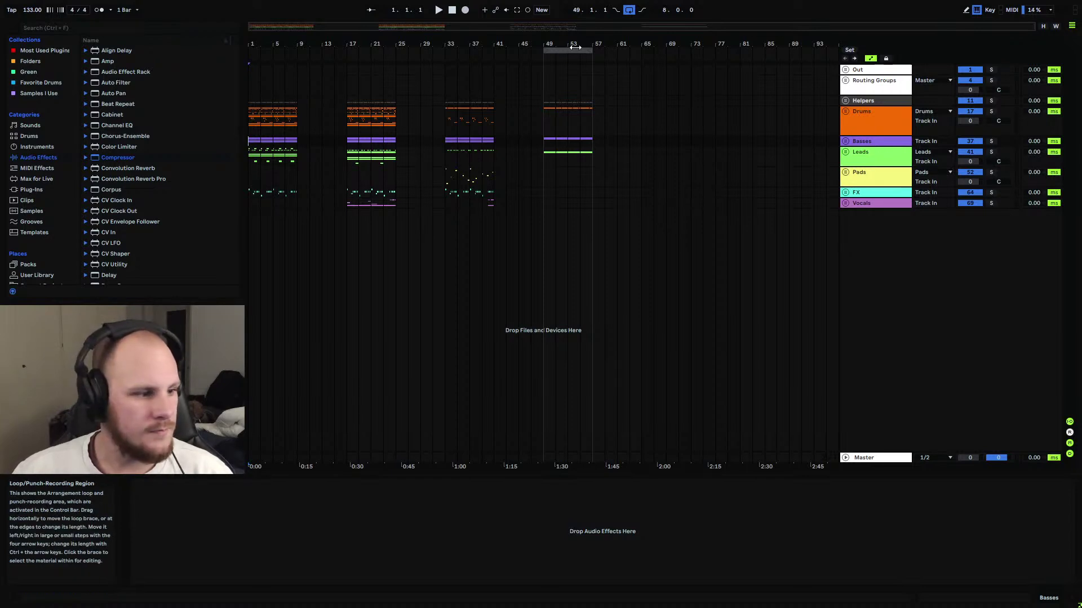
Move the 8-bar loop region to bar 1 and look over the Drums clips in all four sections.
{"action": "left_click_drag", "start_coordinate": [575, 47], "coordinate": [248, 90]}
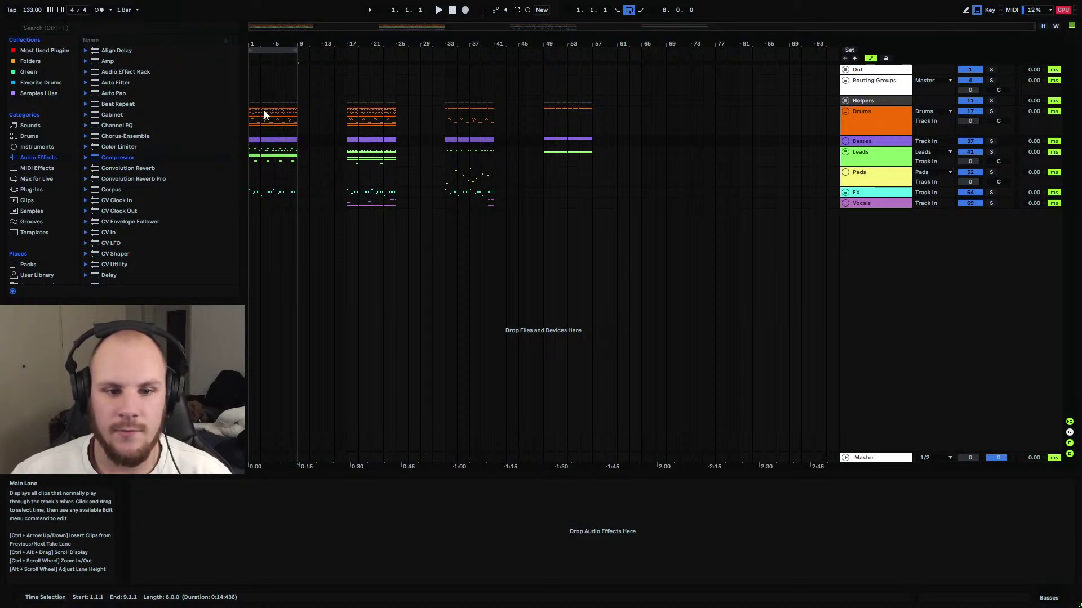
{"action": "left_click_drag", "start_coordinate": [255, 120], "coordinate": [298, 118]}
{"action": "left_click", "coordinate": [383, 120]}
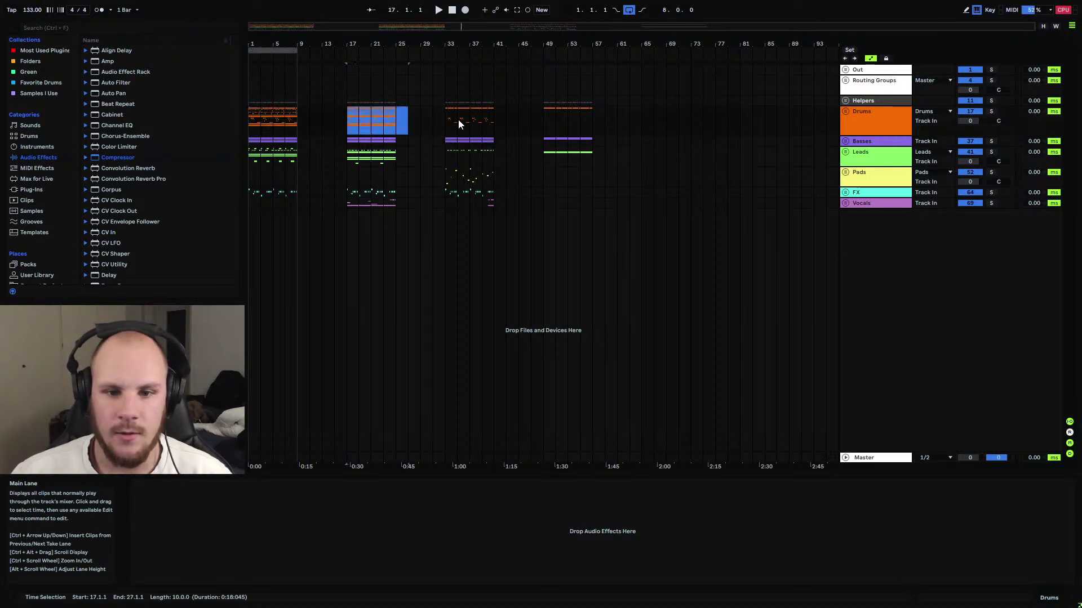
{"action": "left_click", "coordinate": [484, 121]}
{"action": "left_click_drag", "start_coordinate": [544, 120], "coordinate": [569, 119]}
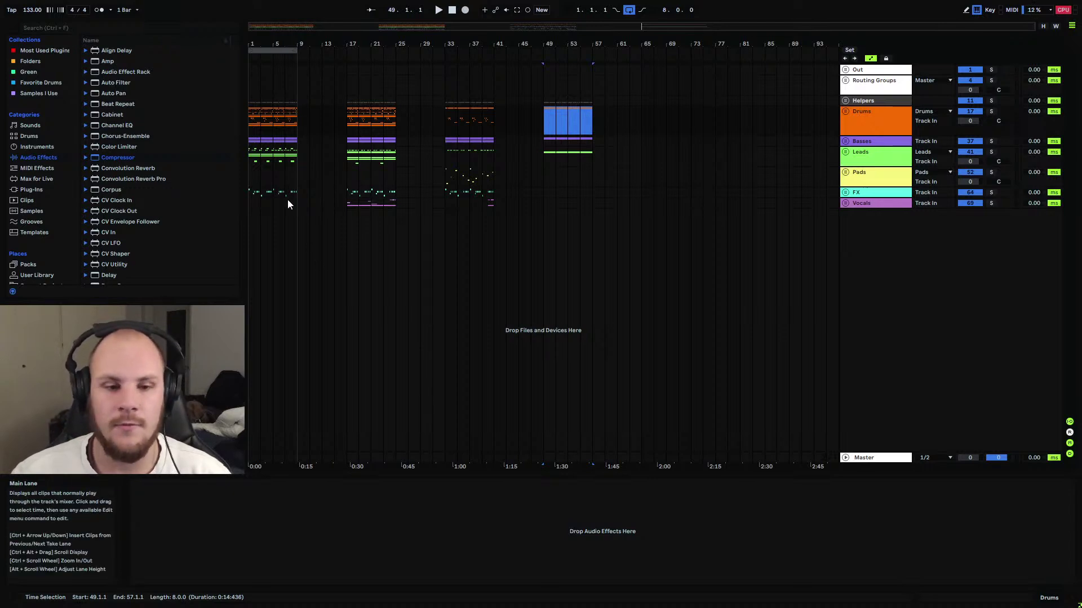
Look over the tracks of the first section and play it from bar 1.
{"action": "left_click", "coordinate": [252, 124]}
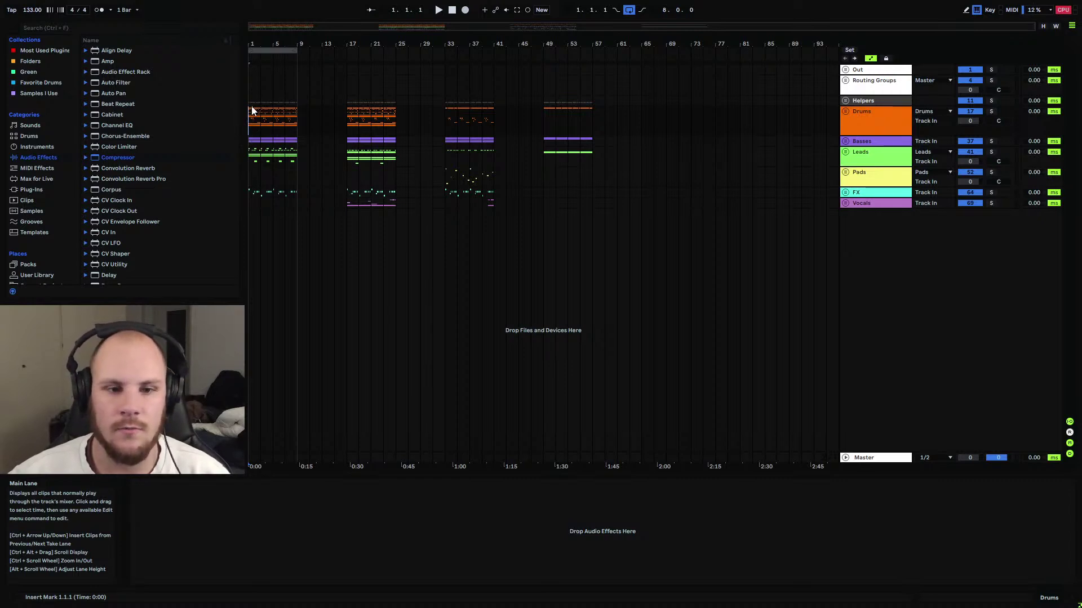
{"action": "mouse_move", "coordinate": [252, 110]}
{"action": "left_mouse_down"}
{"action": "mouse_move", "coordinate": [270, 185]}
{"action": "mouse_move", "coordinate": [296, 206]}
{"action": "left_mouse_up"}
{"action": "left_click", "coordinate": [296, 206]}
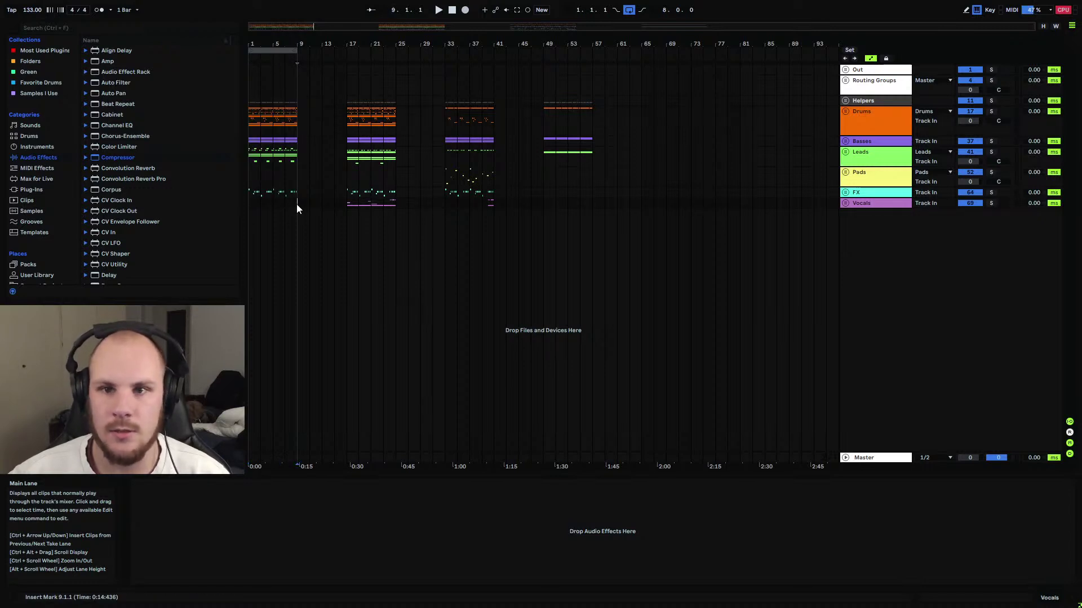
{"action": "left_click", "coordinate": [249, 111]}
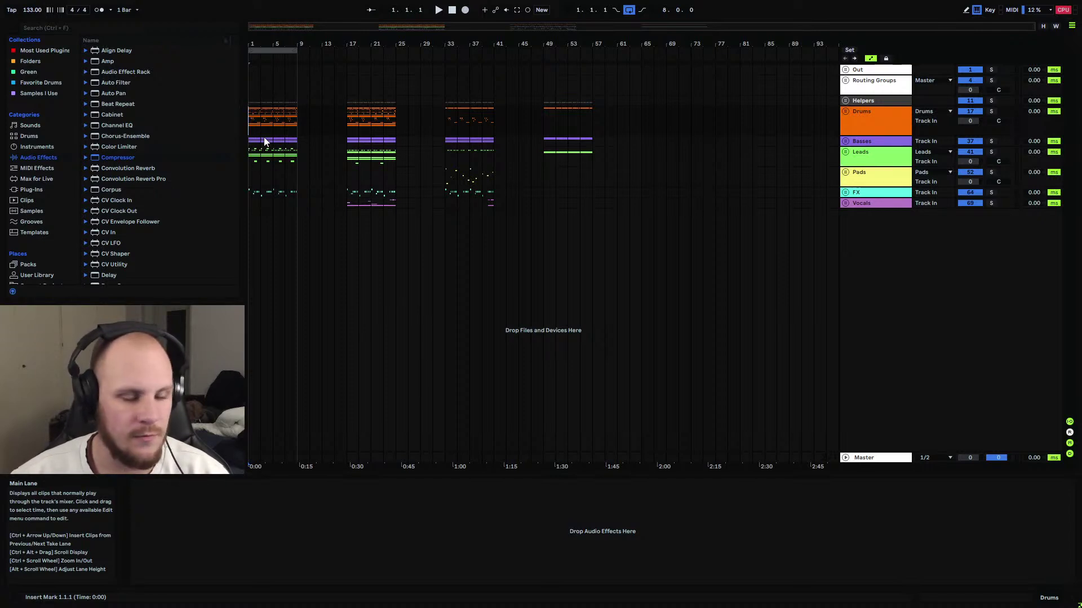
{"action": "key", "text": "space"}
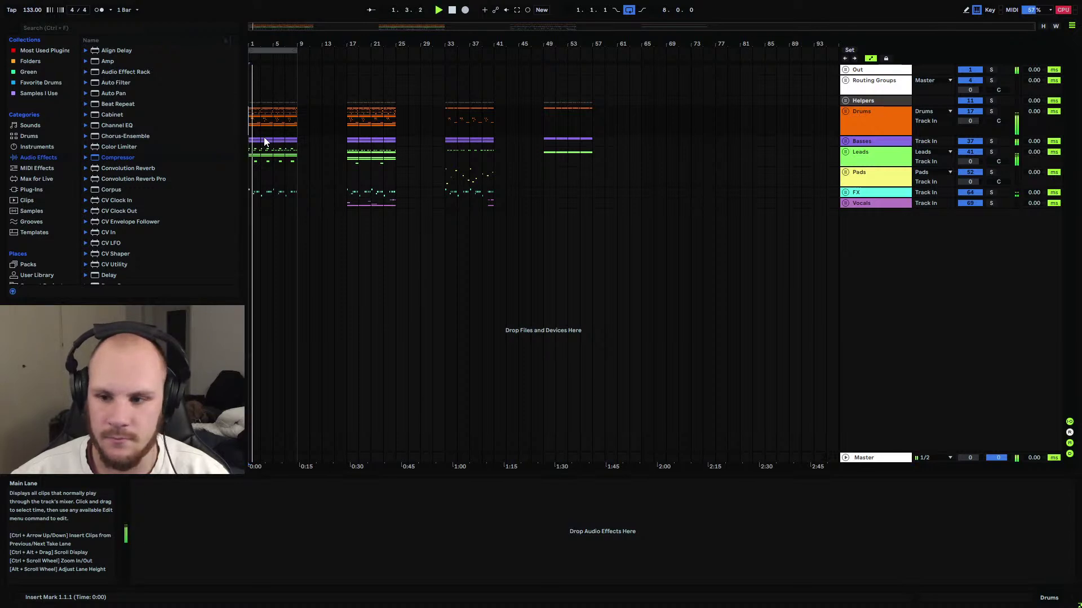
{"action": "left_click_drag", "start_coordinate": [255, 49], "coordinate": [282, 102]}
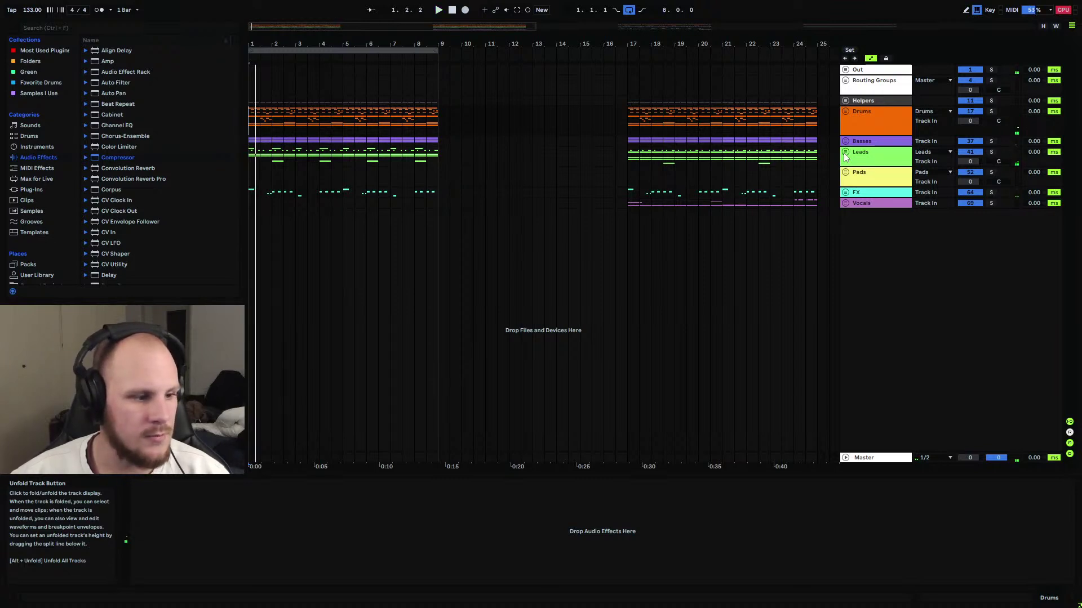
Move the loop region to bar 17, compare the Leads clips with the first section, and play the second section.
{"action": "left_click_drag", "start_coordinate": [422, 40], "coordinate": [423, 33]}
{"action": "left_click_drag", "start_coordinate": [270, 50], "coordinate": [473, 51]}
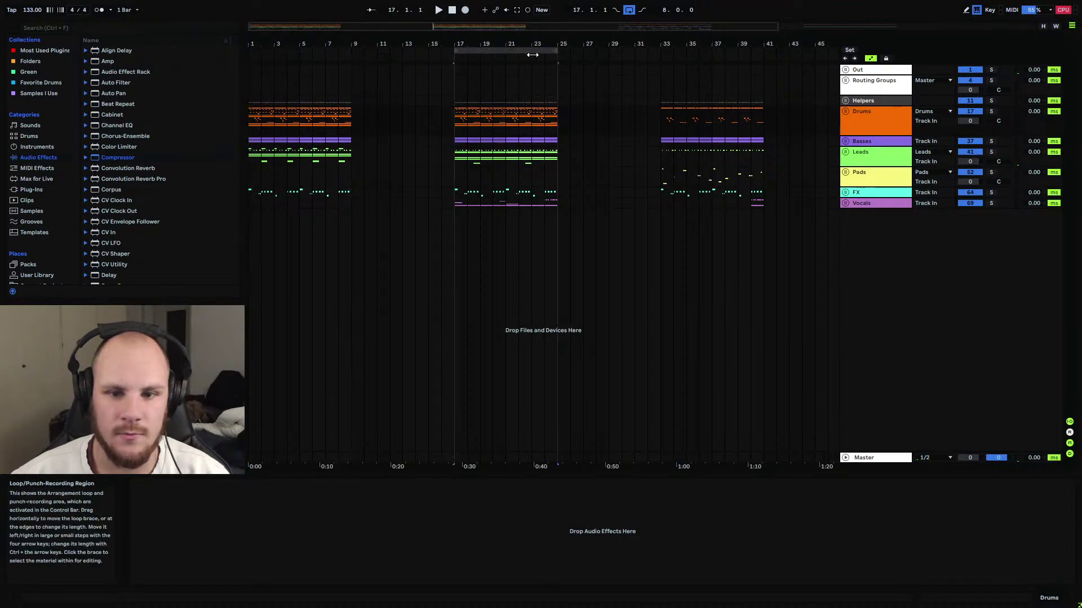
{"action": "left_click", "coordinate": [455, 123]}
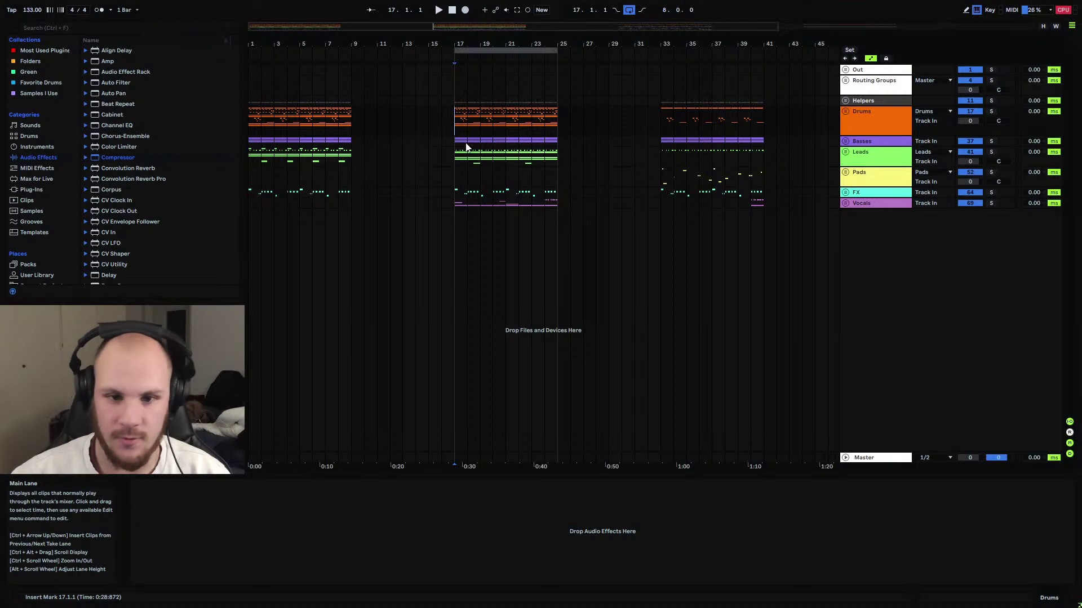
{"action": "scroll", "coordinate": [464, 137], "scroll_direction": "down", "scroll_amount": 2}
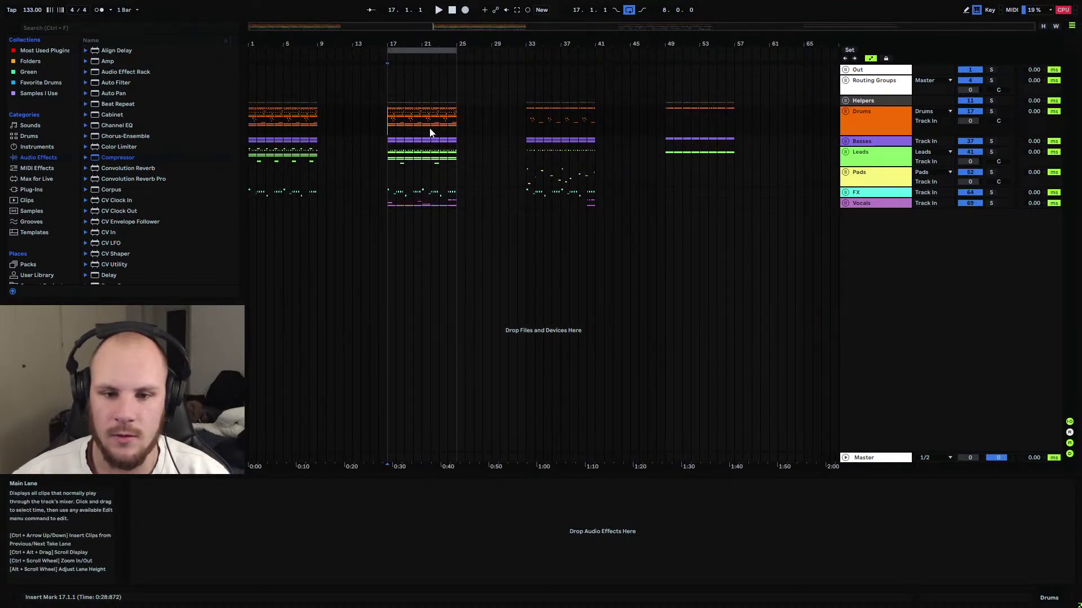
{"action": "left_click", "coordinate": [258, 163]}
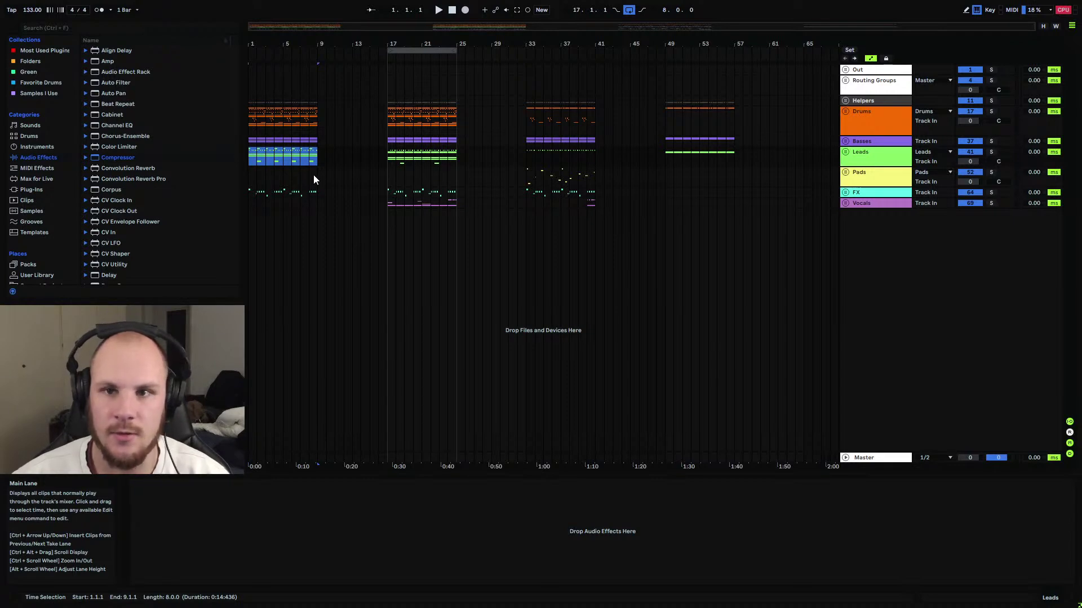
{"action": "left_click", "coordinate": [416, 183]}
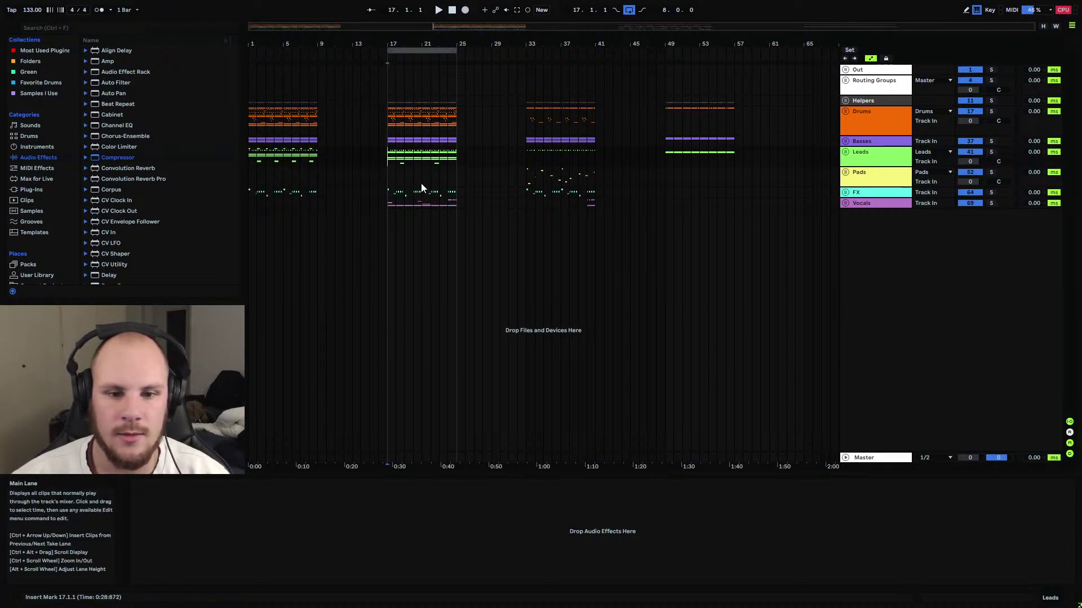
{"action": "key", "text": "space"}
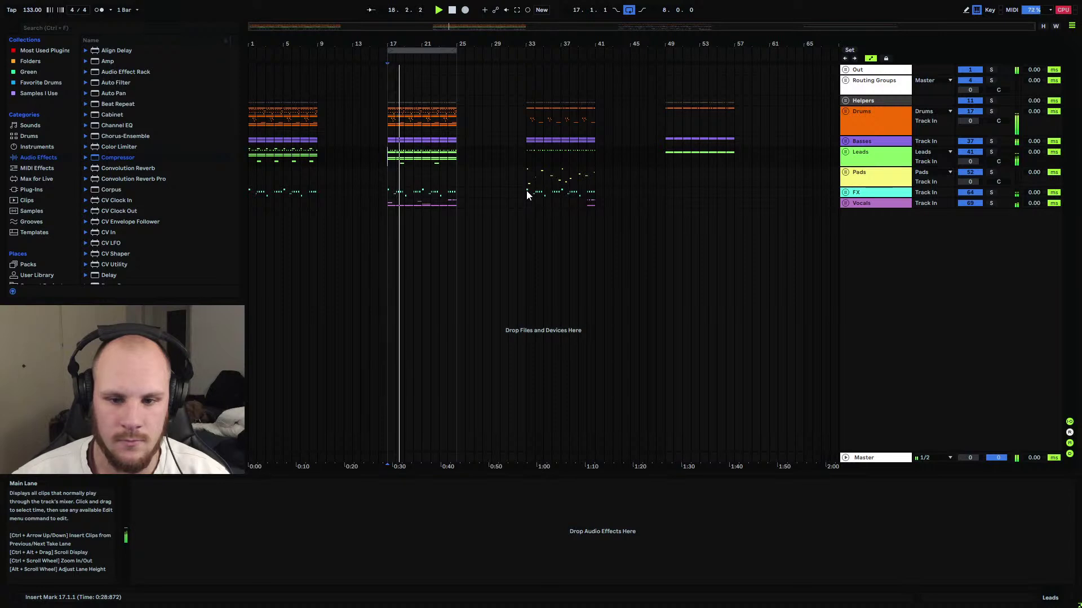
Move the loop region to bar 33 and show the devices of 70 Group inside the Vocals group.
{"action": "left_click_drag", "start_coordinate": [420, 51], "coordinate": [559, 50]}
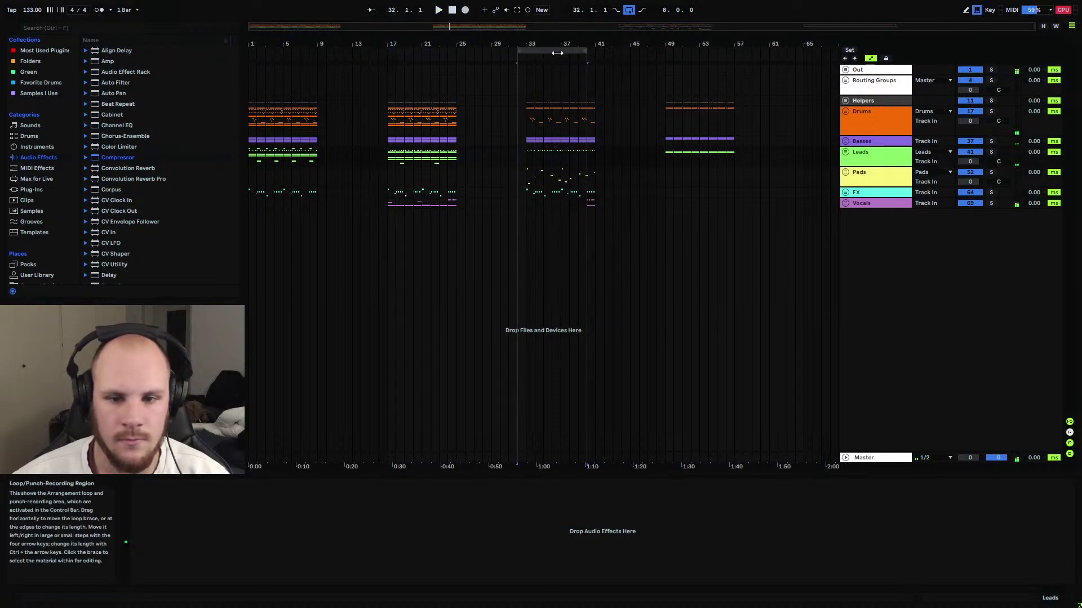
{"action": "left_click", "coordinate": [861, 203]}
{"action": "key", "text": "Right"}
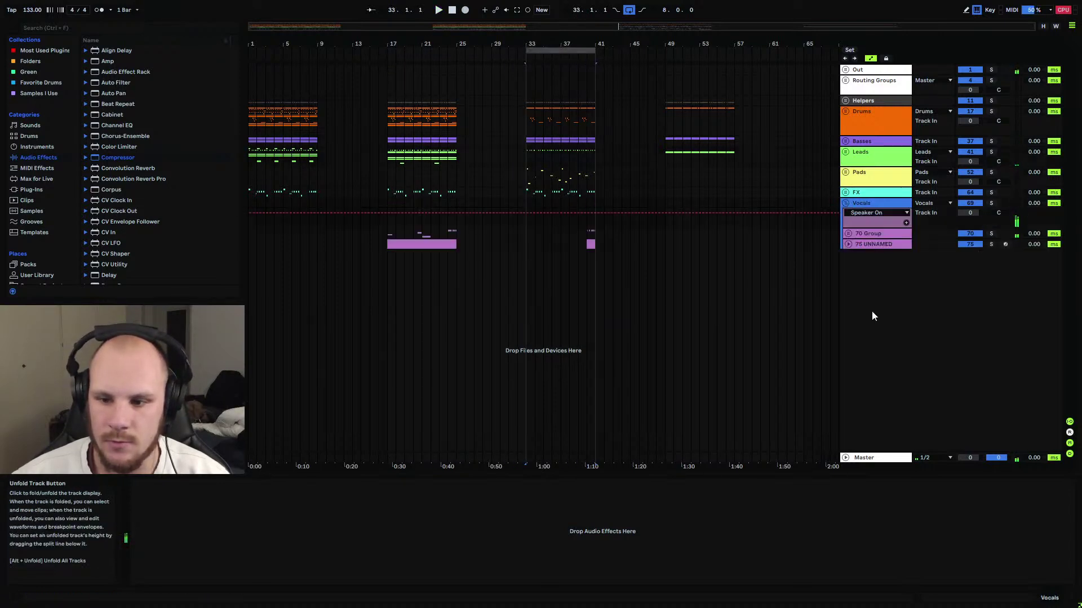
{"action": "left_click", "coordinate": [870, 233]}
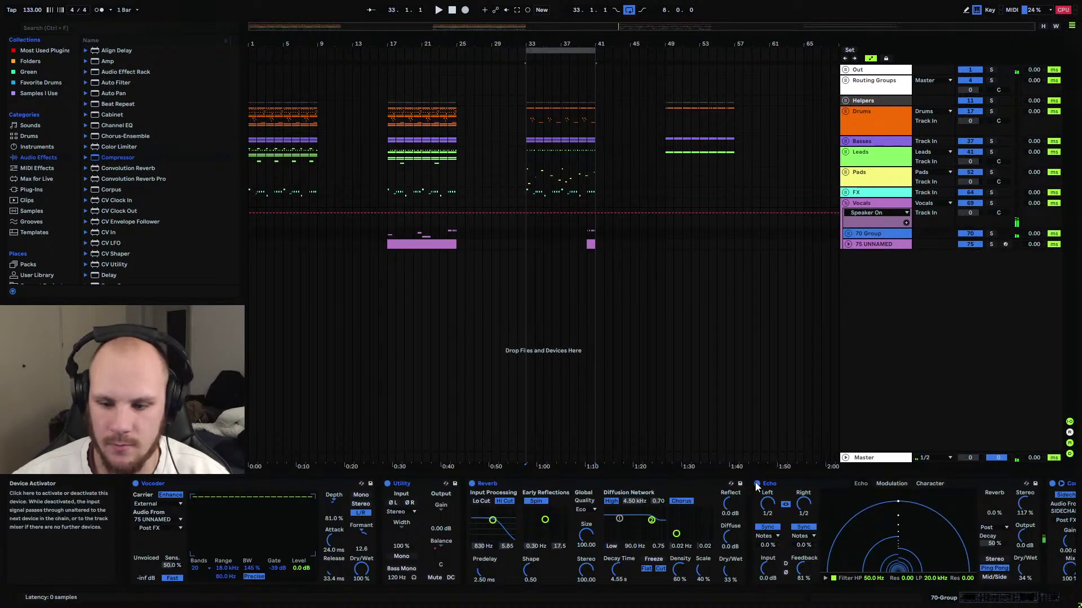
Play the third section from bar 33 and collapse the Vocals group.
{"action": "left_click", "coordinate": [529, 191]}
{"action": "key", "text": "space"}
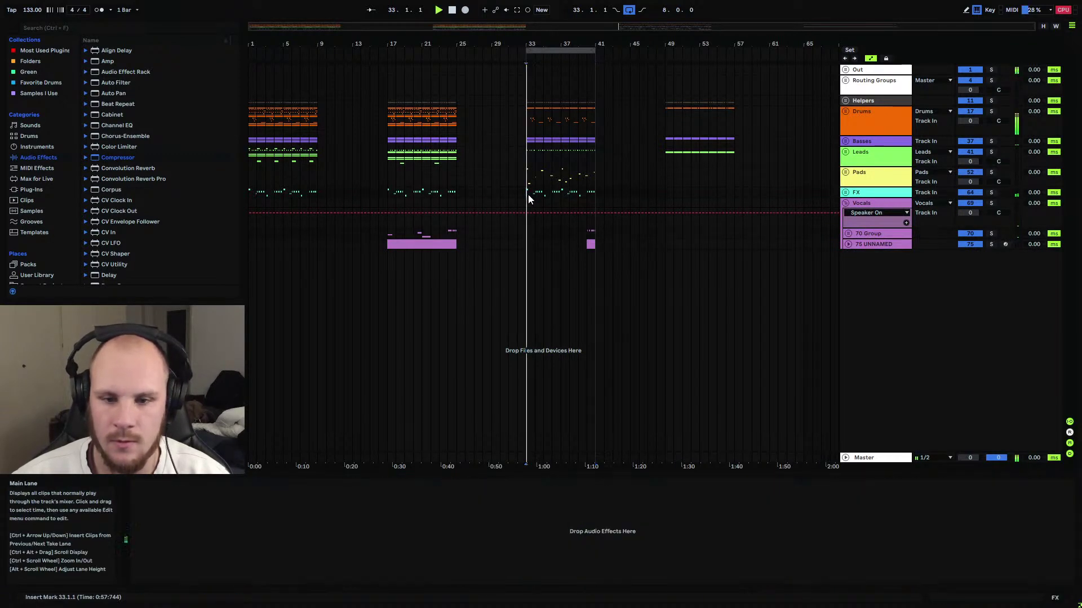
{"action": "left_click", "coordinate": [846, 204]}
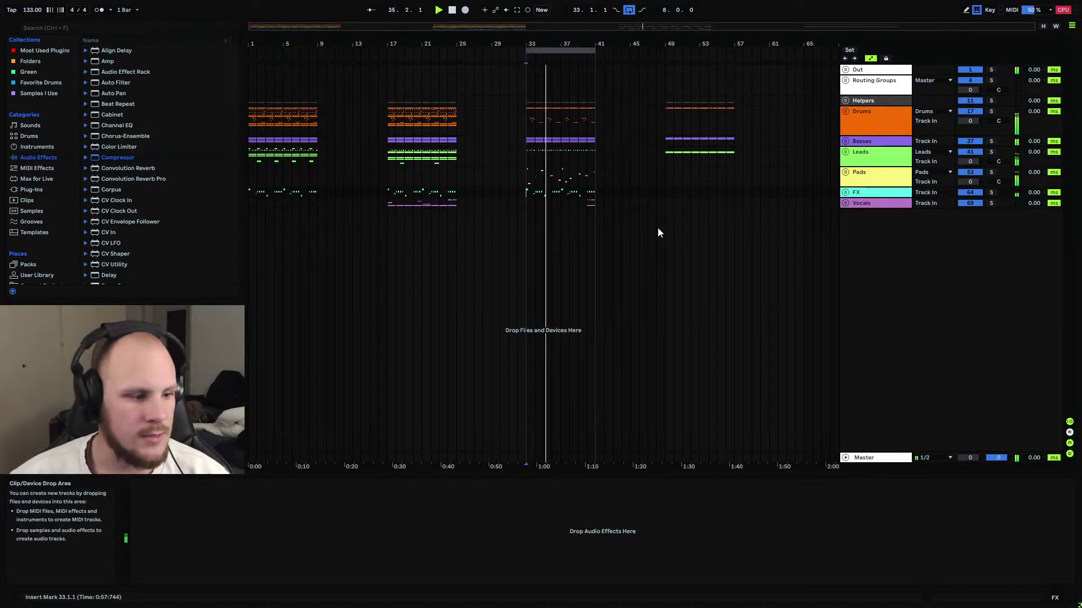
{"action": "left_click_drag", "start_coordinate": [550, 44], "coordinate": [449, 51]}
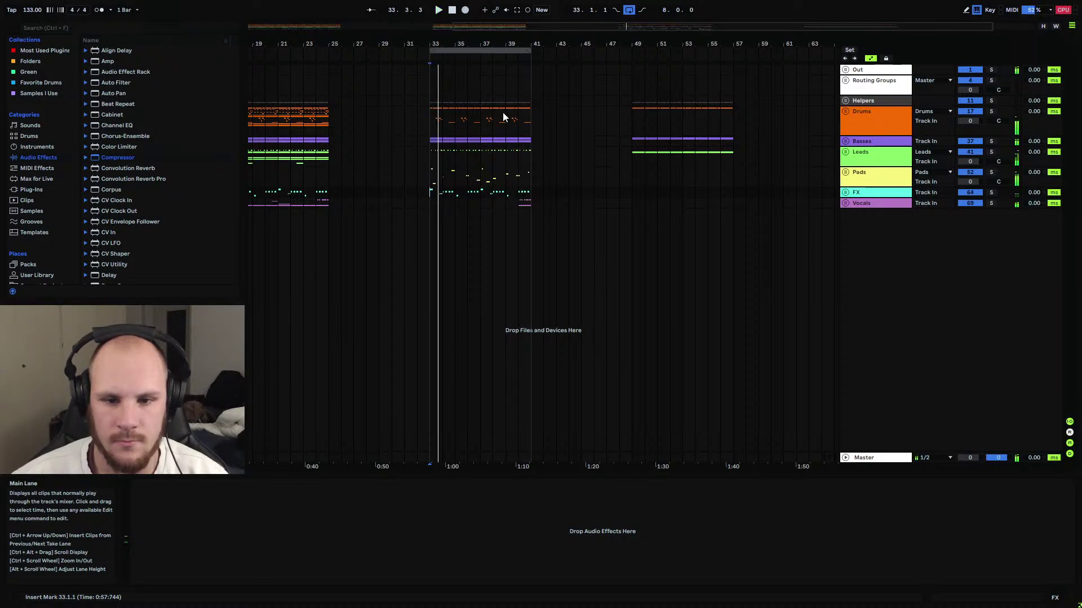
Move the loop region to bar 49 and play the fourth section from its start.
{"action": "left_click_drag", "start_coordinate": [493, 45], "coordinate": [583, 83]}
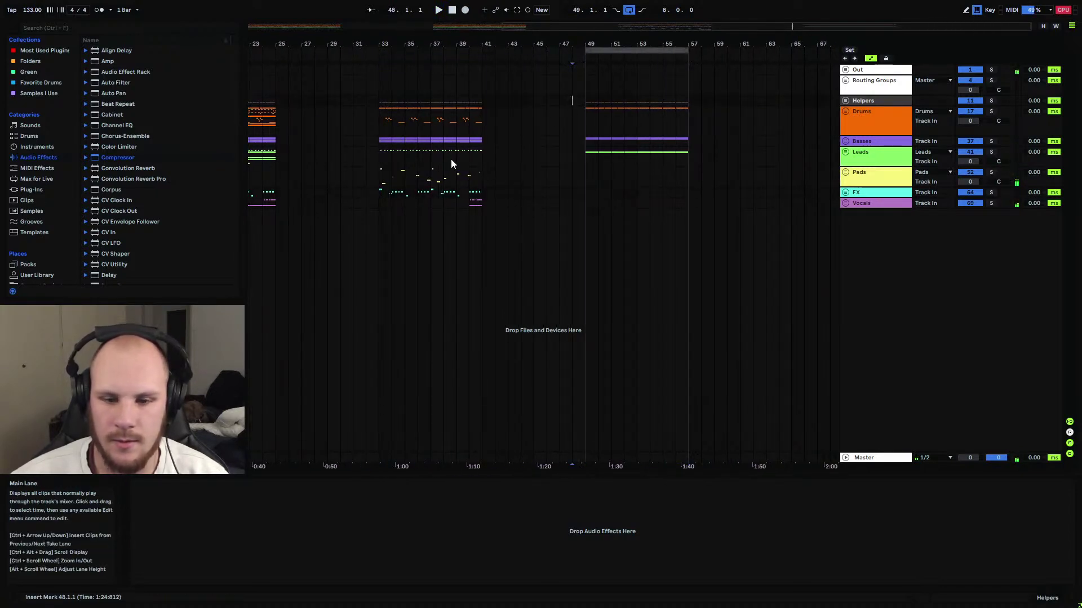
{"action": "left_click", "coordinate": [376, 184]}
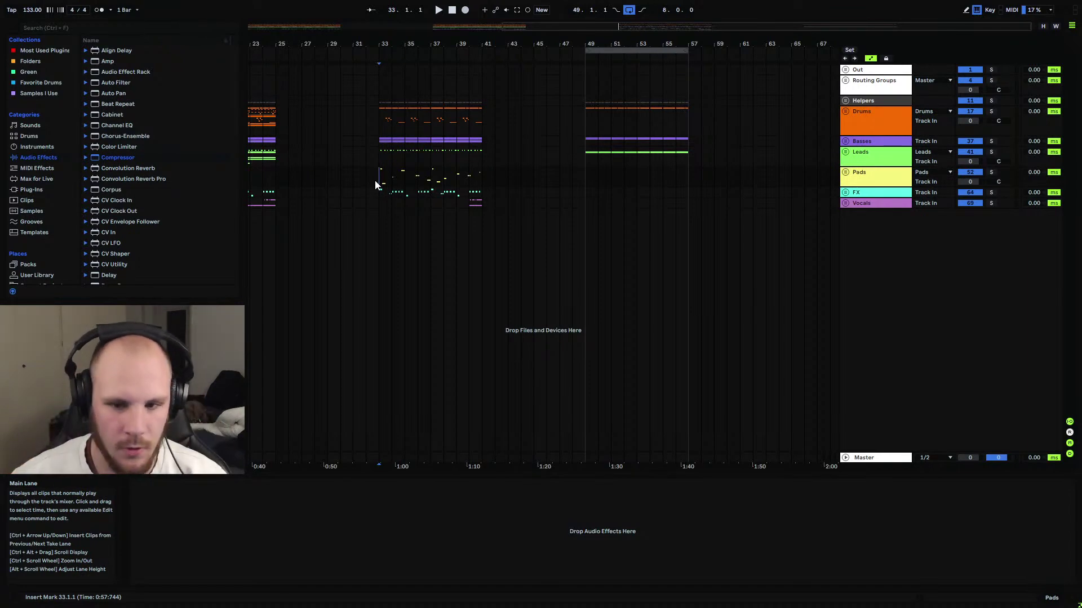
{"action": "left_click", "coordinate": [589, 147]}
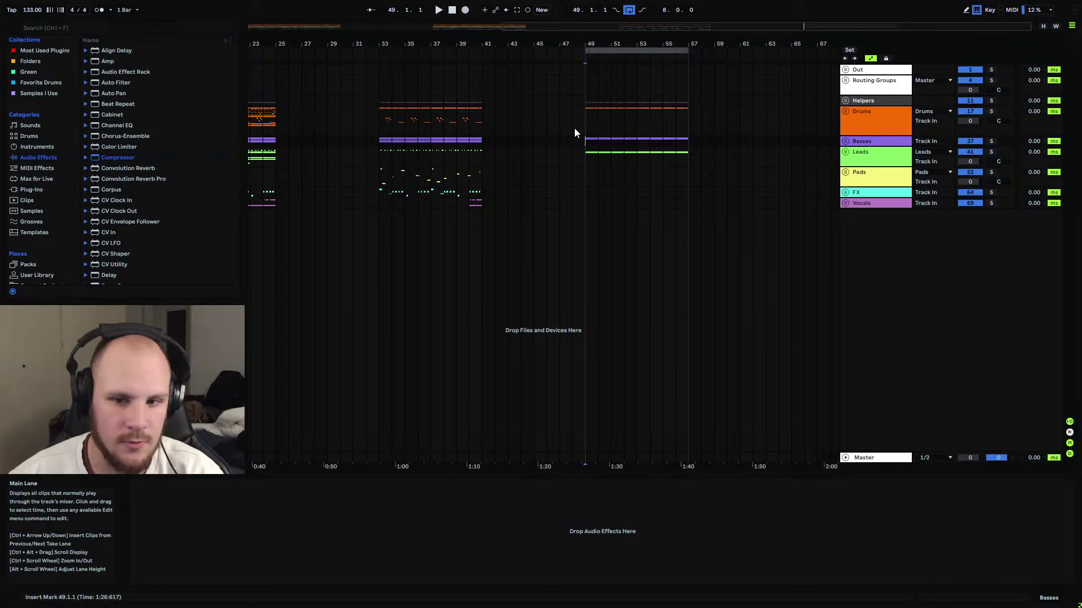
{"action": "left_click", "coordinate": [587, 103]}
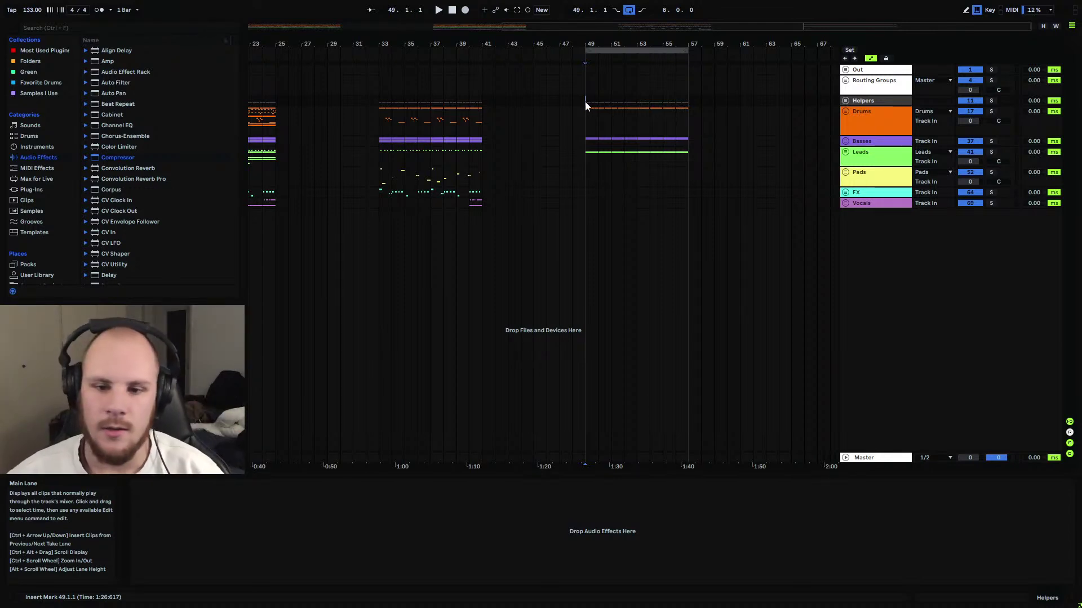
{"action": "key", "text": "space"}
{"action": "left_click_drag", "start_coordinate": [597, 43], "coordinate": [523, 85]}
Expand the Leads group and examine the automation lanes of track 44 during playback, then stop playback.
{"action": "left_click", "coordinate": [845, 152]}
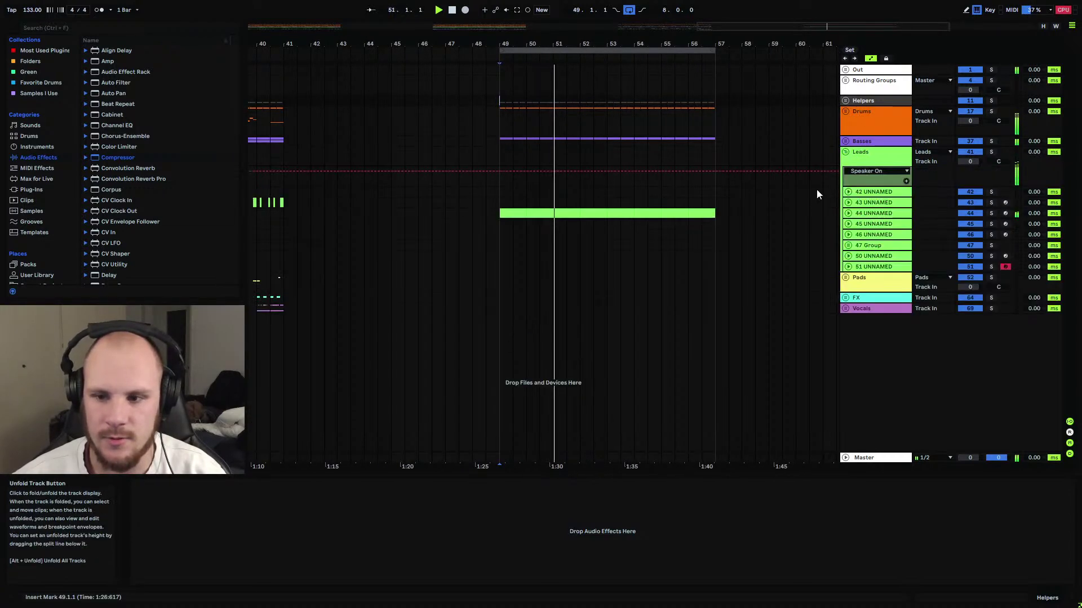
{"action": "left_click", "coordinate": [873, 213]}
{"action": "key", "text": "Right"}
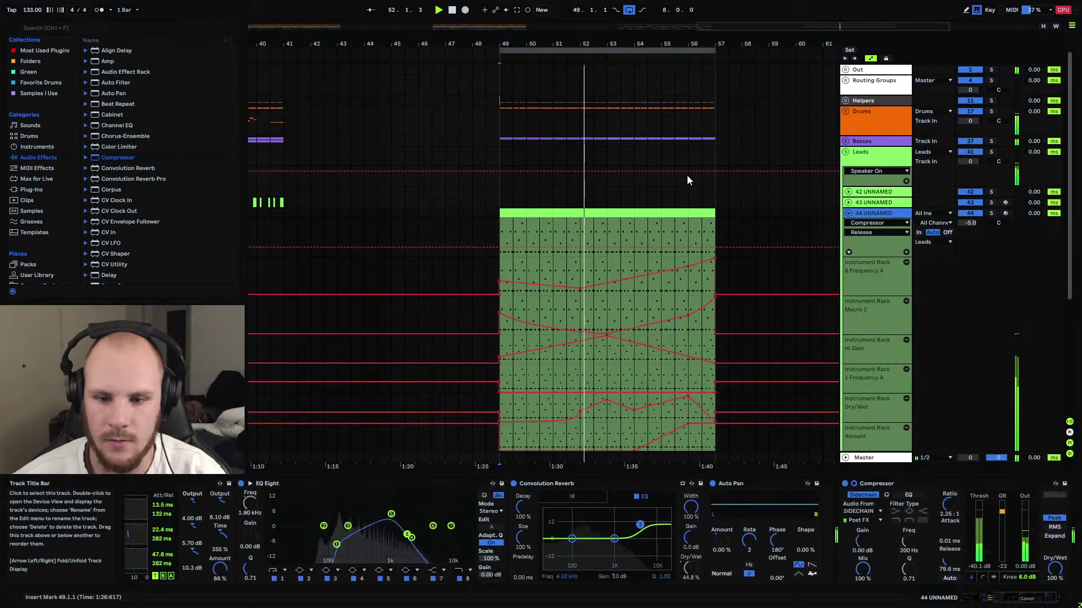
{"action": "scroll", "coordinate": [693, 176], "scroll_direction": "down", "scroll_amount": 2}
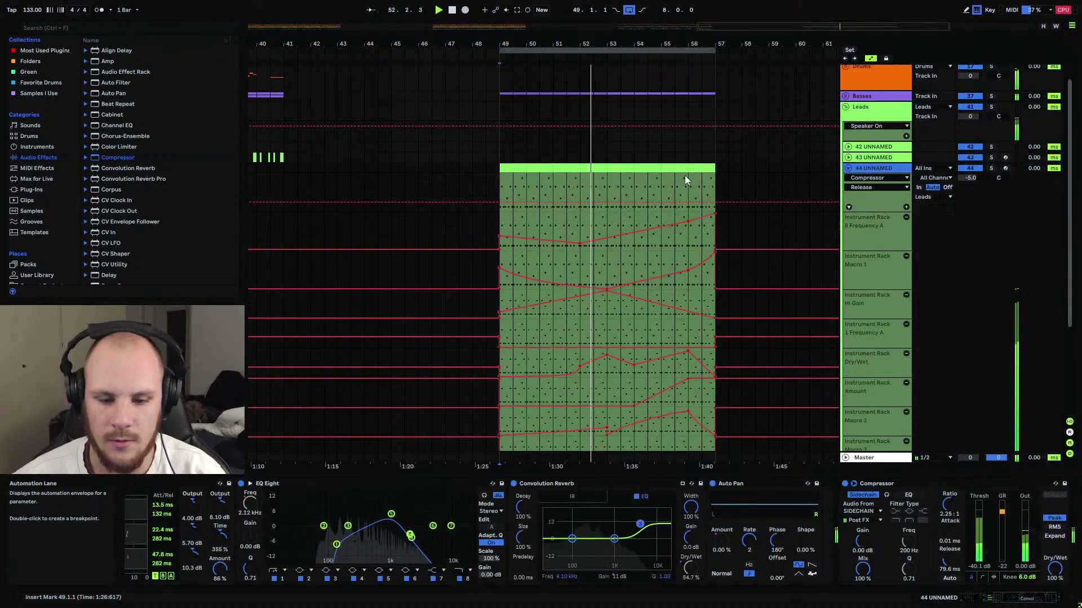
{"action": "left_click", "coordinate": [848, 168]}
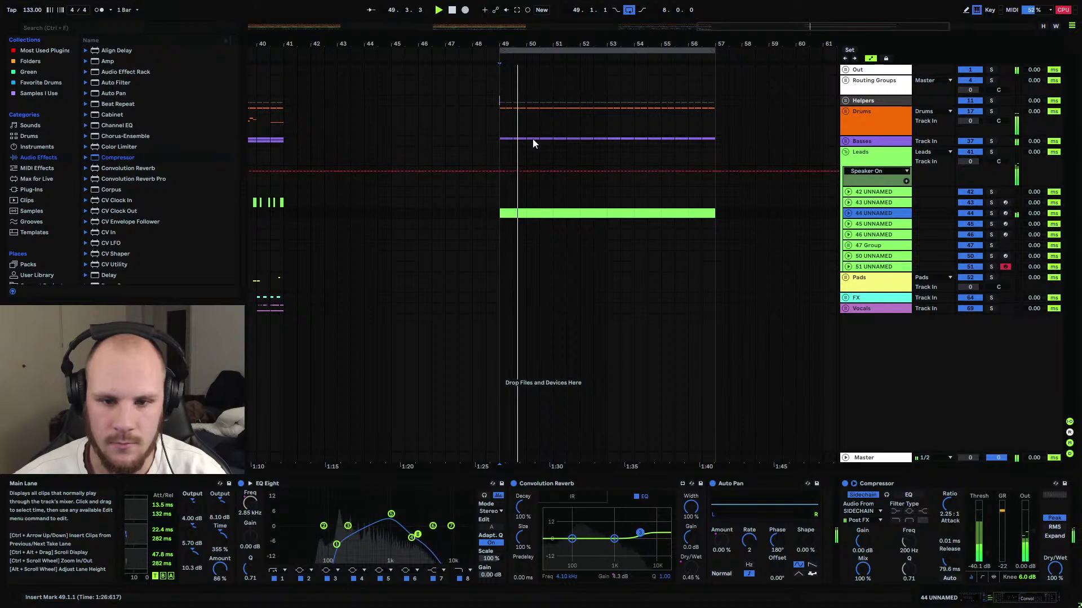
{"action": "key", "text": "space"}
Select bar 49 of the track 44 clip and re-examine the track's full set of automation lanes.
{"action": "left_click", "coordinate": [517, 213]}
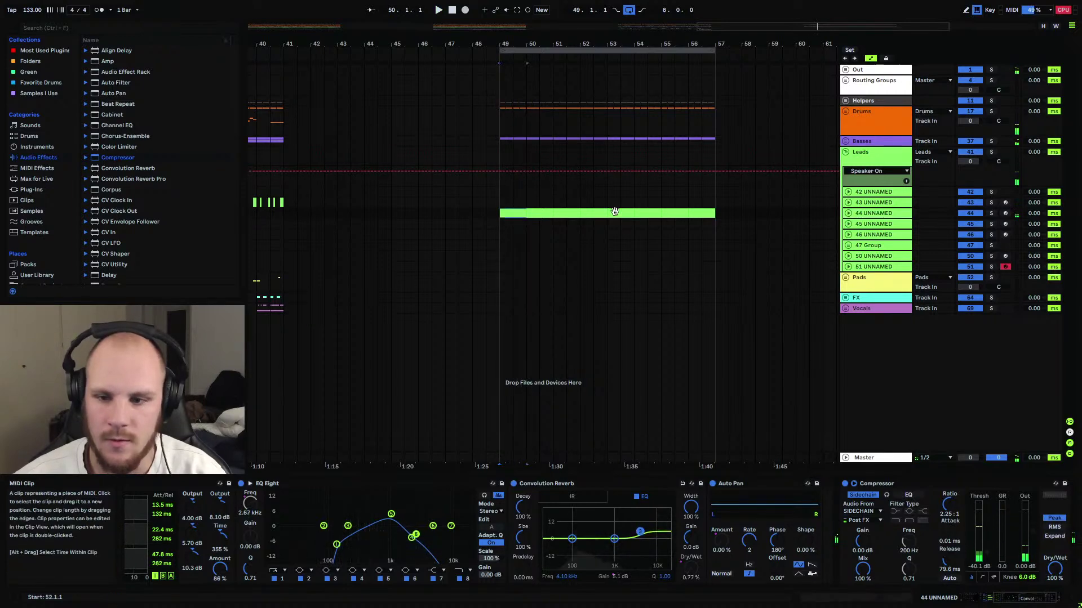
{"action": "left_click", "coordinate": [848, 213]}
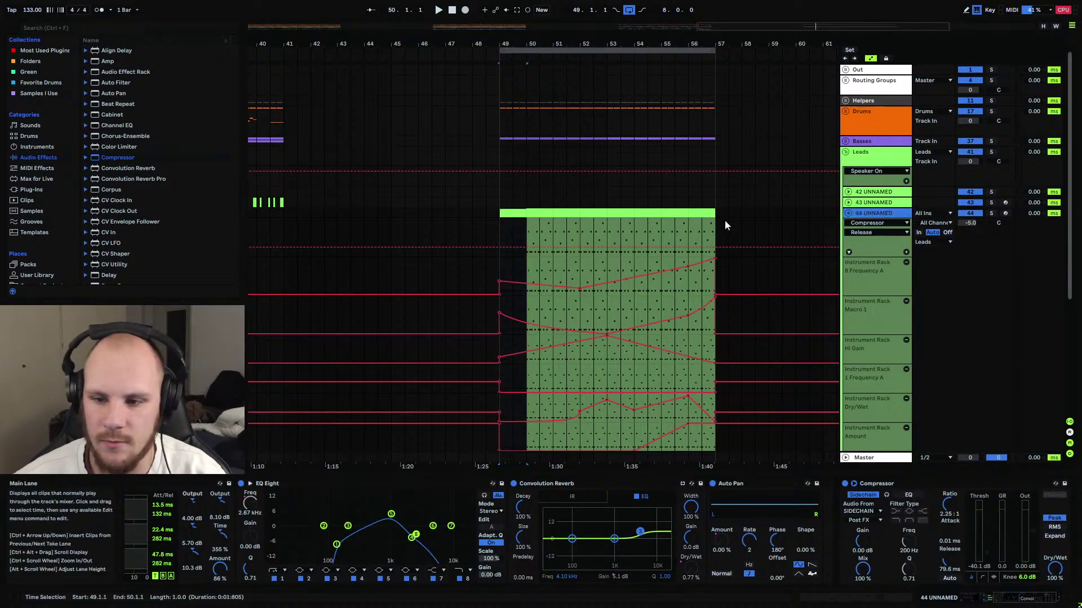
{"action": "scroll", "coordinate": [662, 266], "scroll_direction": "down", "scroll_amount": 5}
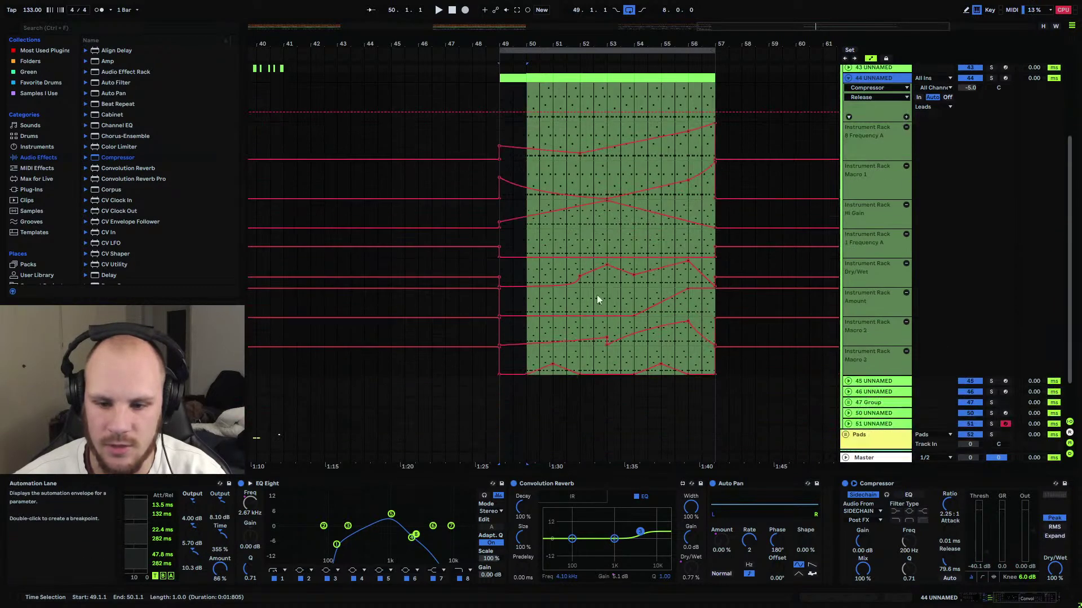
{"action": "scroll", "coordinate": [668, 217], "scroll_direction": "up", "scroll_amount": 2}
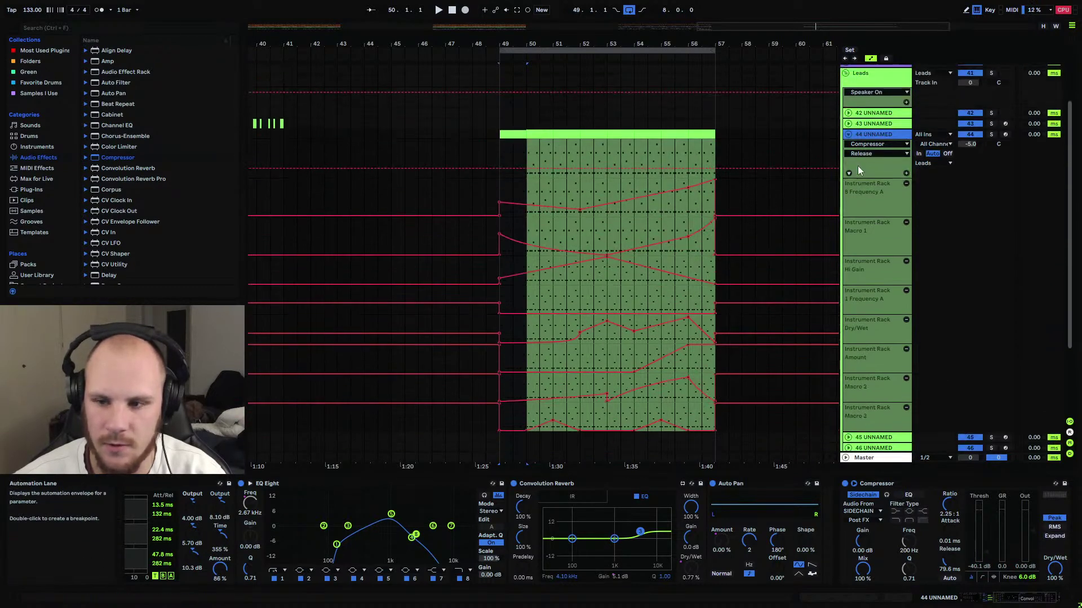
{"action": "left_click", "coordinate": [848, 134]}
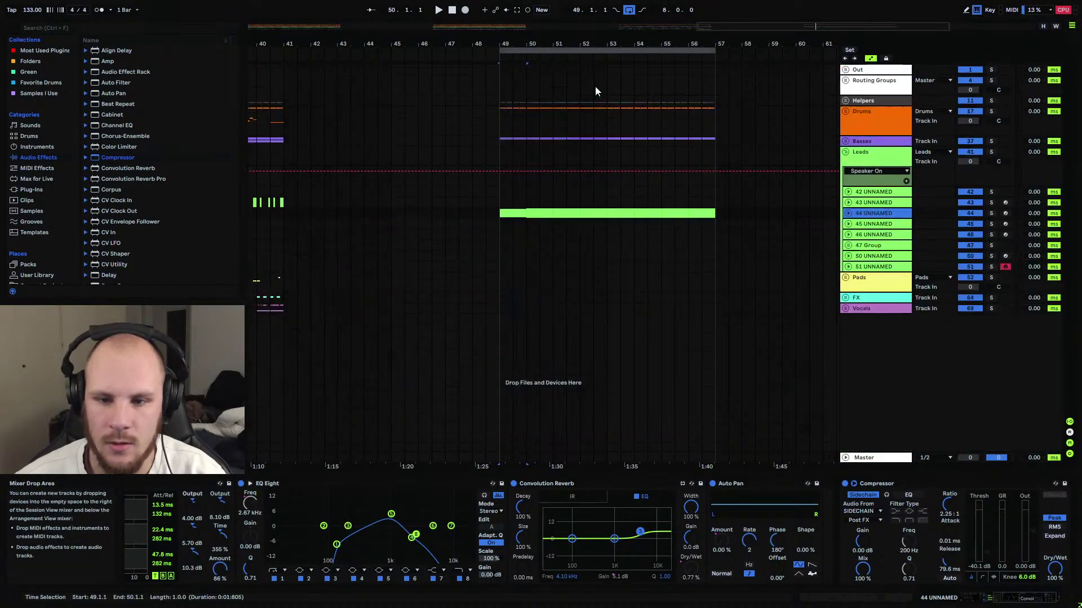
Select the Helpers, Drums and Basses clips of the fourth section, from bar 49 to bar 57.
{"action": "double_click", "coordinate": [587, 43]}
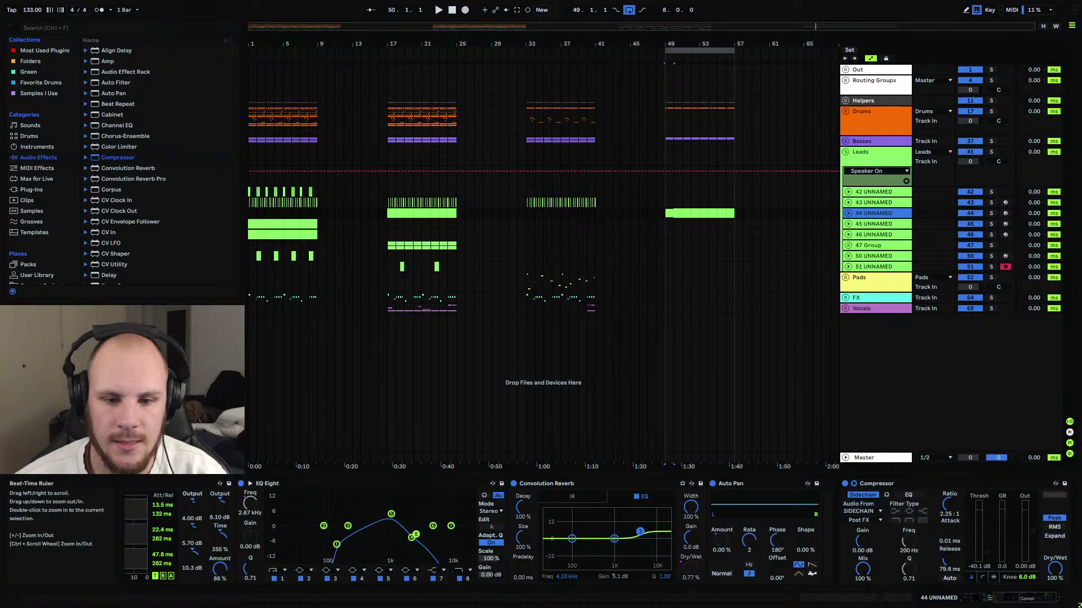
{"action": "left_click_drag", "start_coordinate": [670, 124], "coordinate": [731, 144]}
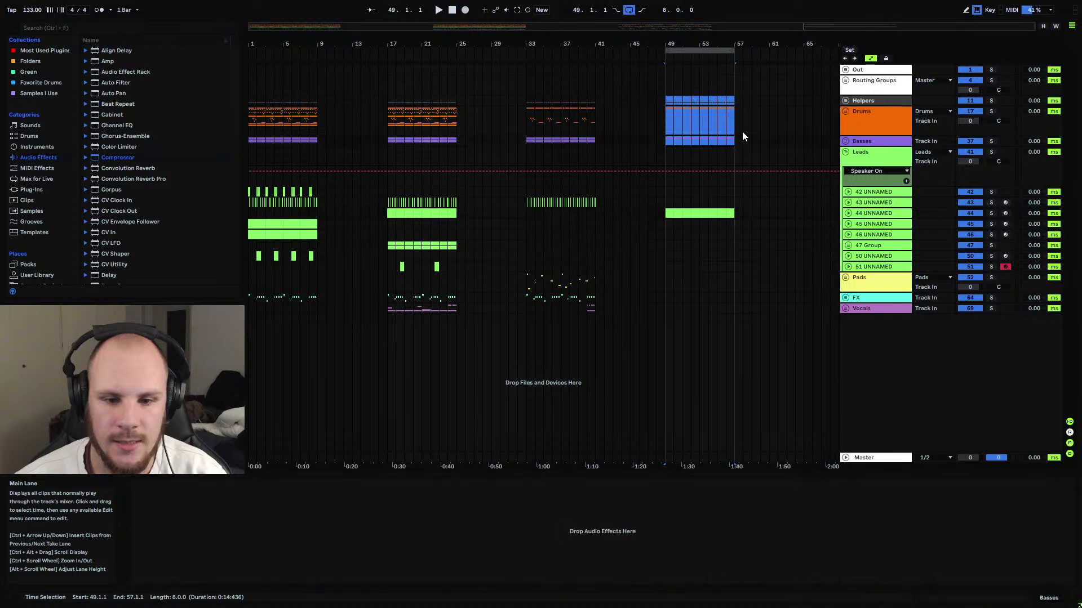
Move the insertion point on the Helpers track through the empty timeline from bar 65 to bar 114, then set it at bar 89.
{"action": "left_click", "coordinate": [804, 107]}
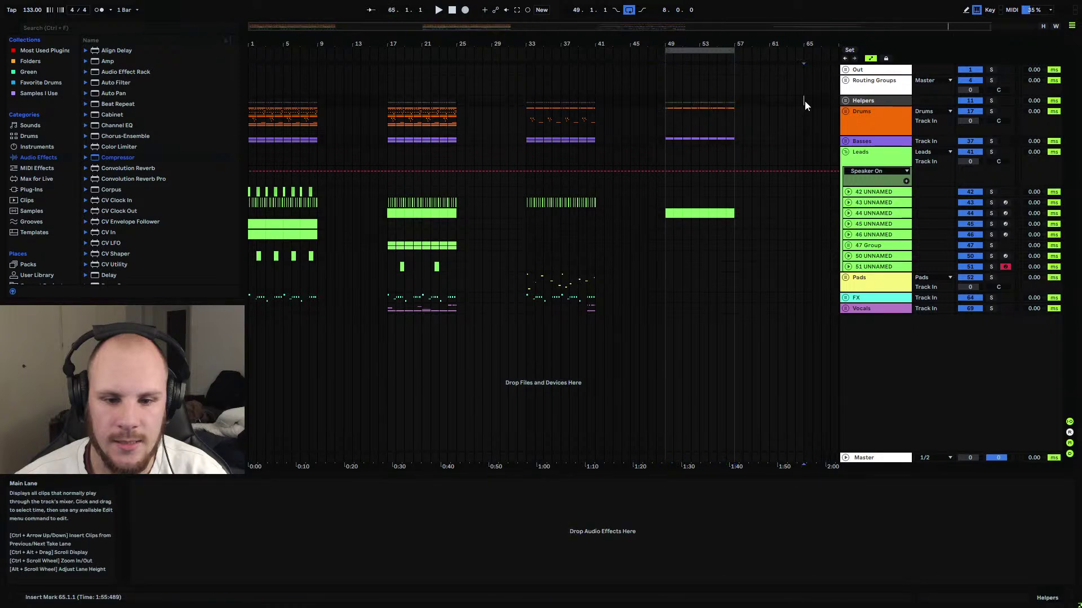
{"action": "key", "text": "Right"}
{"action": "key", "text": "Right"}
{"action": "key", "text": "Right"}
{"action": "key", "text": "Right"}
{"action": "key", "text": "Right"}
{"action": "key", "text": "Right"}
{"action": "key", "text": "Right"}
{"action": "key", "text": "Right"}
{"action": "key", "text": "Right"}
{"action": "key", "text": "Right"}
{"action": "key", "text": "Right"}
{"action": "key", "text": "Right"}
{"action": "key", "text": "Right"}
{"action": "key", "text": "Right"}
{"action": "key", "text": "Right"}
{"action": "key", "text": "Right"}
{"action": "key", "text": "Right"}
{"action": "key", "text": "Right"}
{"action": "key", "text": "Right"}
{"action": "key", "text": "Right"}
{"action": "key", "text": "Right"}
{"action": "key", "text": "Right"}
{"action": "key", "text": "Right"}
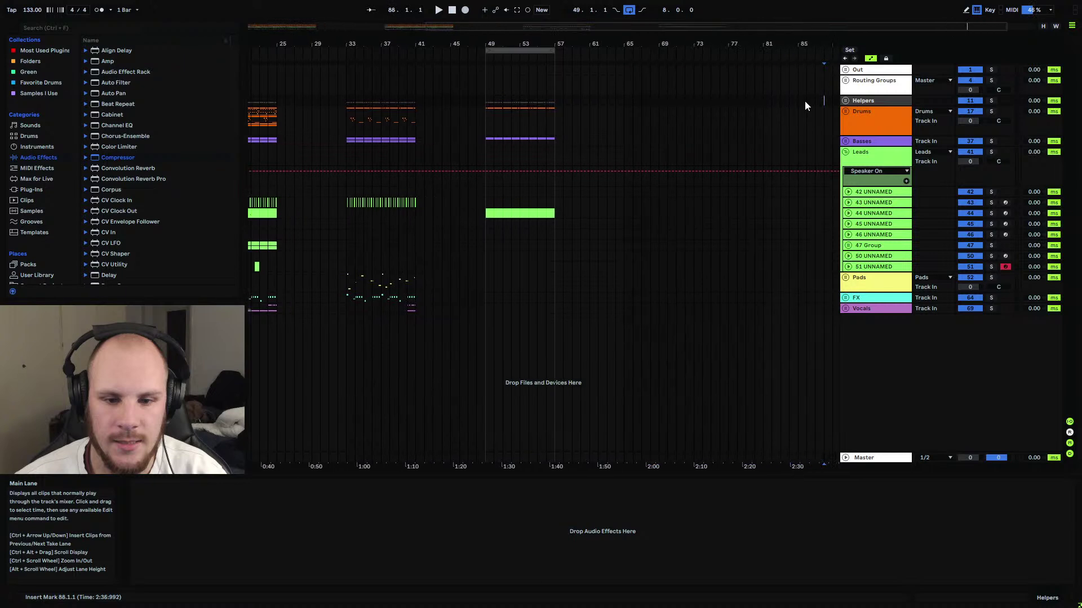
{"action": "key", "text": "Right"}
{"action": "key", "text": "Right"}
{"action": "key", "text": "Right"}
{"action": "key", "text": "Right"}
{"action": "key", "text": "Right"}
{"action": "key", "text": "Right"}
{"action": "key", "text": "Right"}
{"action": "key", "text": "Right"}
{"action": "key", "text": "Right"}
{"action": "key", "text": "Right"}
{"action": "key", "text": "Right"}
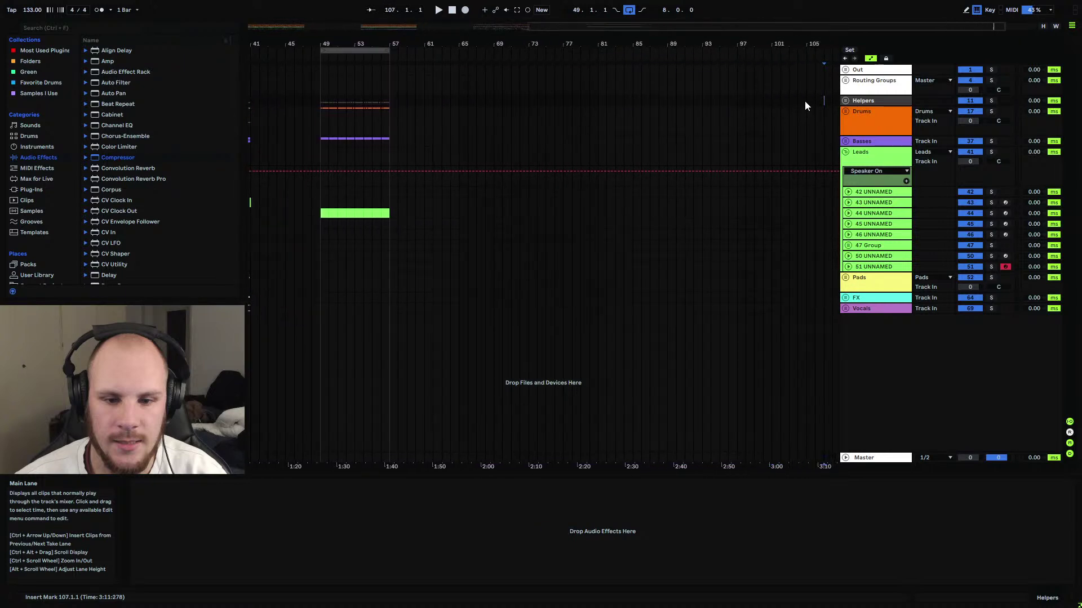
{"action": "key", "text": "Right"}
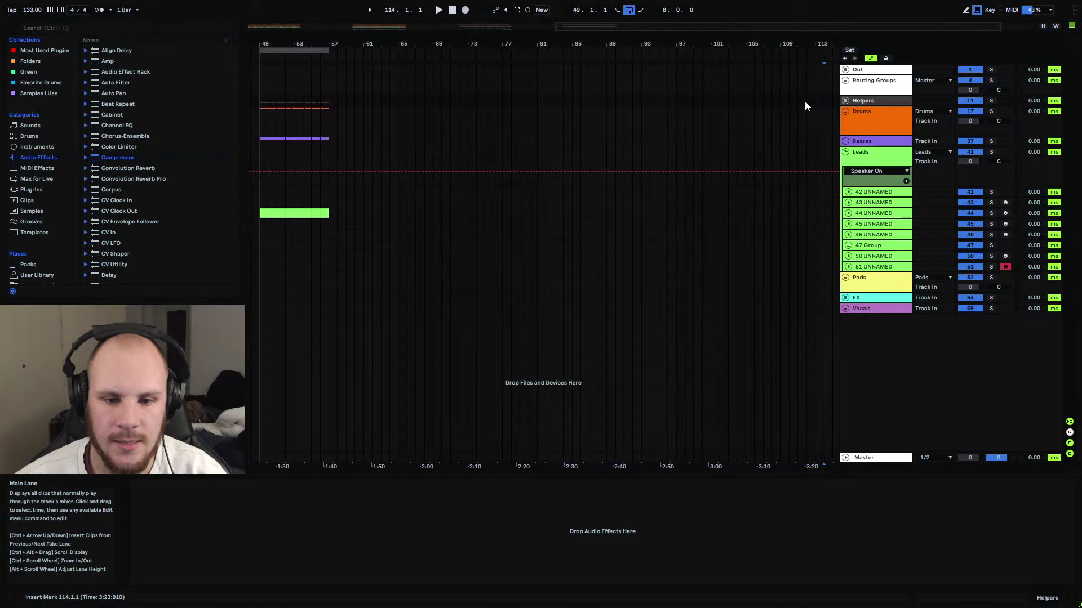
{"action": "left_click", "coordinate": [745, 103]}
{"action": "left_click", "coordinate": [606, 101]}
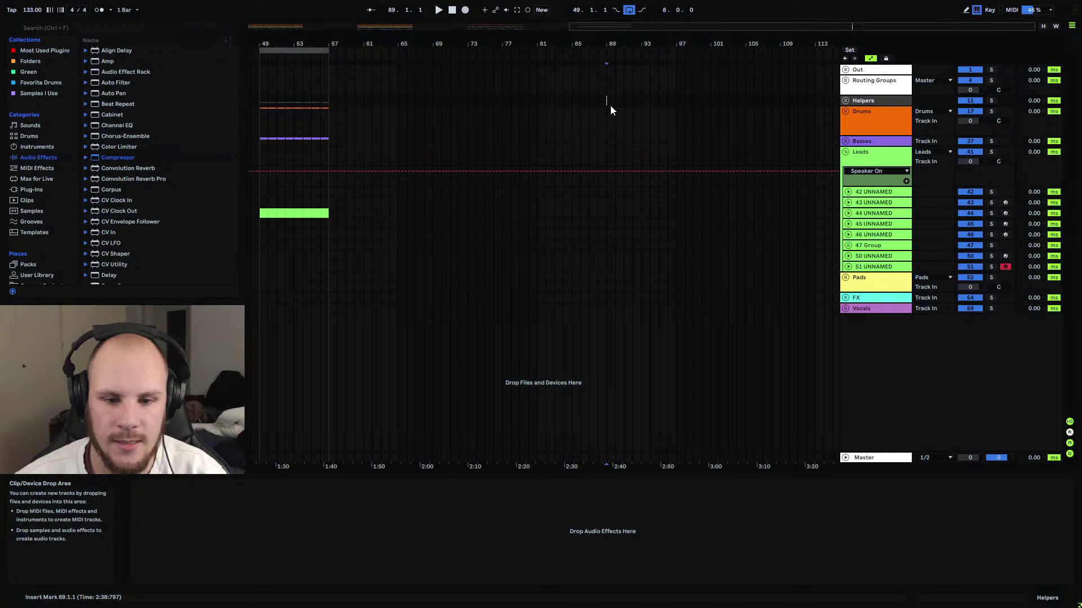
Mark off 16 and 24 bars from bar 65 on the Helpers track, and paste the copied Helpers, Drums and Basses clips at bar 89.
{"action": "mouse_move", "coordinate": [605, 101]}
{"action": "left_mouse_down"}
{"action": "mouse_move", "coordinate": [395, 102]}
{"action": "mouse_move", "coordinate": [599, 100]}
{"action": "left_mouse_up"}
{"action": "left_click_drag", "start_coordinate": [399, 100], "coordinate": [534, 100]}
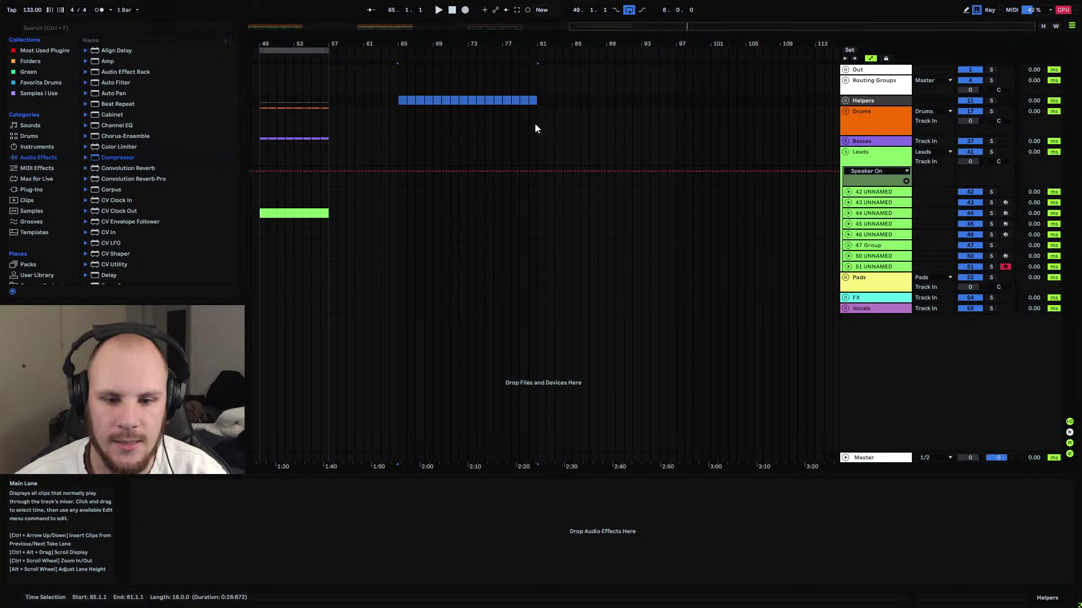
{"action": "left_click_drag", "start_coordinate": [404, 100], "coordinate": [603, 101]}
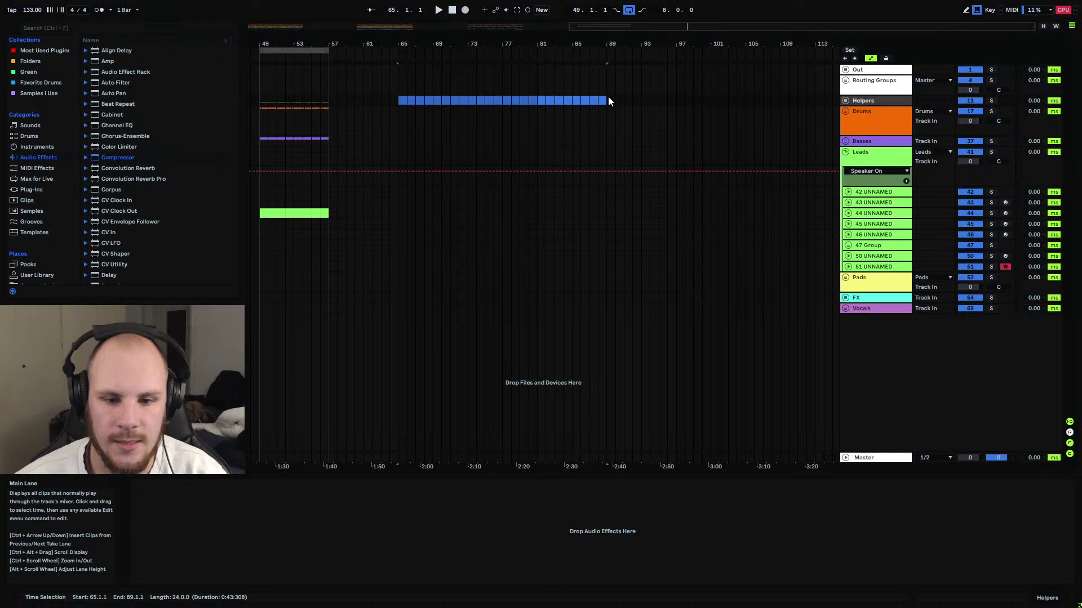
{"action": "left_click", "coordinate": [606, 99]}
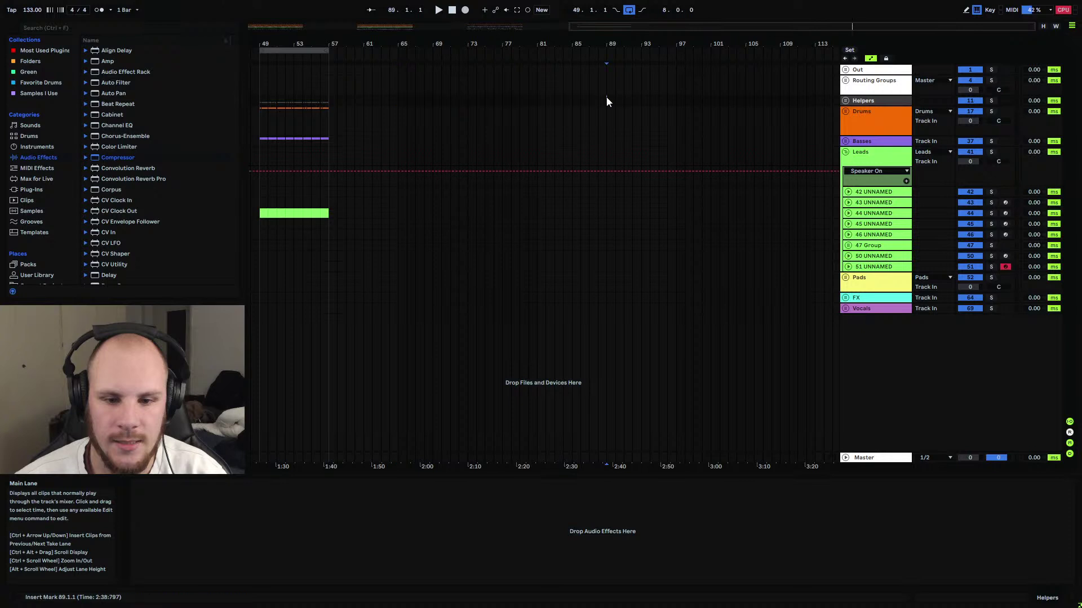
{"action": "key", "text": "ctrl+v"}
Review the 24-bar gap from bar 65 to the pasted section against the whole arrangement, checking bars 73 and 89.
{"action": "left_click_drag", "start_coordinate": [396, 102], "coordinate": [556, 105]}
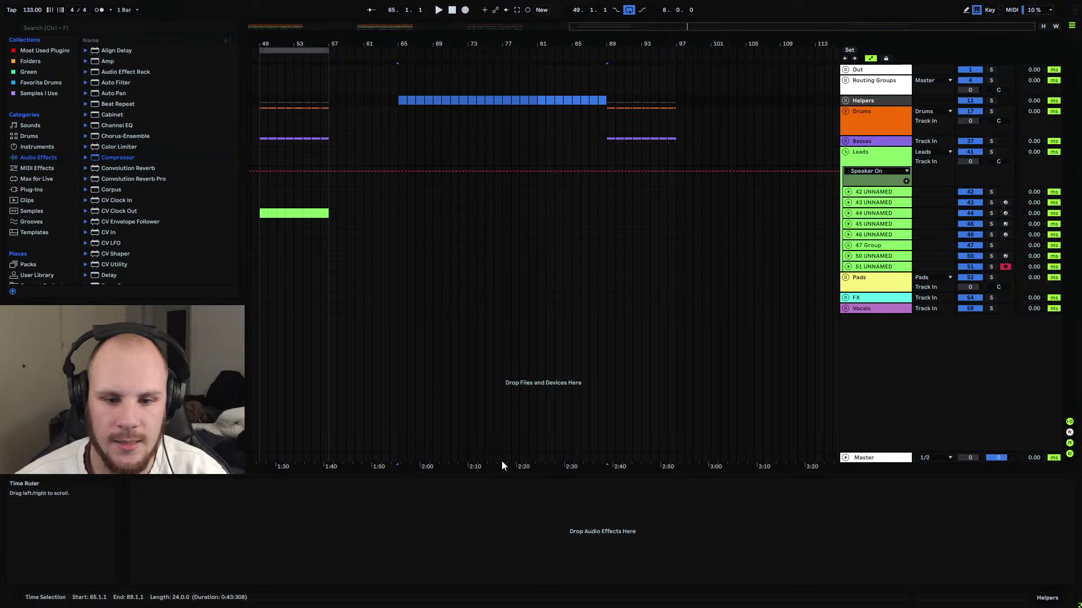
{"action": "left_click", "coordinate": [607, 100]}
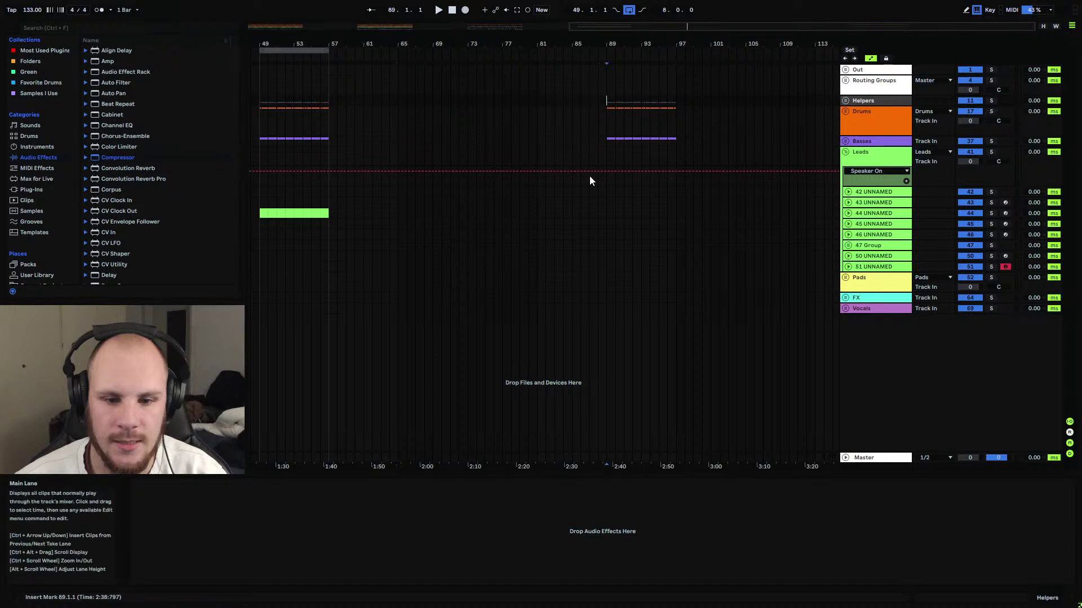
{"action": "left_click_drag", "start_coordinate": [471, 43], "coordinate": [471, 23]}
{"action": "left_click", "coordinate": [551, 102]}
{"action": "left_click", "coordinate": [625, 103]}
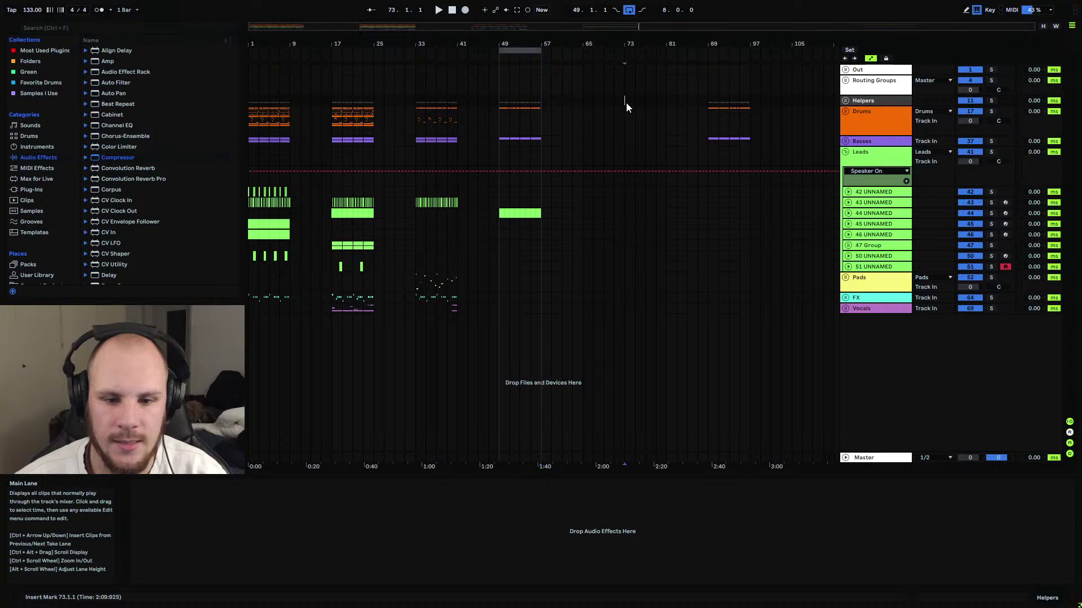
{"action": "left_click", "coordinate": [709, 102]}
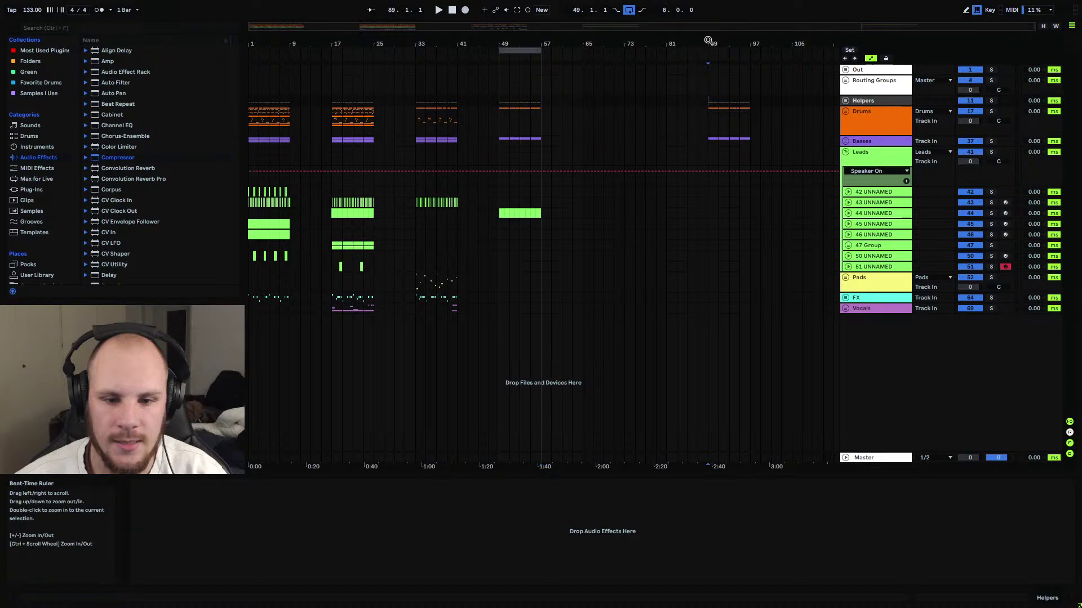
Duplicate the pasted Helpers, Drums and Basses clips of bars 89 to 97 so that they continue to bar 105.
{"action": "left_click_drag", "start_coordinate": [690, 41], "coordinate": [691, 84]}
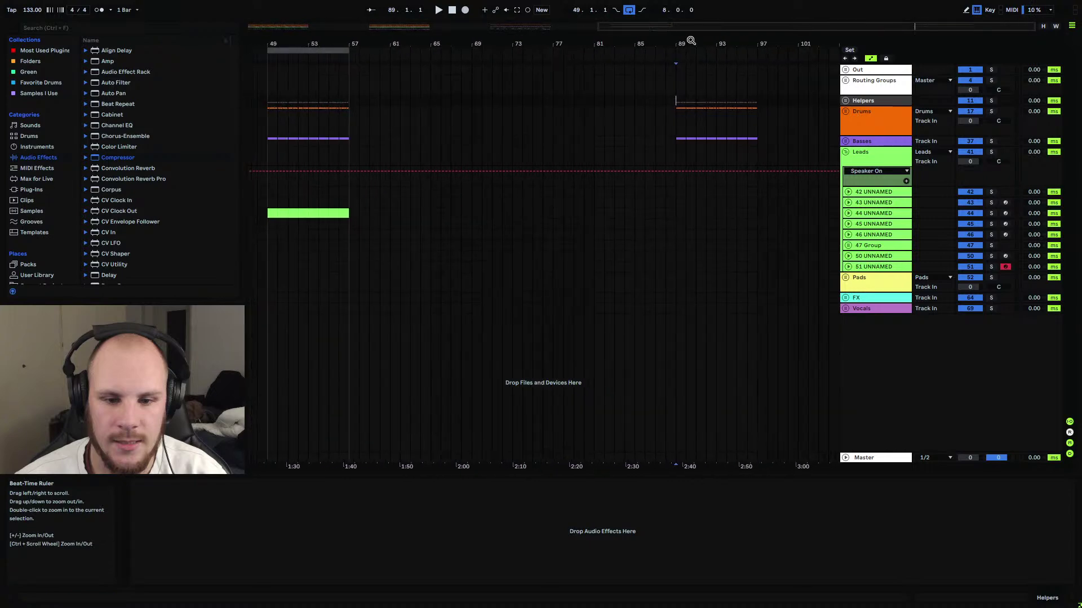
{"action": "left_click_drag", "start_coordinate": [691, 41], "coordinate": [791, 143]}
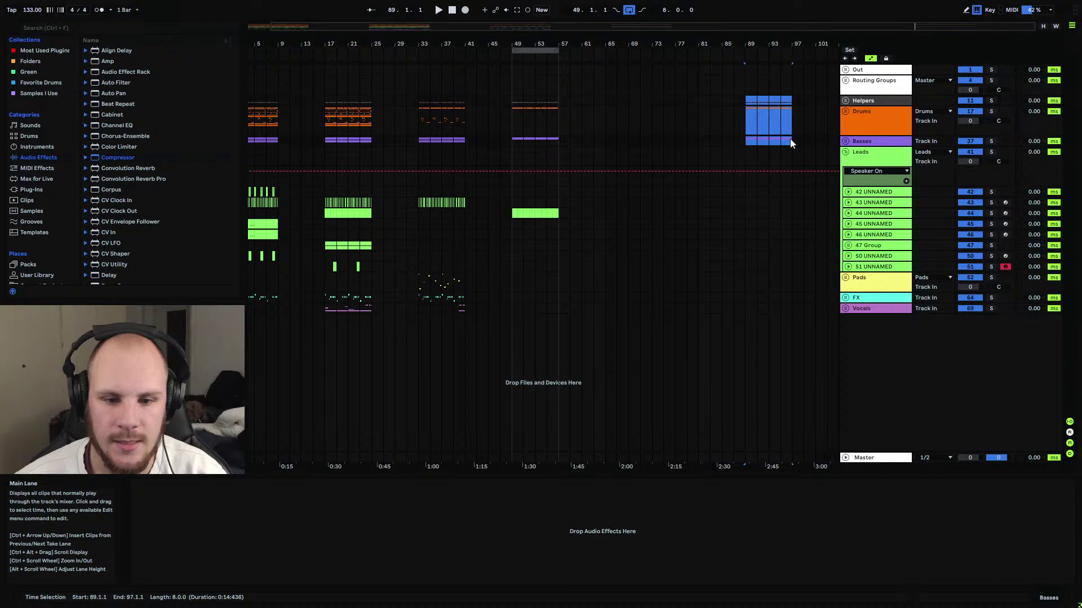
{"action": "key", "text": "ctrl+d"}
{"action": "left_click_drag", "start_coordinate": [749, 42], "coordinate": [572, 148]}
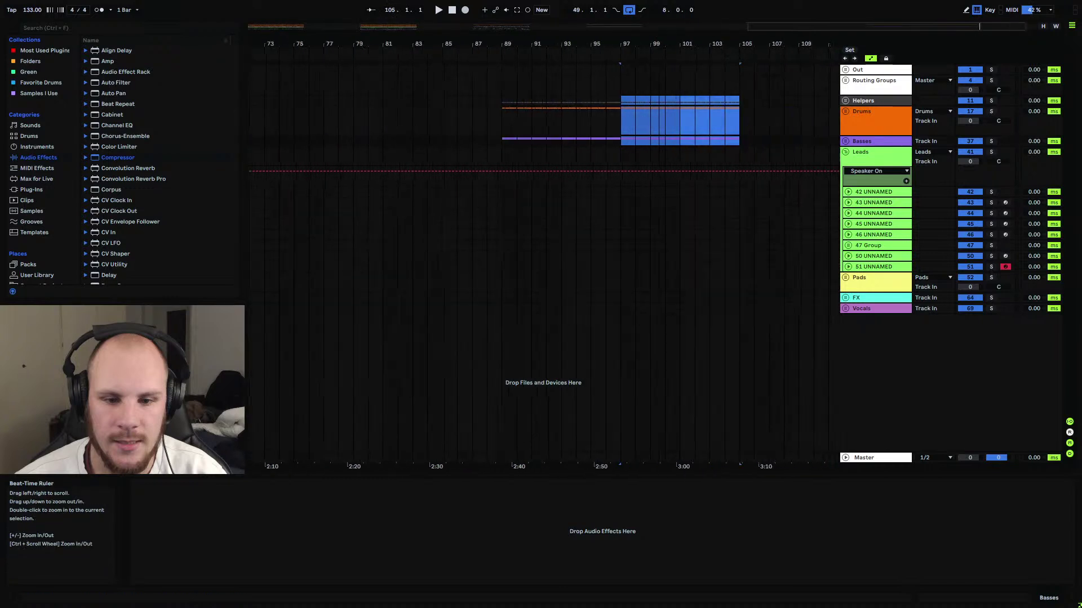
{"action": "left_click", "coordinate": [574, 145]}
Select the 16-bar section from bar 89 to 105 and check its four-bar divisions at bars 89, 93, 97, 101 and 105.
{"action": "left_click_drag", "start_coordinate": [507, 112], "coordinate": [723, 138]}
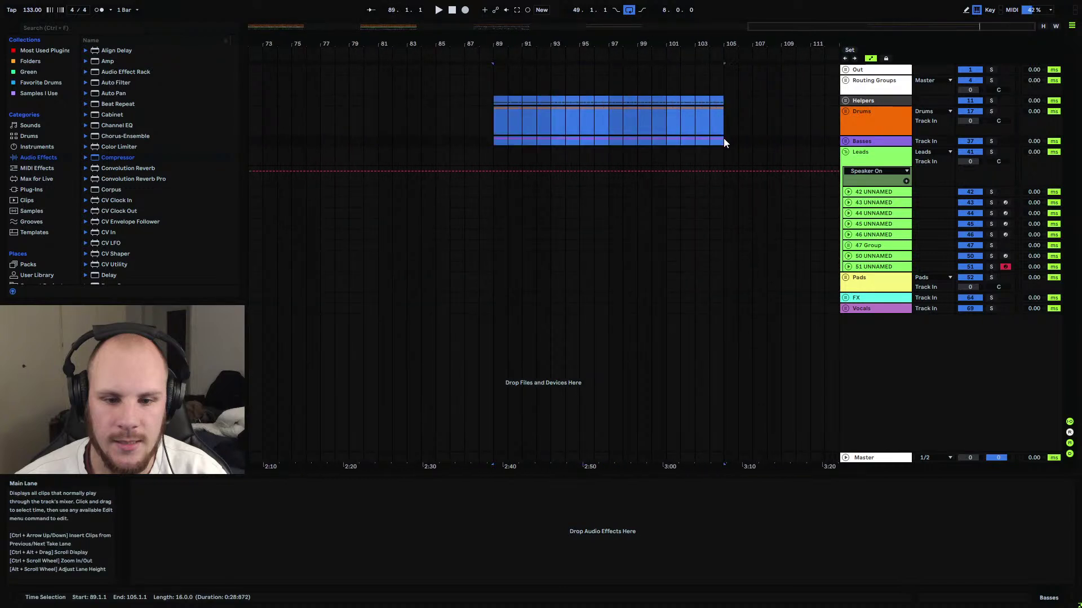
{"action": "left_click", "coordinate": [723, 139]}
{"action": "left_click_drag", "start_coordinate": [498, 44], "coordinate": [494, 140]}
{"action": "left_click_drag", "start_coordinate": [496, 44], "coordinate": [496, 96]}
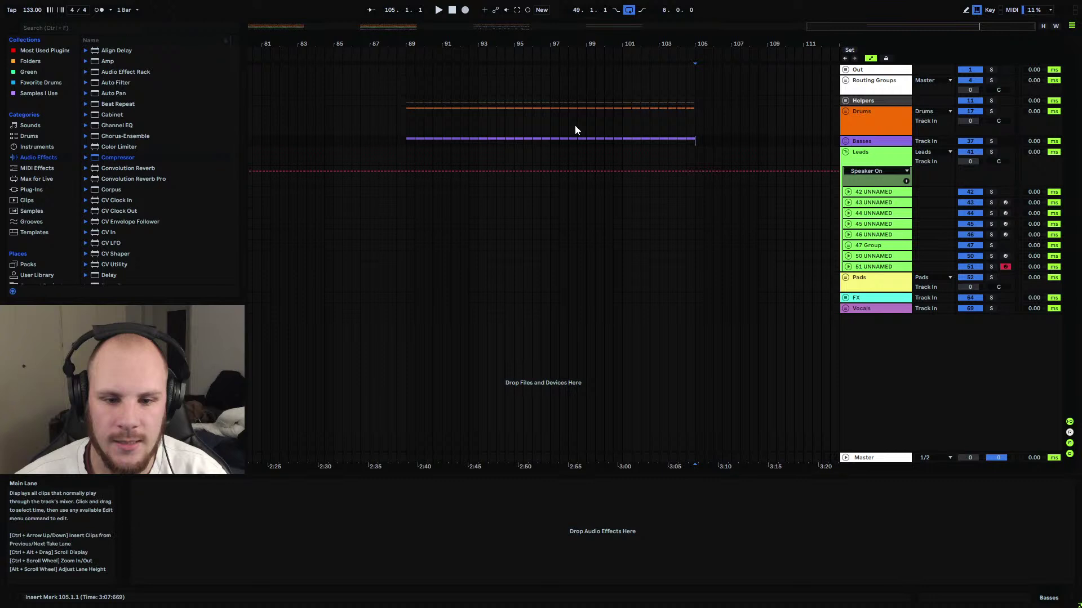
{"action": "left_click", "coordinate": [406, 108]}
{"action": "left_click", "coordinate": [480, 112]}
{"action": "left_click", "coordinate": [551, 119]}
{"action": "left_click", "coordinate": [623, 161]}
{"action": "left_click", "coordinate": [695, 107]}
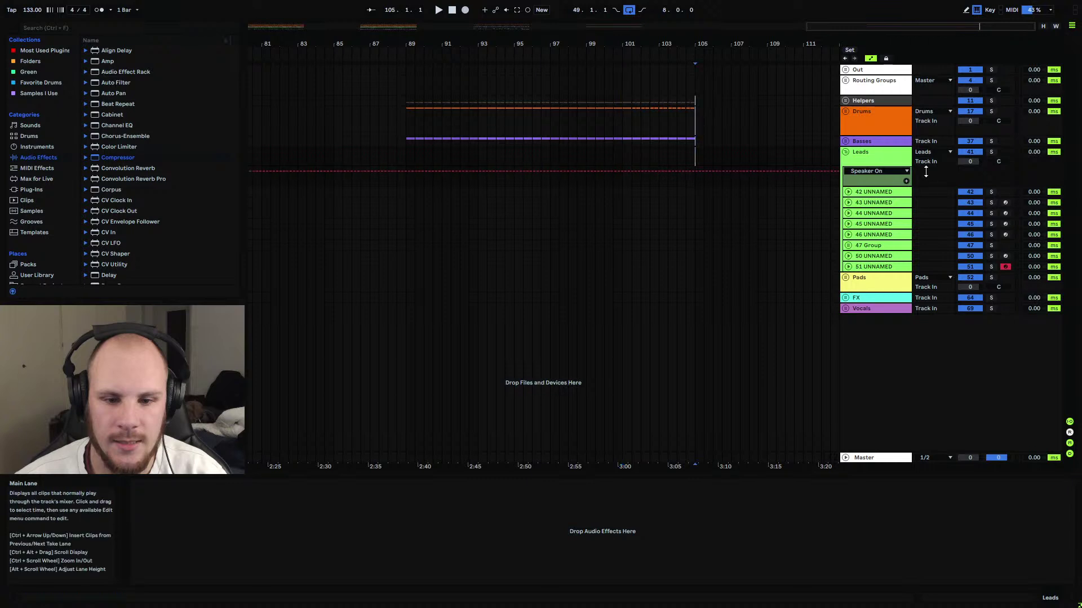
Expand the Helpers group and insert a red MIDI clip on MARKER TRACK from bar 89 to bar 105.
{"action": "left_click", "coordinate": [844, 101]}
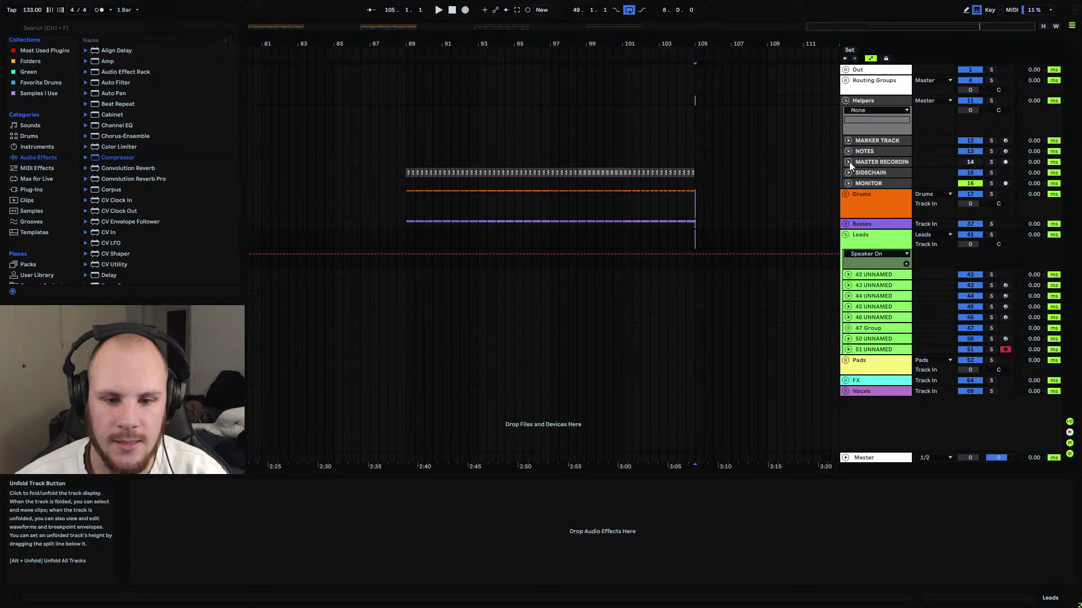
{"action": "left_click_drag", "start_coordinate": [696, 142], "coordinate": [408, 143]}
{"action": "key", "text": "ctrl+shift+m"}
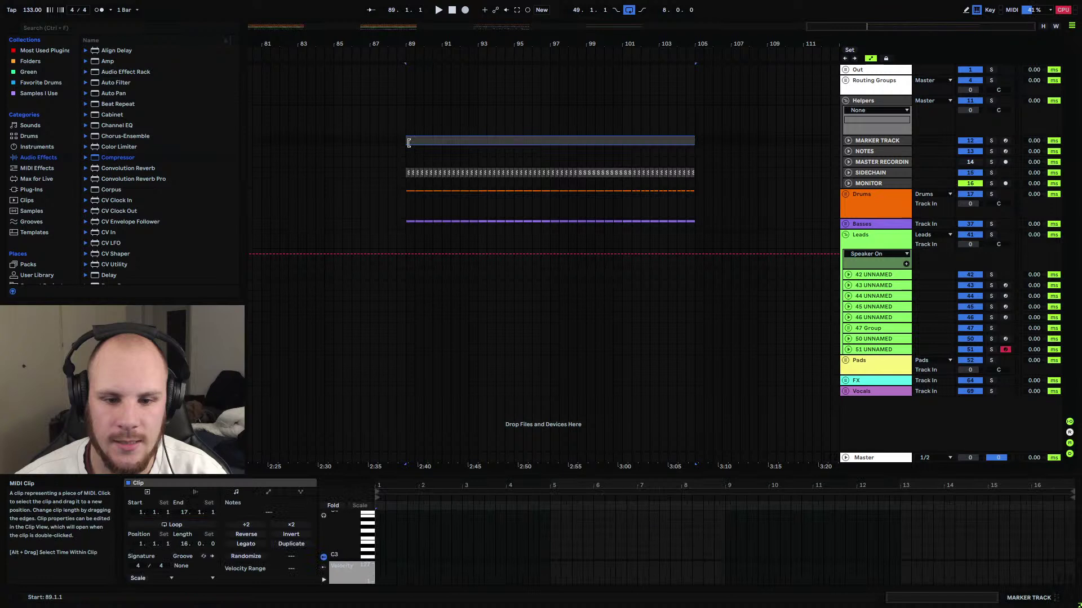
{"action": "right_click", "coordinate": [441, 145]}
{"action": "left_click", "coordinate": [451, 337]}
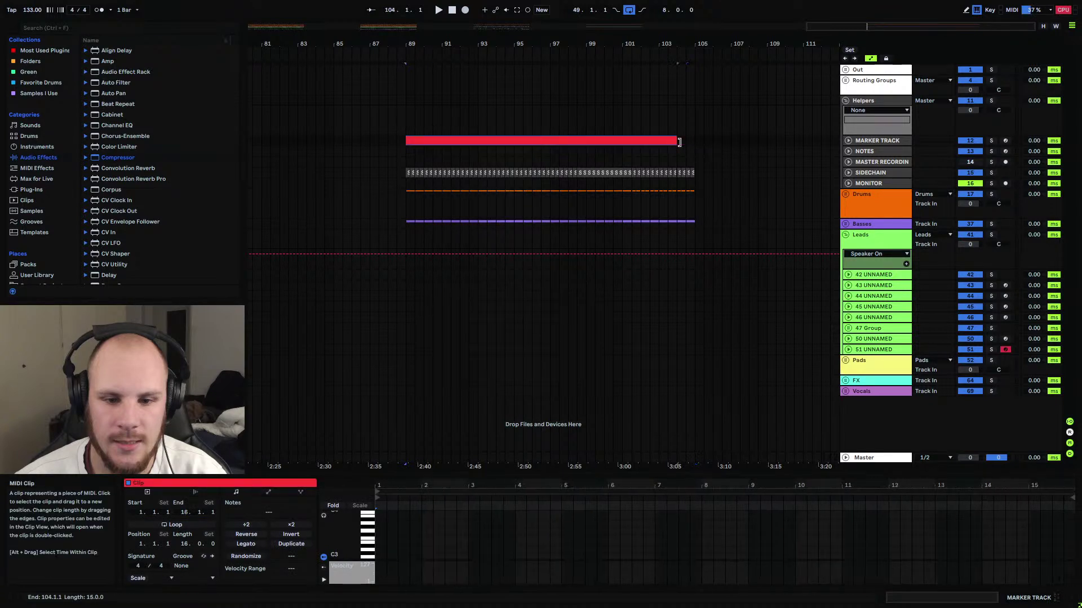
Shorten the red marker clip to end at bar 104 and insert an orange MIDI clip from bar 104 to bar 105.
{"action": "left_click_drag", "start_coordinate": [681, 141], "coordinate": [693, 143]}
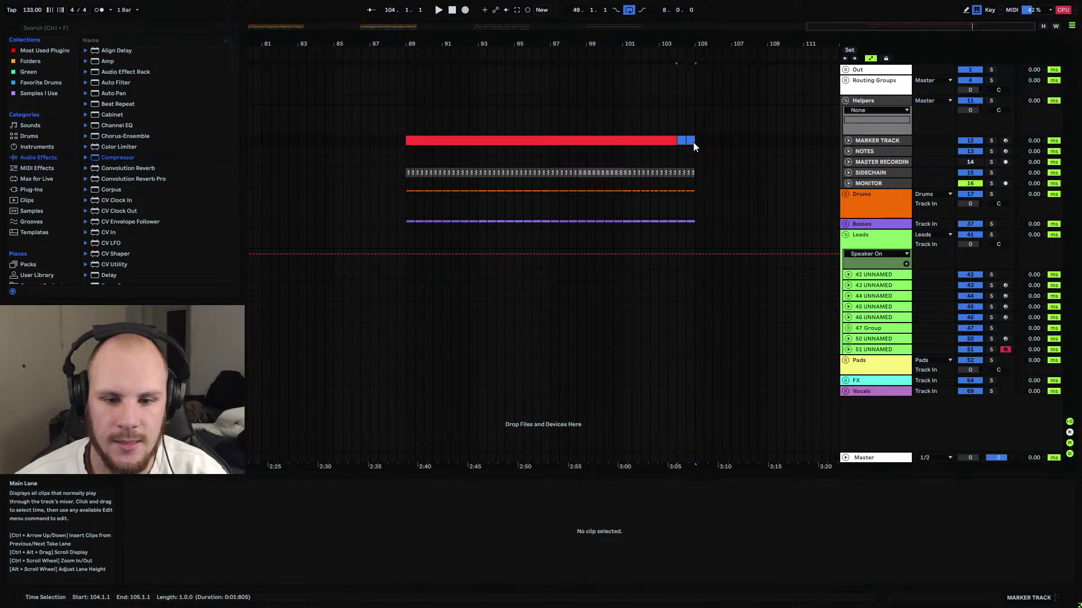
{"action": "key", "text": "ctrl+shift+m"}
{"action": "right_click", "coordinate": [692, 142]}
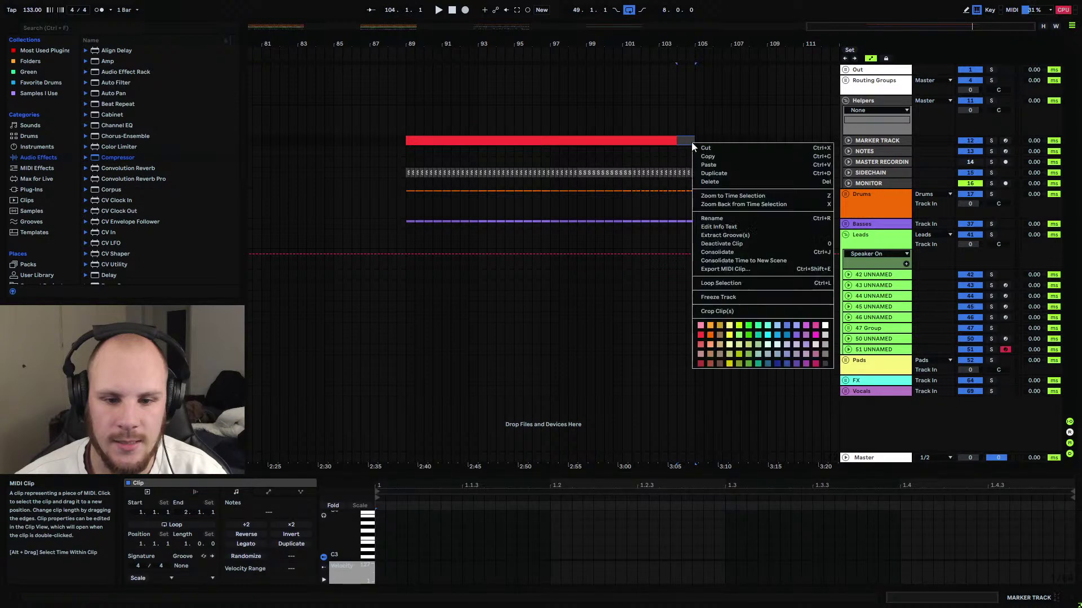
{"action": "left_click", "coordinate": [712, 337]}
Extend the red marker clip to end at 104.4.1, leaving the orange clip only the last beat before bar 105.
{"action": "scroll", "coordinate": [646, 155], "scroll_direction": "up", "scroll_amount": 5, "text": "ctrl"}
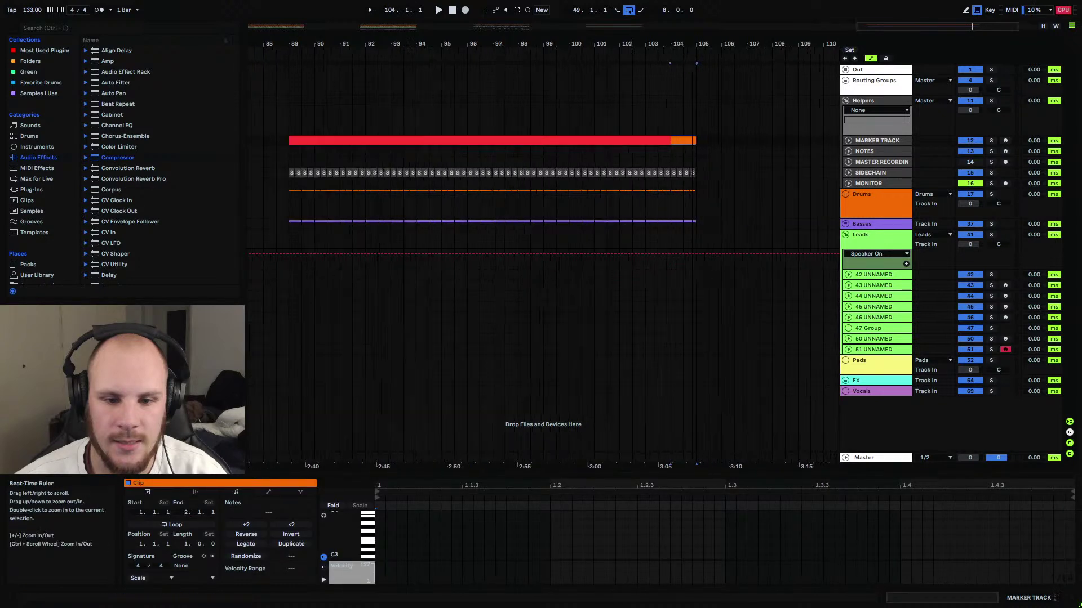
{"action": "left_click_drag", "start_coordinate": [637, 142], "coordinate": [685, 142]}
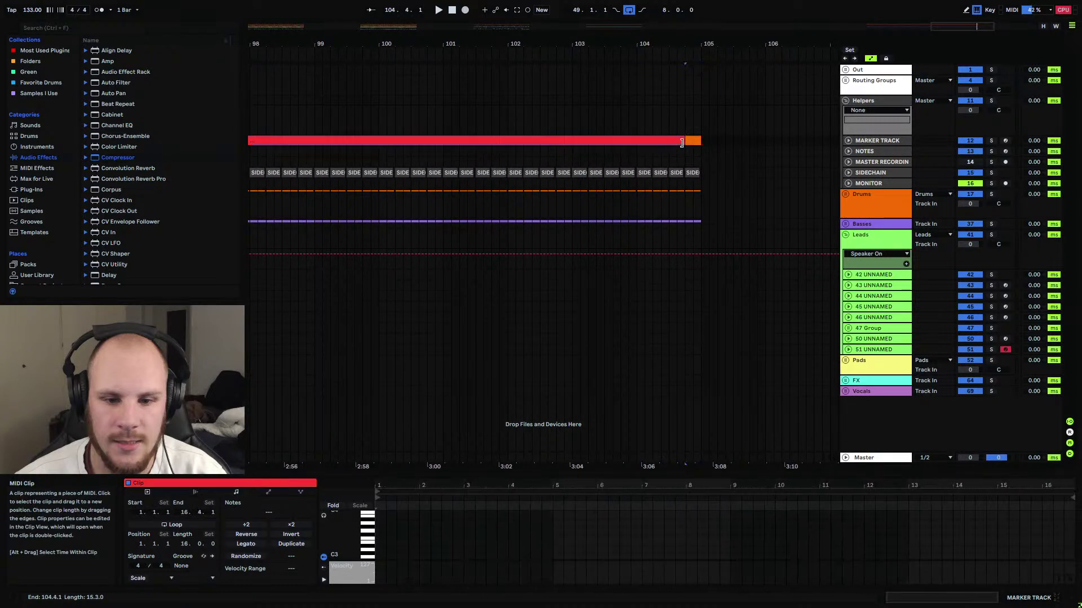
{"action": "left_click_drag", "start_coordinate": [642, 44], "coordinate": [675, 17]}
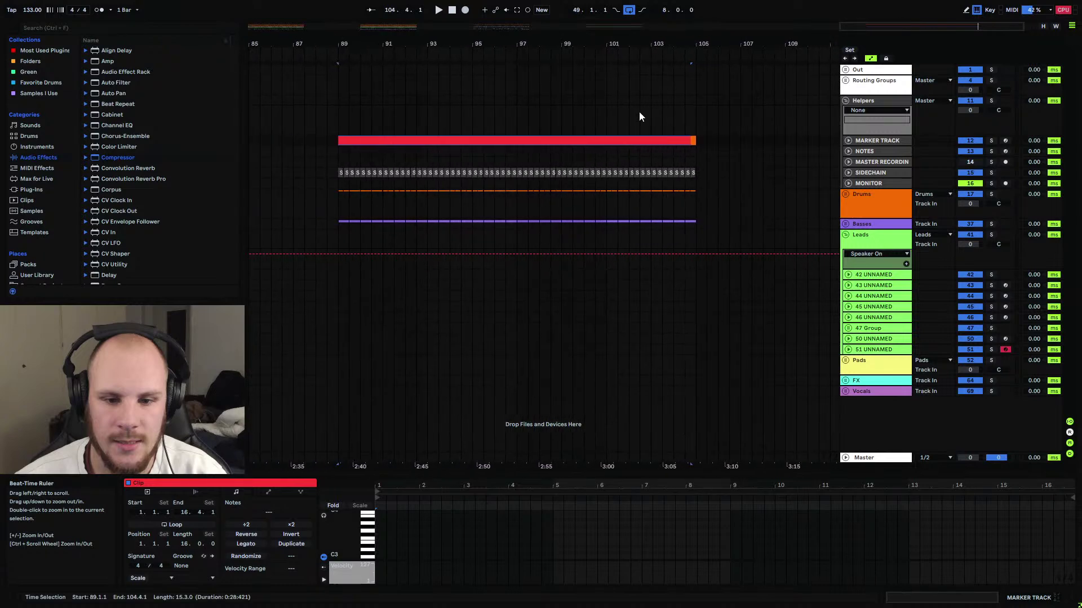
Show MARKER TRACK's Utility Gain automation and shape a curve dipping around bars 93 and 101, back to 0 dB at bar 97 and higher at bar 105.
{"action": "left_click", "coordinate": [849, 140]}
{"action": "left_click", "coordinate": [230, 518]}
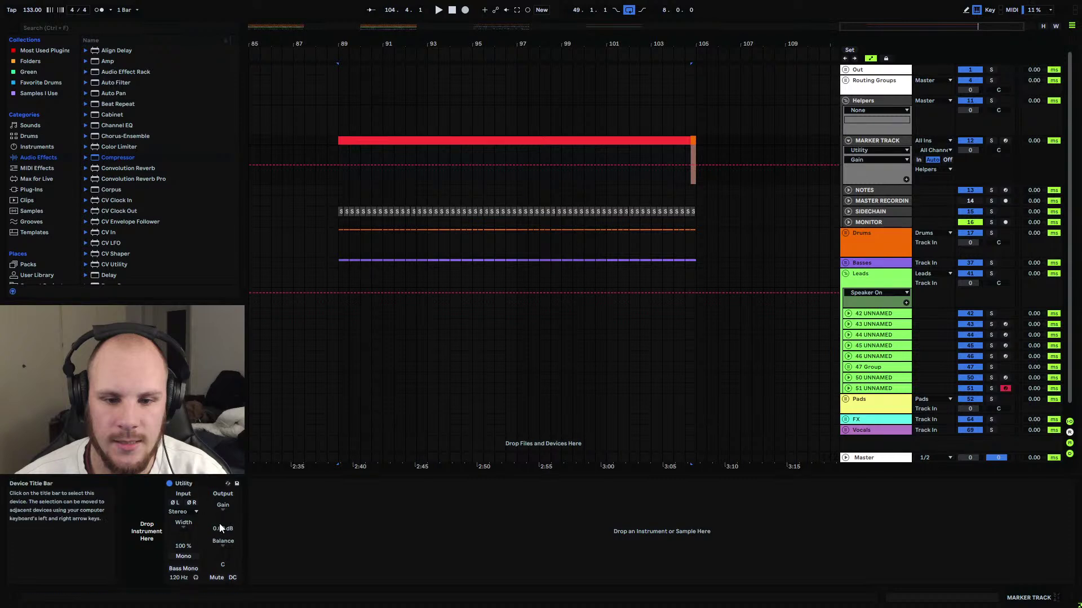
{"action": "left_click", "coordinate": [337, 167]}
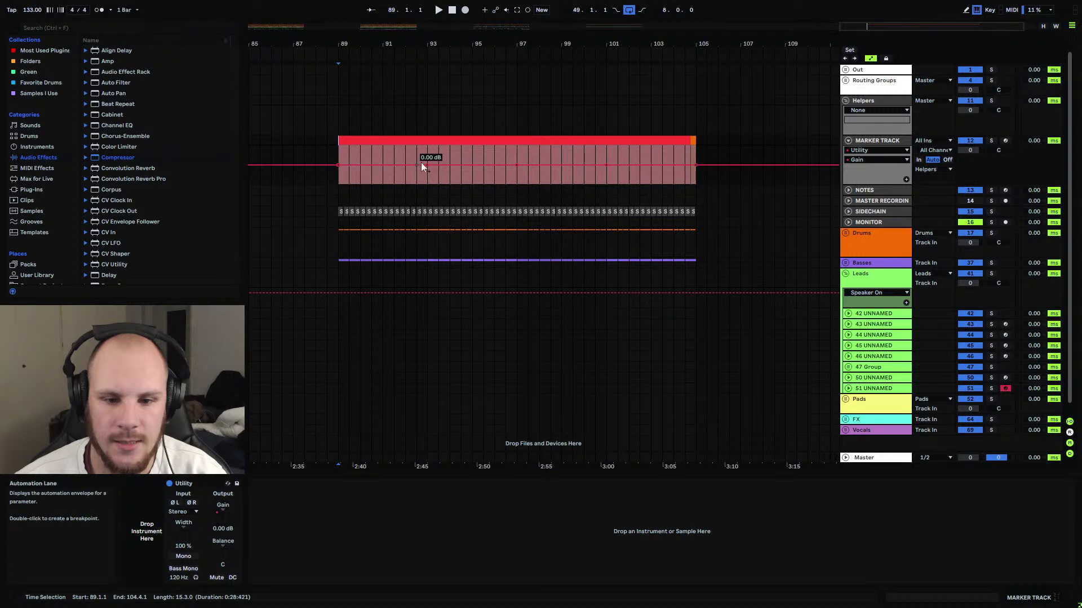
{"action": "left_click_drag", "start_coordinate": [426, 164], "coordinate": [427, 171]}
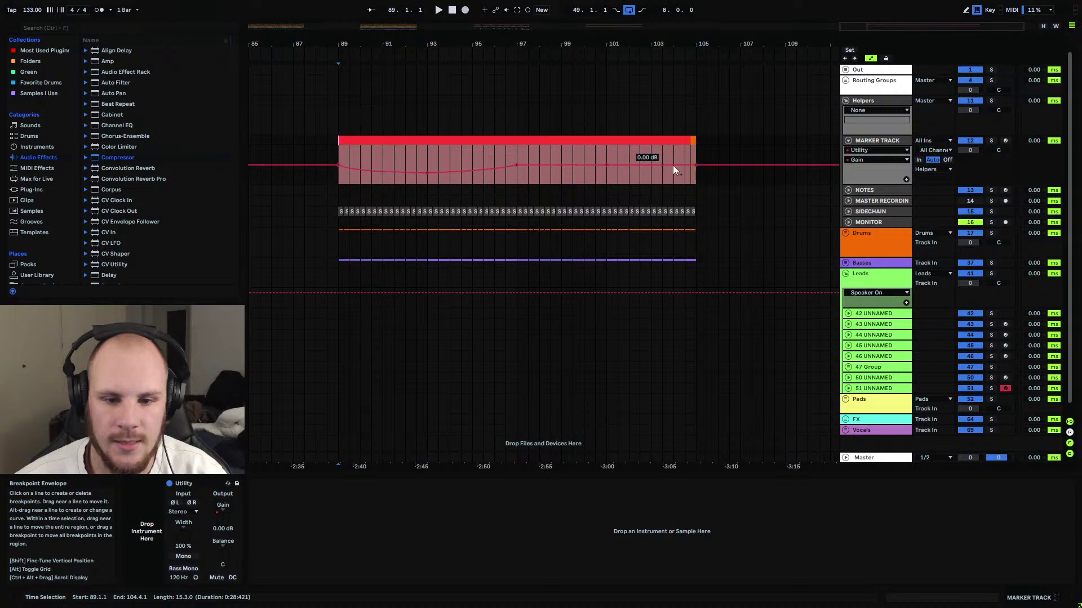
{"action": "left_click_drag", "start_coordinate": [694, 165], "coordinate": [694, 159]}
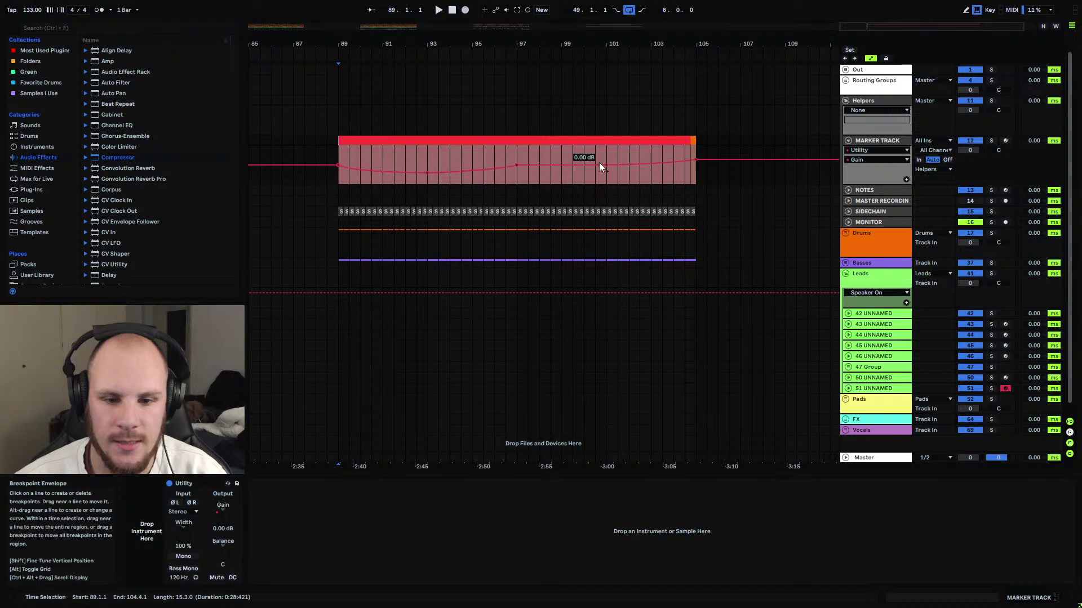
{"action": "left_click_drag", "start_coordinate": [604, 164], "coordinate": [606, 172]}
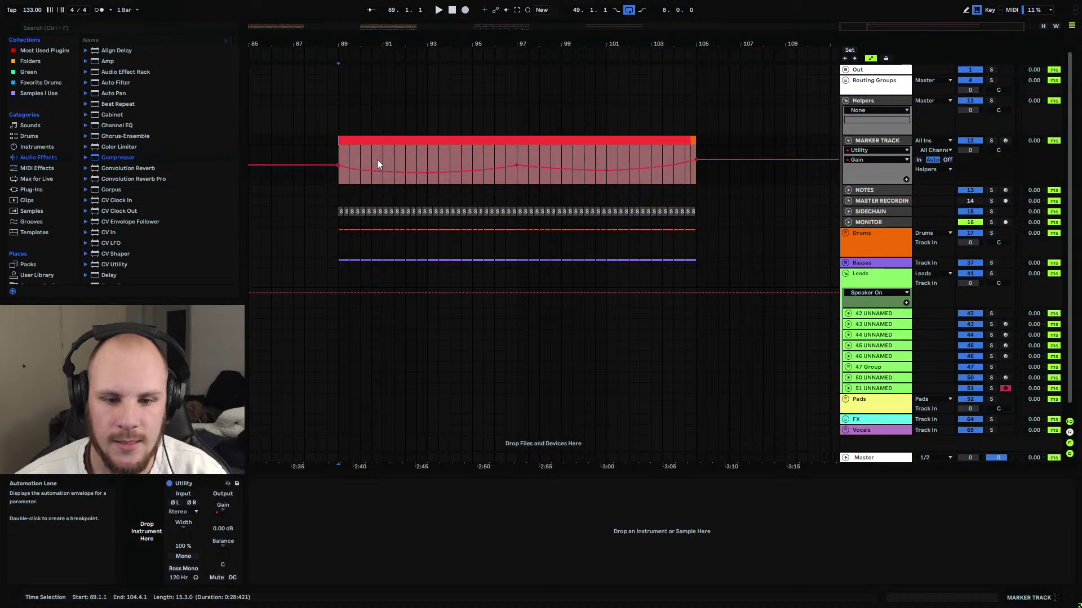
{"action": "left_click", "coordinate": [339, 153]}
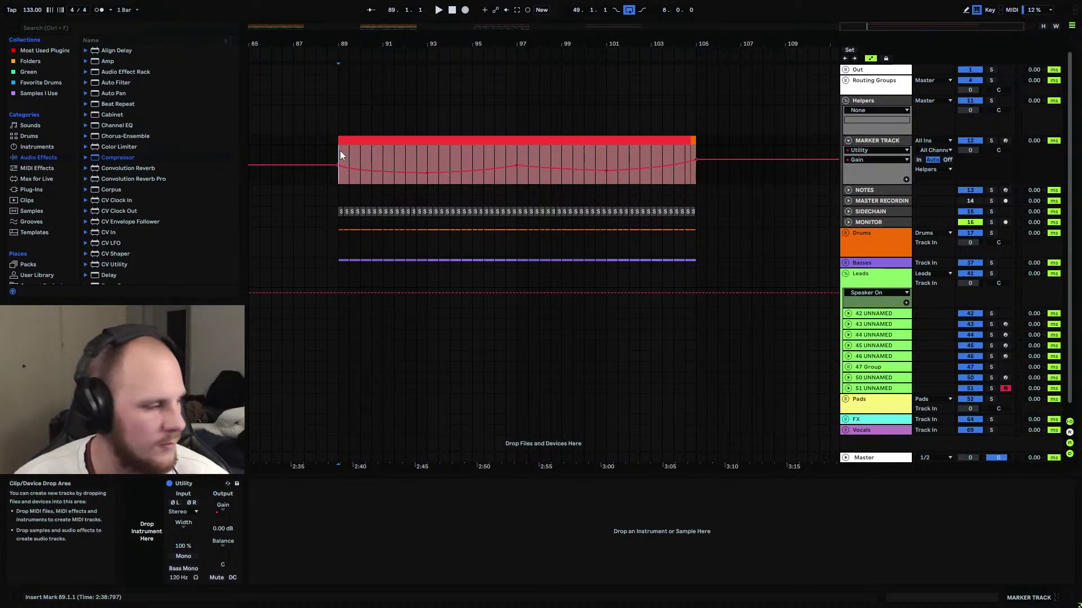
Move the Pads clips from bars 33 to 41 so that they start at bar 89.
{"action": "left_click_drag", "start_coordinate": [389, 47], "coordinate": [581, 85]}
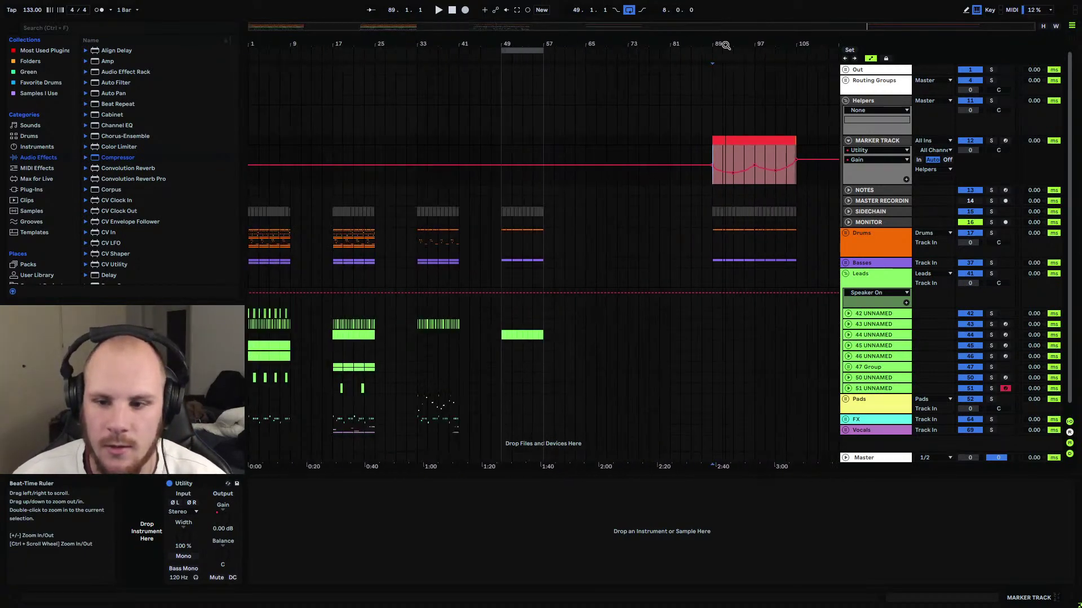
{"action": "scroll", "coordinate": [457, 357], "scroll_direction": "down", "scroll_amount": 1}
{"action": "left_click", "coordinate": [418, 395]}
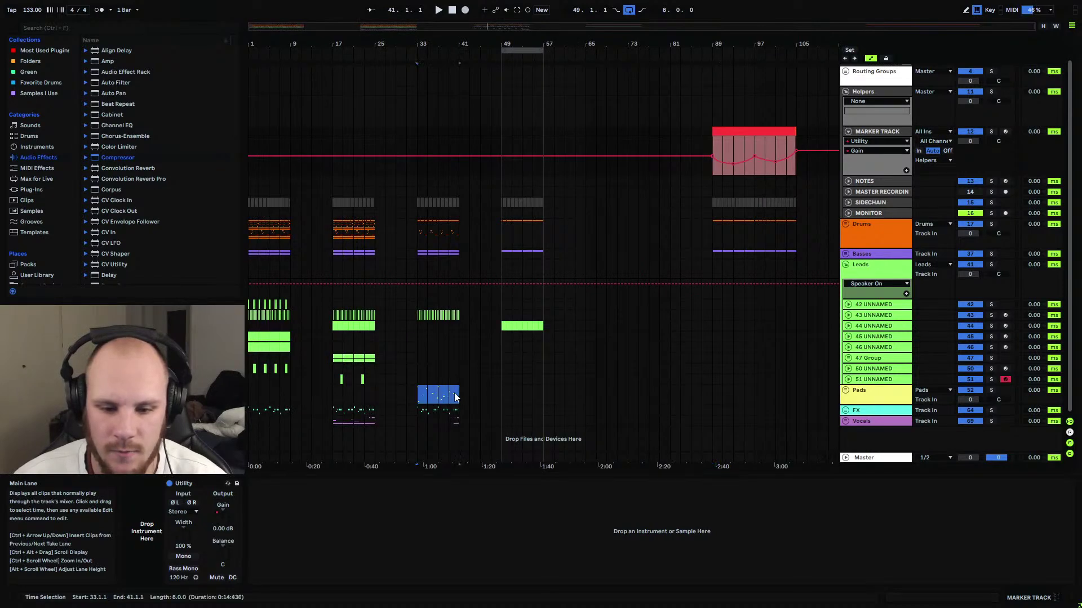
{"action": "key", "text": "ctrl+x"}
{"action": "left_click", "coordinate": [711, 394]}
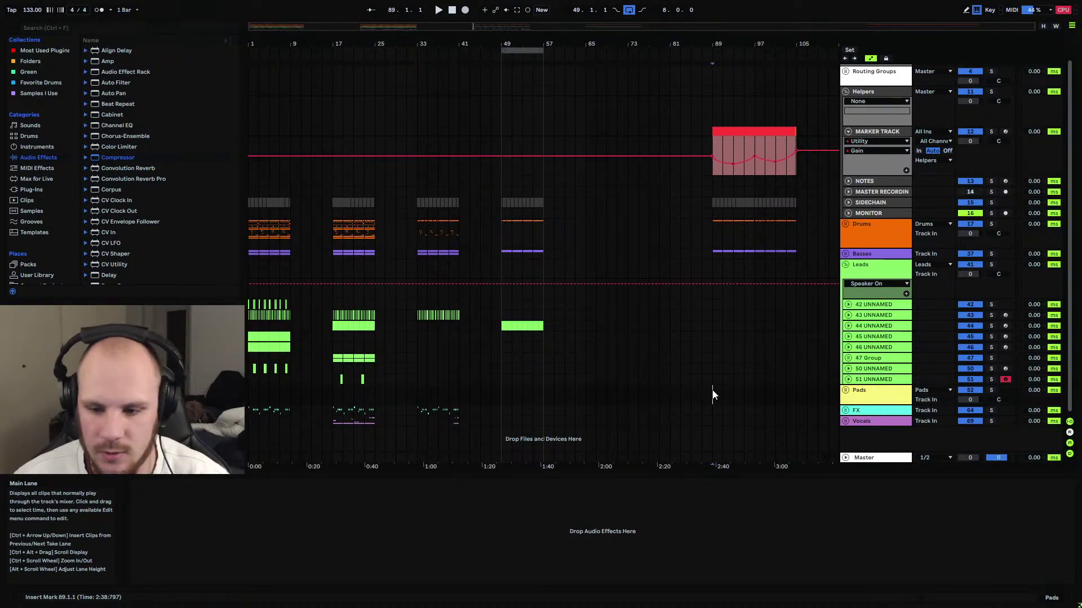
{"action": "key", "text": "ctrl+v"}
Expand the Pads group and its 53 Group to show the individual tracks, and solo 53 Group.
{"action": "left_click_drag", "start_coordinate": [730, 43], "coordinate": [468, 168]}
{"action": "left_click", "coordinate": [445, 384]}
{"action": "key", "text": "ctrl+g"}
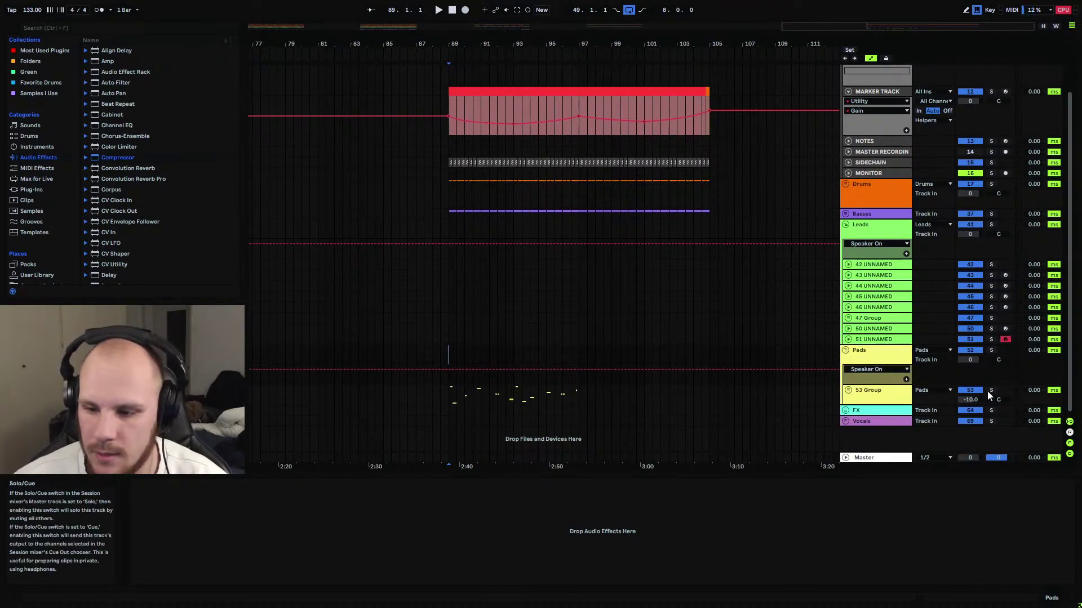
{"action": "left_click", "coordinate": [991, 390]}
{"action": "left_click", "coordinate": [848, 390]}
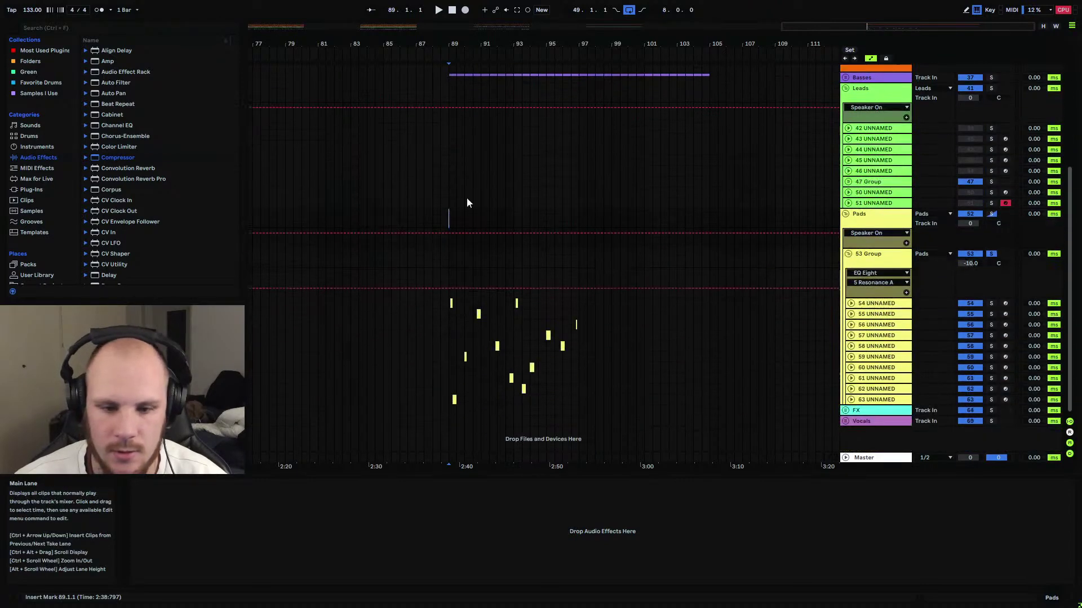
Play the soloed 53 Group from bar 89 to about bar 97 to audition its hits.
{"action": "left_click", "coordinate": [451, 266]}
{"action": "left_click_drag", "start_coordinate": [475, 38], "coordinate": [530, 168]}
{"action": "key", "text": "space"}
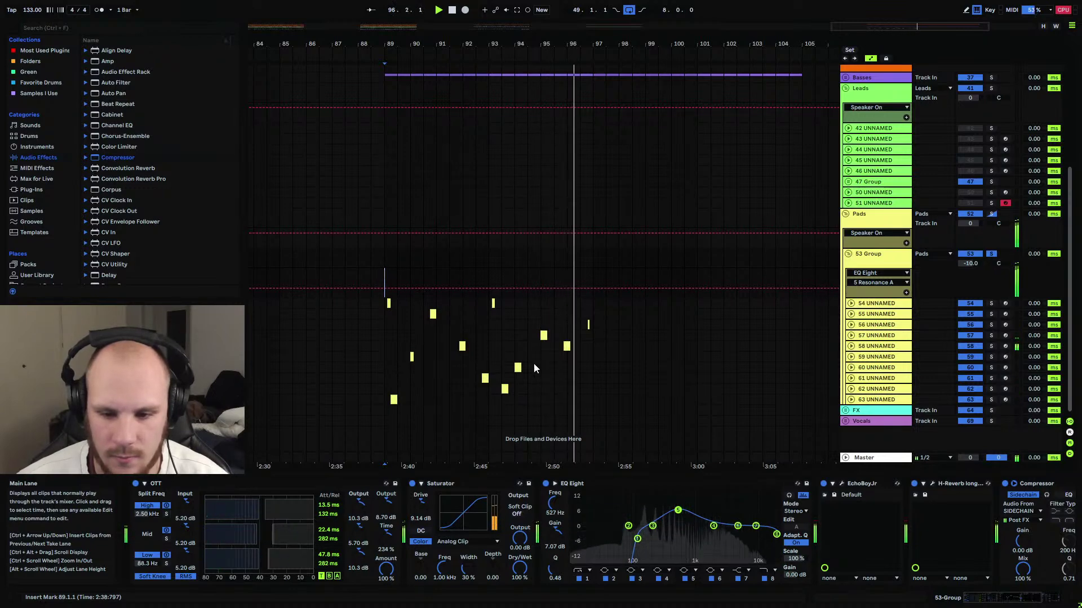
{"action": "key", "text": "space"}
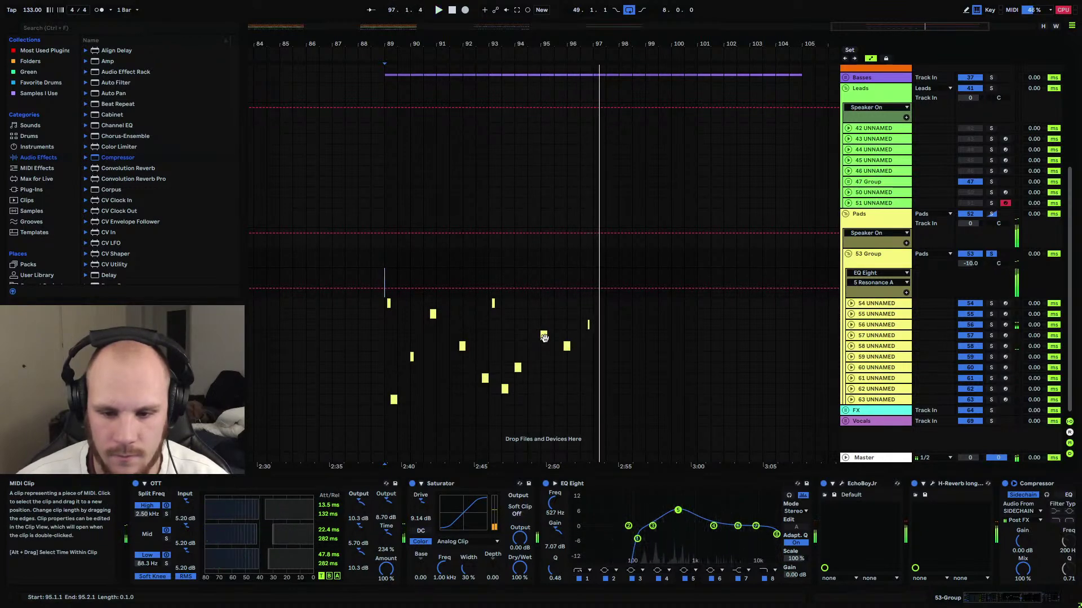
Audition the 57 UNNAMED clip at bar 95 in solo, clear the solo and deactivate that clip.
{"action": "left_click", "coordinate": [543, 335]}
{"action": "left_click", "coordinate": [991, 337]}
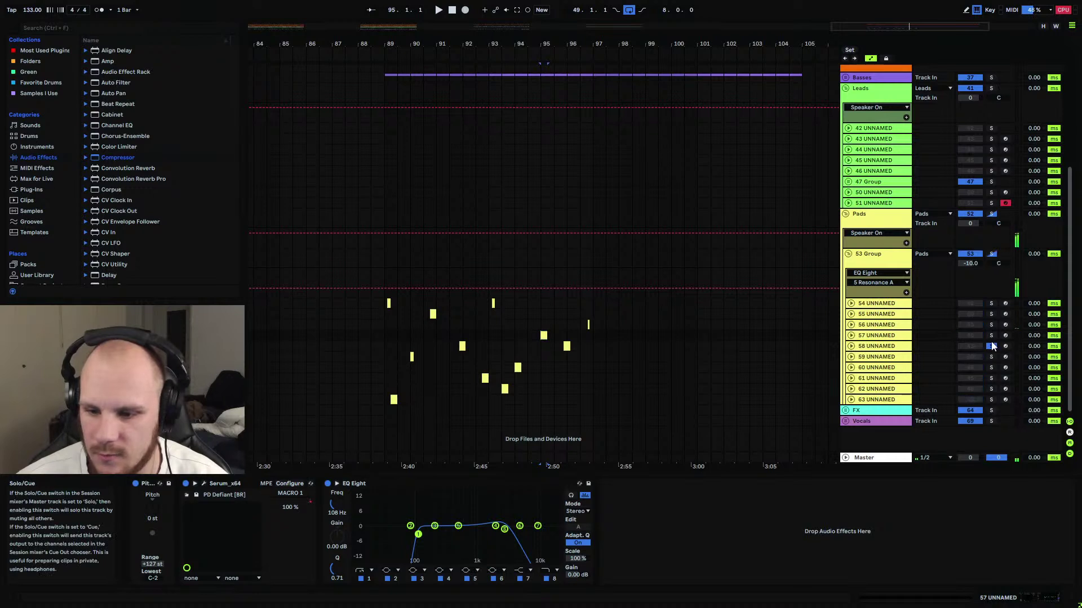
{"action": "key", "text": "space"}
{"action": "key", "text": "space"}
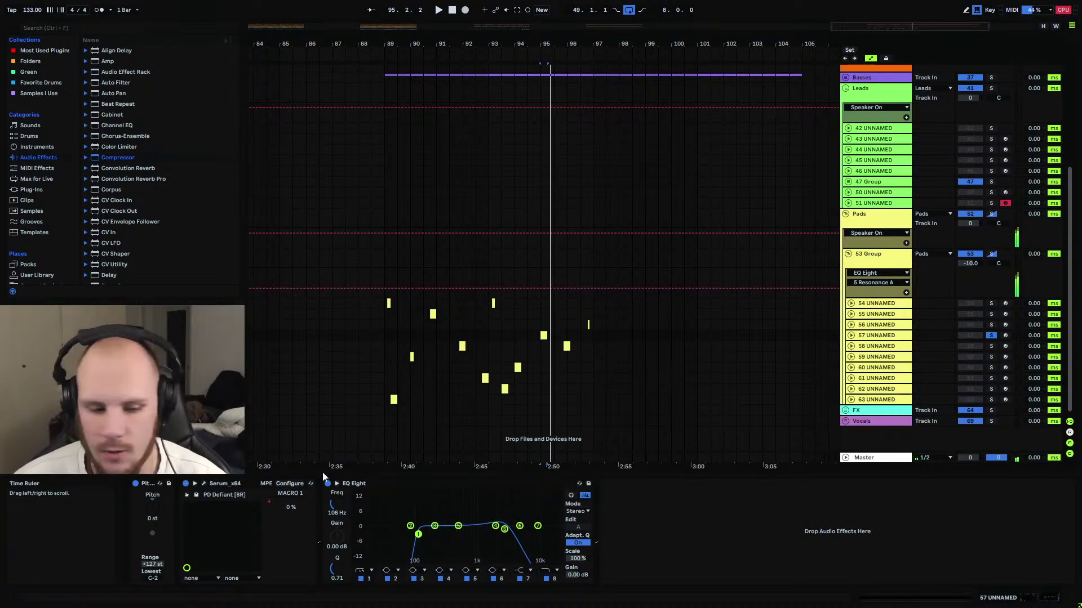
{"action": "left_click", "coordinate": [991, 336]}
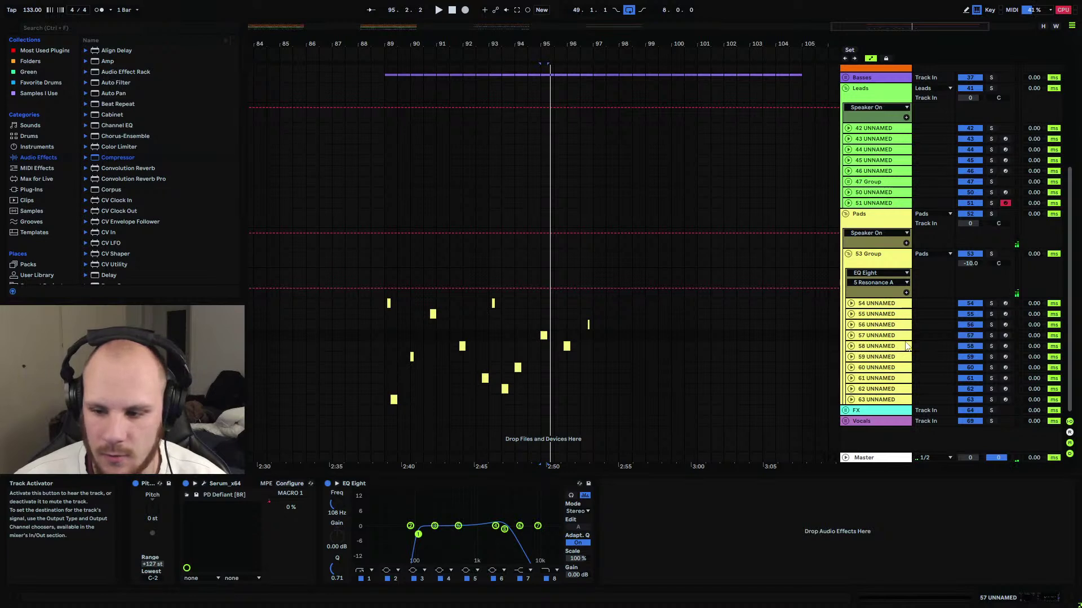
{"action": "left_click_drag", "start_coordinate": [541, 336], "coordinate": [554, 345]}
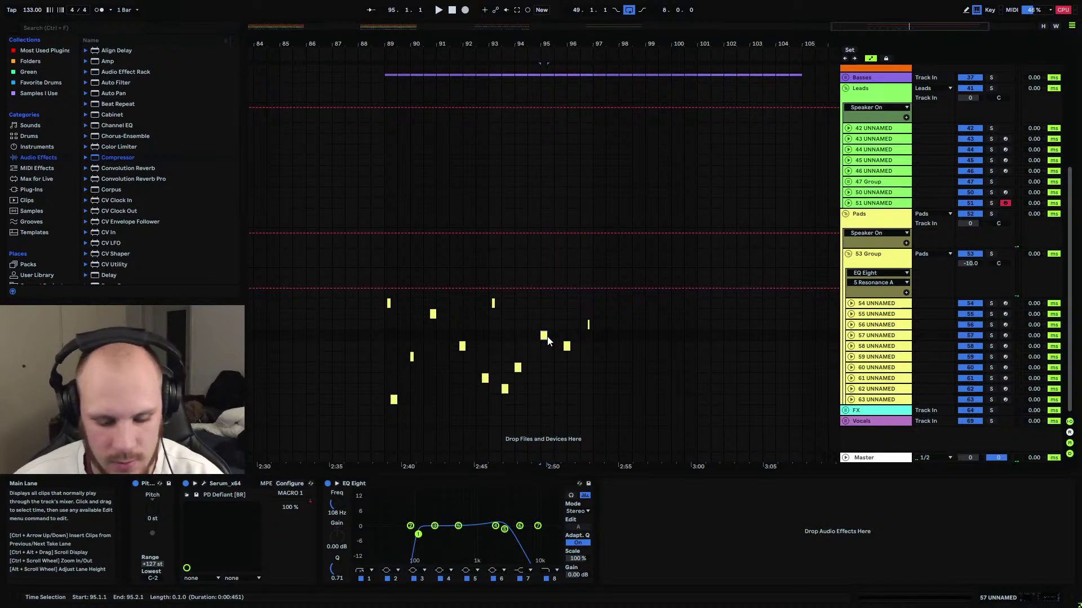
Duplicate the two 54 UNNAMED hits at bars 89 and 93 so they repeat at bars 97 and 101.
{"action": "left_click_drag", "start_coordinate": [386, 303], "coordinate": [560, 312]}
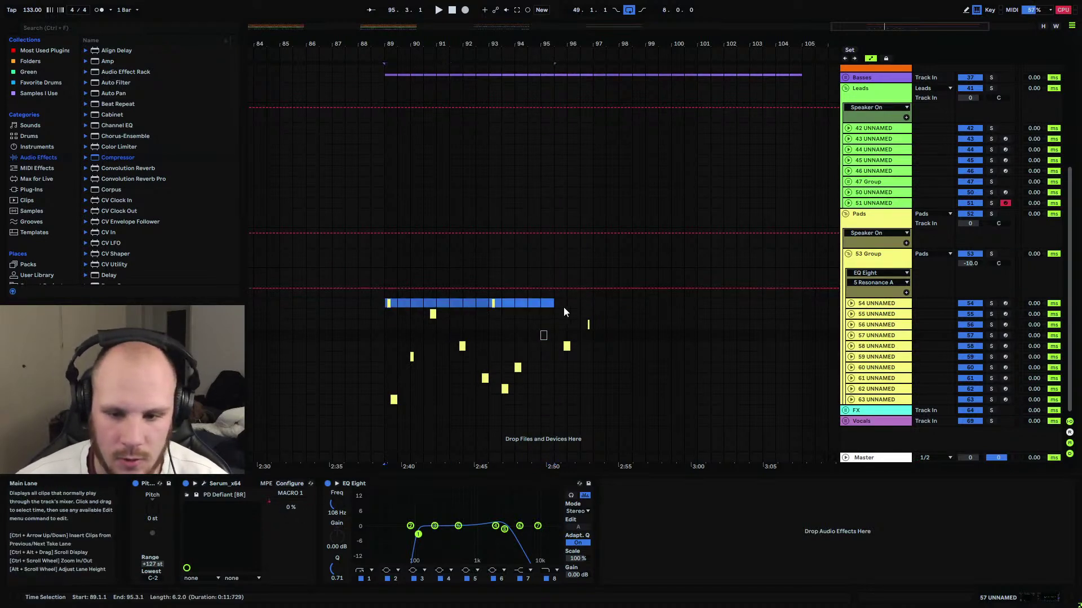
{"action": "key", "text": "ctrl+d"}
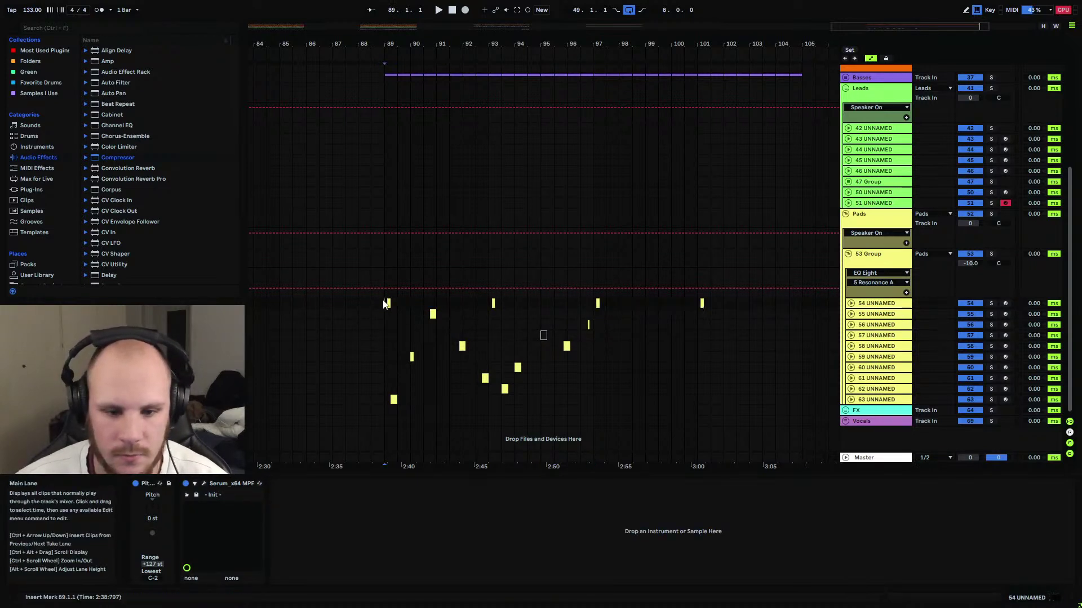
{"action": "left_click_drag", "start_coordinate": [383, 304], "coordinate": [743, 305]}
{"action": "left_click", "coordinate": [801, 303]}
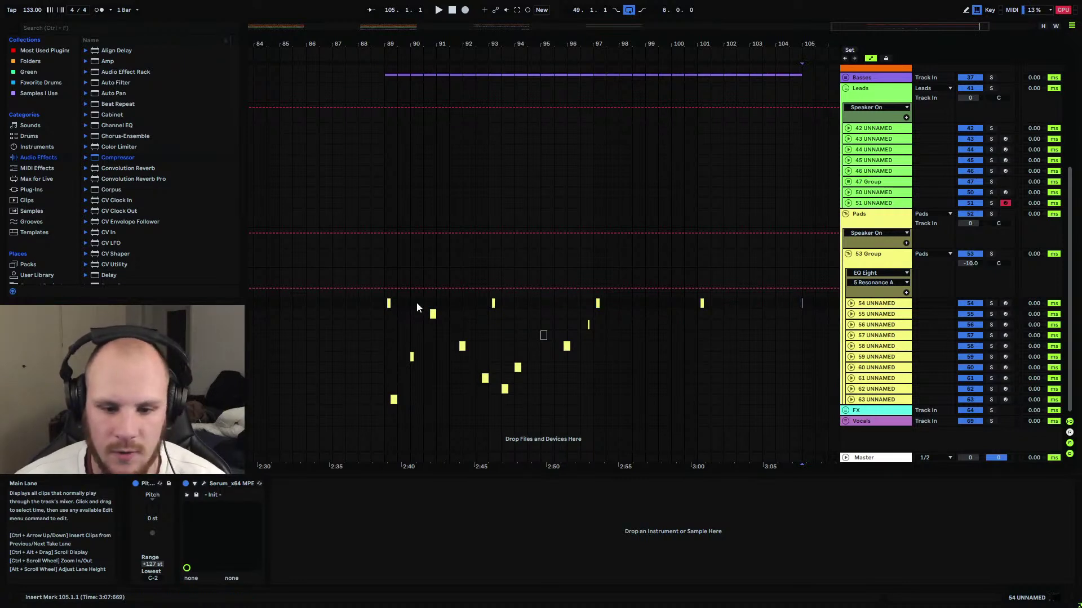
Audition 54 UNNAMED in solo from bar 89 and clear the solo.
{"action": "mouse_move", "coordinate": [383, 304]}
{"action": "left_mouse_down"}
{"action": "mouse_move", "coordinate": [505, 306]}
{"action": "mouse_move", "coordinate": [491, 308]}
{"action": "left_mouse_up"}
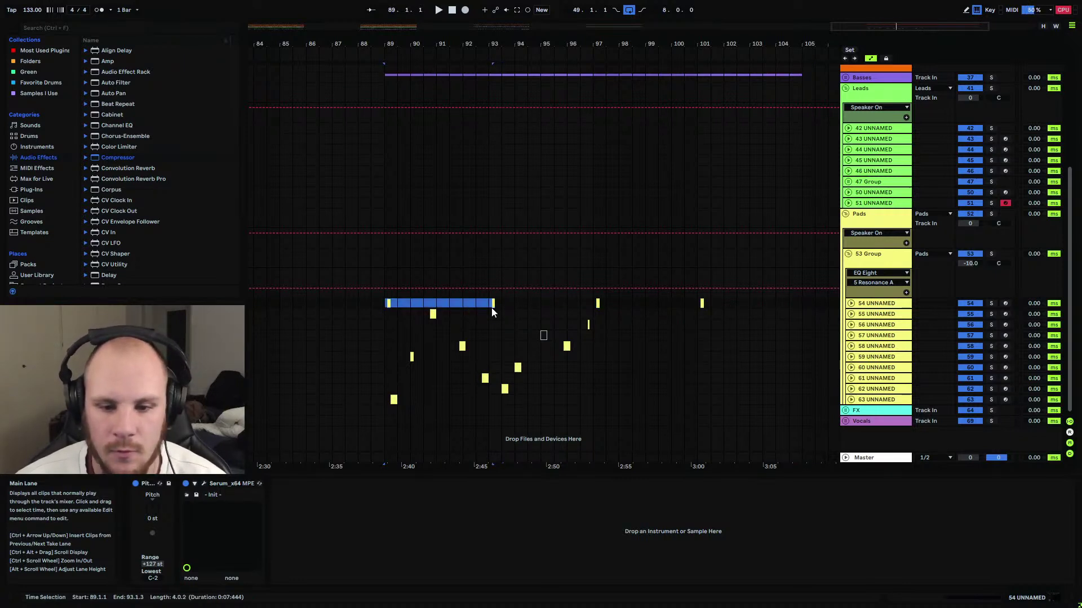
{"action": "left_click", "coordinate": [383, 303]}
{"action": "left_click", "coordinate": [991, 303]}
{"action": "key", "text": "space"}
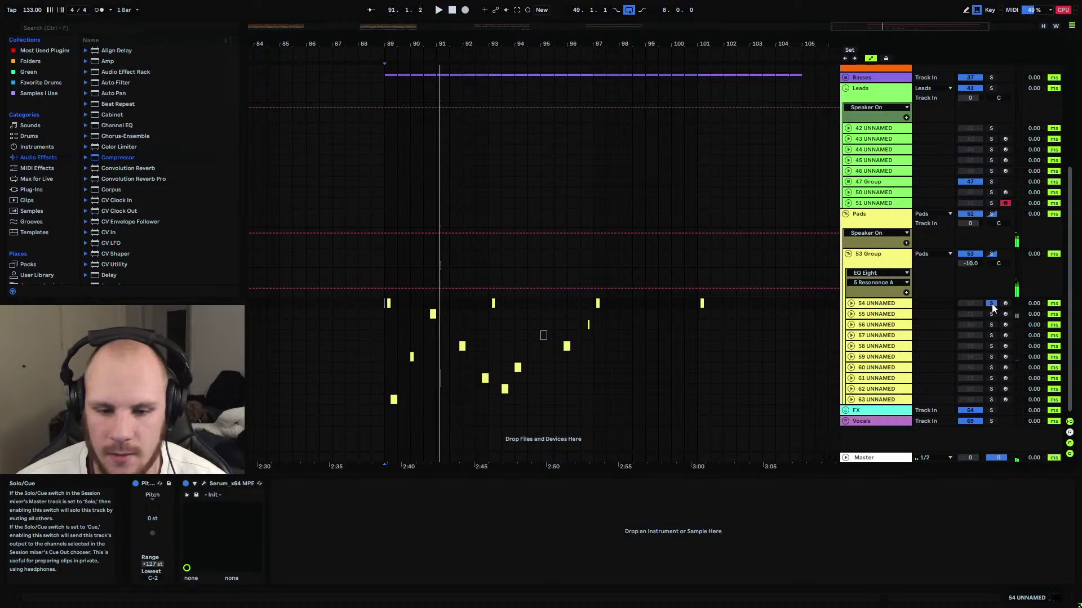
{"action": "key", "text": "space"}
{"action": "left_click", "coordinate": [990, 304]}
{"action": "scroll", "coordinate": [428, 183], "scroll_direction": "up", "scroll_amount": 3}
{"action": "scroll", "coordinate": [389, 236], "scroll_direction": "down", "scroll_amount": 3}
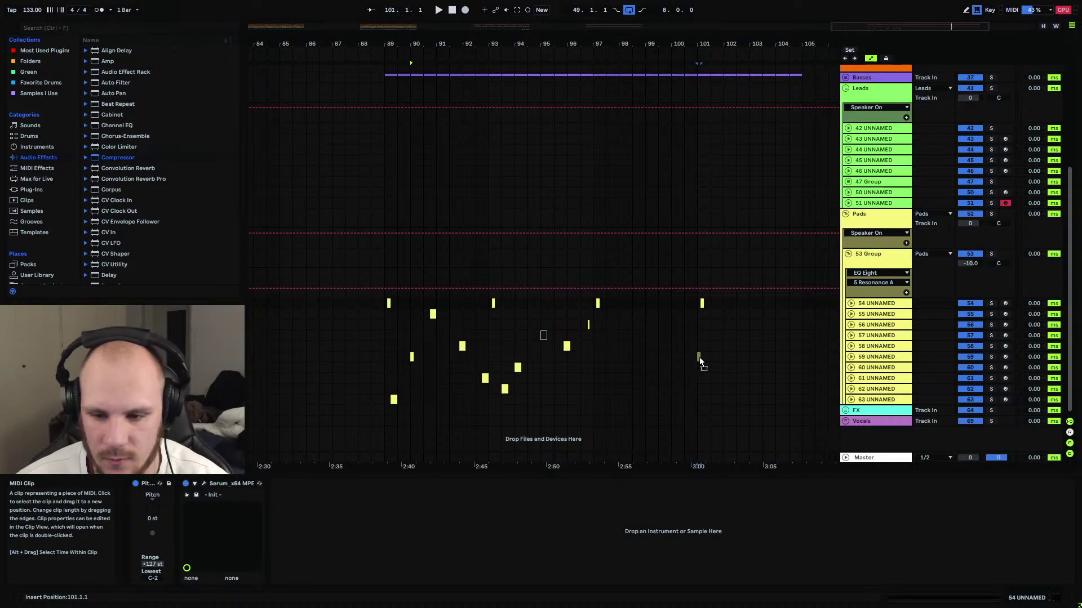
Move the 59 UNNAMED clip to bar 103 and the two 58 UNNAMED clips to around bars 91 and 99.
{"action": "left_click_drag", "start_coordinate": [752, 356], "coordinate": [646, 347]}
{"action": "left_click", "coordinate": [440, 347]}
{"action": "left_click_drag", "start_coordinate": [433, 351], "coordinate": [434, 350]}
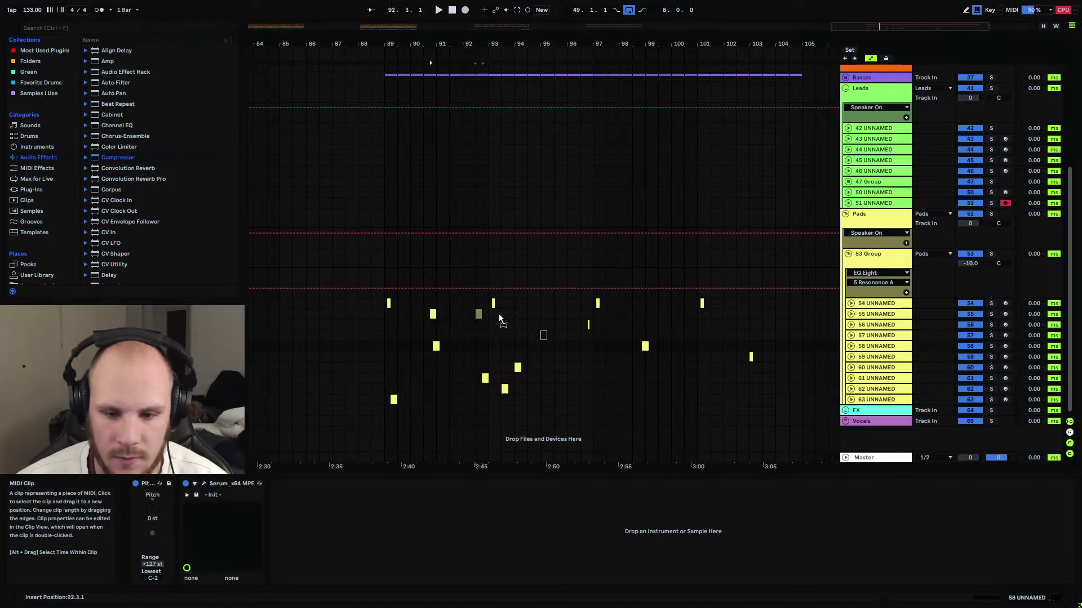
Move the 55 UNNAMED clip to just before bar 95, the 61 UNNAMED clip just before bar 97 and the 62 UNNAMED clip to 104.4.1.
{"action": "left_click_drag", "start_coordinate": [535, 313], "coordinate": [536, 313]}
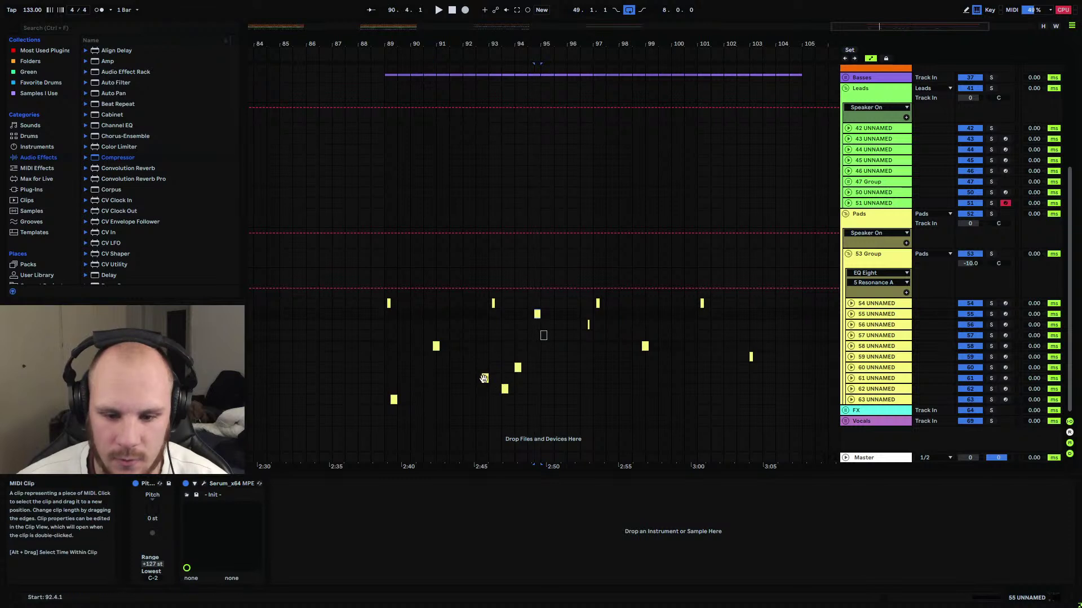
{"action": "left_click_drag", "start_coordinate": [485, 378], "coordinate": [587, 383]}
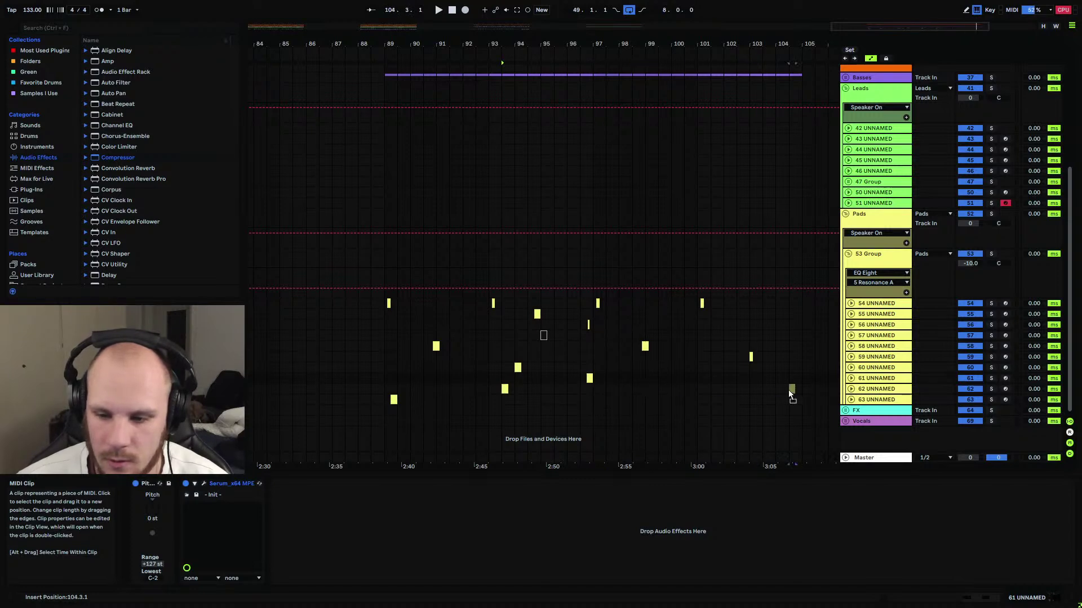
{"action": "mouse_move", "coordinate": [795, 389]}
{"action": "left_mouse_down"}
{"action": "mouse_move", "coordinate": [753, 391]}
{"action": "mouse_move", "coordinate": [795, 390]}
{"action": "left_mouse_up"}
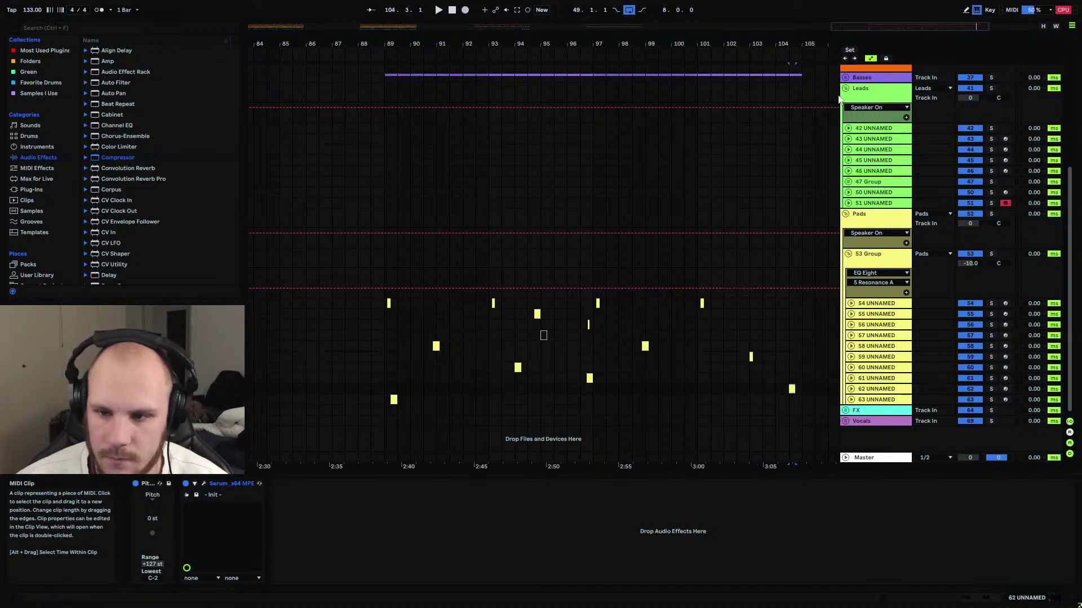
Move the 63 UNNAMED clip from 89.2.1 to the last beat before bar 96.
{"action": "left_click_drag", "start_coordinate": [804, 50], "coordinate": [781, 27]}
{"action": "key", "text": "Delete"}
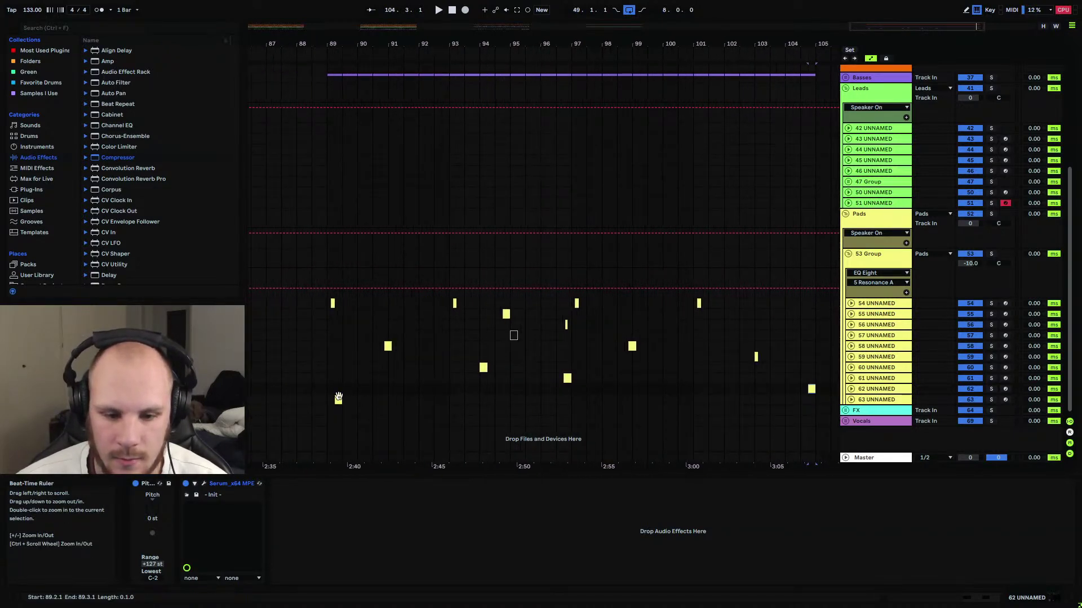
{"action": "left_click_drag", "start_coordinate": [338, 400], "coordinate": [418, 401]}
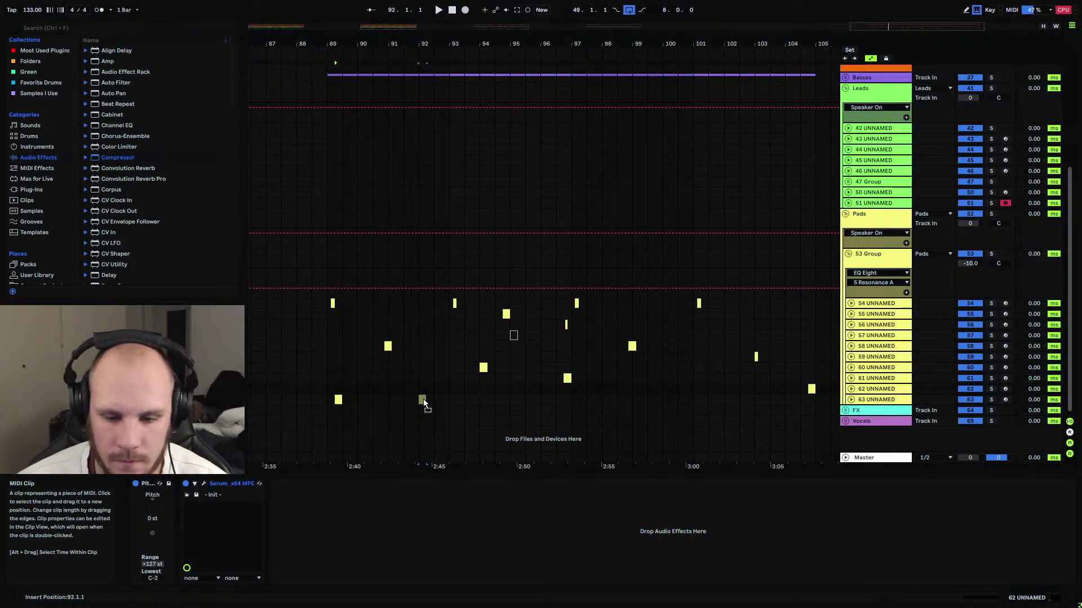
{"action": "left_click_drag", "start_coordinate": [539, 397], "coordinate": [539, 397]}
Copy bars 93 to 96 of tracks 60 to 63 UNNAMED and paste them at bar 101.
{"action": "left_click", "coordinate": [481, 367]}
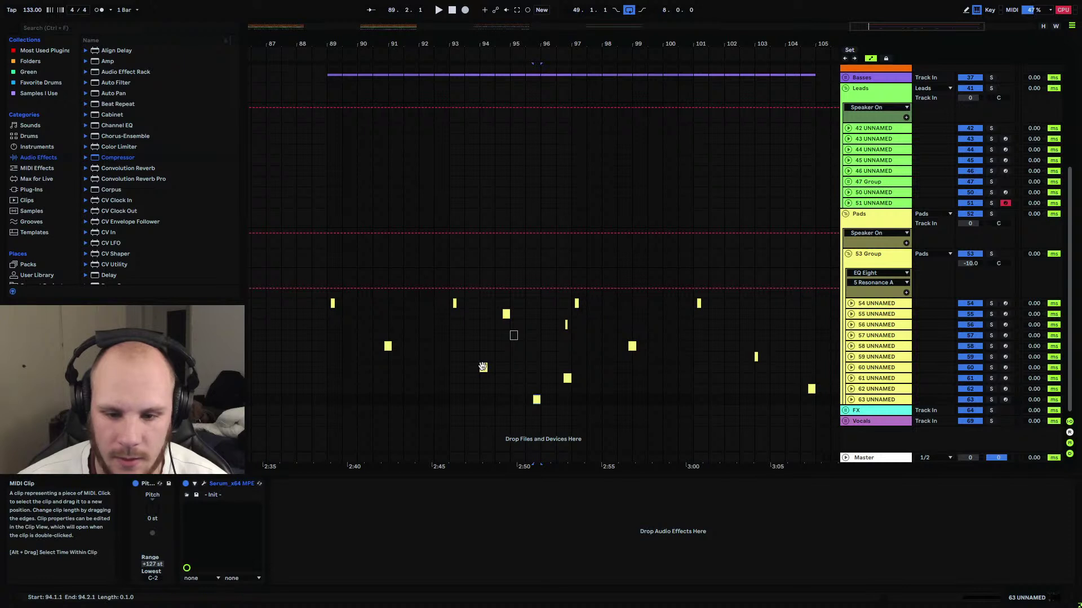
{"action": "left_click", "coordinate": [483, 366]}
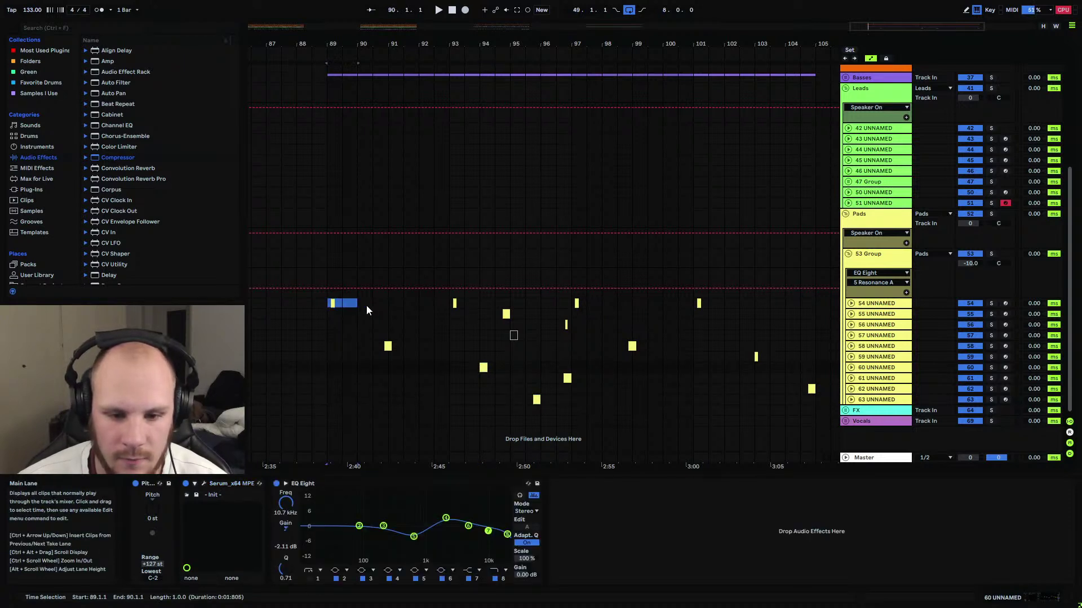
{"action": "left_click_drag", "start_coordinate": [390, 306], "coordinate": [503, 307]}
{"action": "left_click", "coordinate": [483, 367]}
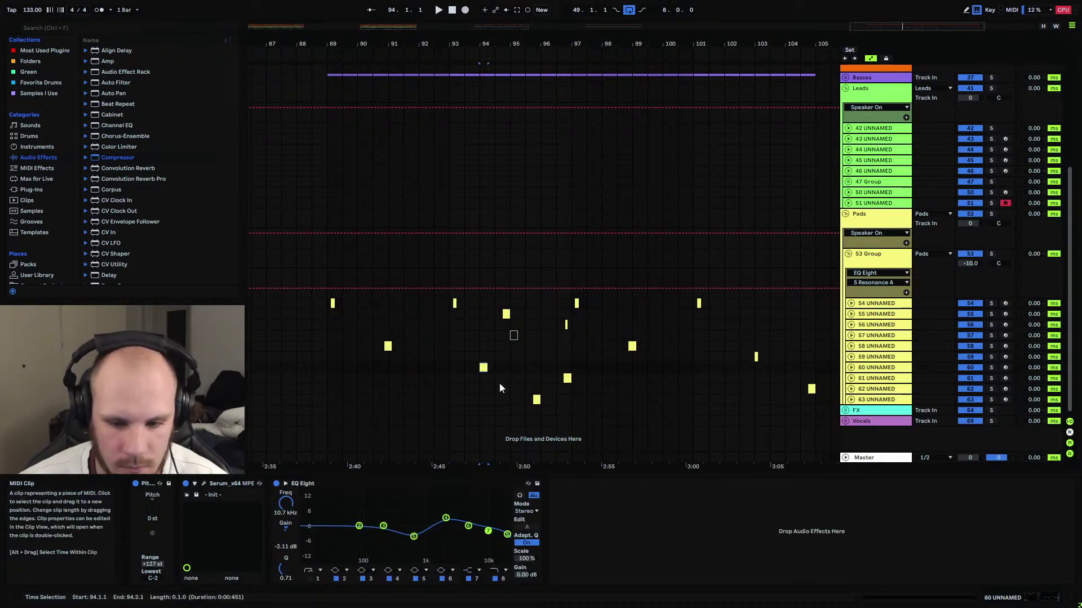
{"action": "left_click_drag", "start_coordinate": [452, 366], "coordinate": [544, 397]}
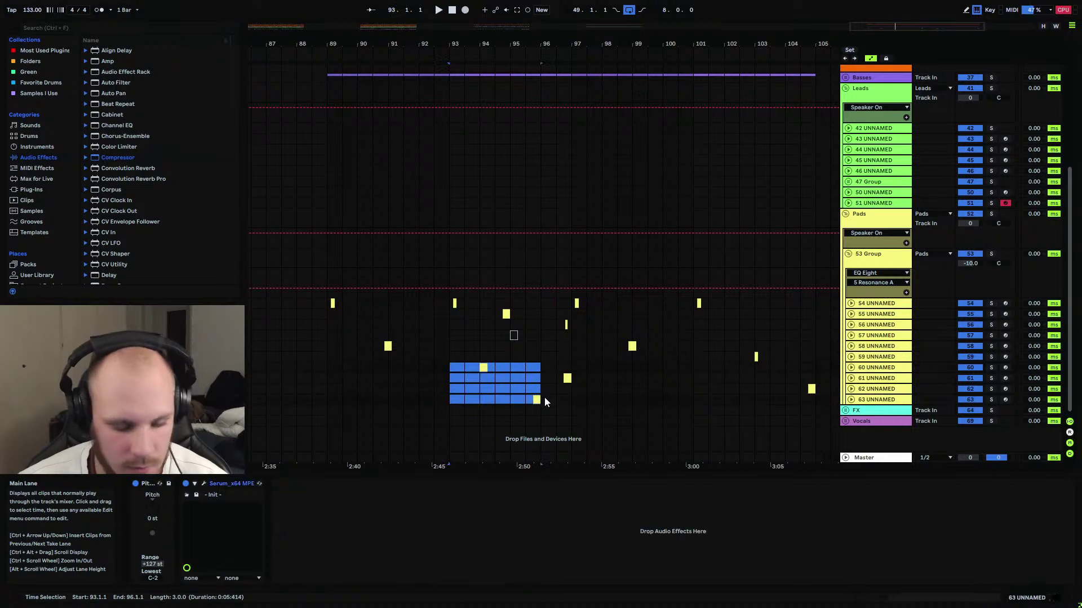
{"action": "left_click", "coordinate": [697, 369]}
{"action": "key", "text": "ctrl+v"}
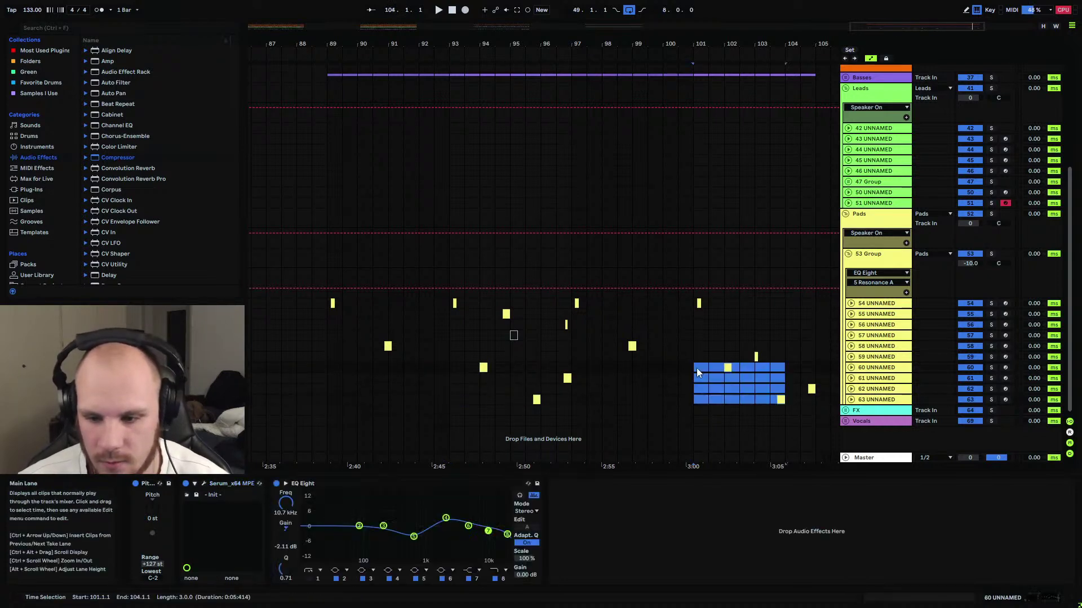
{"action": "key", "text": "shift+Down"}
Play the section from bar 89 and copy the 56 UNNAMED hit near bar 97 to just before bar 105, from 104.3.1.
{"action": "left_click", "coordinate": [513, 336]}
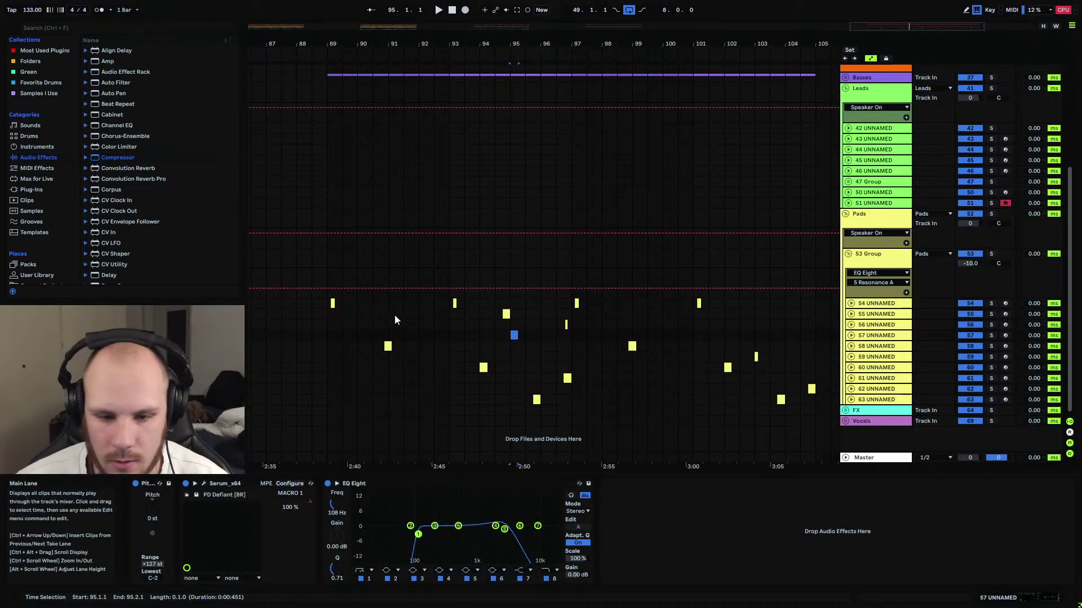
{"action": "left_click", "coordinate": [329, 326]}
{"action": "key", "text": "space"}
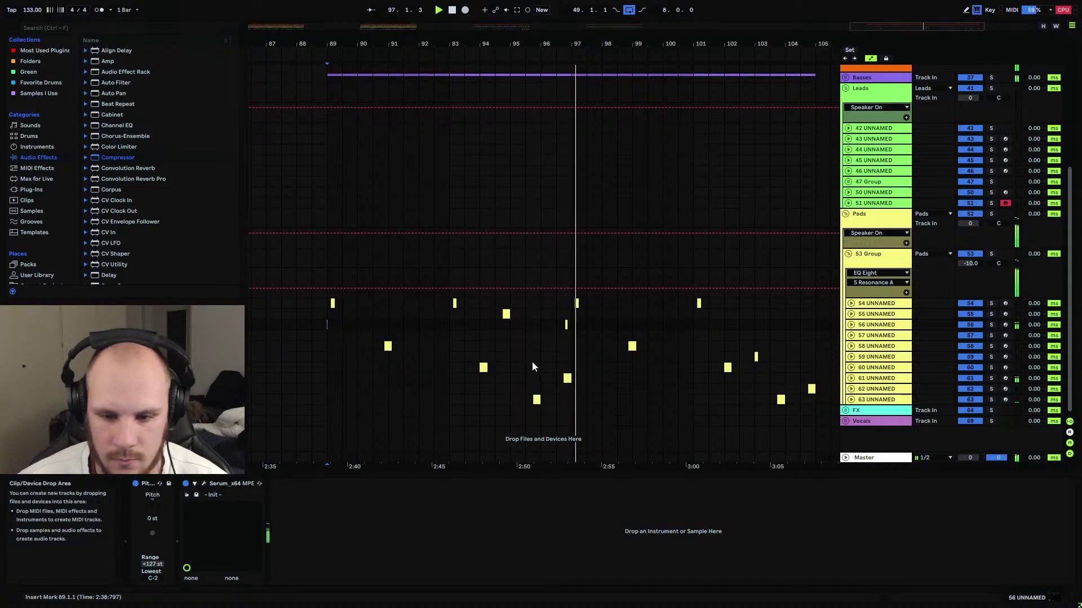
{"action": "left_click_drag", "start_coordinate": [557, 324], "coordinate": [571, 327]}
{"action": "left_click_drag", "start_coordinate": [801, 324], "coordinate": [815, 325]}
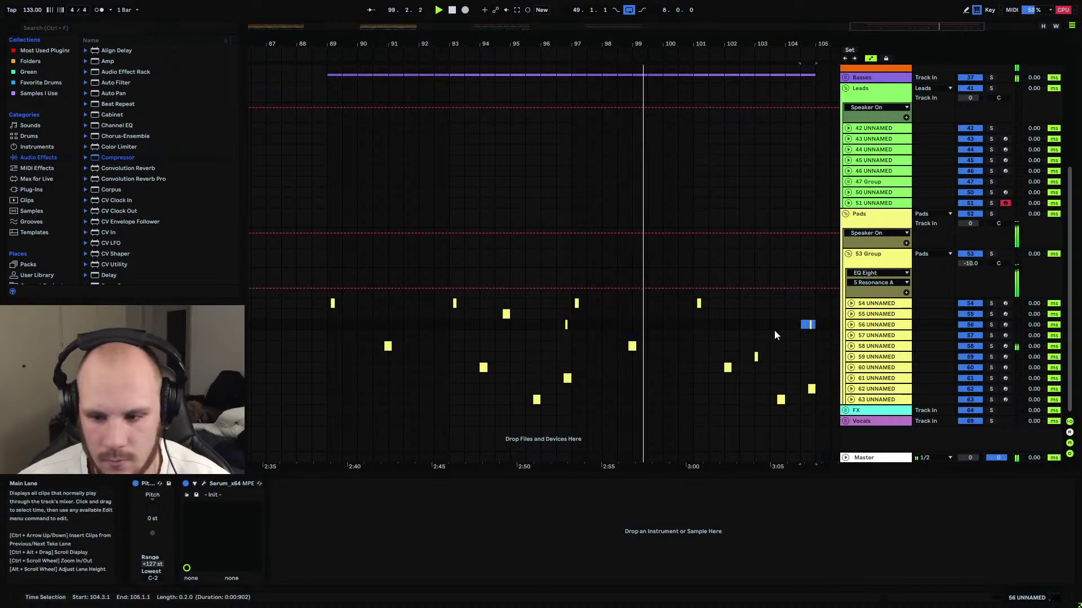
Stop playback, try removing the 62 UNNAMED clip at 104.4.1 and undo the removal.
{"action": "left_click", "coordinate": [482, 367]}
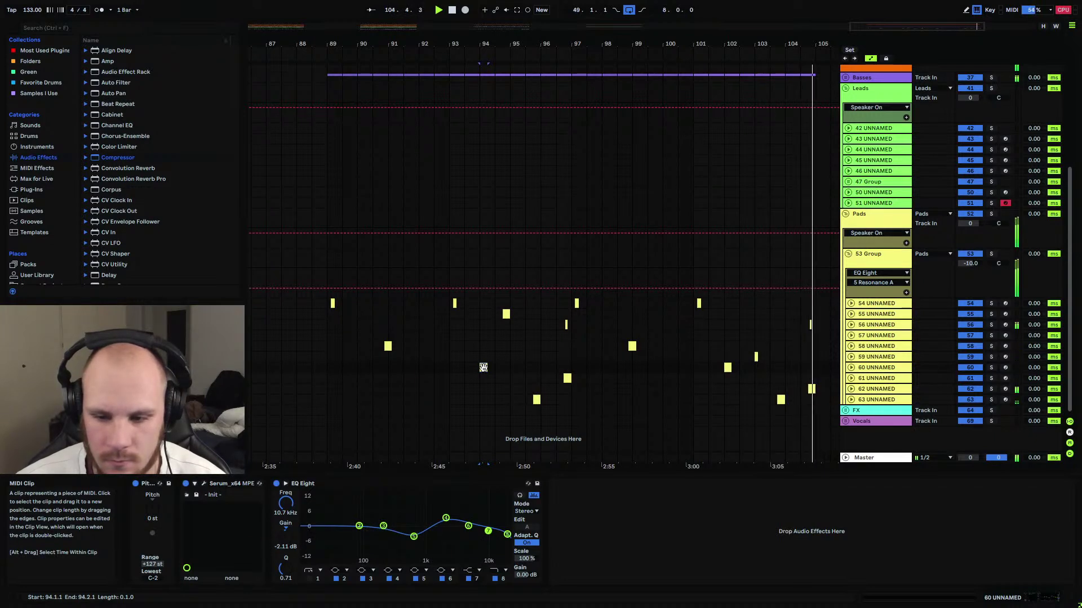
{"action": "left_click", "coordinate": [483, 367]}
{"action": "key", "text": "space"}
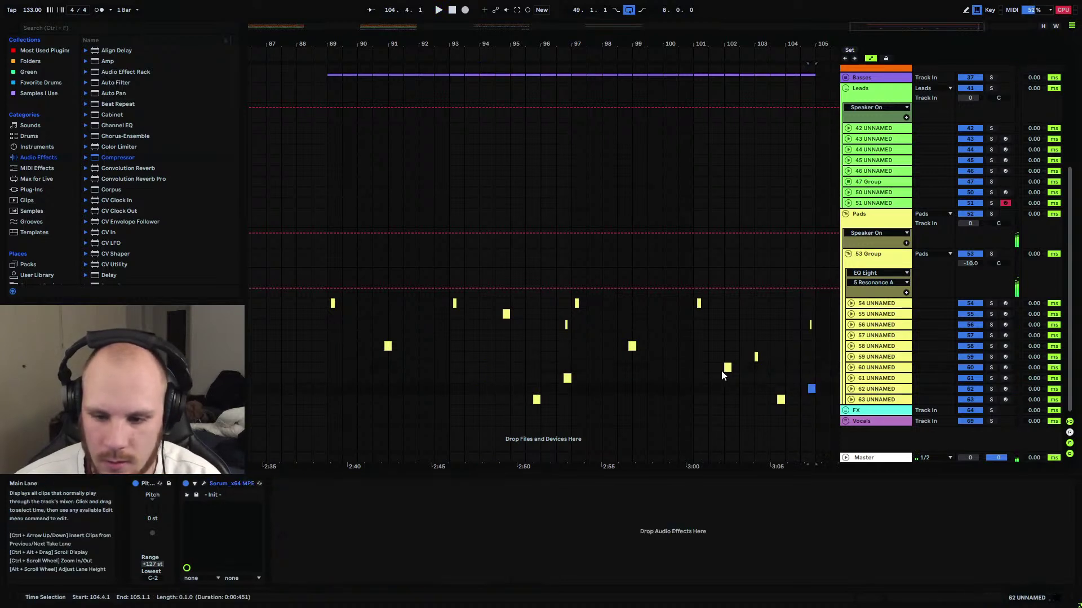
{"action": "left_click", "coordinate": [727, 367]}
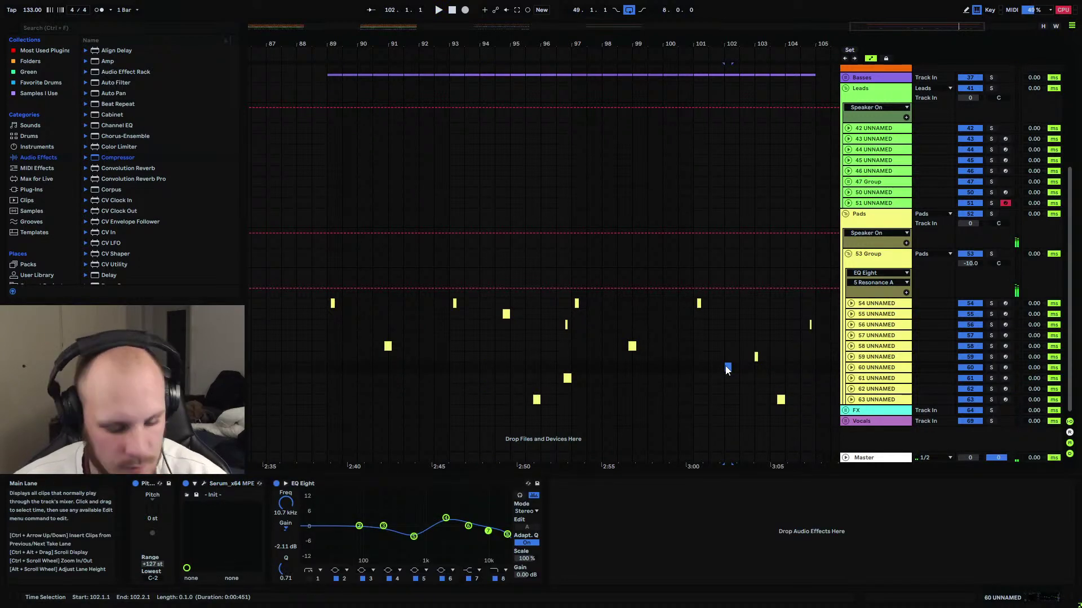
{"action": "key", "text": "ctrl+z"}
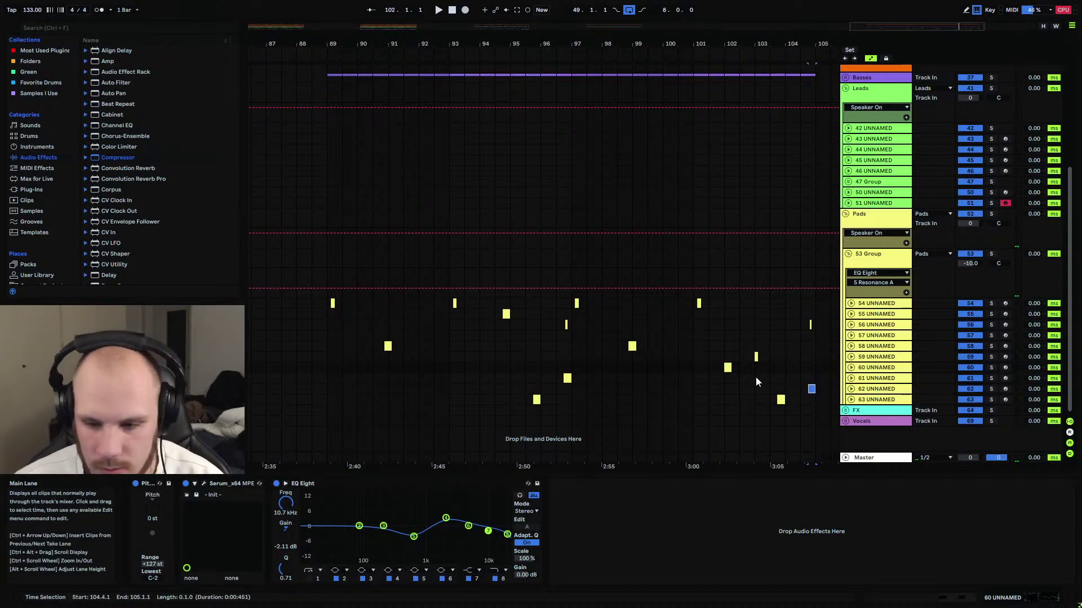
Deactivate the 62 UNNAMED clip at 104.4.1 and the 60 UNNAMED clip at 102.1.1.
{"action": "key", "text": "ctrl+z"}
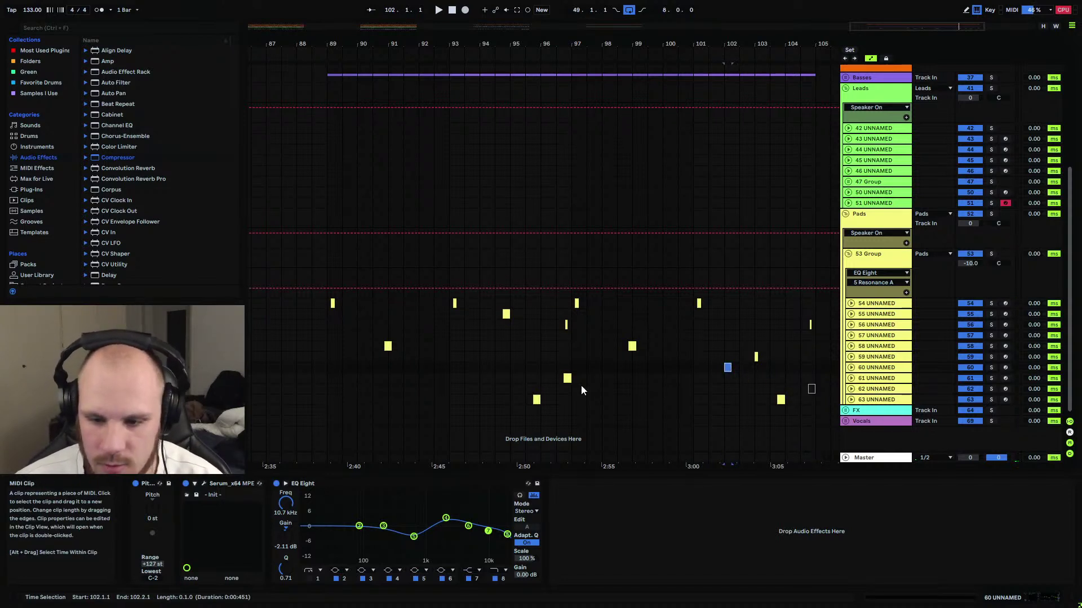
Audition the 55 UNNAMED clip at 94.4.1 and try a copy of it on the last beat before bar 105.
{"action": "left_click", "coordinate": [506, 314]}
{"action": "key", "text": "space"}
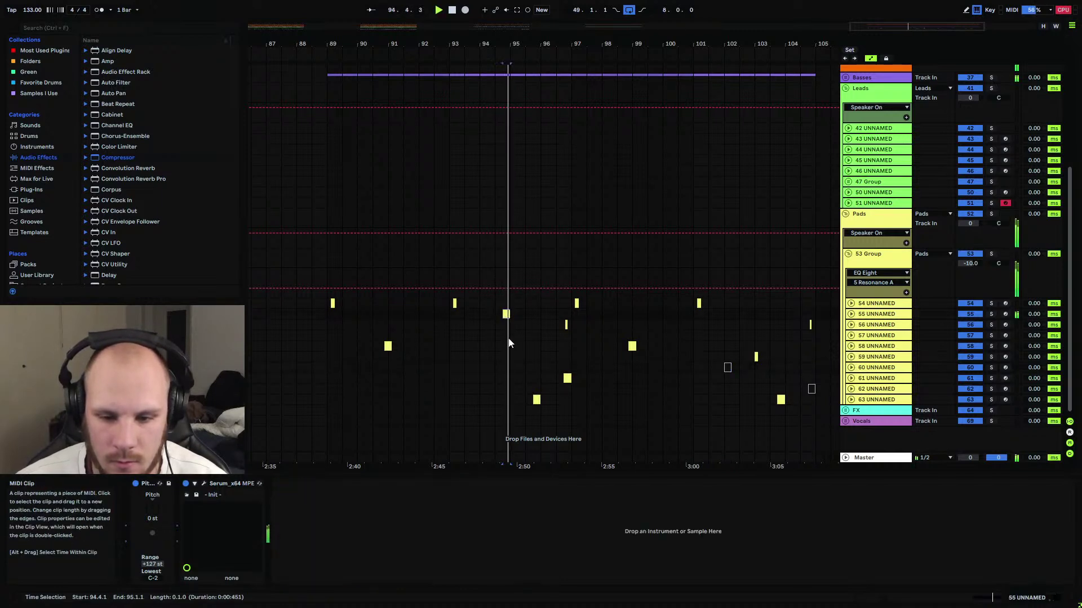
{"action": "key", "text": "space"}
{"action": "left_click", "coordinate": [798, 314]}
{"action": "key", "text": "ctrl+v"}
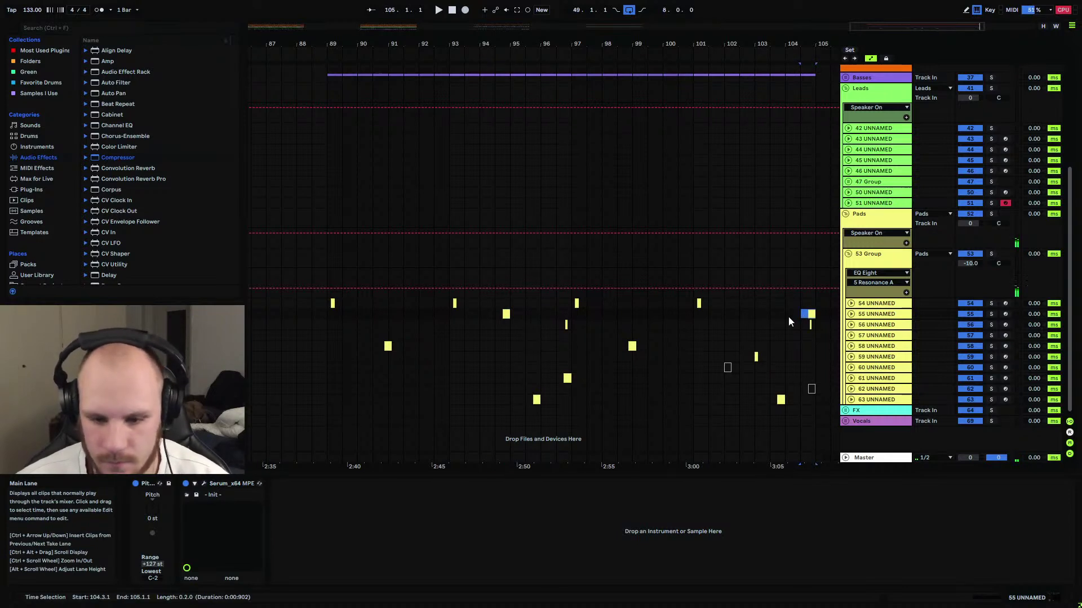
Copy the 61 UNNAMED clip near bar 97 to the last beat before bar 105 and play from 96.3.1.
{"action": "left_click_drag", "start_coordinate": [561, 378], "coordinate": [569, 385]}
{"action": "left_click", "coordinate": [799, 378]}
{"action": "key", "text": "ctrl+v"}
{"action": "left_click", "coordinate": [556, 326]}
{"action": "key", "text": "space"}
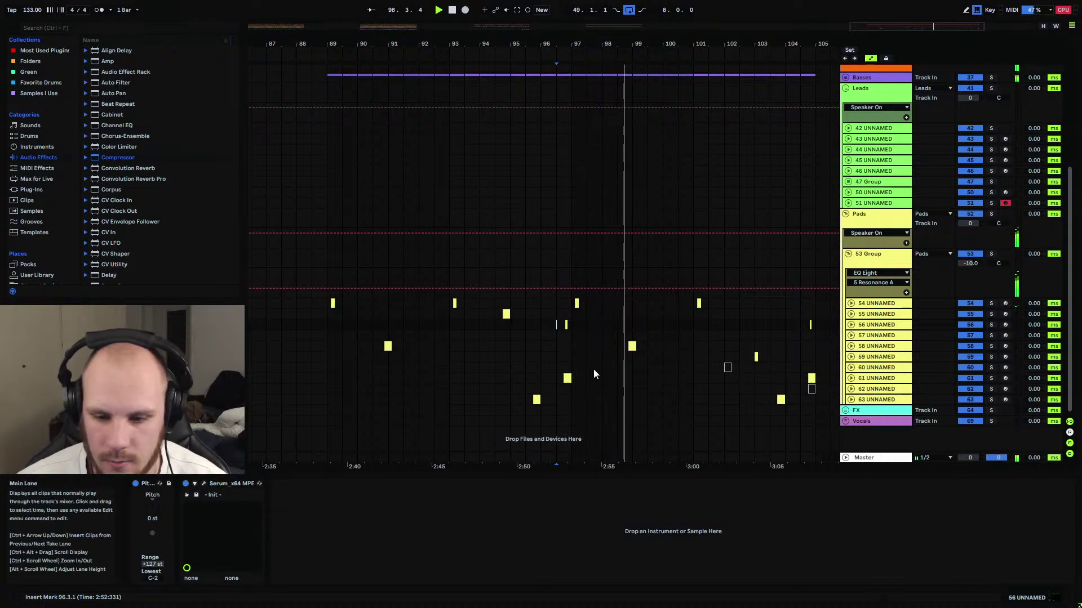
Solo the 63 UNNAMED track, set its volume to -5.0 dB and play its clip from 95.3.1.
{"action": "left_click", "coordinate": [529, 402]}
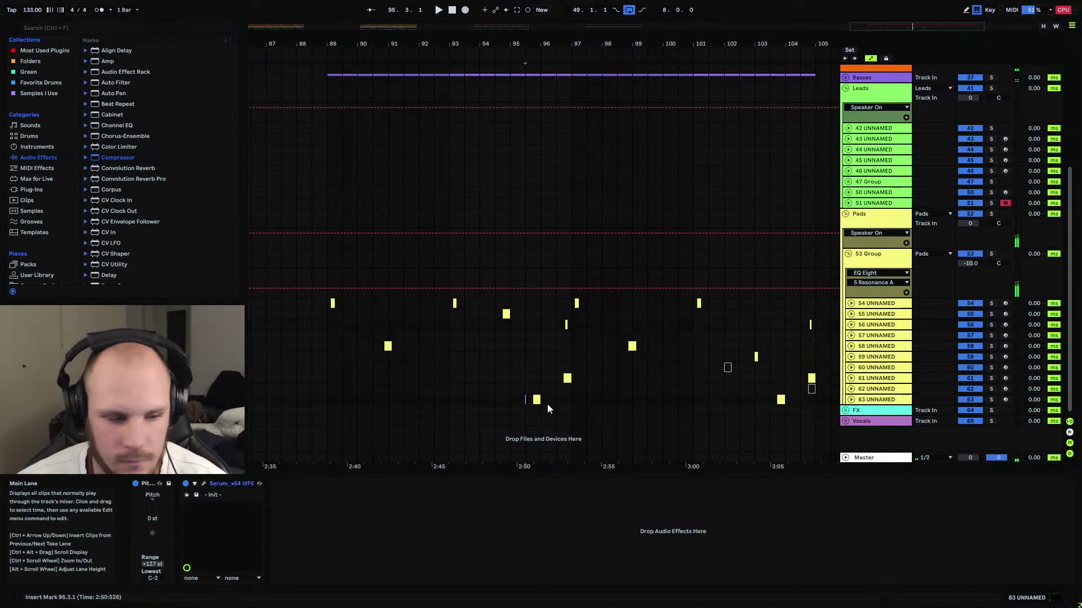
{"action": "key", "text": "space"}
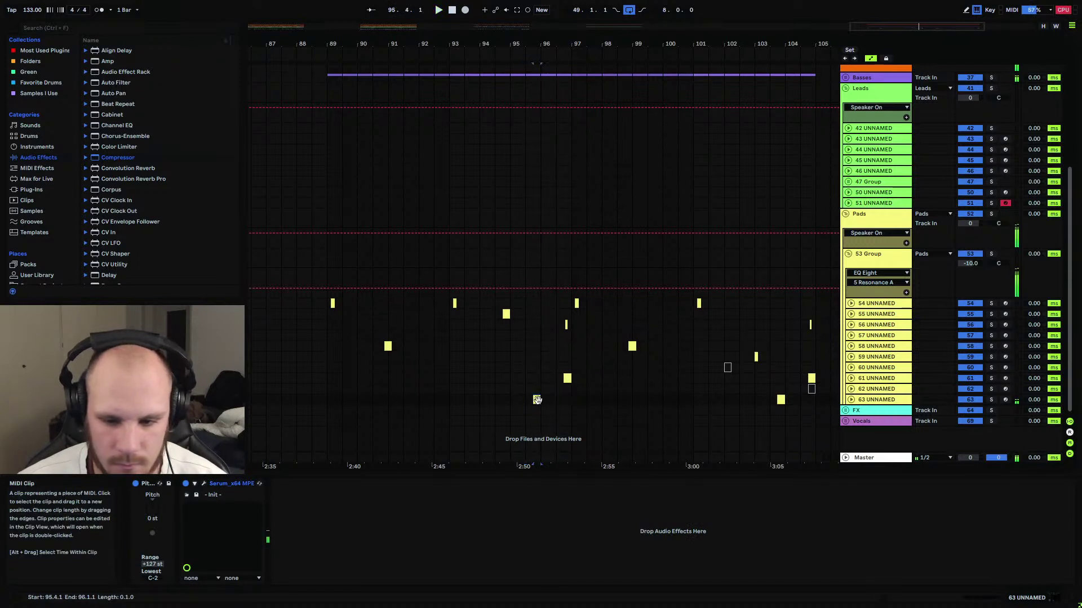
{"action": "left_click", "coordinate": [851, 400]}
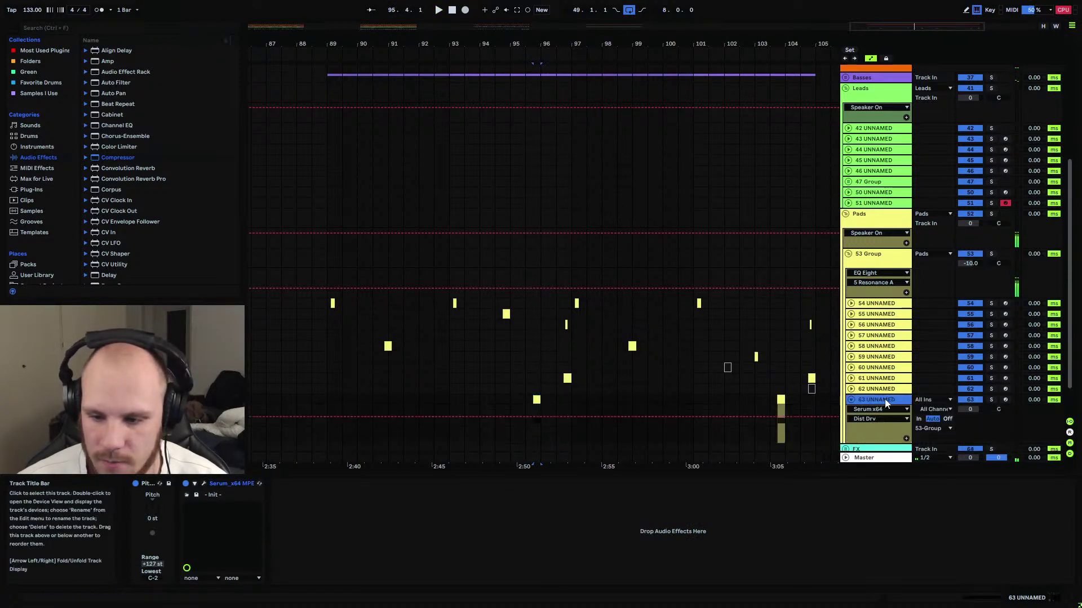
{"action": "left_click", "coordinate": [991, 400]}
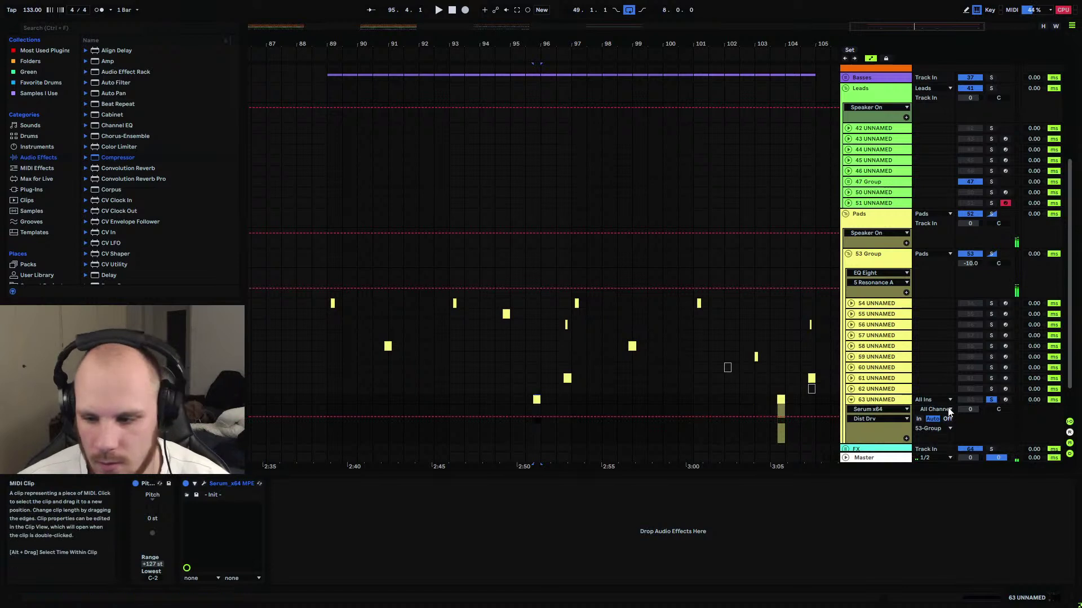
{"action": "left_click", "coordinate": [968, 409]}
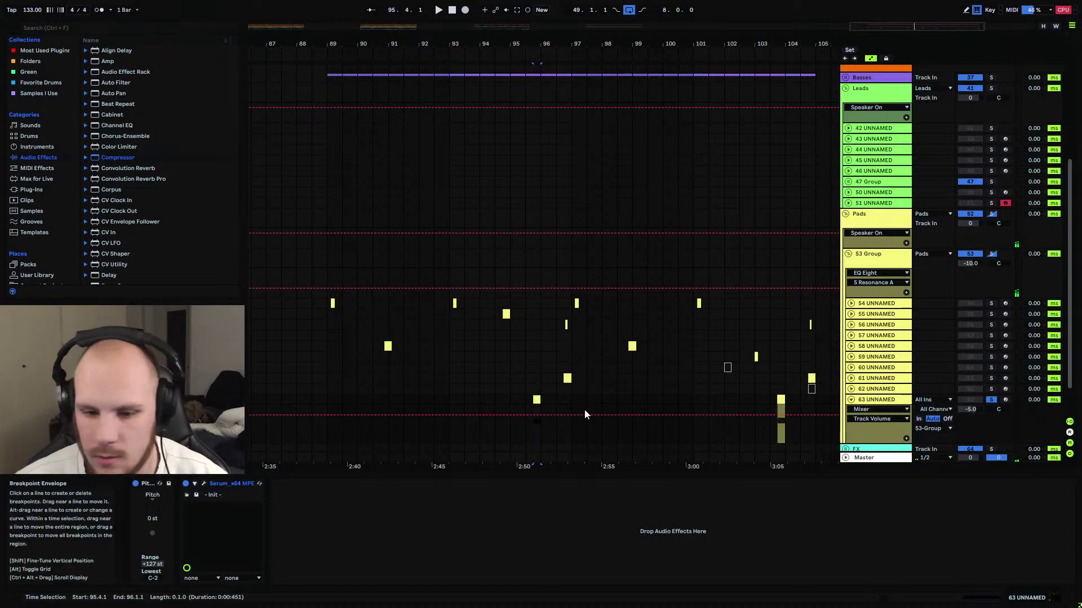
{"action": "left_click", "coordinate": [525, 398]}
{"action": "key", "text": "space"}
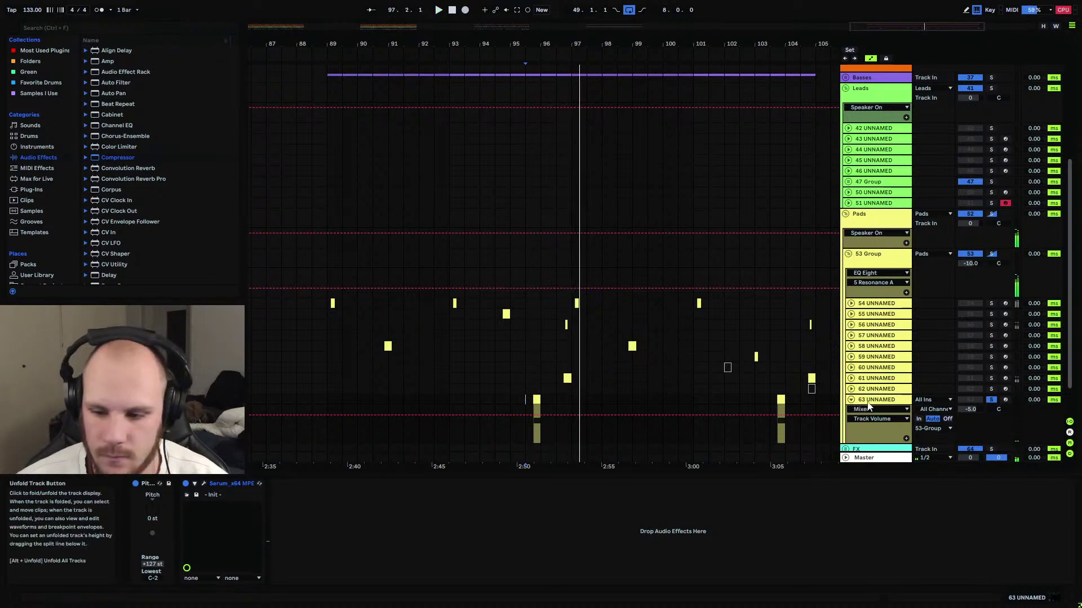
Load MStereoSpread from the MeldaProduction stereo effects onto the 63 UNNAMED track.
{"action": "left_click", "coordinate": [45, 192]}
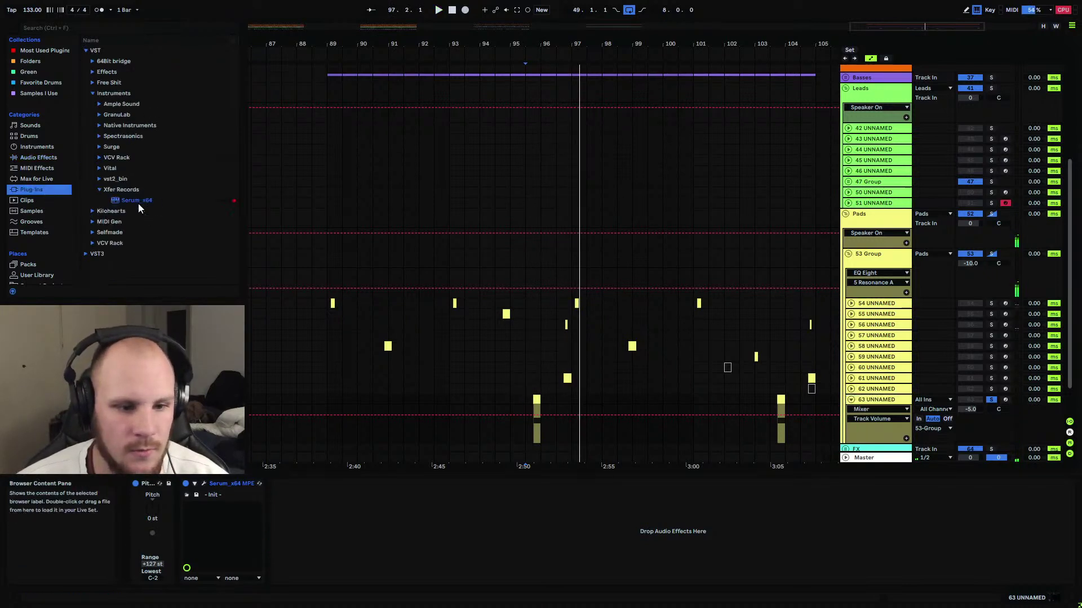
{"action": "left_click", "coordinate": [101, 191]}
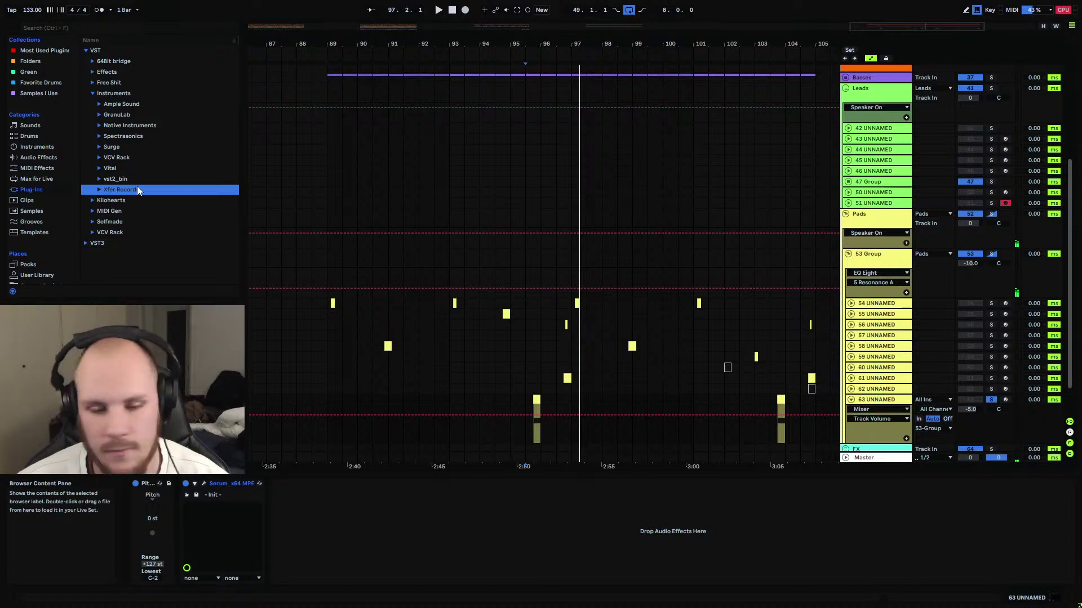
{"action": "left_click", "coordinate": [93, 72]}
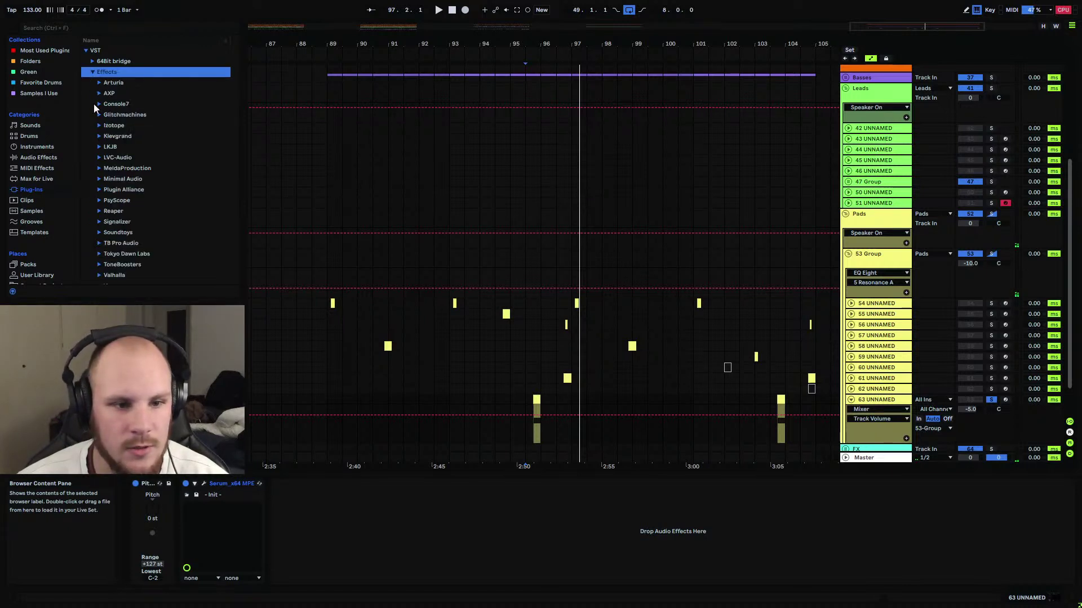
{"action": "left_click", "coordinate": [100, 169]}
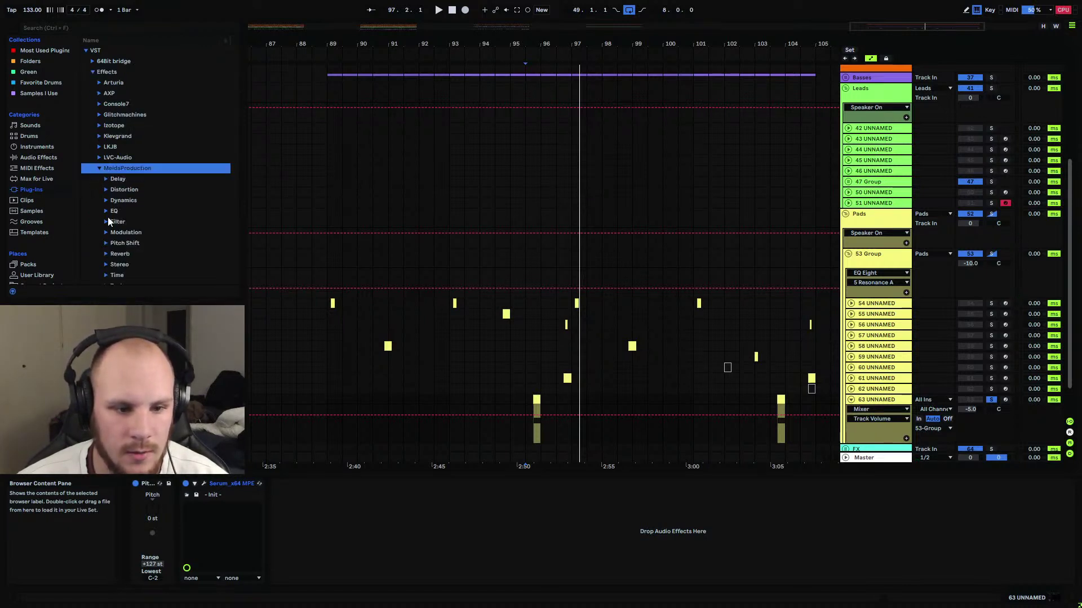
{"action": "scroll", "coordinate": [107, 205], "scroll_direction": "down", "scroll_amount": 2}
{"action": "left_click", "coordinate": [106, 199]}
{"action": "left_click", "coordinate": [154, 205]}
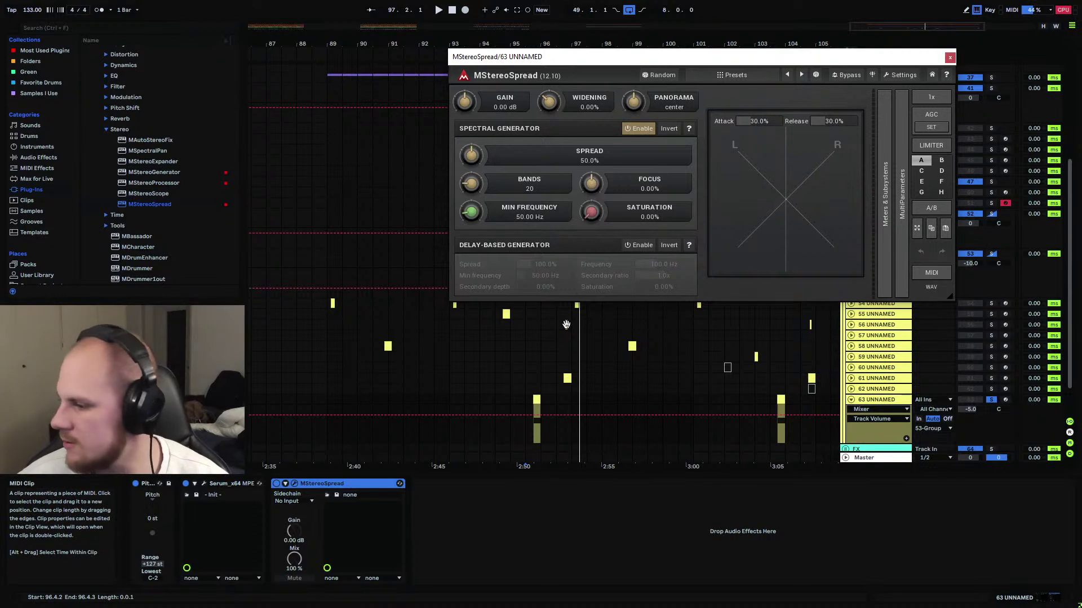
Set MStereoSpread's widening to 30% and its spectral spread to about 58% while auditioning, and close the plug-in.
{"action": "left_click_drag", "start_coordinate": [555, 102], "coordinate": [555, 90]}
{"action": "key", "text": "space"}
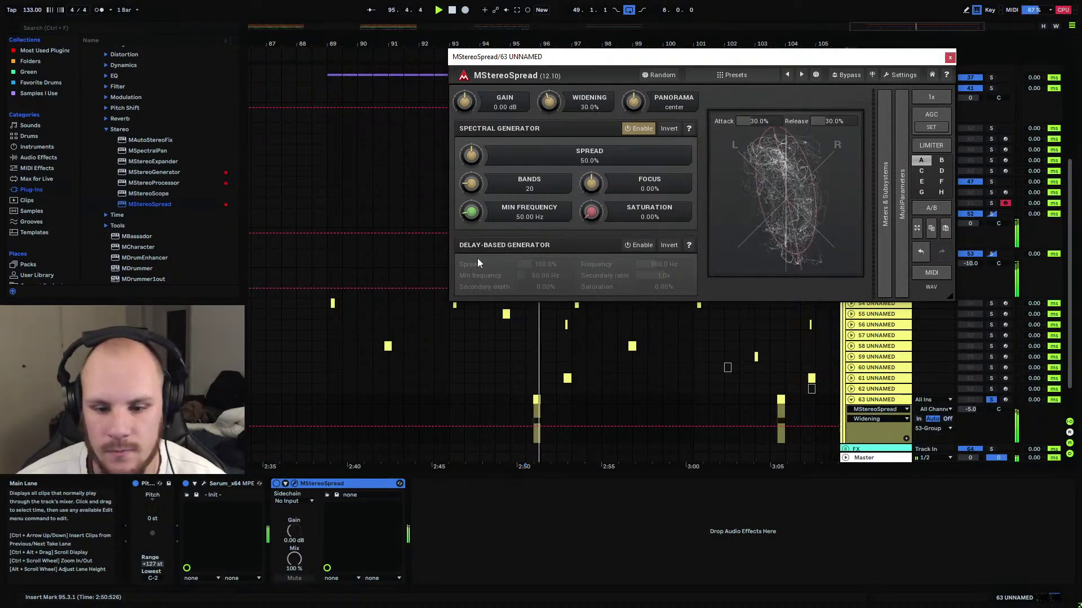
{"action": "left_click_drag", "start_coordinate": [473, 156], "coordinate": [472, 149]}
{"action": "key", "text": "space"}
{"action": "key", "text": "space"}
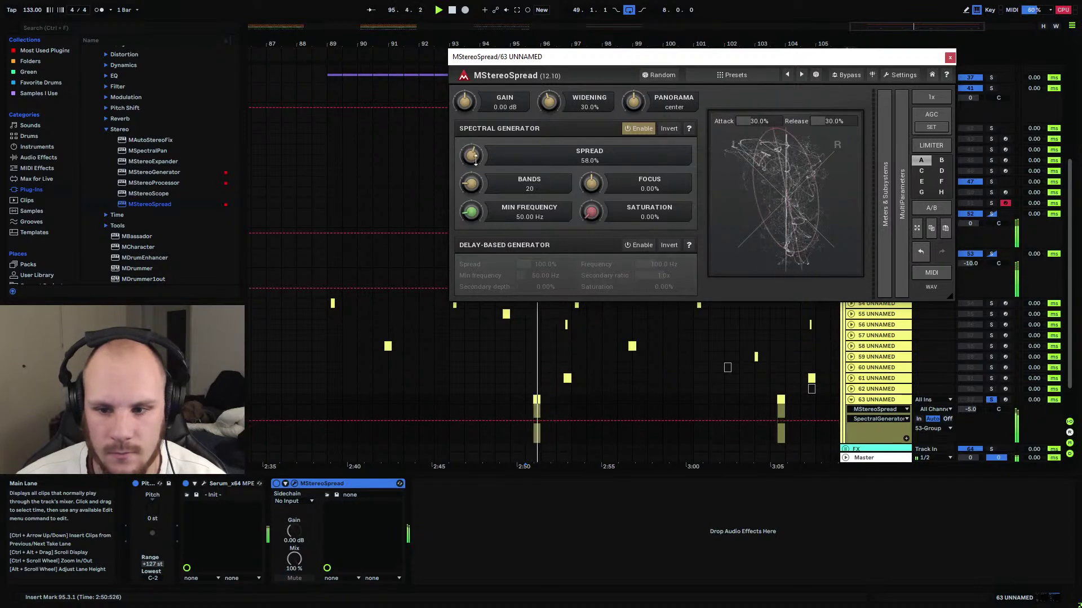
{"action": "left_click", "coordinate": [950, 57]}
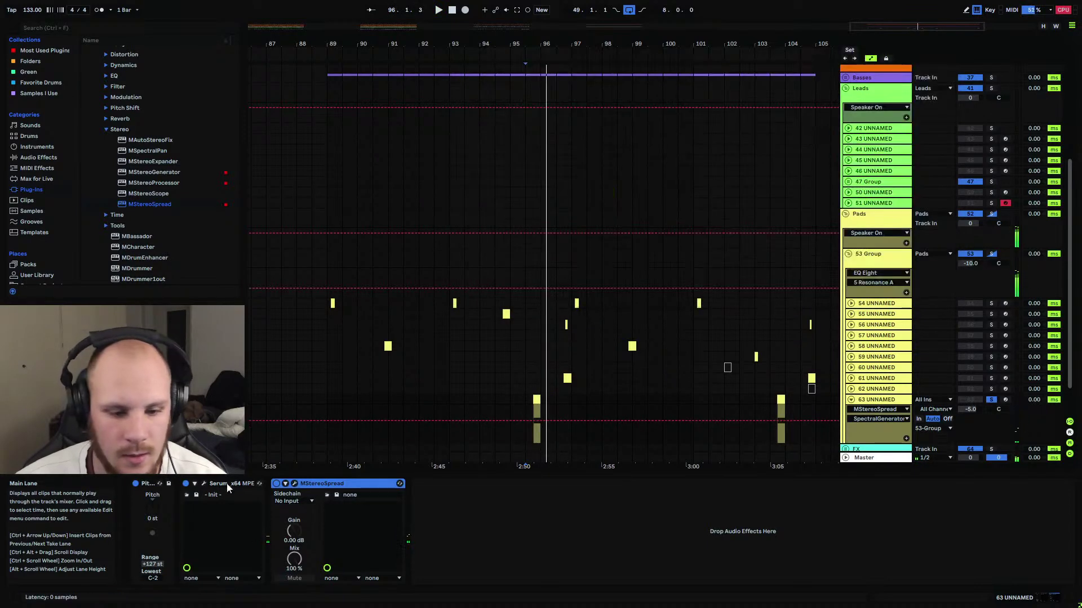
Open Serum on the 63 UNNAMED track and adjust the filter resonance modulation and Osc A level during playback.
{"action": "left_click", "coordinate": [204, 484]}
{"action": "left_click_drag", "start_coordinate": [675, 323], "coordinate": [672, 335]}
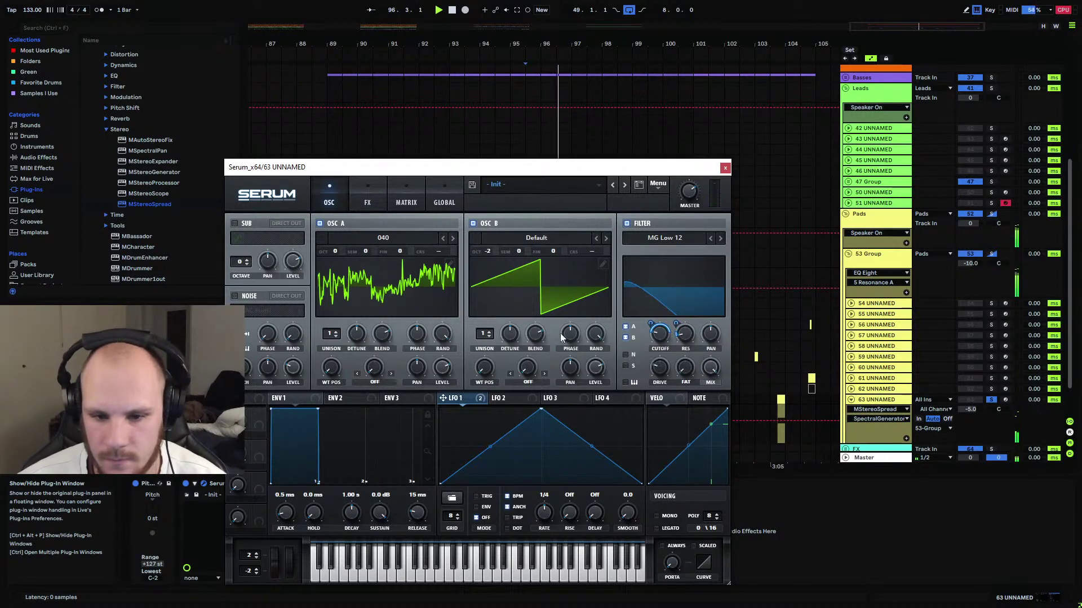
{"action": "left_click_drag", "start_coordinate": [445, 367], "coordinate": [441, 386]}
{"action": "key", "text": "space"}
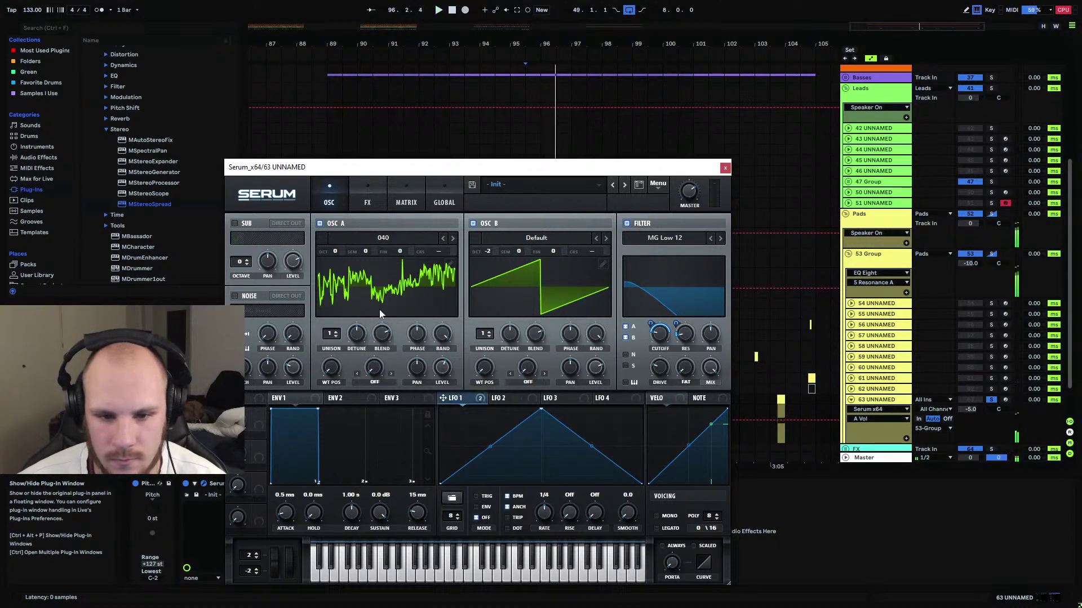
Compare octave combinations in Serum, ending with Osc A at -1 and Osc B at -2.
{"action": "left_click_drag", "start_coordinate": [335, 252], "coordinate": [336, 264]}
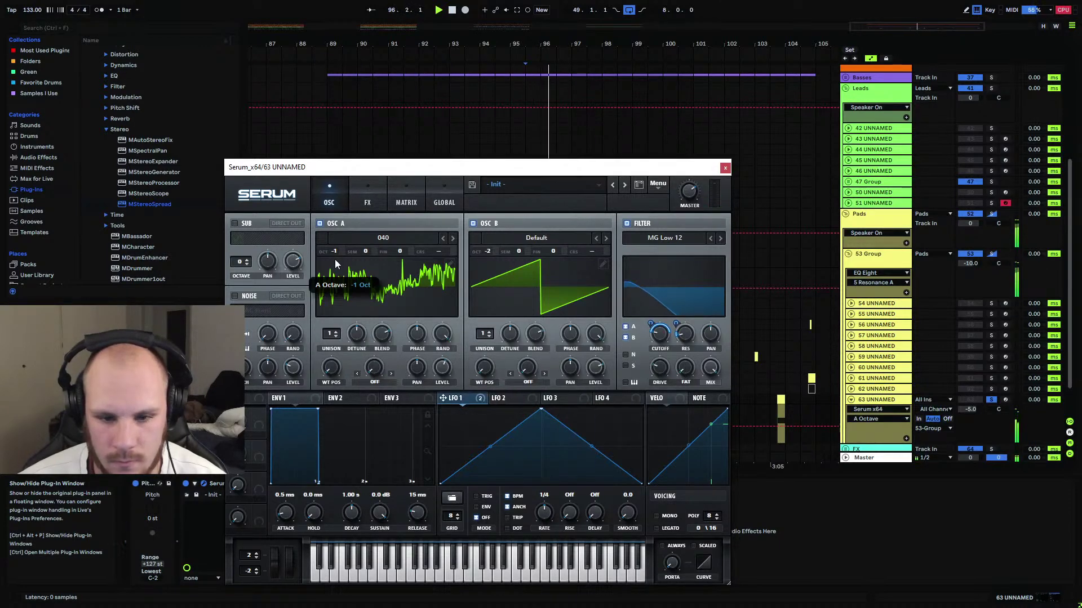
{"action": "left_click_drag", "start_coordinate": [487, 251], "coordinate": [492, 248]}
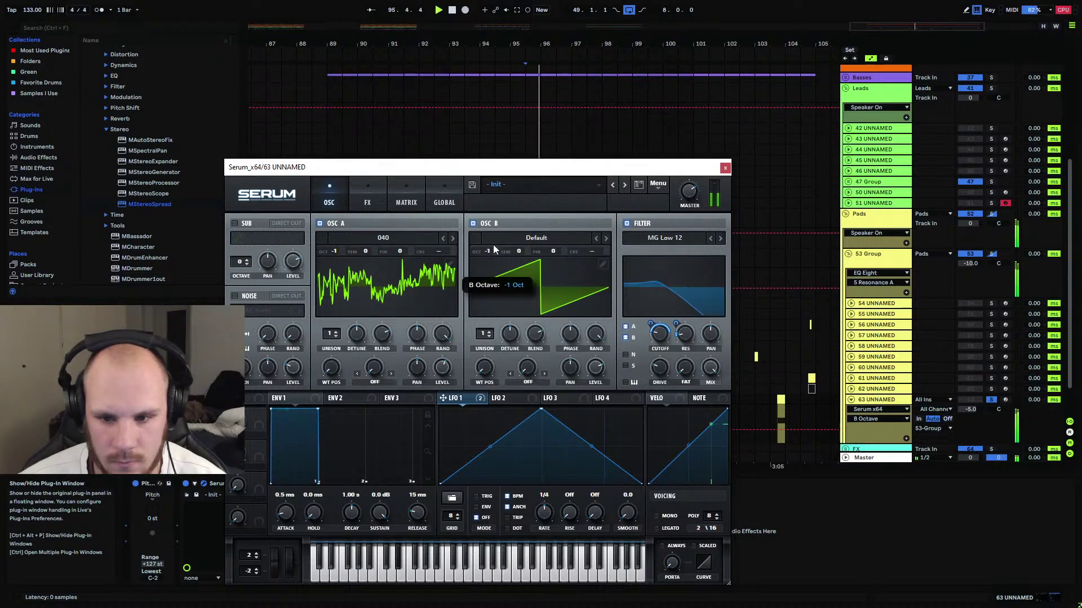
{"action": "left_click_drag", "start_coordinate": [336, 253], "coordinate": [341, 251]}
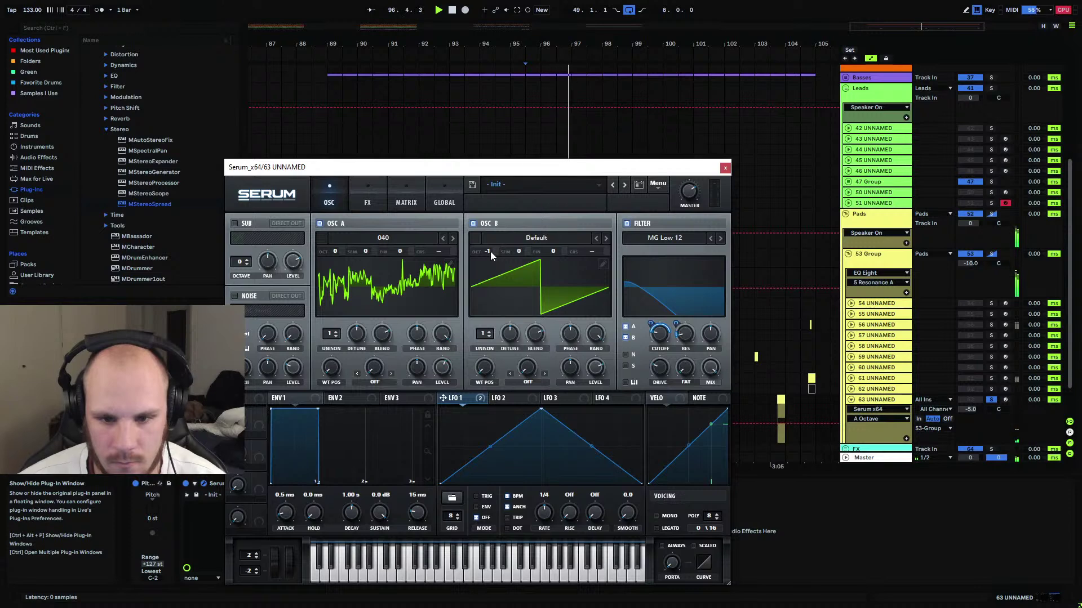
{"action": "left_click_drag", "start_coordinate": [490, 251], "coordinate": [489, 260]}
{"action": "left_click_drag", "start_coordinate": [337, 252], "coordinate": [337, 262]}
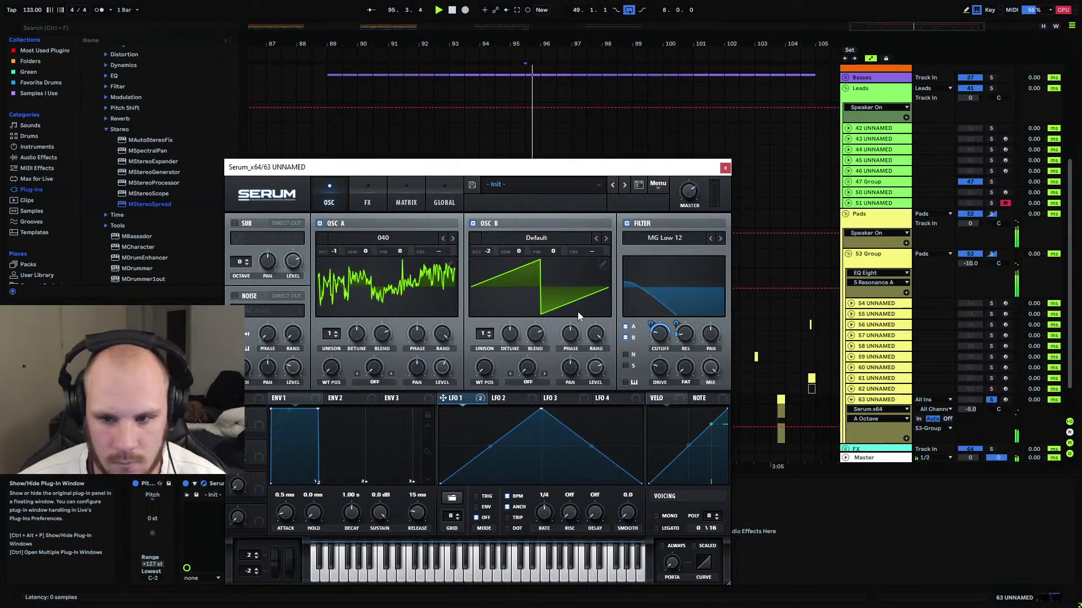
Check Serum's distortion effect, adjust Osc A's random phase and start phase, and close the synth.
{"action": "left_click", "coordinate": [365, 204]}
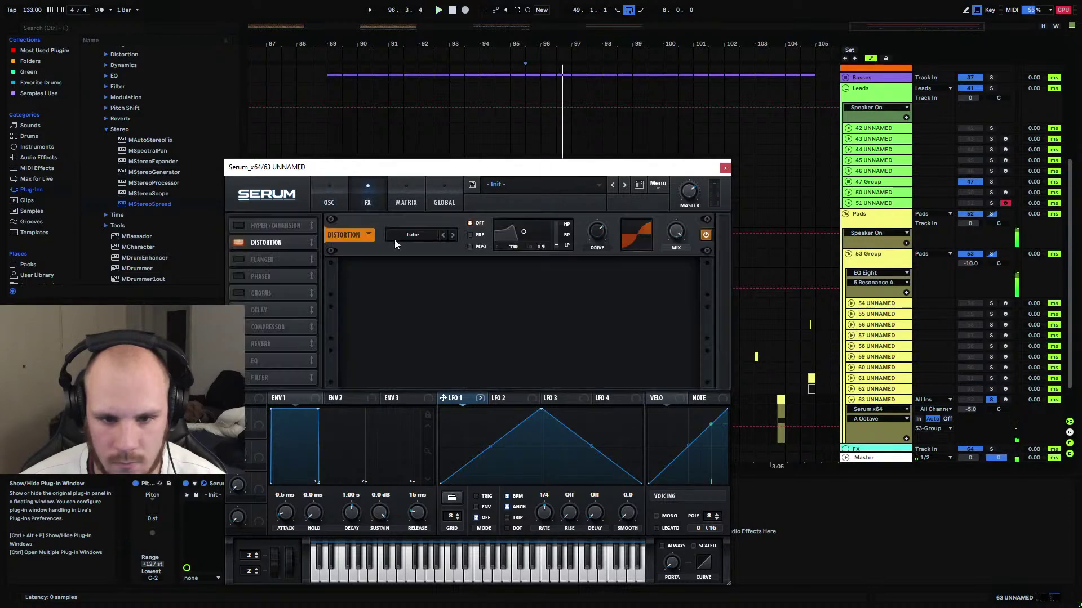
{"action": "left_click", "coordinate": [341, 206]}
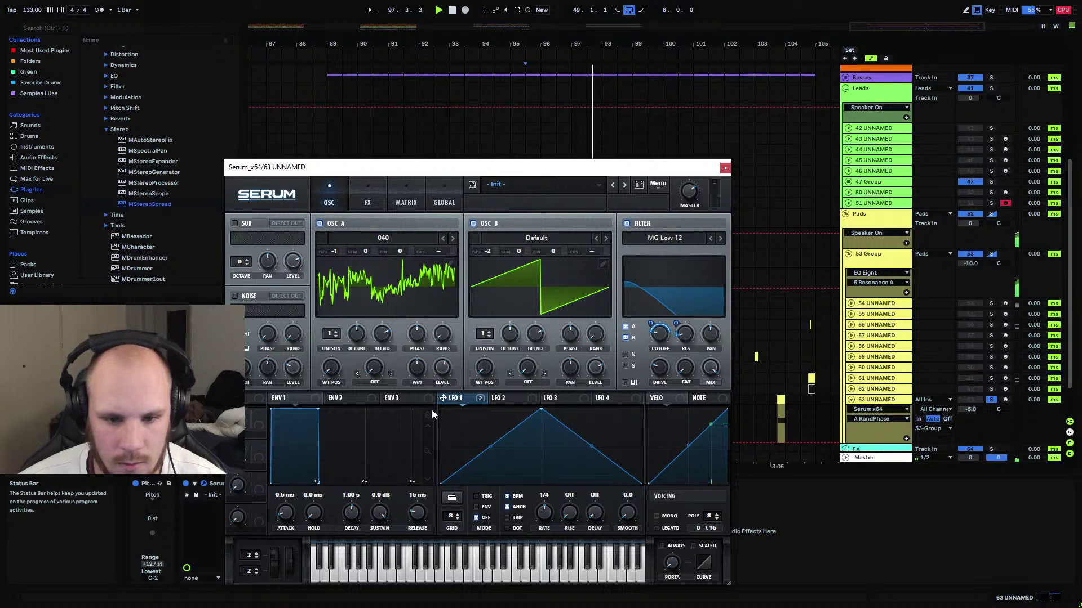
{"action": "left_click", "coordinate": [417, 341]}
{"action": "left_click_drag", "start_coordinate": [416, 344], "coordinate": [413, 367]}
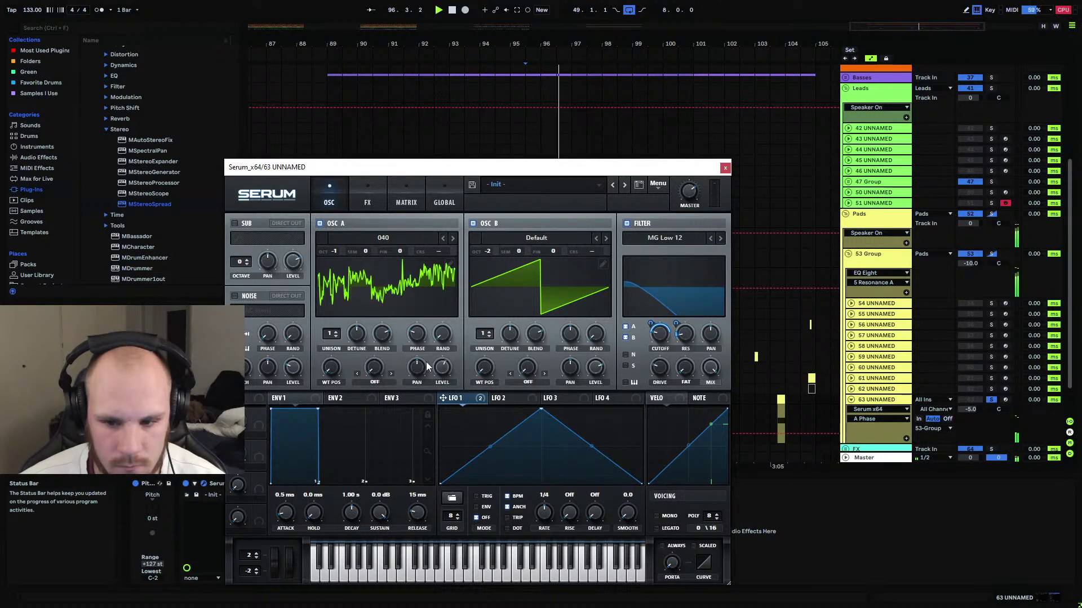
{"action": "left_click", "coordinate": [725, 168]}
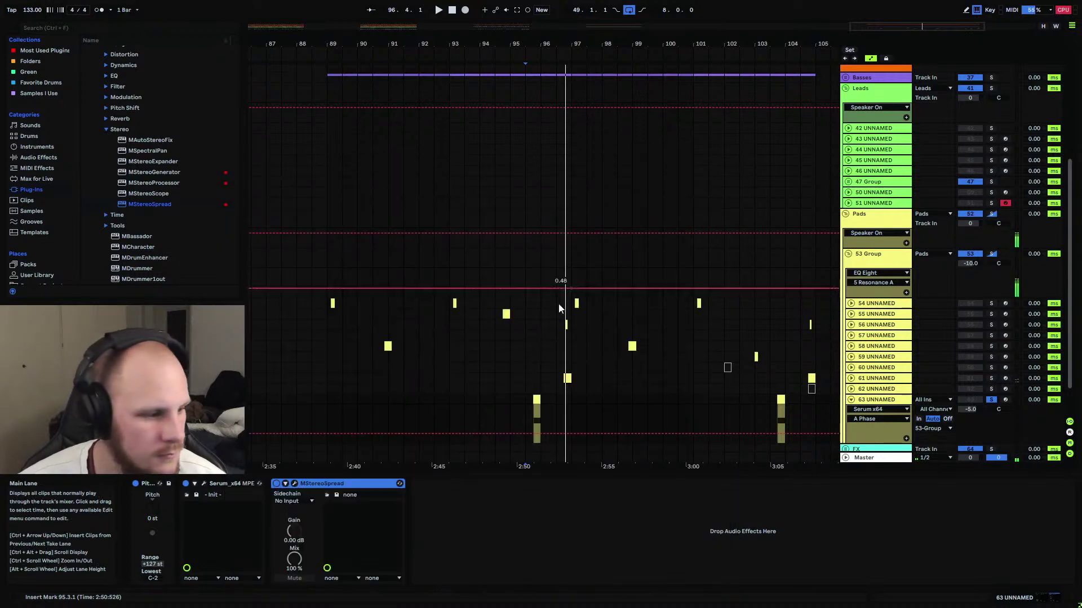
Unsolo the 63 UNNAMED track and play the section from bar 89 with the 53 Group collapsed.
{"action": "left_click", "coordinate": [329, 399]}
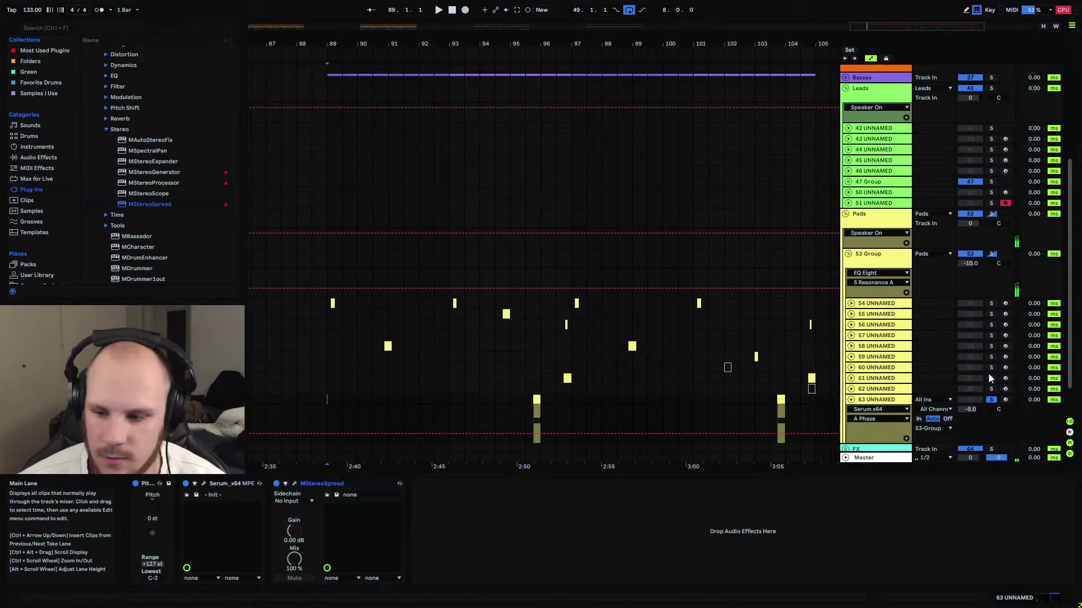
{"action": "key", "text": "space"}
{"action": "key", "text": "space"}
{"action": "key", "text": "space"}
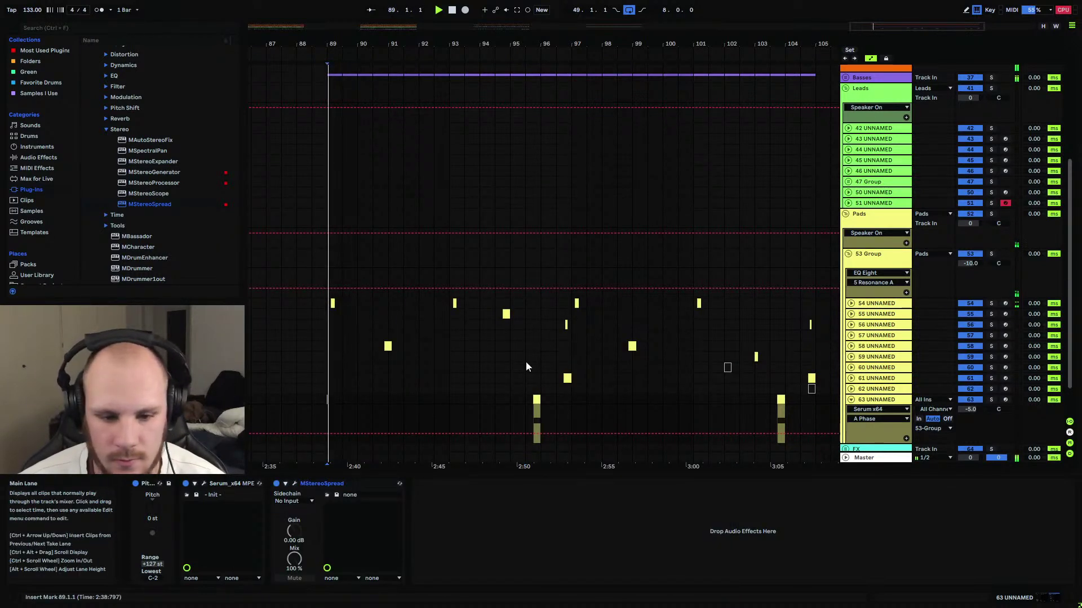
{"action": "left_click", "coordinate": [848, 255]}
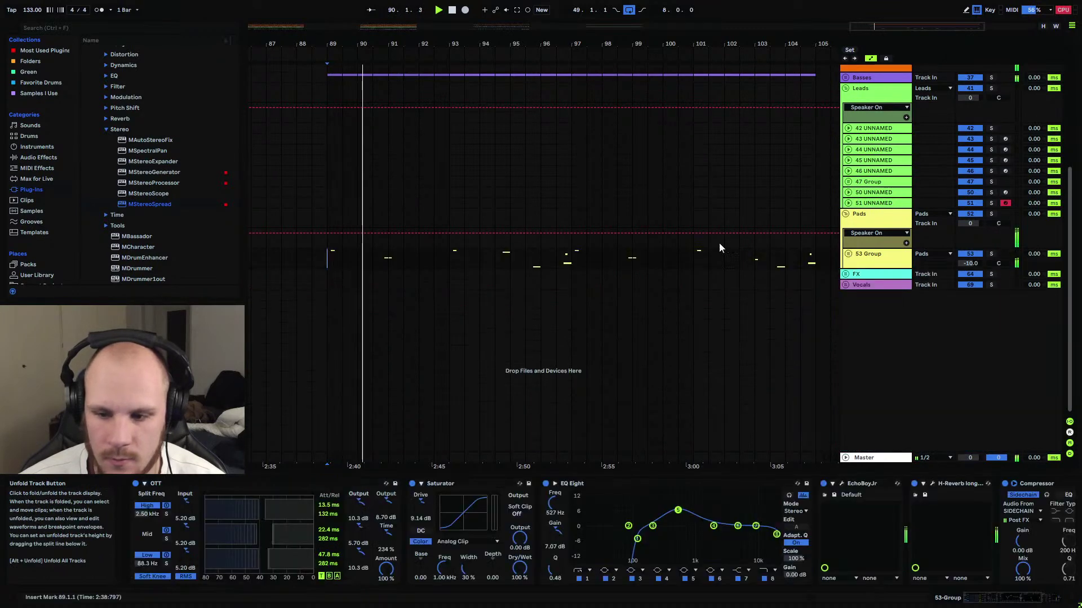
{"action": "left_click_drag", "start_coordinate": [366, 44], "coordinate": [366, 53]}
{"action": "left_click_drag", "start_coordinate": [463, 53], "coordinate": [463, 48]}
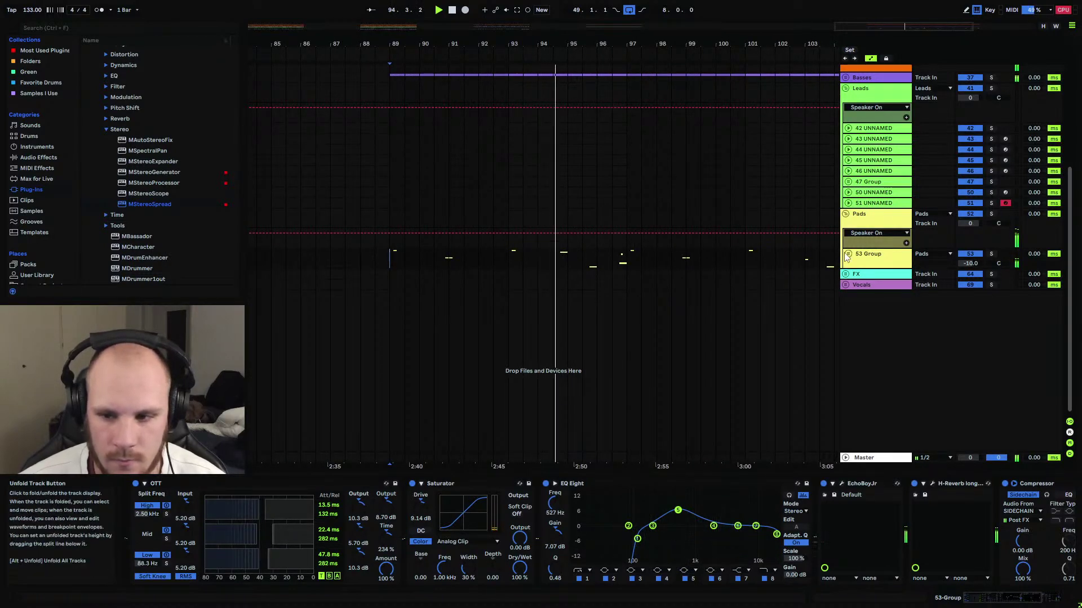
Expand the 53 Group with the 63 UNNAMED track folded, and select the group to show its effects.
{"action": "key", "text": "u"}
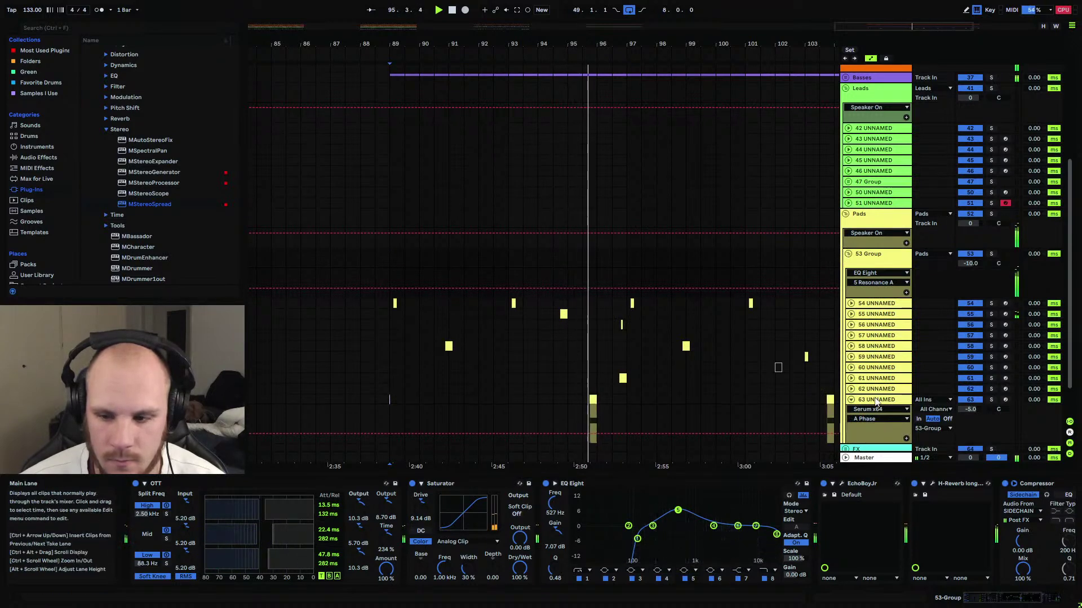
{"action": "left_click", "coordinate": [850, 399]}
{"action": "left_click", "coordinate": [874, 260]}
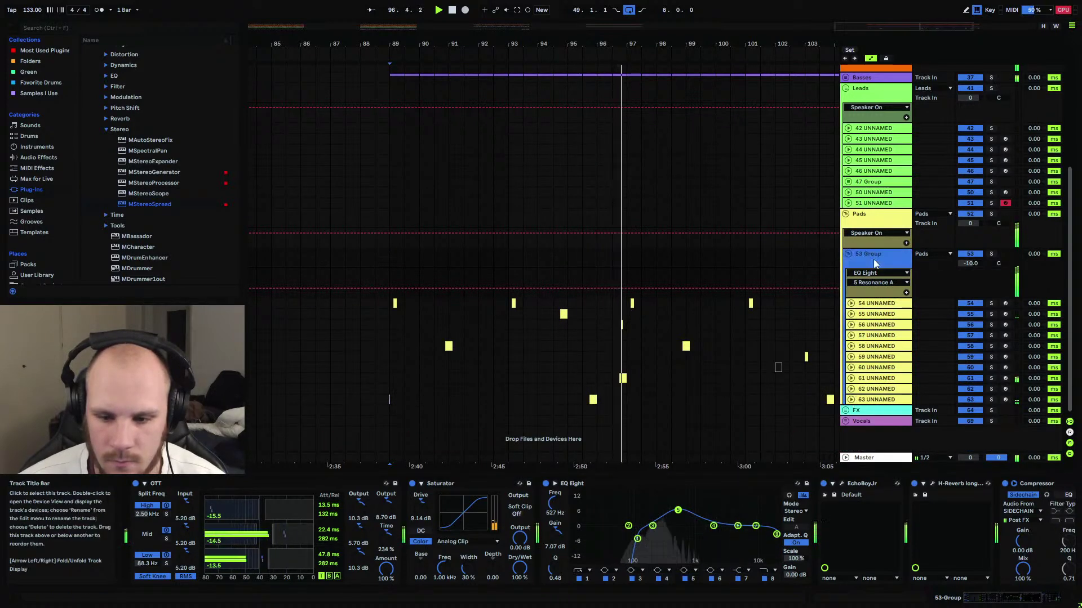
{"action": "left_click_drag", "start_coordinate": [776, 43], "coordinate": [776, 85]}
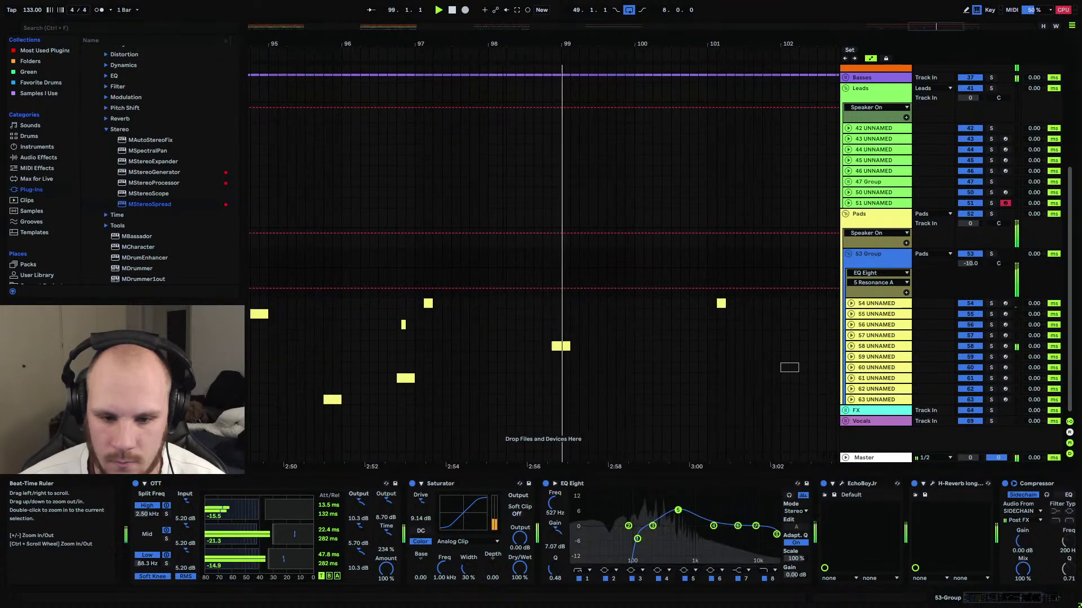
Move the short 56 UNNAMED hit in bar 96 to 96.4.3 and play it from 96.4.1.
{"action": "scroll", "coordinate": [501, 316], "scroll_direction": "up", "scroll_amount": 1}
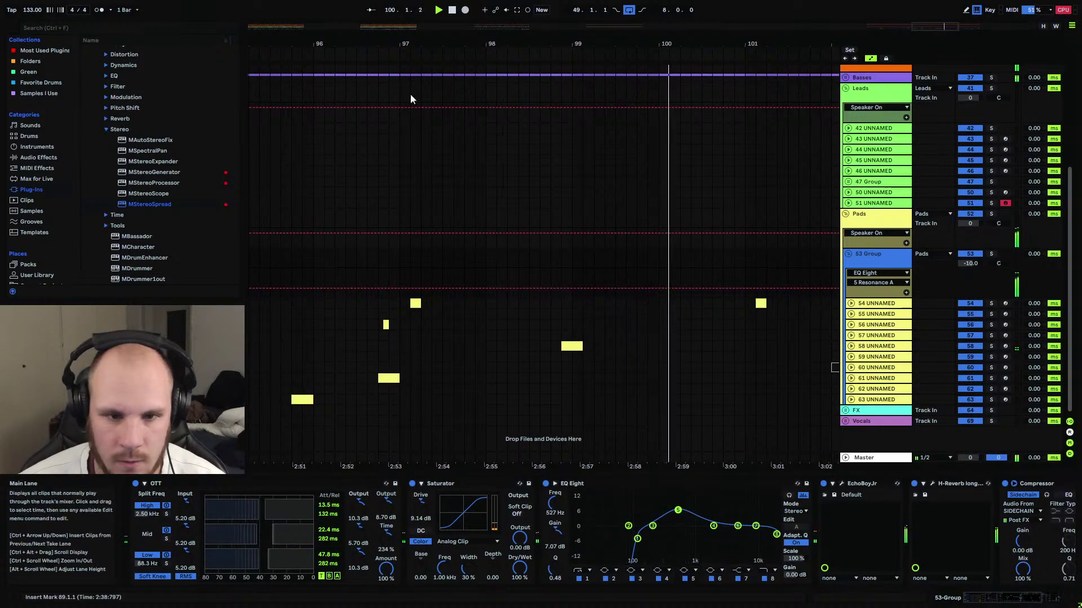
{"action": "left_click_drag", "start_coordinate": [370, 39], "coordinate": [370, 62]}
{"action": "left_click", "coordinate": [405, 326]}
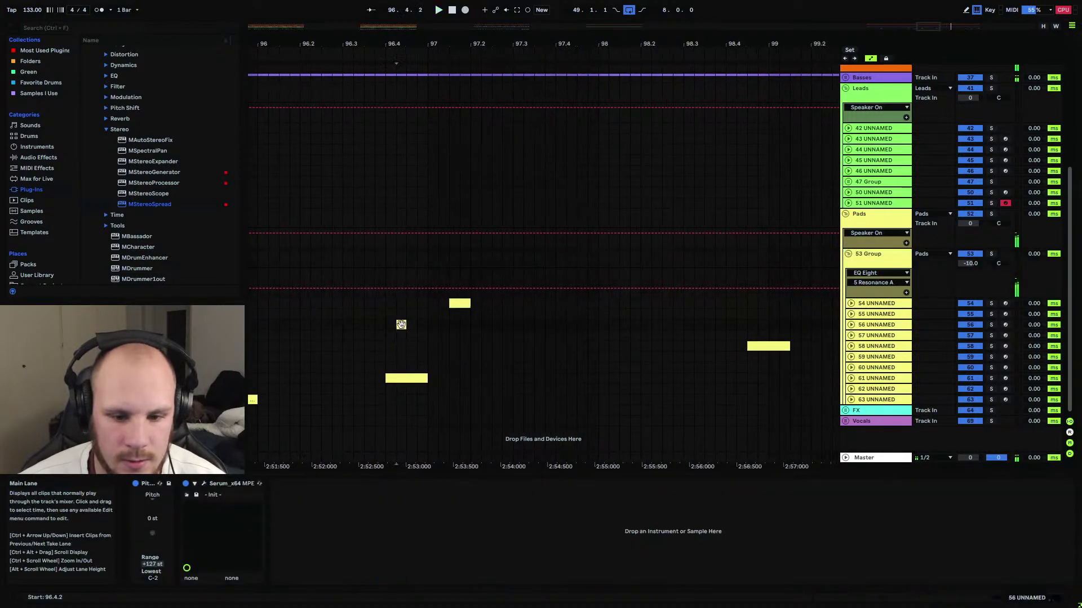
{"action": "left_click", "coordinate": [388, 324]}
{"action": "key", "text": "space"}
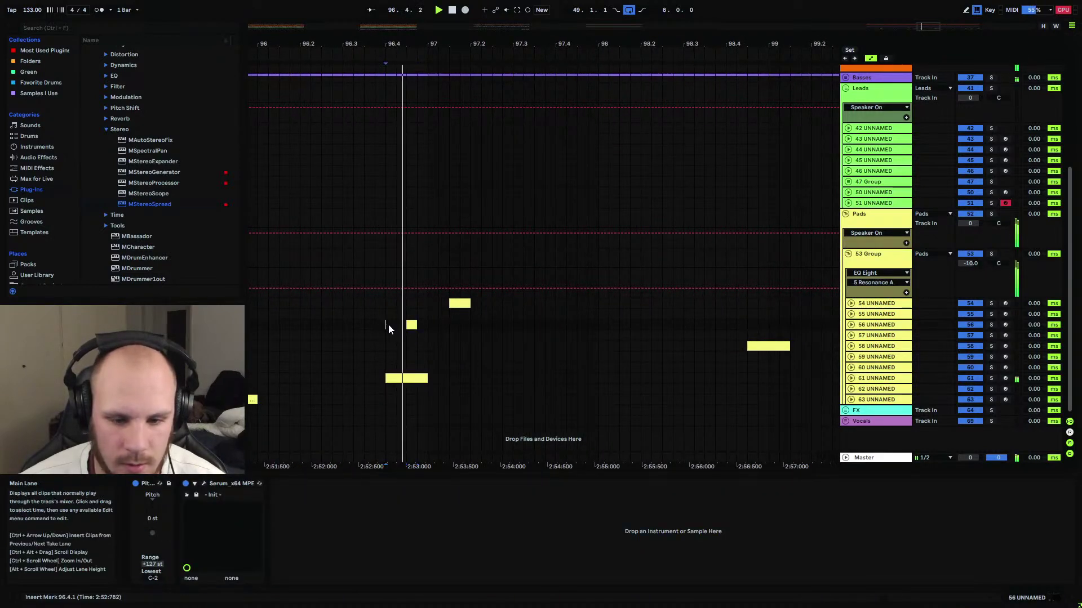
Play the closing pad hits from 104.4.1 to check the 56 UNNAMED hit's timing.
{"action": "key", "text": "minus"}
{"action": "key", "text": "minus"}
{"action": "key", "text": "minus"}
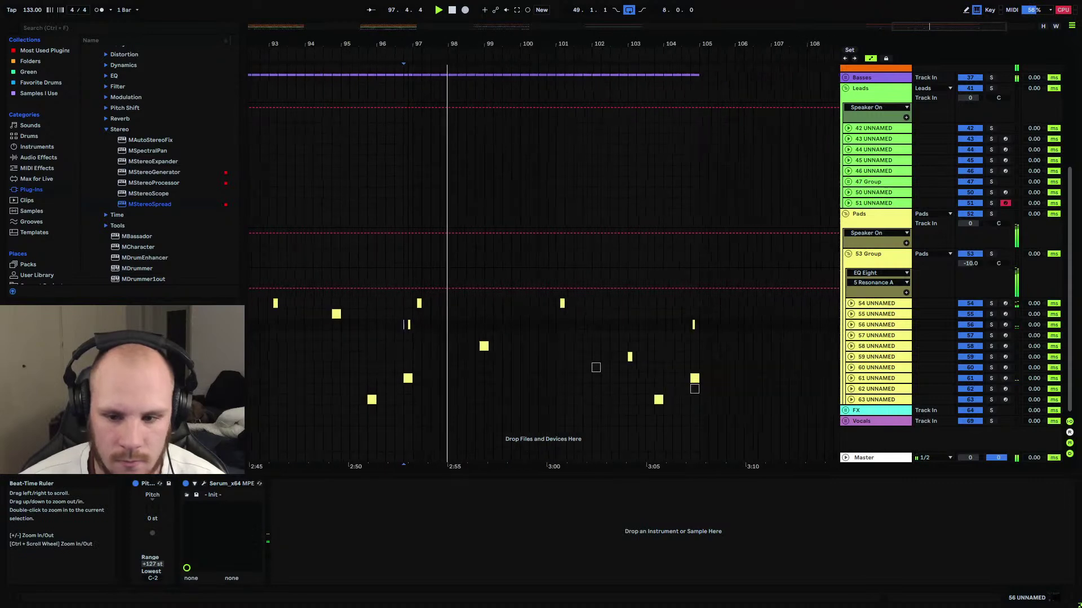
{"action": "left_click", "coordinate": [600, 325]}
{"action": "key", "text": "space"}
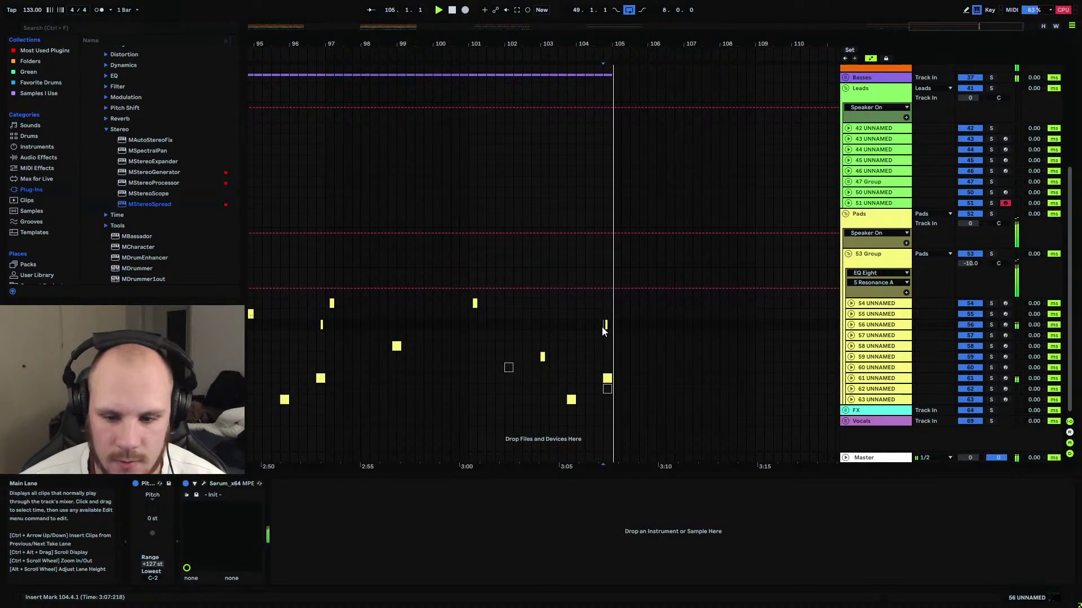
Try a second copy of the closing 56 UNNAMED hit at 104.4.4 and delete it after playback.
{"action": "key", "text": "plus"}
{"action": "key", "text": "plus"}
{"action": "key", "text": "space"}
{"action": "key", "text": "plus"}
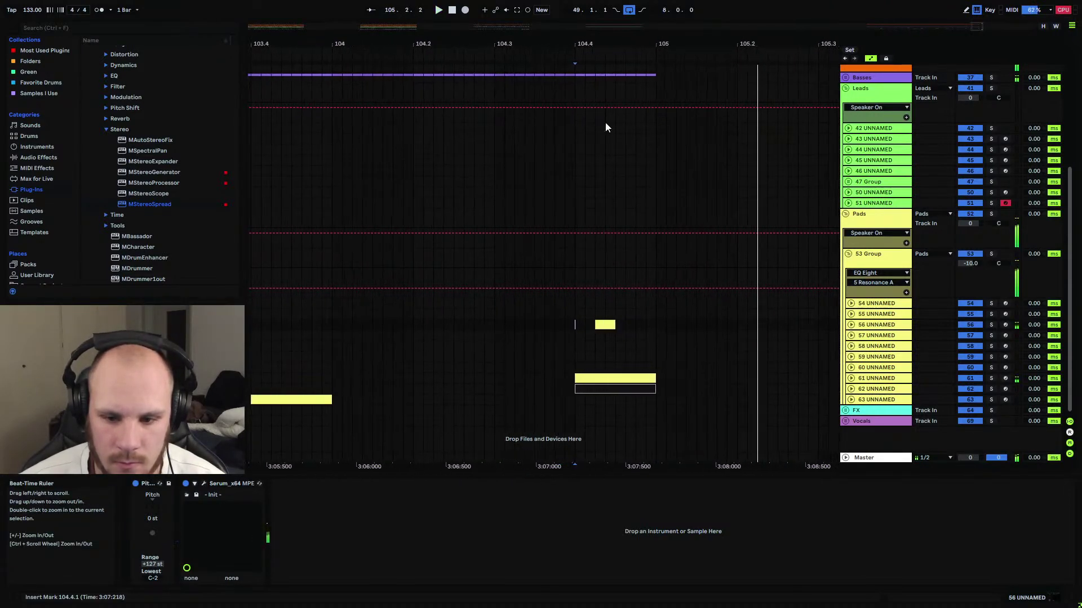
{"action": "key", "text": "plus"}
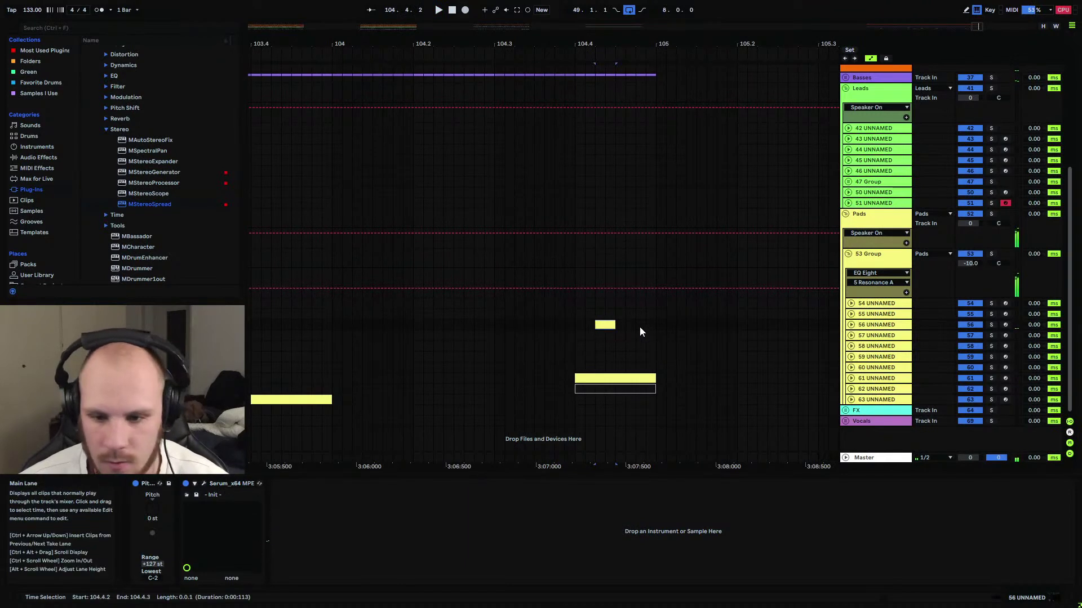
{"action": "left_click", "coordinate": [579, 328]}
{"action": "key", "text": "space"}
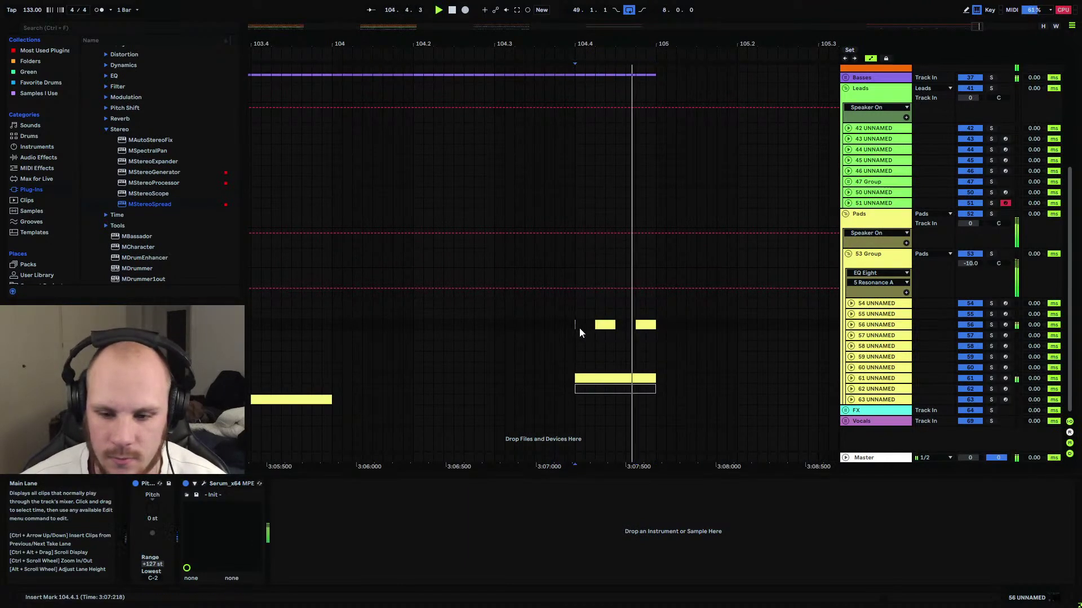
{"action": "left_click", "coordinate": [646, 326]}
{"action": "key", "text": "space"}
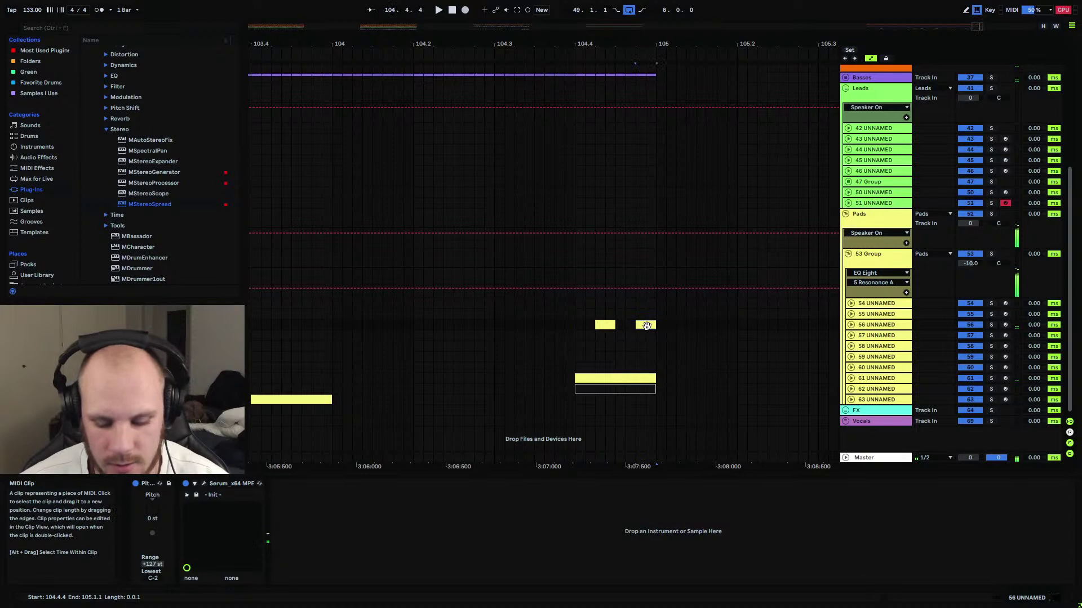
{"action": "left_click", "coordinate": [649, 325]}
{"action": "key", "text": "Delete"}
Play the 56 UNNAMED hits from 104.4.1 and from 96.3.1 to compare both spots.
{"action": "left_click", "coordinate": [574, 326]}
{"action": "key", "text": "space"}
{"action": "left_click_drag", "start_coordinate": [597, 34], "coordinate": [541, 186]}
{"action": "left_click", "coordinate": [445, 329]}
{"action": "key", "text": "space"}
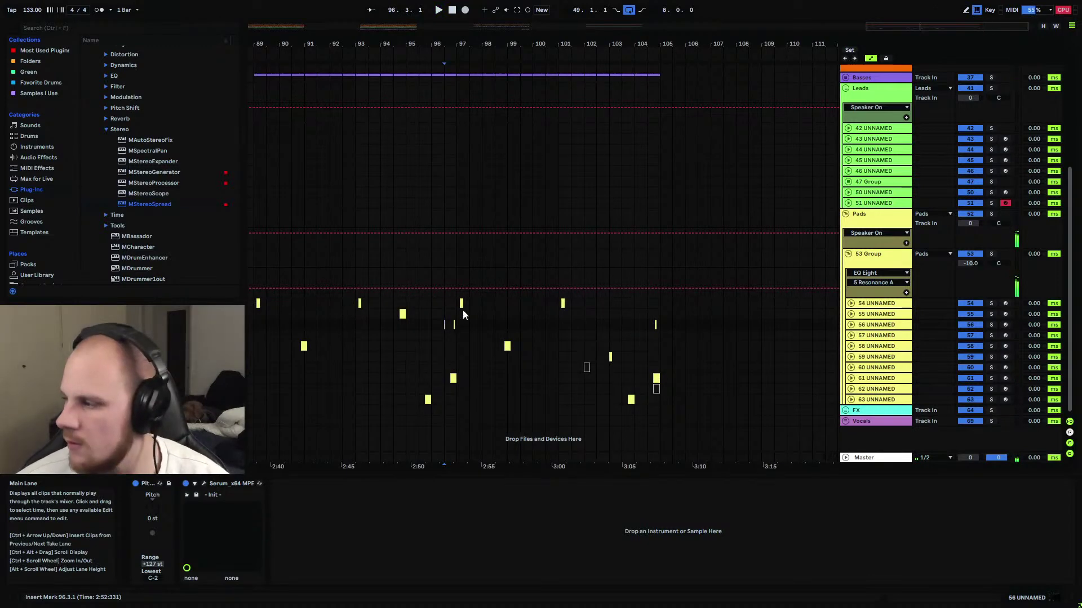
Group the 53 Group's EchoBoy Jr. into an Audio Effect Rack.
{"action": "left_click_drag", "start_coordinate": [471, 42], "coordinate": [807, 231]}
{"action": "left_click", "coordinate": [866, 256]}
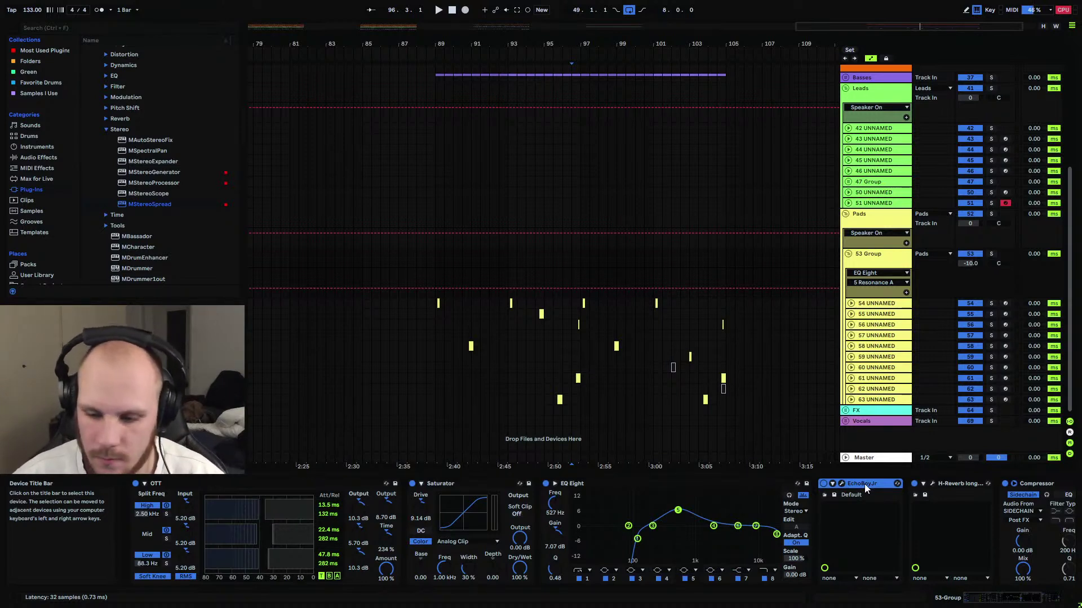
{"action": "left_click", "coordinate": [849, 486]}
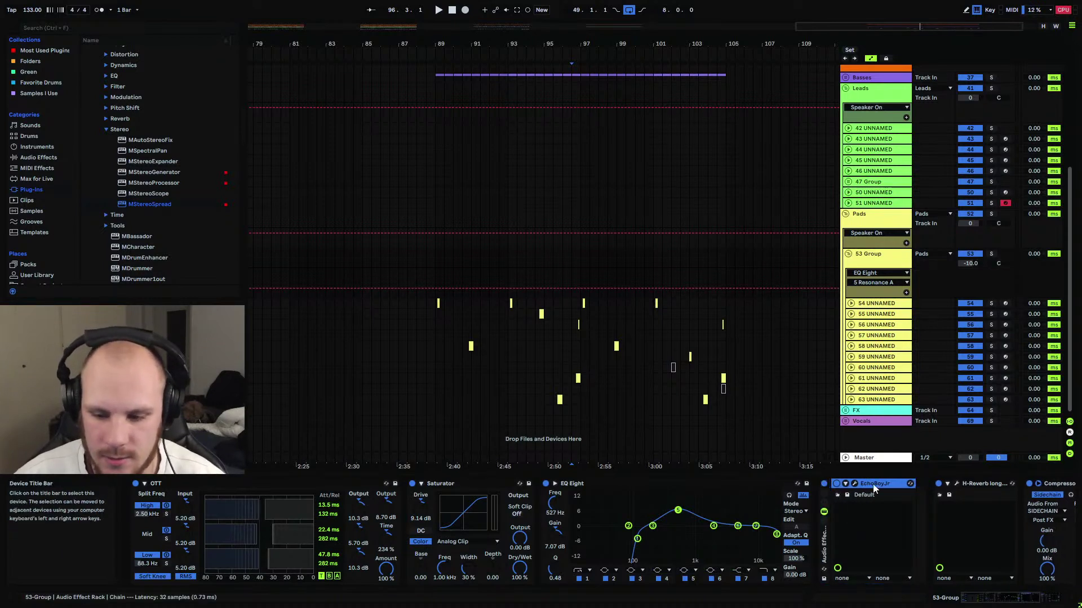
Mark bars 89 to 105 across the pad tracks and reselect the 53 Group to show its effects.
{"action": "left_click_drag", "start_coordinate": [428, 302], "coordinate": [727, 420]}
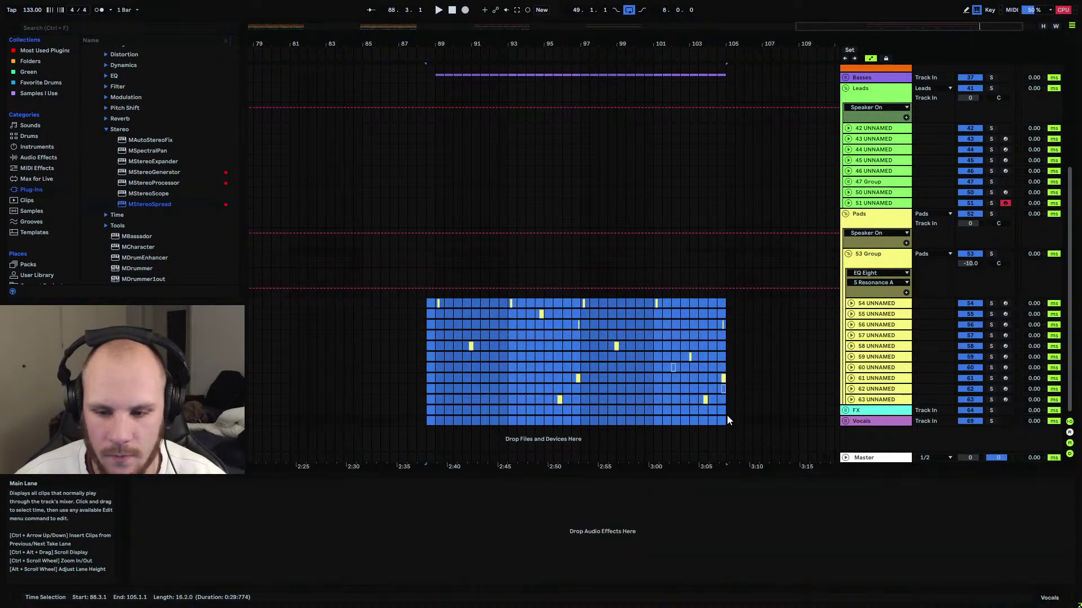
{"action": "left_click_drag", "start_coordinate": [435, 302], "coordinate": [725, 412]}
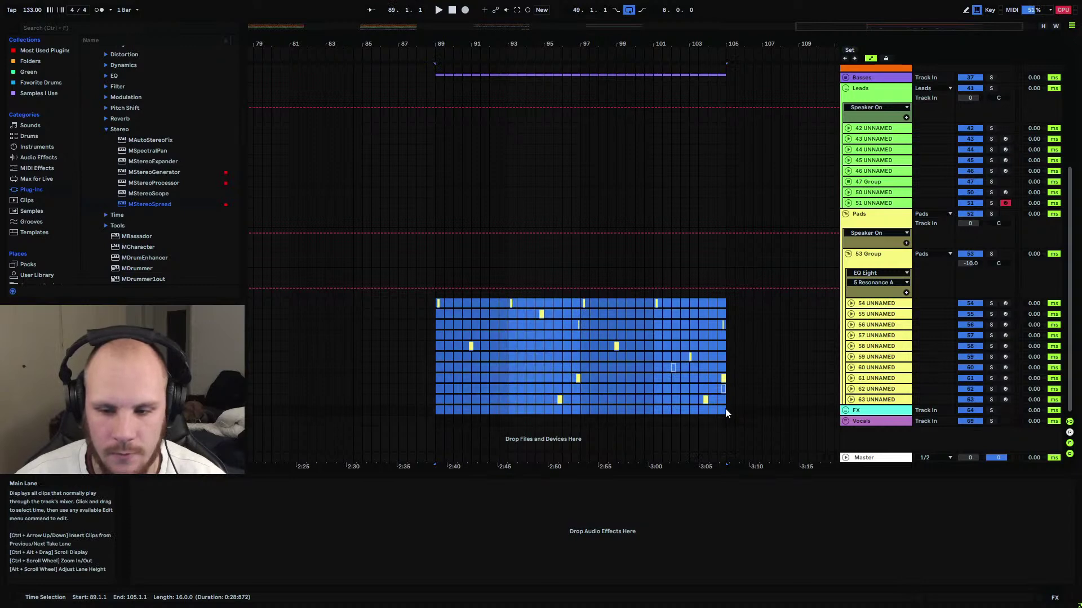
{"action": "left_click", "coordinate": [879, 259]}
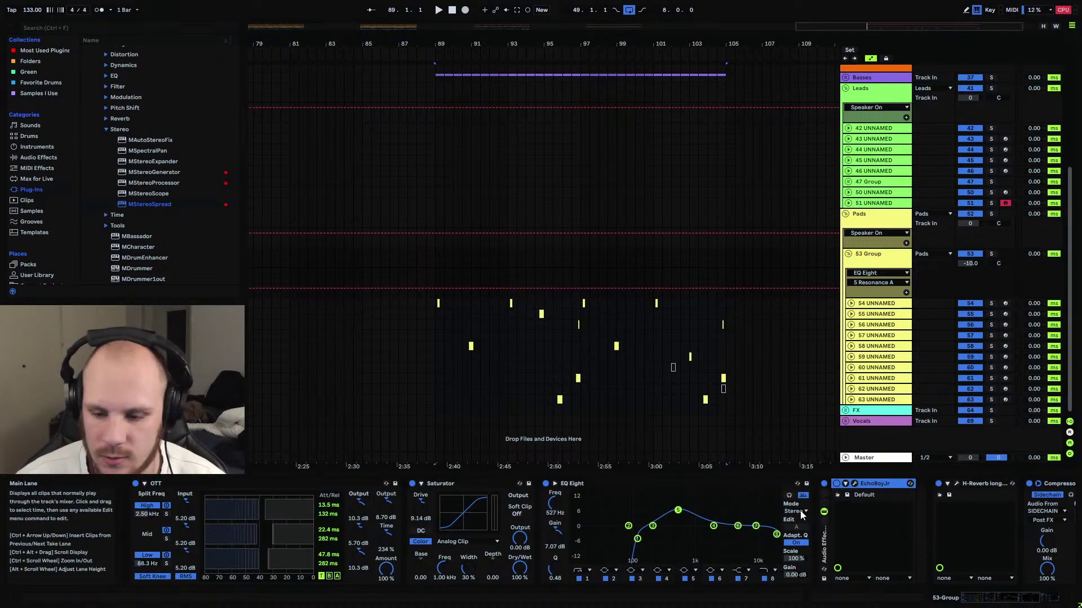
Show the rack's chain list and duplicate the EchoBoy Jr. chain twice to make three chains.
{"action": "left_click", "coordinate": [825, 523]}
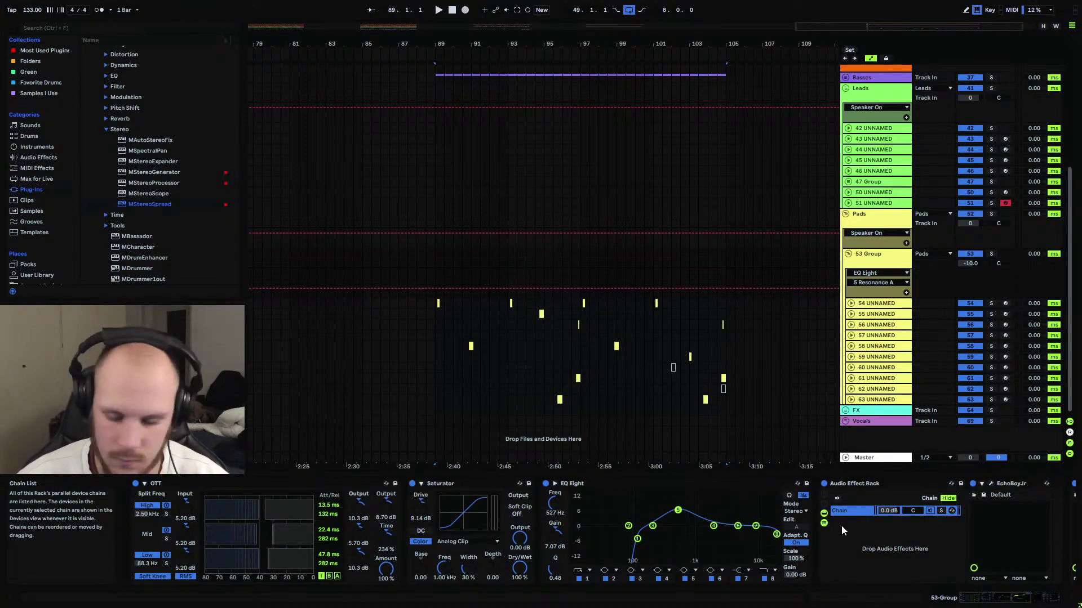
{"action": "key", "text": "ctrl+d"}
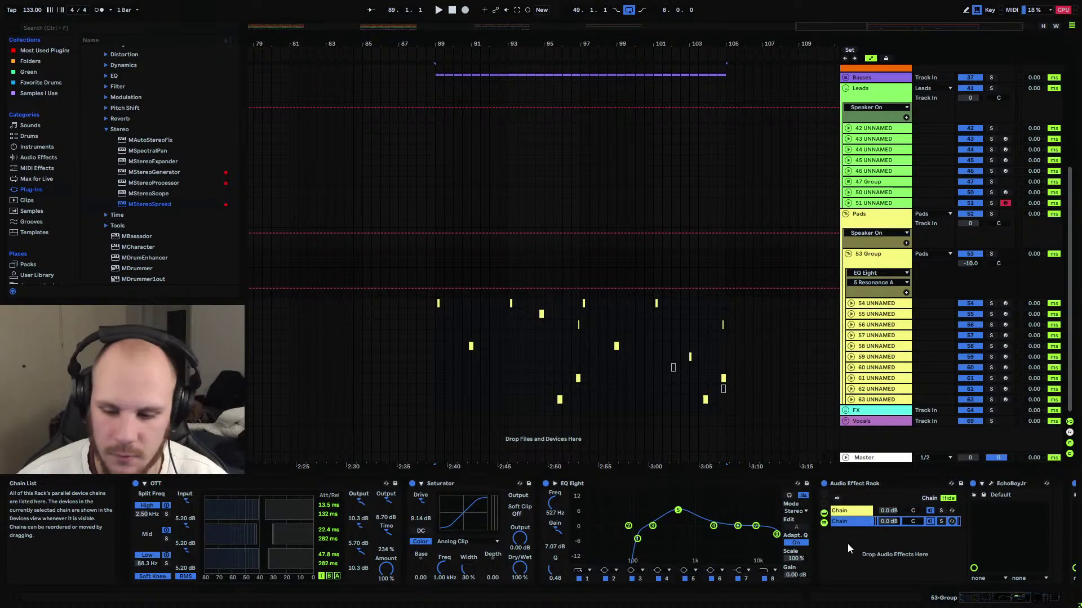
{"action": "key", "text": "ctrl+r"}
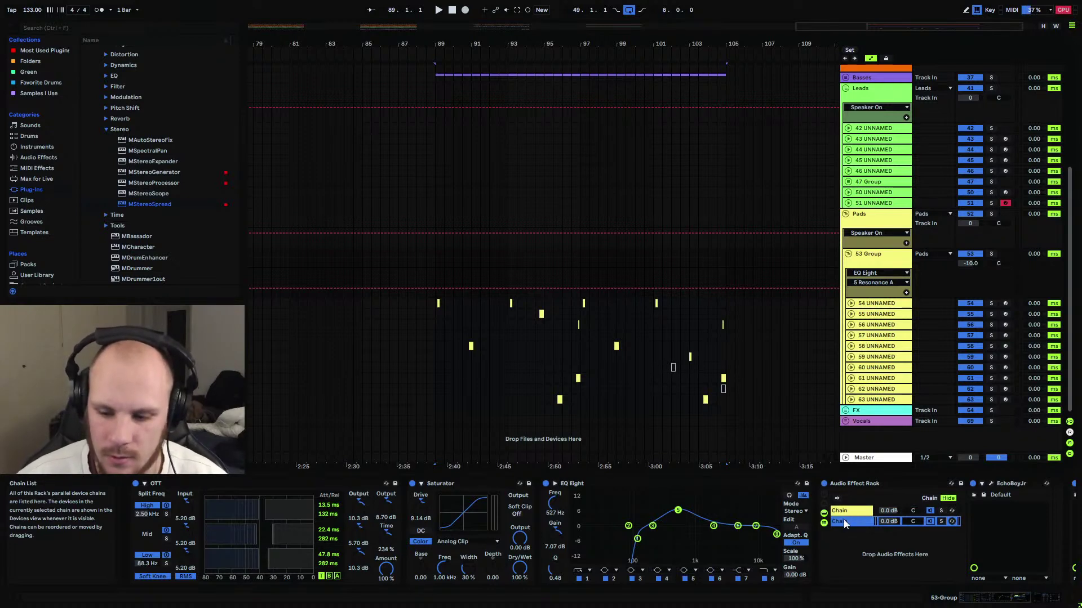
{"action": "key", "text": "ctrl+d"}
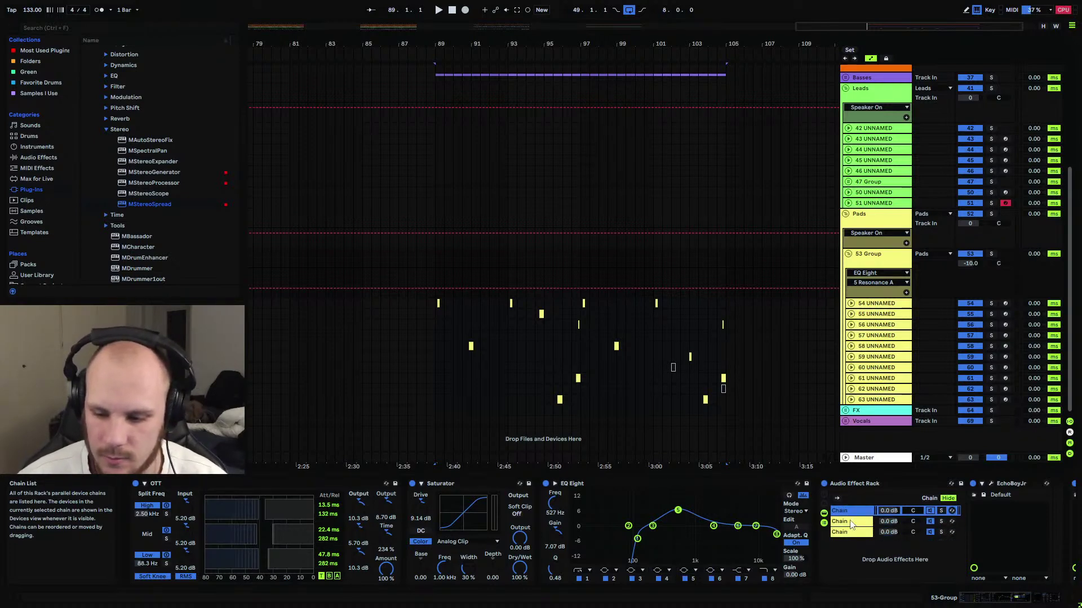
Set EchoBoy Jr. to a dotted 1/4 echo in the second chain and to straight note timing in the third.
{"action": "left_click", "coordinate": [990, 484]}
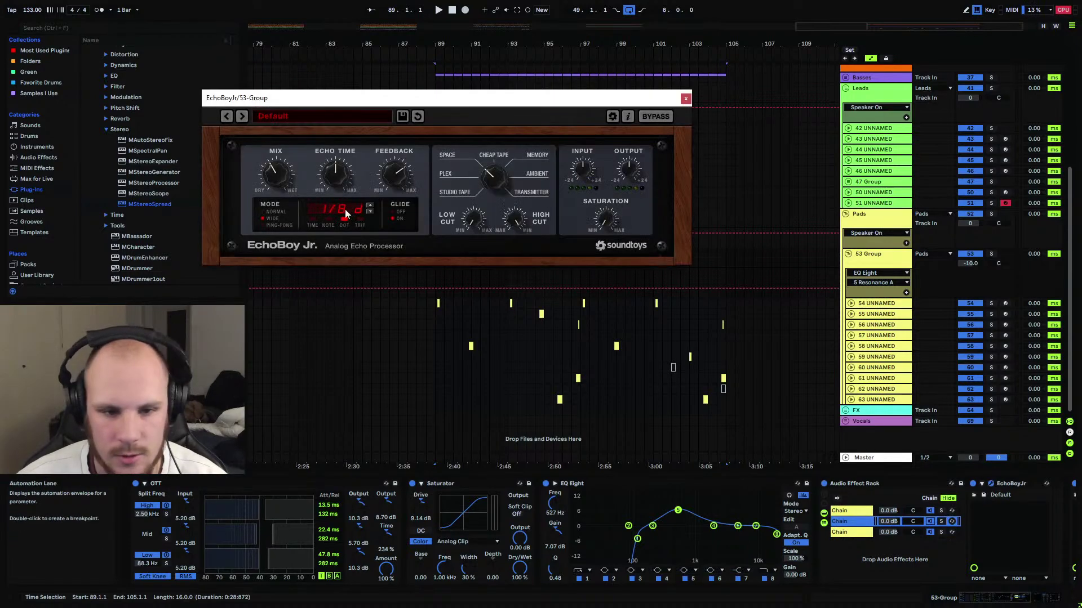
{"action": "left_click_drag", "start_coordinate": [343, 175], "coordinate": [342, 161]}
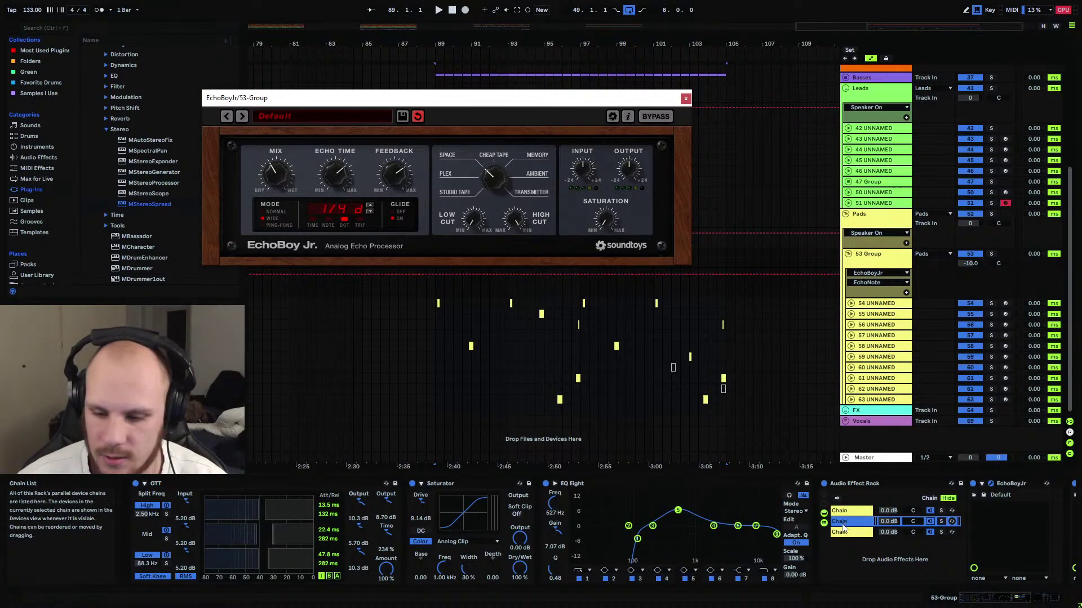
{"action": "left_click", "coordinate": [877, 530]}
{"action": "left_click_drag", "start_coordinate": [323, 212], "coordinate": [333, 222]}
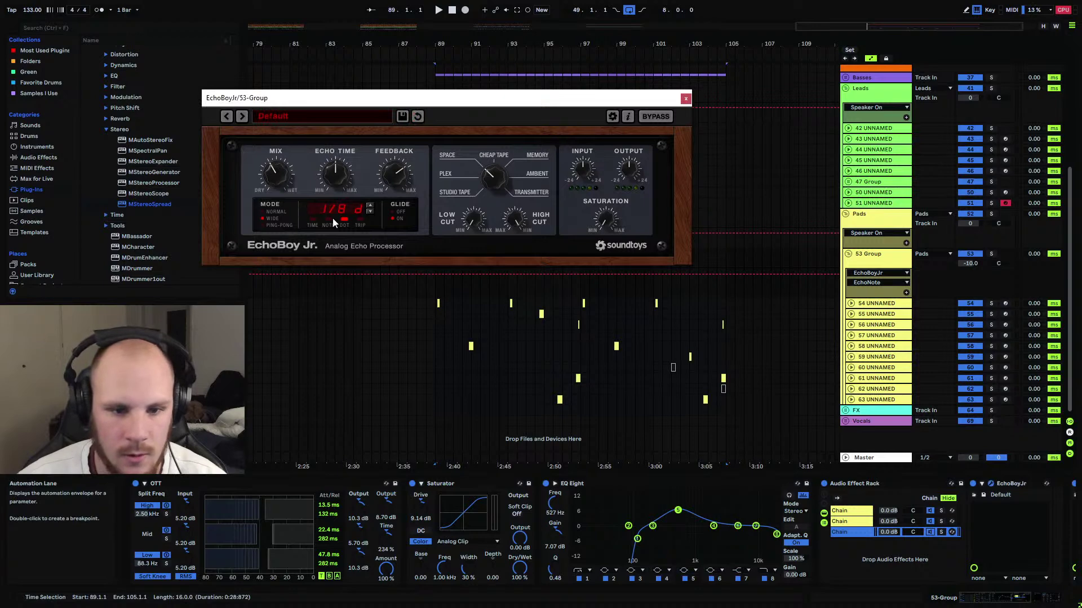
{"action": "left_click", "coordinate": [328, 219]}
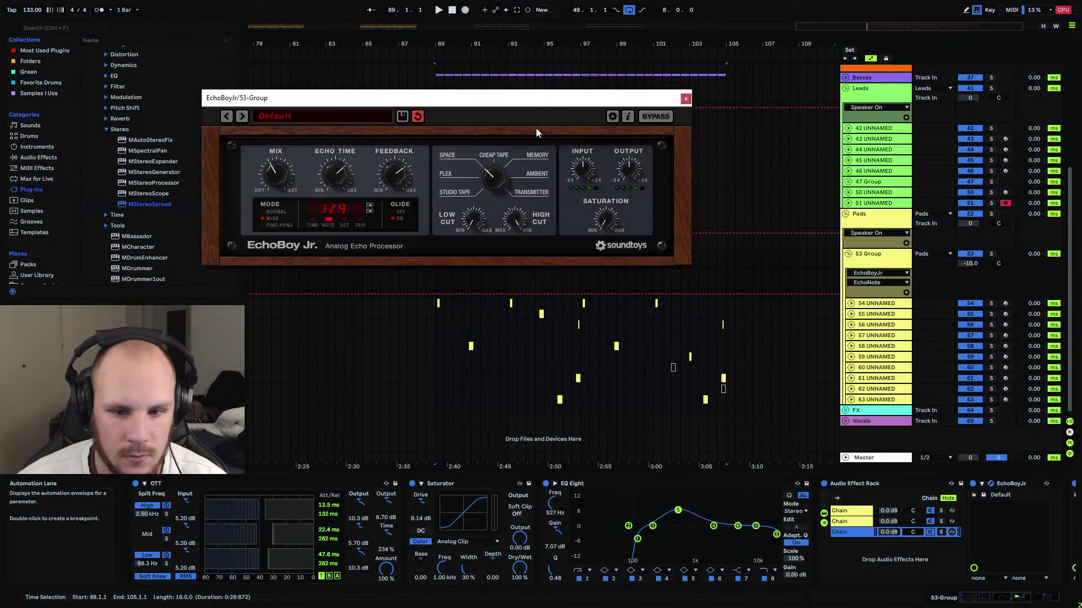
{"action": "left_click", "coordinate": [686, 99]}
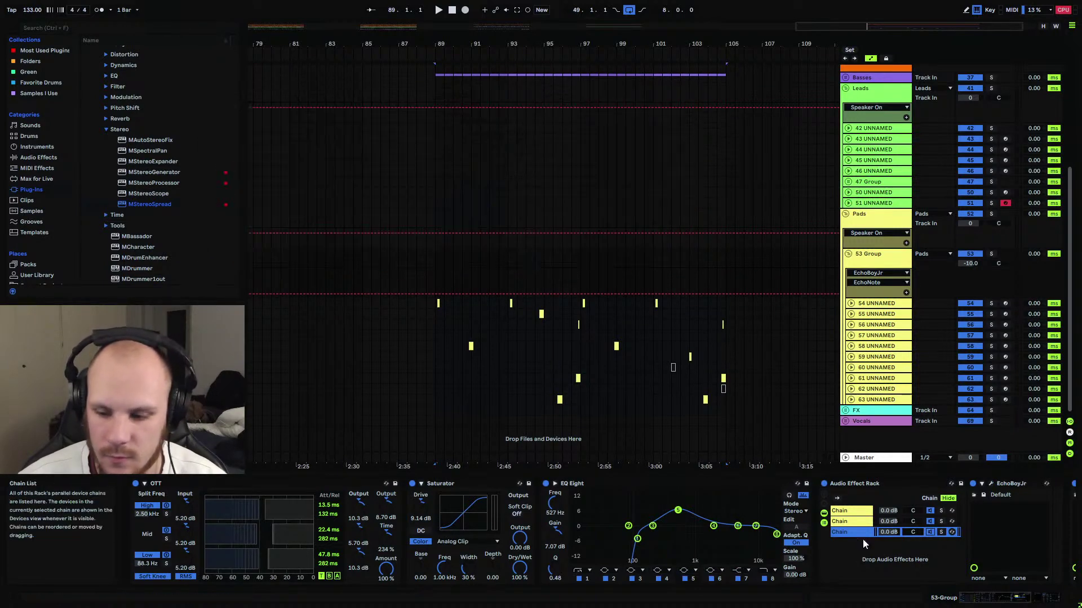
{"action": "left_click", "coordinate": [851, 512]}
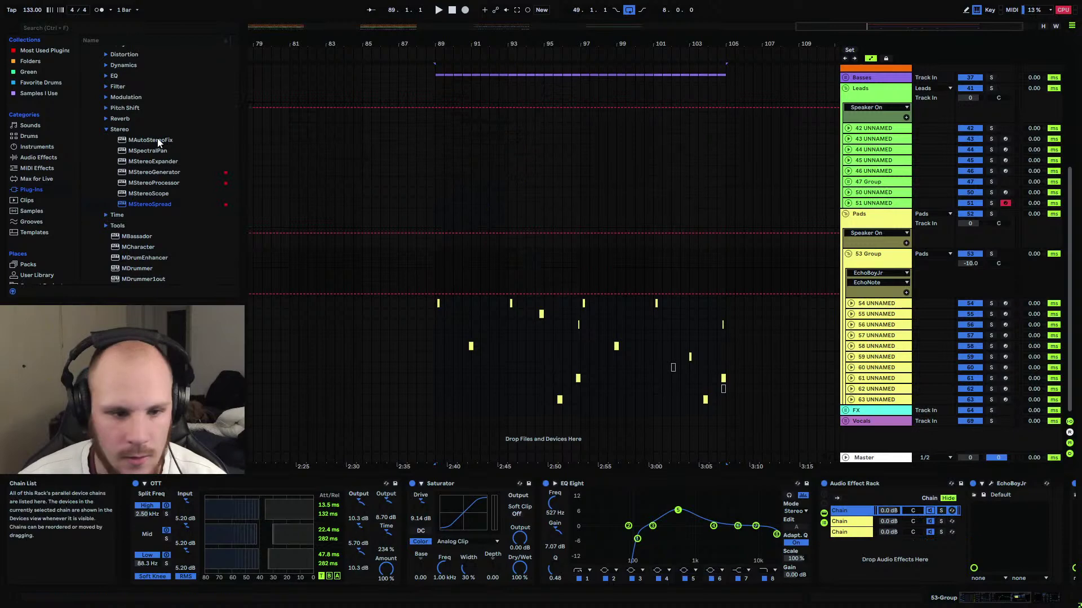
{"action": "left_click", "coordinate": [36, 158]}
{"action": "scroll", "coordinate": [154, 207], "scroll_direction": "down", "scroll_amount": 10}
{"action": "scroll", "coordinate": [142, 206], "scroll_direction": "down", "scroll_amount": 3}
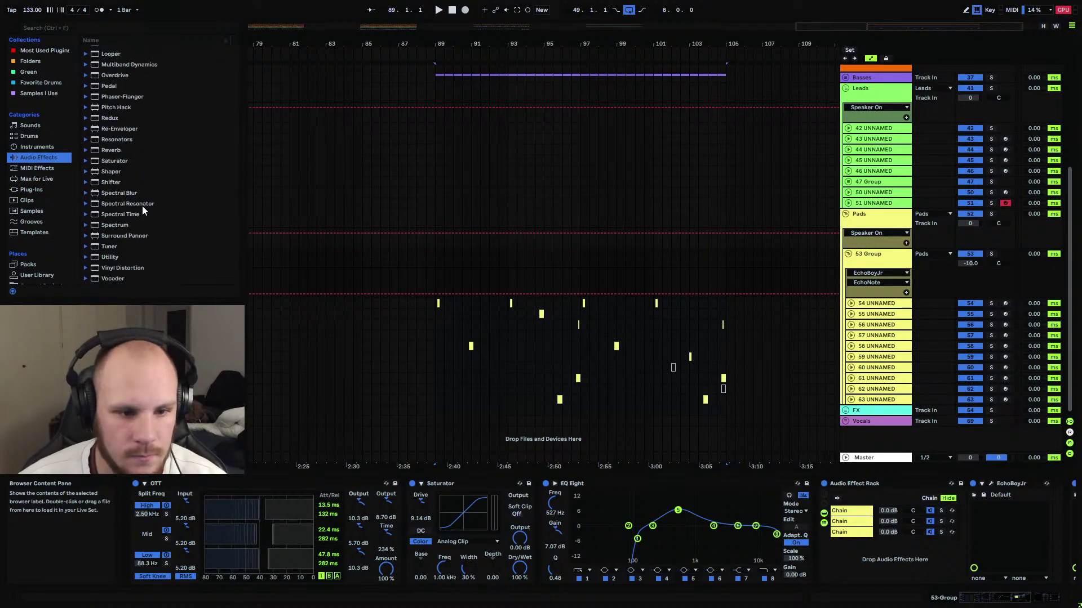
Show the rack's chain zones and move the second chain's zone to 1 and the third chain's to 2.
{"action": "left_click", "coordinate": [929, 498]}
{"action": "left_click", "coordinate": [840, 510]}
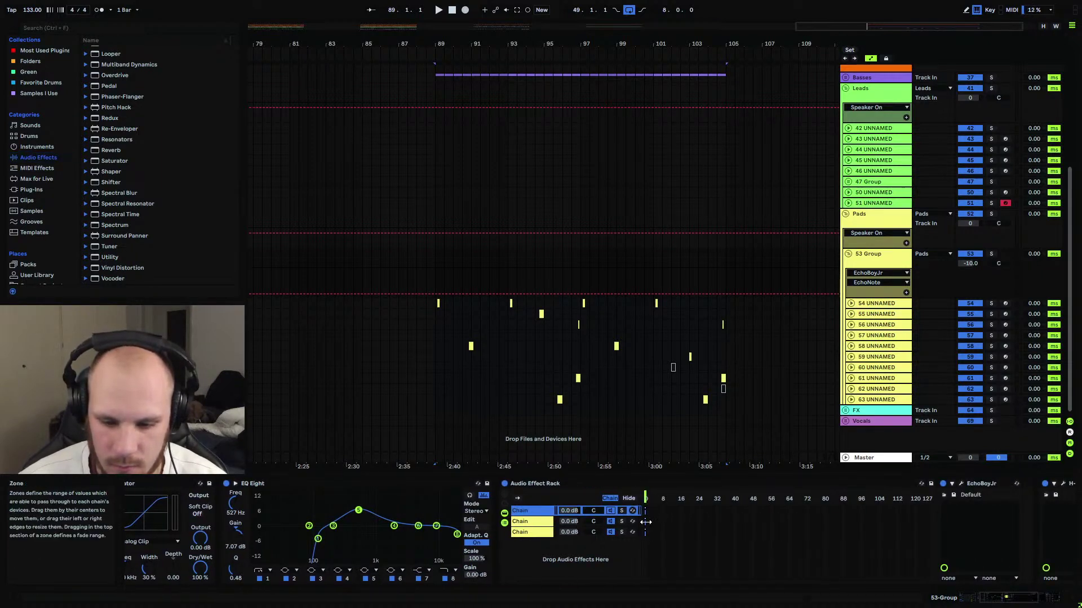
{"action": "left_click", "coordinate": [646, 522]}
{"action": "left_click", "coordinate": [645, 531]}
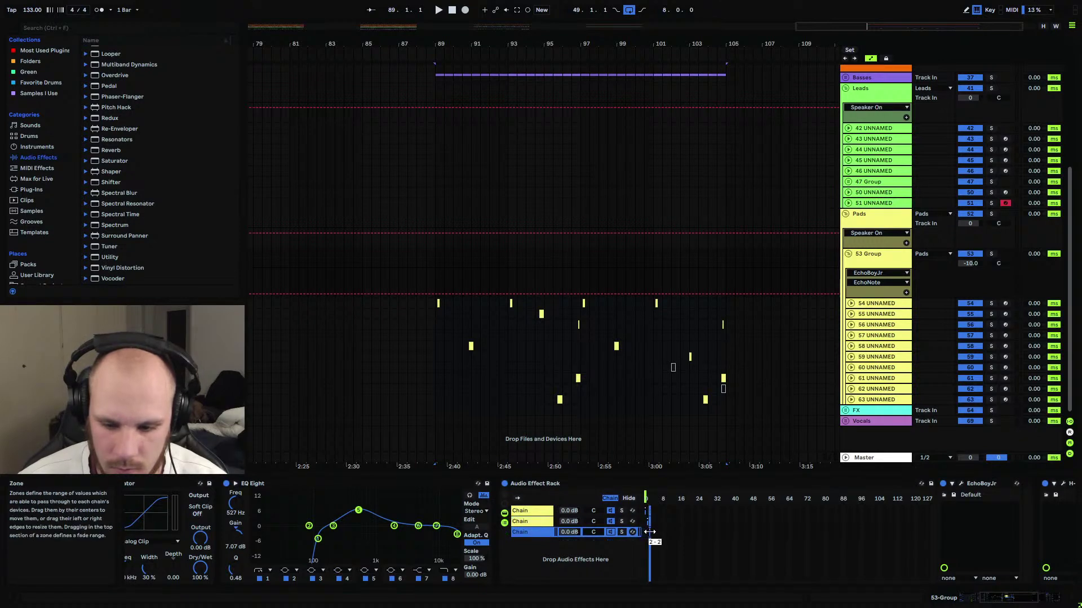
Map the rack's chain selector to Macro 1 and limit the mapping's maximum to 2.
{"action": "left_click", "coordinate": [646, 498]}
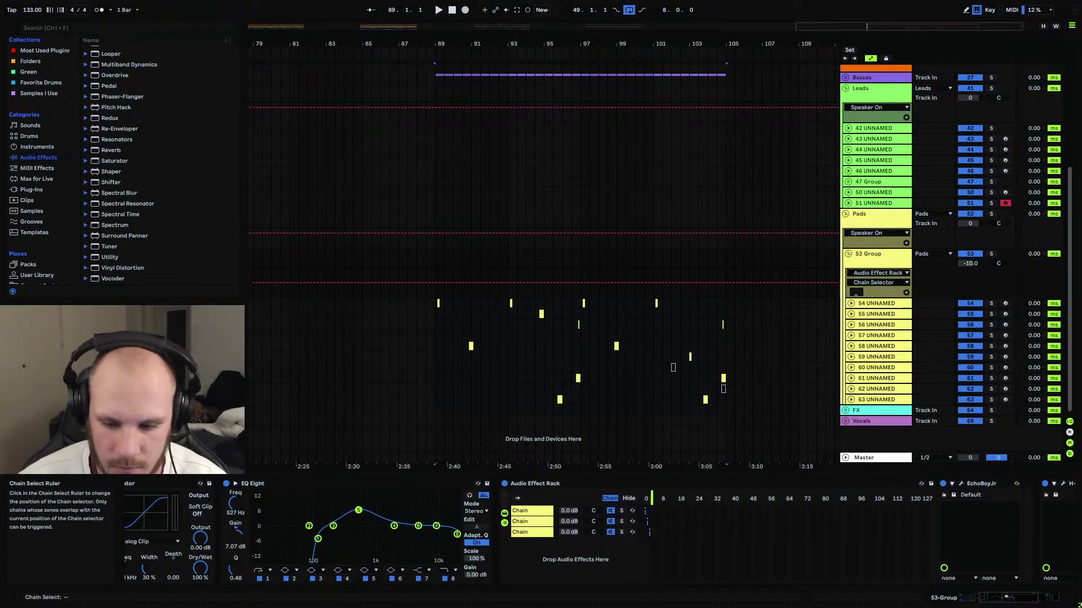
{"action": "right_click", "coordinate": [645, 502]}
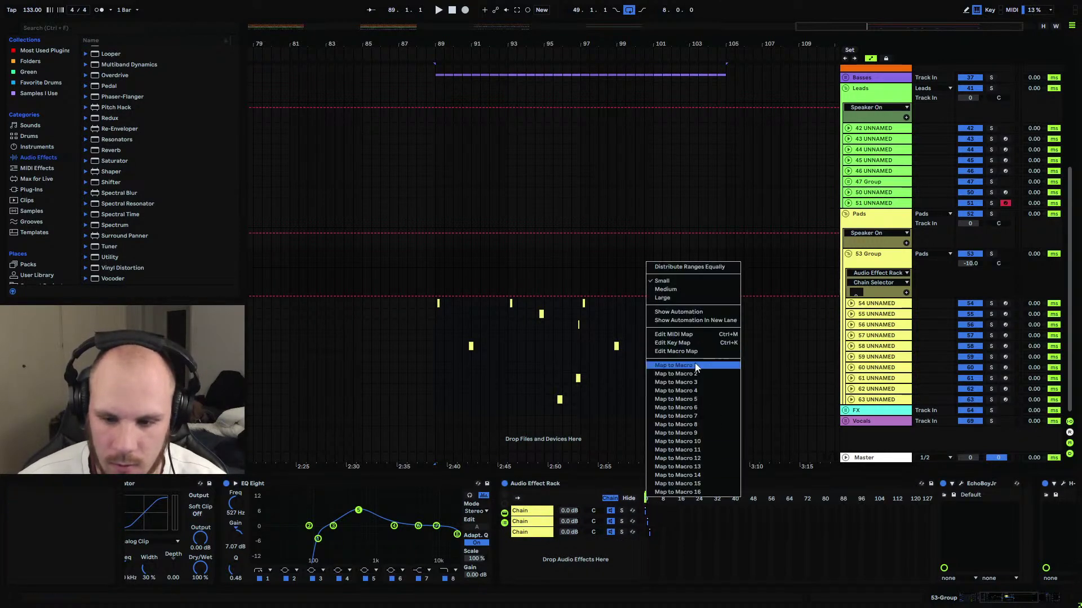
{"action": "left_click", "coordinate": [687, 365]}
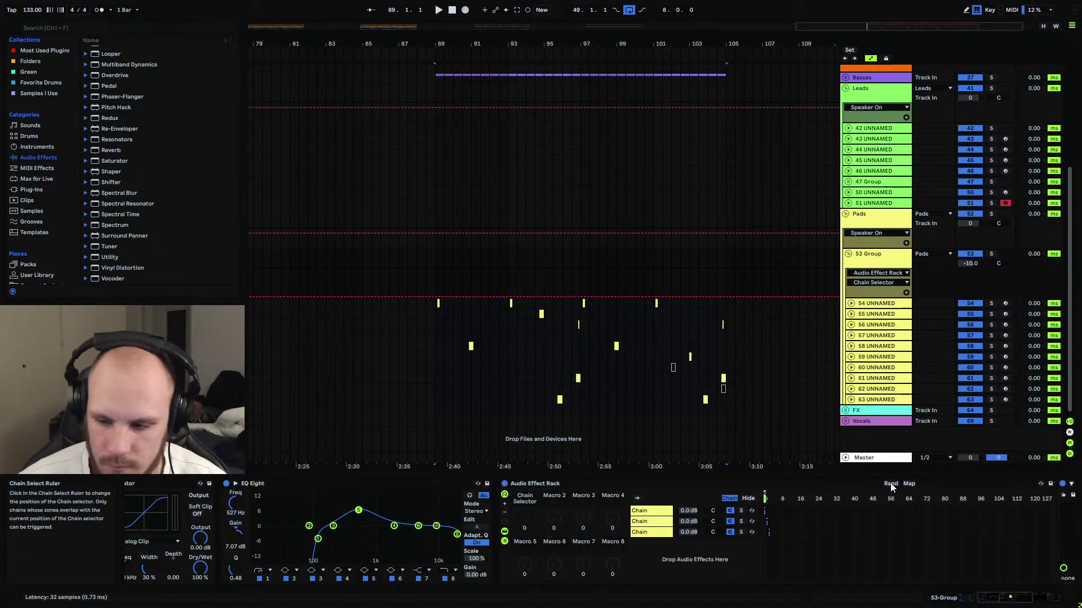
{"action": "left_click", "coordinate": [909, 483]}
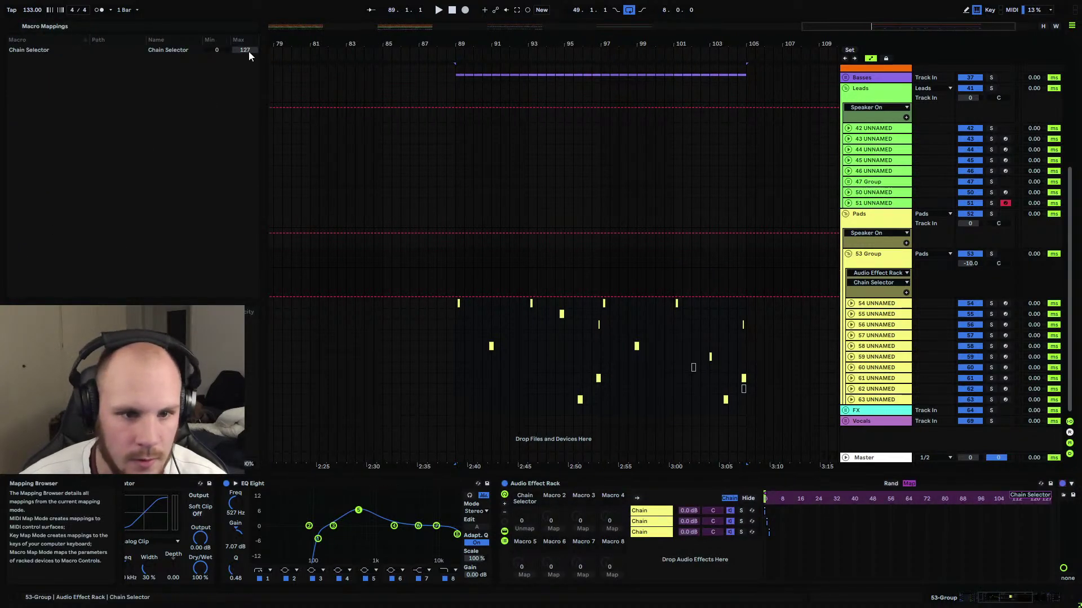
{"action": "left_click_drag", "start_coordinate": [249, 52], "coordinate": [250, 90]}
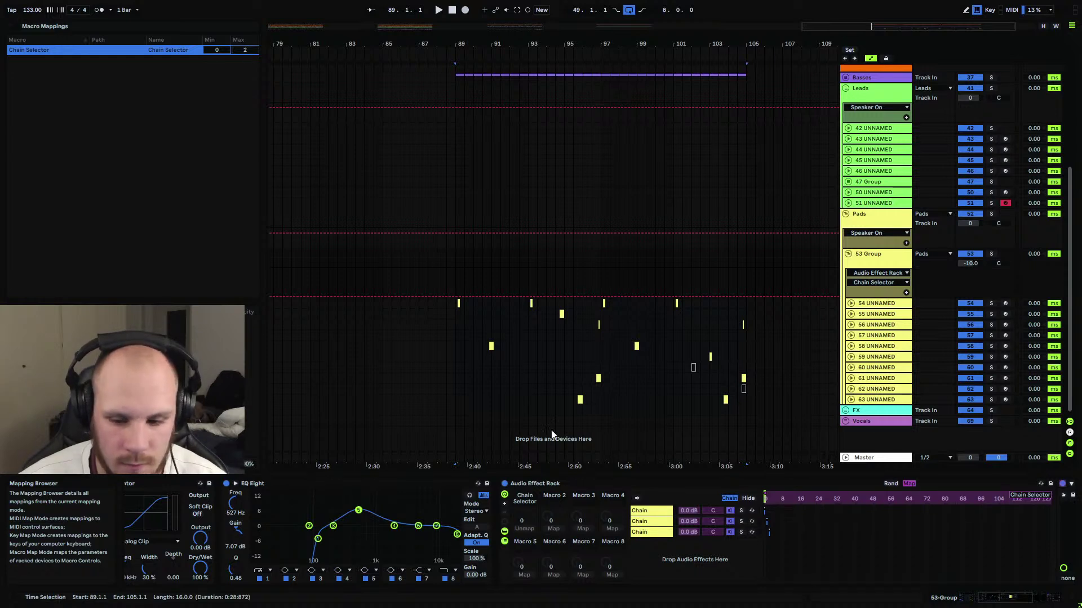
{"action": "left_click", "coordinate": [914, 483]}
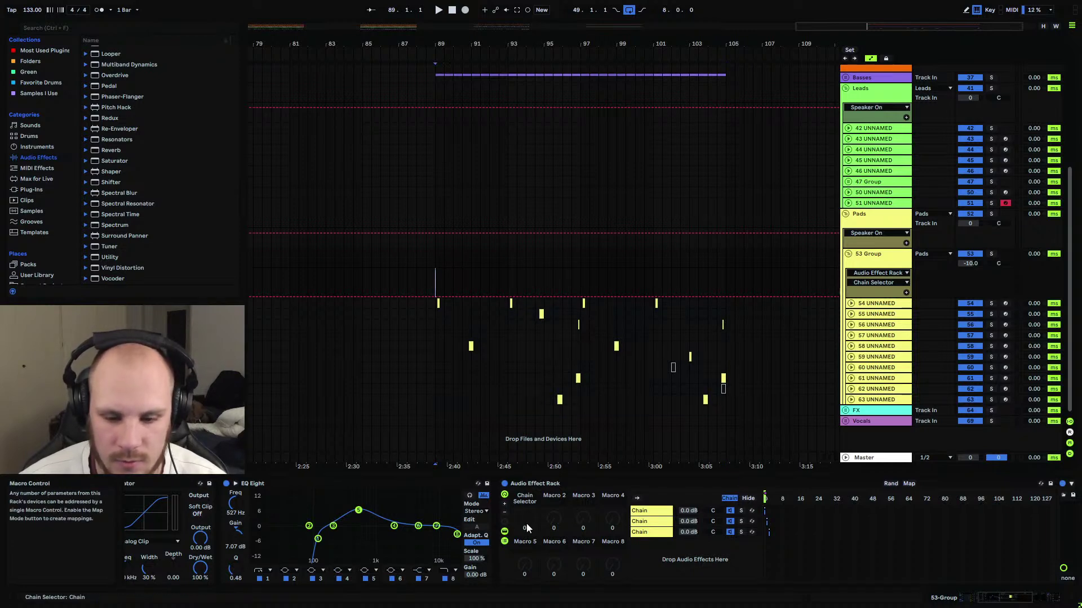
Audition the delay chains with Macro 1, then automate the 53 Group's Chain Selector to 2 from bar 90.4 to 93.
{"action": "key", "text": "space"}
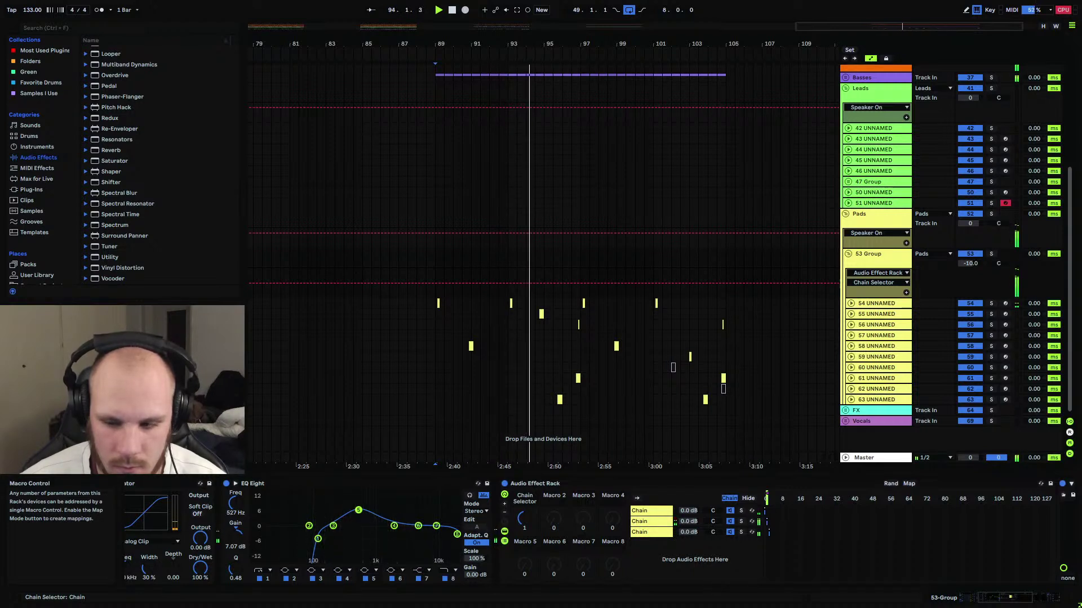
{"action": "left_click_drag", "start_coordinate": [524, 519], "coordinate": [527, 525]}
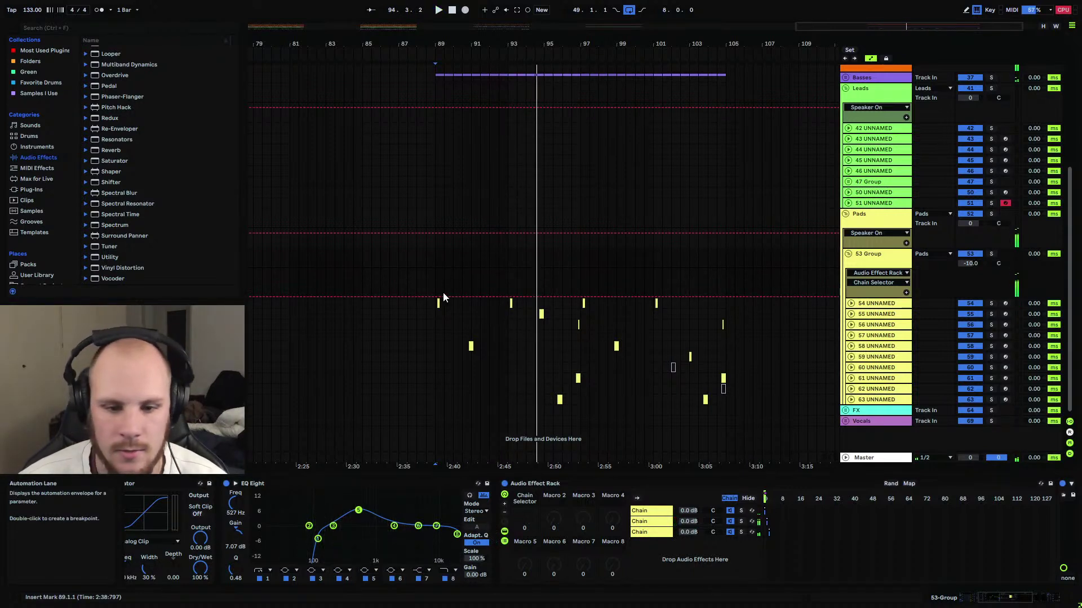
{"action": "left_click_drag", "start_coordinate": [459, 42], "coordinate": [474, 93]}
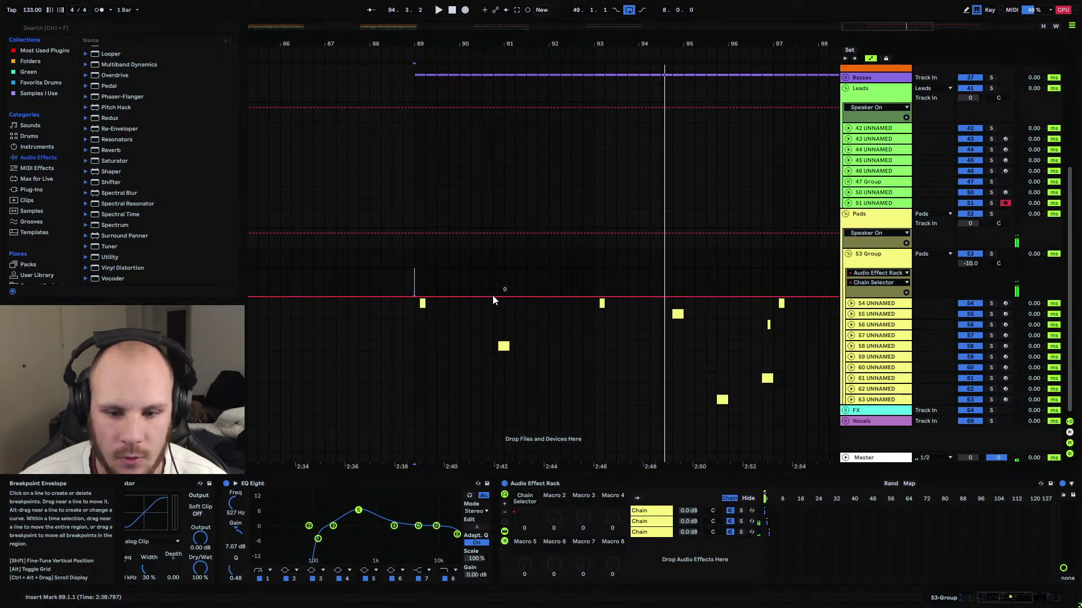
{"action": "left_click_drag", "start_coordinate": [501, 296], "coordinate": [502, 270]}
{"action": "left_click", "coordinate": [529, 286]}
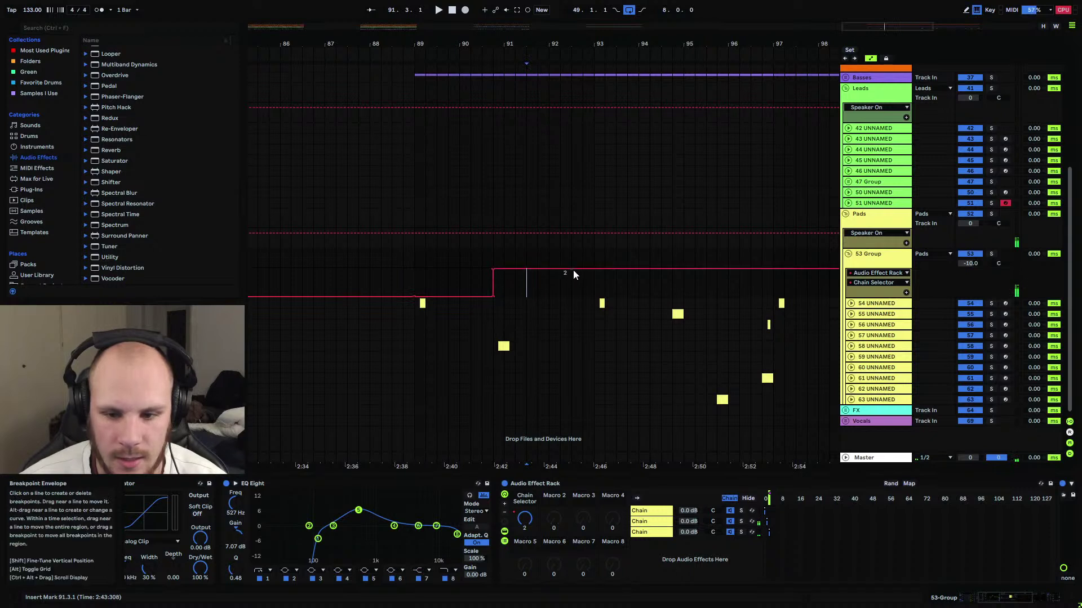
{"action": "left_click", "coordinate": [592, 270]}
{"action": "left_click_drag", "start_coordinate": [602, 270], "coordinate": [596, 294]}
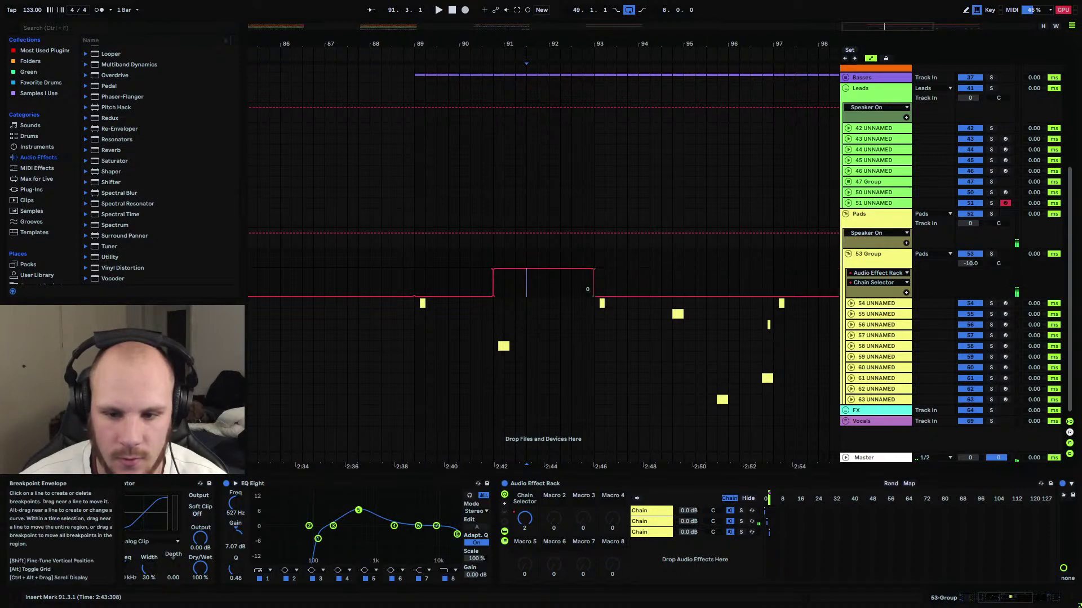
Copy the Chain Selector automation between bars 89.1 and 90.4 and paste it at bar 97.
{"action": "left_click_drag", "start_coordinate": [414, 287], "coordinate": [488, 292]}
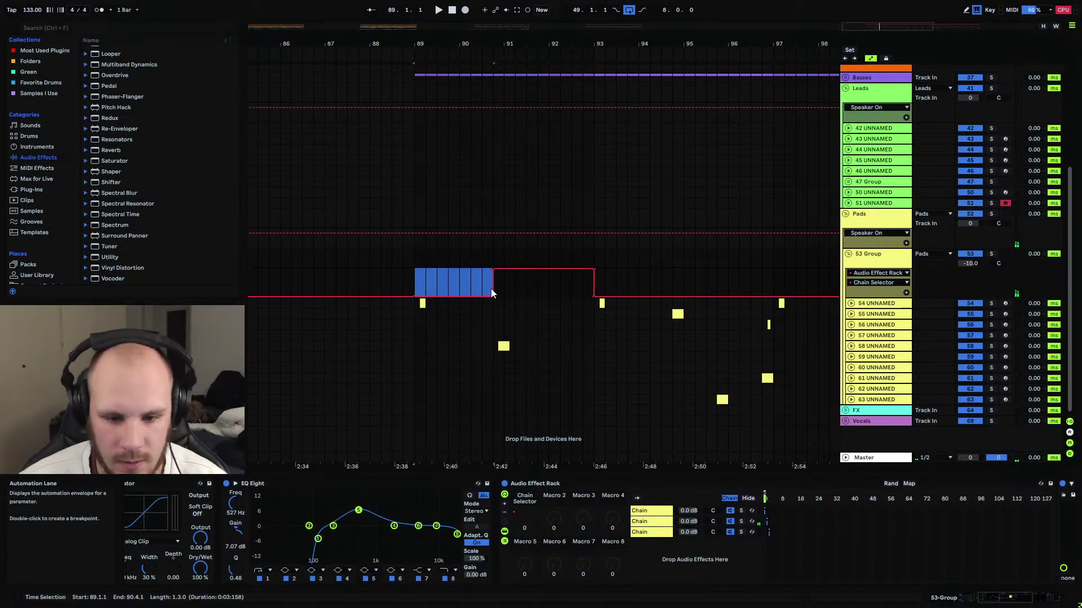
{"action": "left_click", "coordinate": [772, 289]}
{"action": "key", "text": "ctrl+v"}
{"action": "mouse_move", "coordinate": [775, 42]}
{"action": "left_mouse_down"}
{"action": "mouse_move", "coordinate": [393, 41]}
{"action": "mouse_move", "coordinate": [467, 28]}
{"action": "mouse_move", "coordinate": [664, 28]}
{"action": "left_mouse_up"}
{"action": "left_click", "coordinate": [657, 282]}
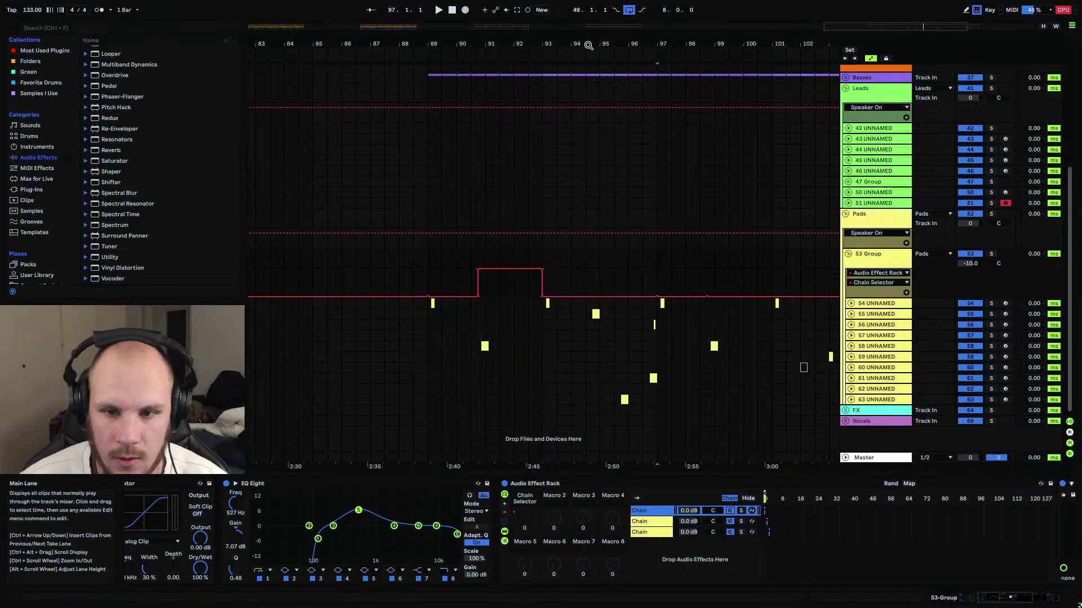
Draw the Chain Selector automation at 1 from bar 94.3 to 95.2 and play from bar 94.3.
{"action": "scroll", "coordinate": [592, 295], "scroll_direction": "up", "scroll_amount": 3, "text": "ctrl"}
{"action": "key", "text": "b"}
{"action": "left_click", "coordinate": [589, 282]}
{"action": "key", "text": "b"}
{"action": "left_click", "coordinate": [584, 275]}
{"action": "key", "text": "space"}
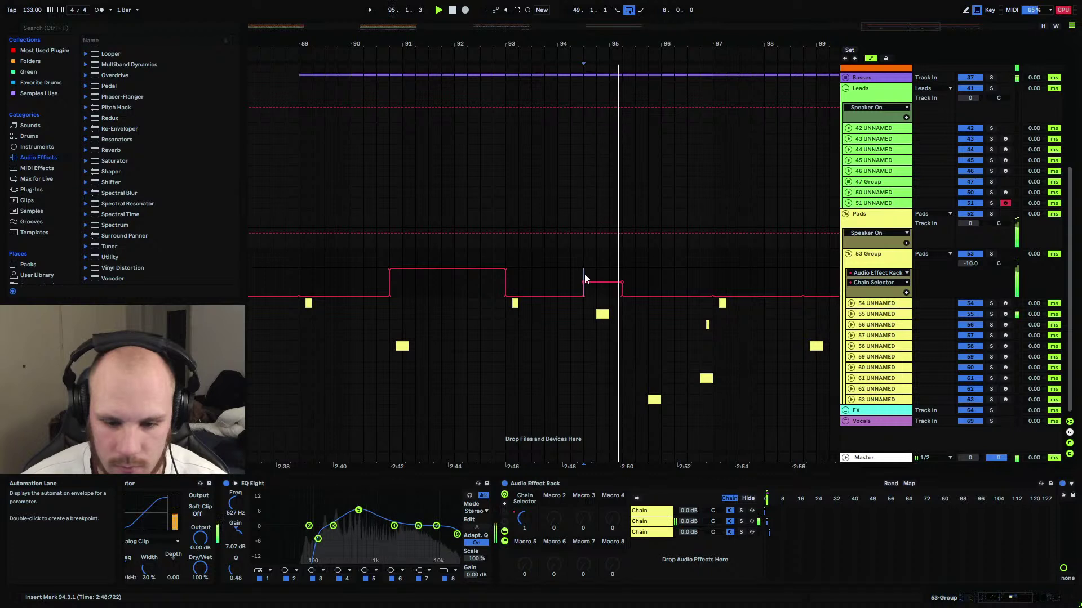
{"action": "left_click_drag", "start_coordinate": [583, 274], "coordinate": [620, 276]}
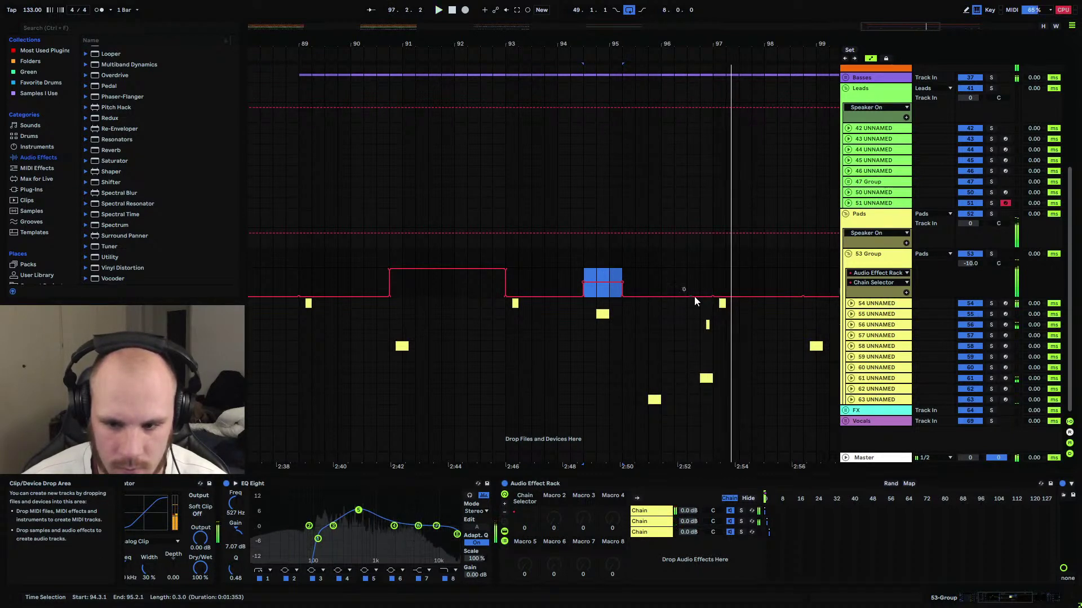
Draw the Chain Selector automation at 2 from bar 96.3 to just past bar 97 and play from bar 96.3.
{"action": "key", "text": "b"}
{"action": "left_click", "coordinate": [707, 269]}
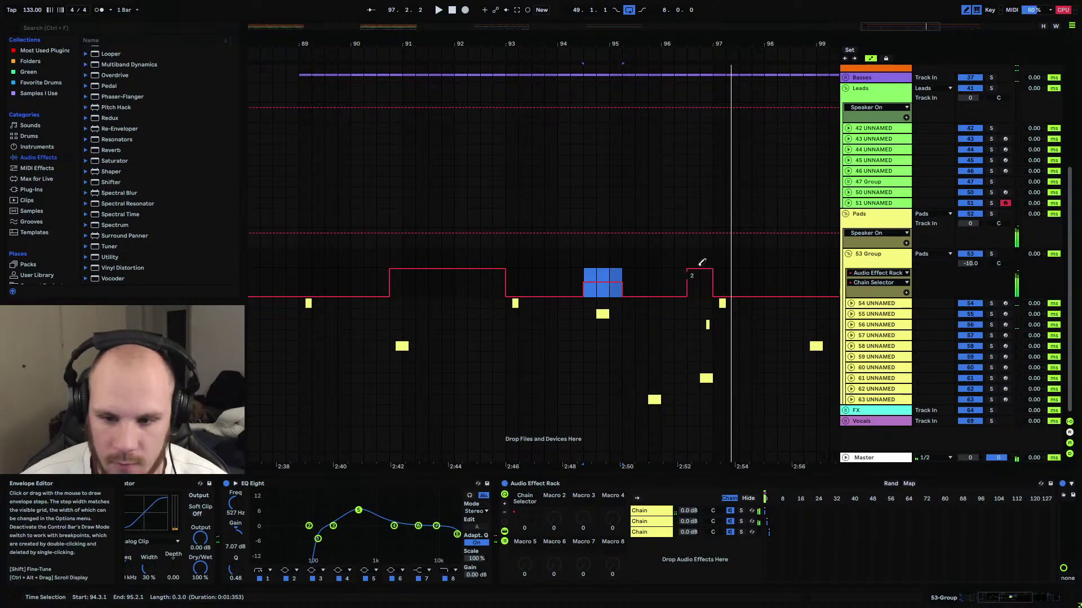
{"action": "key", "text": "b"}
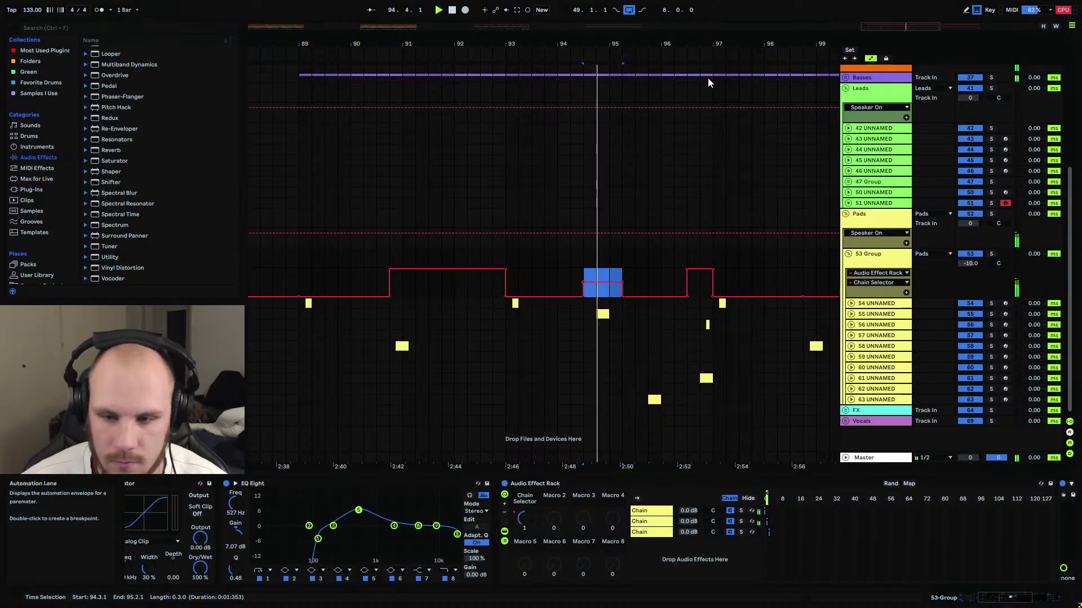
{"action": "left_click_drag", "start_coordinate": [732, 44], "coordinate": [679, 266]}
{"action": "key", "text": "b"}
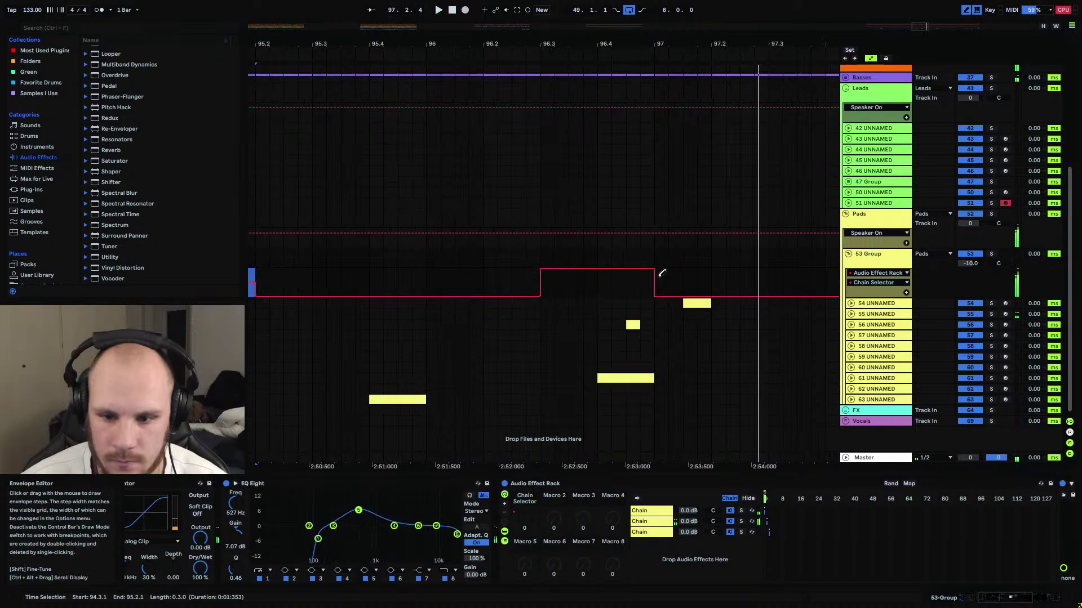
{"action": "left_click_drag", "start_coordinate": [569, 44], "coordinate": [575, 227]}
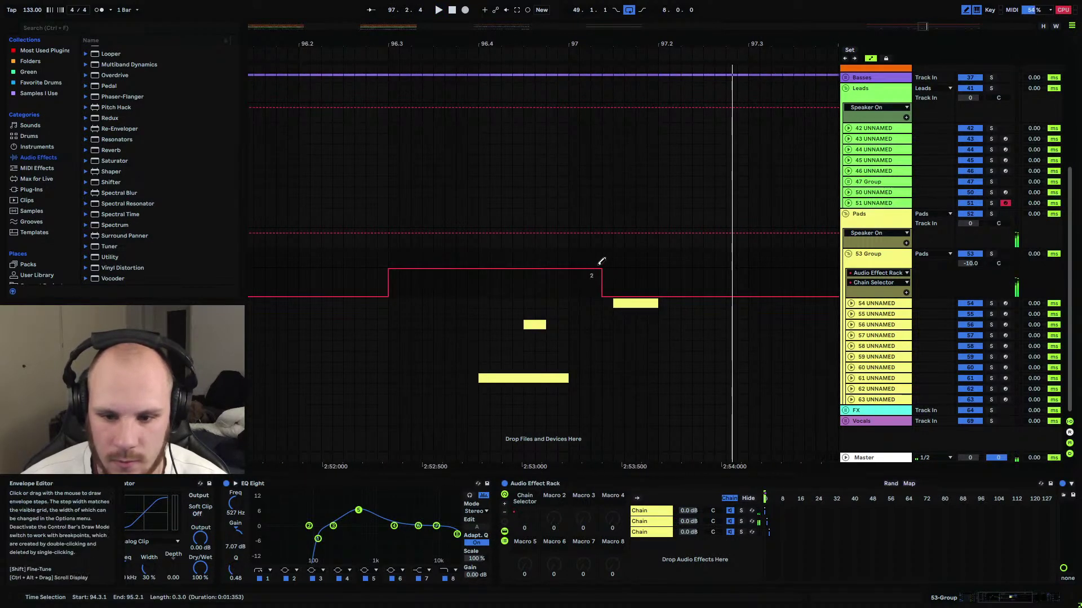
{"action": "left_click_drag", "start_coordinate": [462, 33], "coordinate": [699, 5]}
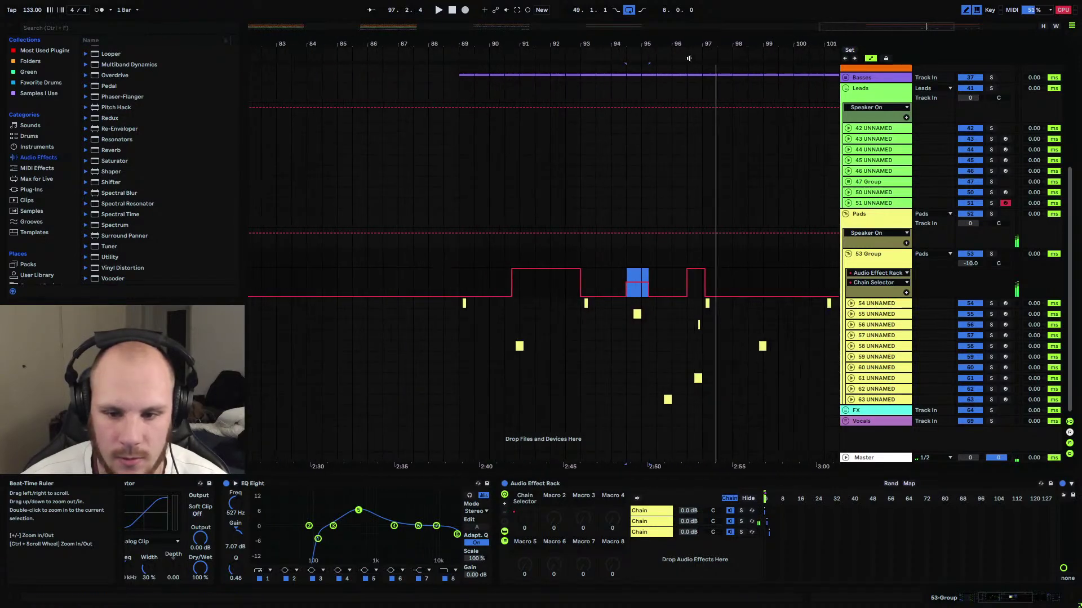
{"action": "left_click", "coordinate": [685, 255]}
{"action": "key", "text": "space"}
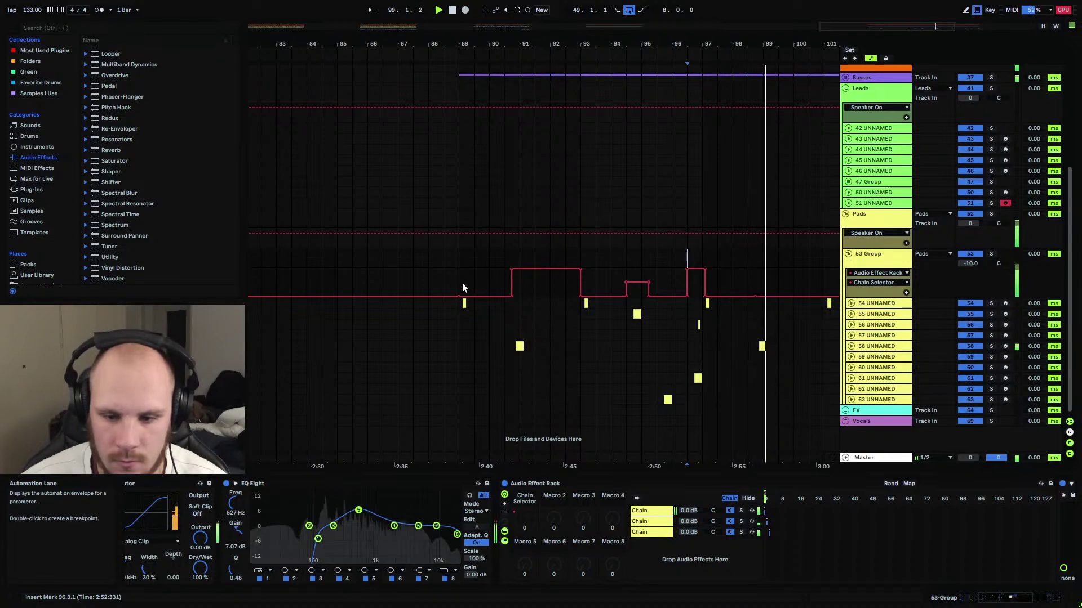
Duplicate the Chain Selector automation of bars 89.3 to 97.3 directly after itself, and set it to 2 from bar 103.3 to about 105.
{"action": "left_click_drag", "start_coordinate": [474, 286], "coordinate": [716, 295]}
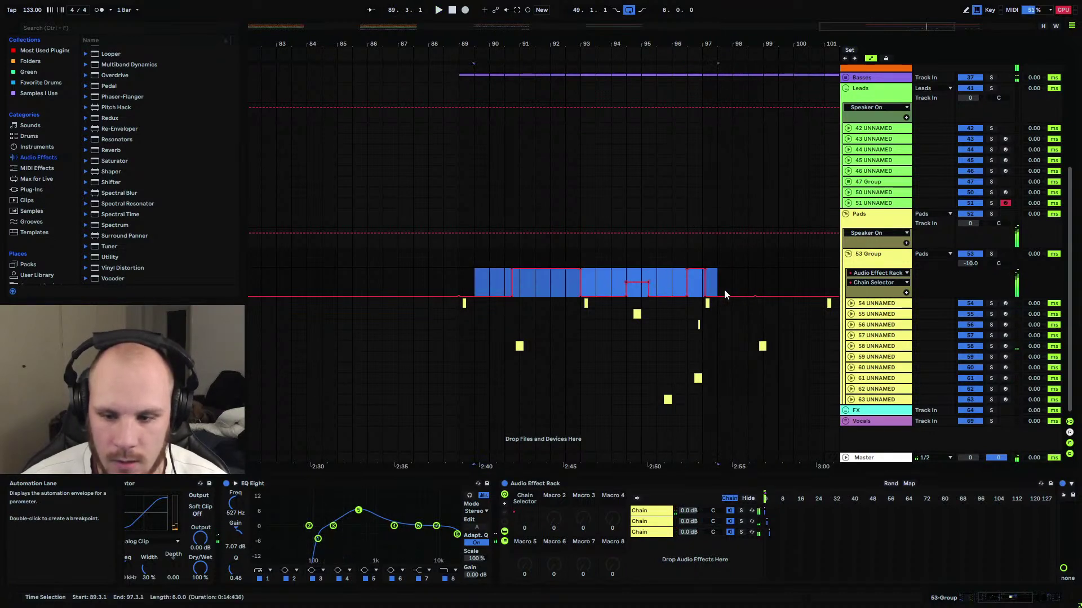
{"action": "key", "text": "ctrl+d"}
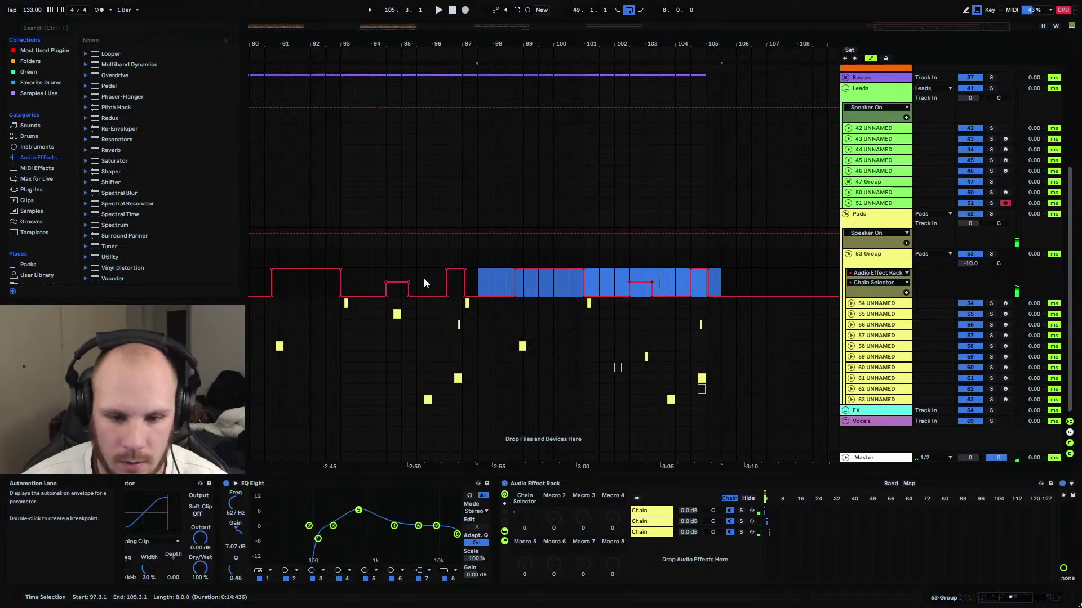
{"action": "key", "text": "b"}
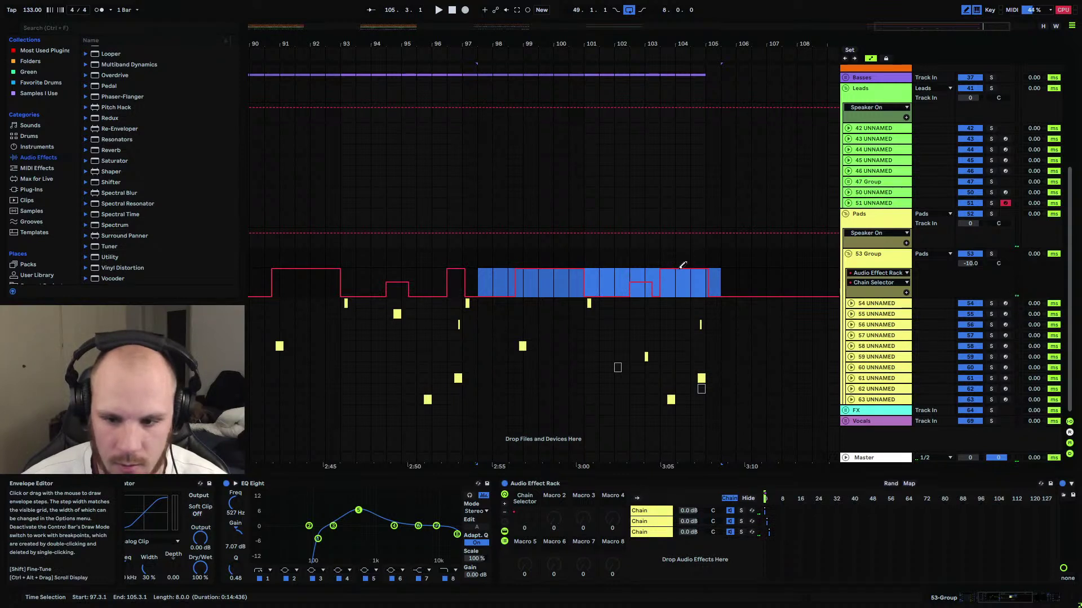
{"action": "left_click", "coordinate": [660, 261]}
{"action": "key", "text": "space"}
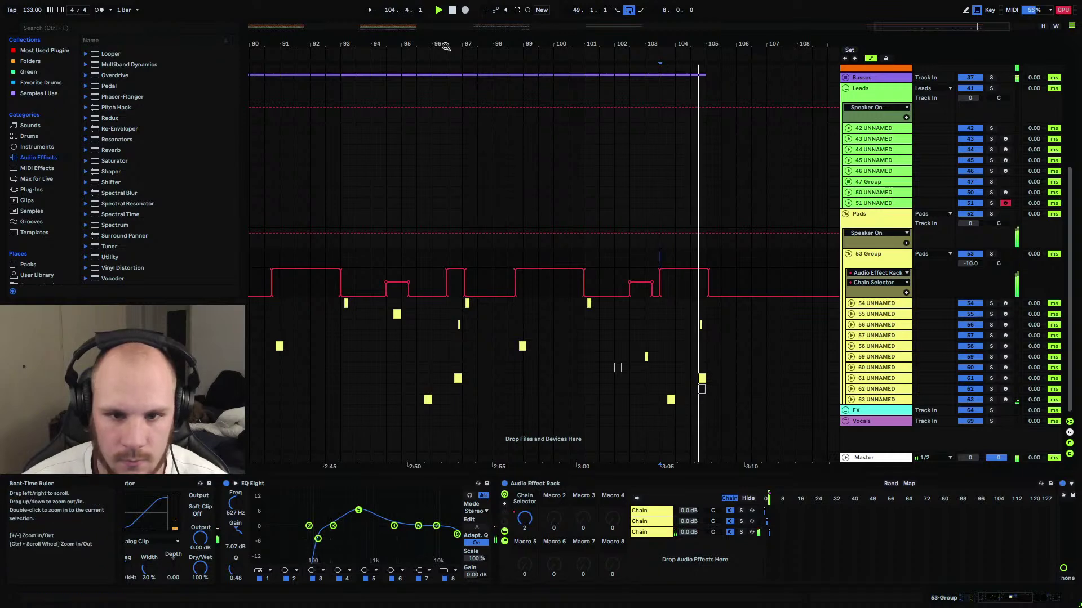
Reshape the end of the last Chain Selector block to fall from 2 to 1 by bar 104.4, while playing from bar 89.
{"action": "scroll", "coordinate": [532, 212], "scroll_direction": "down", "scroll_amount": 4}
{"action": "left_click", "coordinate": [457, 272]}
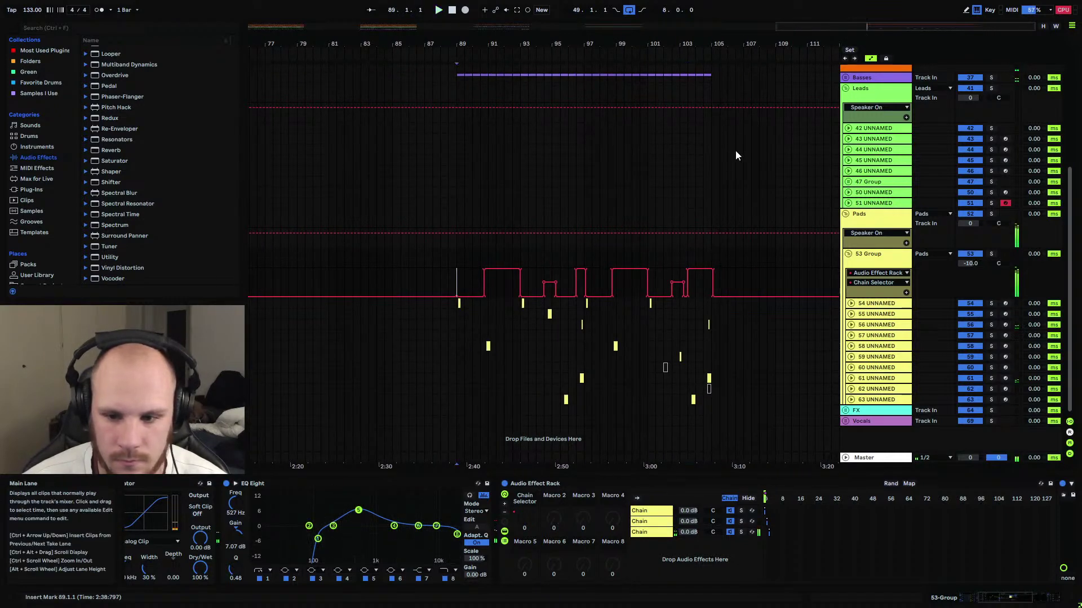
{"action": "scroll", "coordinate": [659, 169], "scroll_direction": "up", "scroll_amount": 5}
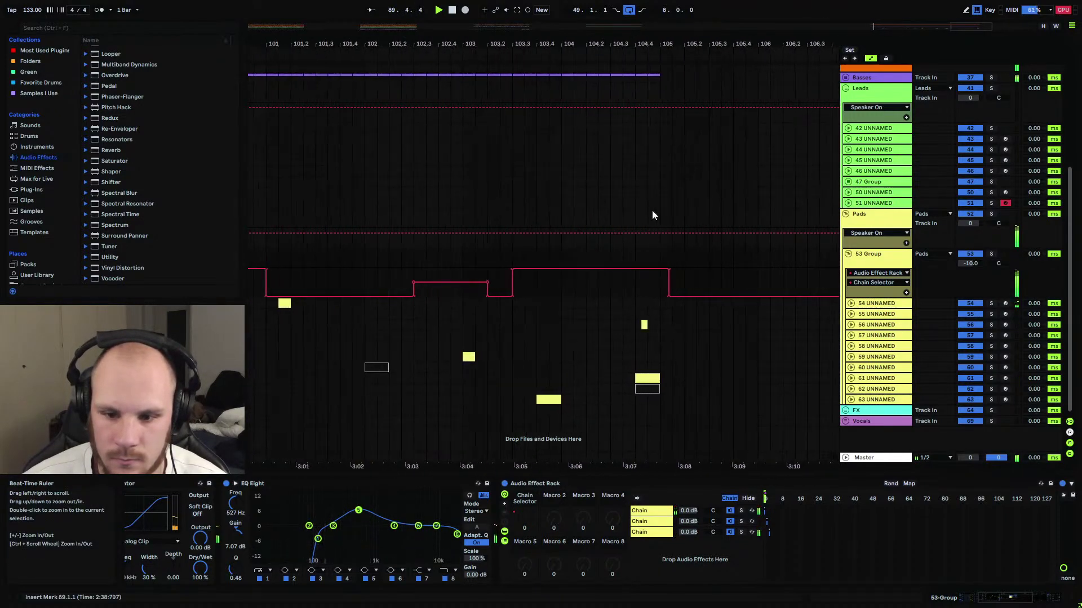
{"action": "left_click_drag", "start_coordinate": [669, 269], "coordinate": [622, 269]}
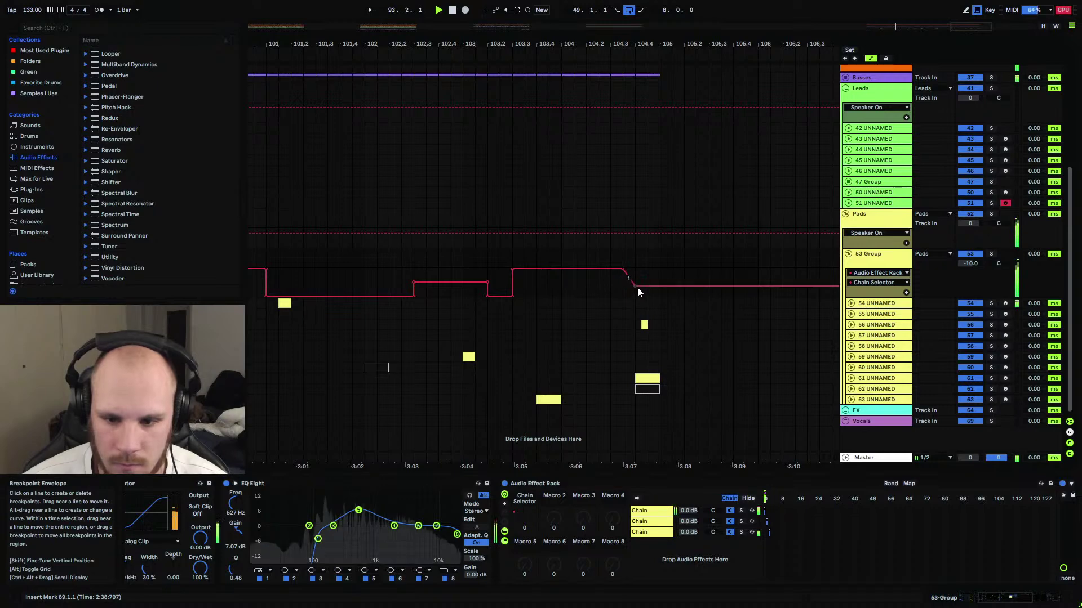
{"action": "left_click_drag", "start_coordinate": [630, 45], "coordinate": [630, 11]}
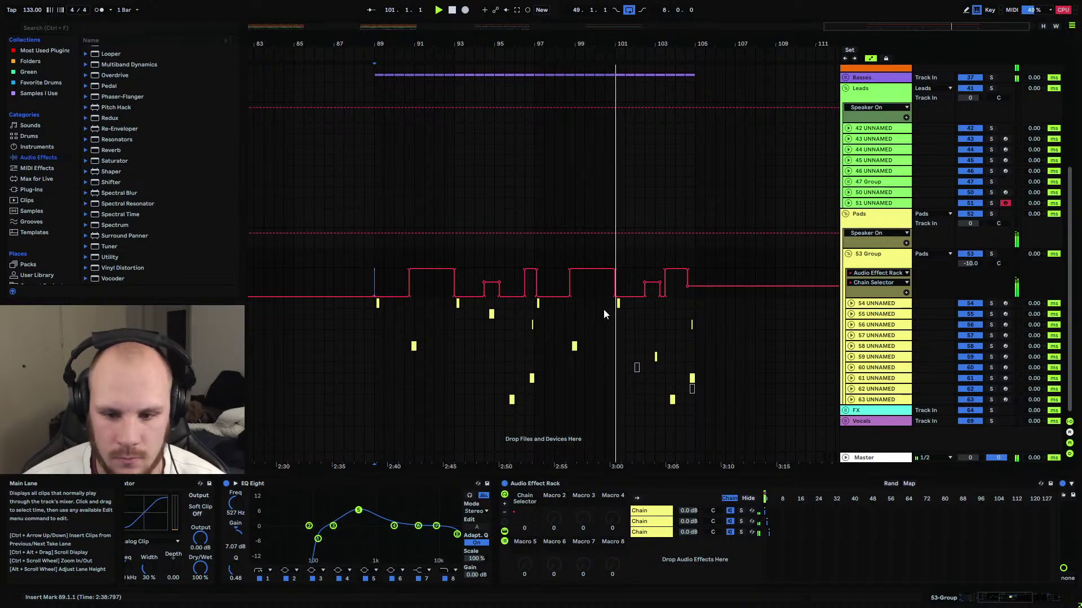
Collapse the 53 Group, delete the last bass clip from bar 104.4 to 105, and play the ending from bar 104.
{"action": "left_click", "coordinate": [848, 255]}
{"action": "scroll", "coordinate": [586, 256], "scroll_direction": "up", "scroll_amount": 5}
{"action": "scroll", "coordinate": [586, 257], "scroll_direction": "up", "scroll_amount": 2}
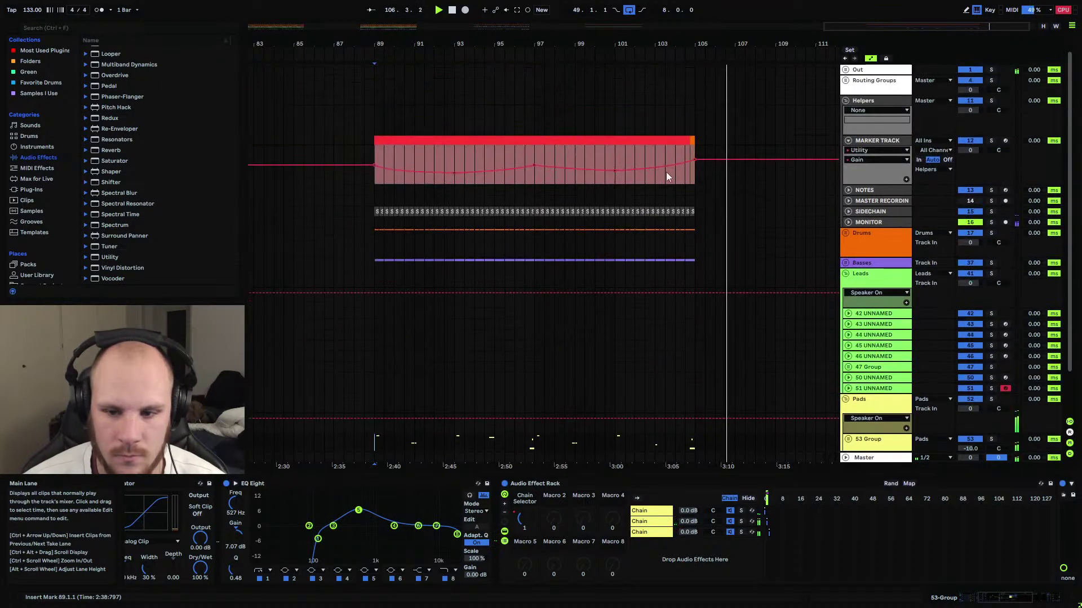
{"action": "left_click_drag", "start_coordinate": [706, 44], "coordinate": [620, 305]}
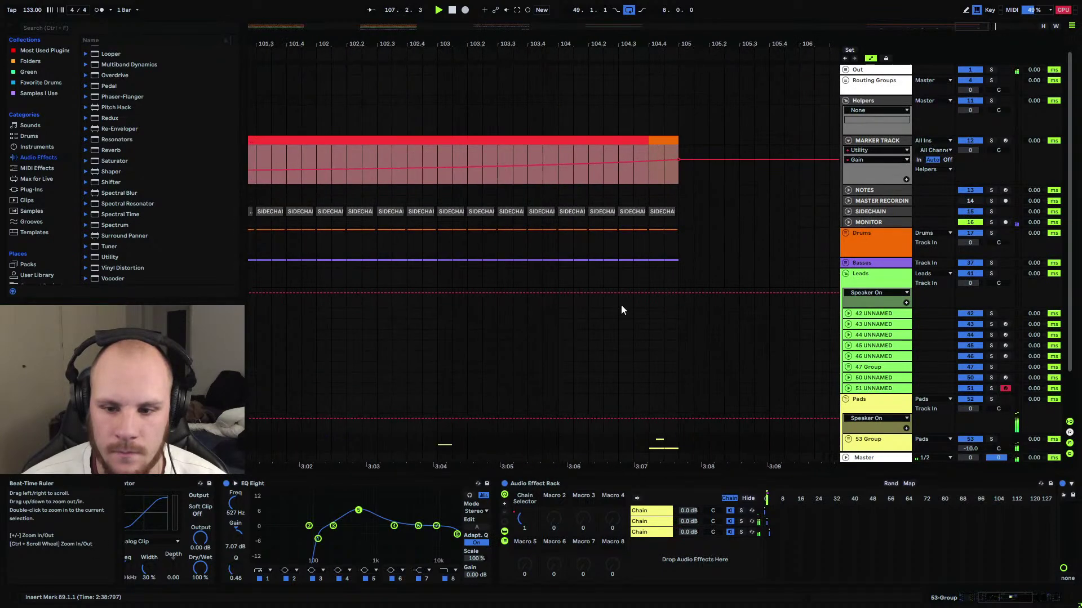
{"action": "left_click", "coordinate": [681, 264]}
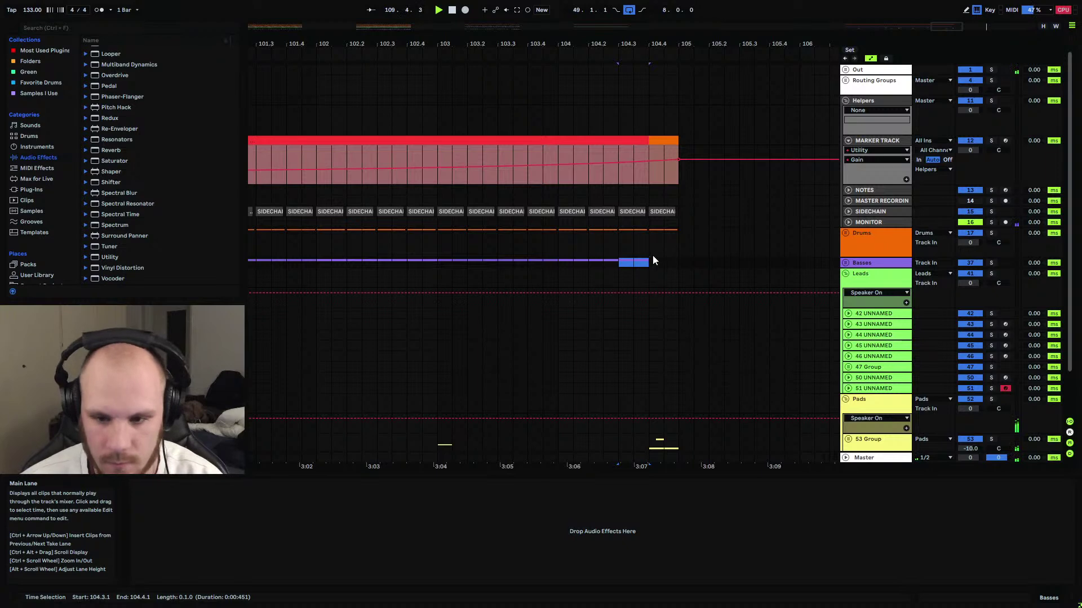
{"action": "key", "text": "space"}
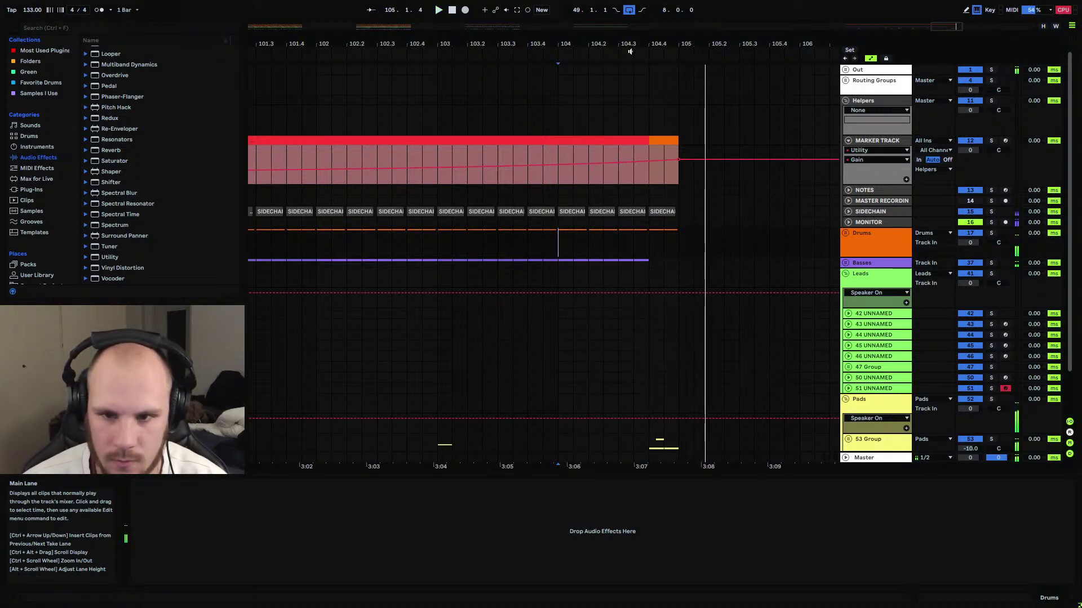
Select the final beat, bar 104.4 to 105, on the Drums group and on the Basses group to examine the section's ending.
{"action": "scroll", "coordinate": [651, 250], "scroll_direction": "down", "scroll_amount": 5}
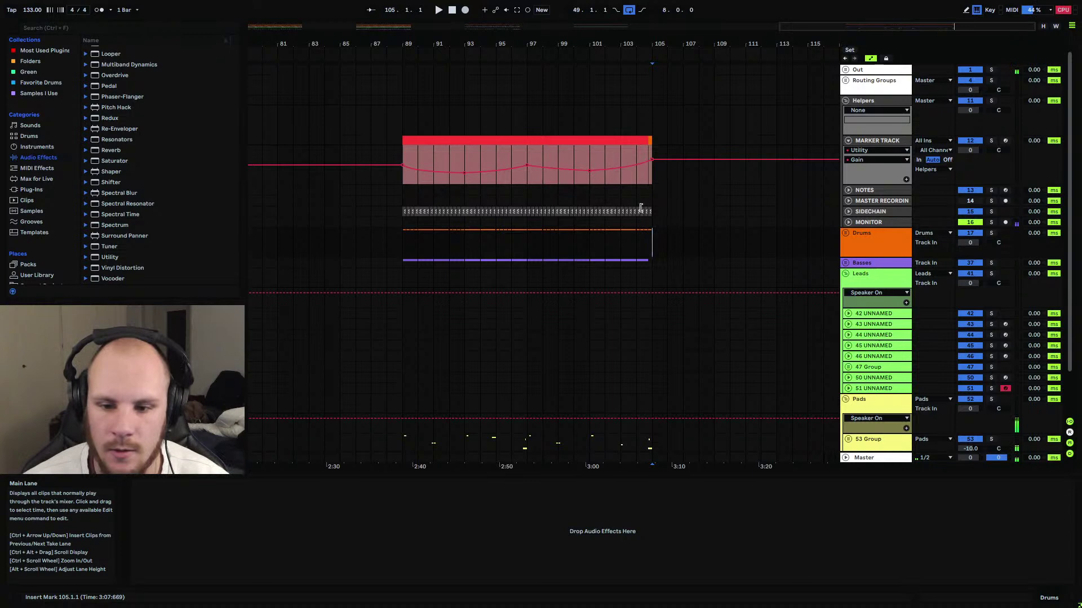
{"action": "scroll", "coordinate": [625, 248], "scroll_direction": "up", "scroll_amount": 3}
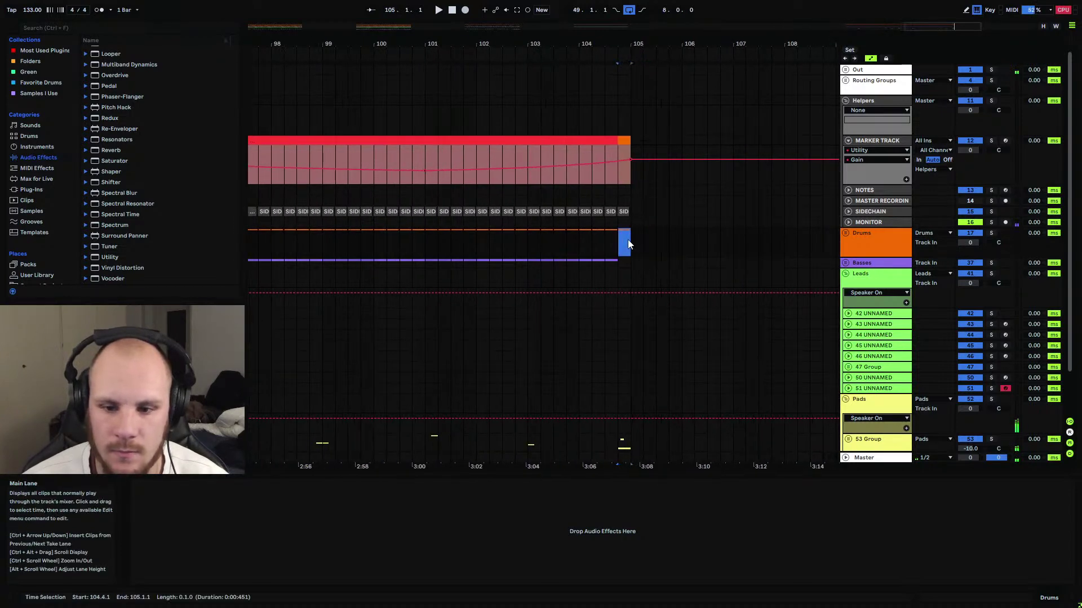
{"action": "left_click", "coordinate": [621, 240]}
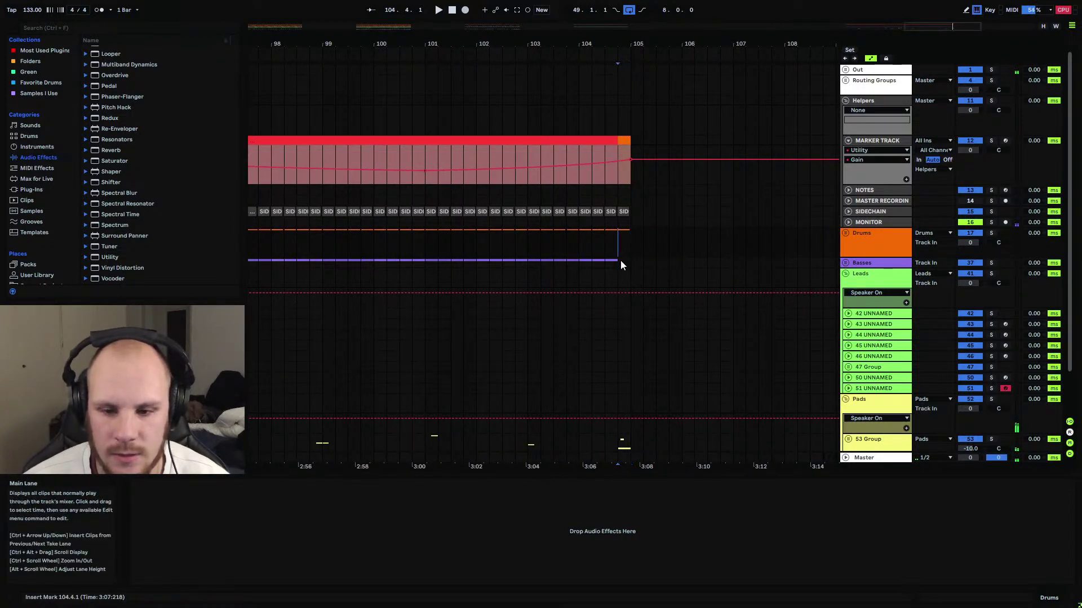
{"action": "left_click", "coordinate": [627, 262]}
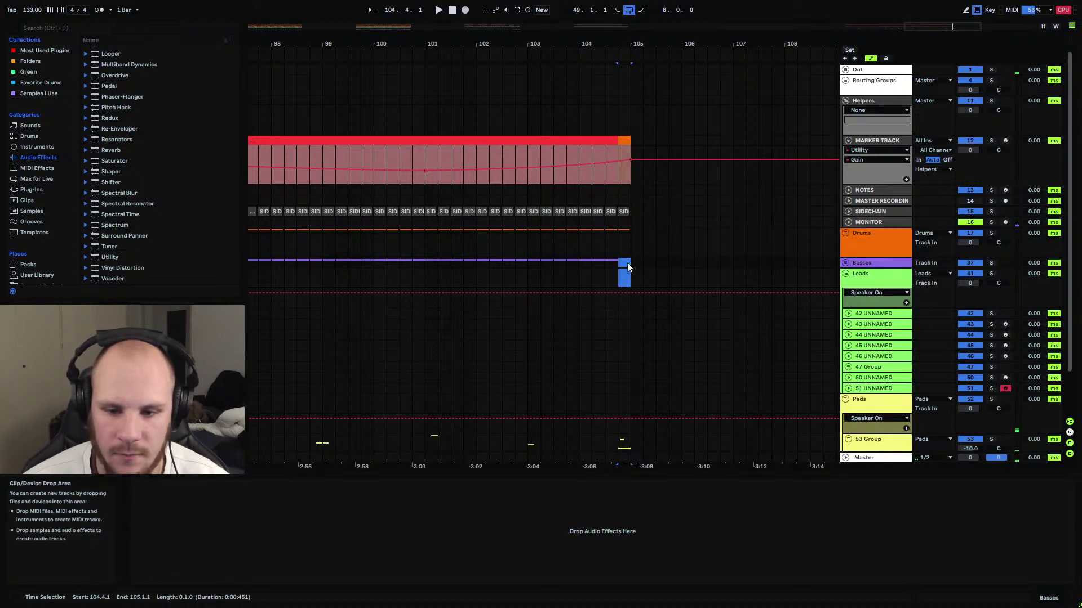
{"action": "scroll", "coordinate": [405, 252], "scroll_direction": "down", "scroll_amount": 3}
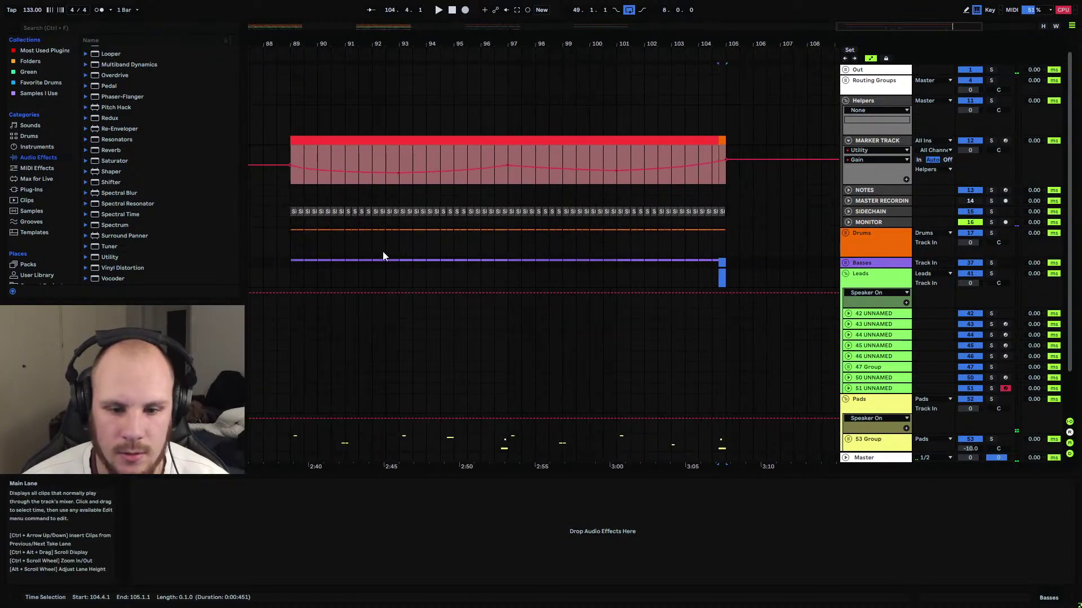
Solo the Basses group and play it from bar 89.
{"action": "key", "text": "s"}
{"action": "key", "text": "space"}
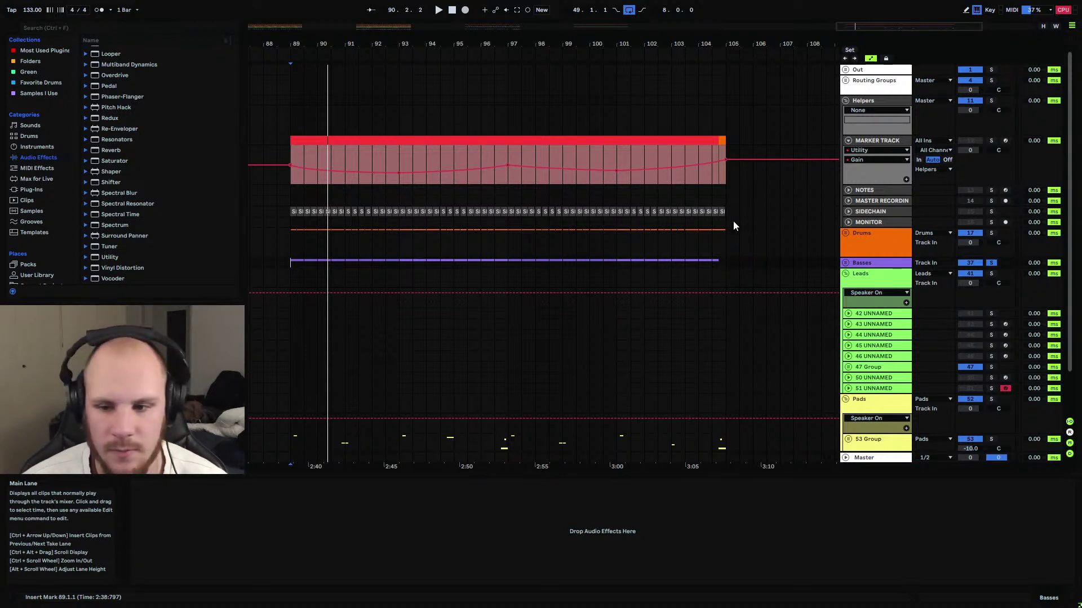
{"action": "left_click", "coordinate": [792, 241]}
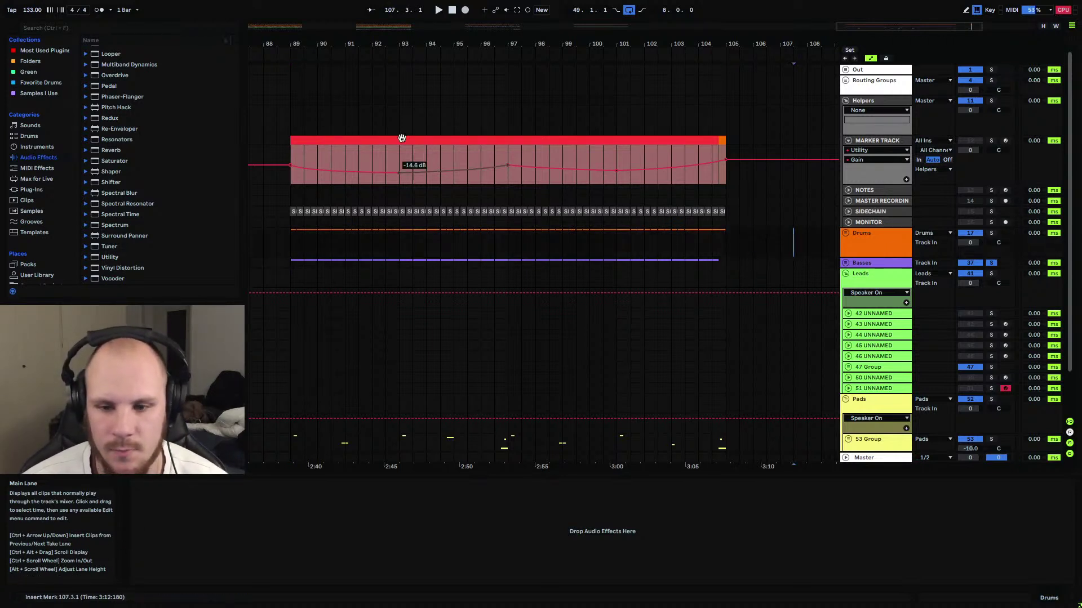
{"action": "left_click_drag", "start_coordinate": [462, 44], "coordinate": [461, 20]}
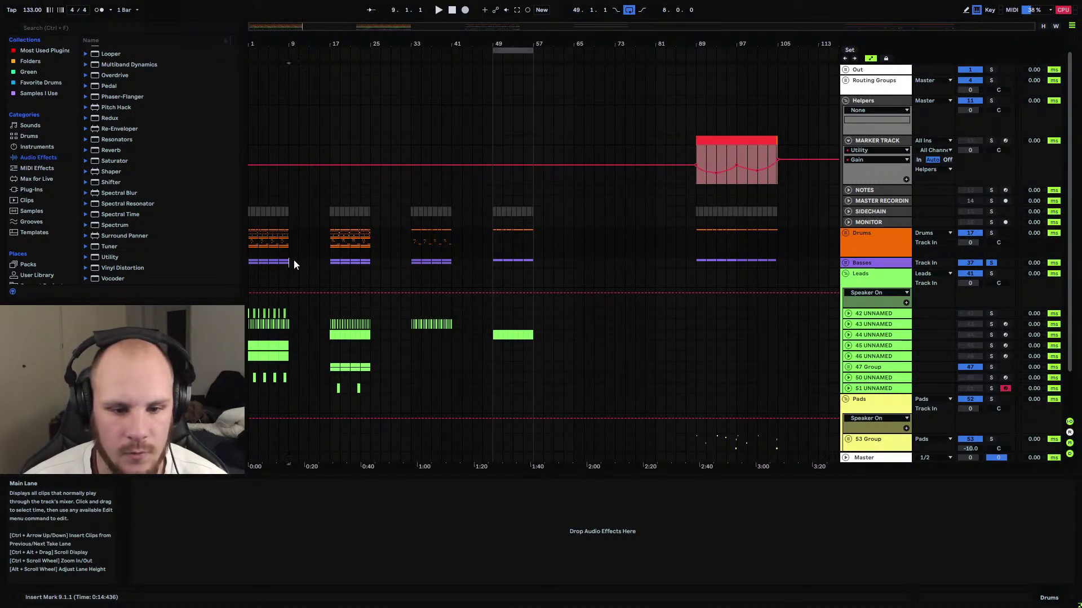
Copy bars 1 to 9 of the SIDECHAIN, Drums and Basses tracks and paste them at bar 105.
{"action": "left_click_drag", "start_coordinate": [293, 259], "coordinate": [224, 209]}
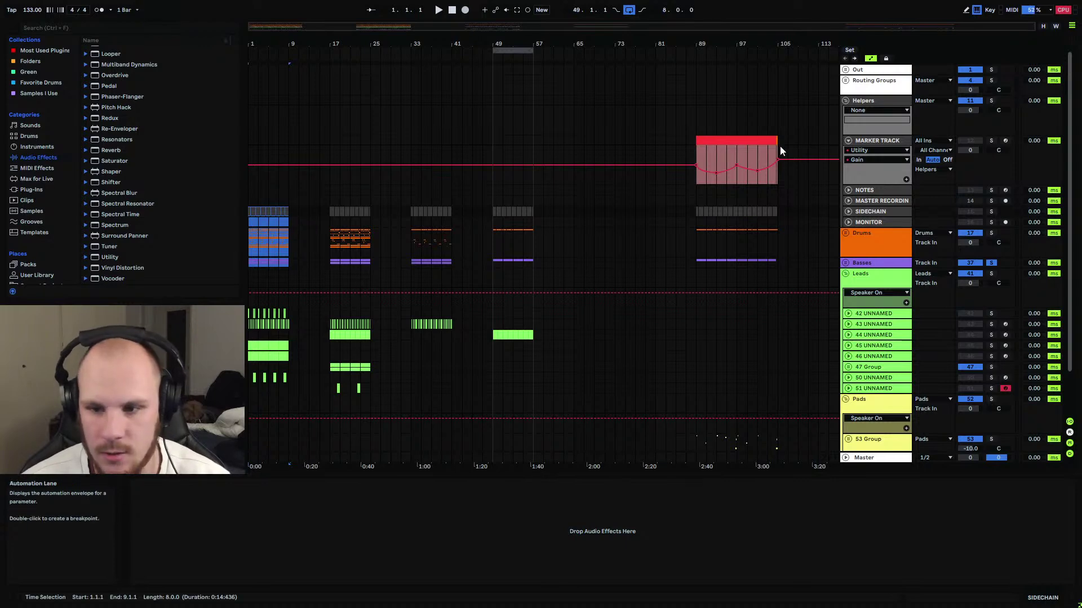
{"action": "left_click", "coordinate": [779, 211]}
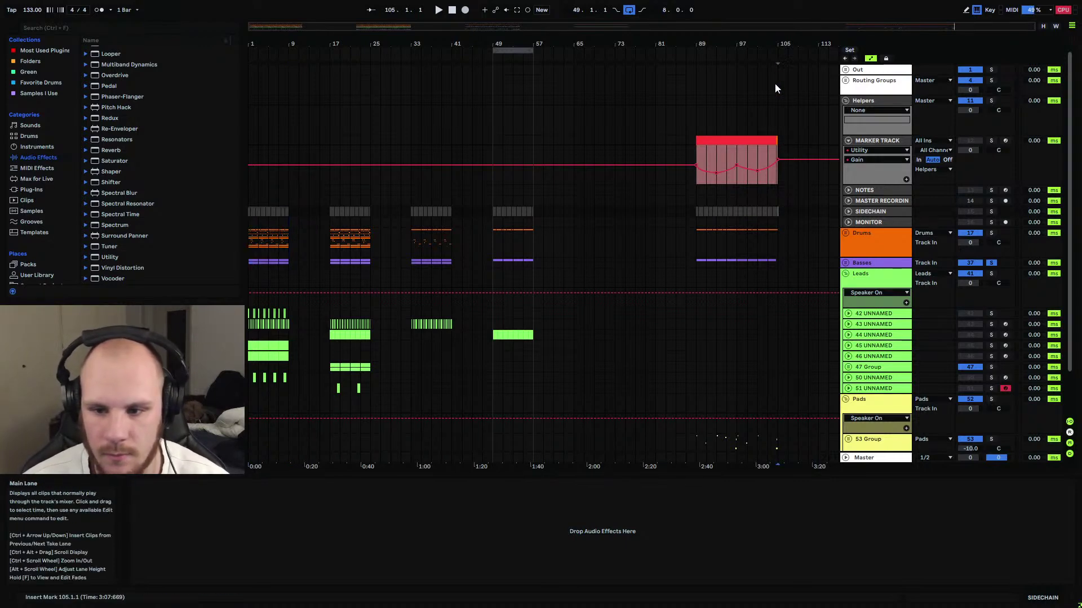
{"action": "key", "text": "ctrl+v"}
{"action": "left_click_drag", "start_coordinate": [787, 65], "coordinate": [468, 241]}
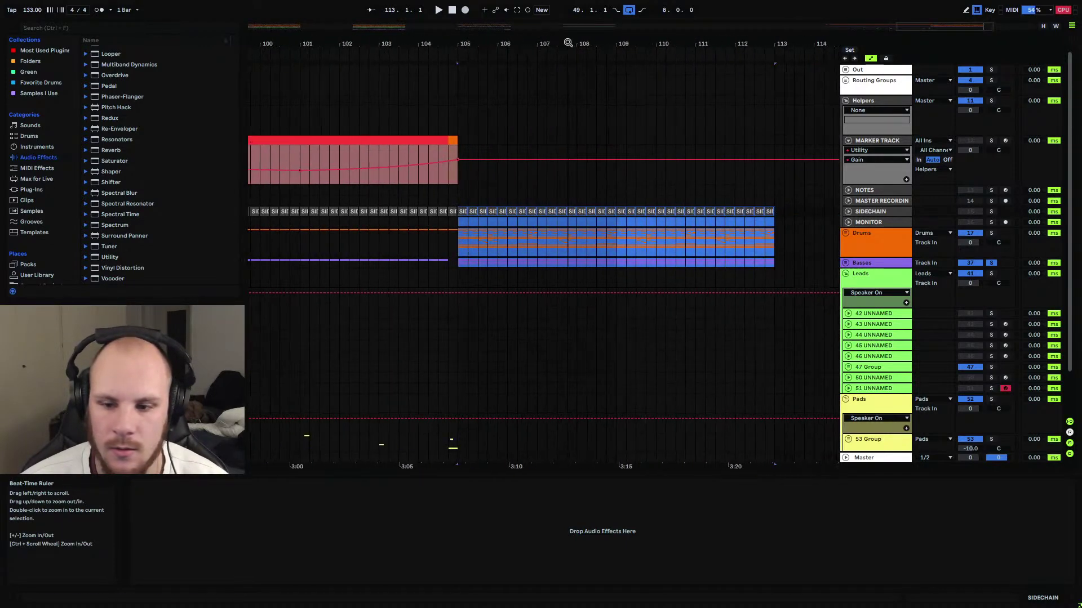
Play the soloed basses from bar 105 and from bar 101 to compare the two sections.
{"action": "left_click", "coordinate": [467, 246]}
{"action": "key", "text": "space"}
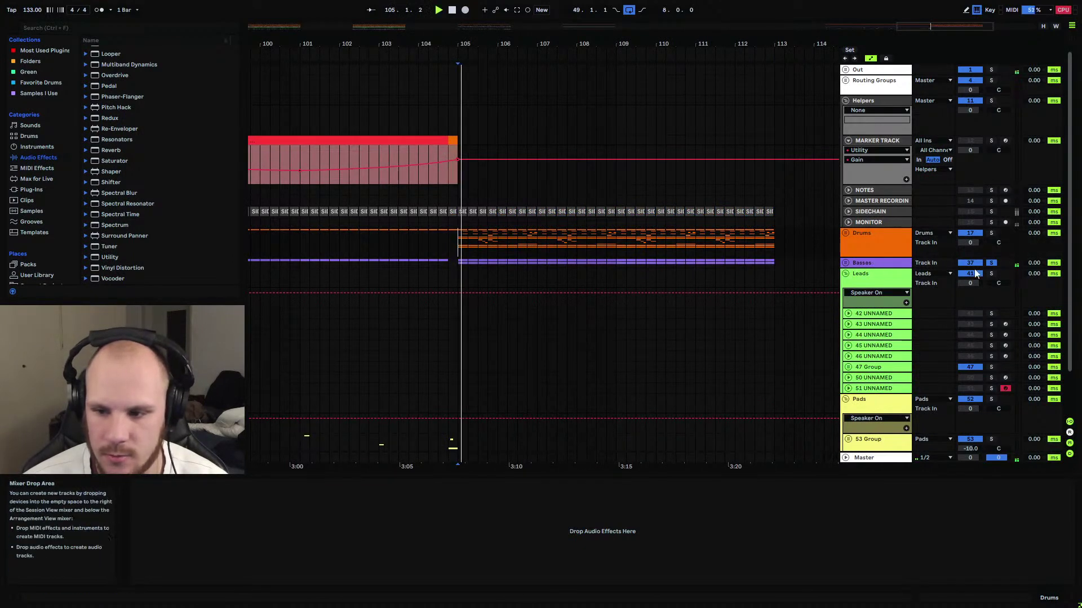
{"action": "left_click", "coordinate": [302, 261]}
{"action": "key", "text": "space"}
{"action": "key", "text": "space"}
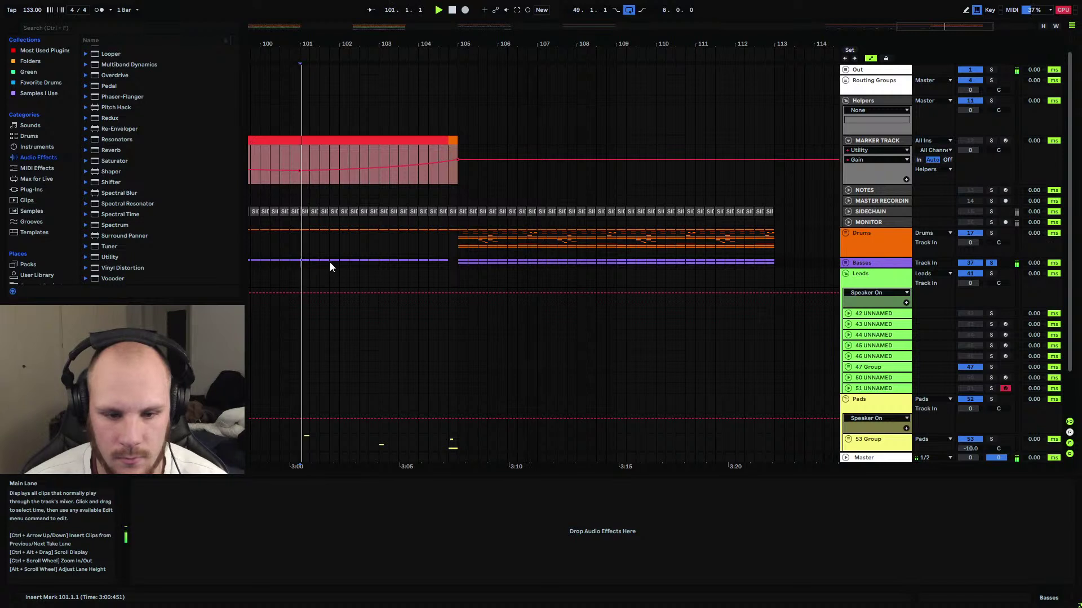
{"action": "left_click", "coordinate": [461, 263]}
Solo bass track 40 inside the 38 Group to hear it alone, clear the solos, and play everything from bar 105.
{"action": "left_click", "coordinate": [845, 262]}
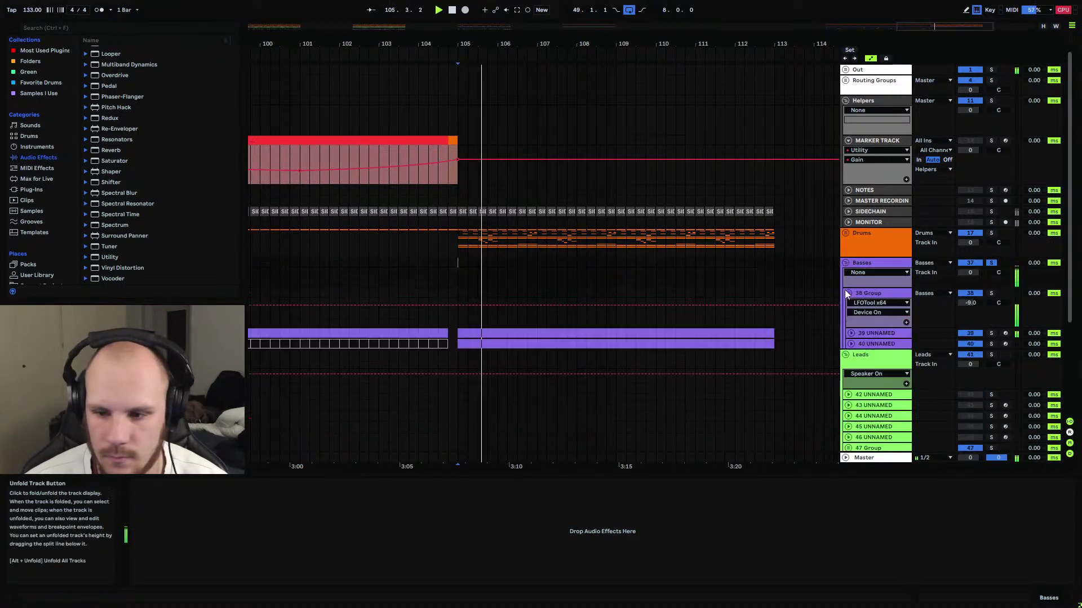
{"action": "left_click", "coordinate": [877, 344]}
{"action": "left_click", "coordinate": [991, 344]}
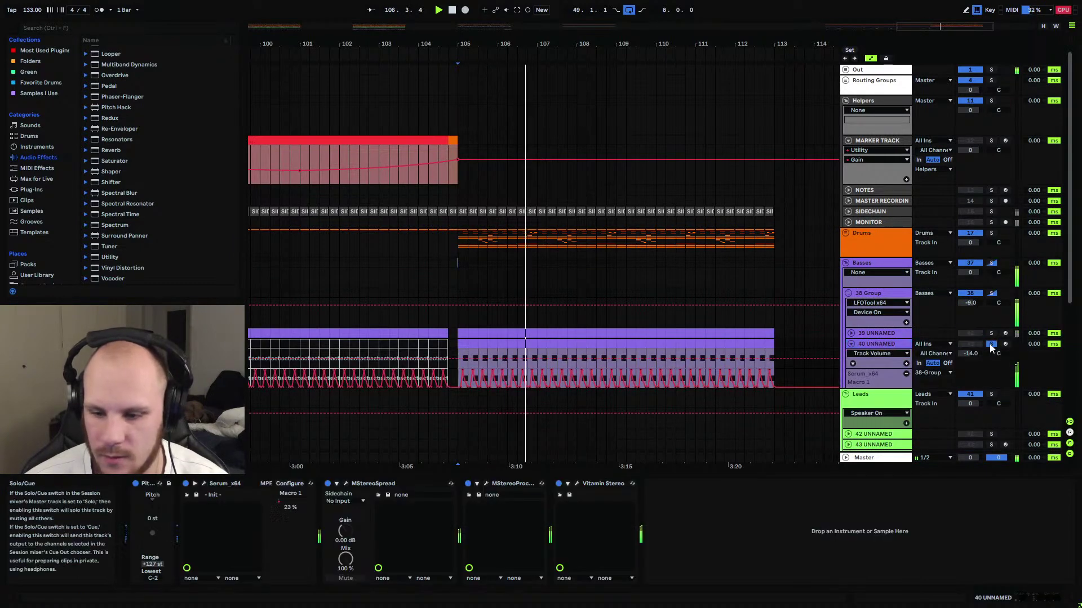
{"action": "left_click", "coordinate": [851, 344]}
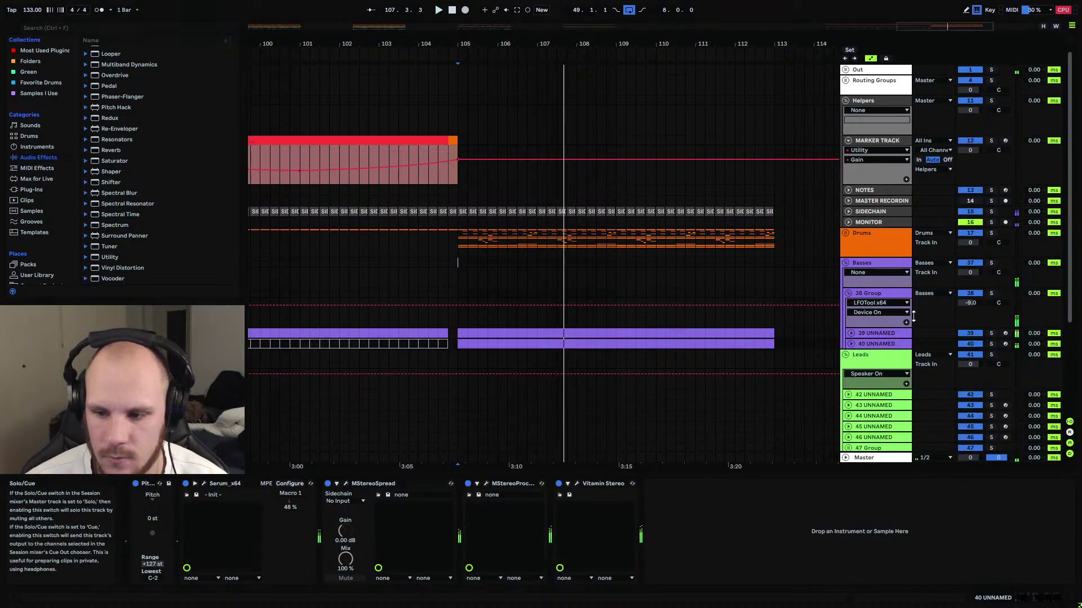
{"action": "left_click", "coordinate": [848, 293]}
{"action": "left_click", "coordinate": [458, 248]}
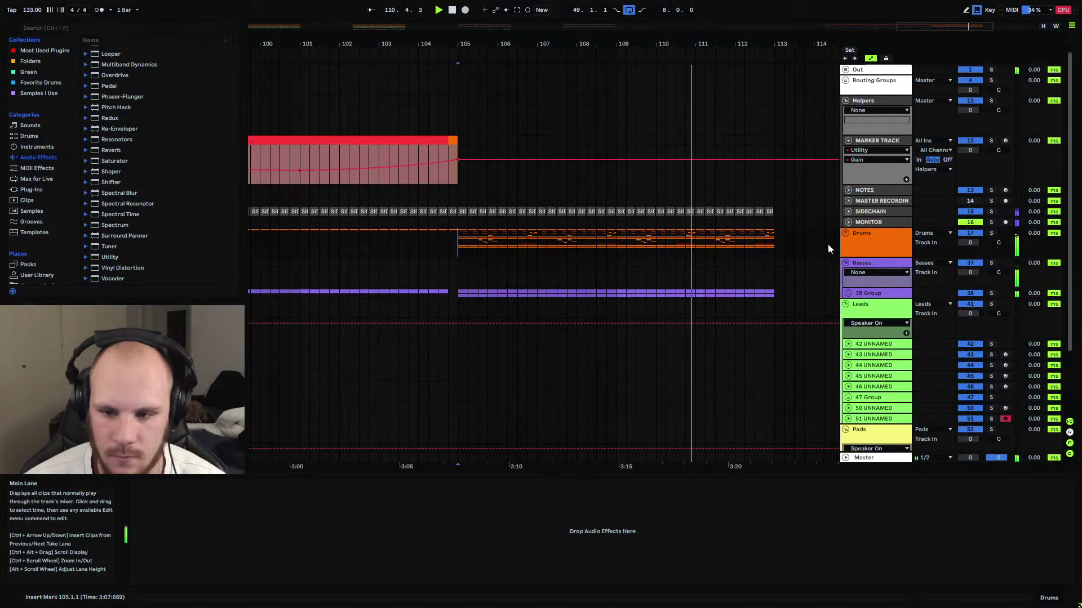
Expand the Drums group and delete the 33 Group's clips from bar 105 to 113.
{"action": "left_click", "coordinate": [845, 233]}
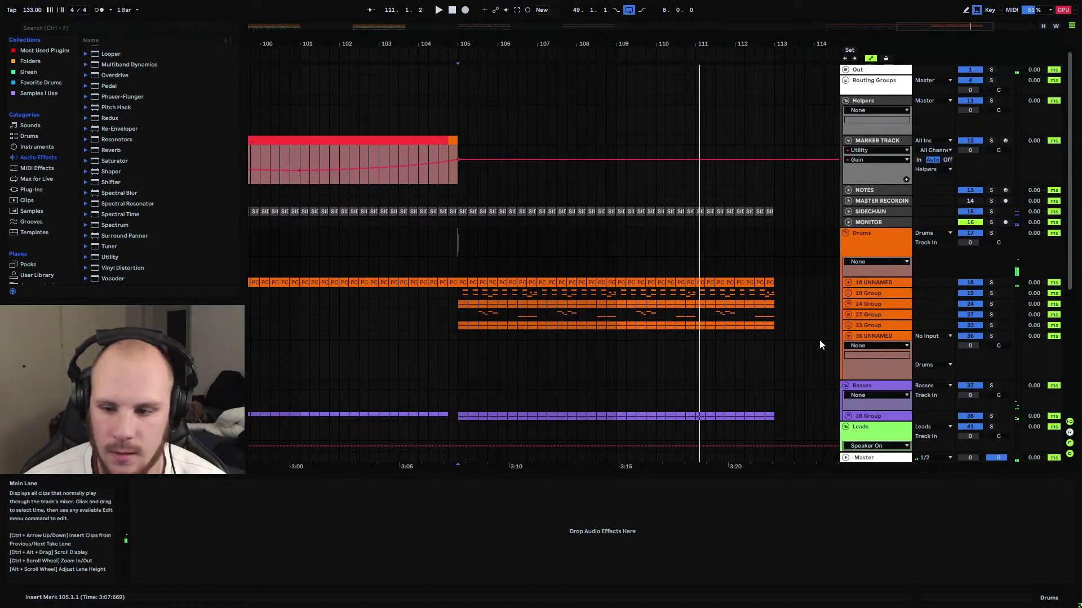
{"action": "left_click_drag", "start_coordinate": [457, 325], "coordinate": [765, 329]}
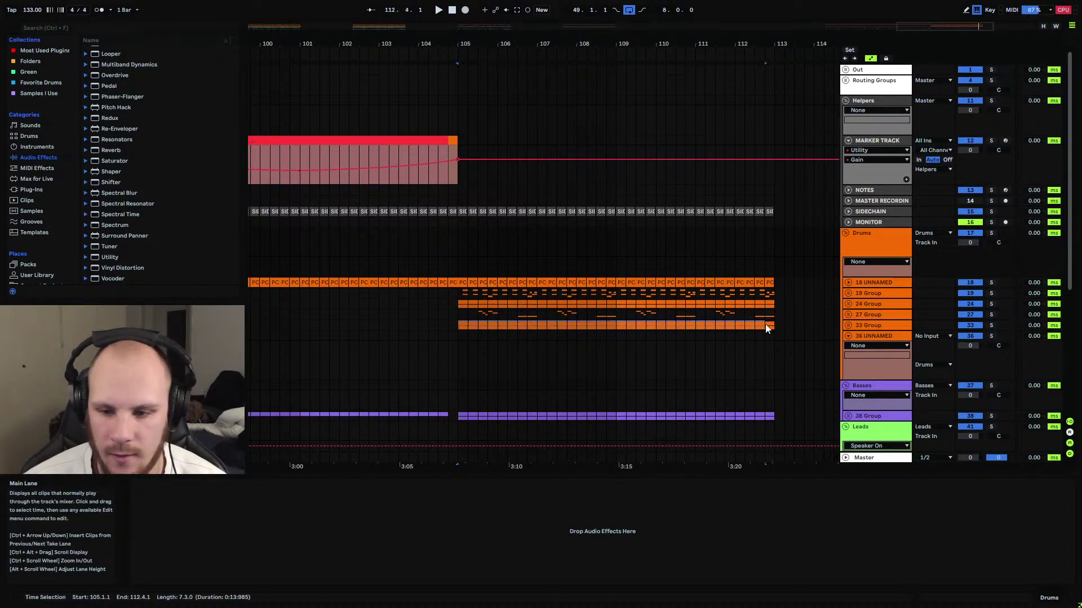
Deactivate the Pre_Shifted_Clap clips on track 26 from bar 105 to 113 and play from bar 105.
{"action": "left_click", "coordinate": [848, 303]}
{"action": "left_click", "coordinate": [474, 355]}
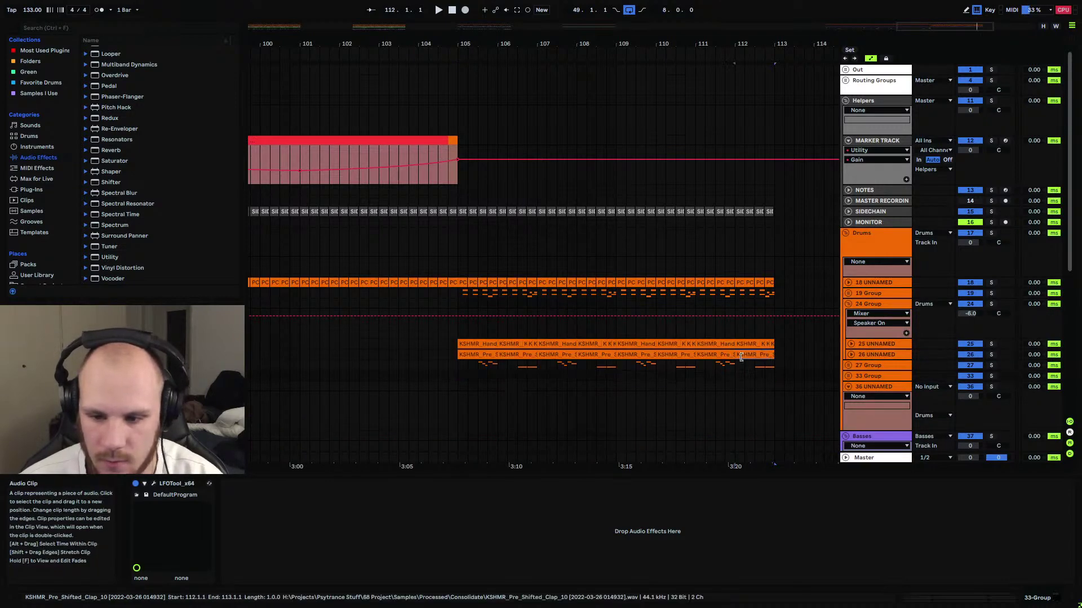
{"action": "key", "text": "0"}
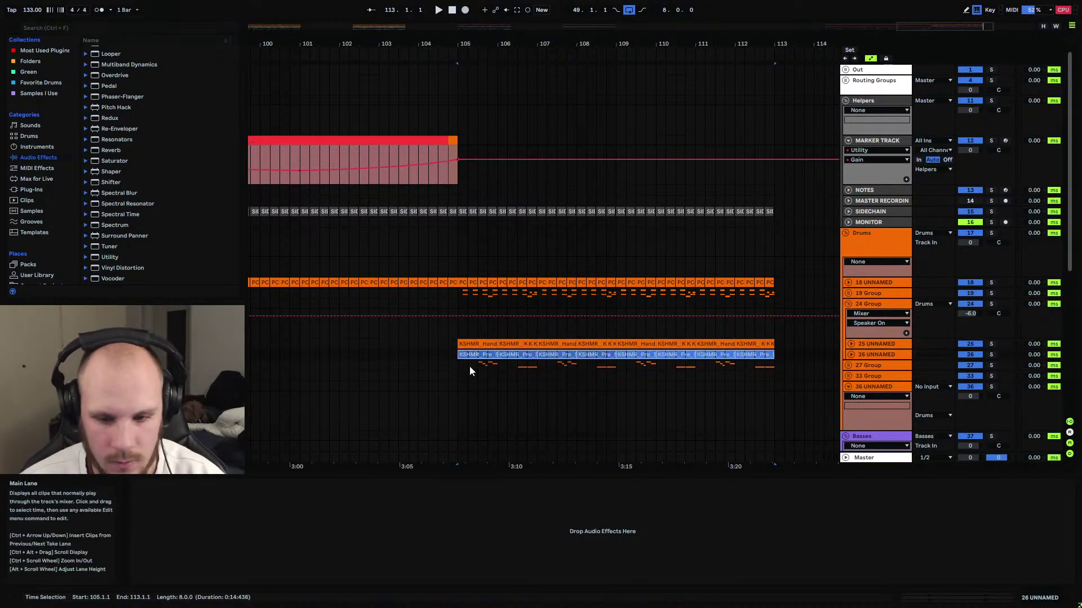
{"action": "left_click", "coordinate": [460, 362]}
{"action": "key", "text": "space"}
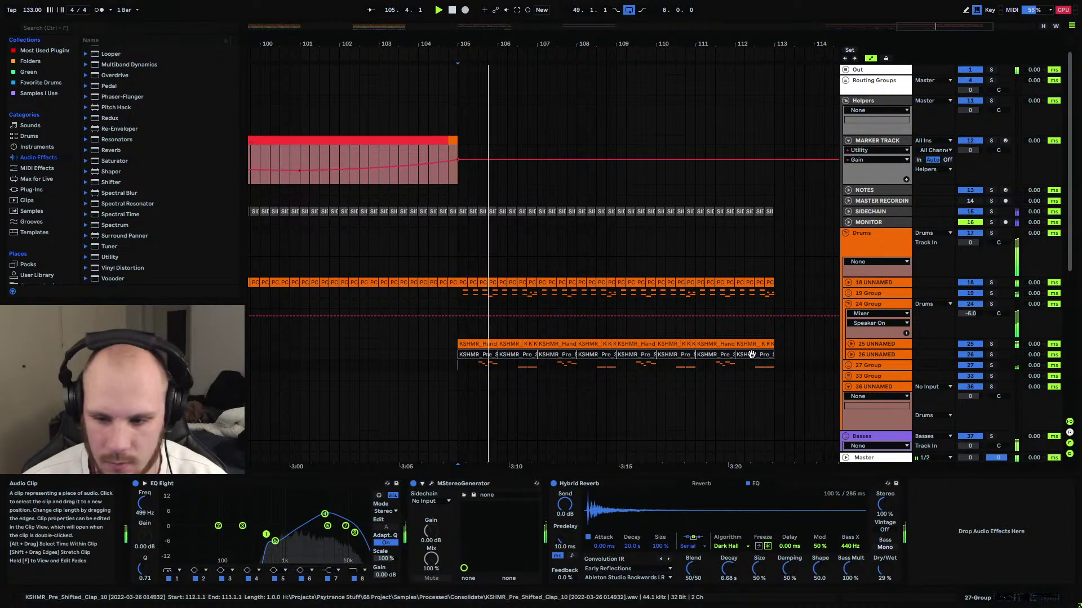
Delete all clips inside the 27 Group from bar 105 to 113, and collapse the group.
{"action": "left_click", "coordinate": [848, 365]}
{"action": "left_click_drag", "start_coordinate": [458, 401], "coordinate": [776, 418]}
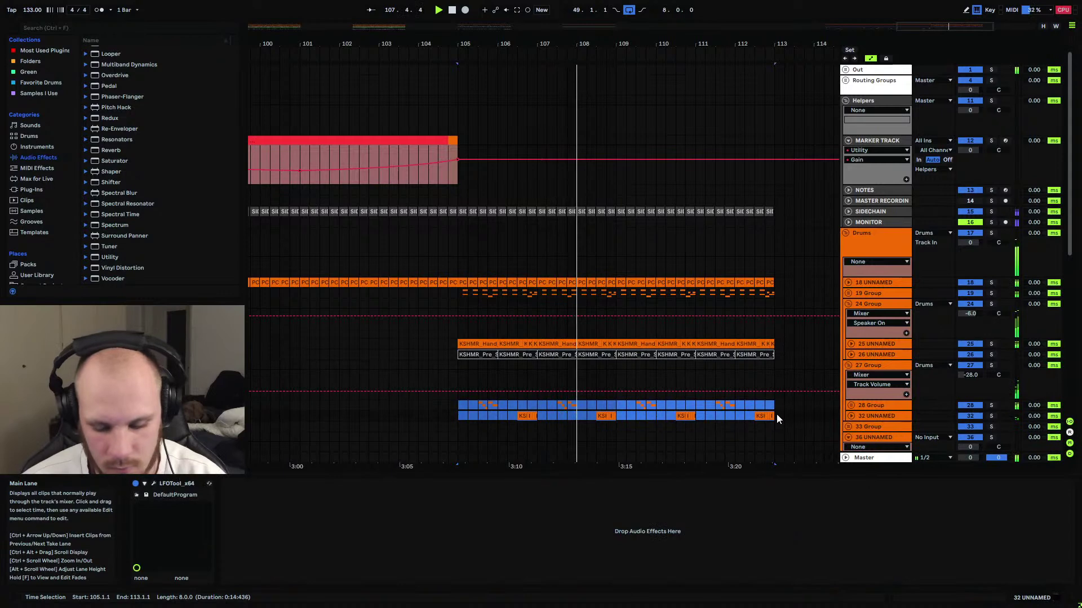
{"action": "key", "text": "Delete"}
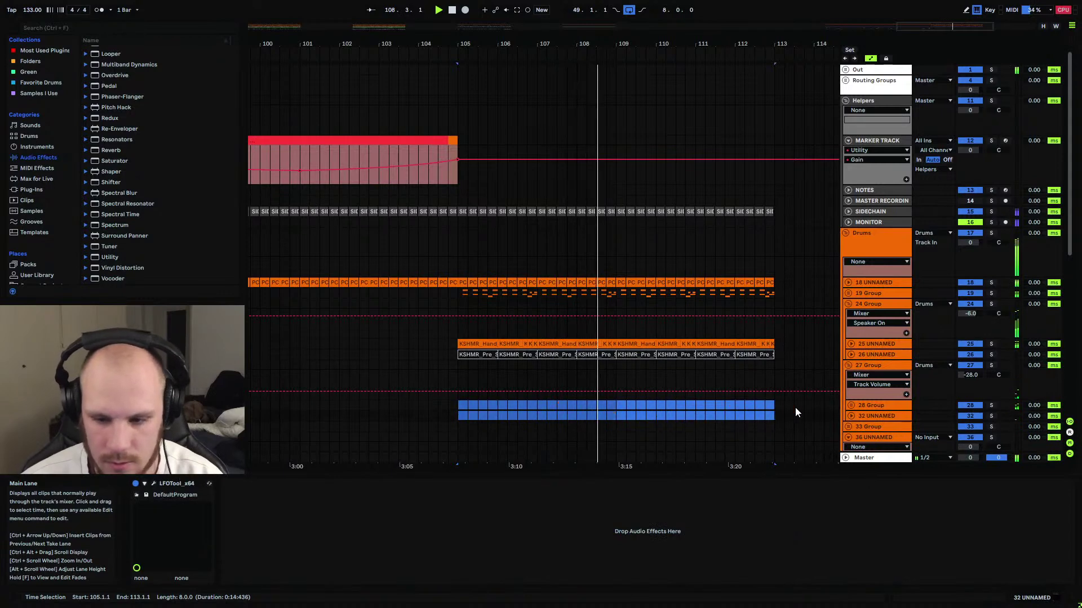
{"action": "left_click", "coordinate": [848, 364]}
Reactivate the Pre_Shifted_Clap clips on track 26 from bar 105 to 113.
{"action": "left_click", "coordinate": [850, 304]}
{"action": "left_click", "coordinate": [849, 304]}
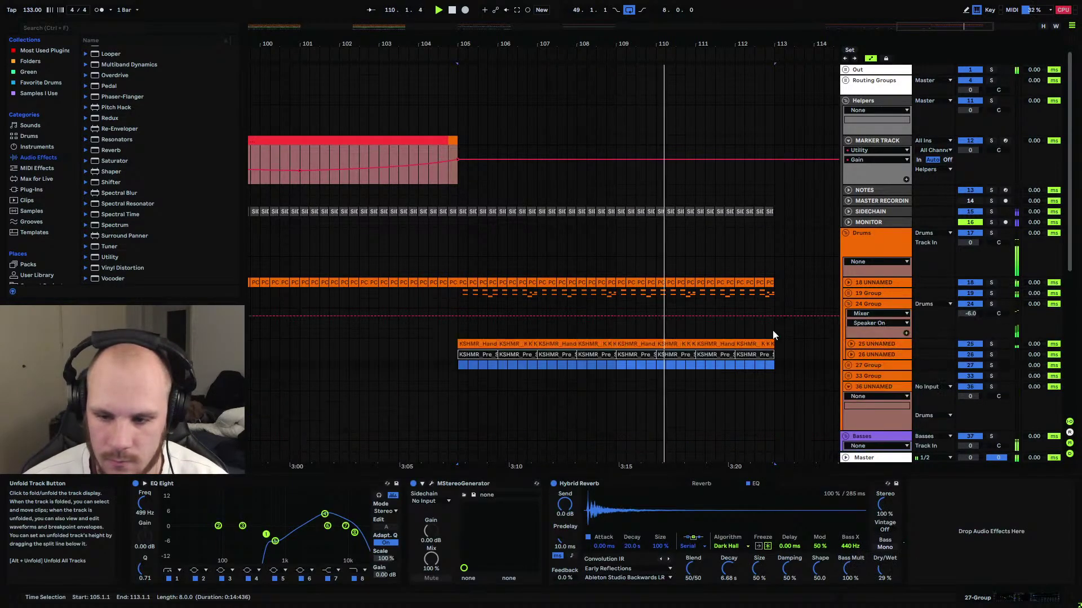
{"action": "left_click", "coordinate": [459, 355]}
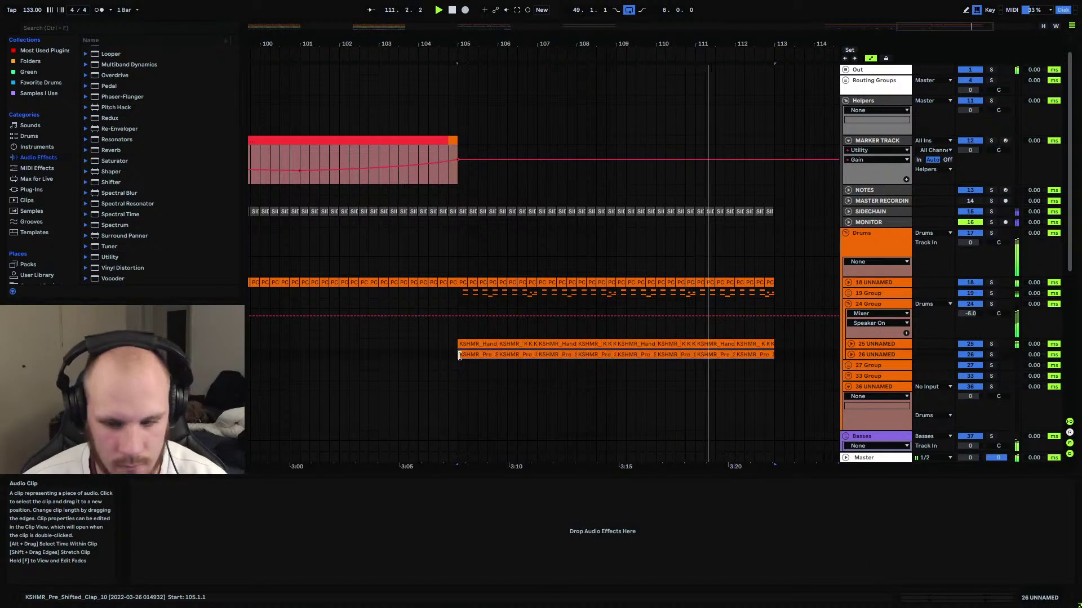
{"action": "key", "text": "0"}
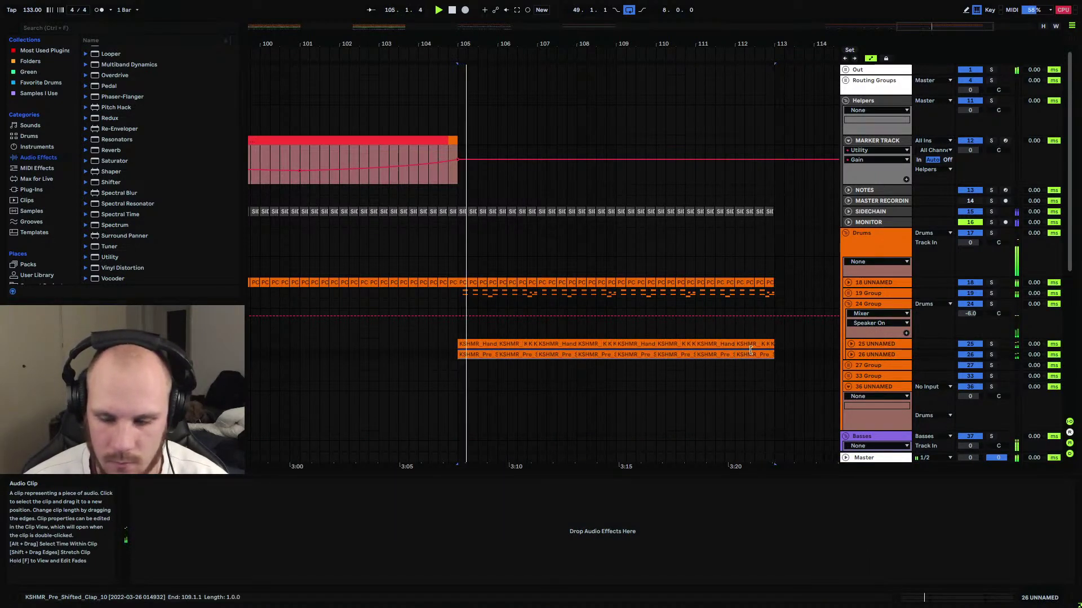
Try removing the Pre_Shifted_Clap clips from track 26 between bars 105 and 113, and undo it.
{"action": "left_click", "coordinate": [849, 304]}
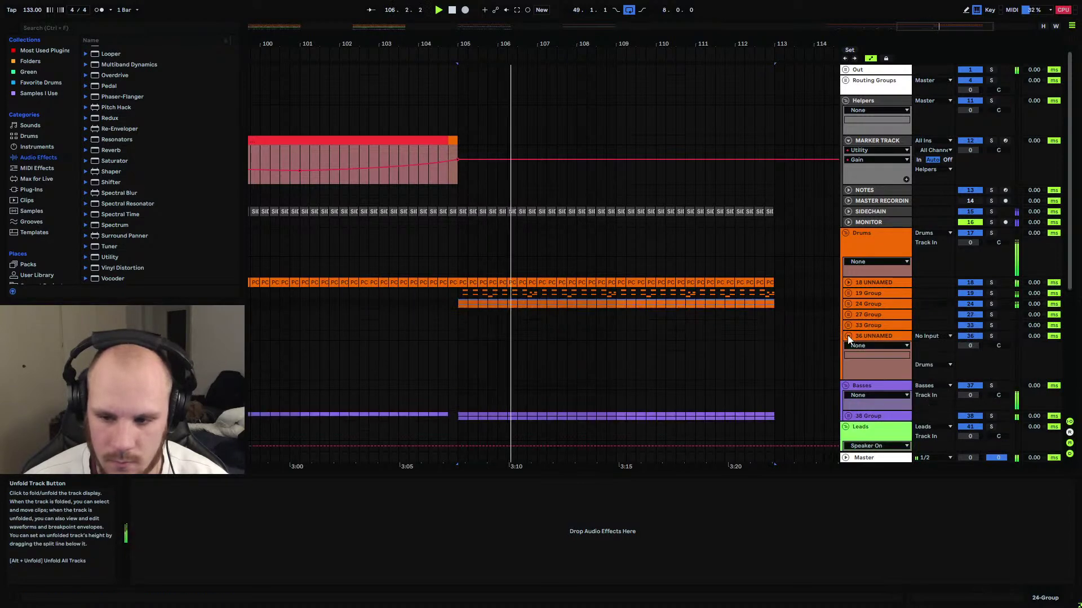
{"action": "left_click", "coordinate": [848, 305]}
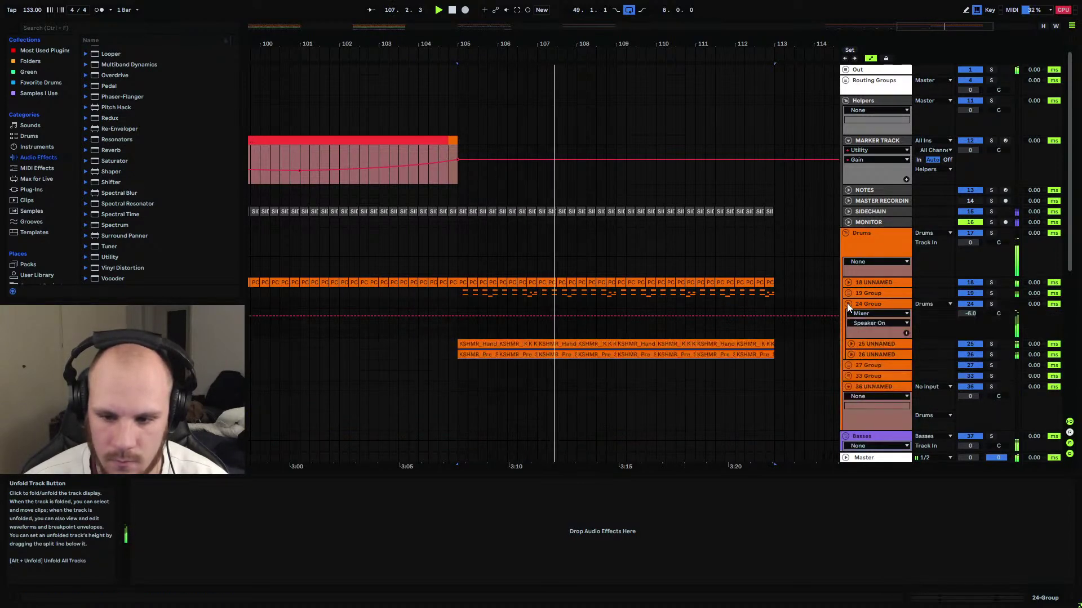
{"action": "left_click", "coordinate": [597, 354]}
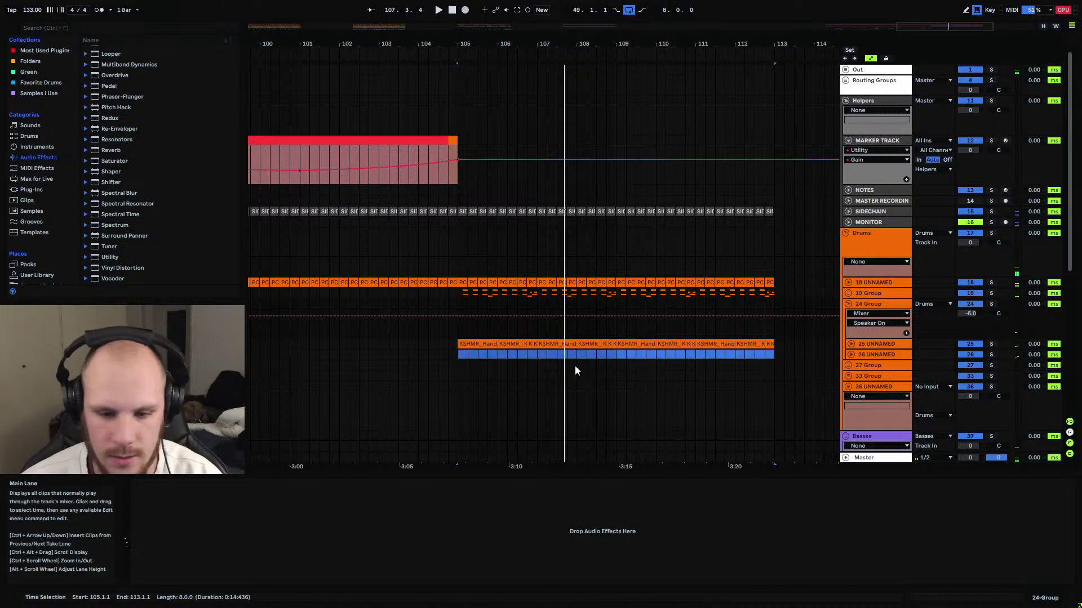
{"action": "key", "text": "ctrl+z"}
Unfold track 26 and examine the clap waveform's timing around beat 105.2.
{"action": "left_click", "coordinate": [851, 354]}
{"action": "scroll", "coordinate": [564, 349], "scroll_direction": "down", "scroll_amount": 2}
{"action": "left_click_drag", "start_coordinate": [478, 44], "coordinate": [478, 79]}
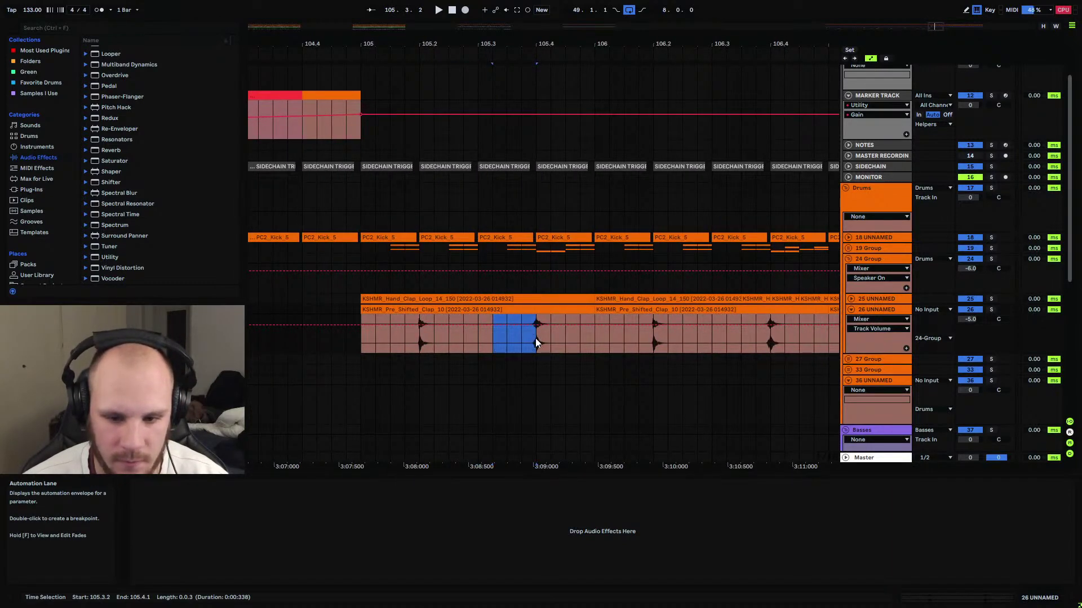
{"action": "left_click", "coordinate": [402, 343]}
{"action": "left_click_drag", "start_coordinate": [422, 37], "coordinate": [428, 46]}
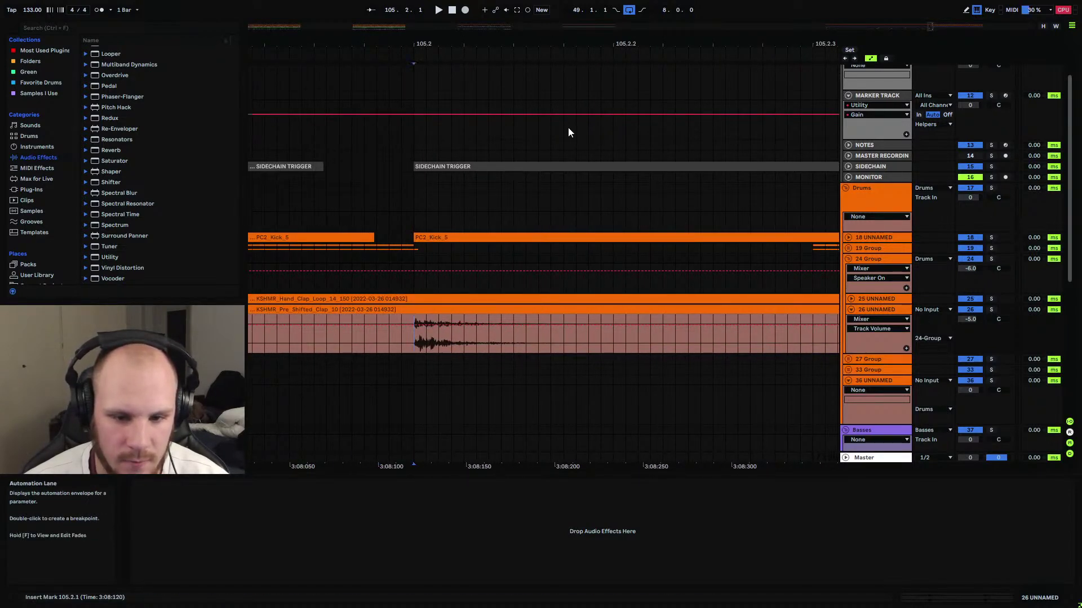
{"action": "left_click_drag", "start_coordinate": [459, 44], "coordinate": [458, 16]}
{"action": "key", "text": "minus"}
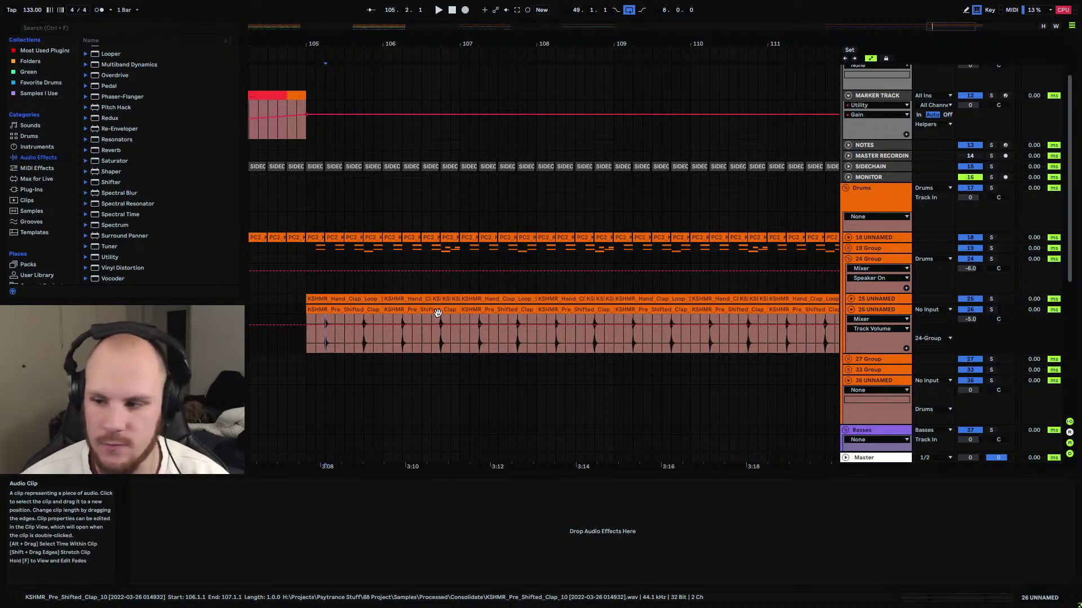
Shorten the first Pre_Shifted_Clap clip to half a bar and duplicate it along track 26 from bar 105 to 113.
{"action": "left_click", "coordinate": [319, 307]}
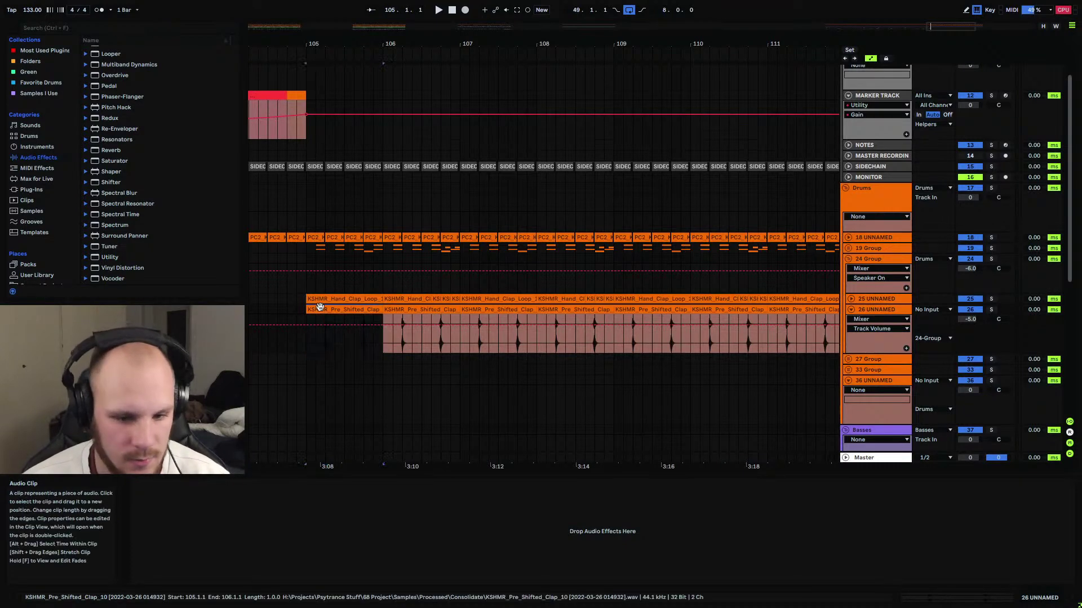
{"action": "key", "text": "ctrl+d"}
{"action": "key", "text": "ctrl+d"}
{"action": "key", "text": "ctrl+d"}
{"action": "key", "text": "ctrl+d"}
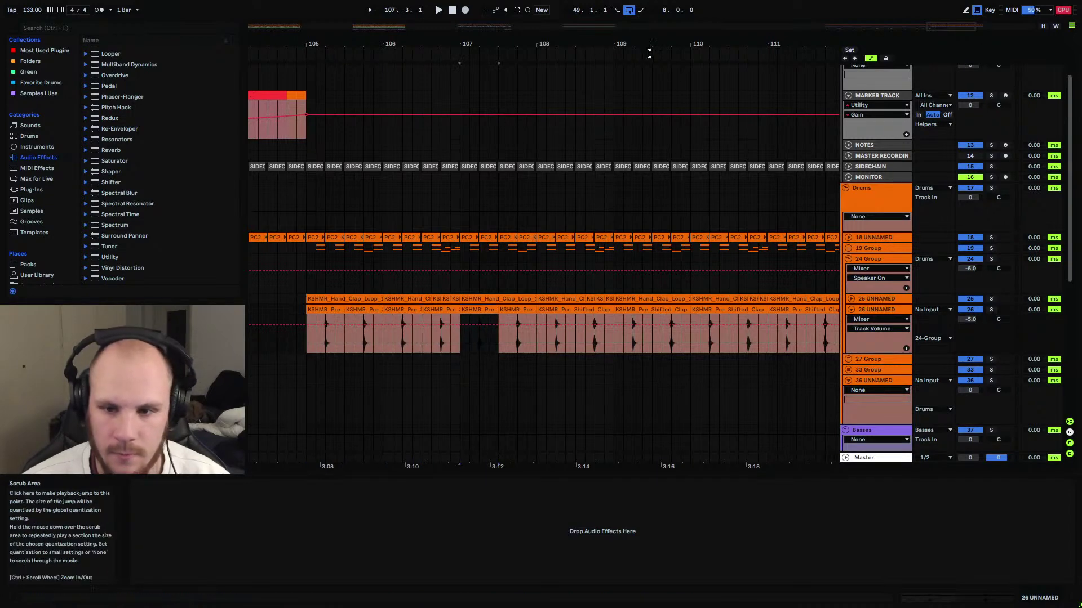
{"action": "key", "text": "ctrl+d"}
{"action": "key", "text": "ctrl+d"}
{"action": "key", "text": "ctrl+d"}
{"action": "key", "text": "ctrl+d"}
{"action": "key", "text": "ctrl+d"}
{"action": "key", "text": "ctrl+d"}
{"action": "key", "text": "ctrl+d"}
{"action": "key", "text": "ctrl+d"}
{"action": "key", "text": "ctrl+d"}
{"action": "key", "text": "ctrl+d"}
{"action": "key", "text": "ctrl+d"}
{"action": "left_click_drag", "start_coordinate": [398, 45], "coordinate": [473, 37]}
Duplicate bars 105 to 113 from the SIDECHAIN track through clap track 26, extending them to bar 121.
{"action": "left_click", "coordinate": [352, 316]}
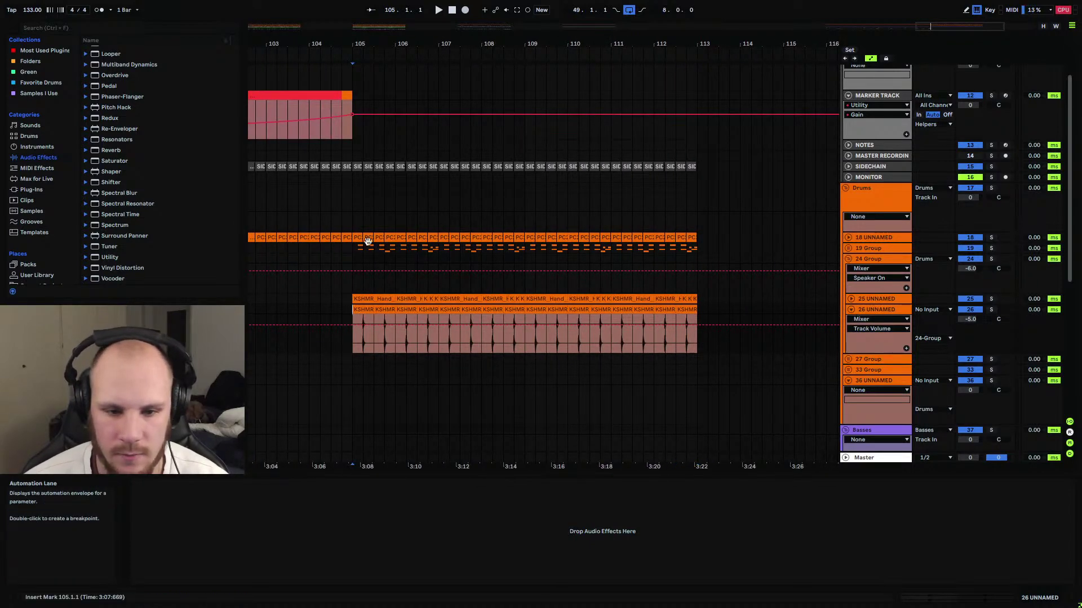
{"action": "left_click", "coordinate": [361, 166]}
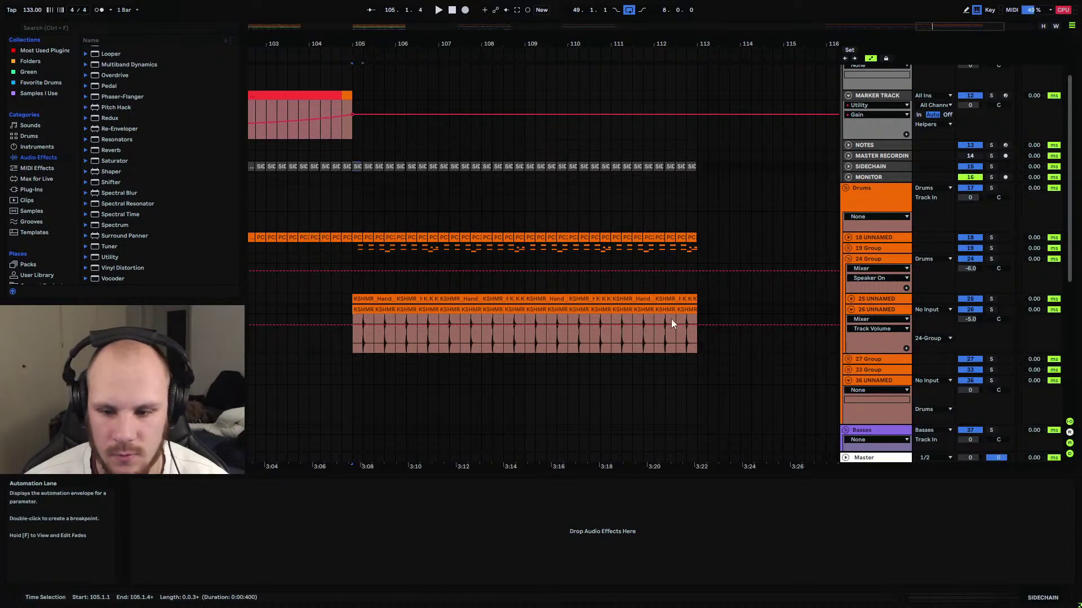
{"action": "left_click", "coordinate": [697, 311], "text": "shift"}
{"action": "key", "text": "ctrl+d"}
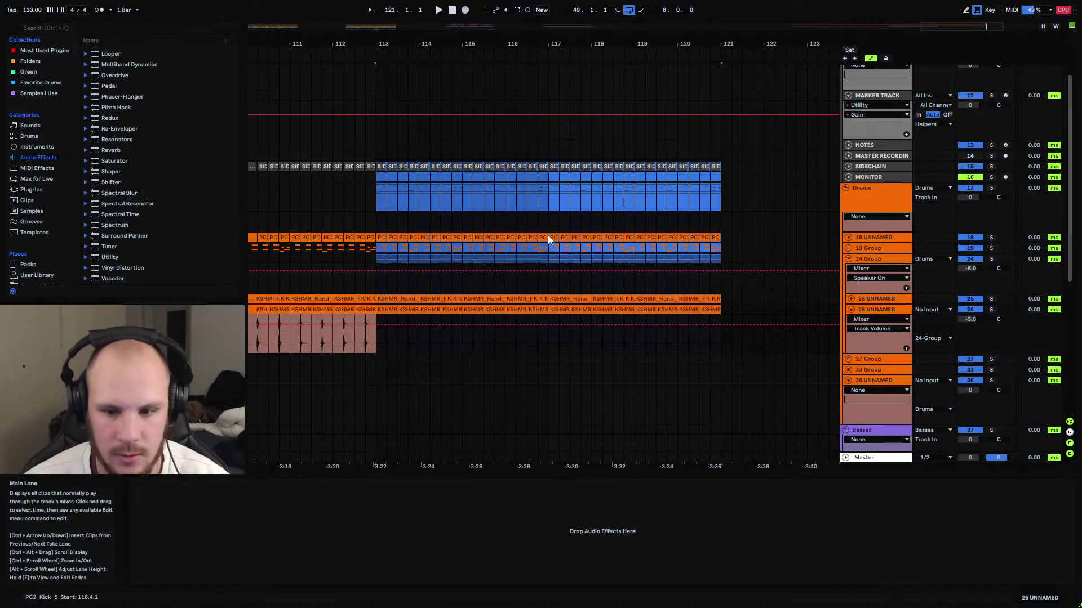
Delete the kick and sidechain clips from beat 120.2 to bar 121, and the 19 Group's clips in bar 120.
{"action": "left_click", "coordinate": [695, 247]}
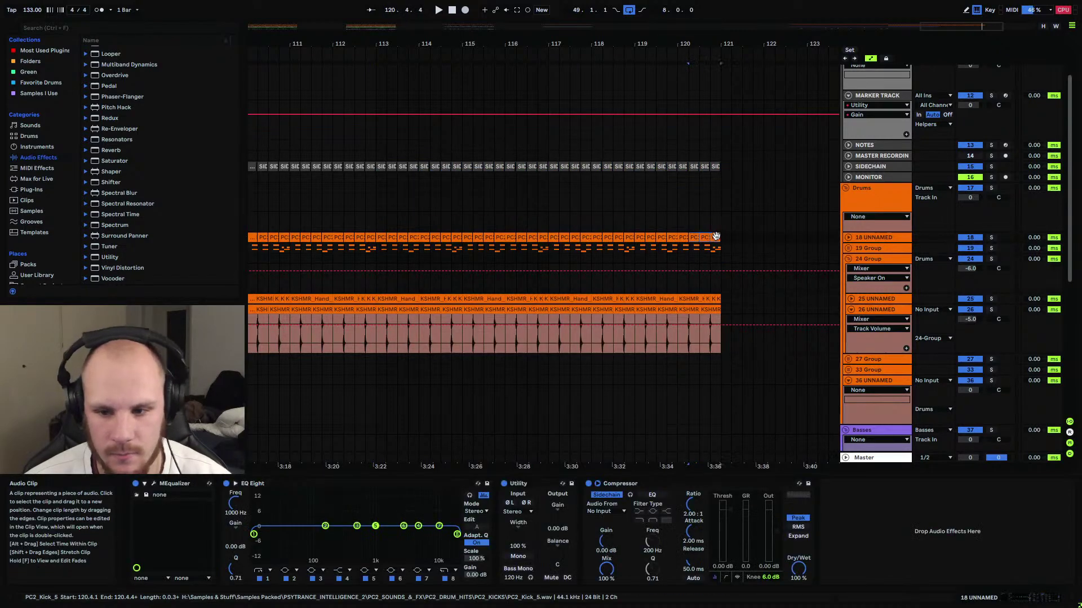
{"action": "left_click_drag", "start_coordinate": [711, 253], "coordinate": [687, 251]}
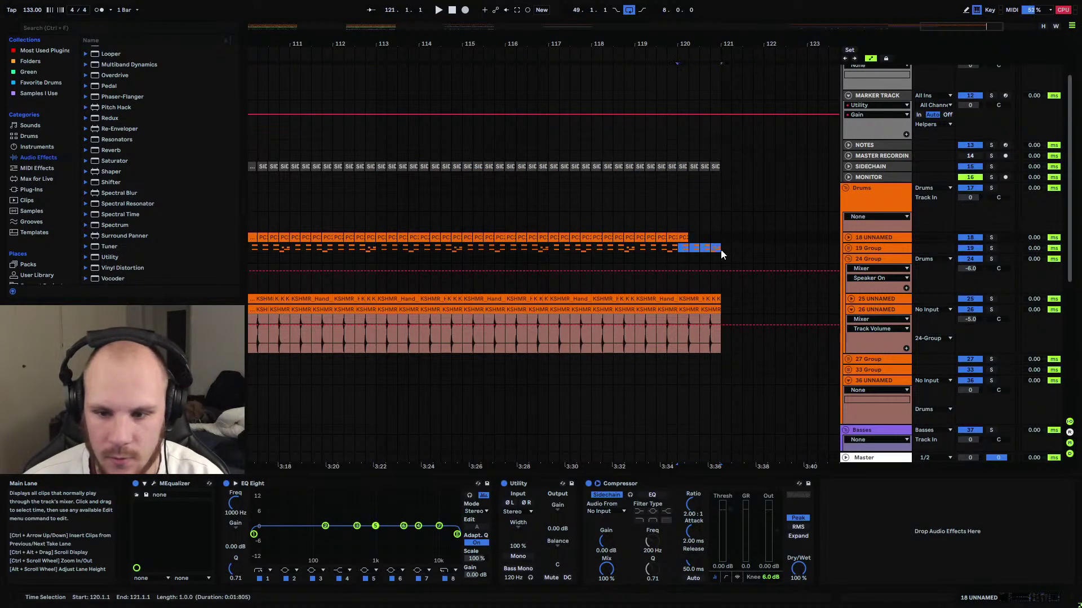
{"action": "key", "text": "Delete"}
{"action": "left_click", "coordinate": [694, 167]}
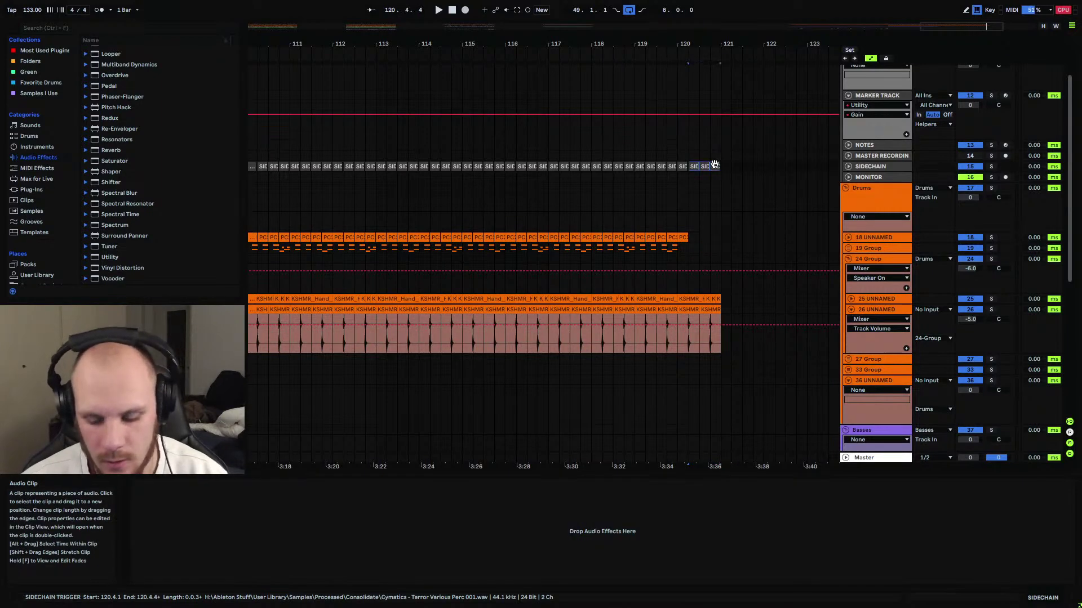
{"action": "key", "text": "Delete"}
{"action": "left_click", "coordinate": [656, 195]}
Delete the clap clips on tracks 25 and 26 from bar 120 to 121.
{"action": "left_click", "coordinate": [689, 311]}
{"action": "key", "text": "Delete"}
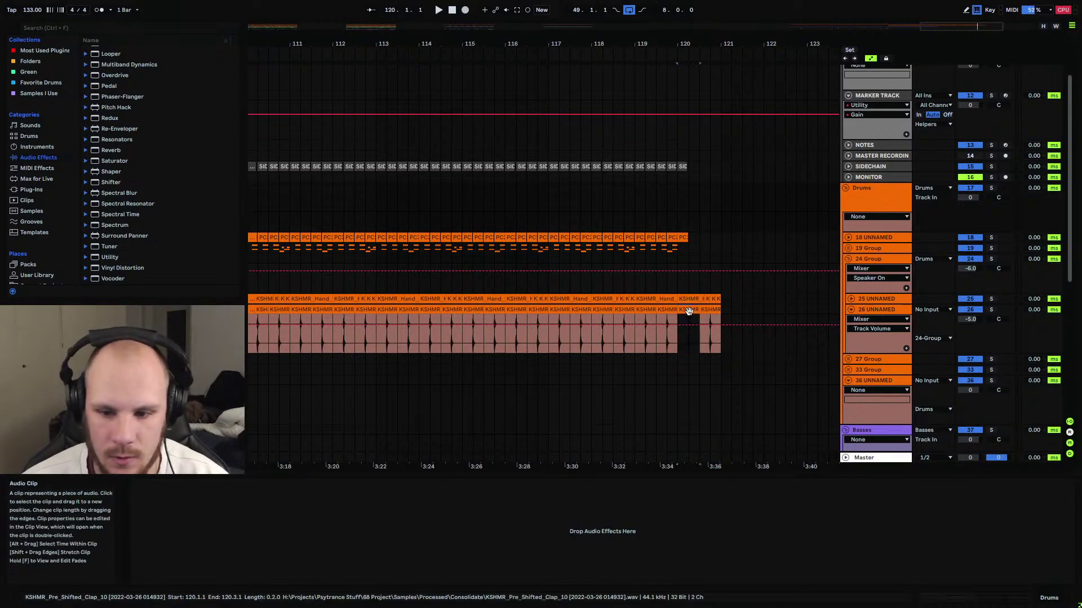
{"action": "left_click", "coordinate": [717, 298]}
{"action": "key", "text": "Delete"}
Duplicate the 38 Group's bass clips from bars 105–113 to fill bars 113–121 and start playback.
{"action": "left_click", "coordinate": [721, 244]}
{"action": "left_click_drag", "start_coordinate": [780, 43], "coordinate": [780, 11]}
{"action": "scroll", "coordinate": [648, 254], "scroll_direction": "down", "scroll_amount": 5}
{"action": "left_click_drag", "start_coordinate": [663, 314], "coordinate": [559, 319]}
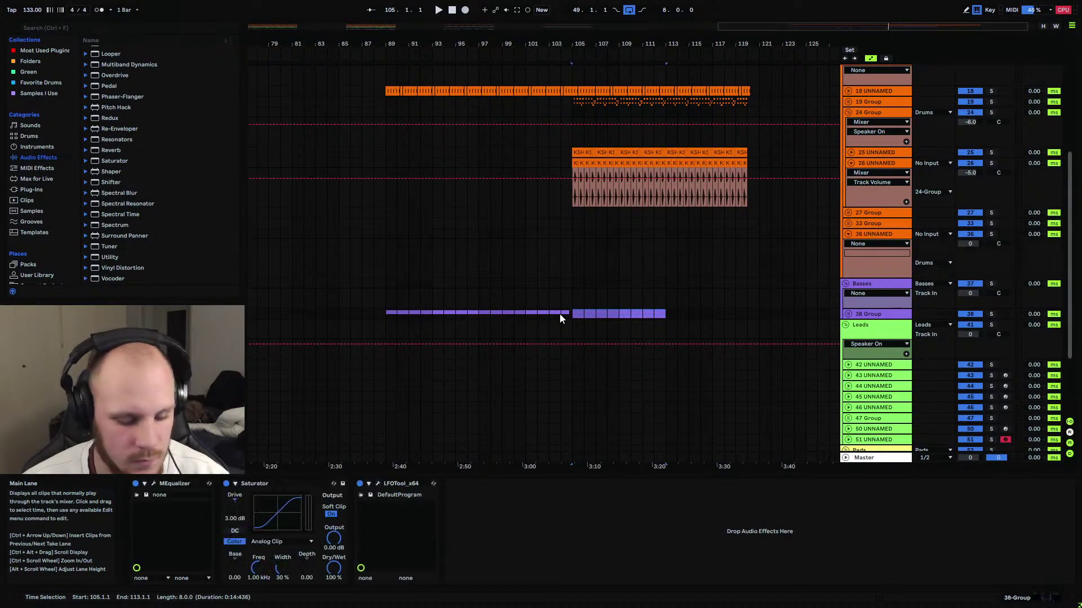
{"action": "key", "text": "ctrl+d"}
{"action": "key", "text": "space"}
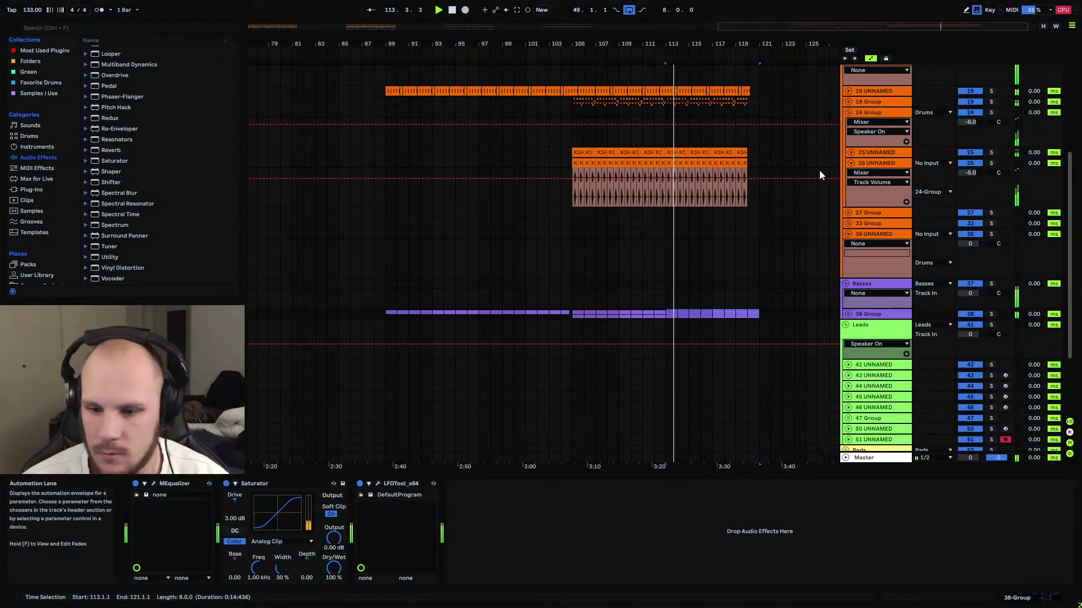
Delete the 38 Group's bass clips from bar 120 to 121, and fold the 24 Group and track 36.
{"action": "left_click", "coordinate": [756, 312]}
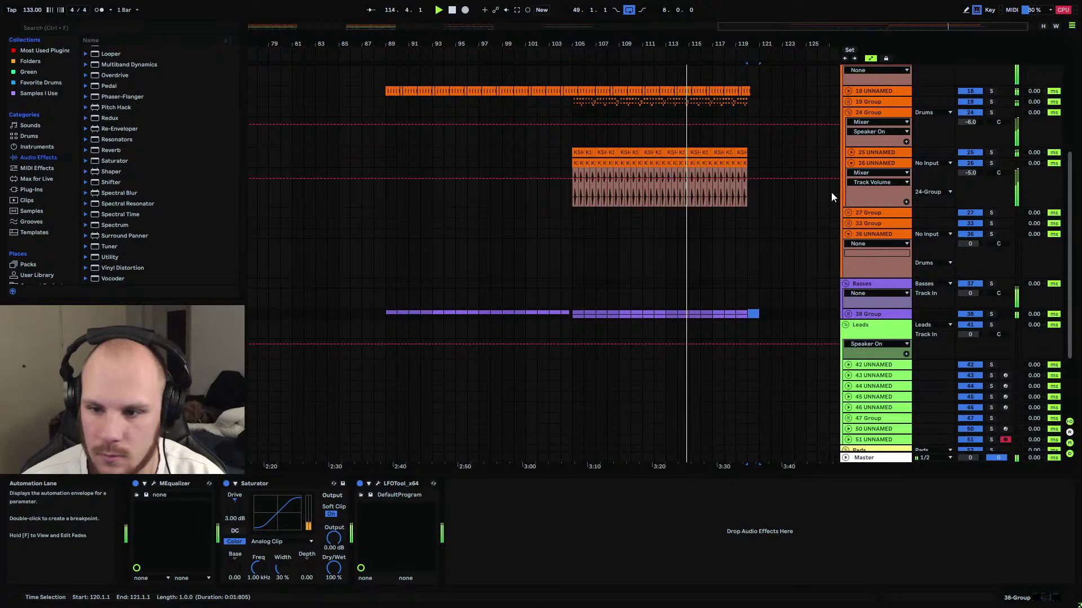
{"action": "left_click", "coordinate": [847, 112]}
{"action": "left_click", "coordinate": [846, 145]}
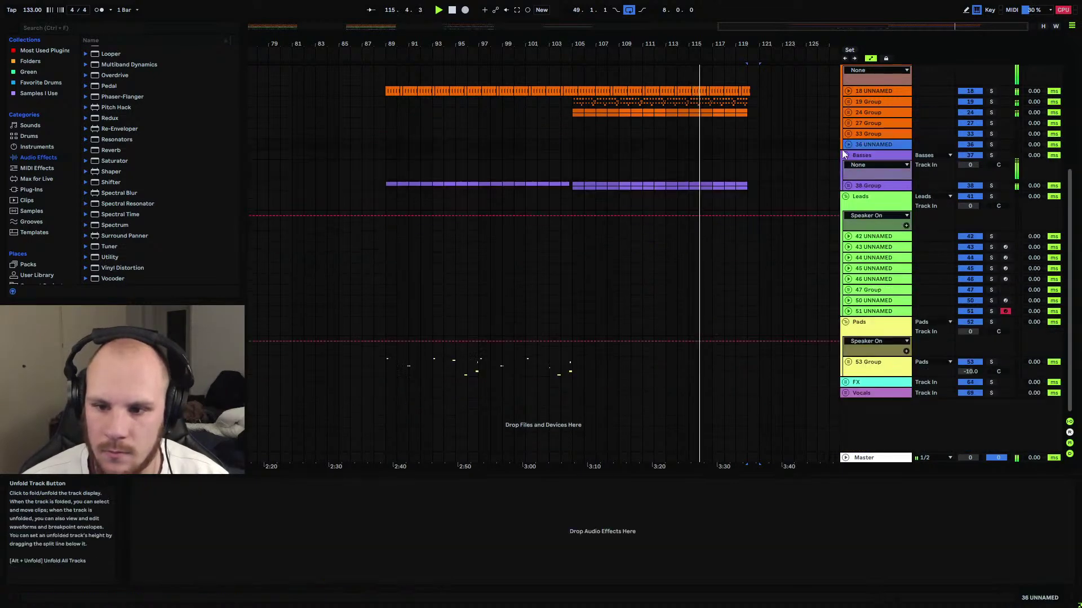
Duplicate the marker track's 16-bar clip and gain automation from bars 89–105 to bars 105–121.
{"action": "scroll", "coordinate": [617, 192], "scroll_direction": "up", "scroll_amount": 6}
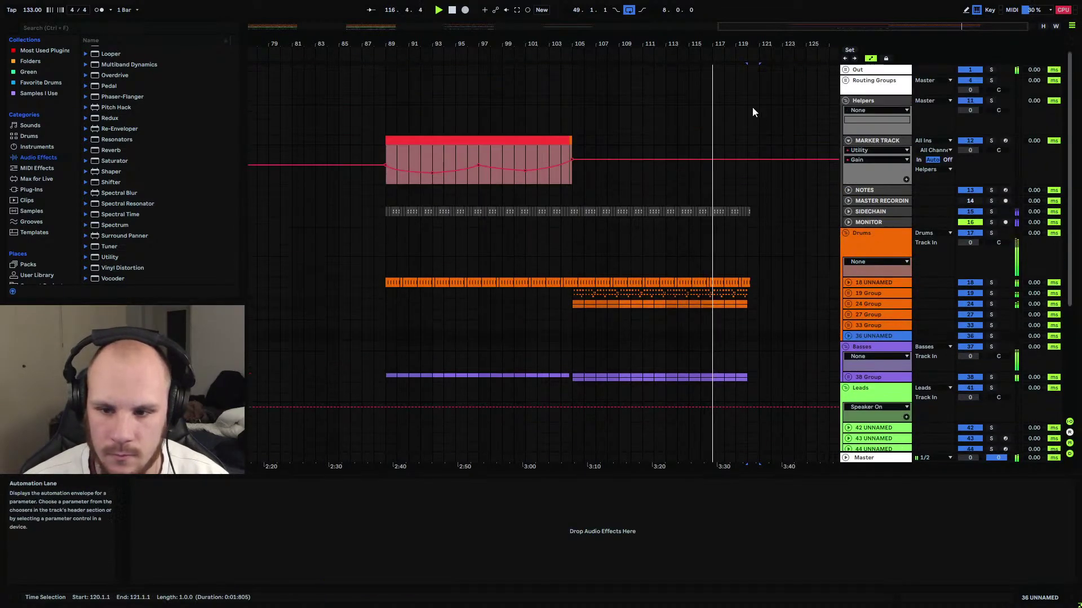
{"action": "scroll", "coordinate": [676, 101], "scroll_direction": "right", "scroll_amount": 3}
{"action": "left_click", "coordinate": [514, 140]}
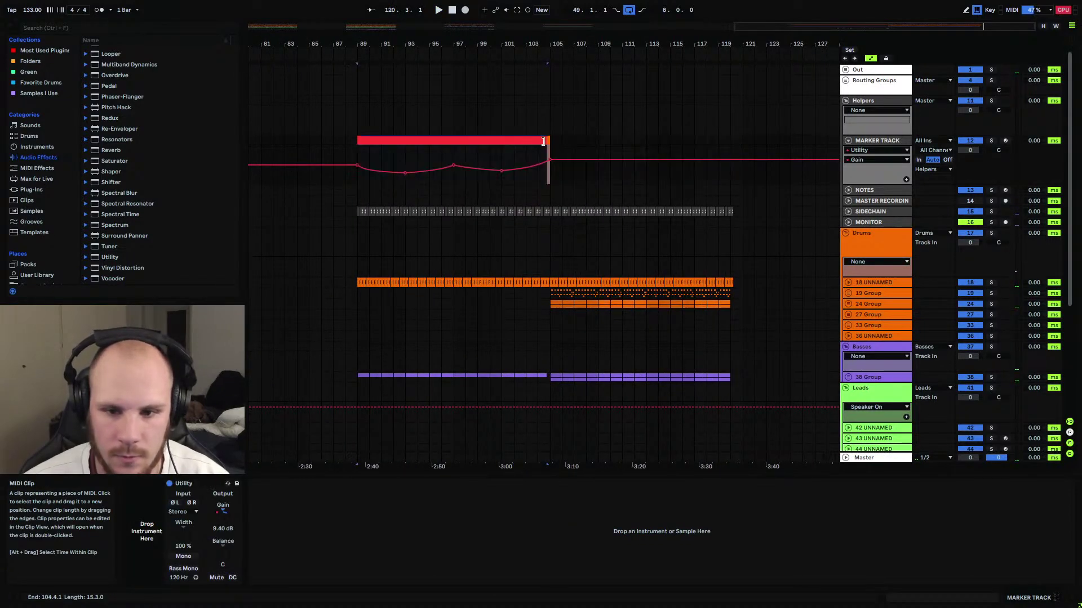
{"action": "key", "text": "ctrl+d"}
{"action": "left_click", "coordinate": [622, 121]}
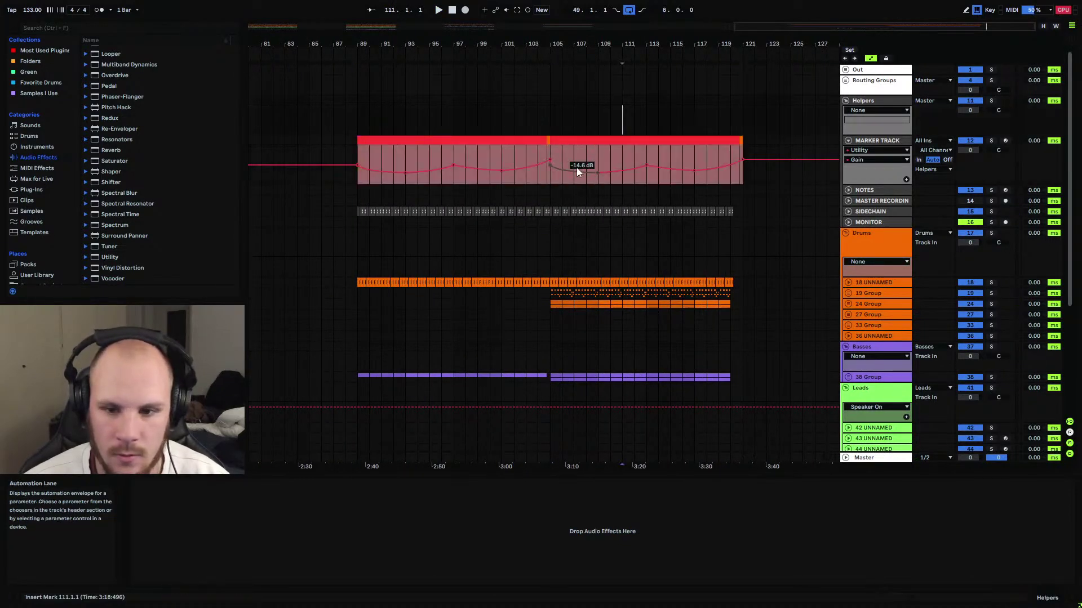
Try flattening the marker track's gain automation between bars 105 and 121 at 9.40 dB.
{"action": "left_click", "coordinate": [552, 168]}
{"action": "left_click_drag", "start_coordinate": [593, 172], "coordinate": [744, 164]}
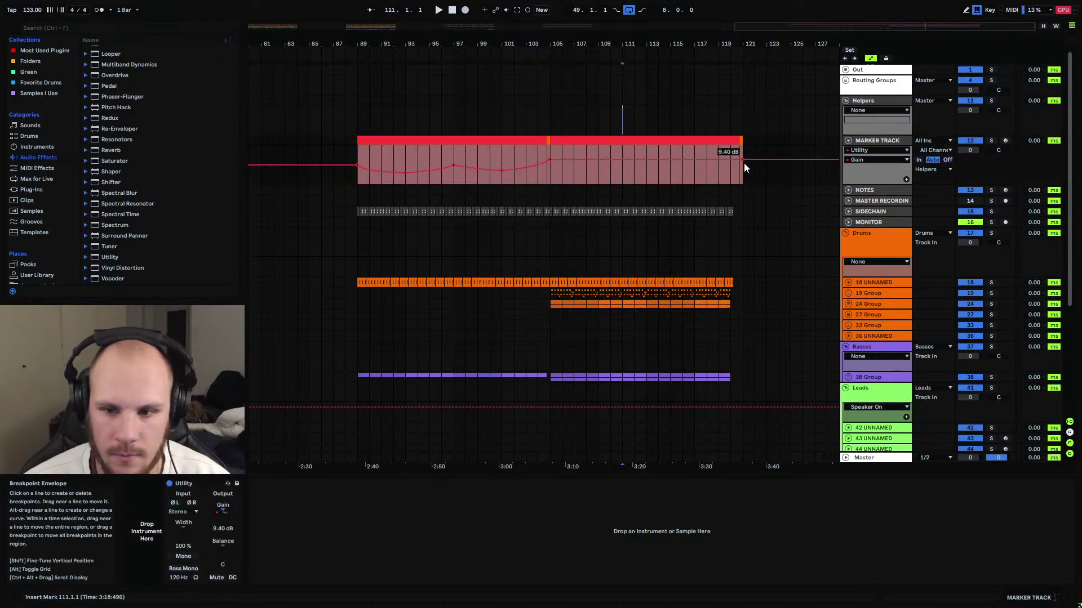
{"action": "mouse_move", "coordinate": [549, 180]}
{"action": "left_mouse_down"}
{"action": "mouse_move", "coordinate": [407, 181]}
{"action": "mouse_move", "coordinate": [546, 194]}
{"action": "mouse_move", "coordinate": [620, 164]}
{"action": "left_mouse_up"}
{"action": "left_click", "coordinate": [582, 182]}
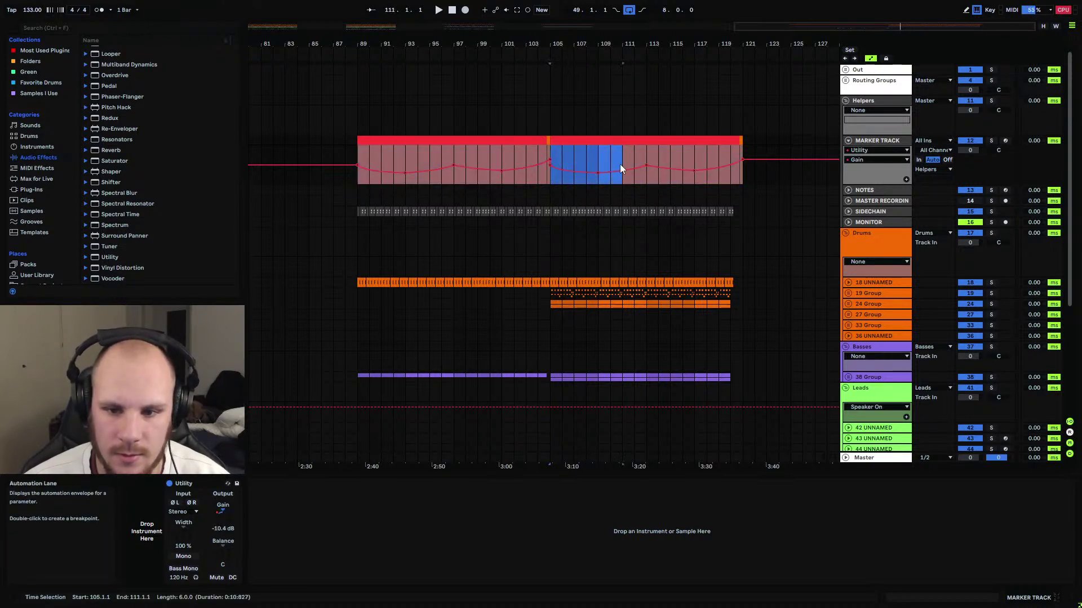
{"action": "left_click", "coordinate": [647, 181]}
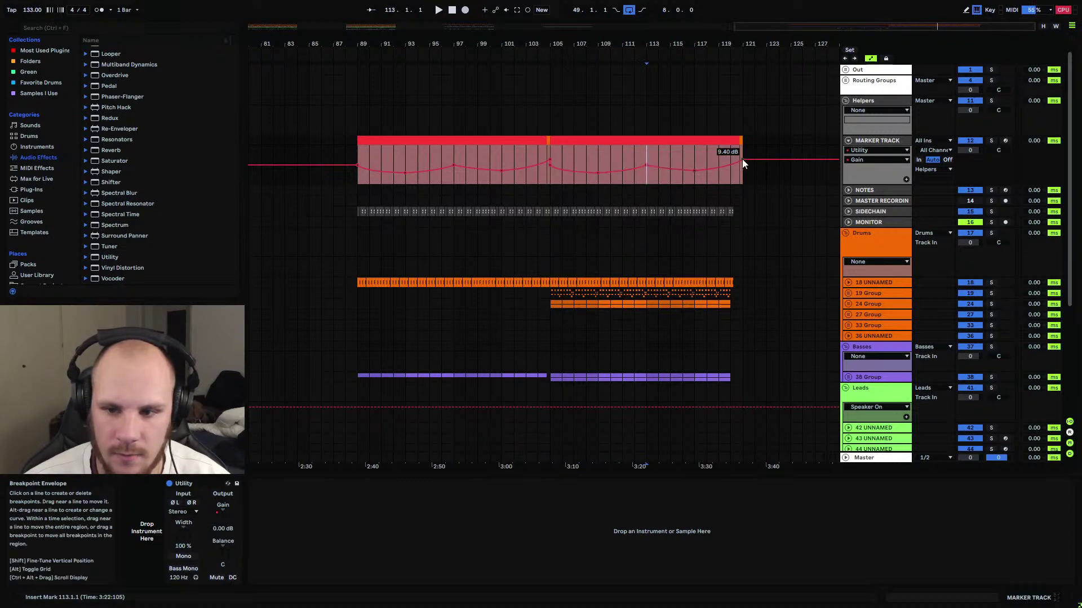
Duplicate the 53 Group's pad clips from bars 89–105 to bars 105–121.
{"action": "scroll", "coordinate": [504, 216], "scroll_direction": "down", "scroll_amount": 5}
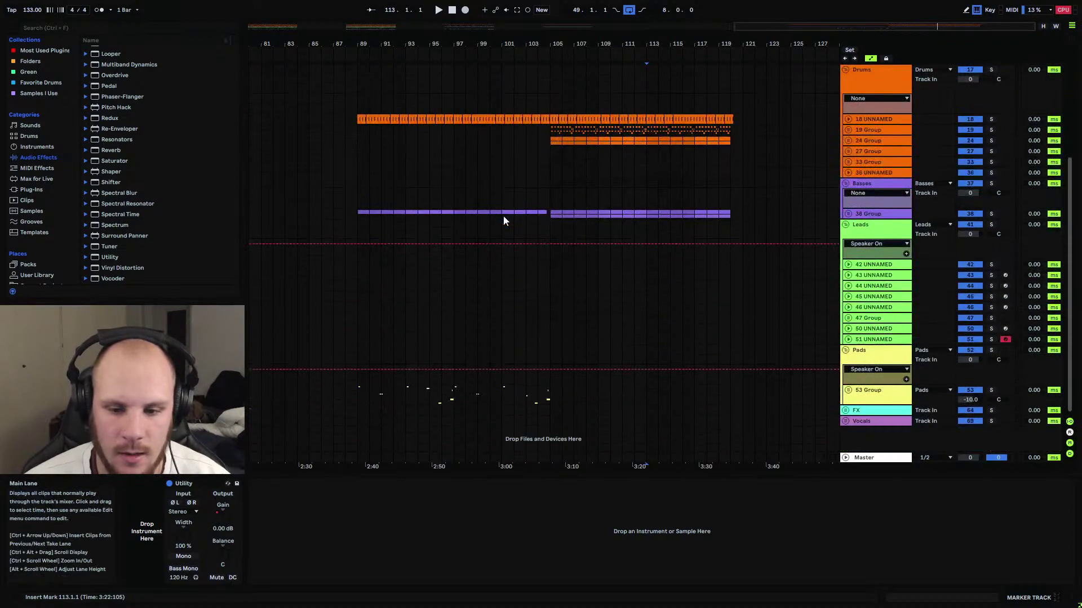
{"action": "left_click_drag", "start_coordinate": [482, 394], "coordinate": [567, 393]}
{"action": "left_click", "coordinate": [544, 398]}
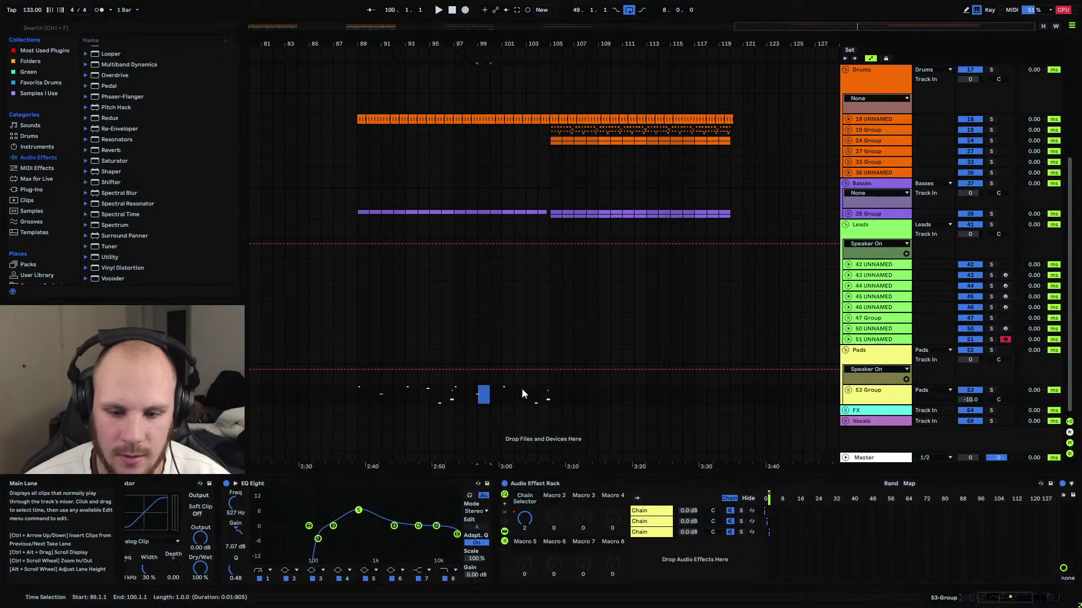
{"action": "scroll", "coordinate": [583, 337], "scroll_direction": "up", "scroll_amount": 5}
{"action": "scroll", "coordinate": [570, 318], "scroll_direction": "down", "scroll_amount": 5}
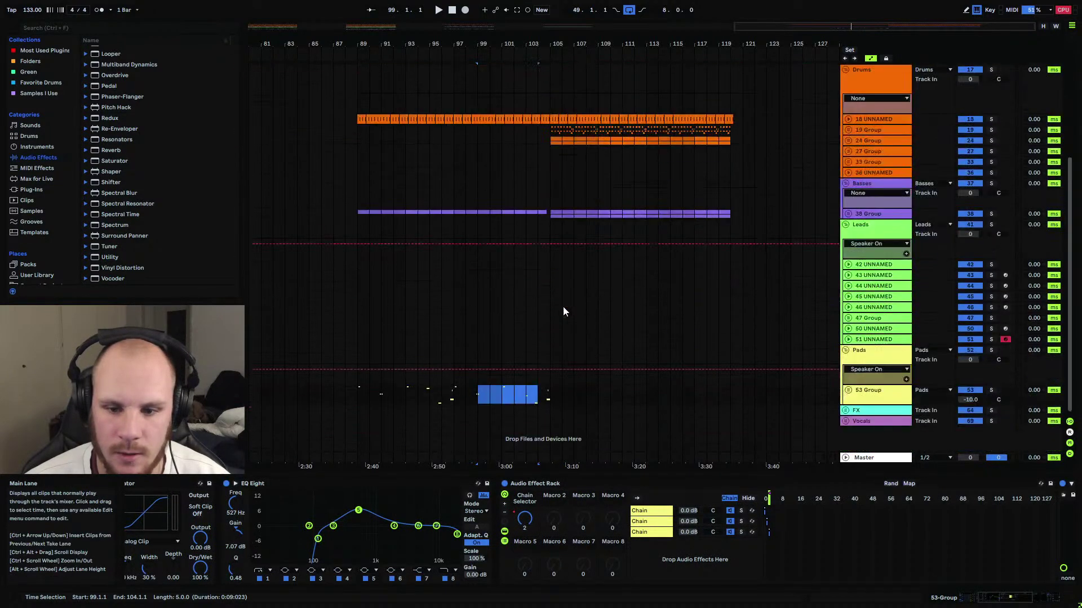
{"action": "left_click_drag", "start_coordinate": [547, 390], "coordinate": [356, 399]}
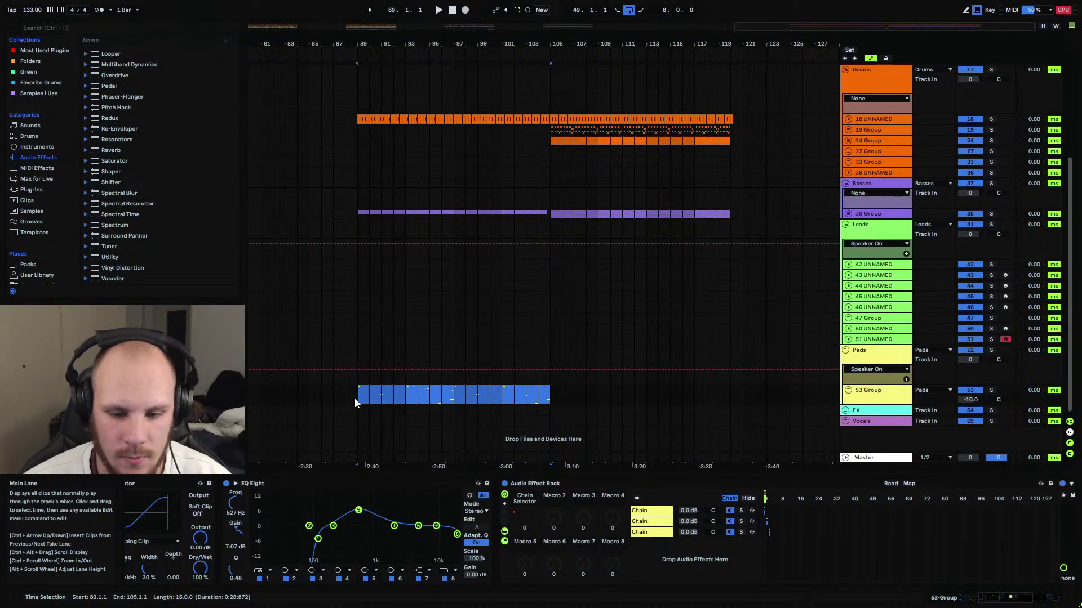
{"action": "left_click", "coordinate": [356, 398]}
{"action": "left_click", "coordinate": [551, 398]}
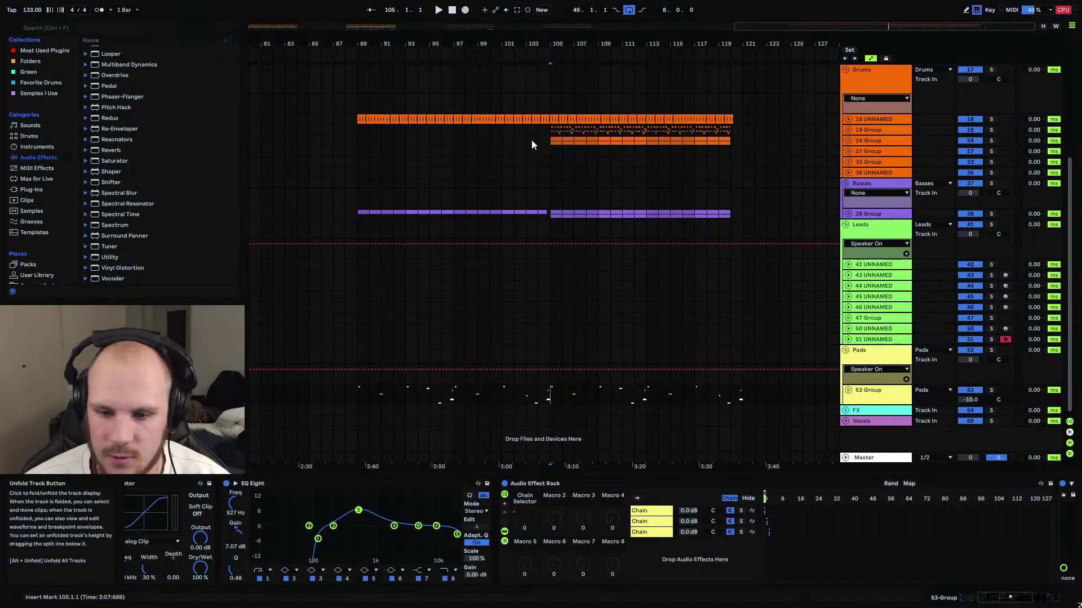
Copy track 51's lead clips from bars 17–25 to bar 105, duplicate them through bar 121, and start playback.
{"action": "left_click_drag", "start_coordinate": [553, 343], "coordinate": [742, 339]}
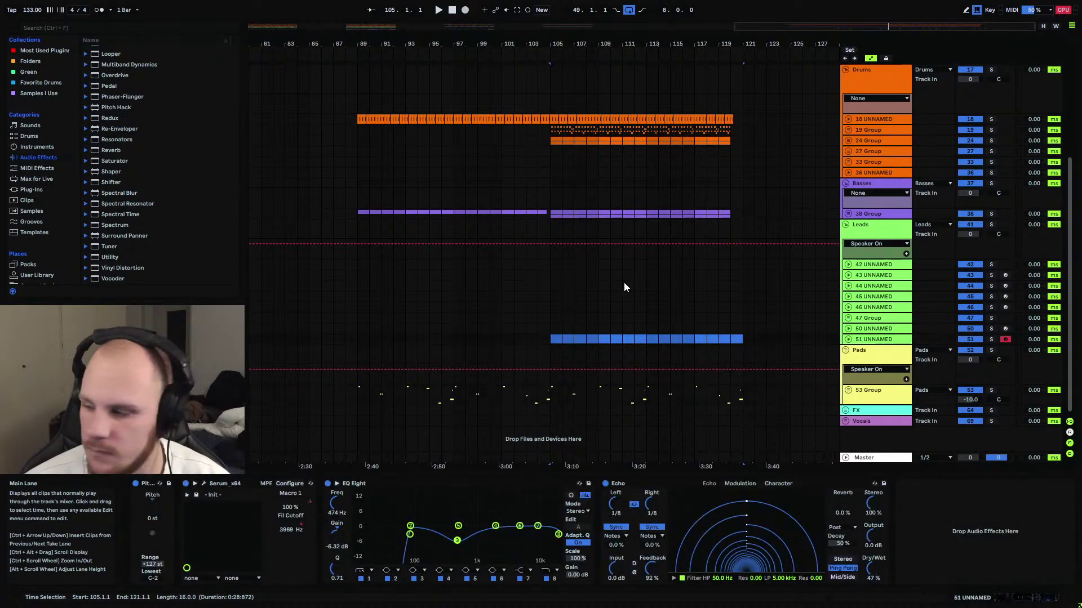
{"action": "left_click_drag", "start_coordinate": [737, 49], "coordinate": [736, 44]}
{"action": "left_click", "coordinate": [326, 341]}
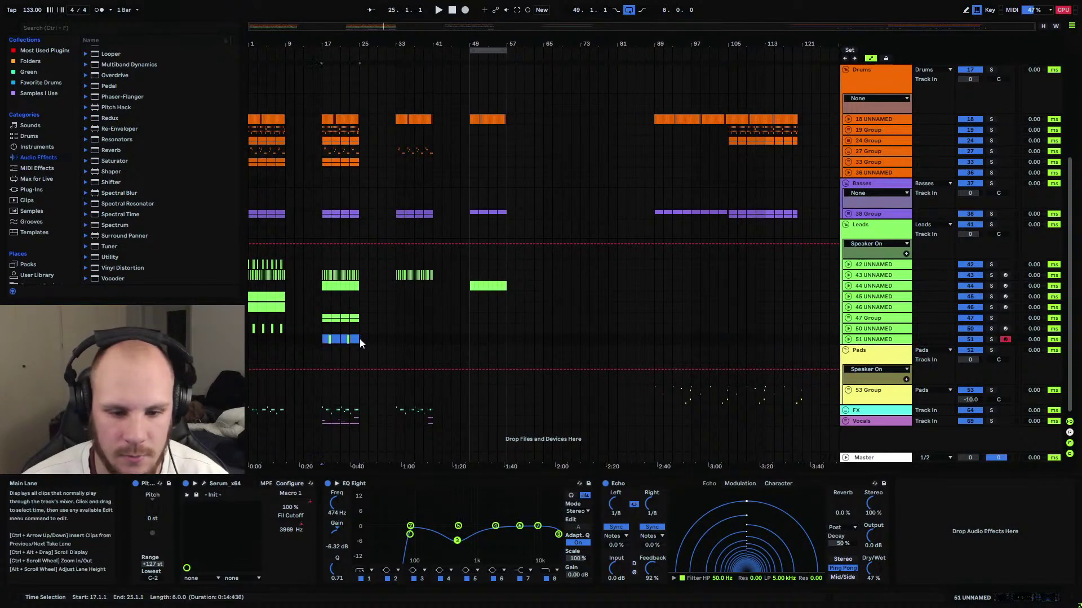
{"action": "left_click", "coordinate": [729, 340]}
{"action": "key", "text": "ctrl+v"}
{"action": "key", "text": "ctrl+d"}
{"action": "key", "text": "space"}
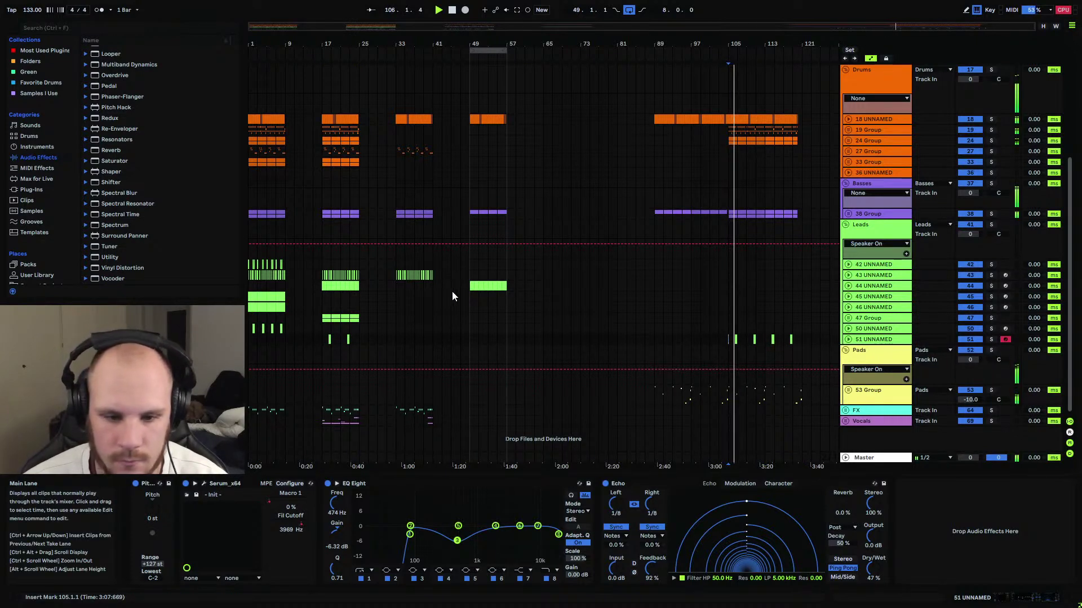
Copy track 43's lead clips from bars 33–41 and paste them twice to fill bars 105–121.
{"action": "left_click", "coordinate": [430, 276]}
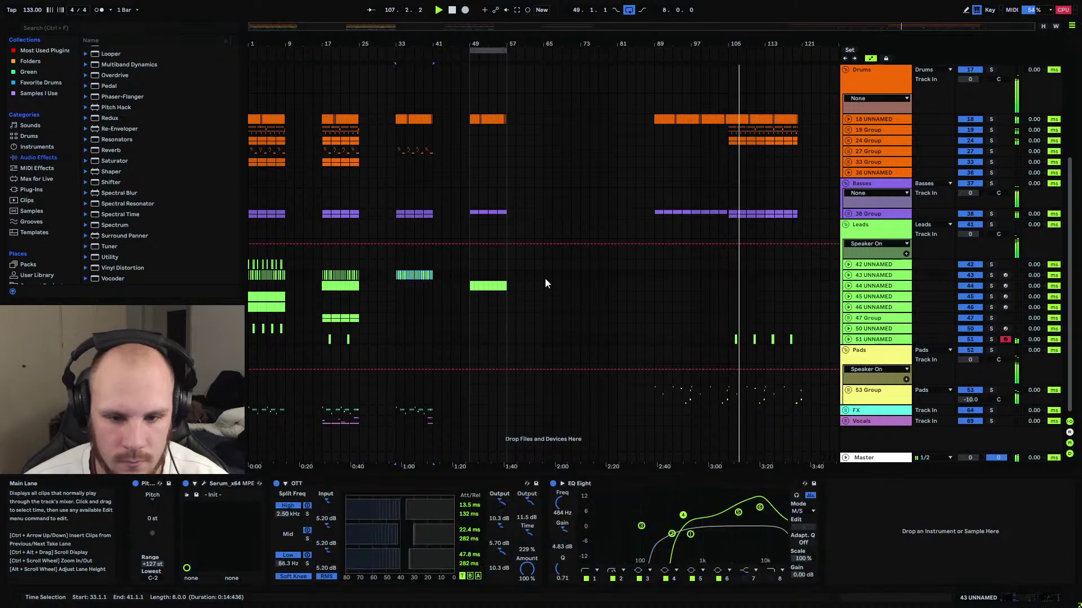
{"action": "left_click", "coordinate": [730, 277]}
{"action": "key", "text": "ctrl+v"}
{"action": "key", "text": "ctrl+v"}
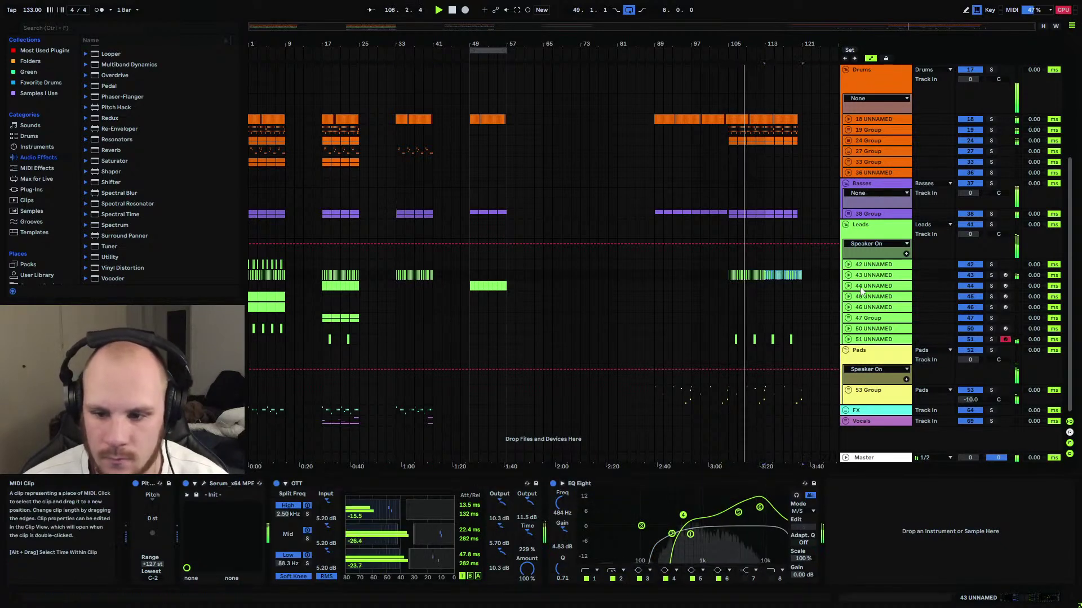
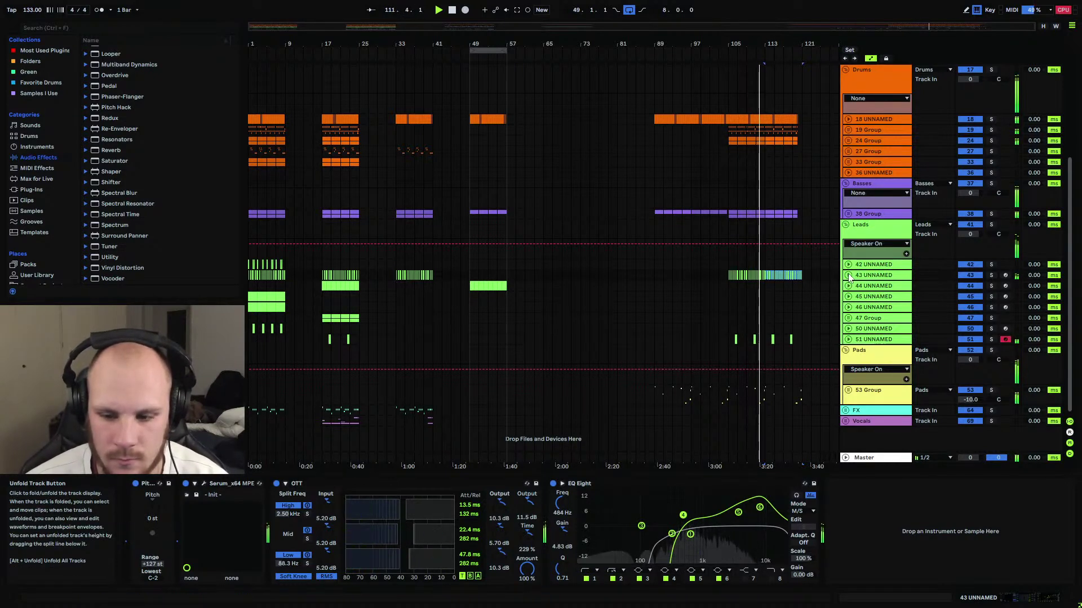
Copy track 50's opening clips from bars 1–9 to bar 105 and repeat them through bar 121.
{"action": "left_click", "coordinate": [287, 328]}
{"action": "left_click_drag", "start_coordinate": [250, 332], "coordinate": [729, 330]}
{"action": "left_click", "coordinate": [729, 344]}
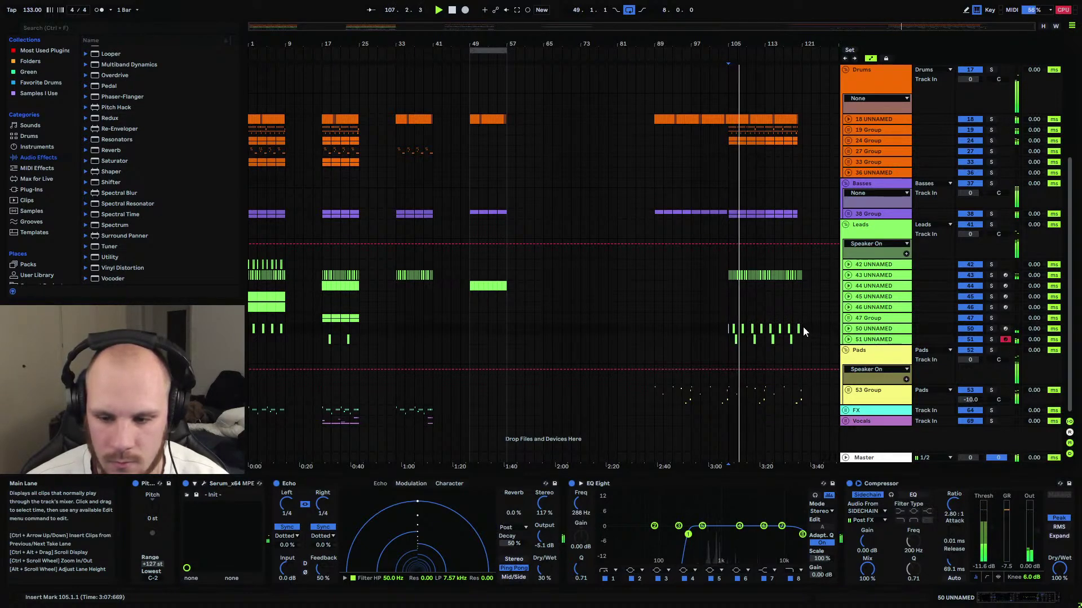
Unfold track 50 and examine the effects and oscillator settings of its Serum synth.
{"action": "mouse_move", "coordinate": [733, 43]}
{"action": "left_mouse_down"}
{"action": "mouse_move", "coordinate": [732, 85]}
{"action": "mouse_move", "coordinate": [732, 62]}
{"action": "left_mouse_up"}
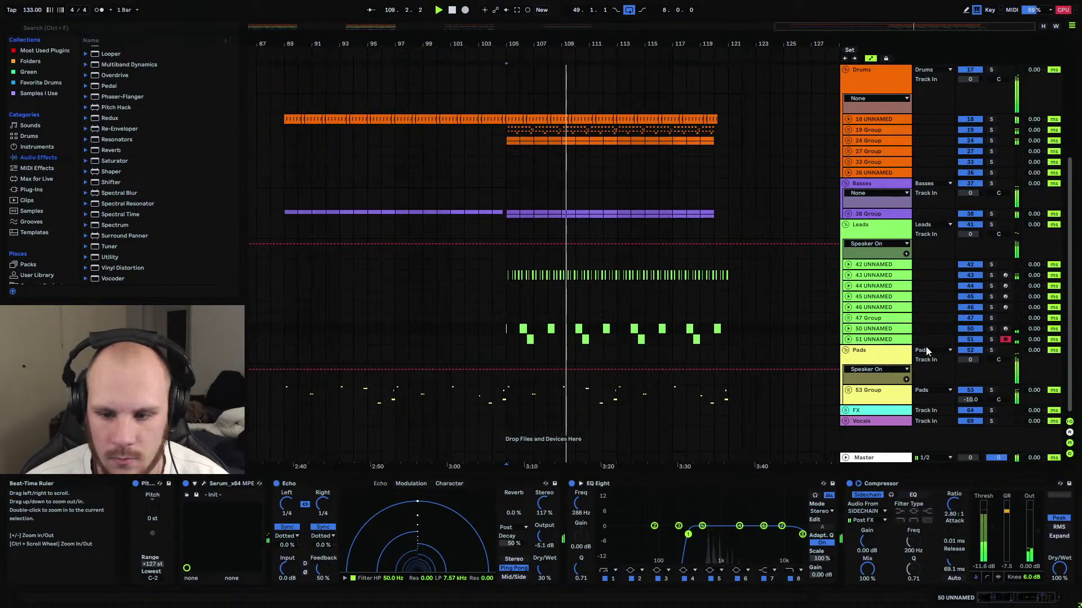
{"action": "left_click", "coordinate": [850, 328]}
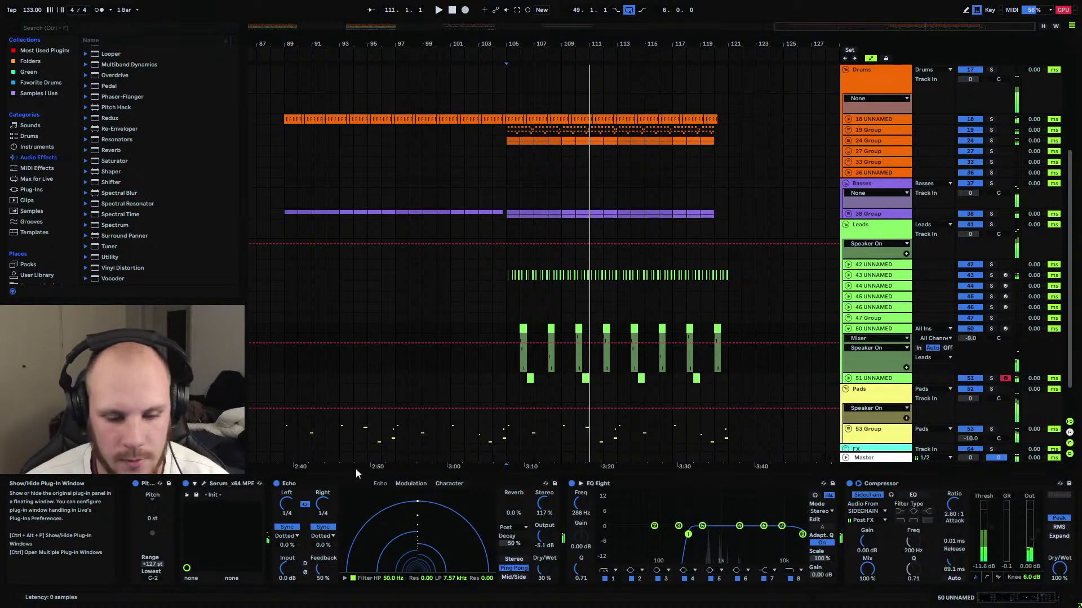
{"action": "key", "text": "ctrl+alt+p"}
{"action": "left_click", "coordinate": [383, 198]}
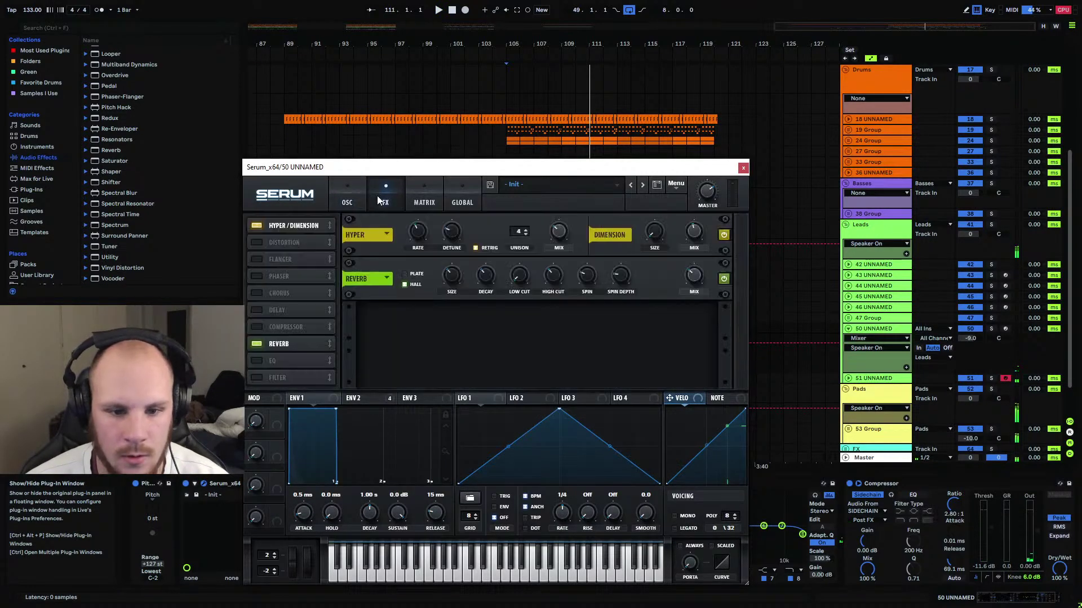
{"action": "left_click", "coordinate": [360, 199]}
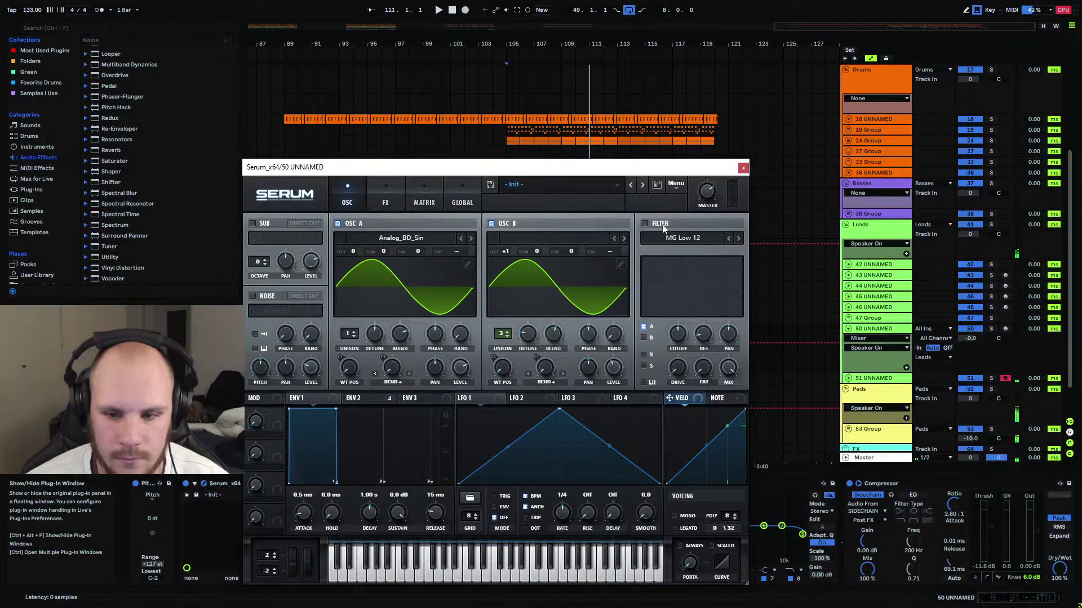
{"action": "left_click", "coordinate": [743, 168]}
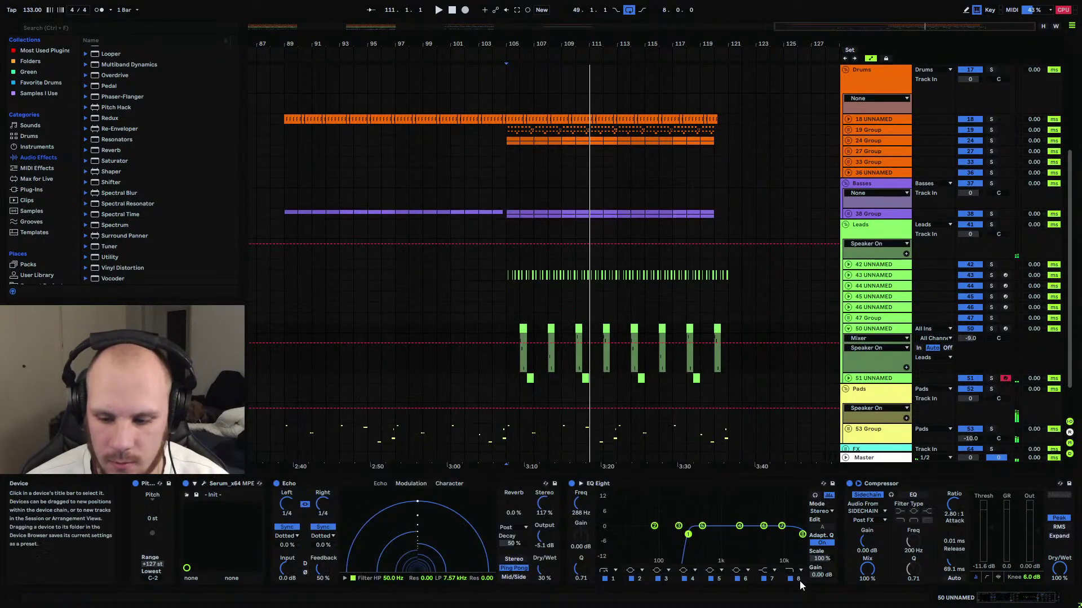
Automate track 50's EQ Eight band 8 frequency to rise from bar 105 to about 2.21 kHz before bar 113, then drop back.
{"action": "left_click", "coordinate": [584, 514]}
{"action": "left_click_drag", "start_coordinate": [507, 338], "coordinate": [524, 359]}
{"action": "left_click_drag", "start_coordinate": [618, 350], "coordinate": [621, 354]}
{"action": "key", "text": "space"}
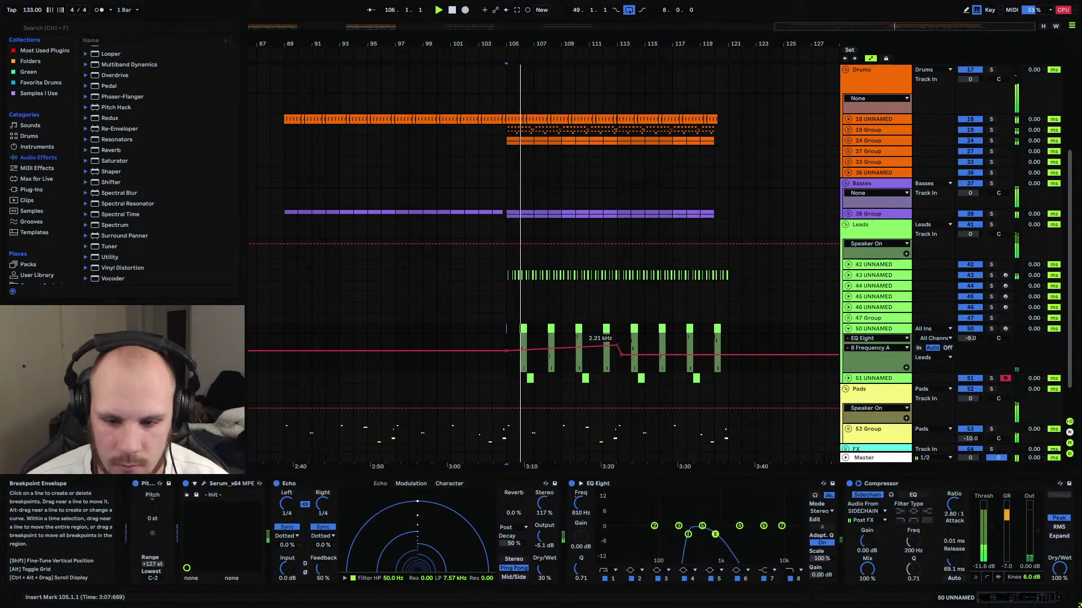
Lower the band 8 frequency at bar 105 to about 352 Hz and add a second, curved rise from bar 113 to 121.
{"action": "left_click_drag", "start_coordinate": [504, 353], "coordinate": [505, 356]}
{"action": "key", "text": "space"}
{"action": "key", "text": "space"}
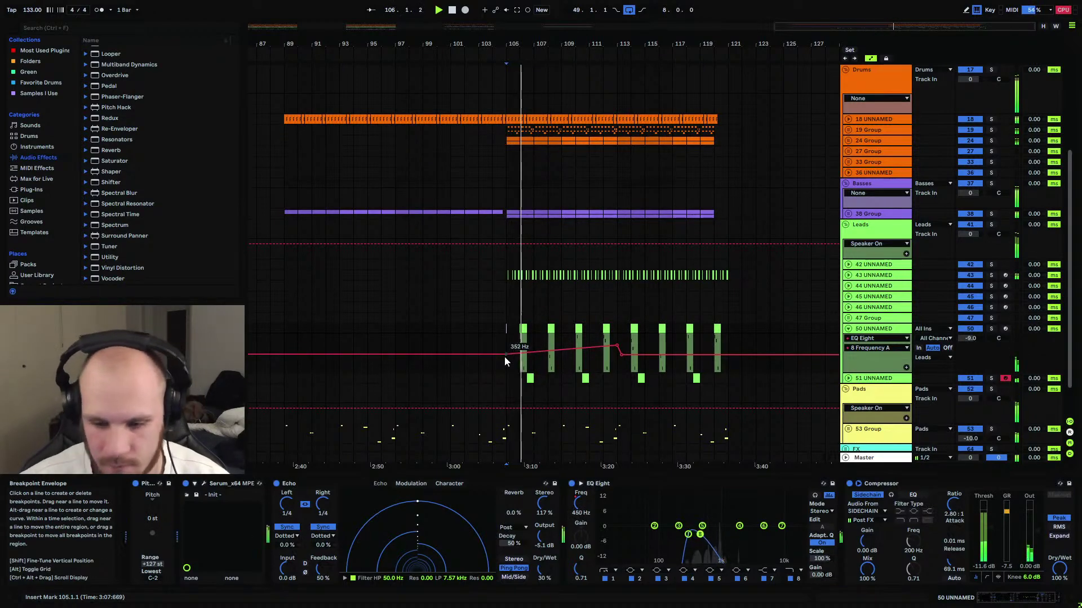
{"action": "left_click_drag", "start_coordinate": [727, 354], "coordinate": [732, 338]}
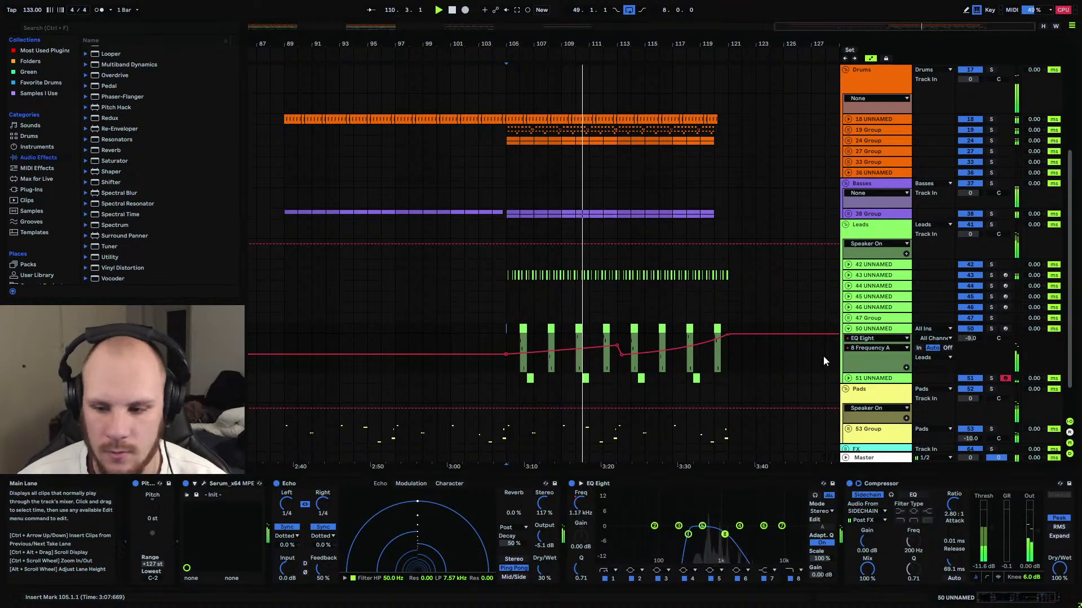
{"action": "left_click", "coordinate": [847, 328]}
Review the clips and marker gain automation across bars 105–121, selecting bars 105–113 on track 50.
{"action": "scroll", "coordinate": [704, 304], "scroll_direction": "up", "scroll_amount": 3}
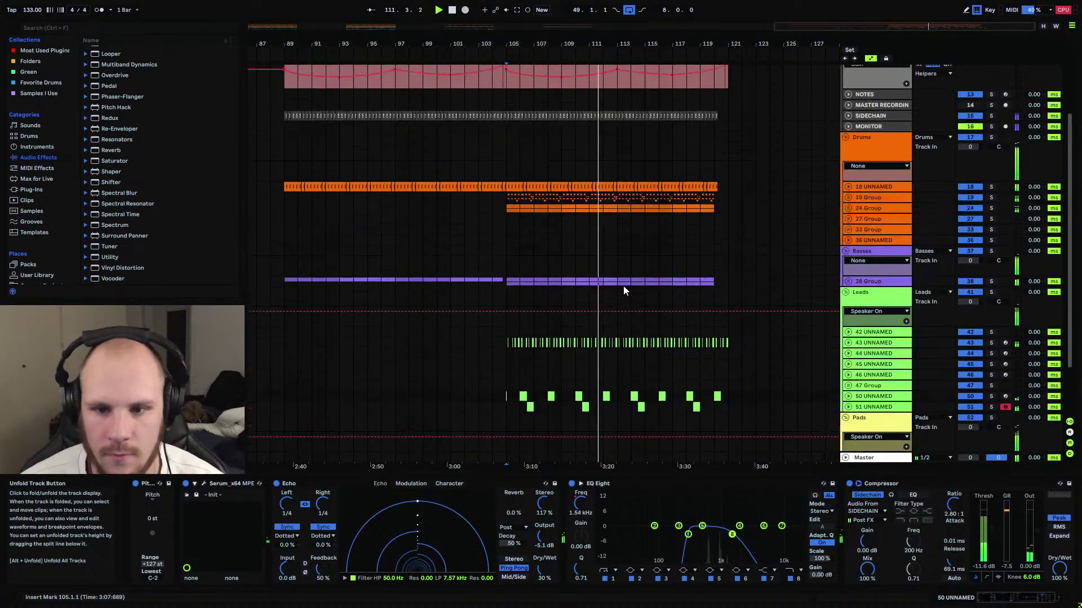
{"action": "scroll", "coordinate": [623, 285], "scroll_direction": "up", "scroll_amount": 2}
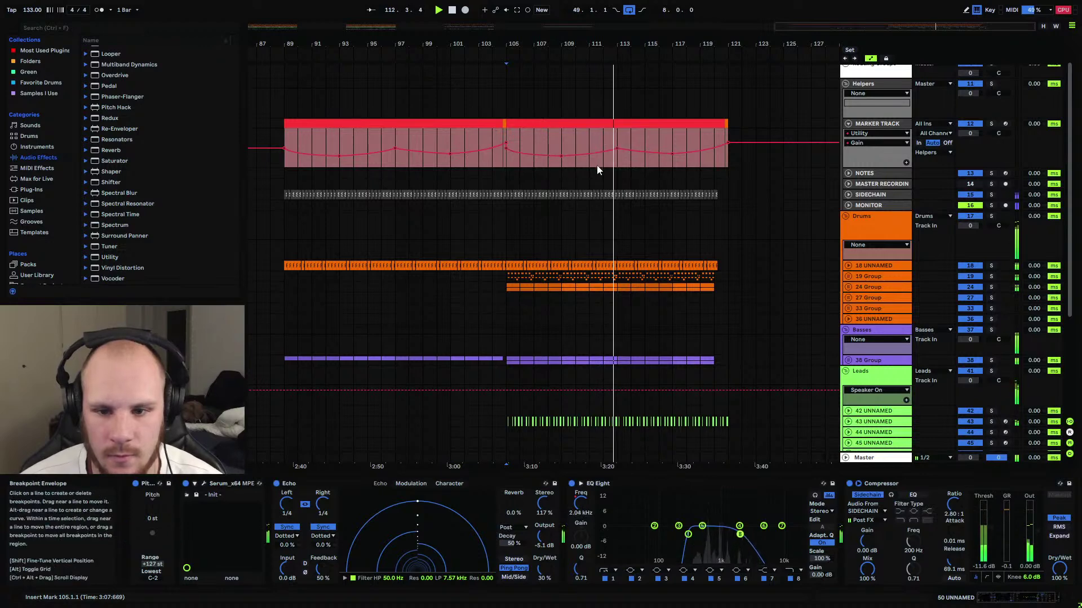
{"action": "scroll", "coordinate": [586, 194], "scroll_direction": "down", "scroll_amount": 4}
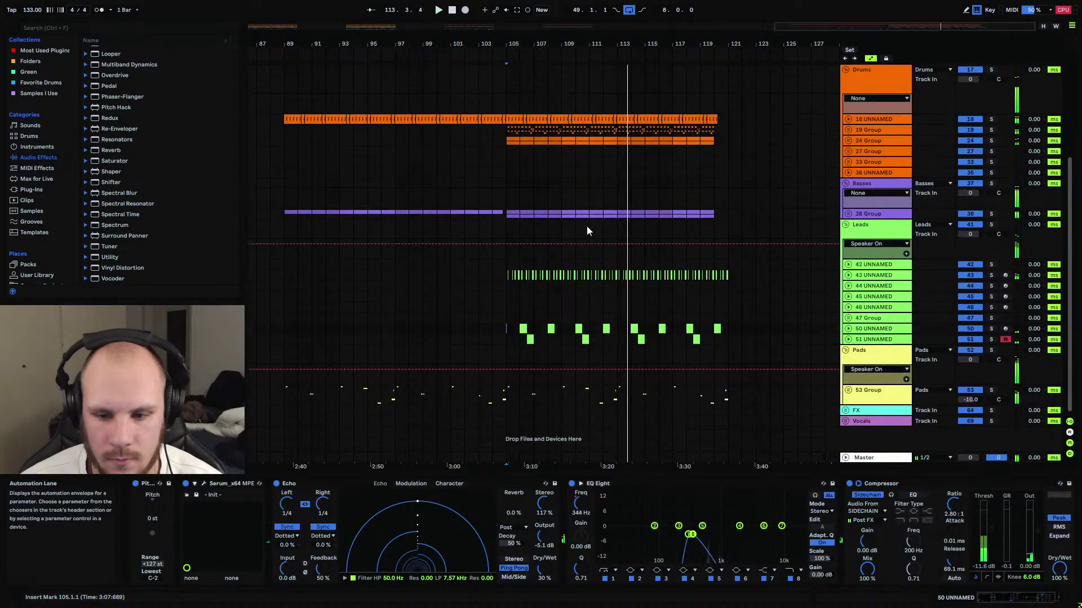
{"action": "scroll", "coordinate": [586, 226], "scroll_direction": "up", "scroll_amount": 4}
{"action": "scroll", "coordinate": [575, 382], "scroll_direction": "down", "scroll_amount": 2}
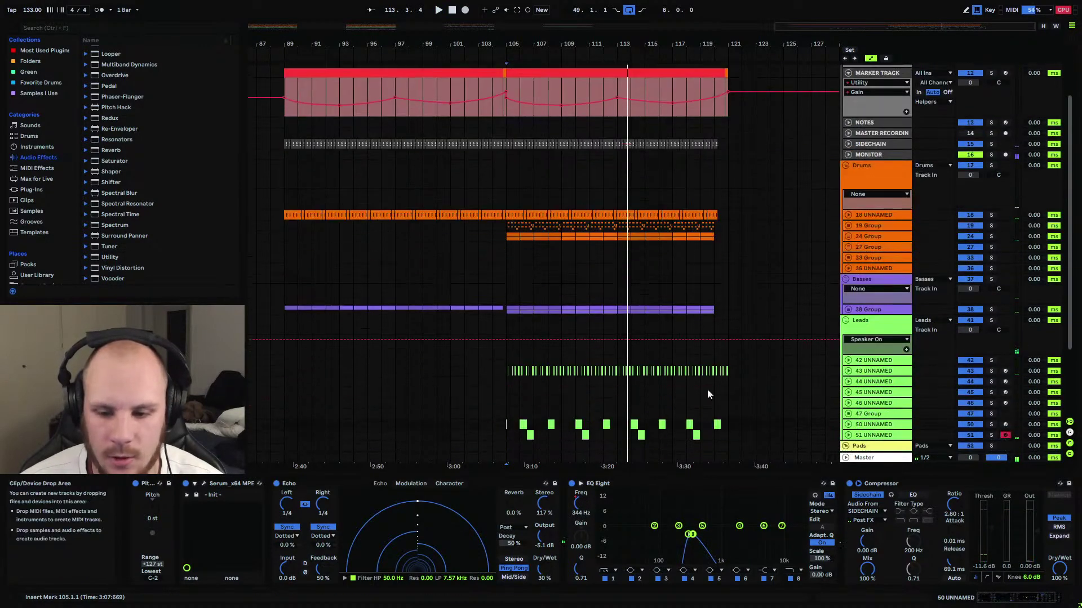
{"action": "scroll", "coordinate": [742, 417], "scroll_direction": "down", "scroll_amount": 2}
{"action": "left_click_drag", "start_coordinate": [508, 361], "coordinate": [615, 359]}
{"action": "scroll", "coordinate": [615, 355], "scroll_direction": "up", "scroll_amount": 2}
{"action": "scroll", "coordinate": [615, 355], "scroll_direction": "up", "scroll_amount": 1}
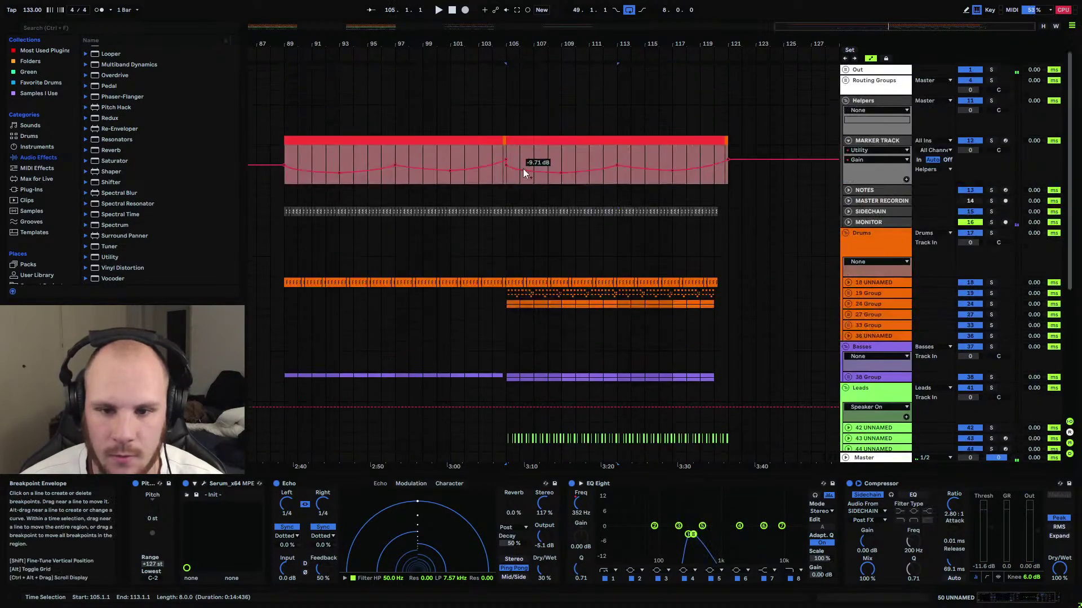
Compare the marker gain automation with track 50's EQ frequency sweep, selecting bars 105–121 and 105–109 on both tracks.
{"action": "left_click_drag", "start_coordinate": [508, 149], "coordinate": [656, 167]}
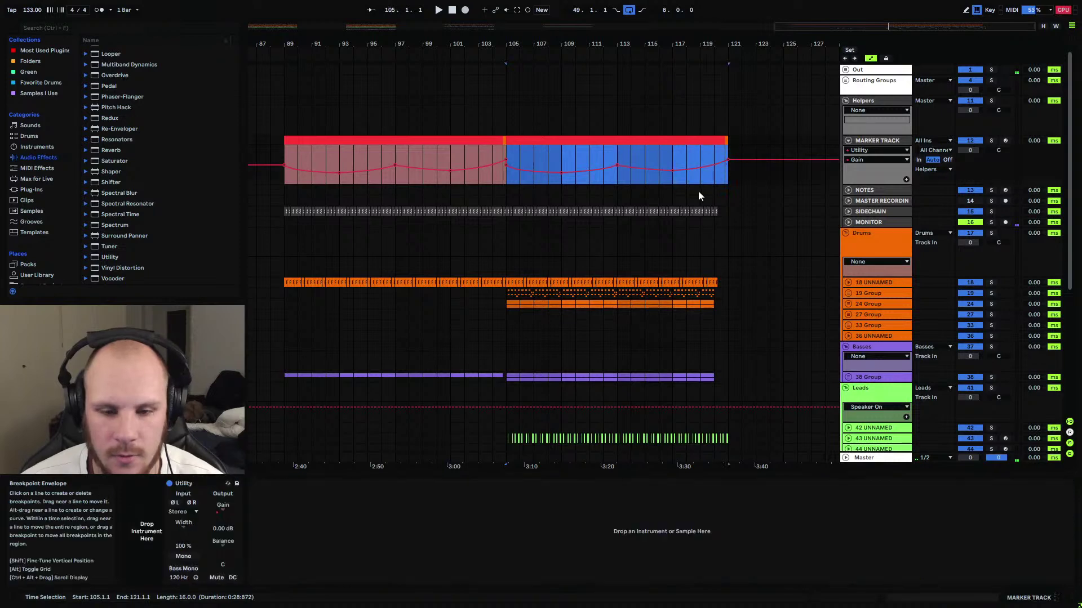
{"action": "scroll", "coordinate": [602, 229], "scroll_direction": "down", "scroll_amount": 3}
{"action": "scroll", "coordinate": [603, 229], "scroll_direction": "down", "scroll_amount": 1}
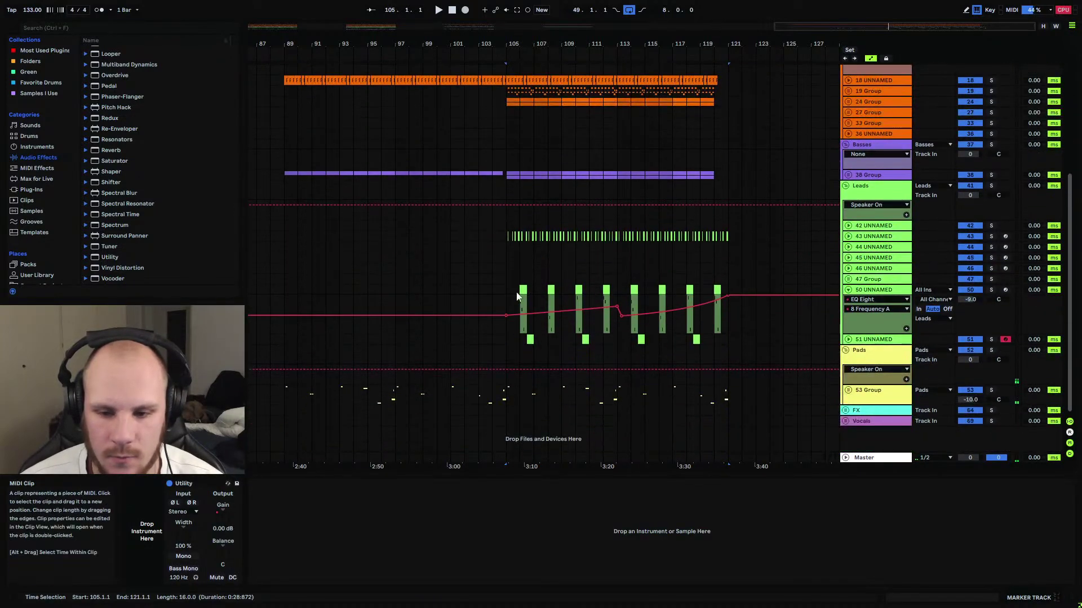
{"action": "left_click_drag", "start_coordinate": [506, 295], "coordinate": [729, 300]}
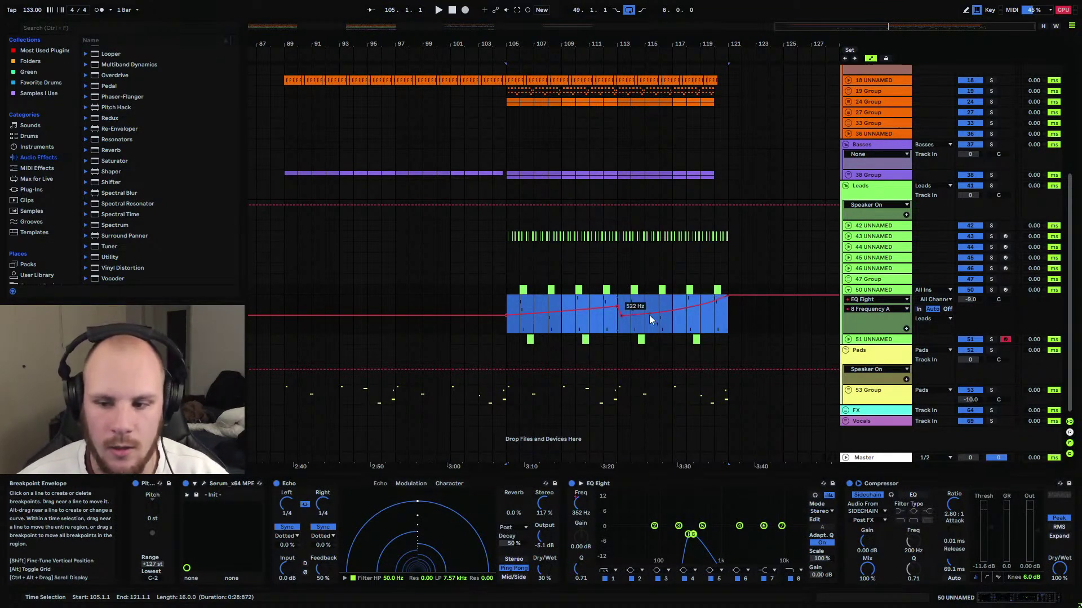
{"action": "scroll", "coordinate": [649, 316], "scroll_direction": "up", "scroll_amount": 4}
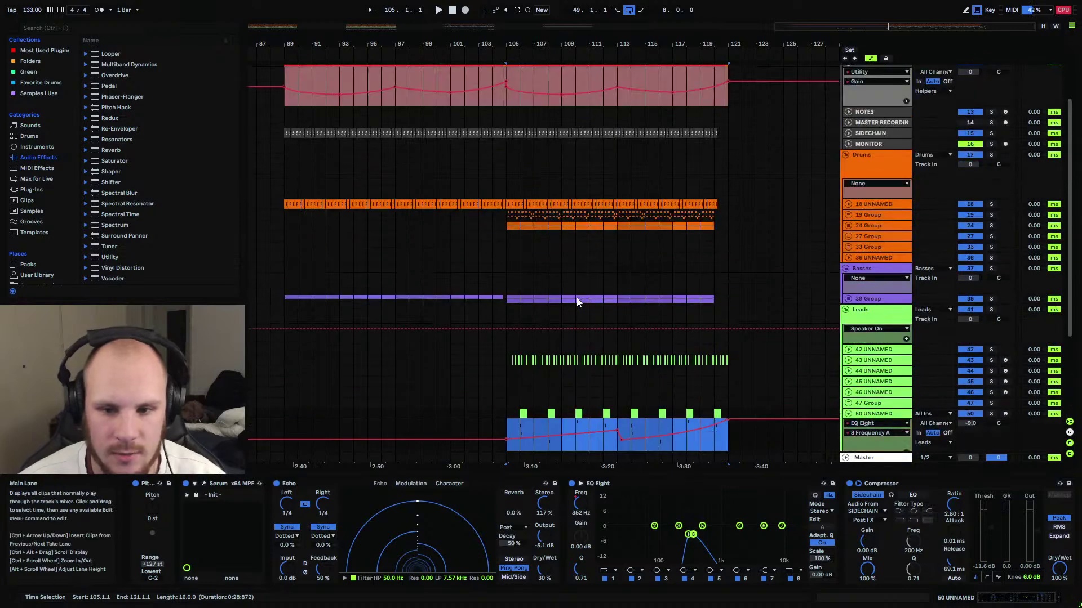
{"action": "left_click_drag", "start_coordinate": [512, 141], "coordinate": [727, 151]}
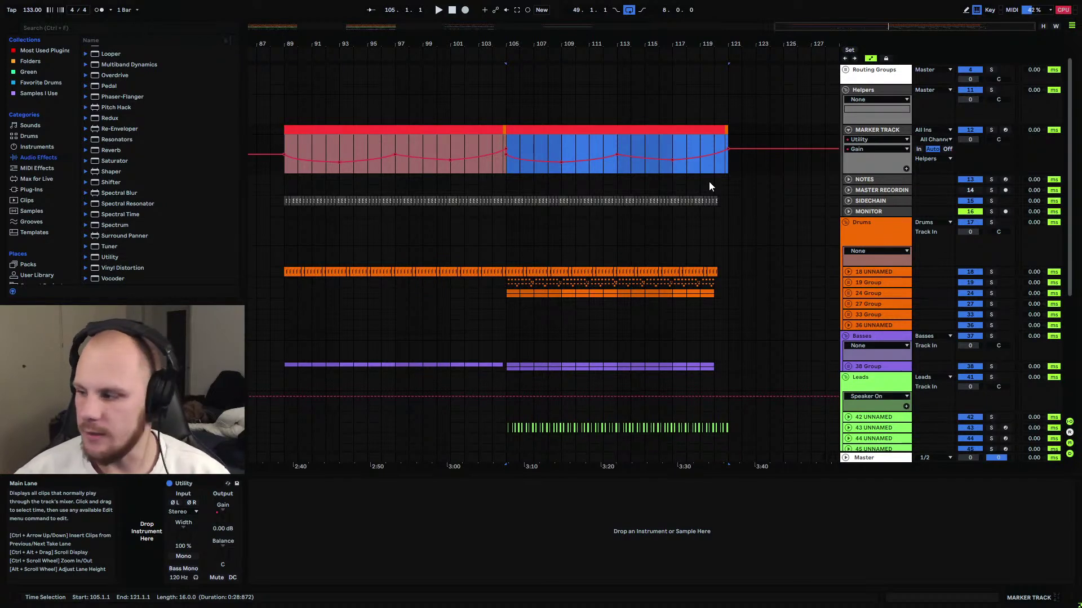
{"action": "scroll", "coordinate": [564, 242], "scroll_direction": "down", "scroll_amount": 4}
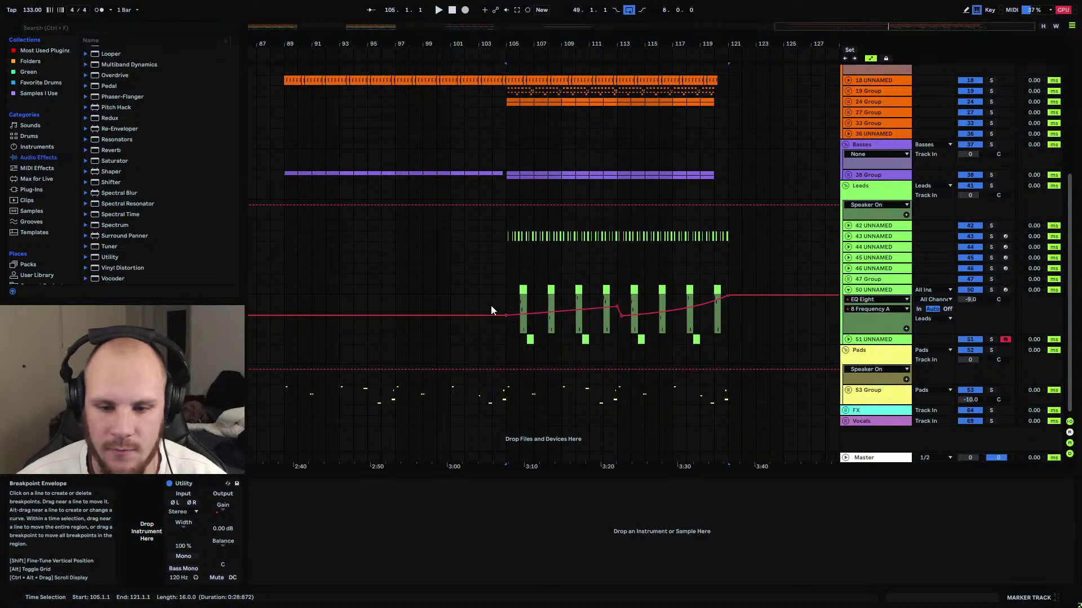
{"action": "left_click_drag", "start_coordinate": [505, 290], "coordinate": [561, 297]}
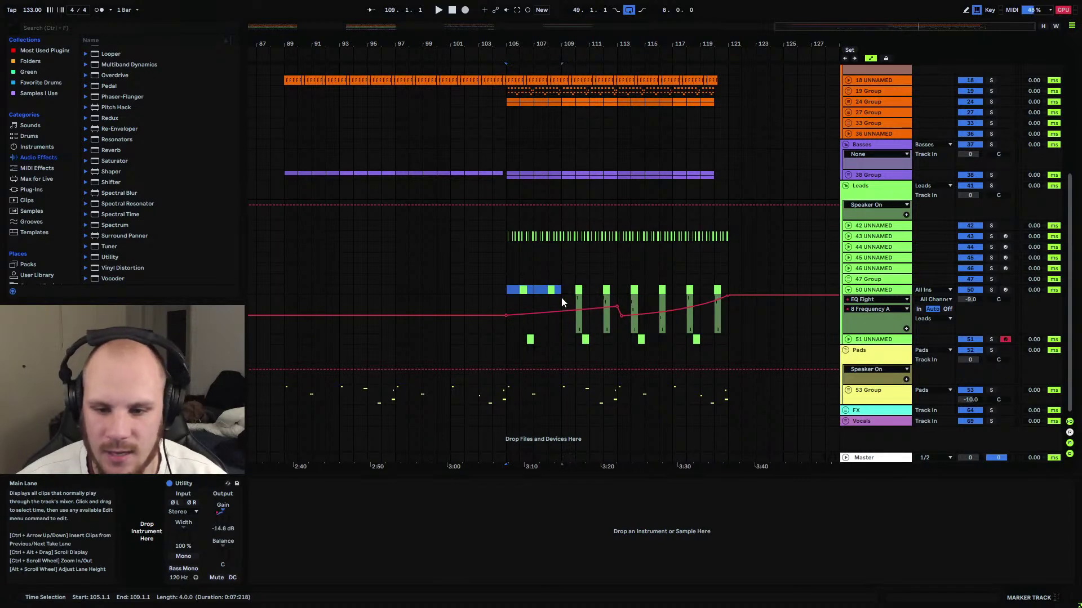
{"action": "scroll", "coordinate": [505, 241], "scroll_direction": "up", "scroll_amount": 6}
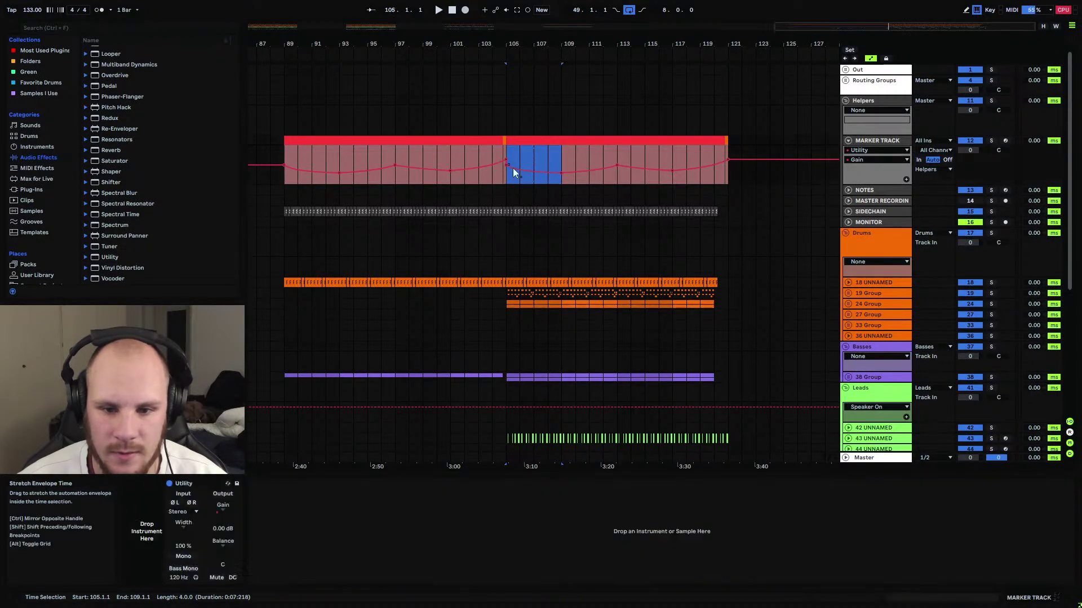
{"action": "scroll", "coordinate": [543, 203], "scroll_direction": "down", "scroll_amount": 5}
{"action": "scroll", "coordinate": [537, 225], "scroll_direction": "down", "scroll_amount": 2}
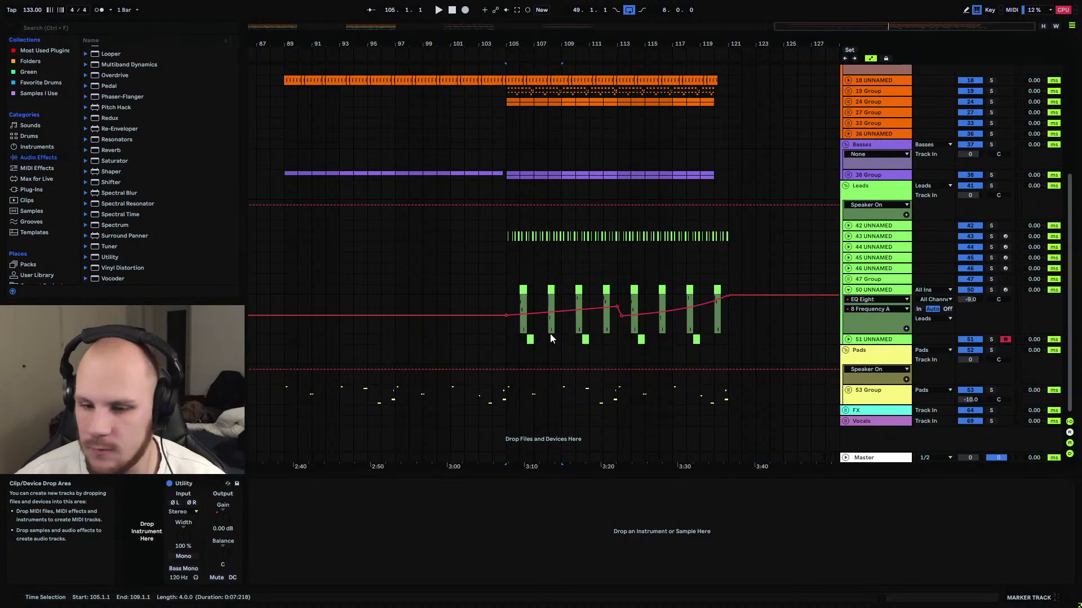
Fold track 50, unfold and solo lead track 43, and play it from bar 105.
{"action": "left_click", "coordinate": [848, 290]}
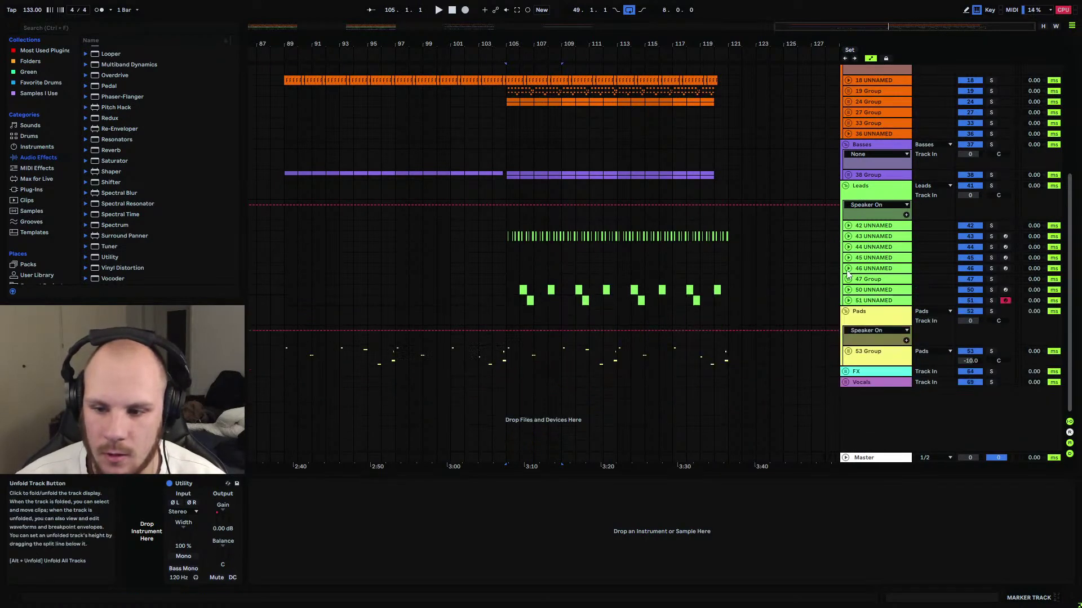
{"action": "left_click", "coordinate": [848, 236]}
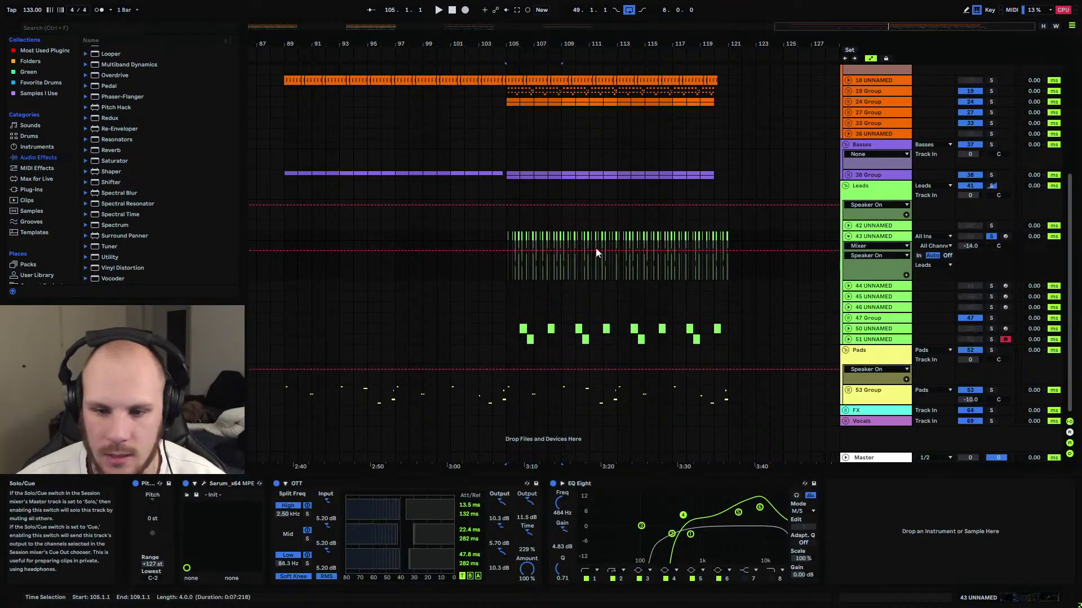
{"action": "left_click", "coordinate": [501, 268]}
{"action": "key", "text": "space"}
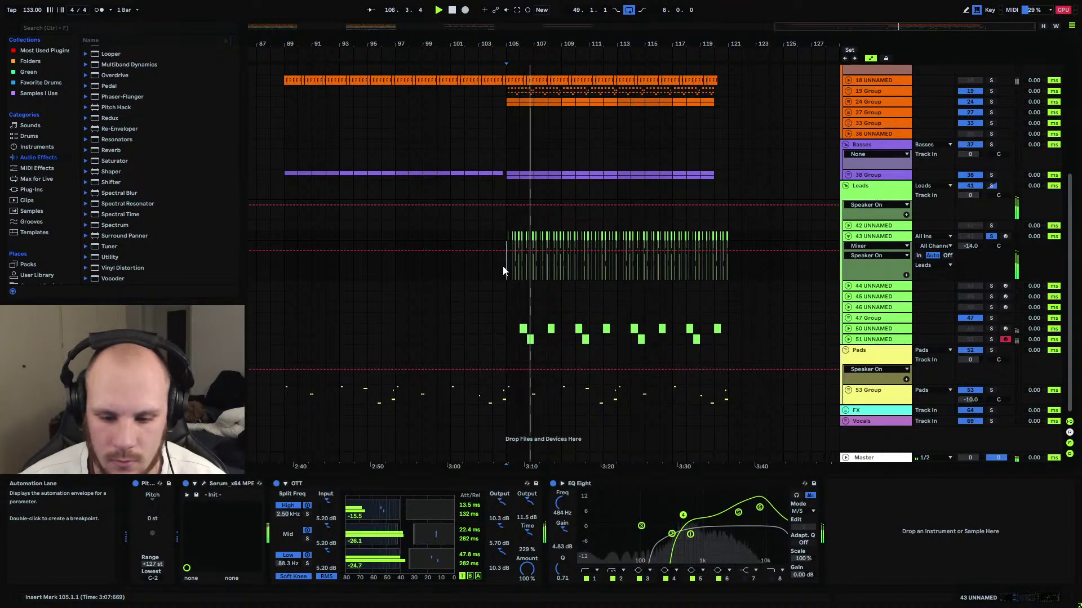
Examine the marker gain dip over bars 105–109 against the clips on track 43.
{"action": "scroll", "coordinate": [523, 256], "scroll_direction": "up", "scroll_amount": 5}
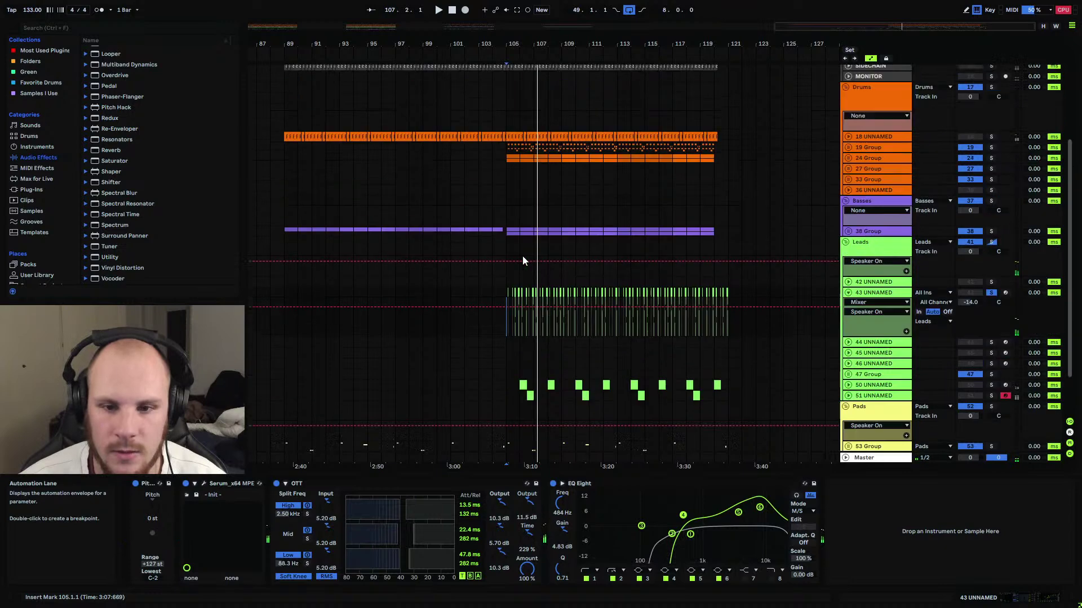
{"action": "scroll", "coordinate": [522, 256], "scroll_direction": "up", "scroll_amount": 3}
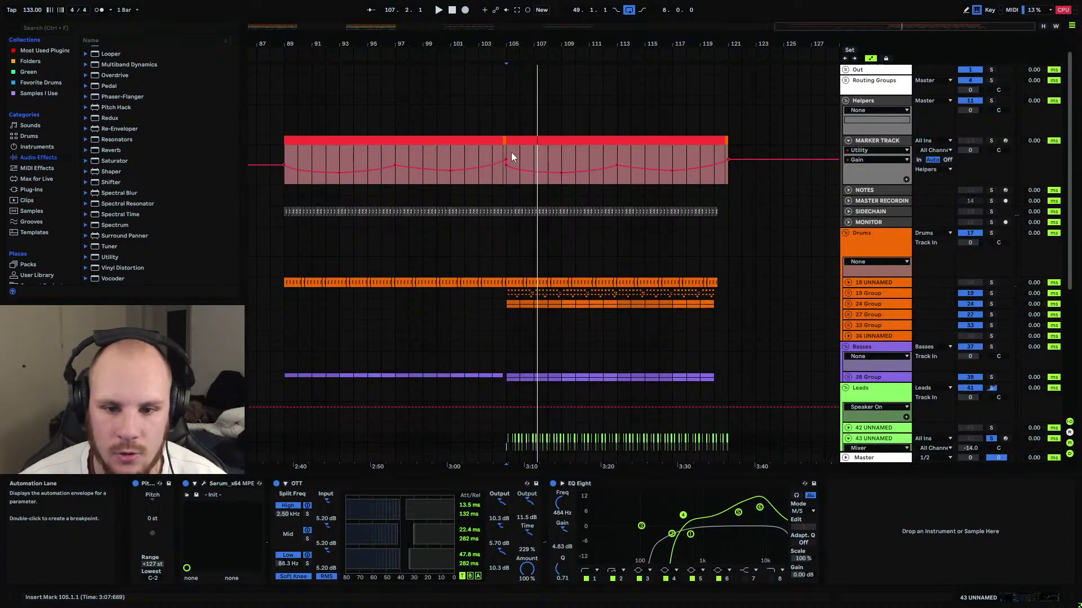
{"action": "left_click_drag", "start_coordinate": [507, 180], "coordinate": [559, 181]}
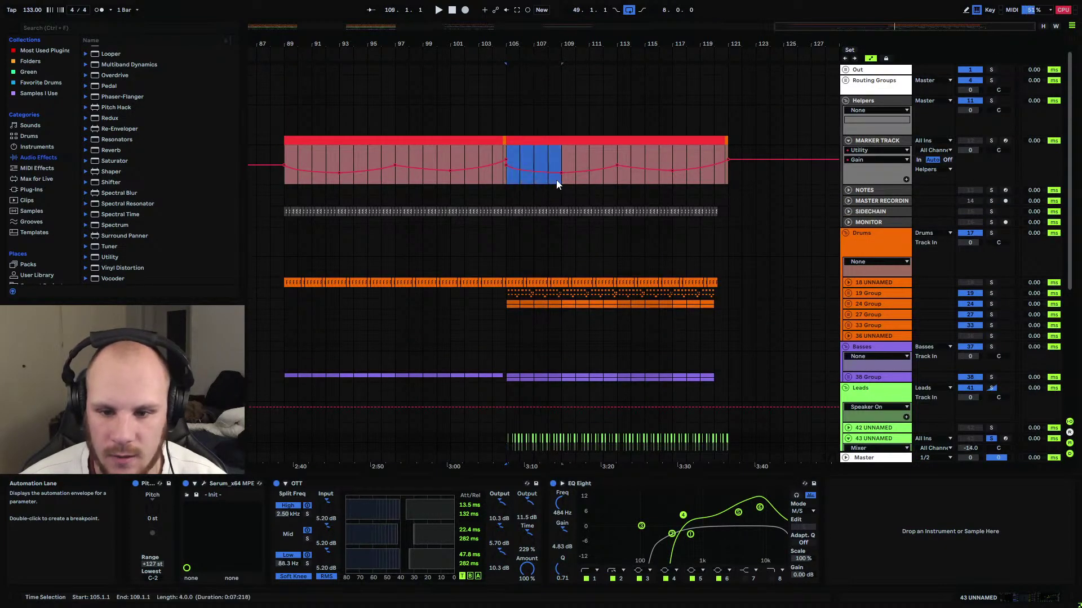
{"action": "scroll", "coordinate": [560, 217], "scroll_direction": "down", "scroll_amount": 5}
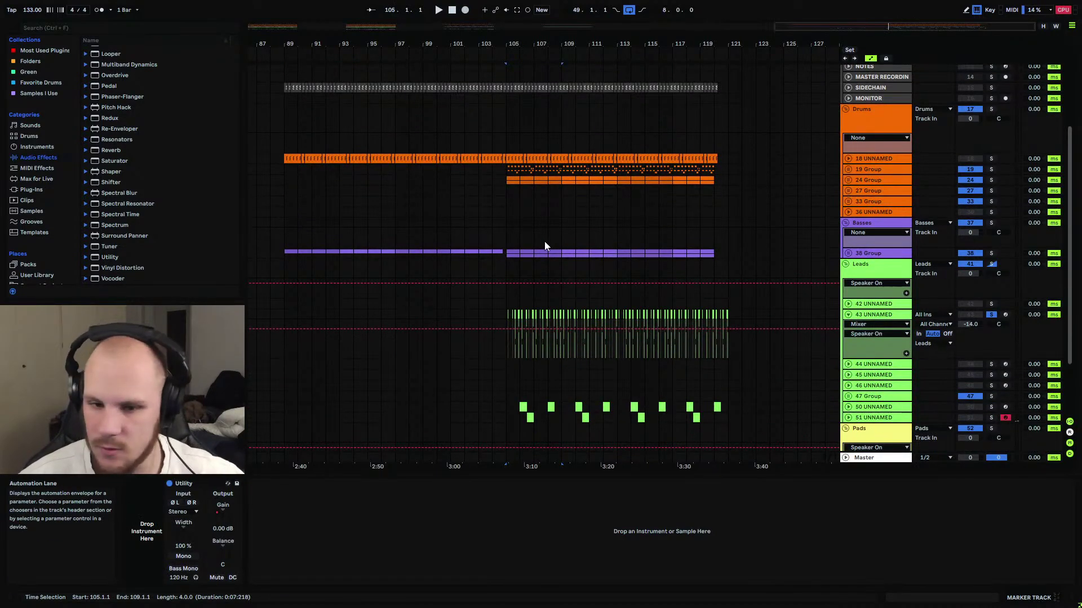
{"action": "scroll", "coordinate": [544, 241], "scroll_direction": "up", "scroll_amount": 3}
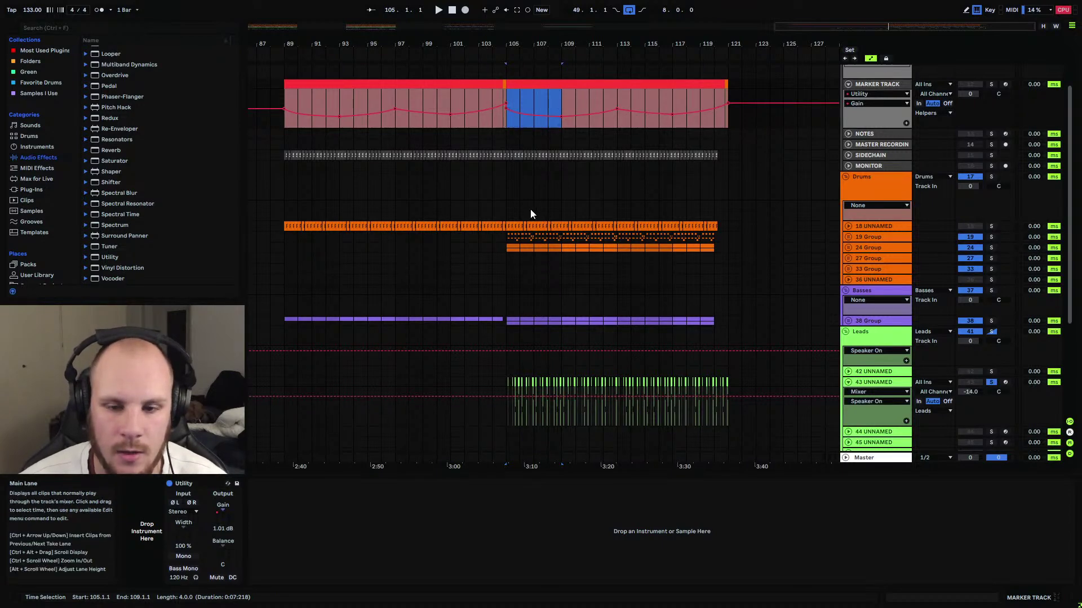
{"action": "scroll", "coordinate": [530, 209], "scroll_direction": "down", "scroll_amount": 5}
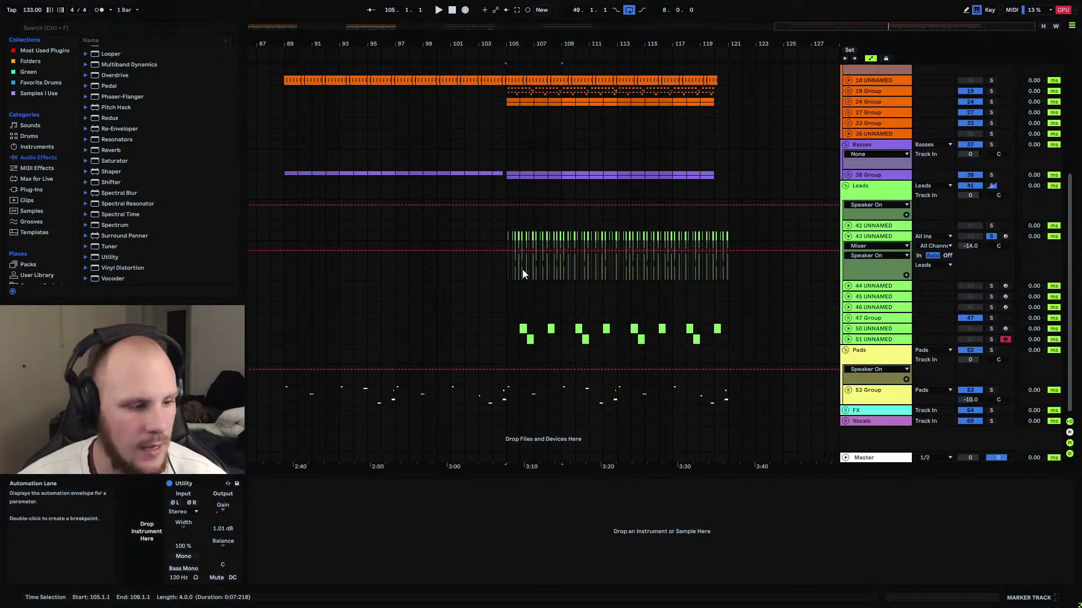
Add an Auto Filter after the EQ Eight on track 43 and set its frequency to 19.9 kHz.
{"action": "left_click", "coordinate": [879, 238]}
{"action": "scroll", "coordinate": [120, 107], "scroll_direction": "up", "scroll_amount": 7}
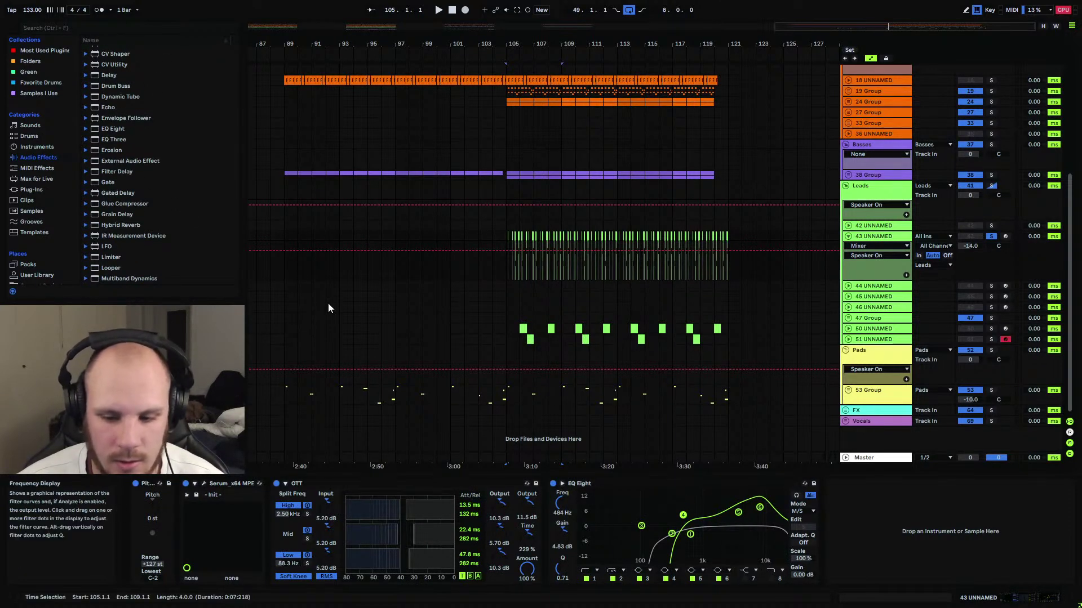
{"action": "scroll", "coordinate": [107, 107], "scroll_direction": "up", "scroll_amount": 5}
{"action": "left_click", "coordinate": [107, 104]}
{"action": "scroll", "coordinate": [104, 96], "scroll_direction": "up", "scroll_amount": 2}
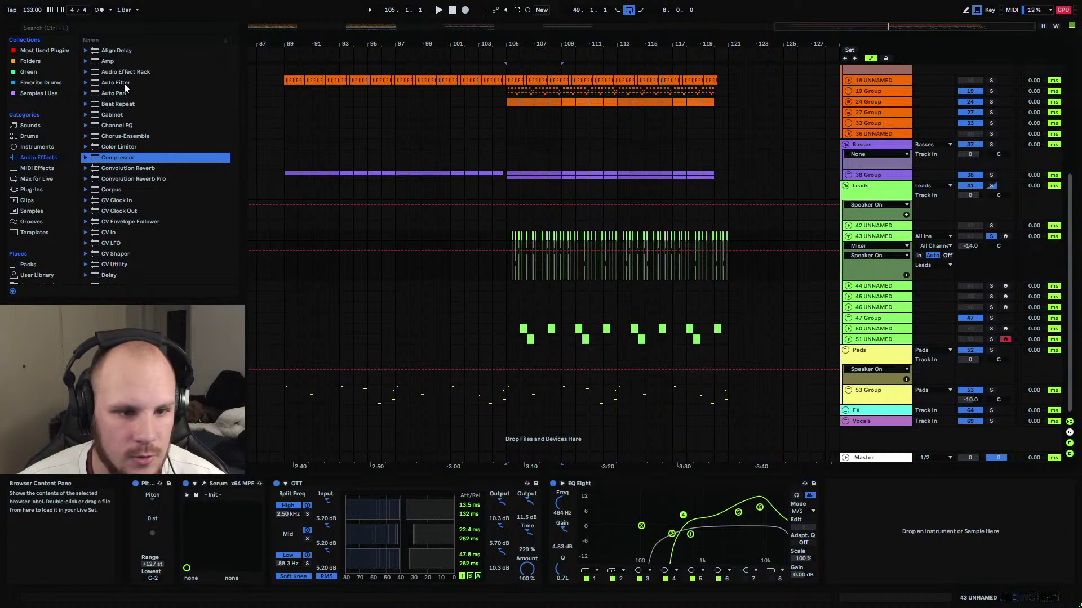
{"action": "left_click_drag", "start_coordinate": [125, 83], "coordinate": [584, 441]}
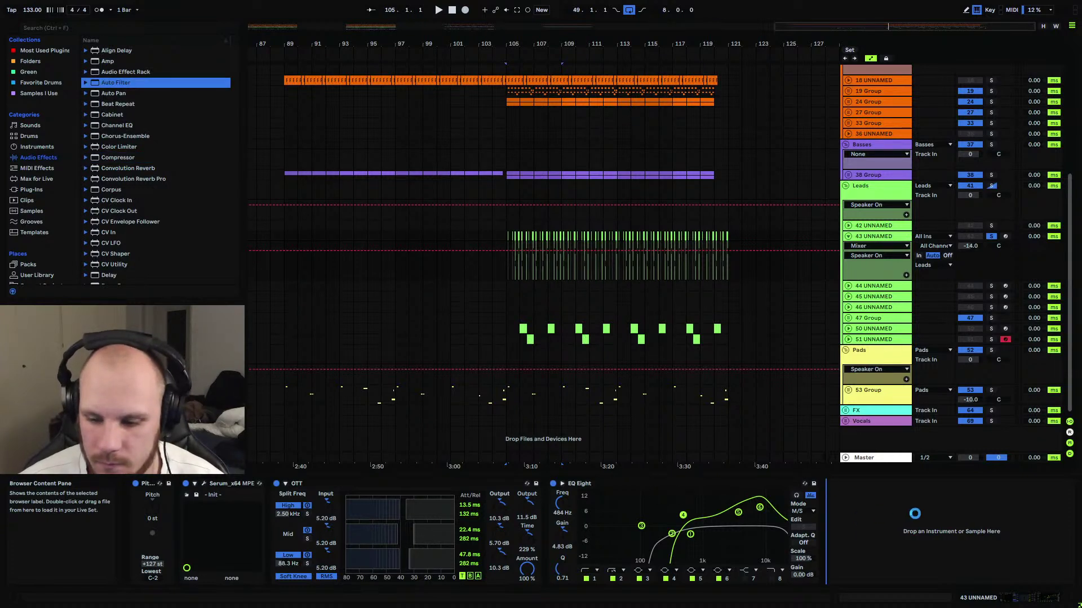
{"action": "left_click_drag", "start_coordinate": [924, 506], "coordinate": [941, 505]}
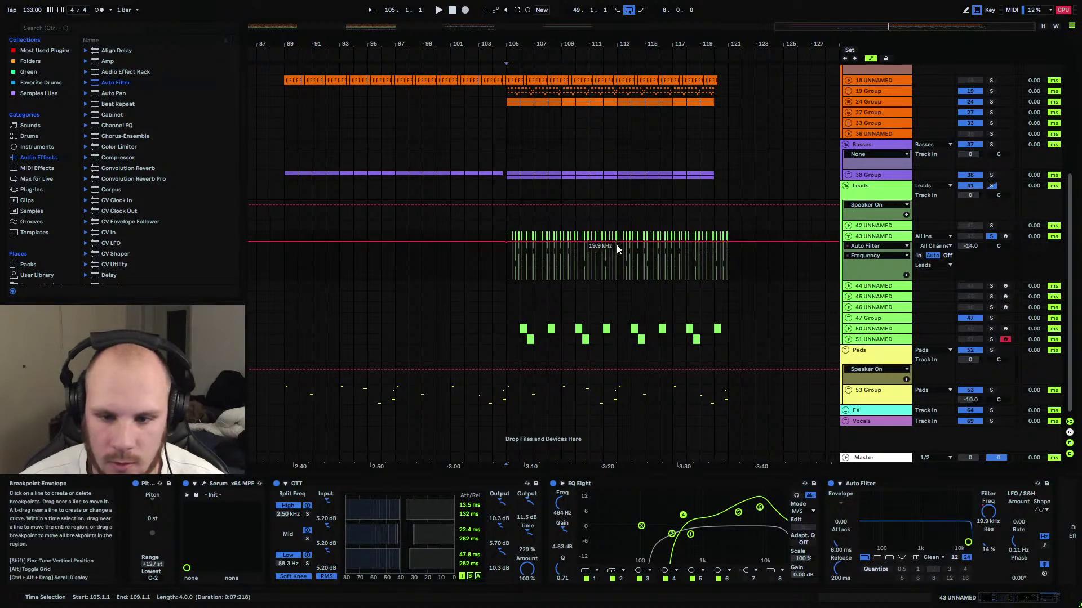
Automate track 43's Auto Filter frequency to curve down from bar 105 to bar 109 and back up by bar 121, and play it.
{"action": "left_click_drag", "start_coordinate": [560, 242], "coordinate": [557, 256]}
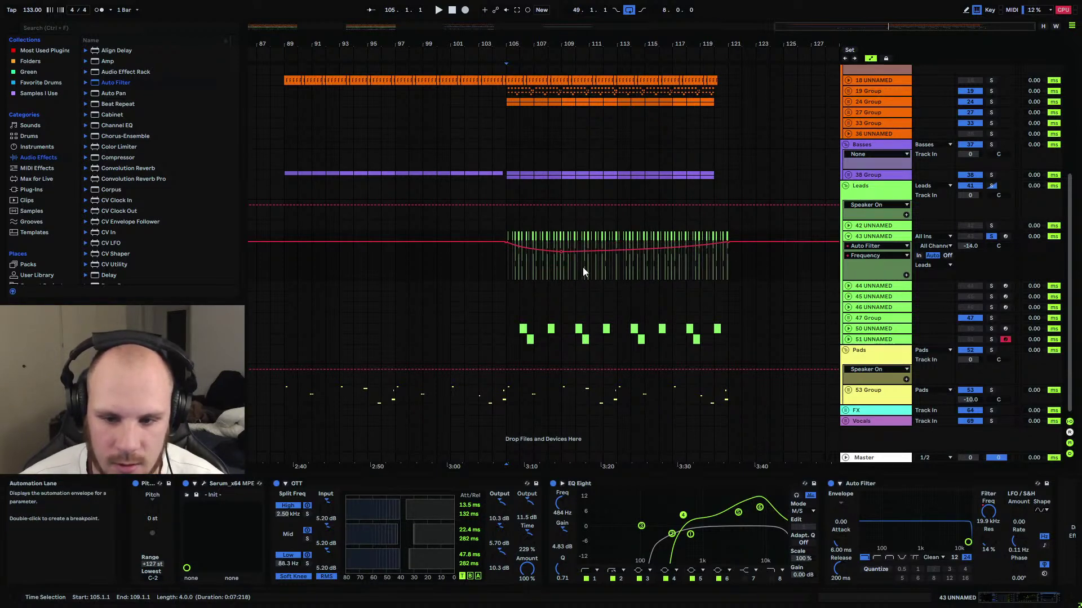
{"action": "mouse_move", "coordinate": [605, 266]}
{"action": "left_mouse_down"}
{"action": "mouse_move", "coordinate": [722, 272]}
{"action": "mouse_move", "coordinate": [610, 275]}
{"action": "left_mouse_up"}
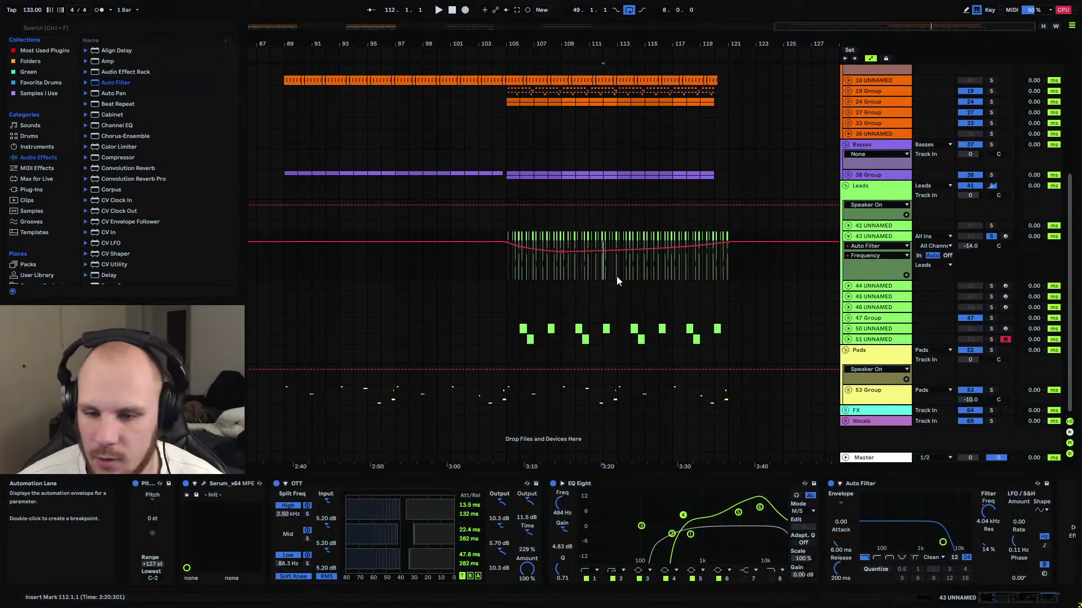
{"action": "left_click", "coordinate": [508, 269]}
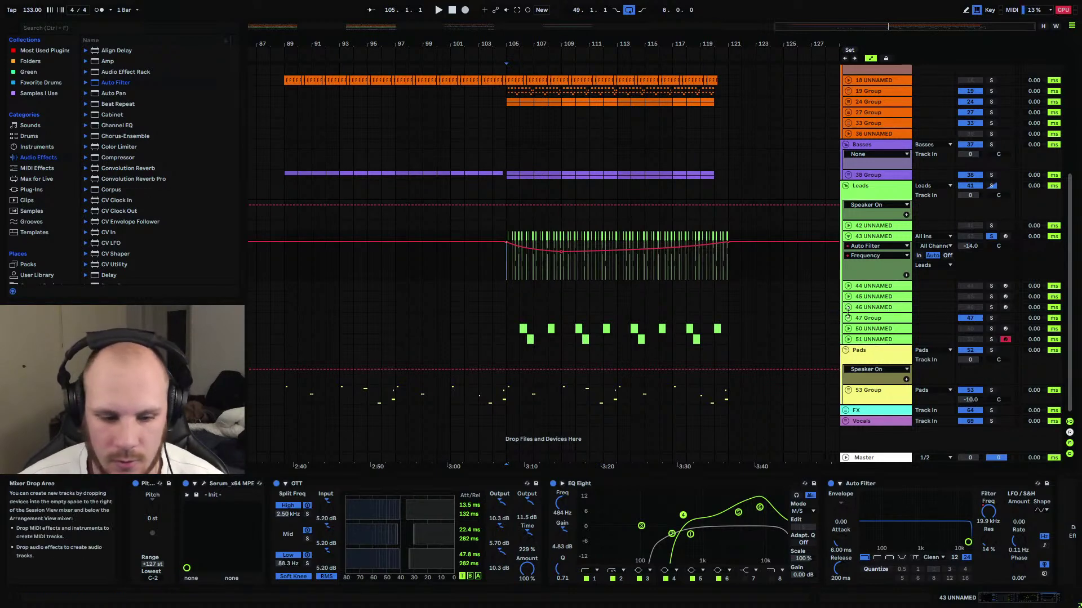
{"action": "key", "text": "space"}
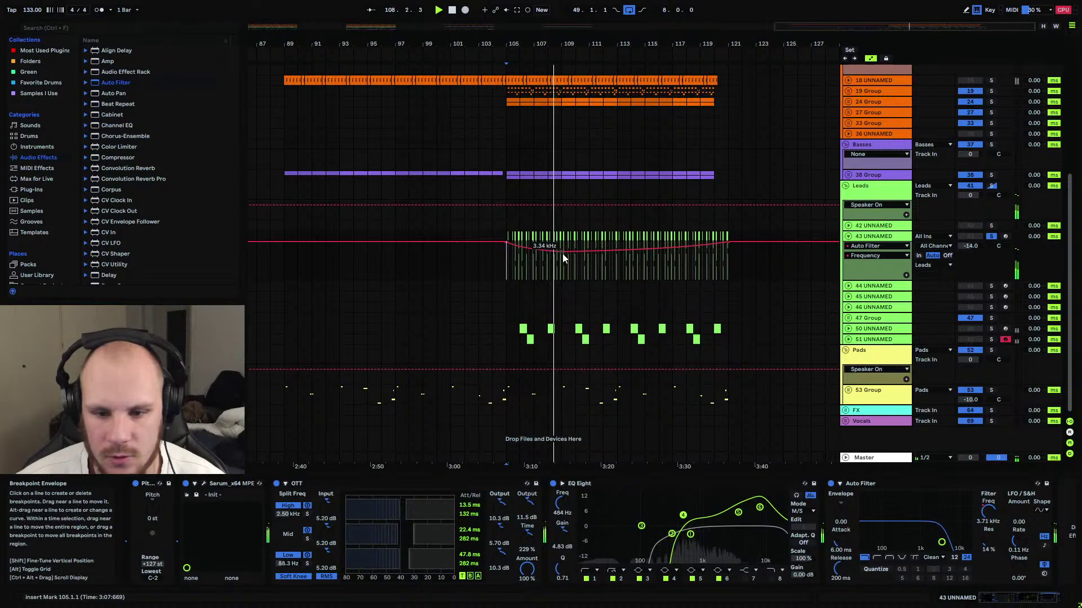
Set the Auto Filter to a 12 dB slope and 0% resonance, and lower its automated frequency at bar 109 to about 1.5 kHz.
{"action": "left_click", "coordinate": [954, 557]}
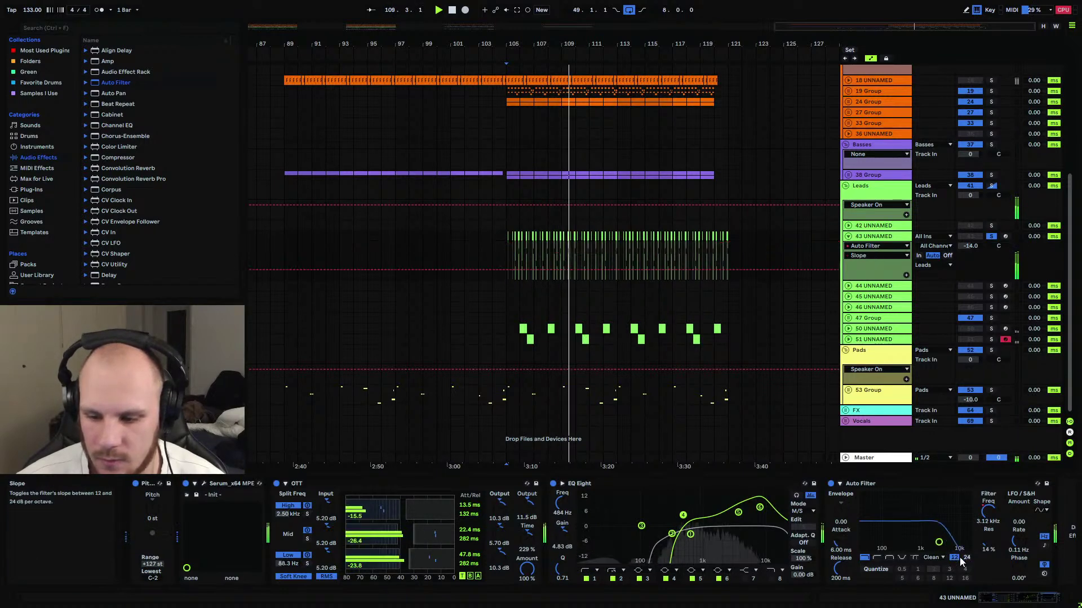
{"action": "left_click_drag", "start_coordinate": [988, 540], "coordinate": [970, 532]}
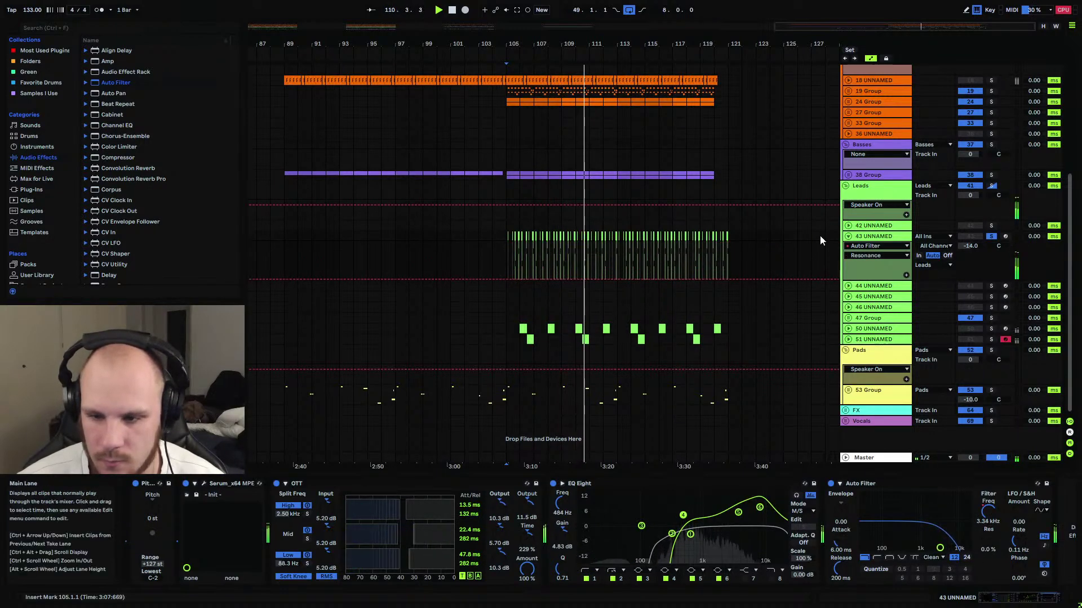
{"action": "left_click", "coordinate": [583, 237]}
{"action": "left_click_drag", "start_coordinate": [560, 252], "coordinate": [559, 270]}
{"action": "key", "text": "space"}
{"action": "key", "text": "space"}
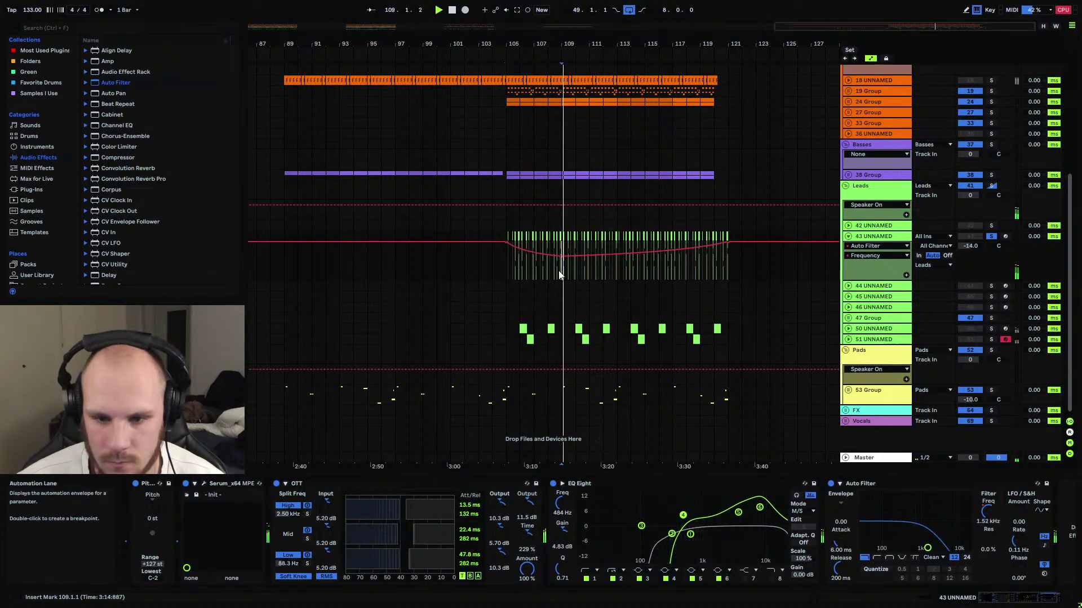
Unsolo track 43, play the full arrangement from bar 105, and fold the track.
{"action": "left_click", "coordinate": [991, 236]}
{"action": "left_click", "coordinate": [506, 269]}
{"action": "key", "text": "space"}
{"action": "key", "text": "space"}
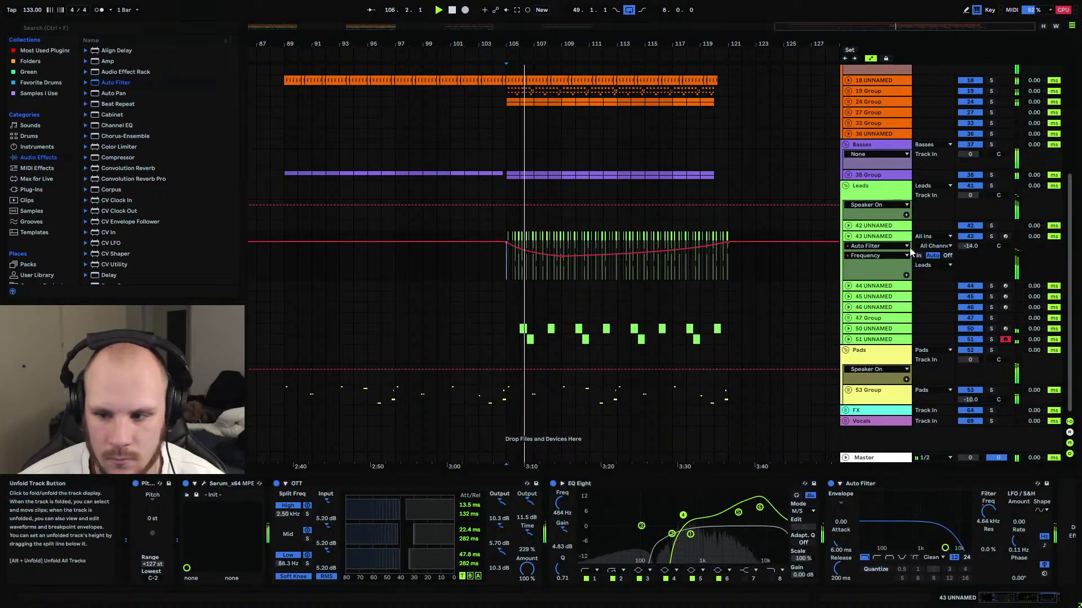
{"action": "left_click", "coordinate": [848, 236]}
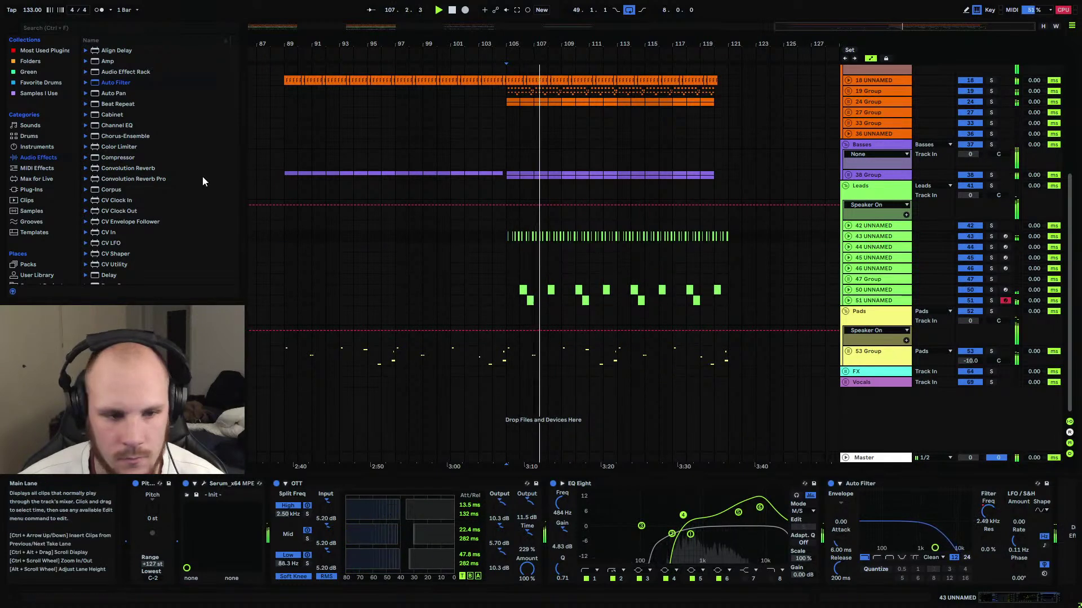
Solo track 43 and lengthen its Serum envelope releases to about 81 ms on ENV 2 and 123 ms on ENV 1.
{"action": "left_click", "coordinate": [991, 237]}
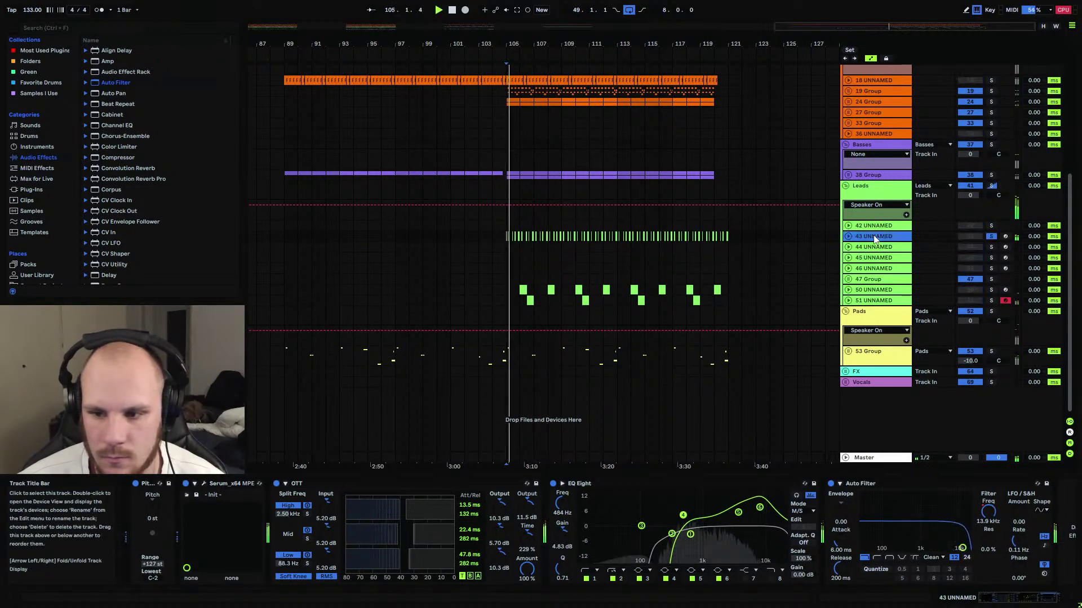
{"action": "left_click", "coordinate": [37, 179]}
{"action": "left_click", "coordinate": [38, 190]}
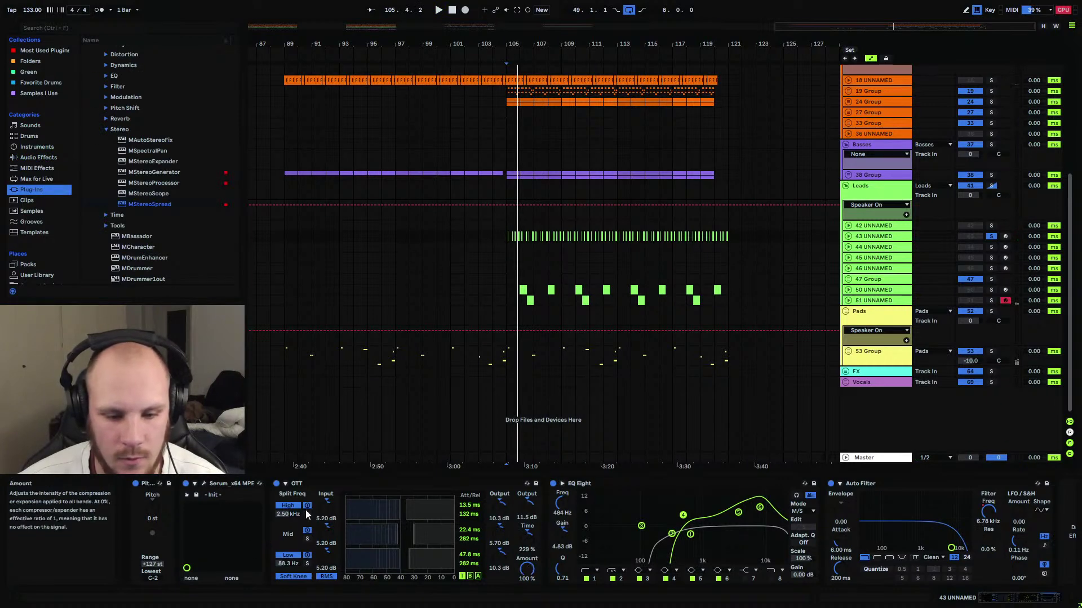
{"action": "key", "text": "ctrl+alt+p"}
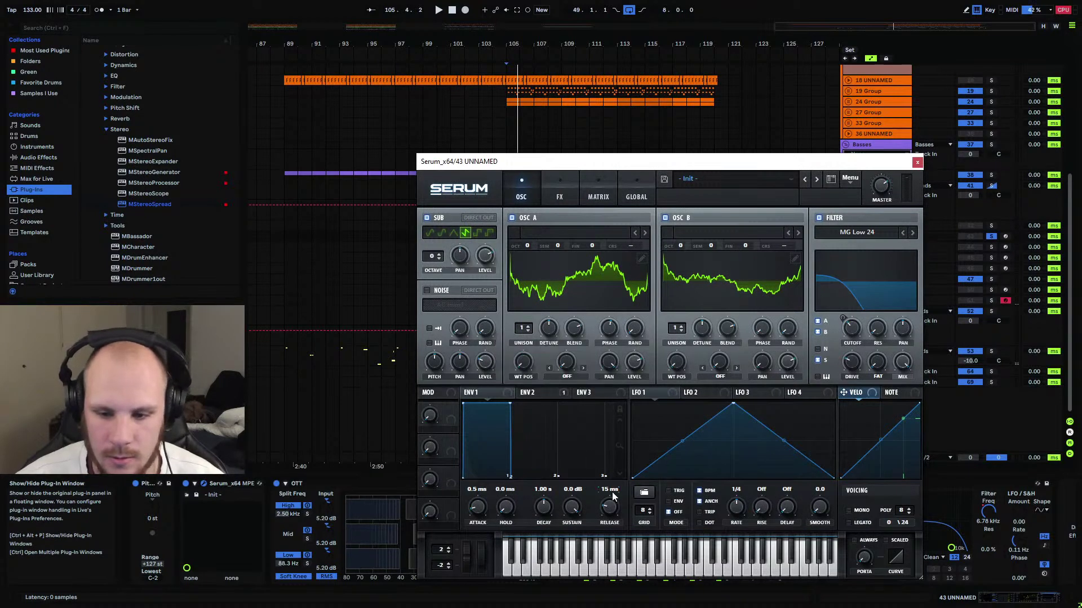
{"action": "left_click", "coordinate": [534, 393]}
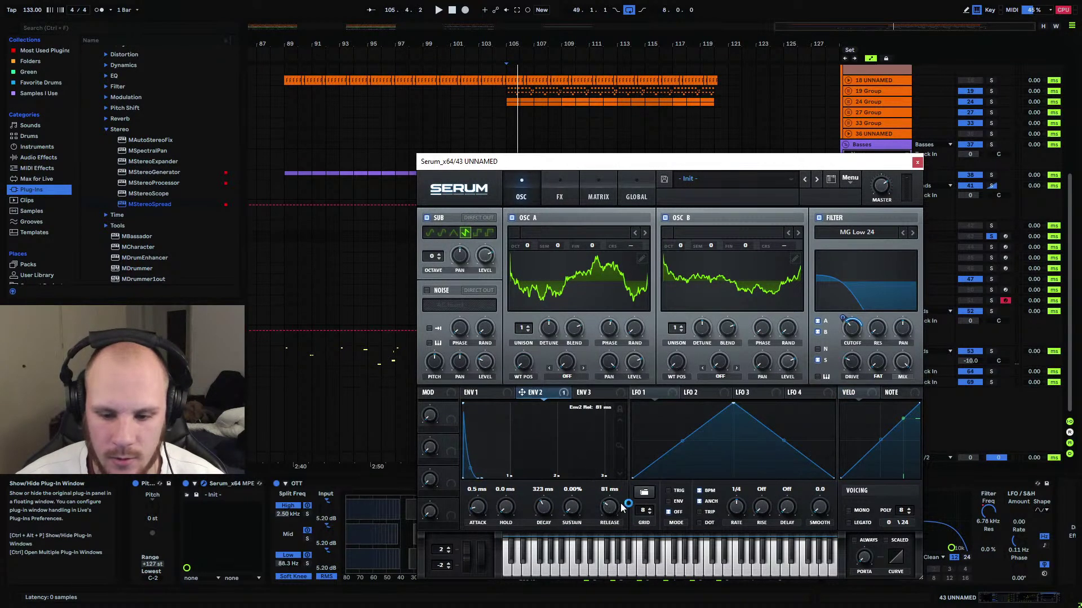
{"action": "left_click", "coordinate": [486, 392]}
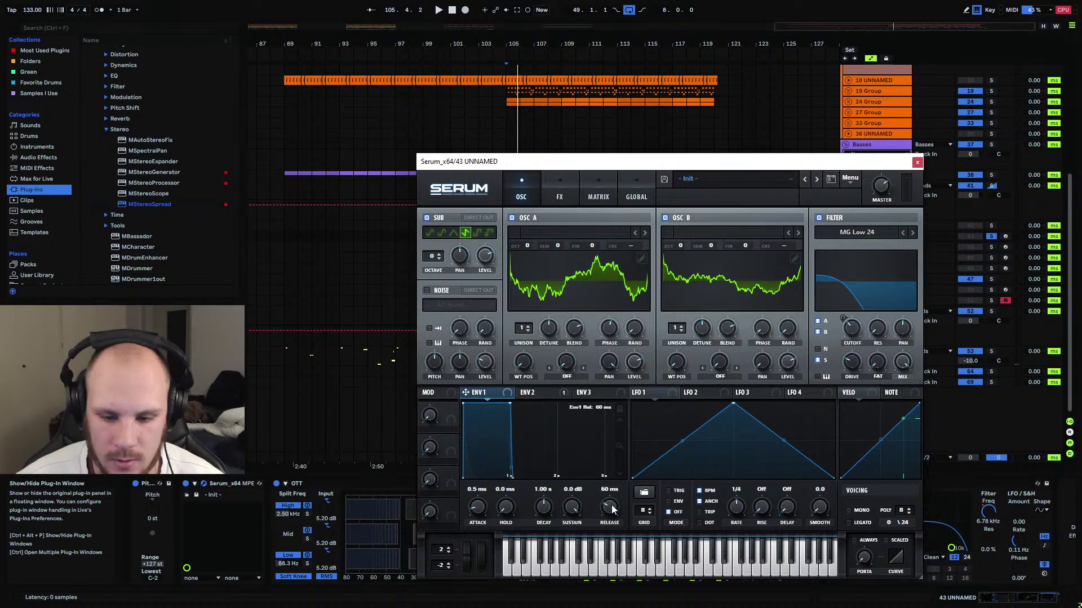
Enable Serum's Hyper/Dimension and Chorus effects, play the soloed lead while comparing it with and without the chorus, and close Serum.
{"action": "left_click", "coordinate": [563, 197]}
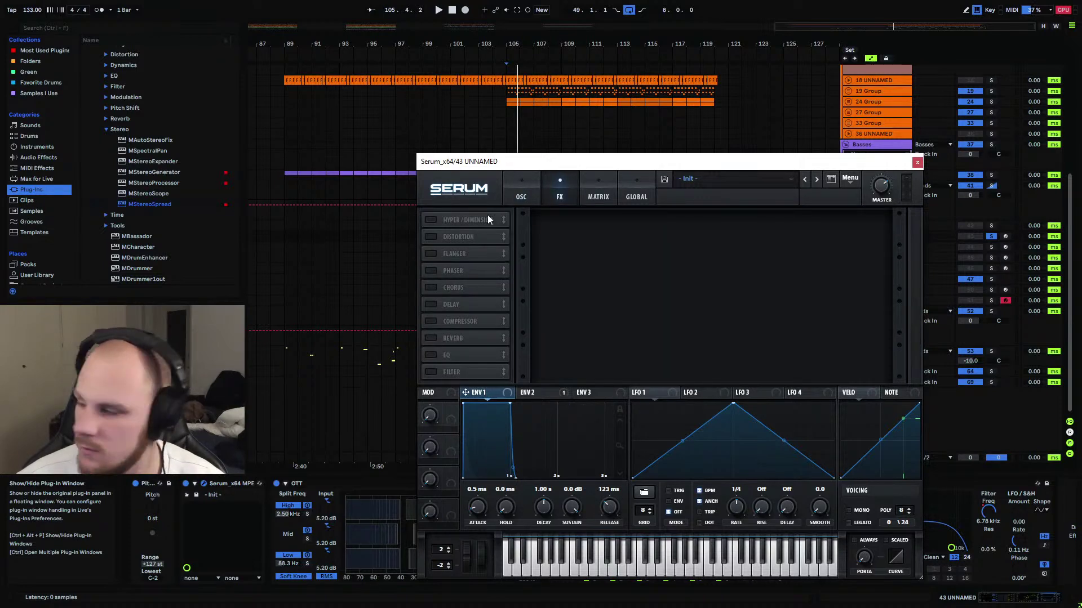
{"action": "left_click", "coordinate": [441, 220]}
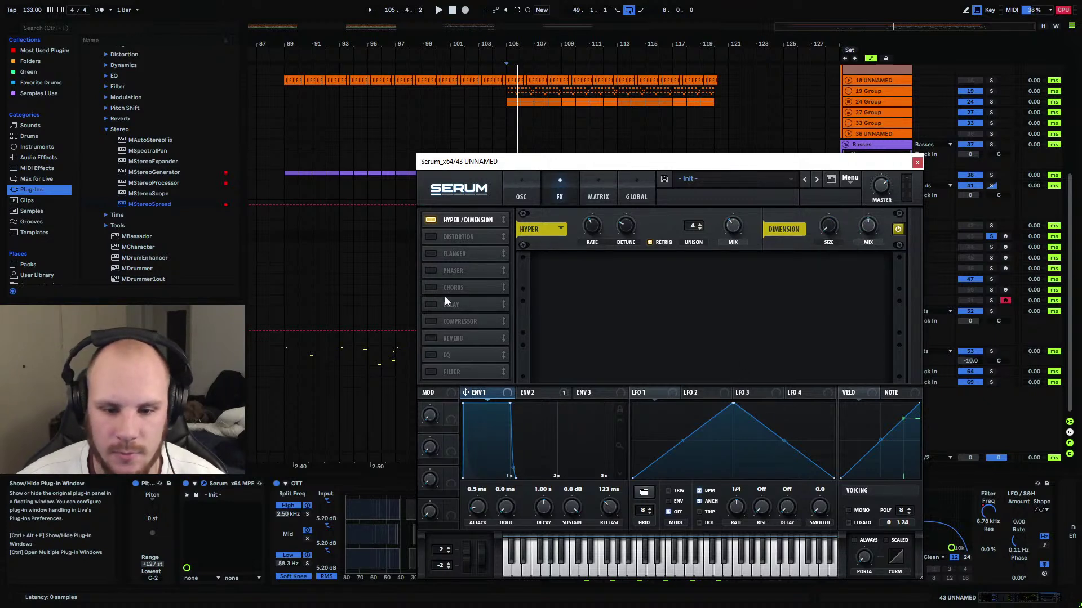
{"action": "left_click", "coordinate": [430, 288]}
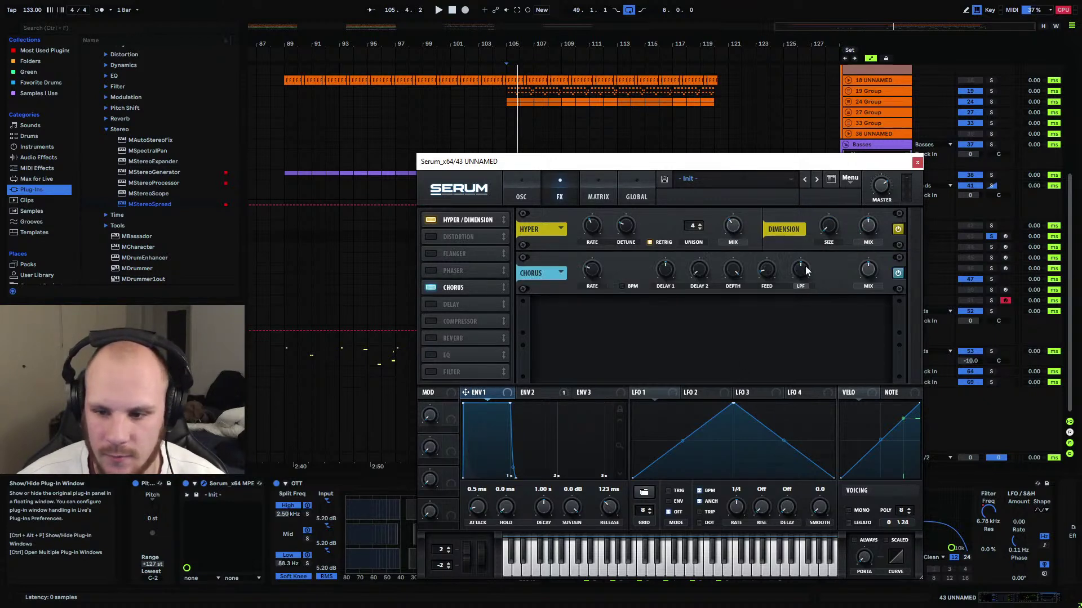
{"action": "key", "text": "space"}
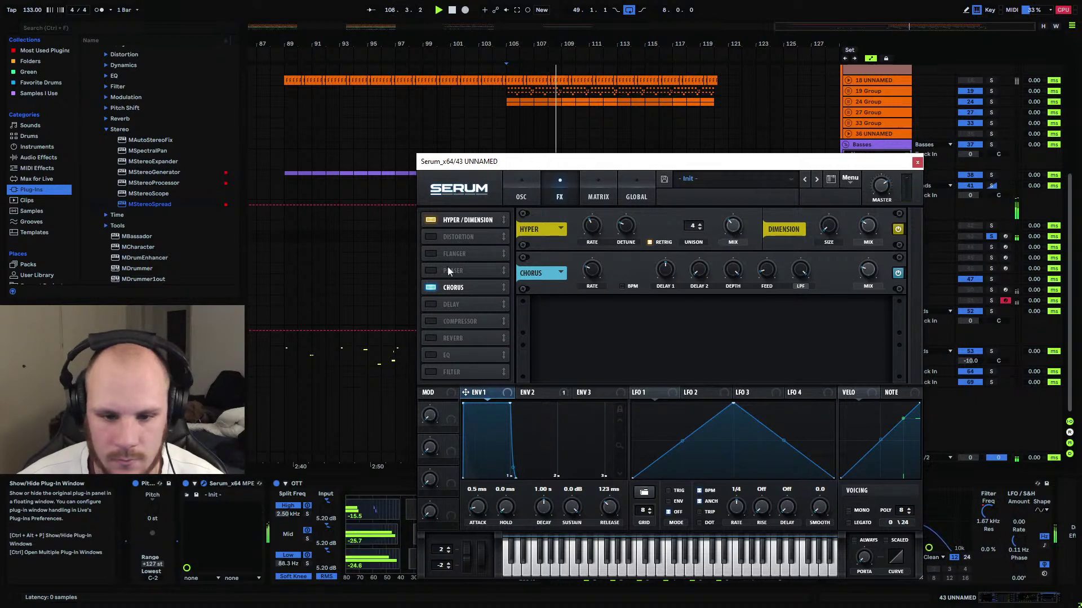
{"action": "left_click", "coordinate": [897, 272]}
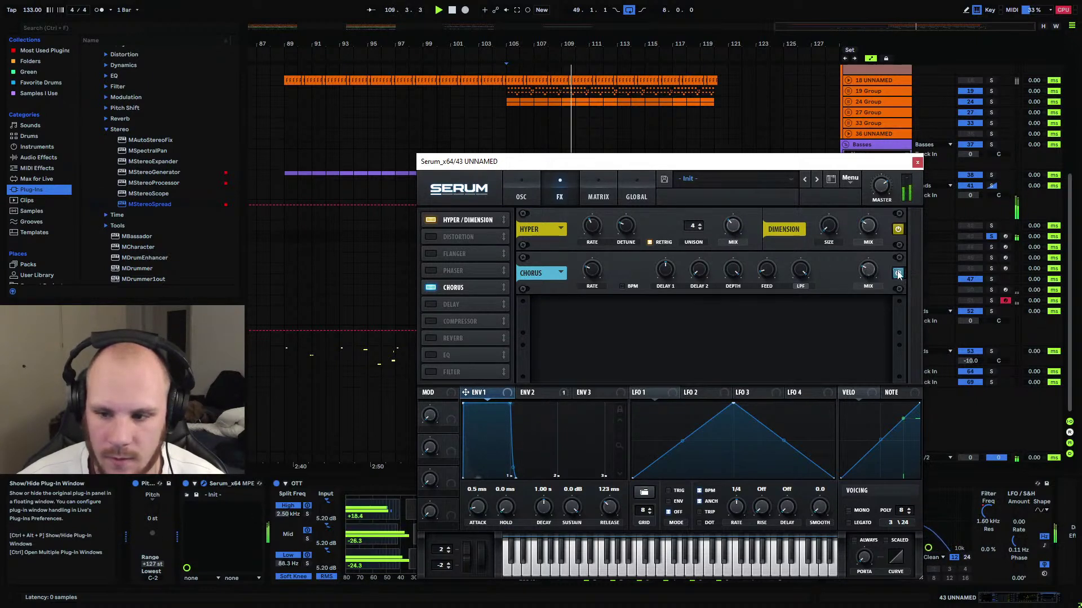
{"action": "left_click", "coordinate": [897, 273]}
{"action": "left_click", "coordinate": [917, 163]}
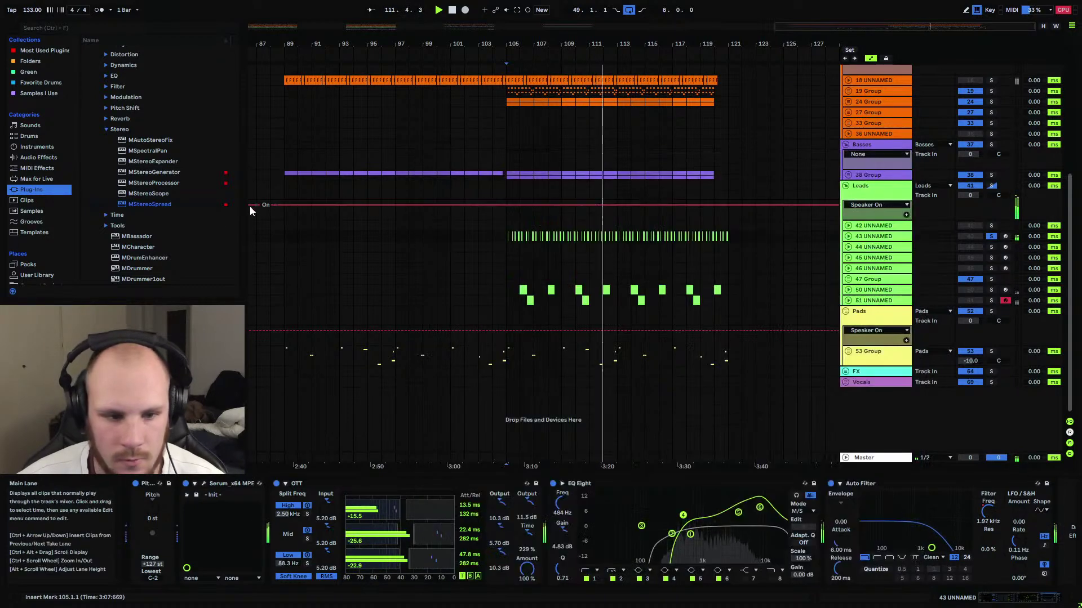
Add MStereoSpread after Serum on track 43 and set its widening to -14.4% and spectral spread to 31.6%.
{"action": "double_click", "coordinate": [149, 204]}
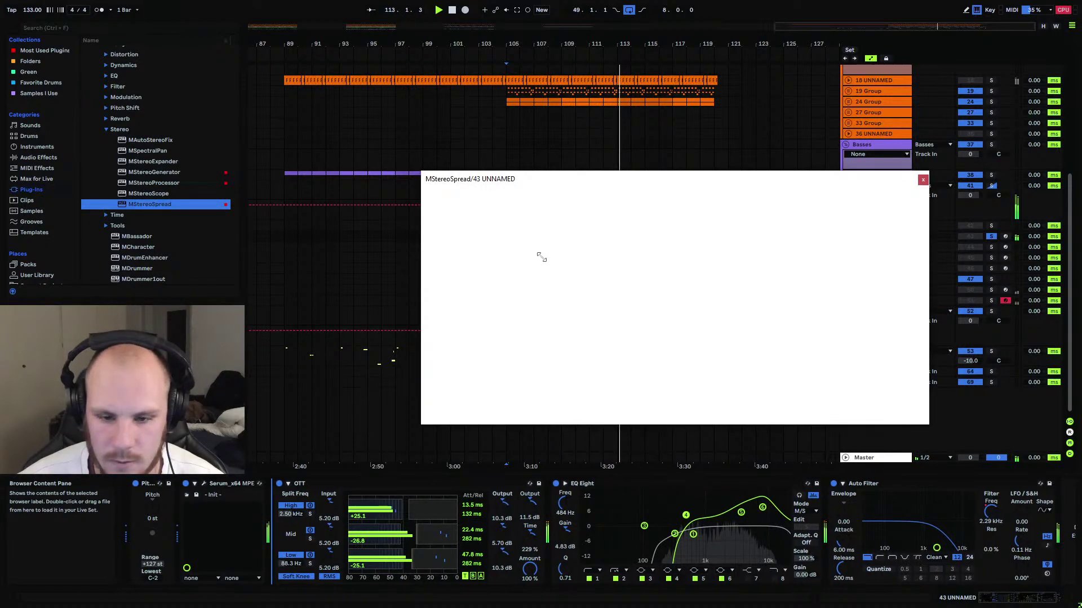
{"action": "left_click_drag", "start_coordinate": [570, 237], "coordinate": [570, 251]}
{"action": "left_click_drag", "start_coordinate": [448, 268], "coordinate": [449, 287]}
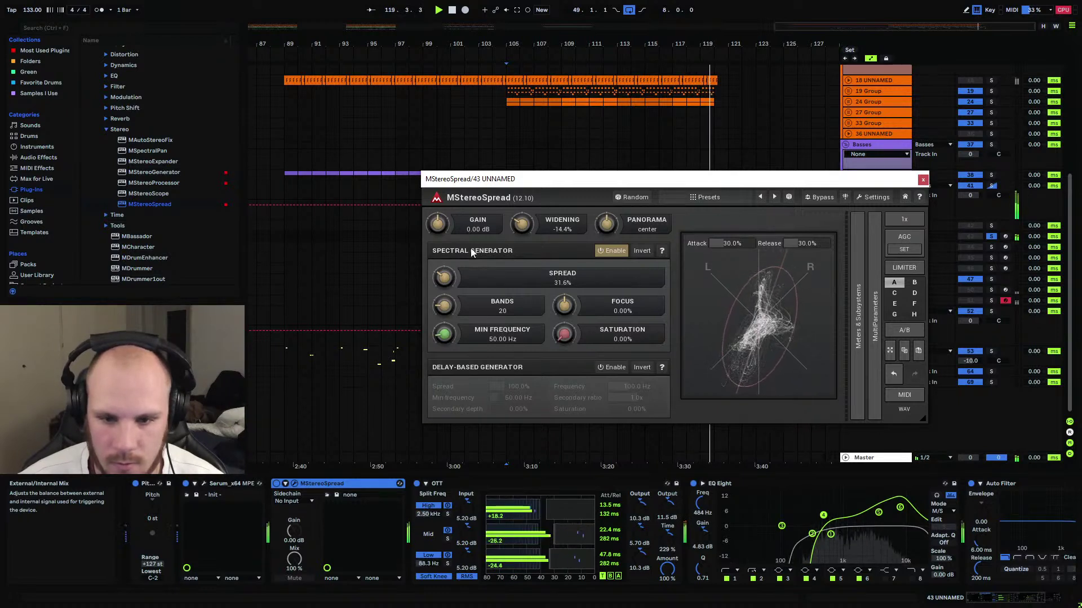
{"action": "left_click", "coordinate": [923, 179]}
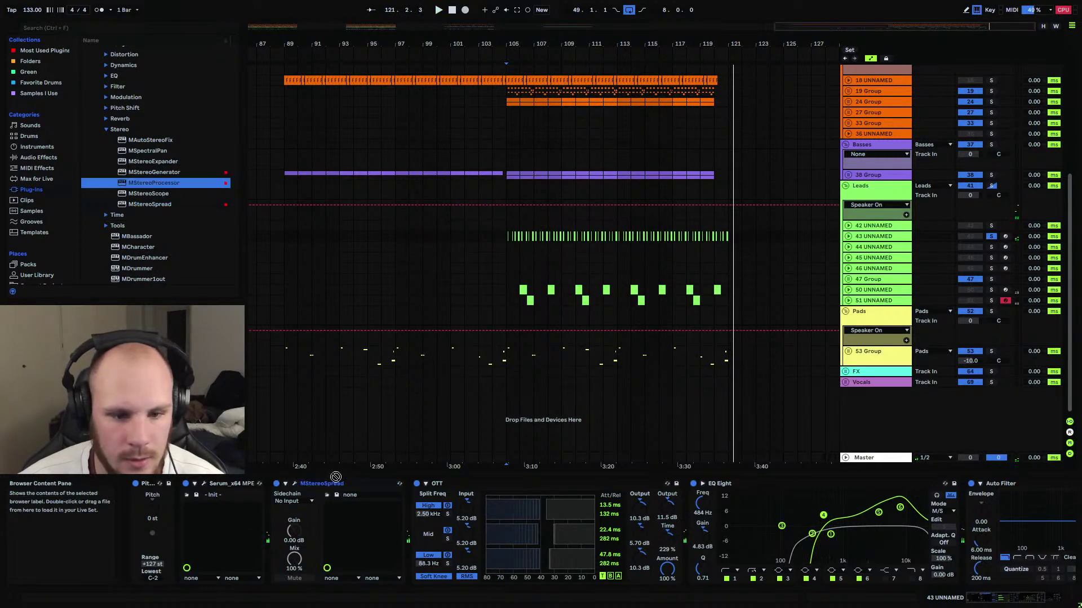
Add MStereoProcessor after MStereoSpread: panorama 28% left, widening 67.2% (bands -82.8, -31.2, 40.8, 66%), exciter 13.2% on High-mid and 38% on High.
{"action": "double_click", "coordinate": [163, 183]}
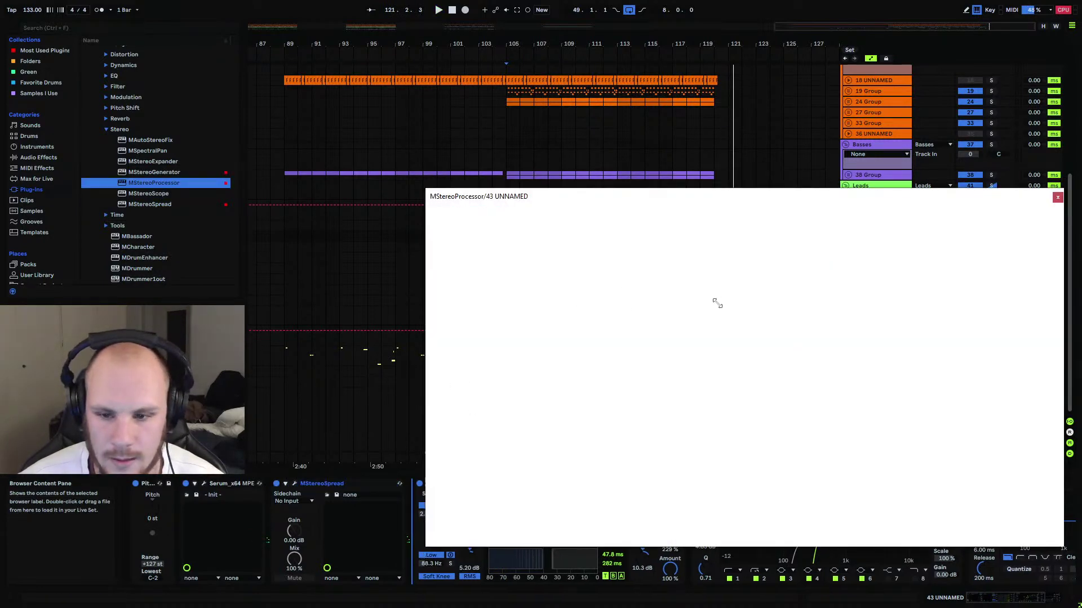
{"action": "key", "text": "space"}
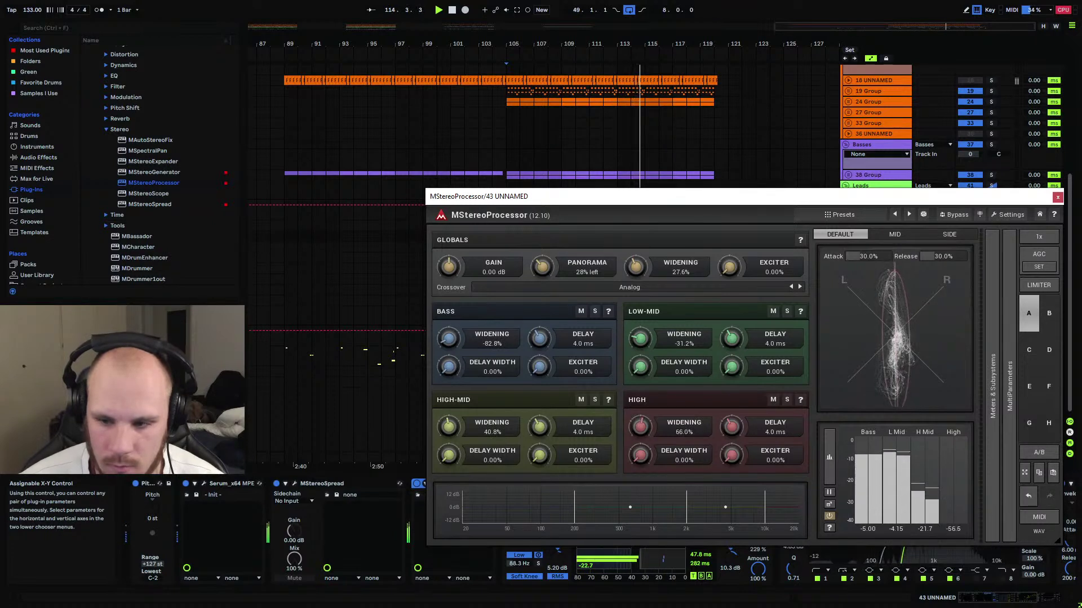
{"action": "left_click_drag", "start_coordinate": [636, 276], "coordinate": [635, 269]}
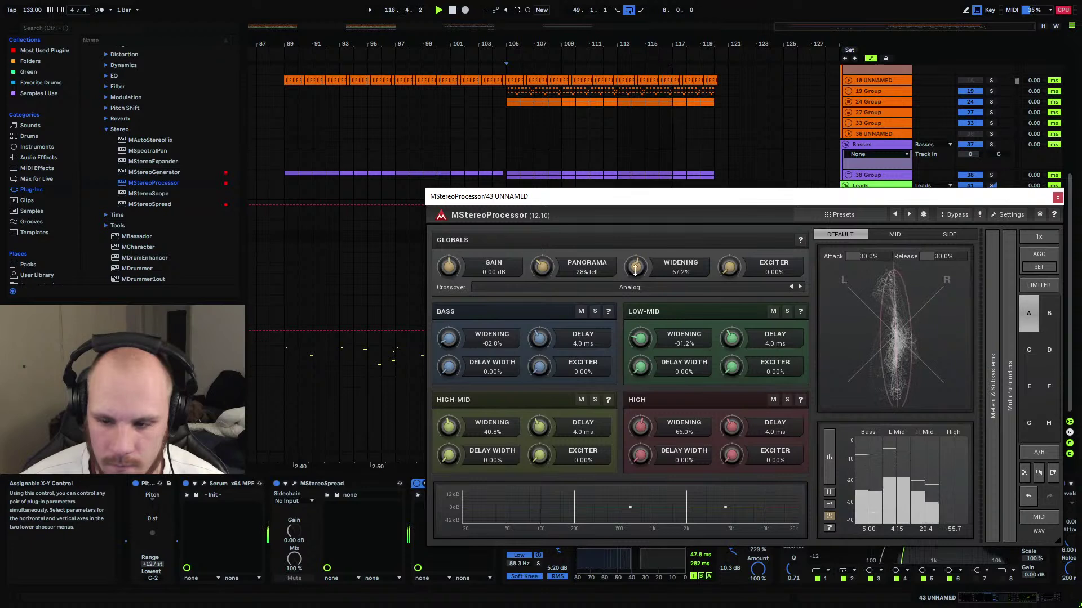
{"action": "left_click_drag", "start_coordinate": [610, 458], "coordinate": [610, 445]}
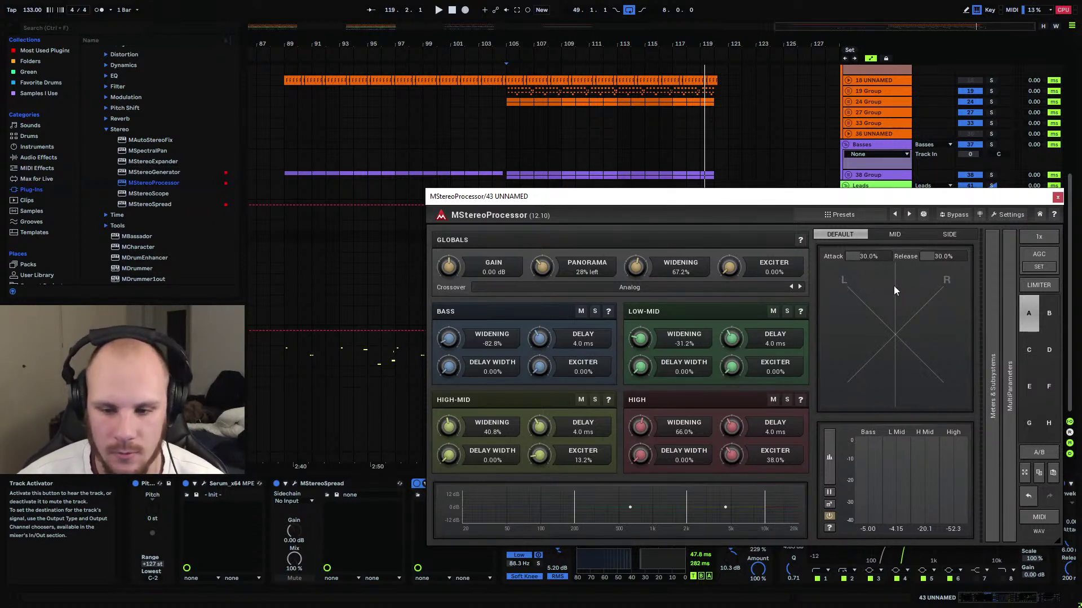
{"action": "left_click", "coordinate": [1058, 197]}
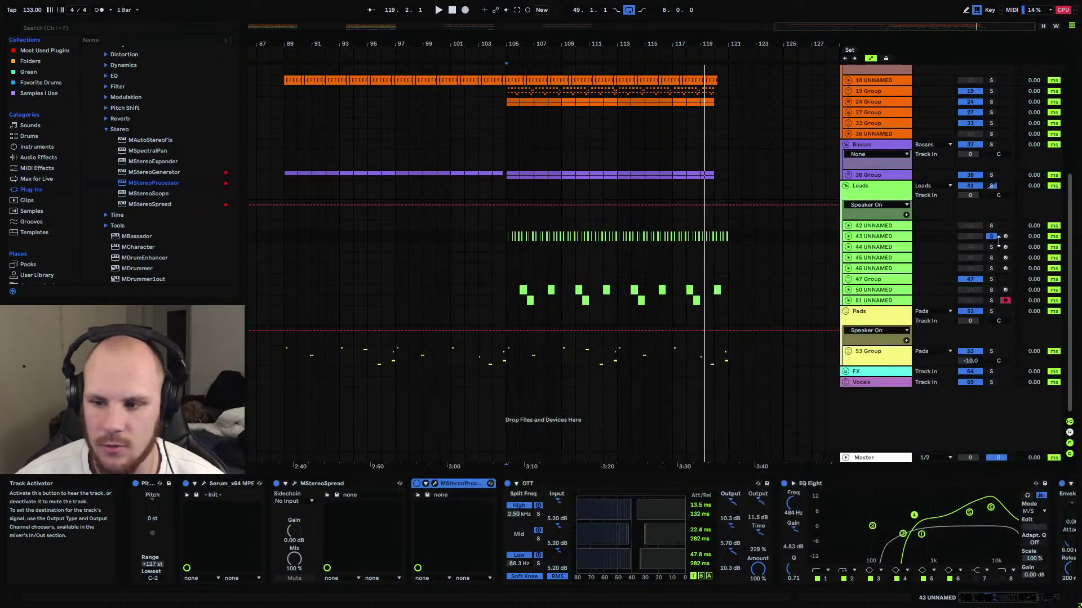
Unsolo track 43, play from bar 105, and lower its EQ Eight boosts to about 5.3 dB at 9.38 kHz and 2.36 dB at 3.83 kHz.
{"action": "left_click", "coordinate": [992, 237]}
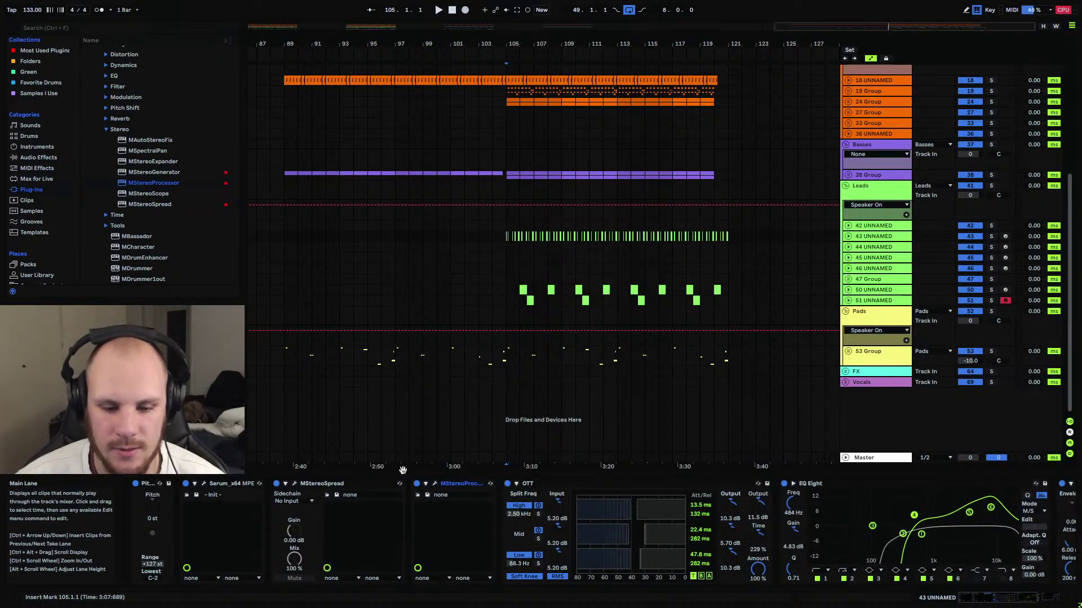
{"action": "key", "text": "space"}
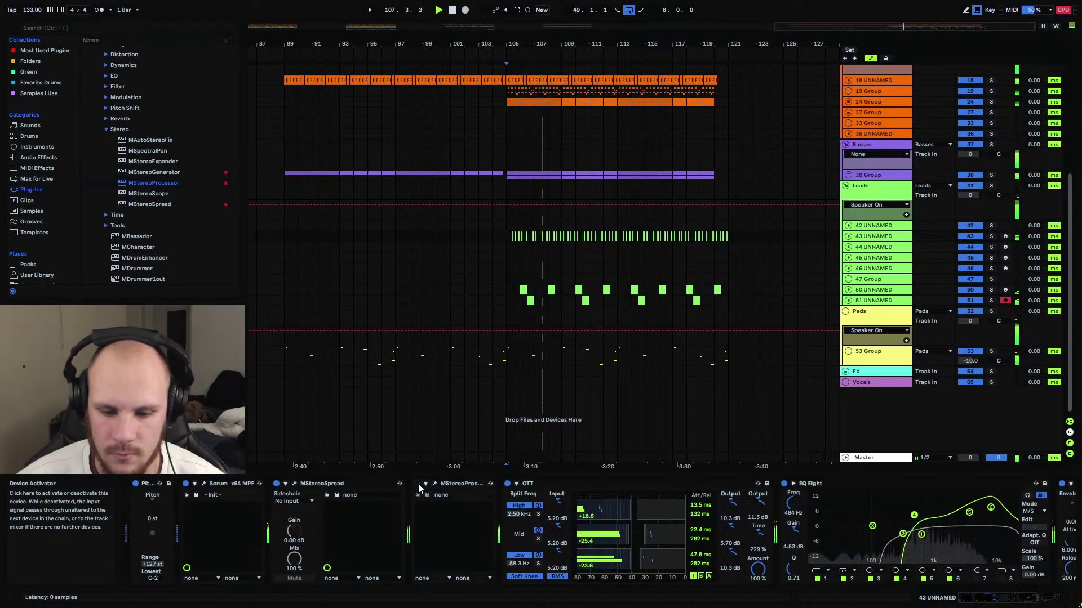
{"action": "left_click", "coordinate": [417, 484]}
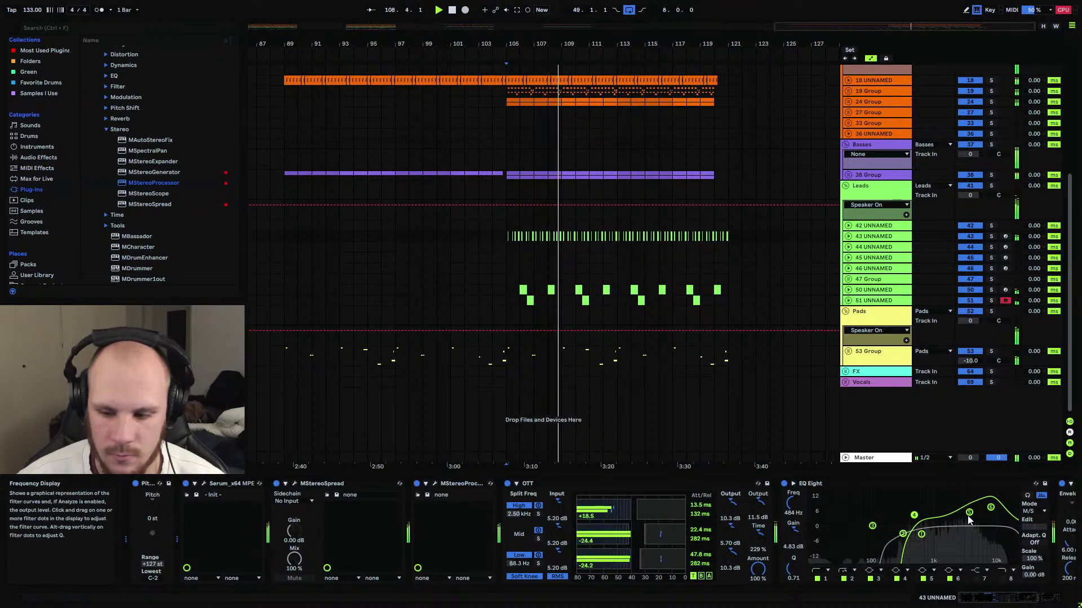
{"action": "left_click_drag", "start_coordinate": [969, 513], "coordinate": [992, 514]}
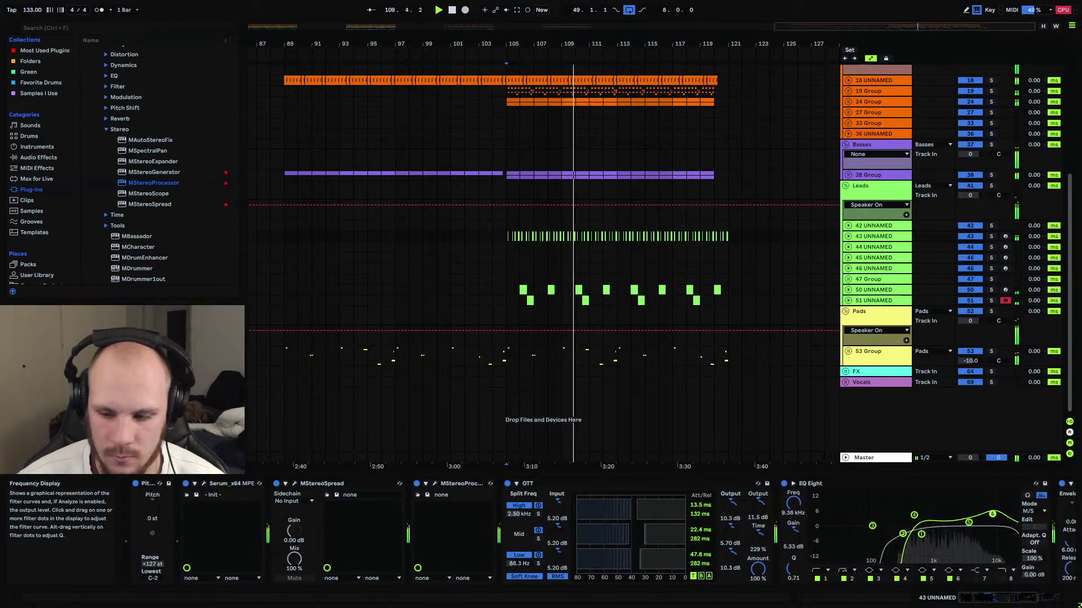
{"action": "left_click", "coordinate": [969, 522]}
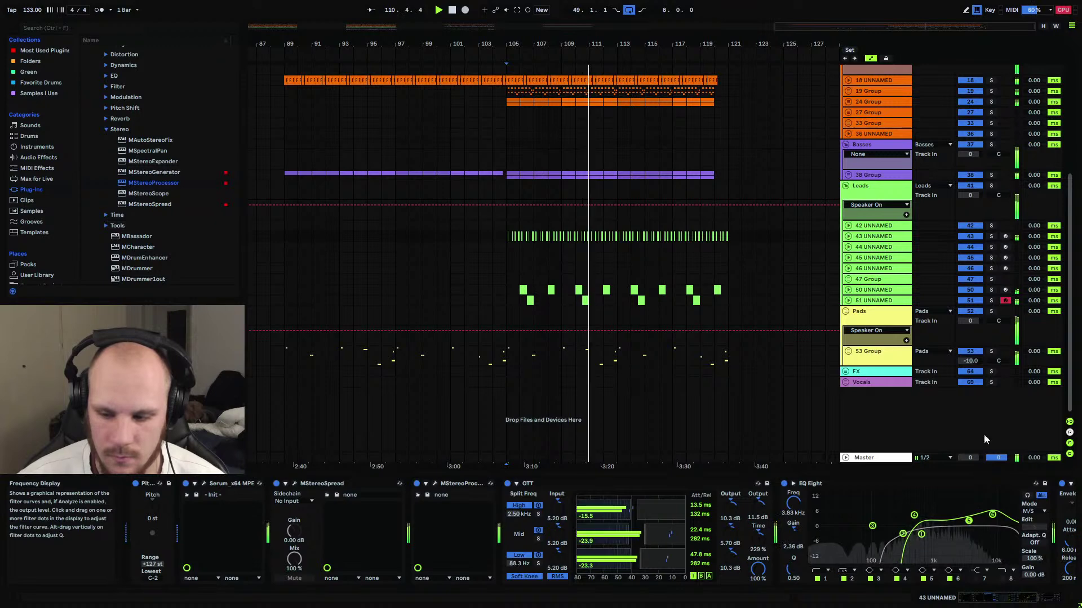
Listen to track 43 soloed from bar 105, and unsolo it to hear it within the full mix.
{"action": "left_click", "coordinate": [991, 237]}
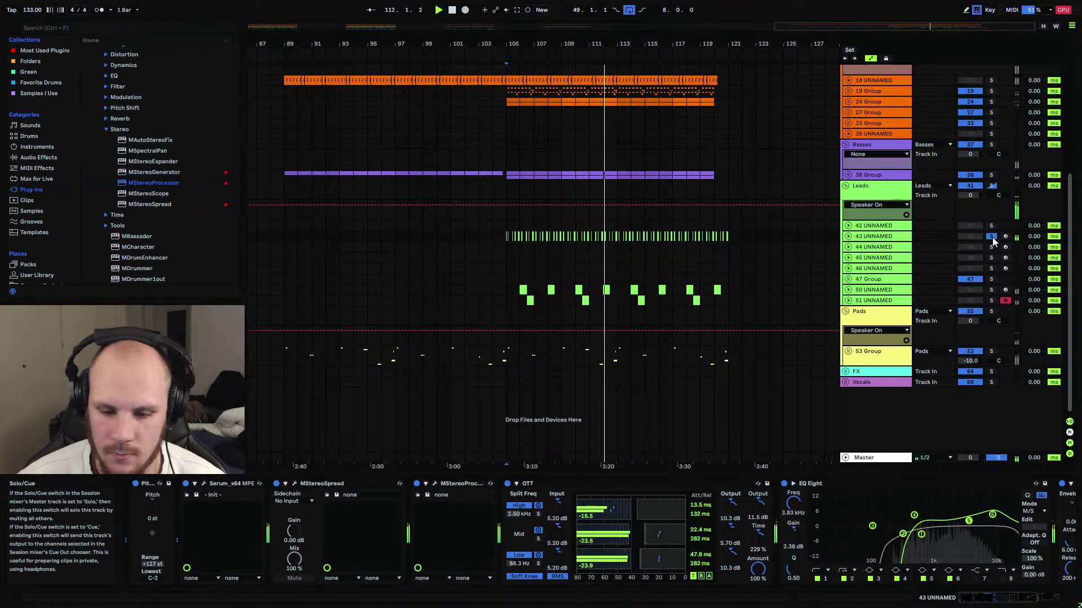
{"action": "key", "text": "space"}
{"action": "key", "text": "space"}
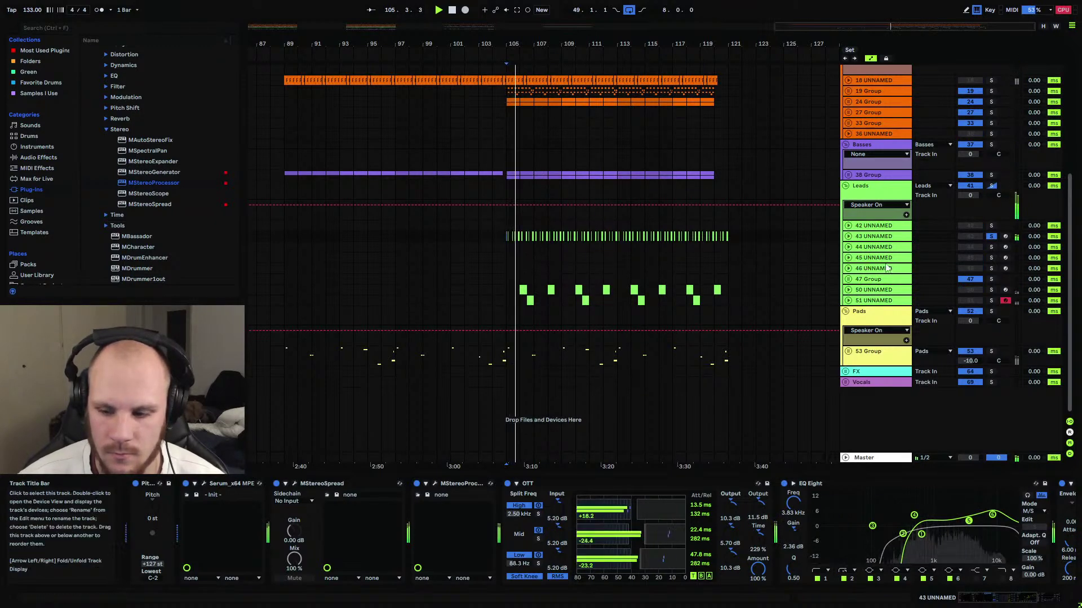
{"action": "left_click", "coordinate": [992, 237]}
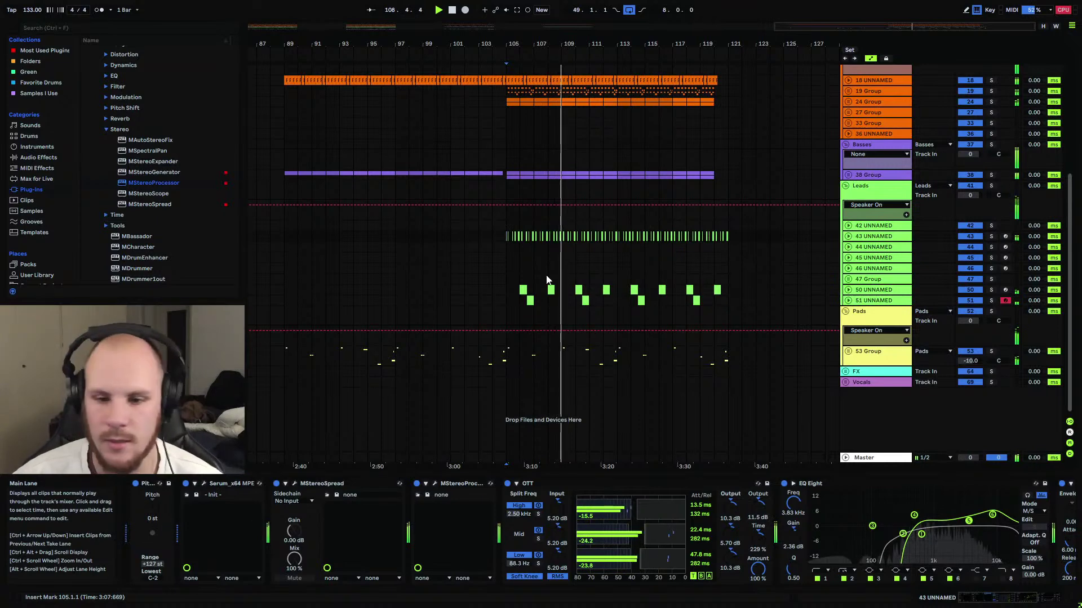
Fold the Leads group and show the whole arrangement while it plays.
{"action": "left_click", "coordinate": [845, 187]}
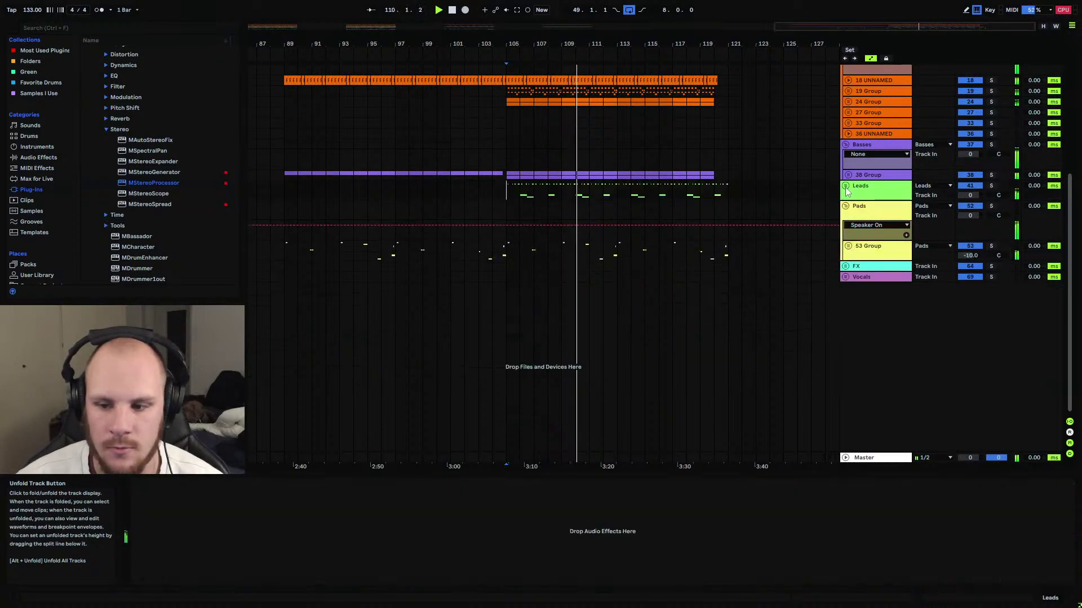
{"action": "left_click", "coordinate": [845, 186]}
{"action": "left_click", "coordinate": [845, 187]}
{"action": "key", "text": "w"}
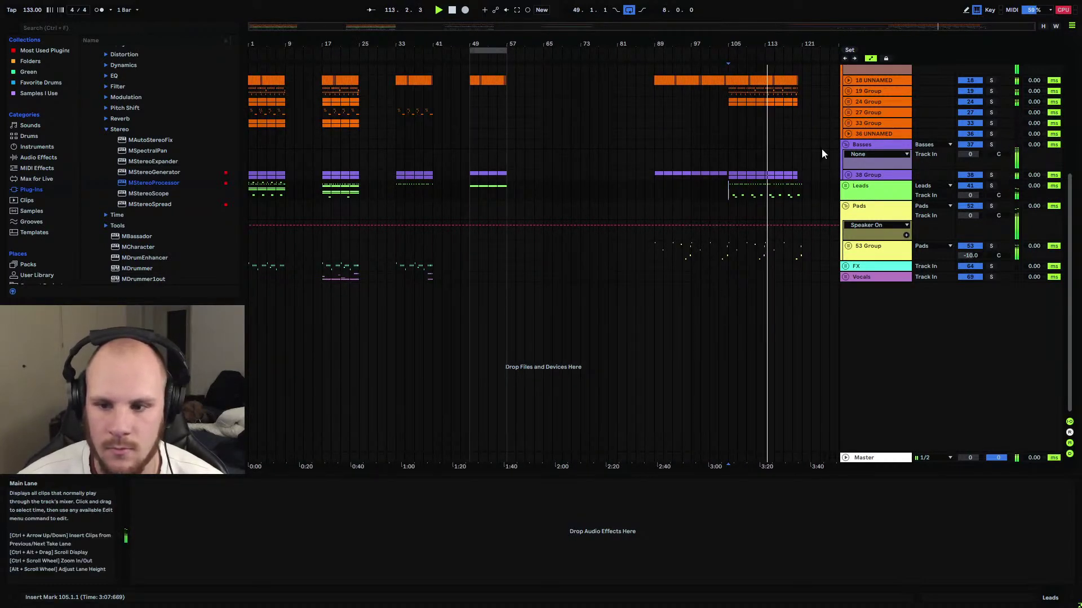
{"action": "left_click_drag", "start_coordinate": [766, 43], "coordinate": [659, 101]}
{"action": "key", "text": "w"}
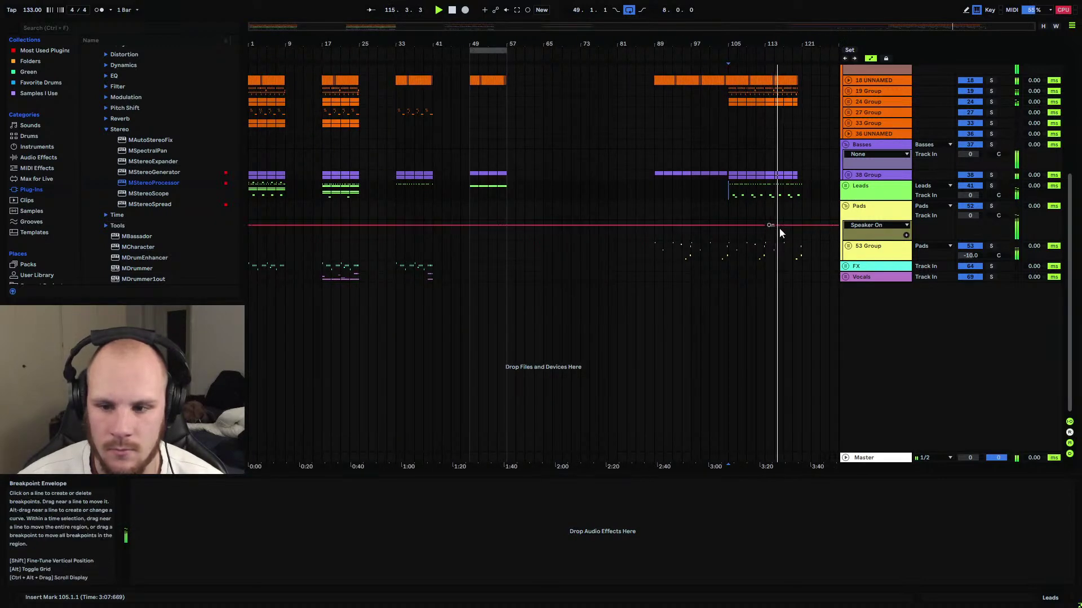
Stop playback and delete the leftover pad notes in bar 120 on the 53 Group track.
{"action": "scroll", "coordinate": [782, 265], "scroll_direction": "up", "scroll_amount": 2}
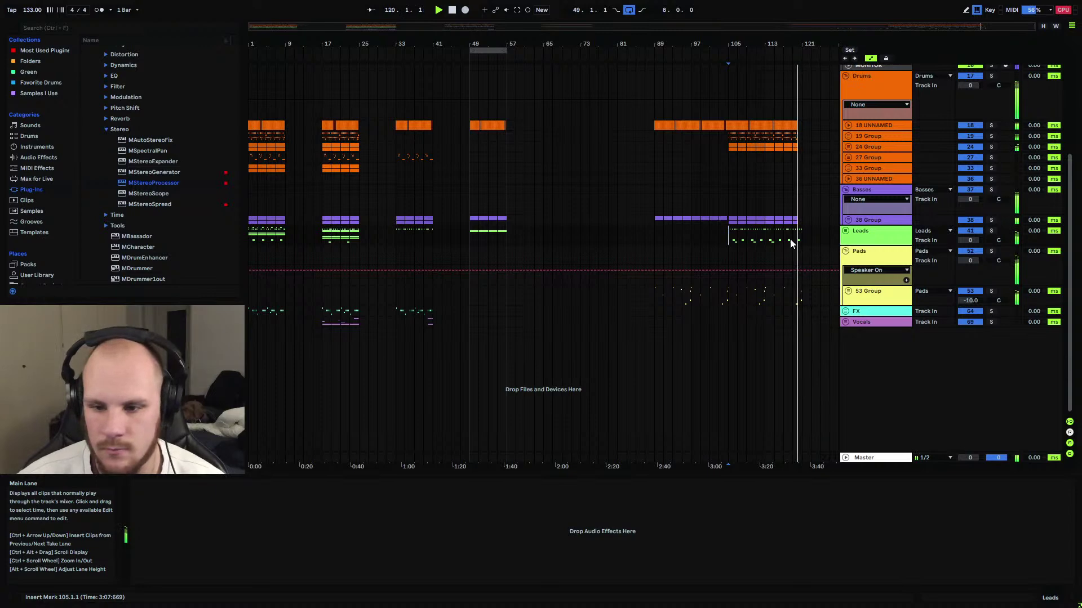
{"action": "left_click_drag", "start_coordinate": [808, 62], "coordinate": [807, 141]}
{"action": "key", "text": "space"}
{"action": "left_click", "coordinate": [590, 298]}
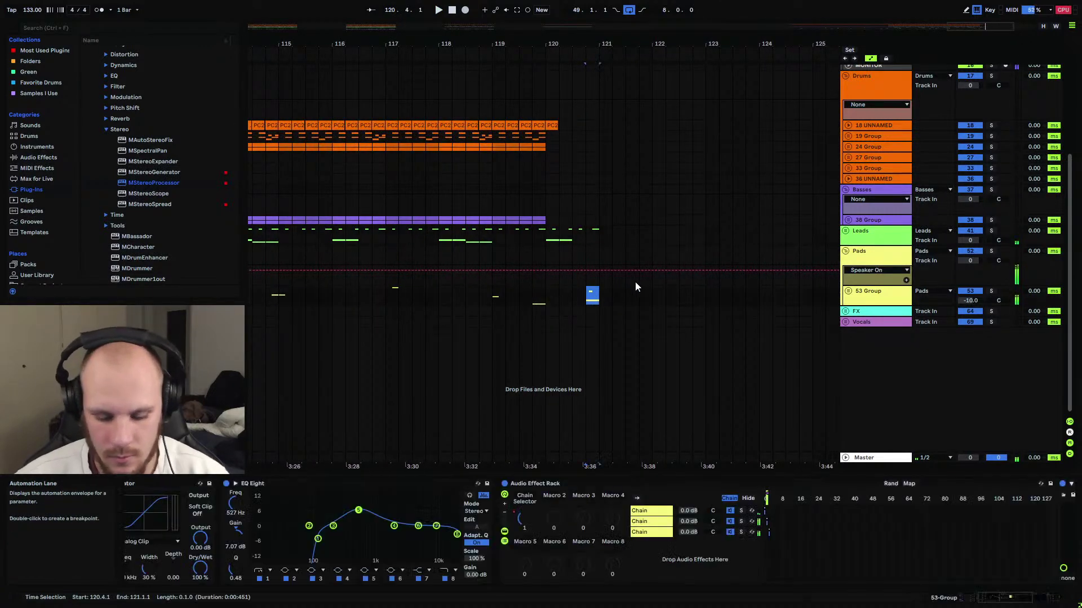
{"action": "left_click", "coordinate": [546, 300]}
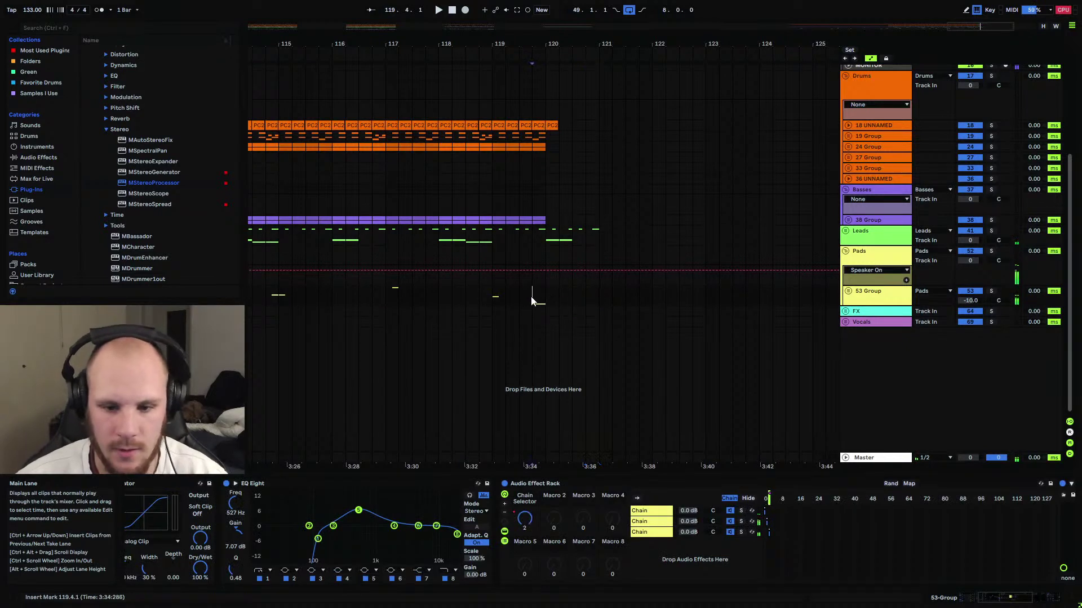
{"action": "mouse_move", "coordinate": [549, 296]}
{"action": "left_mouse_down"}
{"action": "mouse_move", "coordinate": [606, 296]}
{"action": "mouse_move", "coordinate": [545, 303]}
{"action": "left_mouse_up"}
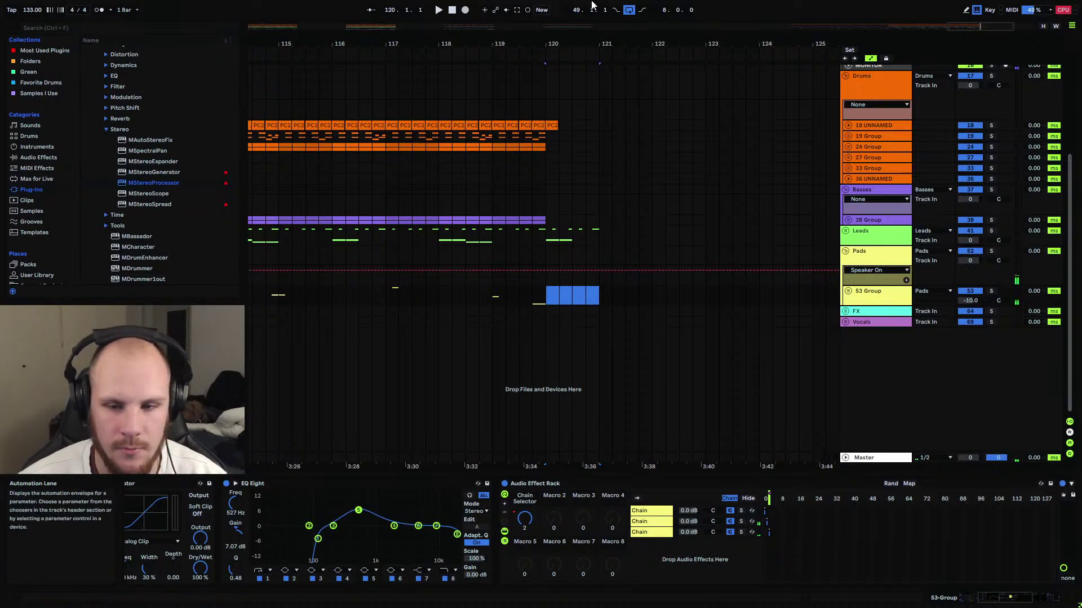
Compare the arranged section in bars 89 to 121 with the empty timeline after bar 121.
{"action": "left_click_drag", "start_coordinate": [600, 79], "coordinate": [786, 79]}
{"action": "left_click_drag", "start_coordinate": [673, 43], "coordinate": [673, 11]}
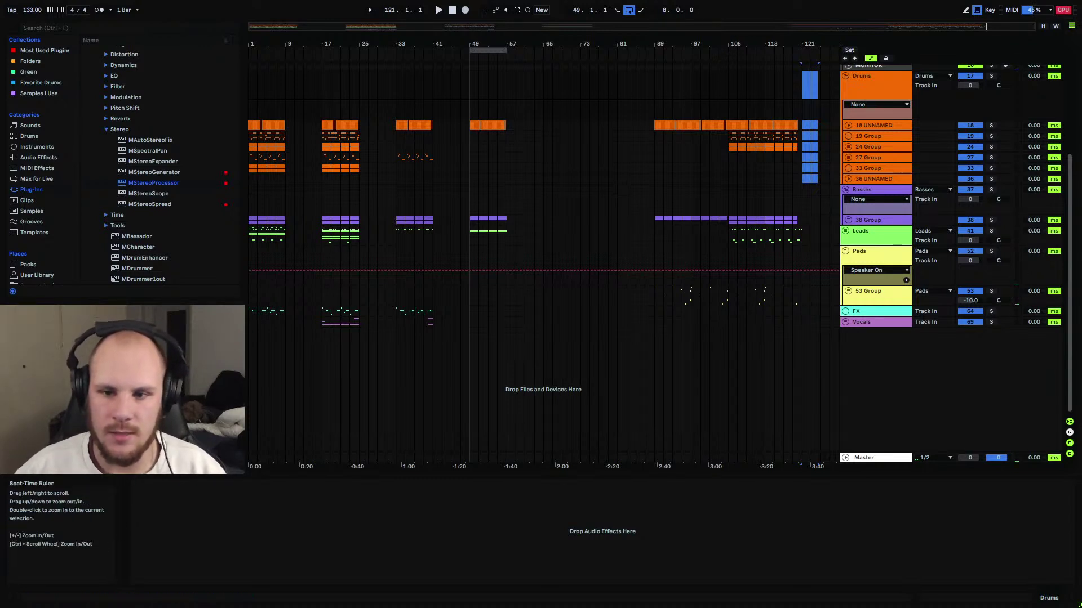
{"action": "left_click_drag", "start_coordinate": [653, 103], "coordinate": [705, 107]}
{"action": "left_click_drag", "start_coordinate": [699, 44], "coordinate": [676, 40]}
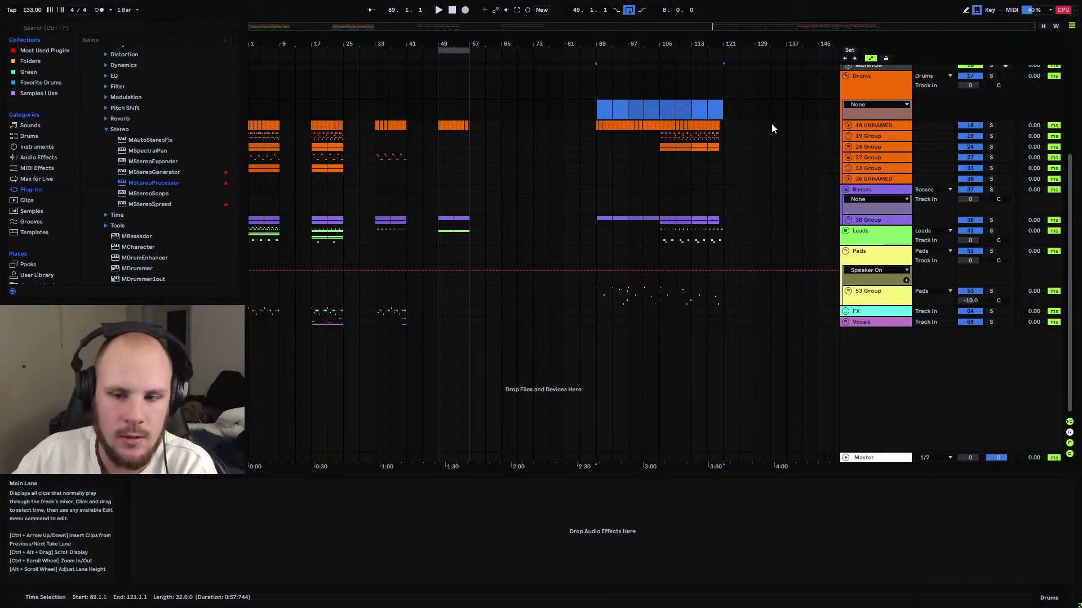
{"action": "left_click_drag", "start_coordinate": [715, 108], "coordinate": [904, 133]}
{"action": "left_click_drag", "start_coordinate": [773, 128], "coordinate": [772, 127]}
{"action": "left_click_drag", "start_coordinate": [647, 68], "coordinate": [711, 65]}
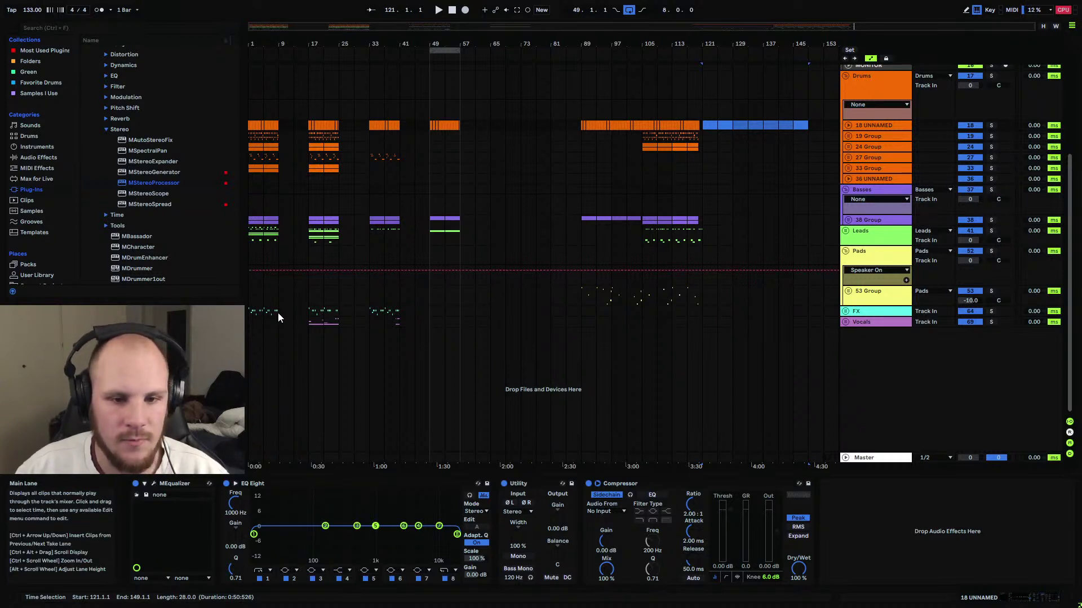
Copy bars 1 to 9 on the drum through FX tracks, paste them at bar 121 and duplicate them once up to bar 137.
{"action": "left_click_drag", "start_coordinate": [278, 312], "coordinate": [244, 167]}
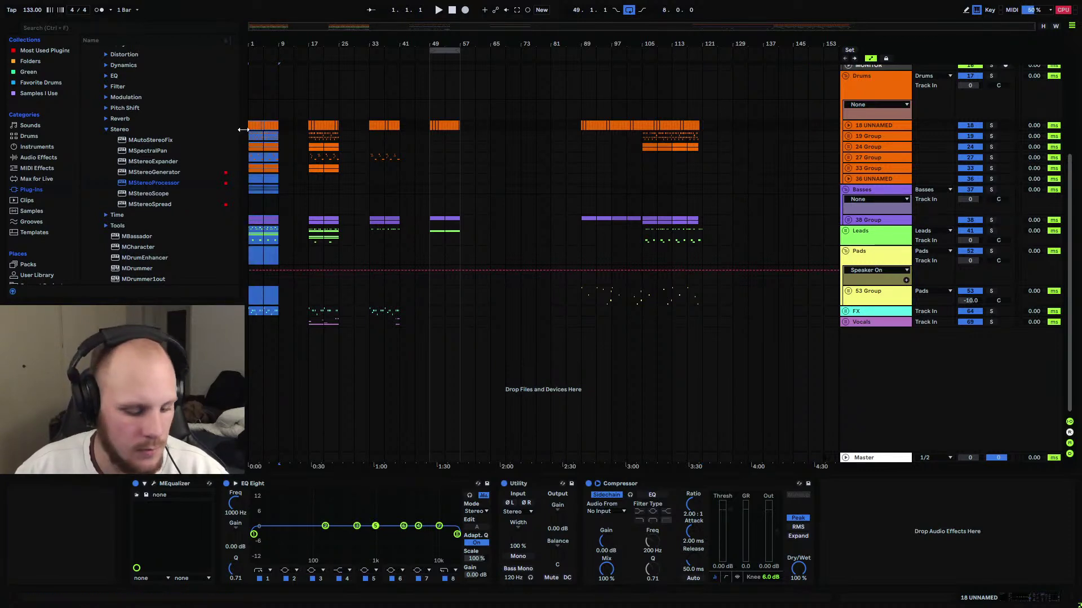
{"action": "left_click", "coordinate": [704, 127]}
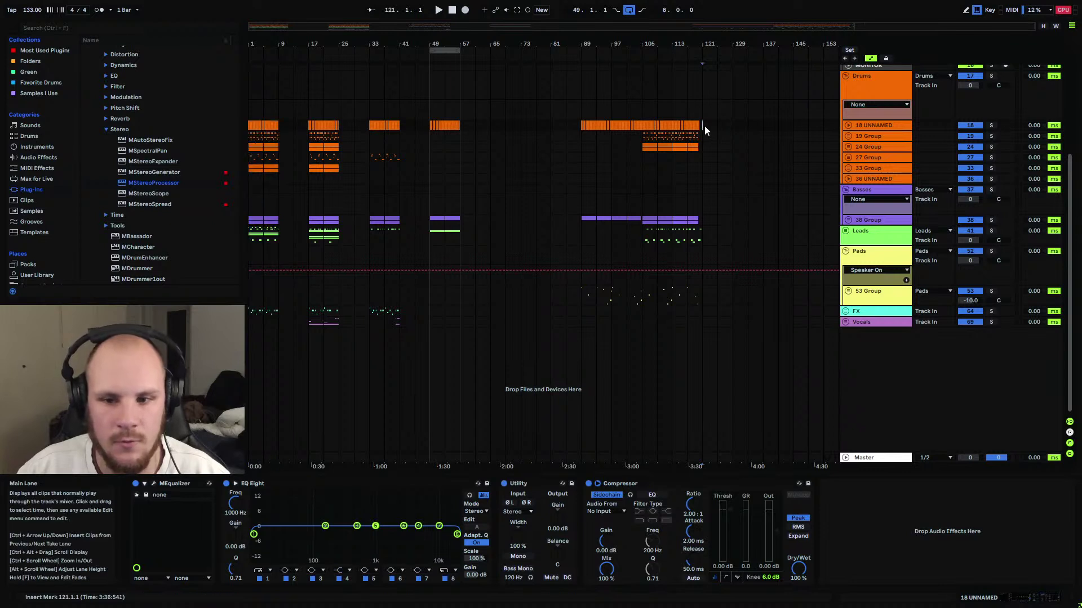
{"action": "key", "text": "ctrl+v"}
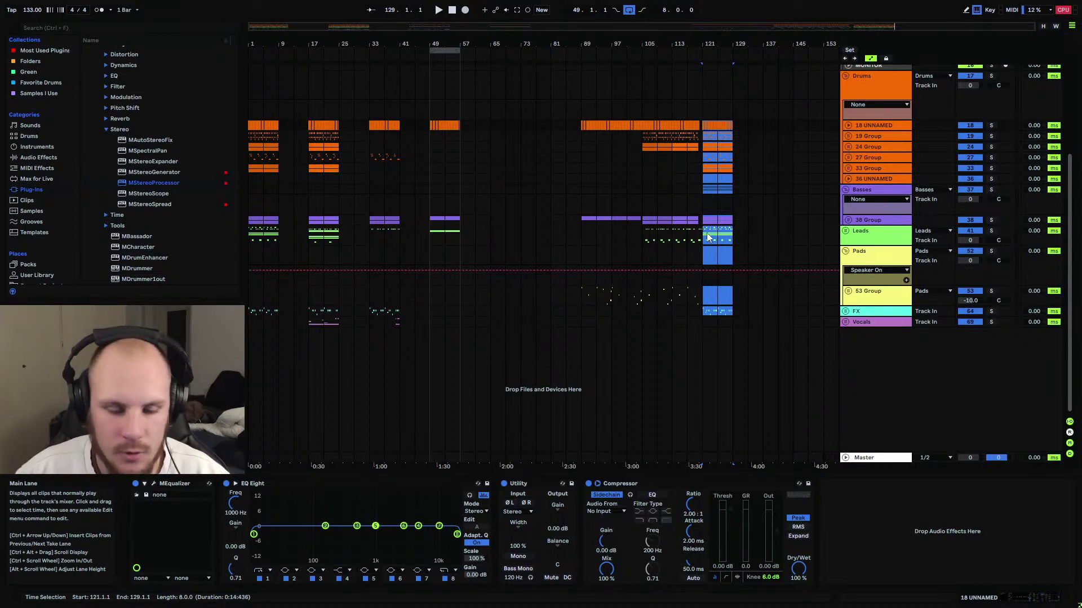
{"action": "key", "text": "ctrl+d"}
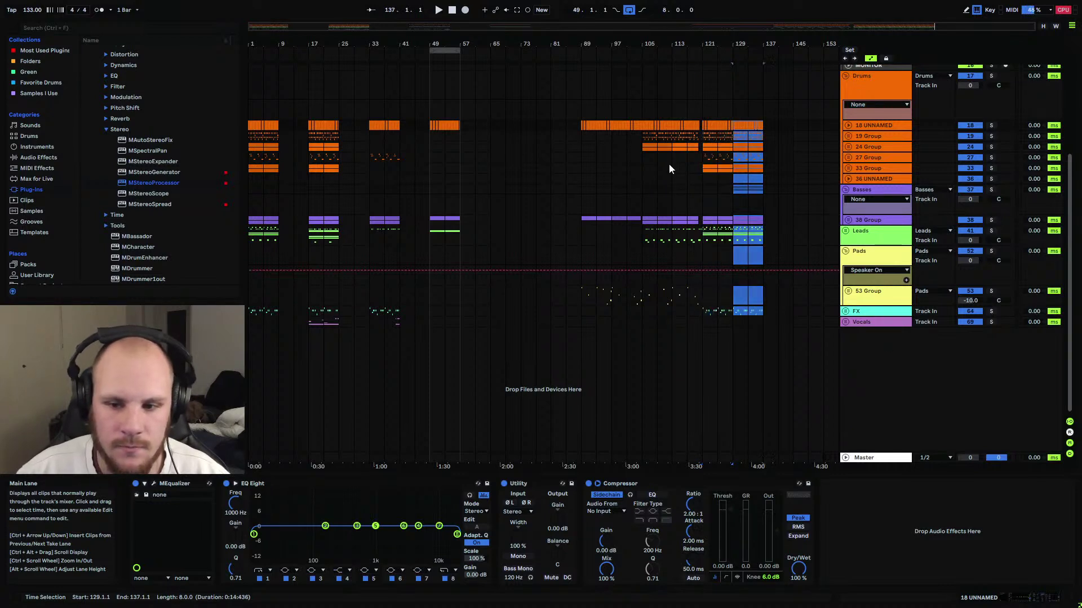
Examine the arrangement in bars 1 to 57, the basses from bar 81, and the leads in bars 121 to 137.
{"action": "left_click_drag", "start_coordinate": [251, 106], "coordinate": [458, 334]}
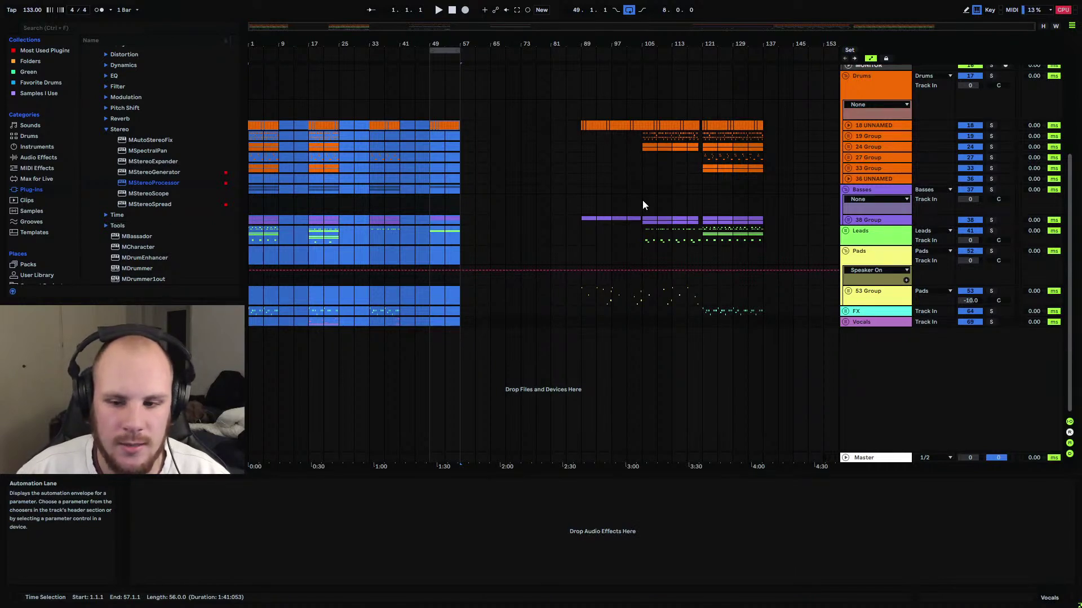
{"action": "left_click_drag", "start_coordinate": [551, 219], "coordinate": [813, 189]}
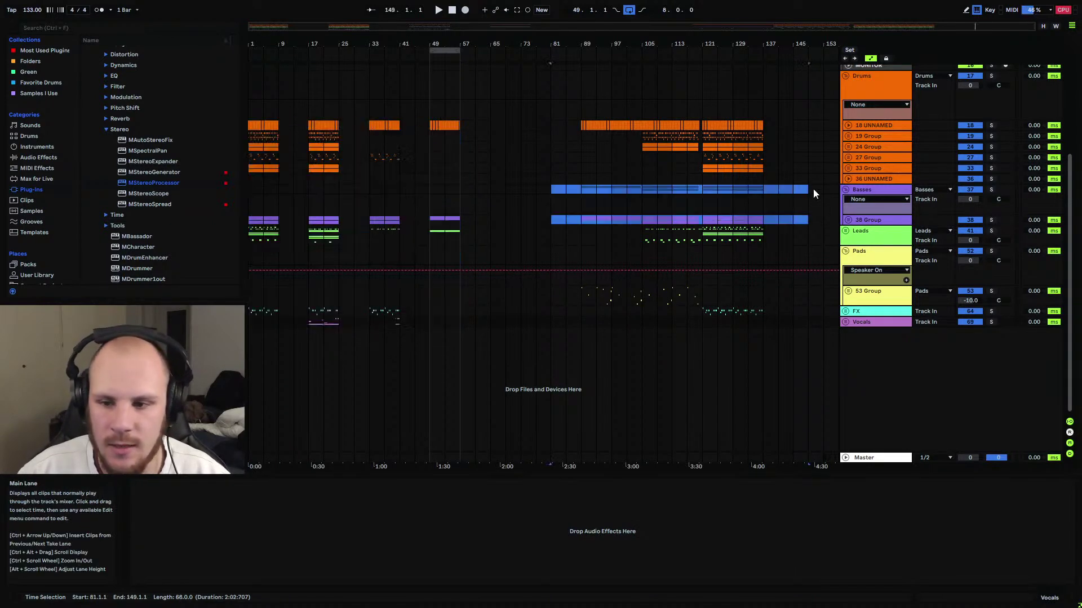
{"action": "left_click", "coordinate": [581, 196]}
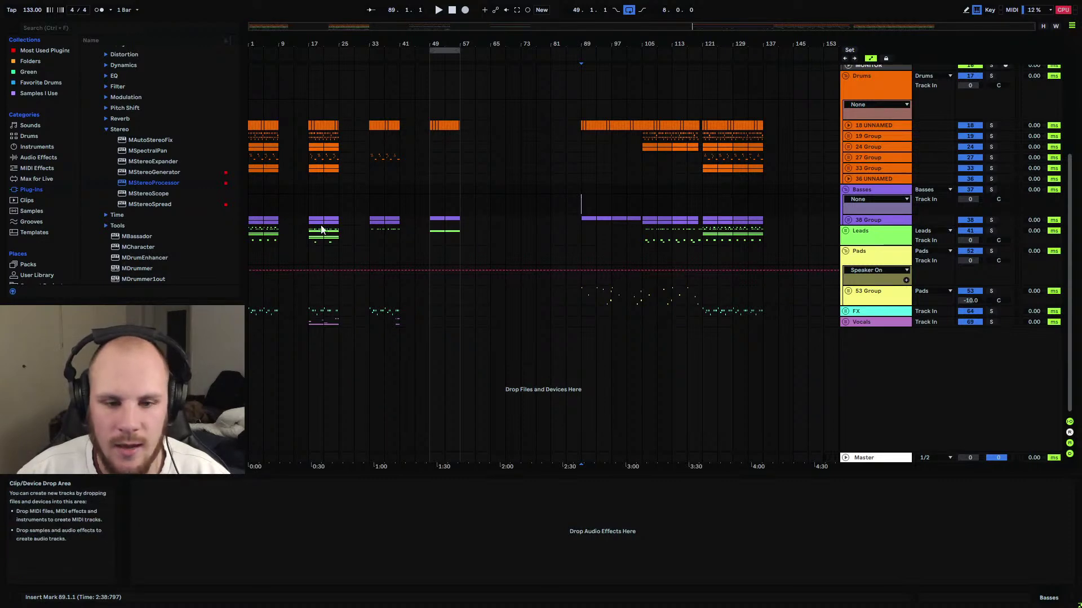
{"action": "left_click", "coordinate": [702, 179]}
{"action": "left_click_drag", "start_coordinate": [721, 45], "coordinate": [681, 191]}
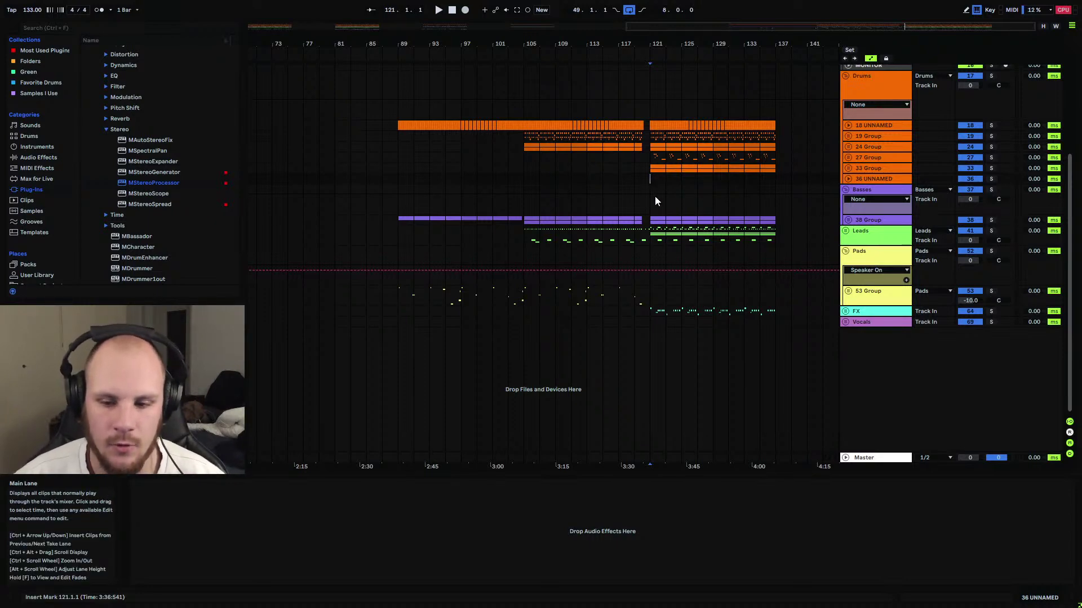
{"action": "key", "text": "plus"}
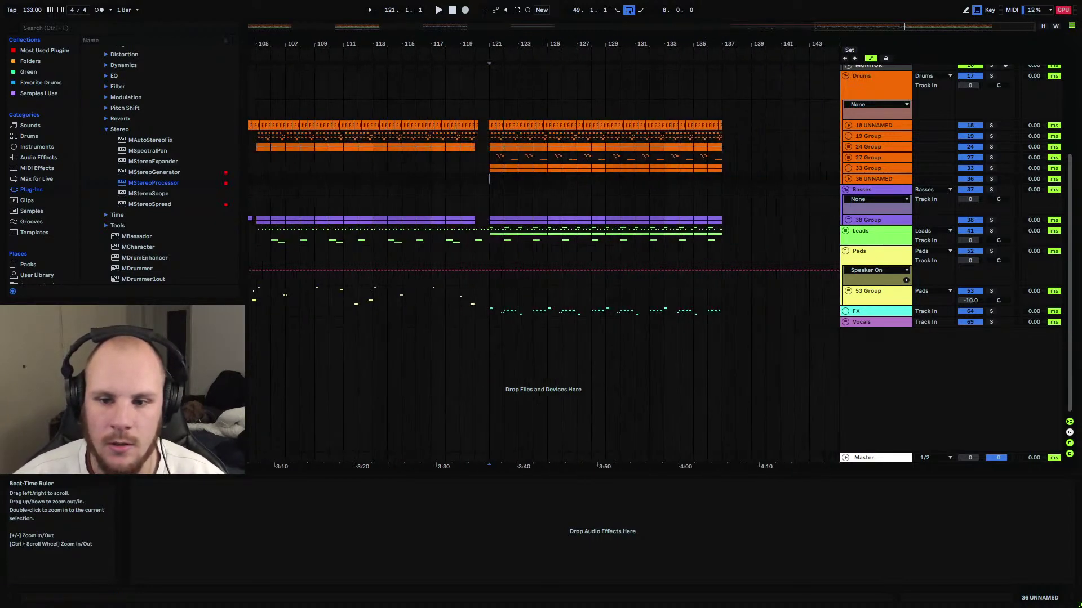
{"action": "left_click_drag", "start_coordinate": [500, 237], "coordinate": [720, 241]}
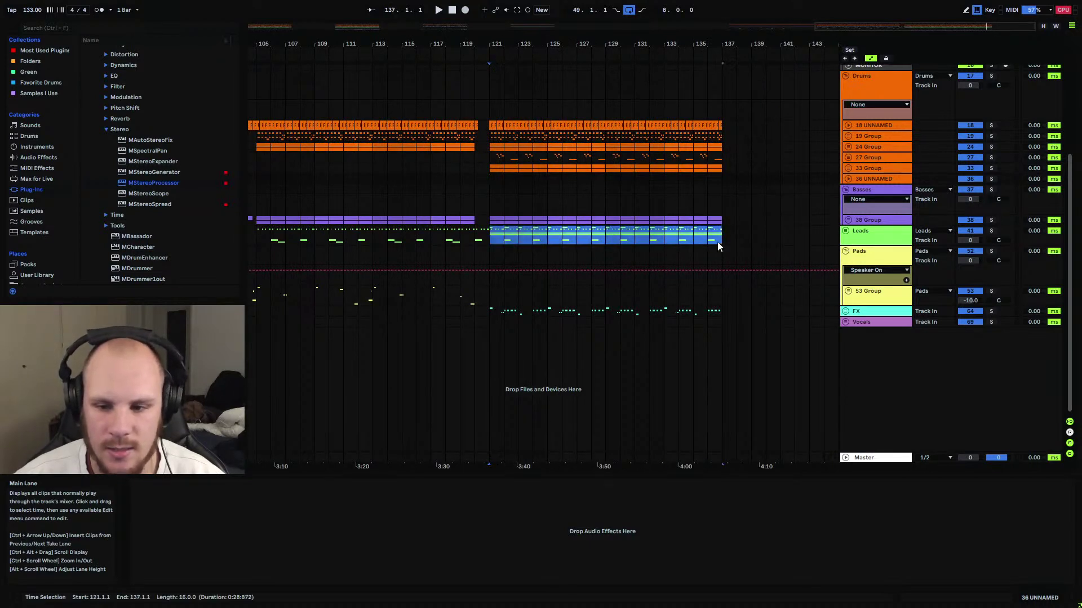
{"action": "left_click", "coordinate": [488, 239]}
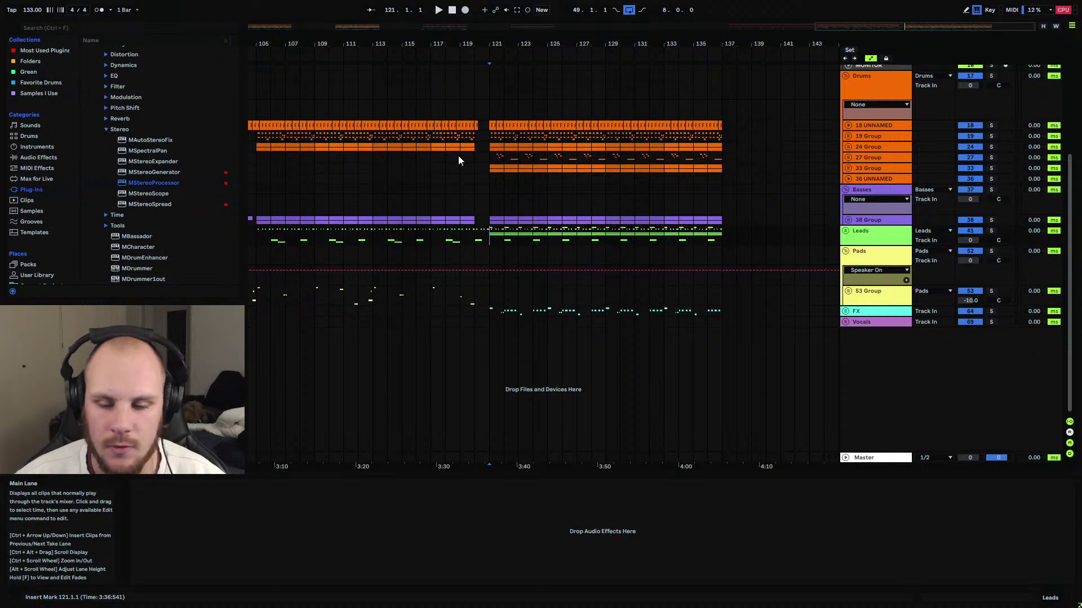
Copy the short vocal clip that ends at bar 41 and paste it at bar 120 on the Vocals track.
{"action": "left_click_drag", "start_coordinate": [541, 45], "coordinate": [558, 11]}
{"action": "left_click", "coordinate": [353, 322]}
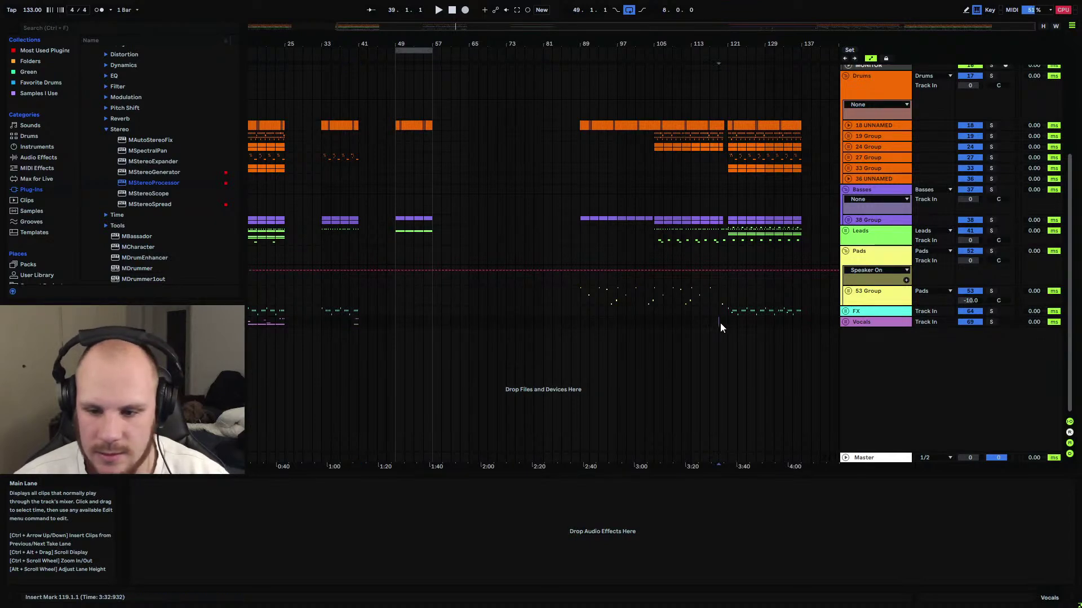
{"action": "left_click_drag", "start_coordinate": [727, 43], "coordinate": [614, 102]}
{"action": "left_click", "coordinate": [643, 322]}
Play from bar 120 with the Vocals group soloed, and unfold the group and its 75 UNNAMED track.
{"action": "key", "text": "space"}
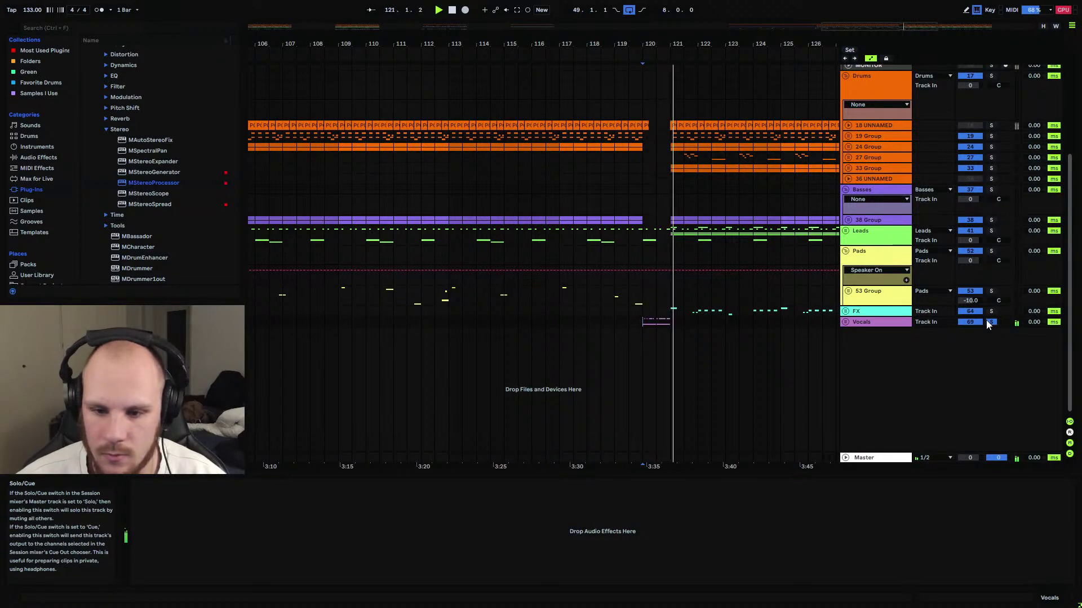
{"action": "left_click", "coordinate": [991, 322]}
{"action": "left_click", "coordinate": [845, 322]}
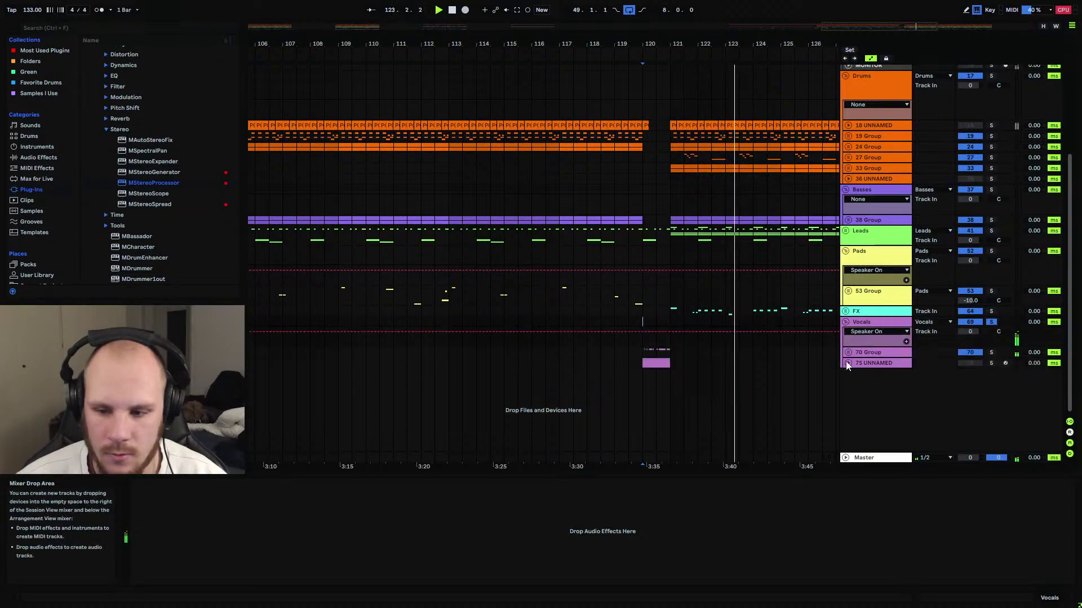
{"action": "left_click", "coordinate": [848, 364]}
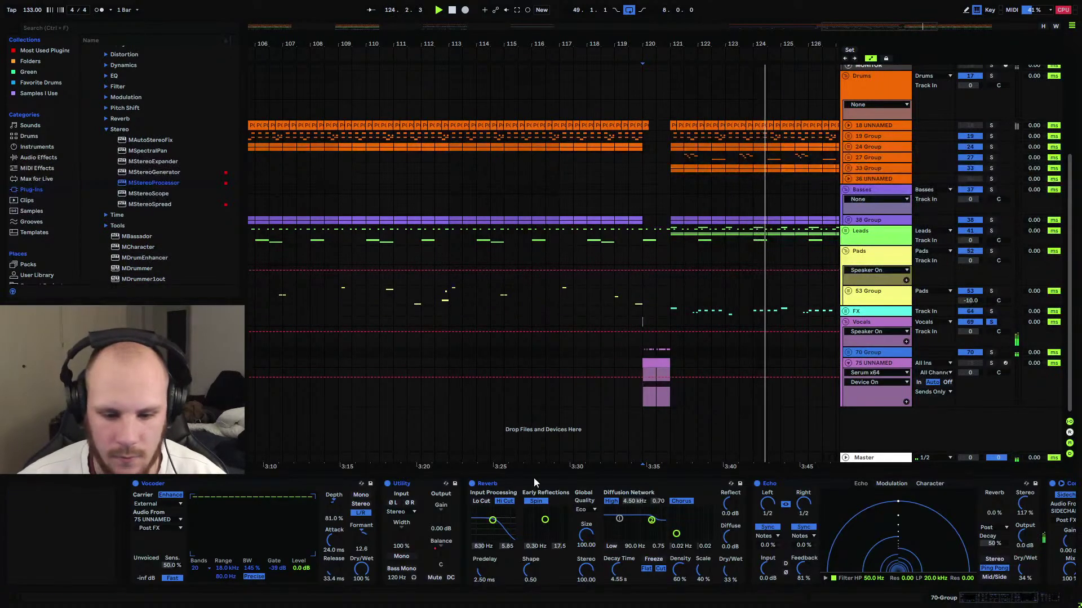
Stop playback and inspect the Echo, Reverb and Vocoder on 70 Group and the device chain on 75 UNNAMED.
{"action": "left_click", "coordinate": [843, 560]}
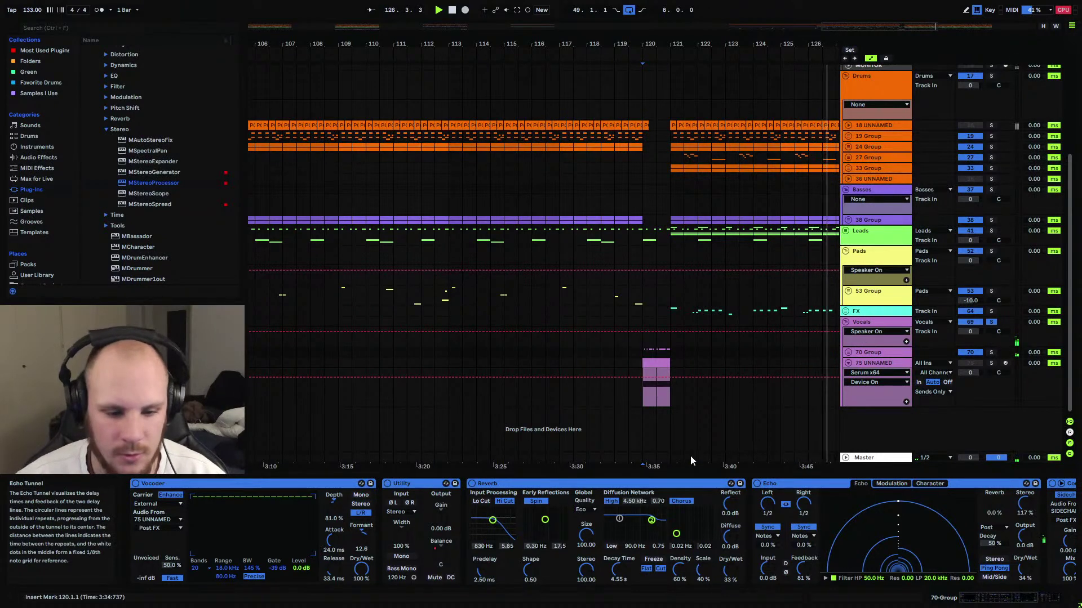
{"action": "left_click", "coordinate": [657, 483]}
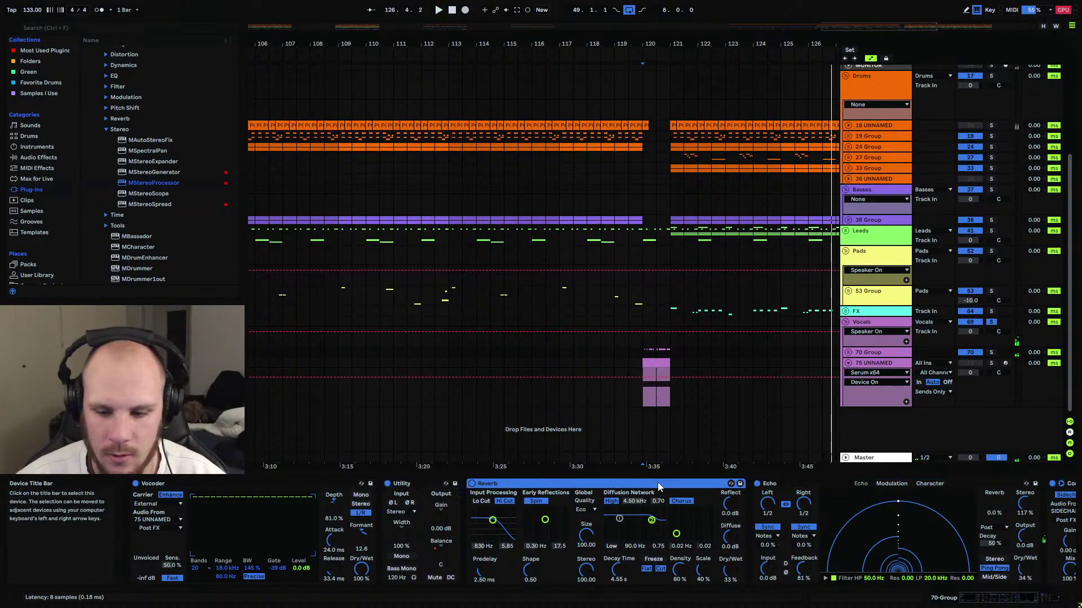
{"action": "left_click", "coordinate": [283, 485]}
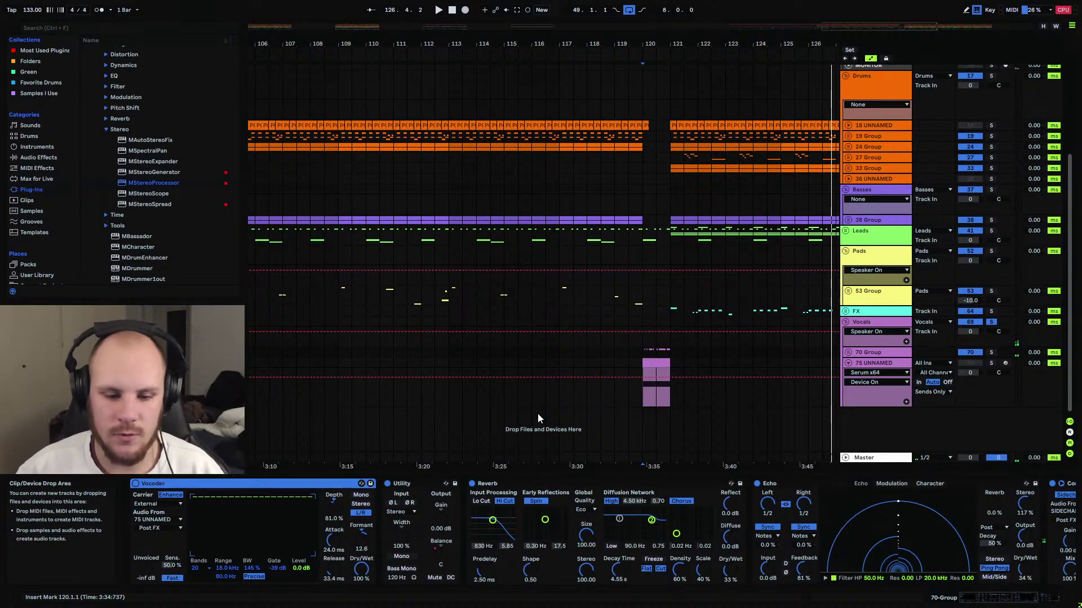
{"action": "left_click", "coordinate": [874, 362]}
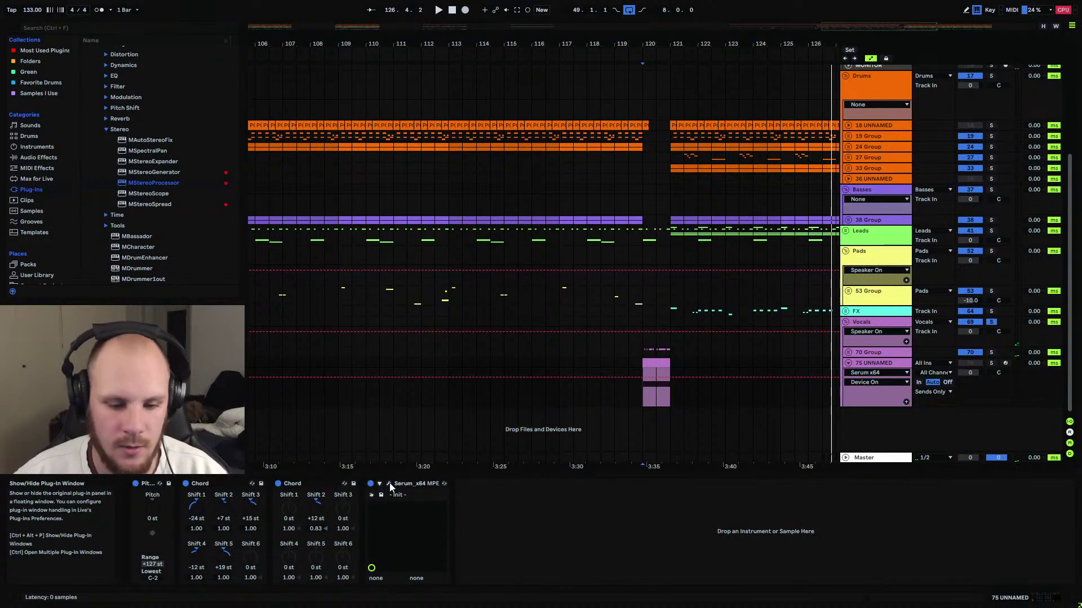
Solo the 75 UNNAMED track, route its output to Master and audition it from bar 120.
{"action": "left_click", "coordinate": [990, 363]}
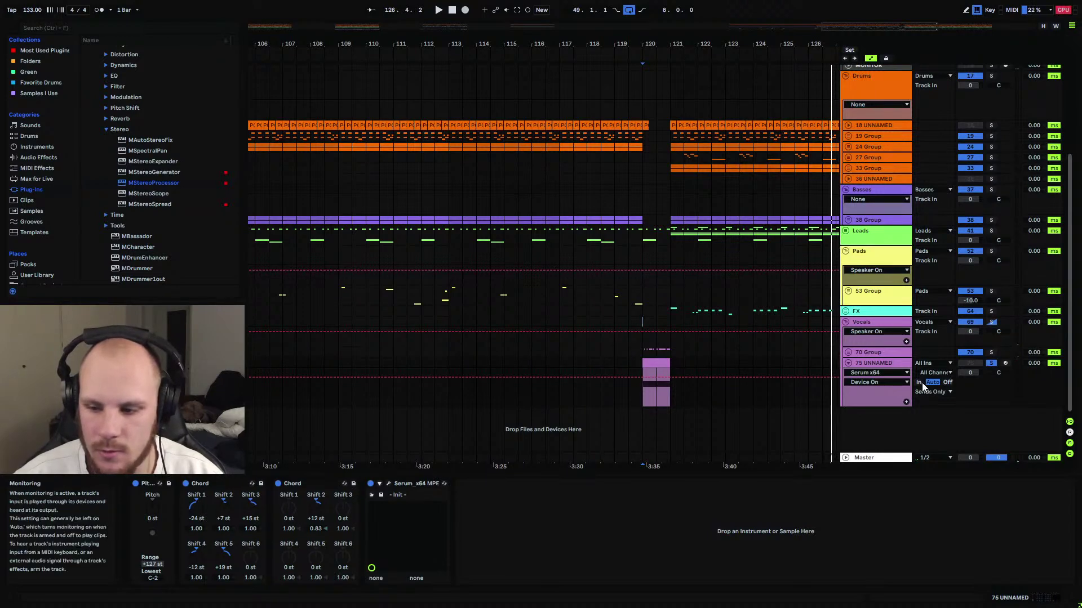
{"action": "left_click", "coordinate": [935, 392]}
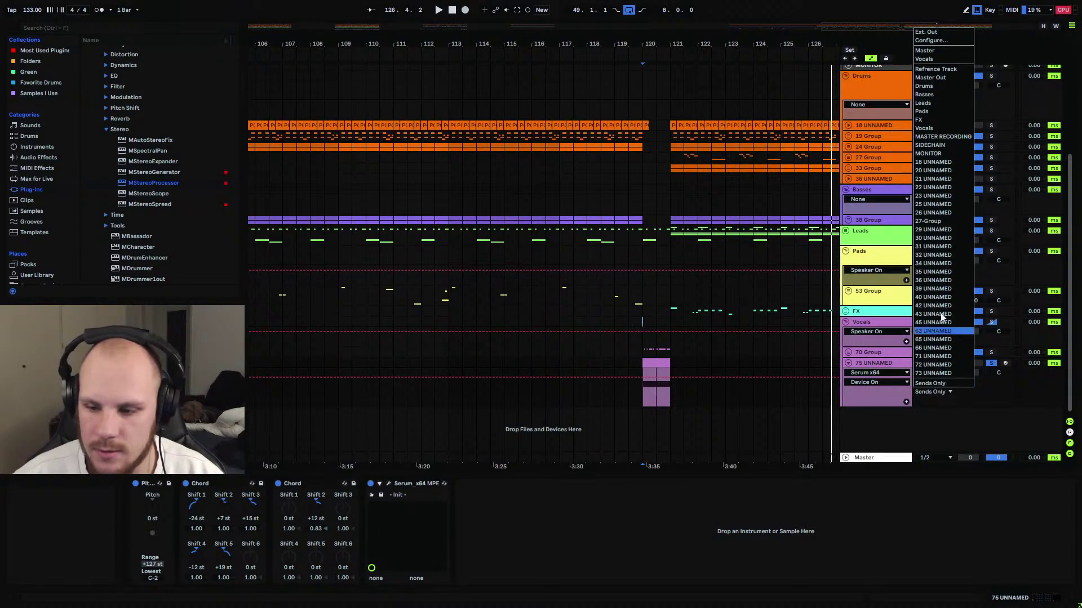
{"action": "left_click", "coordinate": [931, 50]}
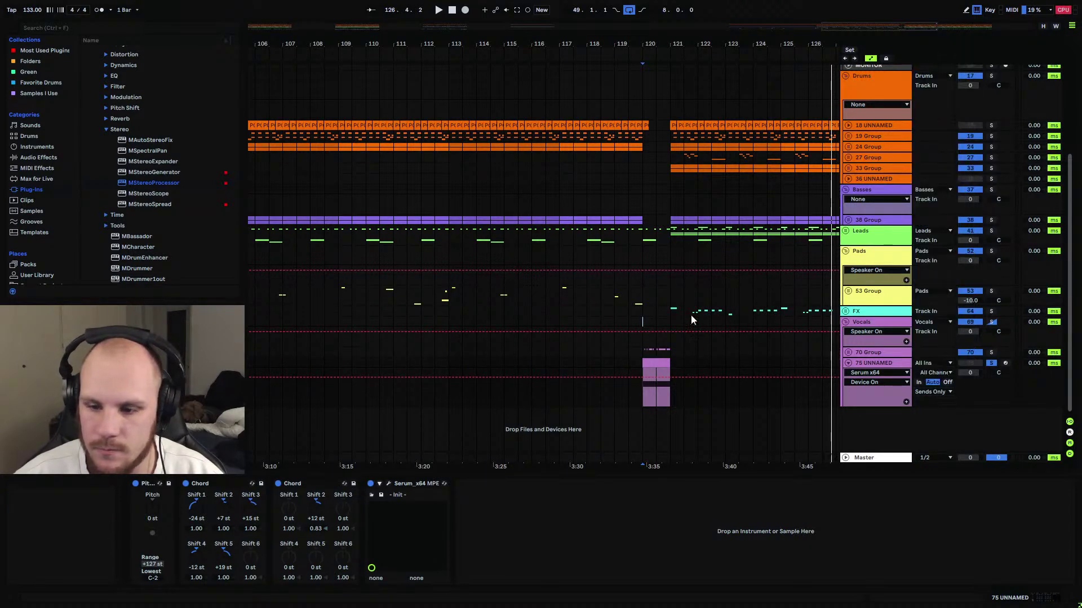
{"action": "left_click", "coordinate": [645, 394]}
{"action": "key", "text": "space"}
{"action": "key", "text": "space"}
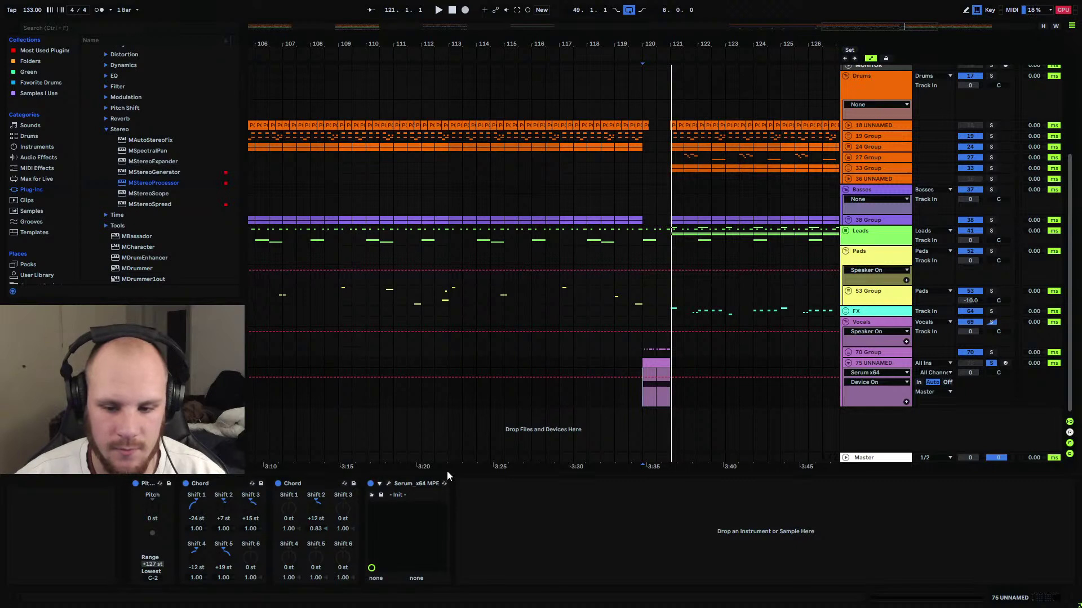
Replay the 75 UNNAMED clip from bar 120 and view the modulation matrix of its Serum synth.
{"action": "left_click", "coordinate": [662, 393]}
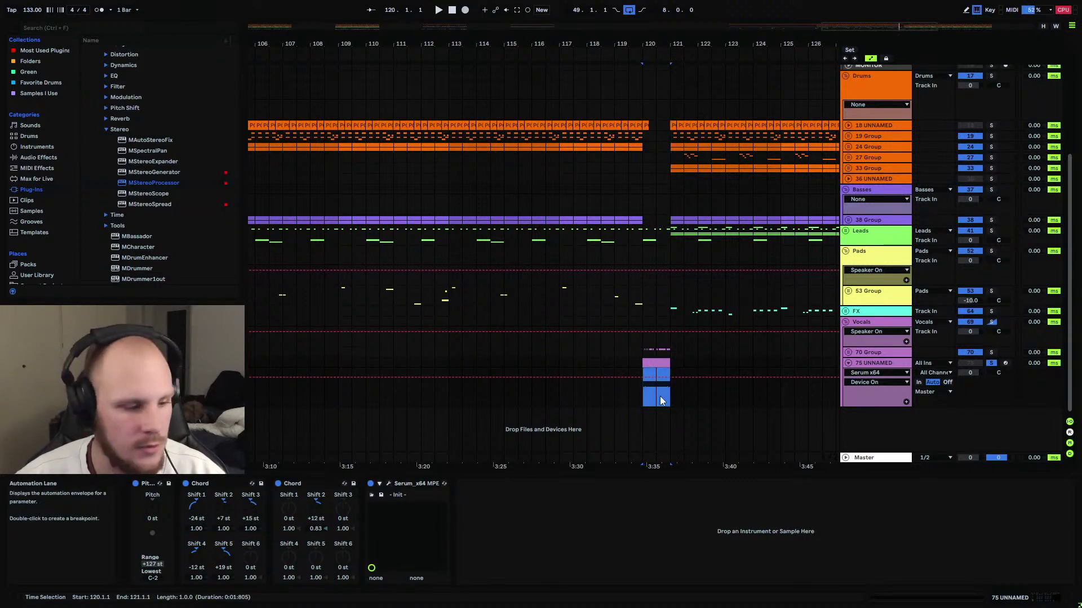
{"action": "left_click", "coordinate": [656, 352]}
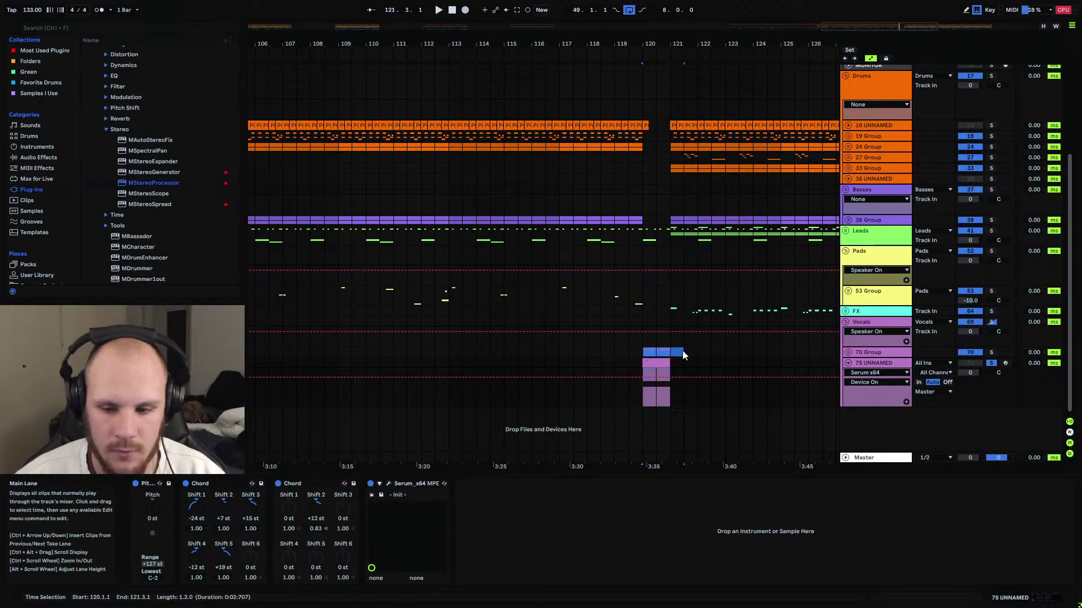
{"action": "left_click", "coordinate": [657, 355]}
{"action": "left_click", "coordinate": [656, 372]}
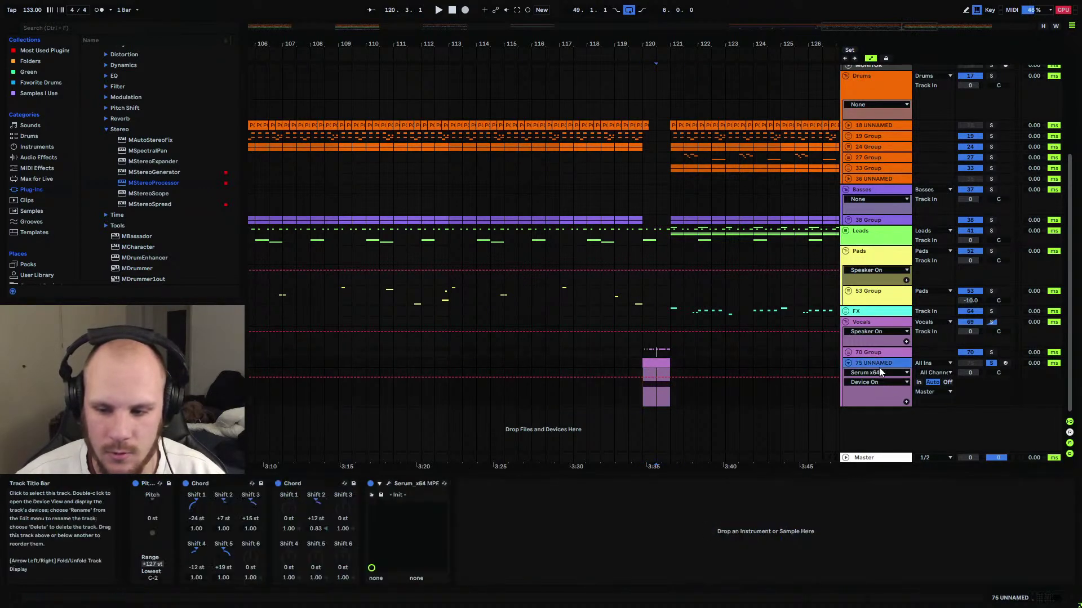
{"action": "left_click", "coordinate": [641, 400]}
{"action": "key", "text": "space"}
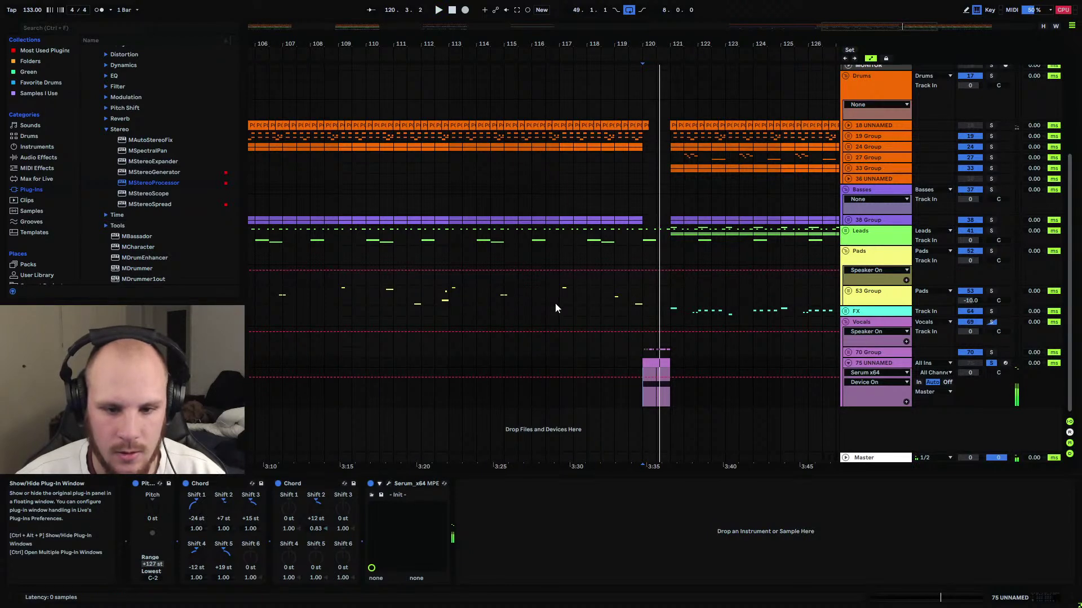
{"action": "left_click", "coordinate": [429, 200]}
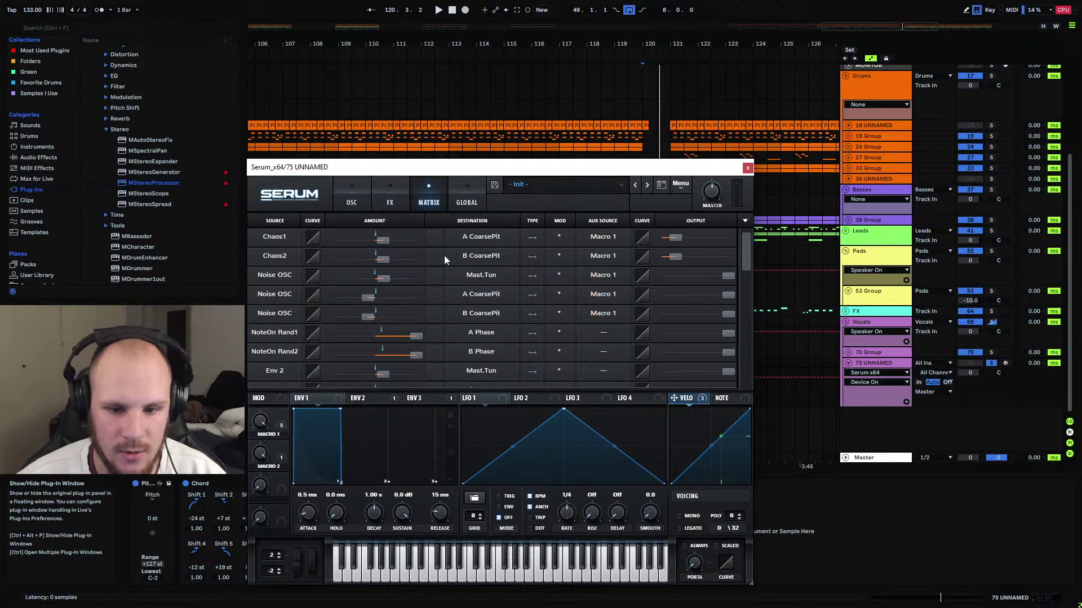
Compare Serum's modulation matrix with its oscillator and effects pages on the 75 UNNAMED track.
{"action": "scroll", "coordinate": [746, 264], "scroll_direction": "down", "scroll_amount": 5}
{"action": "scroll", "coordinate": [746, 265], "scroll_direction": "up", "scroll_amount": 3}
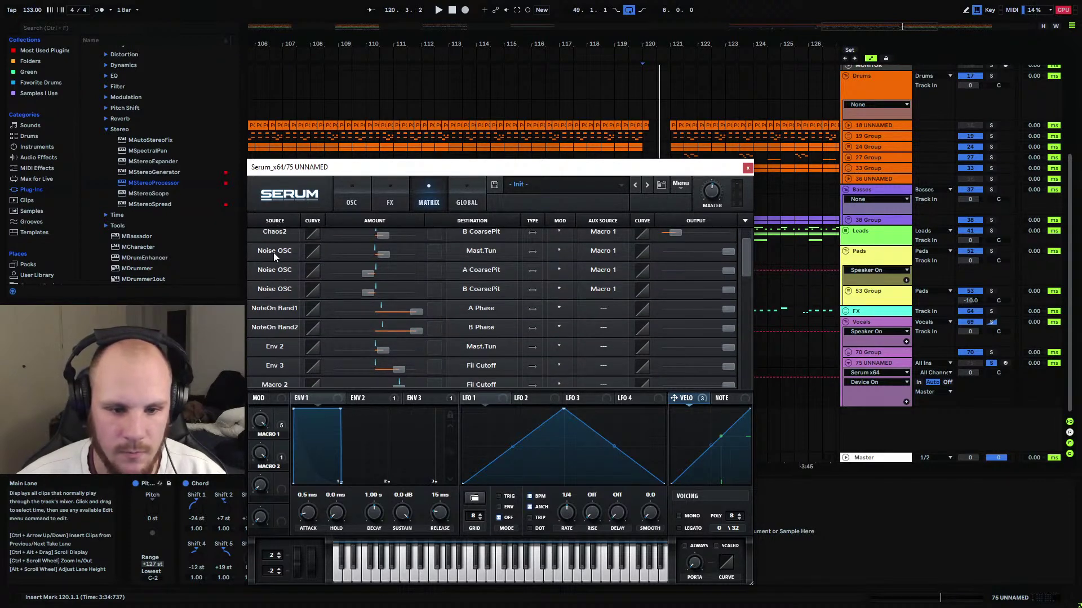
{"action": "left_click", "coordinate": [350, 200]}
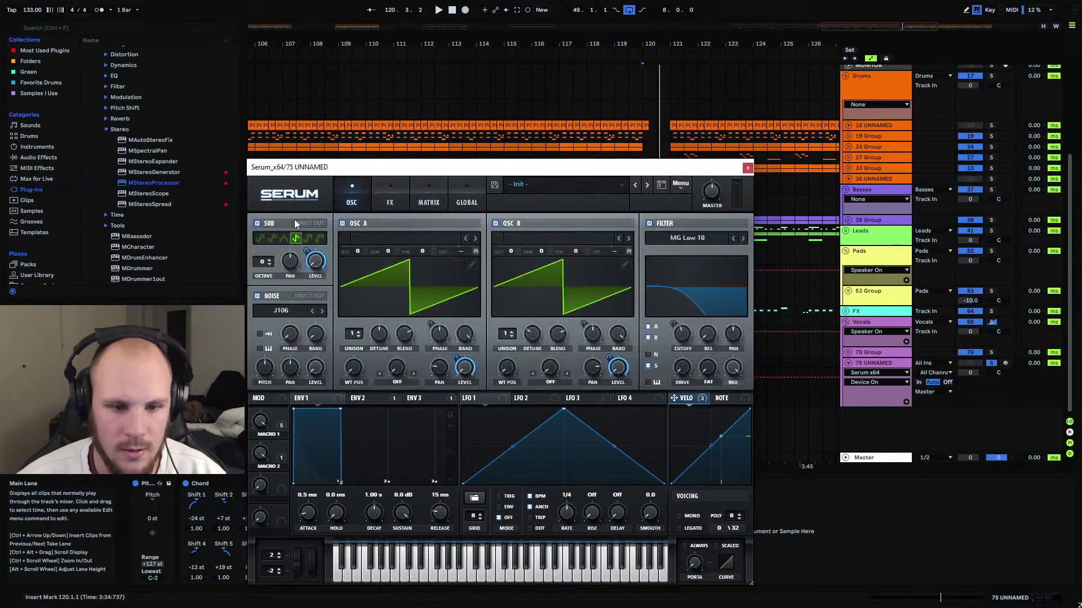
{"action": "left_click", "coordinate": [382, 200]}
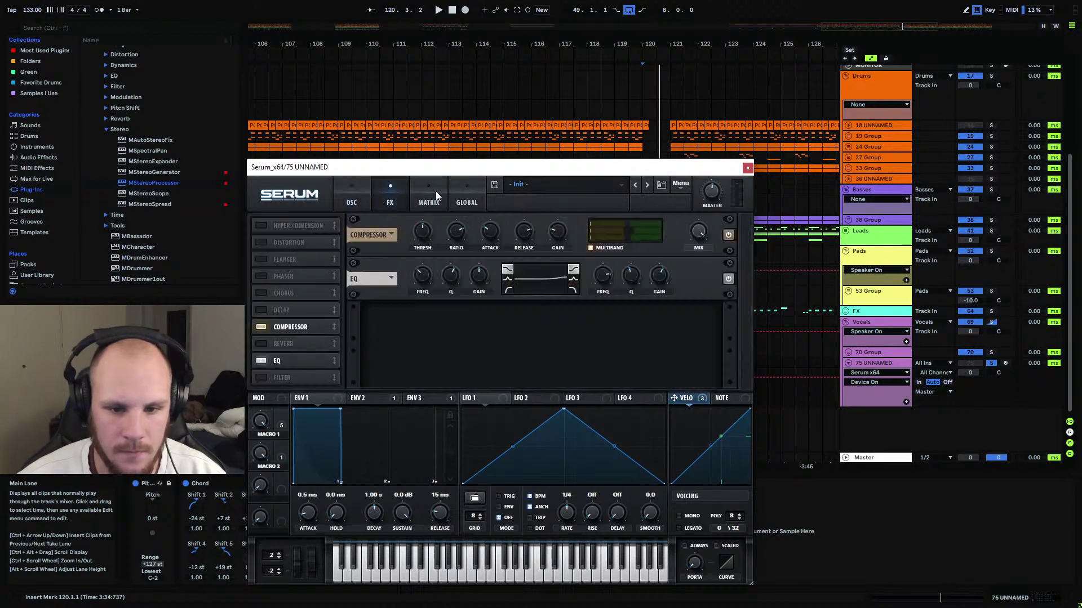
{"action": "left_click", "coordinate": [435, 191]}
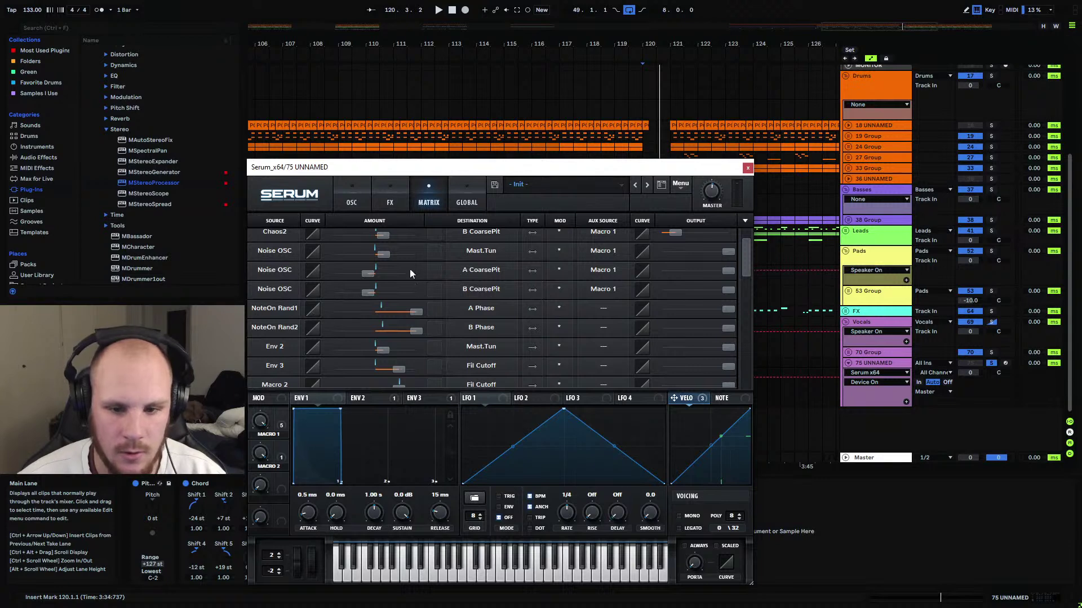
{"action": "left_click", "coordinate": [355, 202]}
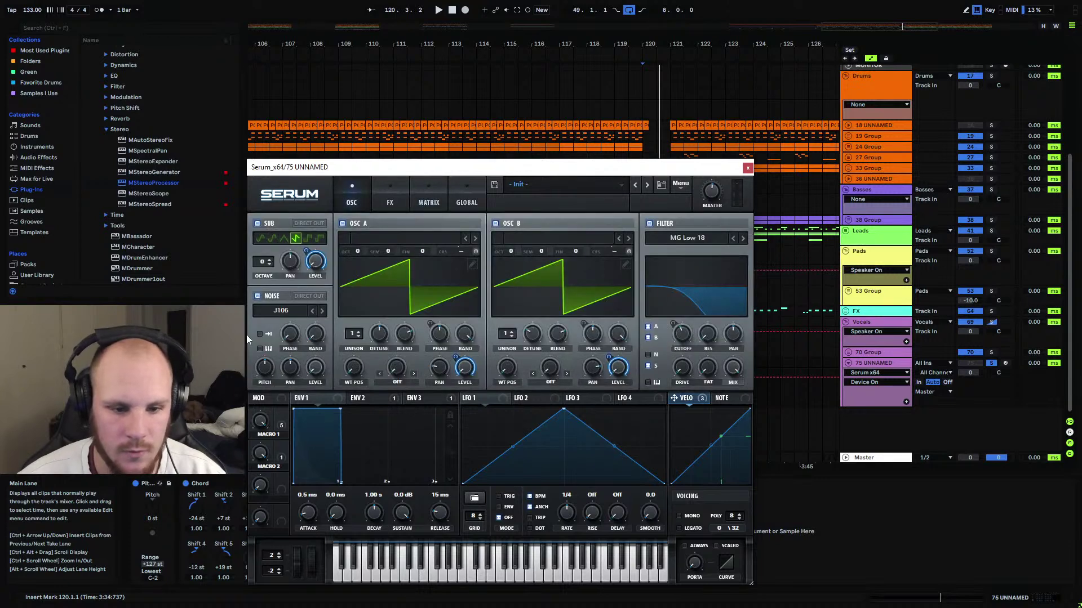
Examine the NoteOn Rand, Env, Macro 2 and Velo assignments in Serum's modulation matrix.
{"action": "left_click", "coordinate": [412, 203]}
{"action": "scroll", "coordinate": [279, 292], "scroll_direction": "down", "scroll_amount": 1}
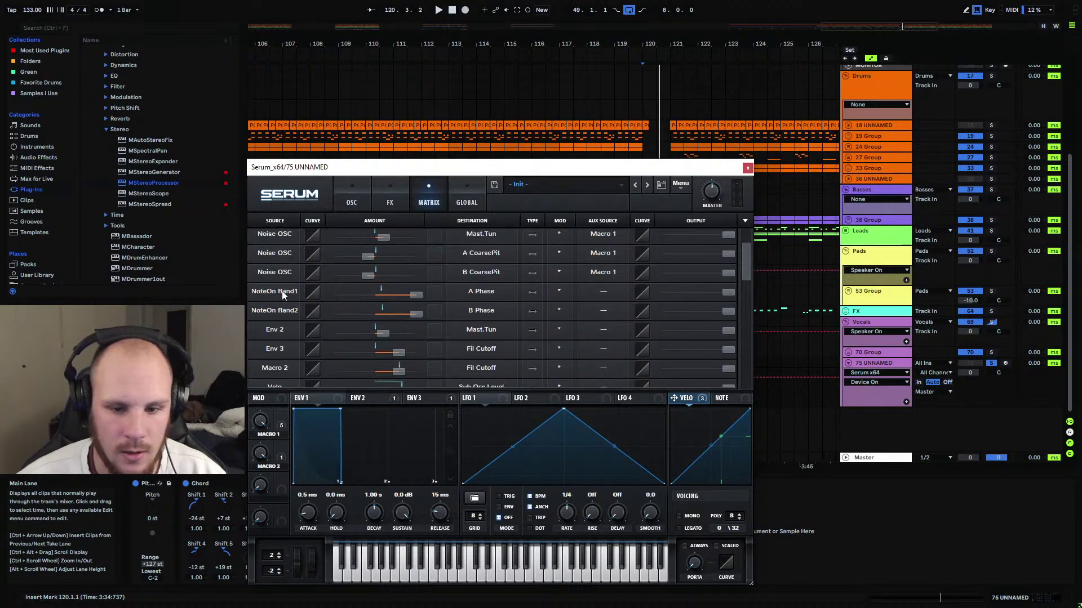
{"action": "scroll", "coordinate": [277, 314], "scroll_direction": "down", "scroll_amount": 3}
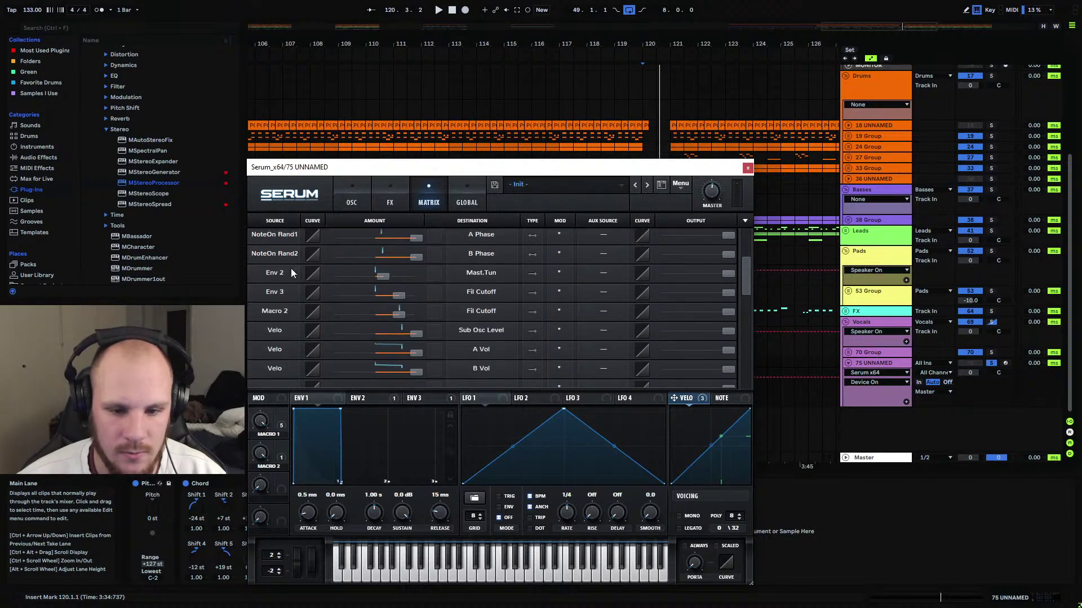
{"action": "scroll", "coordinate": [284, 305], "scroll_direction": "down", "scroll_amount": 2}
{"action": "scroll", "coordinate": [284, 303], "scroll_direction": "up", "scroll_amount": 2}
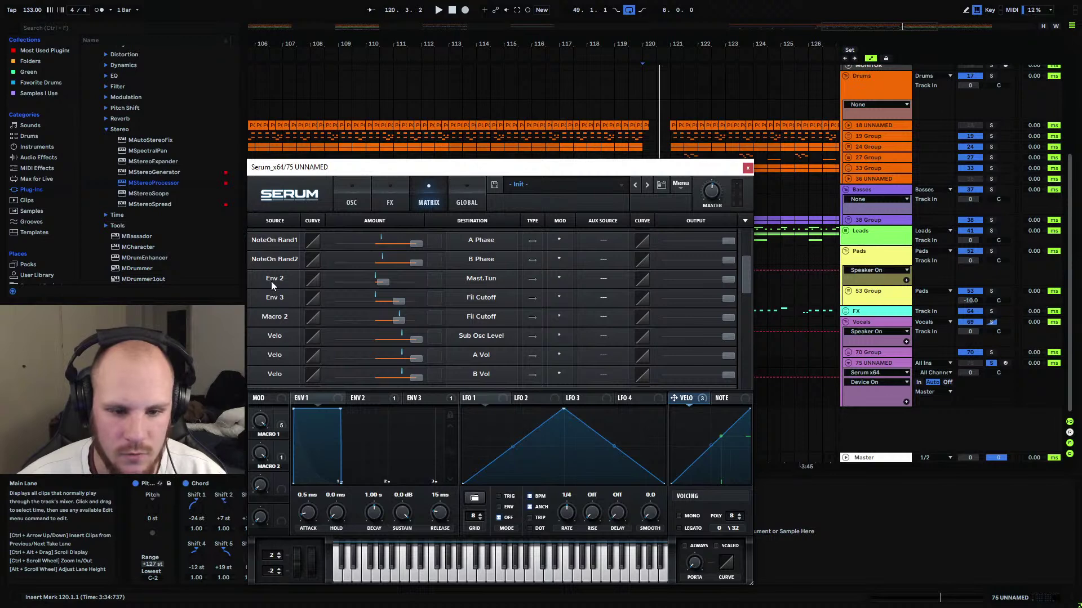
{"action": "scroll", "coordinate": [286, 276], "scroll_direction": "up", "scroll_amount": 5}
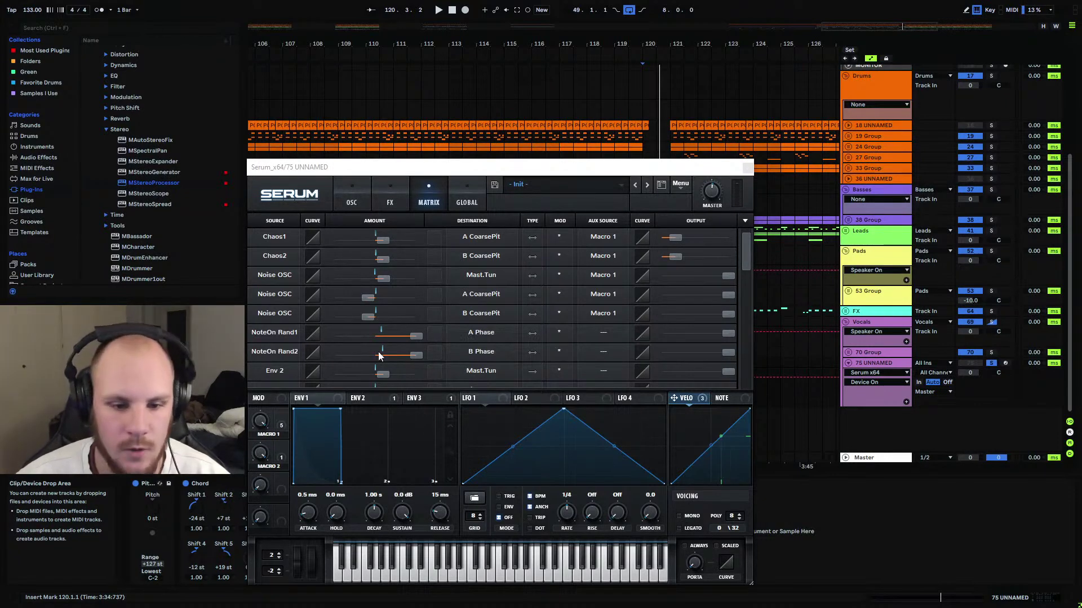
Review Serum's oscillators and its Compressor and EQ effects, and close the synth window.
{"action": "left_click", "coordinate": [352, 202]}
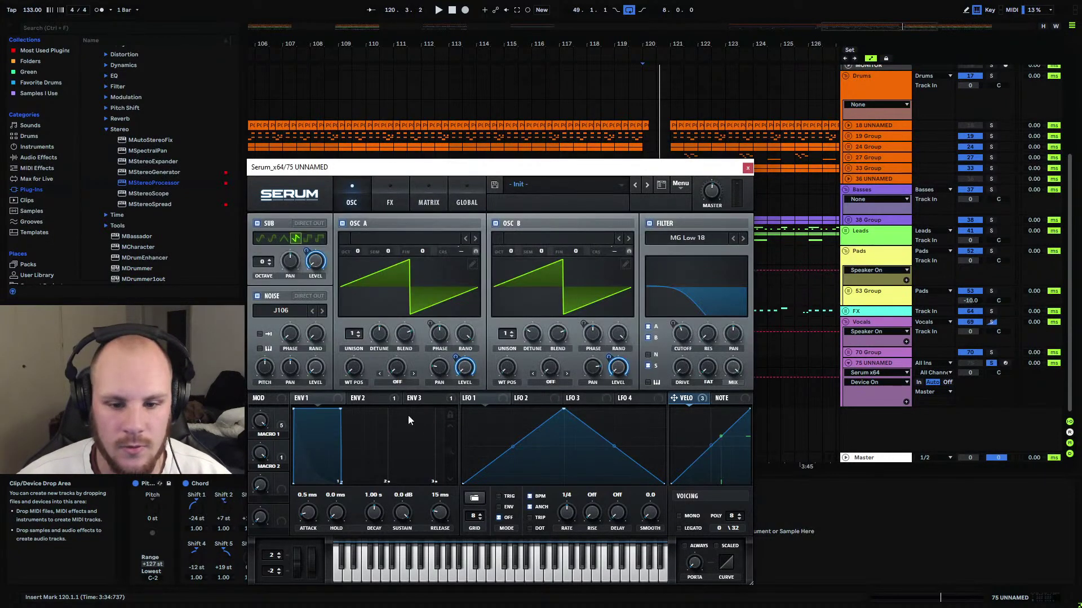
{"action": "left_click", "coordinate": [386, 200]}
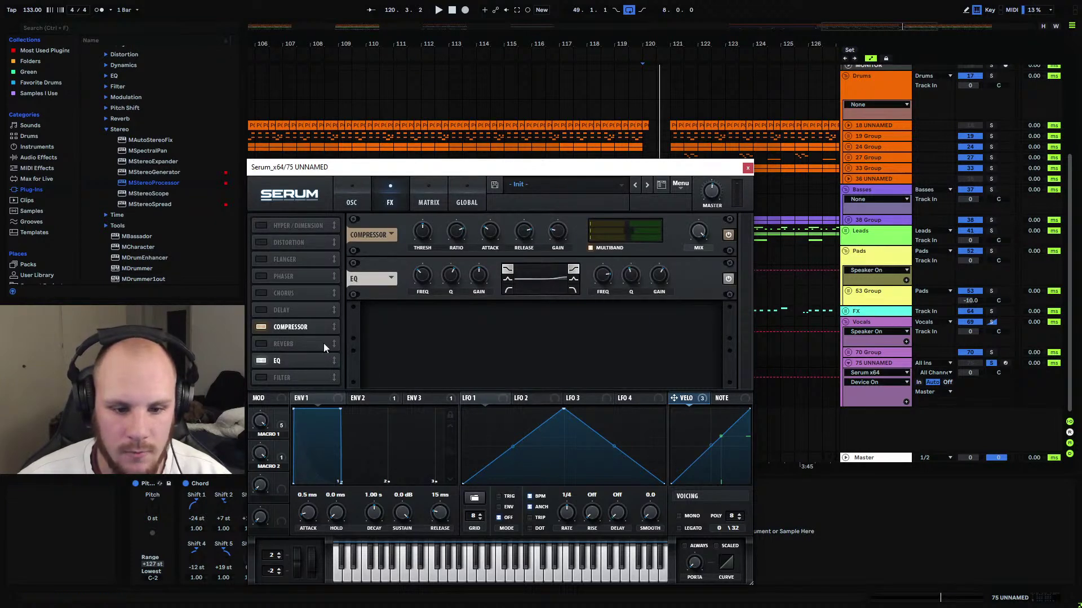
{"action": "left_click", "coordinate": [749, 168]}
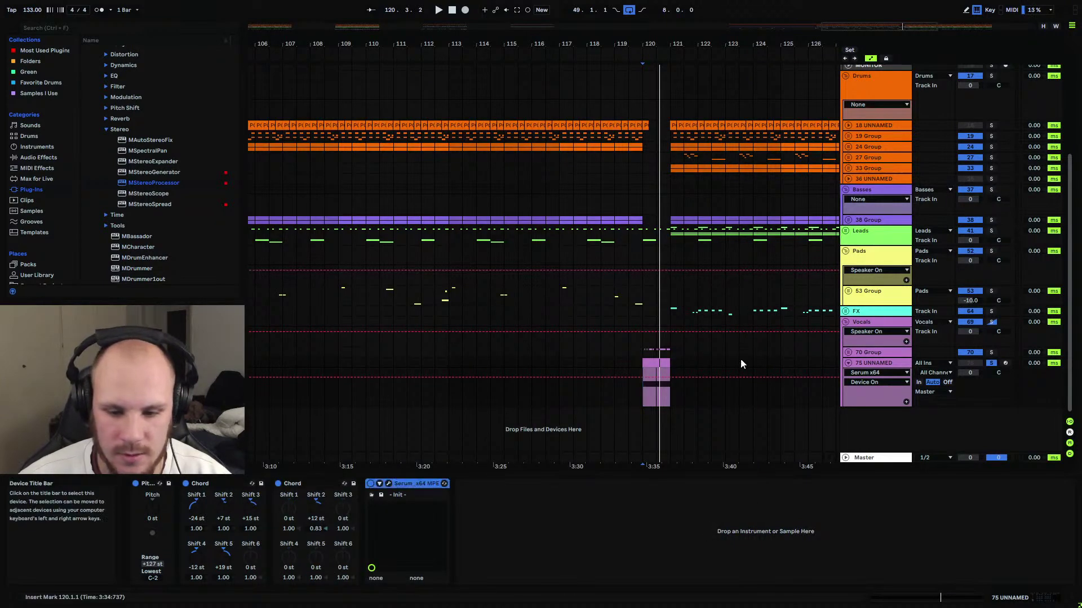
Audition the 75 UNNAMED clip from bar 120, unsolo the track and route its output to Sends Only.
{"action": "key", "text": "space"}
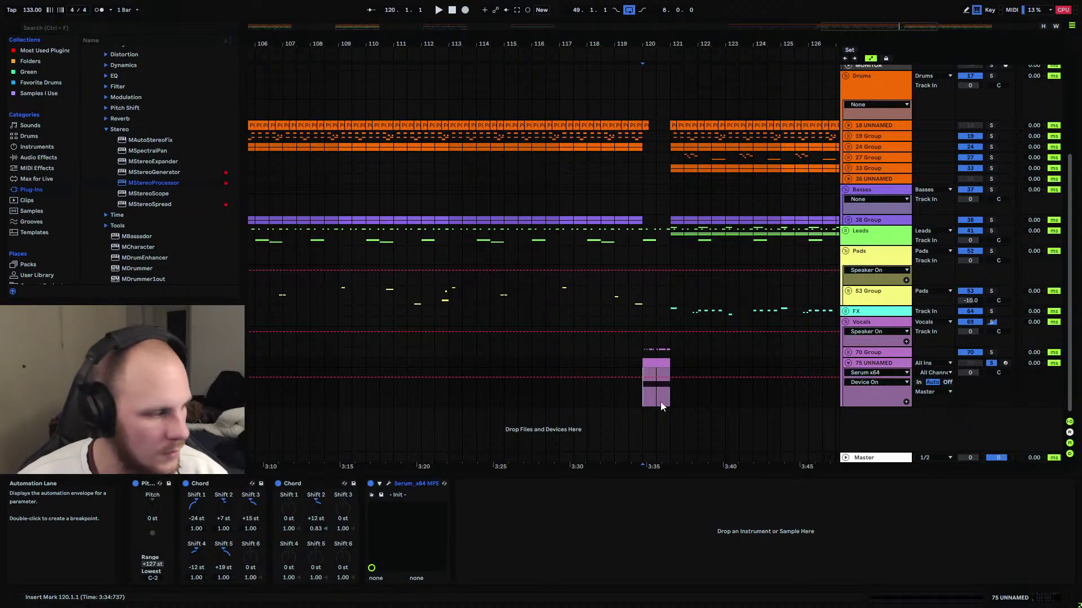
{"action": "key", "text": "space"}
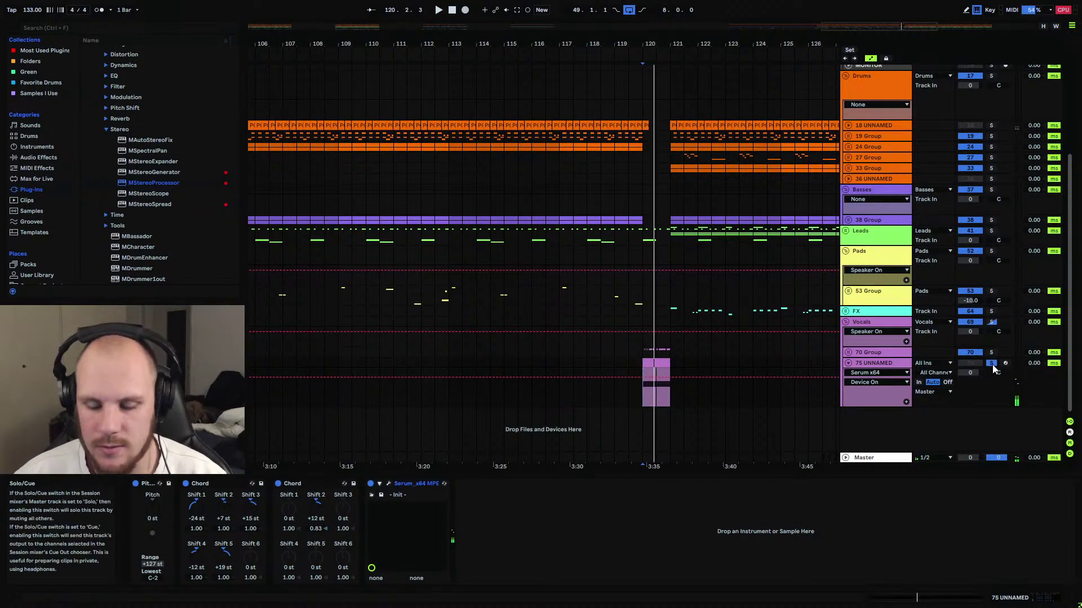
{"action": "left_click", "coordinate": [992, 364]}
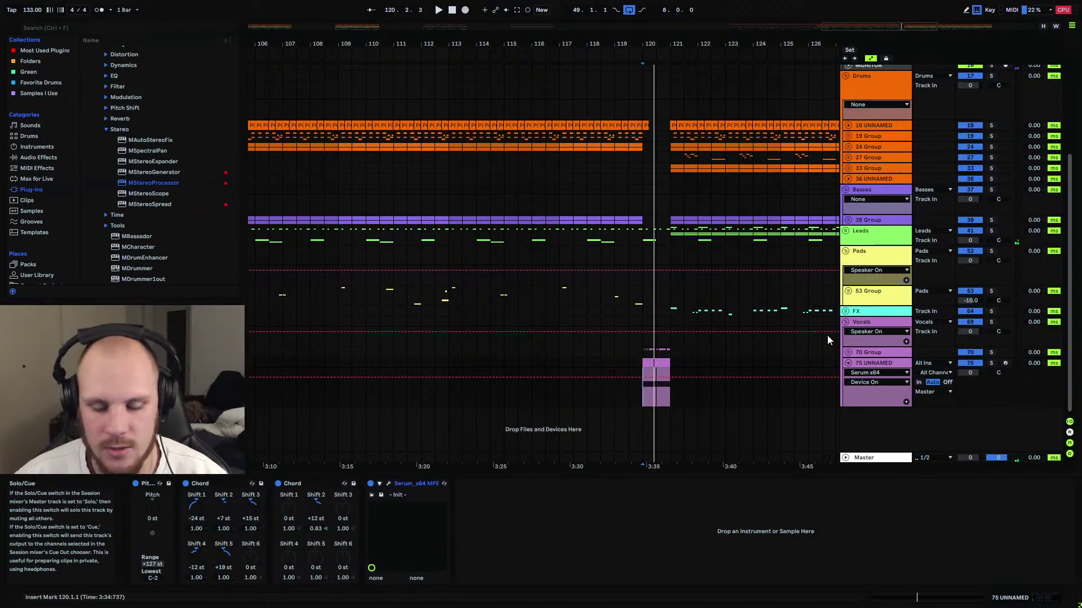
{"action": "left_click", "coordinate": [930, 393]}
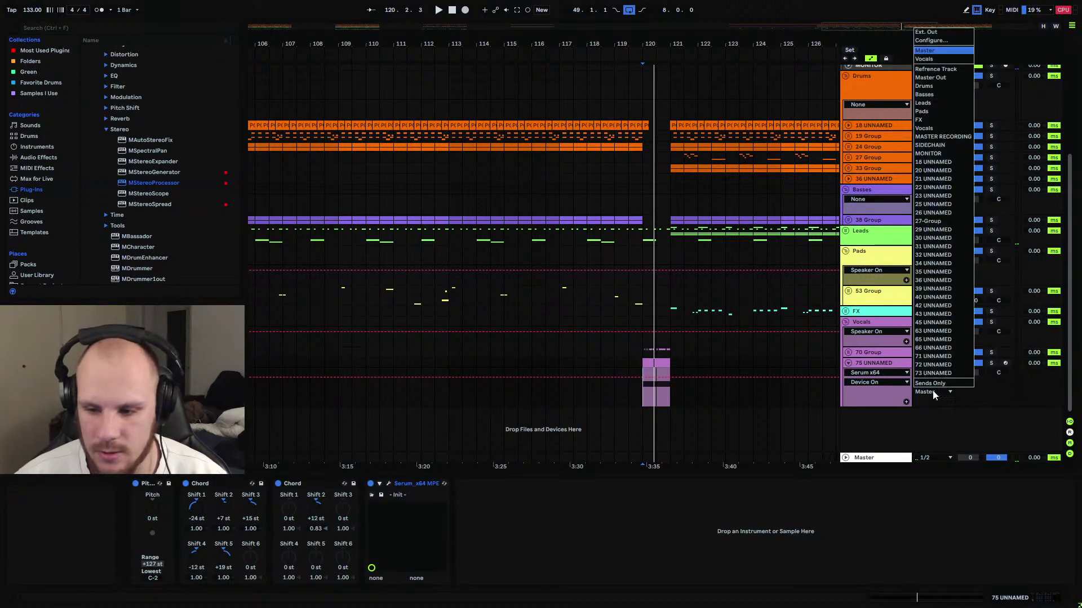
{"action": "left_click", "coordinate": [929, 393]}
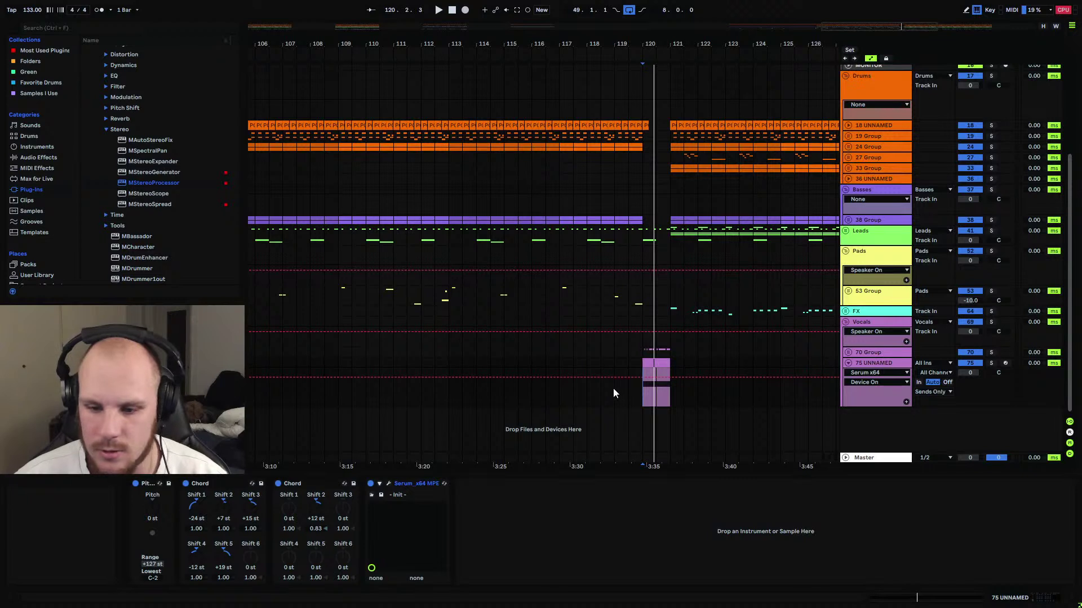
Solo Vocals and 70 Group, bypass the group's Vocoder and play the vocal from bar 120.
{"action": "left_click", "coordinate": [665, 393]}
{"action": "left_click", "coordinate": [670, 407]}
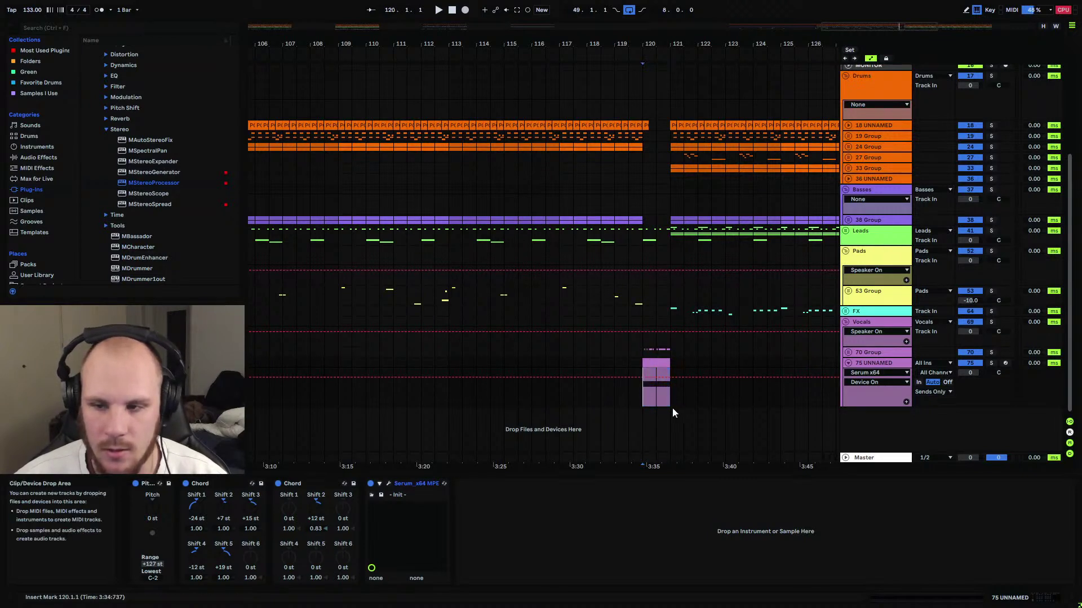
{"action": "left_click", "coordinate": [991, 321]}
{"action": "left_click", "coordinate": [889, 354]}
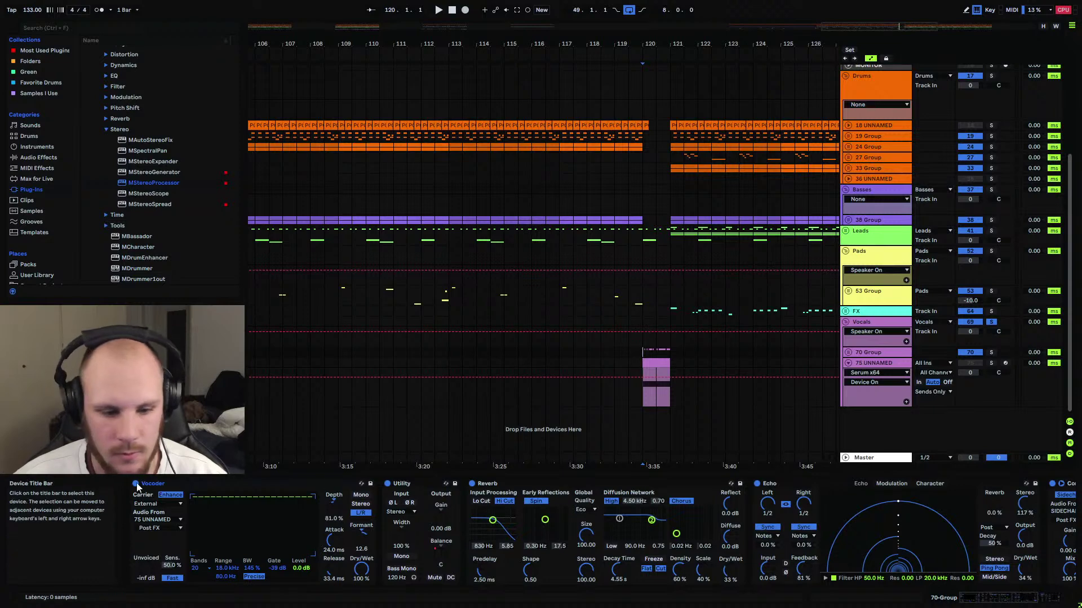
{"action": "left_click", "coordinate": [136, 483]}
{"action": "left_click", "coordinate": [991, 352]}
{"action": "key", "text": "space"}
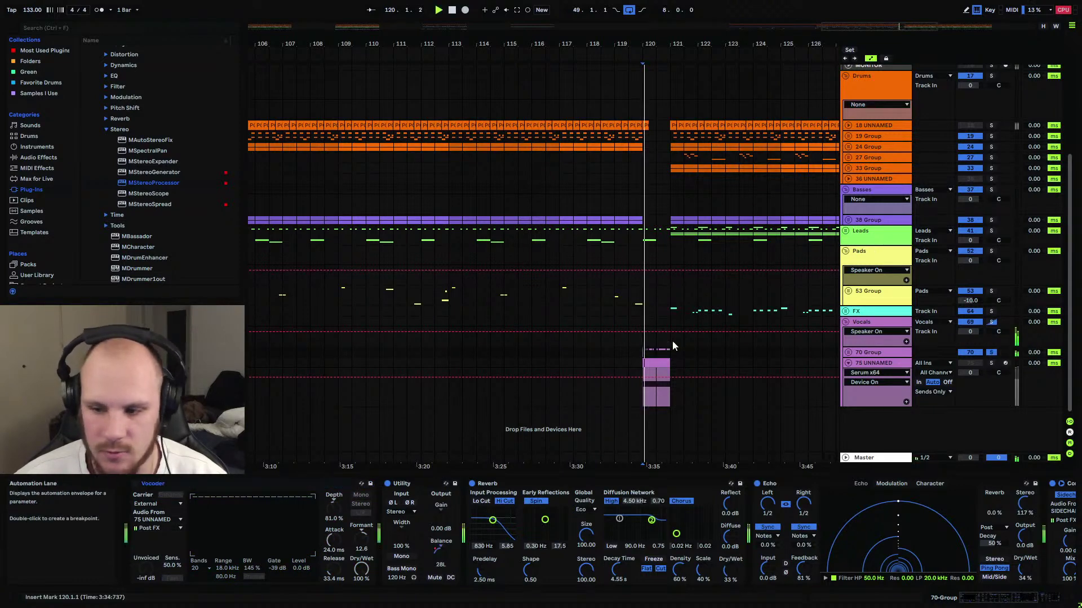
Re-enable the Vocoder on 70 Group, toggle the Echo off and on to compare, and stop playback.
{"action": "left_click", "coordinate": [134, 485]}
{"action": "left_click", "coordinate": [756, 484]}
{"action": "left_click", "coordinate": [756, 484]}
{"action": "key", "text": "space"}
Play the vocal transition in the full mix from bar 120 and again from bar 118.
{"action": "left_click", "coordinate": [646, 353]}
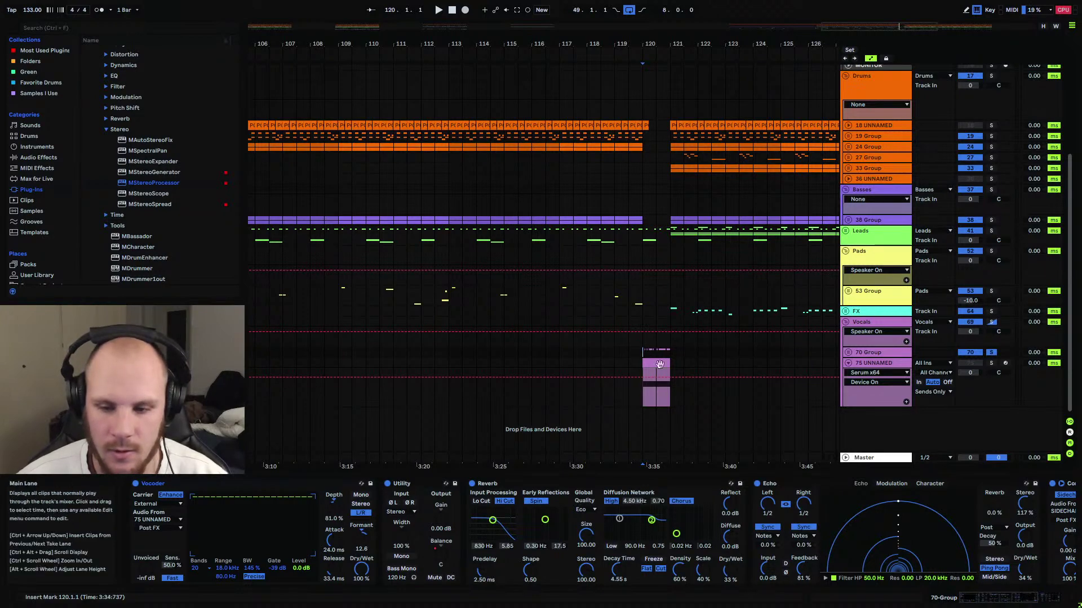
{"action": "key", "text": "space"}
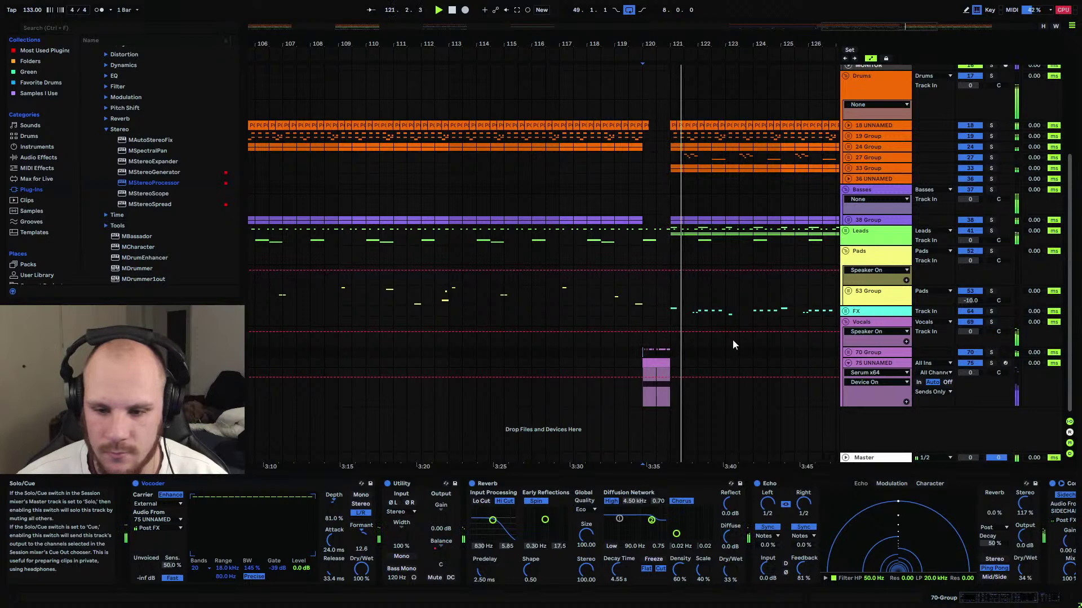
{"action": "left_click", "coordinate": [587, 350]}
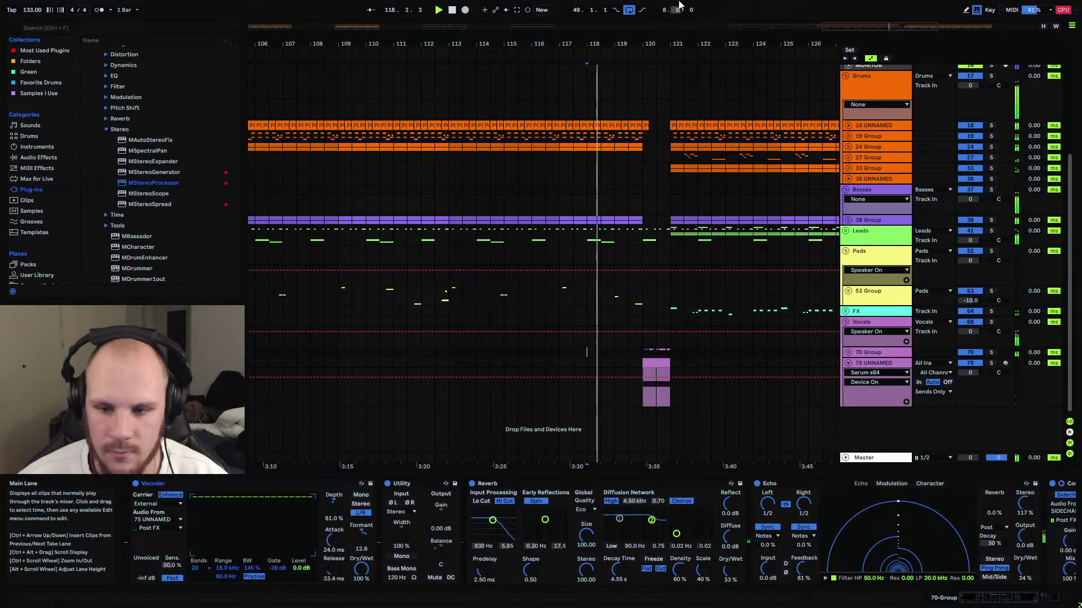
{"action": "left_click_drag", "start_coordinate": [676, 43], "coordinate": [563, 35]}
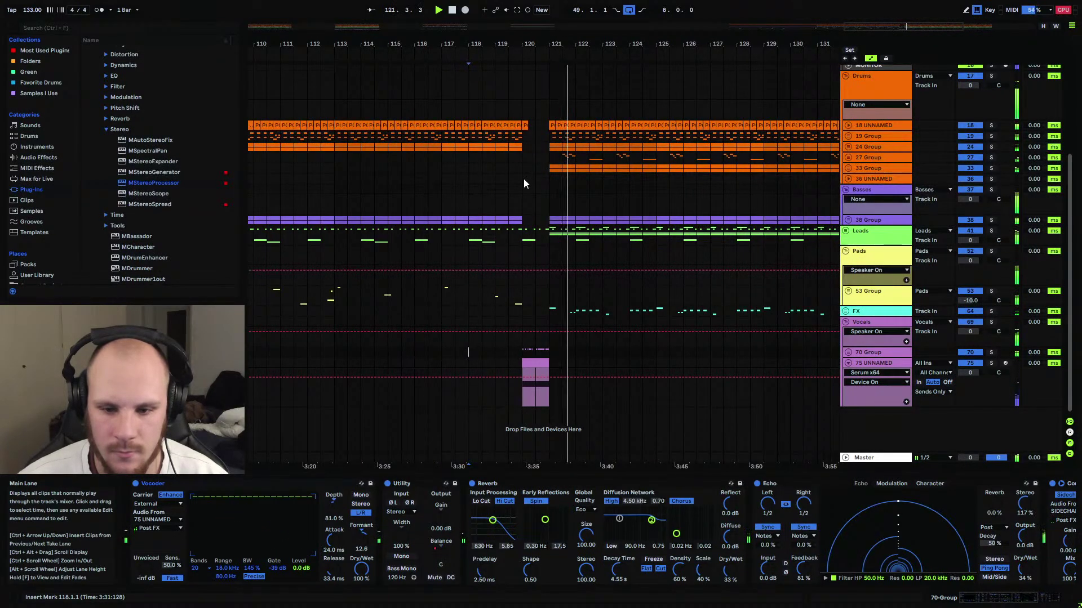
{"action": "left_click_drag", "start_coordinate": [563, 39], "coordinate": [535, 26]}
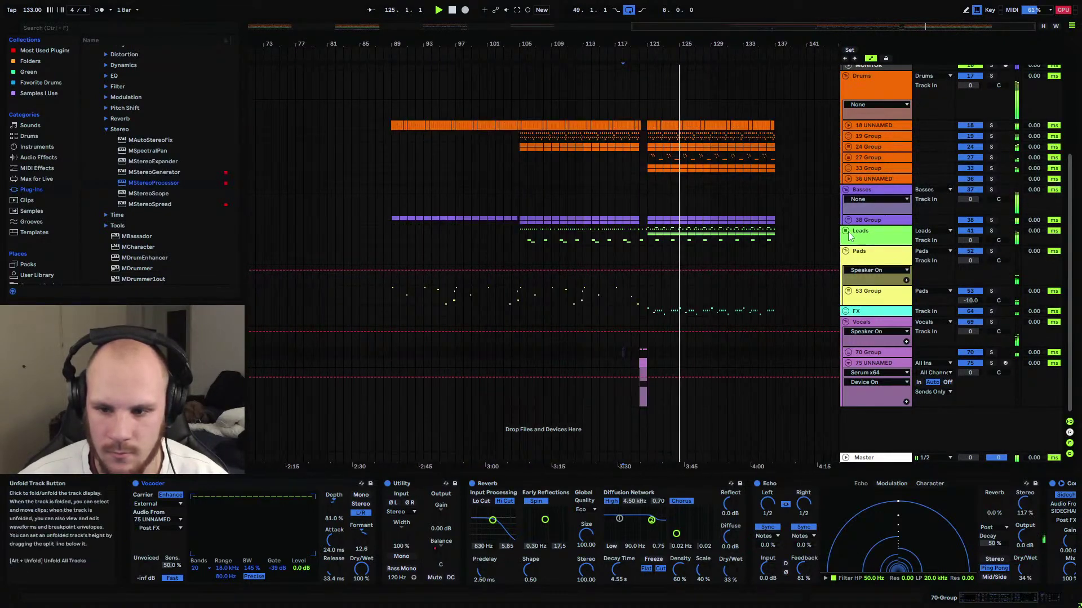
Unfold the Leads group and delete the 50 UNNAMED clips from bar 121 to bar 137.
{"action": "left_click", "coordinate": [846, 231]}
{"action": "left_click_drag", "start_coordinate": [776, 336], "coordinate": [652, 338]}
{"action": "left_click", "coordinate": [649, 338]}
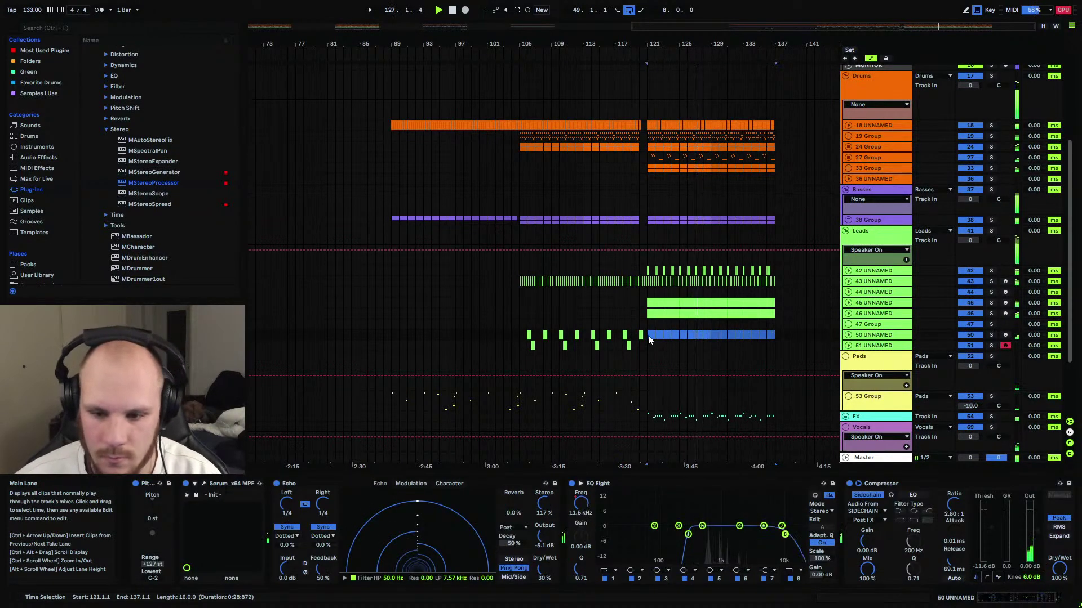
{"action": "key", "text": "Delete"}
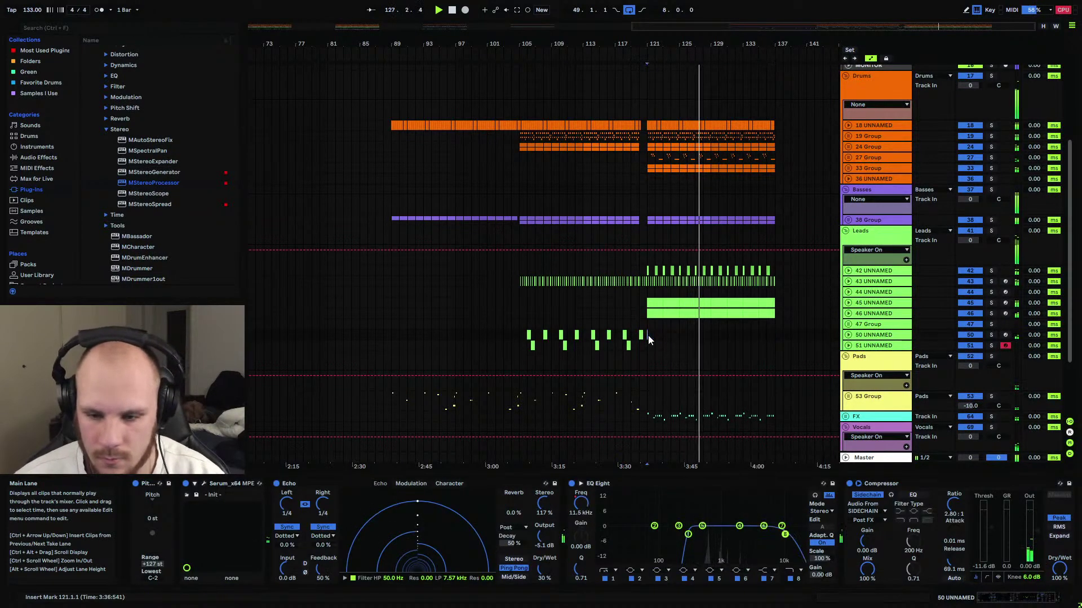
Deactivate the clips on 45 UNNAMED and 46 UNNAMED between bars 121 and 137.
{"action": "left_click", "coordinate": [769, 302]}
{"action": "left_click", "coordinate": [654, 314], "text": "shift"}
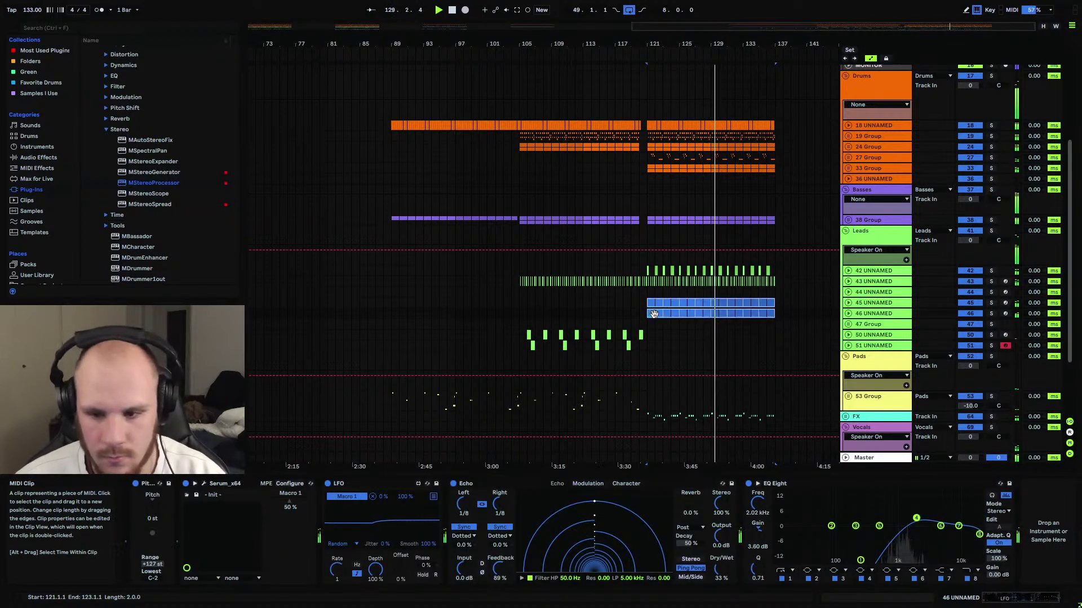
{"action": "key", "text": "Delete"}
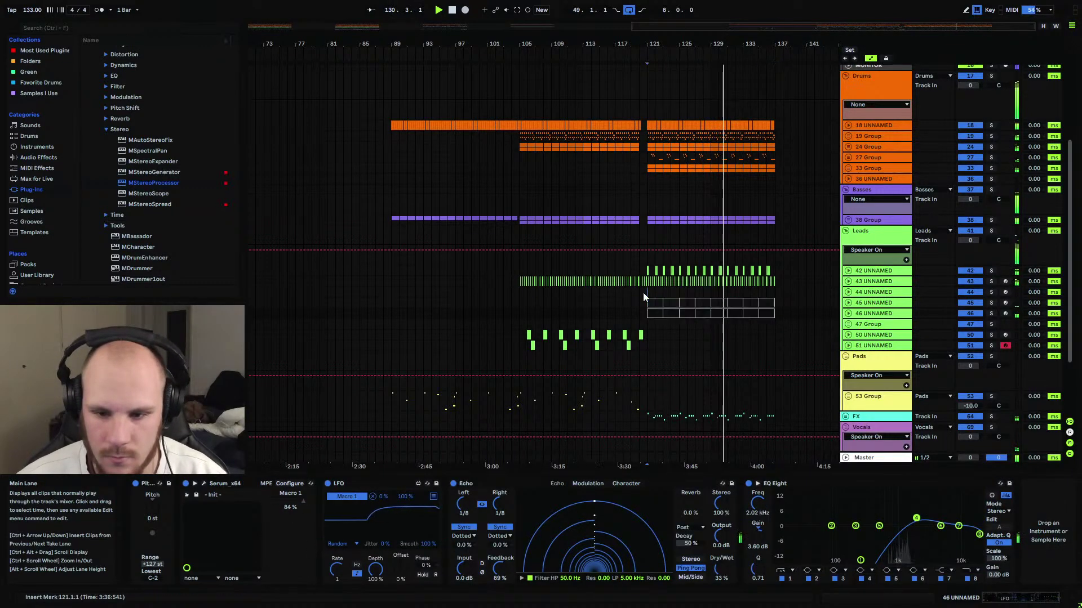
Reactivate the 46 UNNAMED clips from bar 121 to bar 137 to hear that lead alone.
{"action": "left_click", "coordinate": [655, 313]}
{"action": "left_click", "coordinate": [761, 313], "text": "shift"}
{"action": "key", "text": "ctrl+shift+m"}
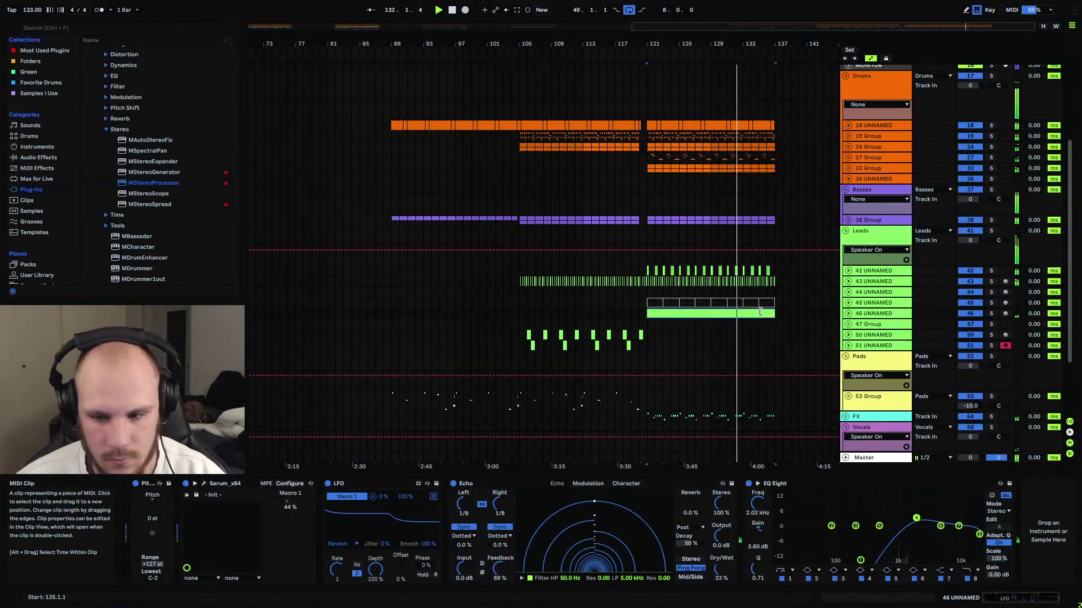
Deactivate the 46 UNNAMED clips and reactivate the 45 UNNAMED clips from bar 121 to bar 137.
{"action": "left_click", "coordinate": [657, 313]}
{"action": "key", "text": "Delete"}
{"action": "left_click", "coordinate": [765, 300]}
{"action": "left_click", "coordinate": [650, 301], "text": "shift"}
{"action": "key", "text": "ctrl+shift+m"}
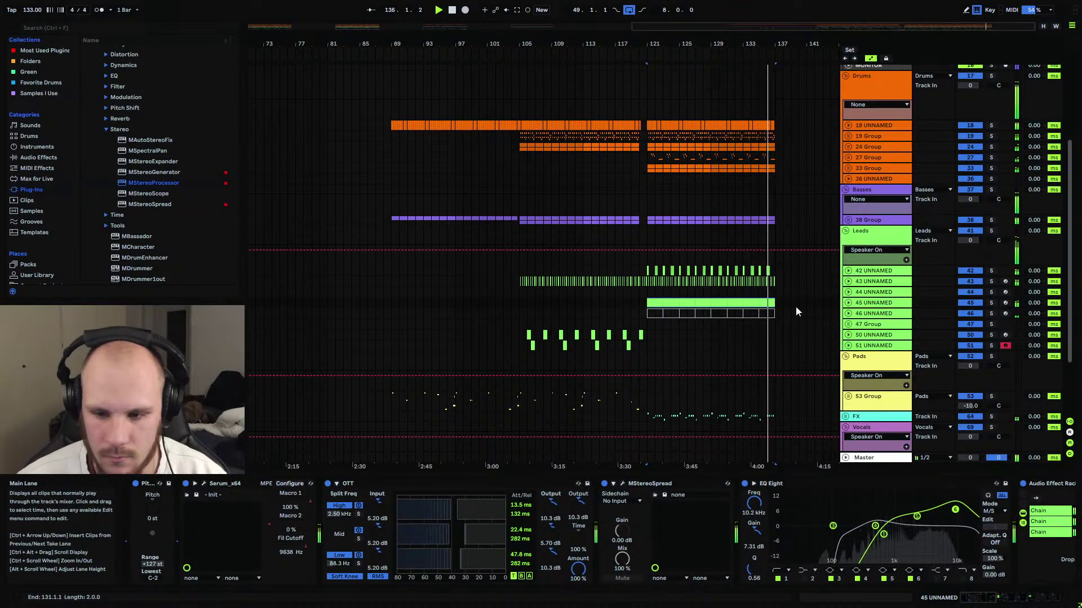
Check the mixer settings of 45 UNNAMED, replay the section from bar 121 and fold the track.
{"action": "left_click", "coordinate": [848, 303]}
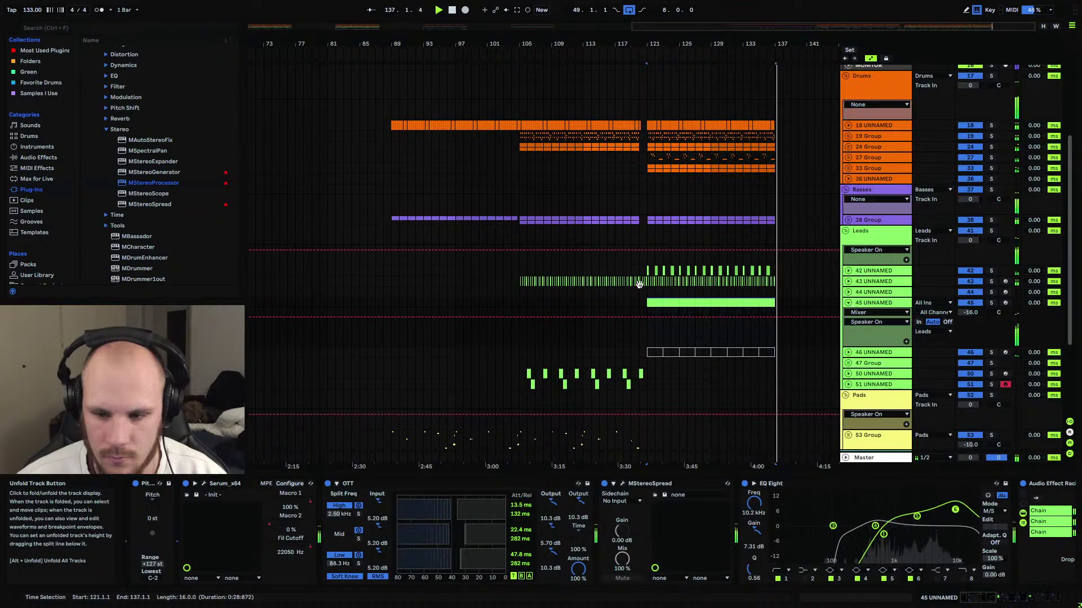
{"action": "left_click", "coordinate": [647, 293]}
{"action": "key", "text": "space"}
{"action": "key", "text": "space"}
{"action": "left_click", "coordinate": [848, 303]}
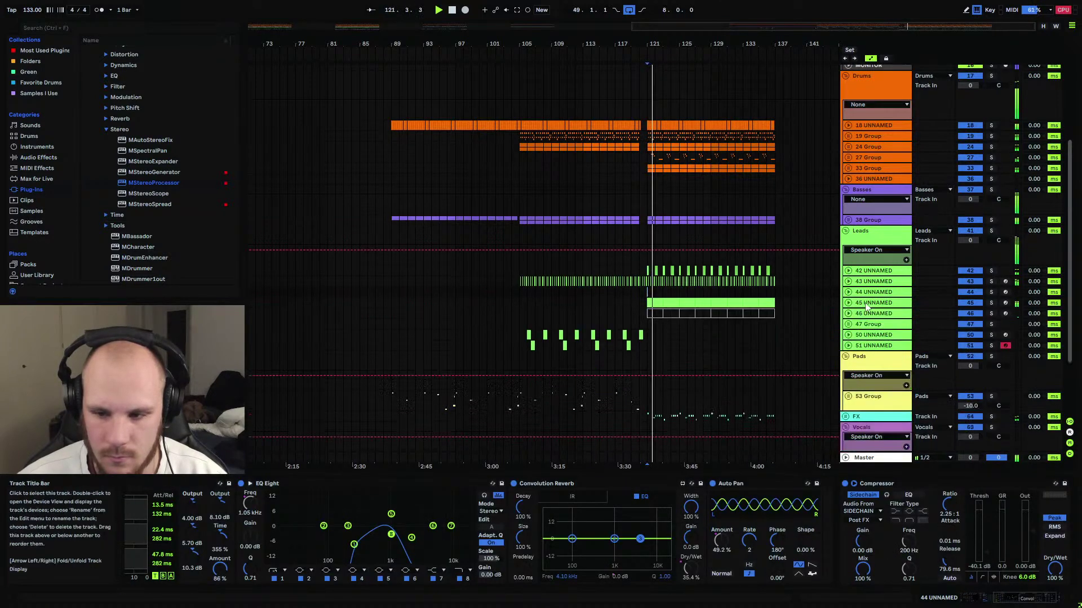
Unfold the FX group and put its four tracks, 65 to 68 UNNAMED, into a new subgroup.
{"action": "left_click", "coordinate": [868, 305]}
{"action": "mouse_move", "coordinate": [667, 43]}
{"action": "left_mouse_down"}
{"action": "mouse_move", "coordinate": [668, 68]}
{"action": "mouse_move", "coordinate": [668, 32]}
{"action": "left_mouse_up"}
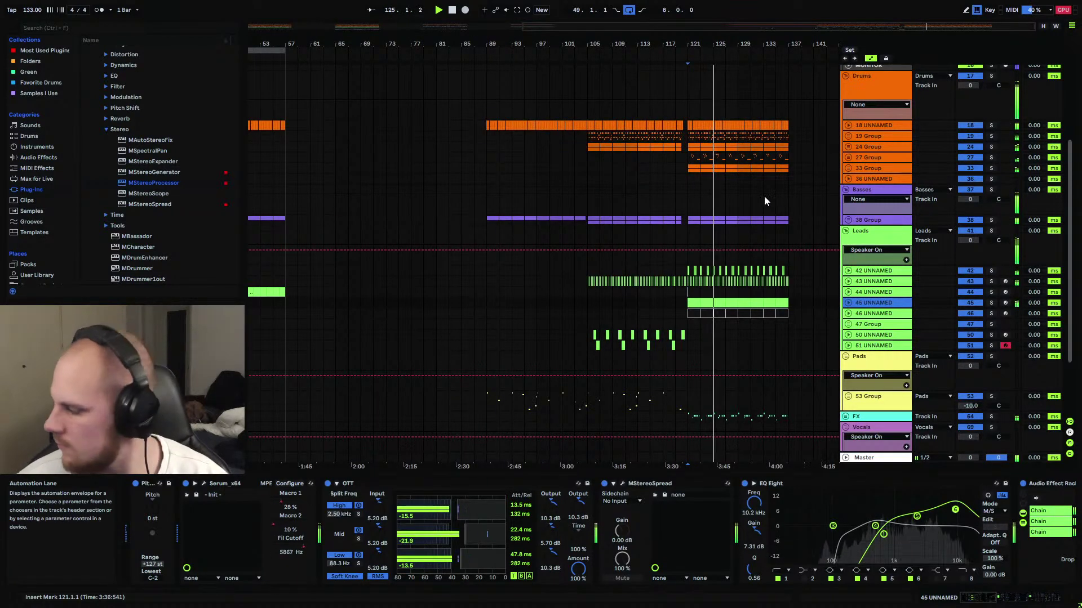
{"action": "left_click_drag", "start_coordinate": [743, 50], "coordinate": [743, 44]}
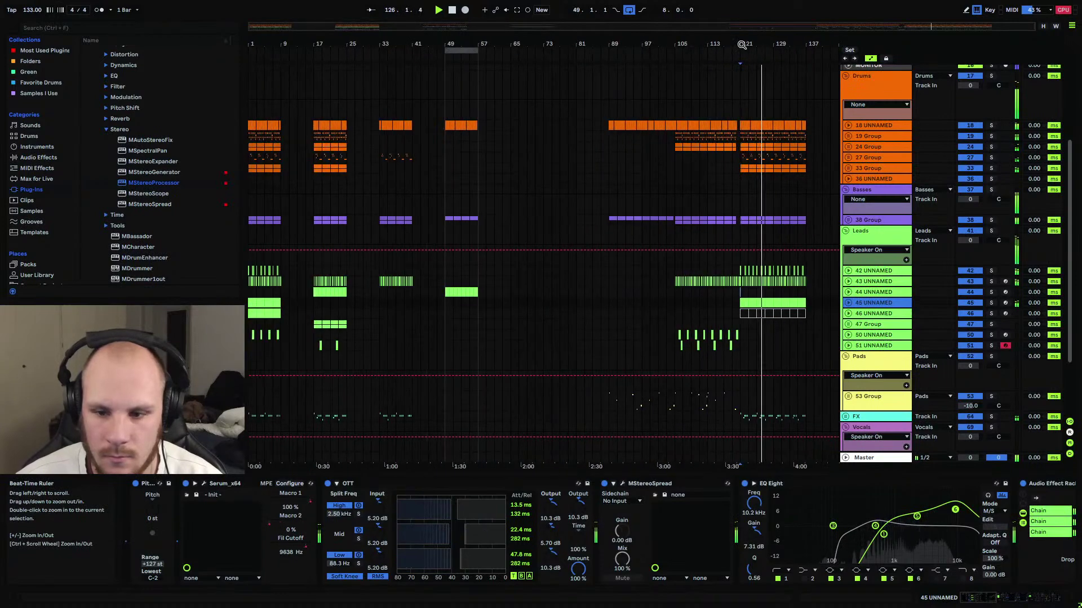
{"action": "scroll", "coordinate": [758, 223], "scroll_direction": "down", "scroll_amount": 3}
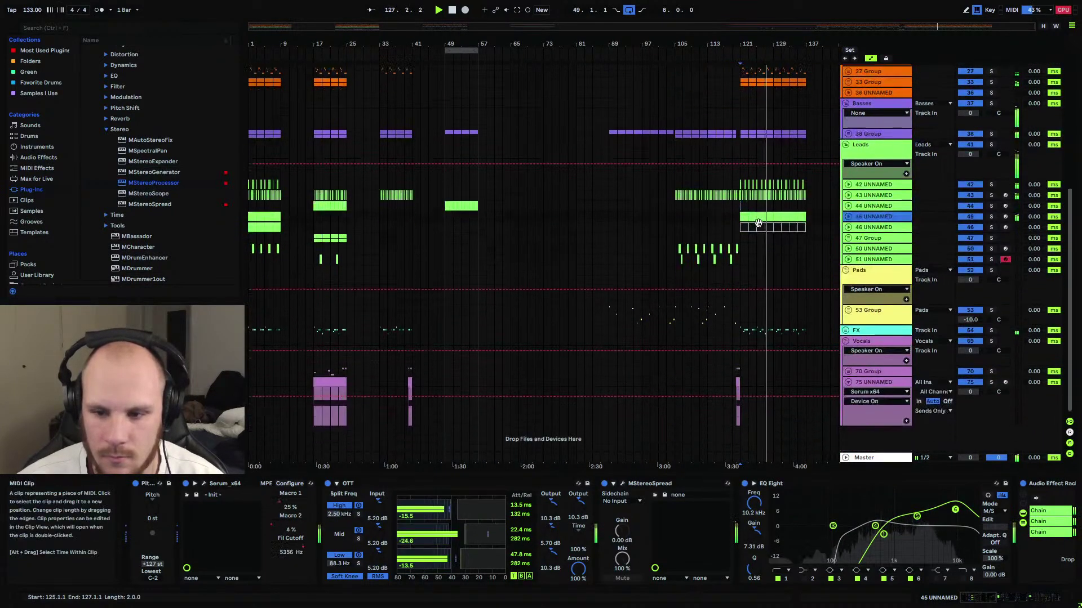
{"action": "left_click", "coordinate": [742, 334]}
{"action": "left_click_drag", "start_coordinate": [742, 330], "coordinate": [804, 332]}
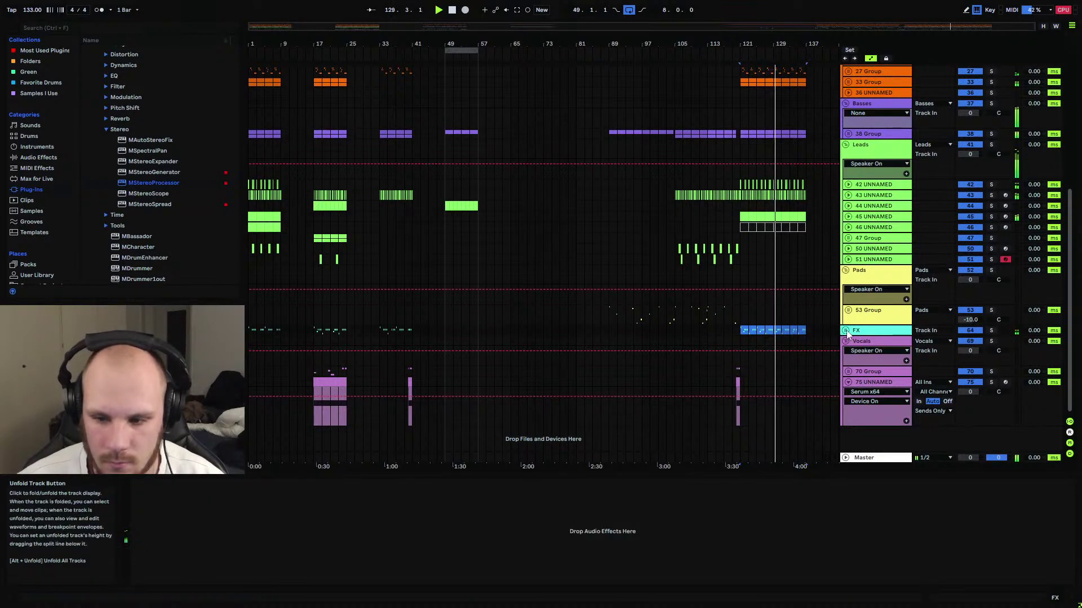
{"action": "left_click", "coordinate": [846, 331]}
{"action": "scroll", "coordinate": [813, 303], "scroll_direction": "down", "scroll_amount": 2}
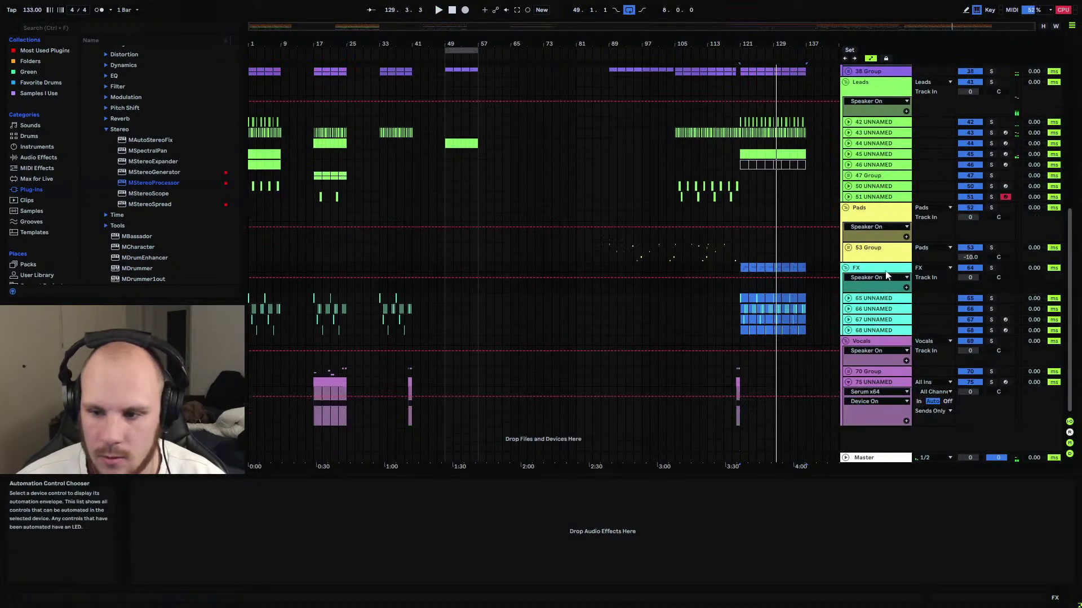
{"action": "left_click_drag", "start_coordinate": [871, 299], "coordinate": [872, 330]}
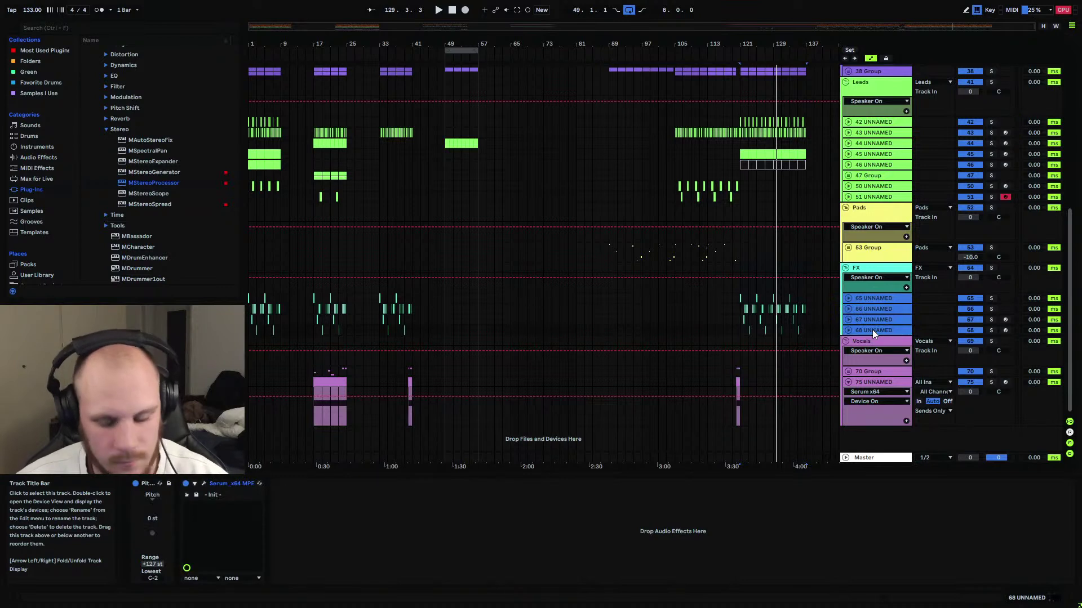
{"action": "key", "text": "ctrl+g"}
Play the new FX subgroup soloed and load the Xfer Records LFOTool_x64 plug-in onto it.
{"action": "key", "text": "space"}
{"action": "left_click", "coordinate": [106, 130]}
{"action": "scroll", "coordinate": [109, 130], "scroll_direction": "up", "scroll_amount": 5}
{"action": "left_click", "coordinate": [99, 168]}
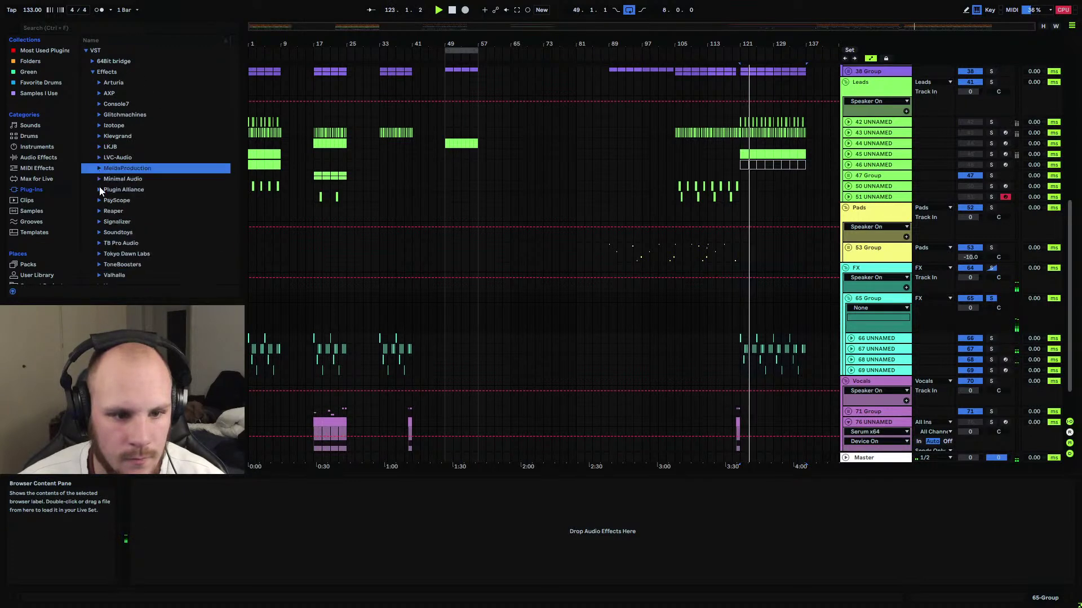
{"action": "scroll", "coordinate": [99, 188], "scroll_direction": "down", "scroll_amount": 5}
{"action": "left_click", "coordinate": [101, 204]}
{"action": "left_click", "coordinate": [136, 225]}
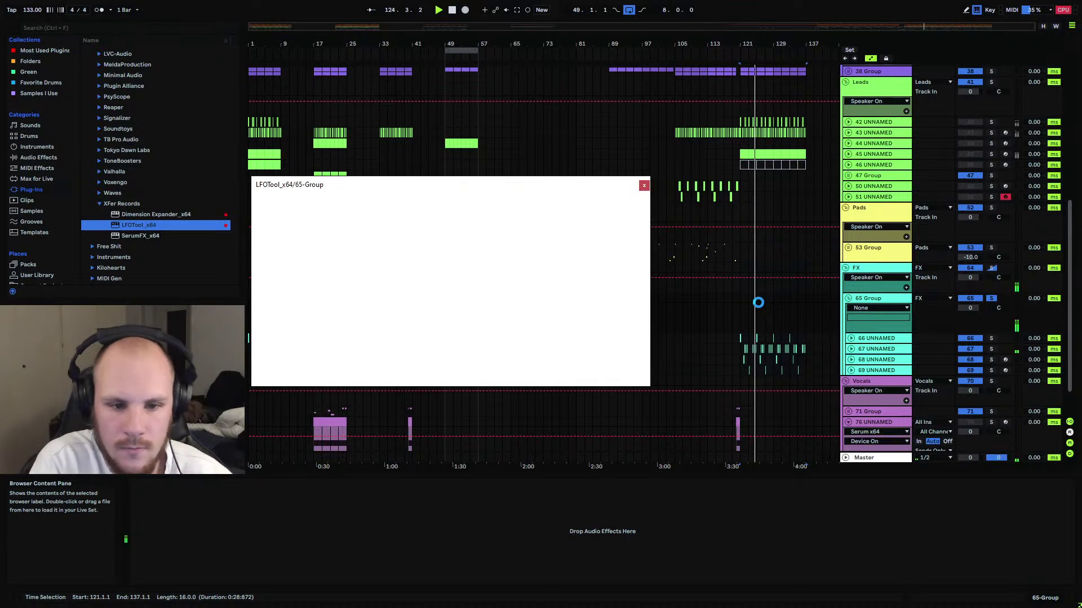
Shape LFOTool's volume curve to rise from a partial level and dip steeply near the end, then close the plug-in and replay from bar 121.
{"action": "left_click_drag", "start_coordinate": [444, 229], "coordinate": [399, 228]}
{"action": "left_click_drag", "start_coordinate": [333, 297], "coordinate": [334, 306]}
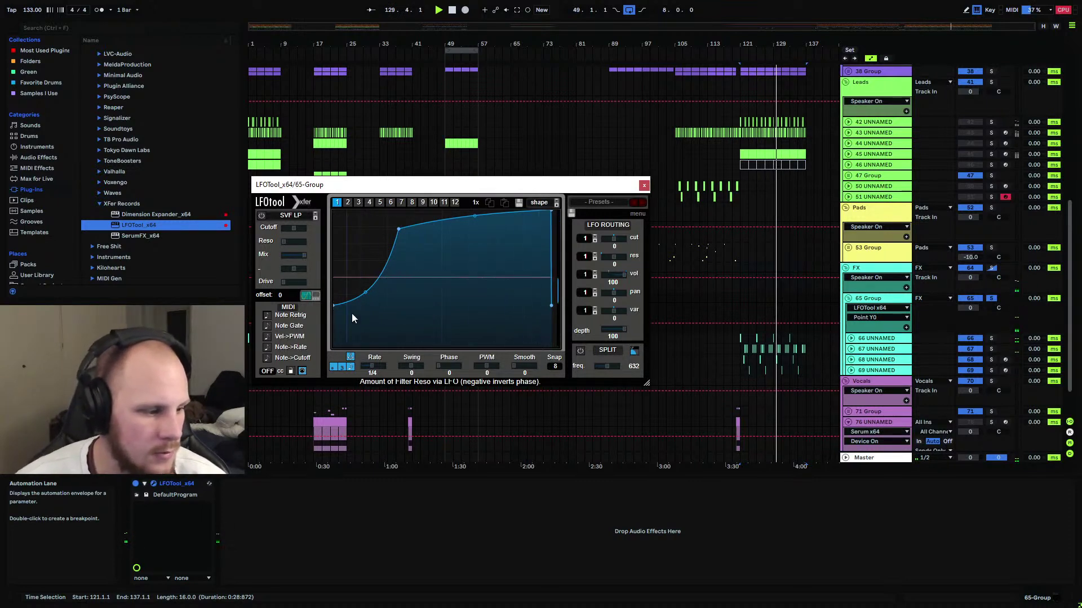
{"action": "left_click_drag", "start_coordinate": [551, 212], "coordinate": [531, 207]}
{"action": "left_click_drag", "start_coordinate": [540, 258], "coordinate": [541, 280]}
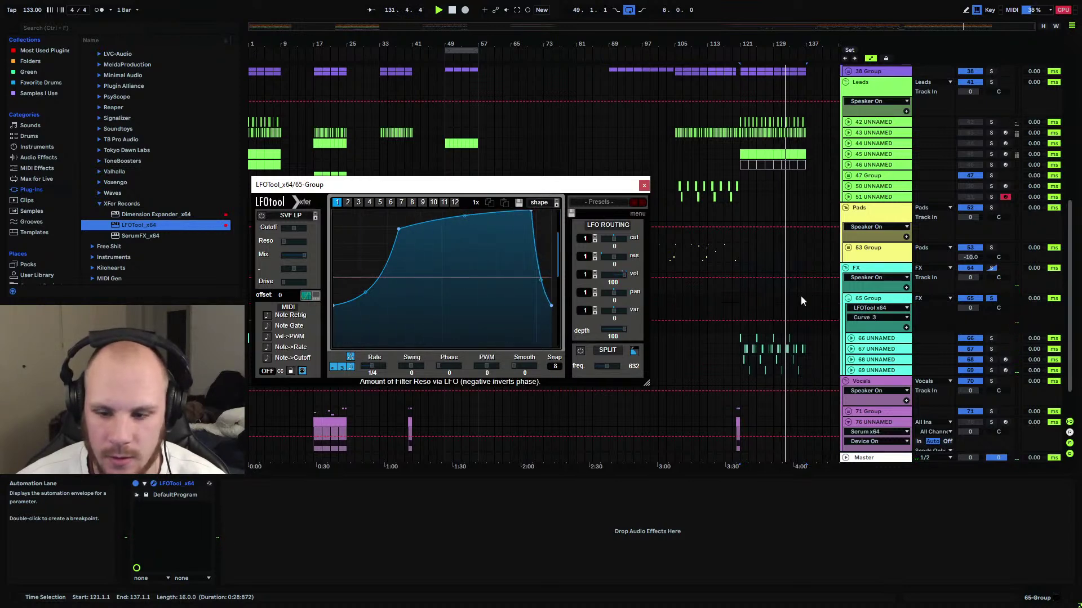
{"action": "left_click", "coordinate": [807, 260]}
{"action": "left_click", "coordinate": [643, 186]}
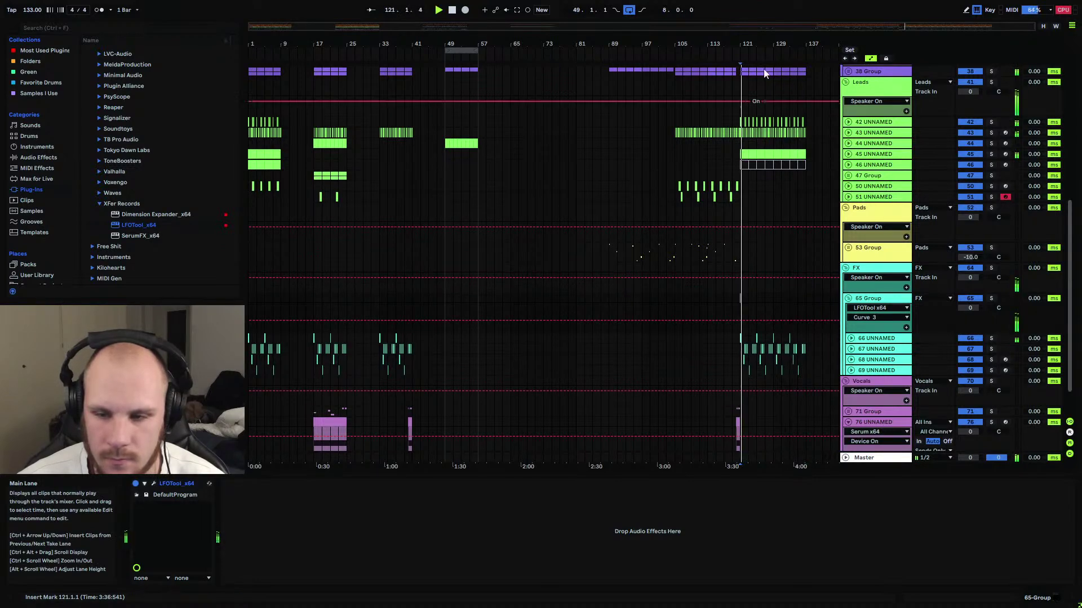
Unfold and solo 45 UNNAMED, add 42 UNNAMED to the solo and play the leads from bar 121.
{"action": "left_click_drag", "start_coordinate": [743, 43], "coordinate": [847, 139]}
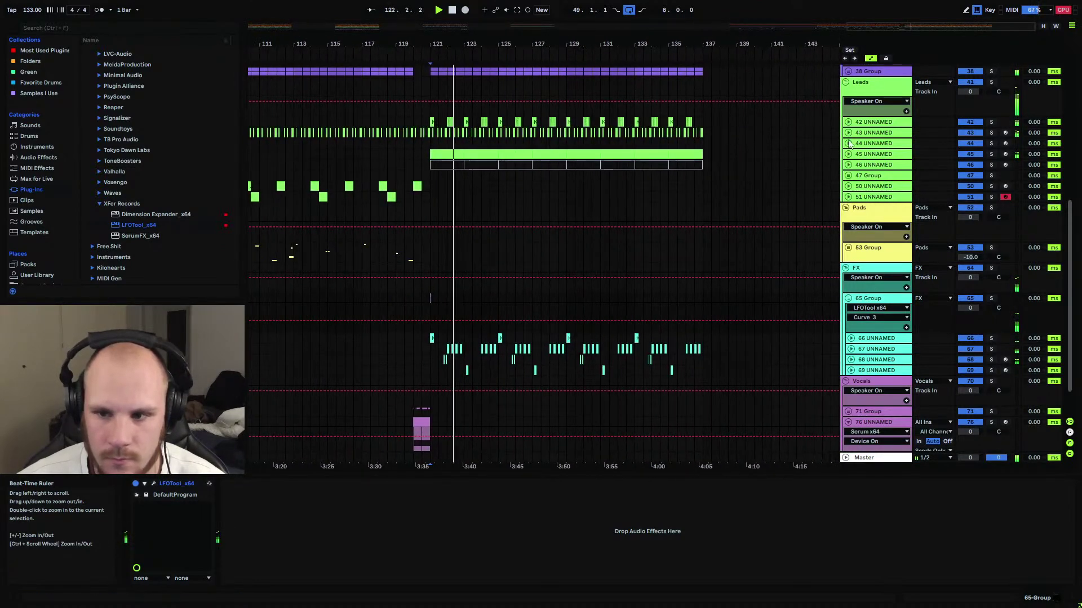
{"action": "left_click", "coordinate": [848, 154]}
{"action": "left_click", "coordinate": [992, 154]}
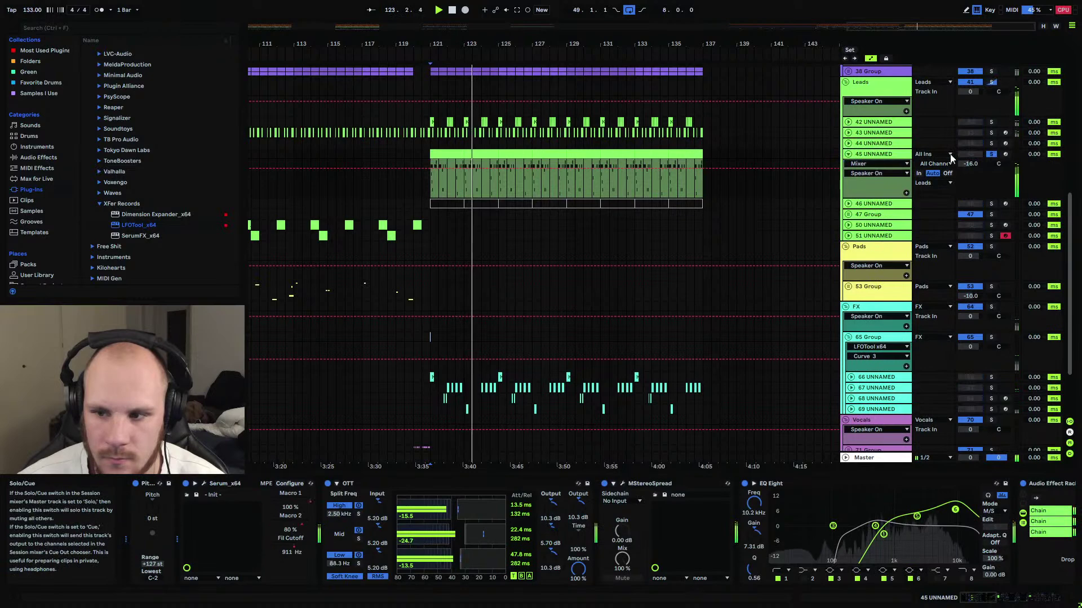
{"action": "left_click_drag", "start_coordinate": [449, 43], "coordinate": [449, 65]}
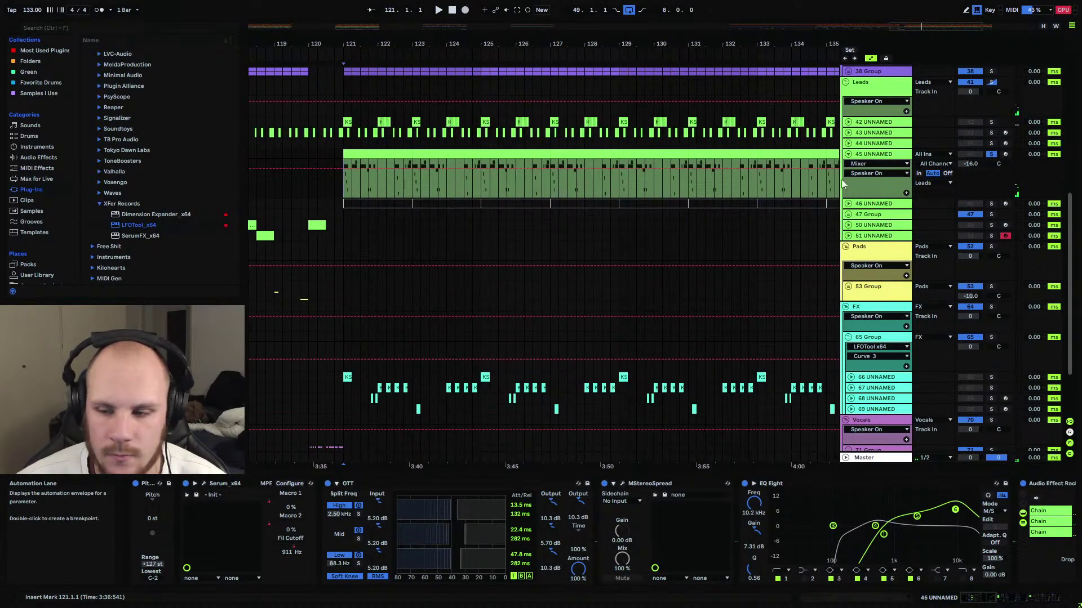
{"action": "scroll", "coordinate": [810, 180], "scroll_direction": "up", "scroll_amount": 2}
{"action": "left_click", "coordinate": [990, 178]}
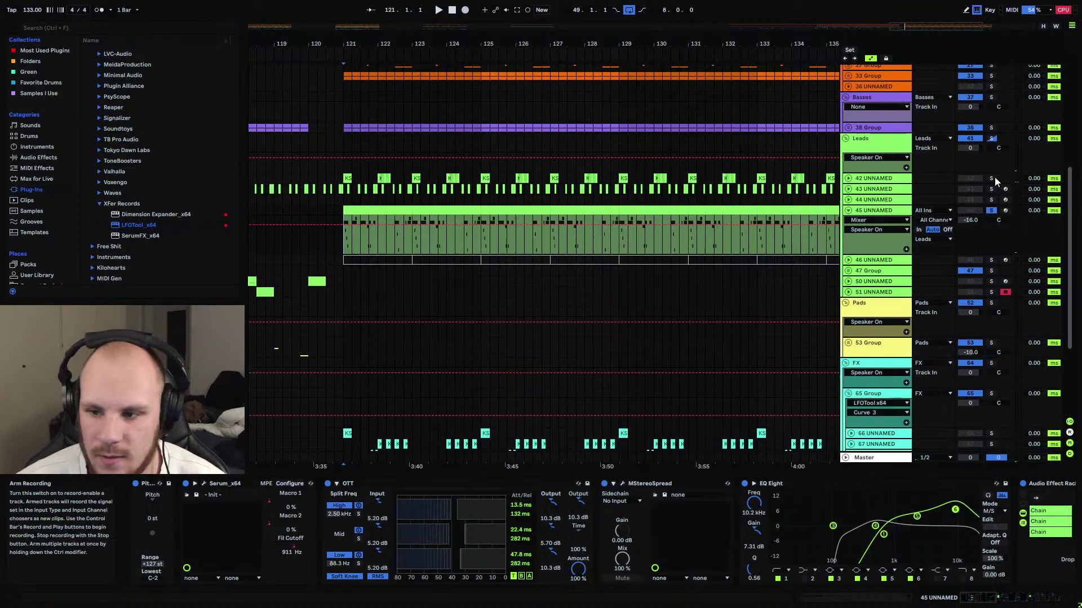
{"action": "left_click", "coordinate": [345, 179]}
{"action": "key", "text": "space"}
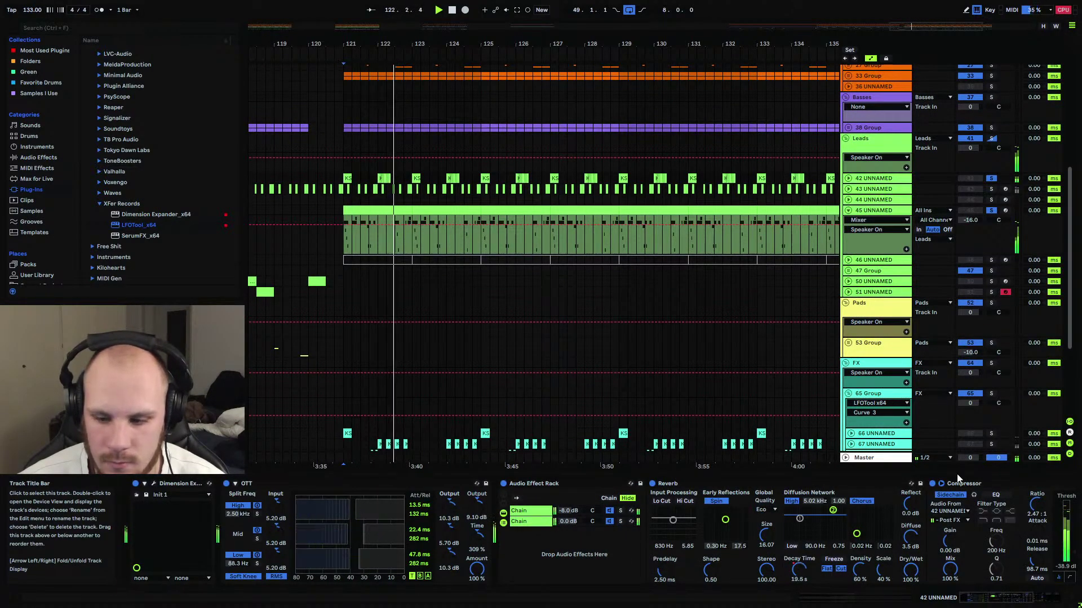
Insert an EQ Eight between OTT and the Audio Effect Rack on 42 UNNAMED, with a low cut and a 4.09 dB boost at 5.39 kHz.
{"action": "left_click", "coordinate": [1034, 603]}
{"action": "left_click", "coordinate": [983, 605]}
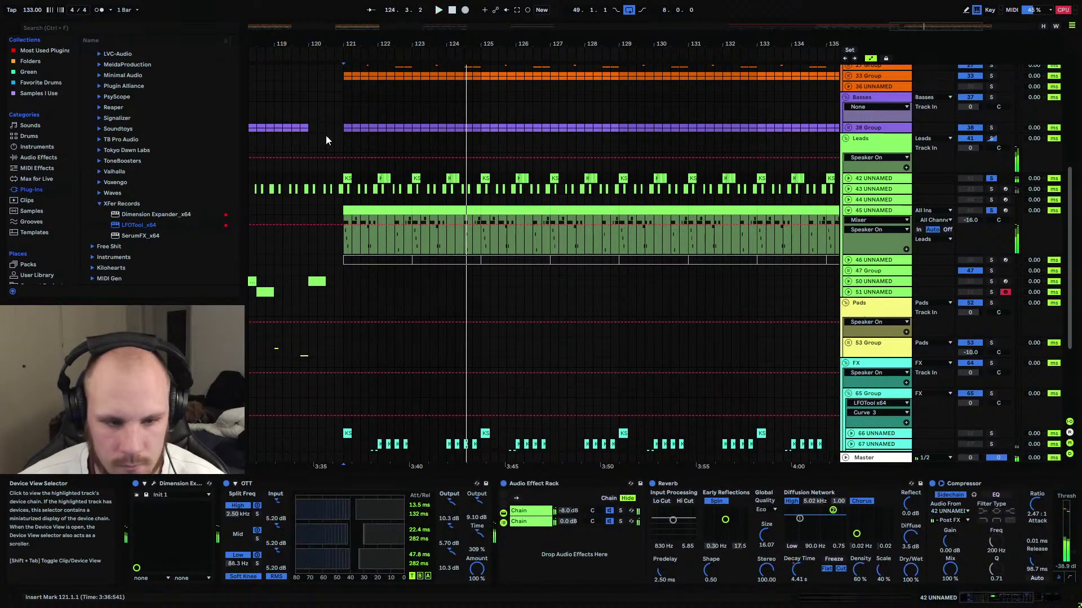
{"action": "left_click", "coordinate": [43, 156]}
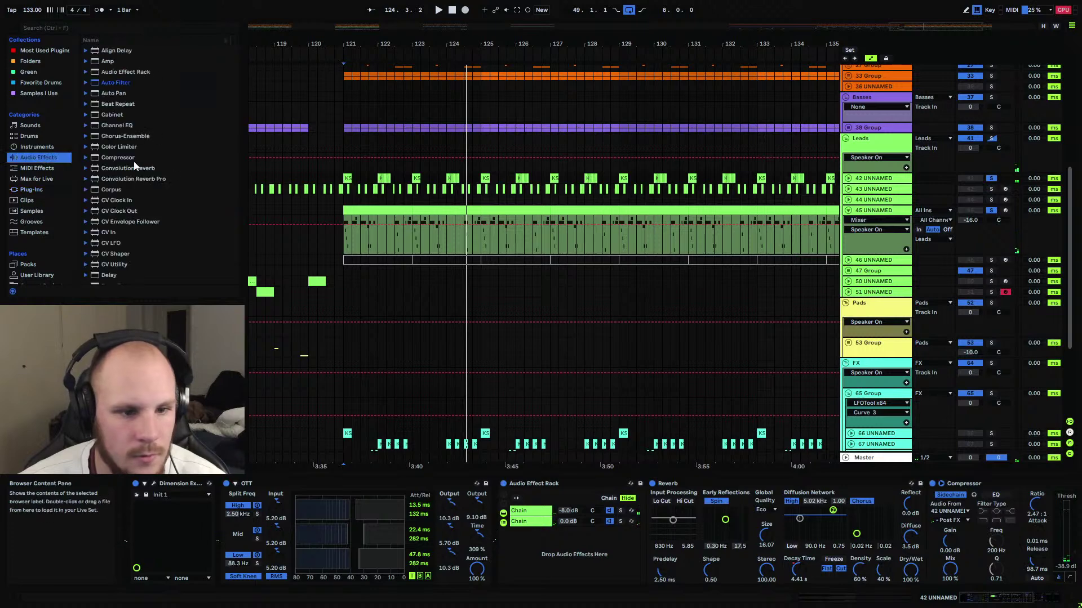
{"action": "scroll", "coordinate": [122, 227], "scroll_direction": "down", "scroll_amount": 5}
{"action": "left_click_drag", "start_coordinate": [110, 204], "coordinate": [674, 539]}
{"action": "key", "text": "space"}
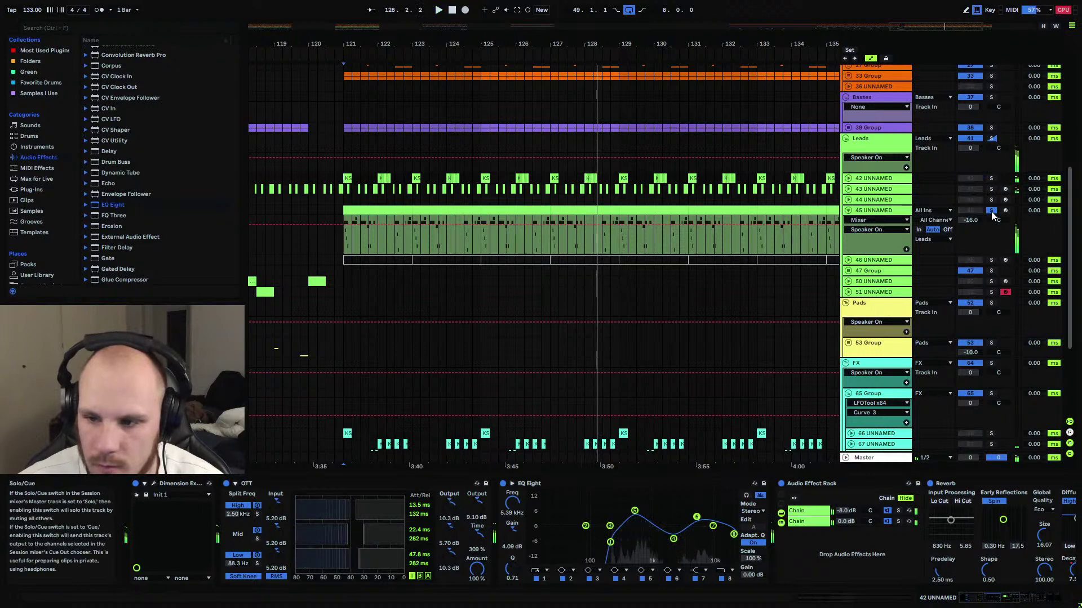
Insert a second EQ Eight before the Audio Effect Rack on 45 UNNAMED, cutting the mids and boosting 4.83 dB at 5.27 kHz.
{"action": "left_click", "coordinate": [885, 214]}
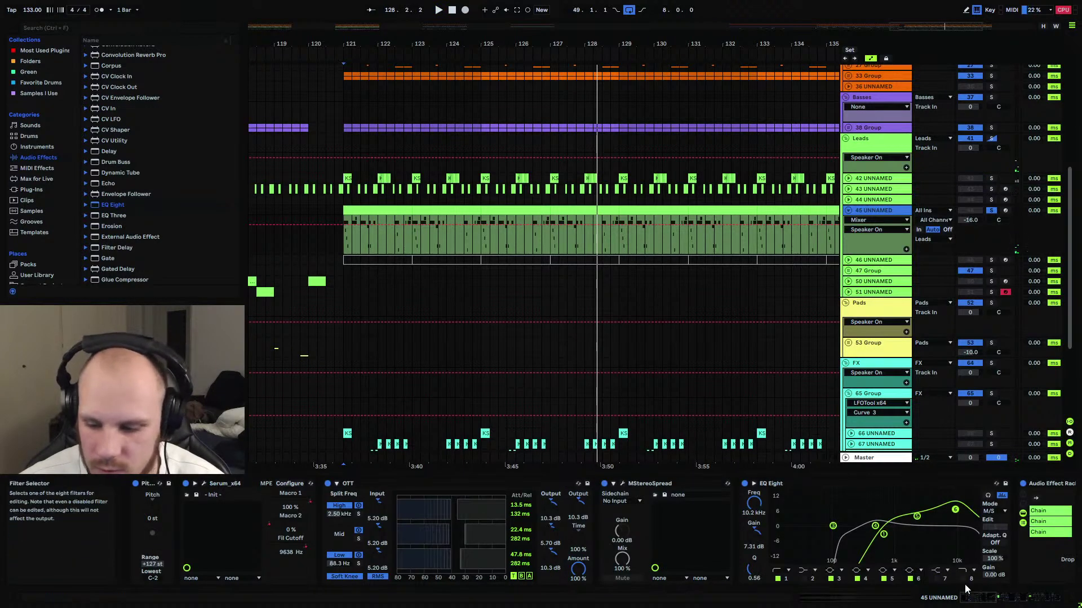
{"action": "left_click", "coordinate": [1004, 601]}
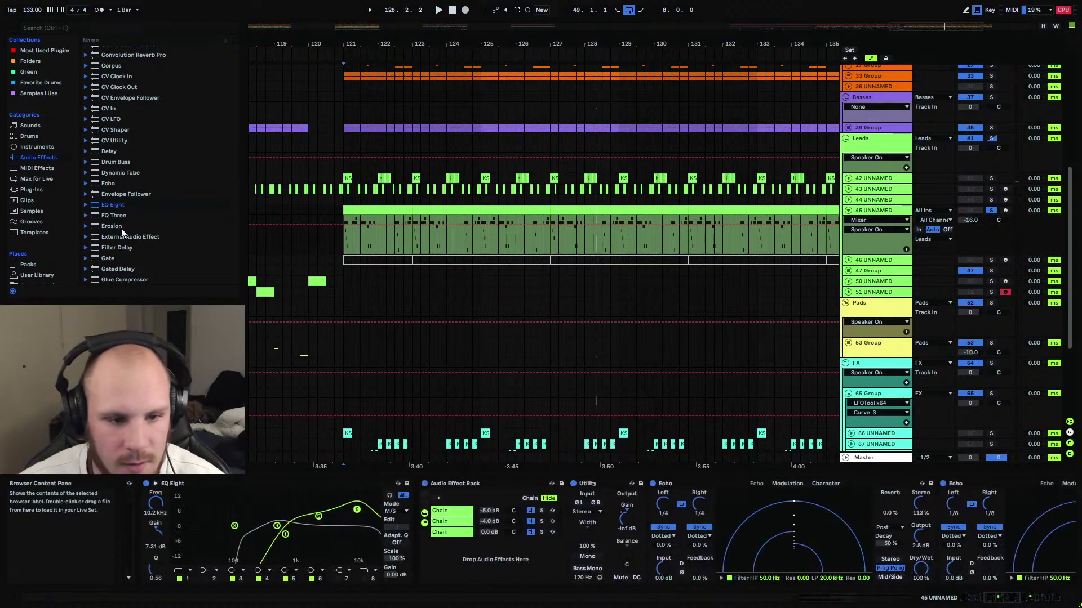
{"action": "mouse_move", "coordinate": [111, 210]}
{"action": "left_mouse_down"}
{"action": "mouse_move", "coordinate": [338, 529]}
{"action": "mouse_move", "coordinate": [420, 534]}
{"action": "left_mouse_up"}
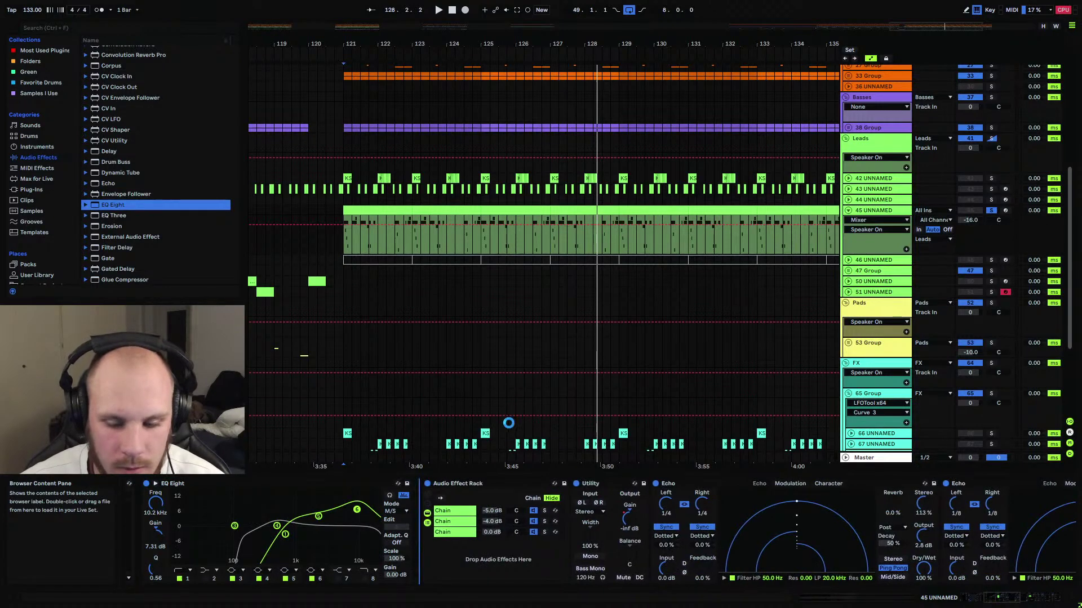
{"action": "left_click_drag", "start_coordinate": [555, 501], "coordinate": [543, 493]}
{"action": "key", "text": "space"}
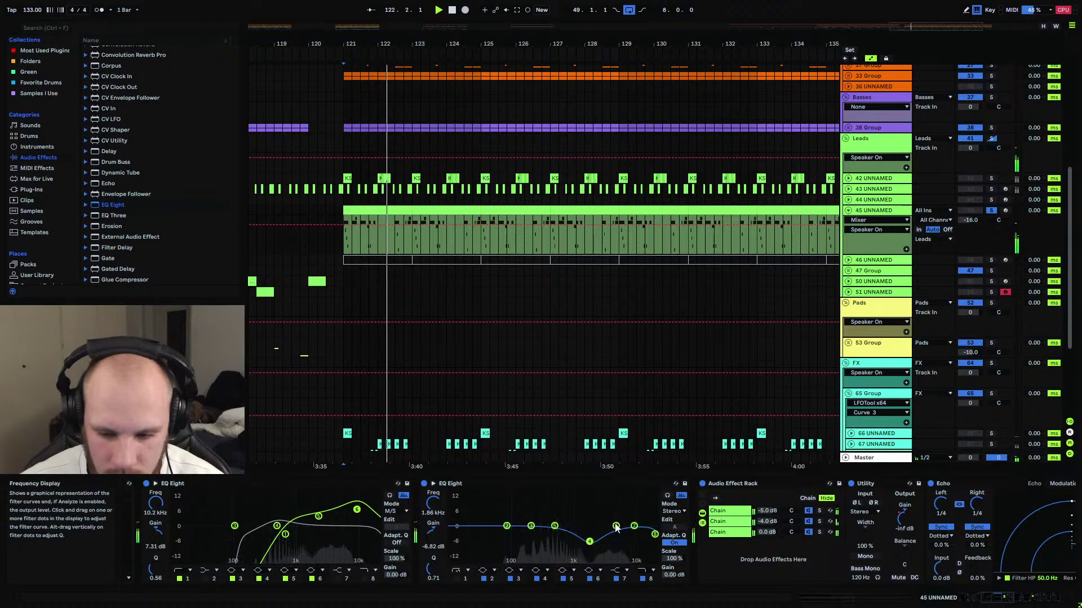
{"action": "left_click_drag", "start_coordinate": [615, 526], "coordinate": [587, 547]}
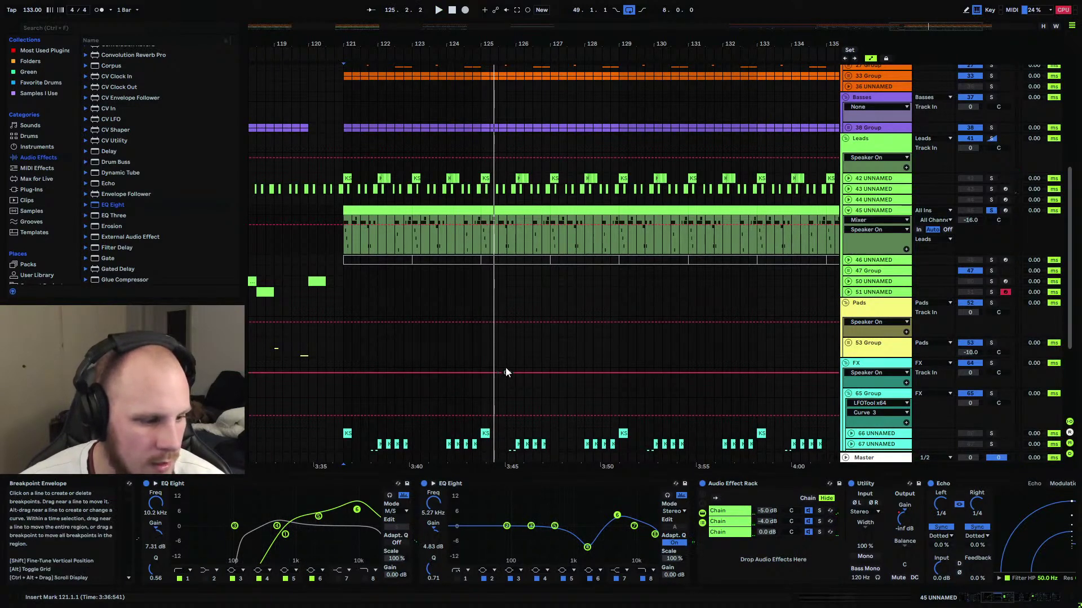
Solo 42 UNNAMED alone and replay its equalized sound from bar 121.
{"action": "left_click", "coordinate": [890, 181]}
{"action": "left_click", "coordinate": [349, 178]}
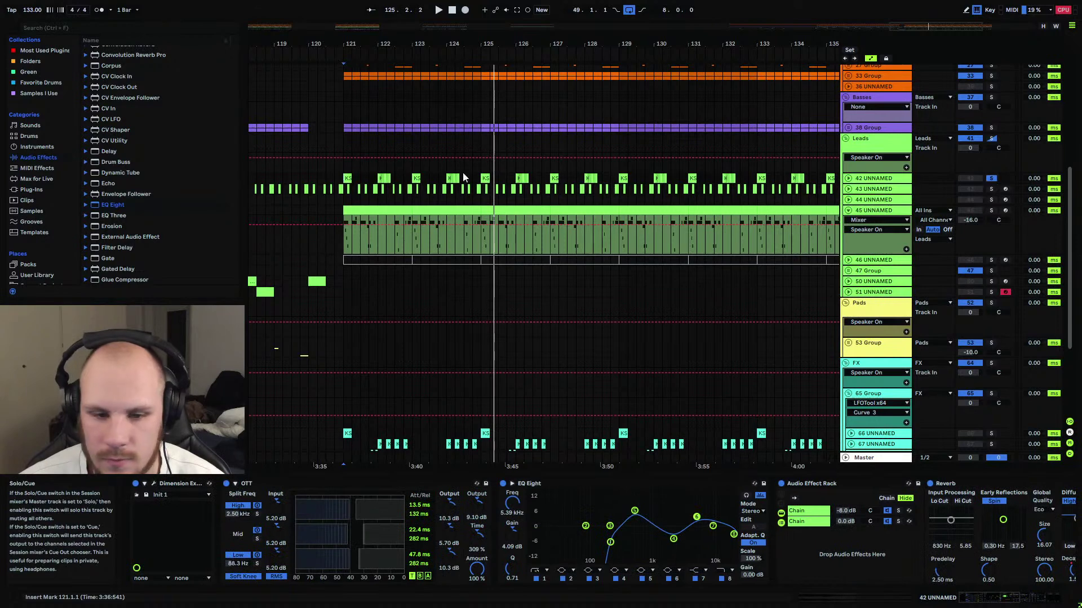
{"action": "key", "text": "space"}
{"action": "key", "text": "space"}
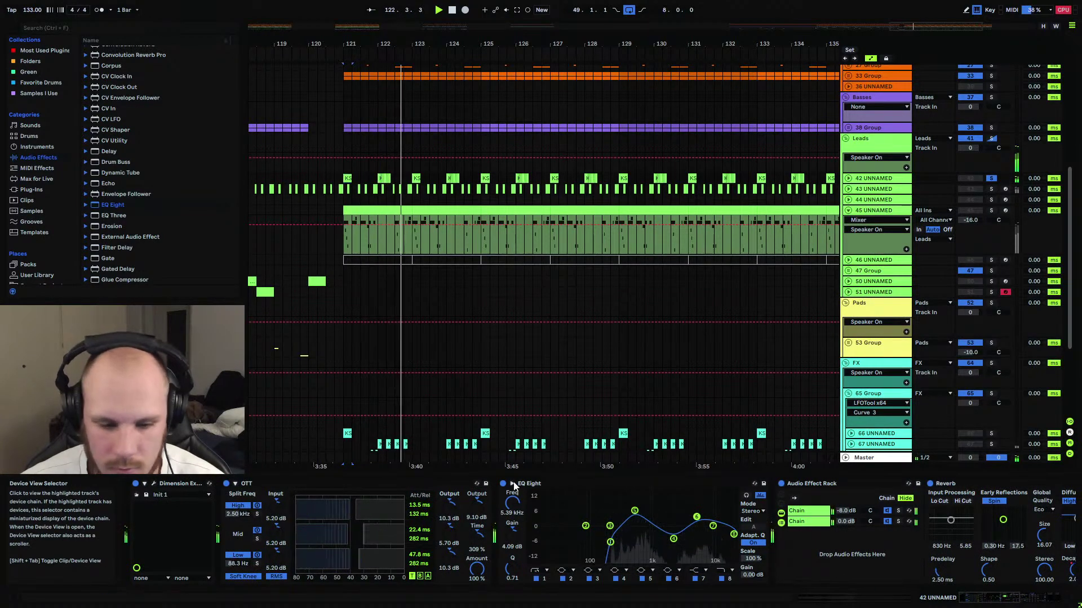
Insert Chorus-Ensemble after OTT on 42 UNNAMED with Rate 0.16 Hz, Amount 57%, Warmth 4.0% and Dry/Wet 31%.
{"action": "left_click", "coordinate": [135, 204]}
{"action": "scroll", "coordinate": [143, 206], "scroll_direction": "up", "scroll_amount": 5}
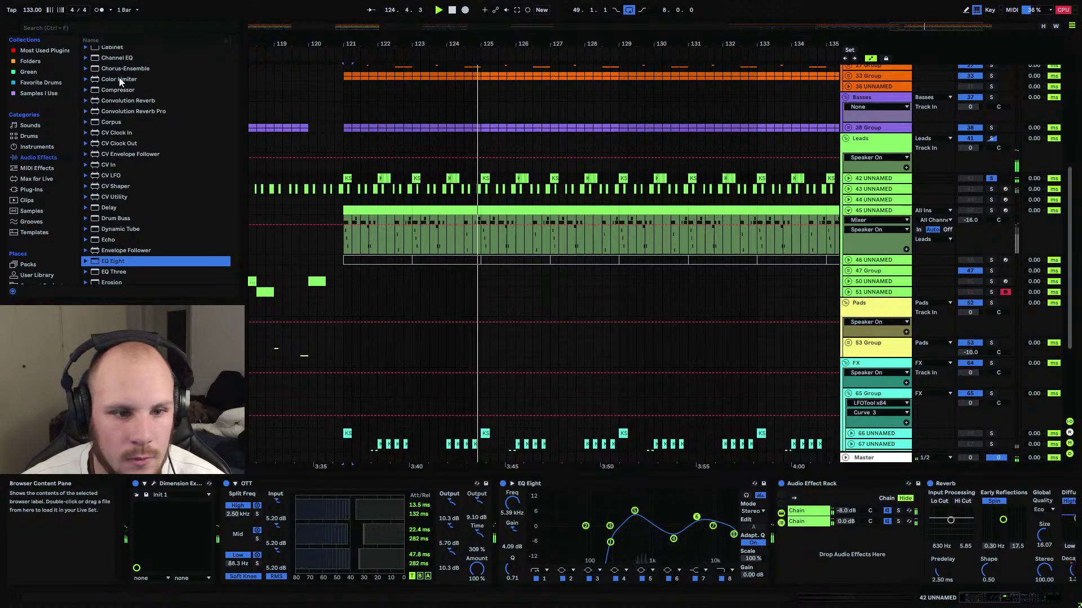
{"action": "left_click", "coordinate": [115, 68]}
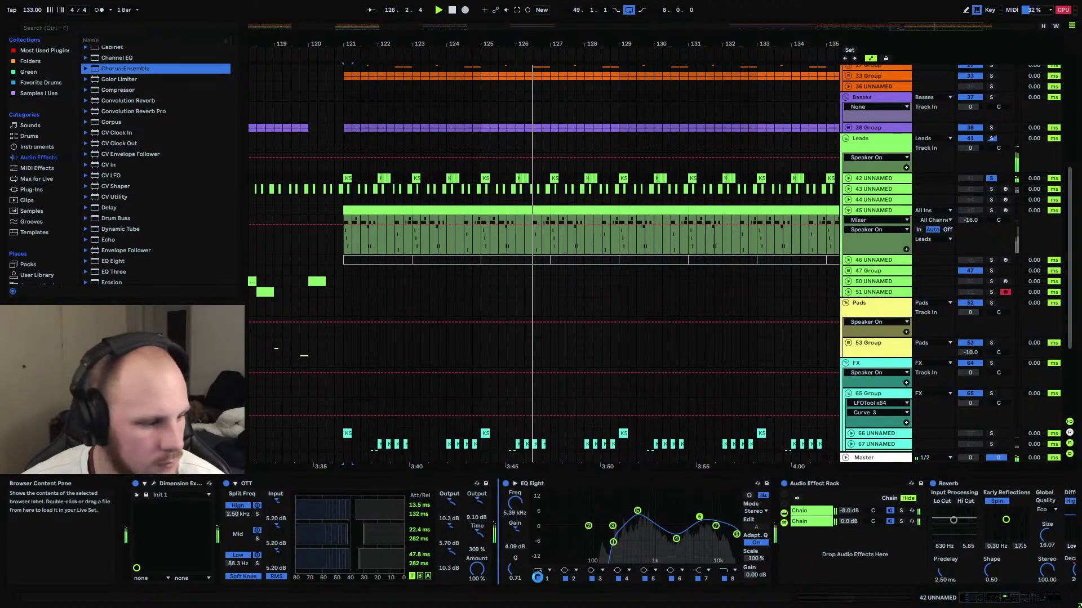
{"action": "left_click_drag", "start_coordinate": [537, 577], "coordinate": [538, 578]}
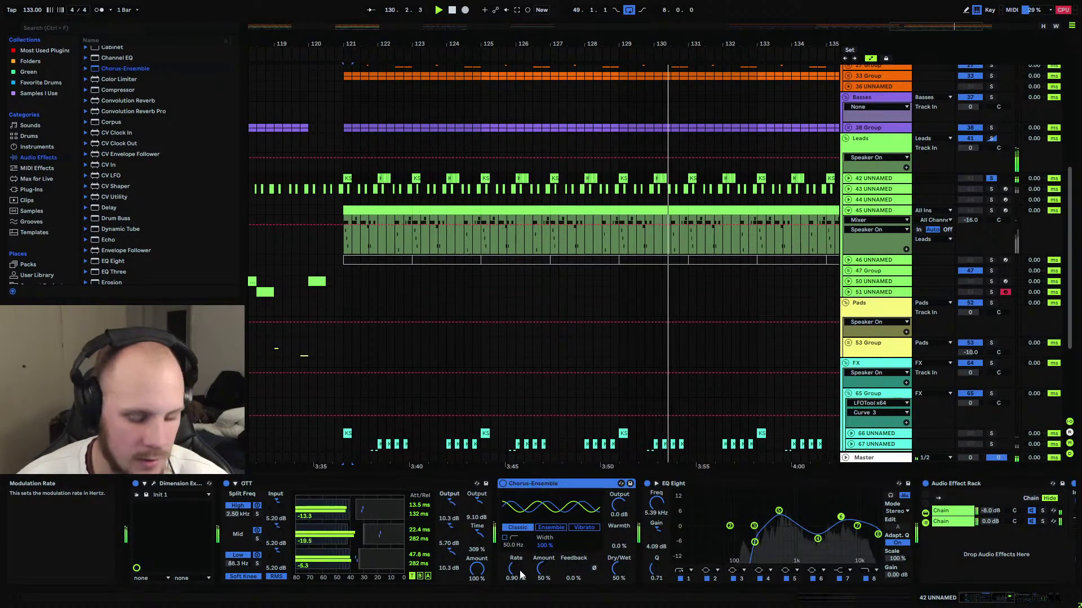
{"action": "left_click_drag", "start_coordinate": [514, 570], "coordinate": [543, 574]}
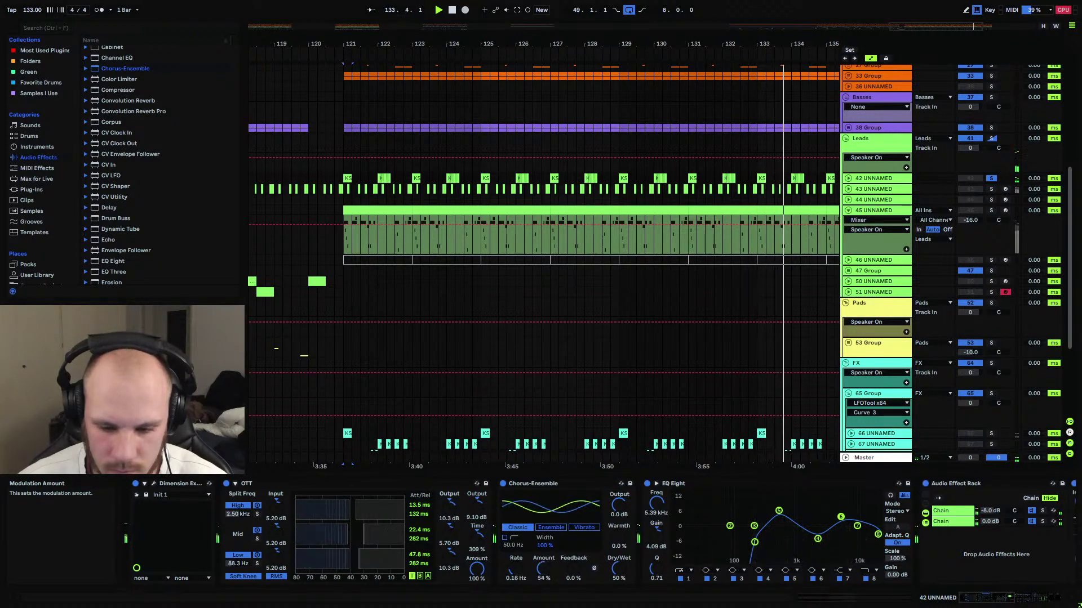
{"action": "left_click_drag", "start_coordinate": [618, 545], "coordinate": [618, 581]}
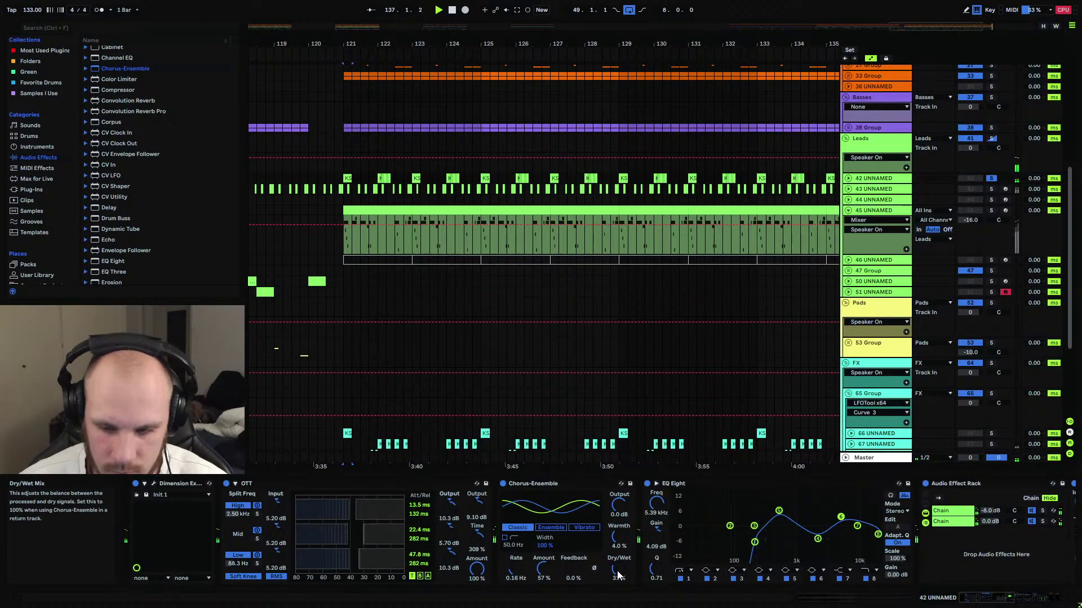
Add 45 UNNAMED back to the solo, replay both leads from bar 121 and select 45 UNNAMED.
{"action": "left_click", "coordinate": [990, 210]}
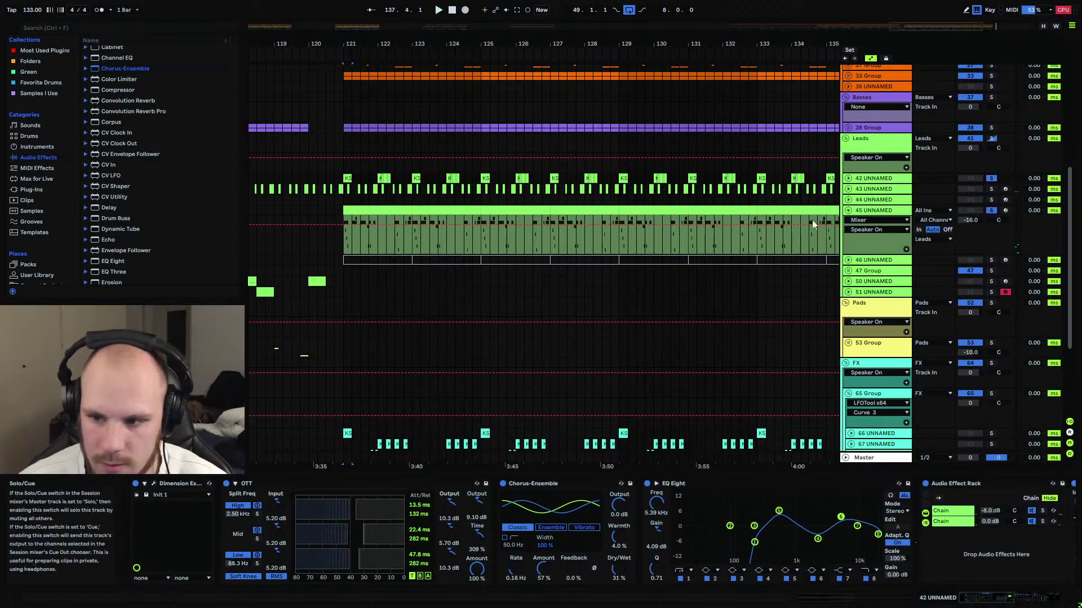
{"action": "left_click", "coordinate": [346, 225]}
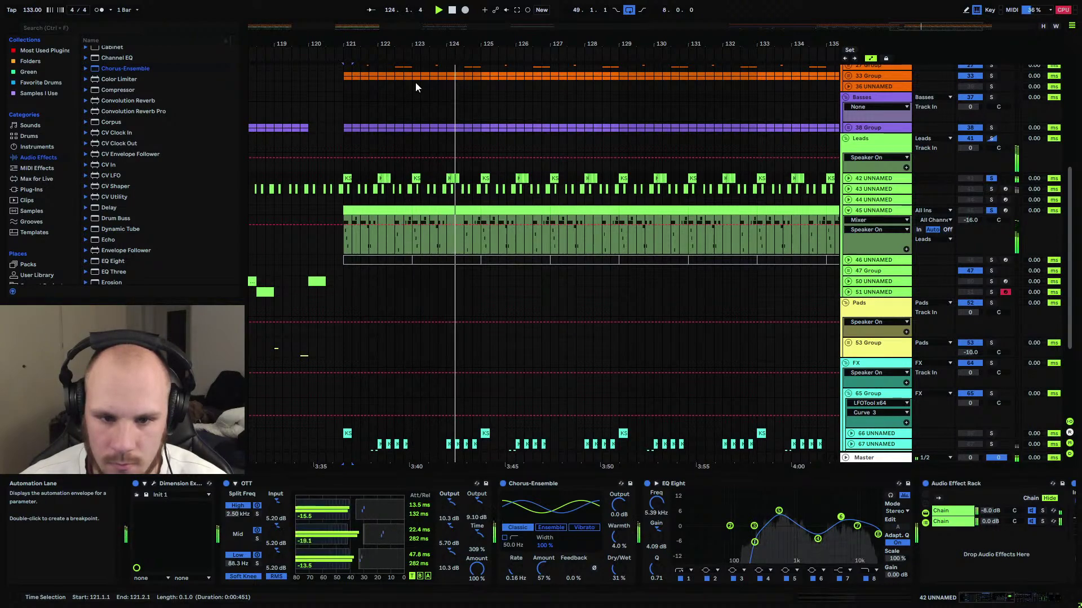
{"action": "left_click_drag", "start_coordinate": [355, 43], "coordinate": [484, 43]}
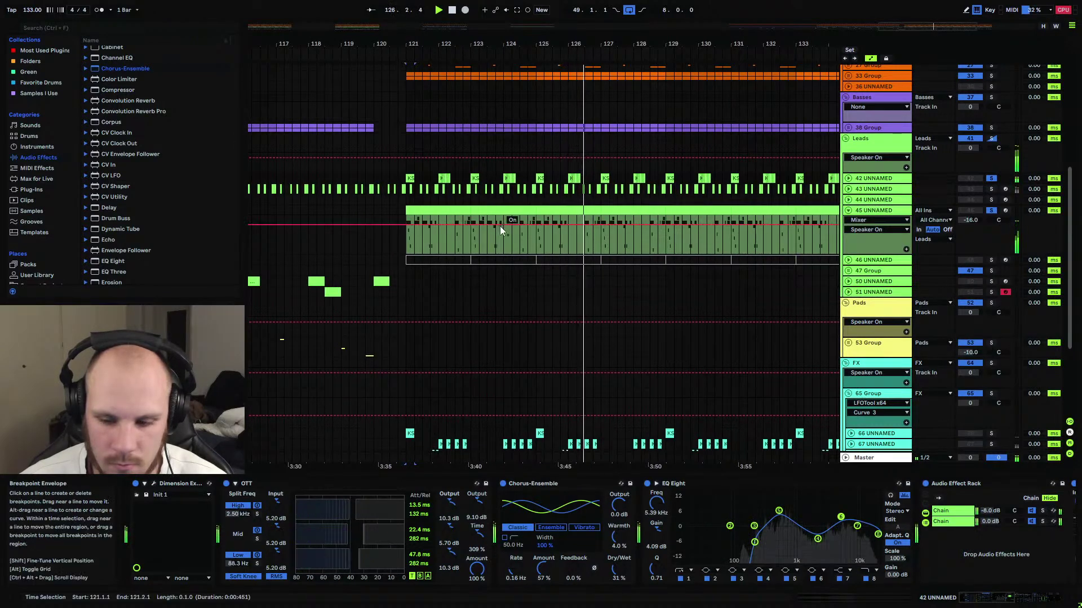
{"action": "left_click", "coordinate": [407, 238]}
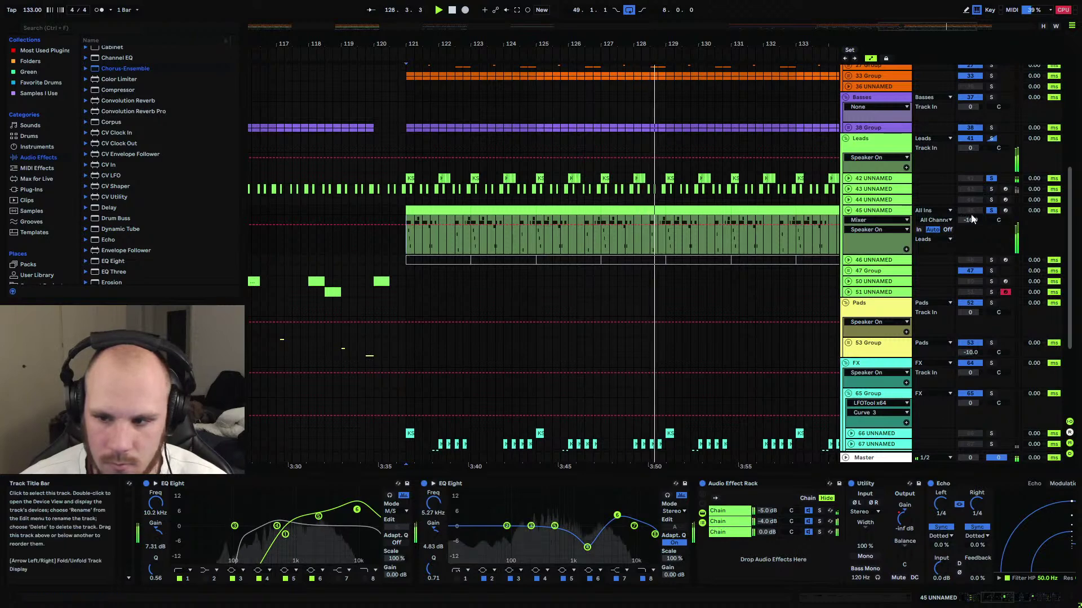
Clear the solo on 45 UNNAMED and replay the full mix from bar 121.
{"action": "left_click", "coordinate": [990, 211]}
{"action": "key", "text": "space"}
{"action": "key", "text": "space"}
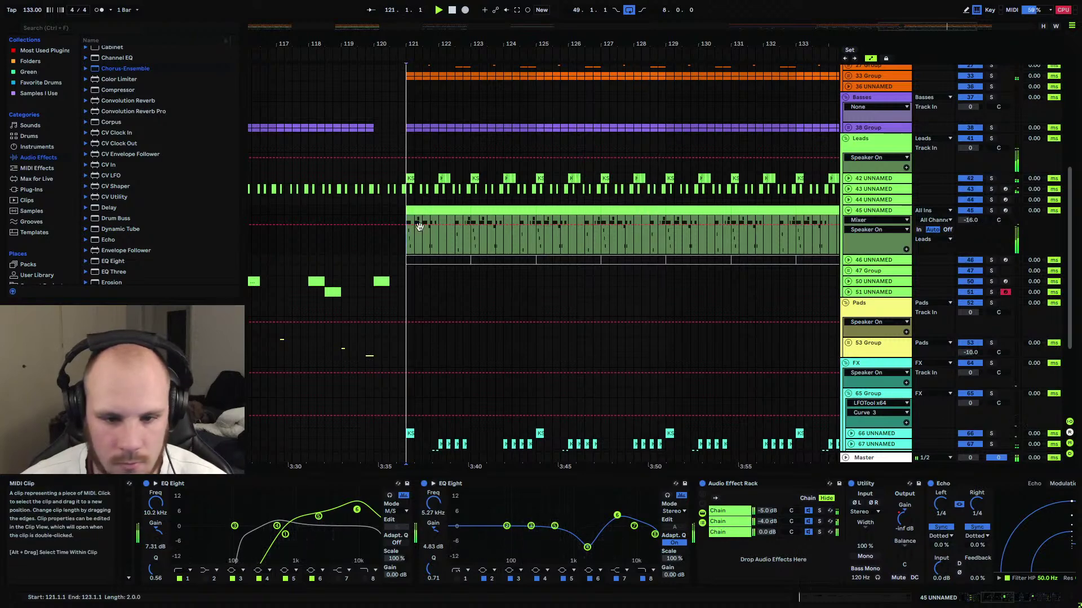
{"action": "left_click", "coordinate": [421, 258]}
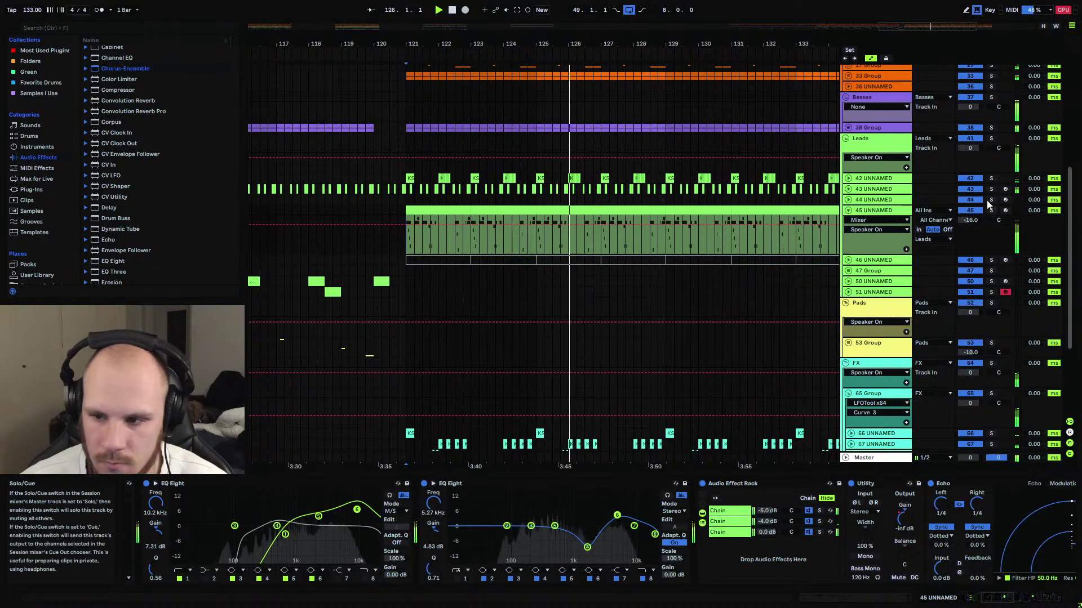
Deactivate 42 UNNAMED, solo 45 UNNAMED and audition its lead from bar 121, checking 122.1 to 122.3.
{"action": "left_click", "coordinate": [978, 179]}
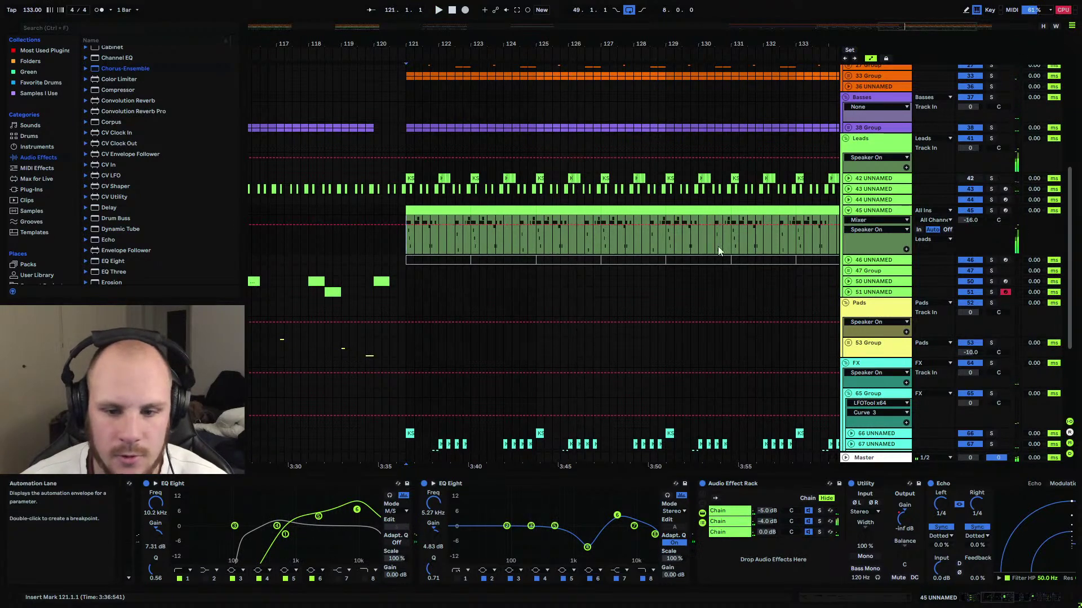
{"action": "left_click", "coordinate": [991, 210]}
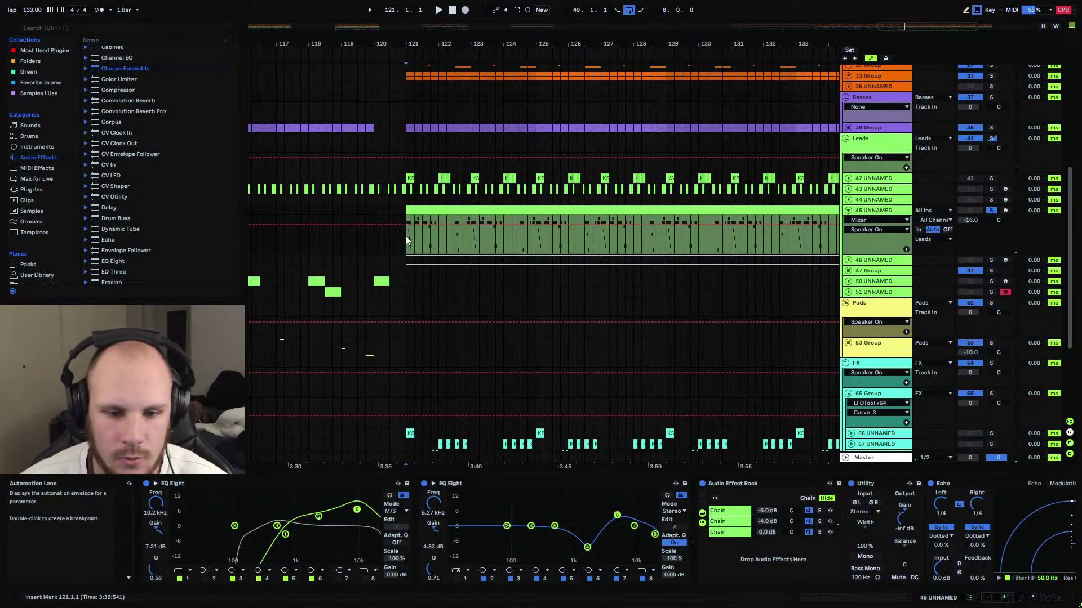
{"action": "key", "text": "space"}
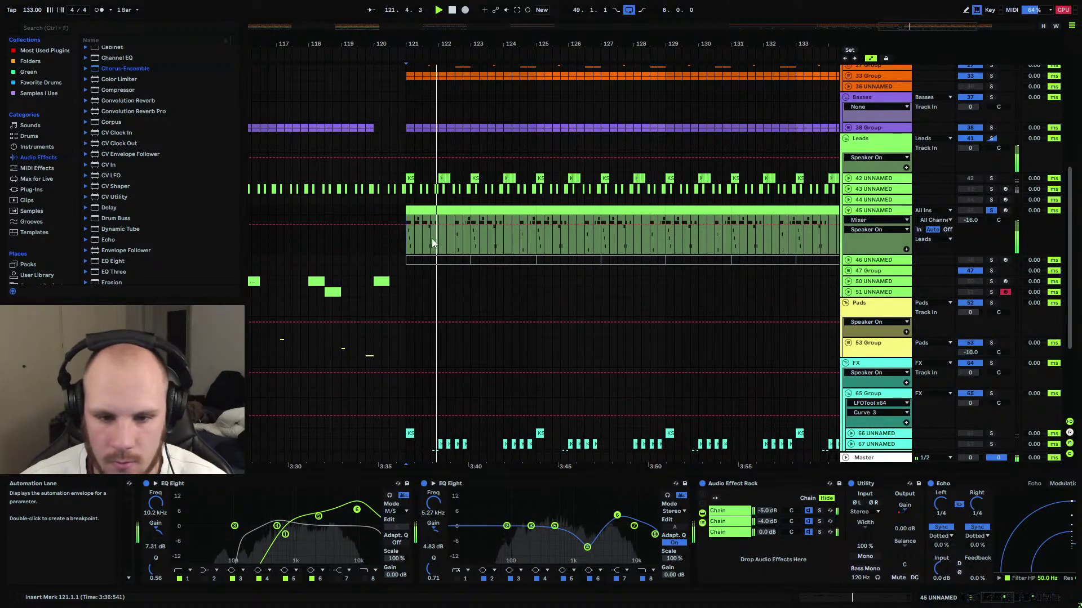
{"action": "left_click_drag", "start_coordinate": [443, 239], "coordinate": [454, 241]}
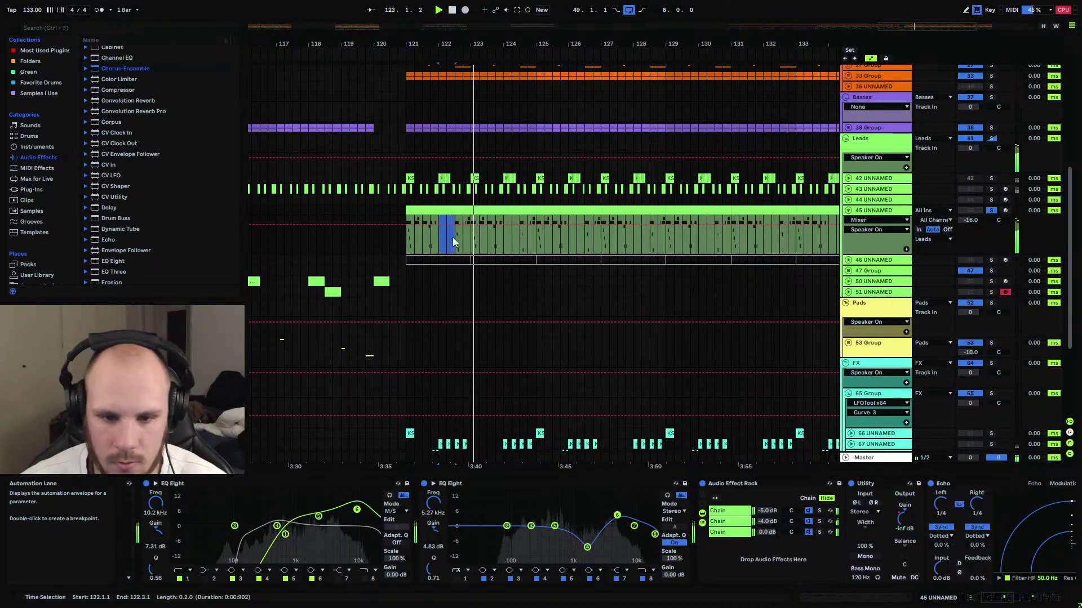
{"action": "key", "text": "space"}
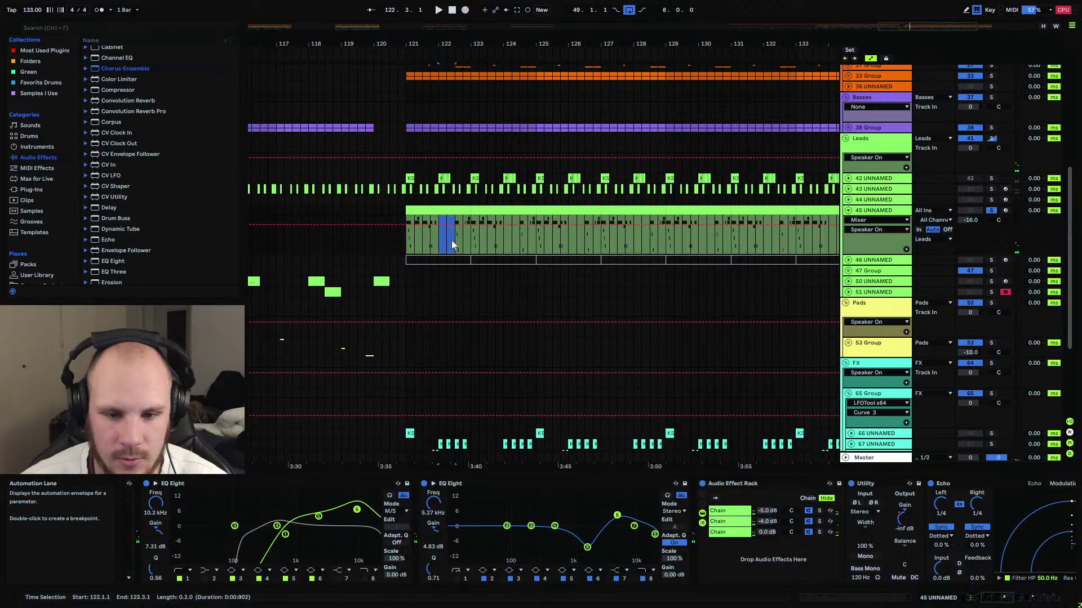
{"action": "left_click", "coordinate": [404, 245]}
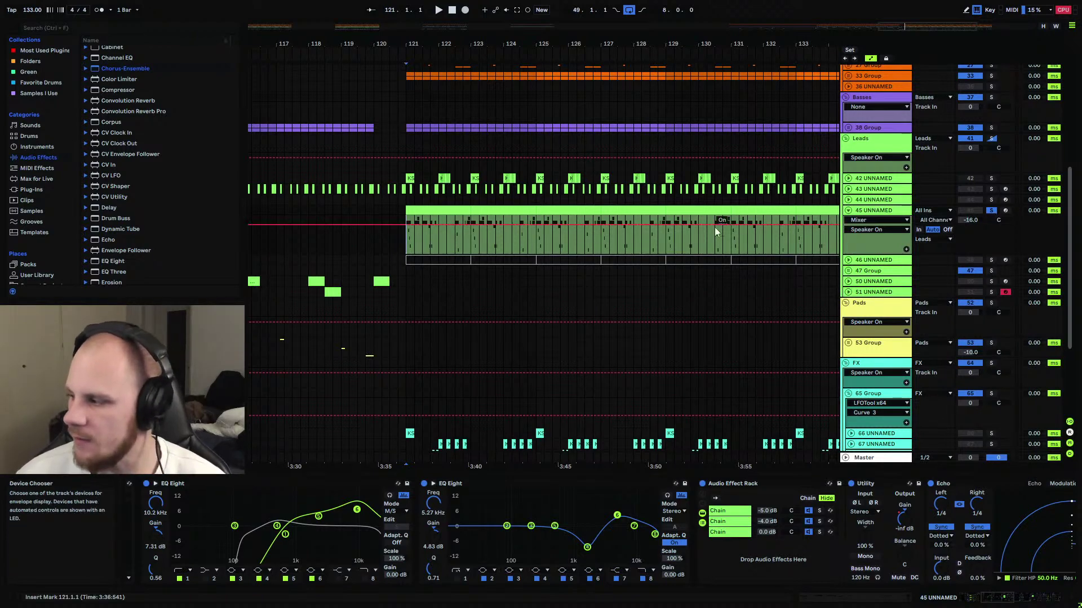
Open the Serum instrument on 45 UNNAMED, examine its oscillators and filter, and close it.
{"action": "left_click", "coordinate": [996, 603]}
{"action": "left_click", "coordinate": [258, 476]}
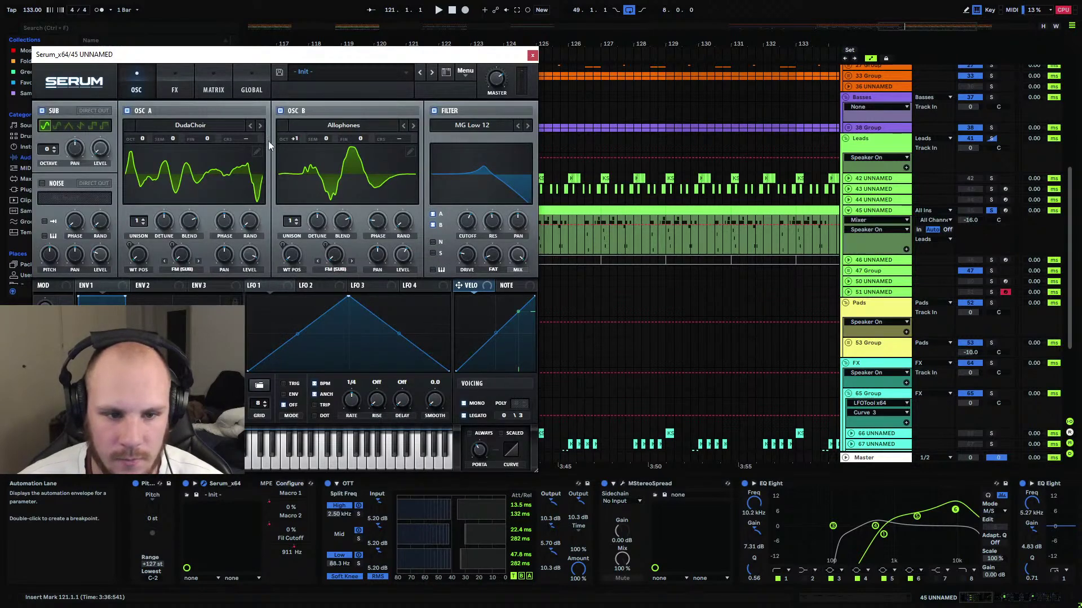
{"action": "left_click", "coordinate": [543, 238]}
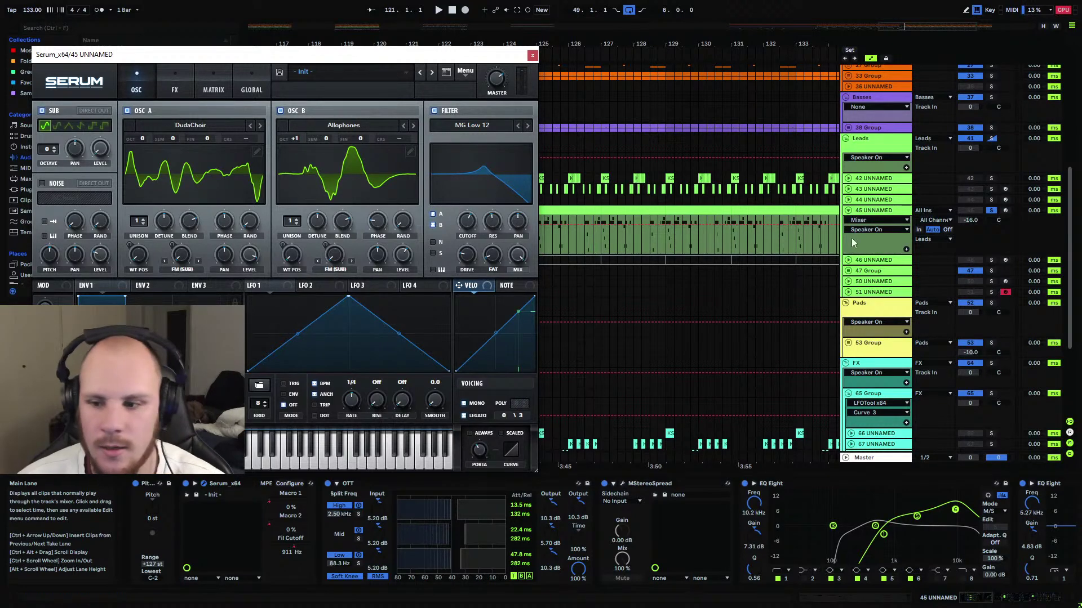
{"action": "left_click", "coordinate": [531, 55]}
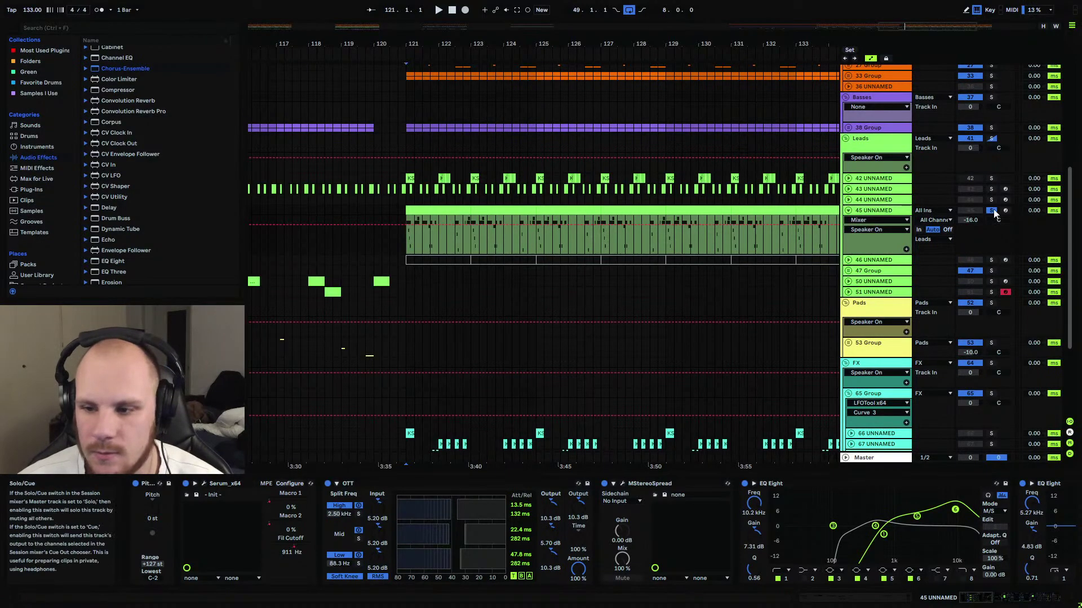
Solo the Drums and Basses groups, play them from bar 121, and clear the solos.
{"action": "scroll", "coordinate": [562, 229], "scroll_direction": "up", "scroll_amount": 5}
{"action": "left_click", "coordinate": [407, 255]}
{"action": "scroll", "coordinate": [545, 282], "scroll_direction": "down", "scroll_amount": 4}
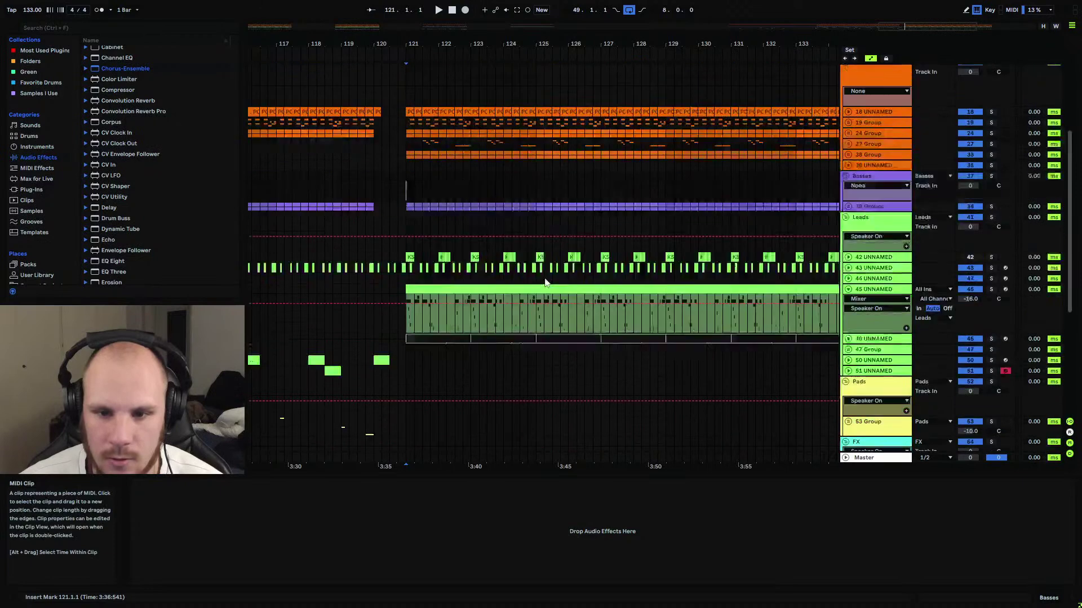
{"action": "scroll", "coordinate": [544, 279], "scroll_direction": "up", "scroll_amount": 3}
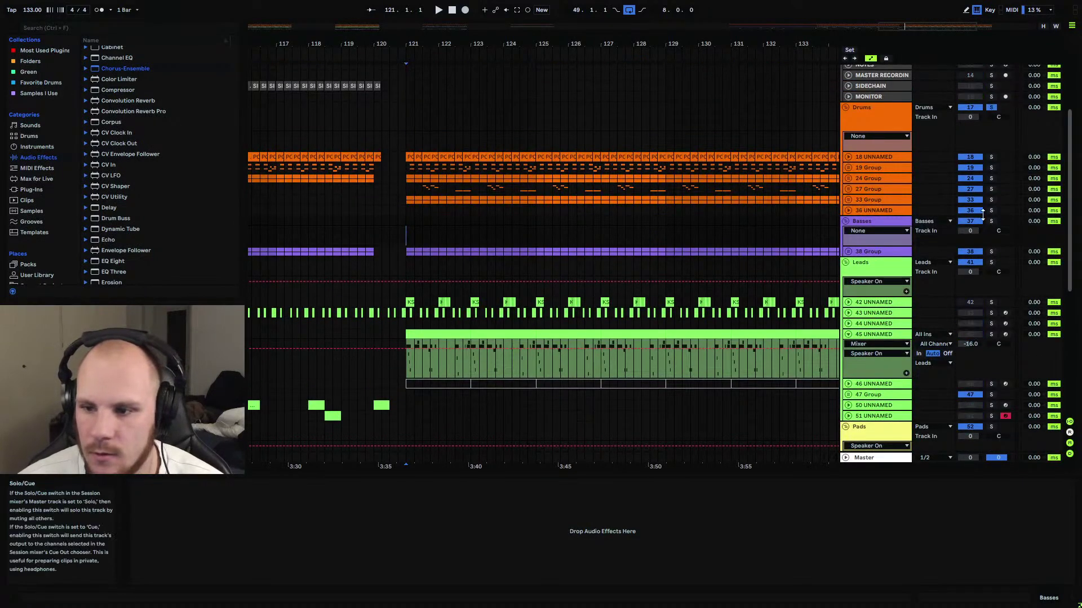
{"action": "left_click", "coordinate": [402, 214]}
{"action": "key", "text": "space"}
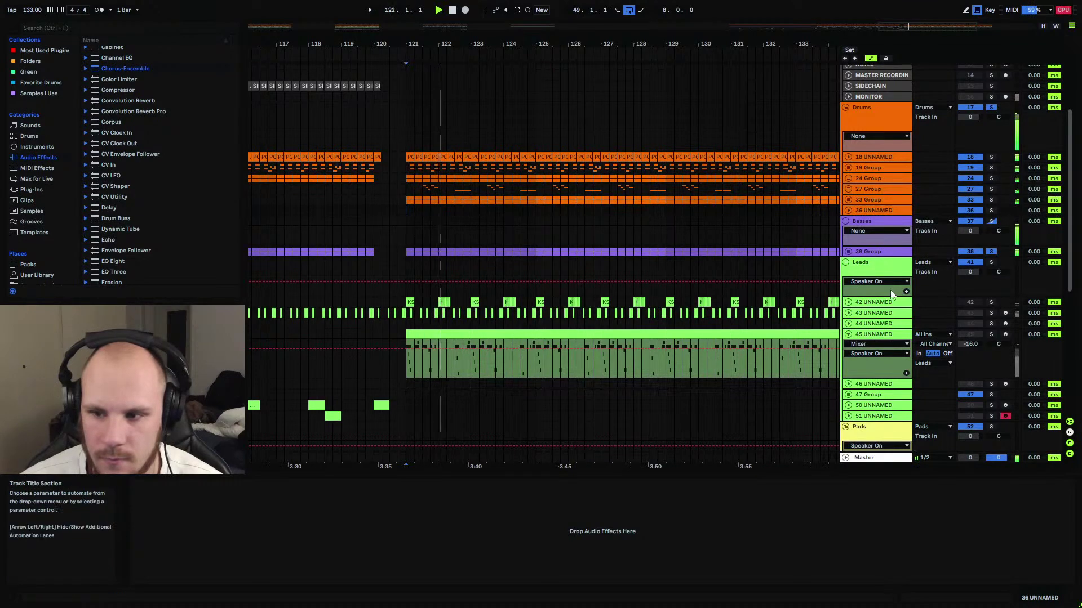
{"action": "left_click", "coordinate": [992, 109]}
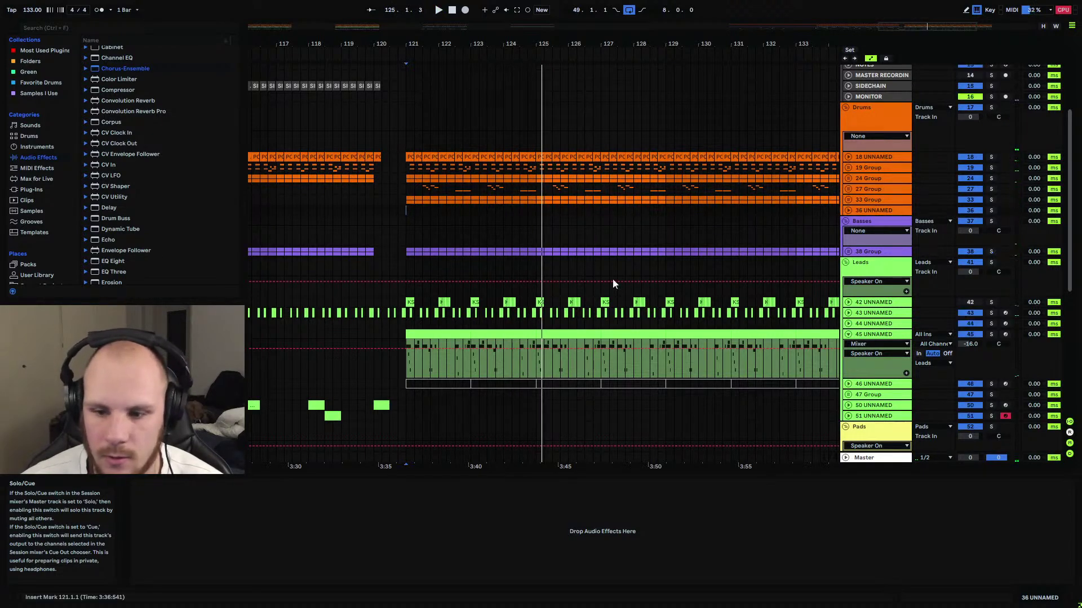
Reactivate 42 UNNAMED and place the insert mark on 45 UNNAMED at bar 121.
{"action": "scroll", "coordinate": [643, 269], "scroll_direction": "down", "scroll_amount": 2}
{"action": "left_click", "coordinate": [406, 285]}
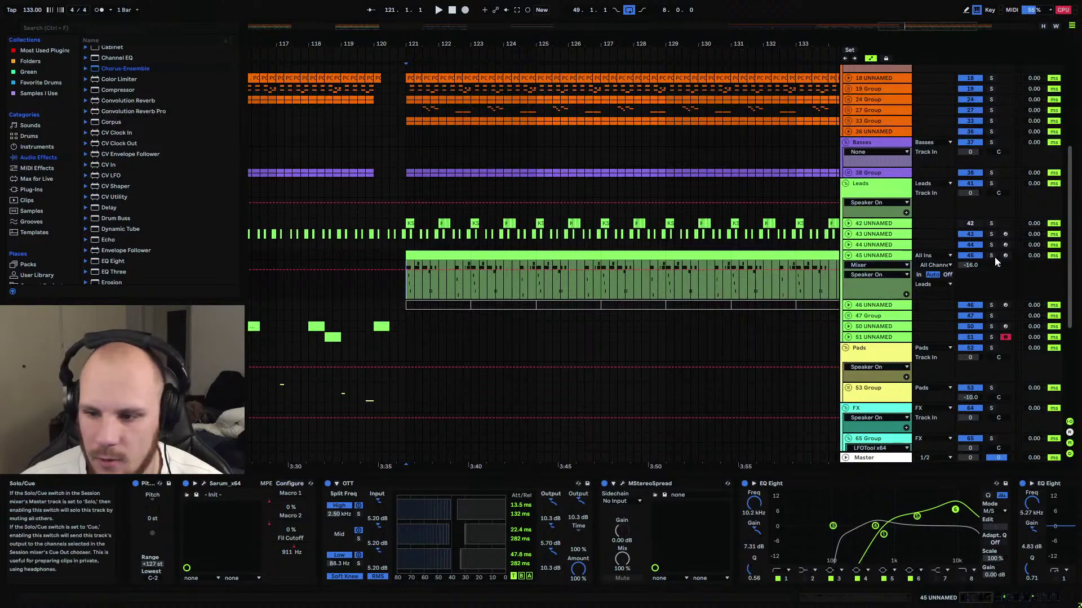
{"action": "left_click", "coordinate": [970, 223]}
{"action": "left_click_drag", "start_coordinate": [412, 295], "coordinate": [586, 291]}
{"action": "left_click", "coordinate": [404, 289]}
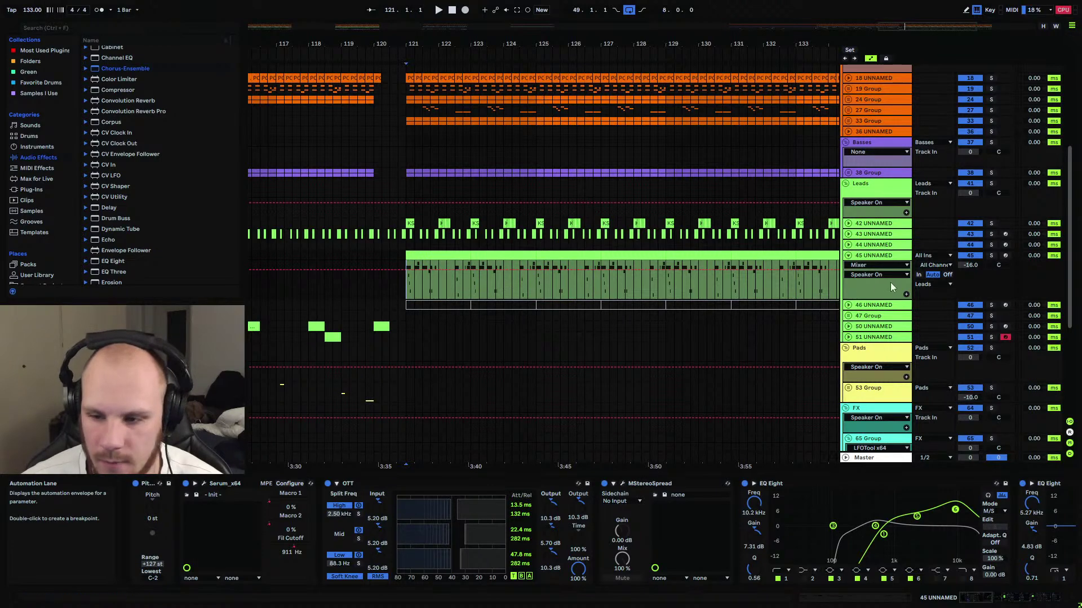
Examine the whole arrangement, including the 45 UNNAMED lead in bars 1 to 9, and return to bar 121.
{"action": "key", "text": "minus"}
{"action": "key", "text": "minus"}
{"action": "key", "text": "minus"}
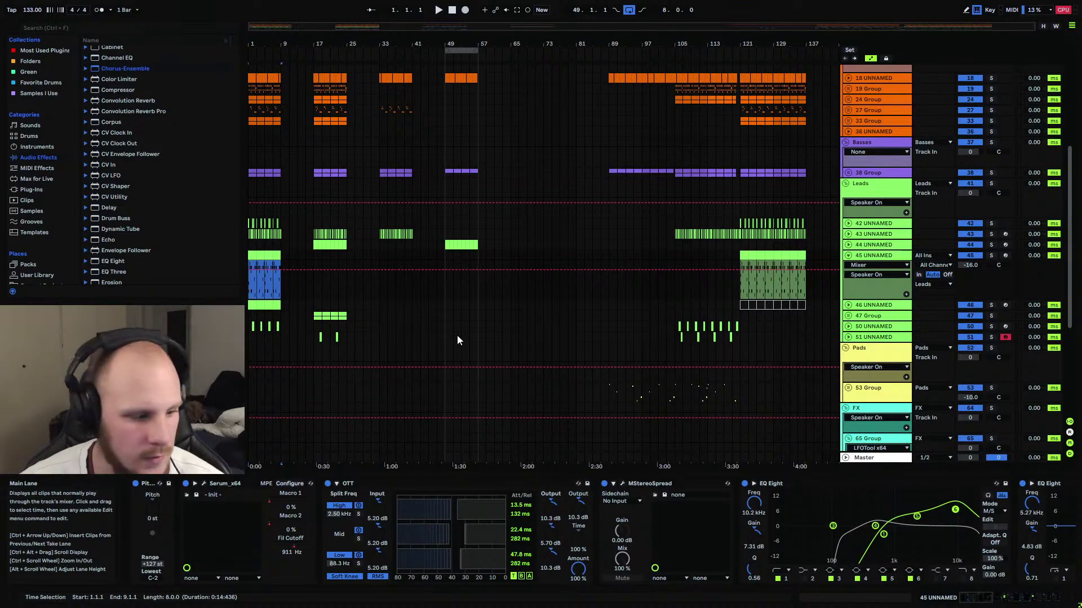
{"action": "left_click", "coordinate": [739, 293]}
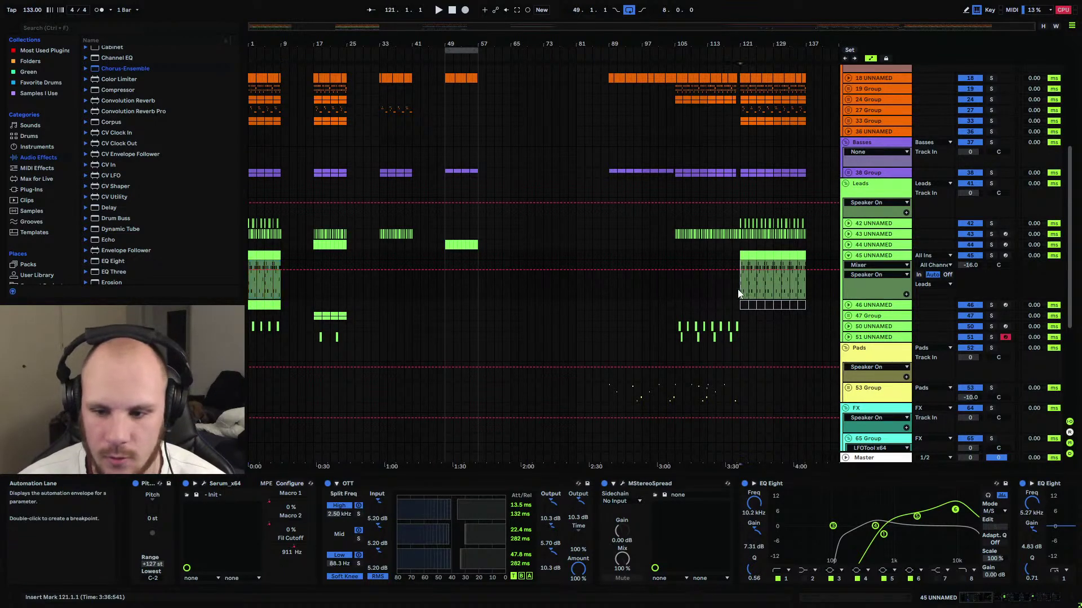
{"action": "left_click_drag", "start_coordinate": [759, 43], "coordinate": [523, 43]}
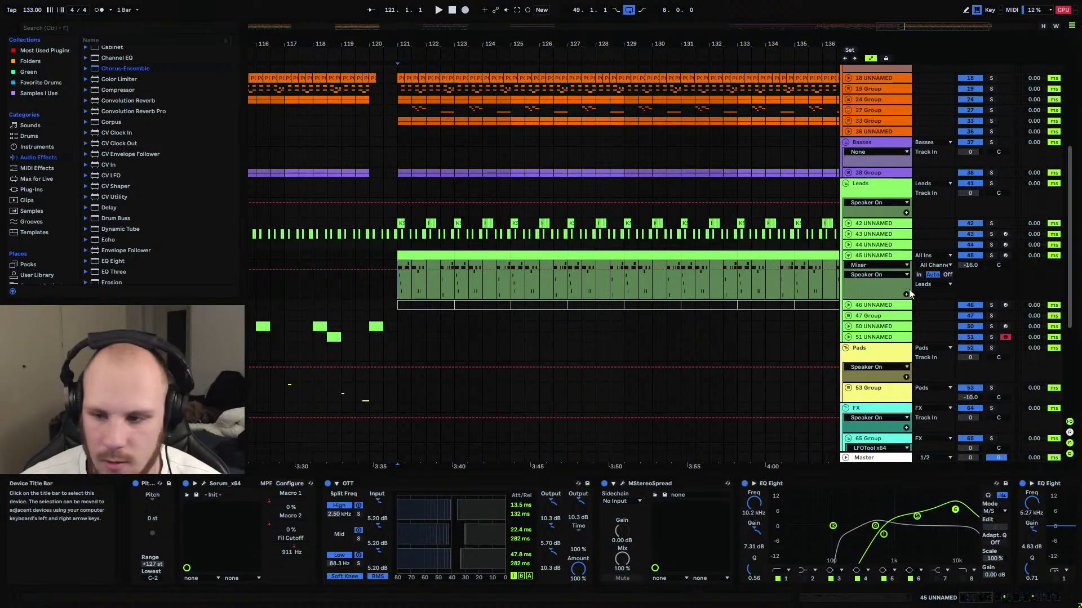
Solo 45 UNNAMED and examine its clip closely across bars 121 and 122.
{"action": "left_click", "coordinate": [990, 256]}
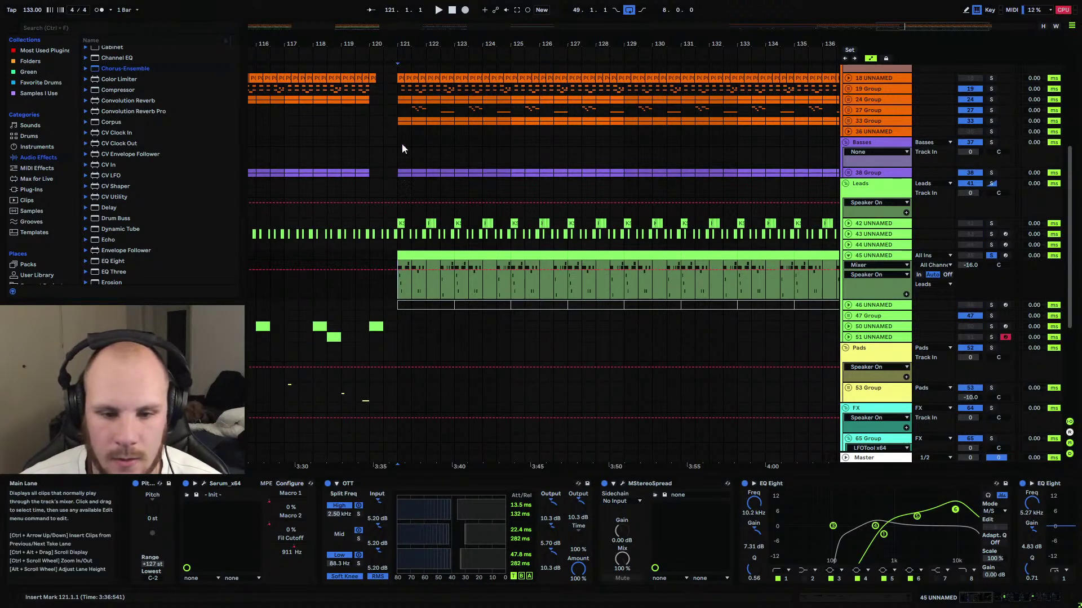
{"action": "left_click_drag", "start_coordinate": [425, 47], "coordinate": [425, 79]}
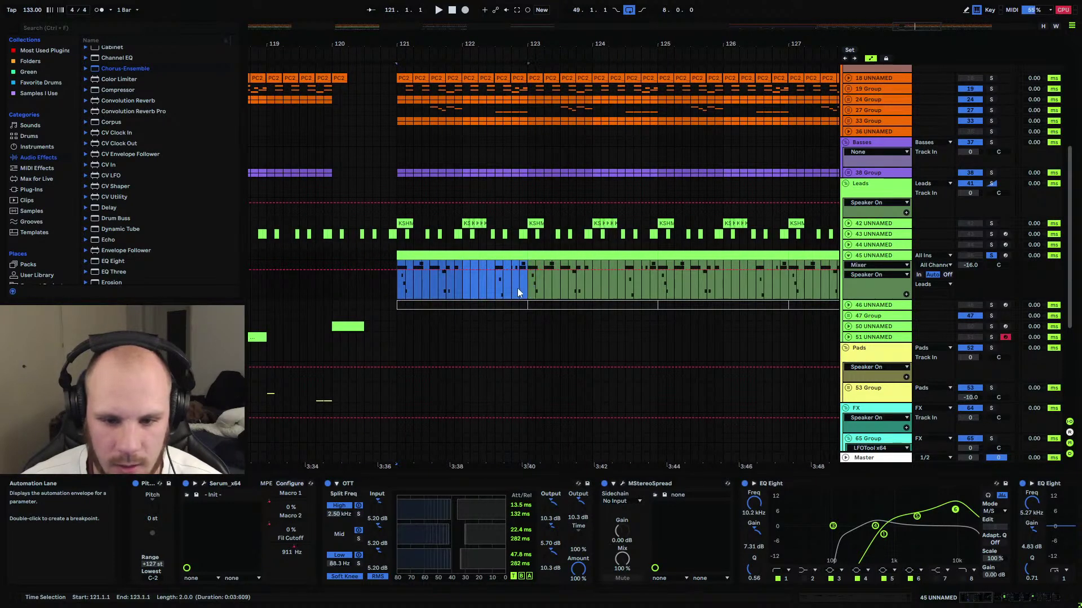
{"action": "left_click", "coordinate": [494, 289]}
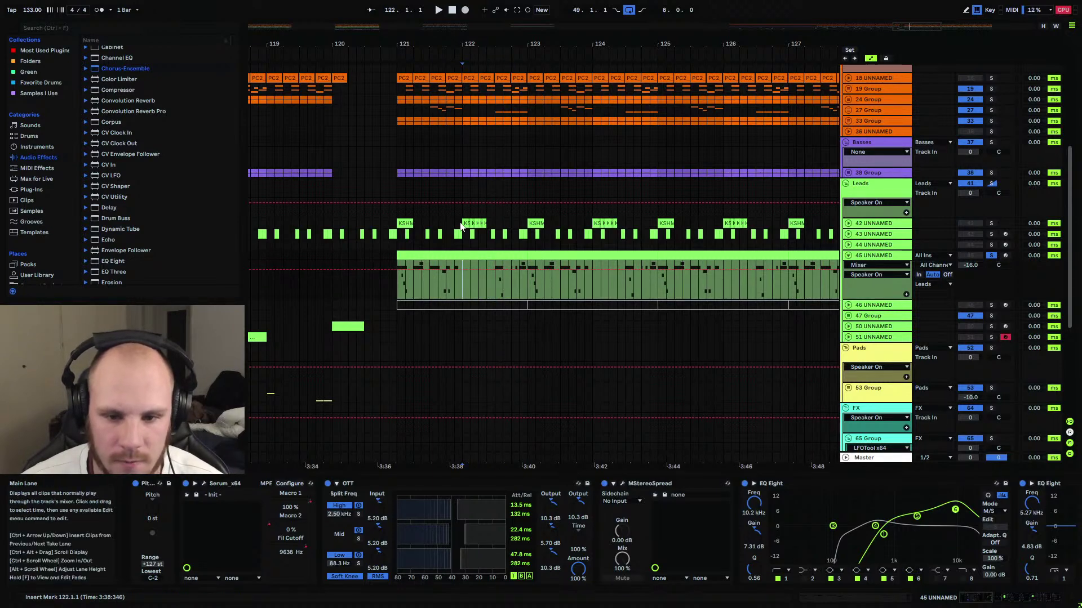
Unfold 42 UNNAMED, audition its bar 122 clips in solo, and replay the full mix from bar 121.
{"action": "left_click", "coordinate": [479, 225]}
{"action": "left_click", "coordinate": [847, 223]}
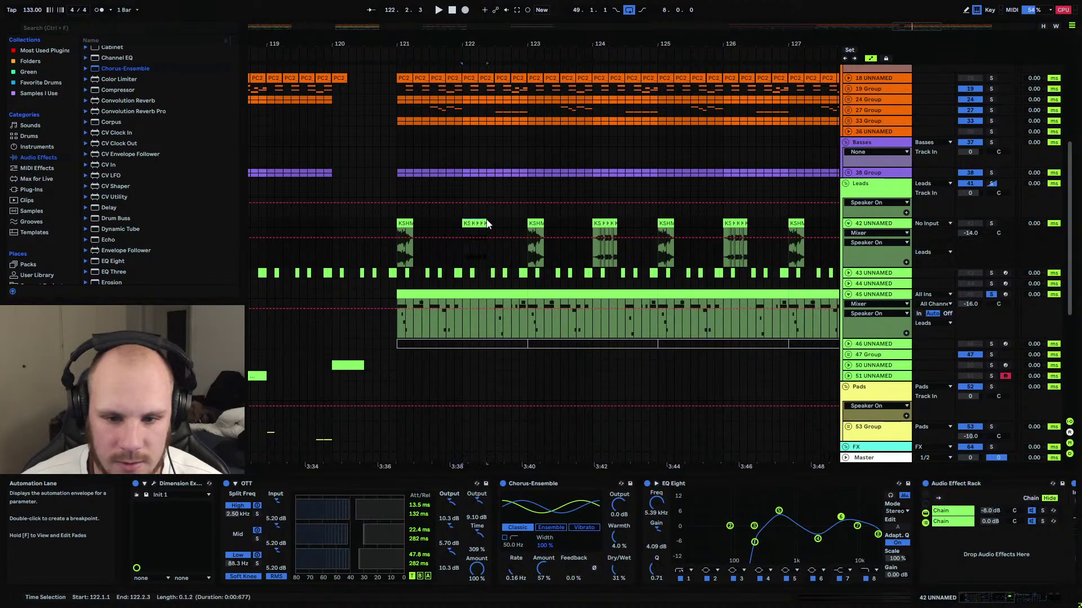
{"action": "key", "text": "space"}
{"action": "left_click", "coordinate": [991, 223]}
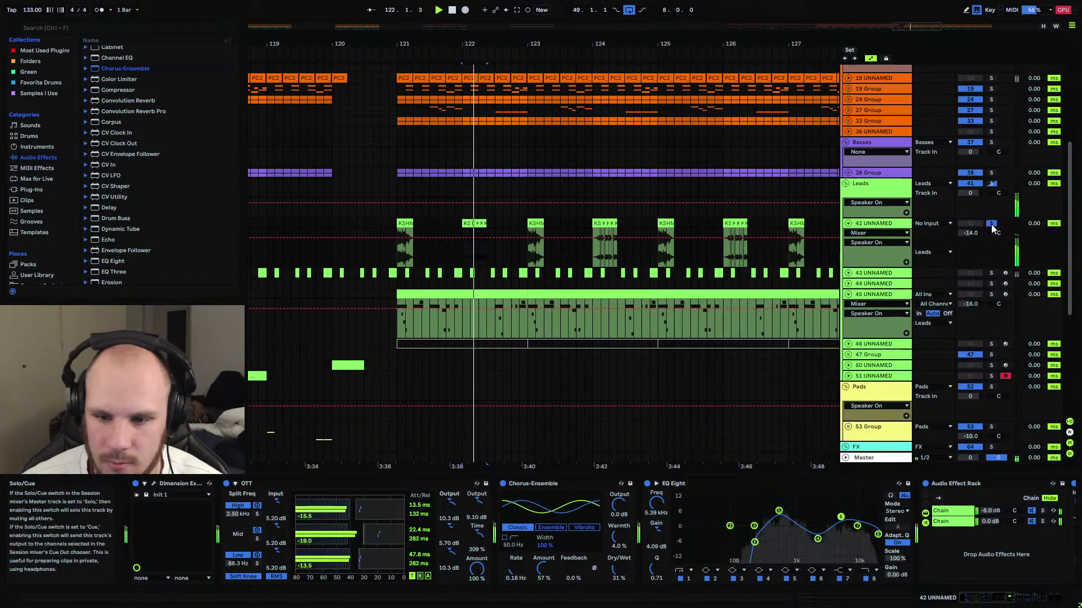
{"action": "left_click", "coordinate": [991, 223]}
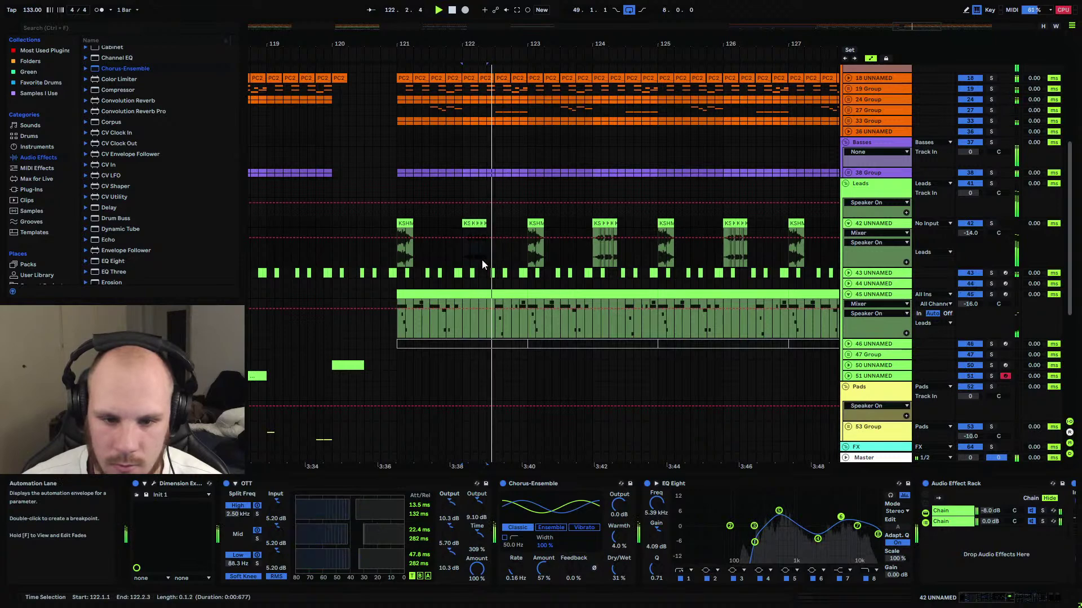
{"action": "left_click", "coordinate": [399, 254]}
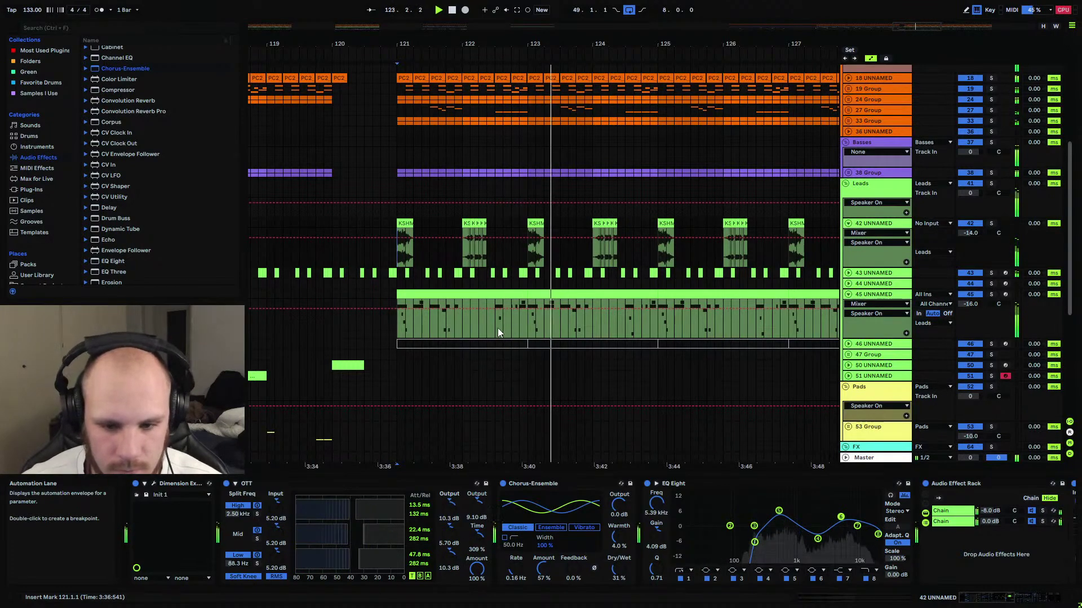
Show Serum's Macro 1 automation on 45 UNNAMED and raise the point just after 122.3 to about 0.76.
{"action": "left_click", "coordinate": [498, 328]}
{"action": "key", "text": "space"}
{"action": "left_click", "coordinate": [501, 323]}
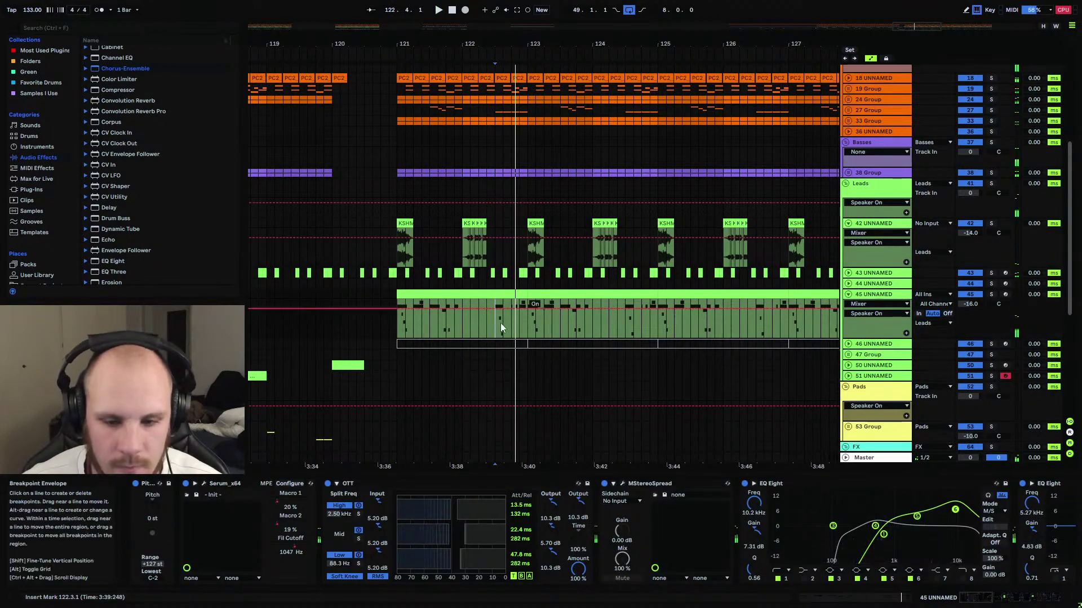
{"action": "left_click", "coordinate": [312, 506]}
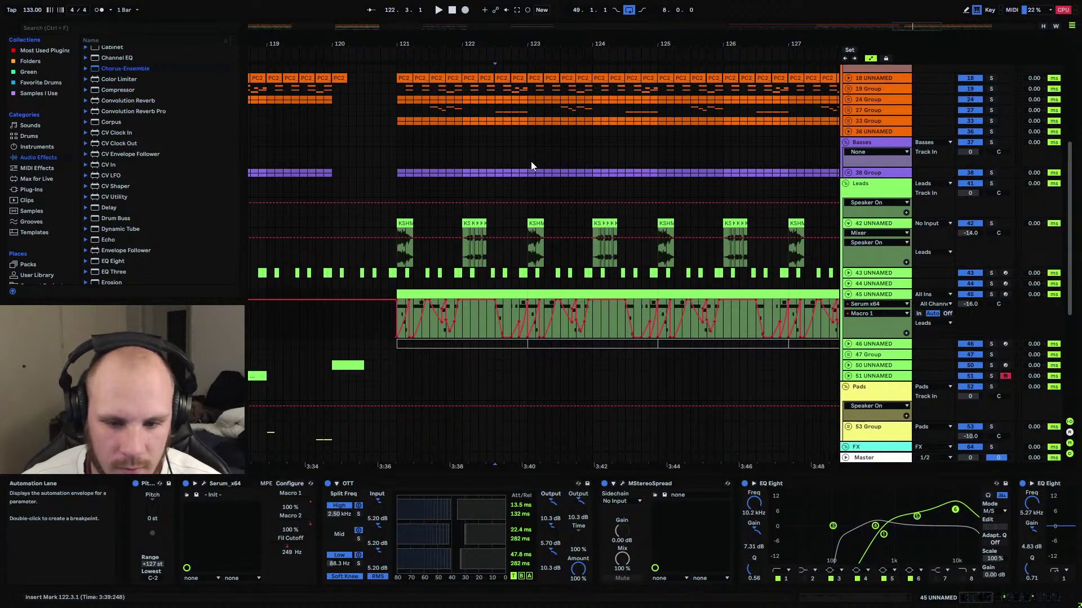
{"action": "left_click_drag", "start_coordinate": [509, 35], "coordinate": [519, 41]}
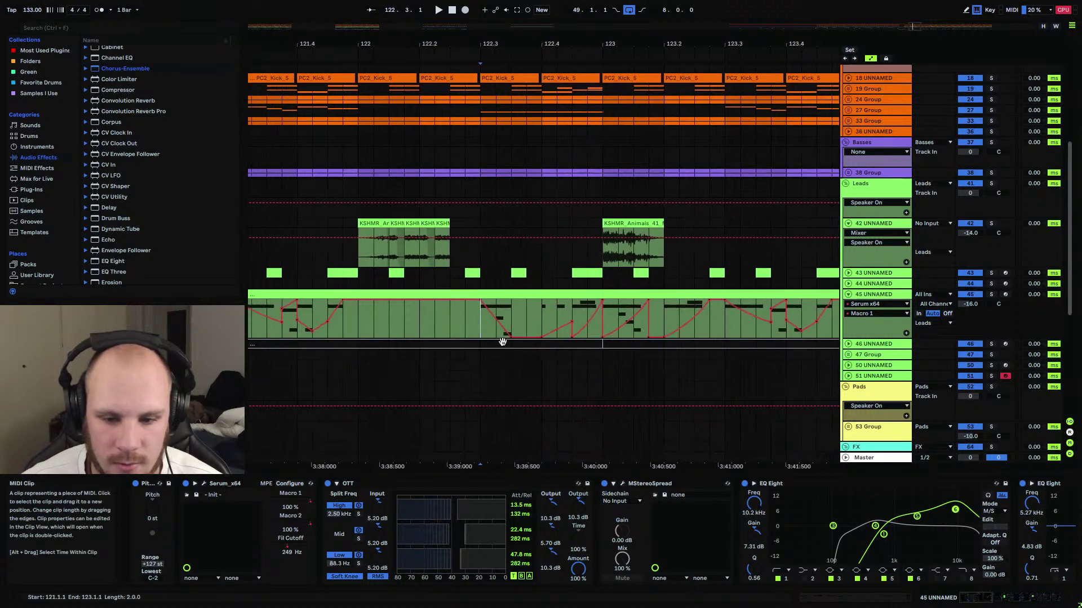
{"action": "key", "text": "space"}
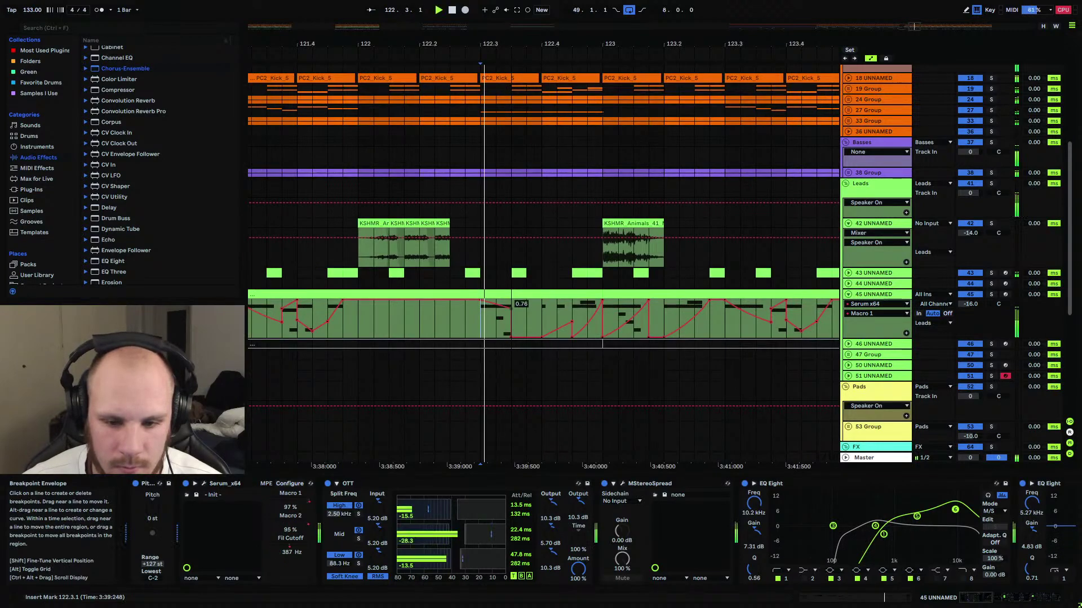
Reshape Serum's Macro 2 automation on 45 UNNAMED to start at 0.49 at 122.3, peak shortly after, and fall to 0.25 at 122.4.
{"action": "left_click", "coordinate": [285, 523]}
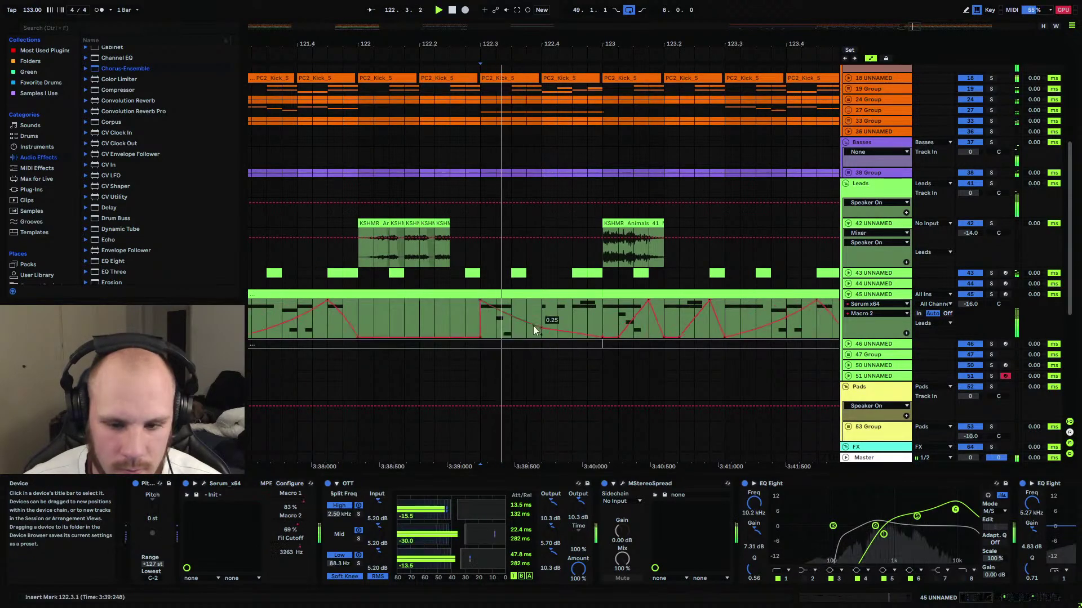
{"action": "left_click_drag", "start_coordinate": [512, 326], "coordinate": [481, 319]}
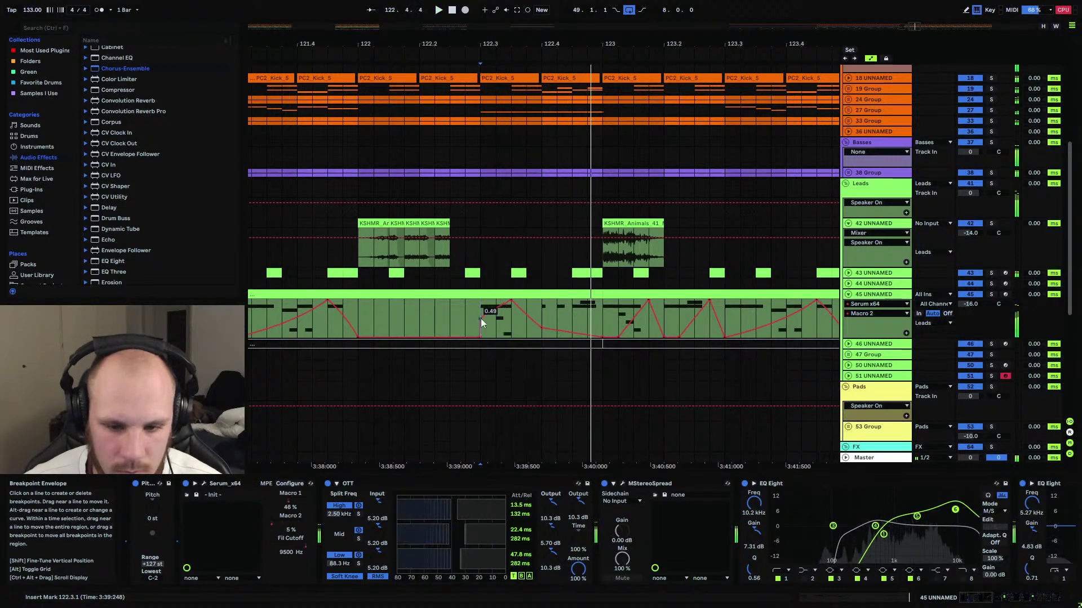
Loop the 45 UNNAMED clip from bar 121 to 123 and play it with the edited automation.
{"action": "left_click_drag", "start_coordinate": [514, 43], "coordinate": [514, 21]}
{"action": "left_click", "coordinate": [498, 293]}
{"action": "key", "text": "ctrl+l"}
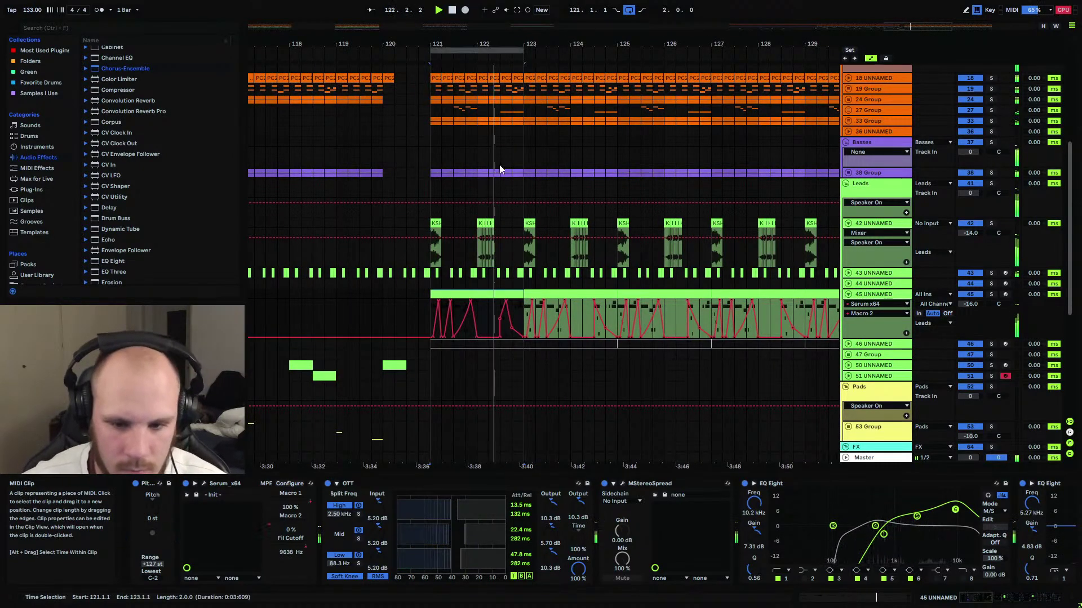
{"action": "double_click", "coordinate": [505, 43]}
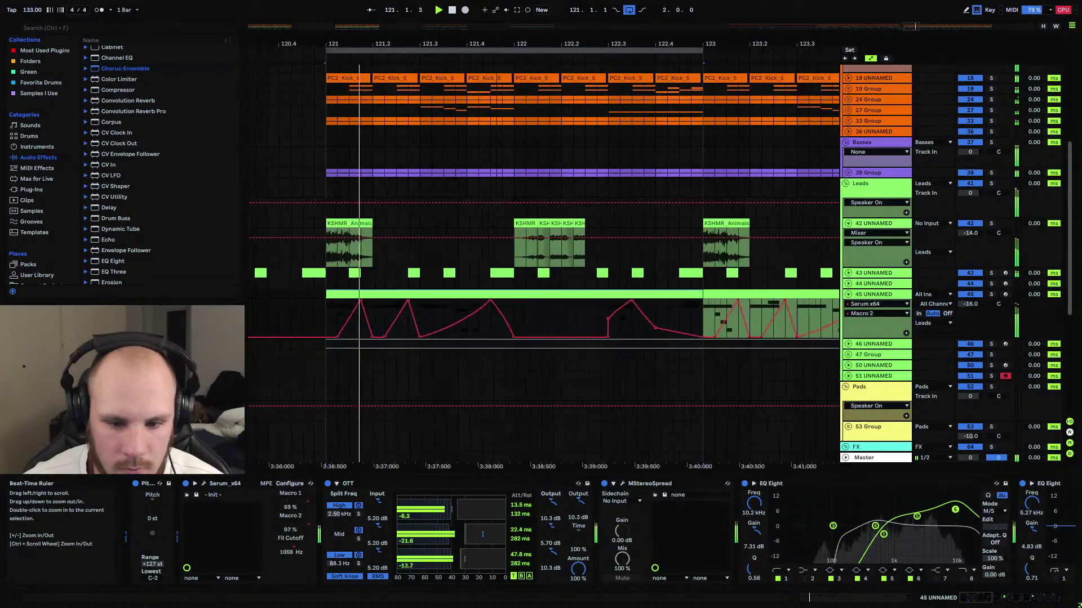
Transpose all notes in the 45 UNNAMED clip at bar 121 up one octave, play the loop, and lower them two octaves.
{"action": "double_click", "coordinate": [505, 337]}
{"action": "left_click", "coordinate": [540, 543]}
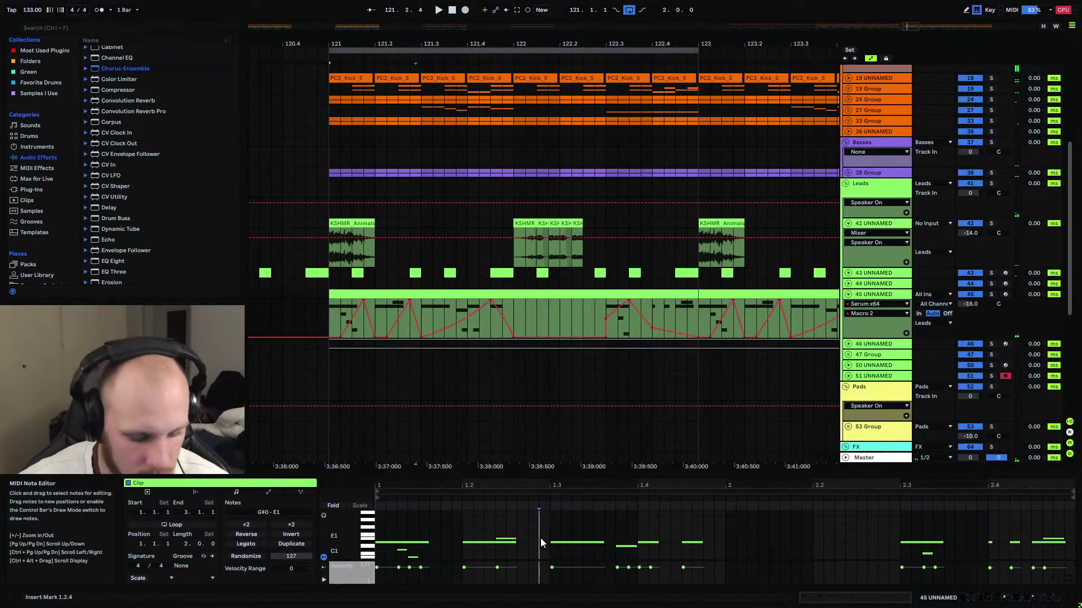
{"action": "key", "text": "ctrl+a"}
{"action": "key", "text": "shift+Up"}
{"action": "key", "text": "space"}
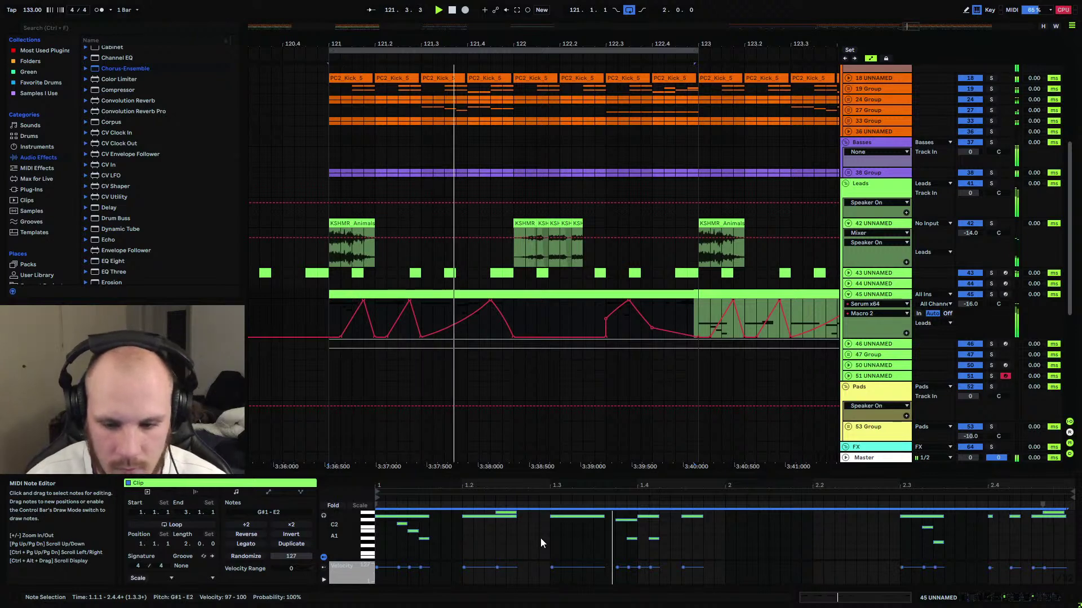
{"action": "key", "text": "shift+Down"}
{"action": "key", "text": "shift+Down"}
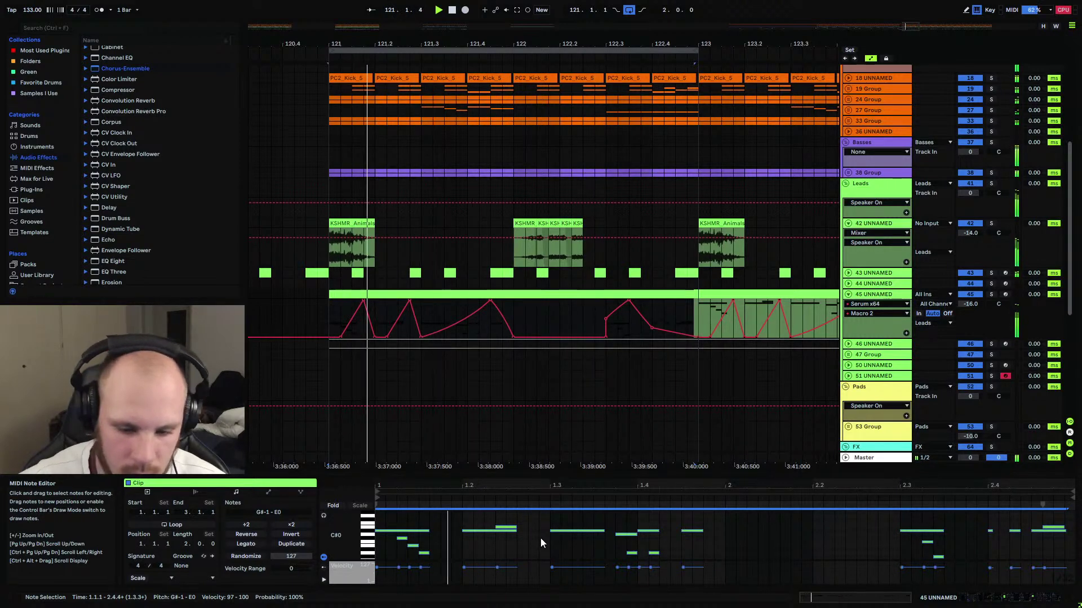
Remove the D# note at 1.4.3 and the notes around 2.4 from the 45 UNNAMED clip while playing the loop.
{"action": "left_click_drag", "start_coordinate": [475, 519], "coordinate": [512, 540]}
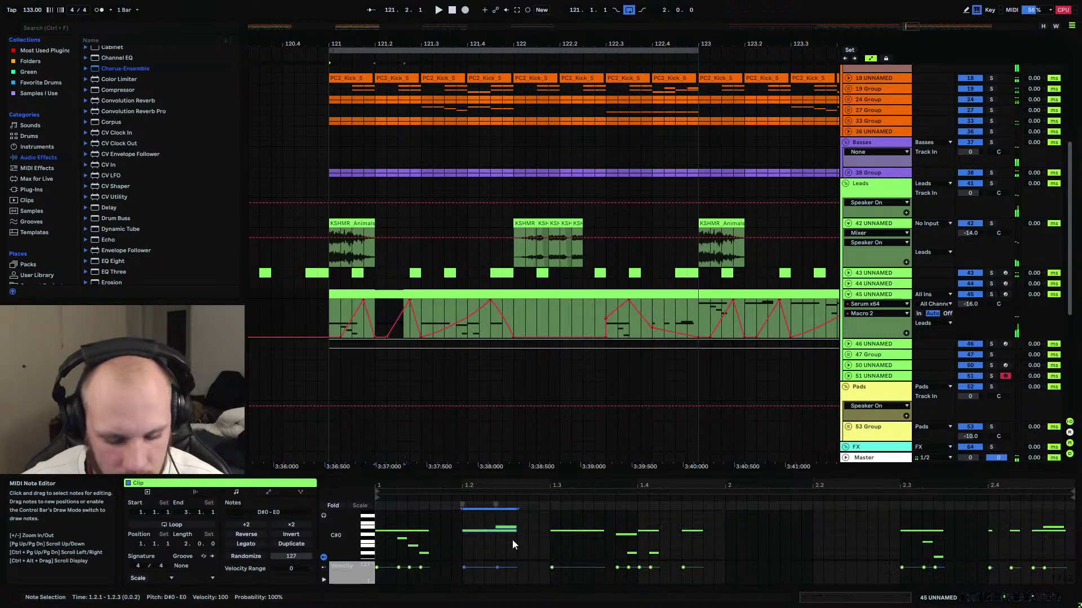
{"action": "left_click_drag", "start_coordinate": [579, 515], "coordinate": [694, 560]}
{"action": "key", "text": "space"}
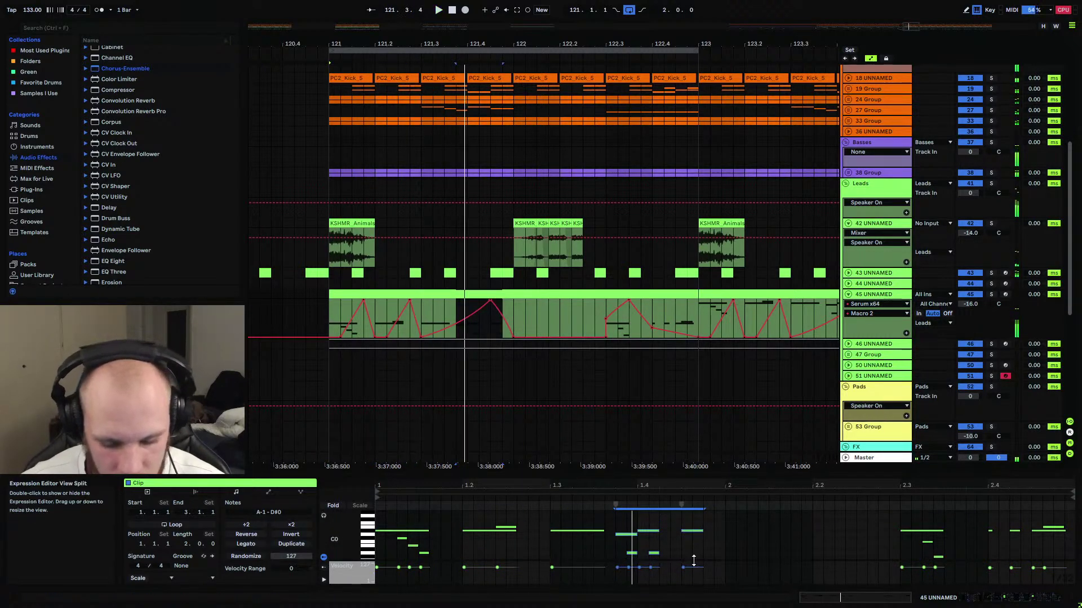
{"action": "left_click_drag", "start_coordinate": [693, 515], "coordinate": [694, 544]}
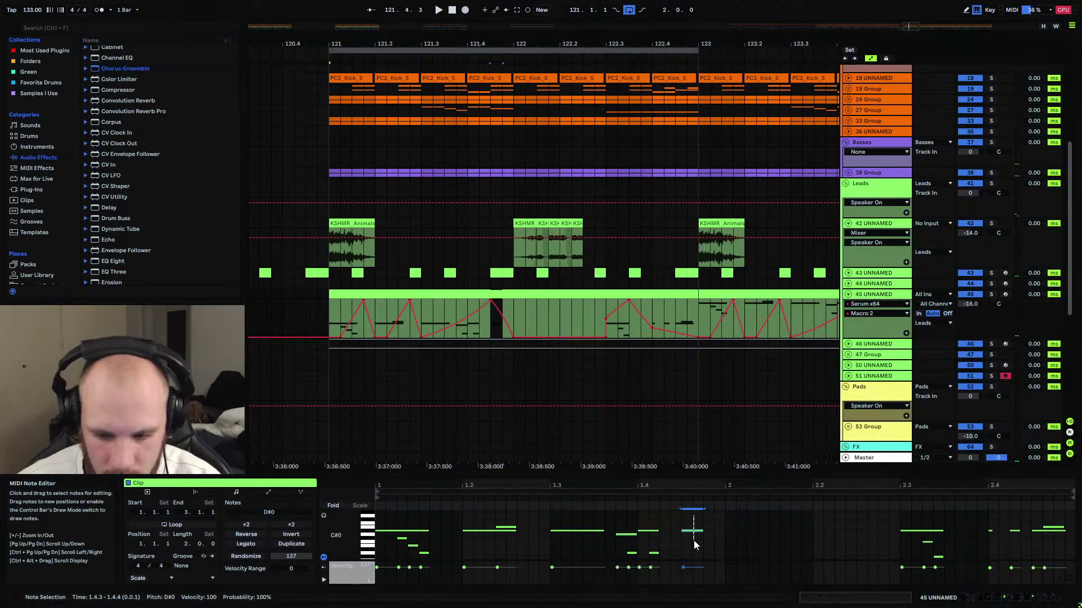
{"action": "key", "text": "space"}
{"action": "left_click", "coordinate": [993, 526]}
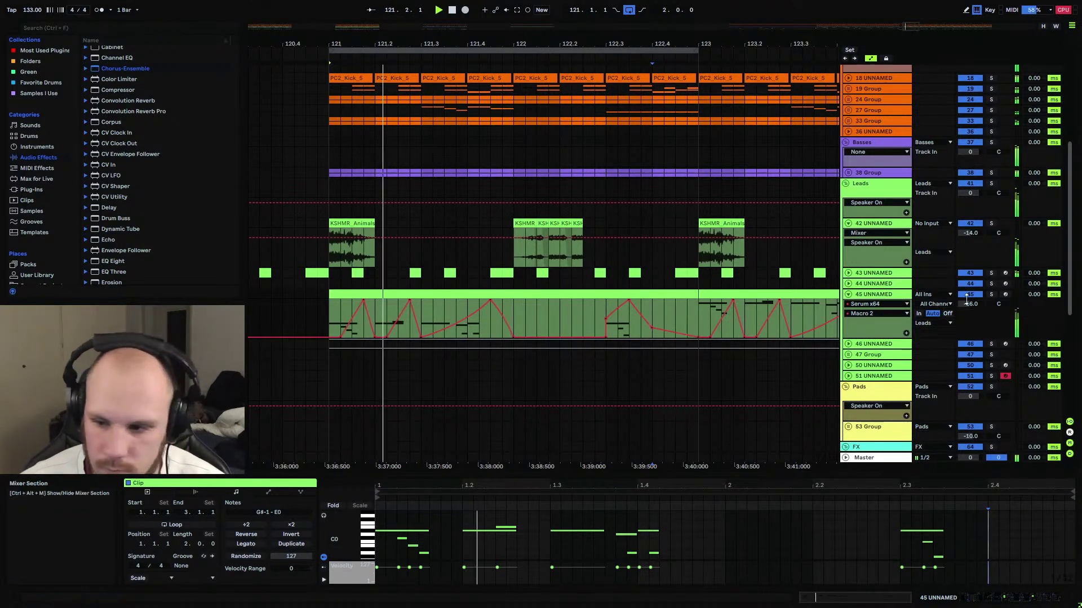
Solo 45 UNNAMED, open its Serum instrument, check the FX and OSC pages, and play the loop.
{"action": "left_click", "coordinate": [991, 294]}
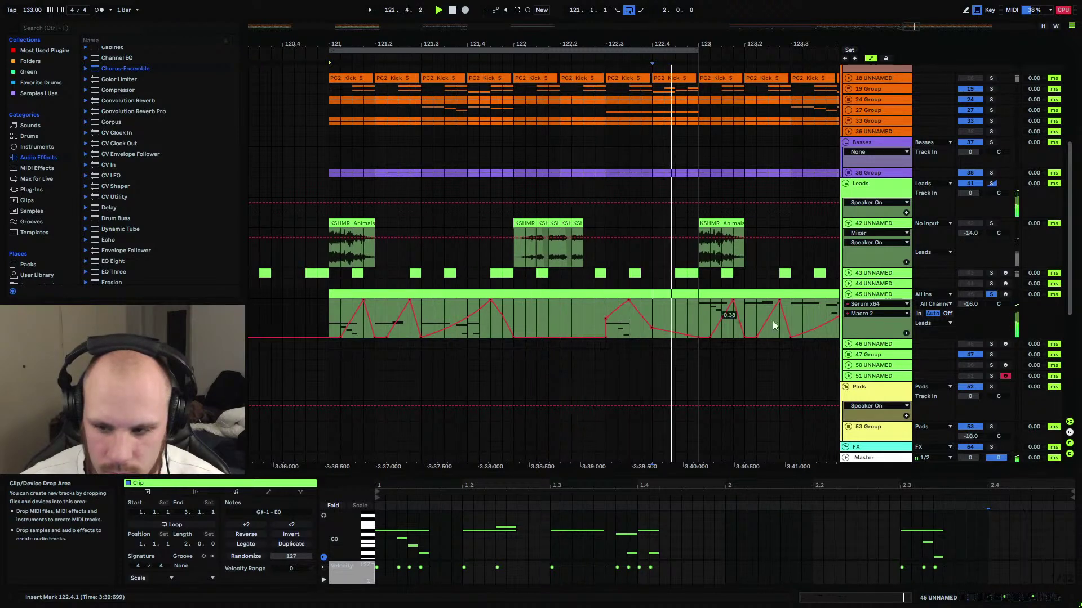
{"action": "double_click", "coordinate": [880, 296]}
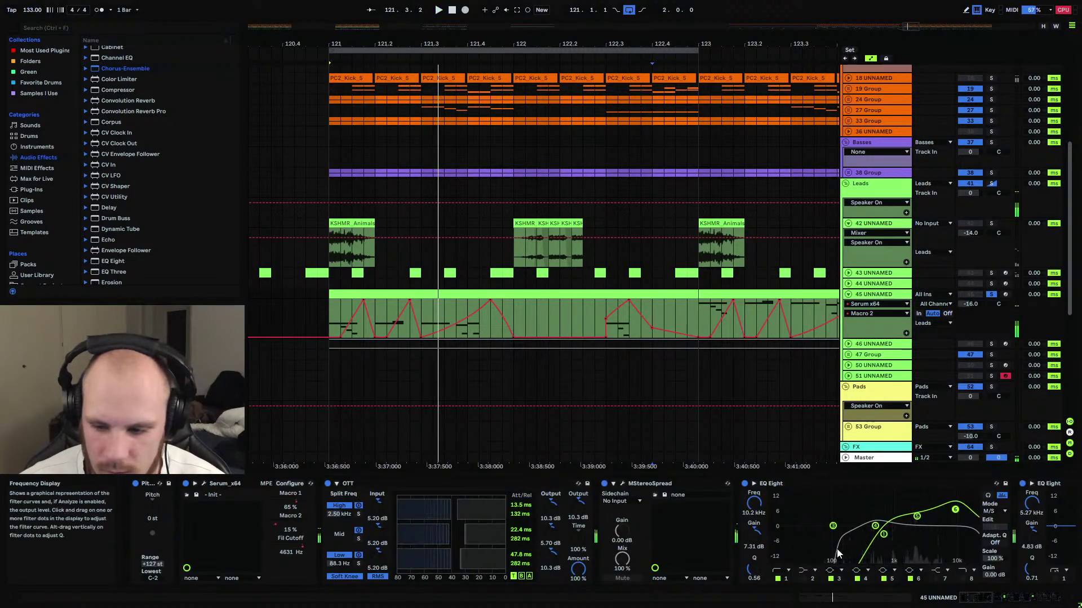
{"action": "left_click", "coordinate": [195, 483]}
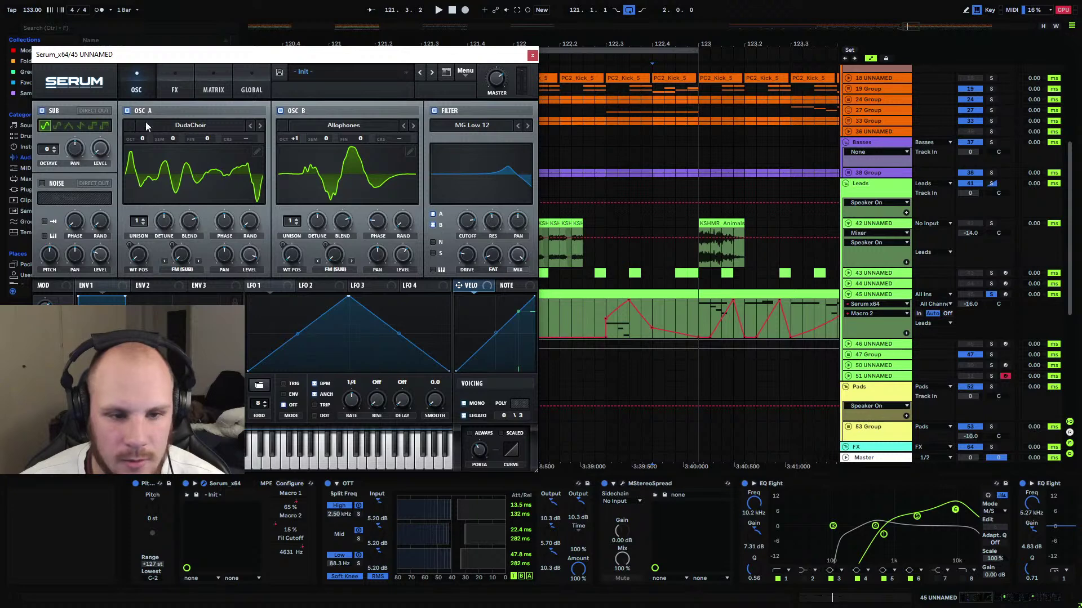
{"action": "left_click", "coordinate": [175, 90]}
{"action": "left_click", "coordinate": [136, 90]}
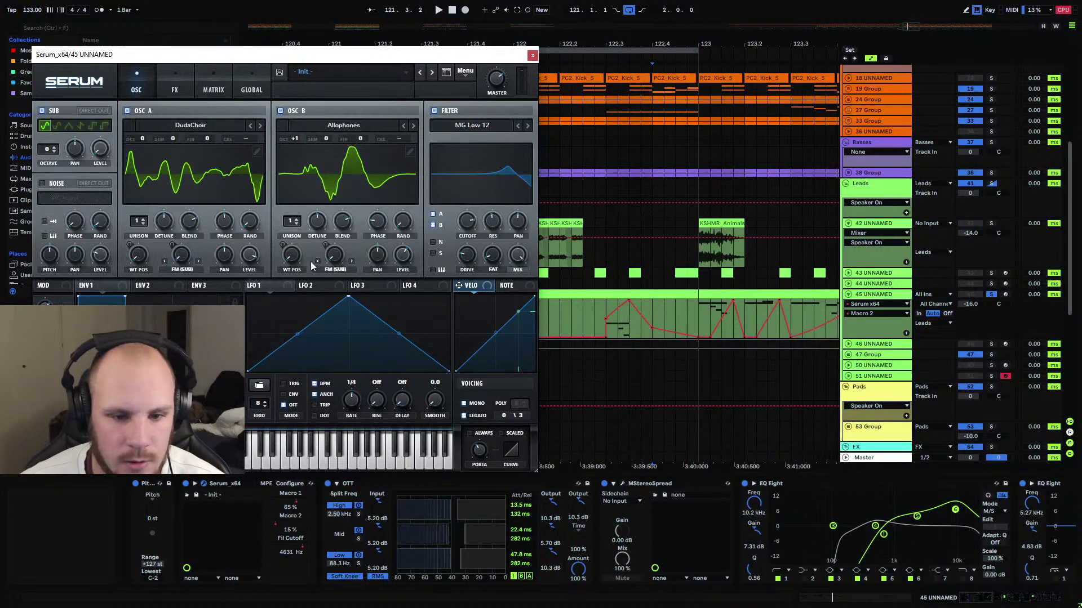
{"action": "key", "text": "space"}
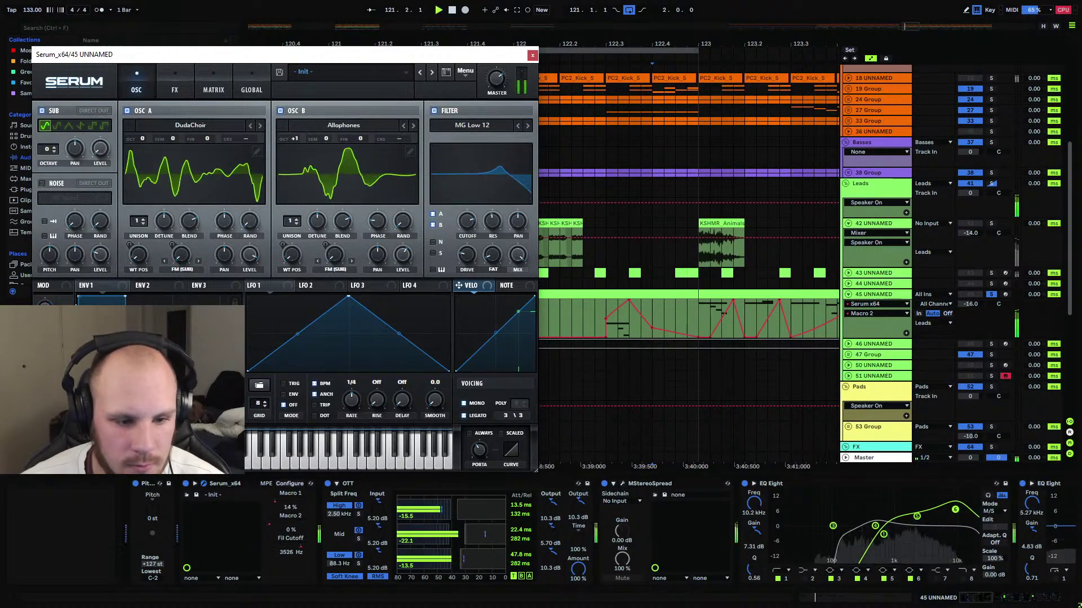
Audition Vowel wavetables on Serum's OSC A from Native Curse onward, keep WahWah, and close the instrument window.
{"action": "left_click", "coordinate": [190, 125]}
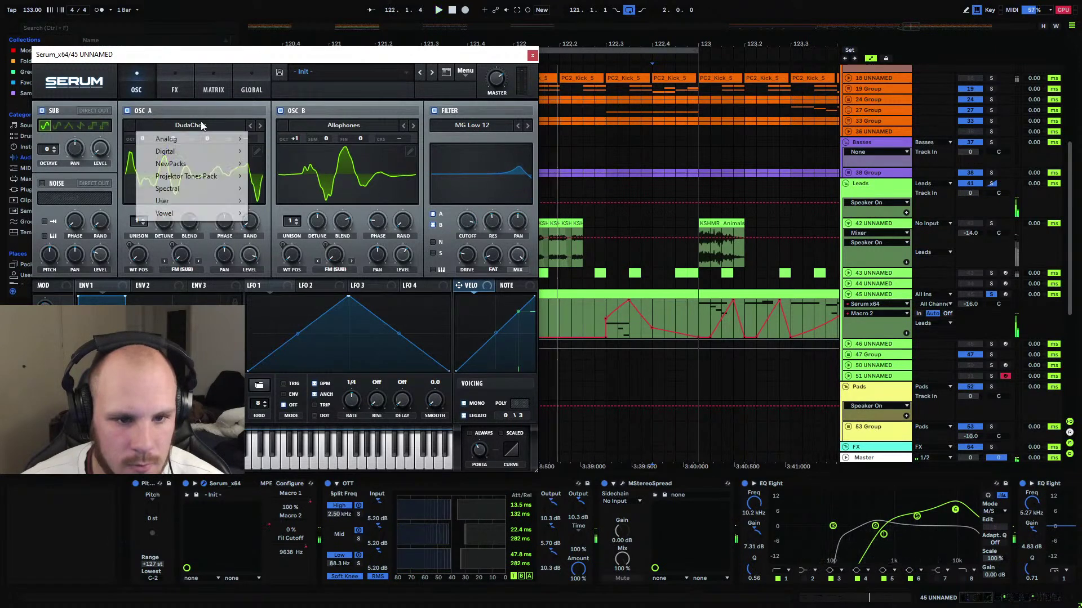
{"action": "mouse_move", "coordinate": [196, 214]}
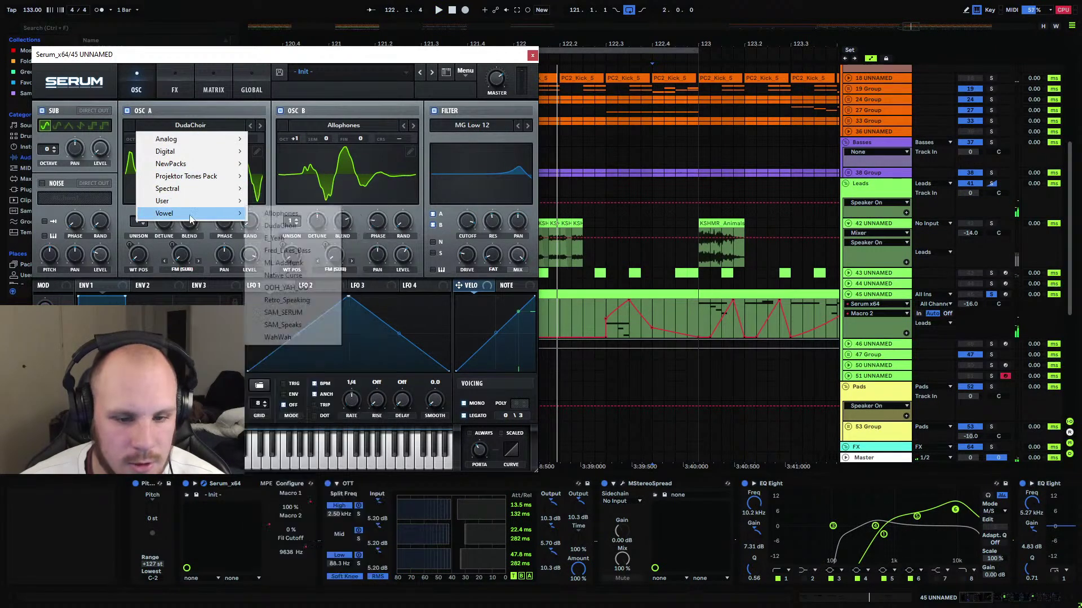
{"action": "left_click", "coordinate": [309, 275]}
{"action": "left_click", "coordinate": [259, 125]}
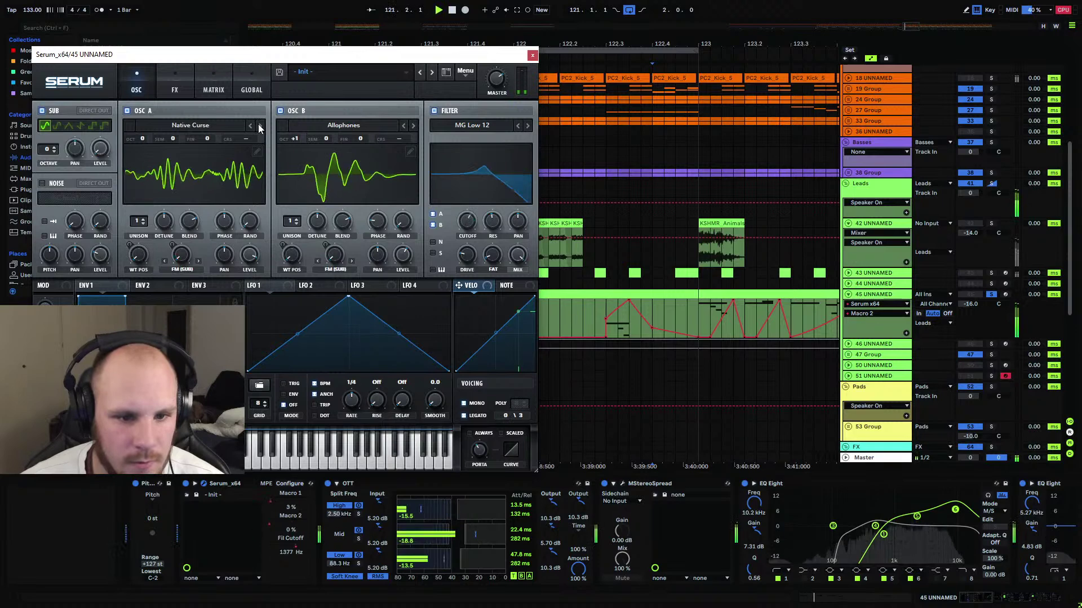
{"action": "left_click", "coordinate": [260, 125]}
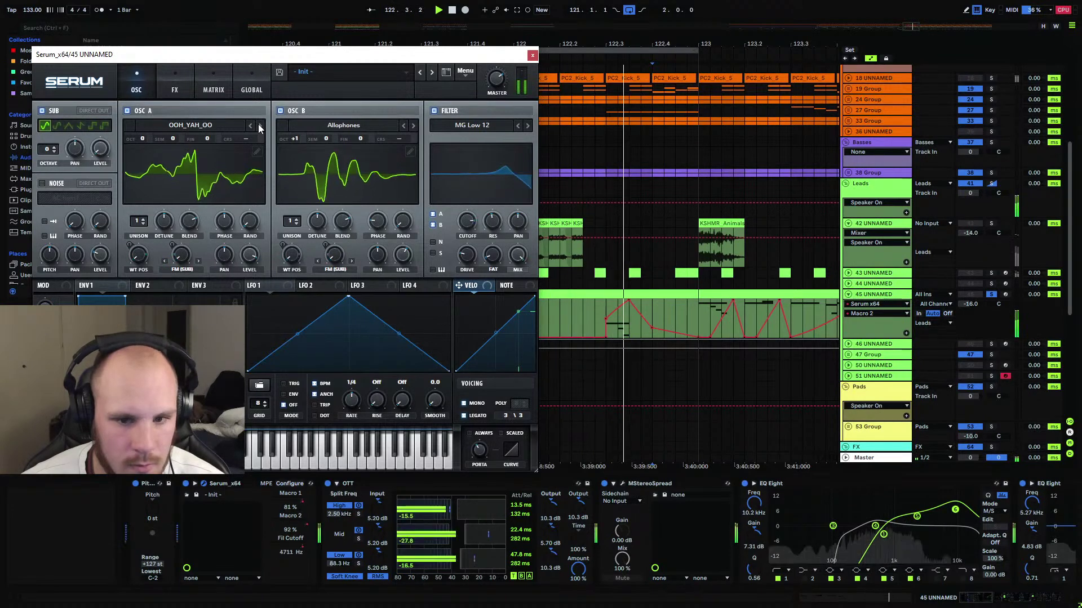
{"action": "left_click", "coordinate": [259, 126]}
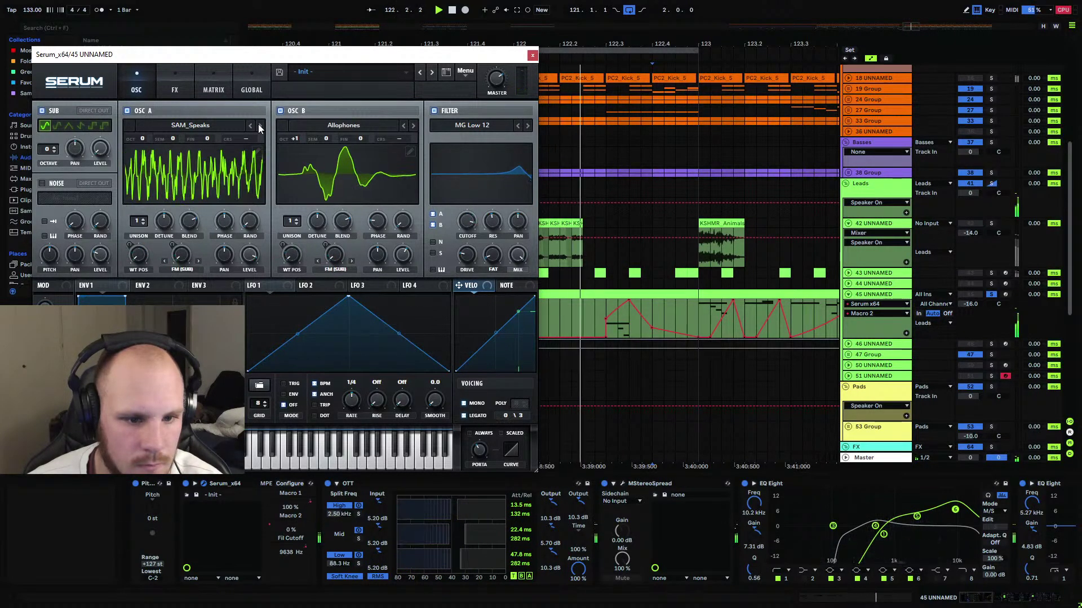
{"action": "left_click", "coordinate": [260, 127]}
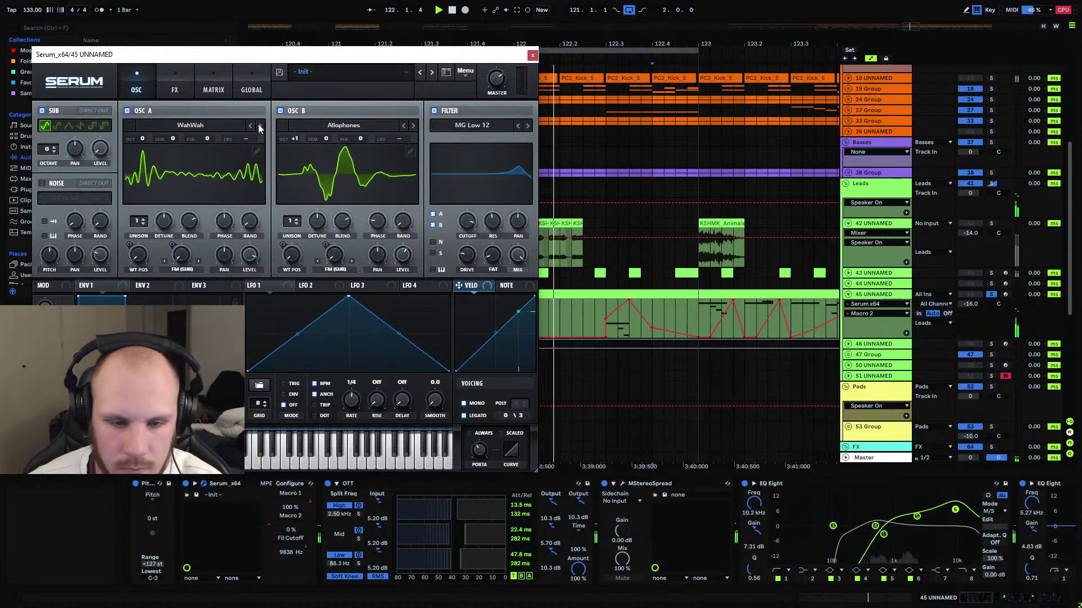
{"action": "left_click", "coordinate": [532, 55]}
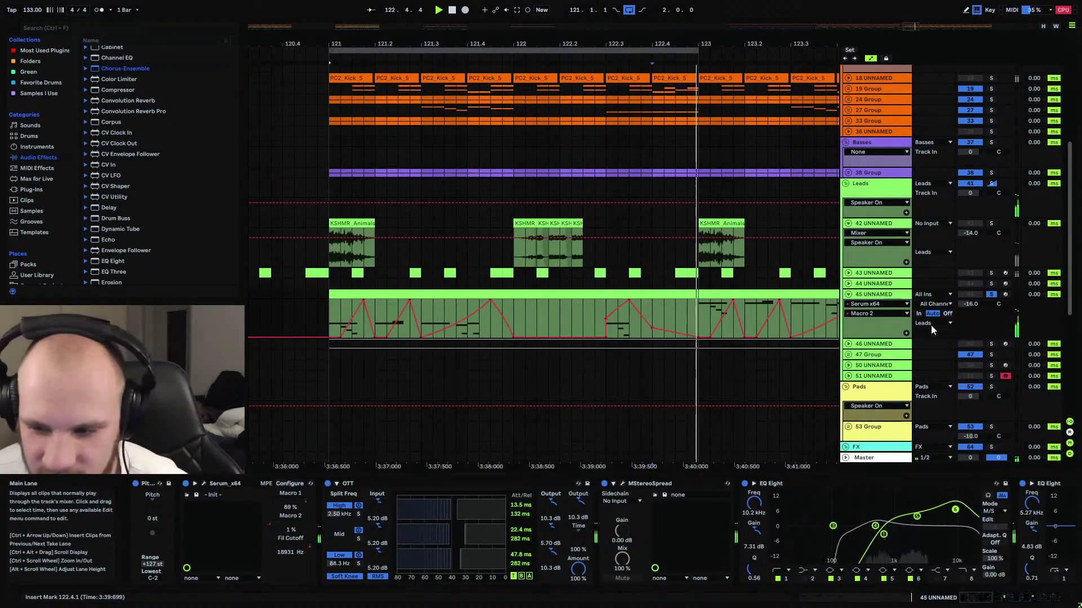
Unsolo 45 UNNAMED, audition 42 UNNAMED in solo from bar 121, and replay the full mix.
{"action": "left_click", "coordinate": [990, 294]}
{"action": "key", "text": "space"}
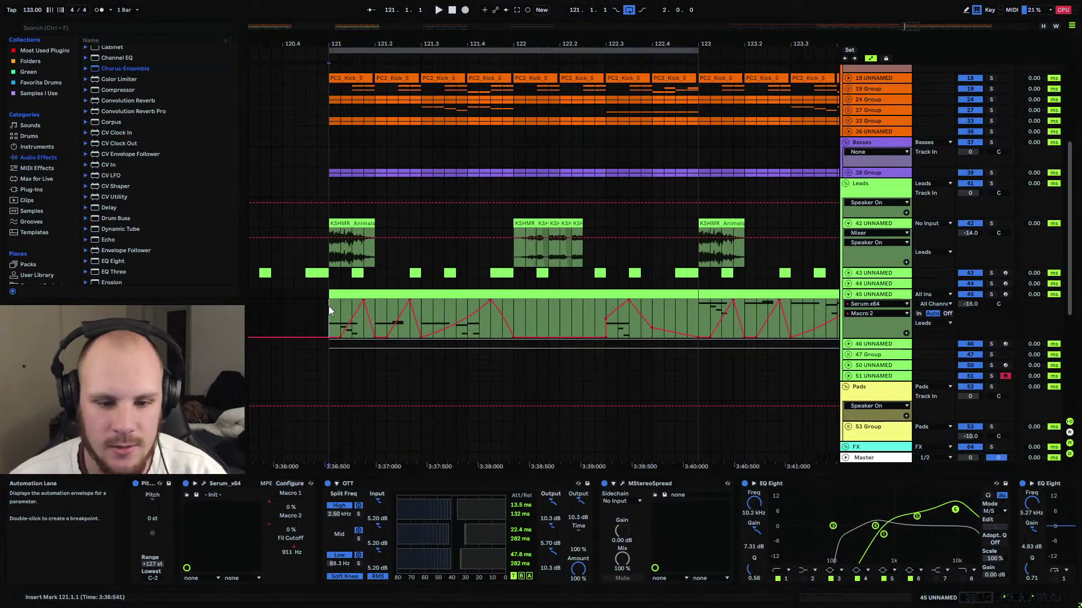
{"action": "left_click", "coordinate": [333, 246]}
{"action": "left_click", "coordinate": [991, 223]}
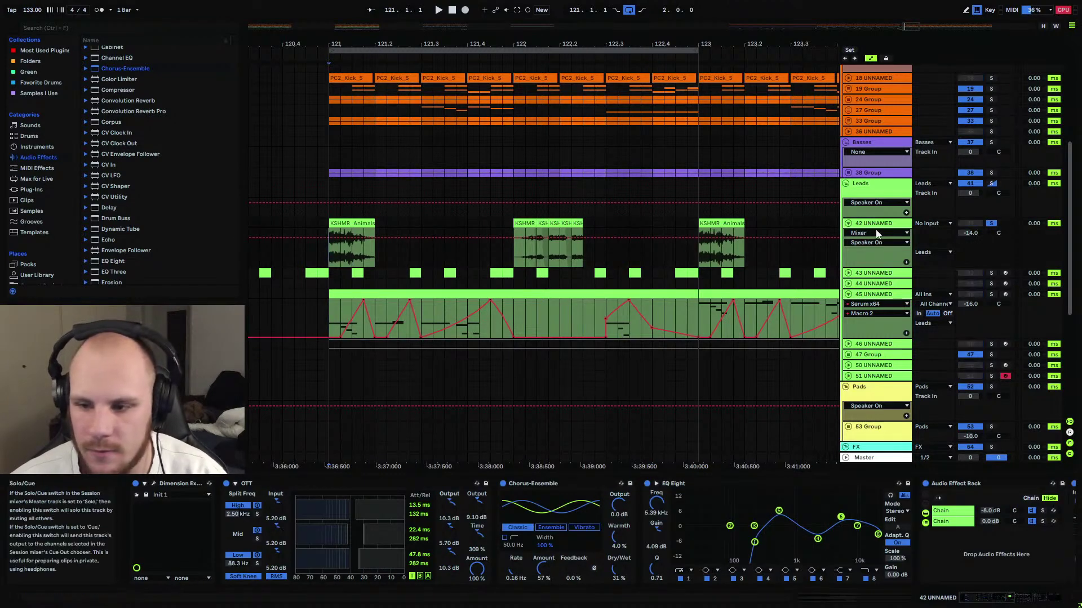
{"action": "key", "text": "space"}
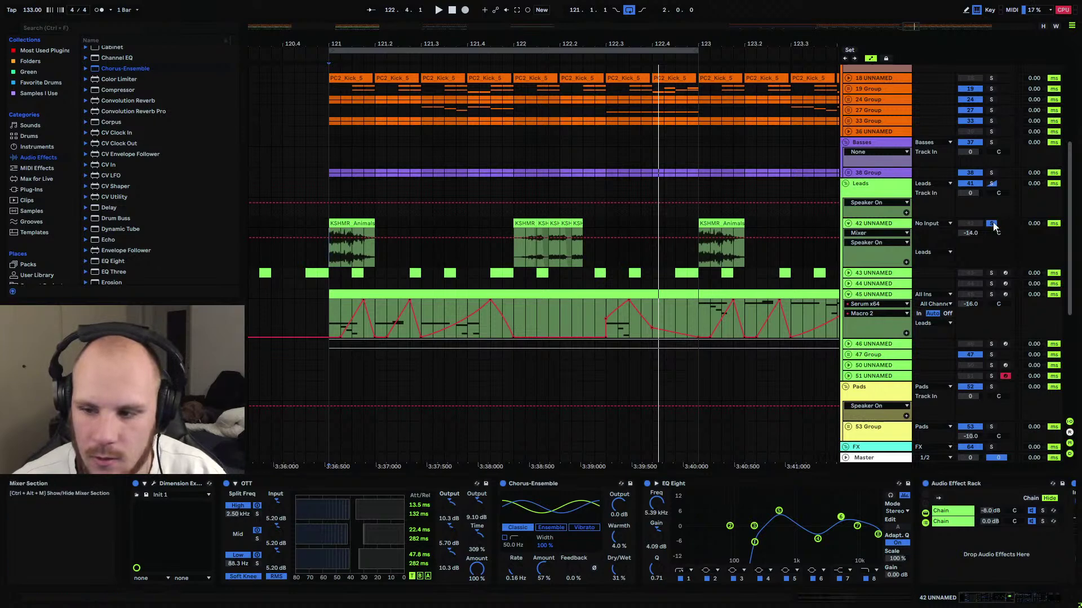
{"action": "left_click", "coordinate": [332, 277]}
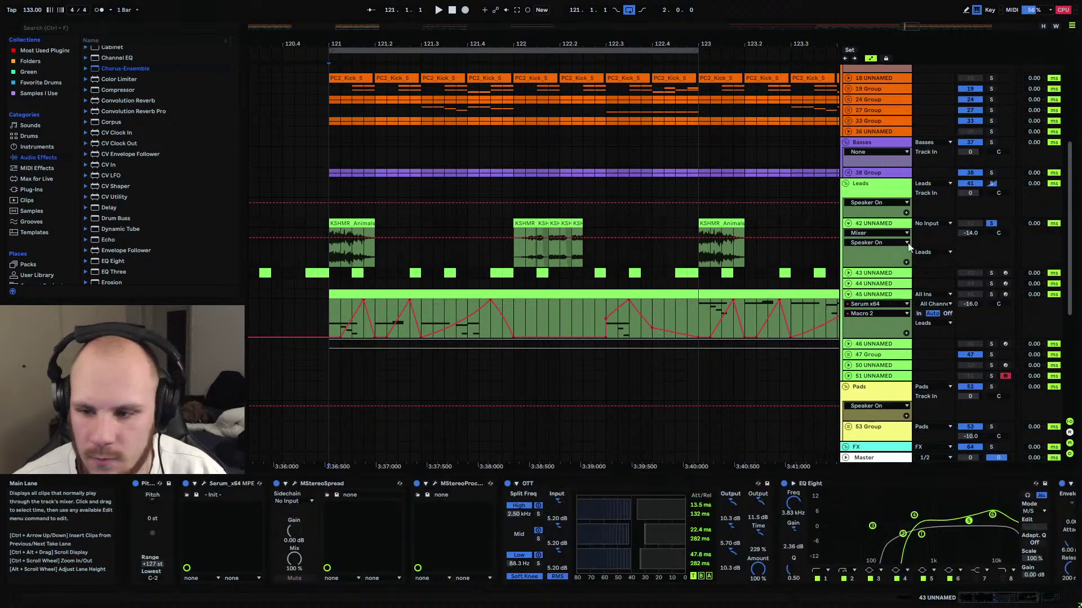
{"action": "key", "text": "space"}
{"action": "mouse_move", "coordinate": [434, 45]}
{"action": "left_mouse_down"}
{"action": "mouse_move", "coordinate": [431, 17]}
{"action": "mouse_move", "coordinate": [431, 40]}
{"action": "left_mouse_up"}
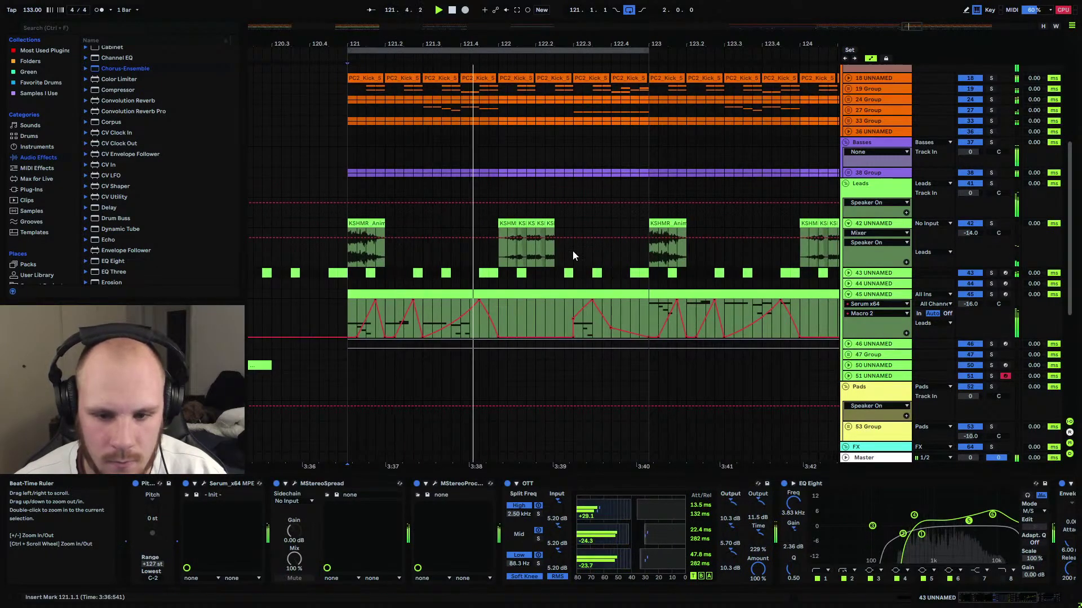
Stop playback and deactivate the clips on 45 UNNAMED and 42 UNNAMED between bars 121 and 123.
{"action": "left_click", "coordinate": [546, 293]}
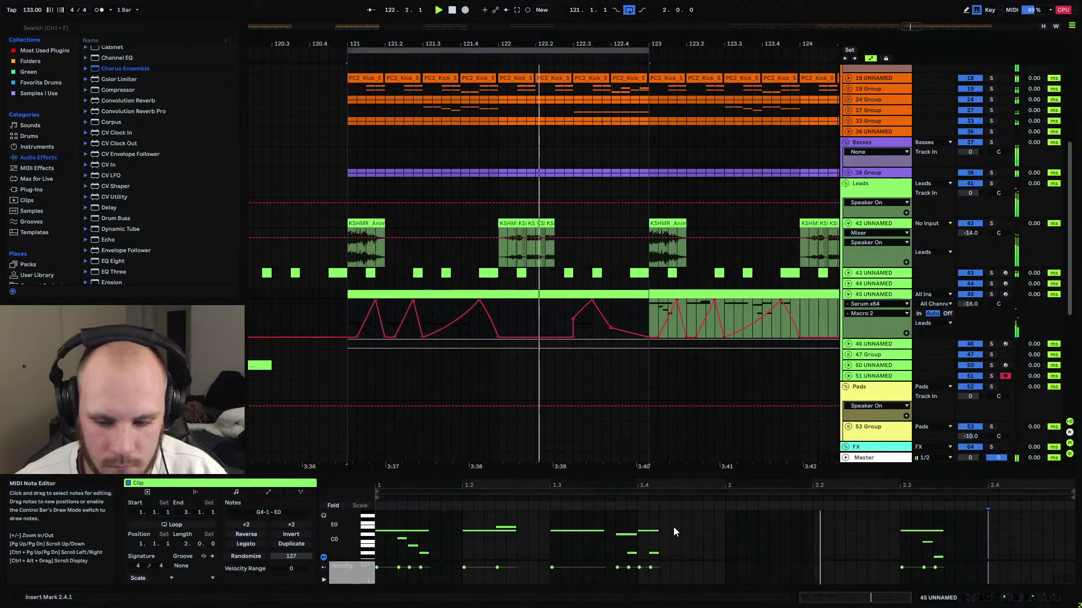
{"action": "key", "text": "space"}
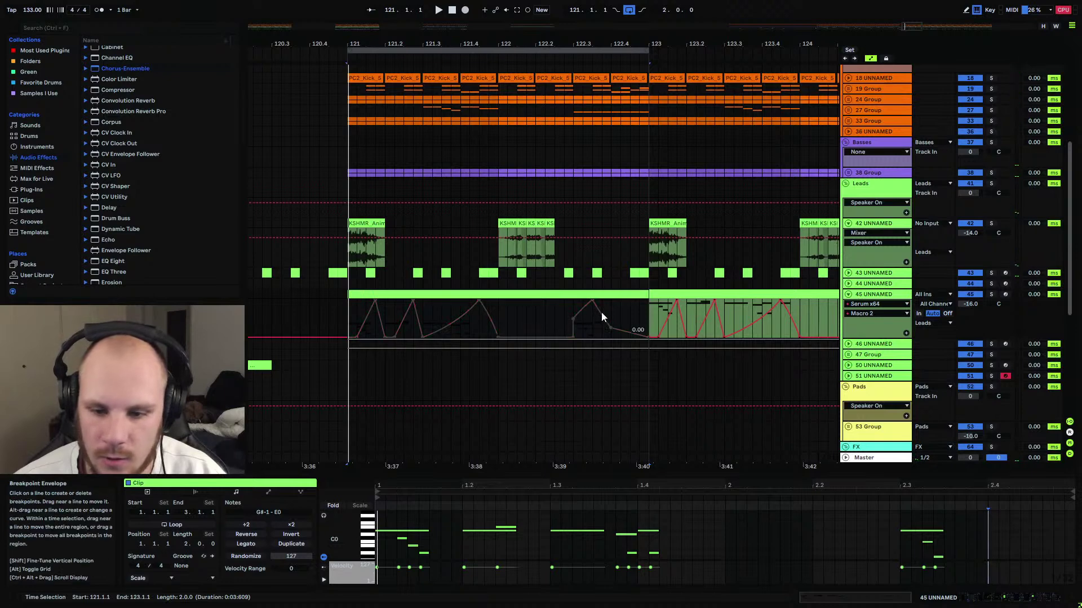
{"action": "left_click", "coordinate": [635, 294]}
{"action": "key", "text": "0"}
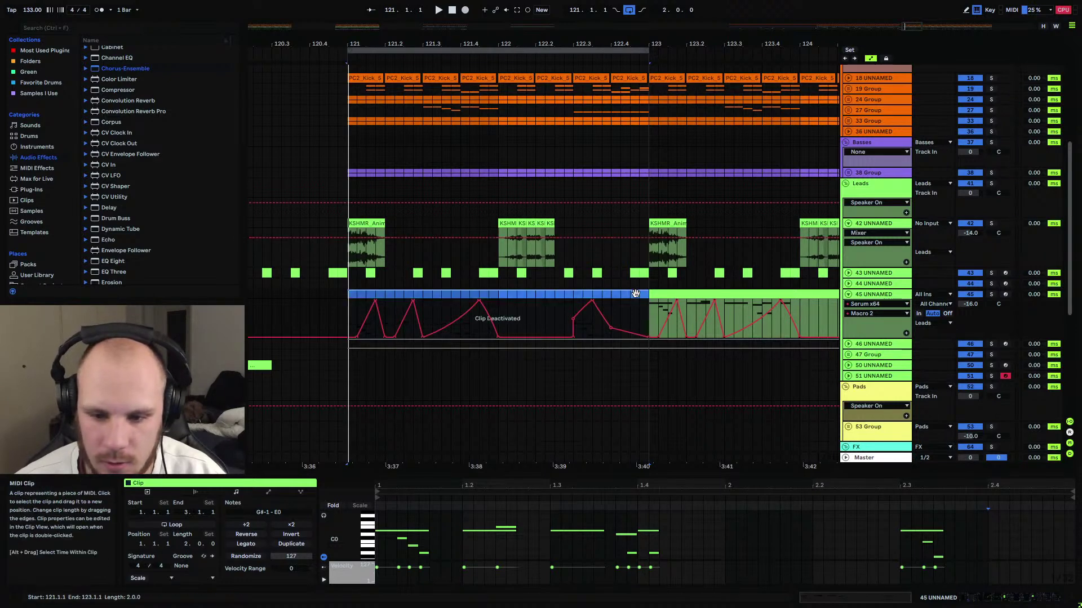
{"action": "left_click_drag", "start_coordinate": [646, 226], "coordinate": [344, 226]}
{"action": "key", "text": "0"}
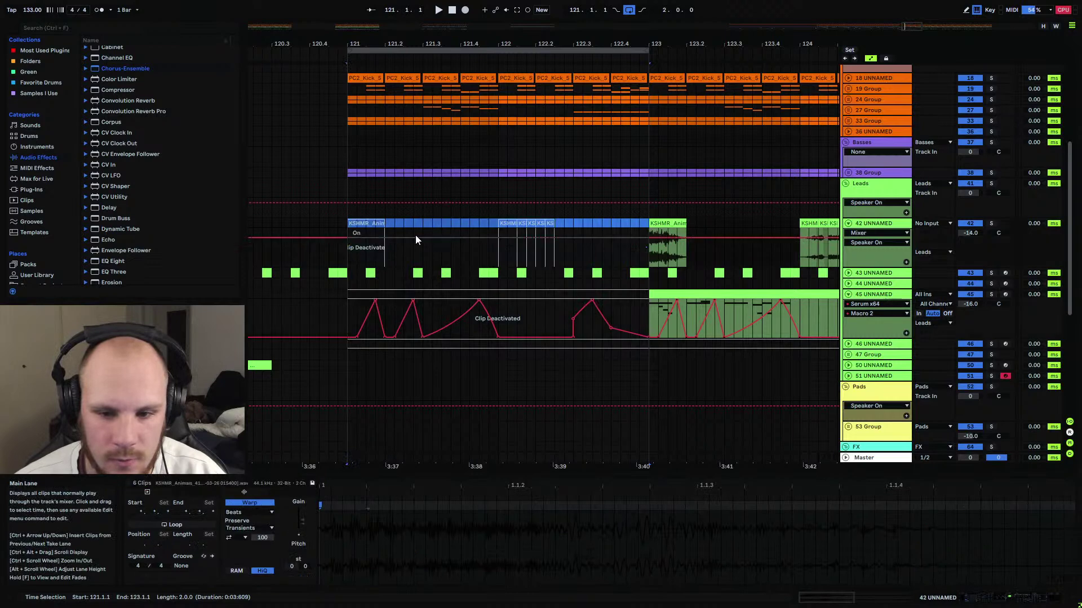
Fold 45 UNNAMED and 42 UNNAMED and insert a new MIDI track below 51 UNNAMED in the Leads group.
{"action": "left_click", "coordinate": [848, 294]}
{"action": "left_click", "coordinate": [849, 225]}
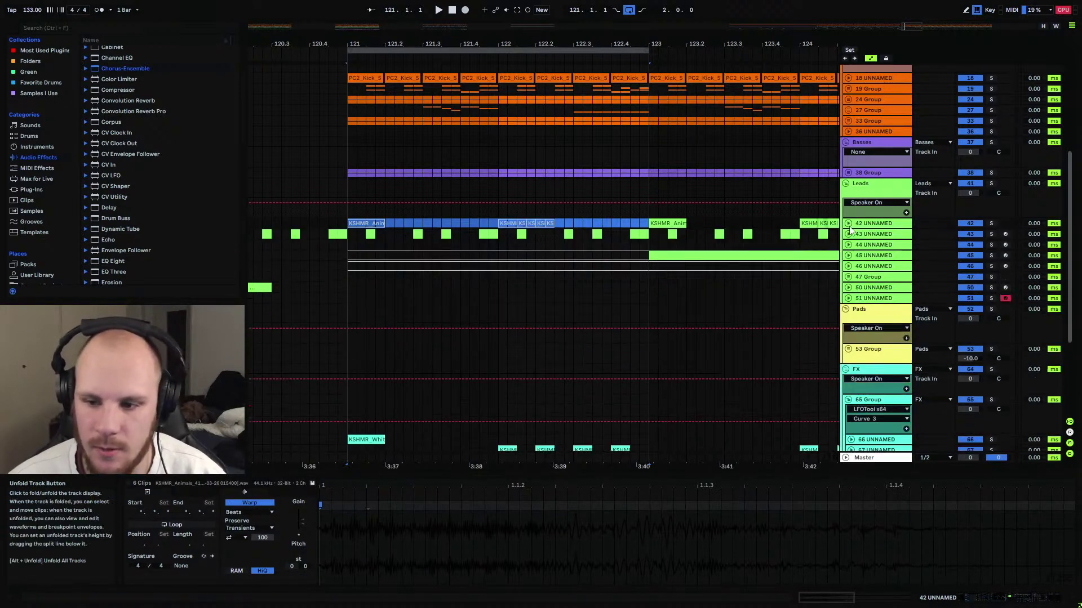
{"action": "left_click", "coordinate": [869, 300]}
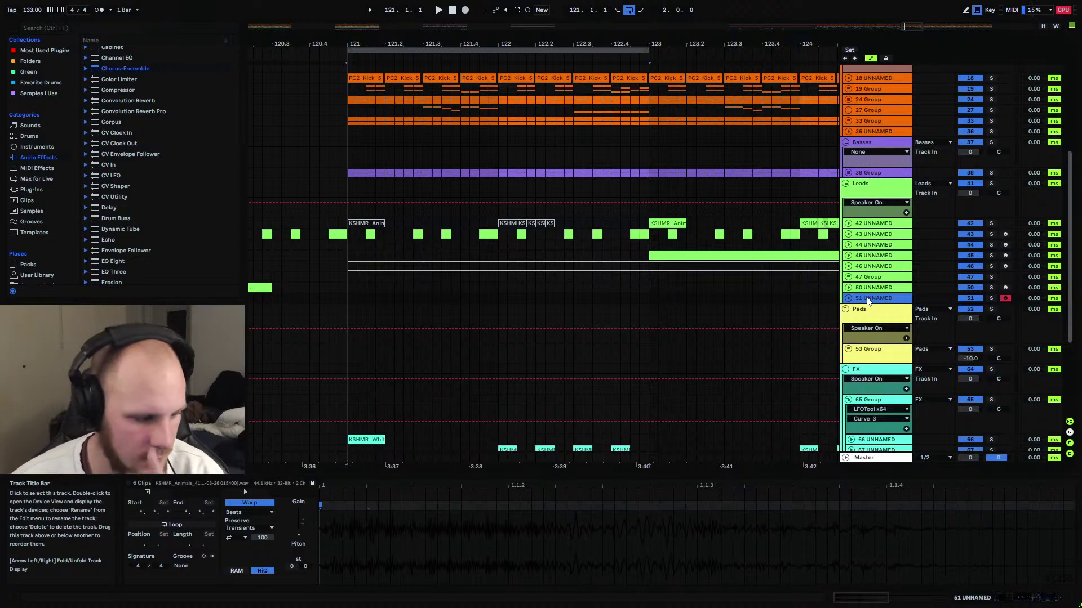
{"action": "key", "text": "ctrl+shift+t"}
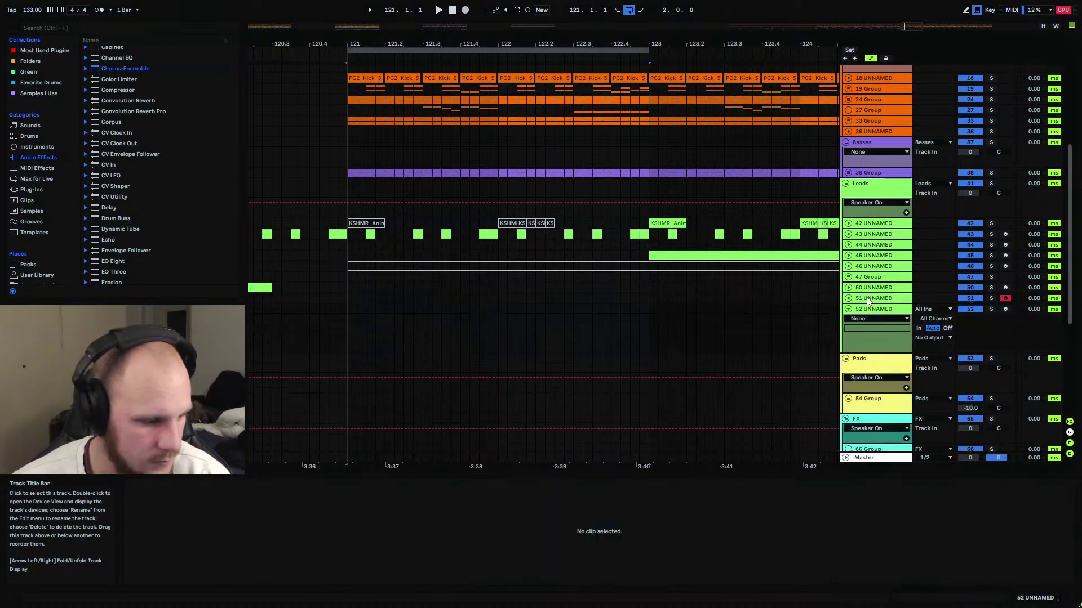
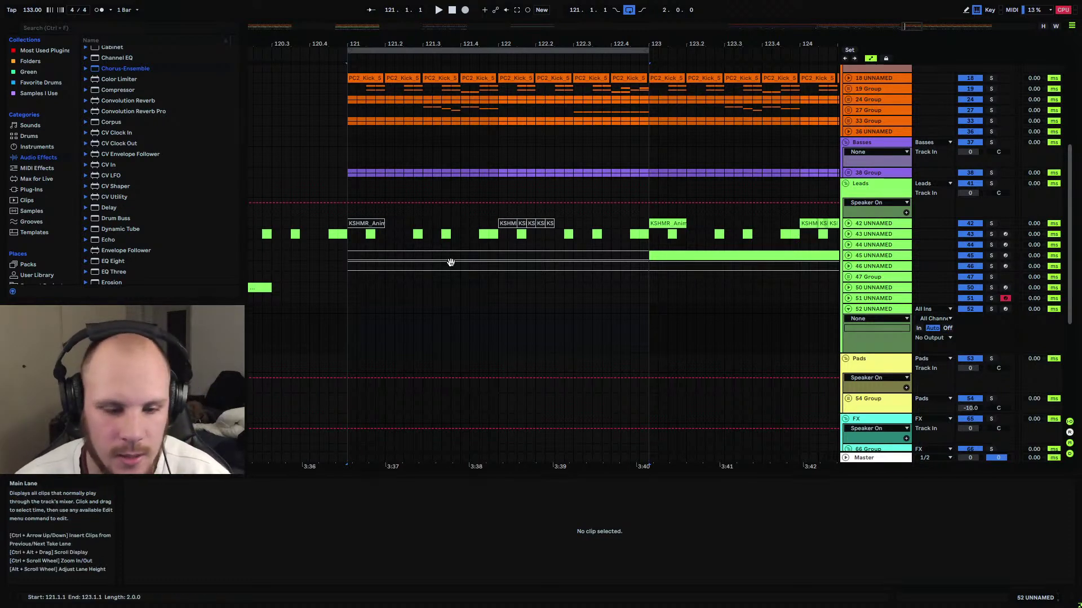
Load Serum_x64 from the Xfer Records VST instruments onto the new 52 UNNAMED track.
{"action": "left_click", "coordinate": [32, 189]}
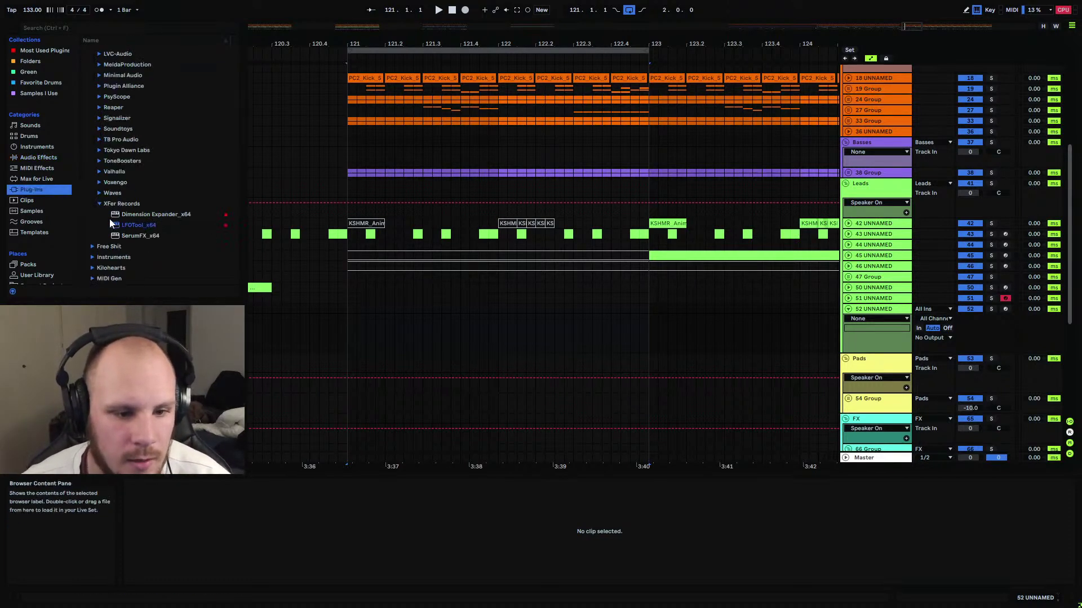
{"action": "left_click", "coordinate": [99, 204]}
{"action": "left_click", "coordinate": [93, 225]}
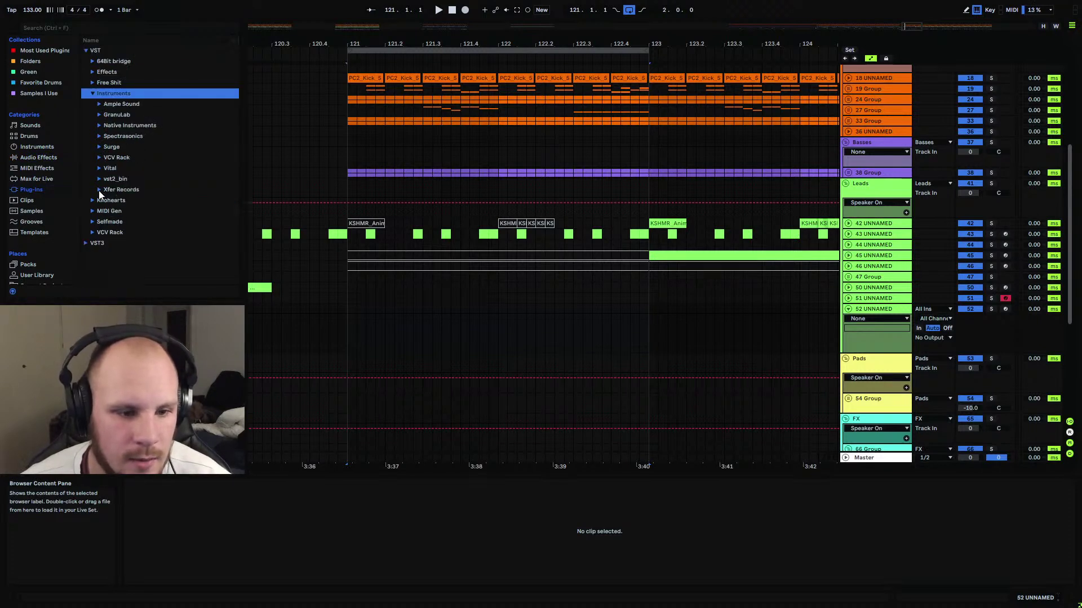
{"action": "left_click", "coordinate": [100, 190]}
{"action": "left_click_drag", "start_coordinate": [133, 201], "coordinate": [581, 341]}
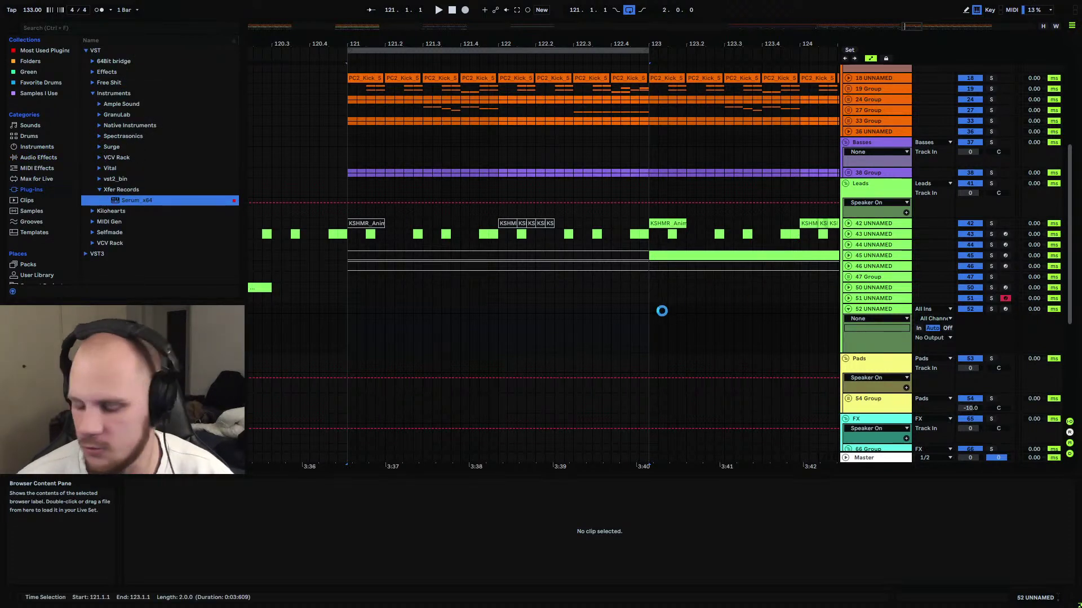
Close the Serum_x64 window and place the insert marker at bar 121 on the 52 UNNAMED track.
{"action": "mouse_move", "coordinate": [299, 72]}
{"action": "left_mouse_down"}
{"action": "mouse_move", "coordinate": [469, 83]}
{"action": "mouse_move", "coordinate": [524, 186]}
{"action": "left_mouse_up"}
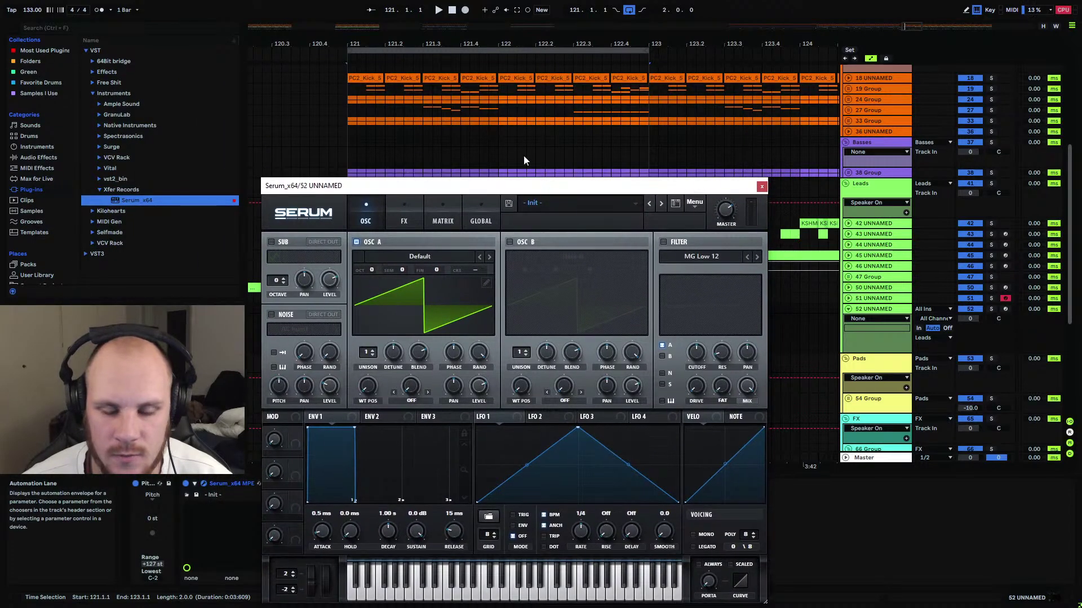
{"action": "left_click", "coordinate": [346, 147]}
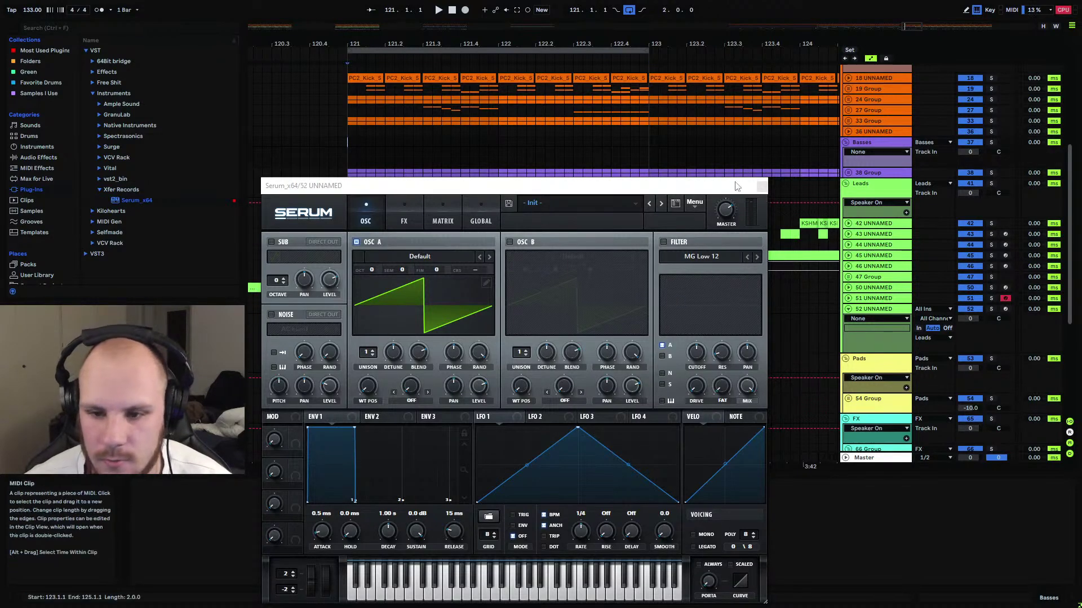
{"action": "left_click", "coordinate": [761, 187]}
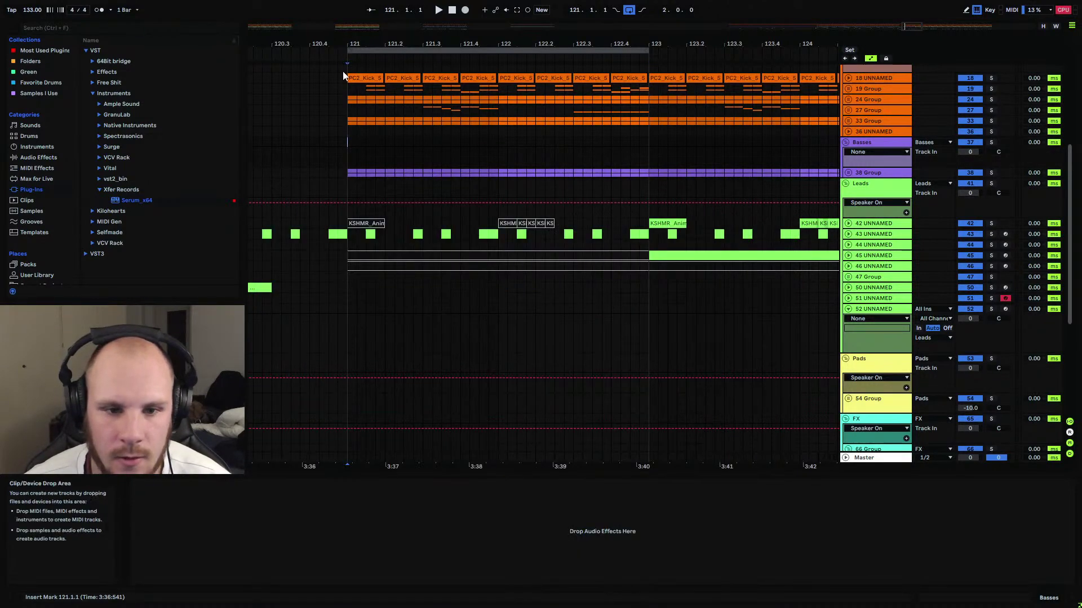
{"action": "left_click_drag", "start_coordinate": [349, 88], "coordinate": [645, 180]}
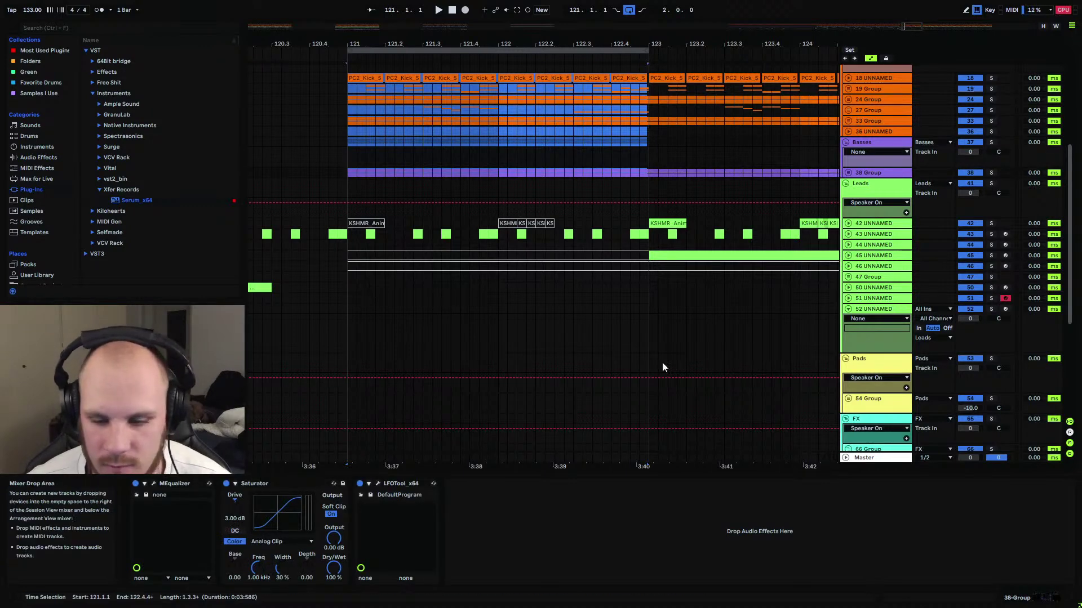
{"action": "left_click", "coordinate": [885, 311]}
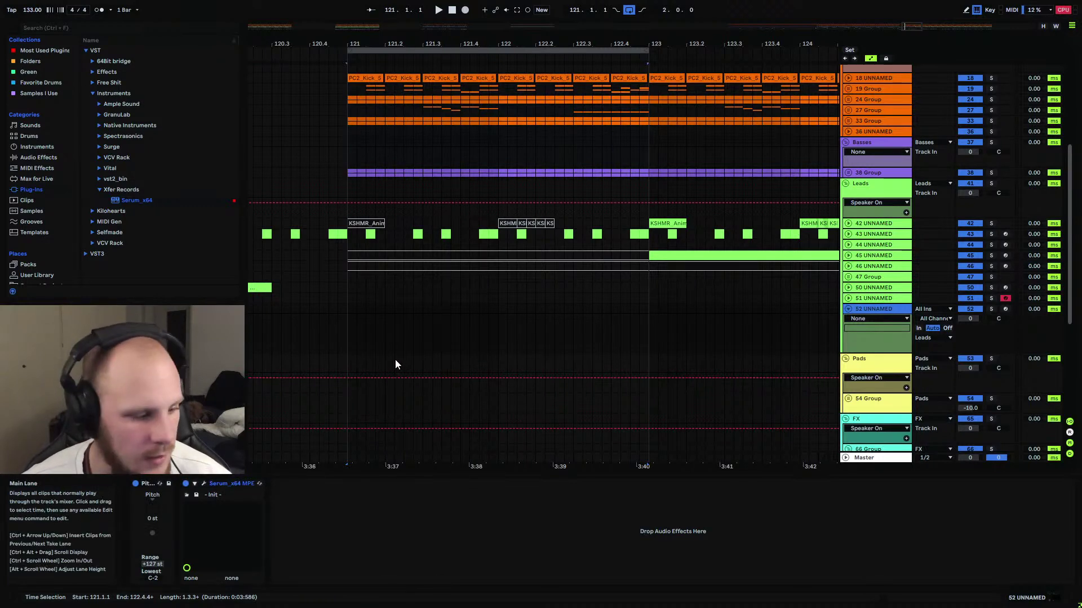
{"action": "left_click", "coordinate": [350, 311]}
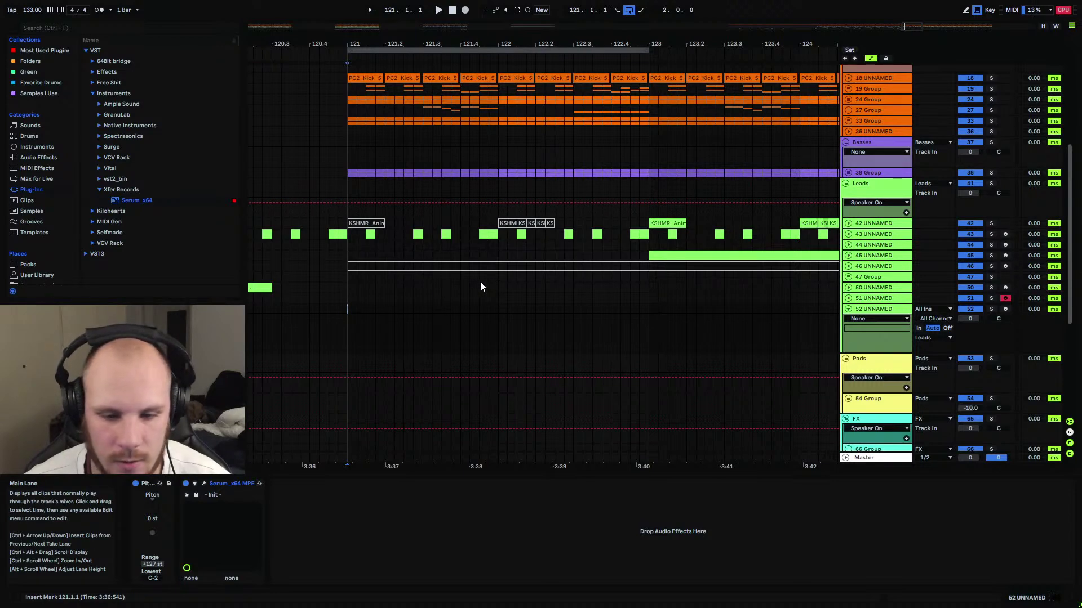
Reactivate the 46 UNNAMED clip in bars 121 to 123, unfold the track and audition it in solo from bar 121.
{"action": "left_click", "coordinate": [466, 266]}
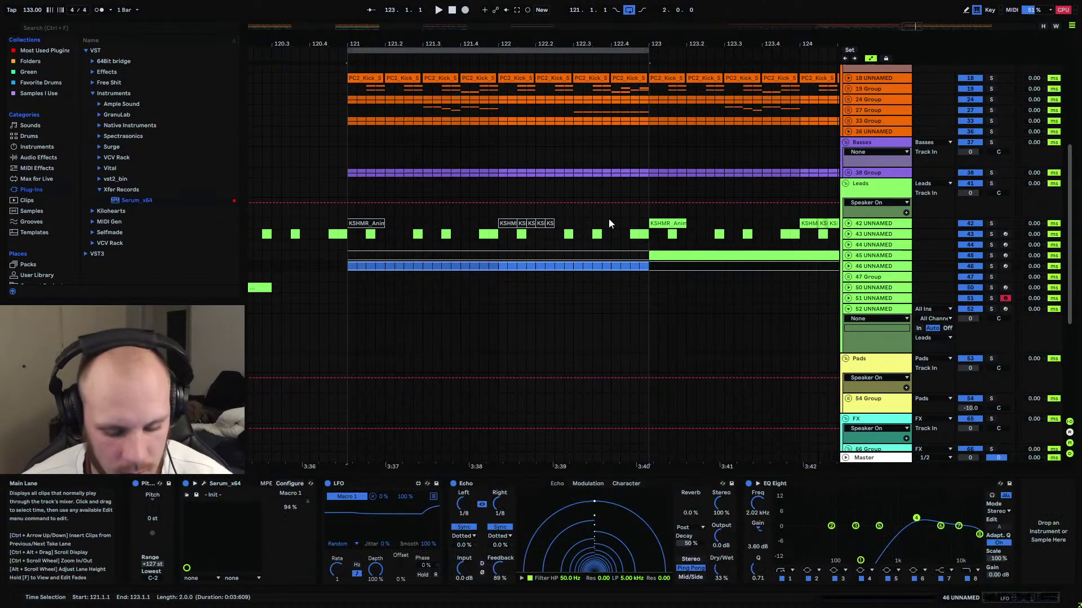
{"action": "left_click", "coordinate": [848, 266]}
{"action": "left_click", "coordinate": [990, 267]}
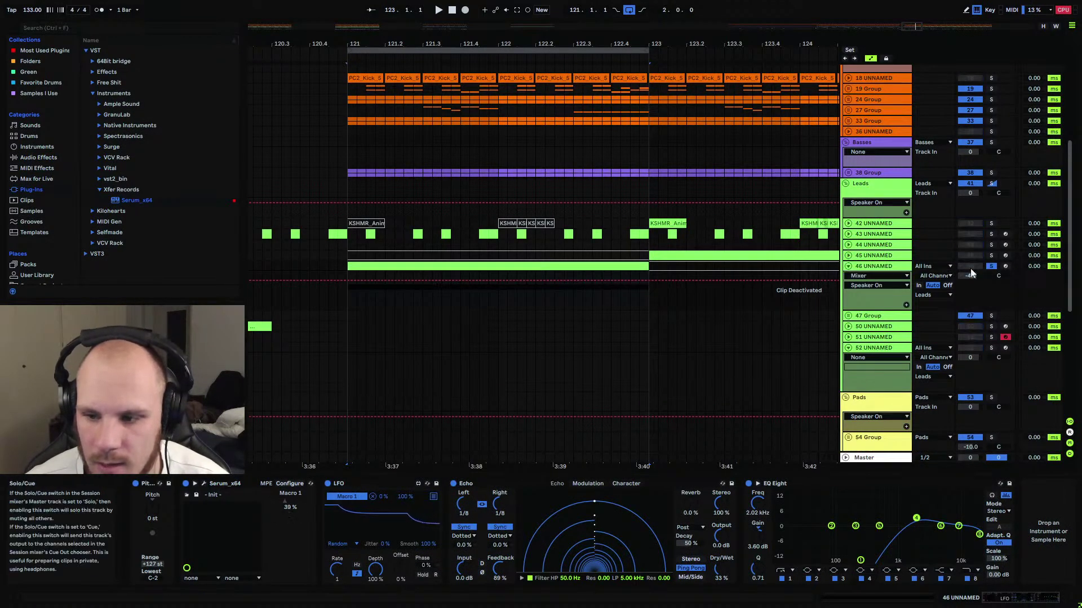
{"action": "left_click", "coordinate": [351, 297]}
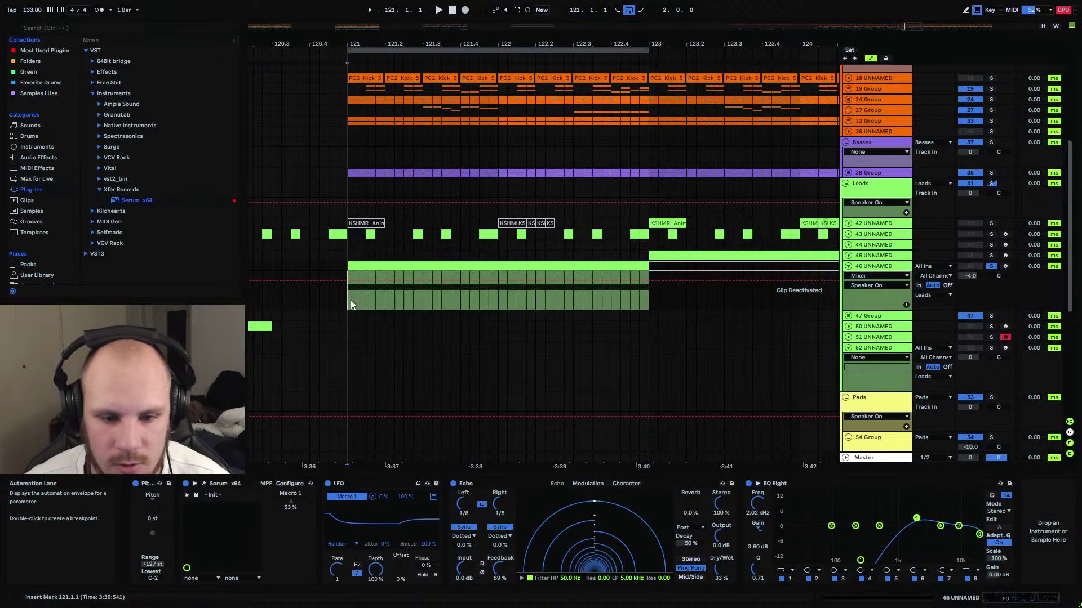
{"action": "key", "text": "space"}
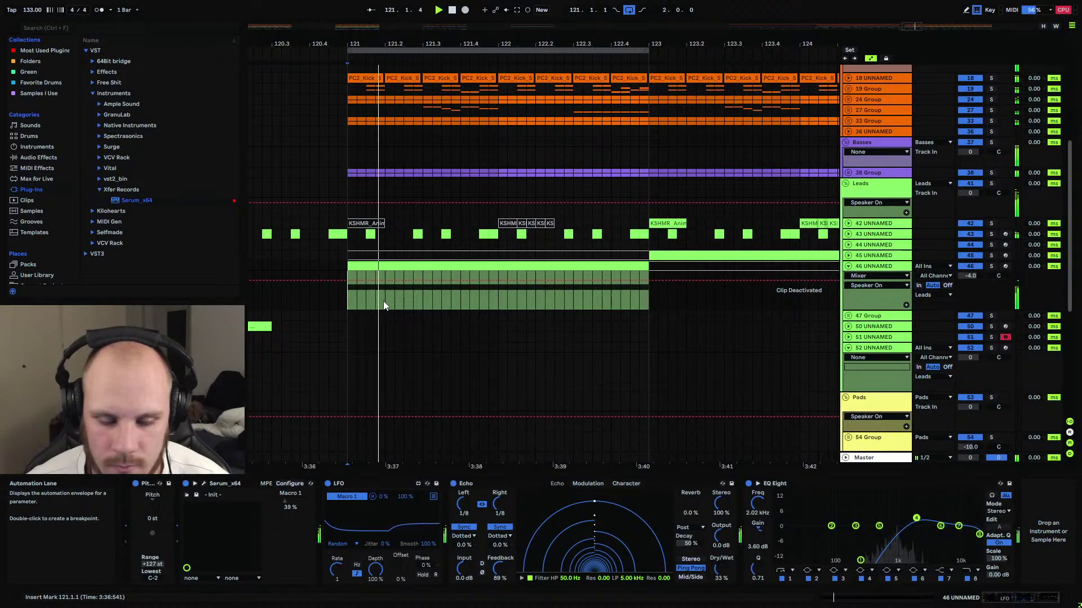
Stop playback, unsolo 46 UNNAMED, deactivate its clip between bars 121 and 123 and fold the track.
{"action": "scroll", "coordinate": [455, 169], "scroll_direction": "down", "scroll_amount": 5, "text": "ctrl"}
{"action": "left_click", "coordinate": [455, 267]}
{"action": "key", "text": "space"}
{"action": "left_click", "coordinate": [455, 267]}
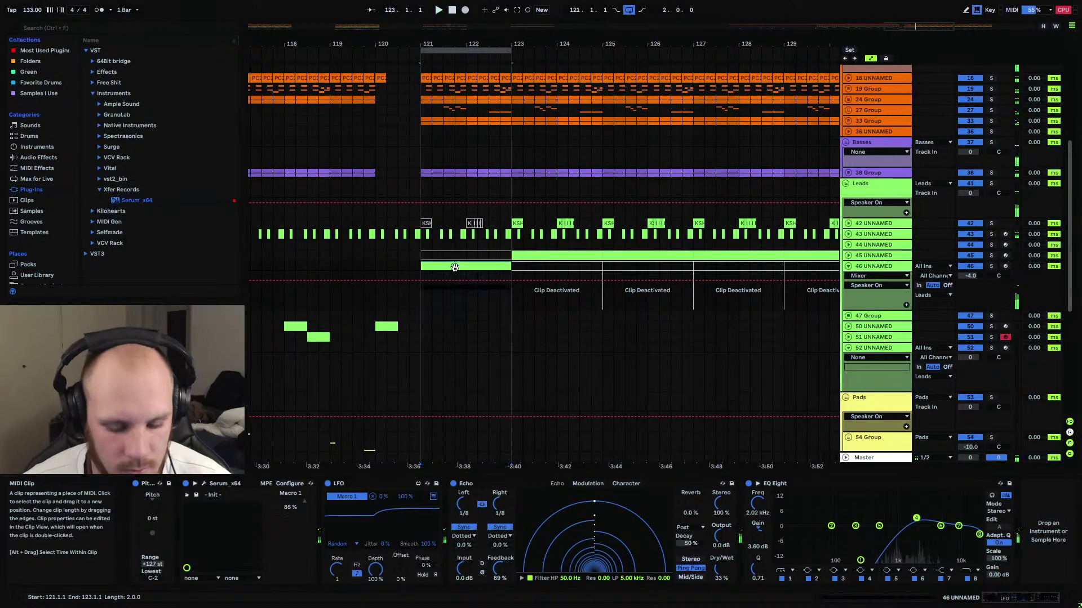
{"action": "key", "text": "0"}
{"action": "left_click", "coordinate": [421, 301]}
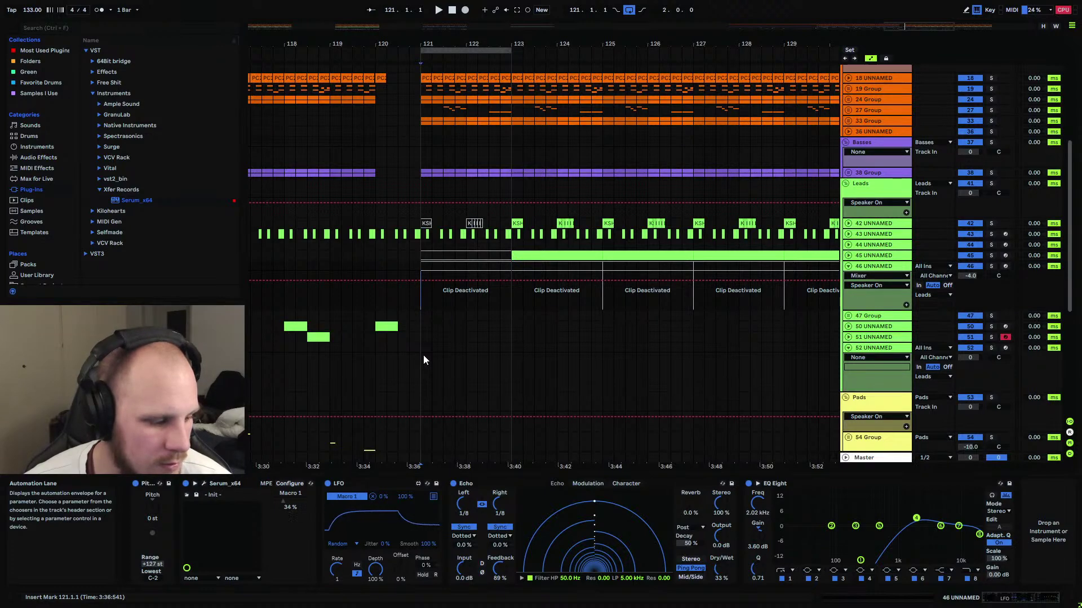
{"action": "left_click", "coordinate": [424, 356]}
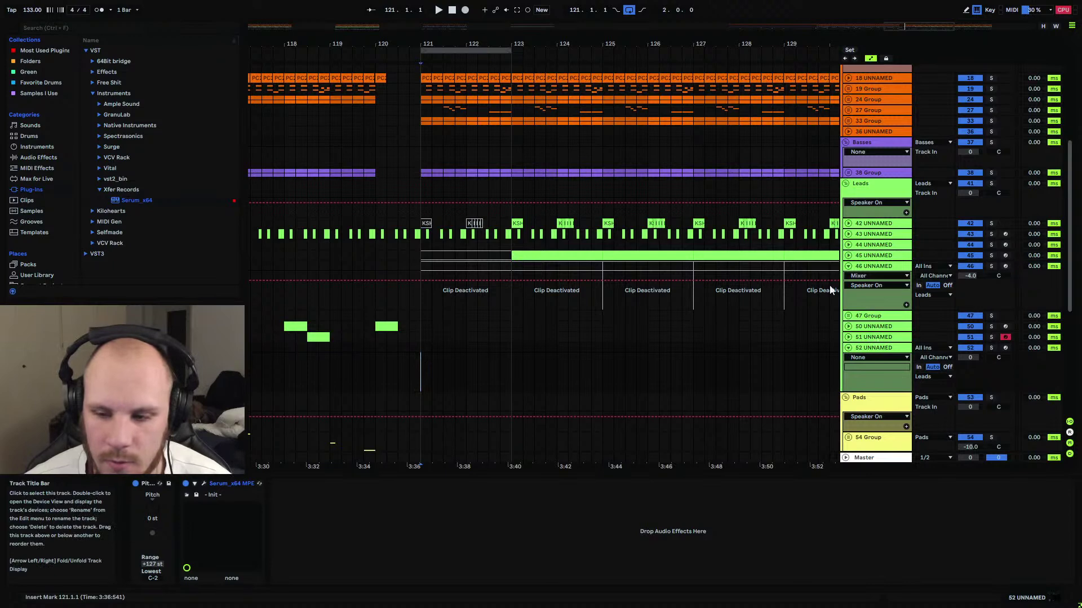
{"action": "left_click", "coordinate": [849, 273]}
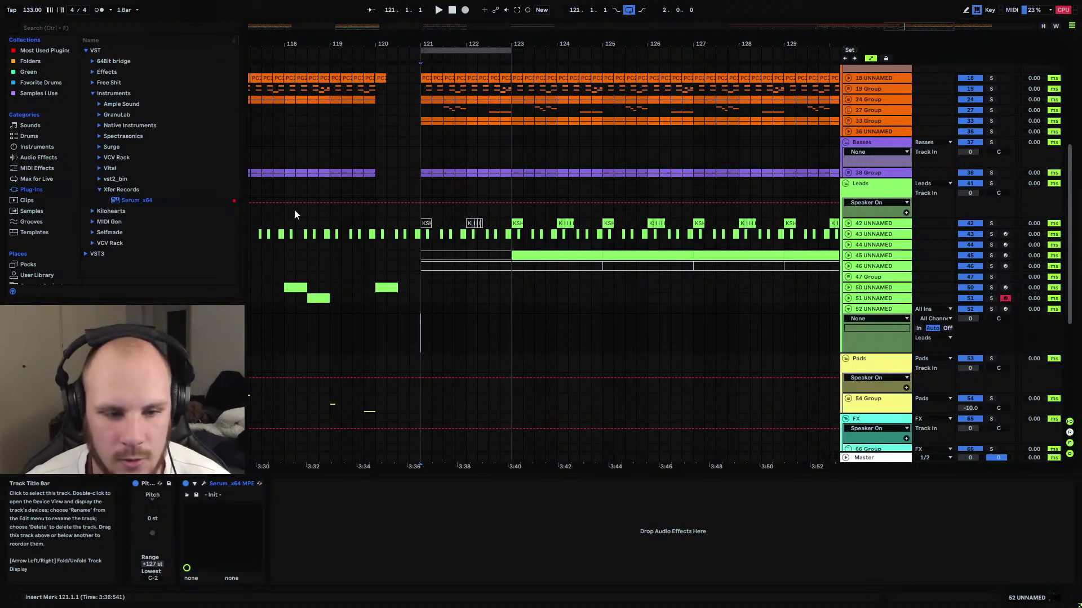
Create a two-bar MIDI clip at bar 121 on 52 UNNAMED and add a D#3 note at 1.1.1, duplicated to 1.1.3.
{"action": "left_click_drag", "start_coordinate": [426, 309], "coordinate": [508, 317]}
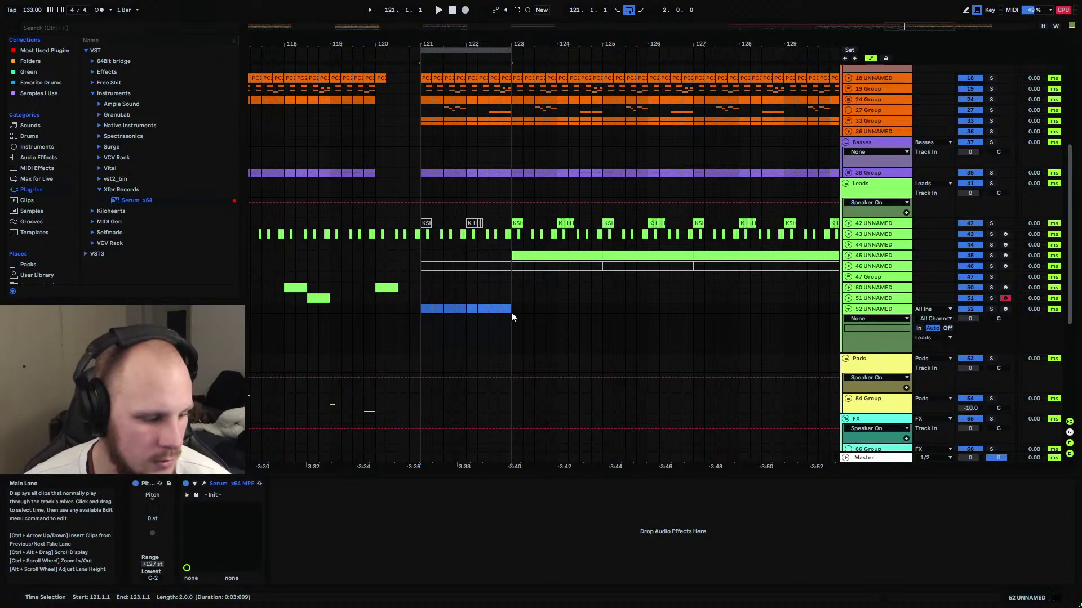
{"action": "key", "text": "ctrl+shift+m"}
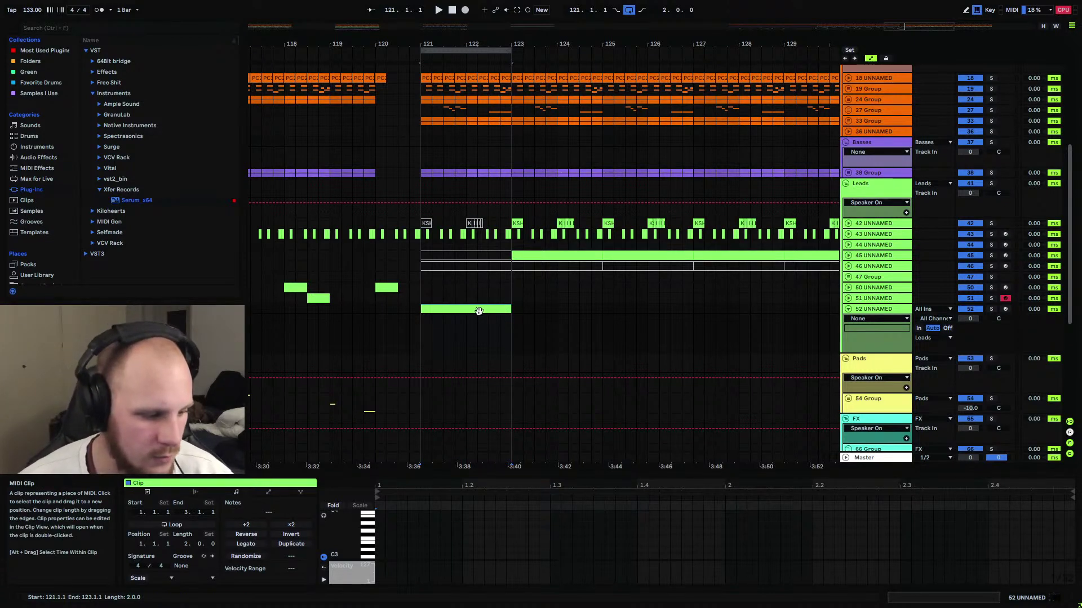
{"action": "left_click", "coordinate": [383, 544]}
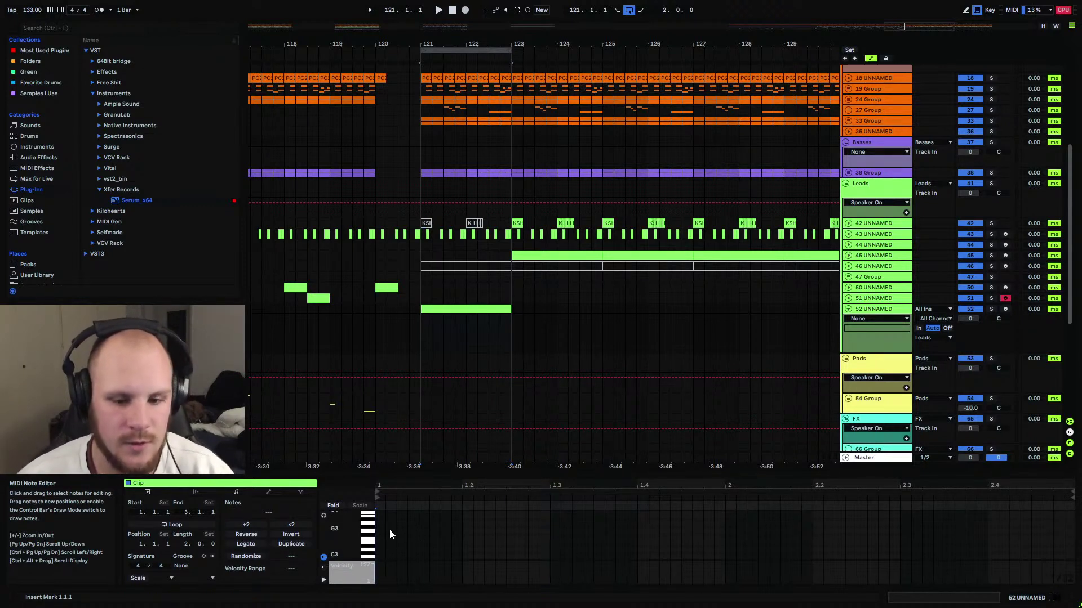
{"action": "left_click_drag", "start_coordinate": [394, 489], "coordinate": [383, 516]}
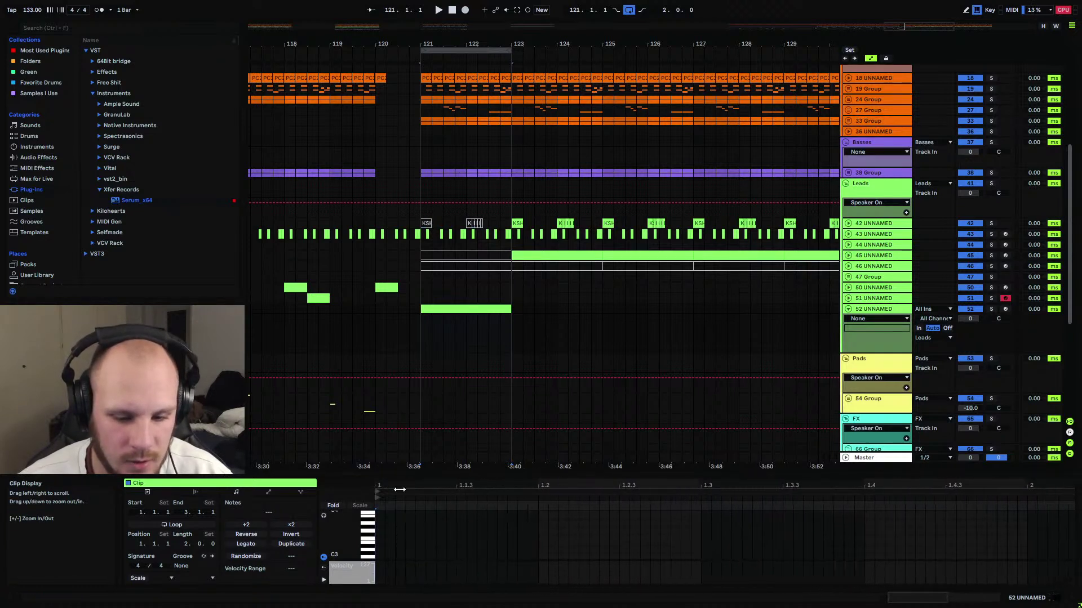
{"action": "double_click", "coordinate": [377, 546]}
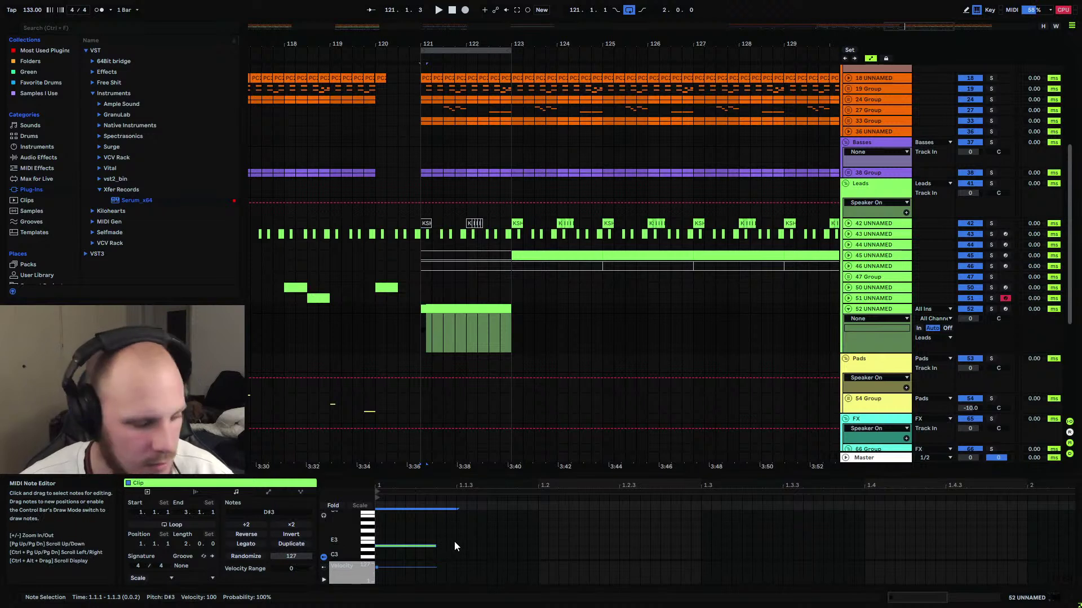
{"action": "key", "text": "ctrl+d"}
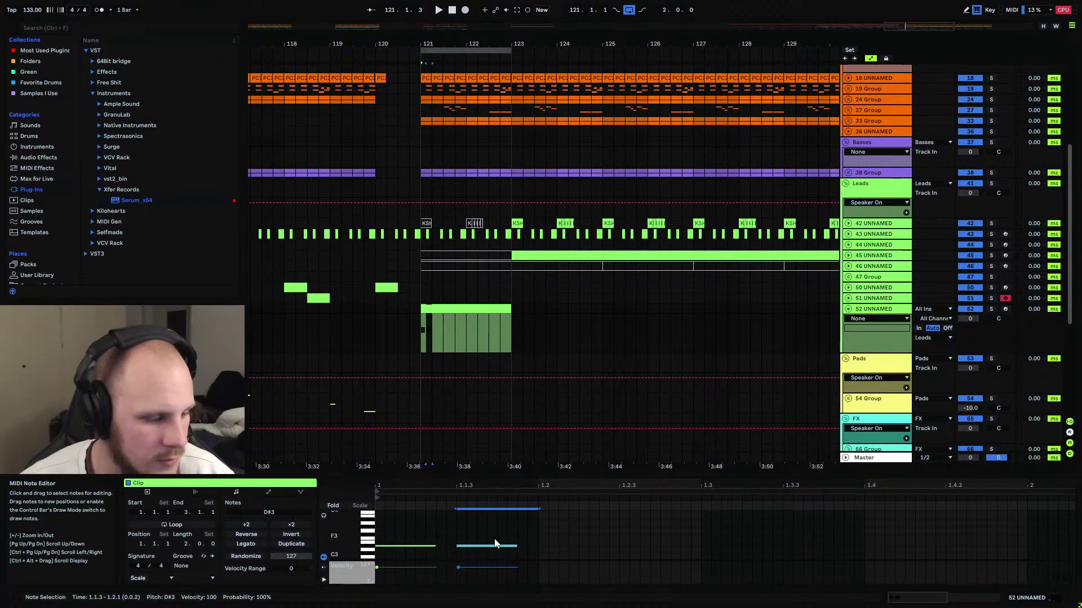
Unfold 38 Group, audition it in solo from bar 121 while viewing tracks 39 and 40, and fold those two tracks.
{"action": "left_click", "coordinate": [848, 172]}
{"action": "left_click", "coordinate": [850, 213]}
{"action": "scroll", "coordinate": [451, 180], "scroll_direction": "down", "scroll_amount": 3}
{"action": "left_click_drag", "start_coordinate": [436, 44], "coordinate": [380, 68]}
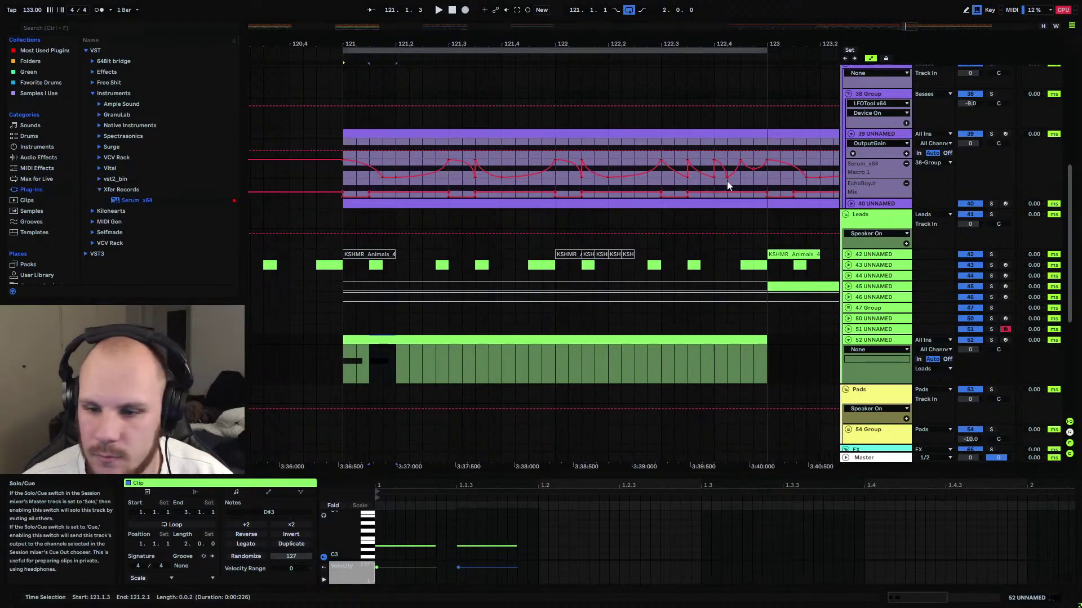
{"action": "left_click", "coordinate": [347, 191]}
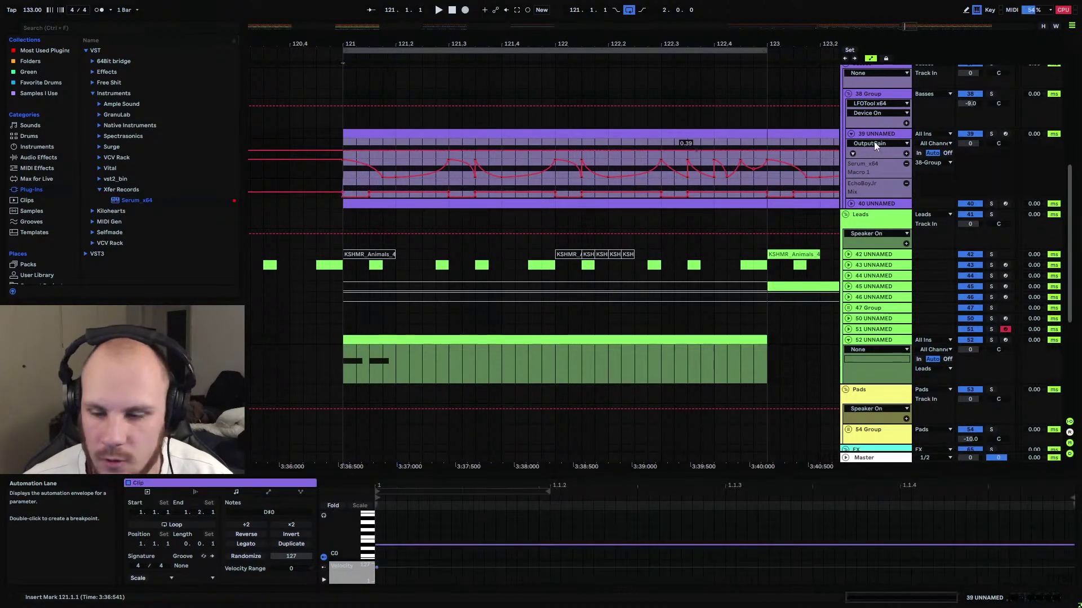
{"action": "left_click", "coordinate": [991, 94]}
{"action": "key", "text": "space"}
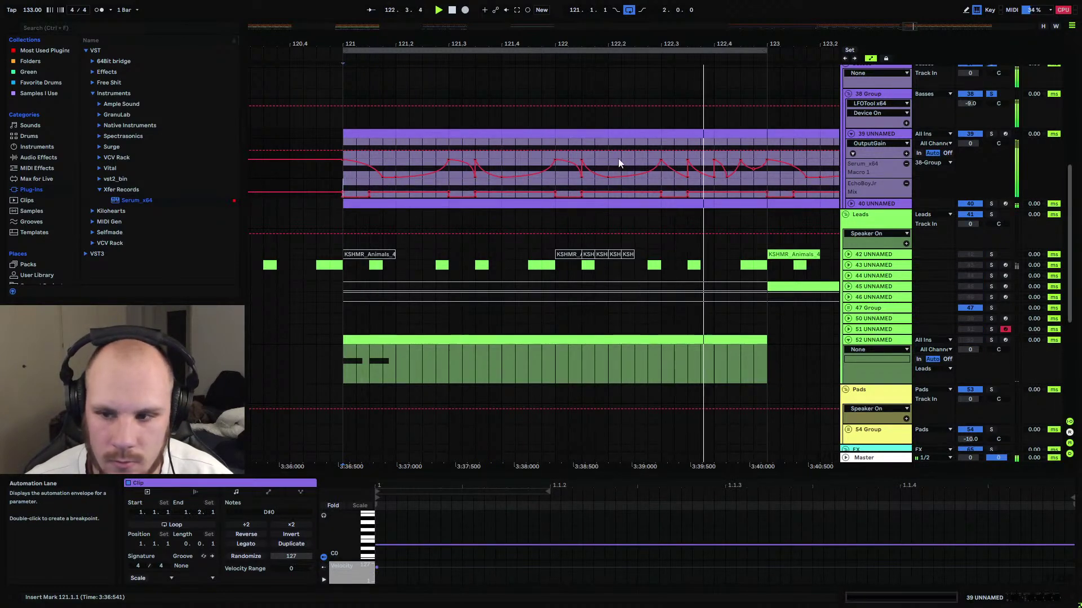
{"action": "left_click", "coordinate": [851, 204]}
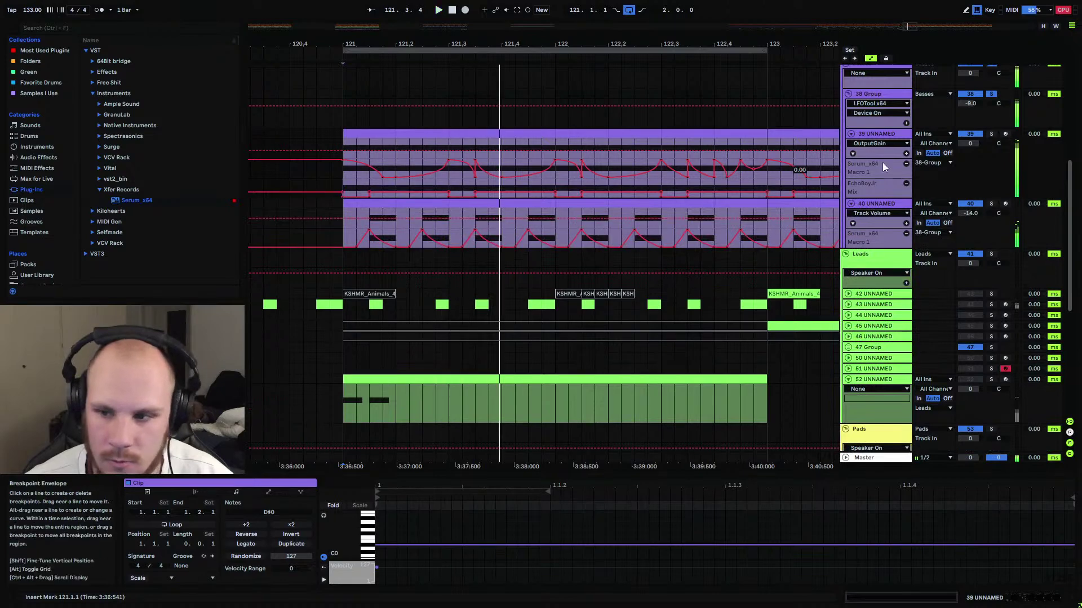
{"action": "left_click", "coordinate": [851, 134]}
{"action": "left_click", "coordinate": [853, 135]}
Insert an audio track below 40 UNNAMED in the Basses group, set its input to 38-Group and arm it for recording.
{"action": "left_click", "coordinate": [872, 92]}
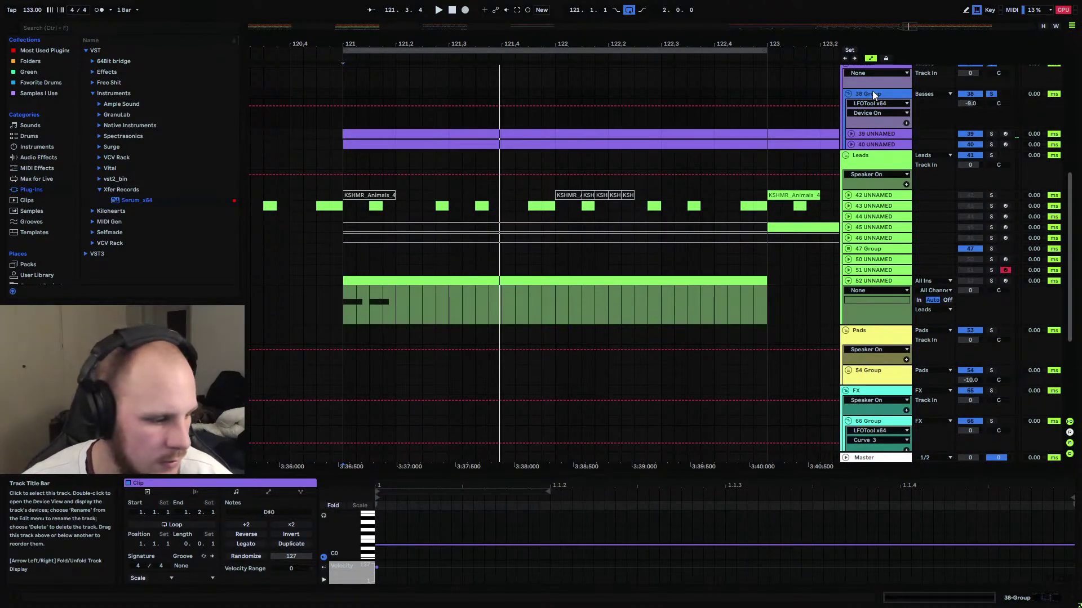
{"action": "key", "text": "ctrl+t"}
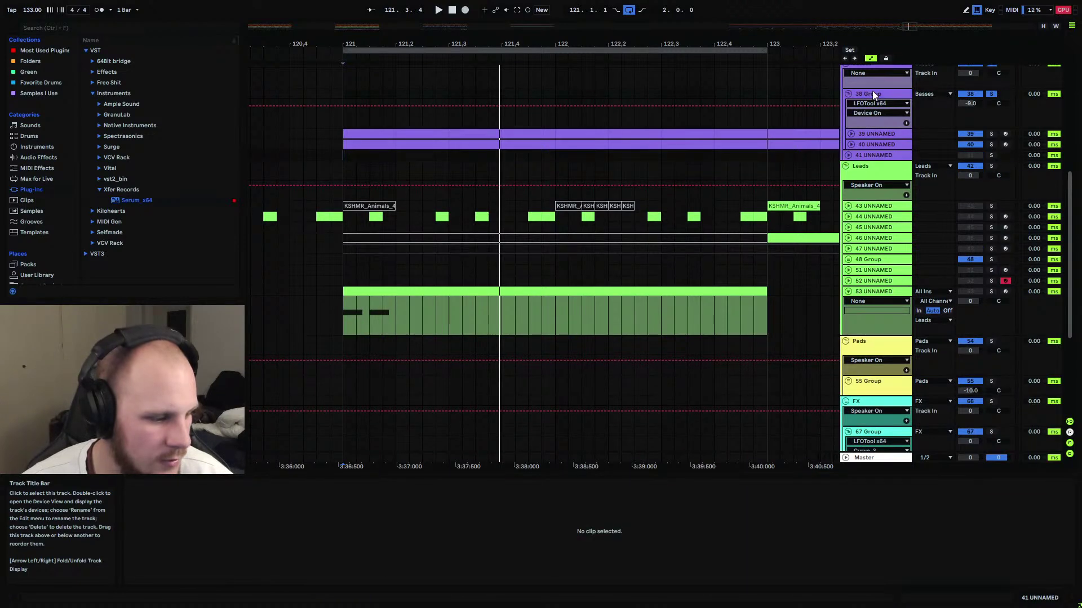
{"action": "left_click", "coordinate": [848, 155]}
{"action": "left_click", "coordinate": [930, 156]}
{"action": "scroll", "coordinate": [957, 394], "scroll_direction": "up", "scroll_amount": 3}
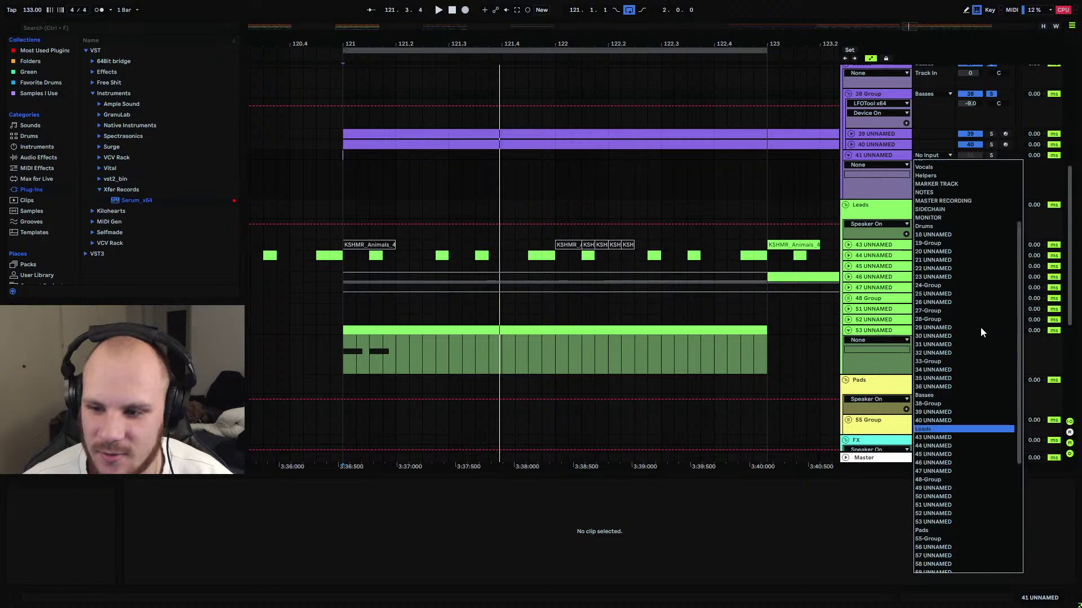
{"action": "scroll", "coordinate": [955, 316], "scroll_direction": "down", "scroll_amount": 1}
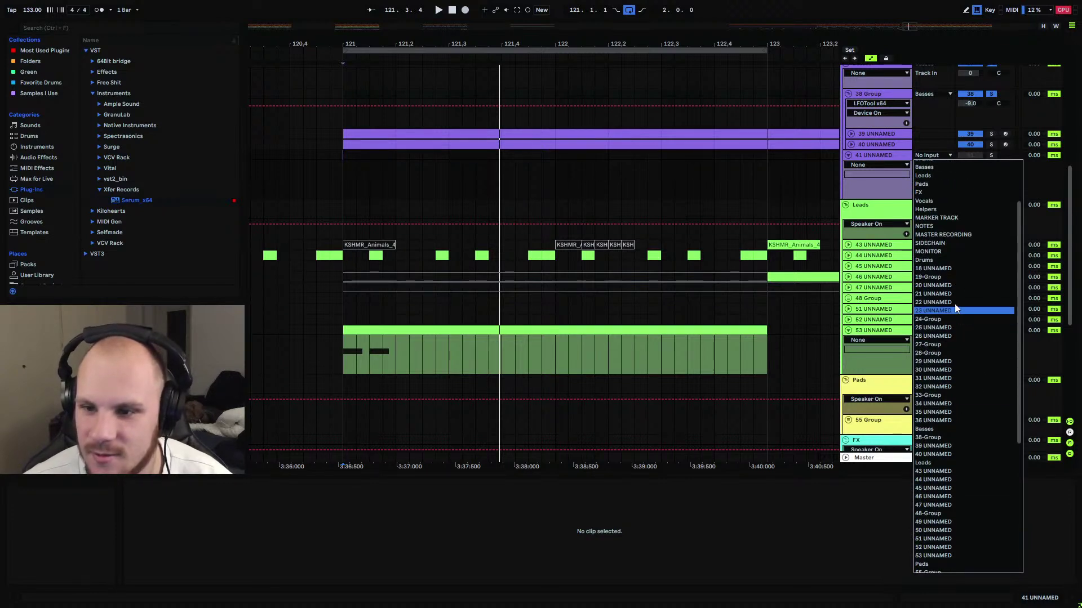
{"action": "left_click", "coordinate": [937, 437]}
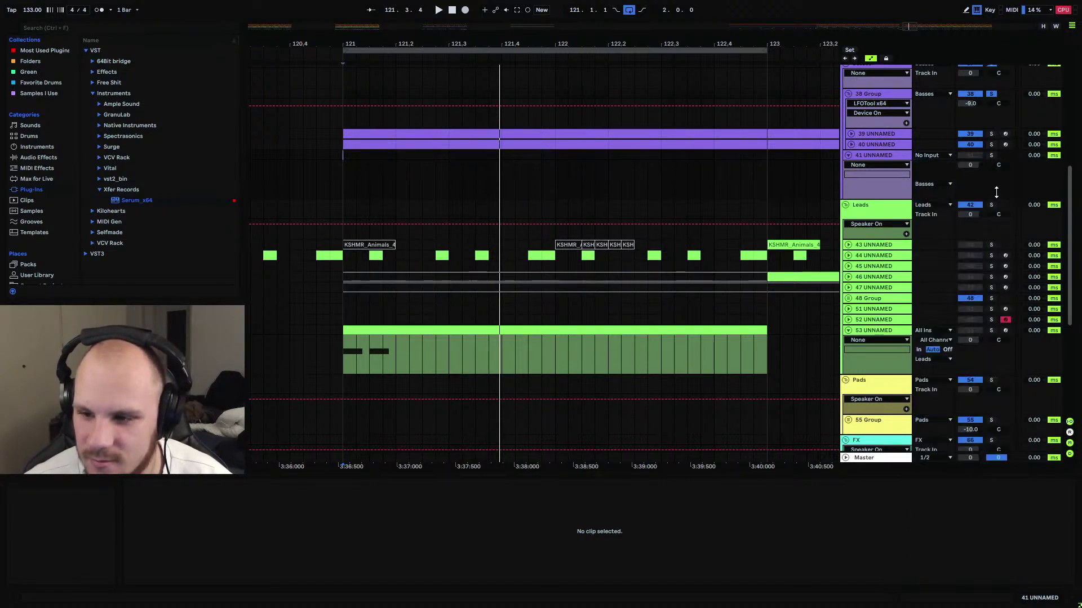
{"action": "left_click", "coordinate": [1005, 155]}
{"action": "key", "text": "space"}
Add EQ Eight to the end of the 38 Group device chain and set its first band's frequency to 240 Hz during playback.
{"action": "left_click", "coordinate": [34, 157]}
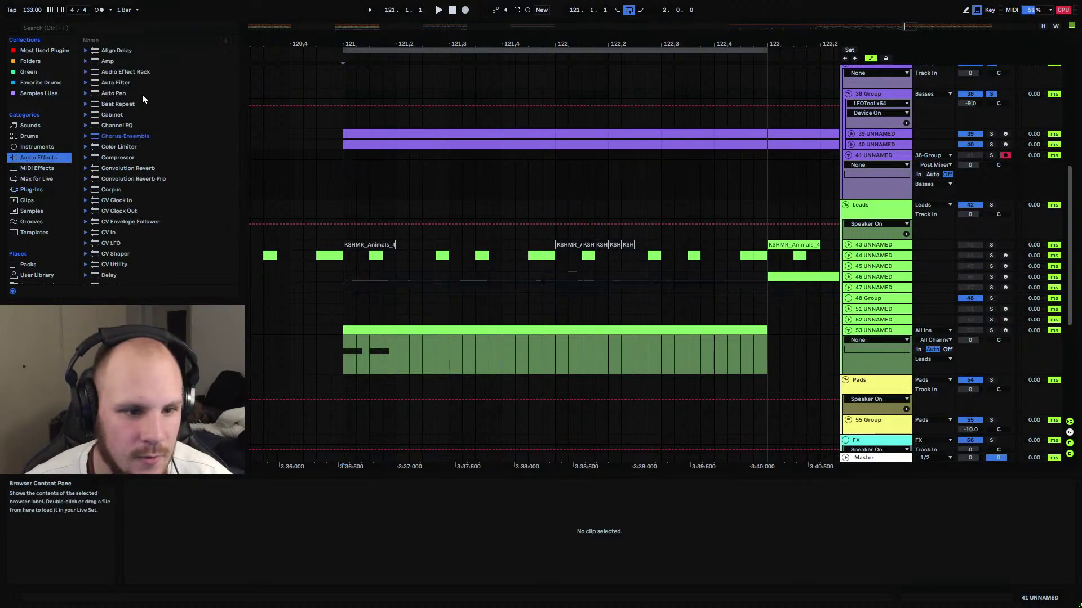
{"action": "scroll", "coordinate": [113, 217], "scroll_direction": "down", "scroll_amount": 4}
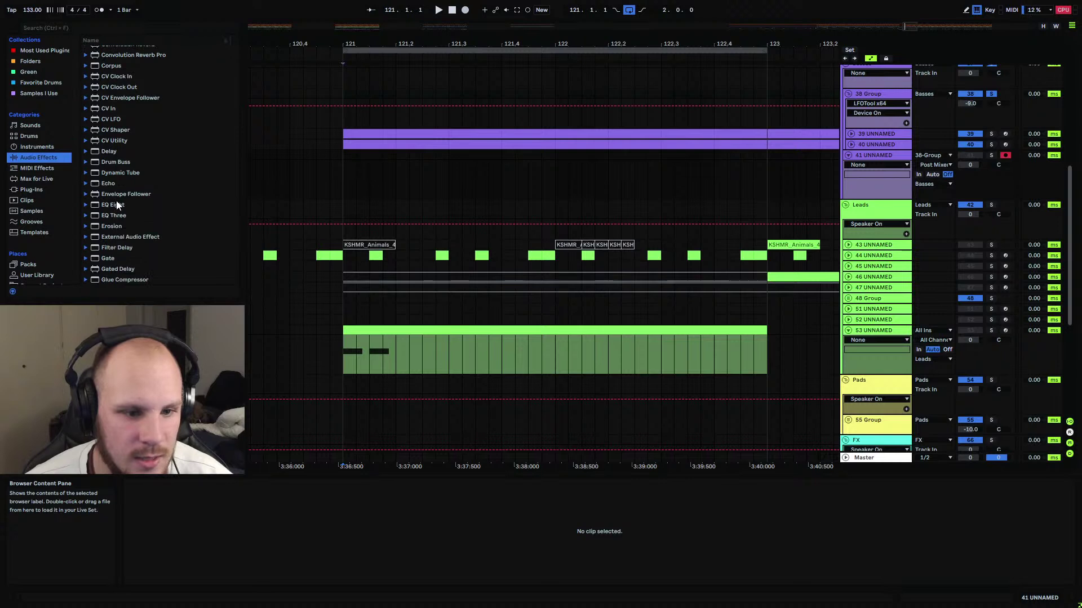
{"action": "left_click", "coordinate": [116, 203]}
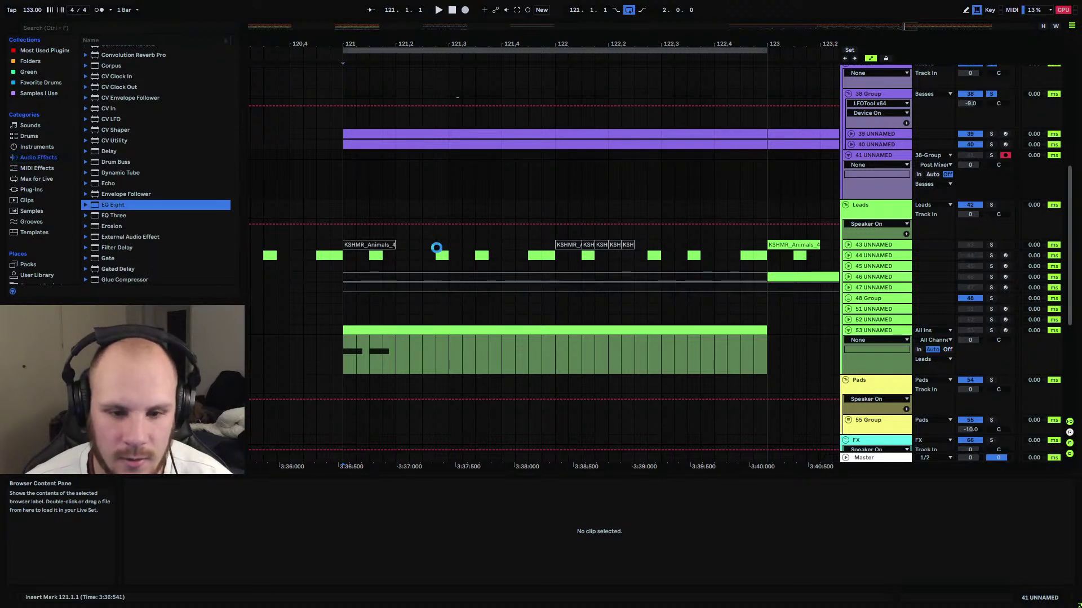
{"action": "key", "text": "space"}
{"action": "left_click_drag", "start_coordinate": [457, 508], "coordinate": [456, 484]}
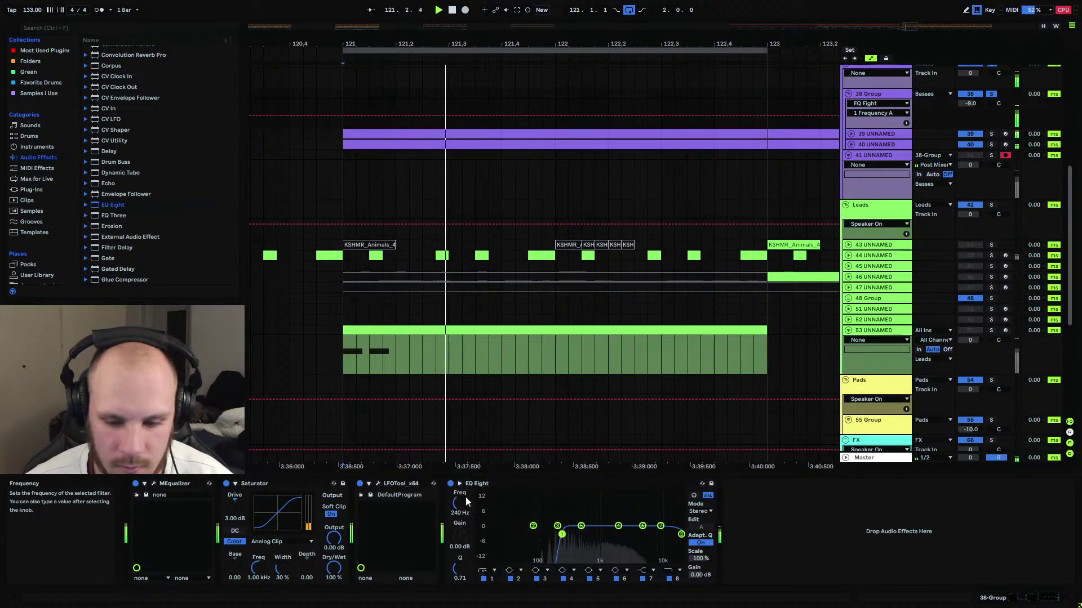
Record the 38 Group output onto 41 UNNAMED from bar 121 and consolidate it into a two-bar clip.
{"action": "left_click", "coordinate": [344, 156]}
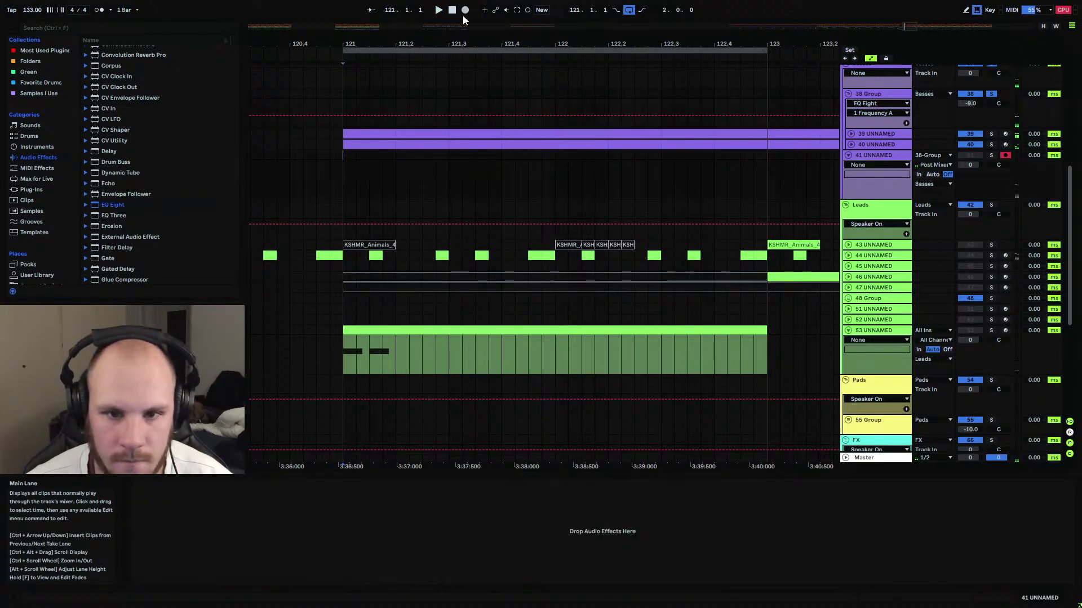
{"action": "left_click", "coordinate": [463, 11]}
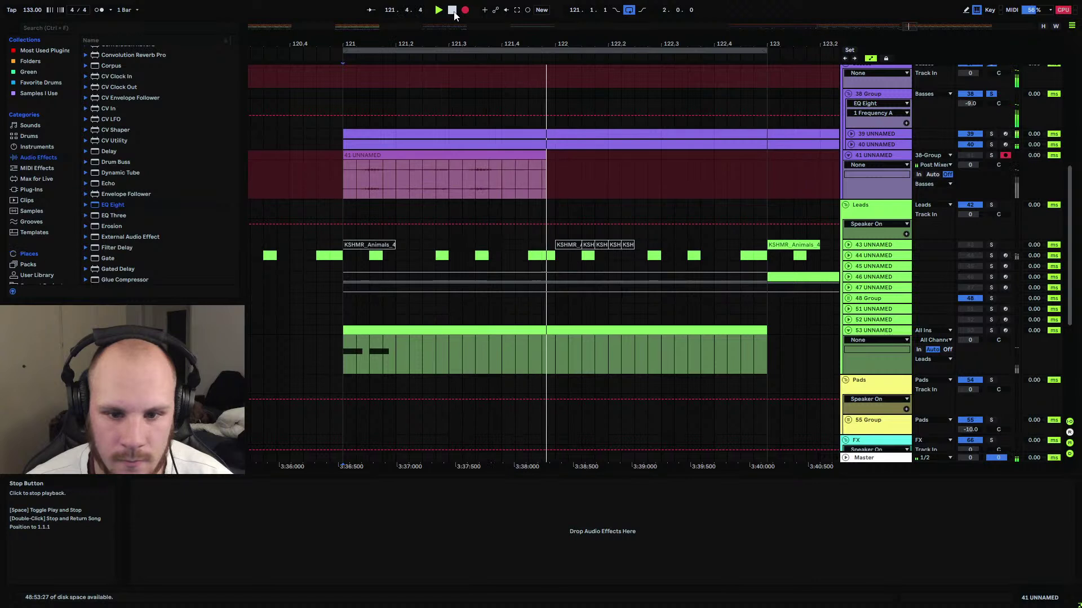
{"action": "left_click", "coordinate": [453, 11]}
{"action": "left_click", "coordinate": [367, 157]}
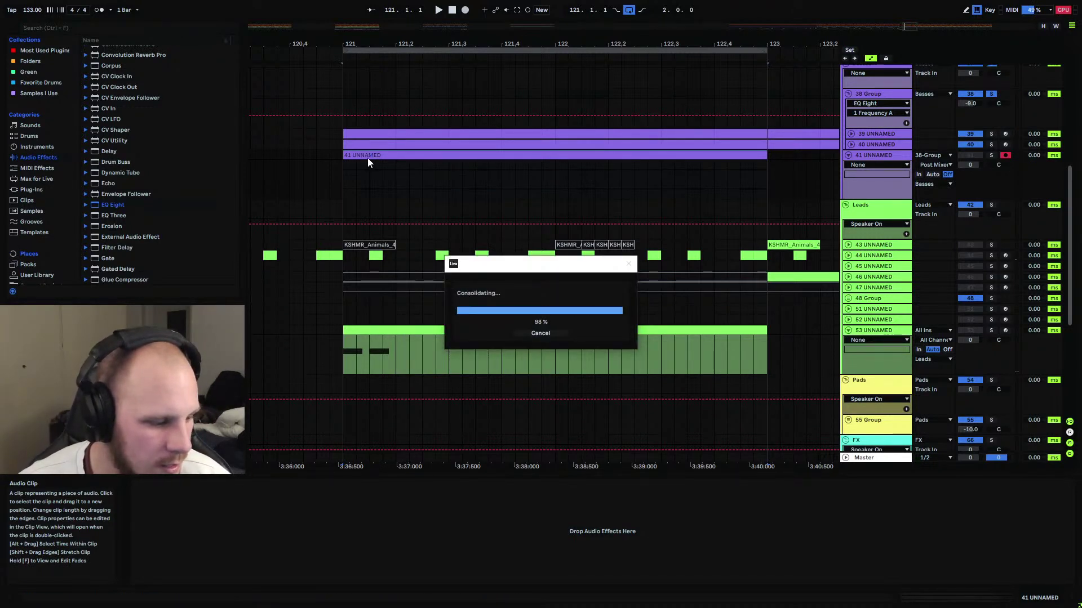
Reset the gain of the 41 UNNAMED audio clip to 0.00 dB and play it from bar 121.
{"action": "double_click", "coordinate": [429, 157]}
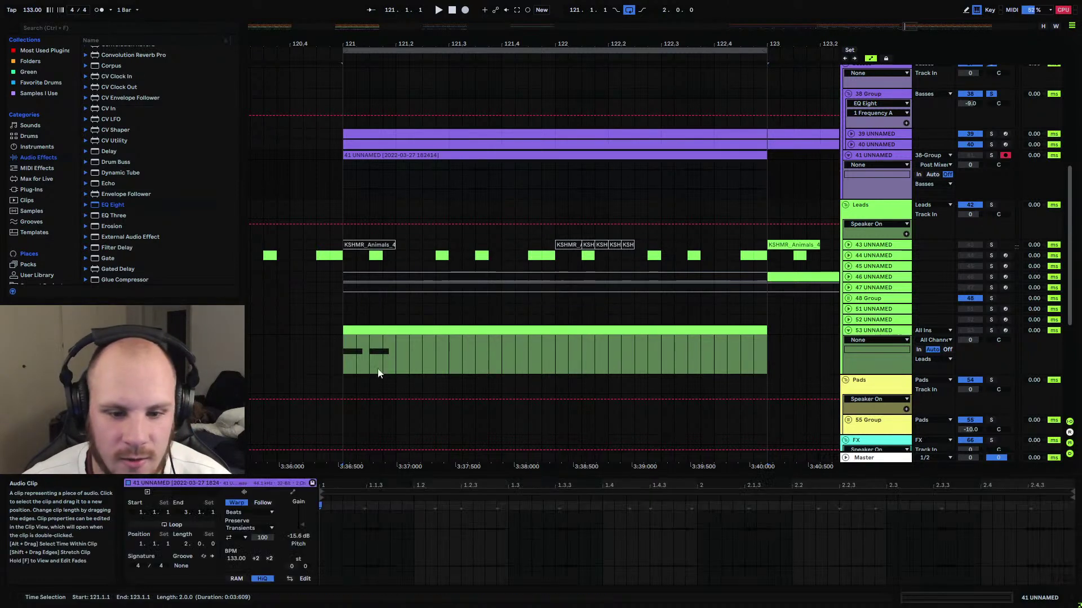
{"action": "double_click", "coordinate": [302, 533]}
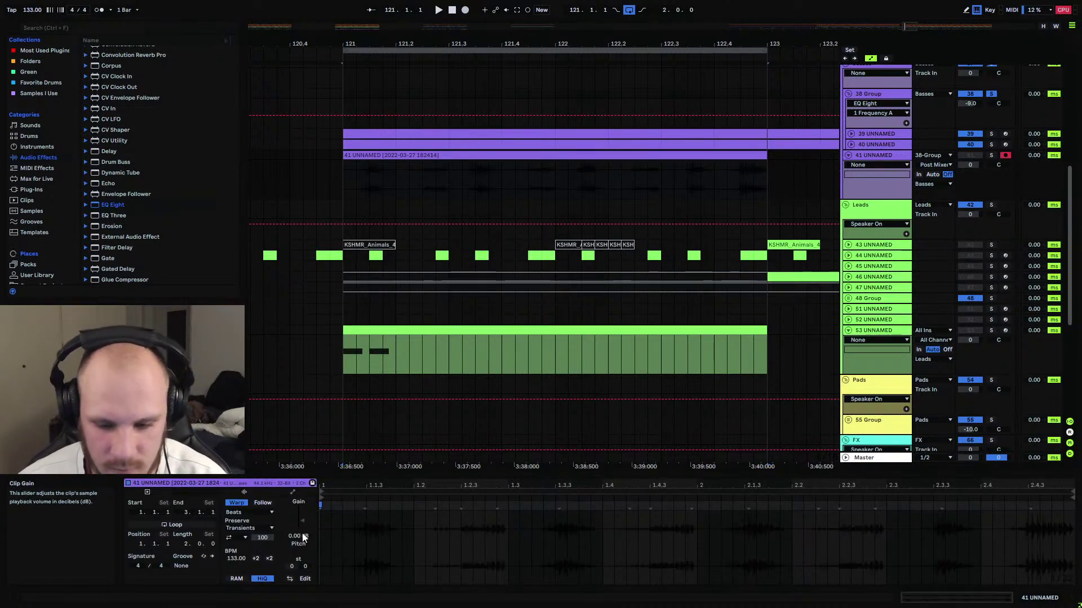
{"action": "left_click_drag", "start_coordinate": [377, 50], "coordinate": [418, 168]}
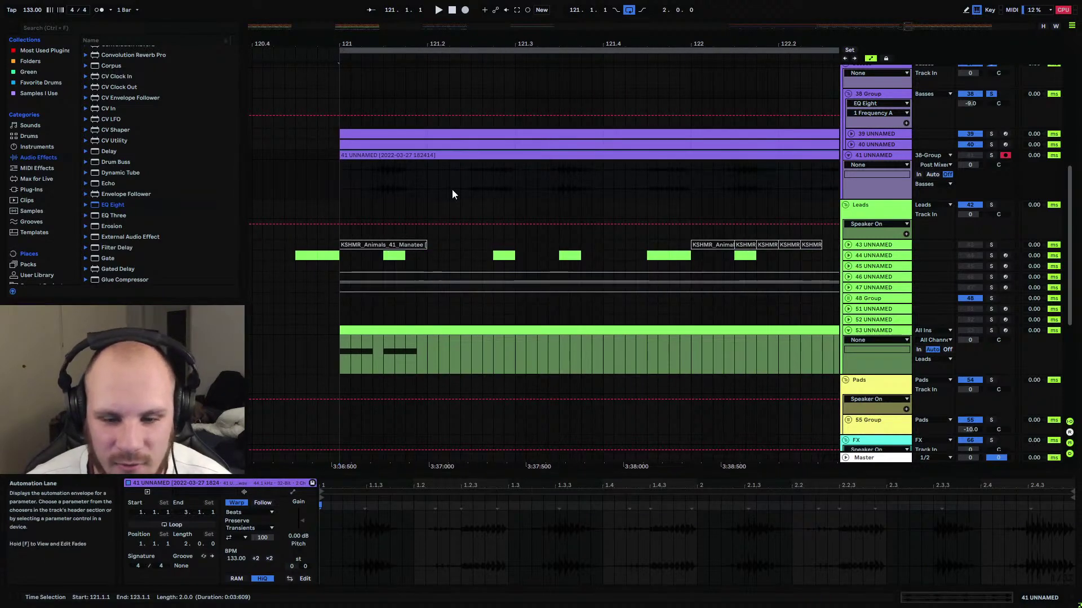
{"action": "left_click", "coordinate": [374, 182]}
{"action": "key", "text": "space"}
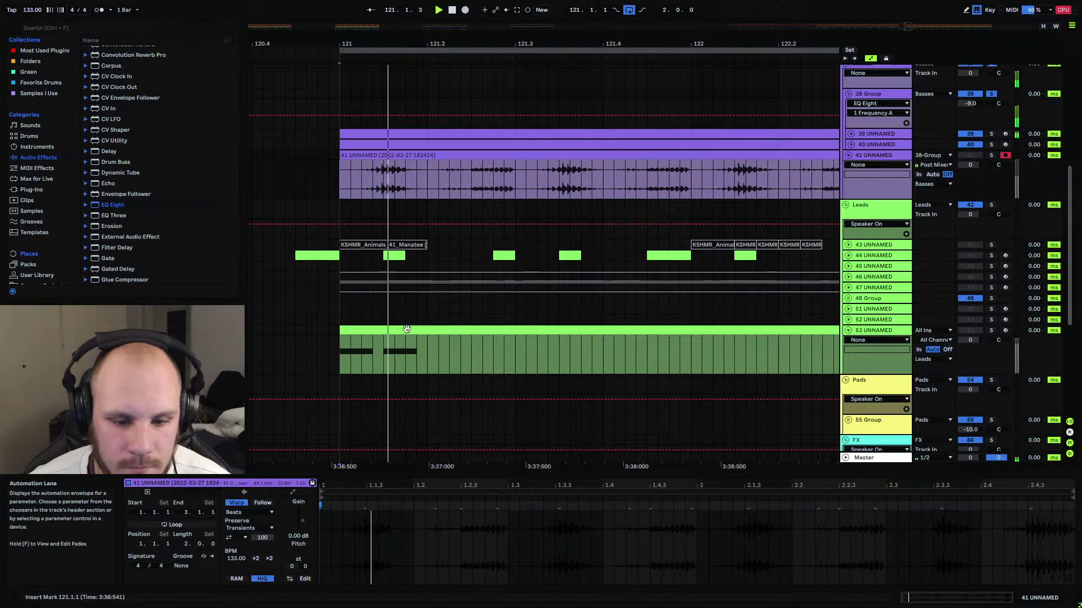
Solo 53 UNNAMED and extend the D#3 note at 1.1.1 across the second note in its MIDI clip.
{"action": "left_click", "coordinate": [991, 331]}
{"action": "left_click", "coordinate": [449, 344]}
{"action": "left_click", "coordinate": [429, 545]}
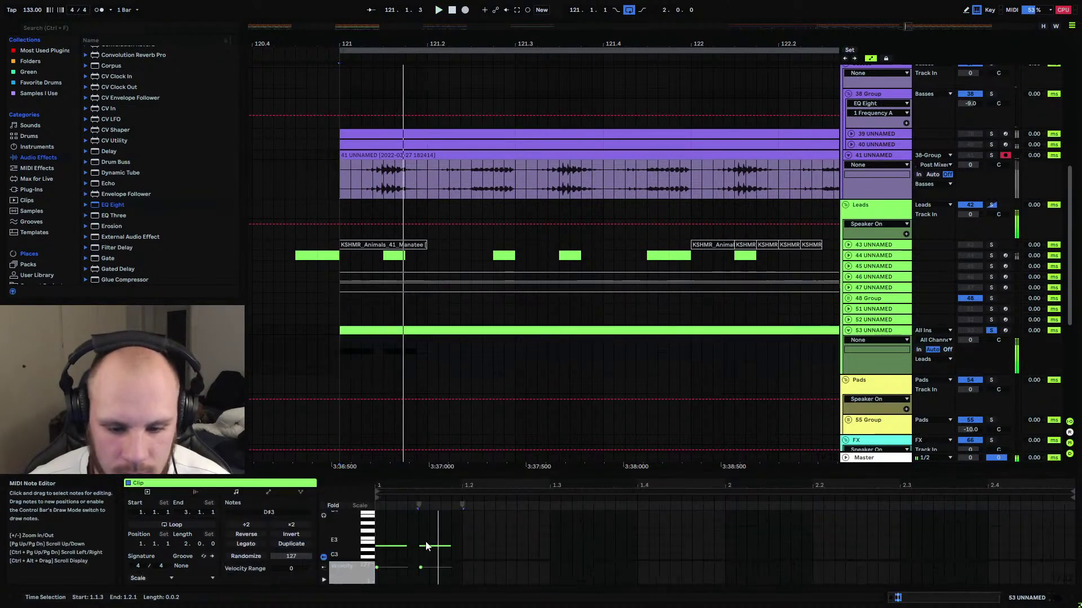
{"action": "left_click_drag", "start_coordinate": [407, 546], "coordinate": [451, 547]}
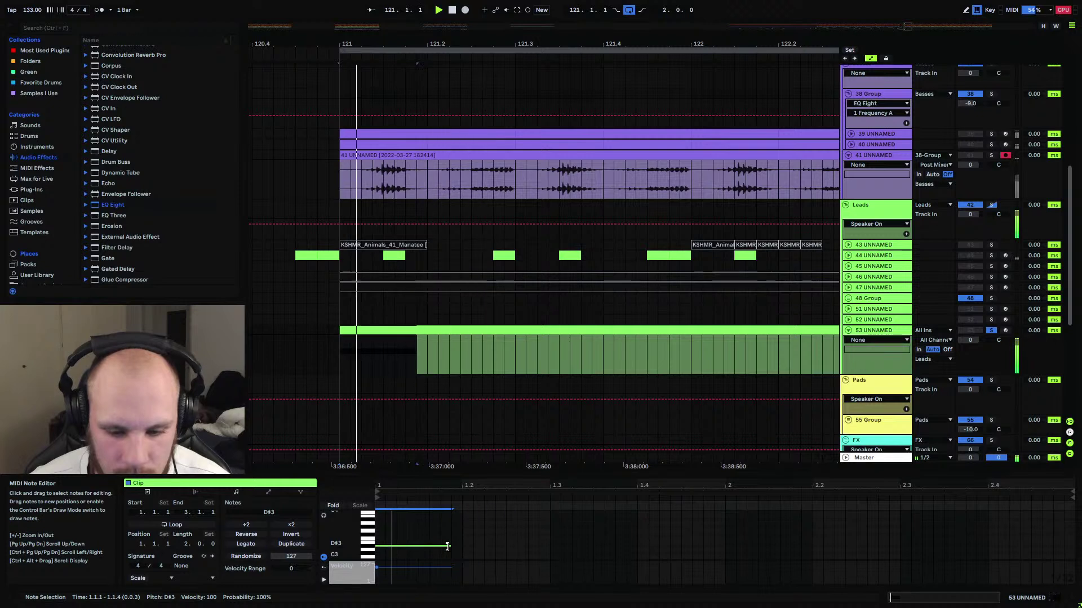
Add D#3 notes at 1.2.1 and 1.2.3 in the 53 UNNAMED clip and adjust their lengths to the bass rhythm.
{"action": "double_click", "coordinate": [468, 546]}
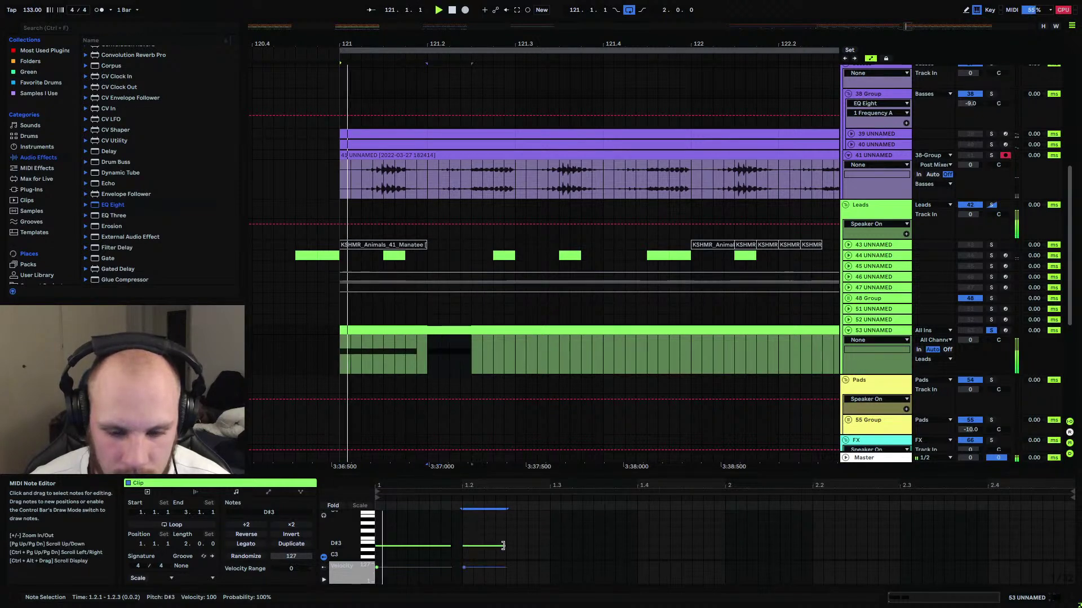
{"action": "left_click_drag", "start_coordinate": [491, 546], "coordinate": [545, 546]}
{"action": "double_click", "coordinate": [508, 546]}
{"action": "left_click", "coordinate": [519, 546]}
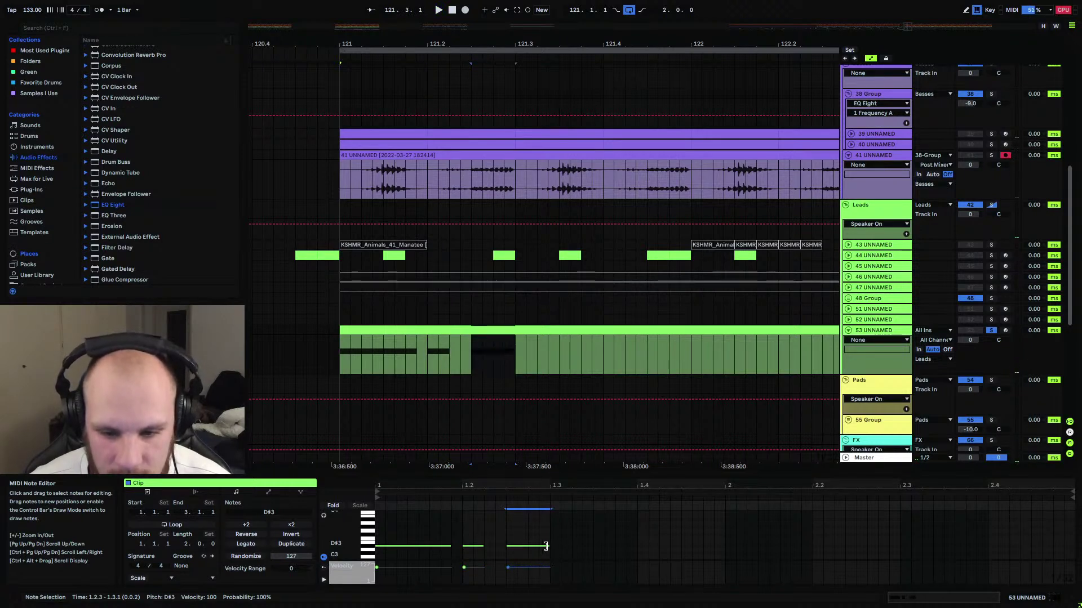
Duplicate the half-bar note pattern to fill the two-bar clip and transpose all notes down two octaves to D#1.
{"action": "key", "text": "ctrl+a"}
{"action": "key", "text": "space"}
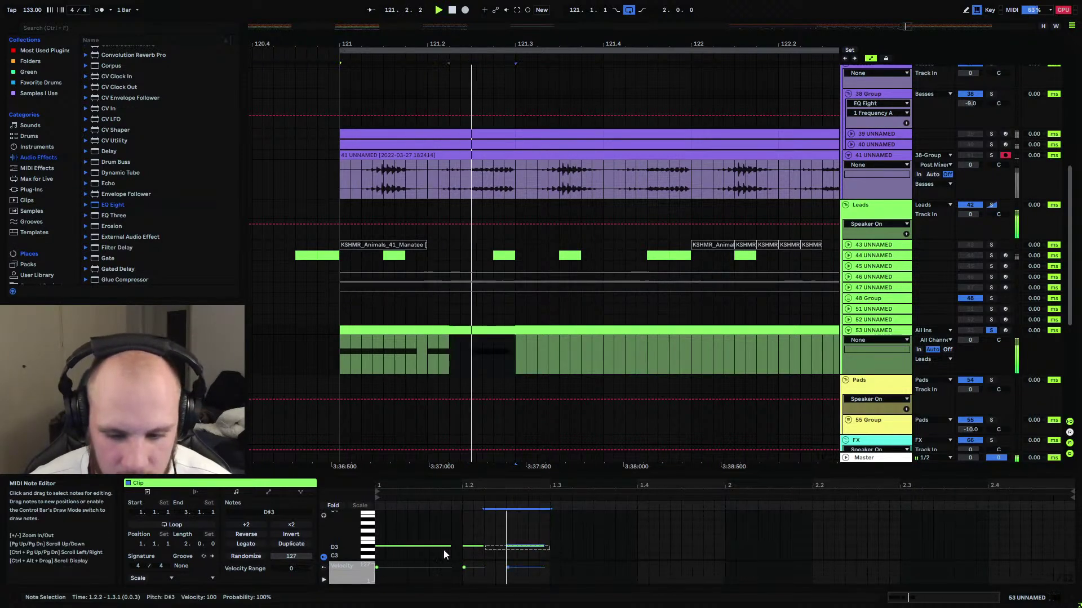
{"action": "key", "text": "space"}
{"action": "key", "text": "ctrl+d"}
{"action": "key", "text": "ctrl+d"}
{"action": "key", "text": "ctrl+d"}
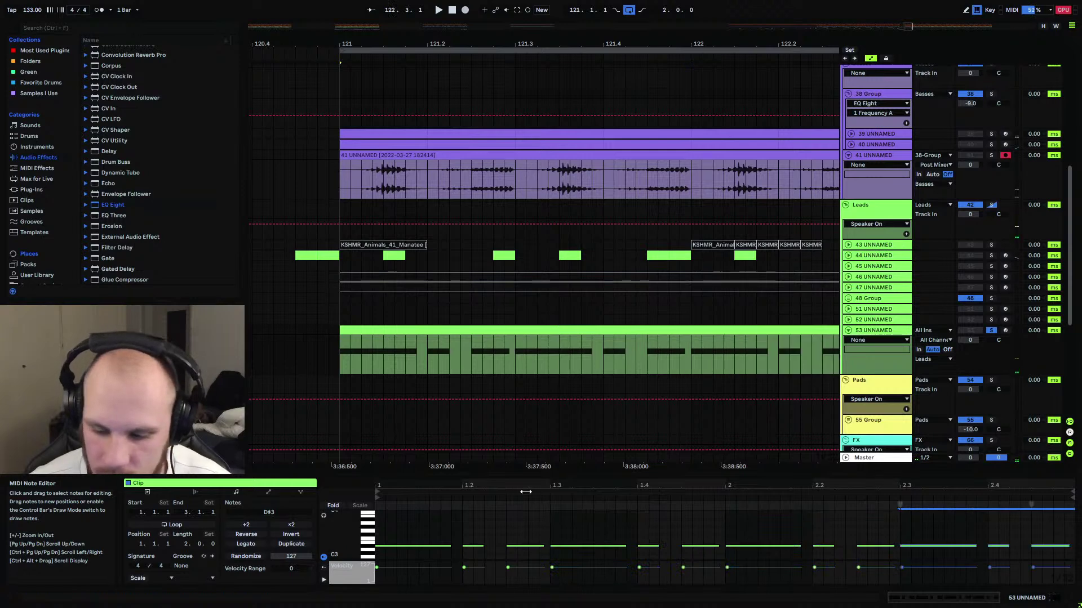
{"action": "key", "text": "shift+Down"}
{"action": "key", "text": "shift+Down"}
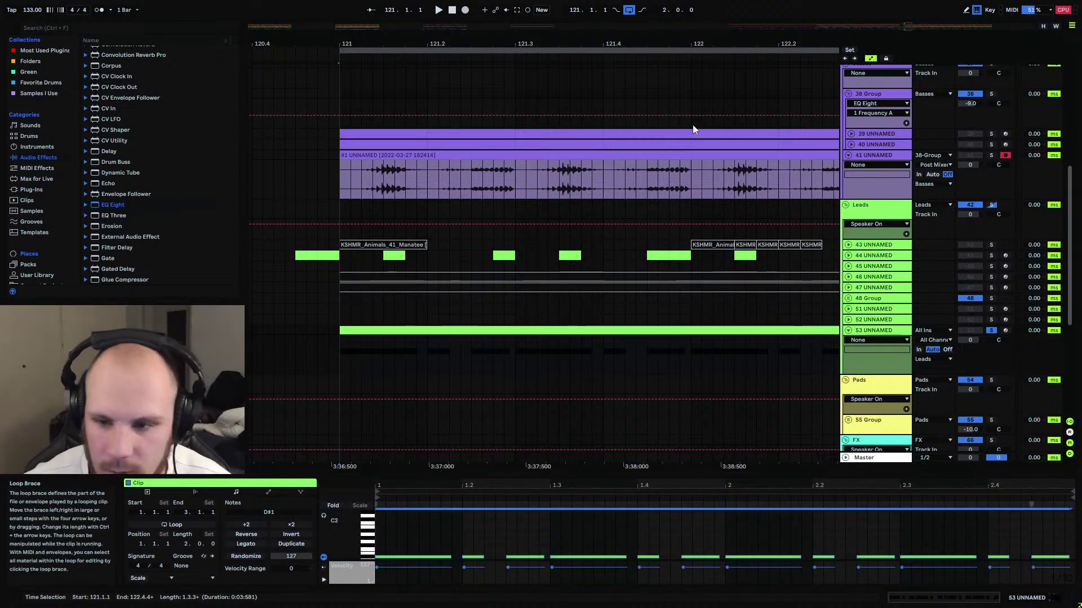
Delete the 41 UNNAMED resampling track and remove EQ Eight from the 38 Group device chain.
{"action": "left_click", "coordinate": [858, 156]}
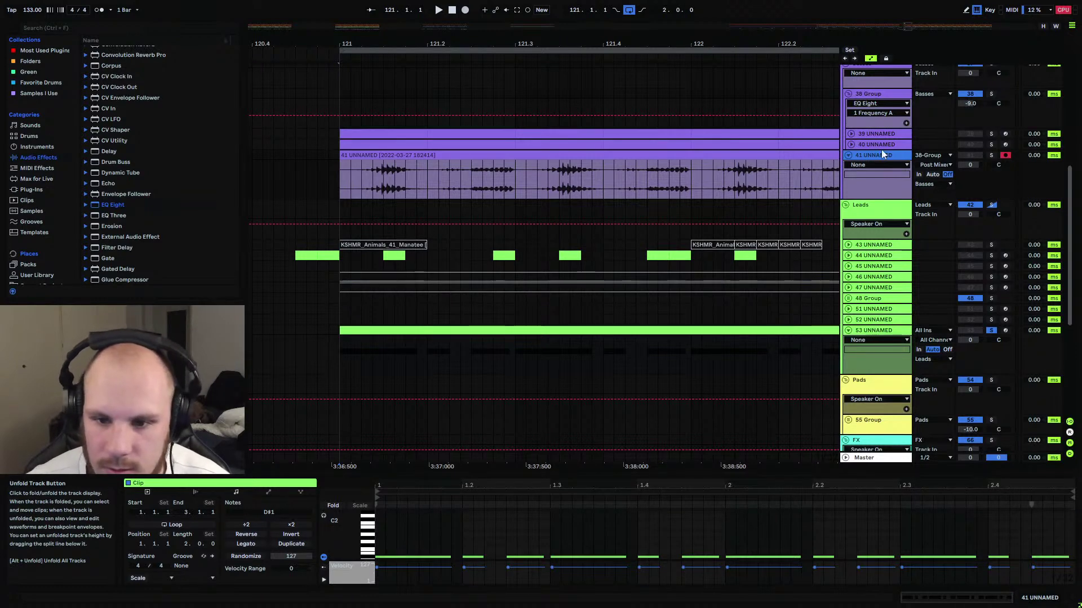
{"action": "key", "text": "Delete"}
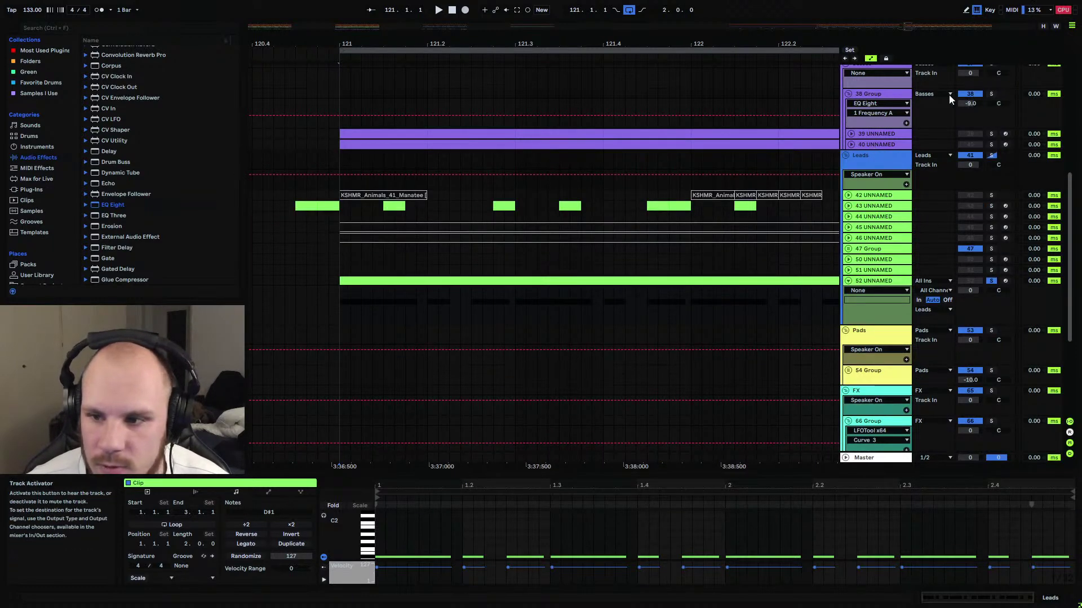
{"action": "left_click", "coordinate": [889, 94]}
{"action": "left_click", "coordinate": [521, 483]}
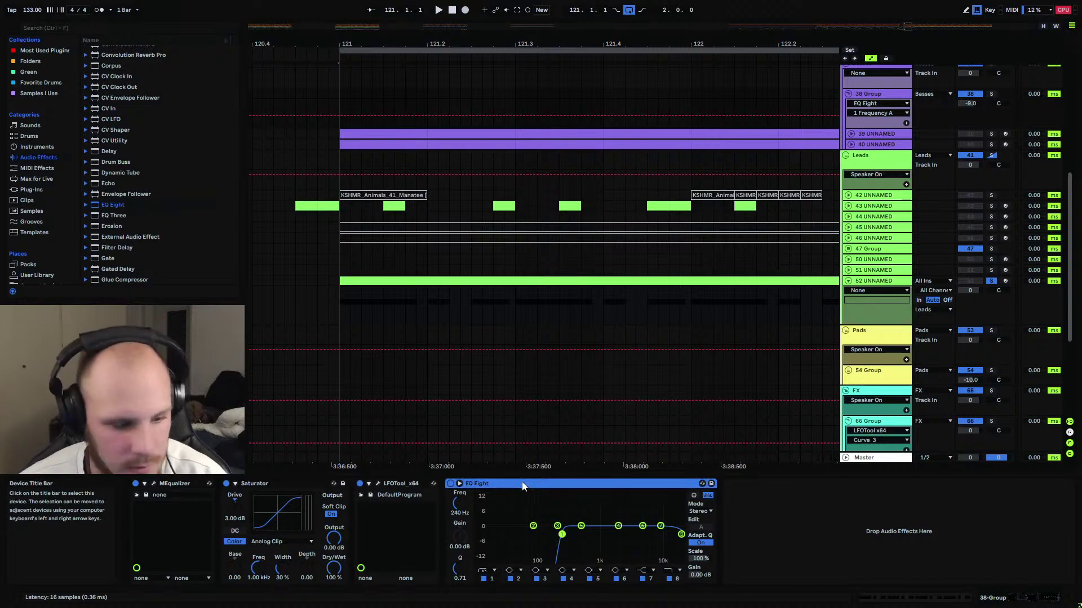
{"action": "key", "text": "Delete"}
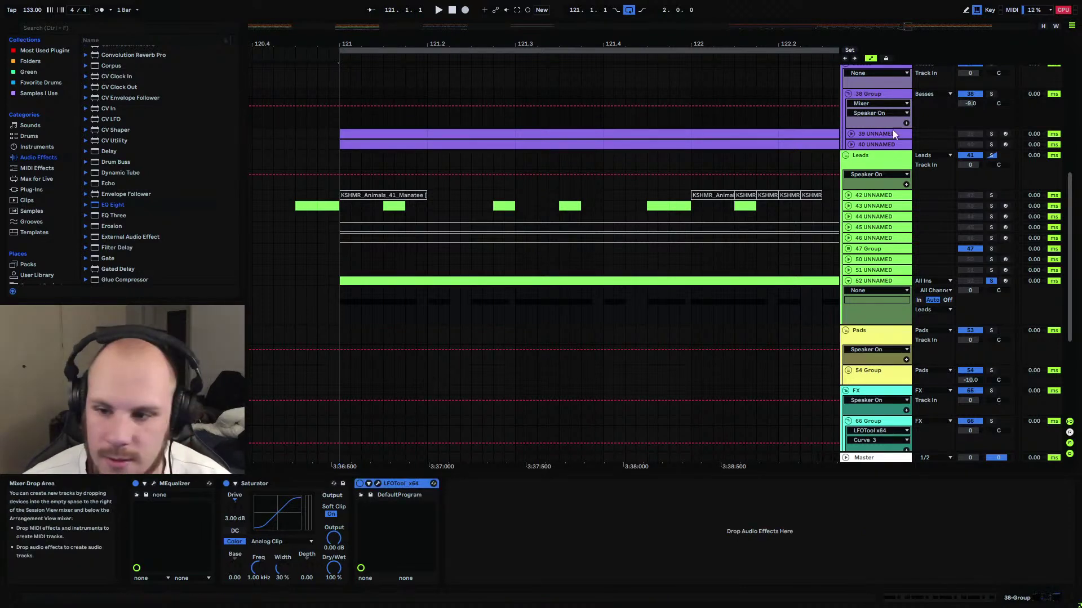
Unfold 39 UNNAMED and examine its Serum patch, including the oscillator, LFO 1, Macro 1 and effects settings.
{"action": "left_click", "coordinate": [850, 134]}
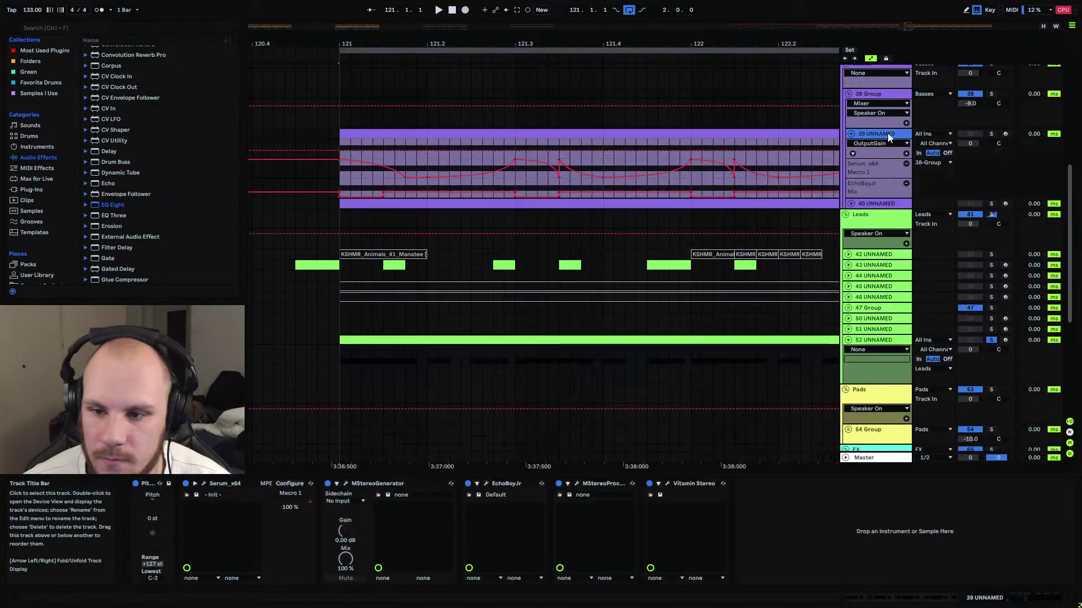
{"action": "left_click", "coordinate": [213, 483]}
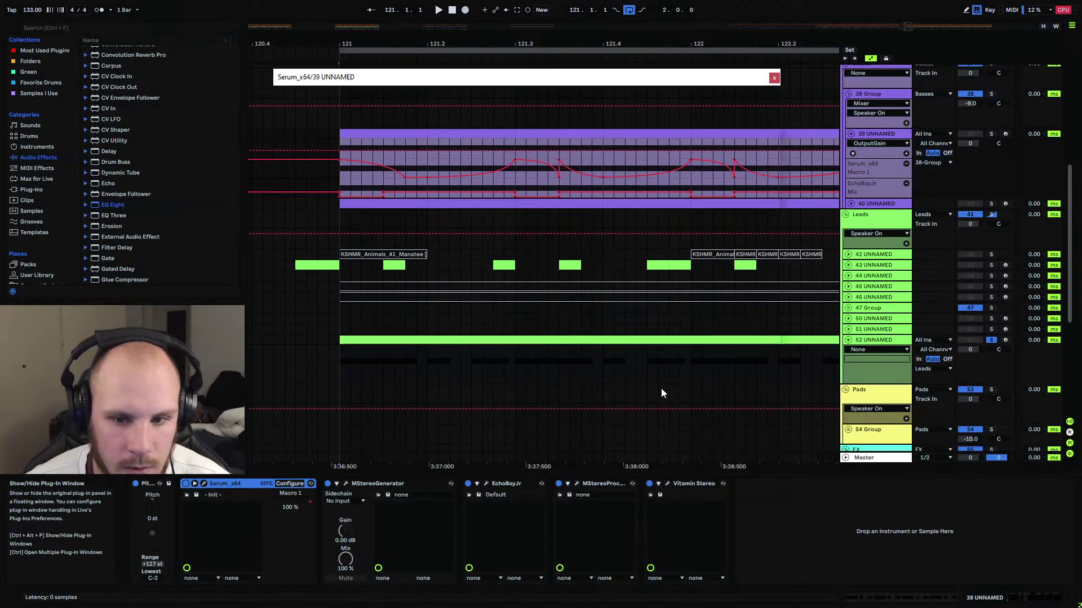
{"action": "left_click", "coordinate": [507, 308]}
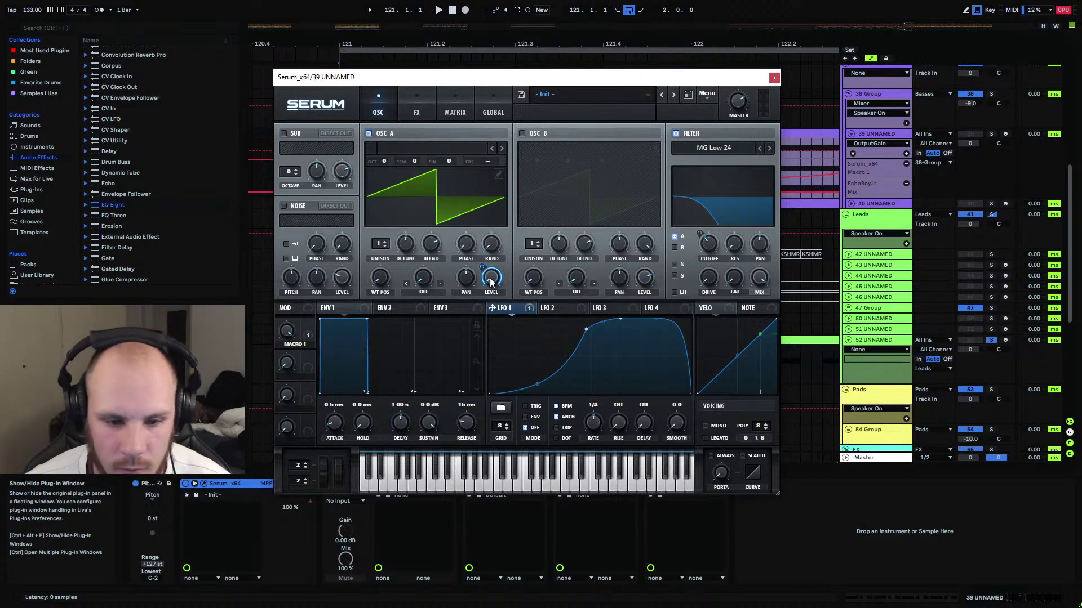
{"action": "left_click", "coordinate": [308, 326]}
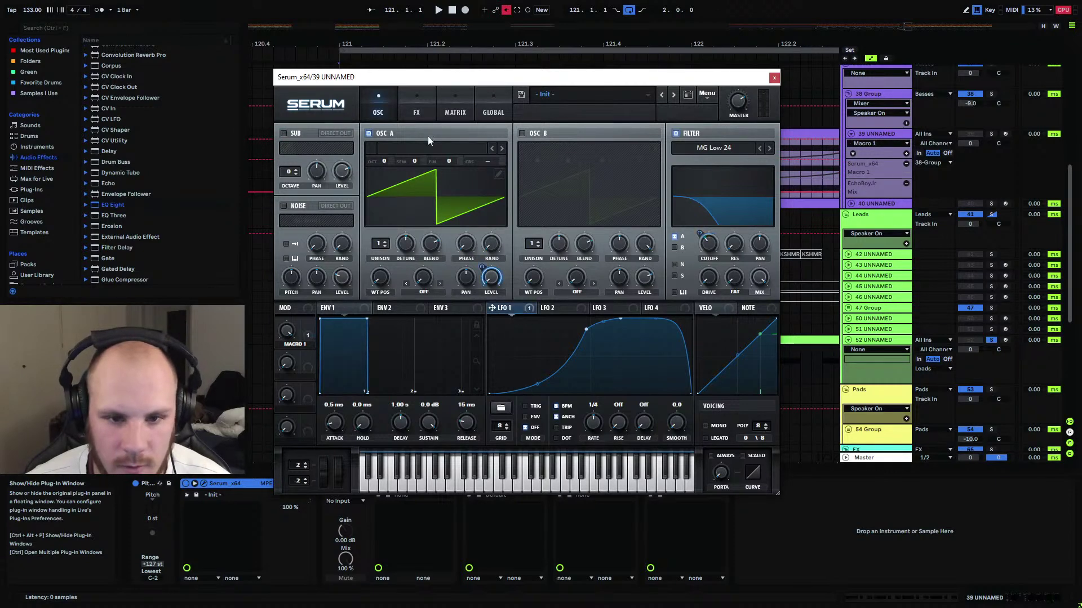
{"action": "left_click", "coordinate": [414, 118]}
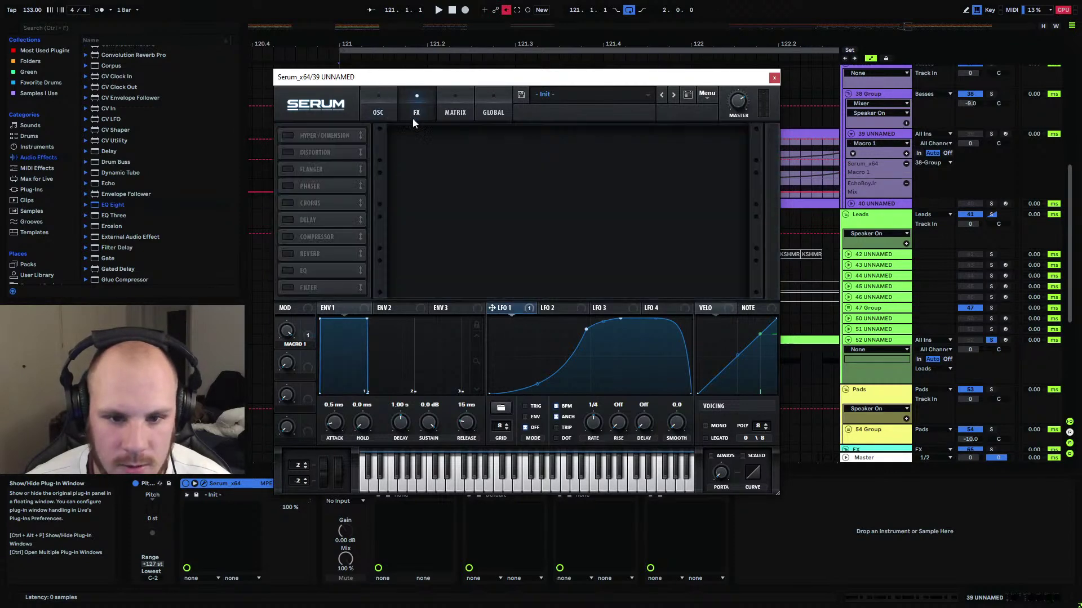
{"action": "left_click", "coordinate": [774, 78]}
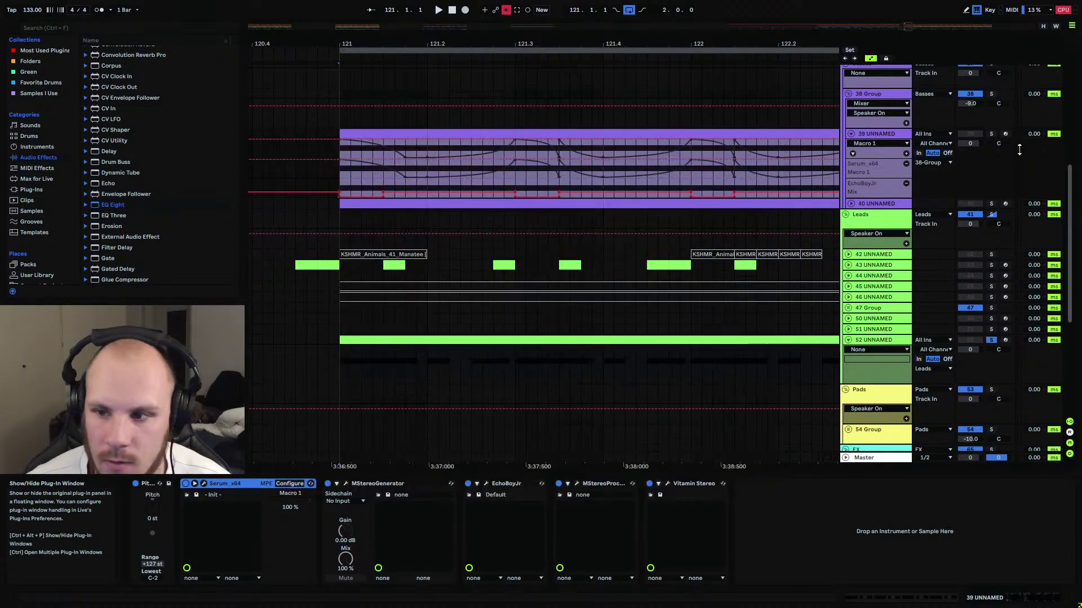
Inspect the MStereoGenerator and EchoBoyJr settings on 39 UNNAMED and re-enable the overridden automation.
{"action": "left_click", "coordinate": [346, 484]}
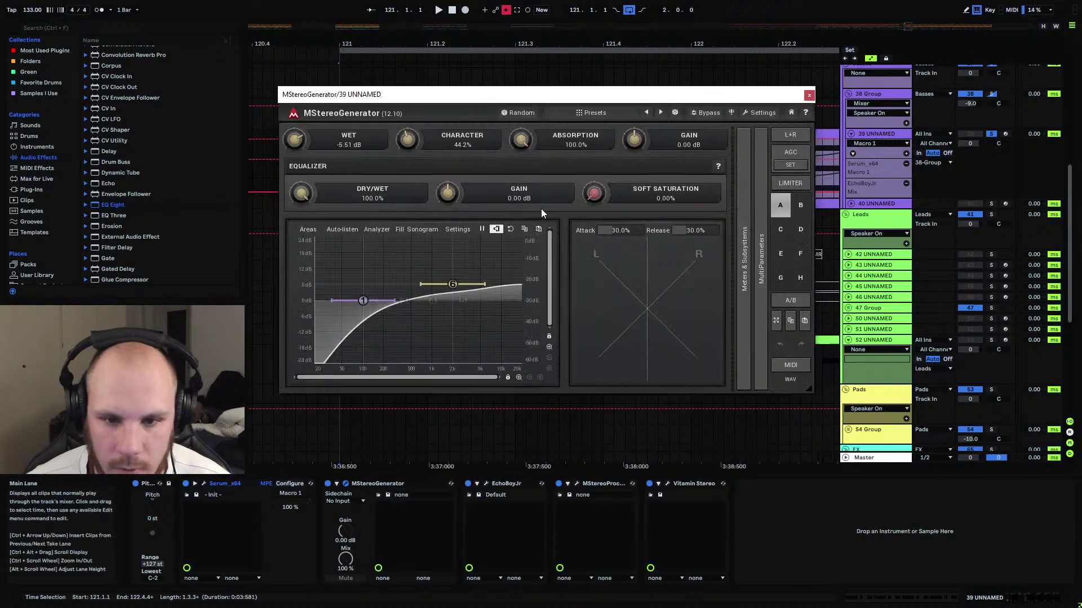
{"action": "left_click", "coordinate": [809, 96]}
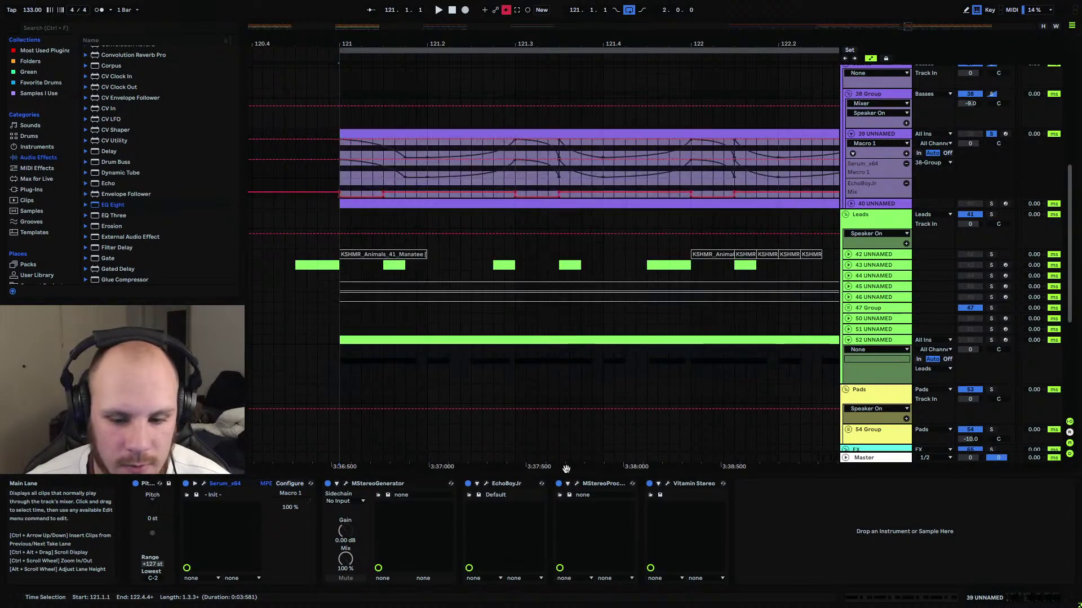
{"action": "left_click", "coordinate": [486, 484]}
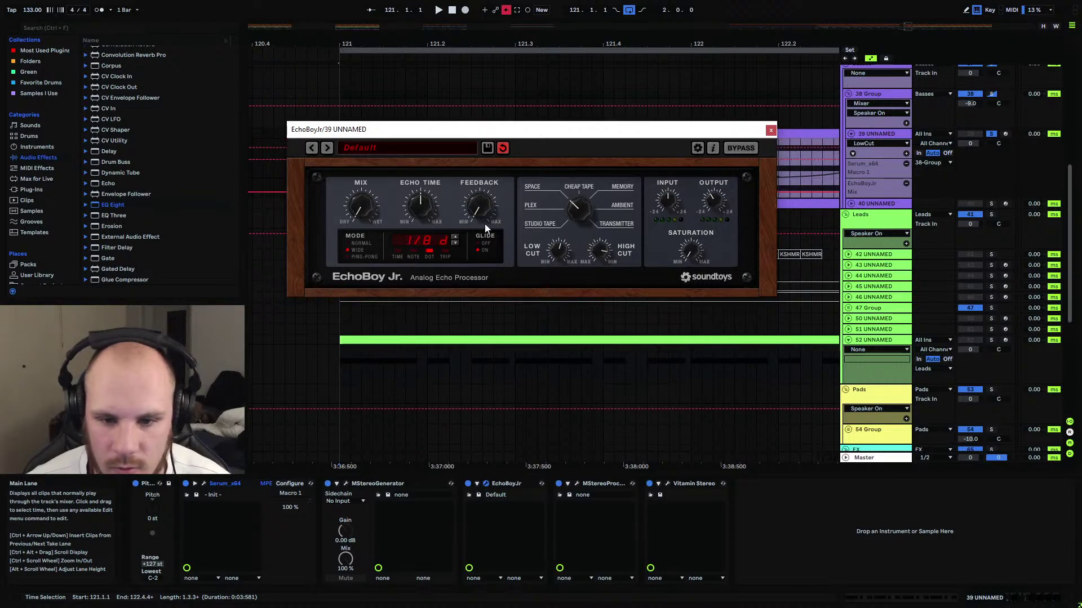
{"action": "left_click", "coordinate": [482, 198]}
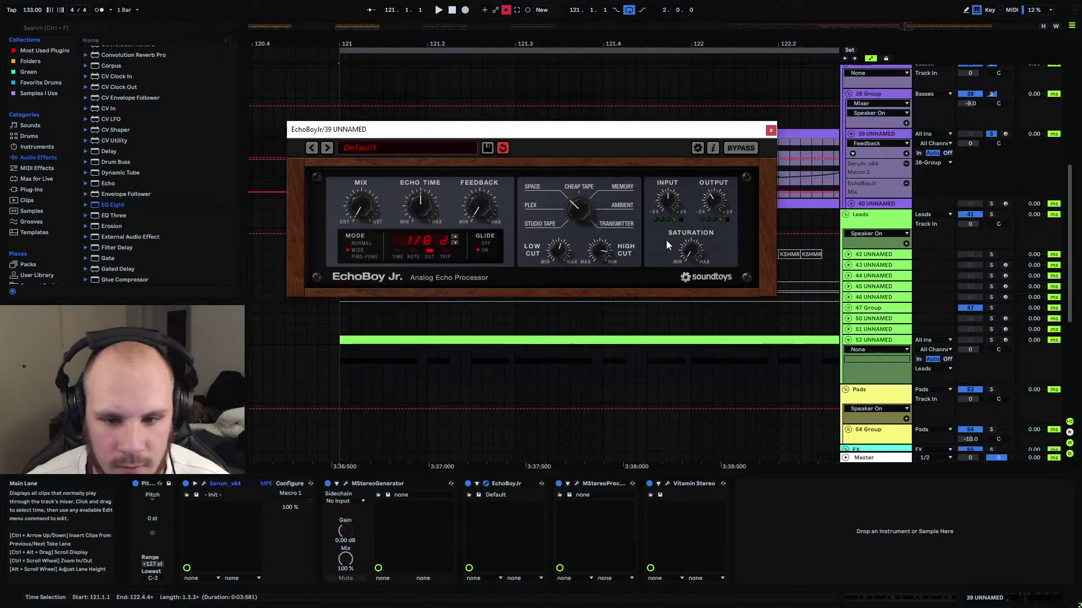
{"action": "left_click", "coordinate": [770, 130]}
{"action": "left_click", "coordinate": [506, 10]}
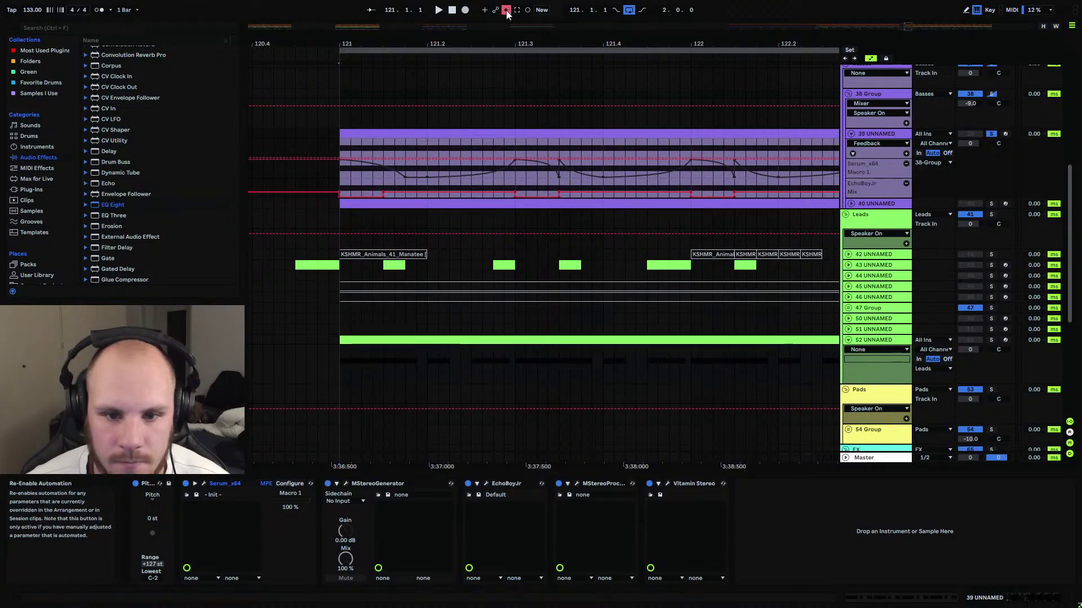
Play the soloed 39 UNNAMED from bar 121 and compare its sound with EchoBoyJr switched off and on.
{"action": "left_click", "coordinate": [345, 150]}
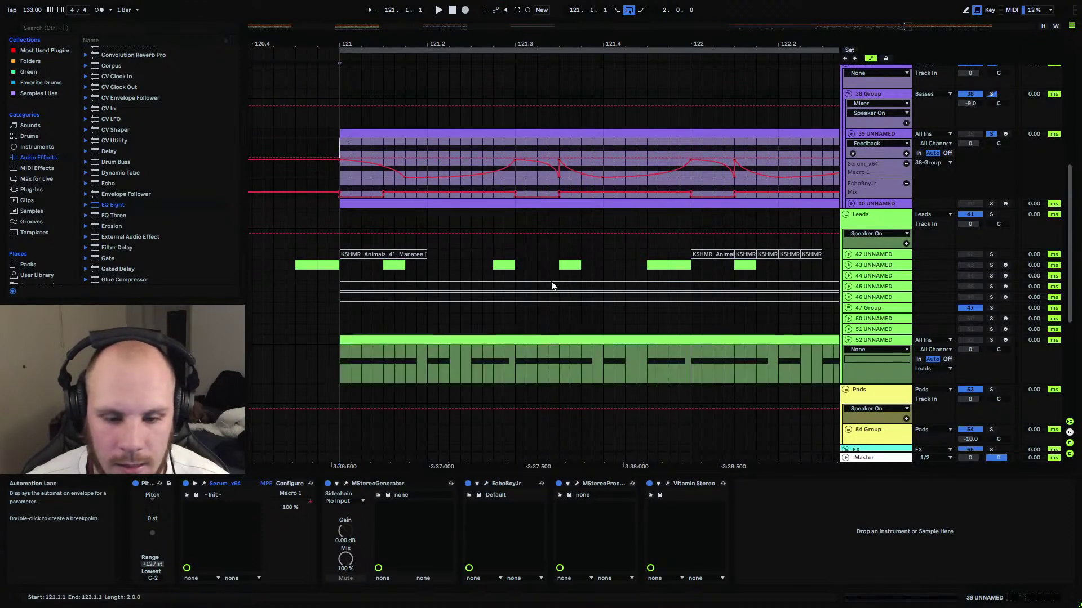
{"action": "left_click", "coordinate": [486, 484]}
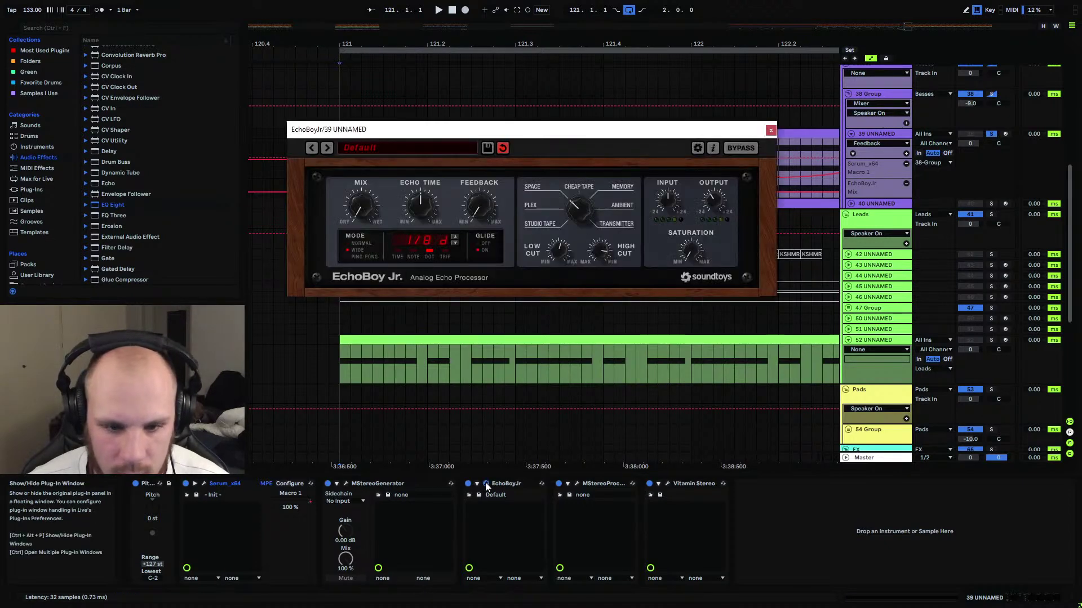
{"action": "key", "text": "ctrl+alt+p"}
{"action": "key", "text": "space"}
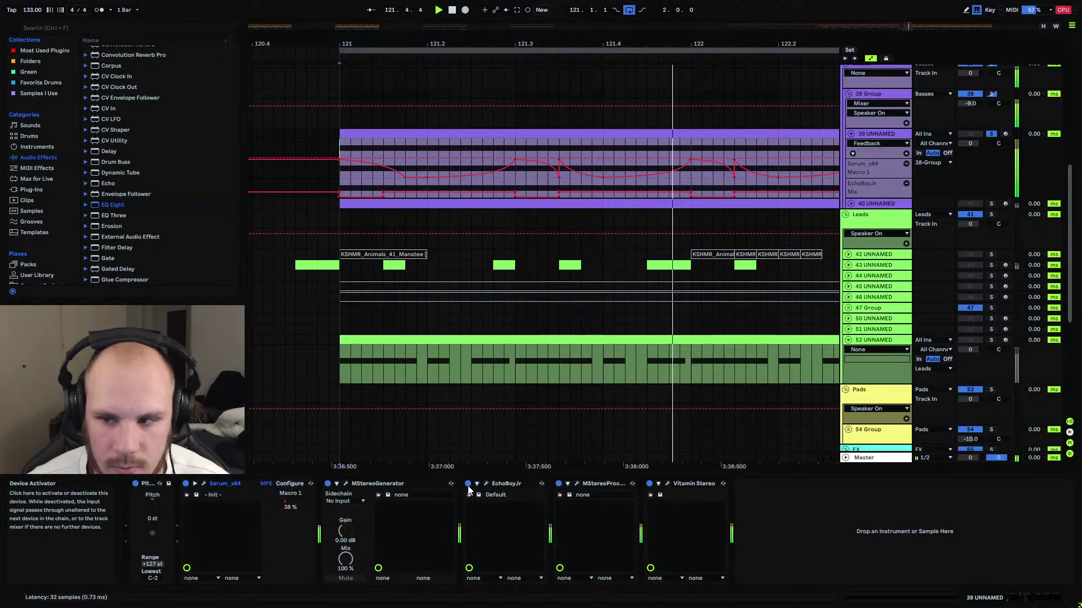
{"action": "left_click", "coordinate": [467, 485]}
{"action": "left_click", "coordinate": [467, 484]}
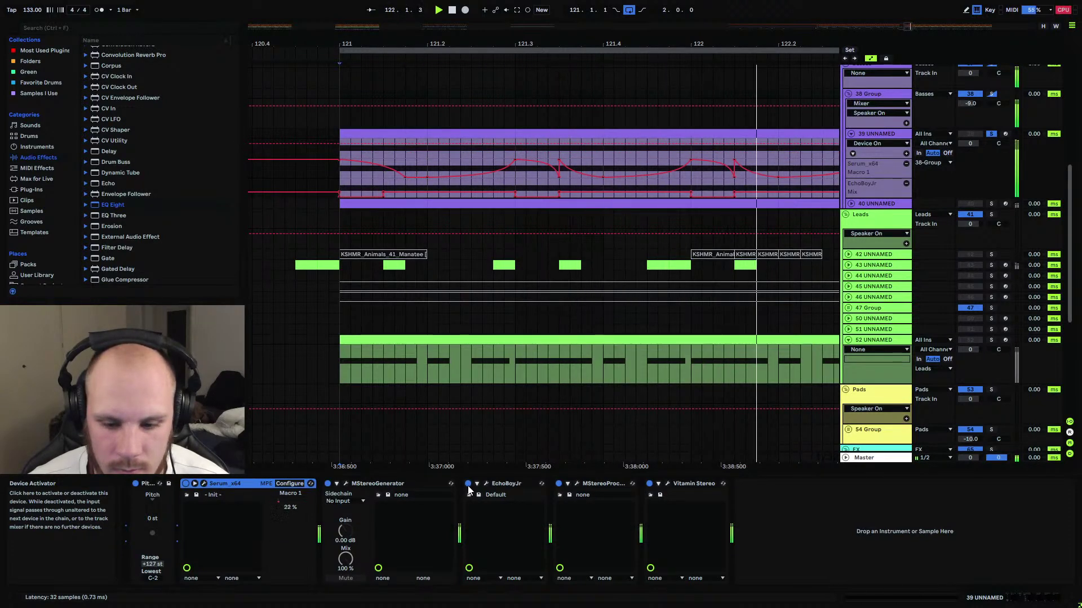
{"action": "key", "text": "space"}
{"action": "key", "text": "space"}
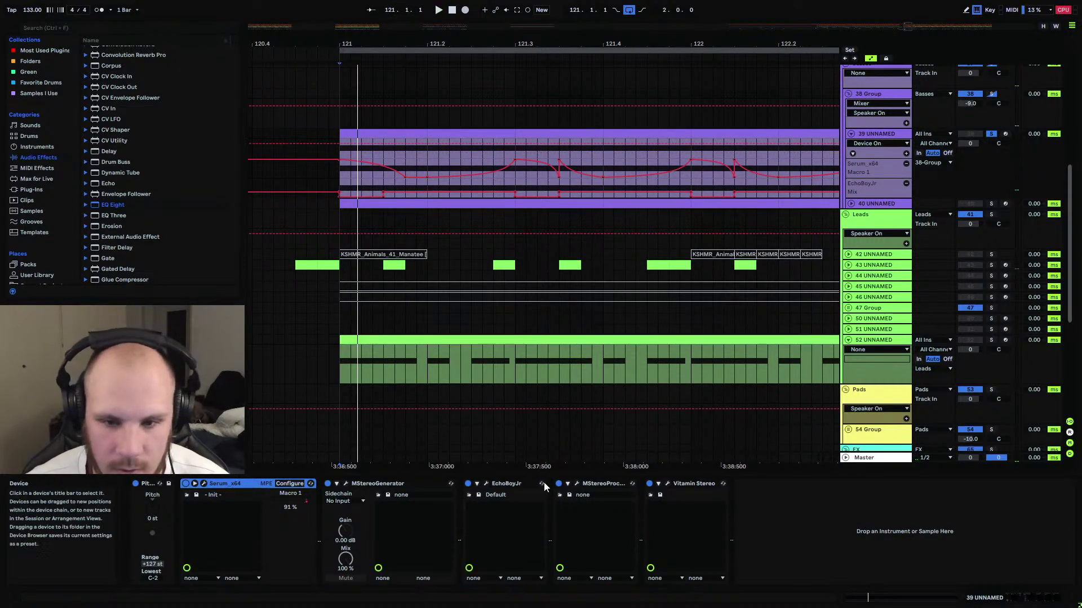
Check the last two devices on 39 UNNAMED, opening the Vitamin Stereo window to view its band settings.
{"action": "left_click", "coordinate": [569, 484]}
{"action": "left_click", "coordinate": [673, 484]}
{"action": "left_click", "coordinate": [670, 484]}
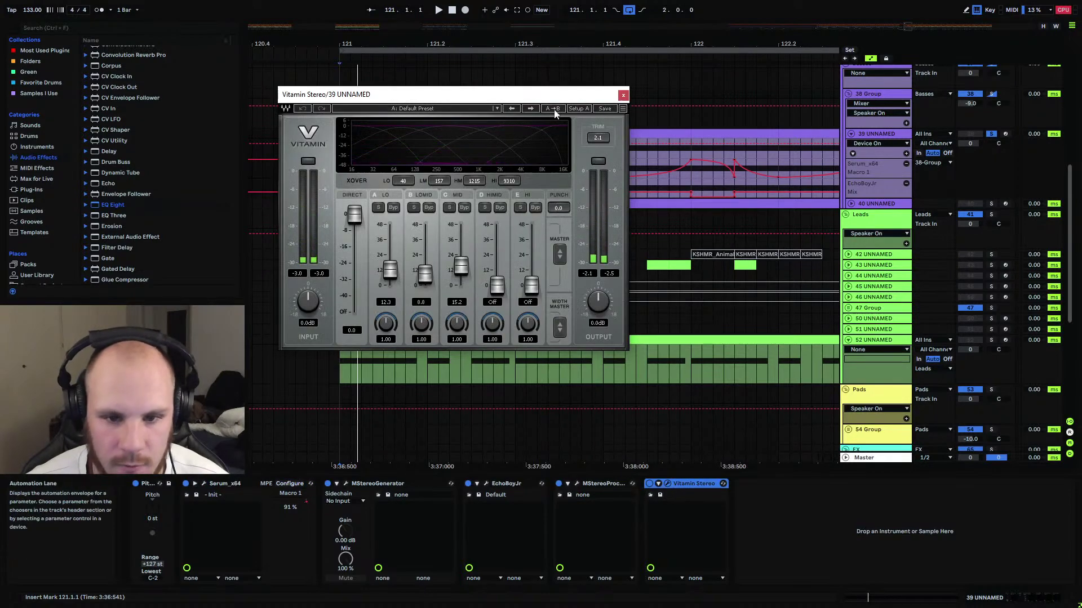
Close the Vitamin Stereo window and play 39 UNNAMED while toggling Vitamin Stereo to compare its effect.
{"action": "left_click", "coordinate": [624, 96]}
{"action": "key", "text": "space"}
{"action": "left_click", "coordinate": [650, 484]}
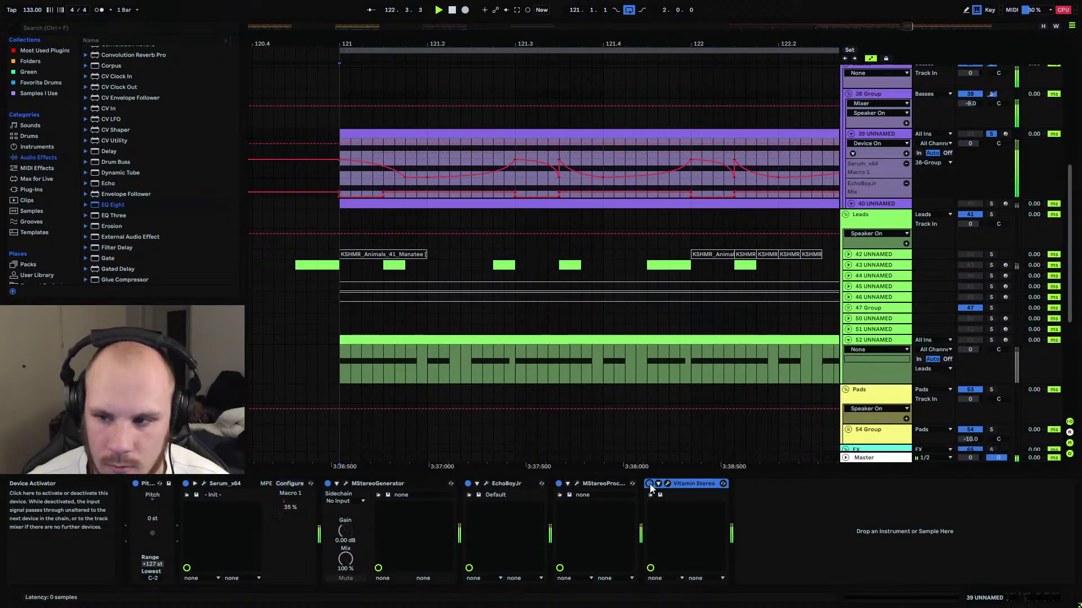
Unfold 40 UNNAMED and examine its device chain and the oscillator A wavetable in its Serum patch.
{"action": "left_click", "coordinate": [851, 203]}
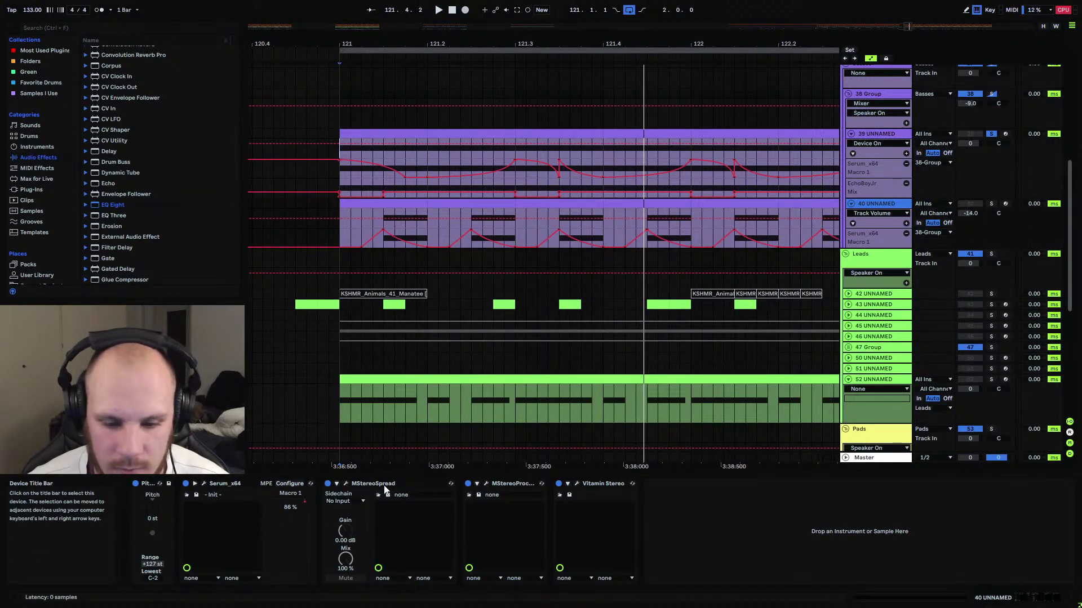
{"action": "left_click", "coordinate": [605, 484]}
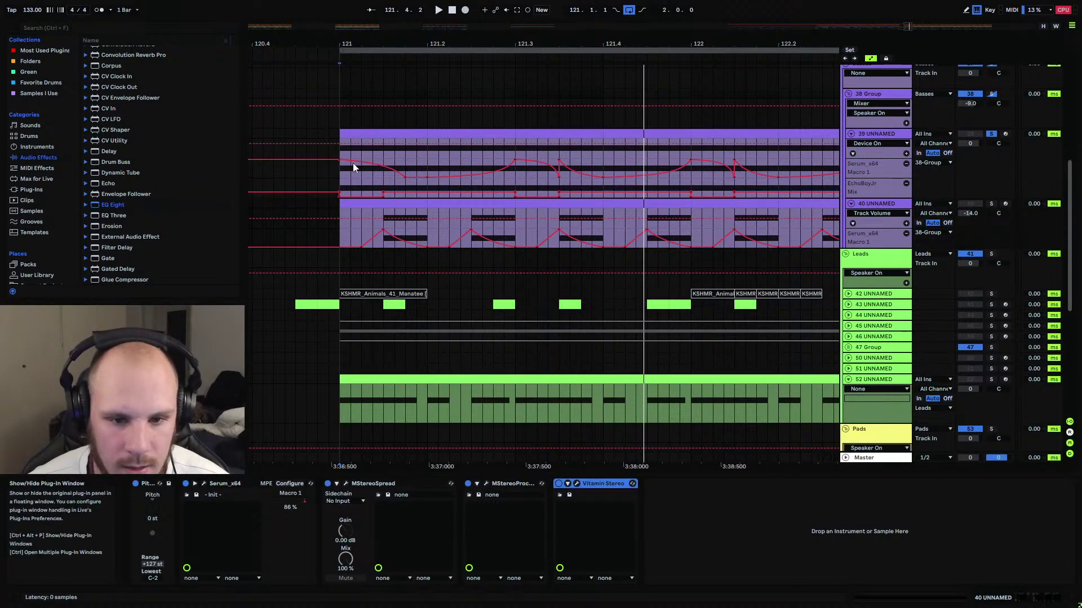
{"action": "key", "text": "ctrl+alt+p"}
{"action": "left_click", "coordinate": [485, 181]}
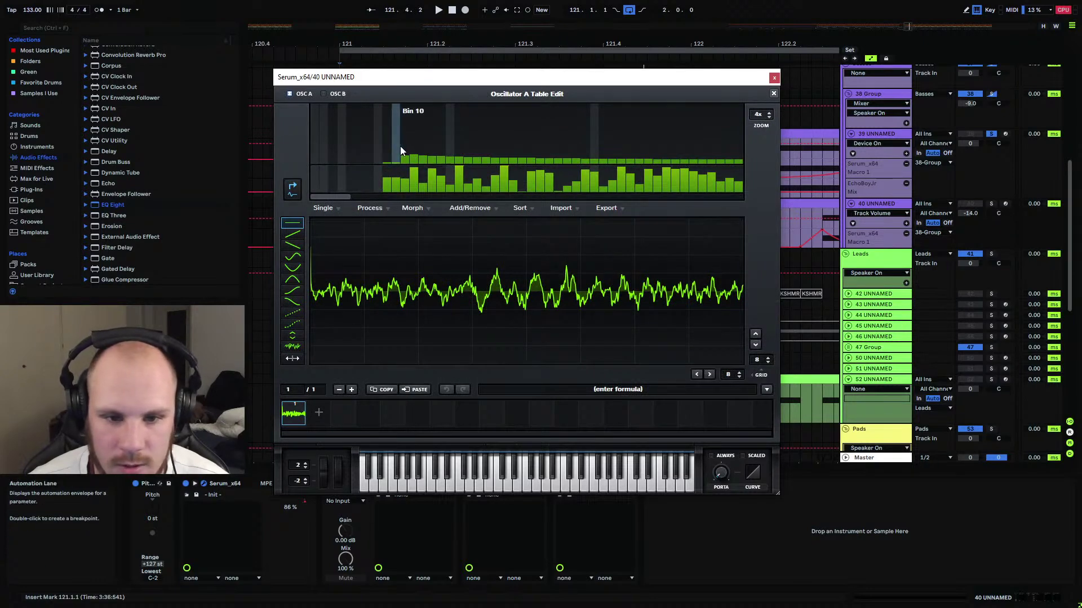
{"action": "left_click", "coordinate": [773, 94]}
{"action": "left_click", "coordinate": [774, 78]}
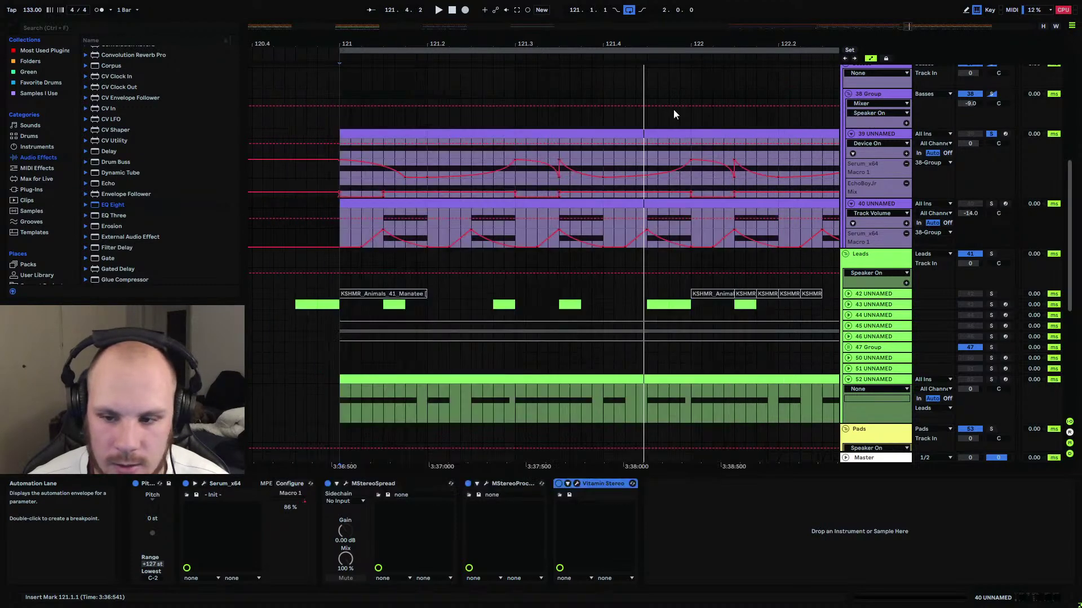
Locate the notes between 121.1.3 and 121.2 on 40 UNNAMED, audition the track soloed from bar 121, and clear the solos.
{"action": "left_click_drag", "start_coordinate": [379, 238], "coordinate": [427, 241]}
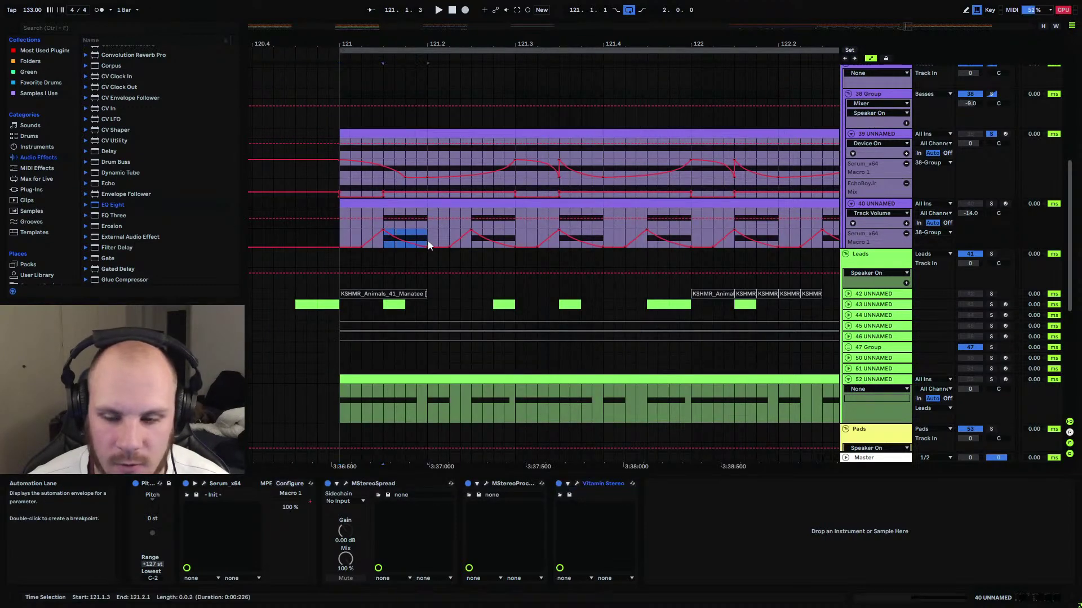
{"action": "left_click", "coordinate": [343, 227]}
{"action": "key", "text": "space"}
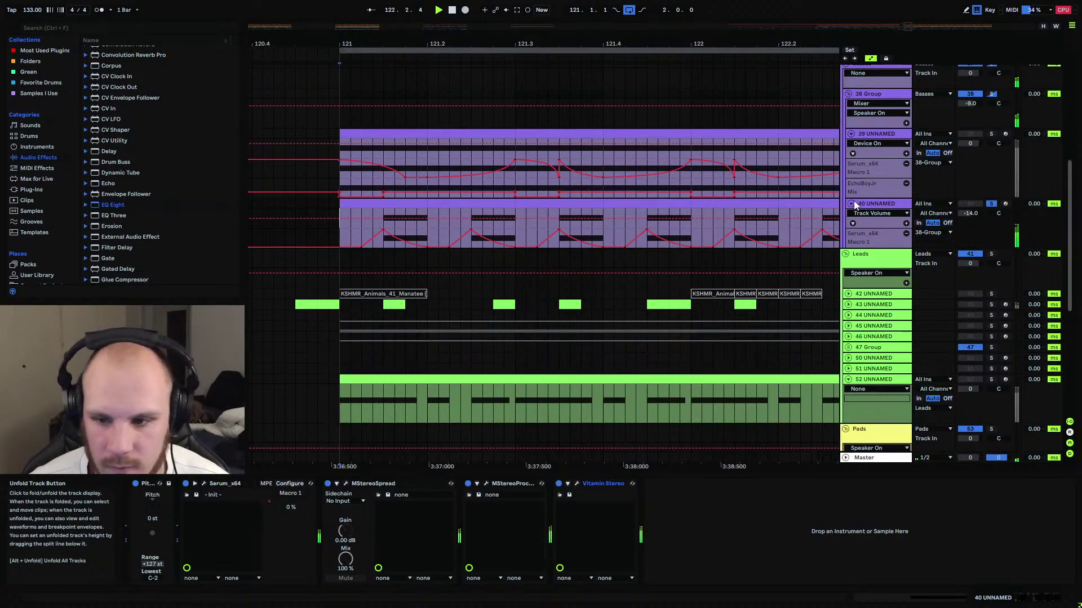
{"action": "left_click", "coordinate": [991, 203]}
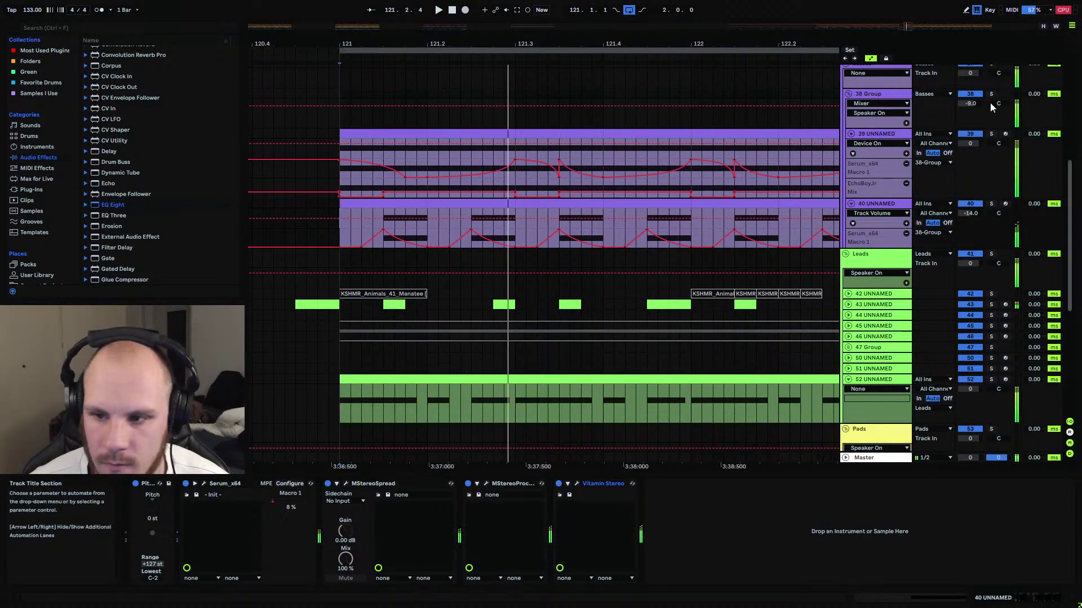
Check the Serum patch on 39 UNNAMED once more and close its window.
{"action": "left_click", "coordinate": [892, 132]}
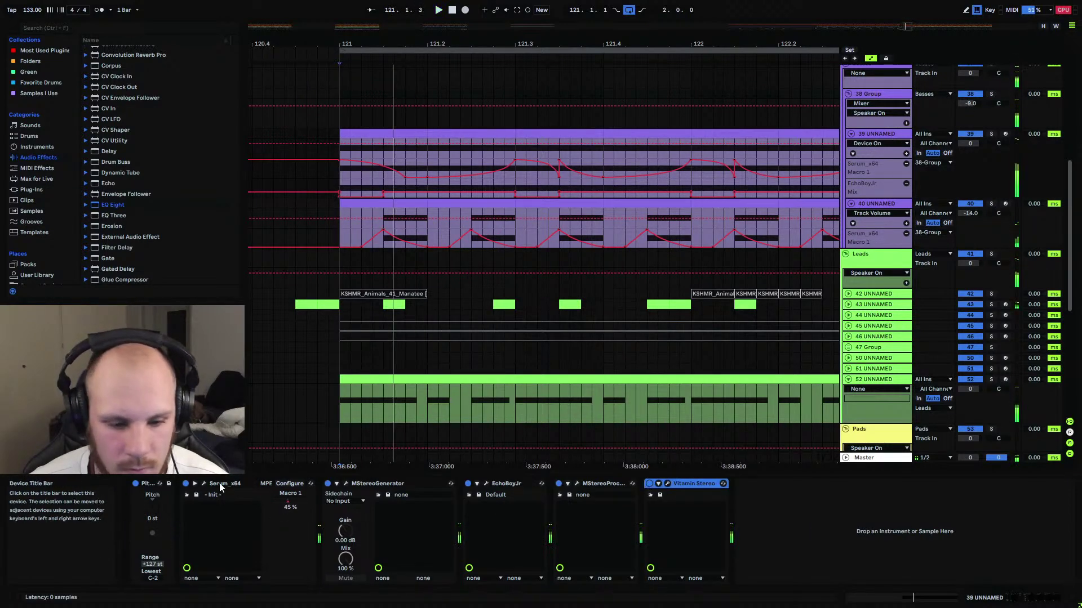
{"action": "left_click", "coordinate": [204, 483]}
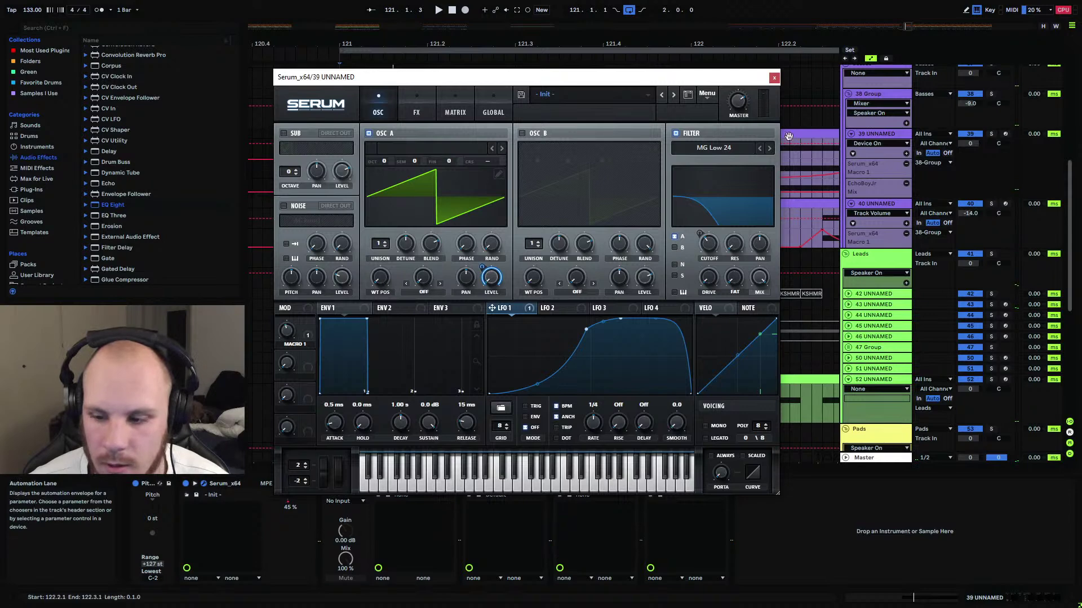
{"action": "left_click", "coordinate": [774, 77]}
Mute the 52 UNNAMED lead and play the full mix from bar 121 without it.
{"action": "left_click", "coordinate": [877, 388]}
{"action": "left_click", "coordinate": [865, 386]}
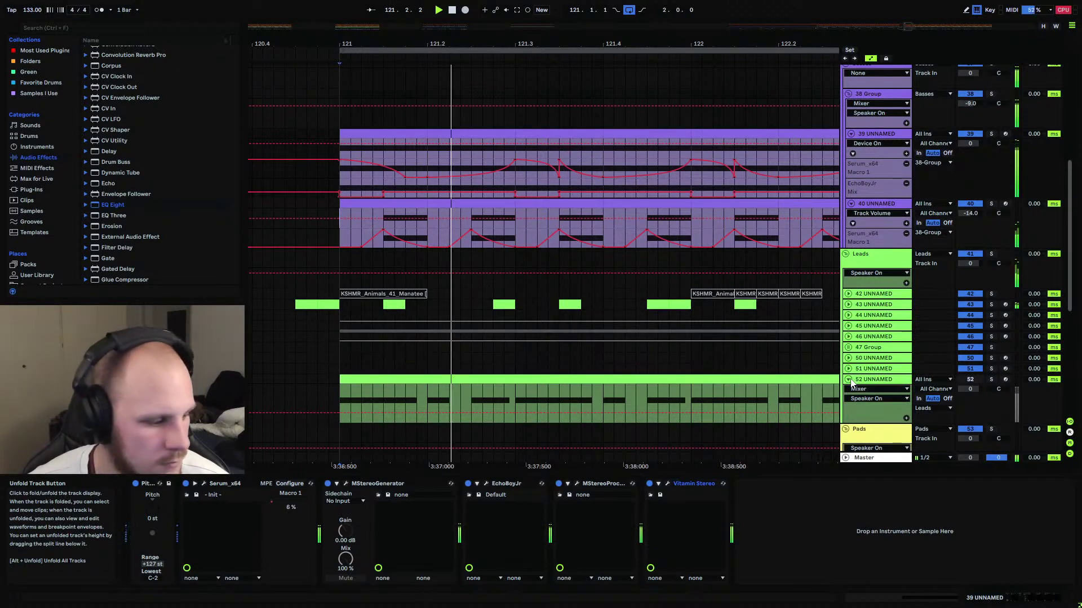
{"action": "left_click", "coordinate": [857, 388]}
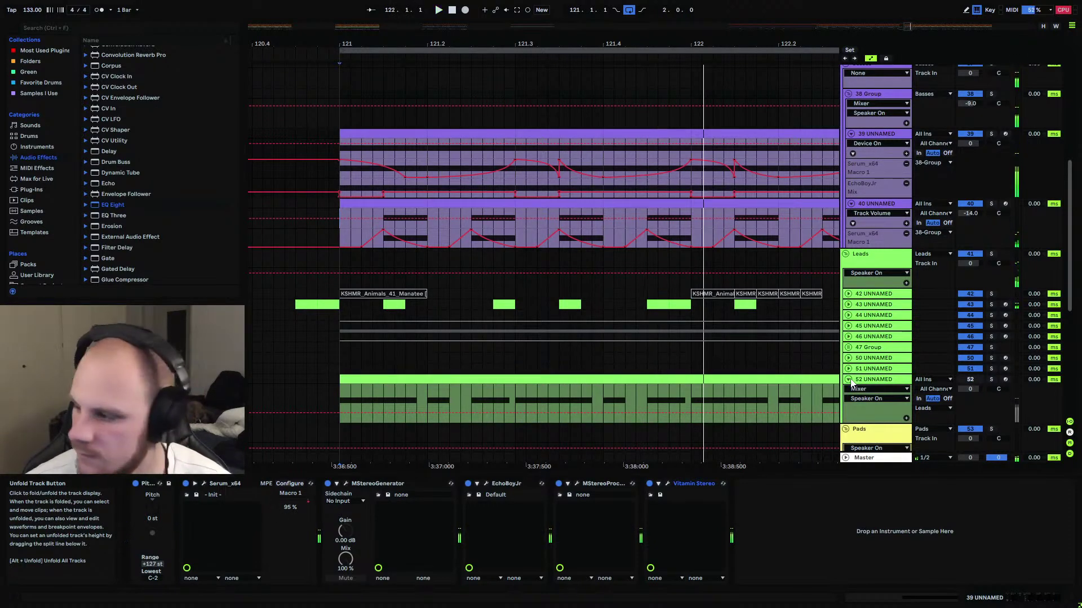
{"action": "left_click", "coordinate": [901, 387]}
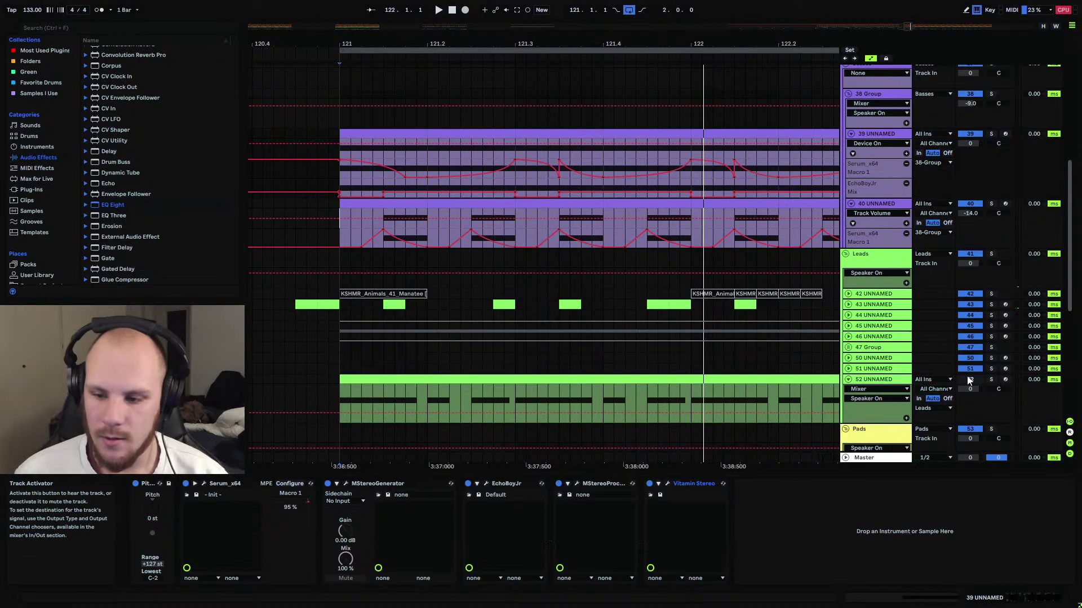
Solo 52 UNNAMED and enable the filter in its Serum patch with the Formant-II type.
{"action": "left_click", "coordinate": [991, 379]}
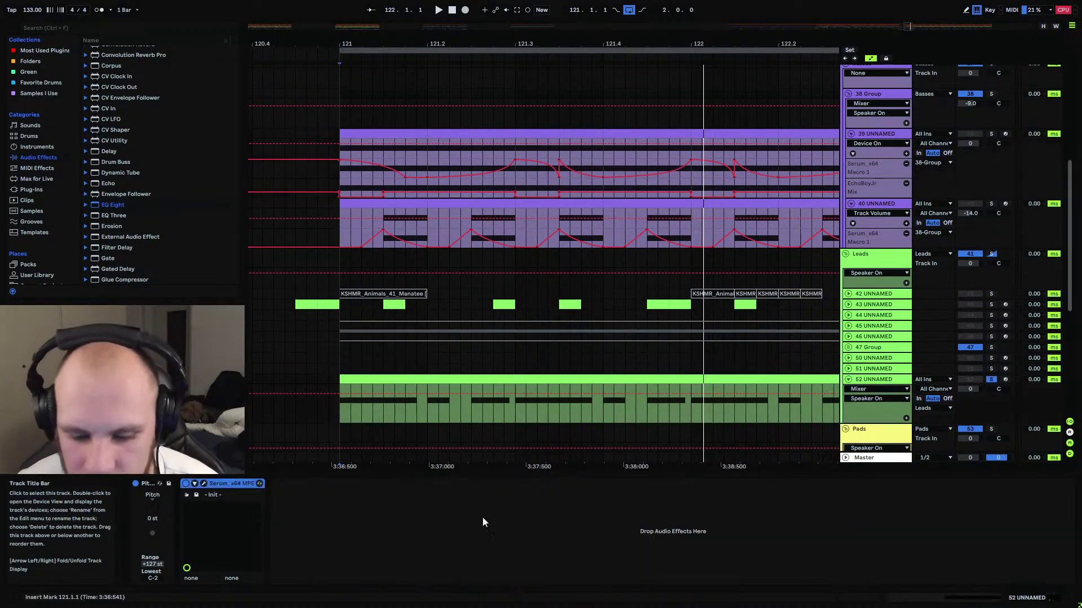
{"action": "left_click", "coordinate": [204, 484]}
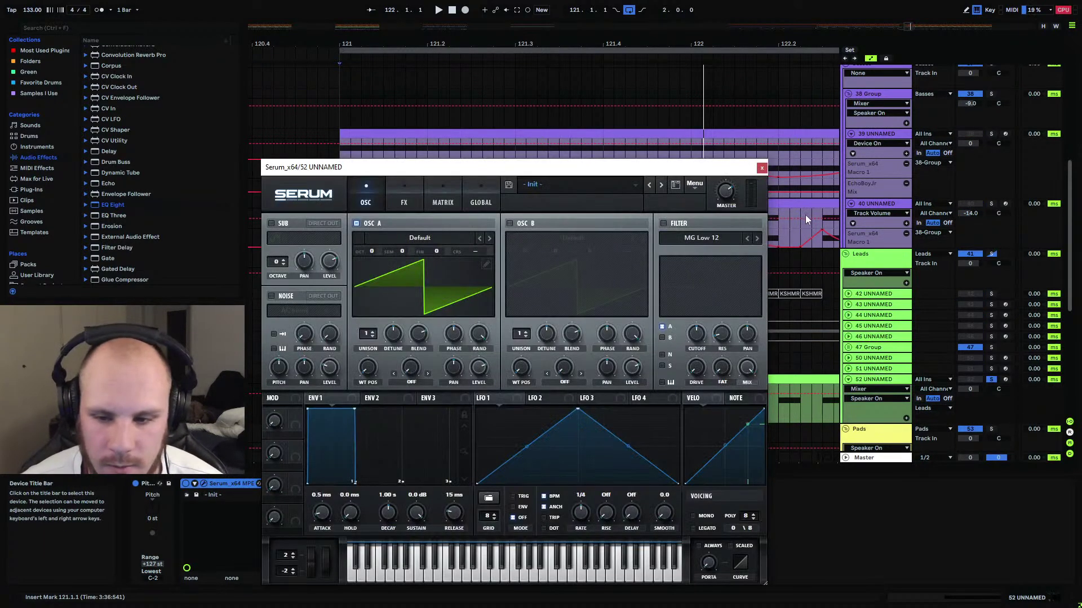
{"action": "left_click", "coordinate": [662, 223]}
{"action": "left_click", "coordinate": [686, 237]}
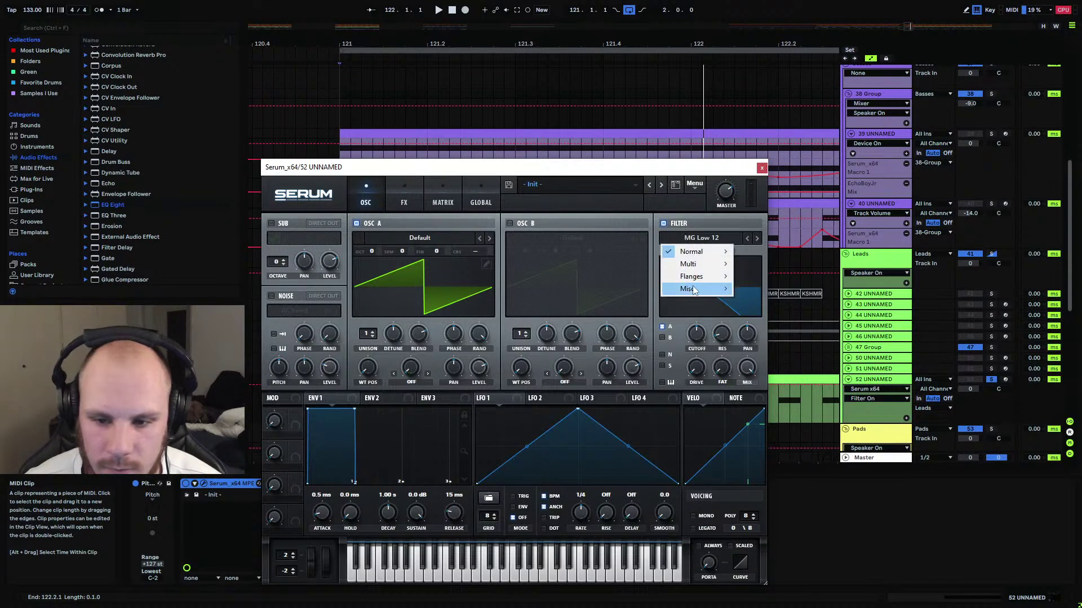
{"action": "mouse_move", "coordinate": [698, 288]}
{"action": "left_click", "coordinate": [792, 492]}
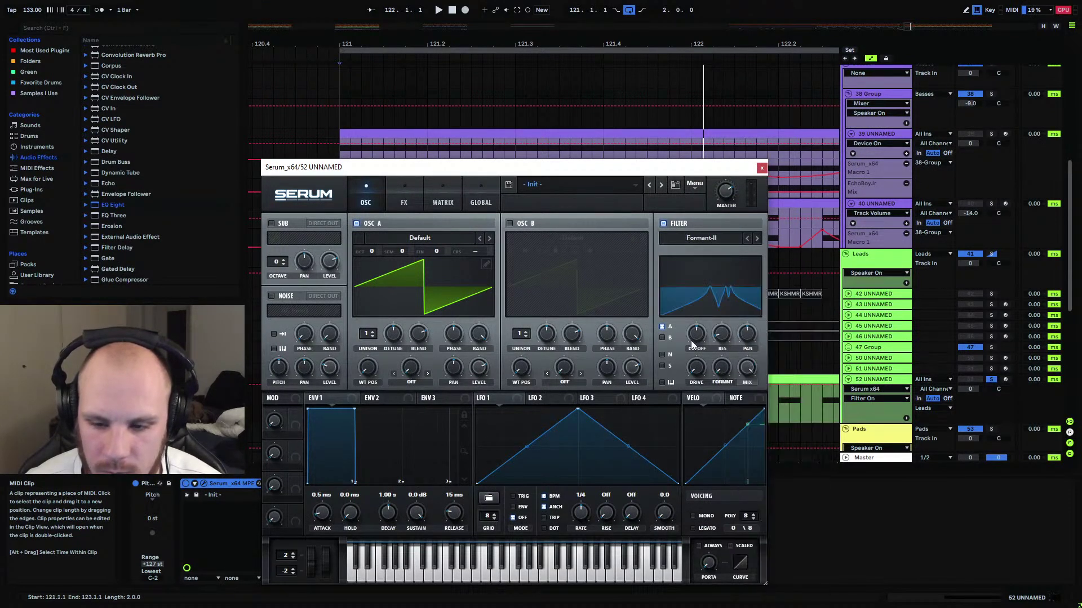
Lower the filter cutoff, assign Macro 1 to cutoff and Macro 2 to formant, and audition the sound.
{"action": "left_click_drag", "start_coordinate": [697, 335], "coordinate": [688, 385]}
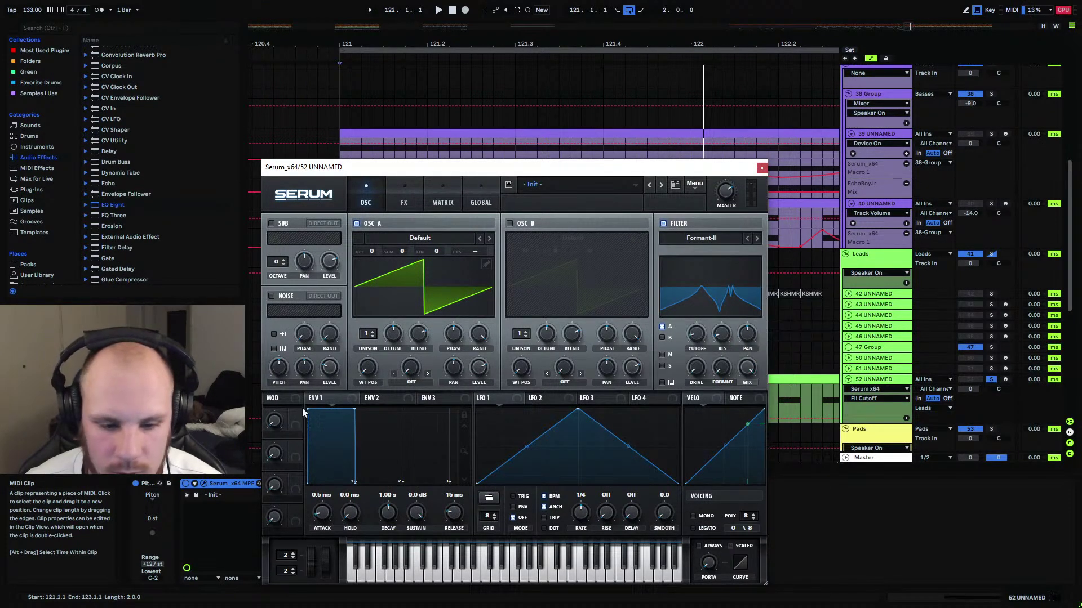
{"action": "left_click_drag", "start_coordinate": [688, 325], "coordinate": [688, 331]}
{"action": "left_click", "coordinate": [724, 369]}
{"action": "left_click_drag", "start_coordinate": [294, 447], "coordinate": [714, 362]}
{"action": "key", "text": "space"}
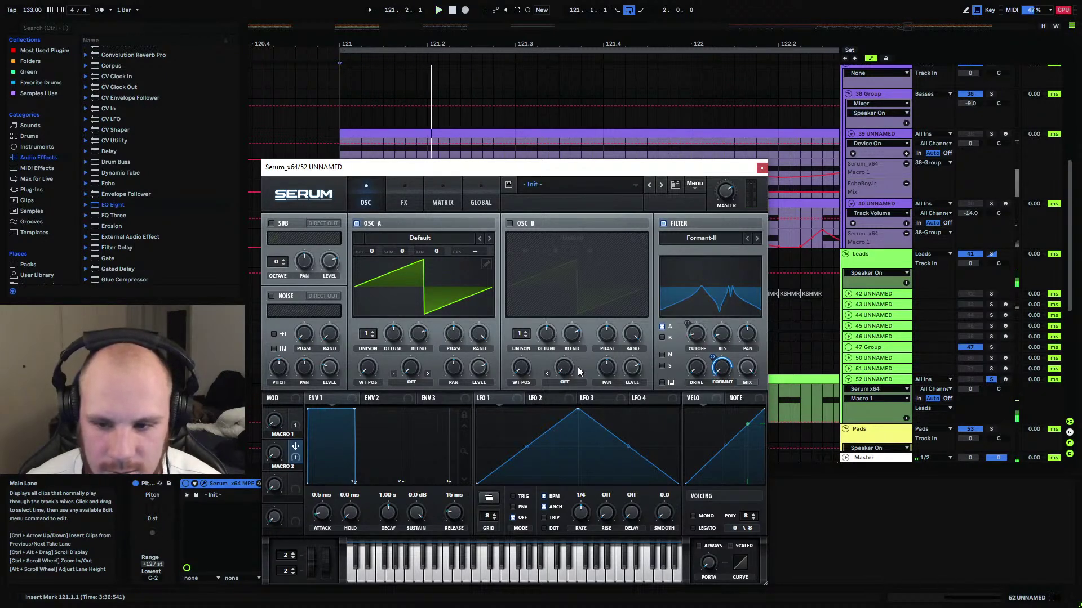
Expose Macro 1 on 52 UNNAMED, automate it in a curve rising from minimum at bar 121 to 100 % at 121.2, and play it.
{"action": "left_click", "coordinate": [762, 169]}
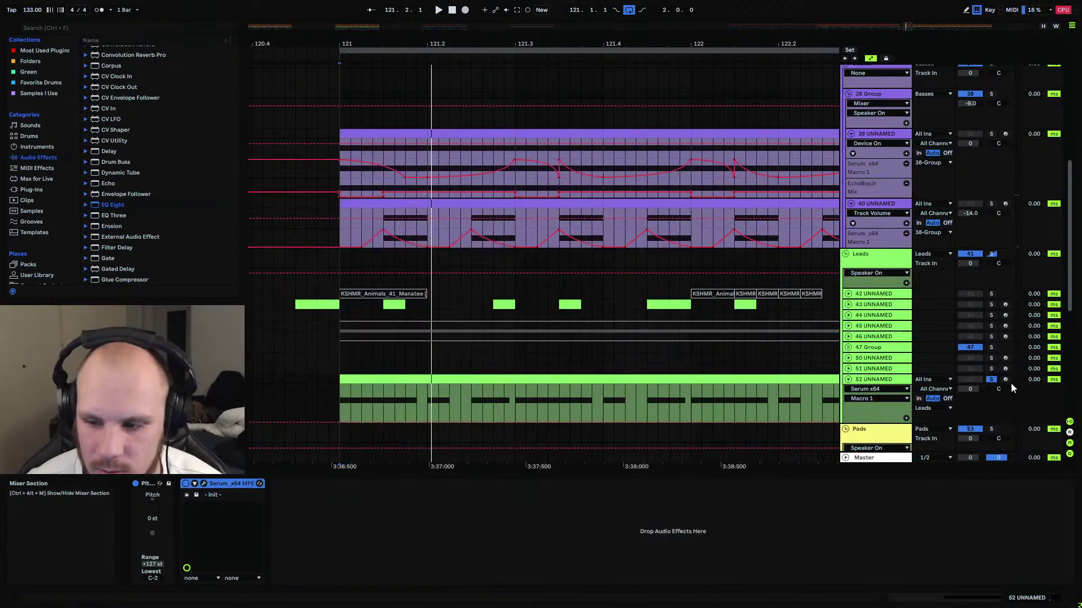
{"action": "left_click", "coordinate": [204, 483]}
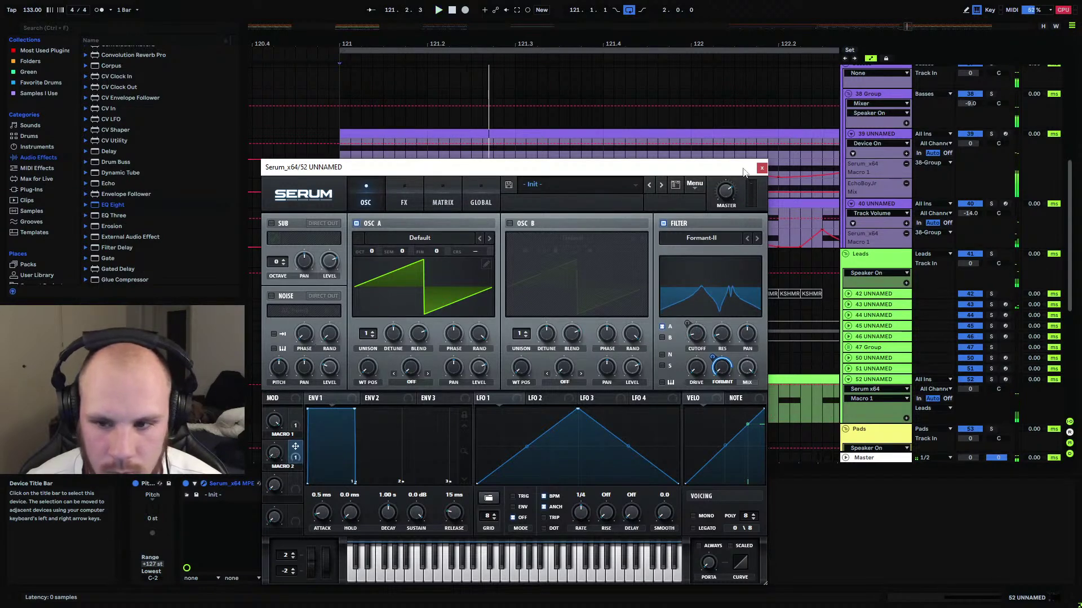
{"action": "left_click", "coordinate": [761, 168]}
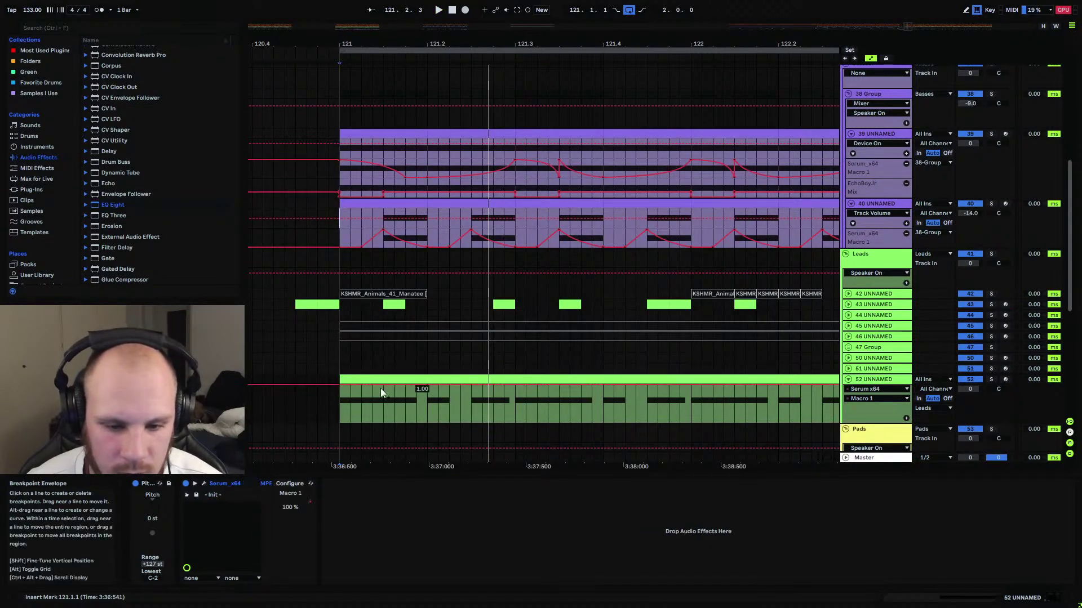
{"action": "left_click_drag", "start_coordinate": [340, 386], "coordinate": [341, 422]}
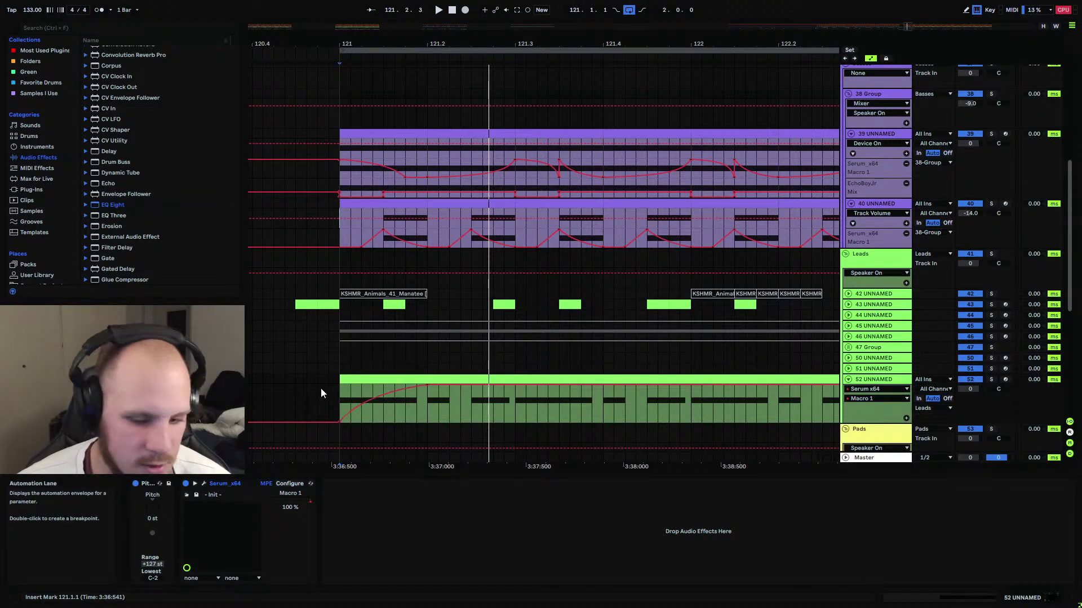
{"action": "key", "text": "space"}
Group the effects from MStereoGenerator to Vitamin Stereo on 39 UNNAMED into a rack and switch the rack off.
{"action": "left_click", "coordinate": [876, 144]}
{"action": "left_click", "coordinate": [877, 136]}
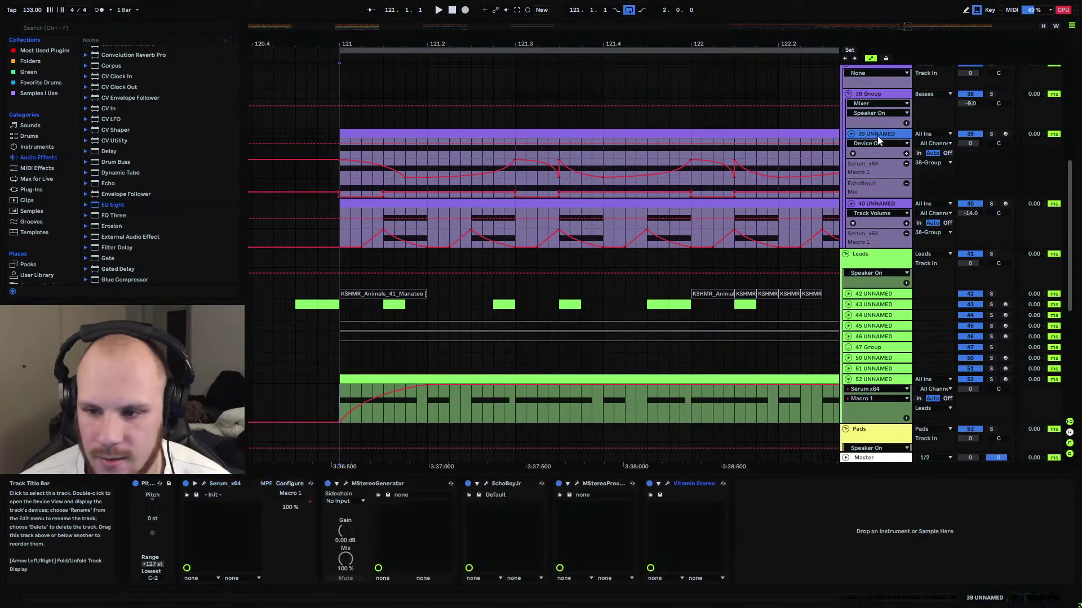
{"action": "left_click", "coordinate": [350, 485]}
{"action": "left_click", "coordinate": [656, 485], "text": "shift"}
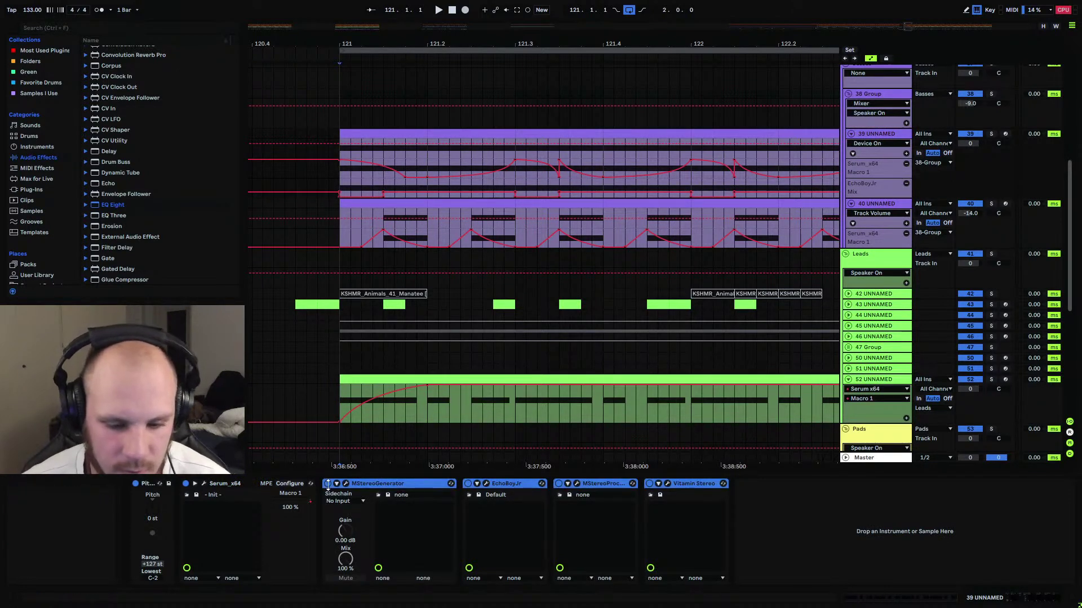
Group the effects from MStereoSpread to Vitamin Stereo on 40 UNNAMED into a rack and switch the rack off.
{"action": "left_click", "coordinate": [879, 213]}
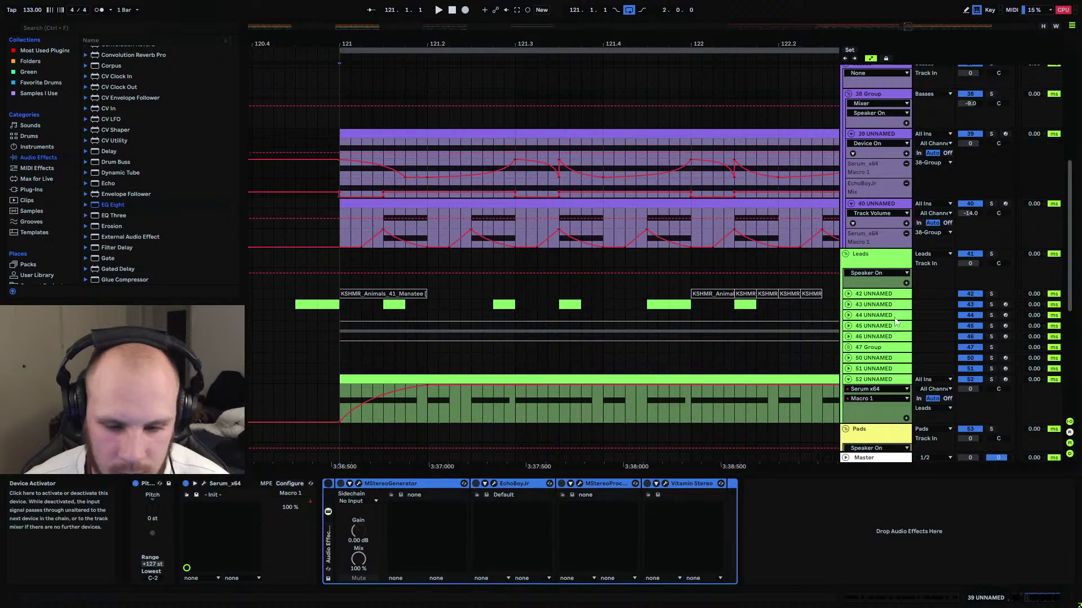
{"action": "left_click", "coordinate": [896, 212]}
{"action": "left_click", "coordinate": [440, 484]}
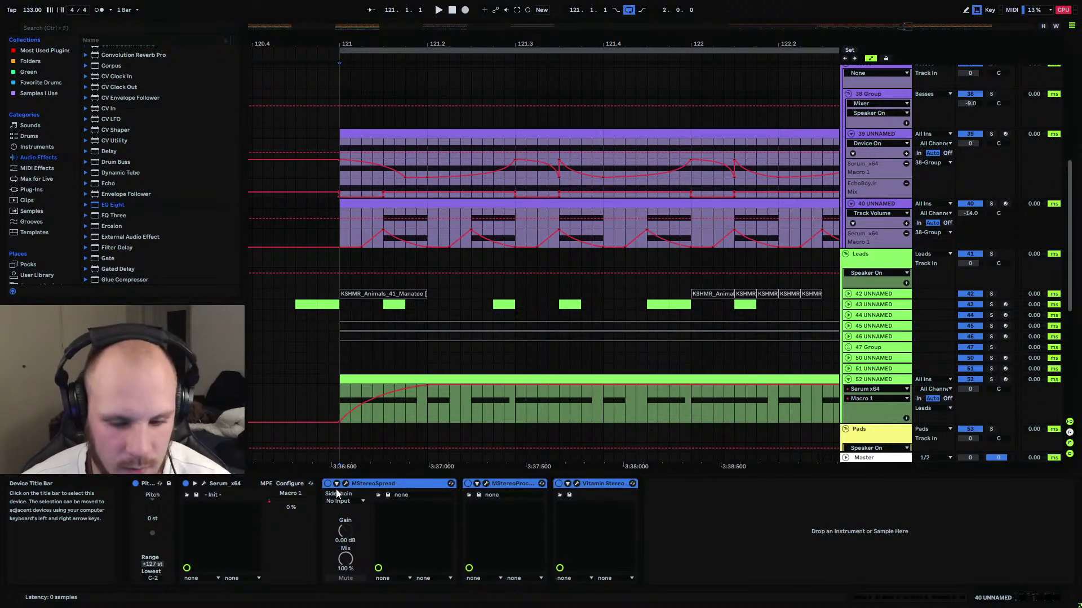
{"action": "key", "text": "ctrl+g"}
Play from bar 121 with both bass effect racks bypassed and mute the 52 UNNAMED lead.
{"action": "key", "text": "space"}
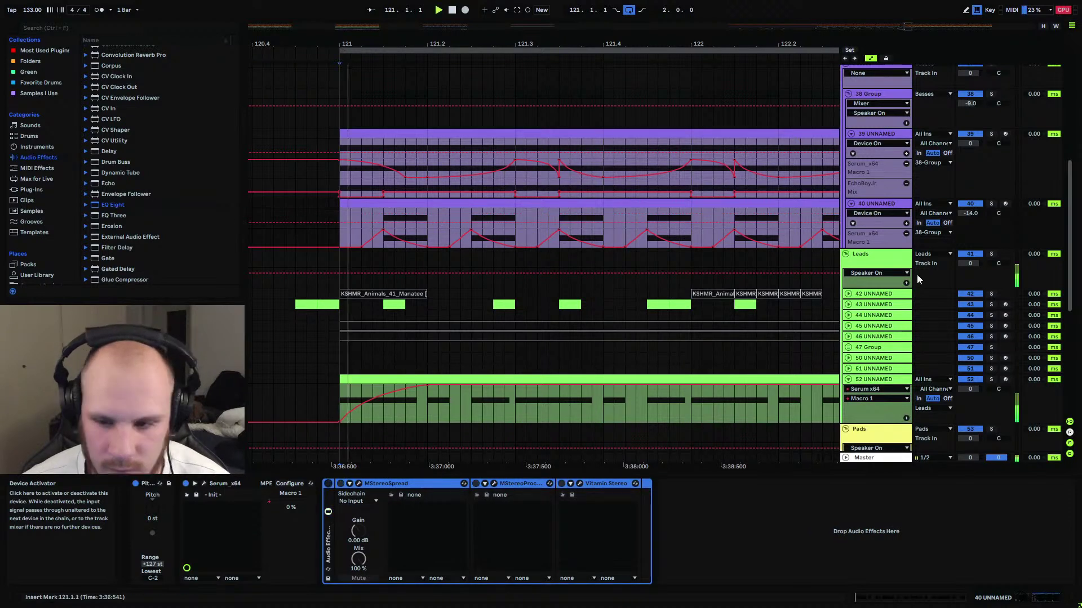
{"action": "left_click", "coordinate": [868, 143]}
{"action": "left_click", "coordinate": [991, 95]}
{"action": "left_click", "coordinate": [992, 95]}
{"action": "left_click", "coordinate": [877, 389]}
{"action": "left_click", "coordinate": [868, 379]}
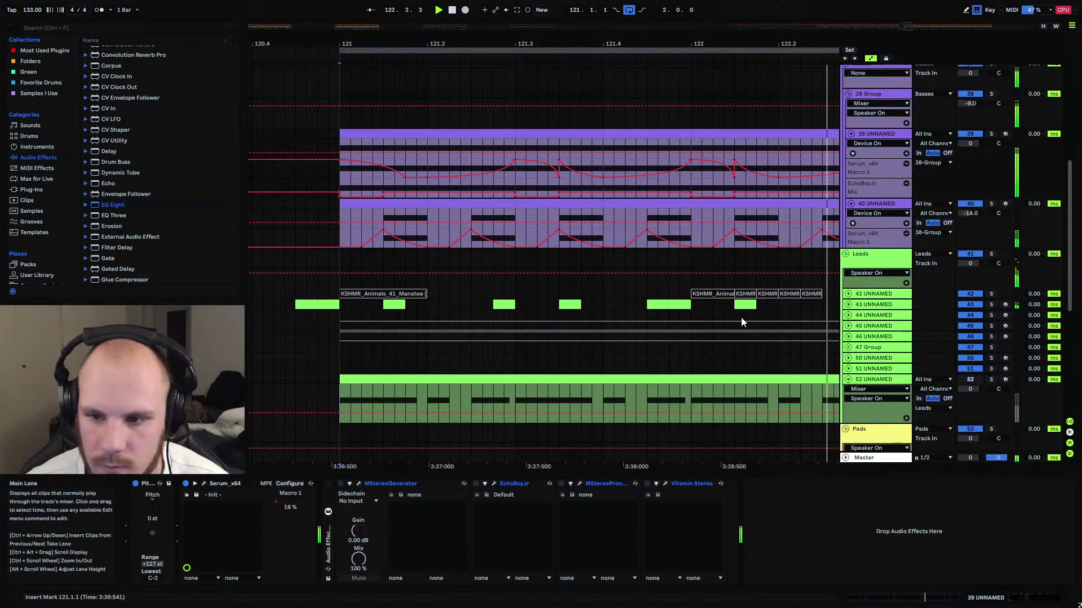
Switch the effect racks on 39 UNNAMED and 40 UNNAMED back on during playback to compare the sound.
{"action": "left_click", "coordinate": [329, 483]}
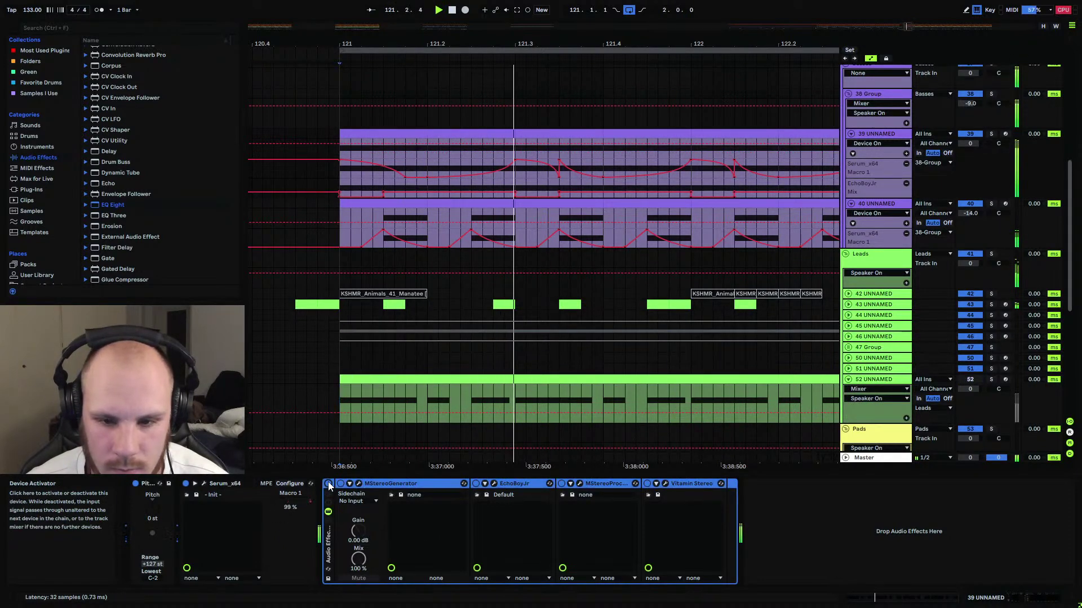
{"action": "left_click", "coordinate": [876, 204]}
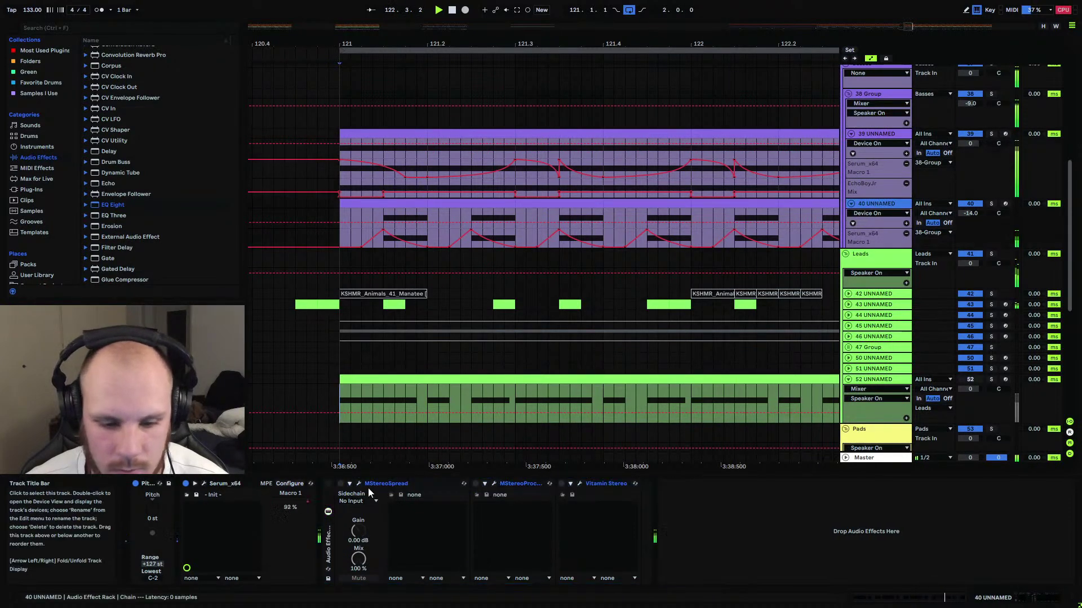
{"action": "left_click", "coordinate": [330, 485]}
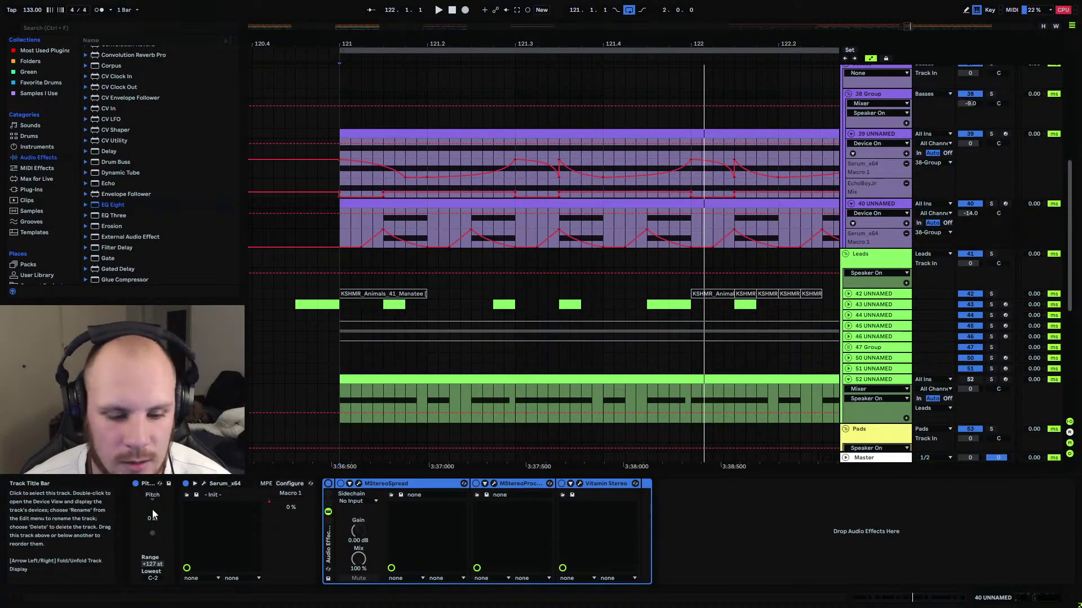
Open Serum on 40 UNNAMED and view the harmonics of its oscillator A wavetable in the table editor.
{"action": "left_click", "coordinate": [204, 483]}
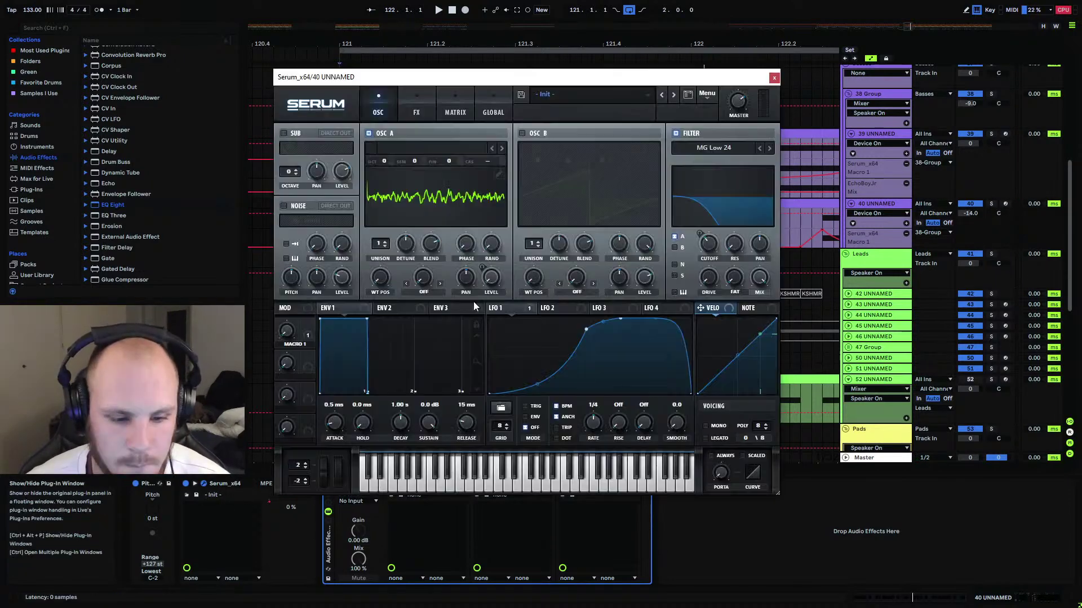
{"action": "left_click", "coordinate": [498, 175]}
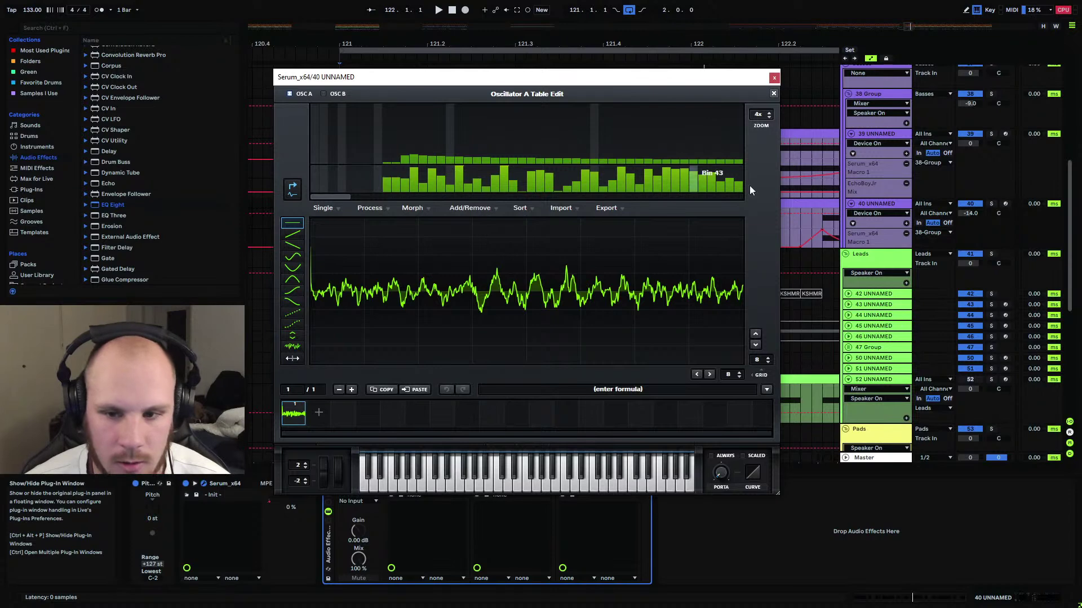
{"action": "left_click", "coordinate": [774, 93]}
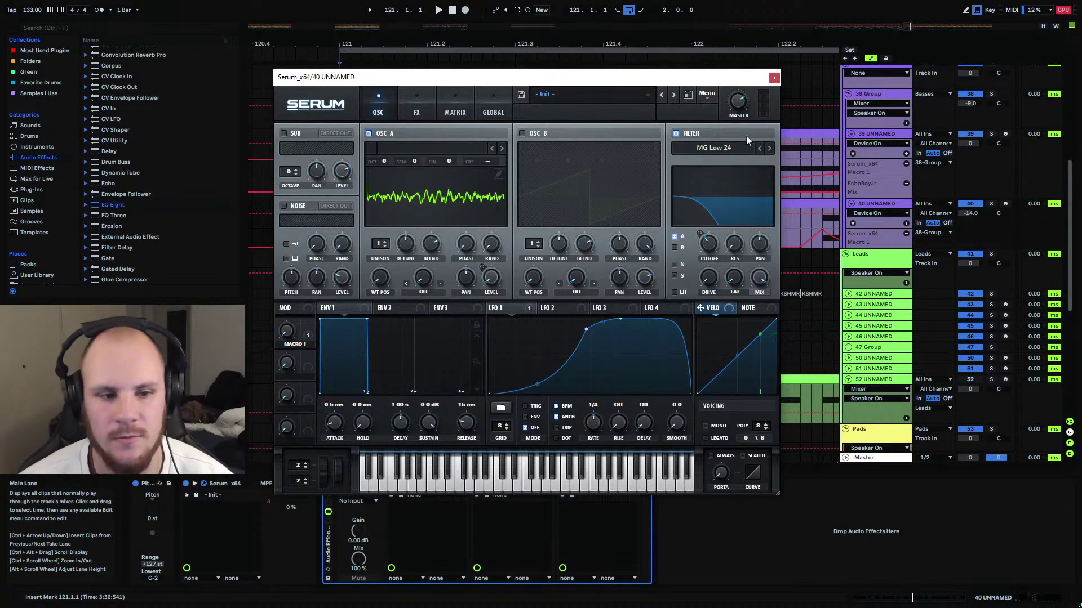
Browse the VST instruments and the Kilohearts plug-ins for a synth.
{"action": "left_click", "coordinate": [774, 78]}
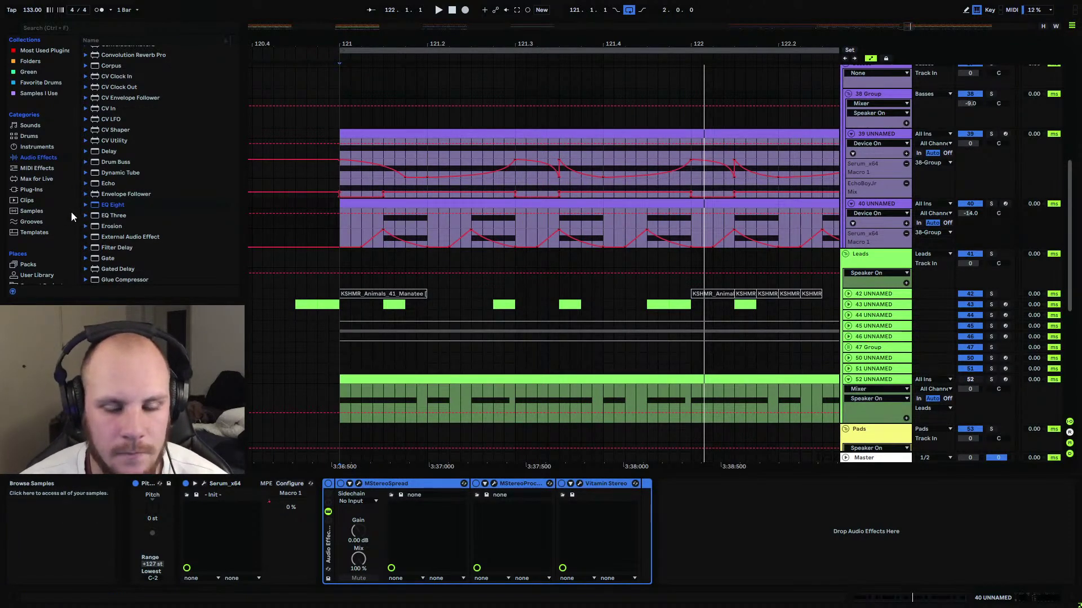
{"action": "left_click", "coordinate": [49, 189]}
{"action": "left_click", "coordinate": [99, 192]}
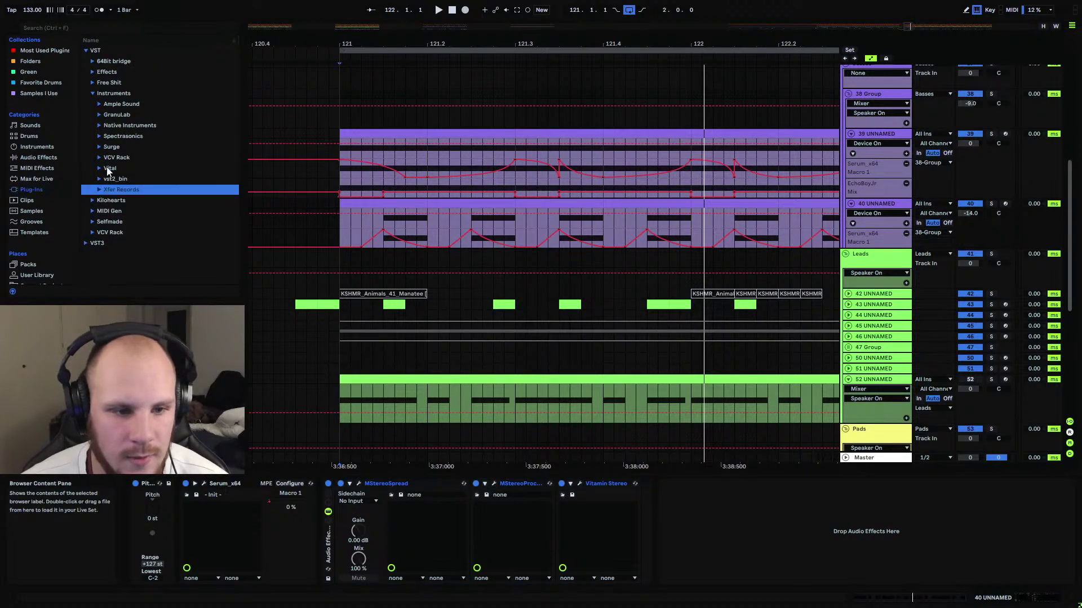
{"action": "left_click", "coordinate": [109, 169]}
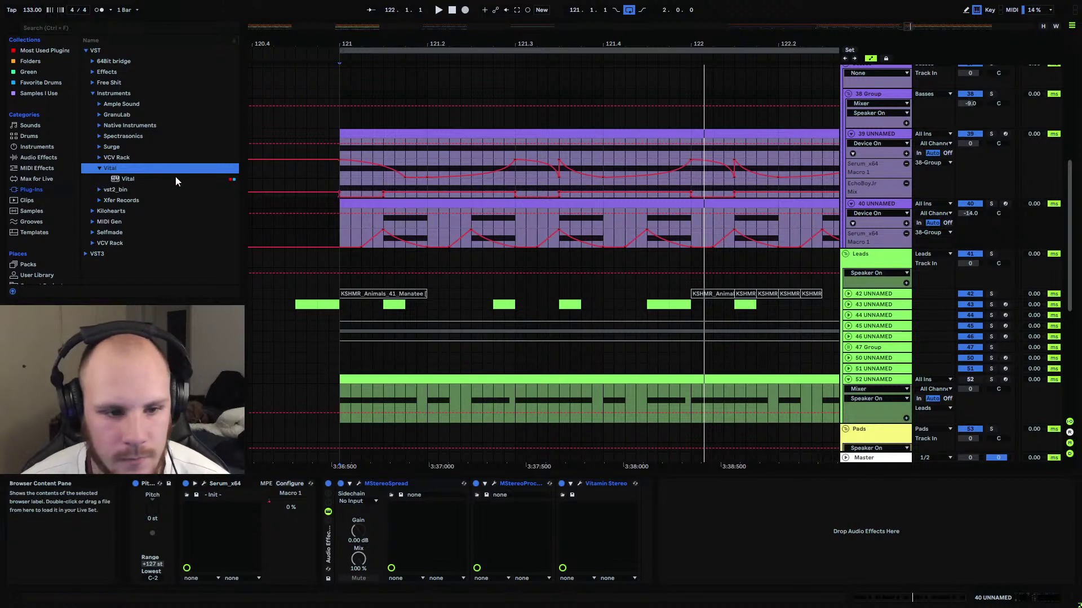
{"action": "left_click", "coordinate": [91, 201]}
{"action": "scroll", "coordinate": [150, 198], "scroll_direction": "down", "scroll_amount": 8}
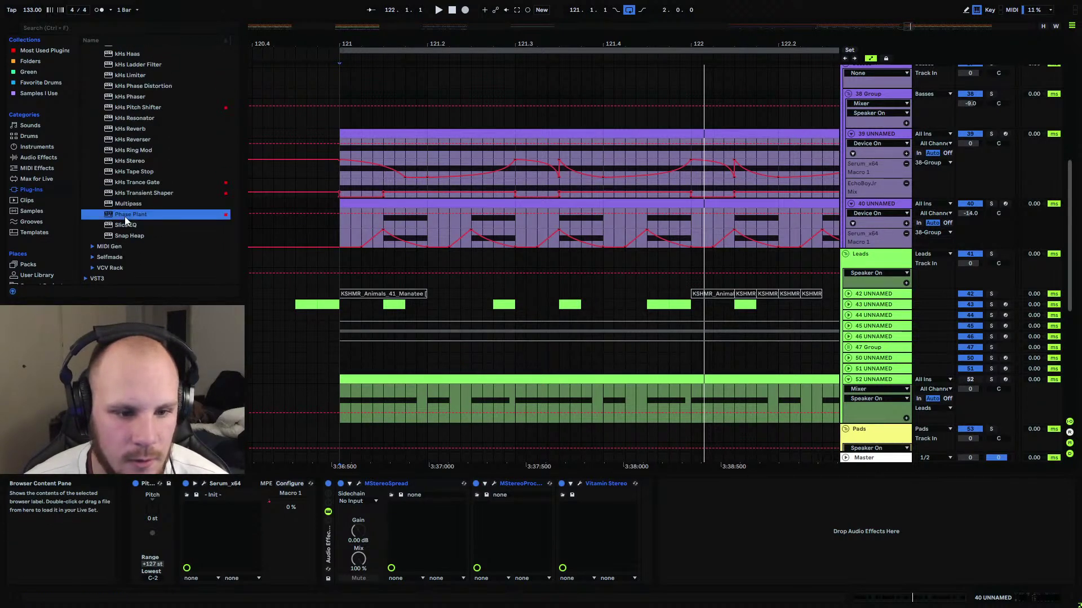
{"action": "scroll", "coordinate": [155, 218], "scroll_direction": "up", "scroll_amount": 8}
{"action": "left_click", "coordinate": [93, 103]}
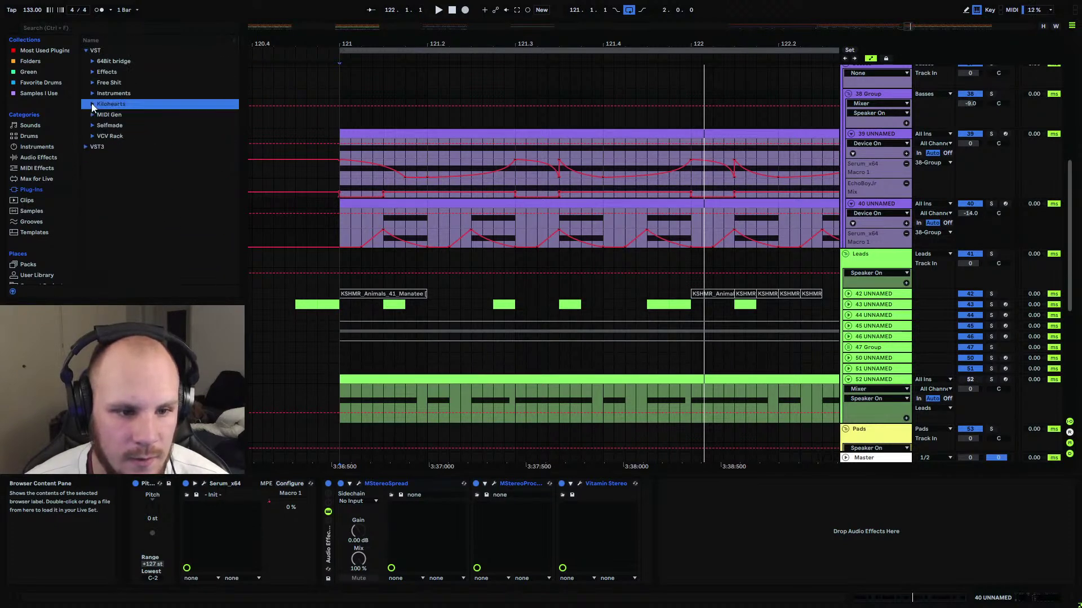
Solo the 52 UNNAMED lead and replace its Serum with Phase Plant from the Kilohearts plug-ins.
{"action": "left_click", "coordinate": [908, 381]}
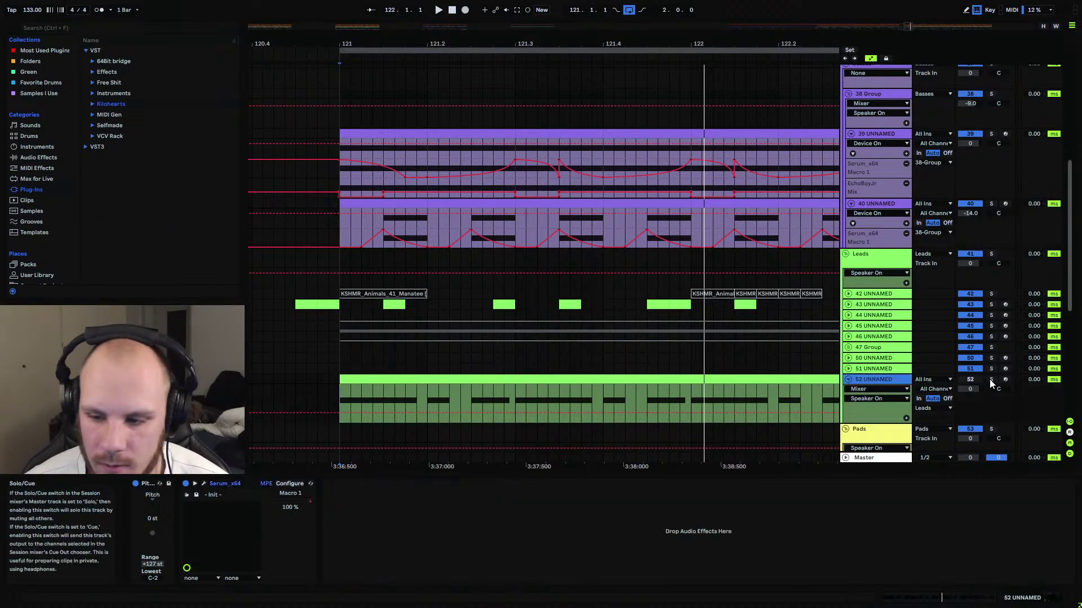
{"action": "left_click", "coordinate": [991, 379]}
{"action": "left_click", "coordinate": [93, 104]}
{"action": "scroll", "coordinate": [153, 221], "scroll_direction": "down", "scroll_amount": 5}
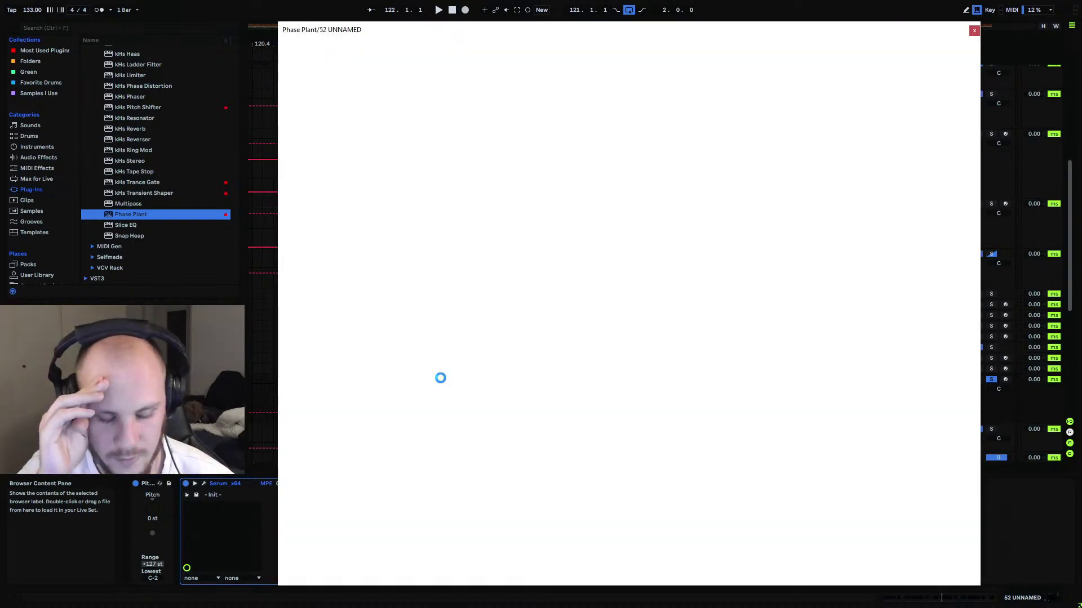
Add an Analog saw oscillator in Phase Plant and a Formant Filter on Lane 1, moving the filter point slightly up and to the left.
{"action": "left_click", "coordinate": [474, 161]}
{"action": "left_click", "coordinate": [507, 170]}
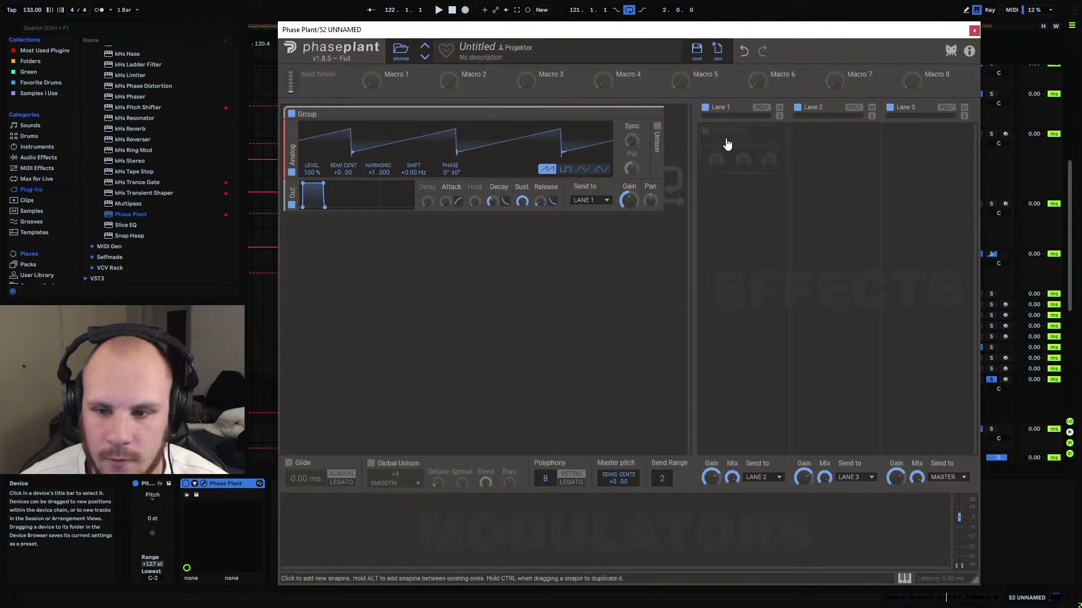
{"action": "left_click", "coordinate": [727, 145]}
{"action": "left_click", "coordinate": [842, 192]}
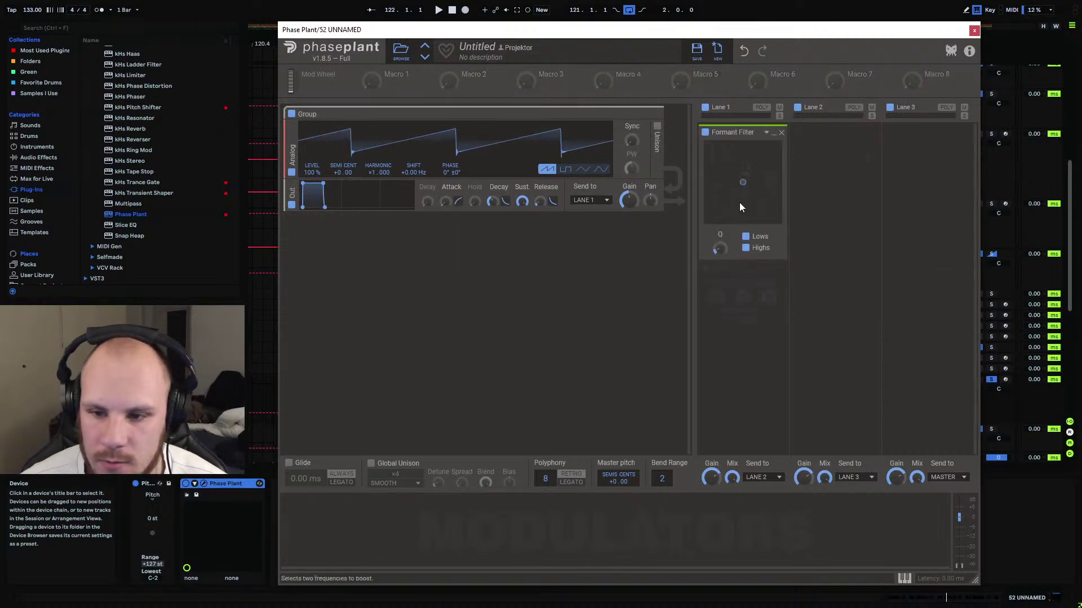
{"action": "left_click_drag", "start_coordinate": [741, 170], "coordinate": [727, 176]}
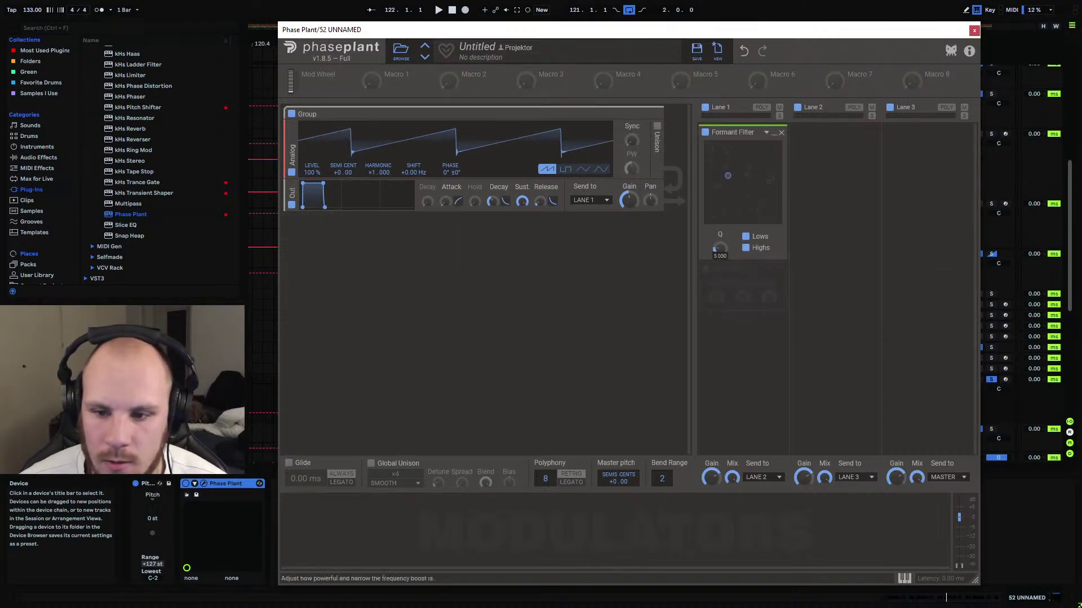
Assign Macro 1 to the Formant Filter's horizontal axis and Macro 2 to its vertical axis, and set Macro 1 to 25%.
{"action": "left_click_drag", "start_coordinate": [387, 85], "coordinate": [743, 226]}
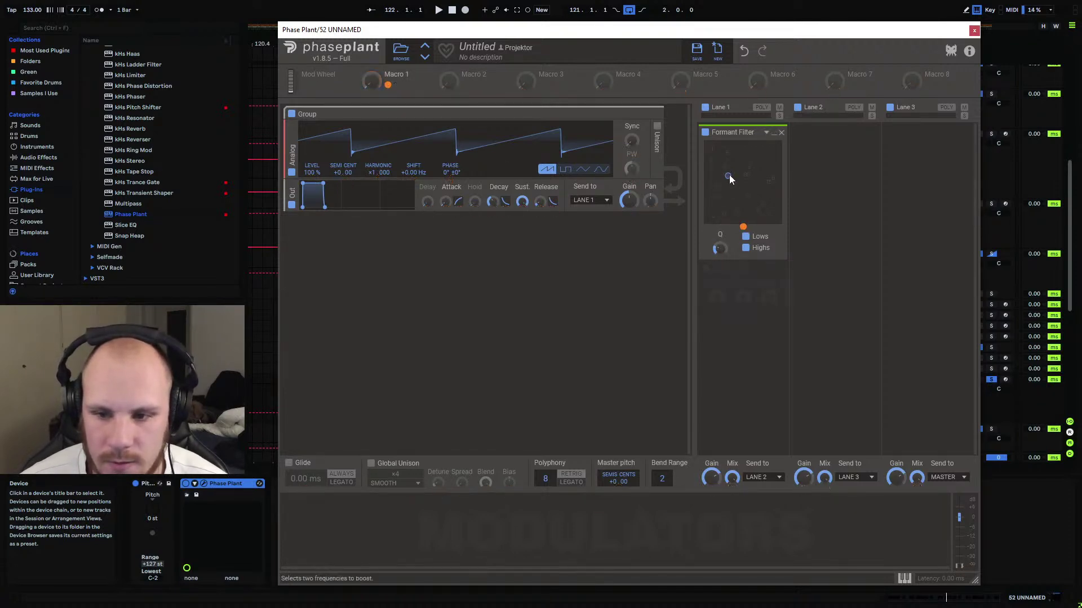
{"action": "left_click_drag", "start_coordinate": [464, 85], "coordinate": [709, 181]}
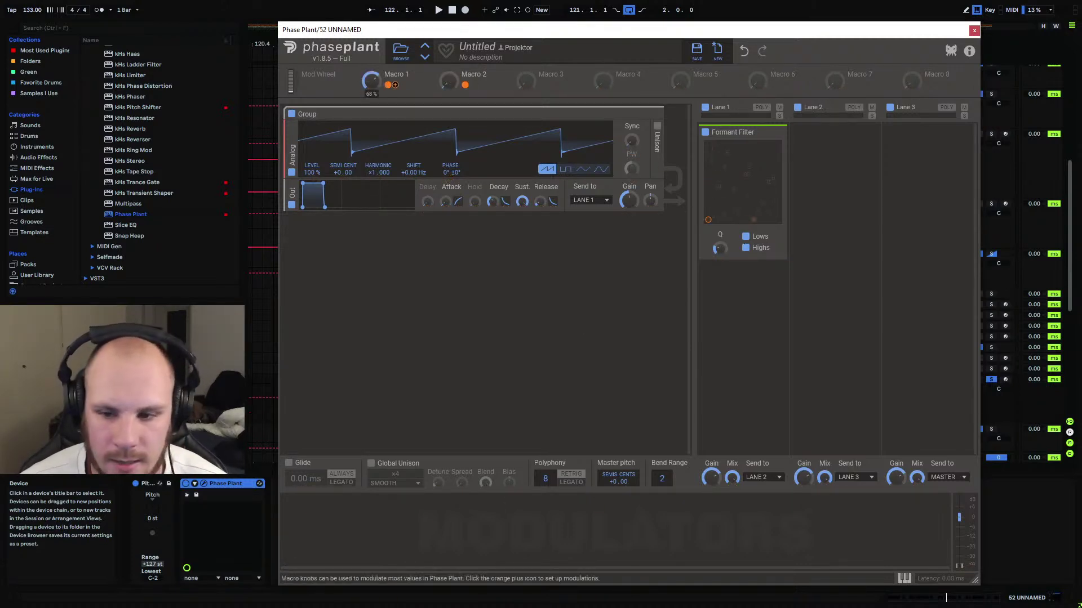
{"action": "left_click_drag", "start_coordinate": [372, 80], "coordinate": [372, 81]}
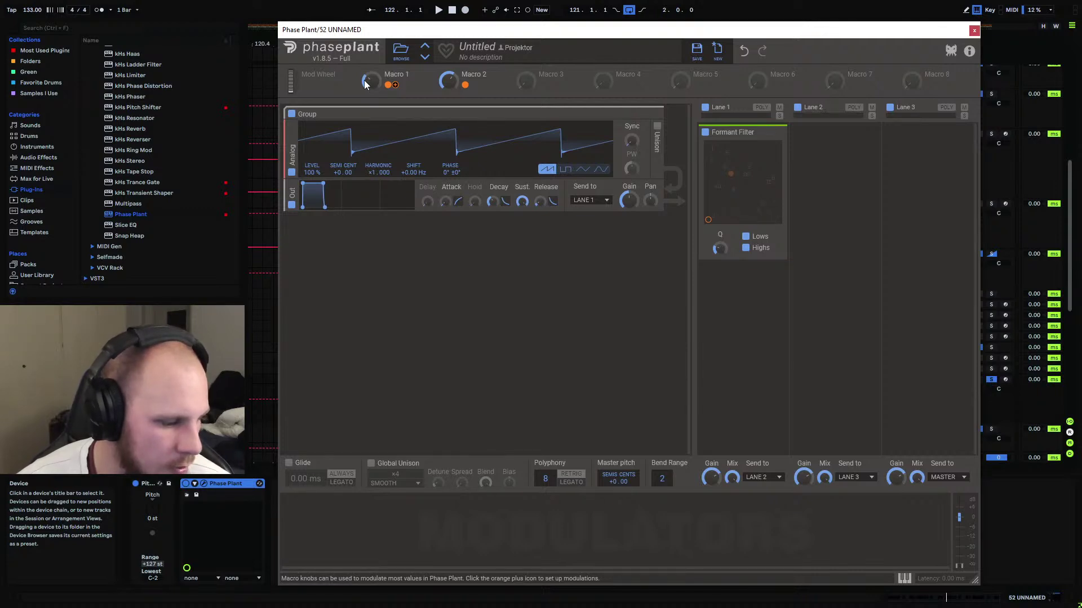
{"action": "left_click", "coordinate": [973, 32]}
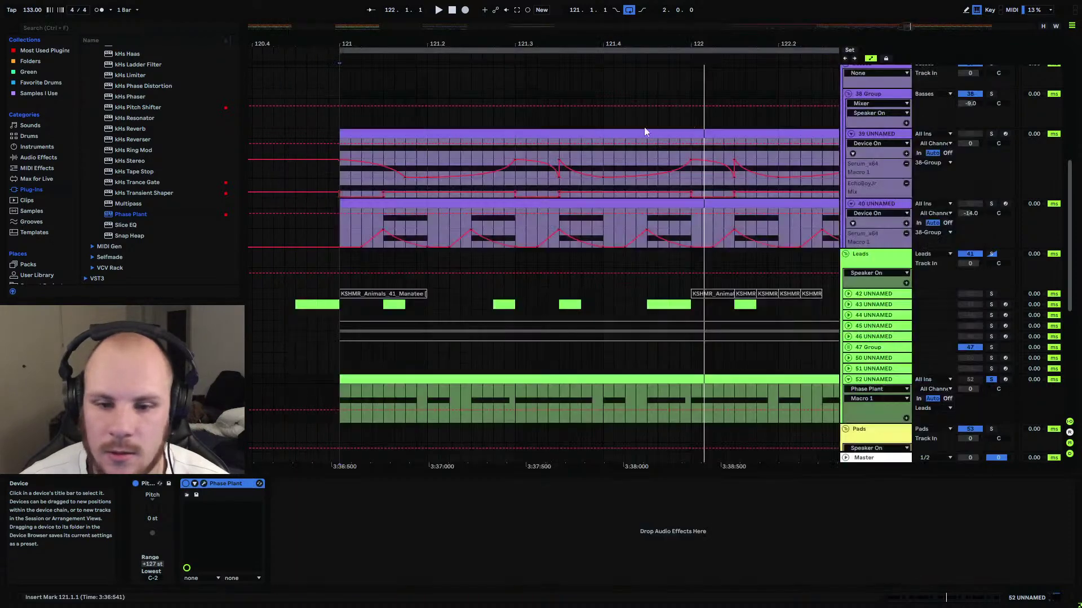
{"action": "left_click", "coordinate": [882, 143]}
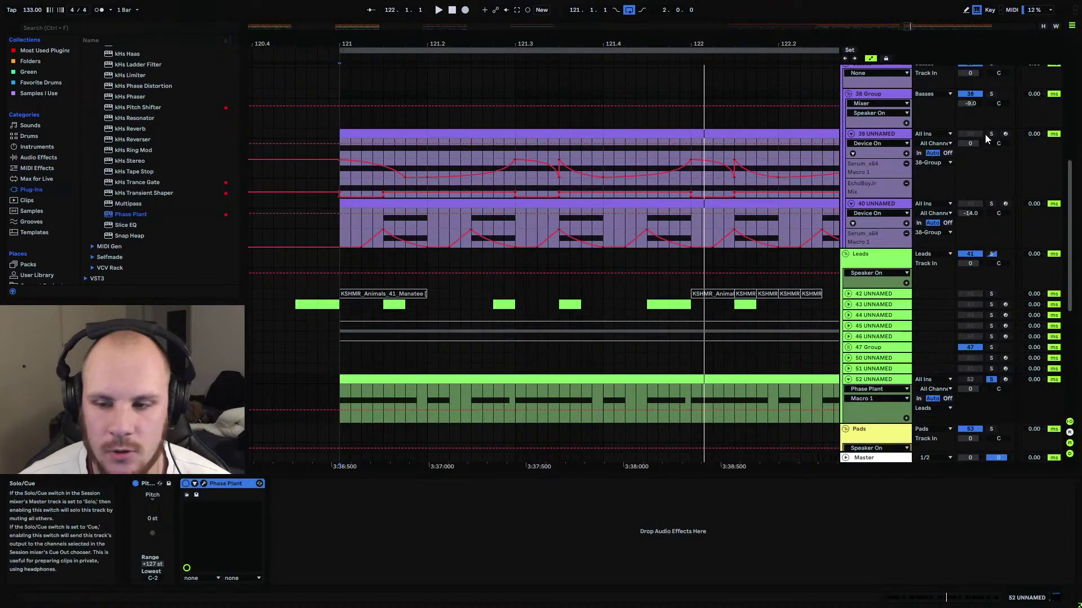
{"action": "left_click", "coordinate": [886, 141]}
{"action": "left_click", "coordinate": [884, 141]}
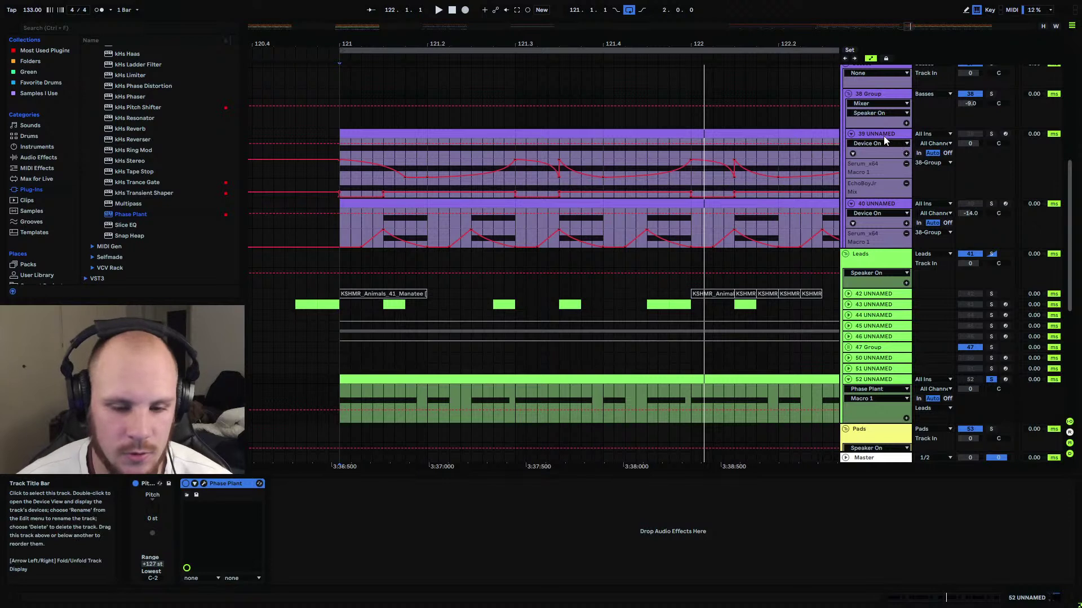
{"action": "left_click", "coordinate": [883, 141]}
{"action": "left_click", "coordinate": [884, 141]}
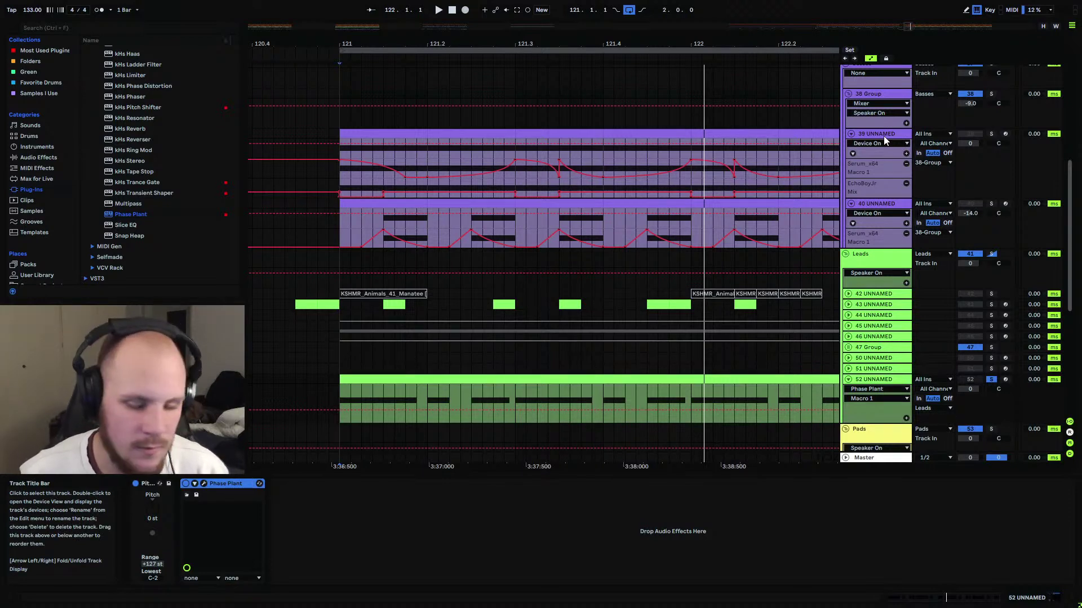
{"action": "left_click", "coordinate": [427, 248]}
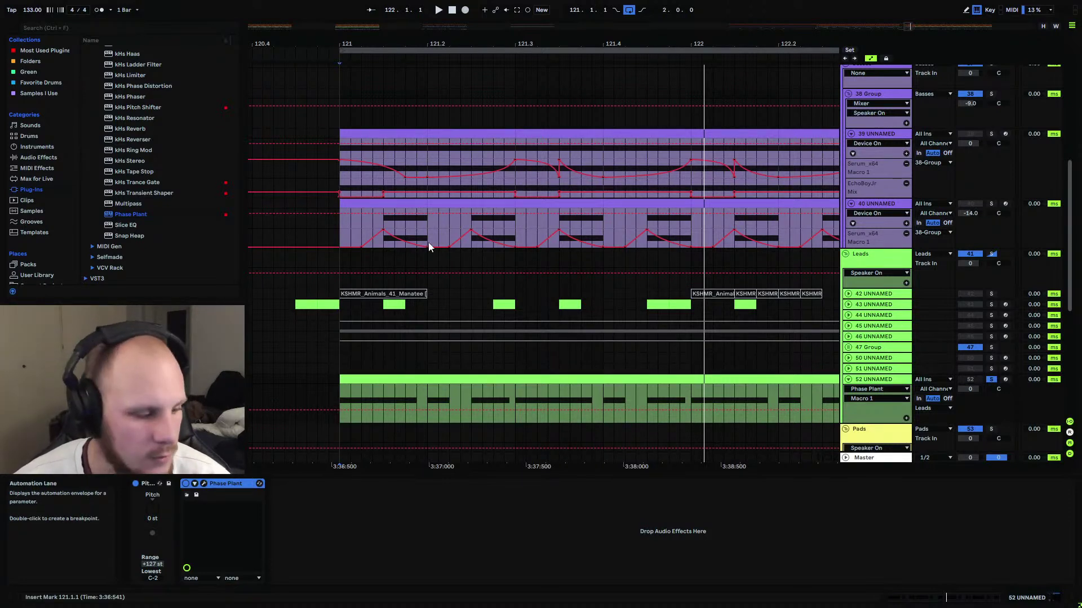
{"action": "left_click", "coordinate": [478, 205]}
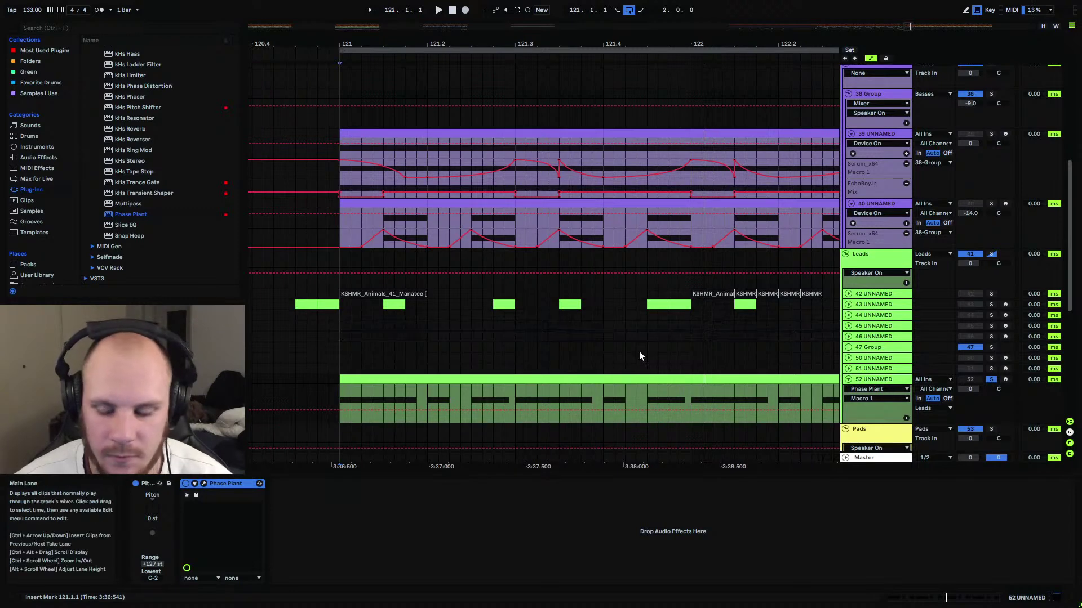
Set the Phase Plant Macro 1 automation on 52 UNNAMED to 0.00 from bar 121.
{"action": "left_click", "coordinate": [203, 483]}
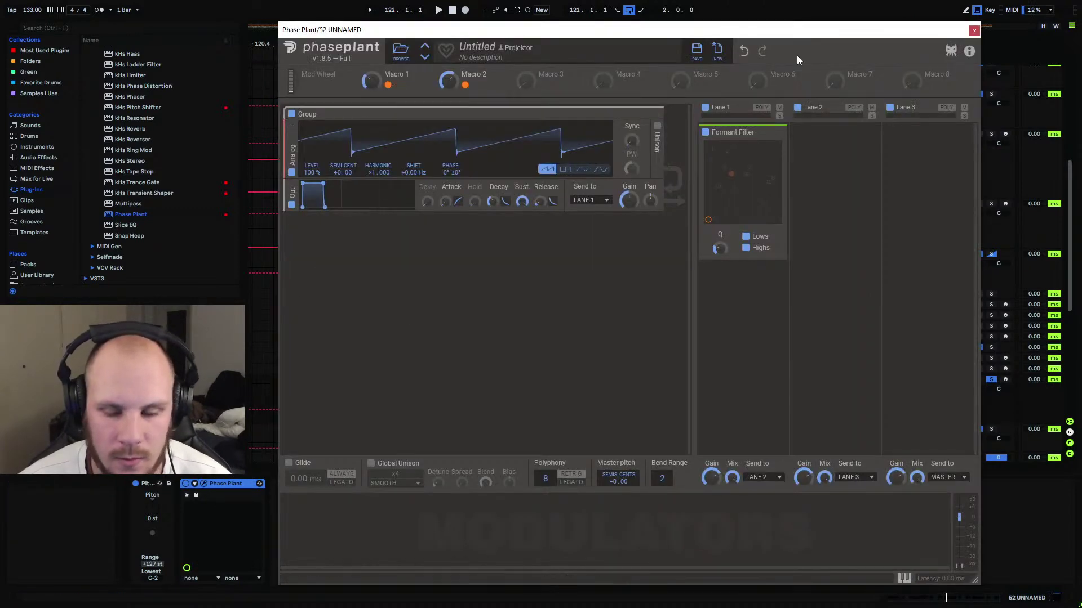
{"action": "left_click", "coordinate": [974, 29]}
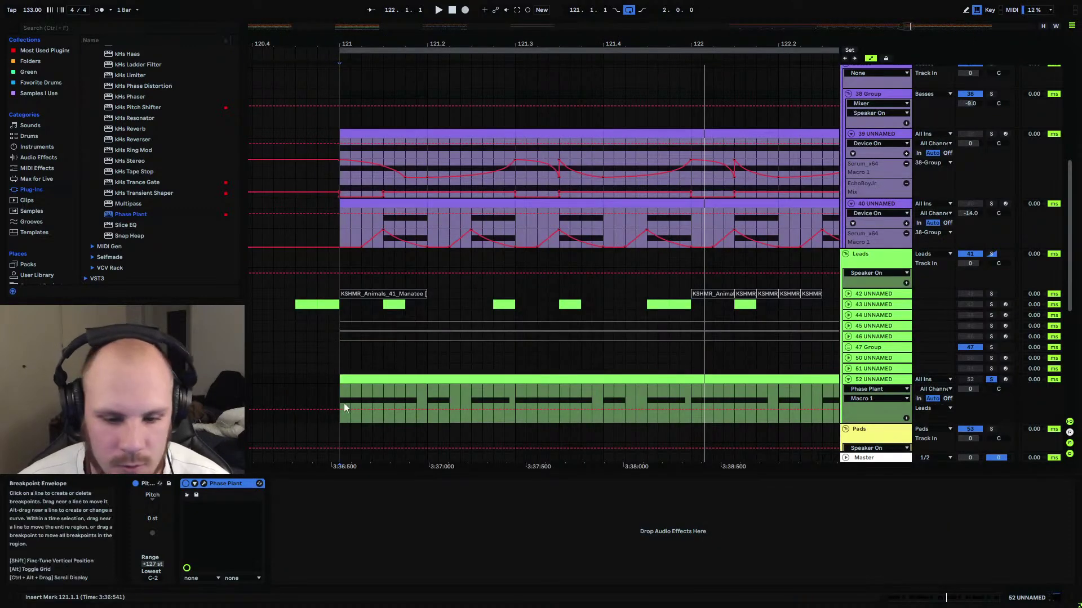
{"action": "left_click", "coordinate": [340, 417]}
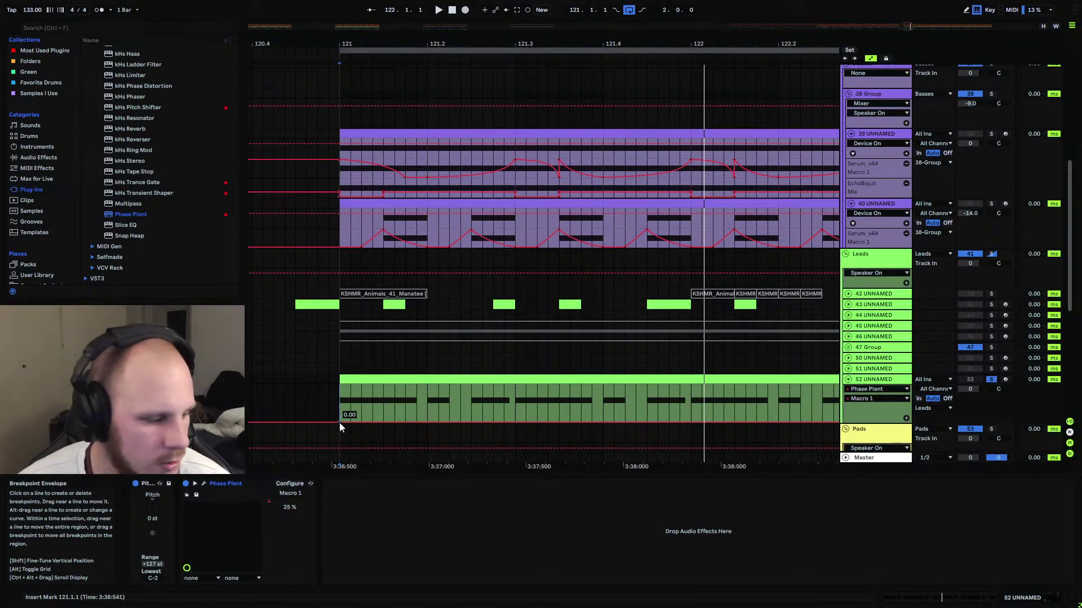
Inspect the device chains of 39 UNNAMED and 40 UNNAMED, including the effects and oscillator pages of 40's Serum, with beat 121.1 selected.
{"action": "left_click", "coordinate": [878, 208]}
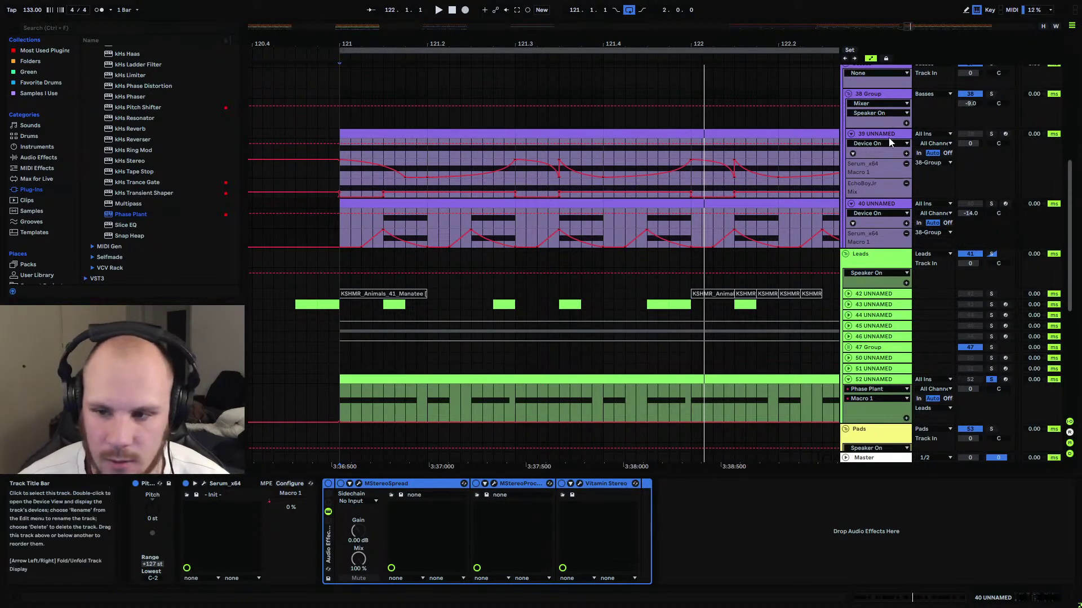
{"action": "key", "text": "Up"}
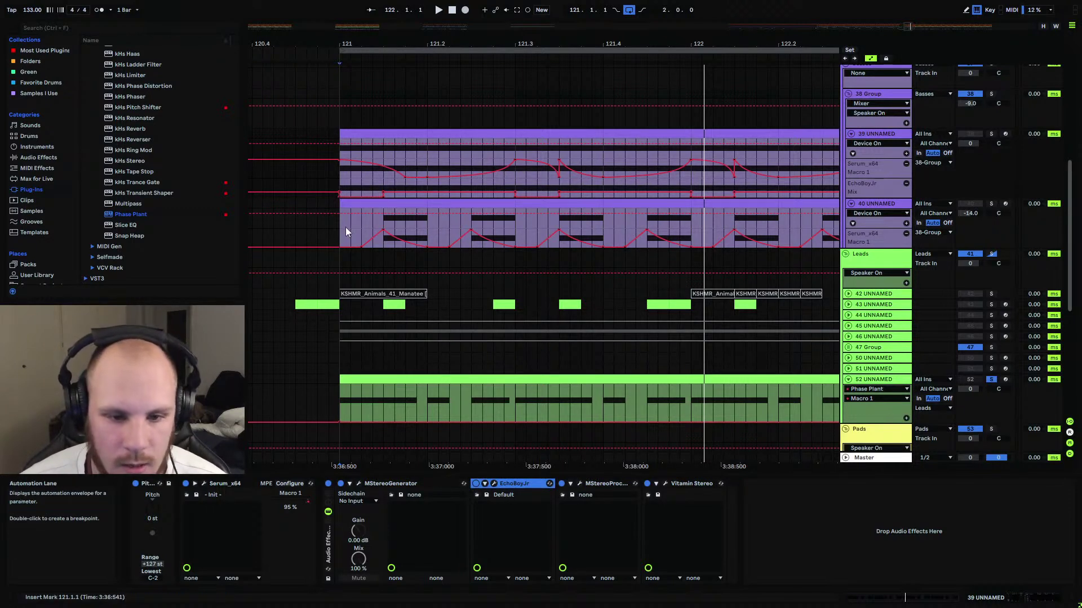
{"action": "left_click_drag", "start_coordinate": [343, 228], "coordinate": [428, 227]}
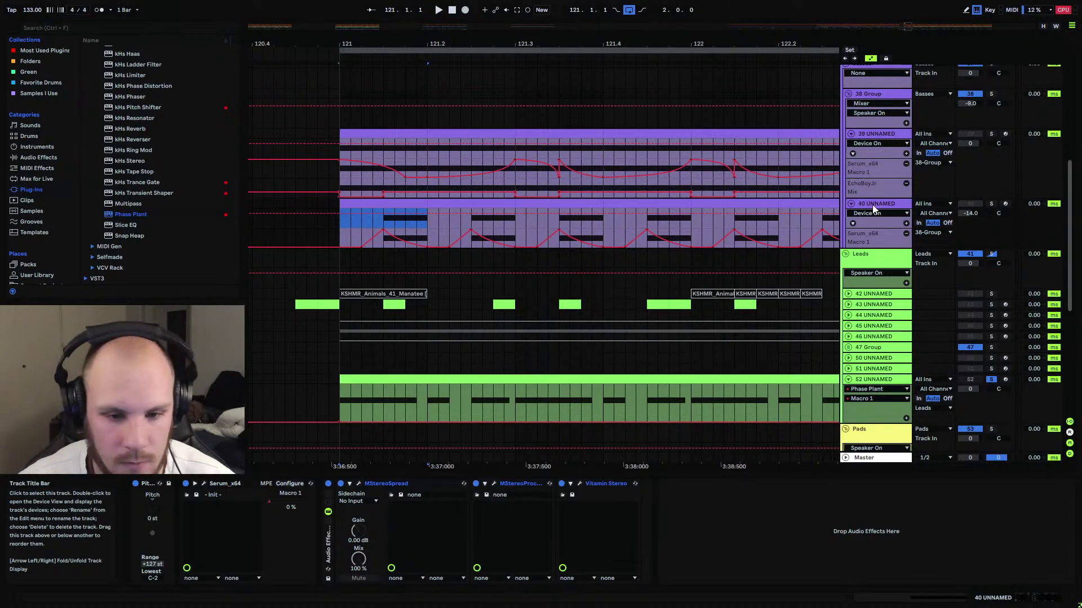
{"action": "left_click", "coordinate": [205, 484]}
{"action": "left_click", "coordinate": [416, 106]}
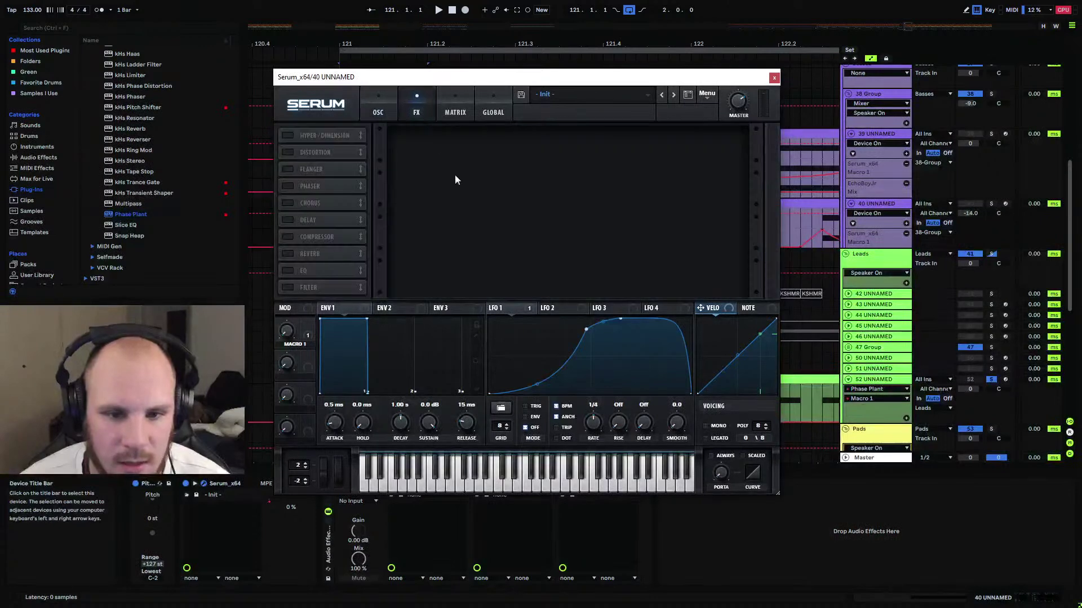
{"action": "left_click", "coordinate": [388, 107]}
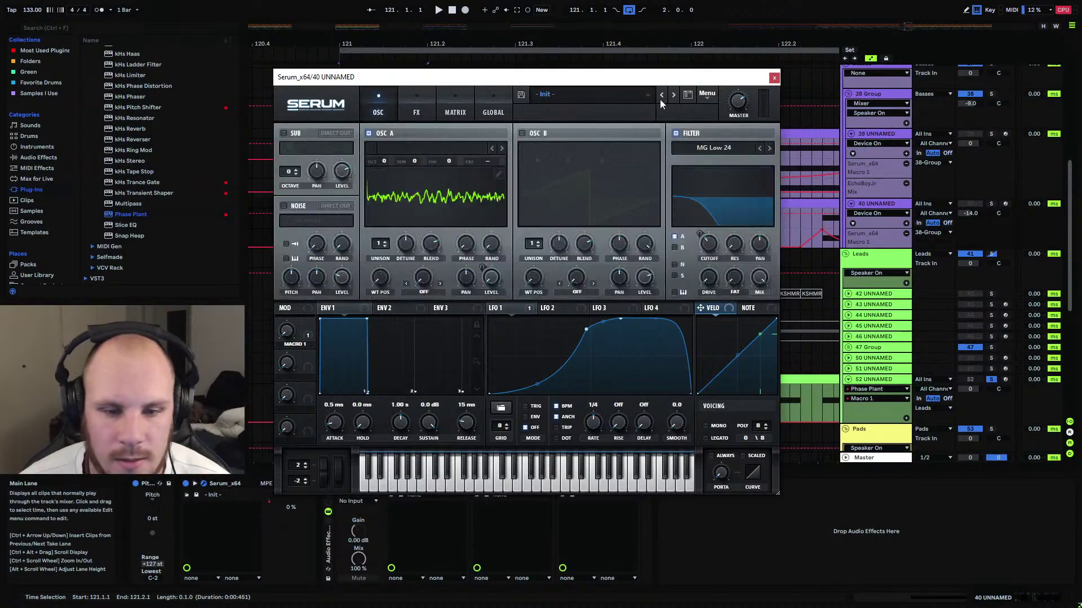
{"action": "left_click", "coordinate": [773, 78]}
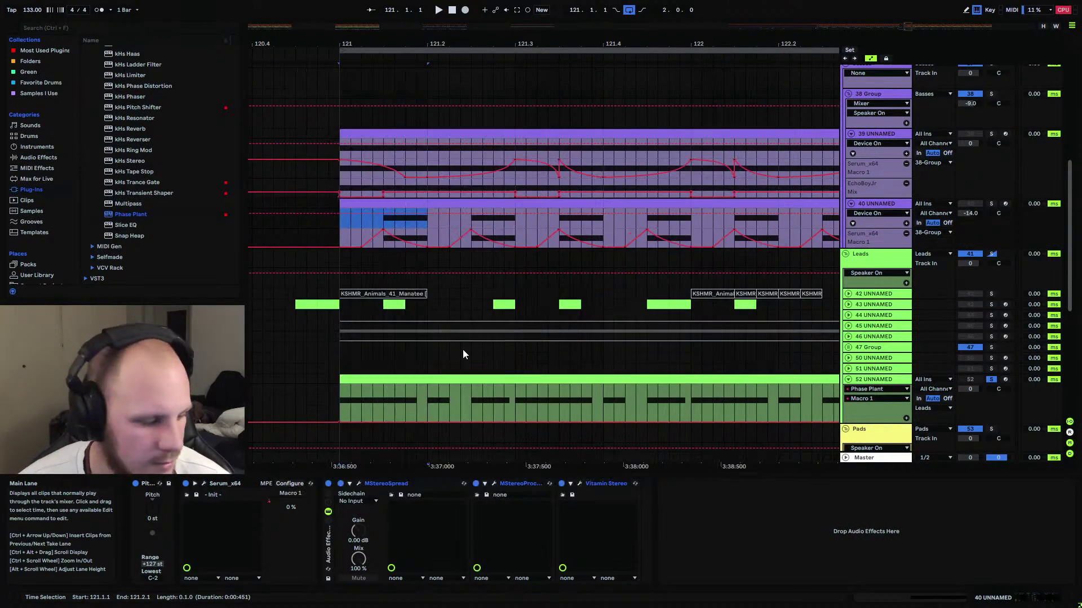
Examine the MStereoProcessor settings on 40 UNNAMED and the filter and LFO in its Serum.
{"action": "left_click", "coordinate": [418, 482]}
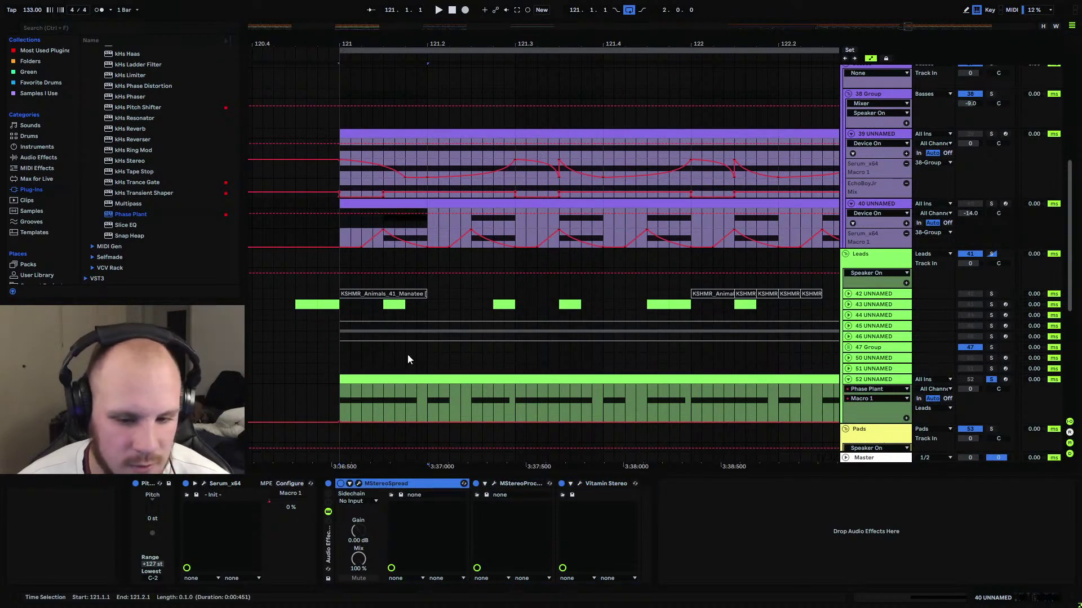
{"action": "left_click", "coordinate": [516, 484]}
{"action": "left_click", "coordinate": [494, 484]}
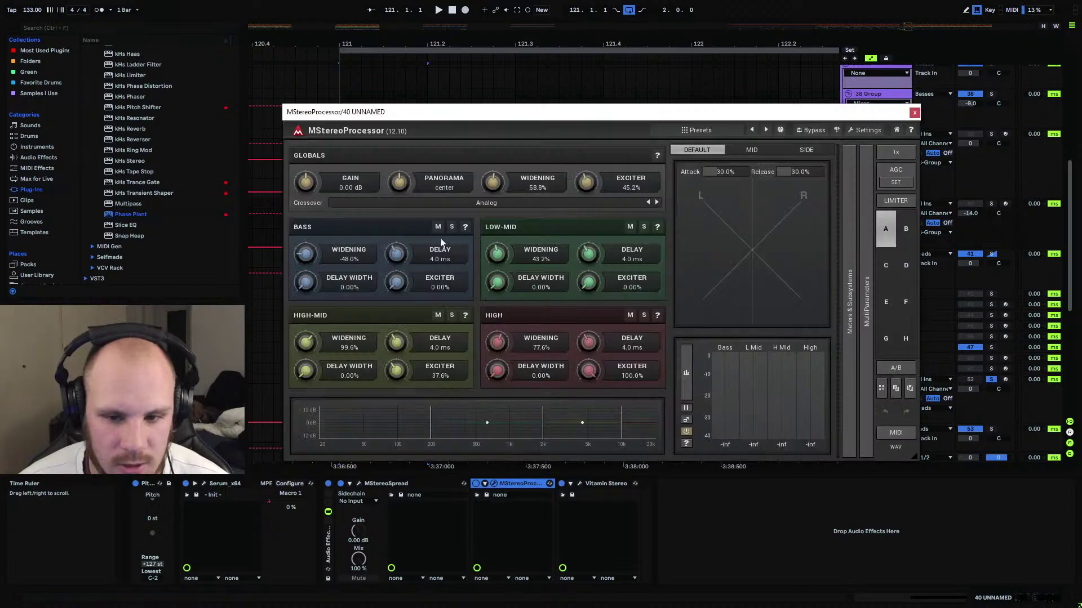
{"action": "left_click", "coordinate": [914, 115]}
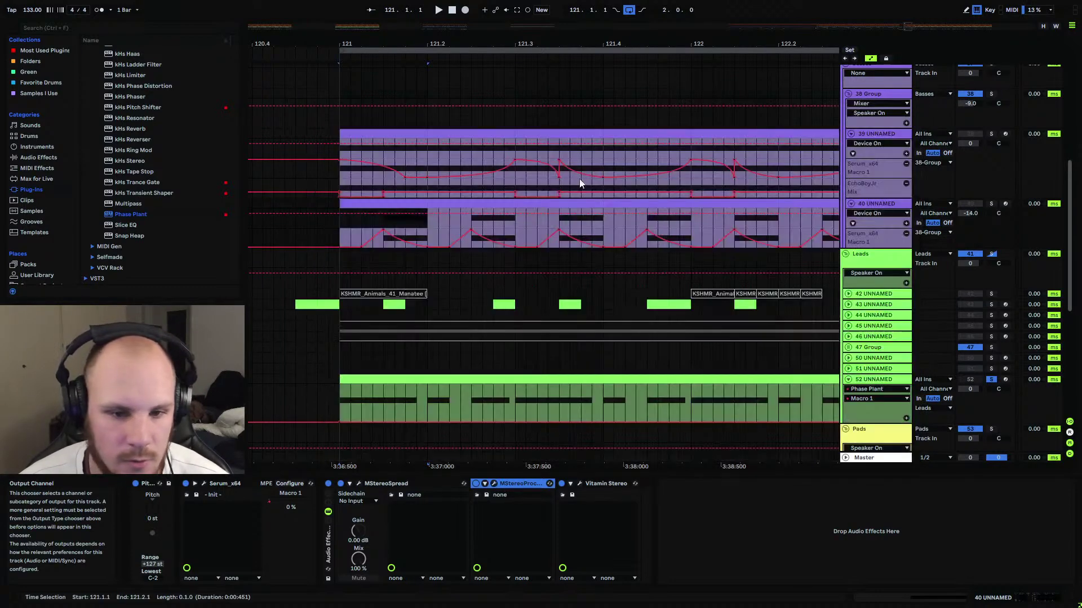
{"action": "left_click", "coordinate": [342, 225]}
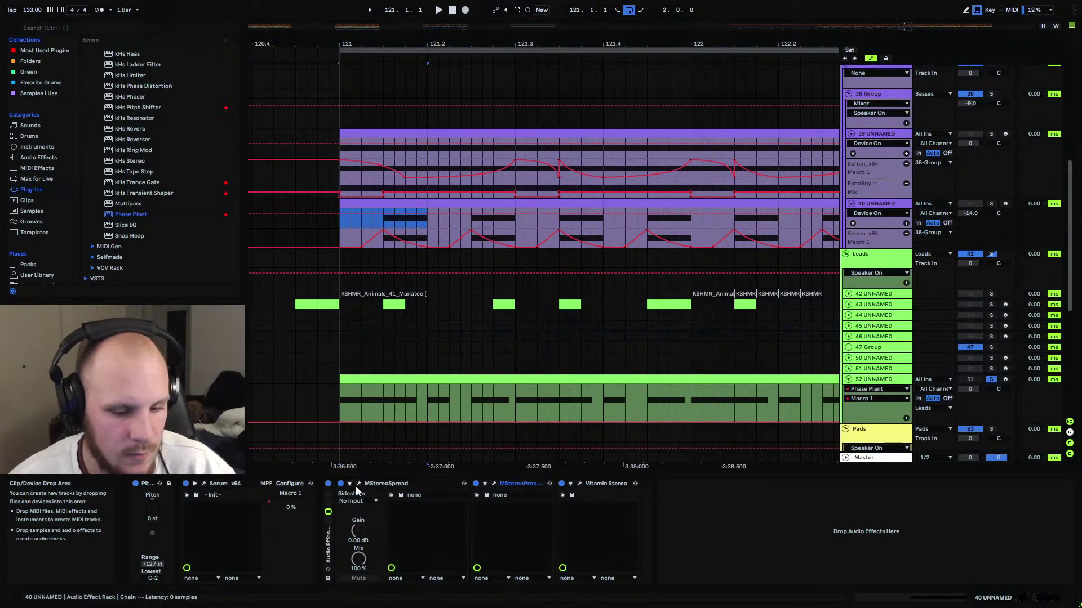
{"action": "left_click", "coordinate": [204, 483]}
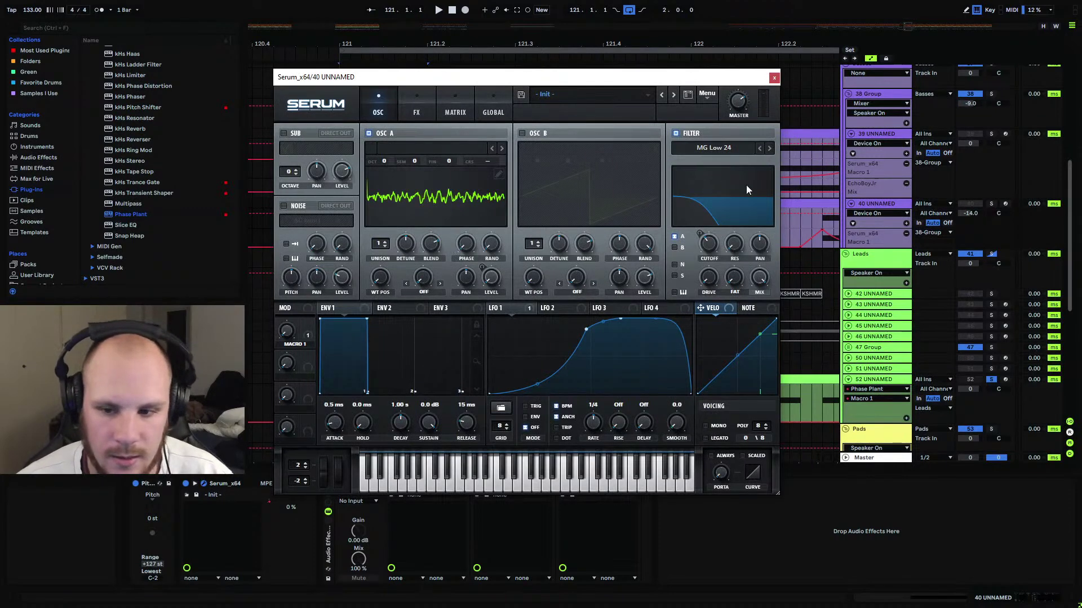
{"action": "left_click", "coordinate": [773, 79]}
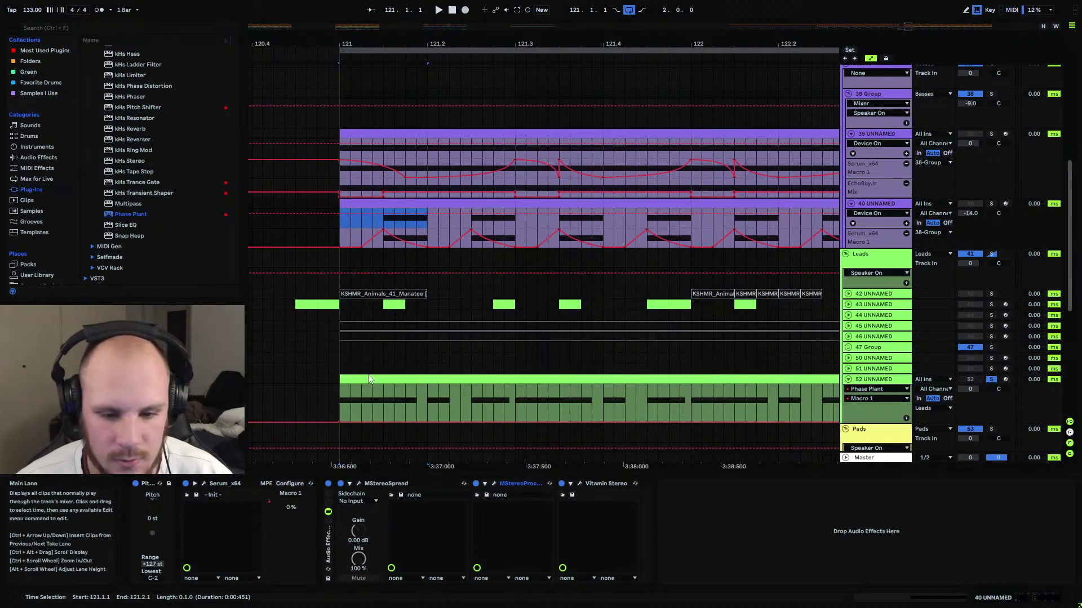
Shape the Macro 1 automation on 52 UNNAMED as a ramp falling from maximum at bar 121 to 0.00 just before beat 121.2.
{"action": "left_click", "coordinate": [342, 402]}
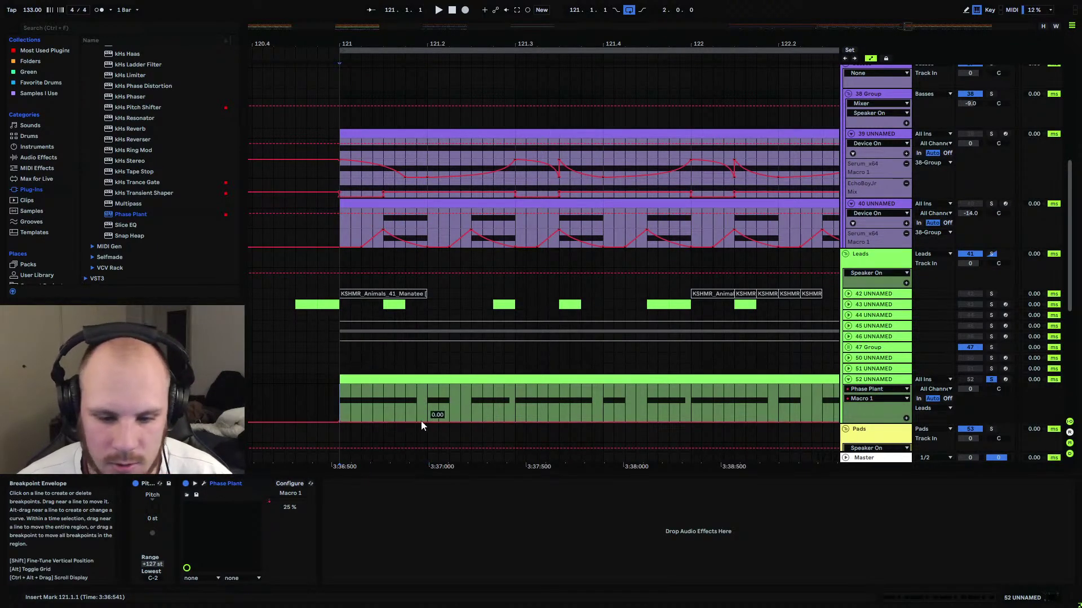
{"action": "left_click_drag", "start_coordinate": [420, 421], "coordinate": [417, 385]}
{"action": "key", "text": "space"}
{"action": "left_click_drag", "start_coordinate": [339, 422], "coordinate": [340, 385]}
{"action": "left_click", "coordinate": [415, 381]}
{"action": "left_click_drag", "start_coordinate": [417, 386], "coordinate": [418, 422]}
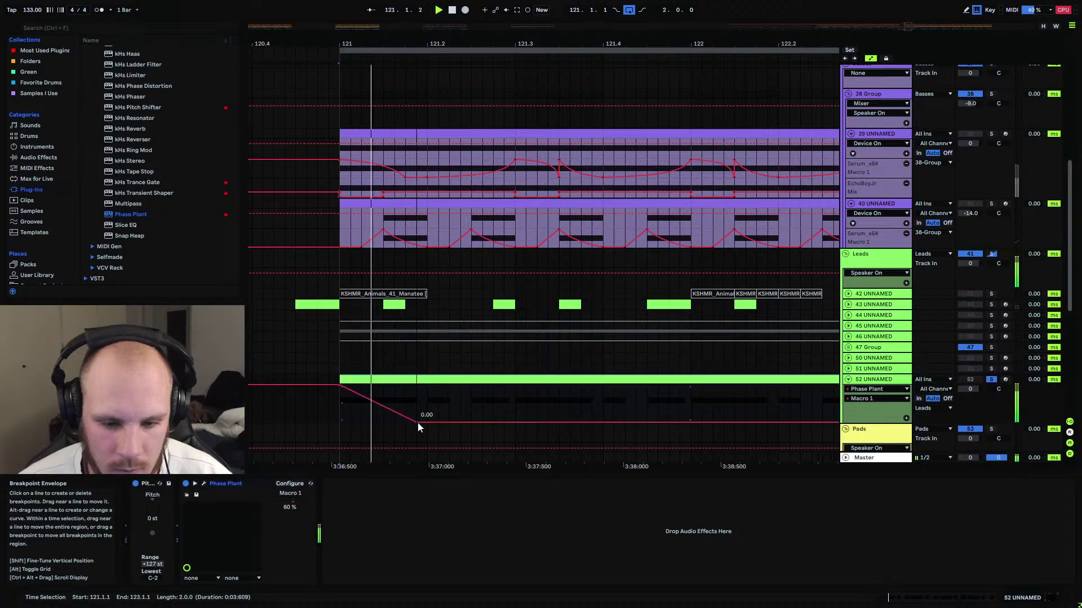
Open Phase Plant on 52 UNNAMED and audition the Formant Filter with its Lows and Highs options toggled during playback.
{"action": "left_click", "coordinate": [203, 484]}
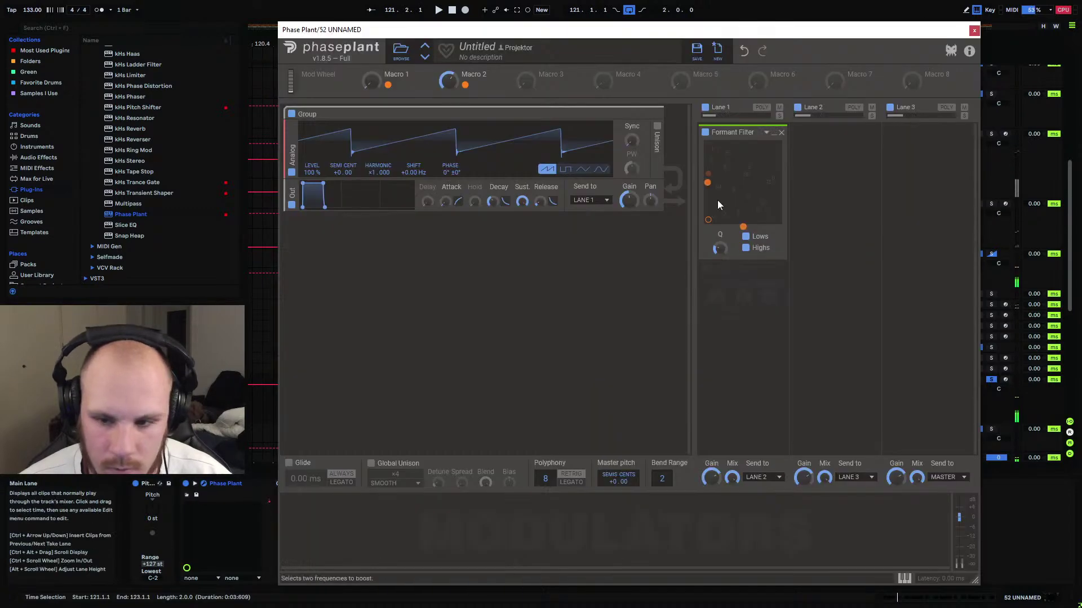
{"action": "key", "text": "space"}
{"action": "left_click", "coordinate": [745, 236]}
{"action": "left_click", "coordinate": [746, 248]}
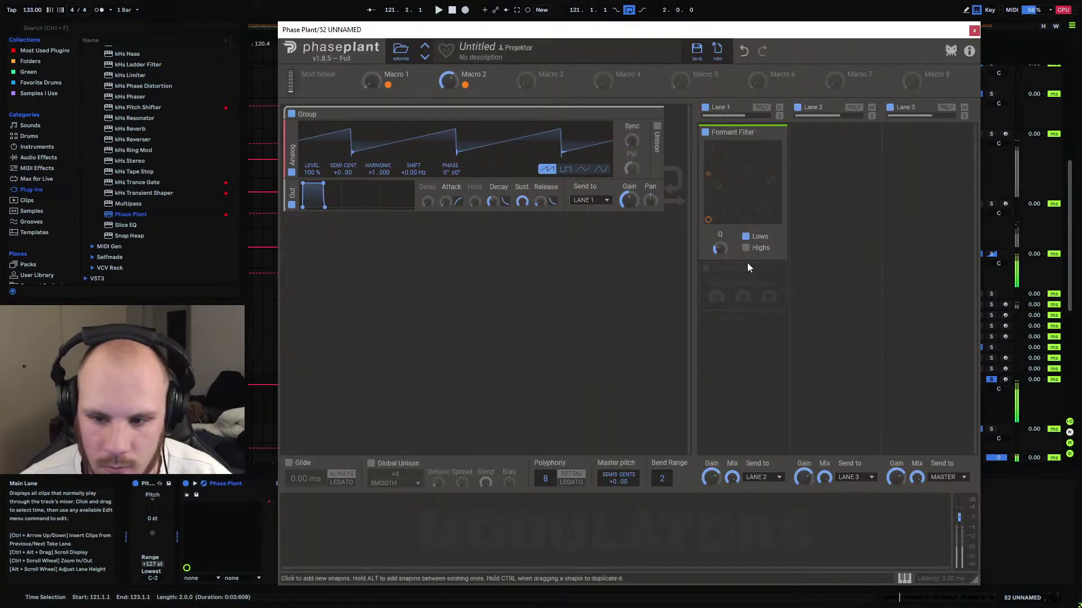
{"action": "left_click", "coordinate": [747, 248]}
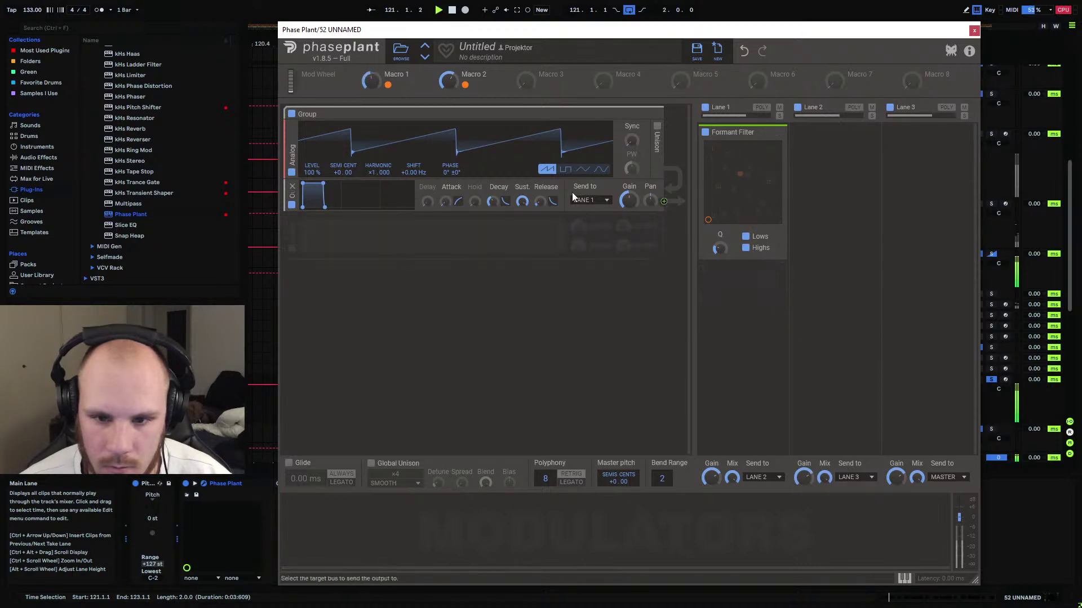
Try the triangle and square waveforms on the Analog oscillator and return it to sawtooth.
{"action": "left_click", "coordinate": [582, 172]}
{"action": "left_click", "coordinate": [565, 169]}
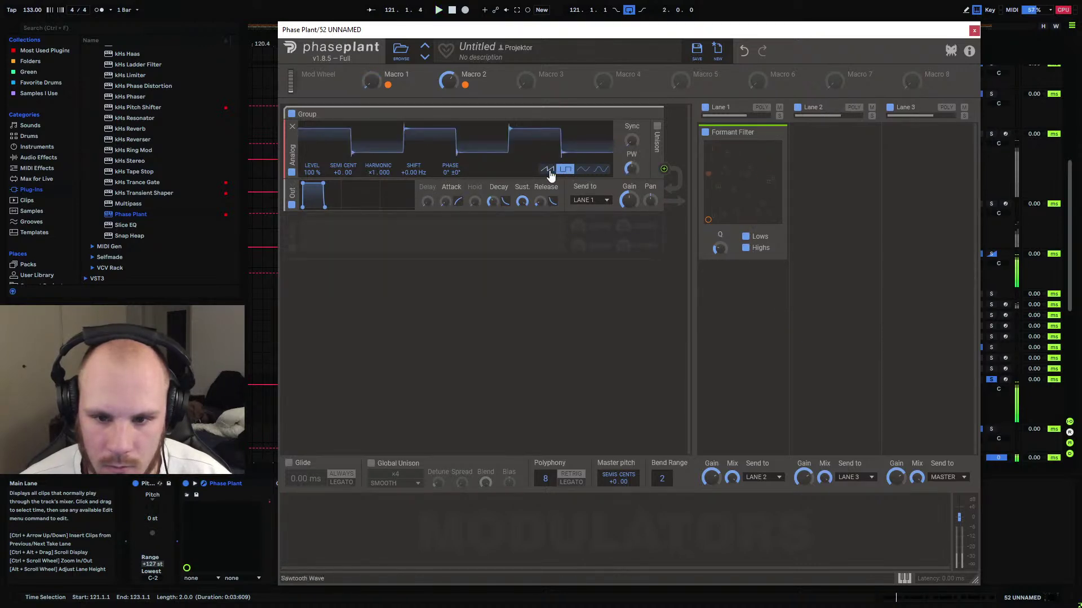
{"action": "left_click", "coordinate": [546, 170]}
Disable Highs in the Formant Filter, raise its Q slightly, and sweep Macro 2 to audition the vertical formant movement.
{"action": "left_click", "coordinate": [746, 247]}
{"action": "left_click_drag", "start_coordinate": [719, 249], "coordinate": [719, 249]}
{"action": "mouse_move", "coordinate": [455, 89]}
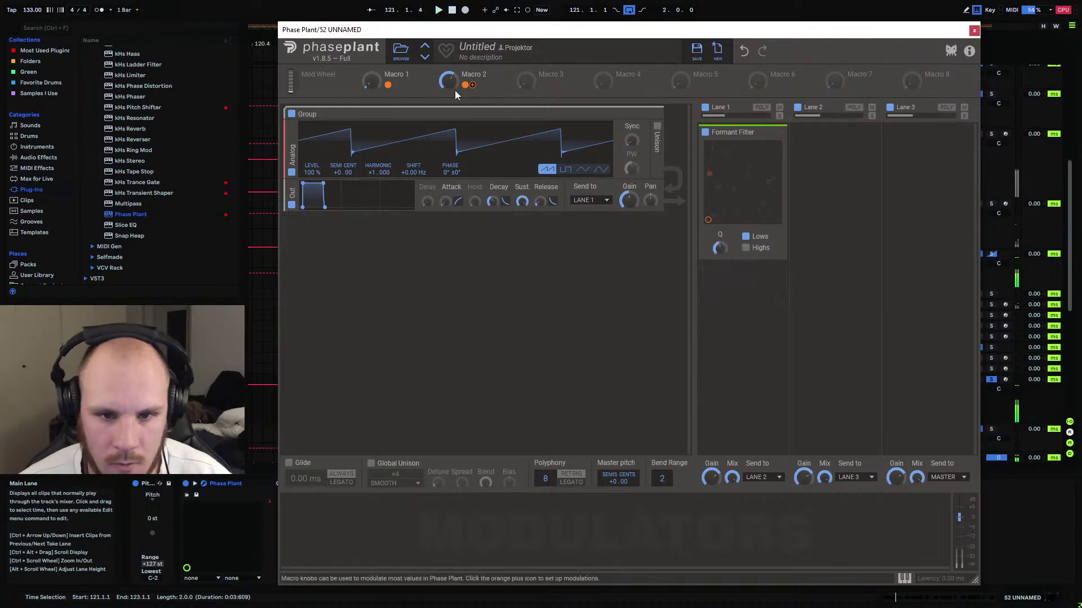
{"action": "left_click_drag", "start_coordinate": [448, 80], "coordinate": [448, 56]}
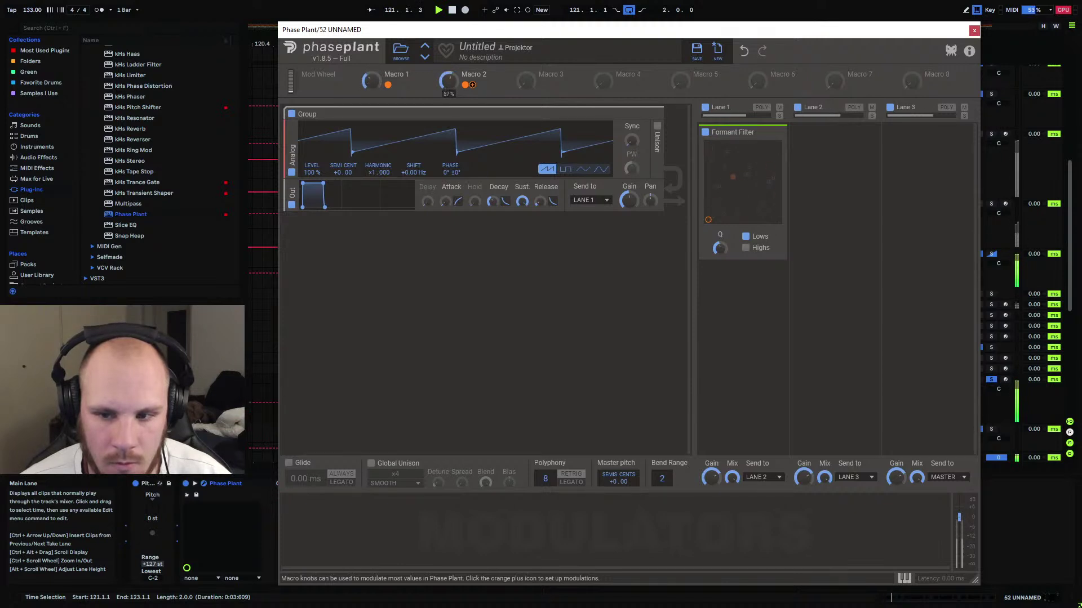
{"action": "left_click_drag", "start_coordinate": [448, 80], "coordinate": [449, 81]}
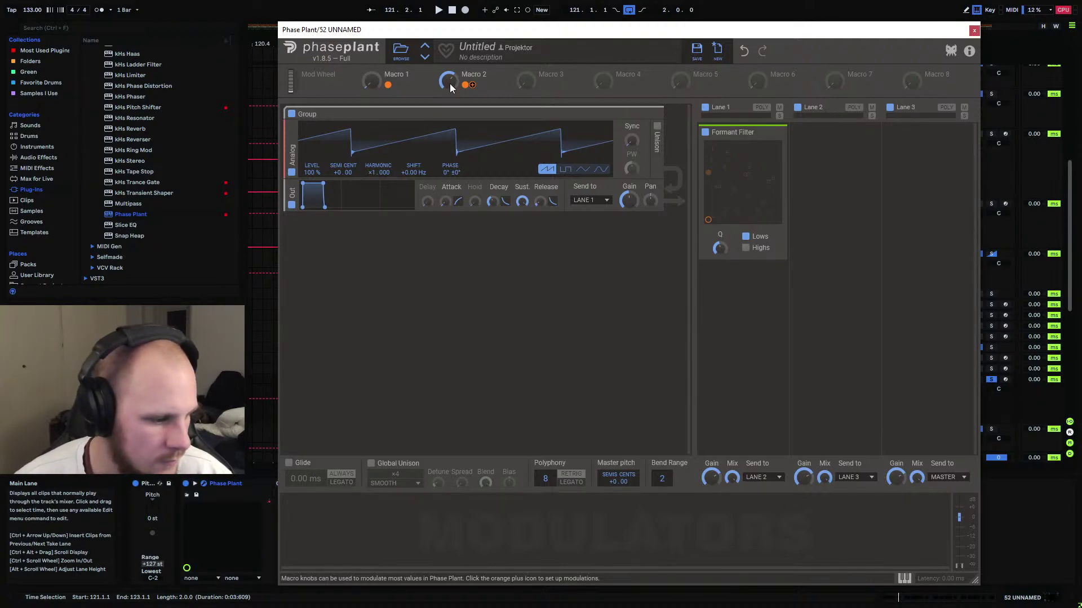
Close Phase Plant and draw Macro 2 automation falling from maximum at bar 121 to zero near 121.2, rising to 0.52 shortly after.
{"action": "left_click", "coordinate": [974, 30]}
{"action": "key", "text": "space"}
{"action": "left_click_drag", "start_coordinate": [338, 396], "coordinate": [444, 402]}
{"action": "key", "text": "space"}
{"action": "key", "text": "space"}
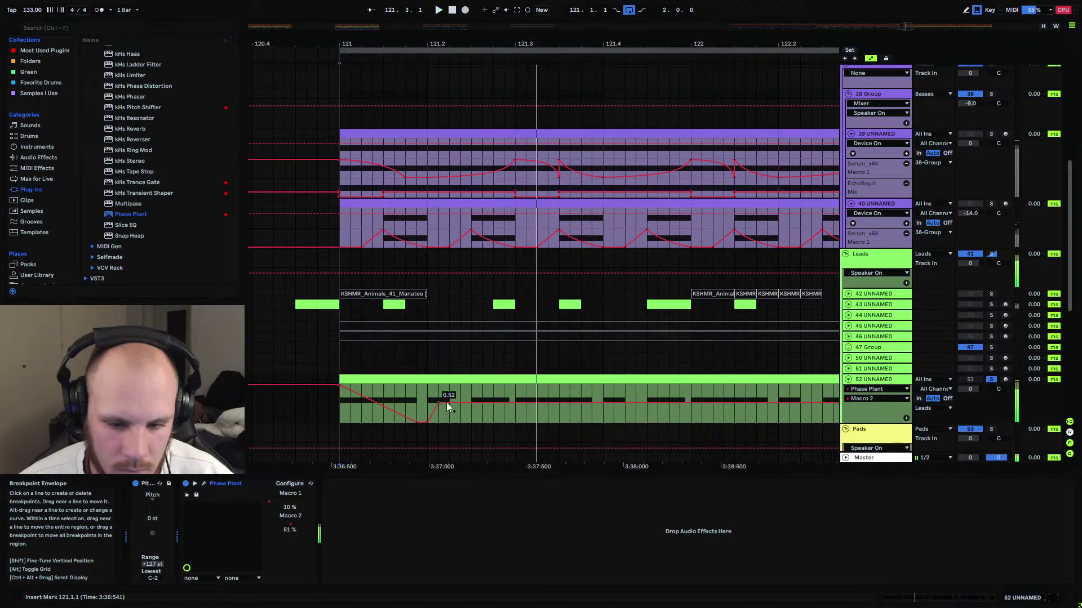
Extend the Macro 2 automation with a dip, a 0.30 plateau, a decline to about 0.09, two peaks, and 0.00 at bar 122.
{"action": "mouse_move", "coordinate": [470, 403]}
{"action": "left_mouse_down"}
{"action": "mouse_move", "coordinate": [478, 426]}
{"action": "mouse_move", "coordinate": [482, 411]}
{"action": "left_mouse_up"}
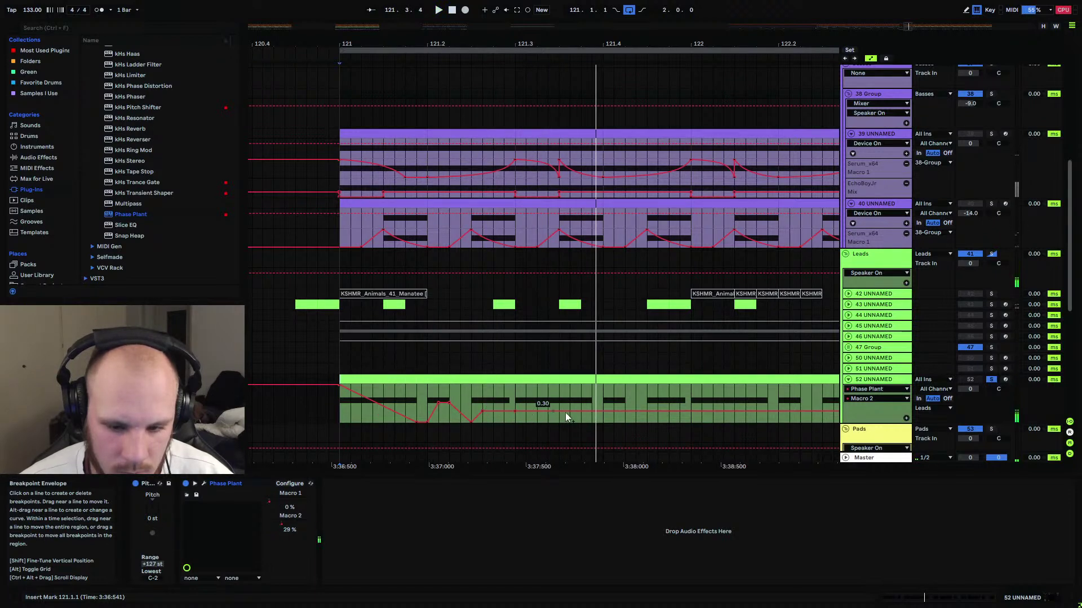
{"action": "left_click_drag", "start_coordinate": [594, 412], "coordinate": [593, 418]}
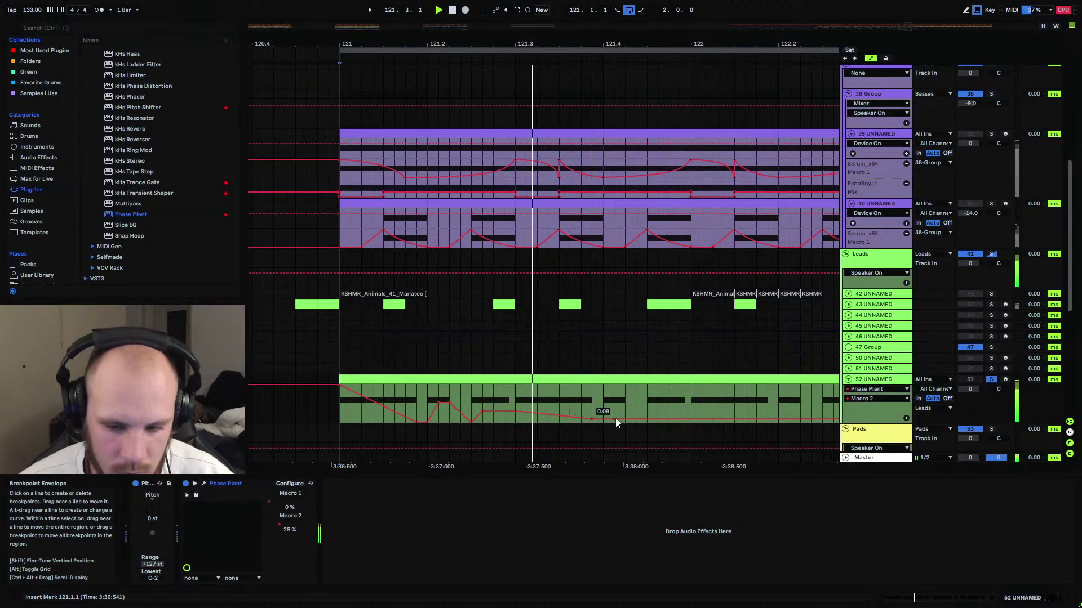
{"action": "mouse_move", "coordinate": [625, 420]}
{"action": "left_mouse_down"}
{"action": "mouse_move", "coordinate": [625, 404]}
{"action": "mouse_move", "coordinate": [647, 422]}
{"action": "left_mouse_up"}
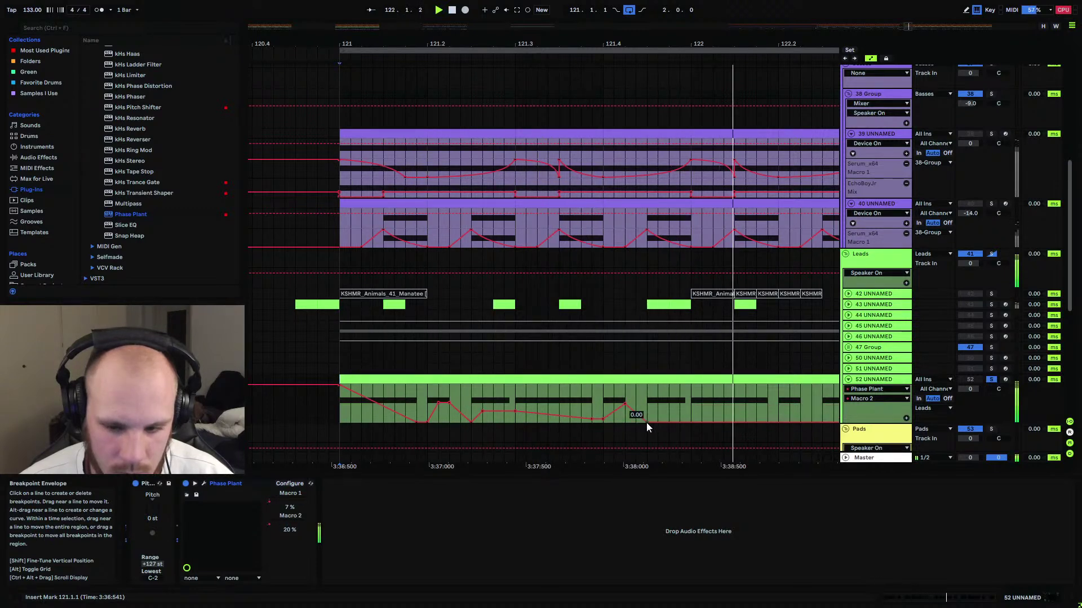
{"action": "left_click_drag", "start_coordinate": [653, 423], "coordinate": [691, 422]}
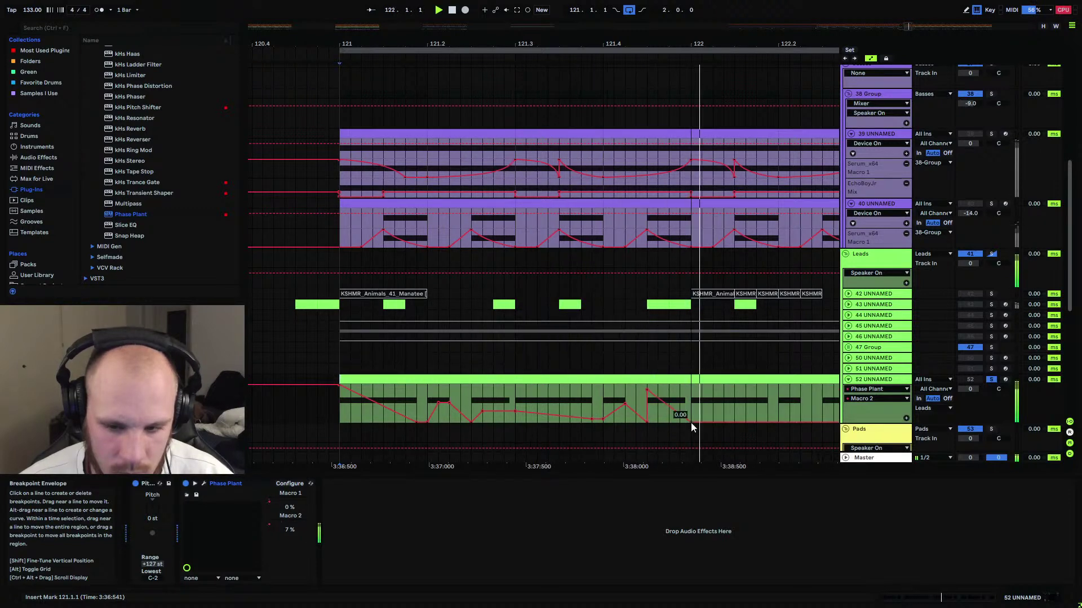
Add a second Macro 1 automation ramp falling from maximum at beat 121.3 to zero just before 121.4.
{"action": "left_click", "coordinate": [275, 502]}
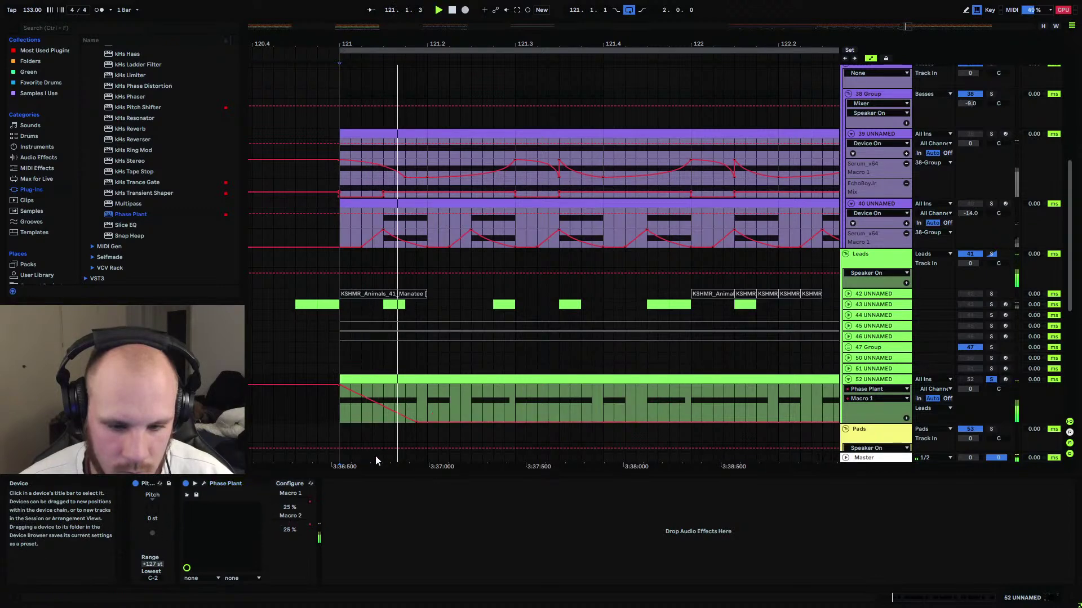
{"action": "left_click_drag", "start_coordinate": [516, 422], "coordinate": [516, 385]}
{"action": "left_click_drag", "start_coordinate": [602, 387], "coordinate": [591, 421]}
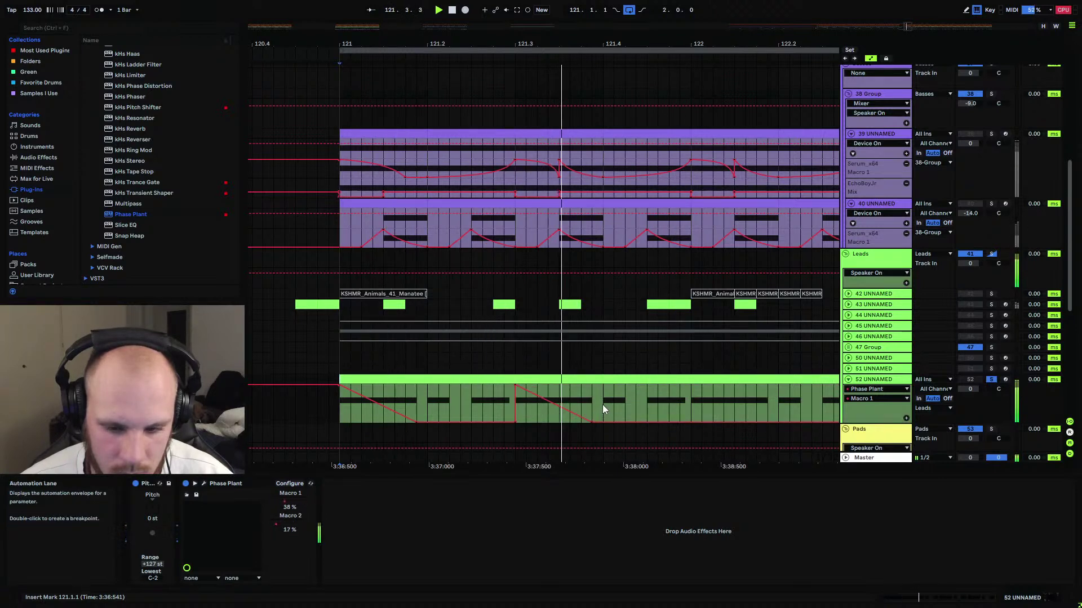
Show Macro 2 and Macro 1 of Phase Plant in separate automation lanes beneath 52 UNNAMED, leaving its main lane on None.
{"action": "left_click", "coordinate": [876, 389]}
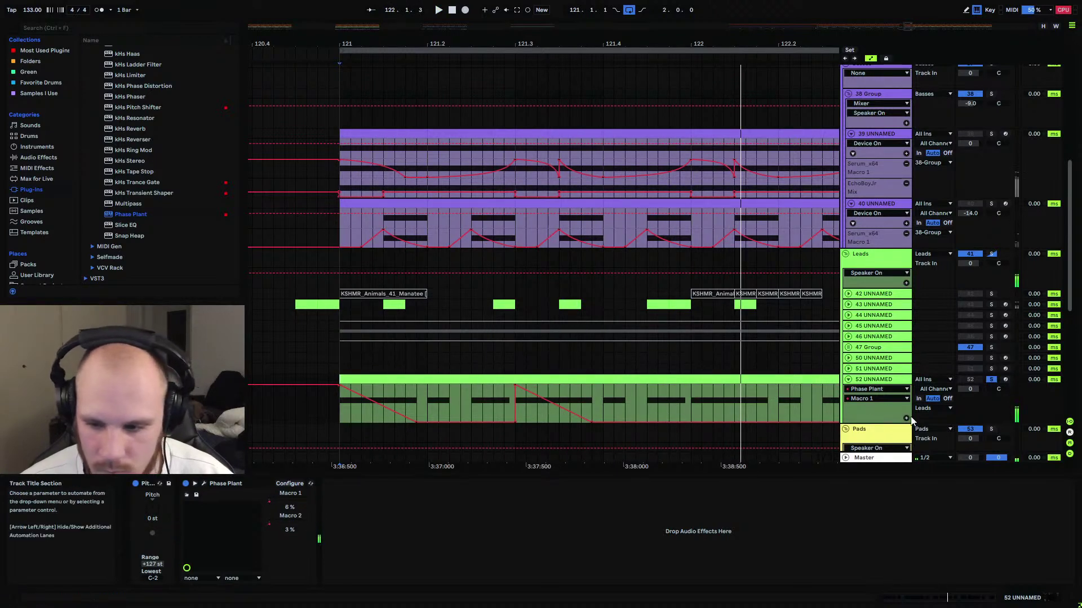
{"action": "left_click", "coordinate": [874, 395]}
{"action": "left_click", "coordinate": [871, 415]}
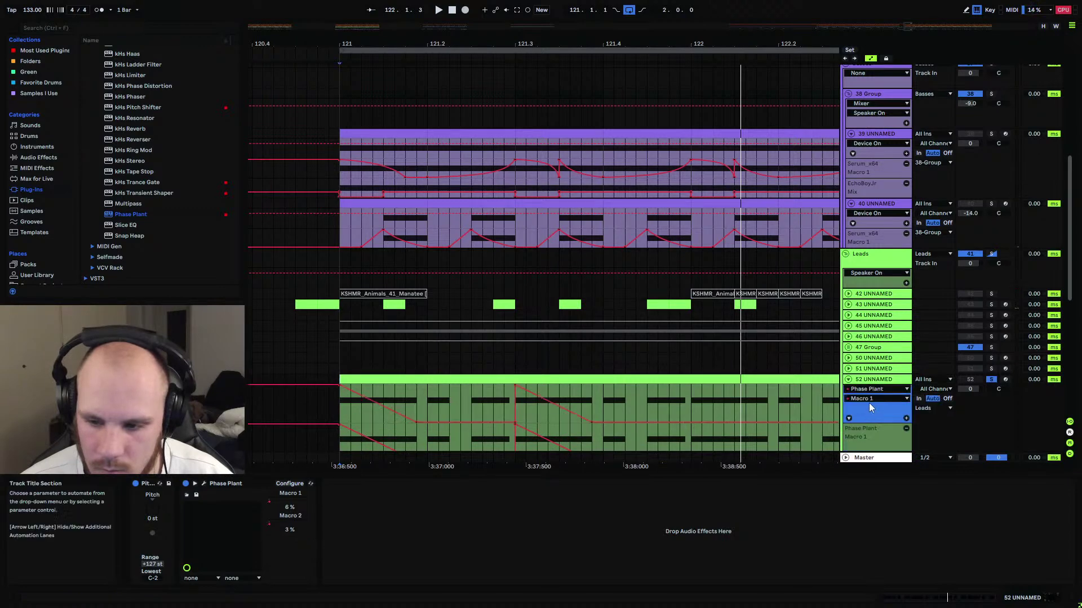
{"action": "left_click", "coordinate": [906, 418]}
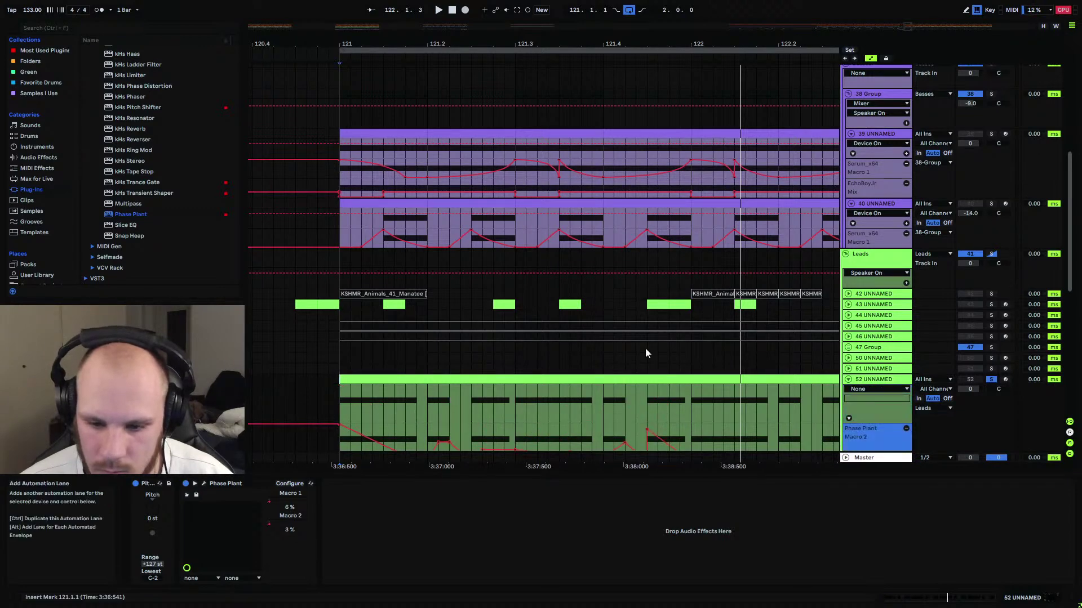
Copy the Macro 2 automation from beat 121.2 through the end of bar 121 and paste it at beat 122.2.
{"action": "scroll", "coordinate": [631, 350], "scroll_direction": "down", "scroll_amount": 5}
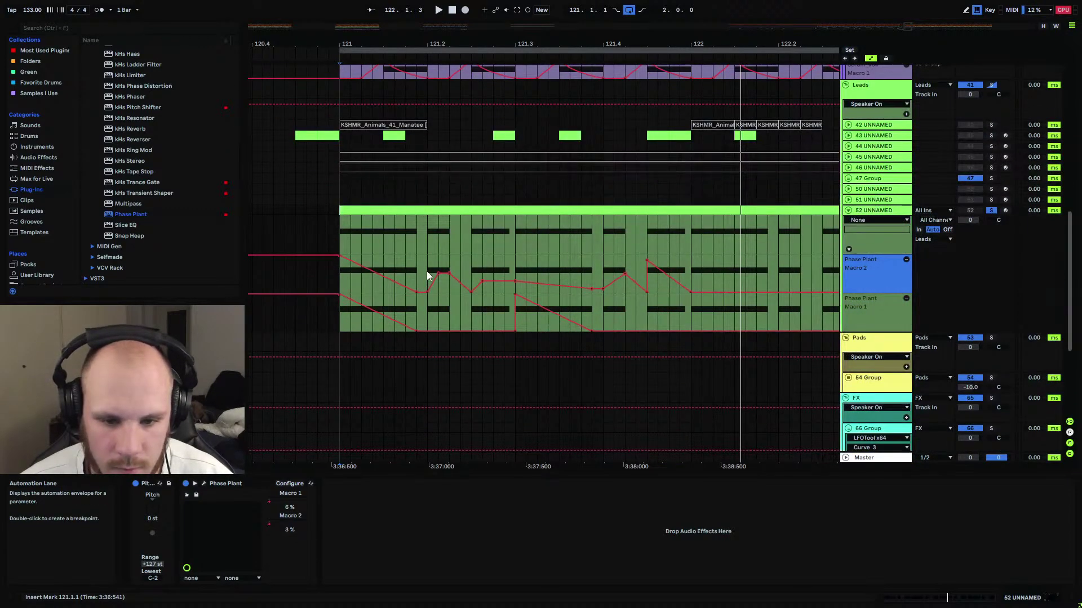
{"action": "left_click_drag", "start_coordinate": [427, 276], "coordinate": [661, 275]}
{"action": "left_click", "coordinate": [779, 275]}
{"action": "key", "text": "ctrl+v"}
Duplicate the Macro 1 automation of bar 121 into bar 122 and play back the two-bar section.
{"action": "left_click_drag", "start_coordinate": [691, 315], "coordinate": [390, 309]}
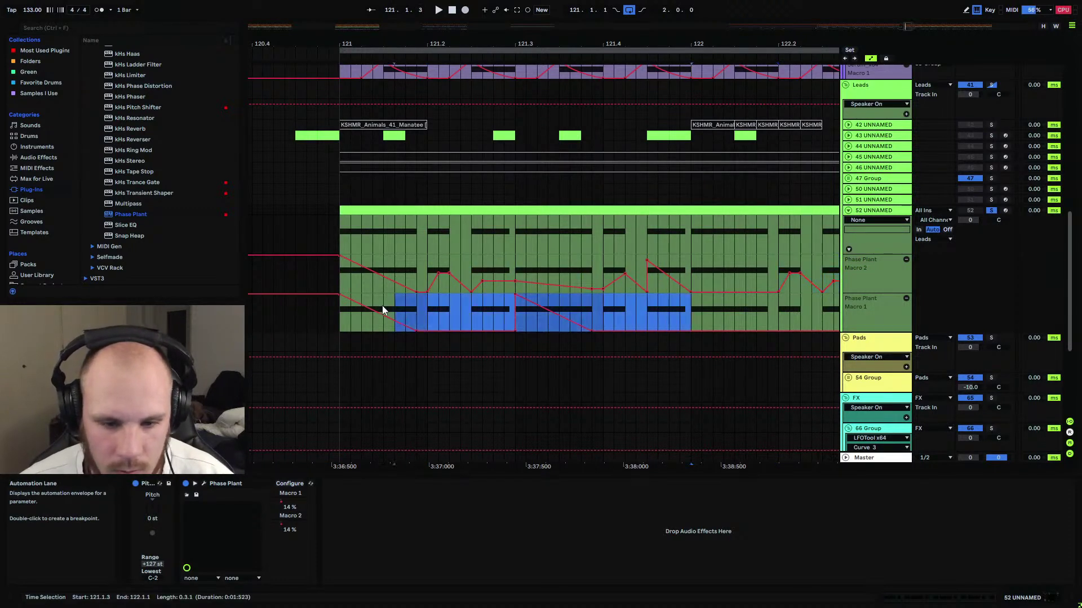
{"action": "key", "text": "ctrl+d"}
{"action": "key", "text": "space"}
{"action": "left_click_drag", "start_coordinate": [437, 39], "coordinate": [437, 14]}
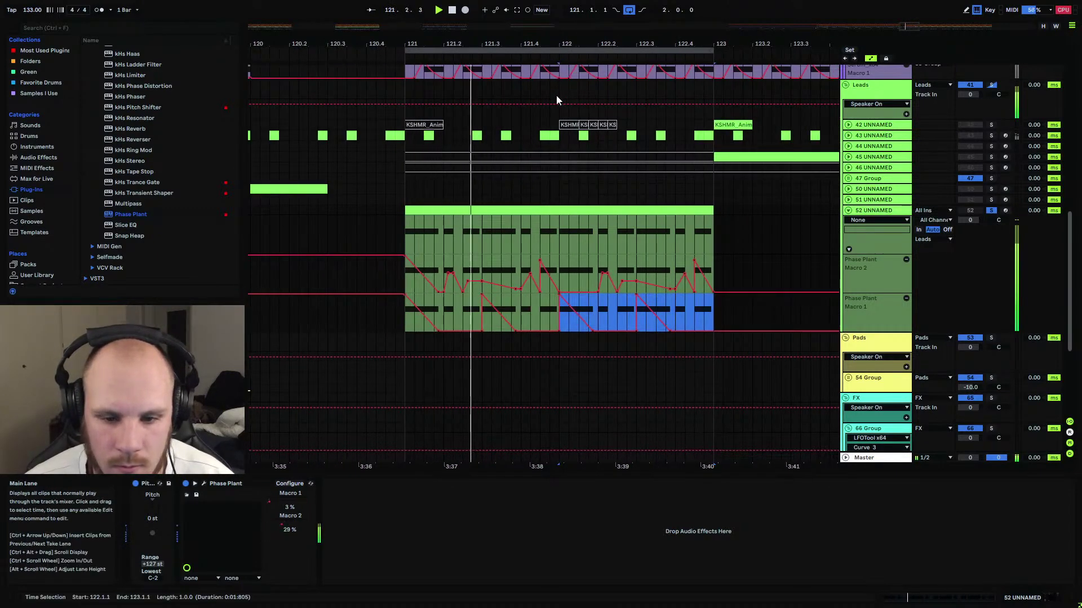
Add an EQ Eight after Phase Plant on 52 UNNAMED and raise its band 1 low cut to about 188 Hz.
{"action": "left_click", "coordinate": [40, 160]}
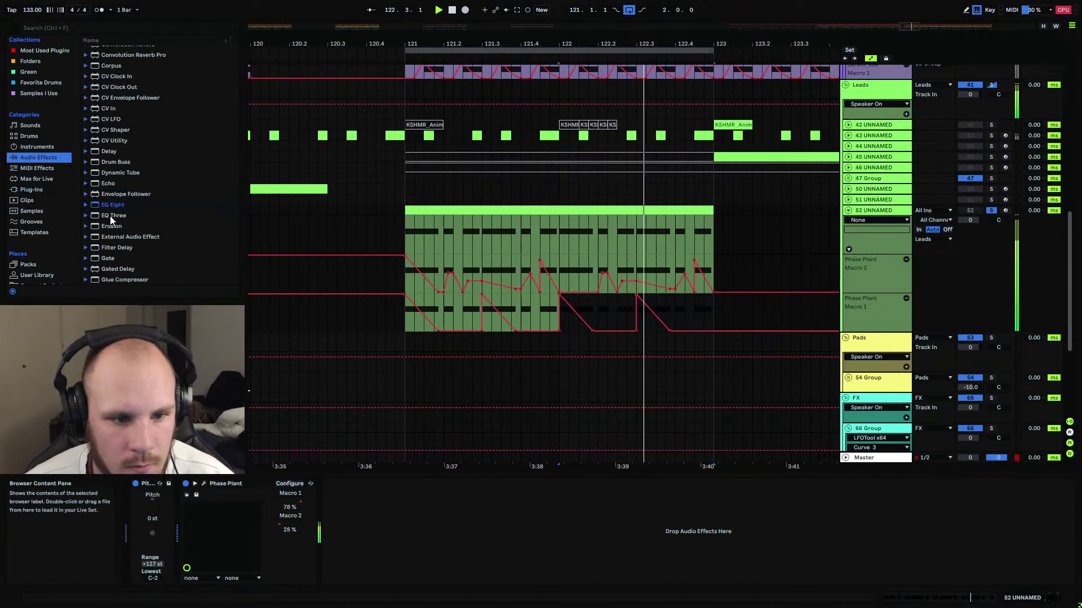
{"action": "left_click_drag", "start_coordinate": [112, 206], "coordinate": [409, 527]}
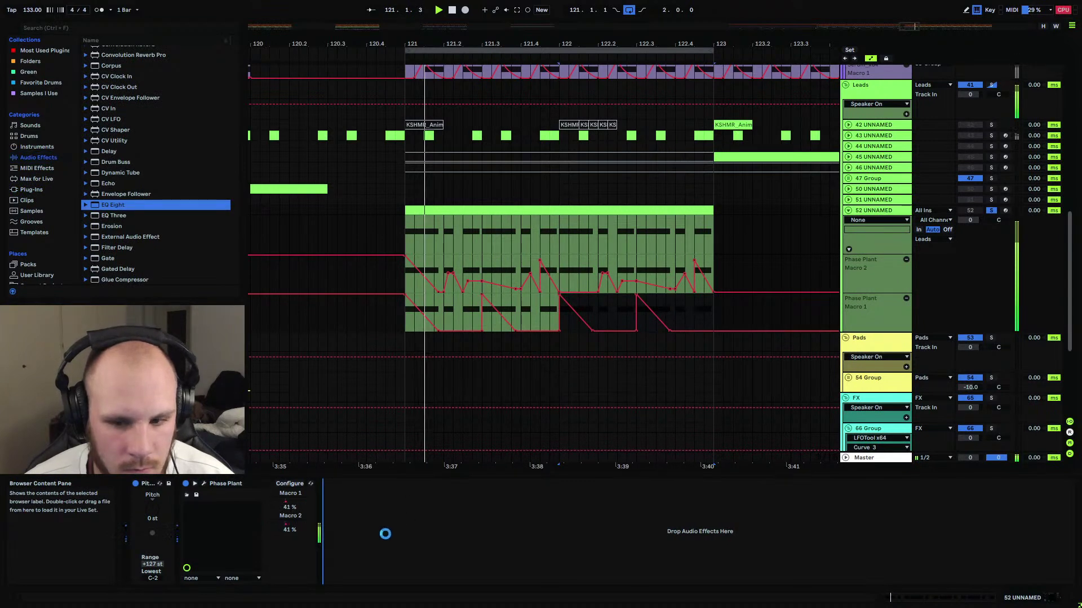
{"action": "left_click_drag", "start_coordinate": [348, 554], "coordinate": [348, 548]}
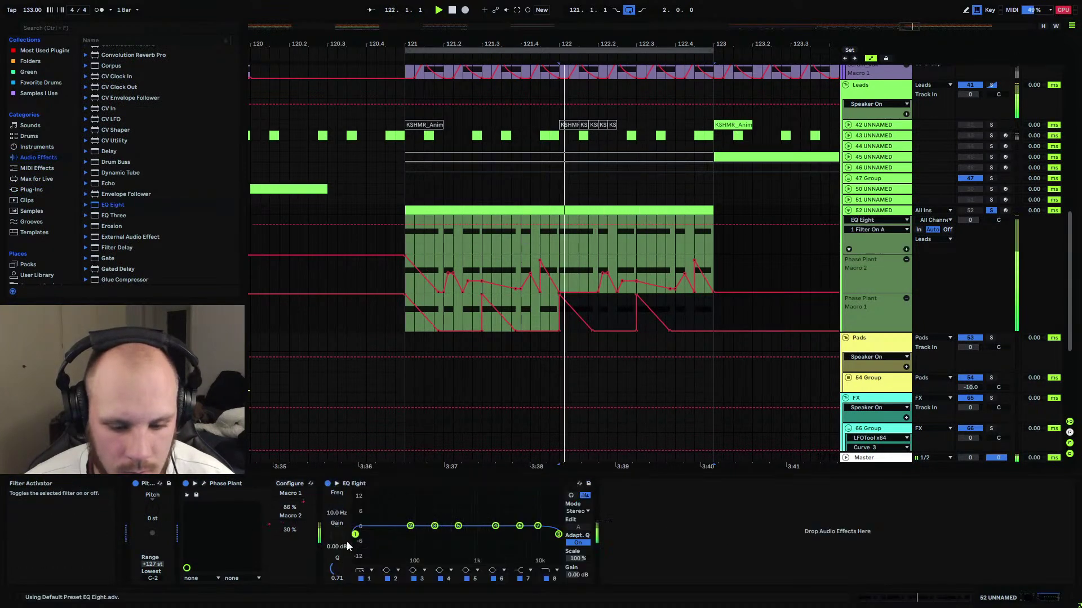
{"action": "left_click_drag", "start_coordinate": [424, 534], "coordinate": [435, 550]}
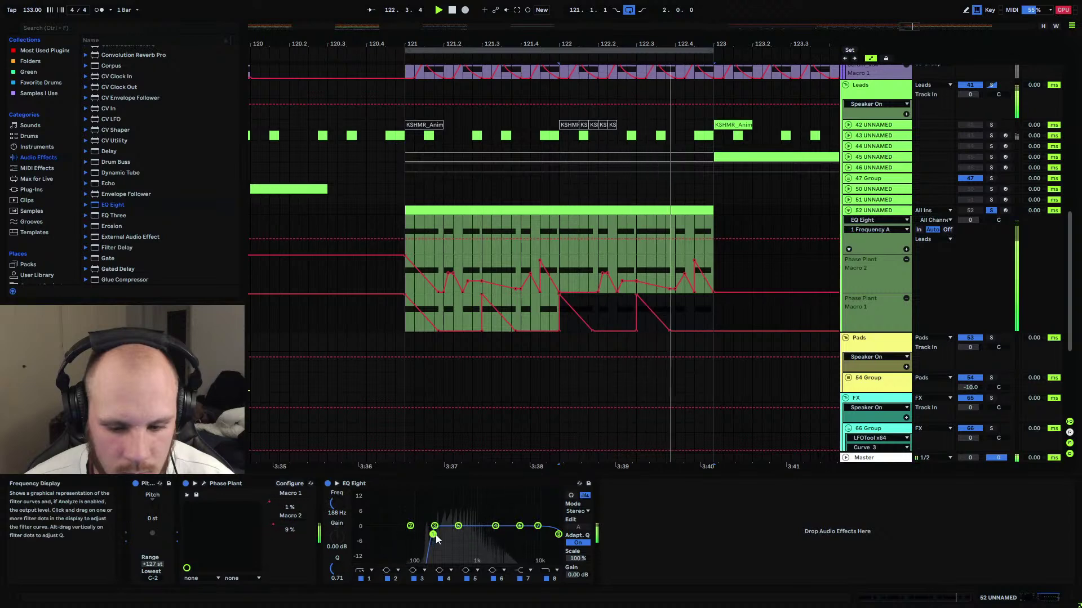
Boost the upper-mid band in EQ Eight on track 52 and check the Formant Filter in Phase Plant.
{"action": "left_click_drag", "start_coordinate": [495, 526], "coordinate": [496, 511]}
{"action": "left_click", "coordinate": [204, 483]}
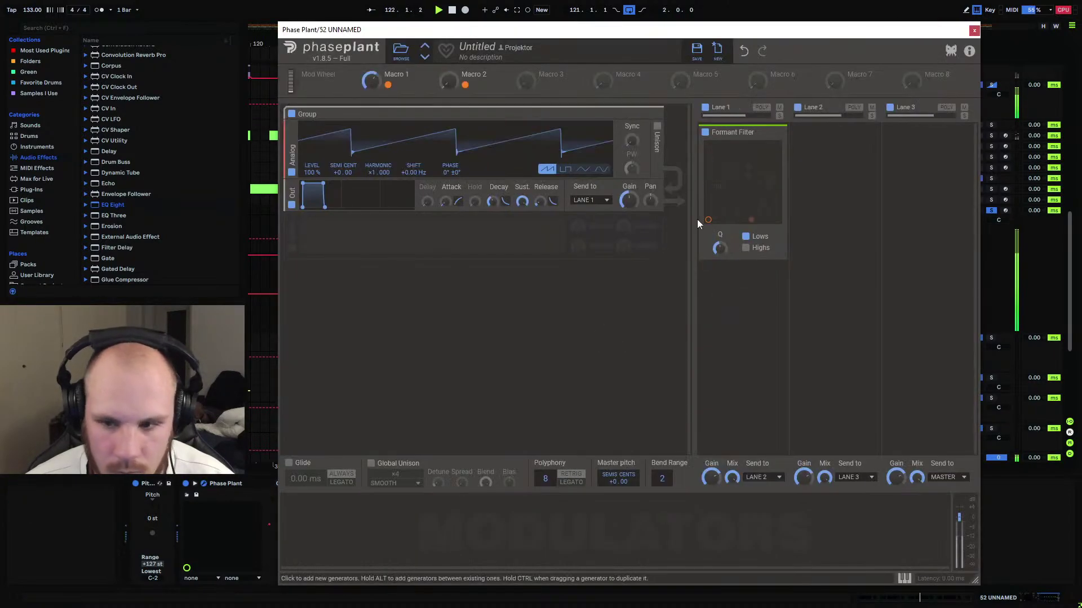
{"action": "left_click", "coordinate": [973, 30]}
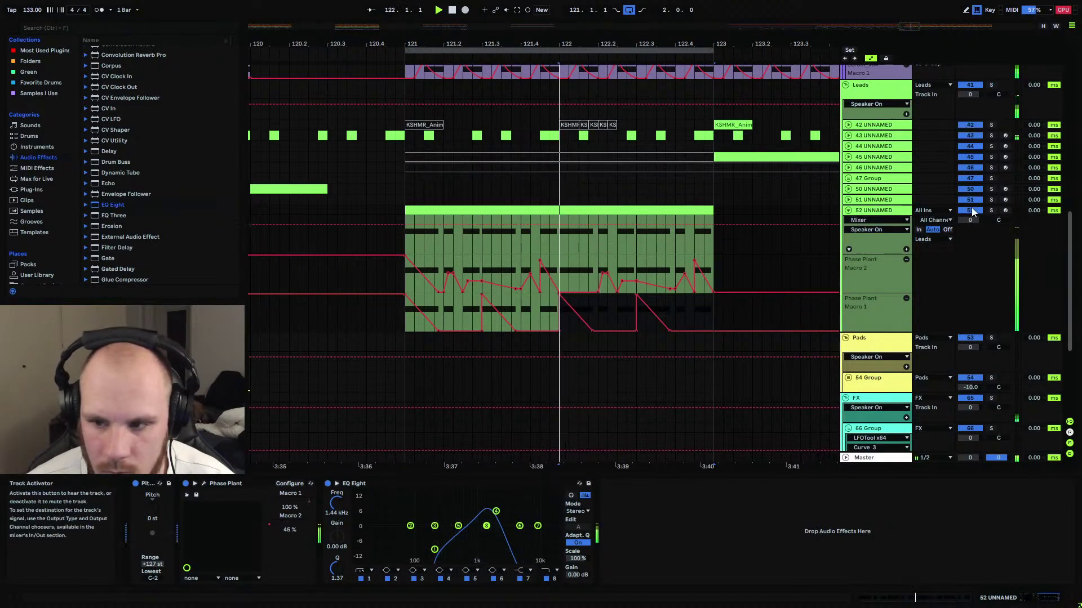
{"action": "left_click", "coordinate": [848, 211]}
{"action": "left_click", "coordinate": [848, 211]}
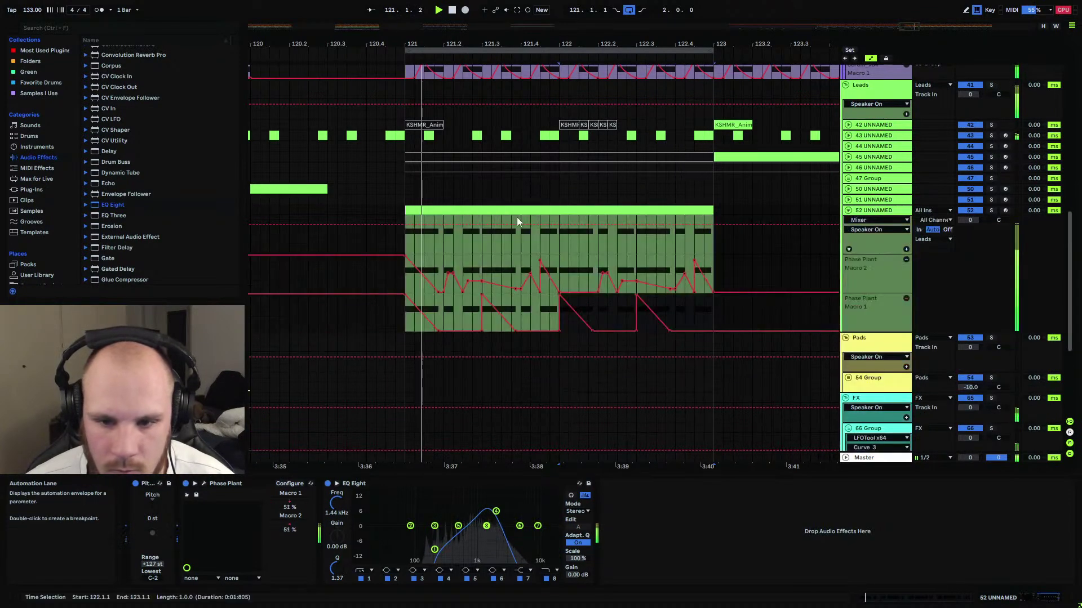
Add an Echo effect after EQ Eight on track 52, set it to Ping Pong and audition it.
{"action": "scroll", "coordinate": [136, 203], "scroll_direction": "up", "scroll_amount": 1}
{"action": "left_click", "coordinate": [117, 214]}
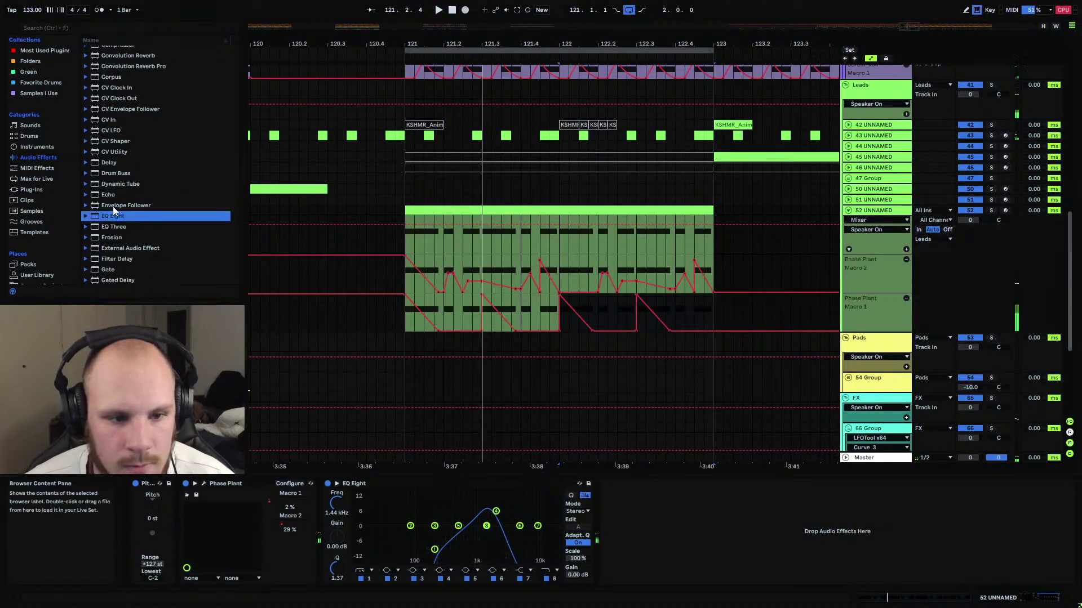
{"action": "left_click", "coordinate": [95, 195]}
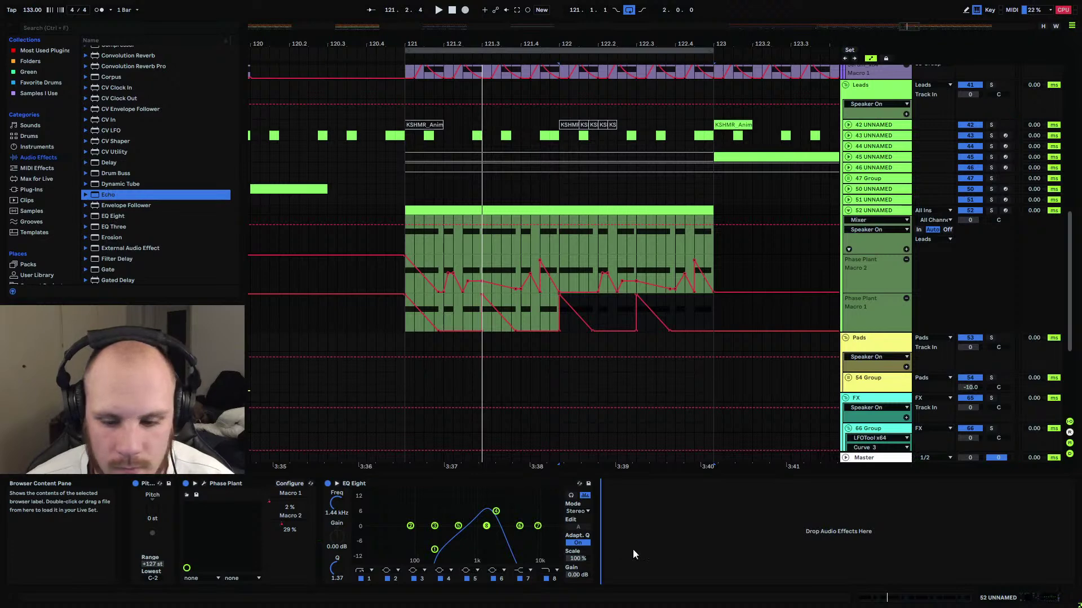
{"action": "left_click_drag", "start_coordinate": [842, 540], "coordinate": [841, 542]}
{"action": "left_click", "coordinate": [841, 568]}
{"action": "key", "text": "space"}
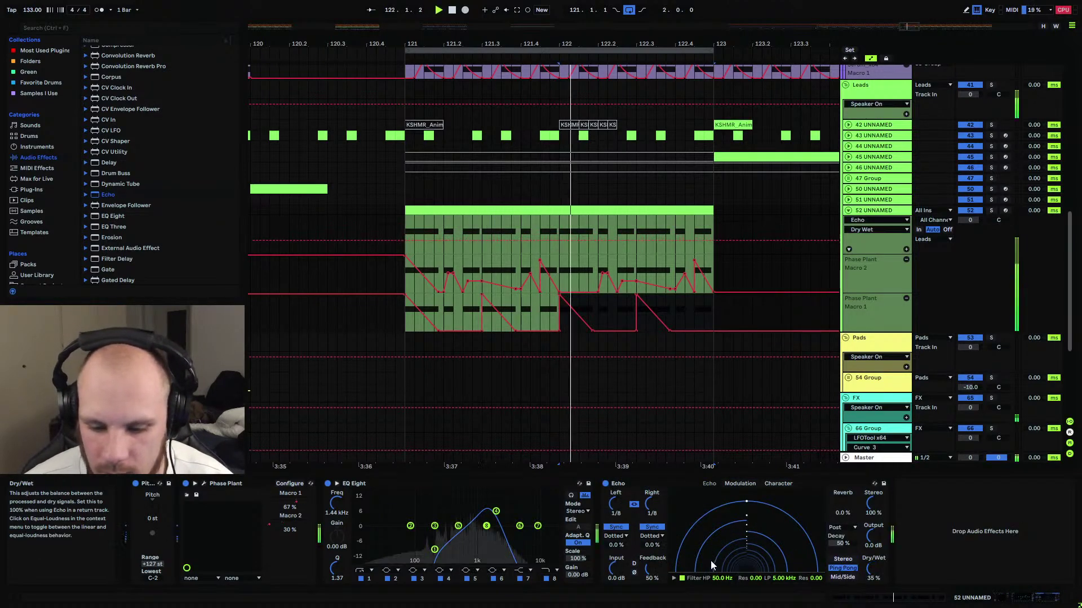
Set Echo's feedback to 60% and dry/wet to 25%, and lower track 52's volume to -6 dB.
{"action": "left_click_drag", "start_coordinate": [649, 566], "coordinate": [648, 561]}
{"action": "left_click_drag", "start_coordinate": [869, 569], "coordinate": [869, 574]}
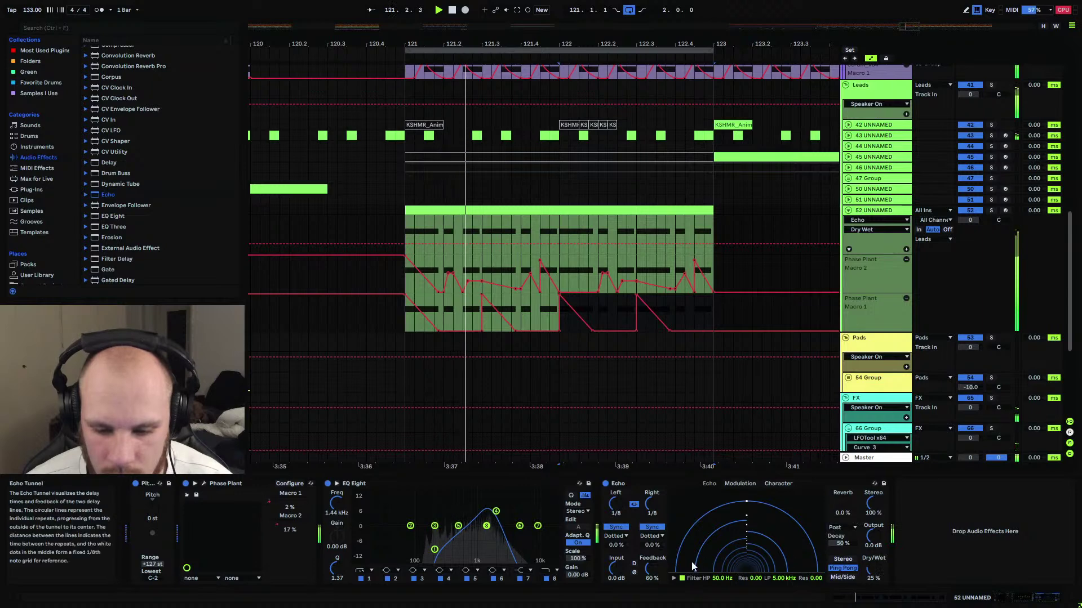
{"action": "left_click_drag", "start_coordinate": [972, 220], "coordinate": [956, 256]}
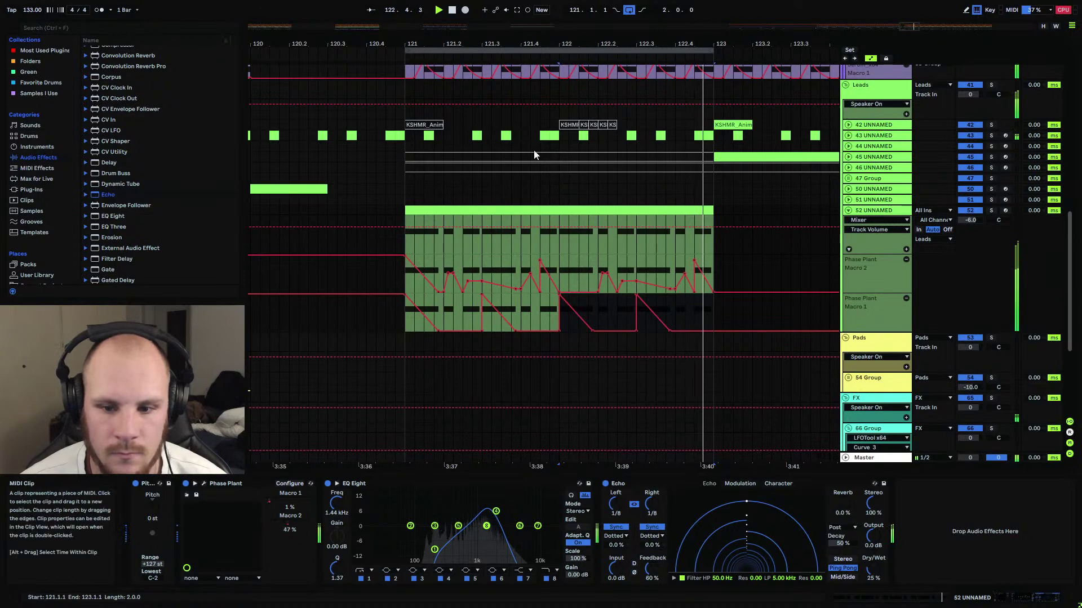
Open track 52's MIDI clip and deactivate the notes at 1.2.3, 1.4.3, 2.2.3 and 2.4.3.
{"action": "left_click_drag", "start_coordinate": [516, 42], "coordinate": [478, 26]}
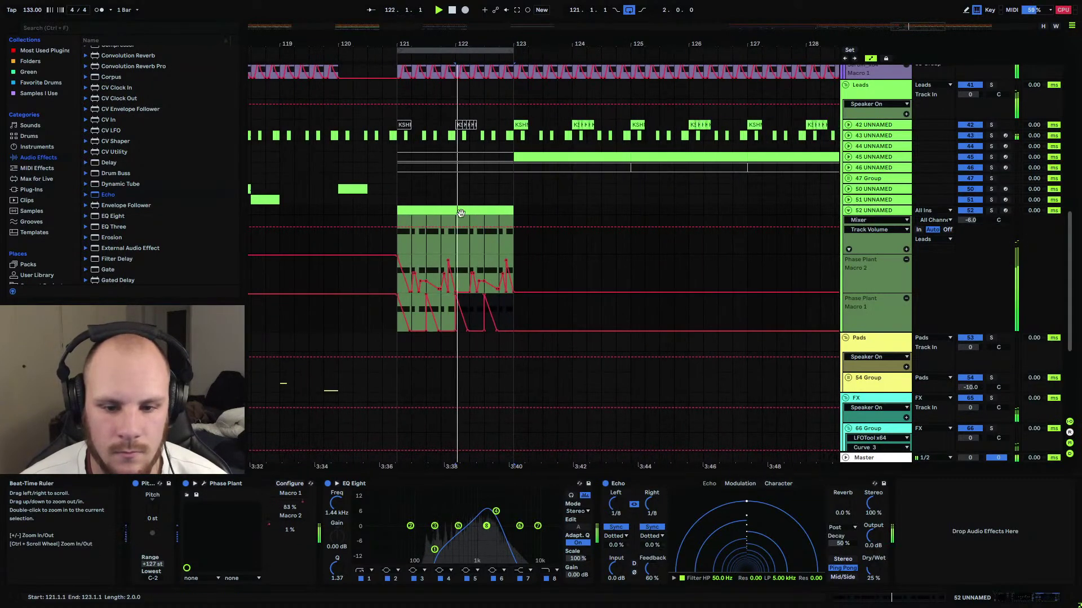
{"action": "left_click", "coordinate": [424, 212]}
{"action": "double_click", "coordinate": [452, 212]}
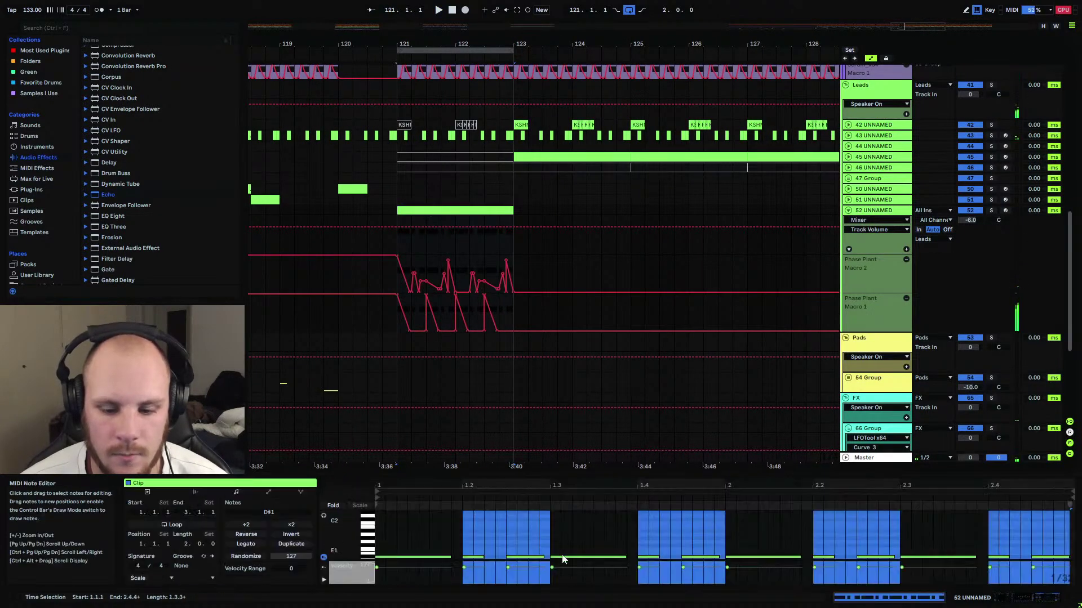
{"action": "left_click", "coordinate": [525, 568]}
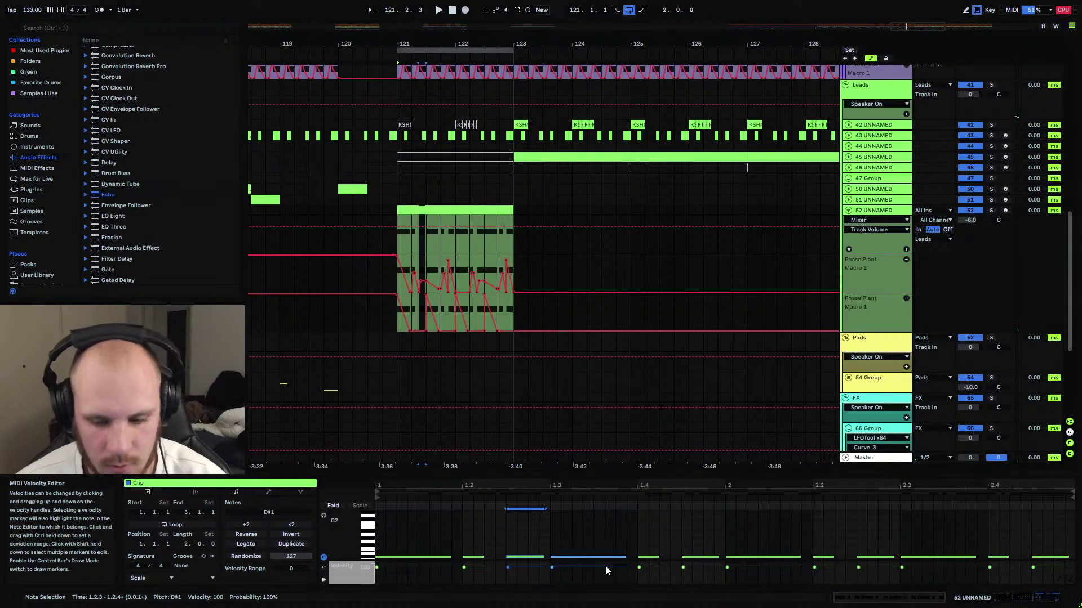
{"action": "key", "text": "0"}
{"action": "left_click", "coordinate": [857, 567]}
{"action": "key", "text": "0"}
{"action": "left_click", "coordinate": [1049, 510]}
{"action": "key", "text": "0"}
{"action": "key", "text": "space"}
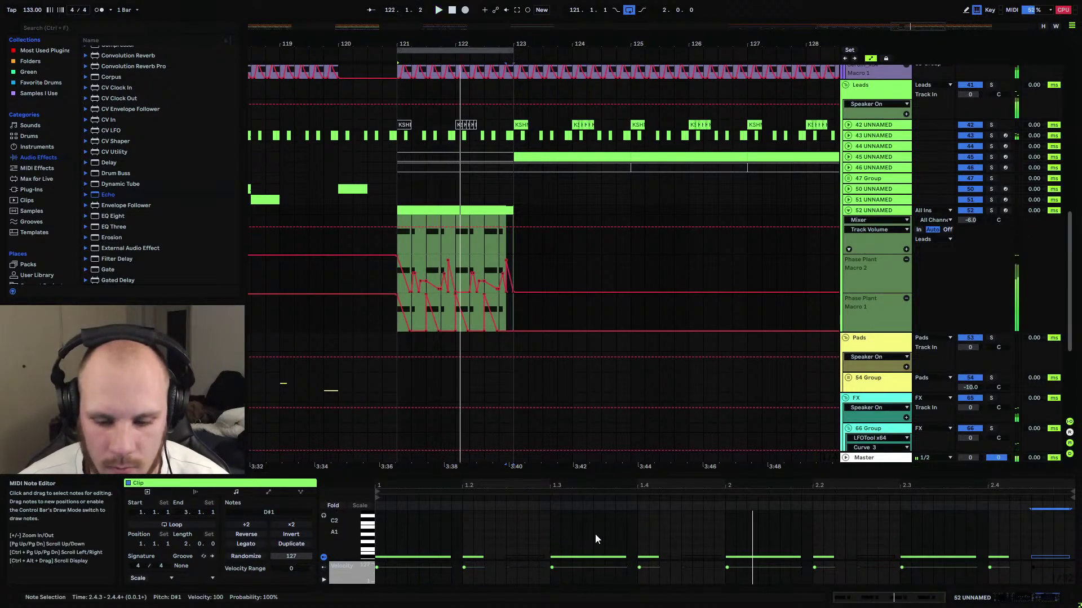
Deactivate the clip's notes at 1.3 and 1.4 and reactivate the note at 1.2.3.
{"action": "key", "text": "space"}
{"action": "left_click", "coordinate": [648, 556]}
{"action": "key", "text": "0"}
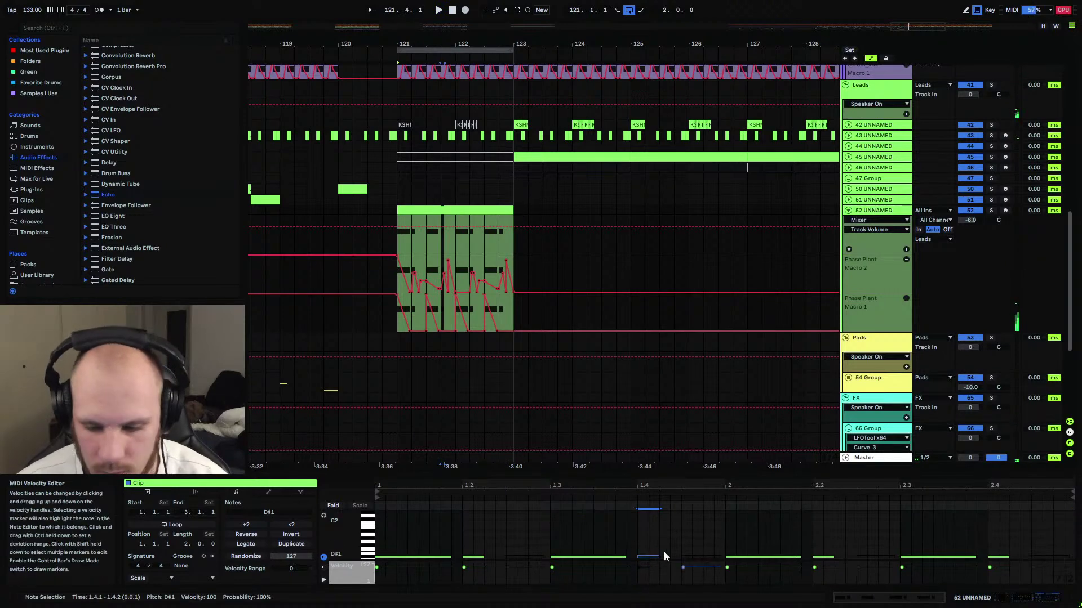
{"action": "key", "text": "0"}
{"action": "left_click", "coordinate": [588, 556]}
{"action": "key", "text": "0"}
{"action": "left_click", "coordinate": [524, 557]}
{"action": "key", "text": "0"}
Reactivate the note at 2.2.3, deactivate the notes at 2.3 and 2.4, and play from 121.1.1.
{"action": "left_click", "coordinate": [874, 556]}
{"action": "key", "text": "0"}
{"action": "left_click", "coordinate": [961, 557]}
{"action": "key", "text": "0"}
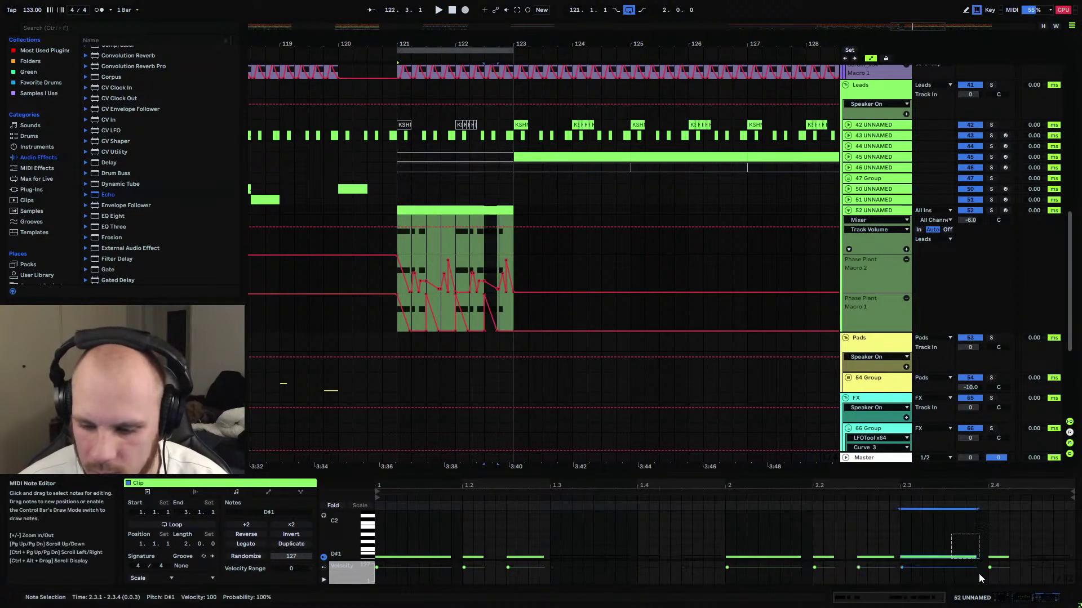
{"action": "left_click", "coordinate": [394, 240]}
{"action": "key", "text": "space"}
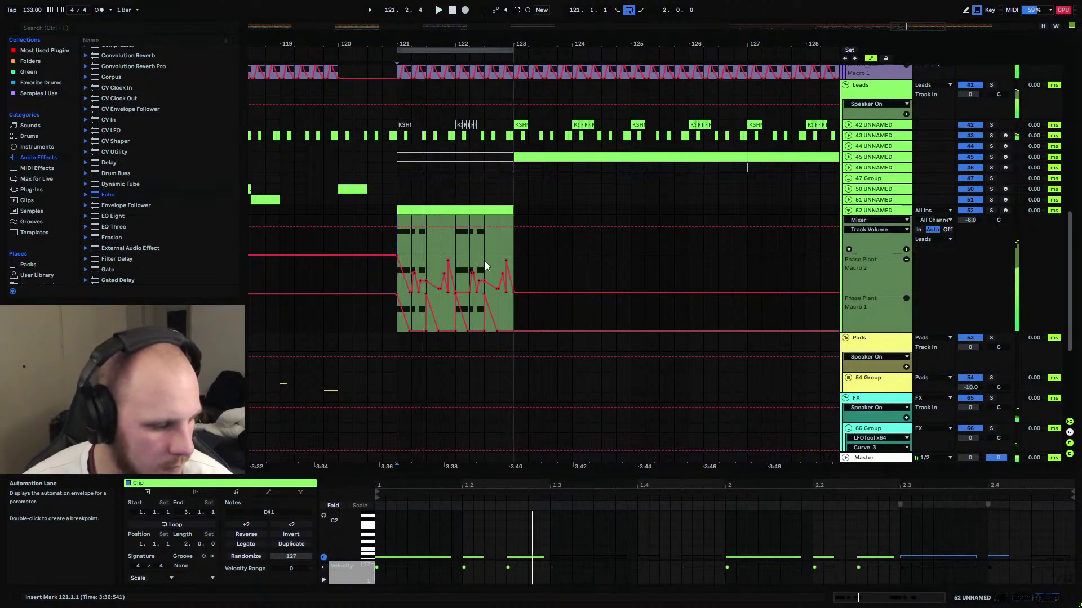
Reshape track 52's Macro 2 automation in bar 122: dip to 0 before 122.3, higher peak at 122.3, lower peak just after 122.2.
{"action": "left_click", "coordinate": [883, 212]}
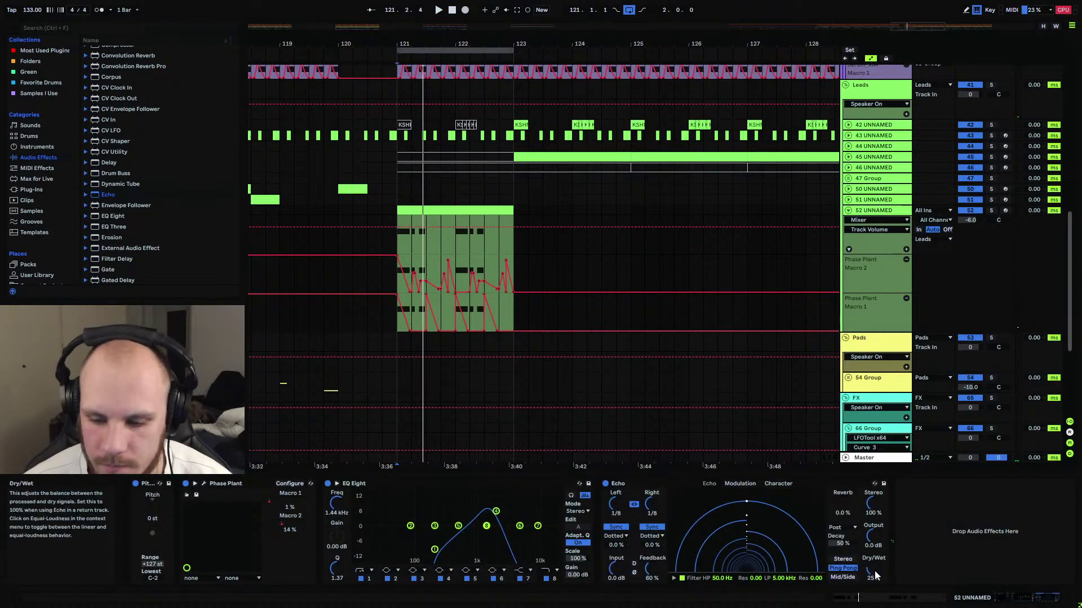
{"action": "key", "text": "z"}
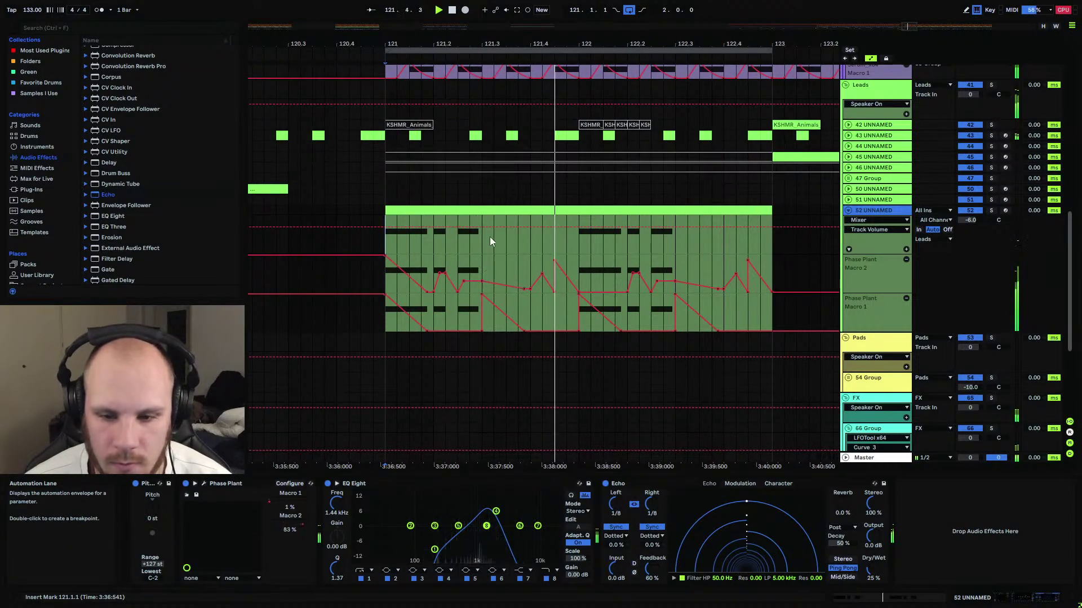
{"action": "left_click", "coordinate": [662, 279]}
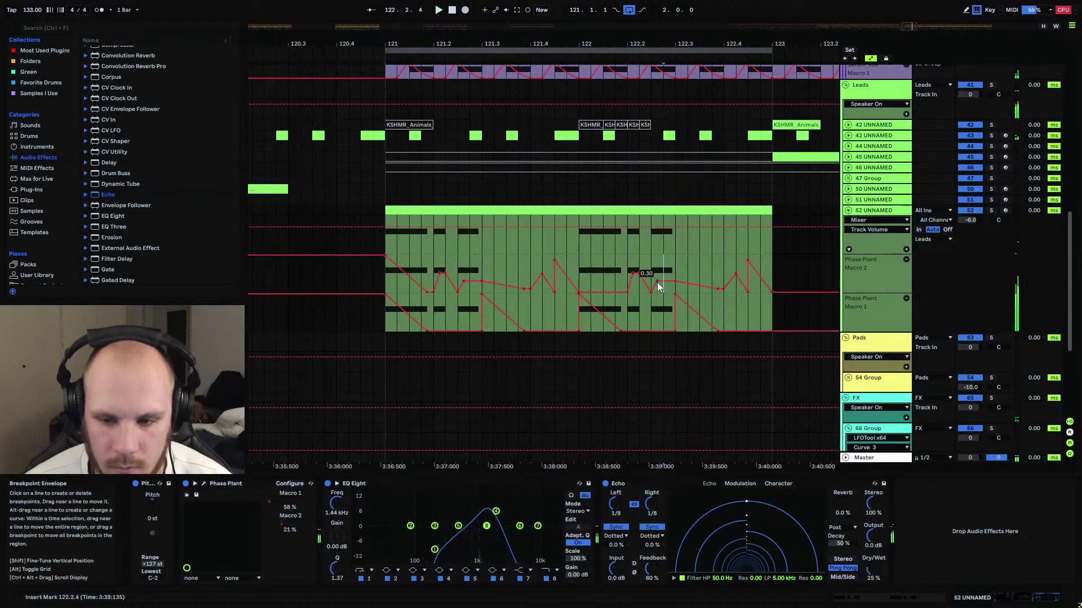
{"action": "key", "text": "space"}
{"action": "key", "text": "space"}
{"action": "left_click", "coordinate": [654, 248]}
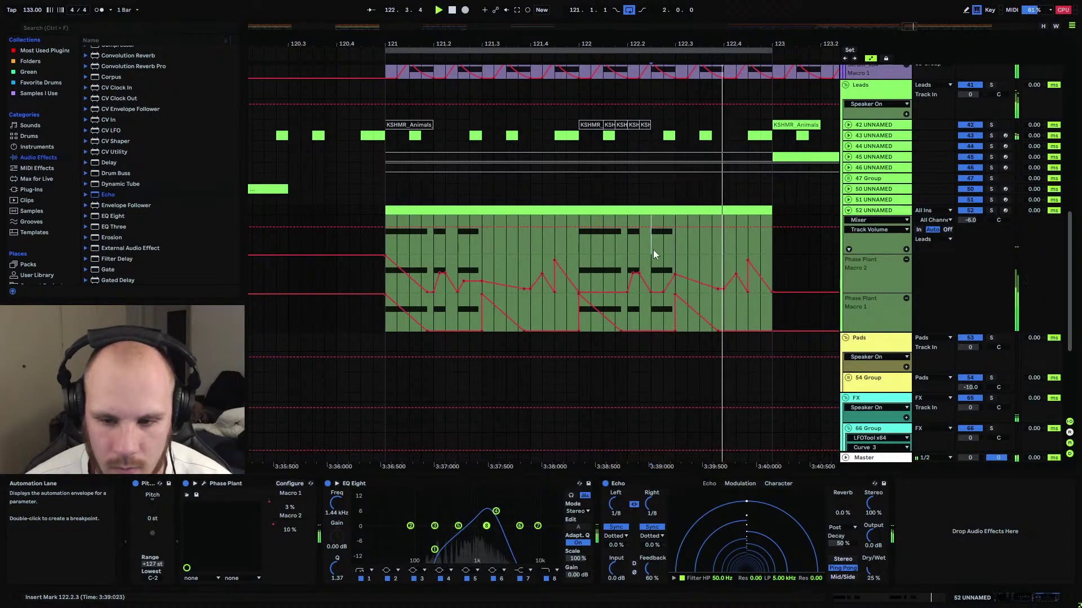
{"action": "left_click_drag", "start_coordinate": [673, 275], "coordinate": [674, 257]}
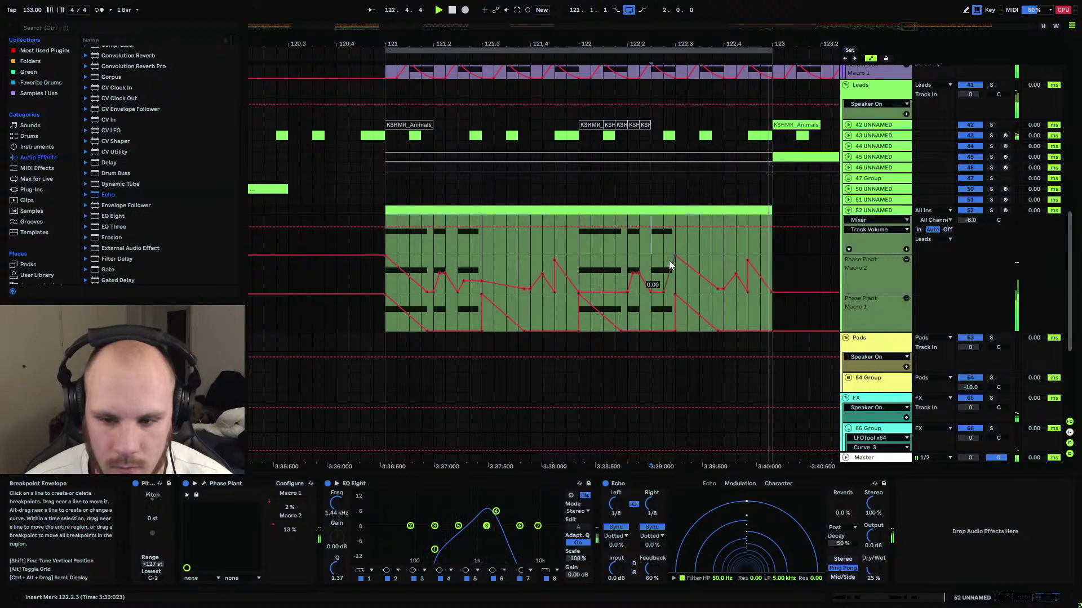
{"action": "left_click_drag", "start_coordinate": [633, 274], "coordinate": [634, 281]}
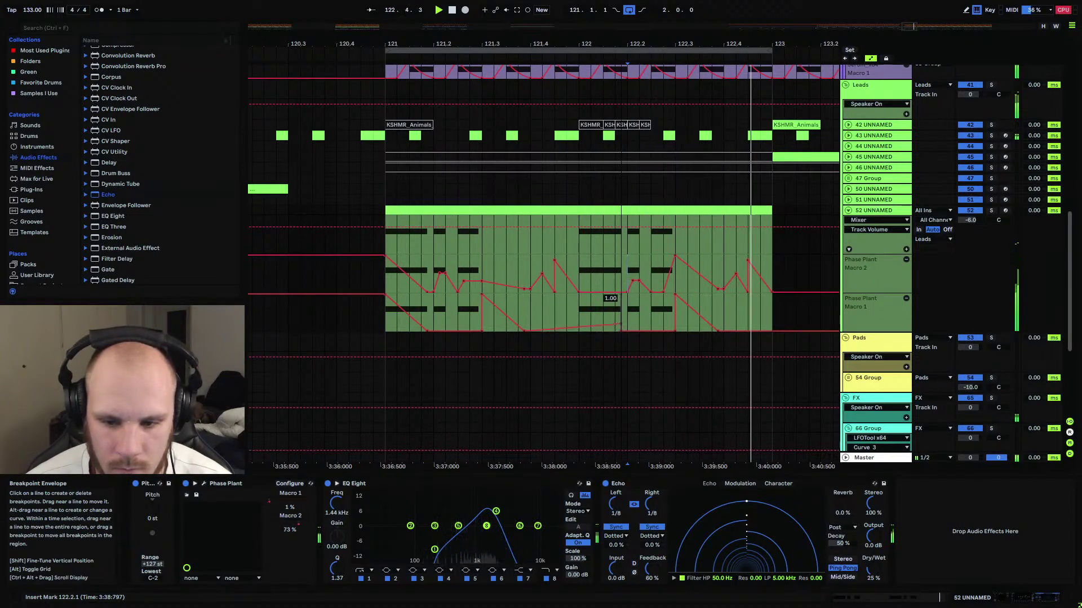
Turn Macro 1's ramp at bar 122 into a rise, and clear both macros' breakpoints over beats 3 and 4 of bars 121 and 122.
{"action": "left_click_drag", "start_coordinate": [620, 325], "coordinate": [577, 308]}
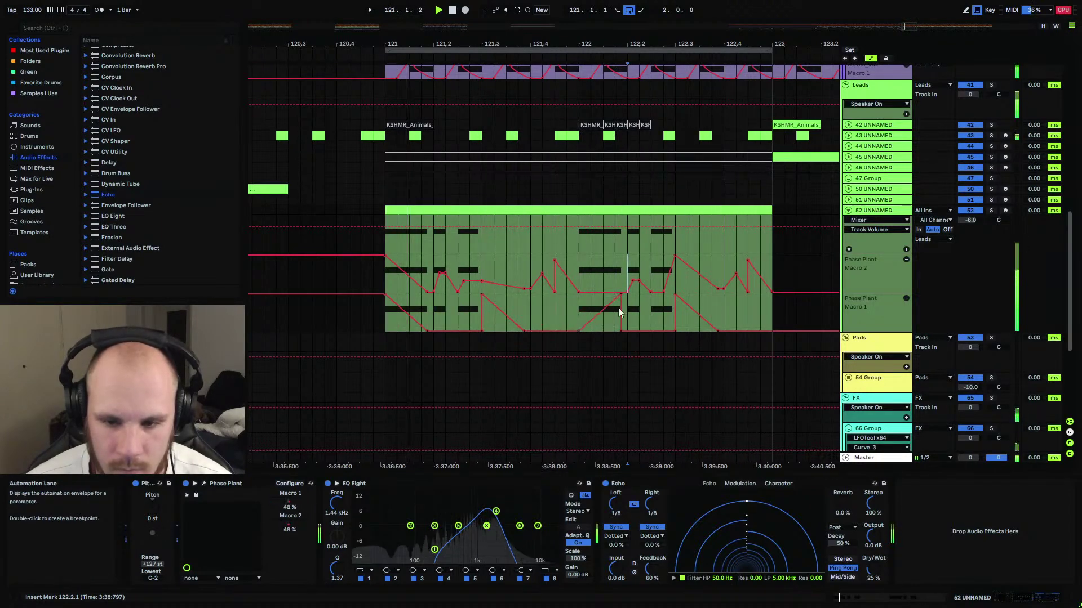
{"action": "left_click_drag", "start_coordinate": [727, 313], "coordinate": [769, 286]}
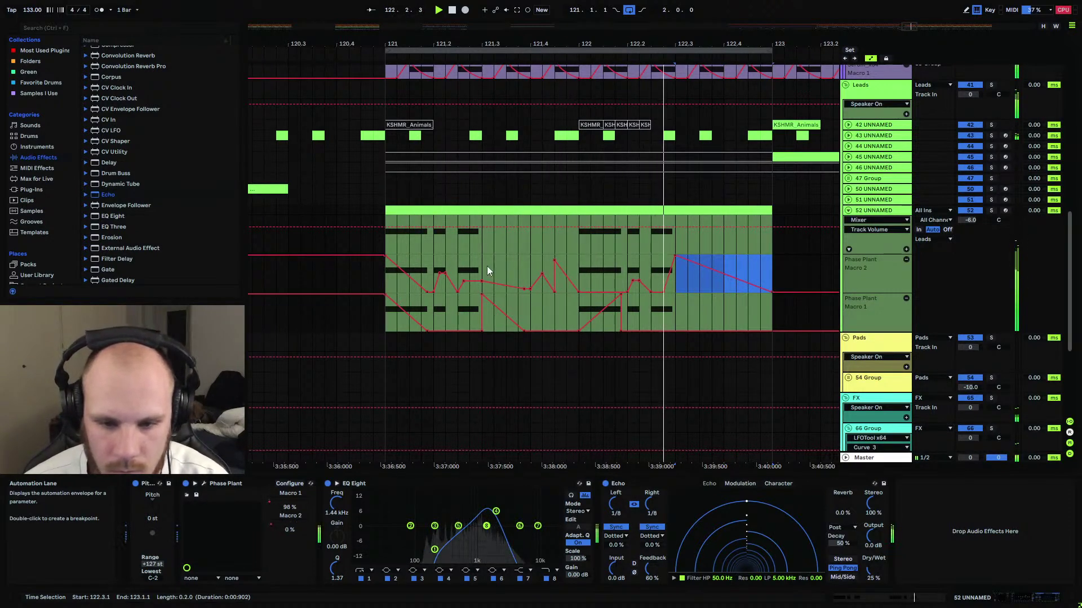
{"action": "left_click_drag", "start_coordinate": [486, 266], "coordinate": [568, 276]}
{"action": "key", "text": "Delete"}
{"action": "left_click_drag", "start_coordinate": [485, 323], "coordinate": [570, 321]}
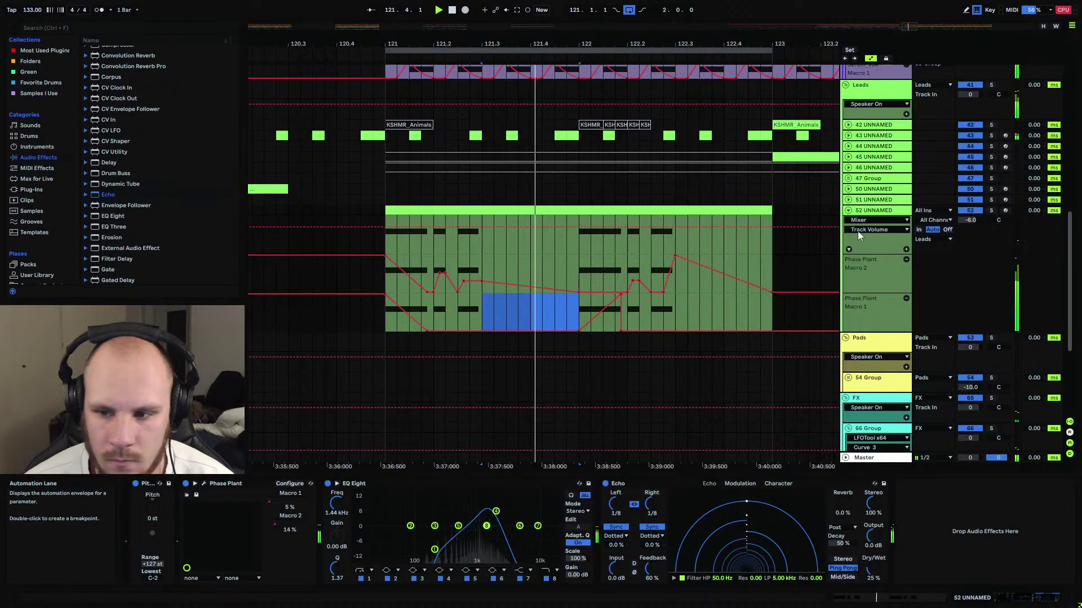
Solo track 52 and duplicate the Formant Filter within Lane 1 of its Phase Plant.
{"action": "left_click", "coordinate": [873, 212]}
{"action": "left_click", "coordinate": [991, 211]}
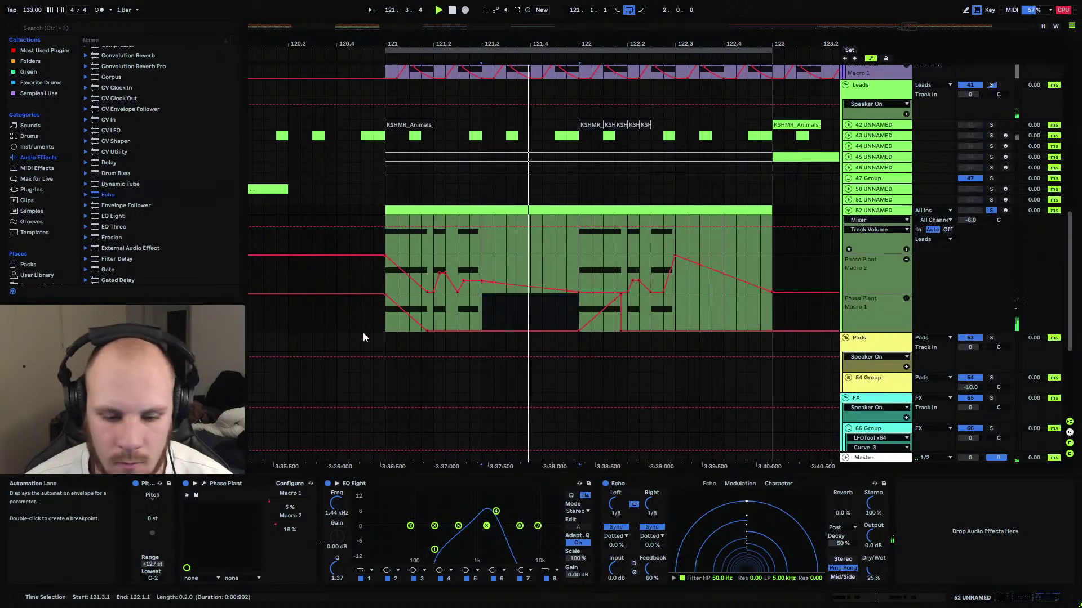
{"action": "left_click", "coordinate": [204, 486]}
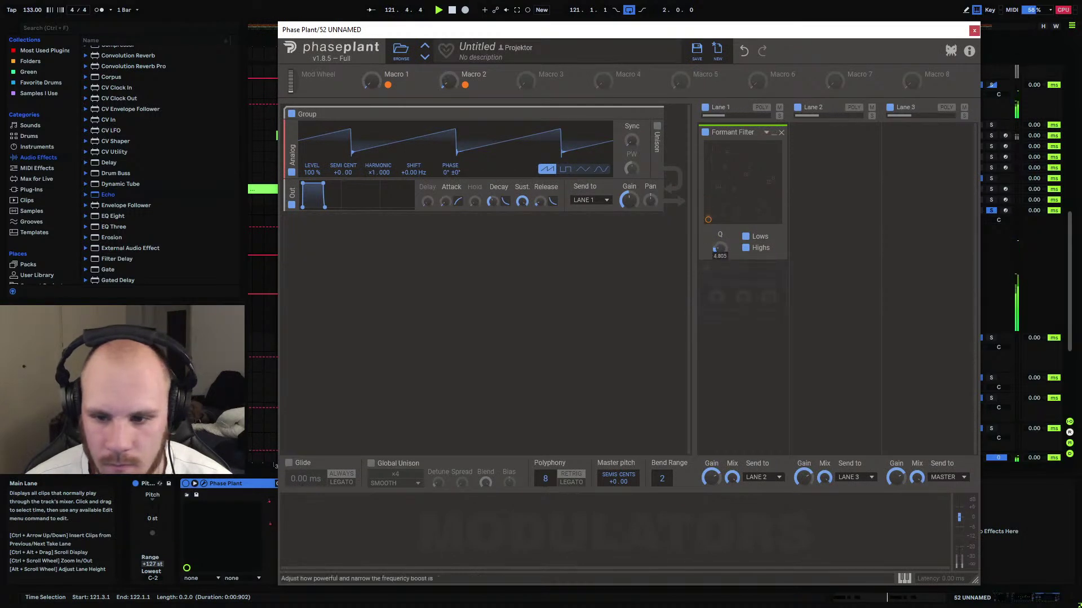
{"action": "left_click", "coordinate": [728, 274]}
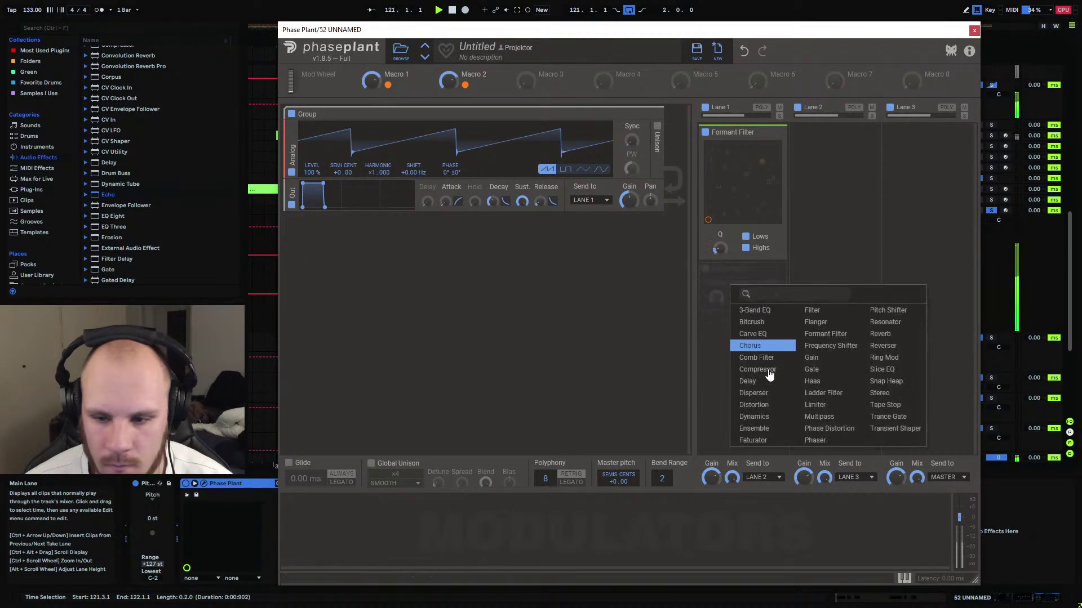
{"action": "left_click", "coordinate": [720, 249]}
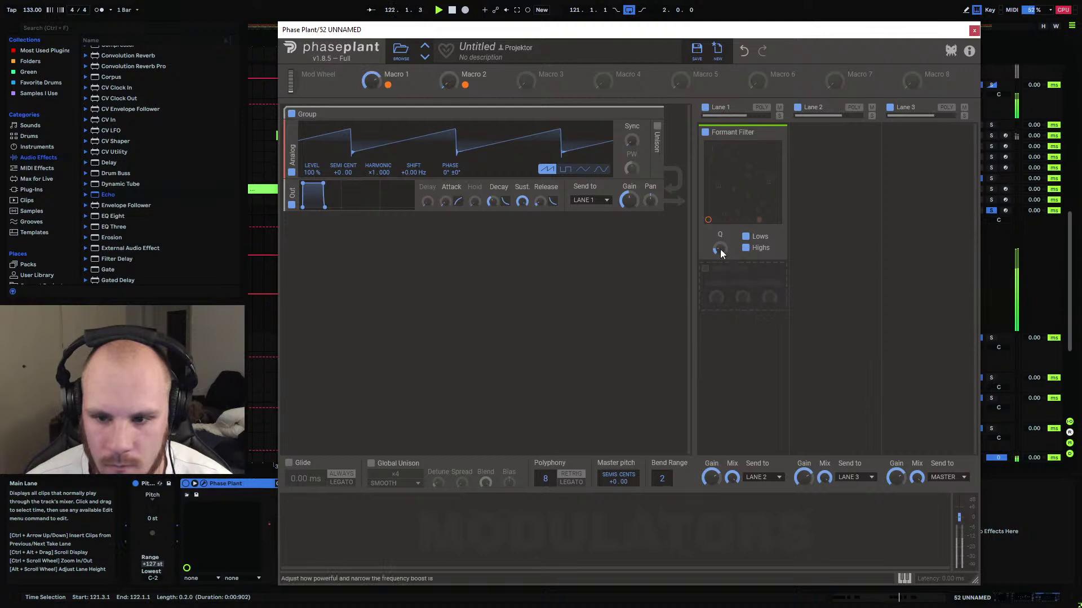
{"action": "left_click_drag", "start_coordinate": [727, 132], "coordinate": [746, 298]}
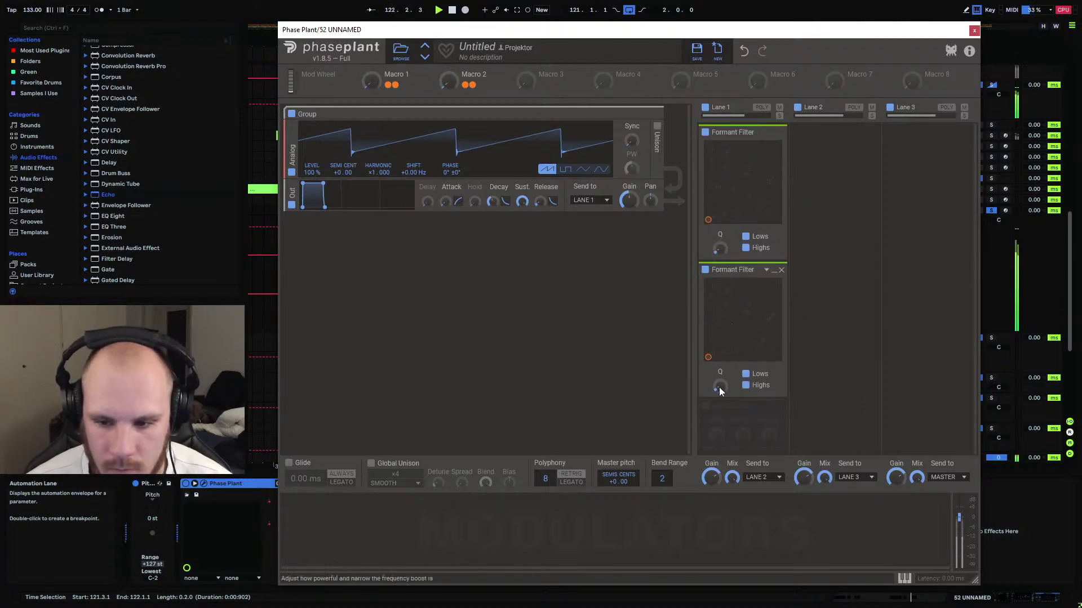
Add an Overdrive Distortion to Phase Plant's Lane 2, raise its Spread and close the plugin window.
{"action": "left_click", "coordinate": [825, 145]}
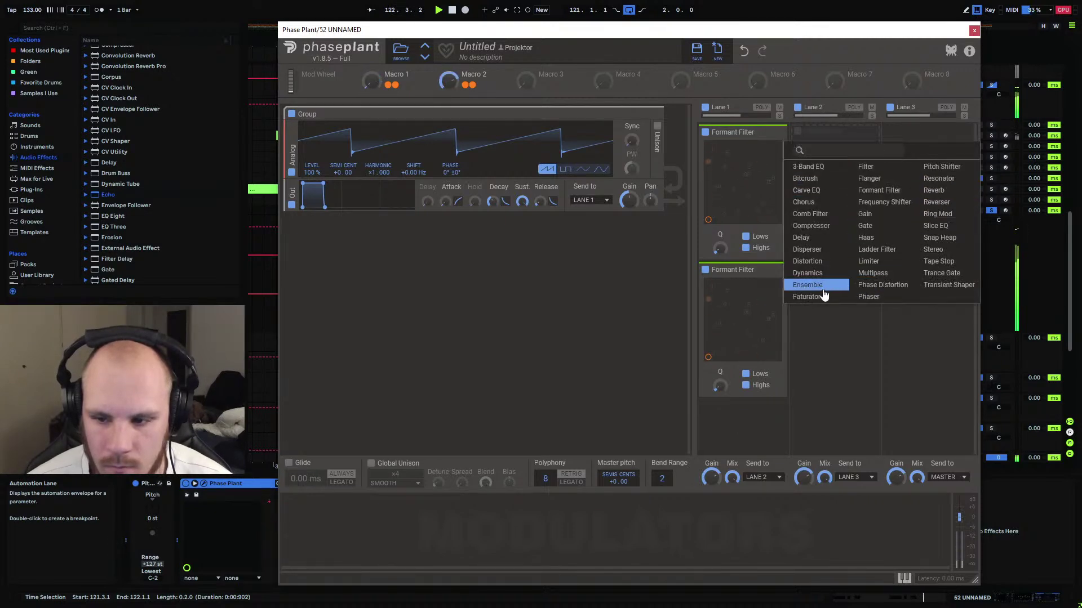
{"action": "left_click", "coordinate": [815, 262]}
{"action": "left_click_drag", "start_coordinate": [835, 228], "coordinate": [834, 224]}
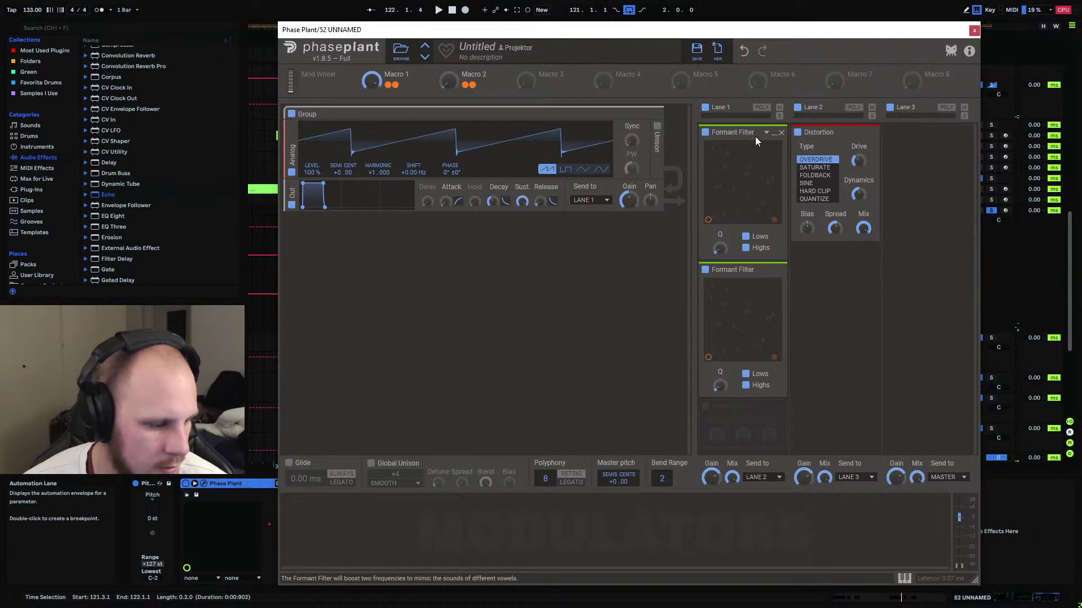
{"action": "left_click", "coordinate": [974, 30]}
Bypass Echo on track 52 and lower the track volume to -14 dB while playing from 121.1.1.
{"action": "left_click", "coordinate": [652, 483]}
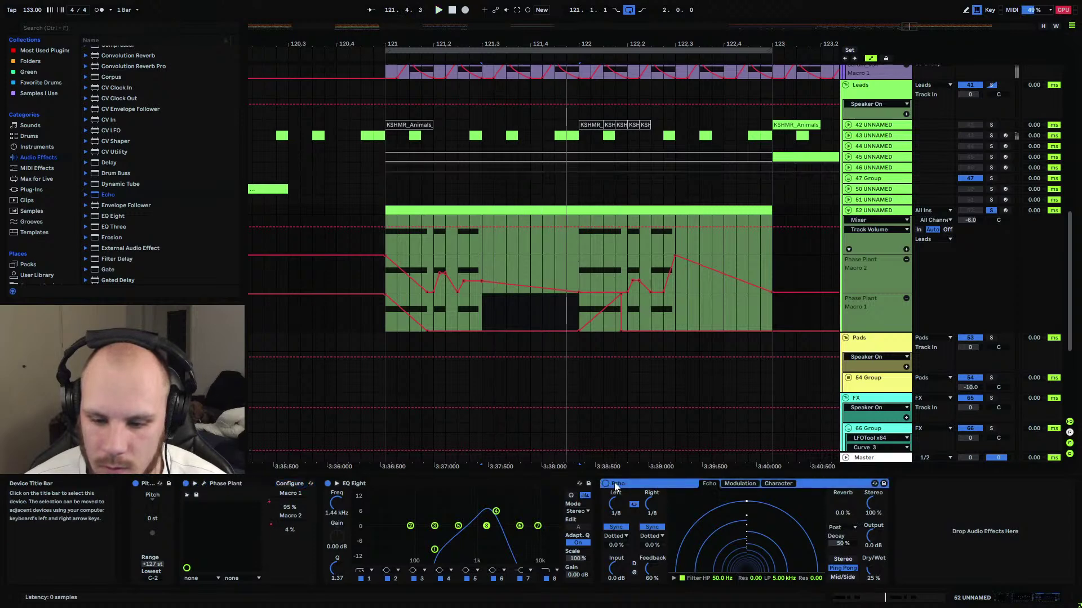
{"action": "left_click", "coordinate": [605, 483]}
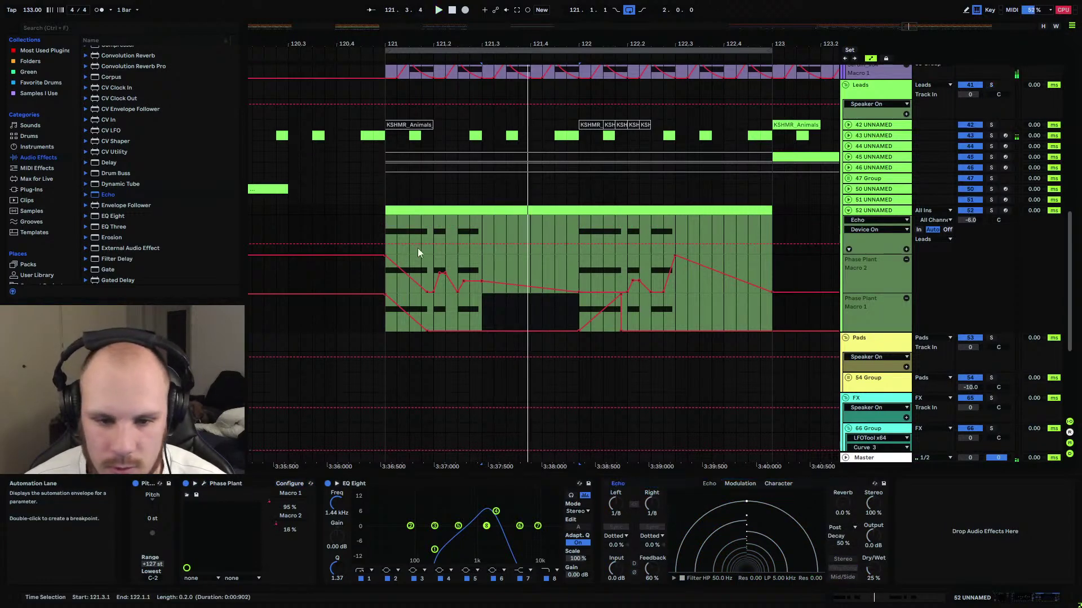
{"action": "left_click", "coordinate": [386, 223]}
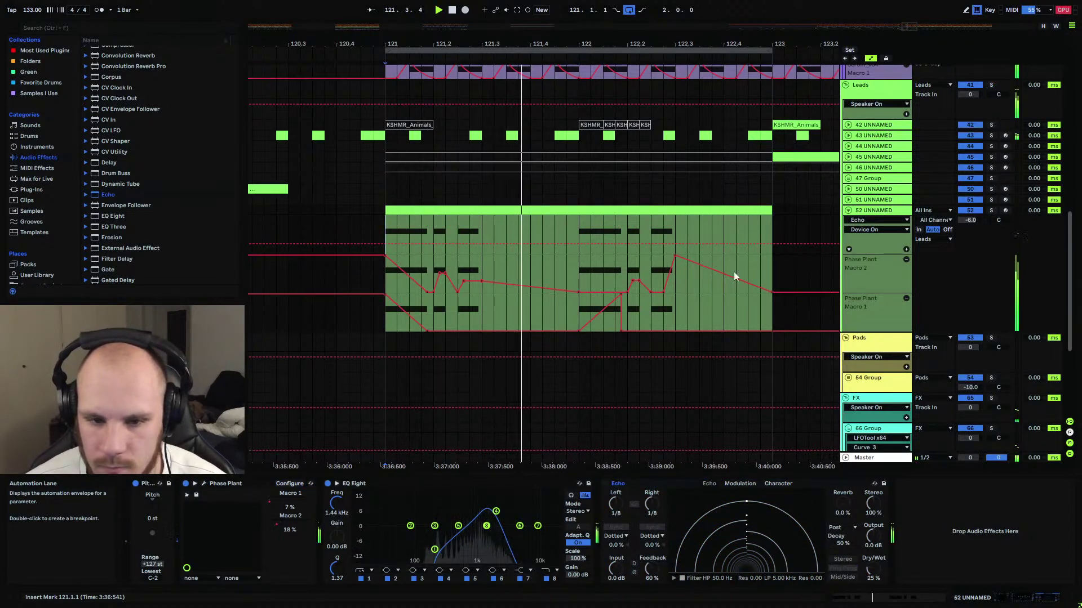
{"action": "left_click", "coordinate": [965, 222]}
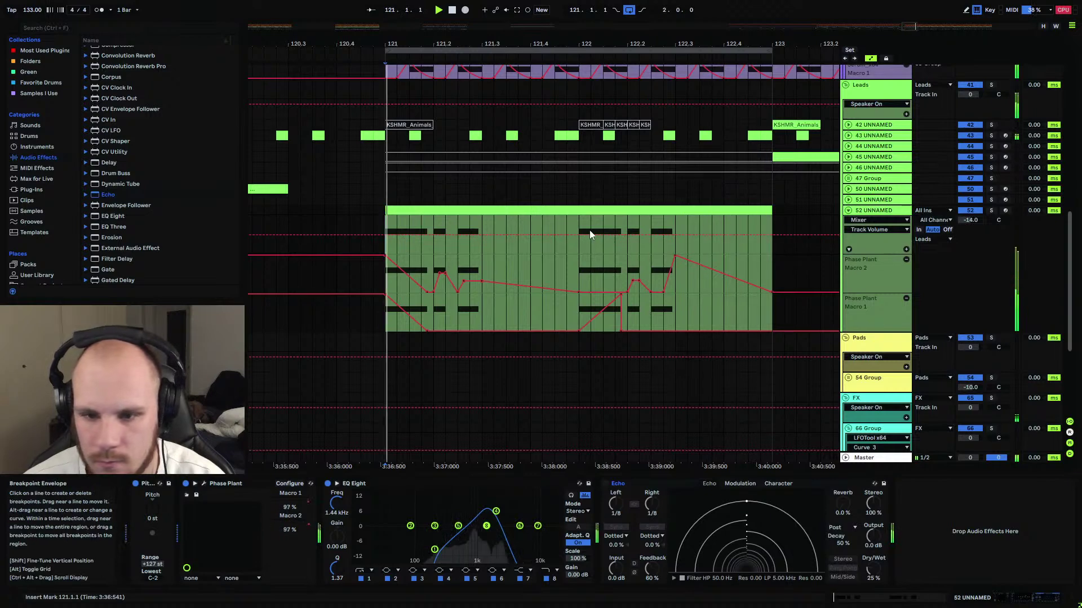
Re-enable Echo on track 52 with Dry/Wet at 18%, and turn on Ducking with a -46 dB threshold.
{"action": "left_click", "coordinate": [605, 483]}
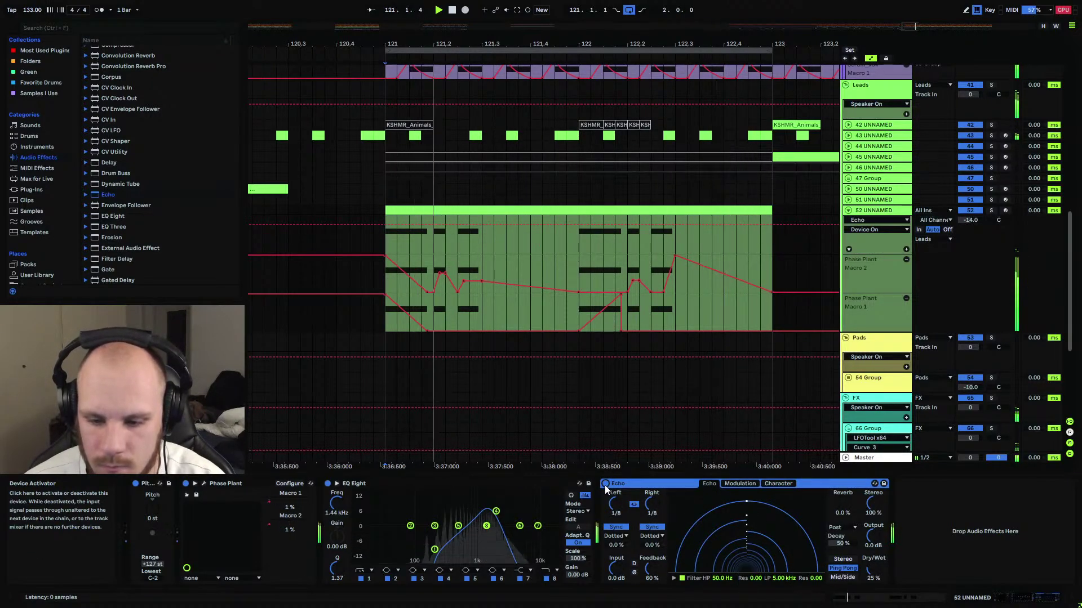
{"action": "left_click_drag", "start_coordinate": [872, 569], "coordinate": [873, 573]}
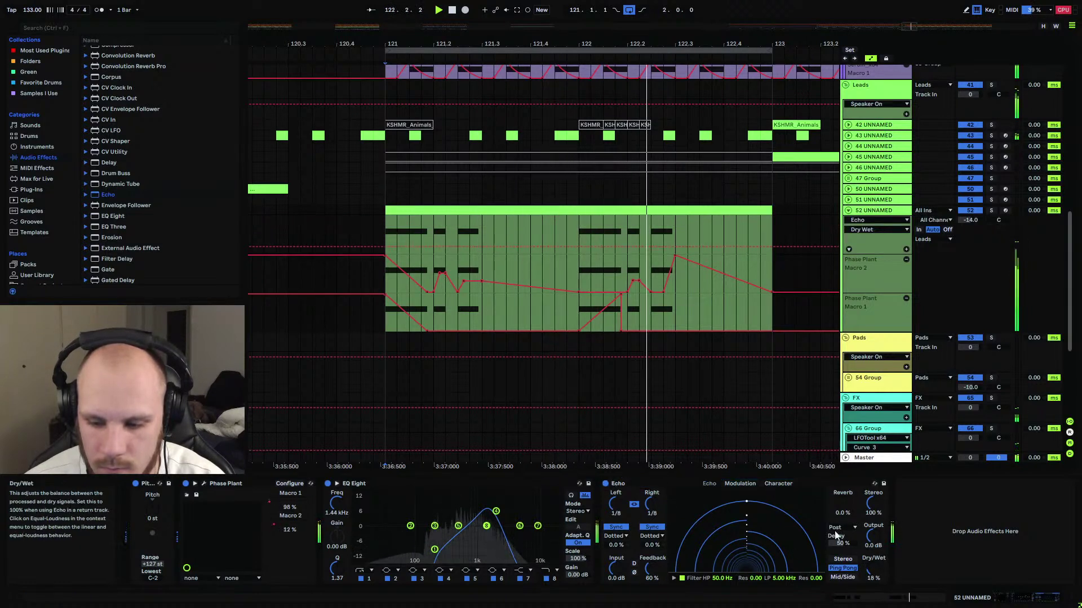
{"action": "left_click", "coordinate": [776, 484]}
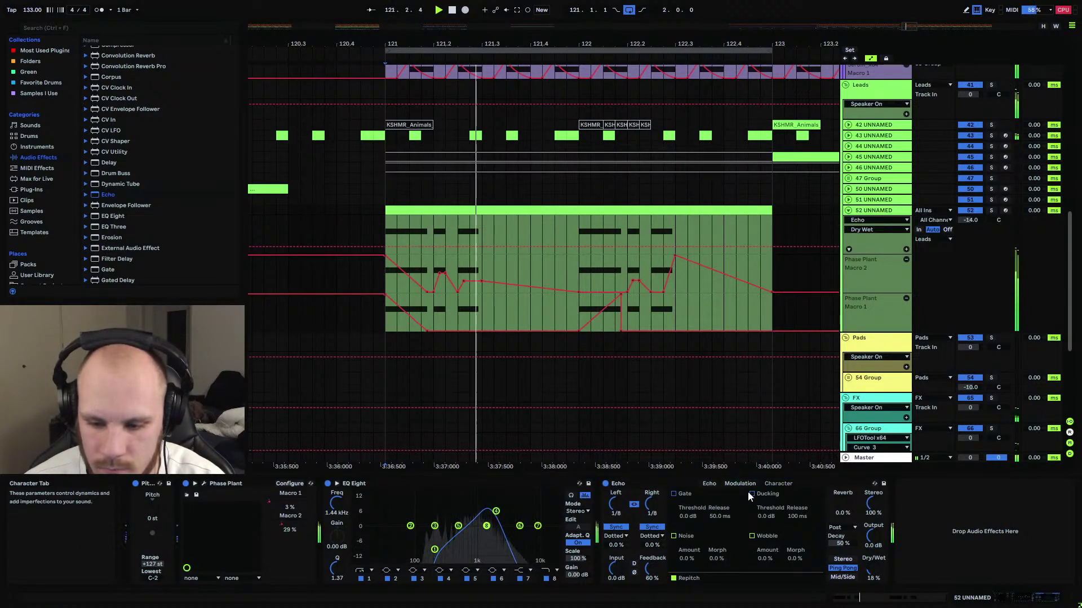
{"action": "left_click", "coordinate": [751, 493]}
{"action": "left_click_drag", "start_coordinate": [772, 517], "coordinate": [788, 520]}
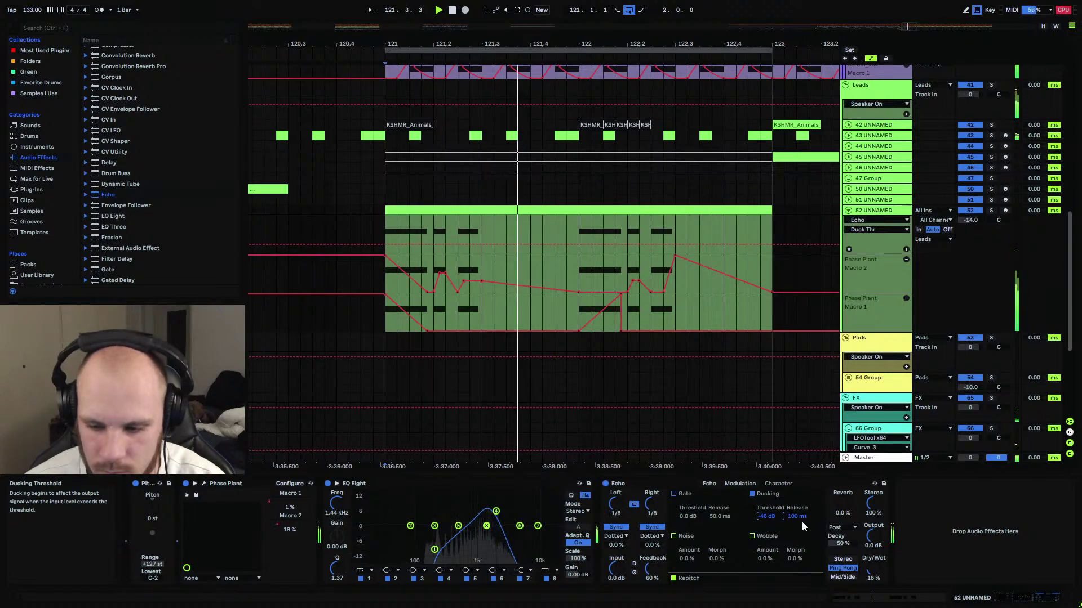
Set Echo's Feedback to 0%, its Output to 2.3 dB and its Dry/Wet to 38% on track 52.
{"action": "left_click_drag", "start_coordinate": [875, 576], "coordinate": [875, 567]}
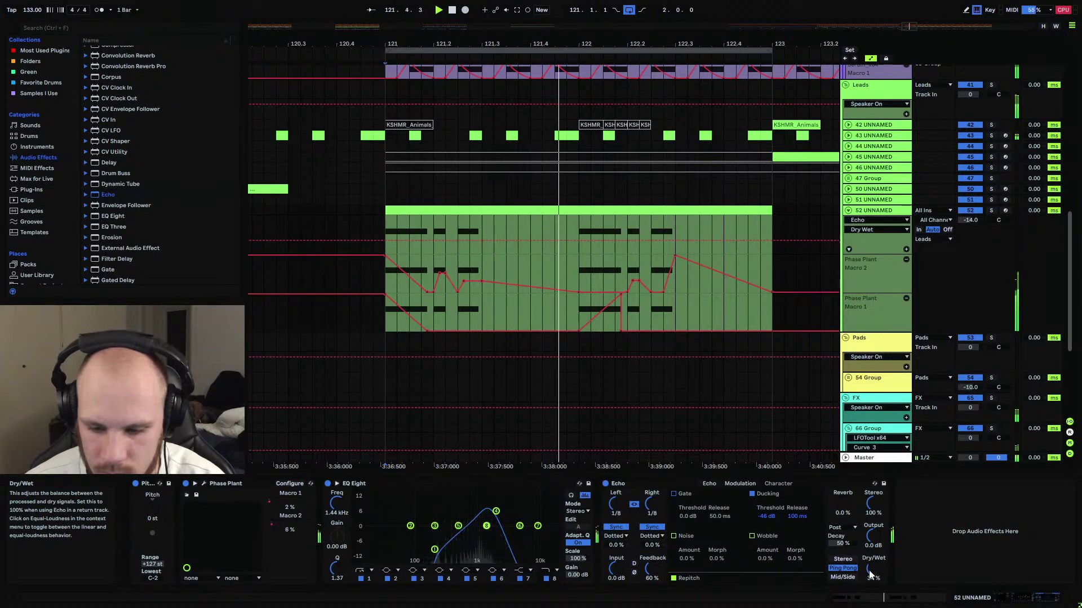
{"action": "left_click_drag", "start_coordinate": [652, 570], "coordinate": [651, 580]}
{"action": "left_click", "coordinate": [709, 484]}
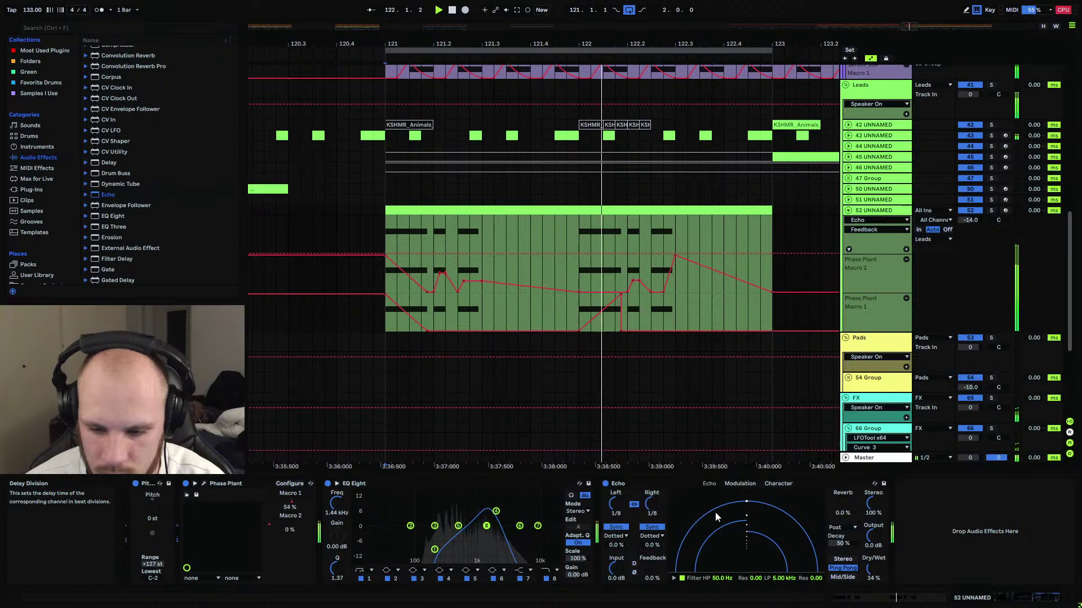
{"action": "left_click_drag", "start_coordinate": [874, 568], "coordinate": [873, 527]}
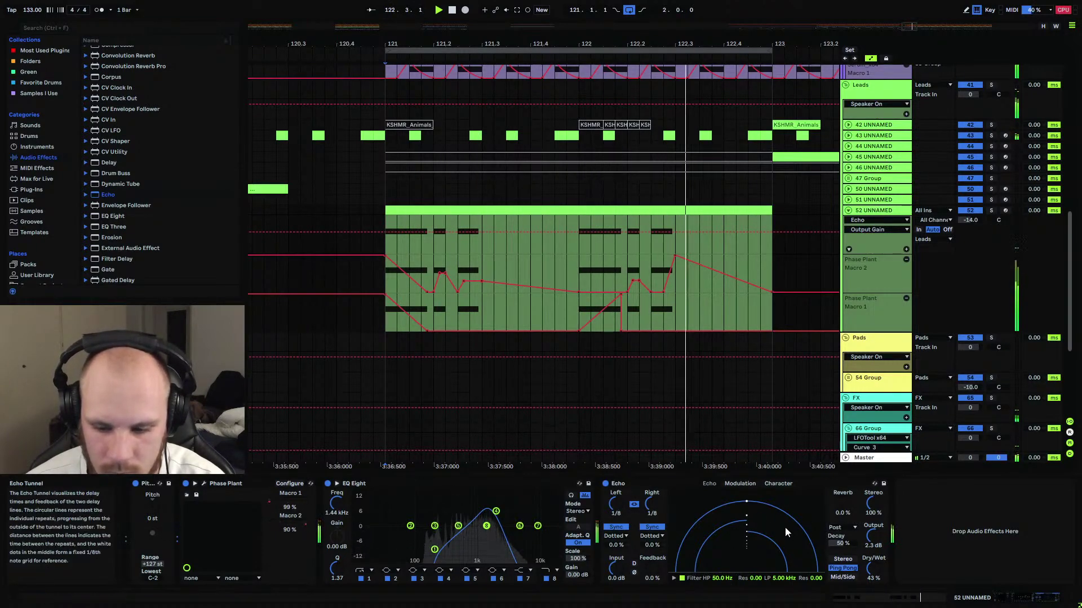
{"action": "left_click_drag", "start_coordinate": [873, 568], "coordinate": [873, 571]}
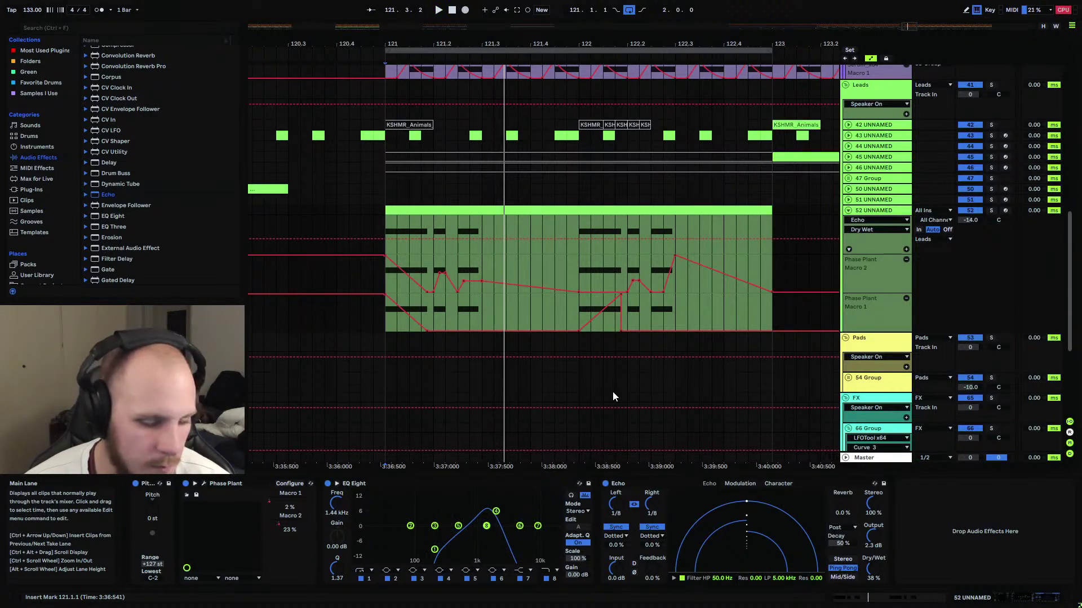
Solo track 52 and audition its clip from 121.2.1 and from the range 121.3.1 to 122.1.1.
{"action": "key", "text": "space"}
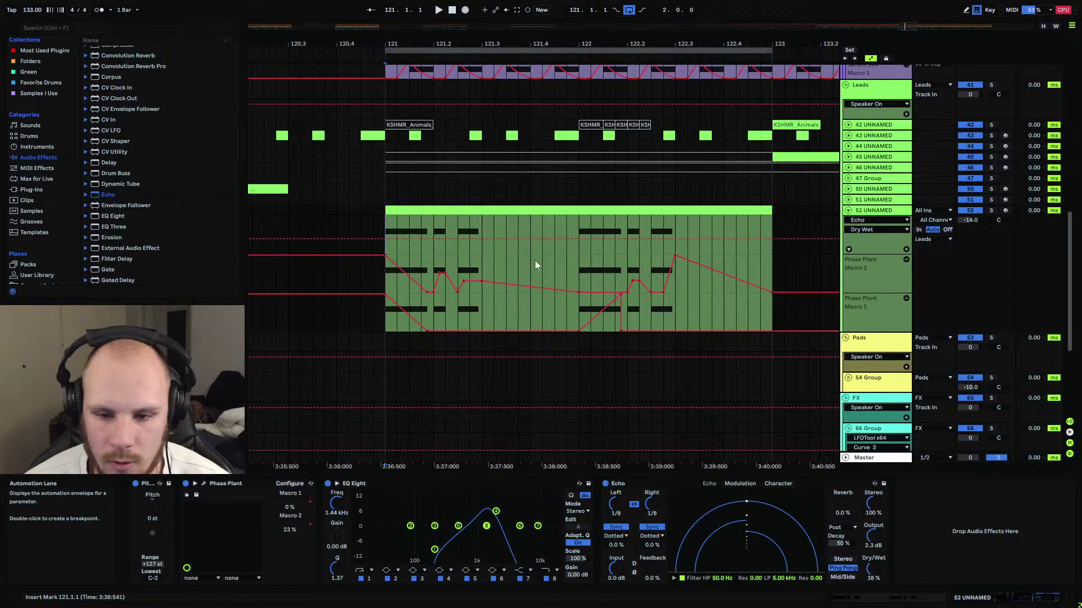
{"action": "left_click", "coordinate": [434, 228]}
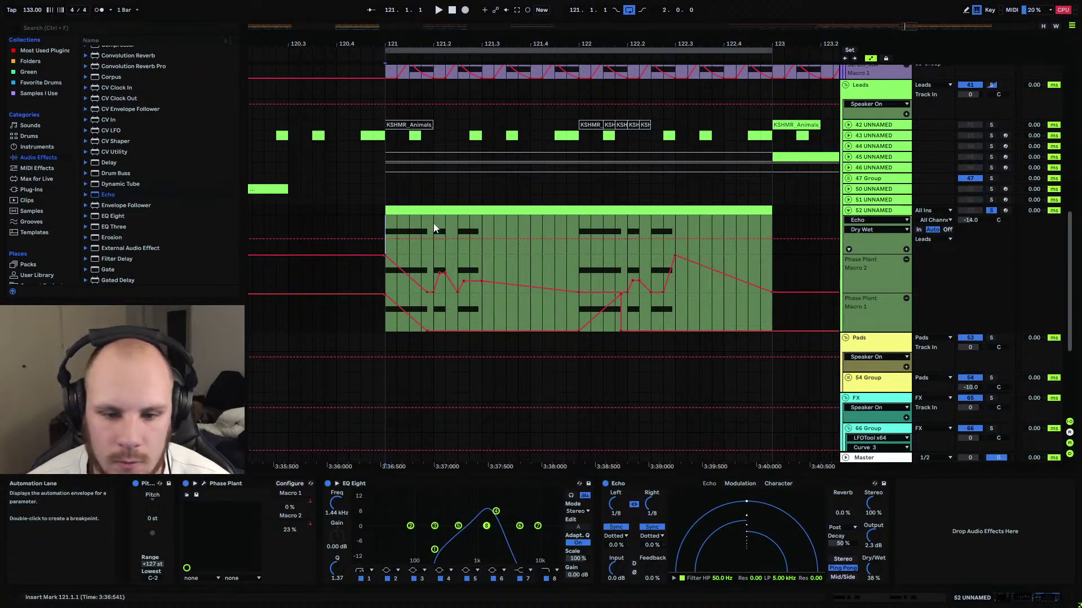
{"action": "key", "text": "space"}
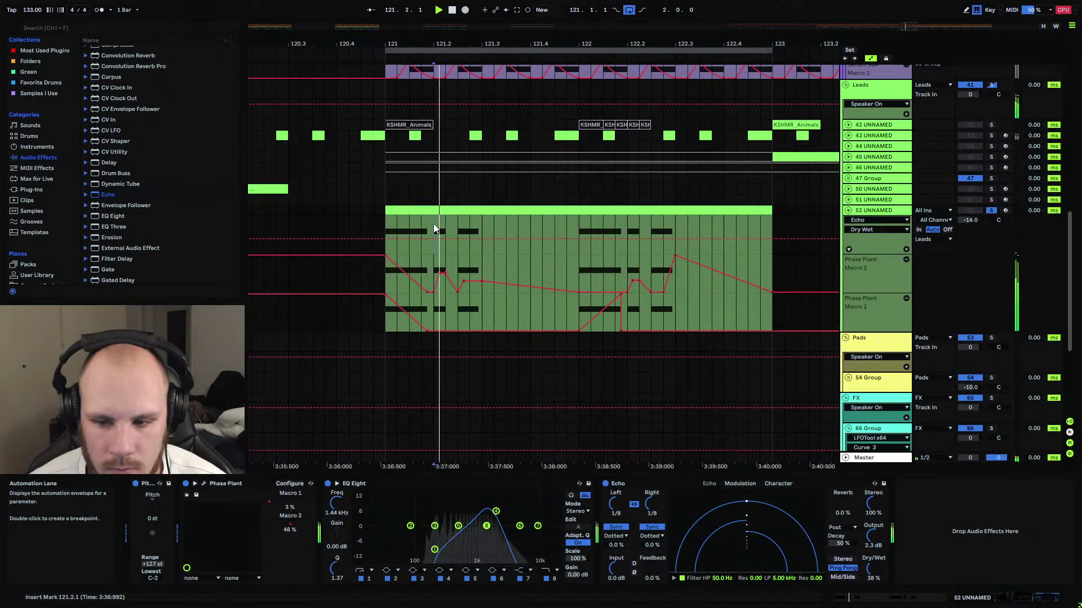
{"action": "left_click", "coordinate": [650, 578]}
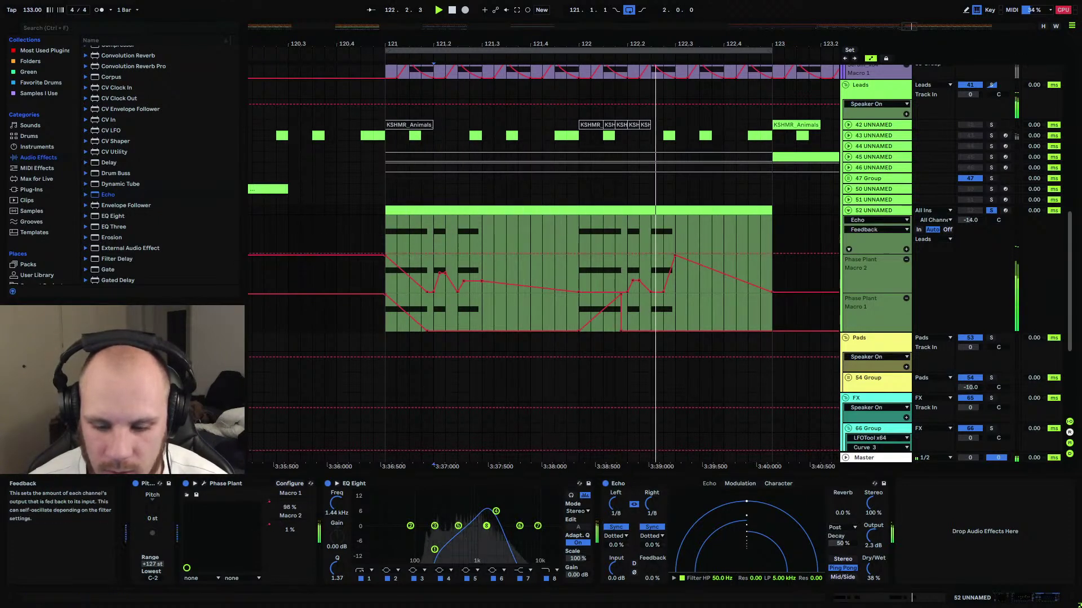
{"action": "left_click_drag", "start_coordinate": [493, 229], "coordinate": [574, 239]}
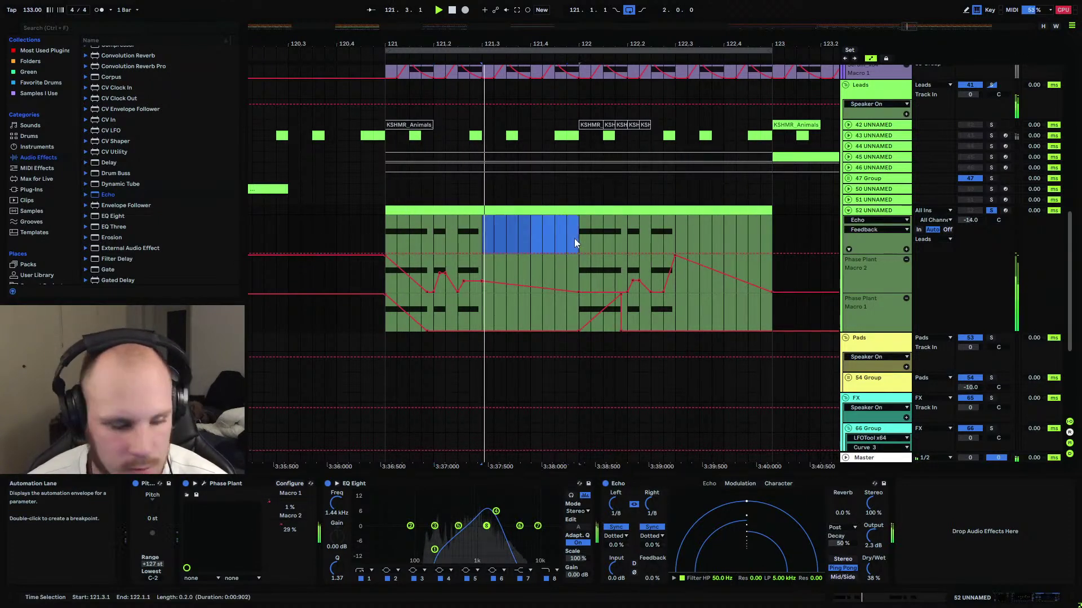
Set Echo's linked delay times to 1/4, Dry/Wet to 49% and Stereo width to 114%.
{"action": "left_click_drag", "start_coordinate": [615, 504], "coordinate": [616, 499]}
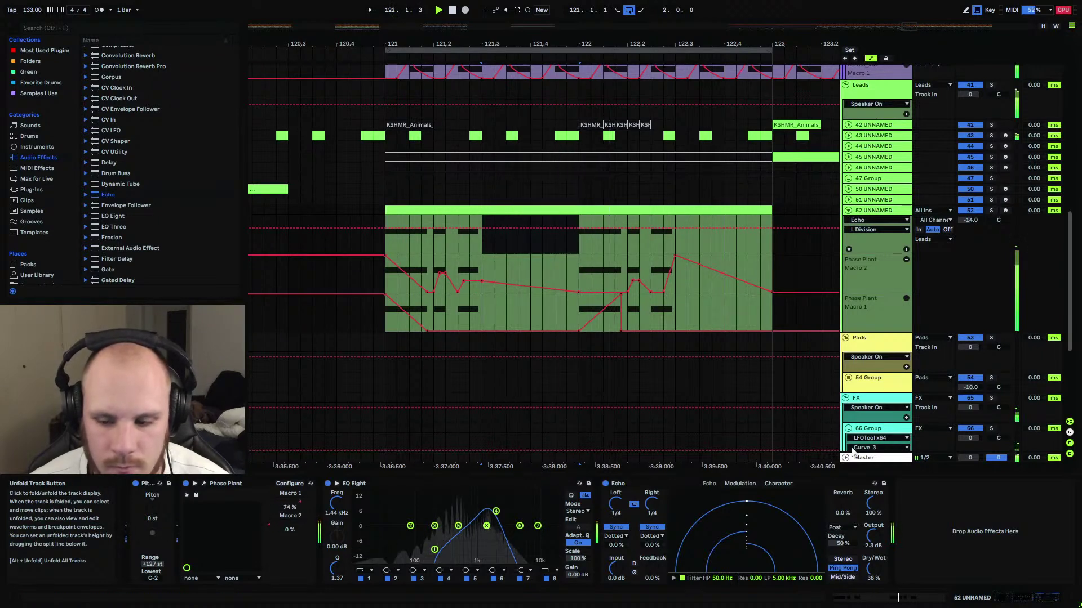
{"action": "left_click_drag", "start_coordinate": [873, 570], "coordinate": [873, 563]}
{"action": "left_click_drag", "start_coordinate": [873, 504], "coordinate": [872, 495]}
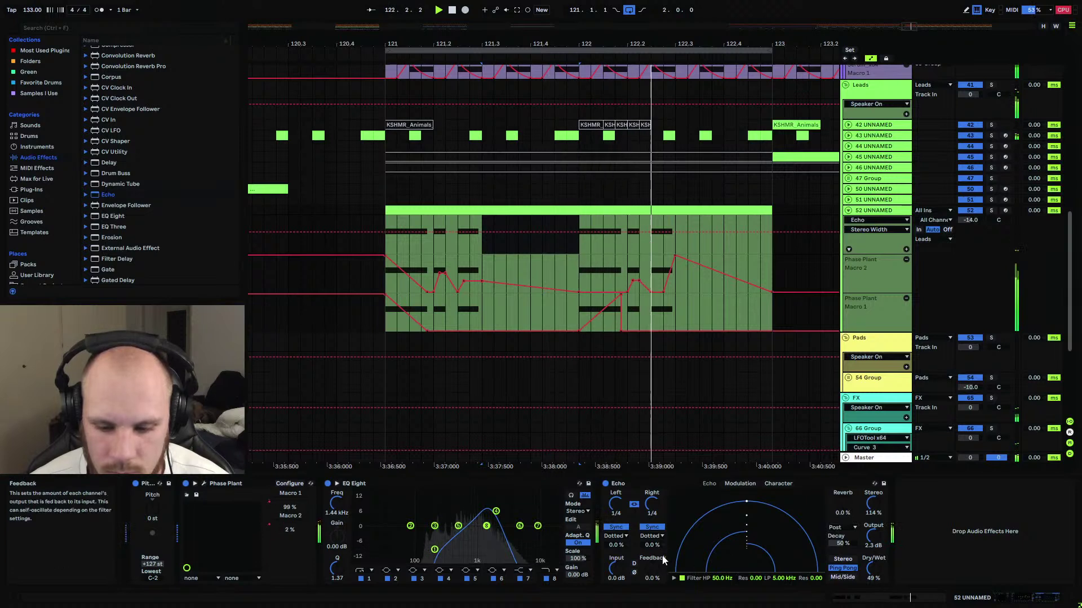
Set Echo's Input gain to 9.5 dB and Output gain to -3.3 dB, and check its Character settings.
{"action": "left_click", "coordinate": [616, 567]}
{"action": "left_click_drag", "start_coordinate": [615, 568], "coordinate": [615, 555]}
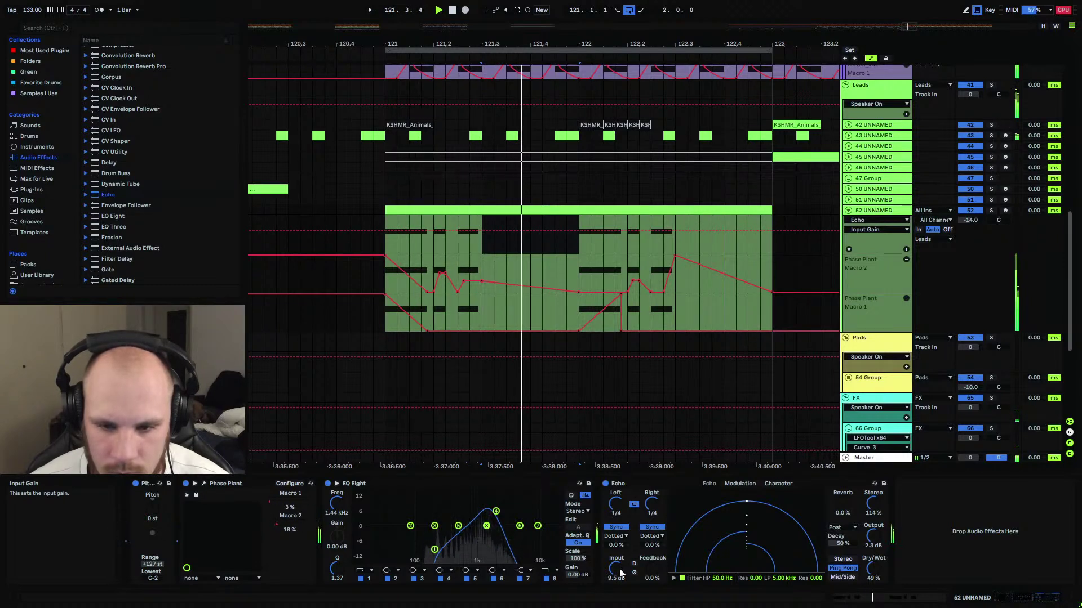
{"action": "left_click_drag", "start_coordinate": [872, 536], "coordinate": [872, 549]}
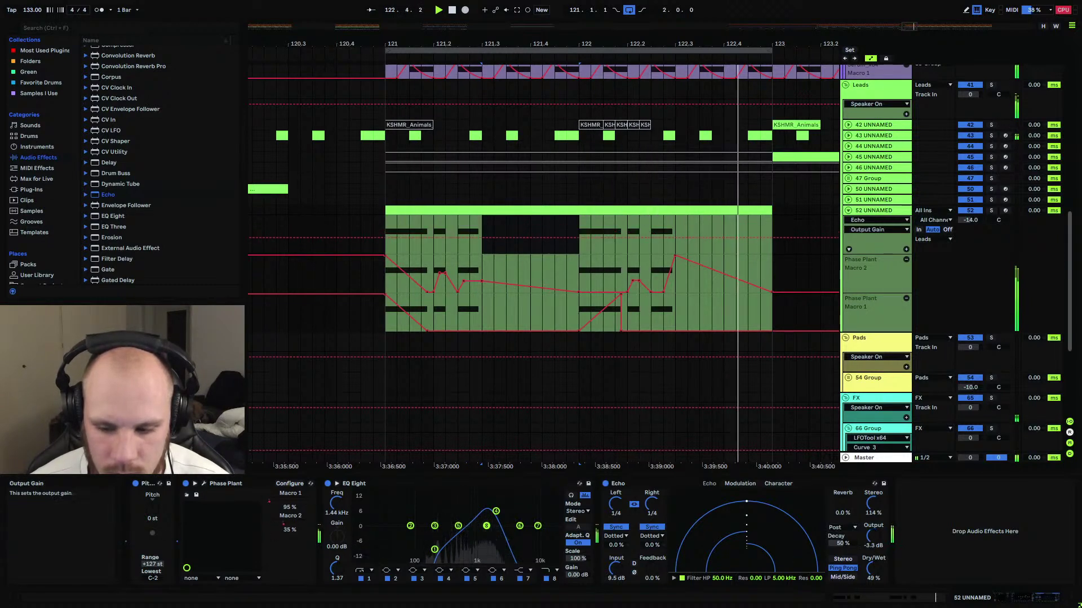
{"action": "left_click", "coordinate": [776, 484]}
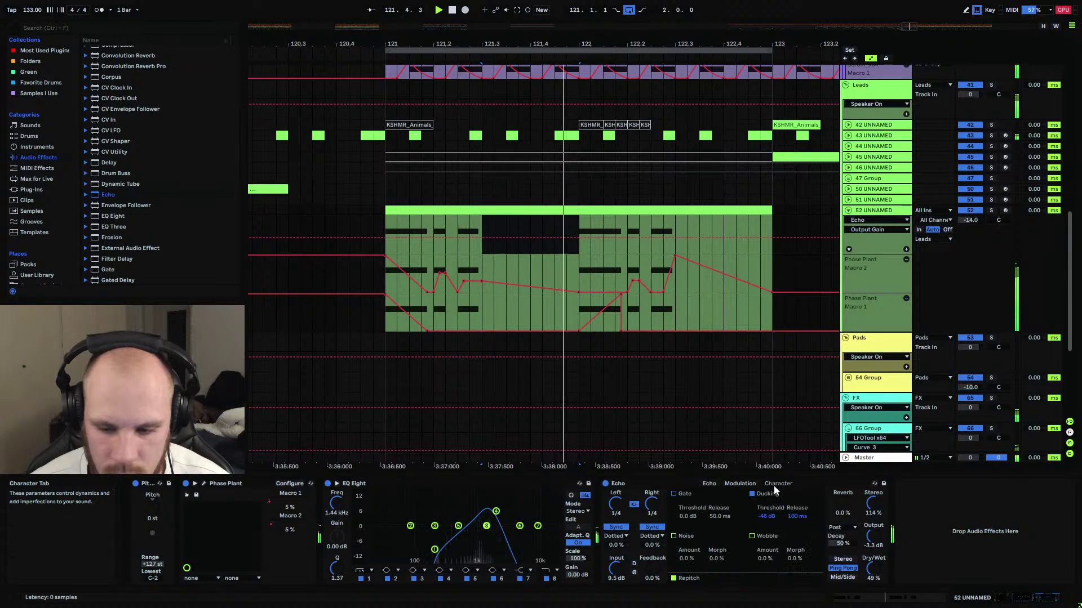
{"action": "left_click", "coordinate": [710, 483]}
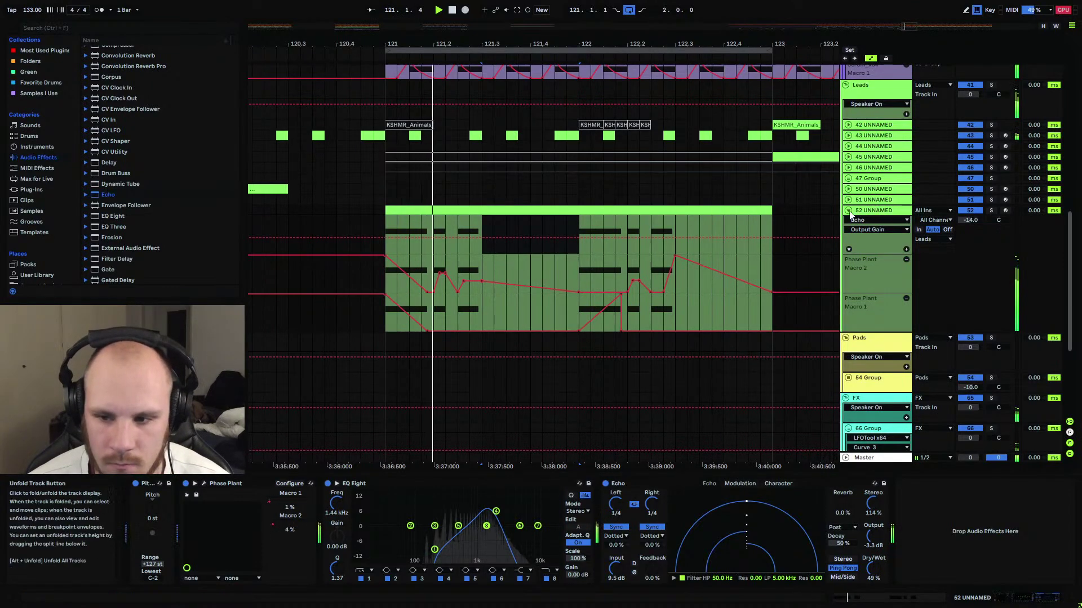
Solo track 52, listen to it and select its MIDI clip spanning bars 121 and 122.
{"action": "key", "text": "Left"}
{"action": "key", "text": "Right"}
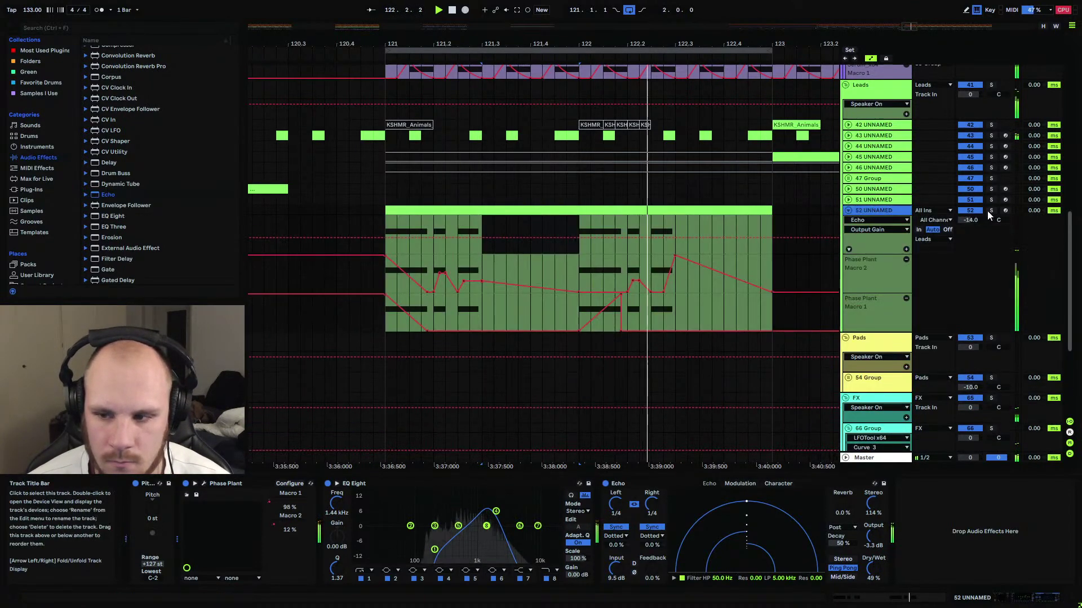
{"action": "left_click", "coordinate": [991, 210]}
{"action": "left_click", "coordinate": [550, 210]}
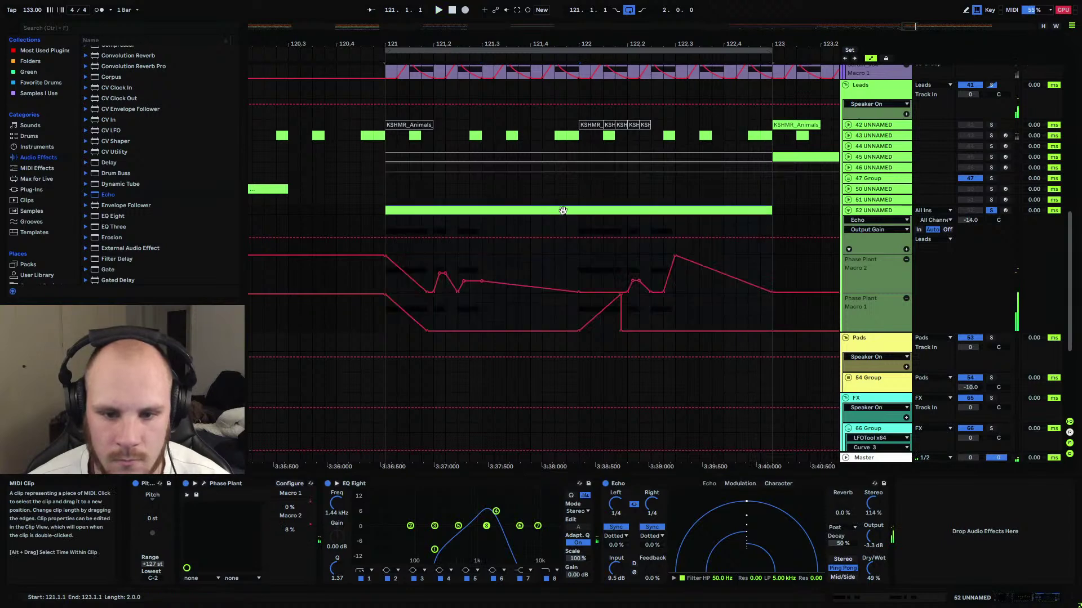
Deactivate the track 45 and track 42 clips from bar 123 to 137, and reactivate track 42's clips in bars 121 and 122.
{"action": "left_click_drag", "start_coordinate": [498, 30], "coordinate": [507, 243]}
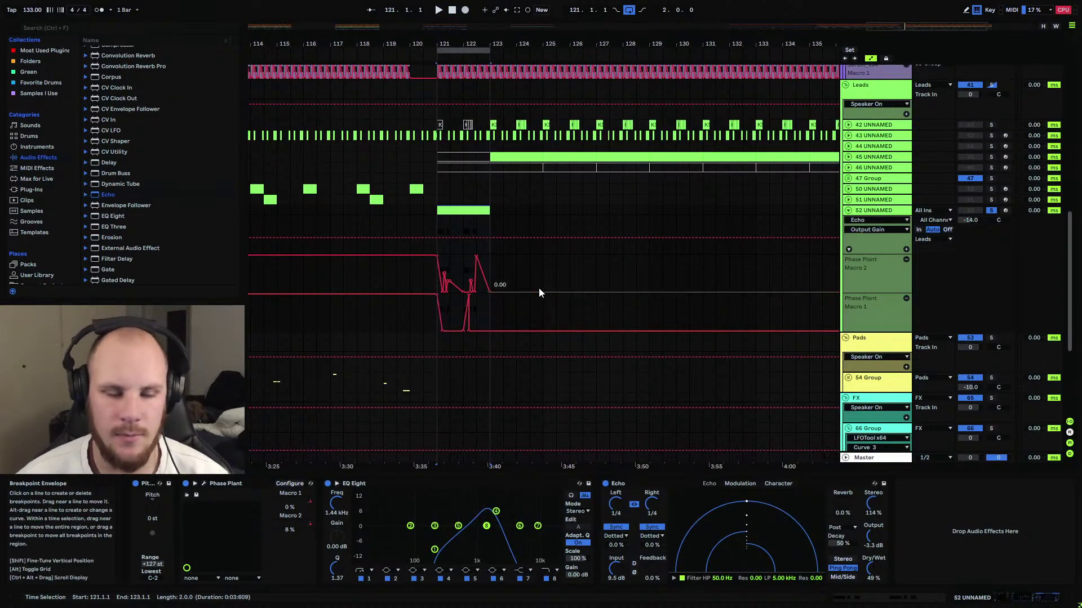
{"action": "scroll", "coordinate": [530, 290], "scroll_direction": "up", "scroll_amount": 5}
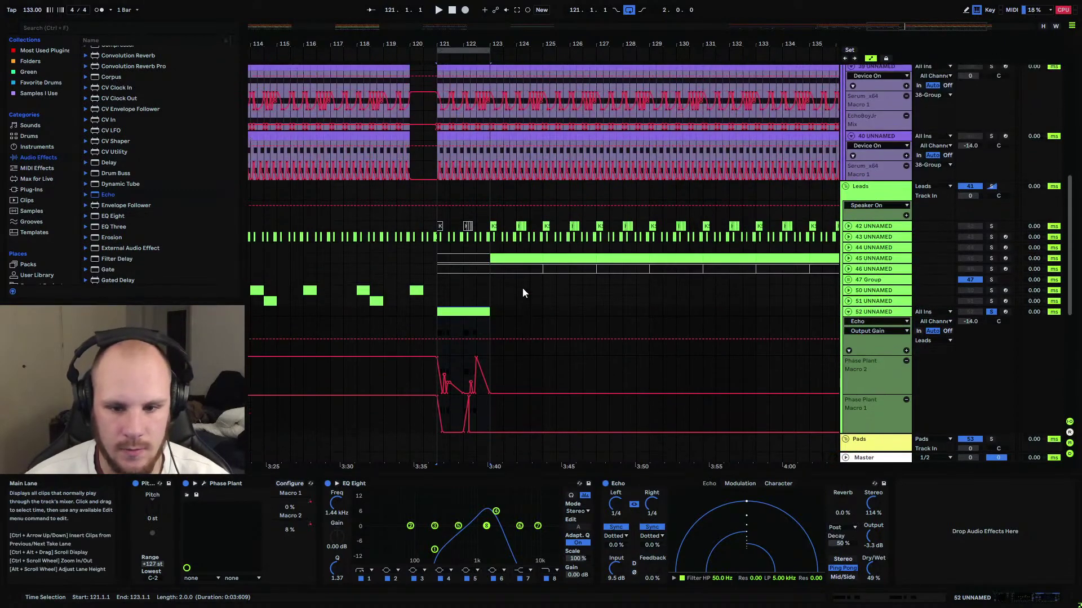
{"action": "left_click", "coordinate": [498, 265]}
{"action": "mouse_move", "coordinate": [678, 43]}
{"action": "left_mouse_down"}
{"action": "mouse_move", "coordinate": [439, 45]}
{"action": "mouse_move", "coordinate": [733, 249]}
{"action": "mouse_move", "coordinate": [708, 227]}
{"action": "mouse_move", "coordinate": [475, 226]}
{"action": "left_mouse_up"}
{"action": "left_click", "coordinate": [718, 259]}
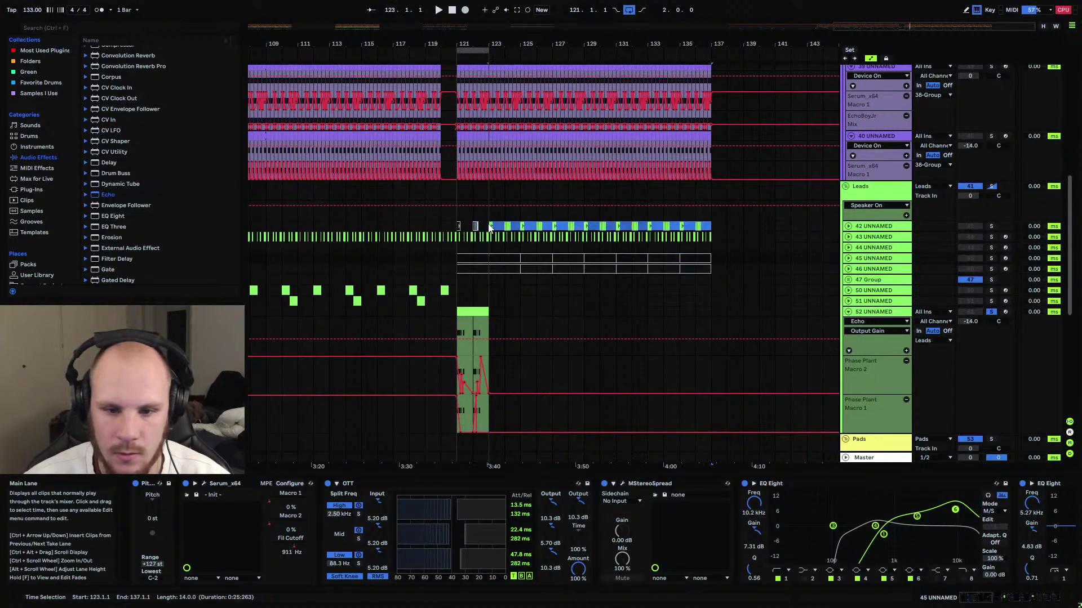
{"action": "left_click", "coordinate": [457, 226]}
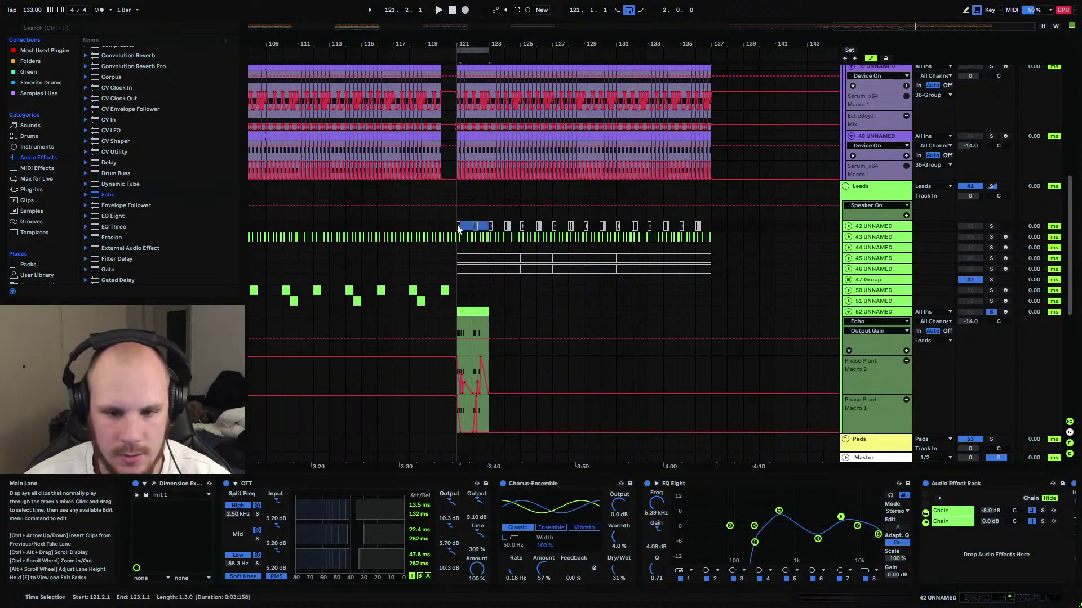
Play bars 121 and 122 from 121.1.1 with all tracks unsoloed.
{"action": "key", "text": "space"}
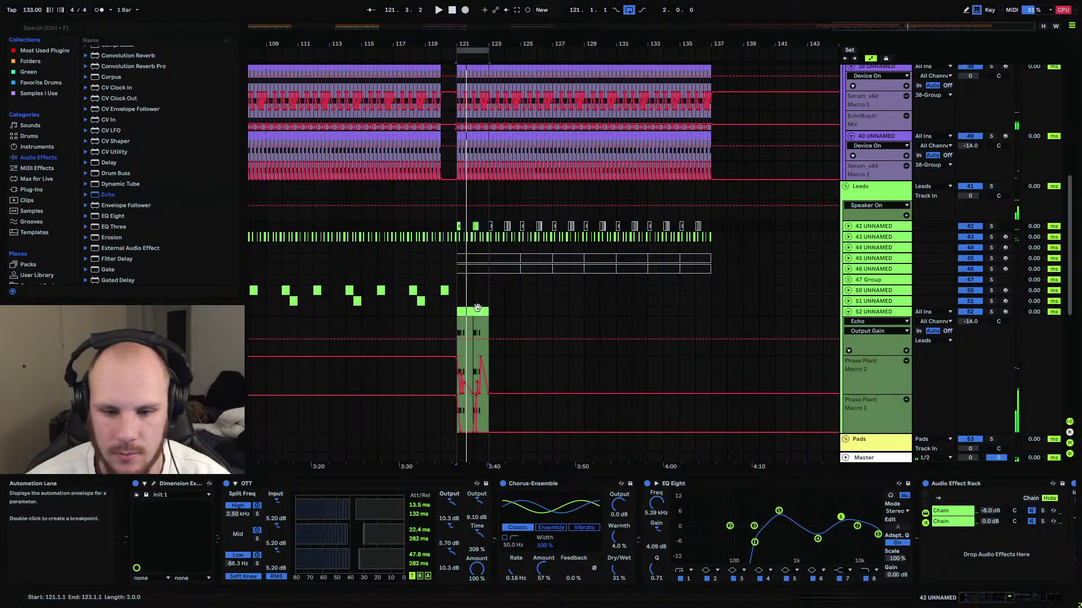
{"action": "left_click", "coordinate": [459, 293]}
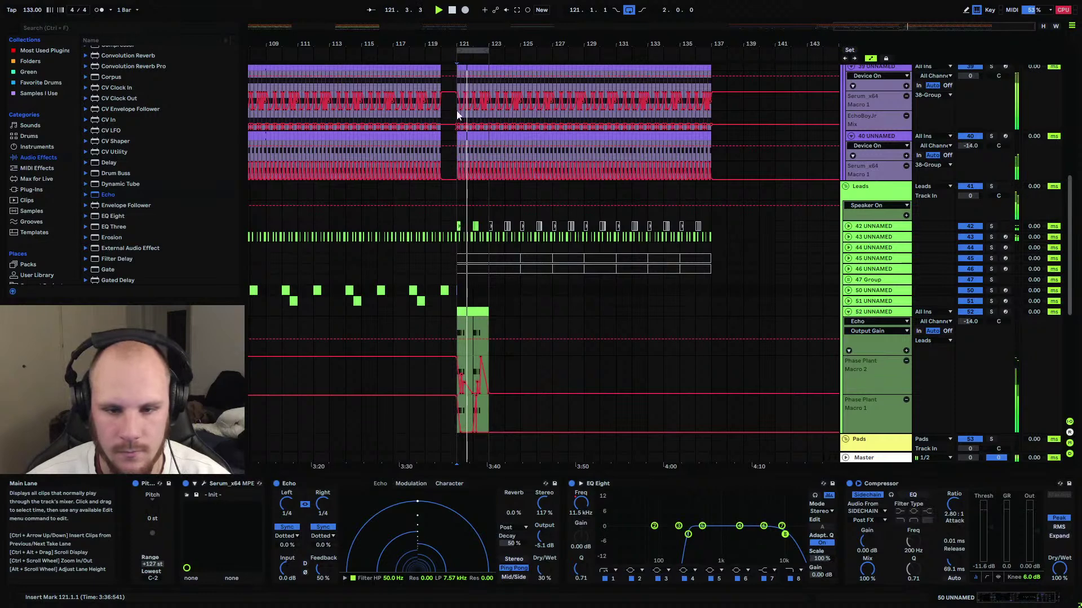
{"action": "left_click_drag", "start_coordinate": [466, 41], "coordinate": [466, 67]}
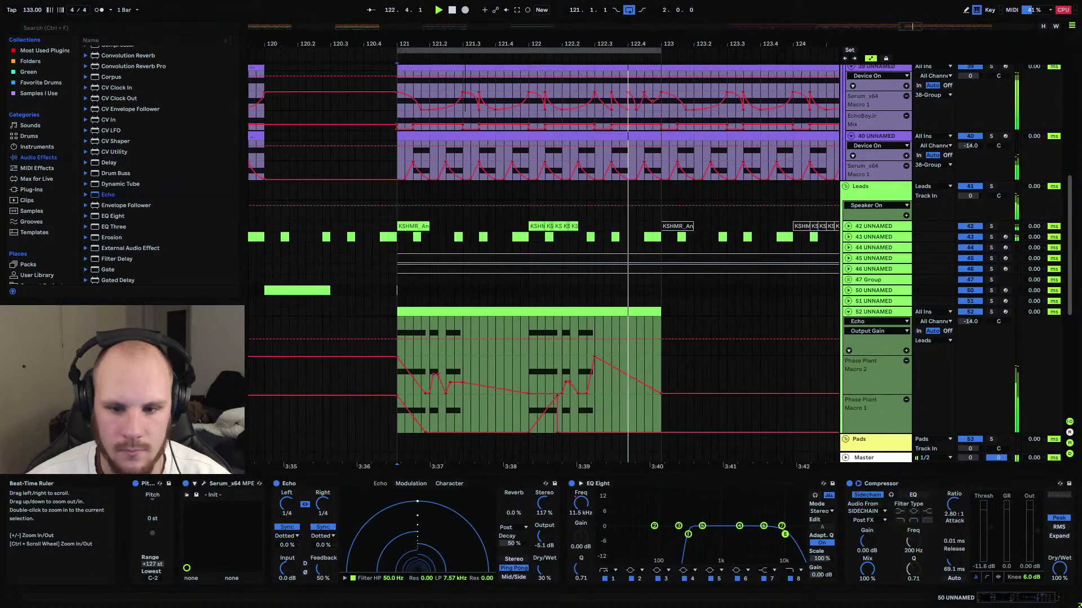
Unfold track 42, move its four short KSHMR clips from 122.1.3 to 122.4.1, and move the remaining clip at 122.1.1 to 121.4.3.
{"action": "left_click", "coordinate": [578, 228]}
{"action": "key", "text": "u"}
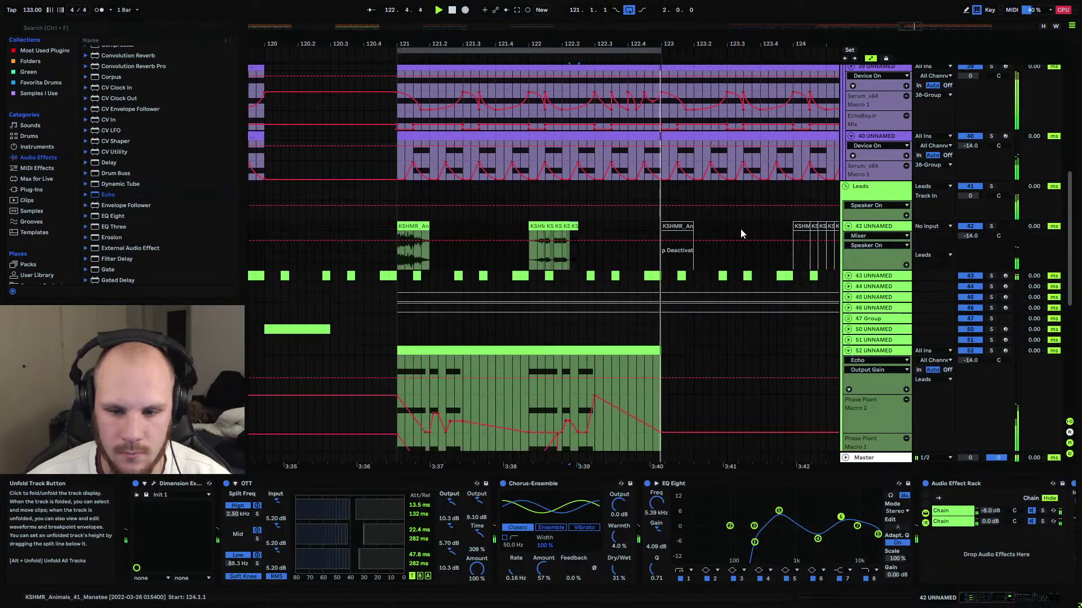
{"action": "left_click", "coordinate": [550, 227]}
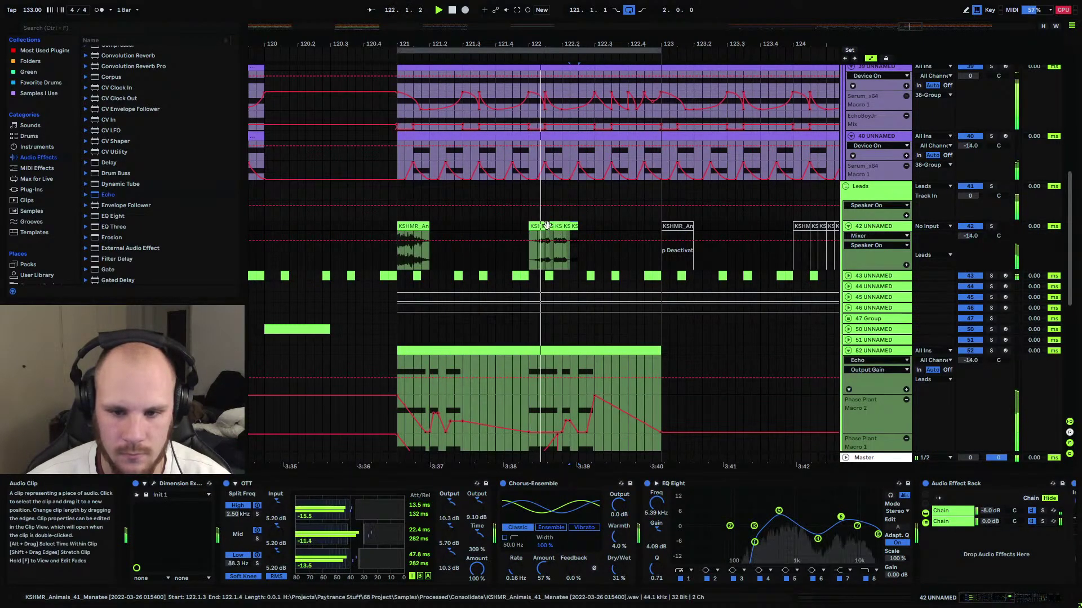
{"action": "left_click_drag", "start_coordinate": [550, 226], "coordinate": [629, 230]}
{"action": "left_click", "coordinate": [530, 227]}
{"action": "key", "text": "space"}
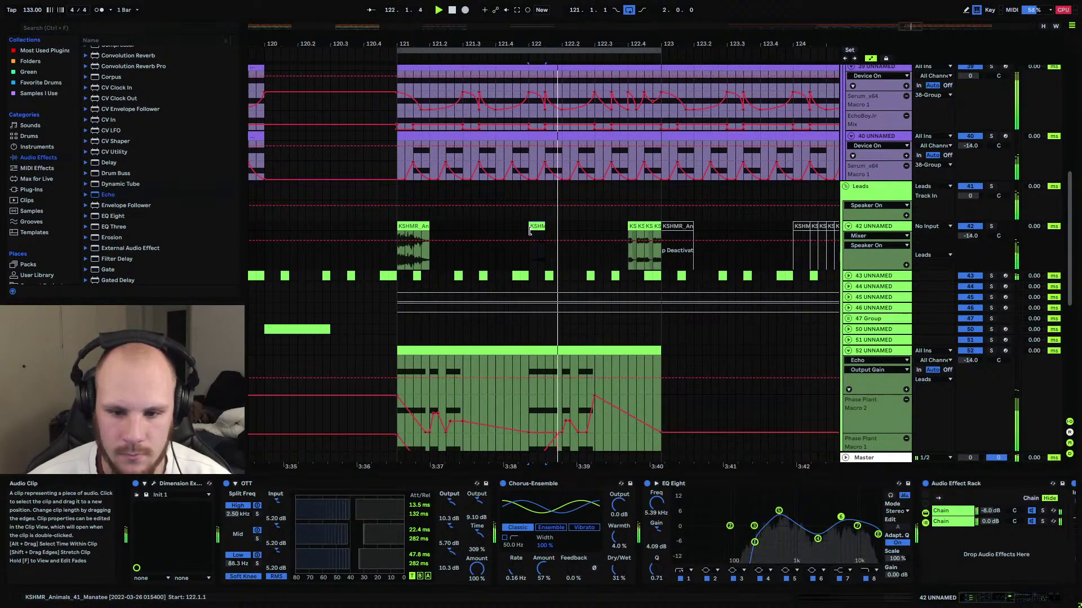
{"action": "left_click_drag", "start_coordinate": [534, 228], "coordinate": [522, 228]}
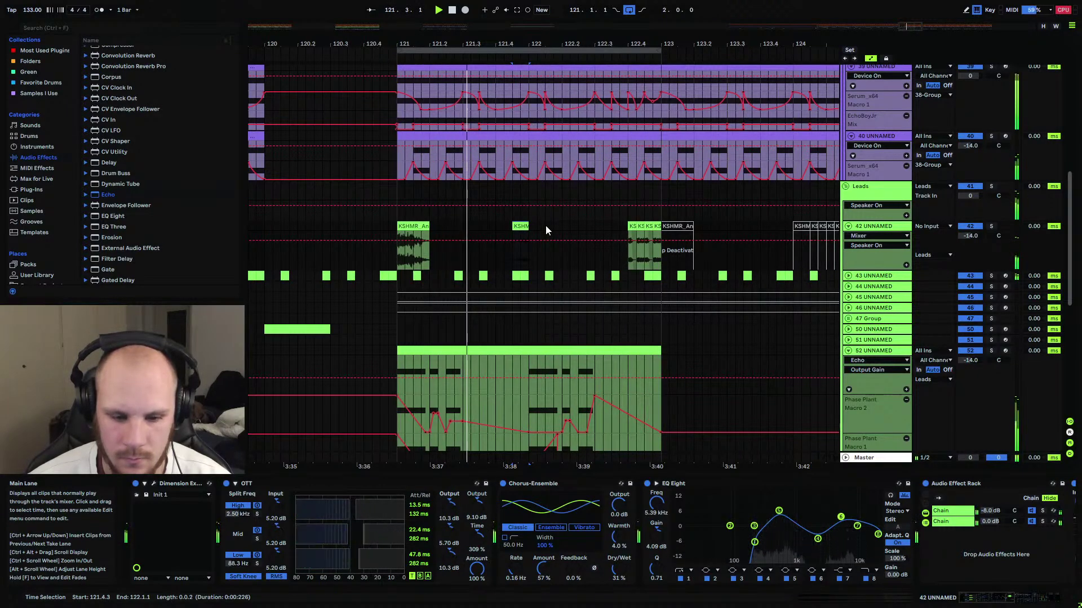
Display the Reverb's Decay Time automation envelope on track 42.
{"action": "left_click", "coordinate": [872, 233]}
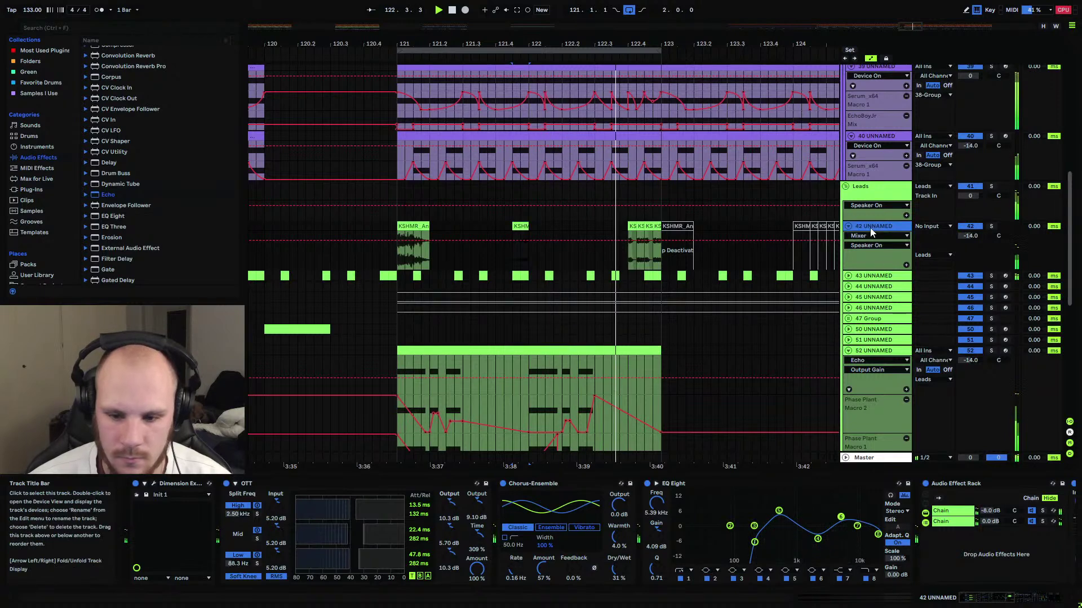
{"action": "left_click", "coordinate": [1026, 600]}
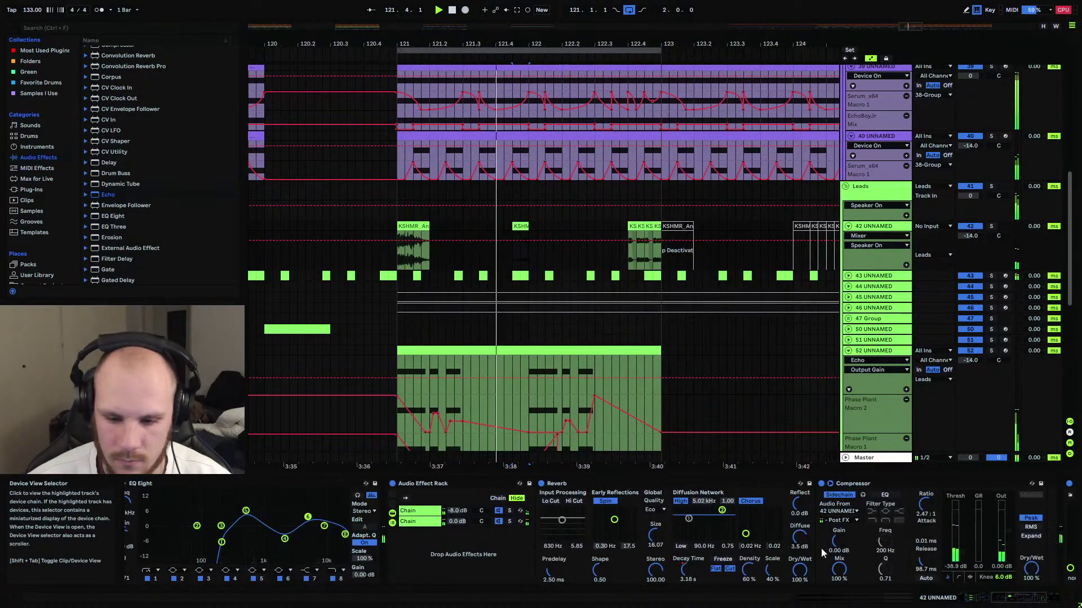
{"action": "left_click", "coordinate": [684, 570]}
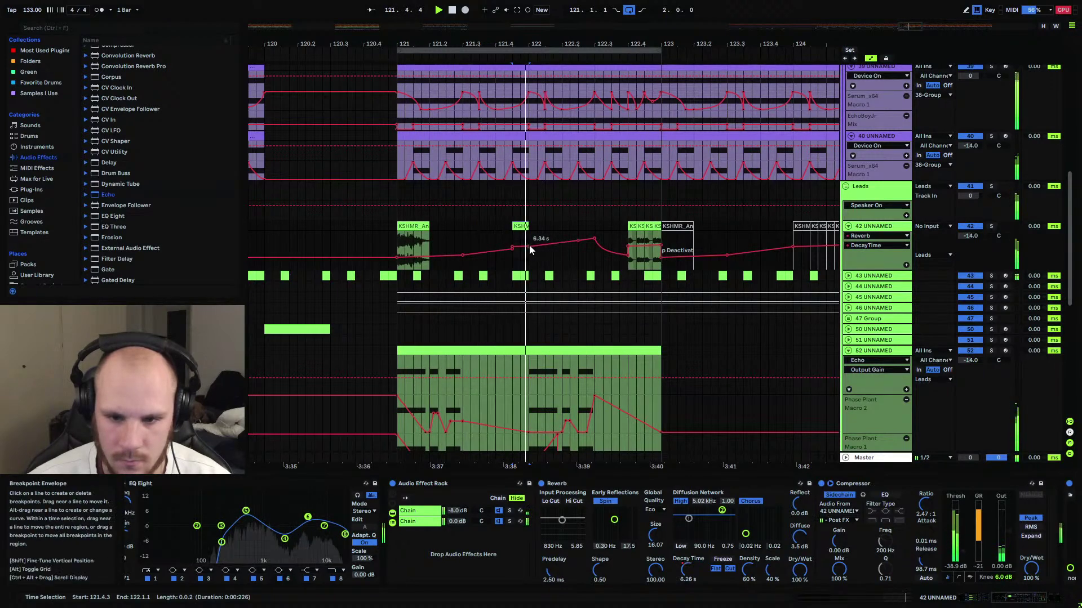
Raise track 42's Reverb Decay Time automation around the 121.4.3 clip to about 19 s and play from 121.1.1.
{"action": "left_click", "coordinate": [505, 229]}
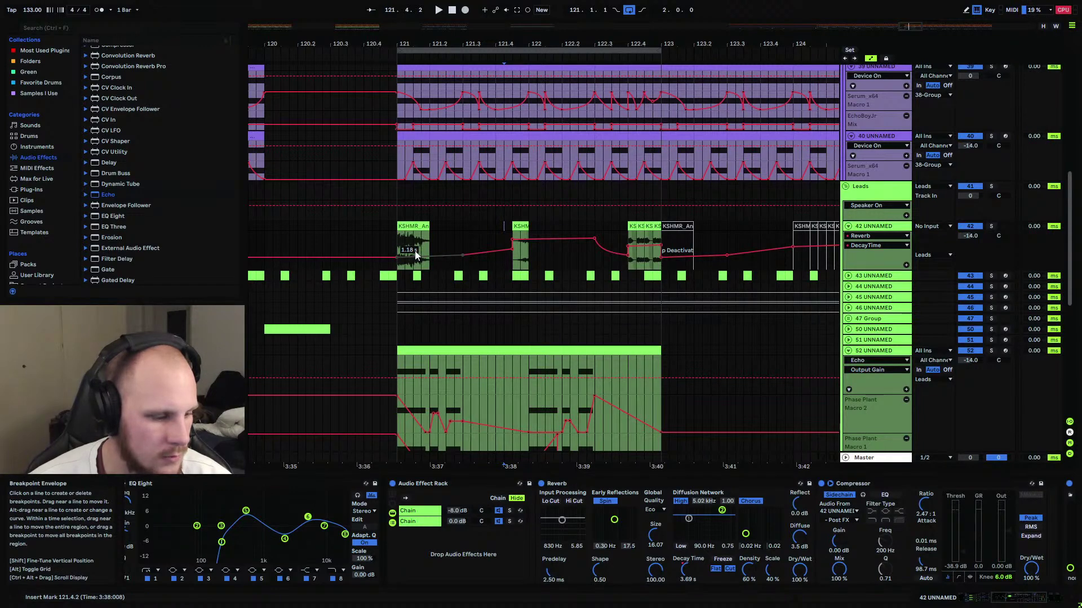
{"action": "left_click", "coordinate": [398, 248]}
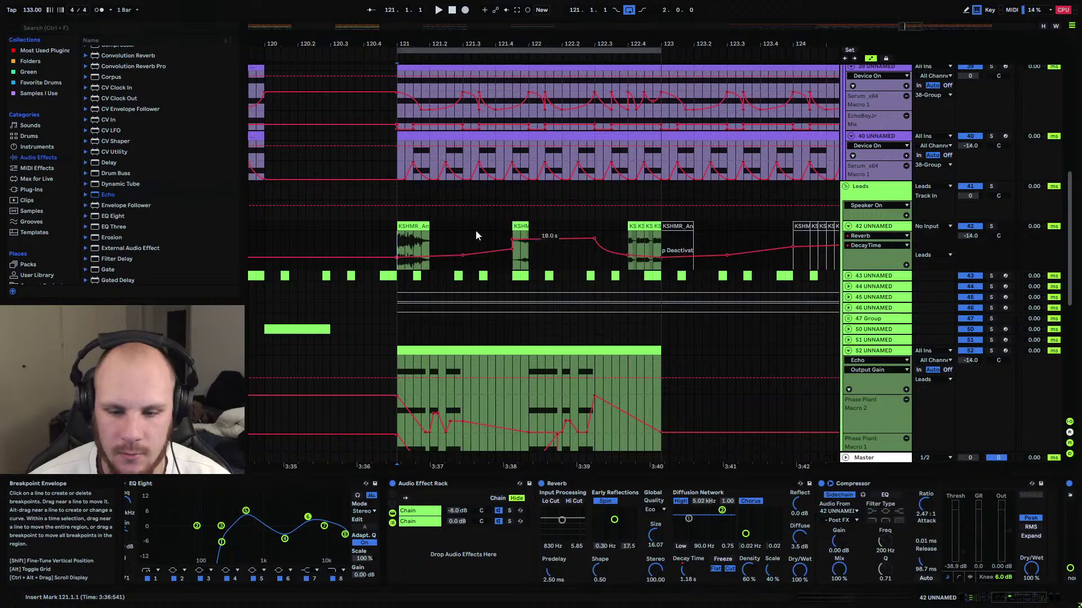
{"action": "key", "text": "space"}
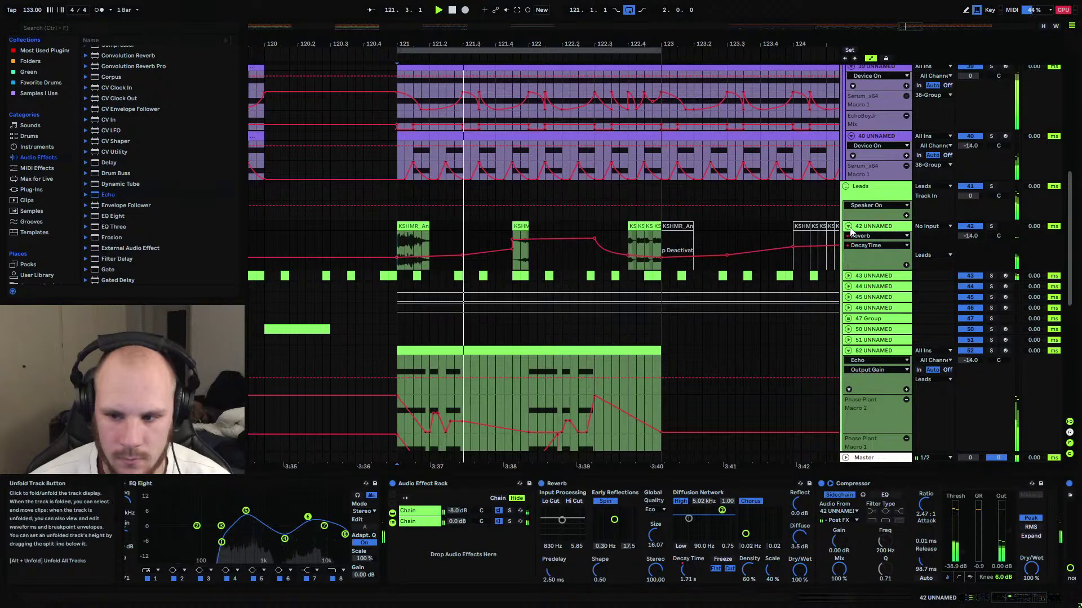
Set track 42's volume to -16 dB and fold the track.
{"action": "left_click_drag", "start_coordinate": [966, 236], "coordinate": [966, 241]}
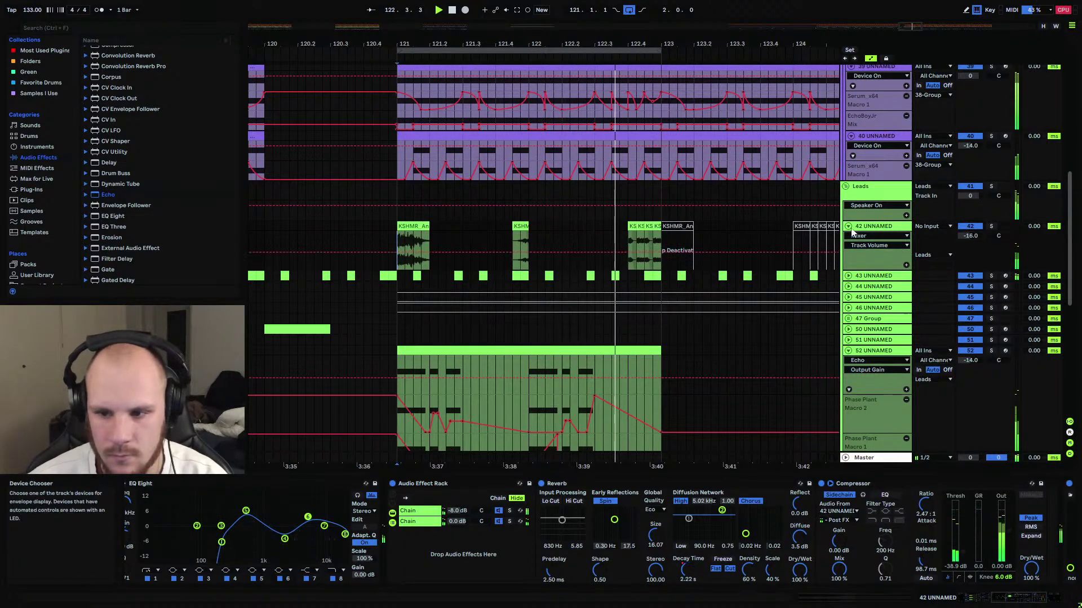
{"action": "scroll", "coordinate": [583, 216], "scroll_direction": "down", "scroll_amount": 3}
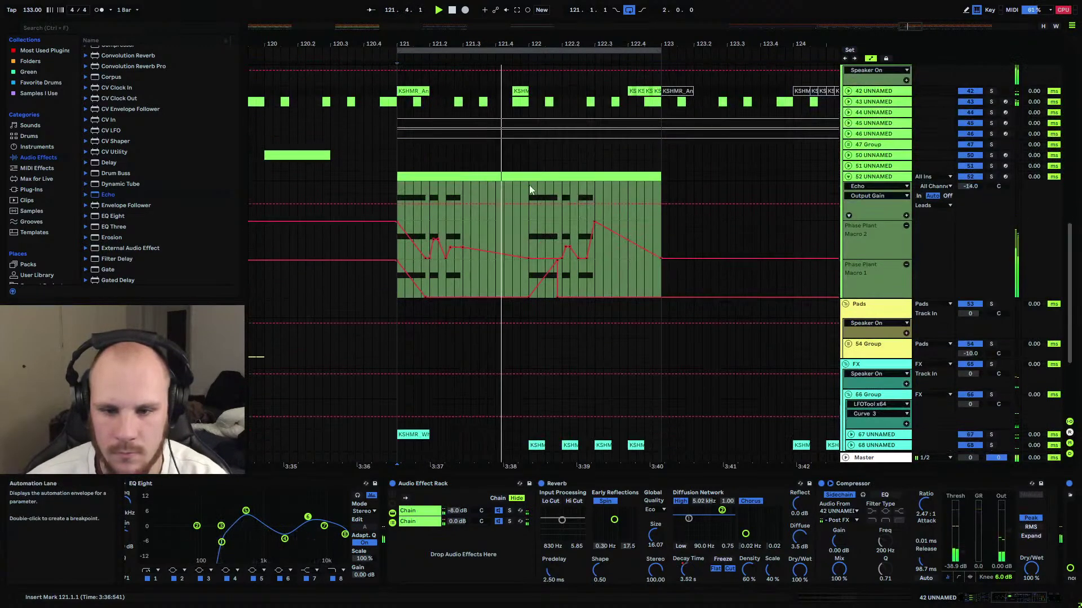
{"action": "key", "text": "space"}
Delete the deactivated KSHMR clips on track 42 from bar 123 to 137.
{"action": "left_click_drag", "start_coordinate": [656, 147], "coordinate": [404, 148]}
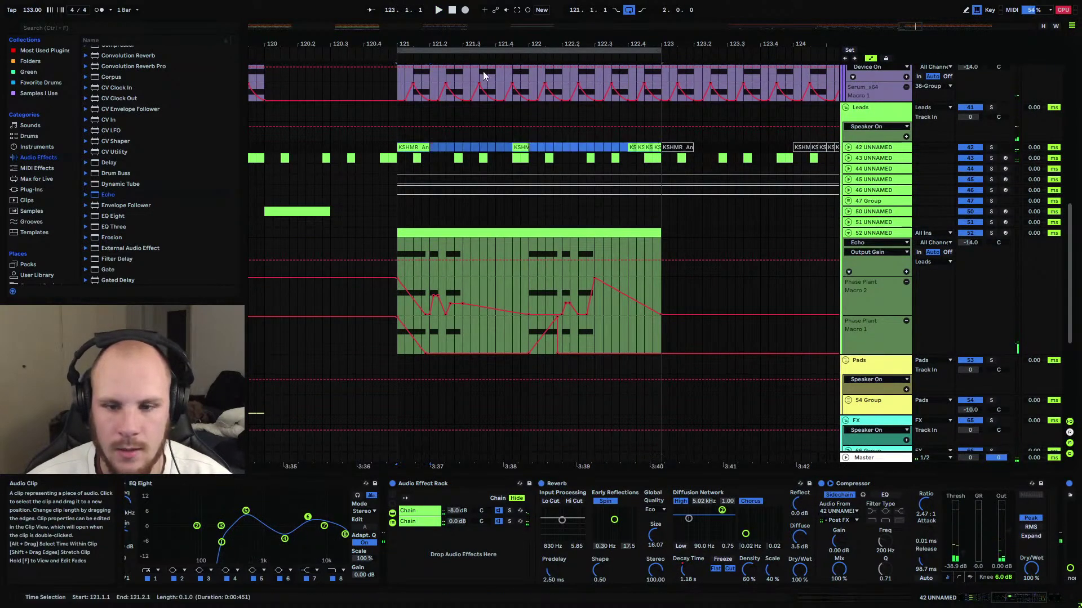
{"action": "left_click_drag", "start_coordinate": [422, 45], "coordinate": [422, 12]}
{"action": "left_click_drag", "start_coordinate": [503, 147], "coordinate": [448, 156]}
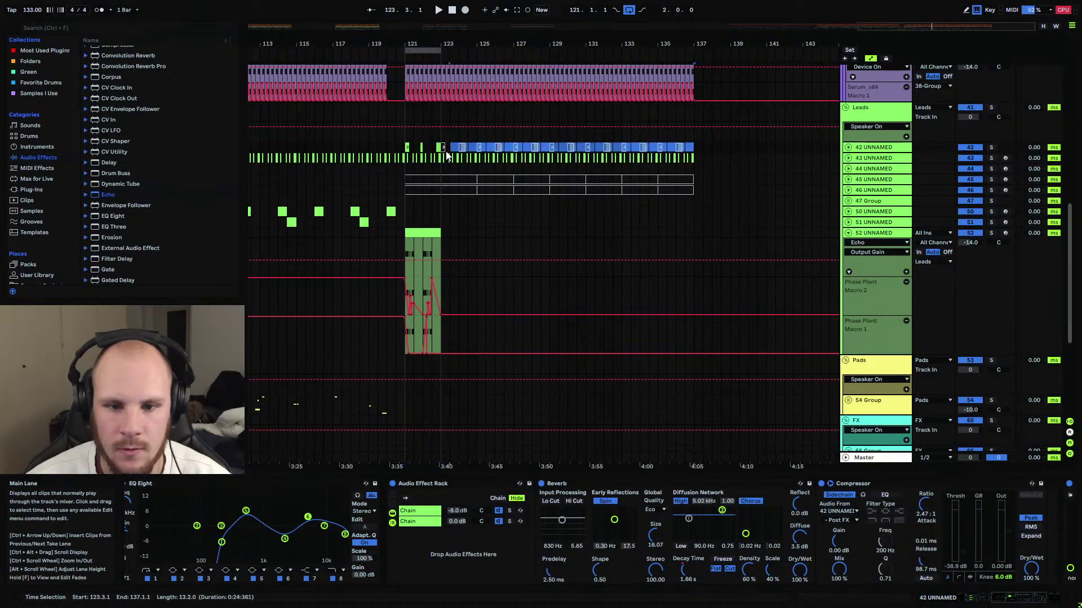
{"action": "left_click", "coordinate": [444, 156]}
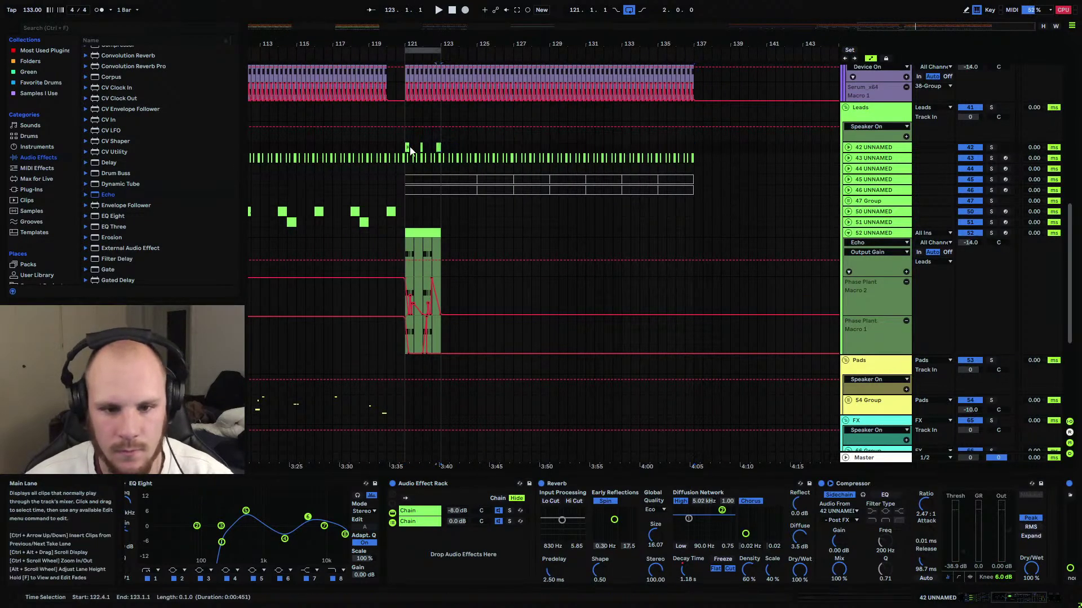
Copy track 42's clip at 121.1.1 to 123.1.1 and repeat the four-bar clip pattern up to bar 137.
{"action": "key", "text": "ctrl+d"}
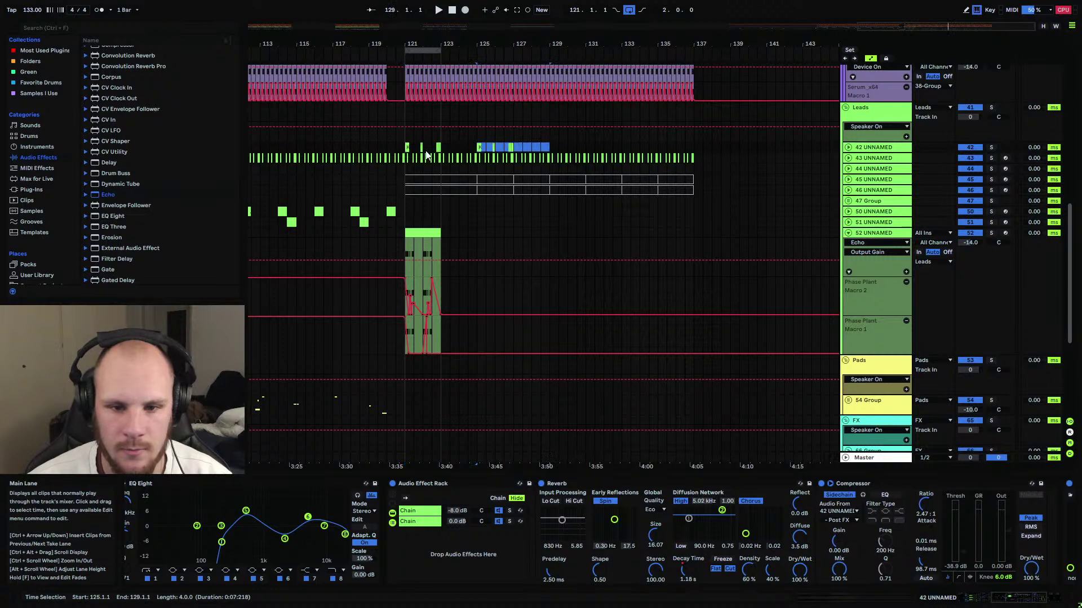
{"action": "left_click", "coordinate": [409, 151]}
{"action": "left_click_drag", "start_coordinate": [406, 147], "coordinate": [442, 151]}
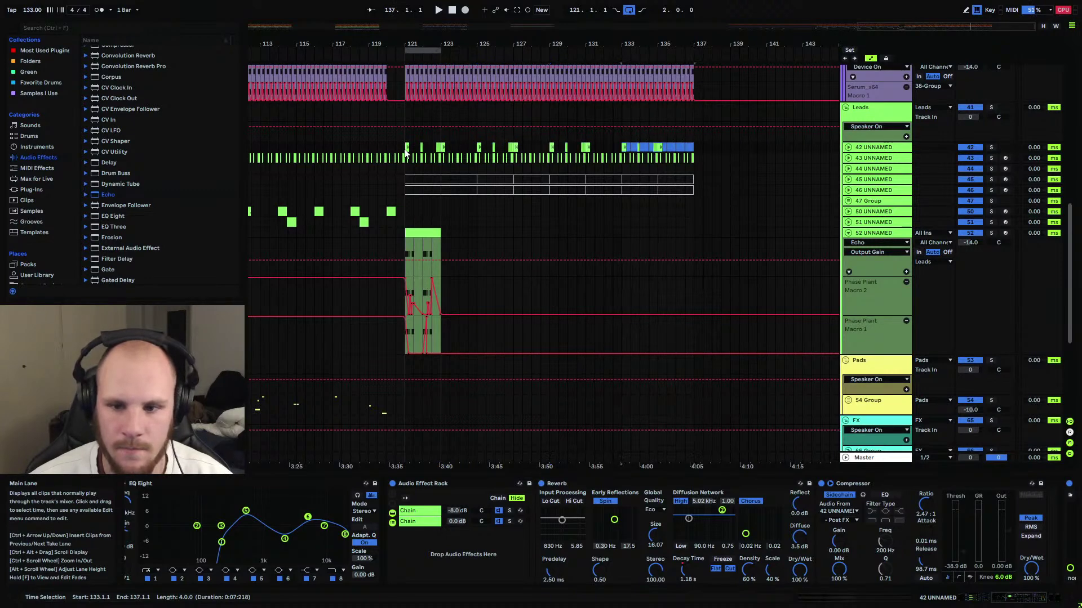
Duplicate track 52's two-bar lead clip with its automation seven times, filling bars 123 to 137.
{"action": "left_click", "coordinate": [423, 232]}
{"action": "key", "text": "ctrl+d"}
{"action": "key", "text": "ctrl+d"}
{"action": "key", "text": "ctrl+d"}
{"action": "key", "text": "ctrl+d"}
{"action": "key", "text": "ctrl+d"}
{"action": "key", "text": "ctrl+d"}
{"action": "key", "text": "ctrl+d"}
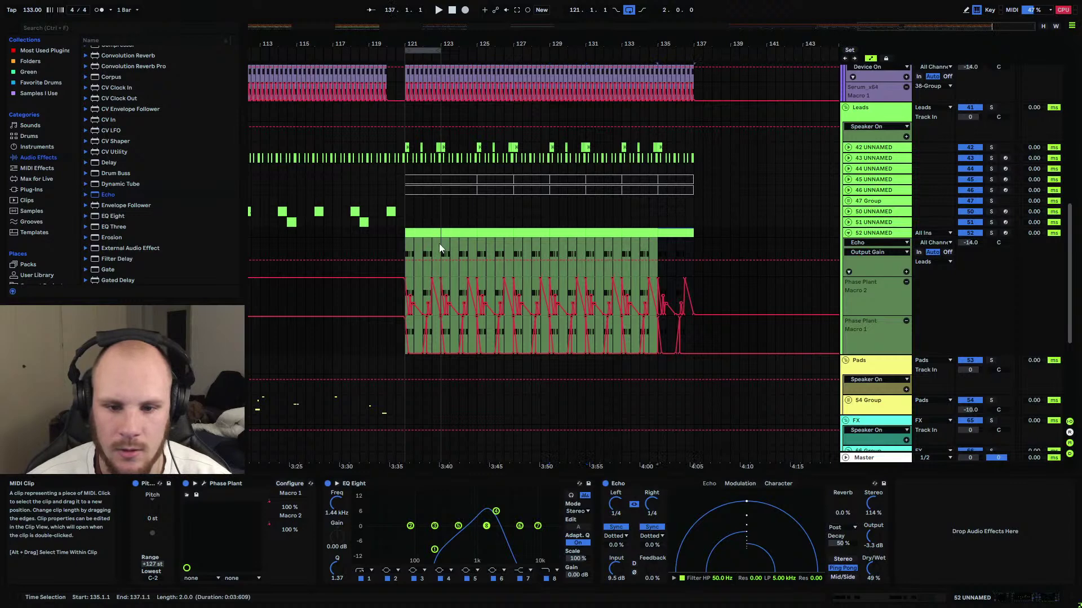
Extend the loop from 121.1.1 to 137.1.1 and play the arrangement from 117.3.1.
{"action": "left_click", "coordinate": [443, 249]}
{"action": "left_click_drag", "start_coordinate": [441, 49], "coordinate": [721, 86]}
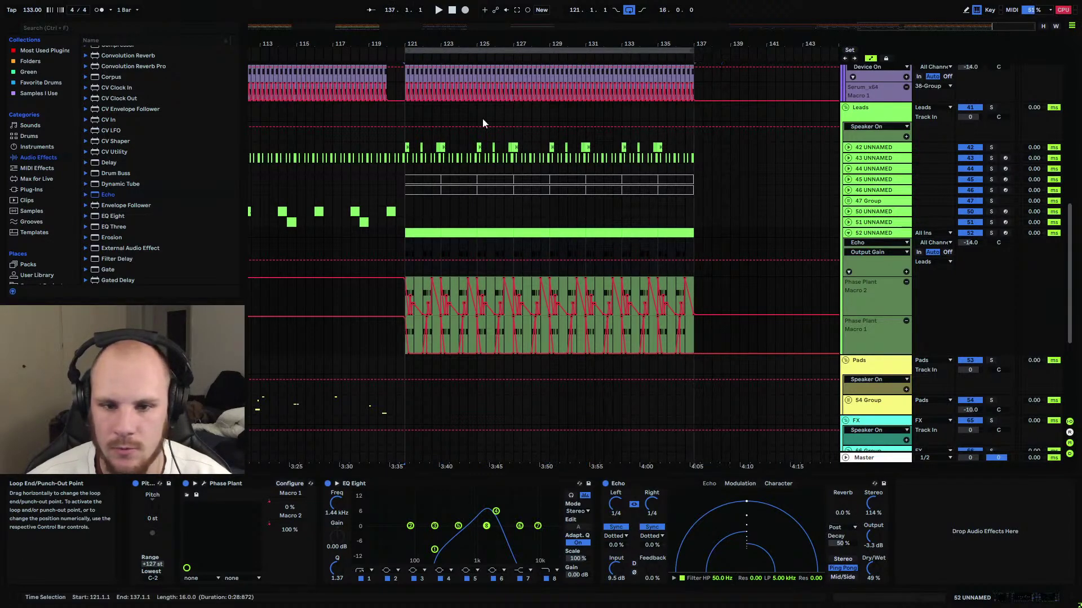
{"action": "left_click", "coordinate": [387, 184]}
{"action": "key", "text": "space"}
{"action": "left_click", "coordinate": [343, 188]}
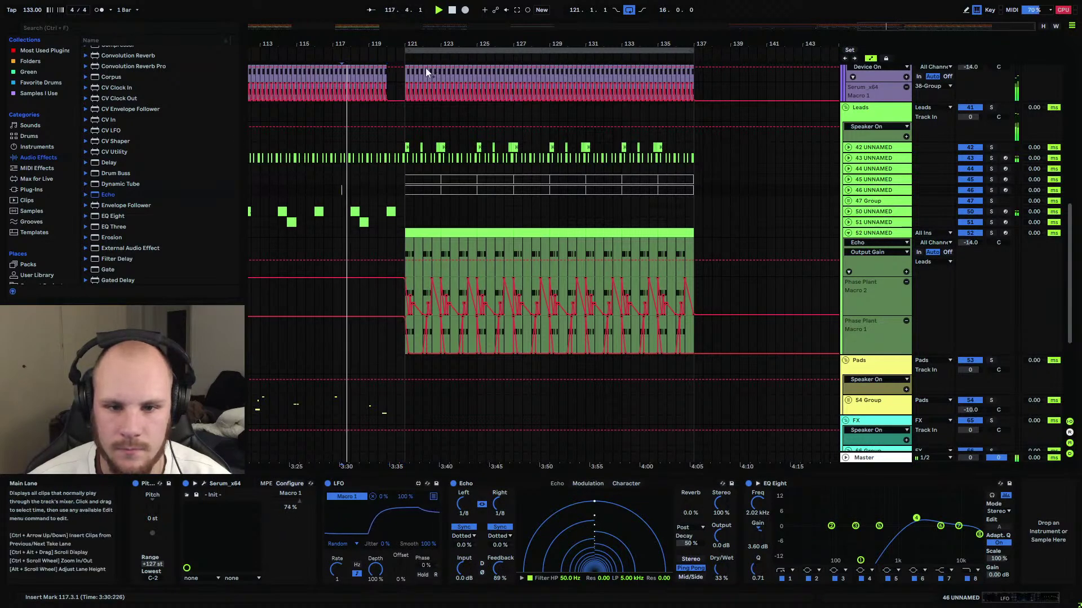
Set the loop to start at 89.1.1 with a length of 48 bars, and fold track 52.
{"action": "left_click_drag", "start_coordinate": [415, 44], "coordinate": [687, 10]}
{"action": "left_click_drag", "start_coordinate": [682, 50], "coordinate": [476, 80]}
{"action": "left_click_drag", "start_coordinate": [701, 44], "coordinate": [557, 74]}
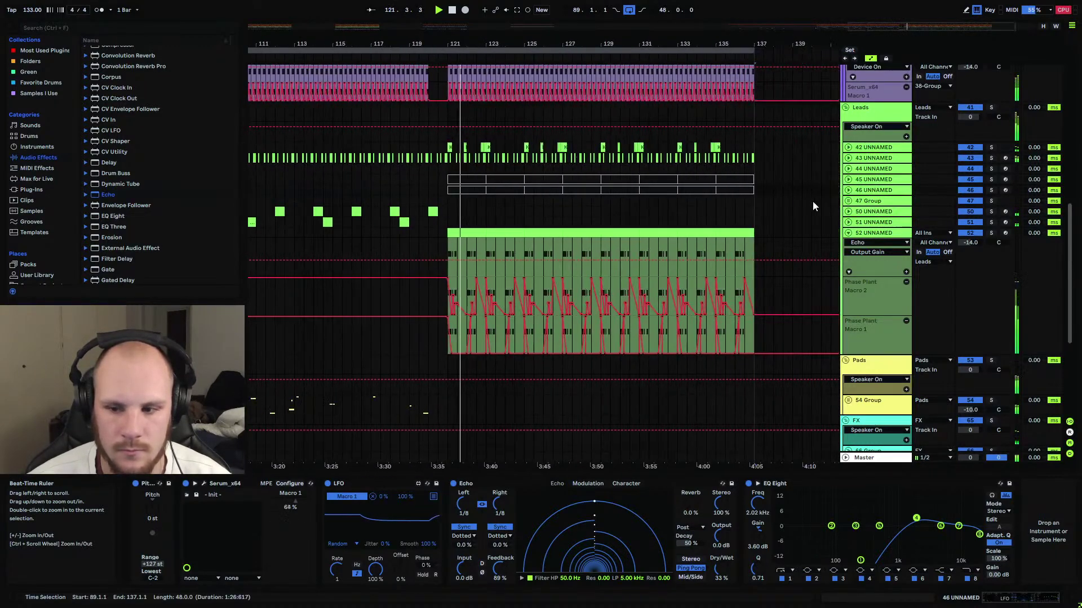
{"action": "left_click", "coordinate": [848, 233]}
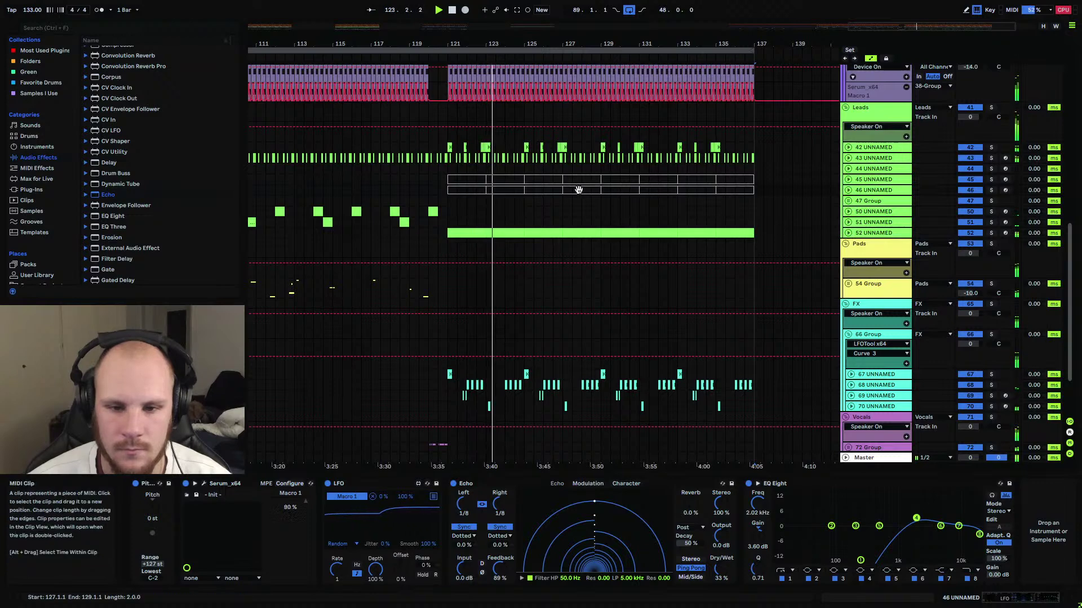
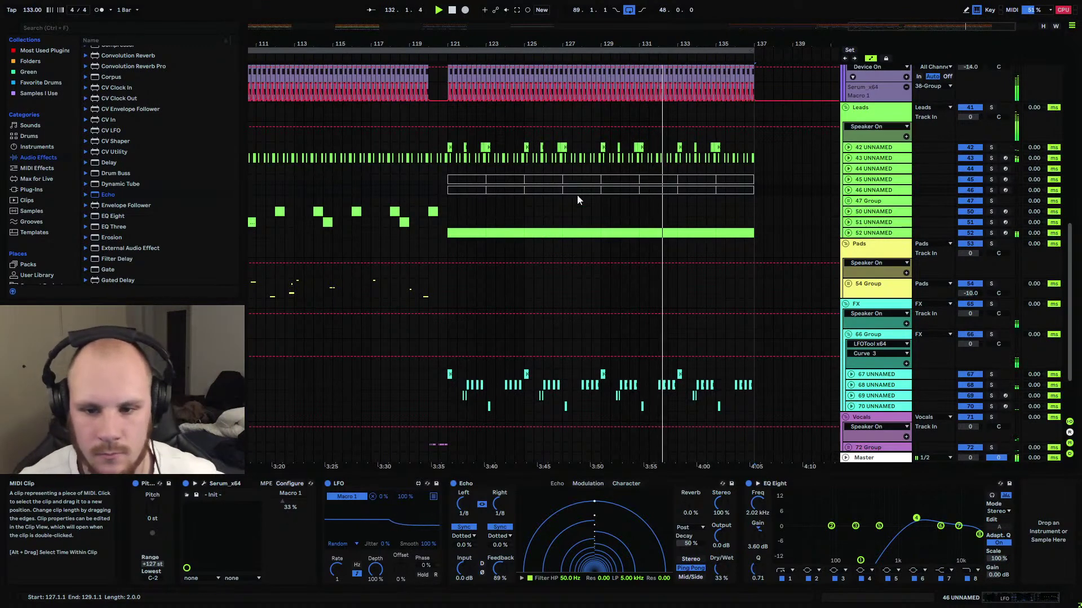
Unfold track 43, set its volume to -17 dB and fold it again.
{"action": "left_click", "coordinate": [848, 158]}
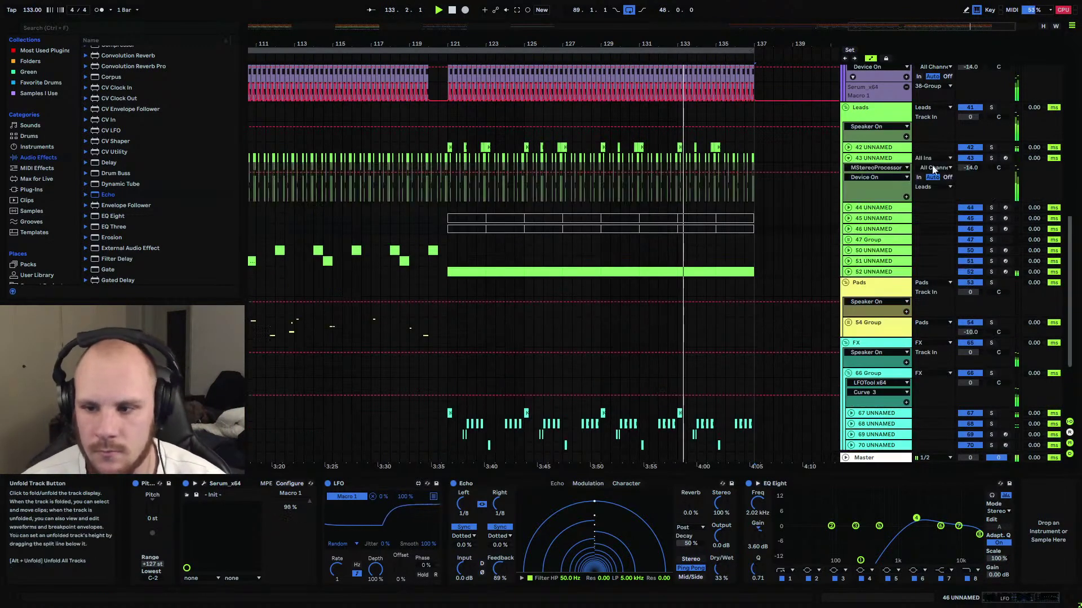
{"action": "left_click", "coordinate": [876, 168]}
{"action": "left_click", "coordinate": [935, 90]}
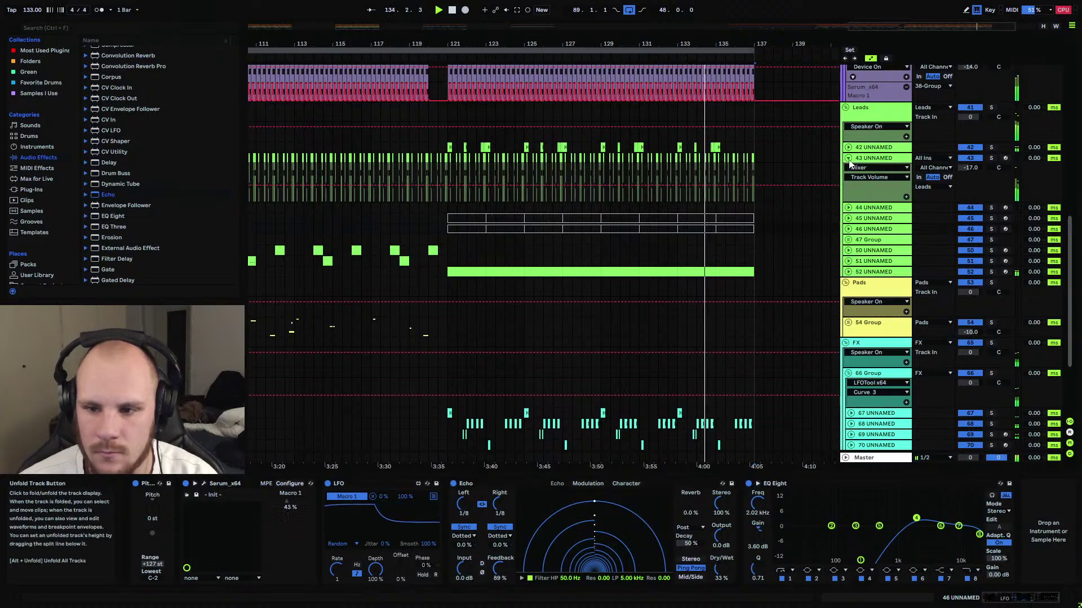
{"action": "left_click", "coordinate": [849, 159]}
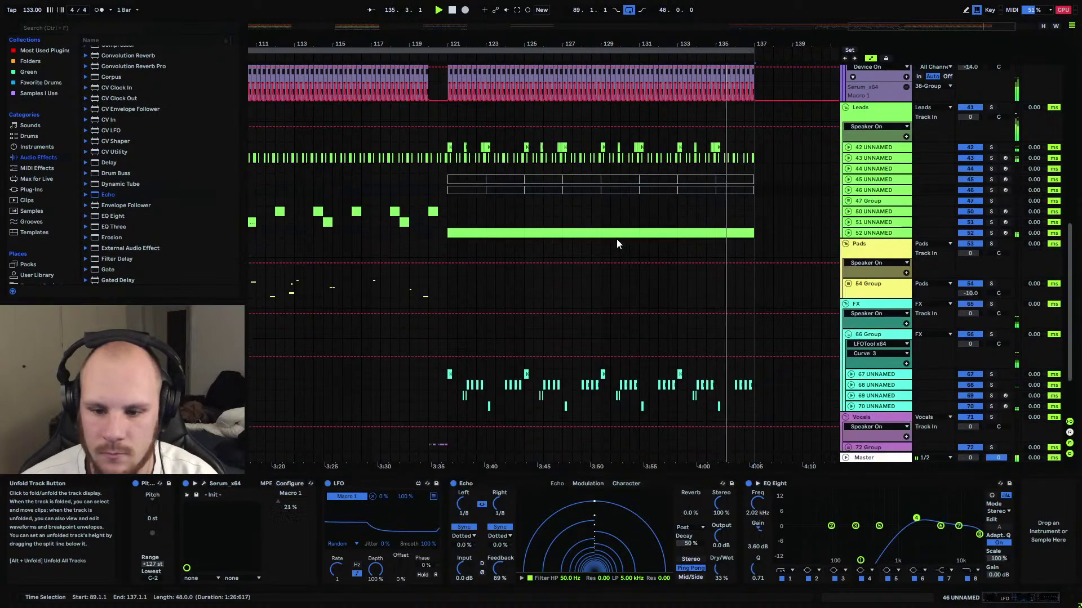
Stop playback and select the Leads group's content from bar 89 to 137.
{"action": "scroll", "coordinate": [616, 239], "scroll_direction": "up", "scroll_amount": 5}
{"action": "scroll", "coordinate": [615, 238], "scroll_direction": "up", "scroll_amount": 5}
{"action": "scroll", "coordinate": [615, 239], "scroll_direction": "down", "scroll_amount": 6}
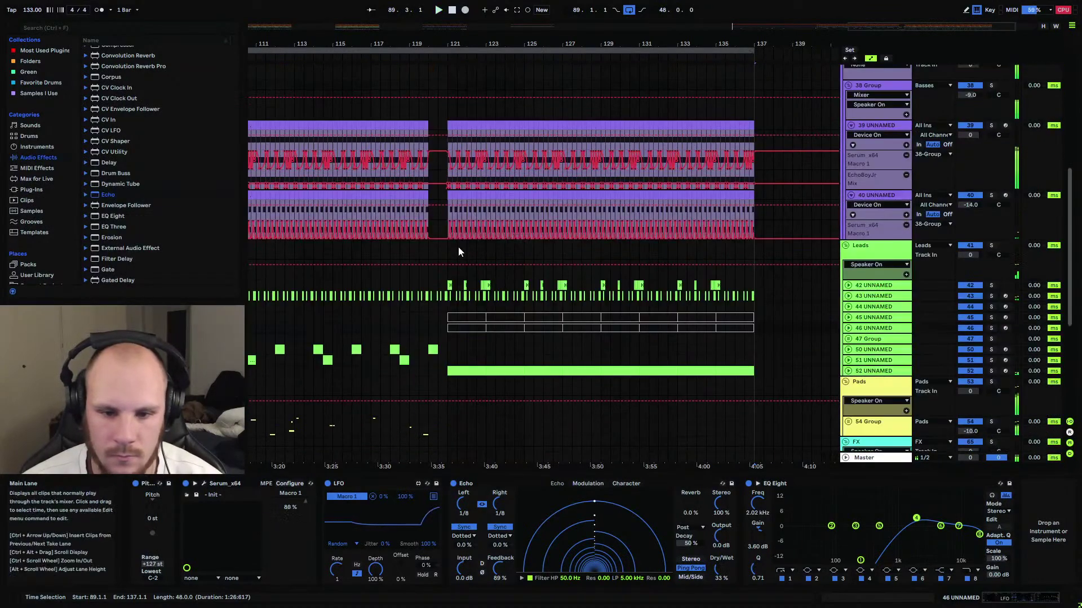
{"action": "left_click", "coordinate": [462, 252]}
{"action": "left_click_drag", "start_coordinate": [508, 44], "coordinate": [611, 113]}
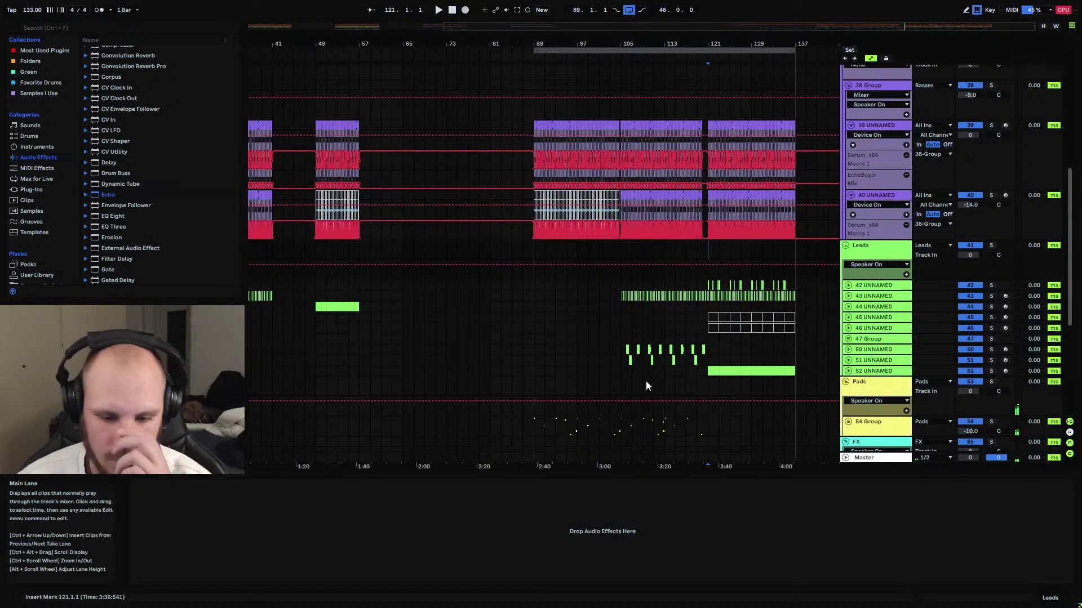
{"action": "left_click_drag", "start_coordinate": [536, 251], "coordinate": [793, 256]}
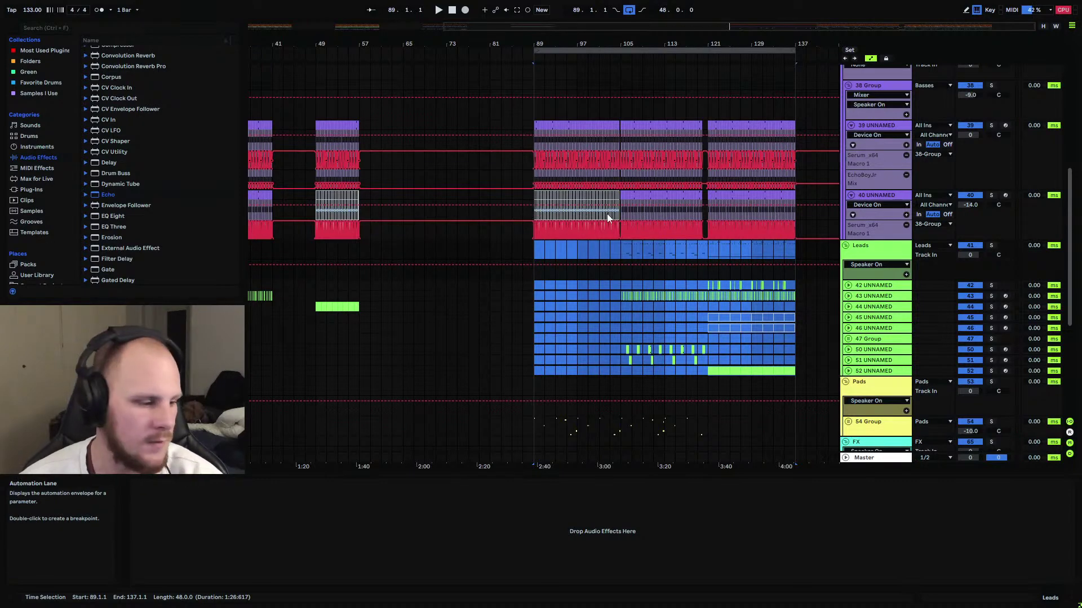
Duplicate the SIDECHAIN track's clips from bars 105–121 into bars 121–137 and play from 121.1.1.
{"action": "scroll", "coordinate": [610, 293], "scroll_direction": "up", "scroll_amount": 8}
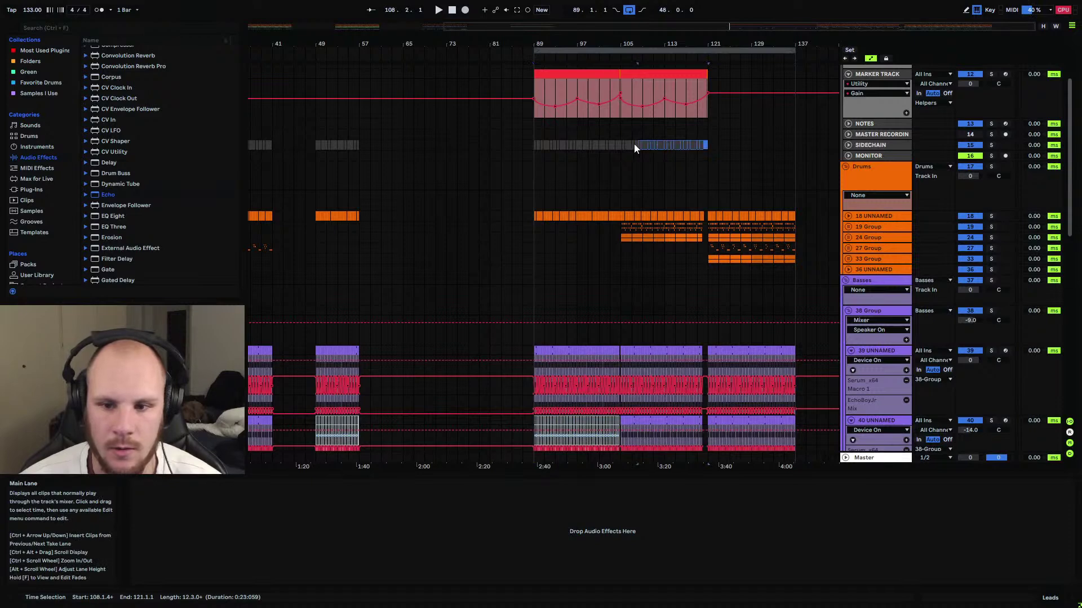
{"action": "key", "text": "Right"}
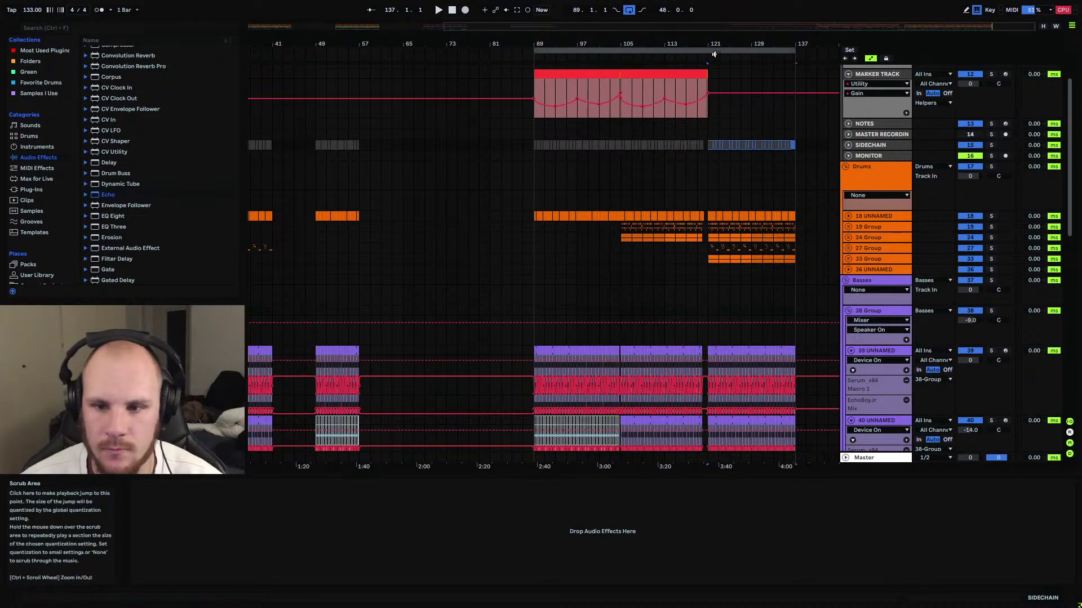
{"action": "key", "text": "plus"}
{"action": "key", "text": "space"}
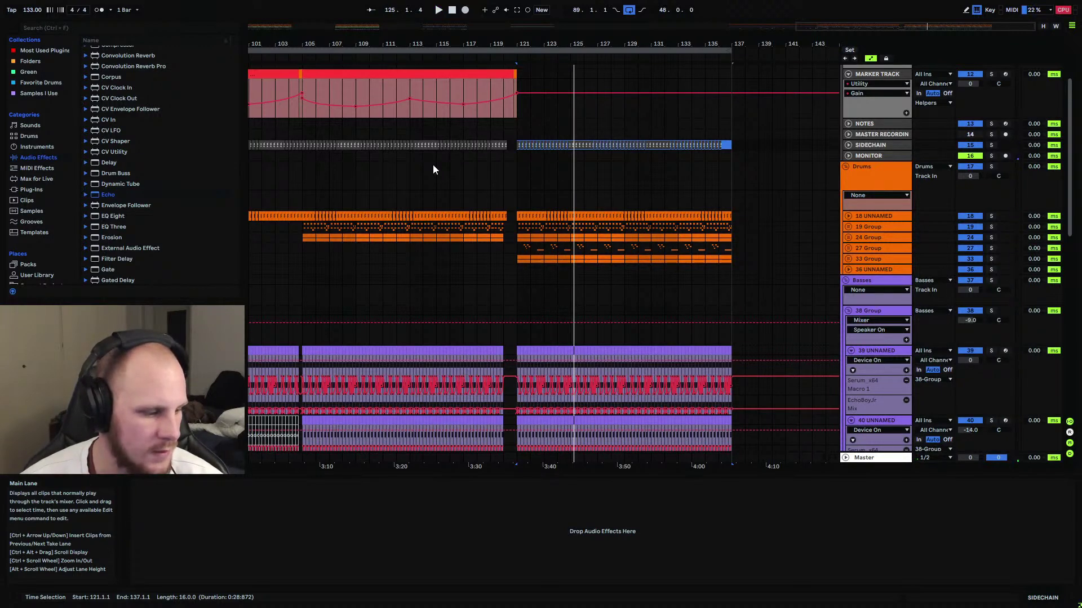
Audition track 52's lead from 121.1.1 with EQ Eight filter 8 turned off, and turn the filter back on.
{"action": "scroll", "coordinate": [514, 252], "scroll_direction": "down", "scroll_amount": 5}
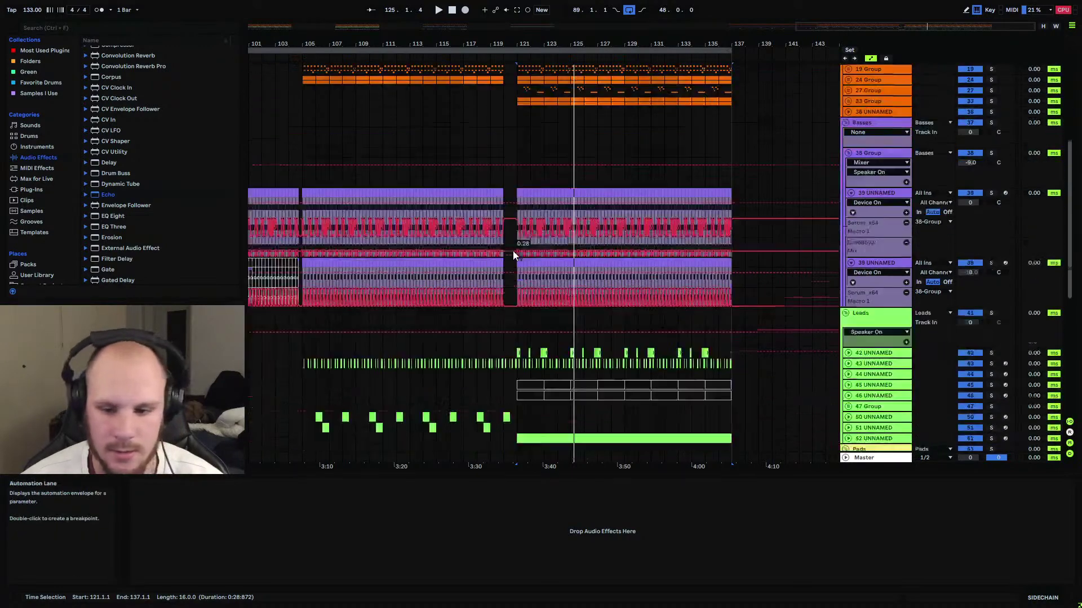
{"action": "left_click", "coordinate": [861, 360]}
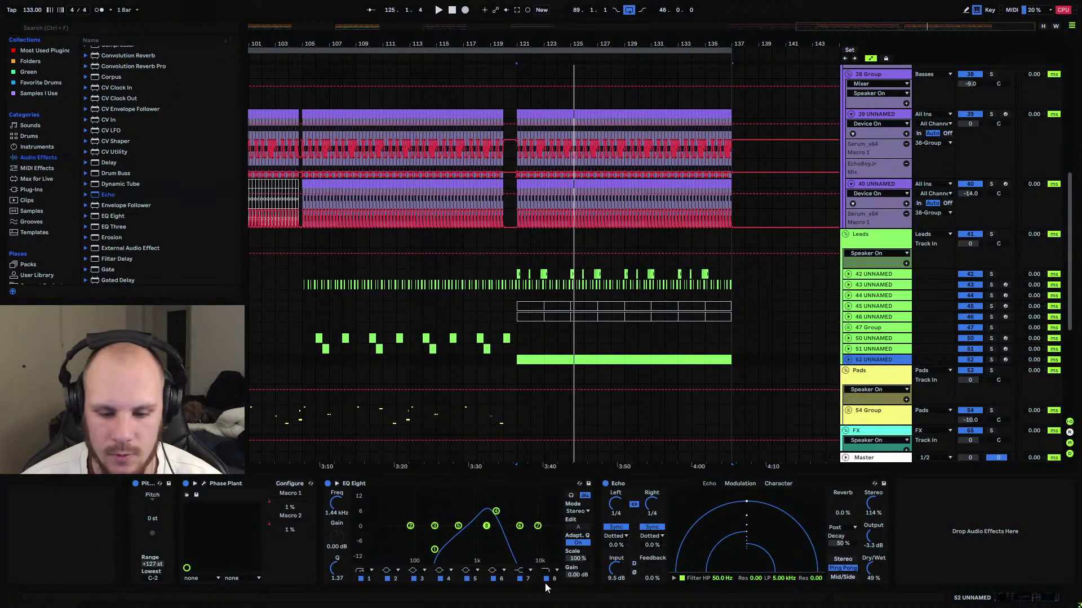
{"action": "key", "text": "space"}
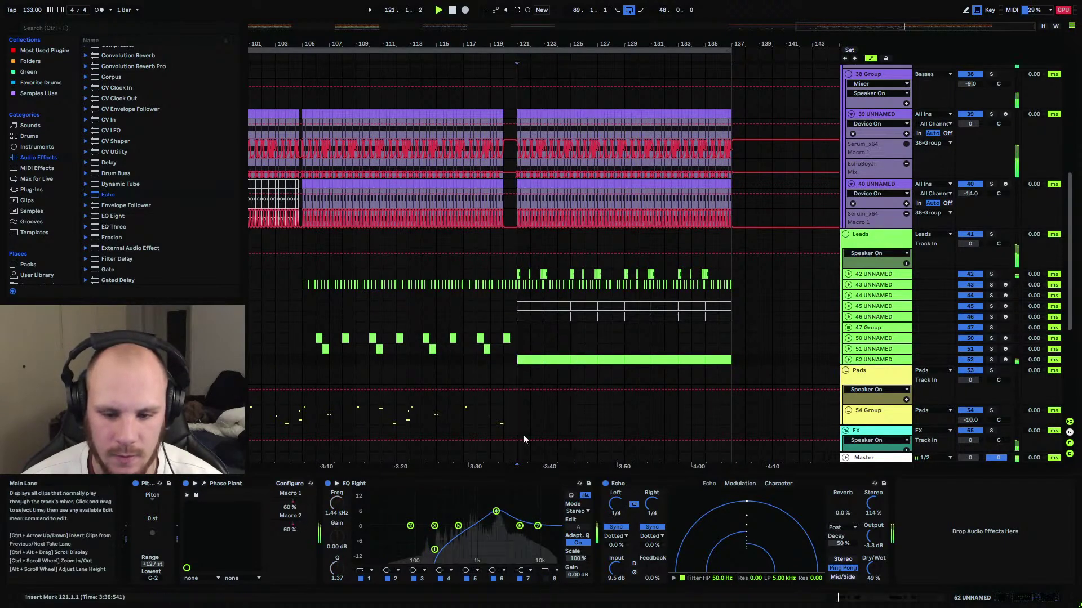
{"action": "left_click", "coordinate": [547, 579]}
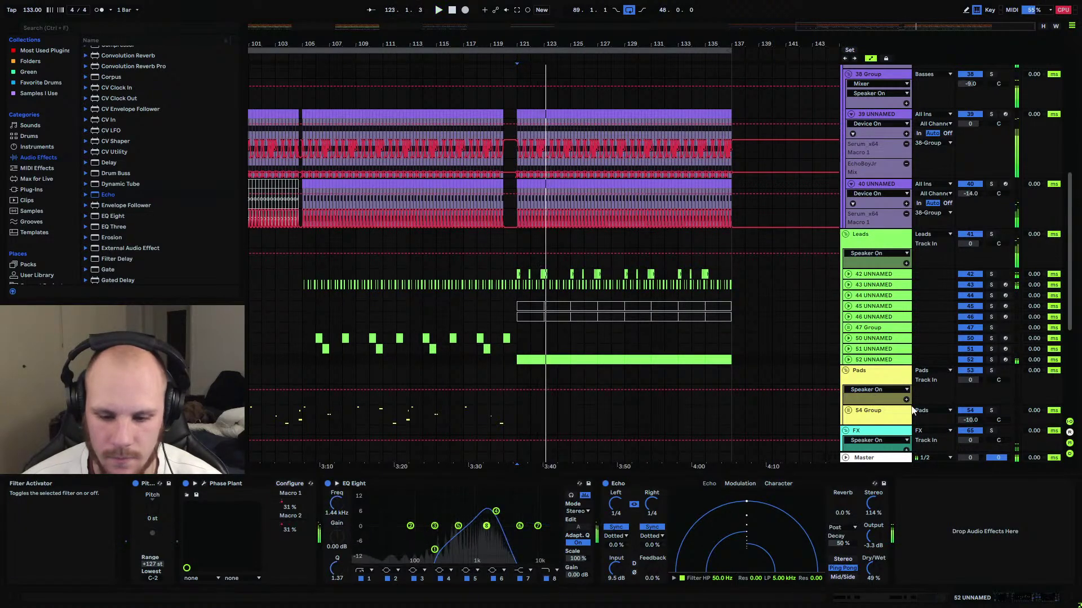
Solo and unsolo track 52, and play the full mix from 121.1.1.
{"action": "left_click", "coordinate": [990, 360]}
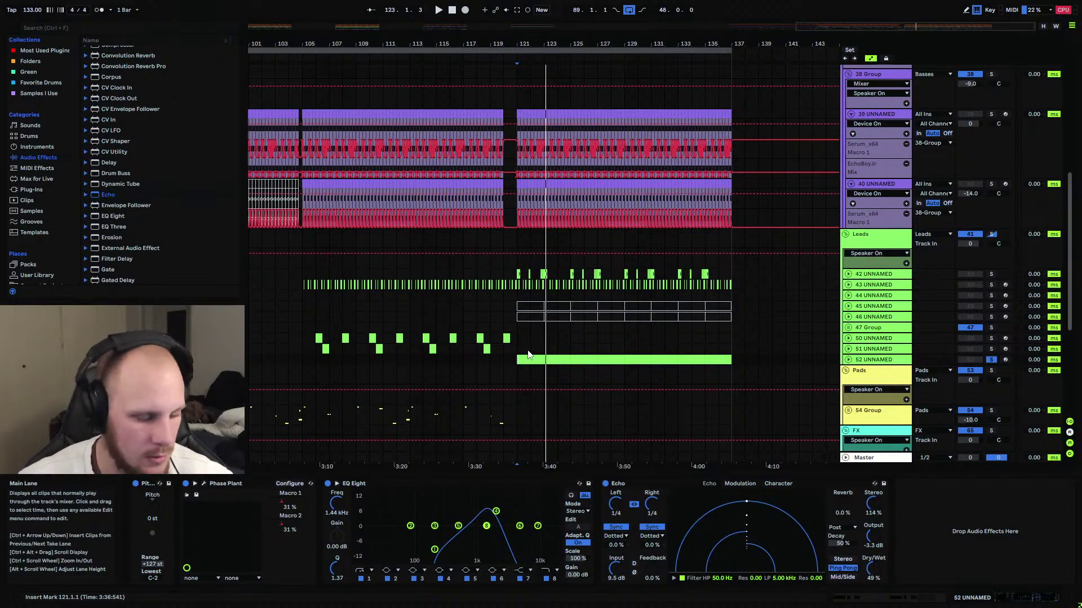
{"action": "left_click", "coordinate": [992, 361]}
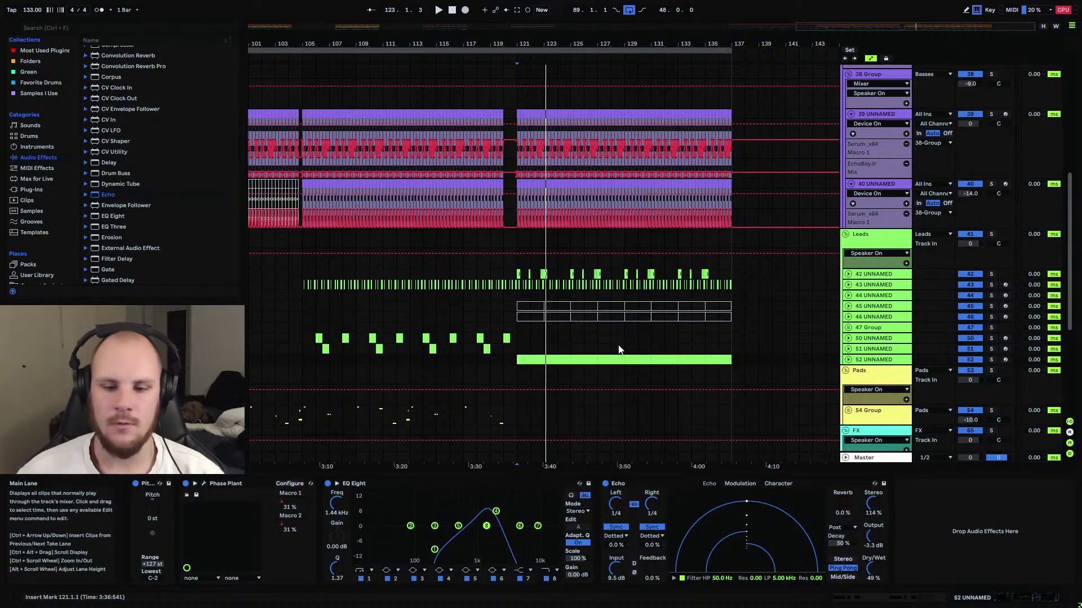
{"action": "key", "text": "space"}
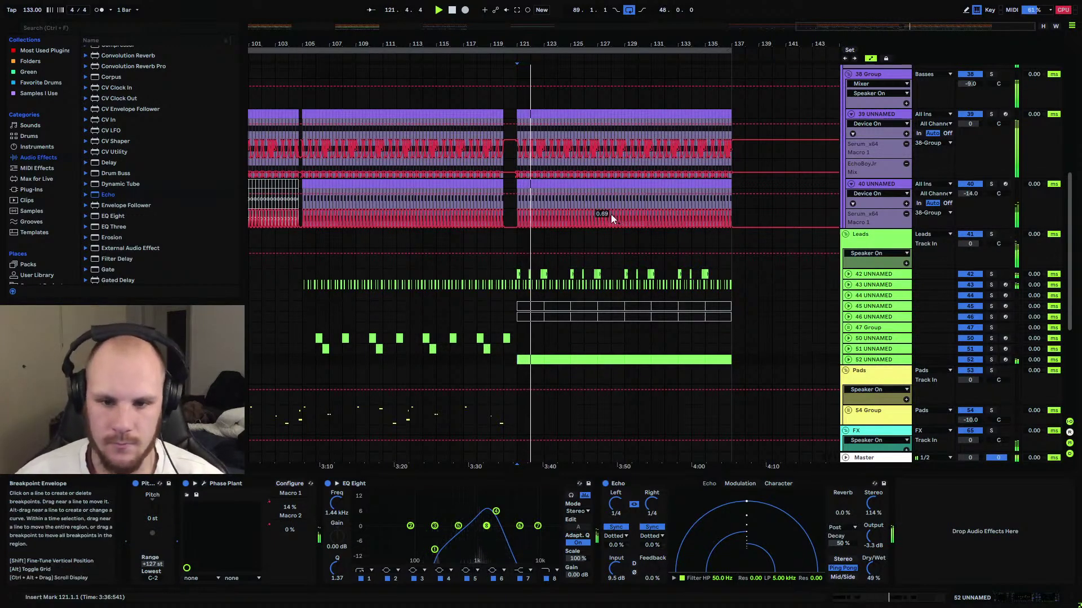
{"action": "left_click_drag", "start_coordinate": [522, 40], "coordinate": [488, 282]}
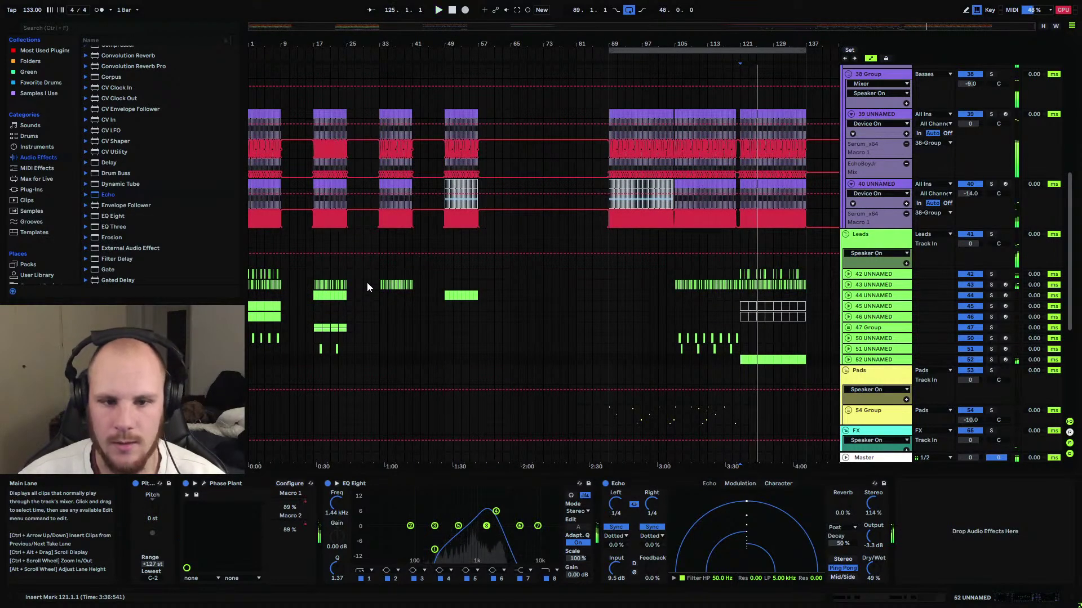
Place the insert marker at 17.1.1 and deactivate the Leads group.
{"action": "scroll", "coordinate": [342, 237], "scroll_direction": "up", "scroll_amount": 2}
{"action": "scroll", "coordinate": [342, 238], "scroll_direction": "up", "scroll_amount": 4}
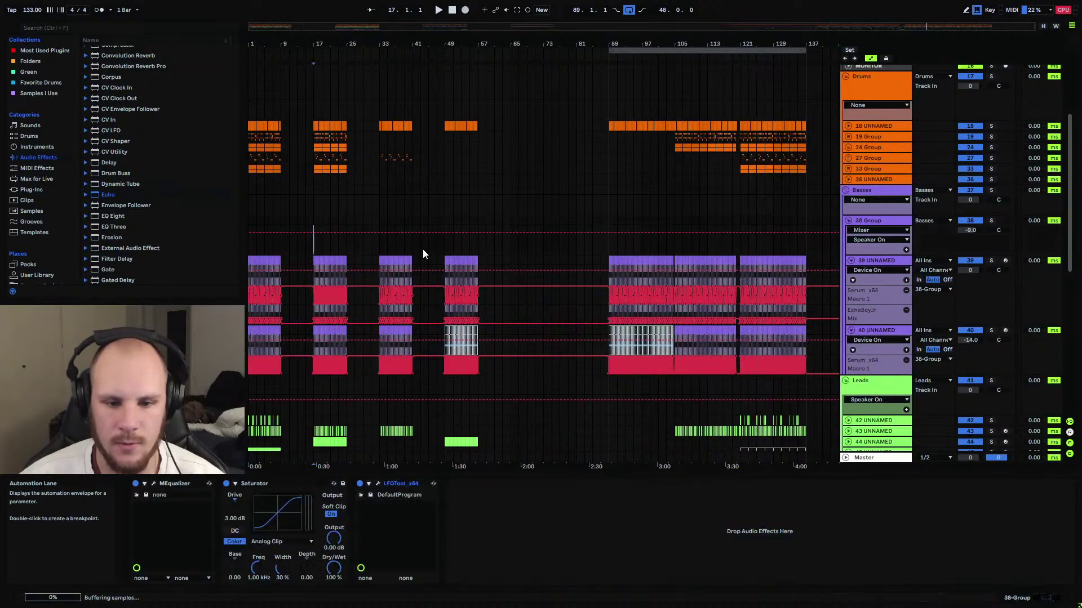
{"action": "left_click", "coordinate": [843, 247]}
{"action": "scroll", "coordinate": [844, 248], "scroll_direction": "down", "scroll_amount": 7}
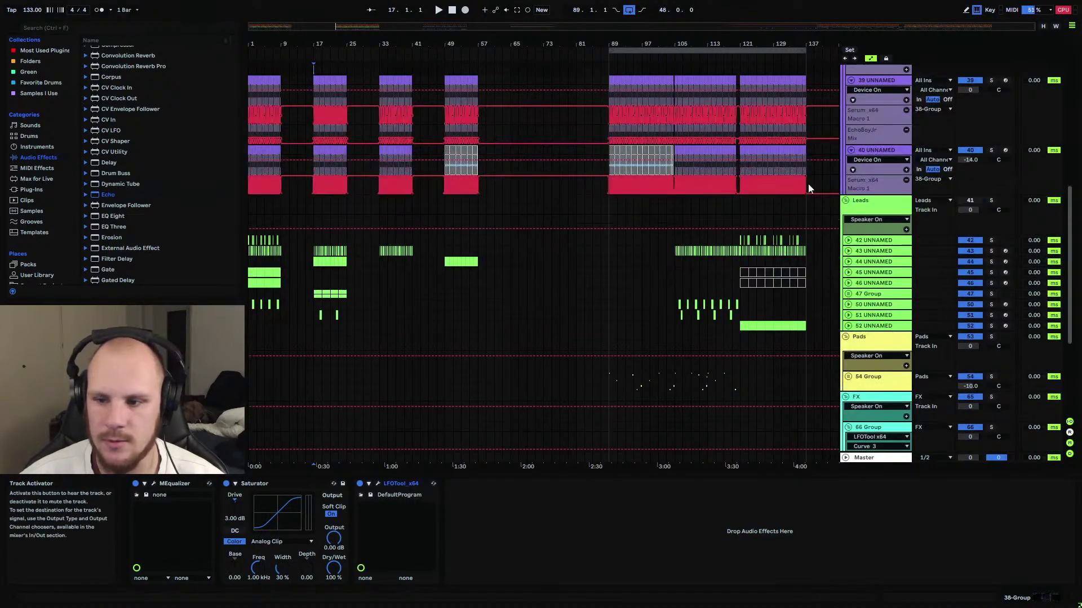
Play the first drop section from 17.1.1 and examine its drum, bass and lead clips during playback.
{"action": "left_click_drag", "start_coordinate": [347, 50], "coordinate": [371, 252]}
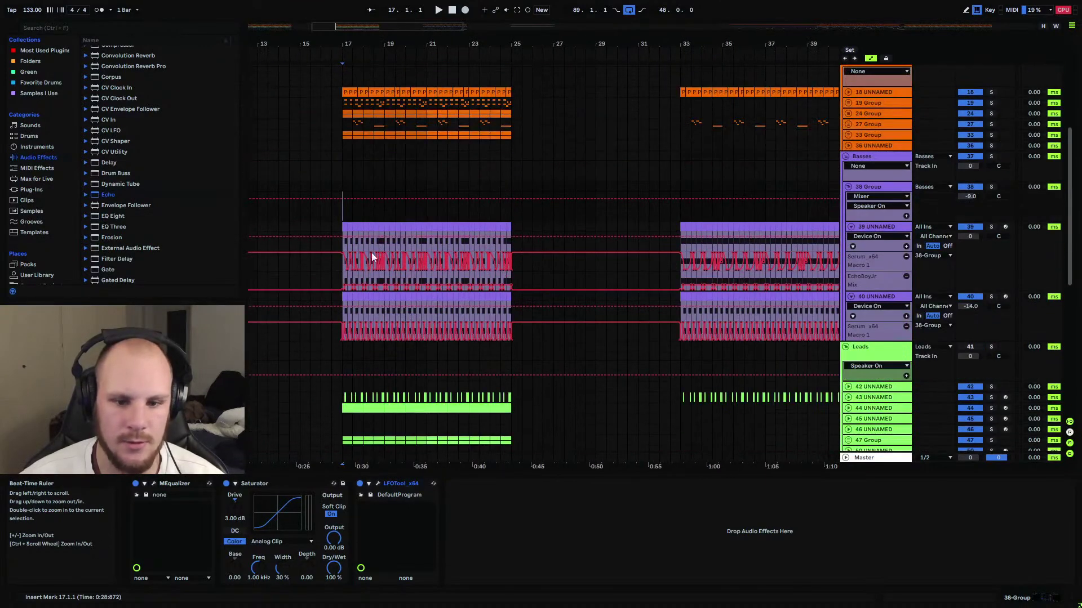
{"action": "left_click", "coordinate": [342, 248]}
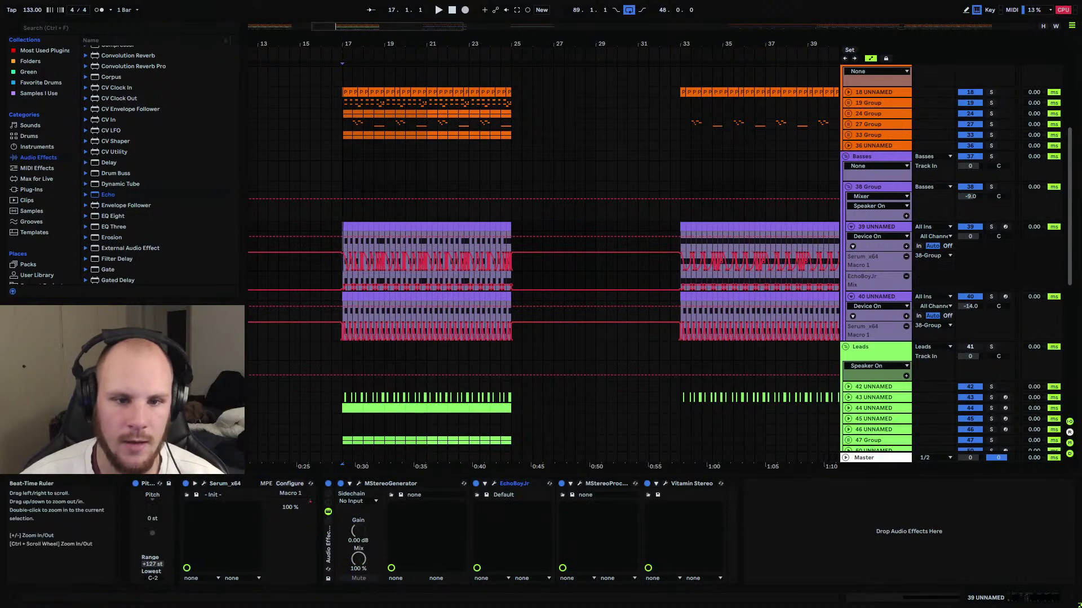
{"action": "left_click_drag", "start_coordinate": [339, 64], "coordinate": [349, 71]}
{"action": "key", "text": "space"}
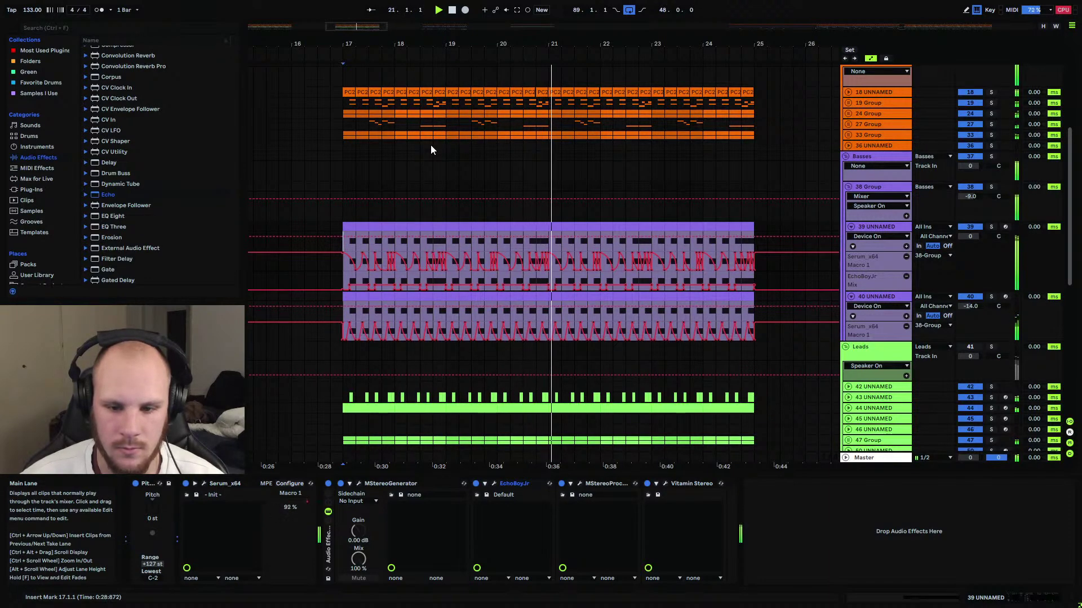
{"action": "scroll", "coordinate": [431, 147], "scroll_direction": "down", "scroll_amount": 3}
{"action": "scroll", "coordinate": [431, 147], "scroll_direction": "down", "scroll_amount": 2}
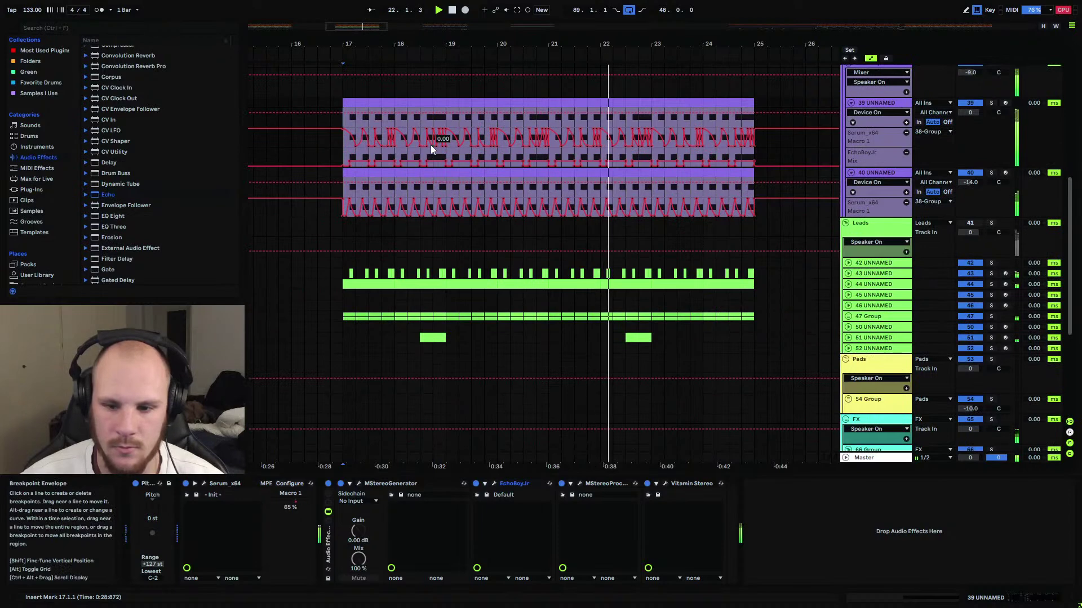
{"action": "scroll", "coordinate": [431, 148], "scroll_direction": "down", "scroll_amount": 1}
{"action": "scroll", "coordinate": [431, 148], "scroll_direction": "up", "scroll_amount": 6}
{"action": "scroll", "coordinate": [431, 147], "scroll_direction": "up", "scroll_amount": 3}
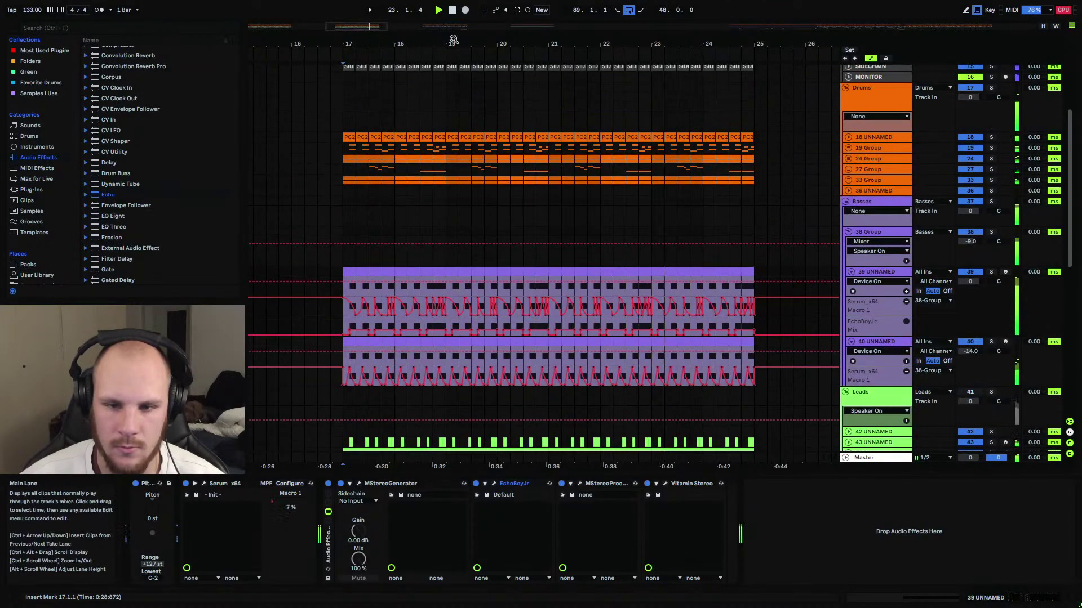
Compare the drum, bass, lead, pad and FX clips of the earlier sections with those of the second drop.
{"action": "left_click_drag", "start_coordinate": [455, 43], "coordinate": [395, 9]}
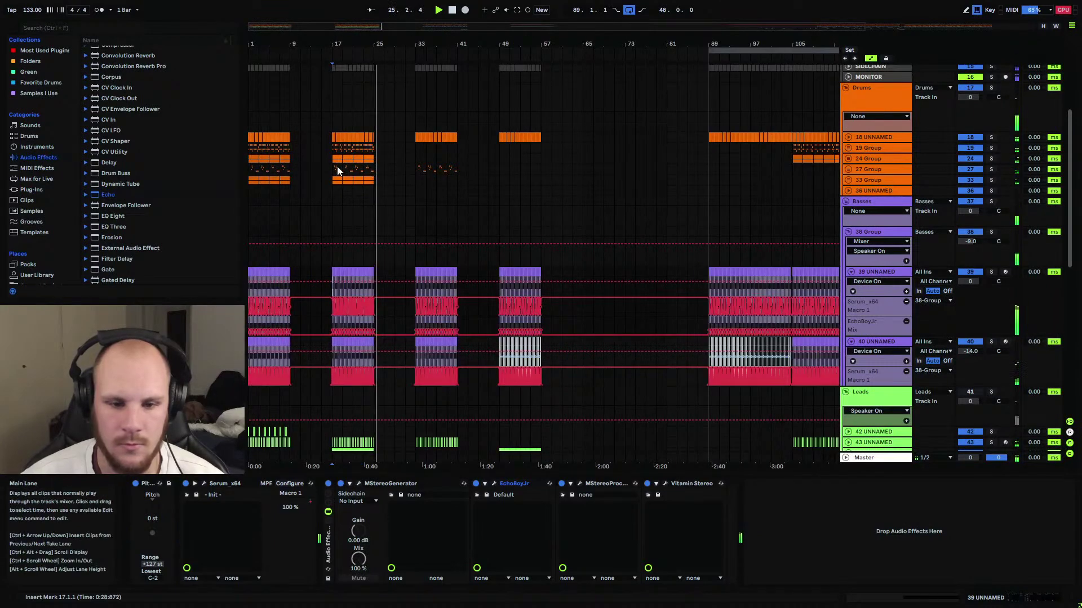
{"action": "scroll", "coordinate": [336, 228], "scroll_direction": "down", "scroll_amount": 4}
{"action": "scroll", "coordinate": [336, 231], "scroll_direction": "down", "scroll_amount": 2}
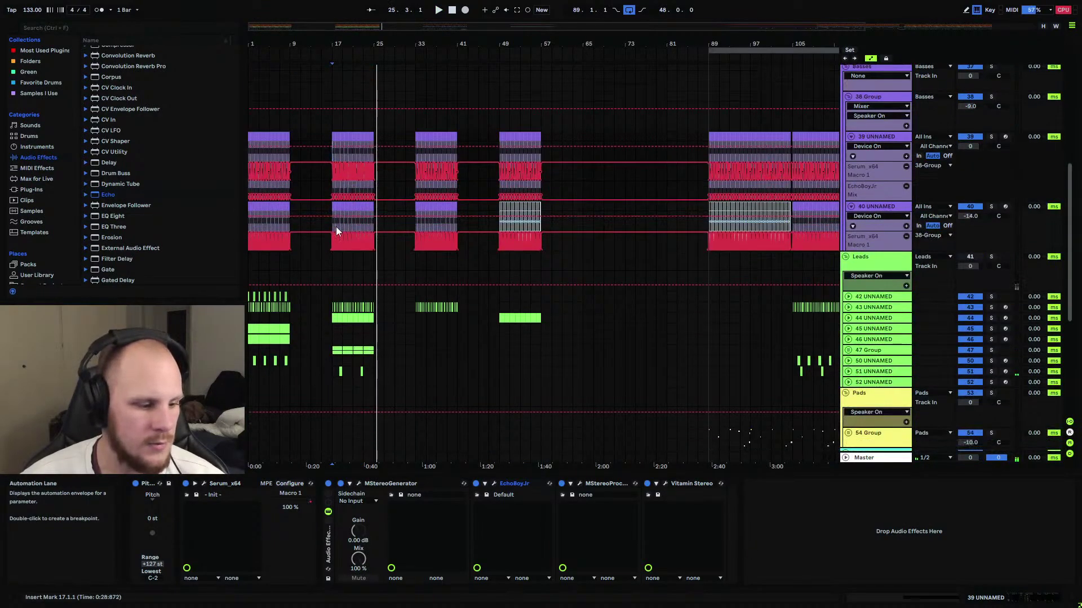
{"action": "scroll", "coordinate": [336, 226], "scroll_direction": "down", "scroll_amount": 2}
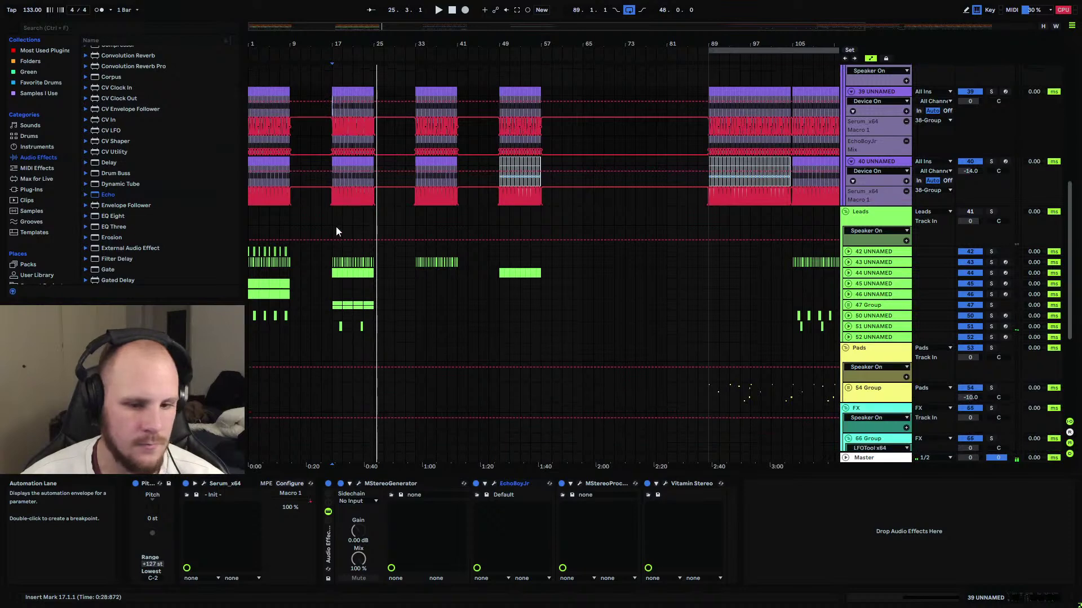
{"action": "scroll", "coordinate": [350, 247], "scroll_direction": "down", "scroll_amount": 8}
{"action": "scroll", "coordinate": [350, 247], "scroll_direction": "up", "scroll_amount": 6}
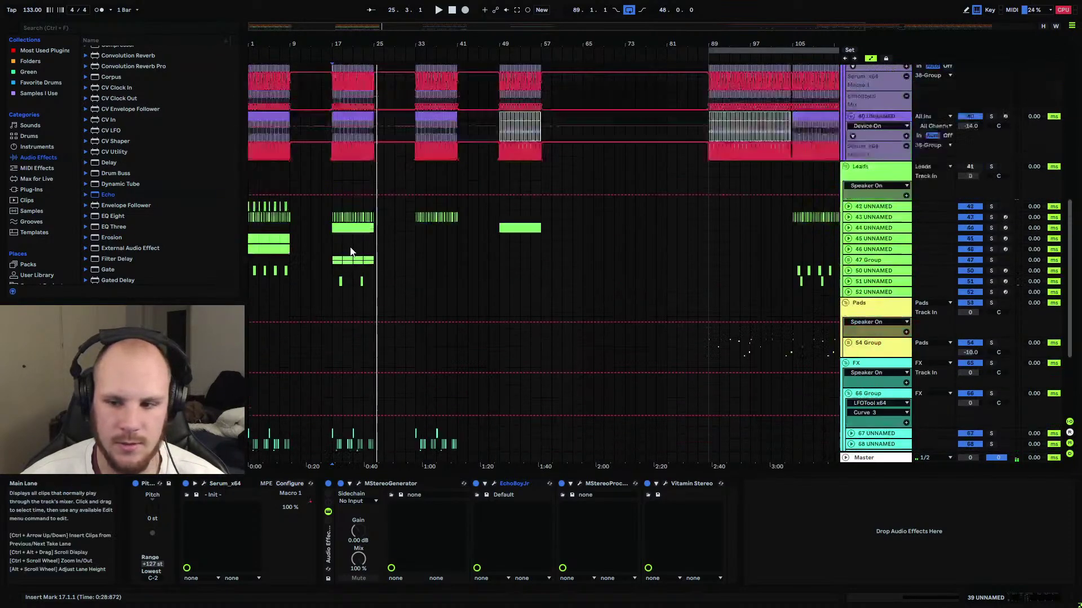
{"action": "scroll", "coordinate": [350, 251], "scroll_direction": "up", "scroll_amount": 6}
{"action": "key", "text": "End"}
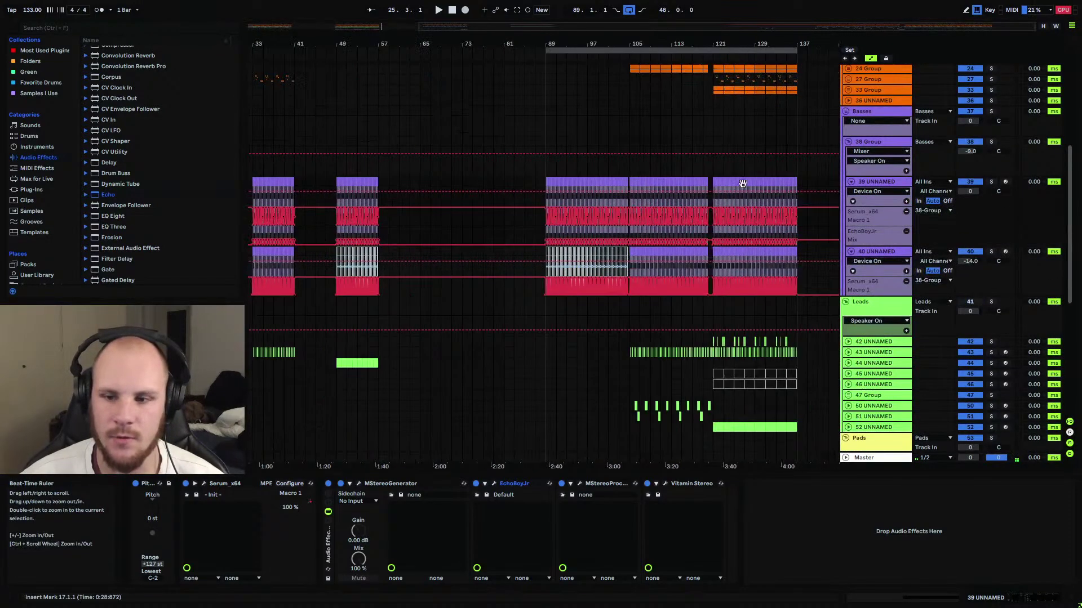
Extend the loop region to 55 bars and place the insert marker at 129.1.1 on the last drum track.
{"action": "left_click_drag", "start_coordinate": [783, 42], "coordinate": [783, 68]}
{"action": "scroll", "coordinate": [727, 137], "scroll_direction": "up", "scroll_amount": 3}
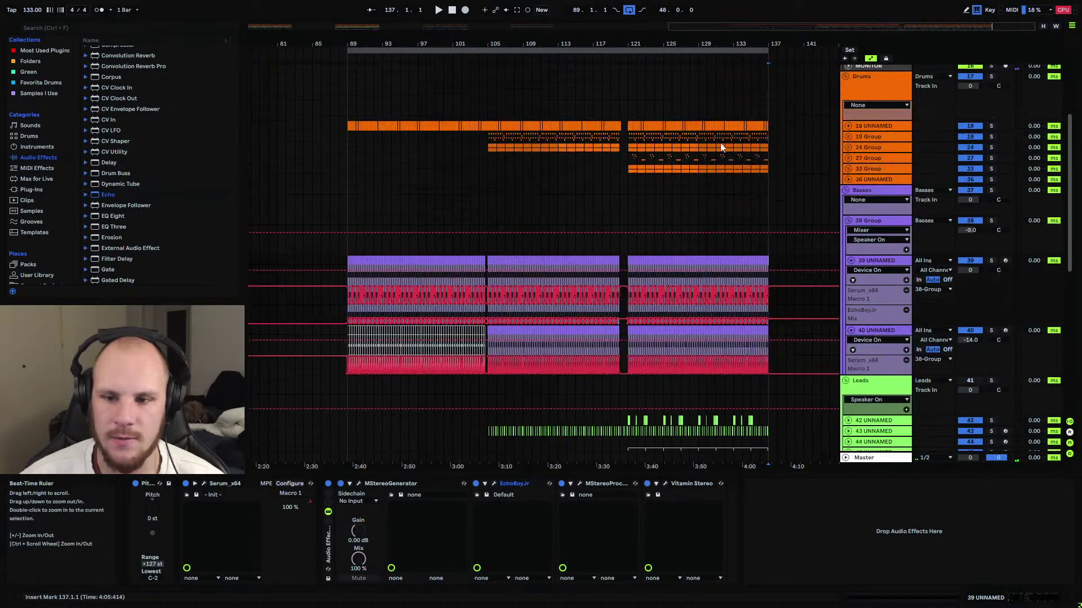
{"action": "left_click", "coordinate": [725, 193]}
{"action": "scroll", "coordinate": [728, 193], "scroll_direction": "down", "scroll_amount": 2}
{"action": "left_click_drag", "start_coordinate": [768, 49], "coordinate": [830, 49]}
{"action": "left_click", "coordinate": [703, 123]}
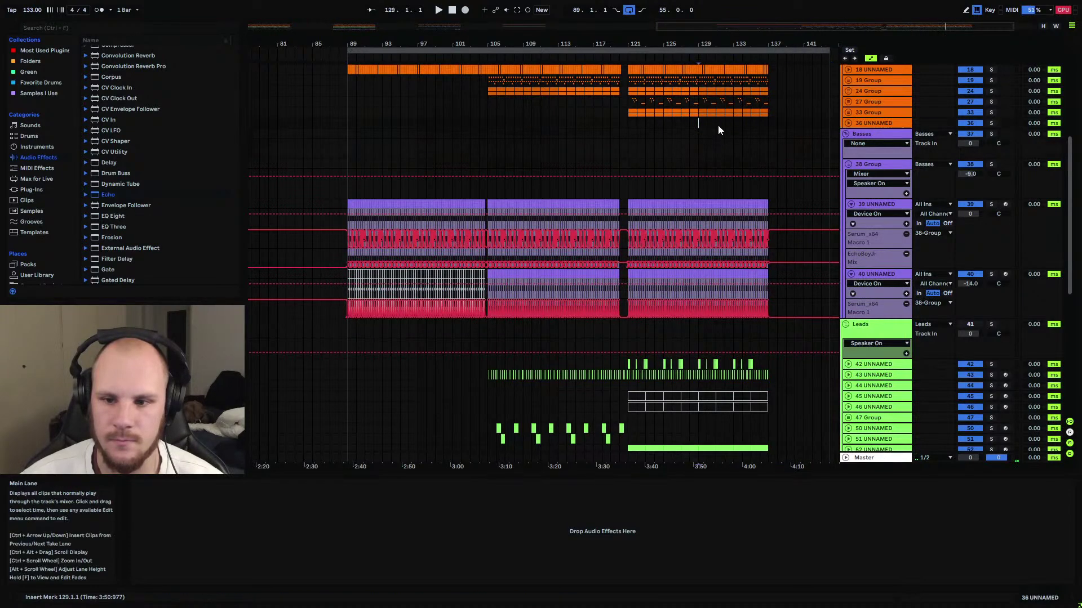
Duplicate the last SIDECHAIN trigger clips to fill the gap up to bar 137.
{"action": "scroll", "coordinate": [769, 132], "scroll_direction": "up", "scroll_amount": 4}
{"action": "scroll", "coordinate": [770, 133], "scroll_direction": "up", "scroll_amount": 2}
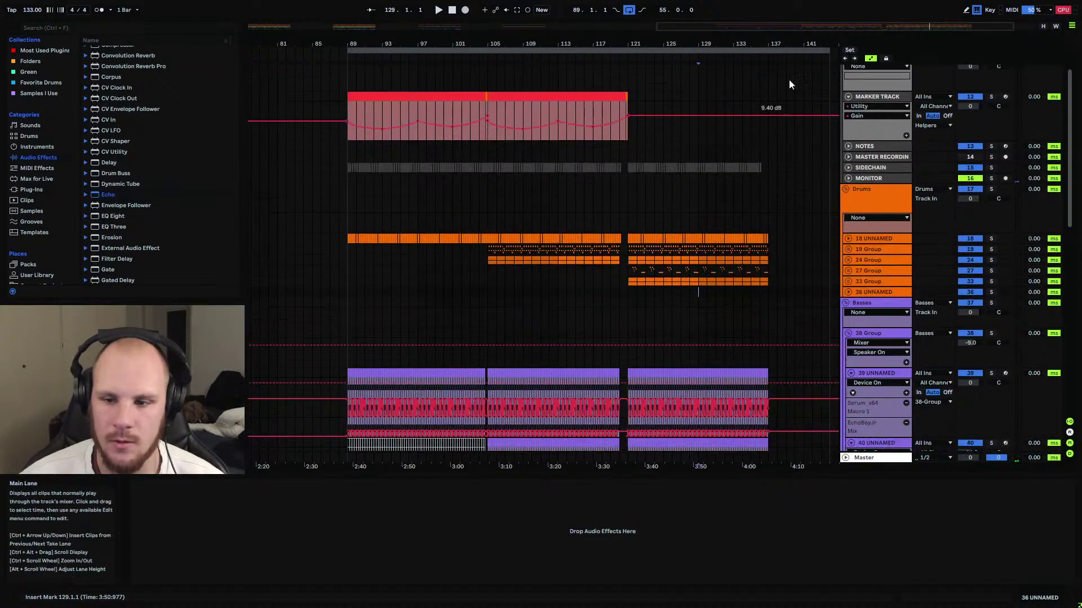
{"action": "left_click_drag", "start_coordinate": [788, 43], "coordinate": [622, 41]}
{"action": "left_click", "coordinate": [548, 167]}
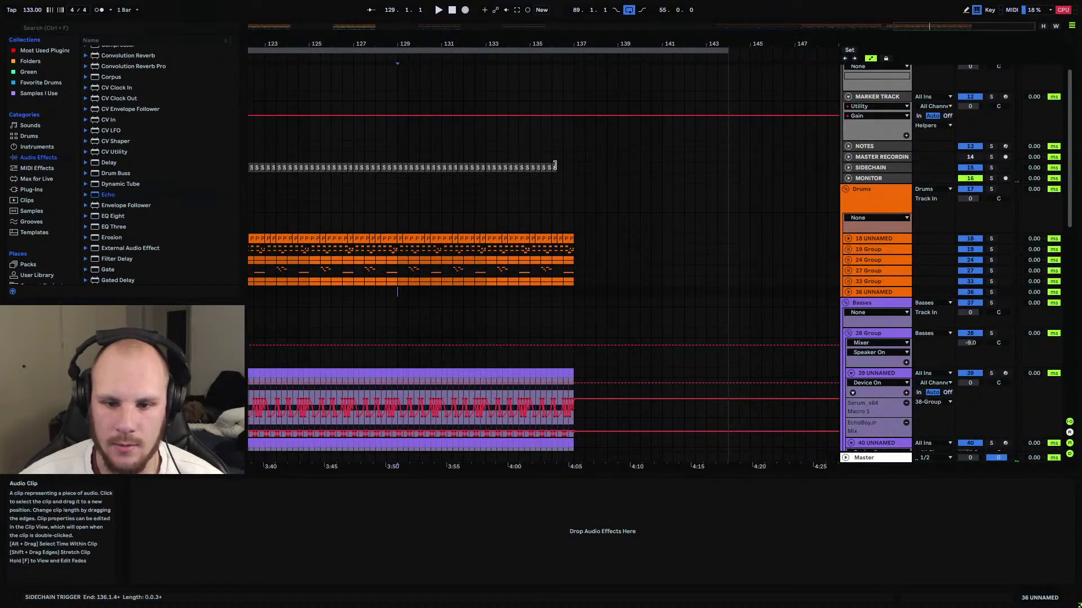
{"action": "scroll", "coordinate": [543, 171], "scroll_direction": "down", "scroll_amount": 3}
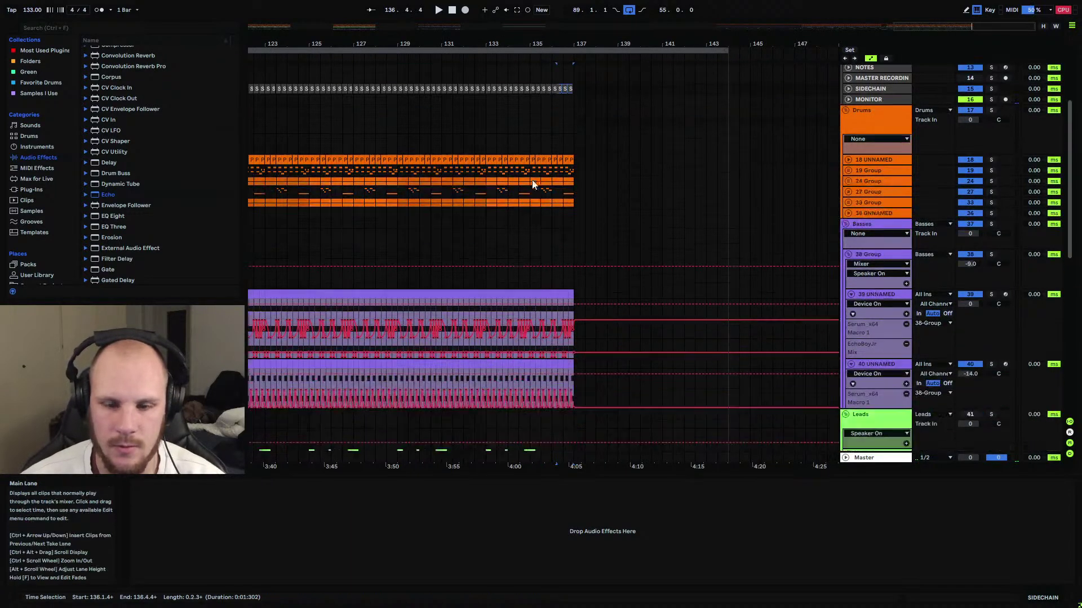
Duplicate the drum clips and track 39's bass clips from bars 129–137 into bars 137–145.
{"action": "left_click_drag", "start_coordinate": [575, 167], "coordinate": [400, 299]}
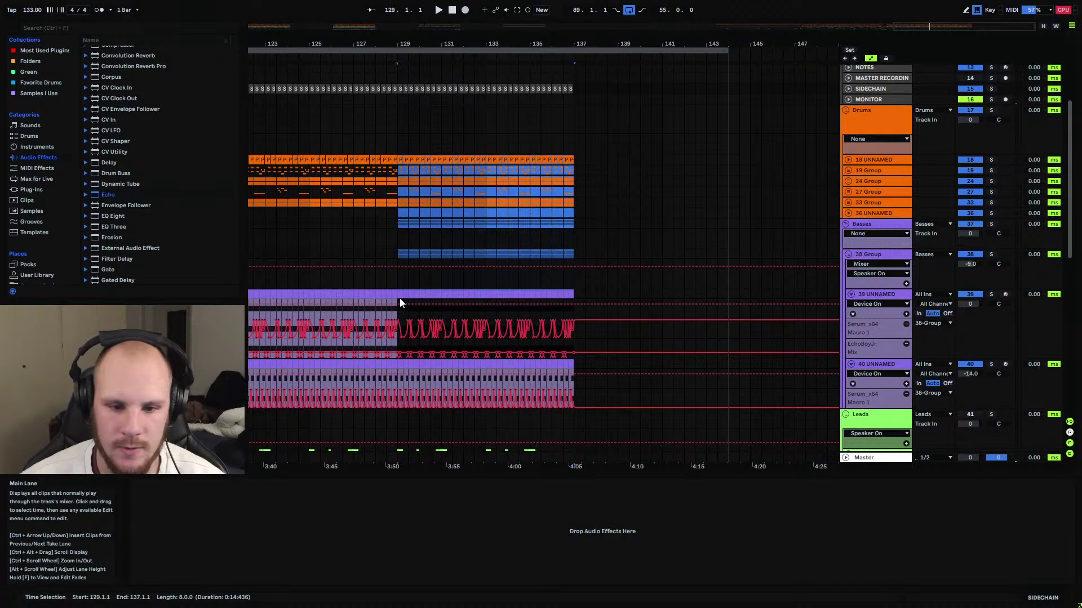
{"action": "left_click", "coordinate": [399, 297]}
{"action": "key", "text": "ctrl+d"}
Duplicate track 40's bass clips from bars 129–137 into bars 137–145 and extend the loop to 56 bars.
{"action": "left_click", "coordinate": [399, 371]}
{"action": "left_click", "coordinate": [568, 372]}
{"action": "left_click", "coordinate": [571, 361]}
{"action": "key", "text": "ctrl+d"}
{"action": "left_click_drag", "start_coordinate": [728, 51], "coordinate": [743, 53]}
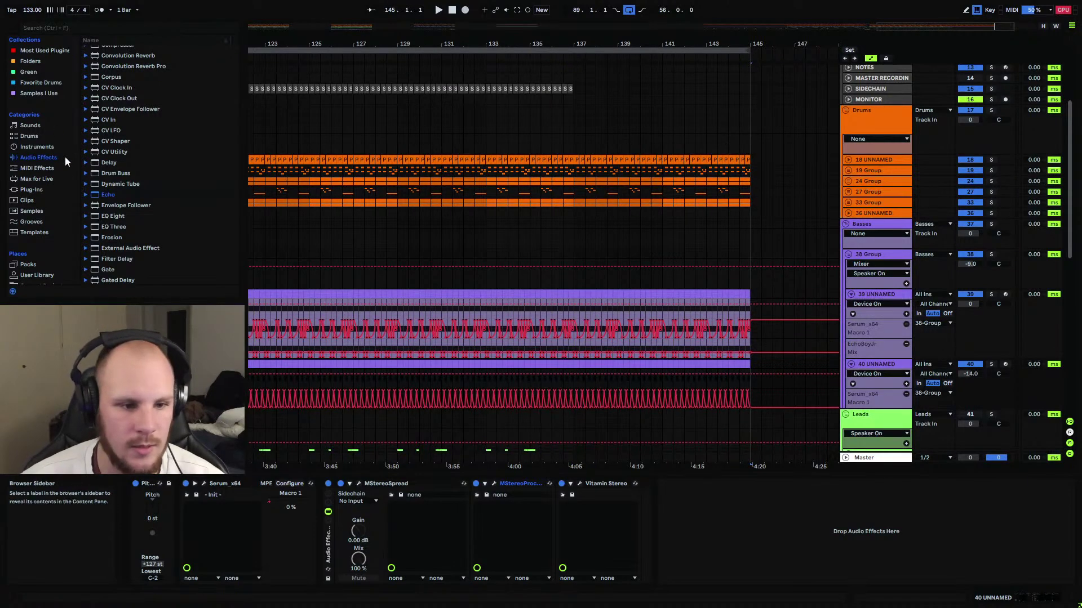
Deactivate track 39's bass clips in the last two beats before bar 137, auditioning the change from 136.1.1.
{"action": "left_click_drag", "start_coordinate": [557, 48], "coordinate": [583, 275]}
{"action": "left_click", "coordinate": [573, 294]}
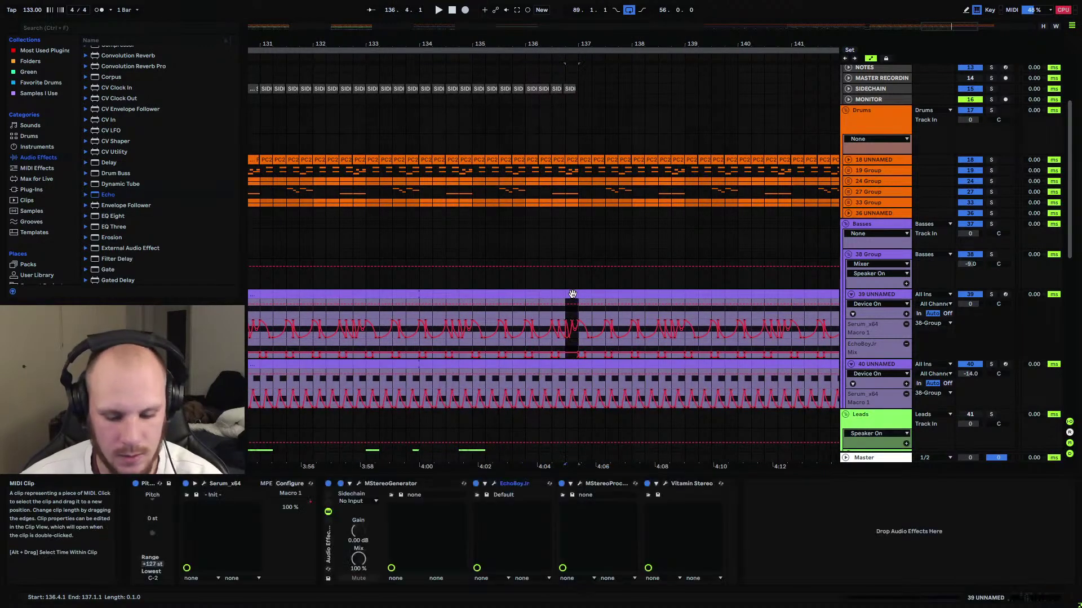
{"action": "left_click", "coordinate": [525, 276]}
{"action": "key", "text": "space"}
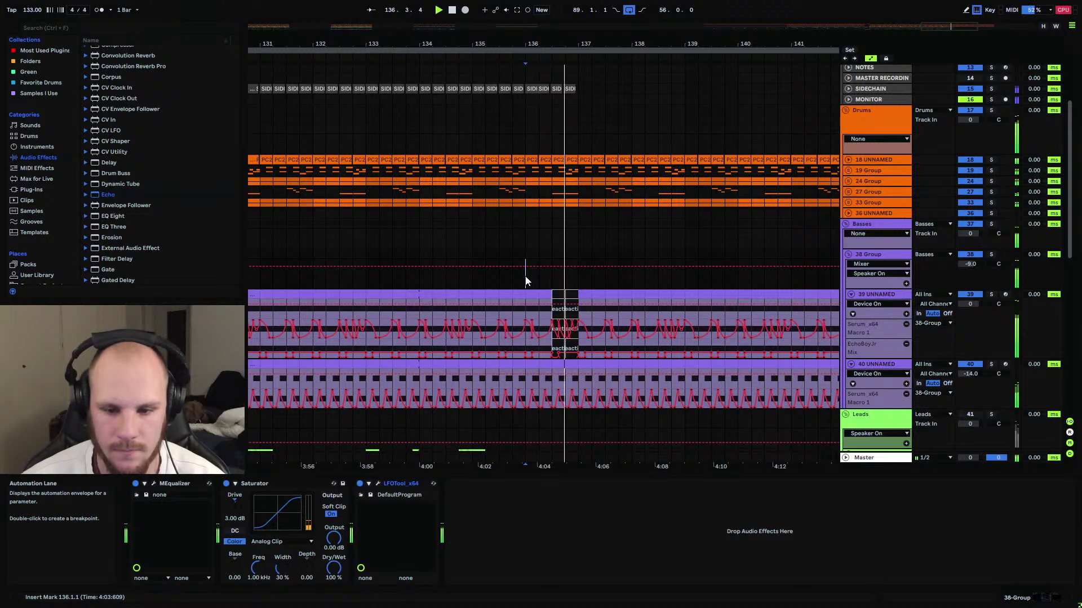
{"action": "key", "text": "space"}
{"action": "key", "text": "space"}
{"action": "left_click", "coordinate": [569, 295]}
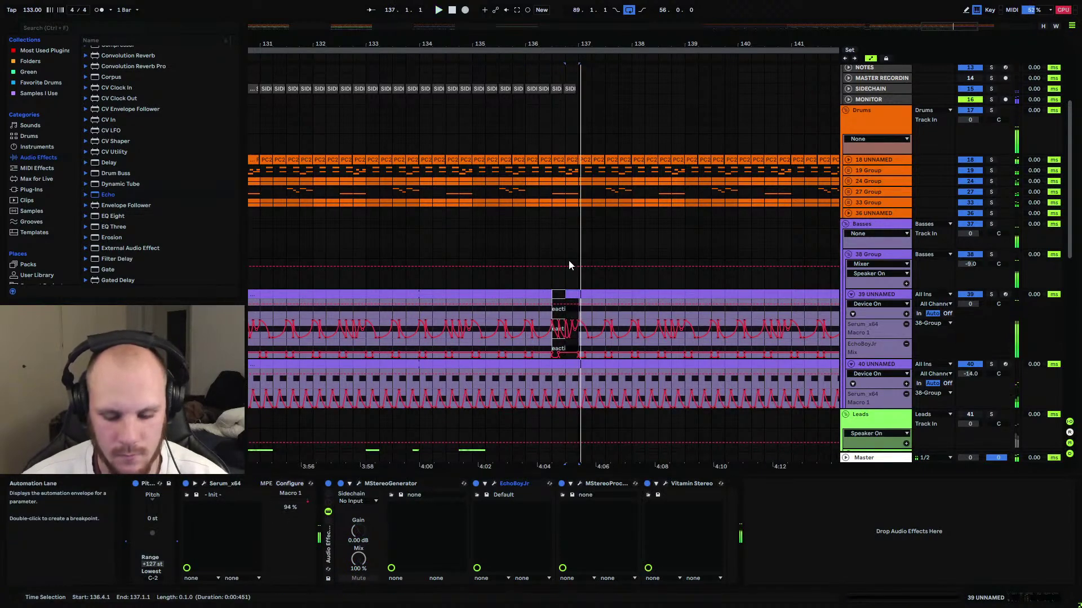
Deactivate track 18's kick clip at 136.4.1 and play the transition from 135.4.1.
{"action": "left_click", "coordinate": [571, 160]}
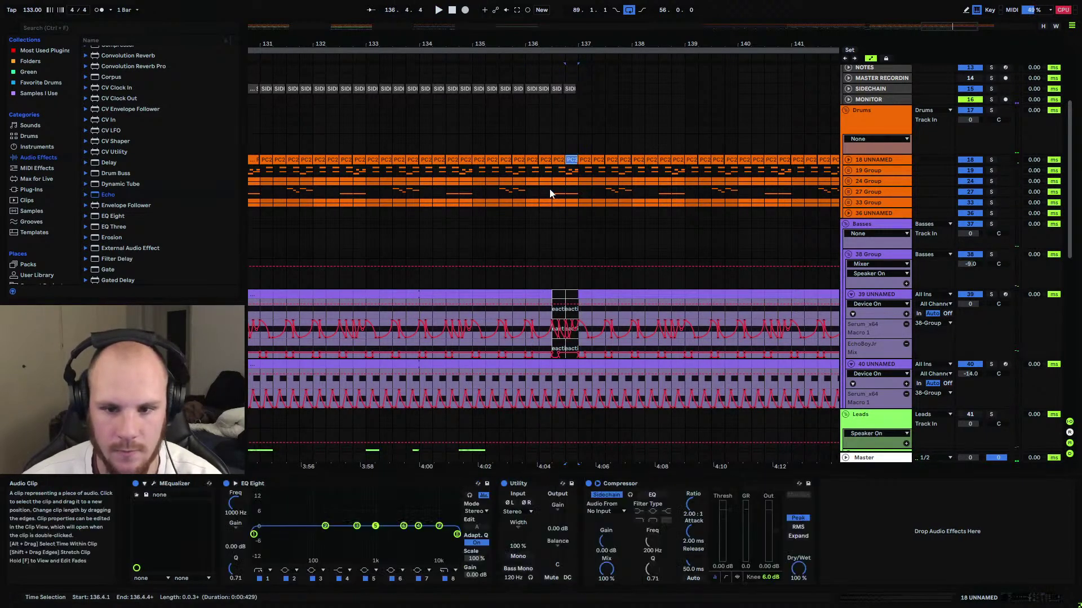
{"action": "left_click", "coordinate": [511, 230]}
{"action": "key", "text": "space"}
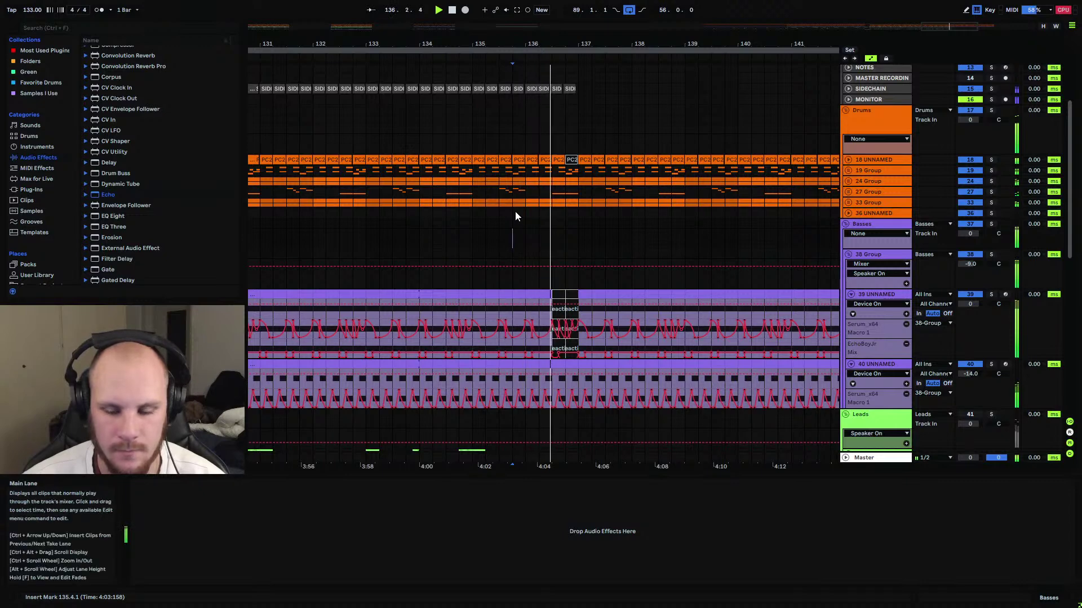
{"action": "left_click_drag", "start_coordinate": [437, 44], "coordinate": [436, 33]}
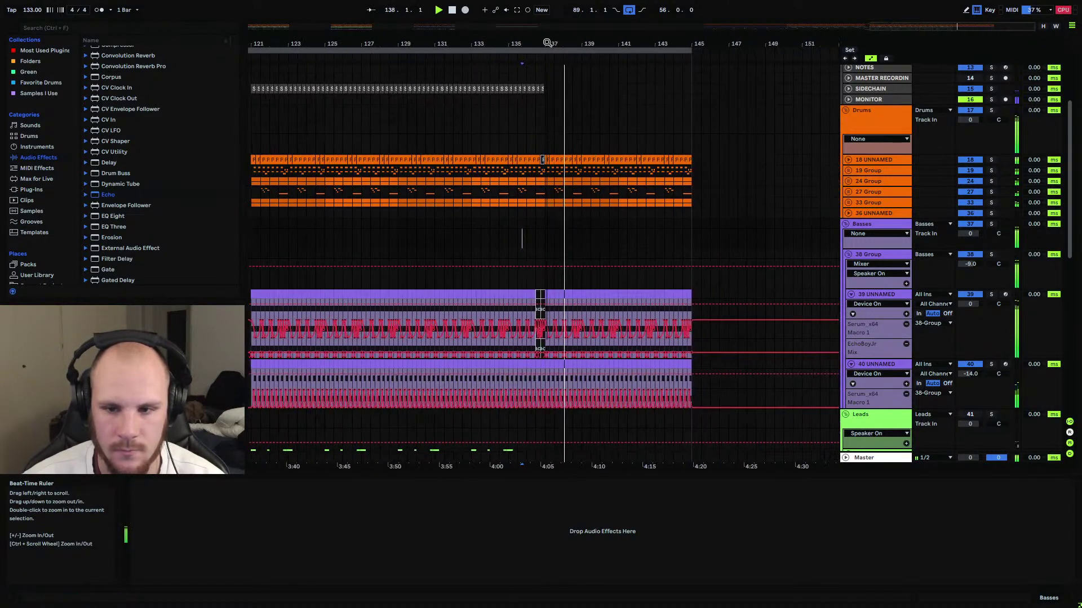
Combine drum groups 19, 24, 27 and 33 into one new group track and fold it.
{"action": "left_click", "coordinate": [864, 171]}
{"action": "left_click", "coordinate": [863, 201], "text": "shift"}
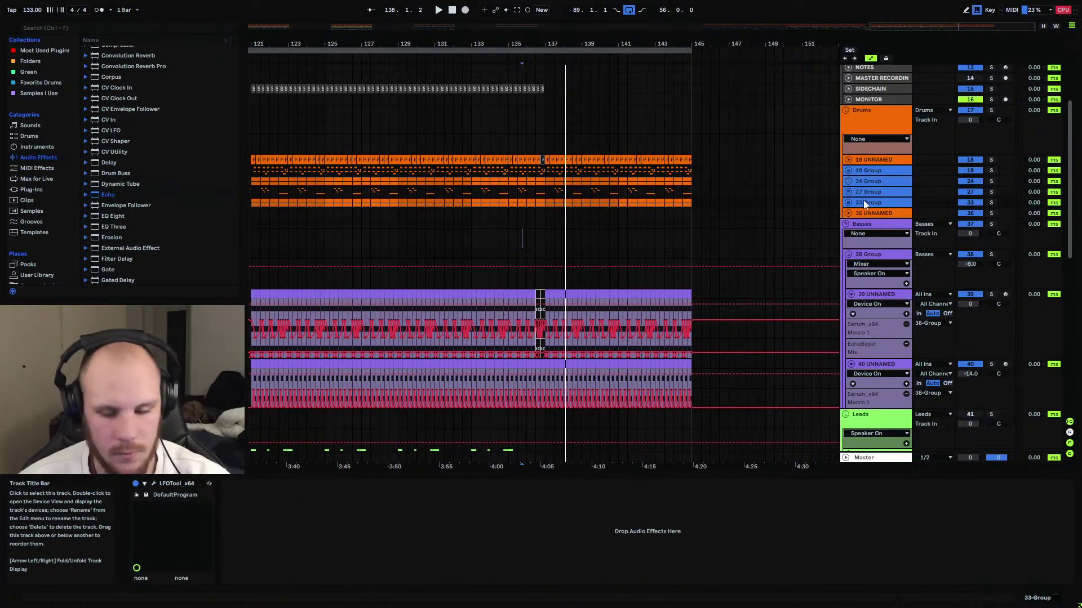
{"action": "key", "text": "ctrl+g"}
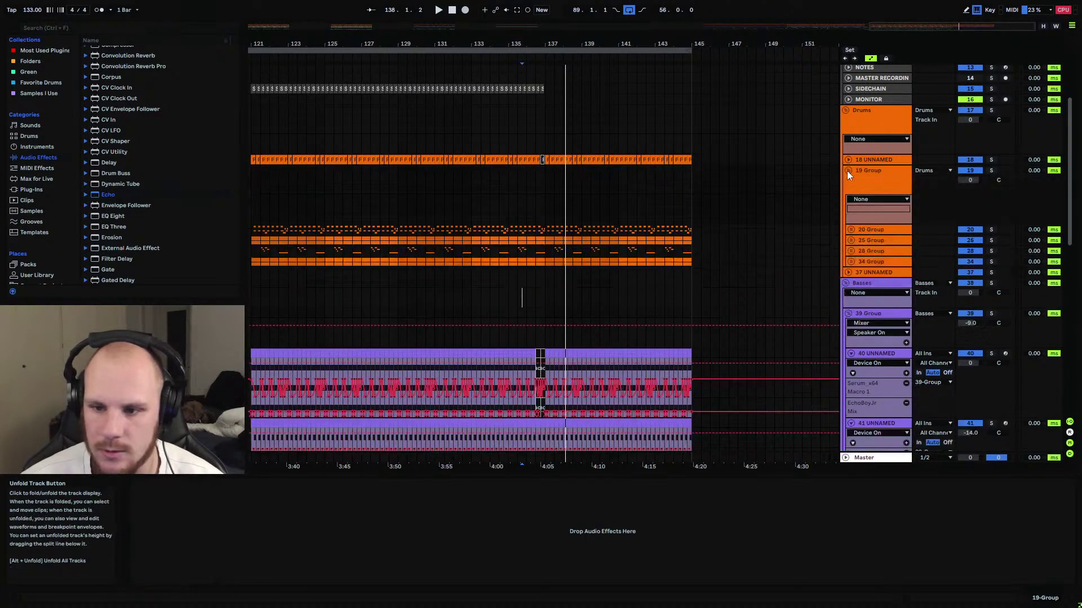
{"action": "left_click", "coordinate": [847, 171]}
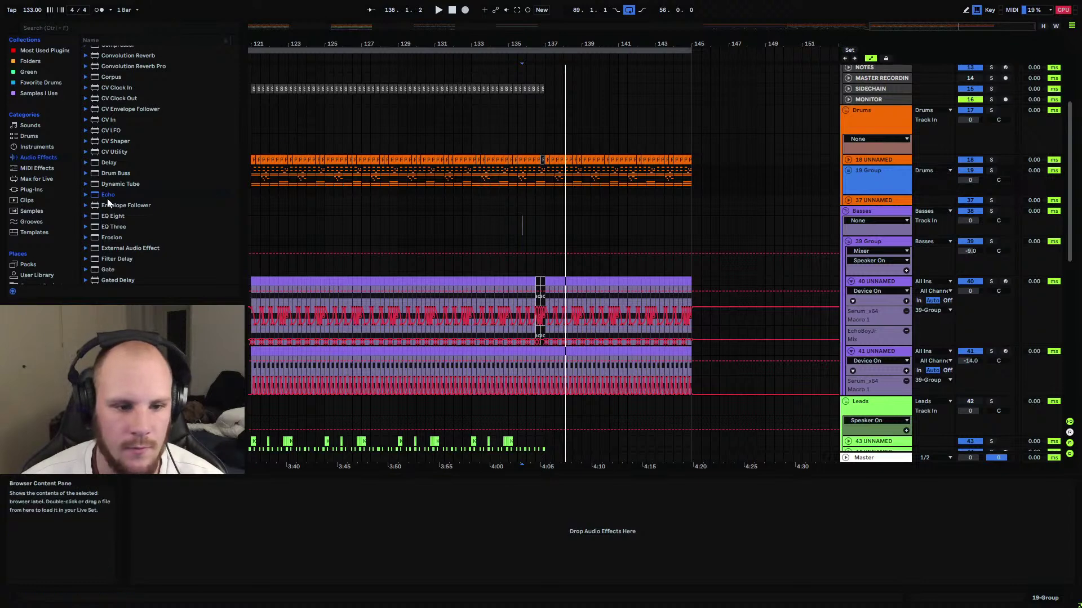
Load the Audio Effect Rack preset MFilter Simple Filters Macro LP EXTRA.adg onto track 18 and close its MEqualizerLP window.
{"action": "scroll", "coordinate": [126, 214], "scroll_direction": "up", "scroll_amount": 5}
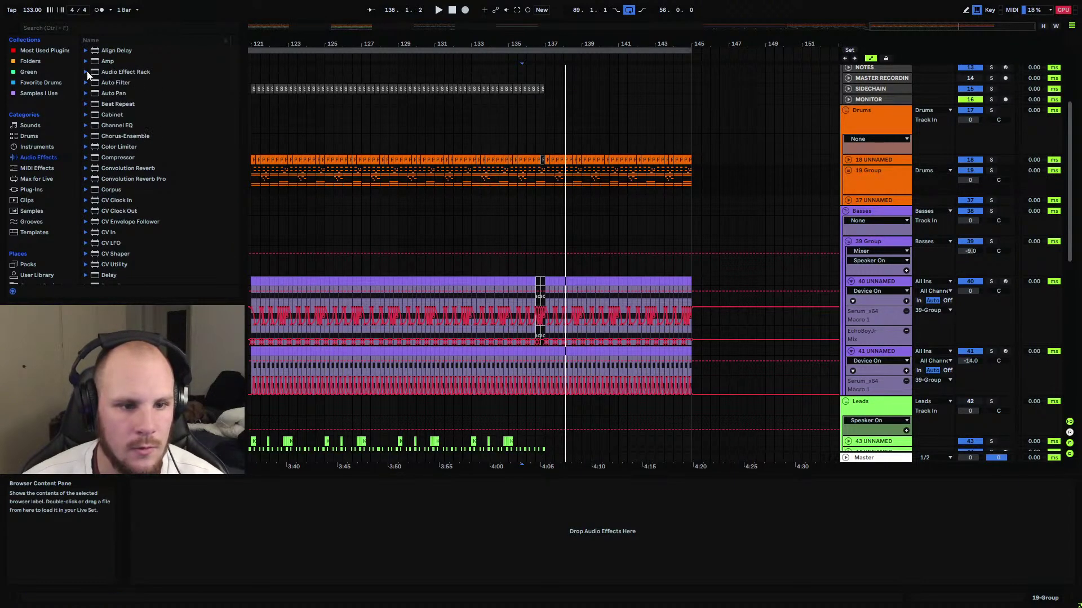
{"action": "left_click", "coordinate": [87, 72]}
{"action": "scroll", "coordinate": [131, 177], "scroll_direction": "down", "scroll_amount": 4}
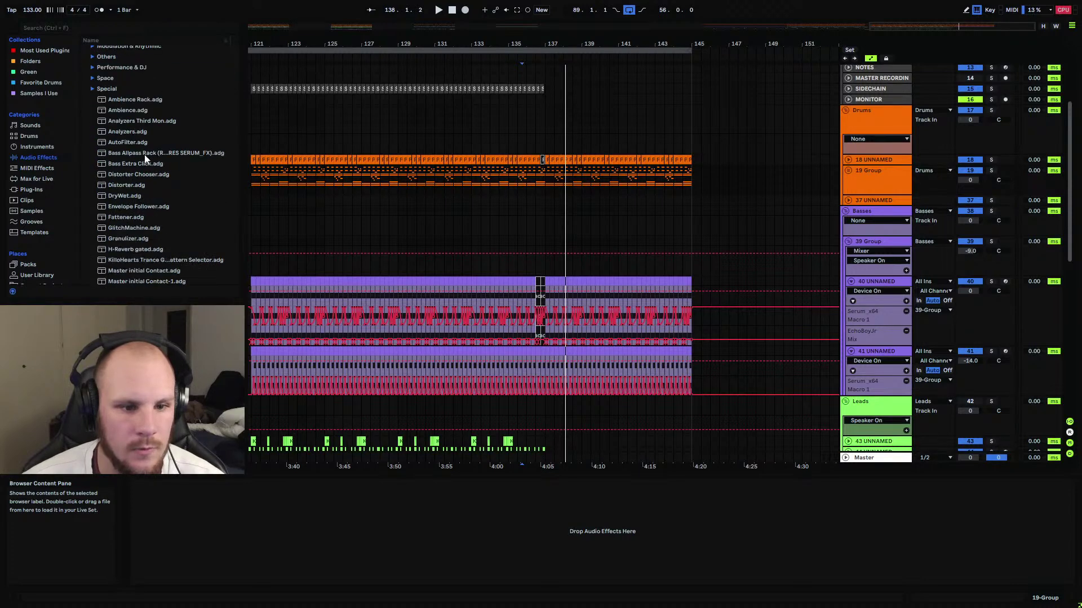
{"action": "scroll", "coordinate": [145, 159], "scroll_direction": "down", "scroll_amount": 4}
{"action": "left_click", "coordinate": [191, 235]}
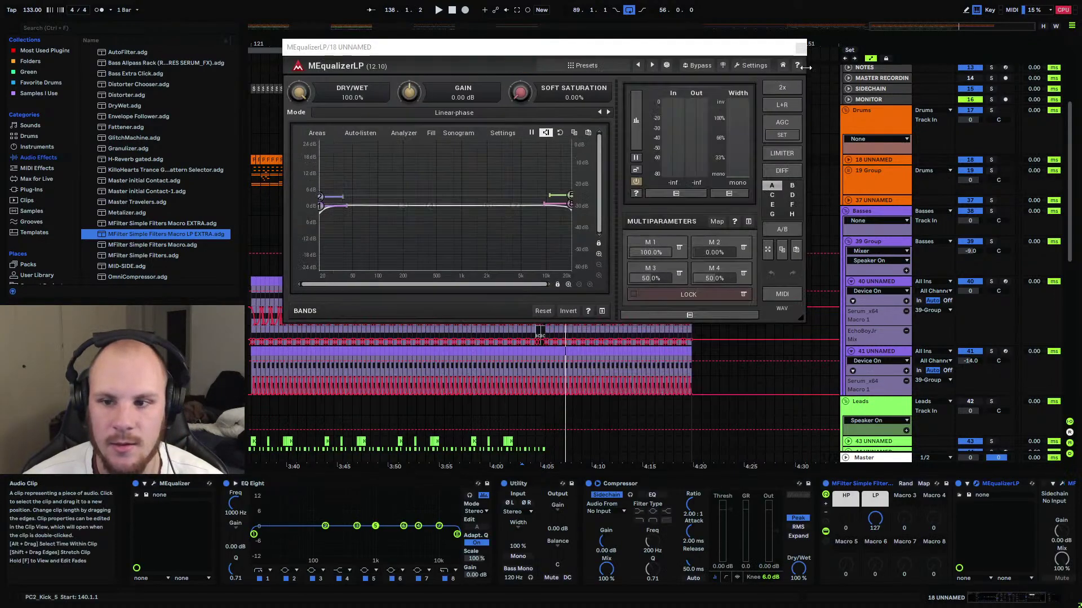
{"action": "left_click", "coordinate": [798, 45]}
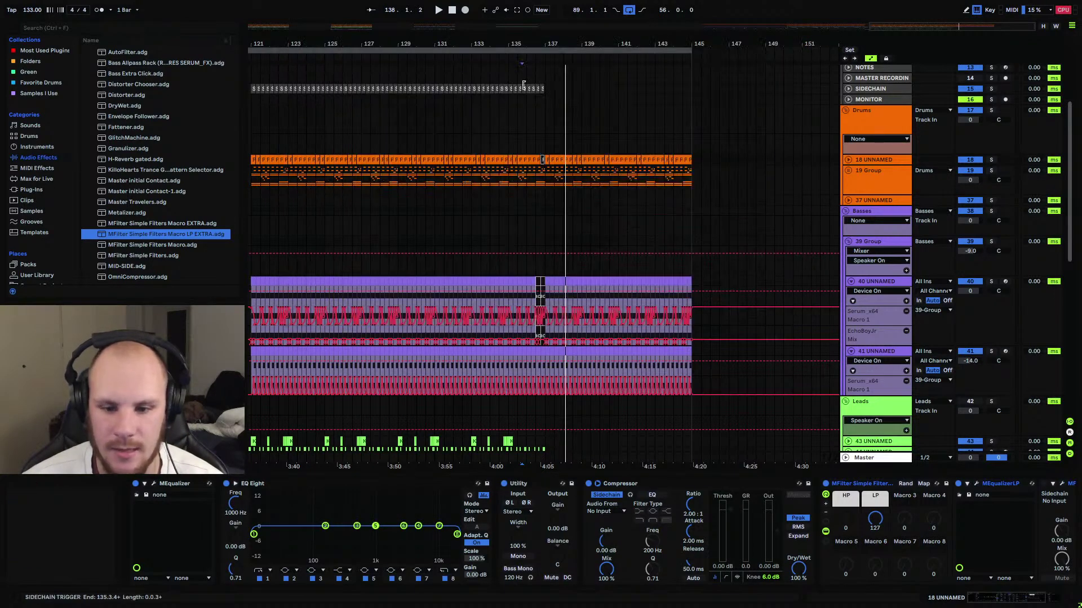
Solo the Vocals group and play it from 24.1.1.
{"action": "scroll", "coordinate": [495, 249], "scroll_direction": "down", "scroll_amount": 6}
{"action": "scroll", "coordinate": [352, 251], "scroll_direction": "down", "scroll_amount": 2}
{"action": "scroll", "coordinate": [351, 245], "scroll_direction": "down", "scroll_amount": 7}
{"action": "left_click_drag", "start_coordinate": [311, 43], "coordinate": [472, 373]}
{"action": "left_click", "coordinate": [965, 364]}
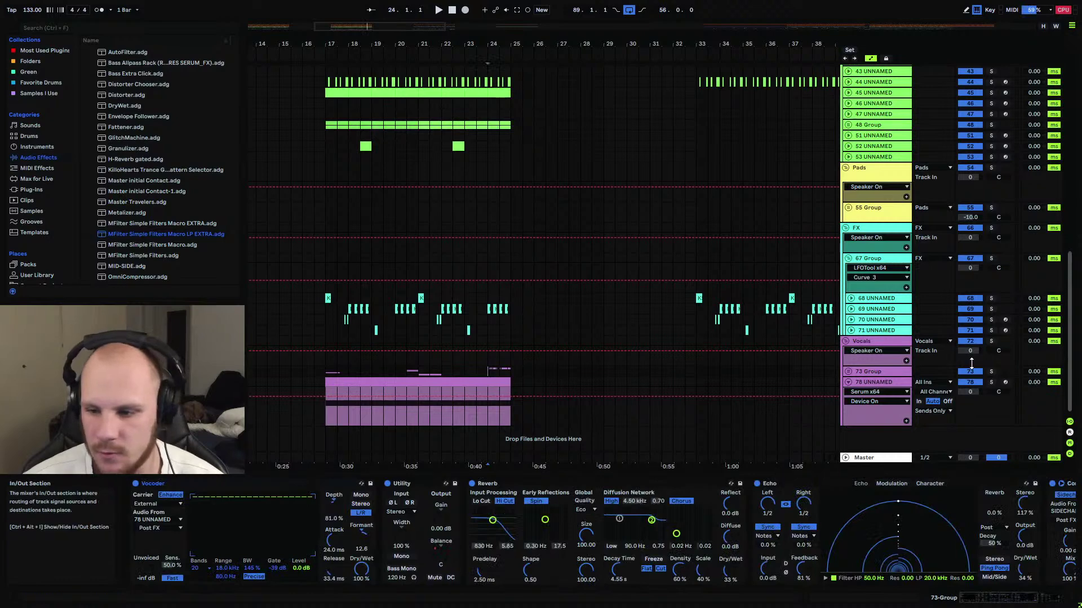
{"action": "left_click", "coordinate": [990, 341]}
{"action": "key", "text": "space"}
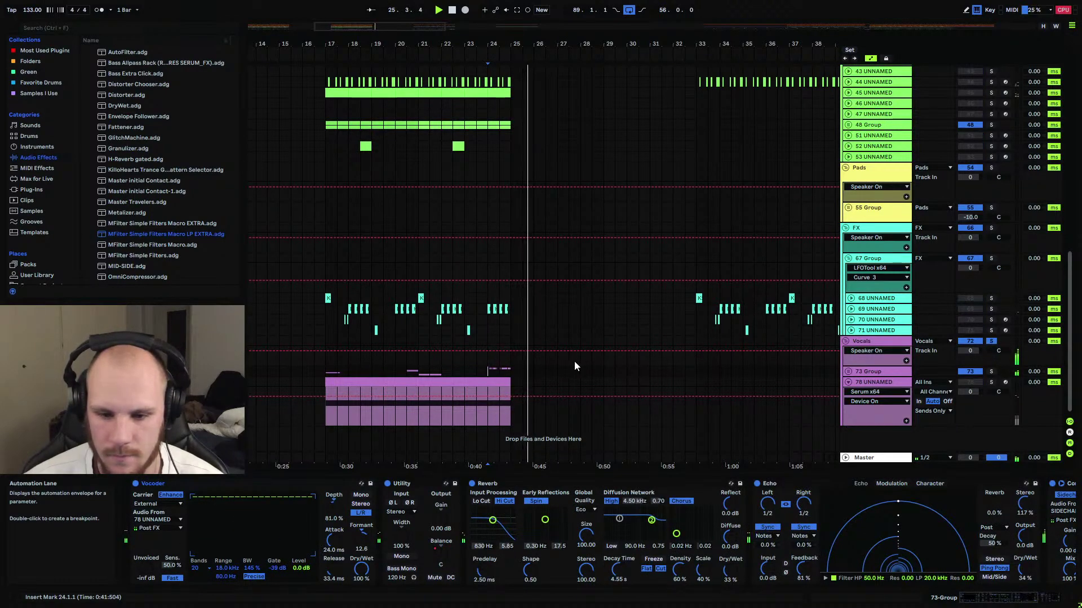
Unfold vocal group 73, solo track 75 and play its vocal clip just before bar 21.
{"action": "left_click", "coordinate": [848, 371]}
{"action": "scroll", "coordinate": [512, 359], "scroll_direction": "down", "scroll_amount": 2}
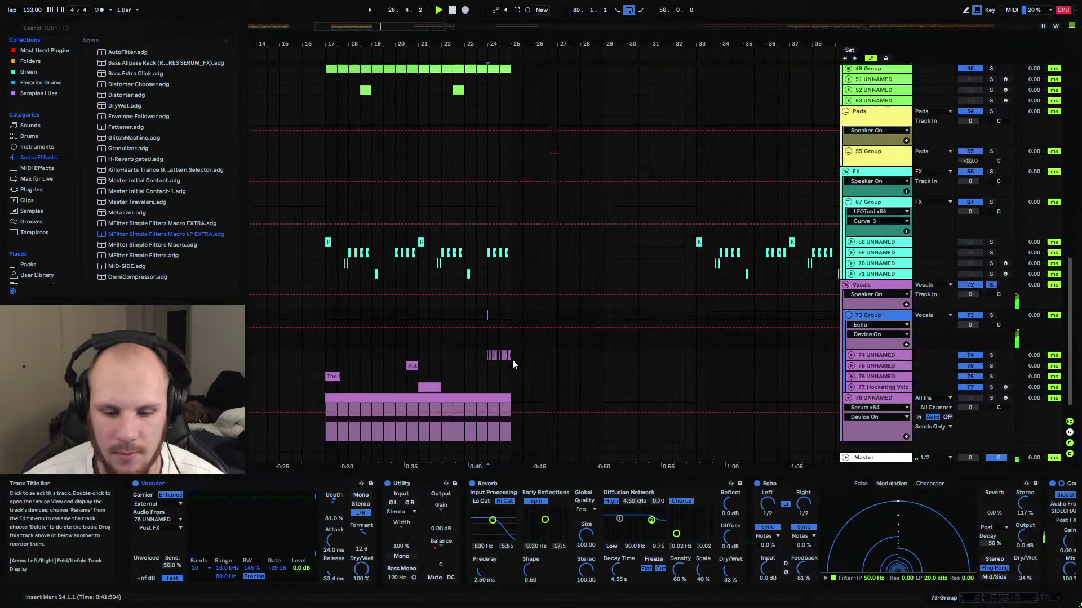
{"action": "left_click", "coordinate": [410, 356]}
{"action": "left_click", "coordinate": [991, 350]}
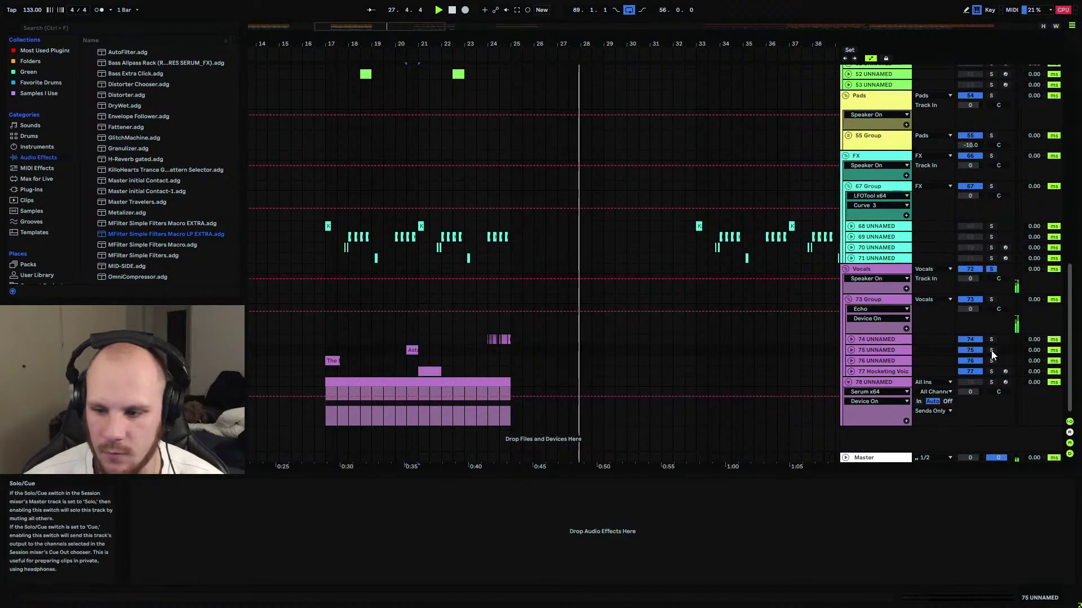
{"action": "key", "text": "space"}
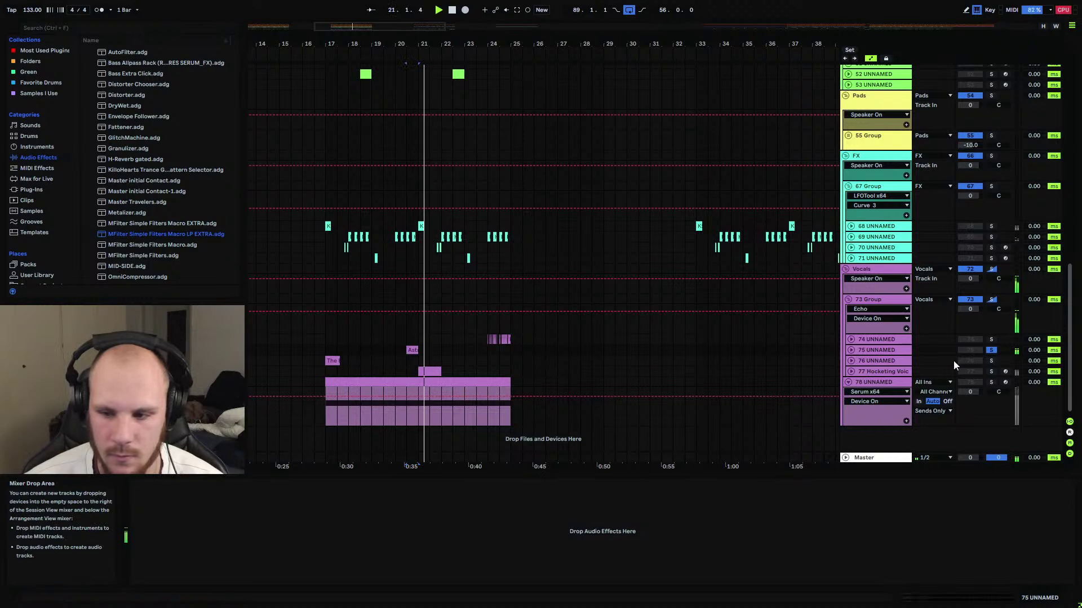
Solo vocal track 77 and play from 21.1.1, audition track 76 soloed from bar 17, and clear the solo.
{"action": "left_click", "coordinate": [991, 372]}
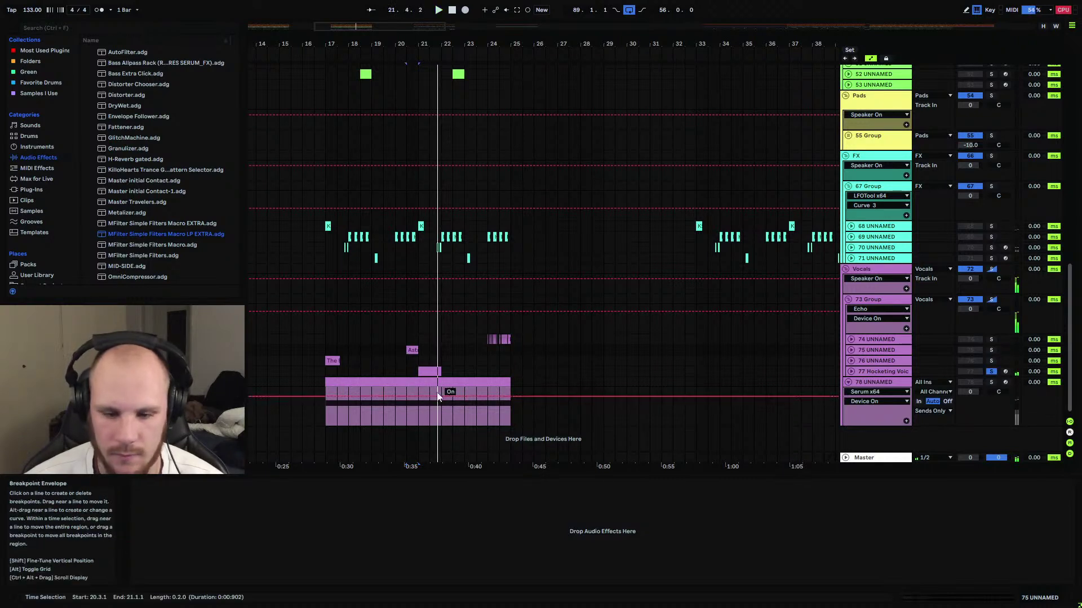
{"action": "left_click", "coordinate": [417, 372]}
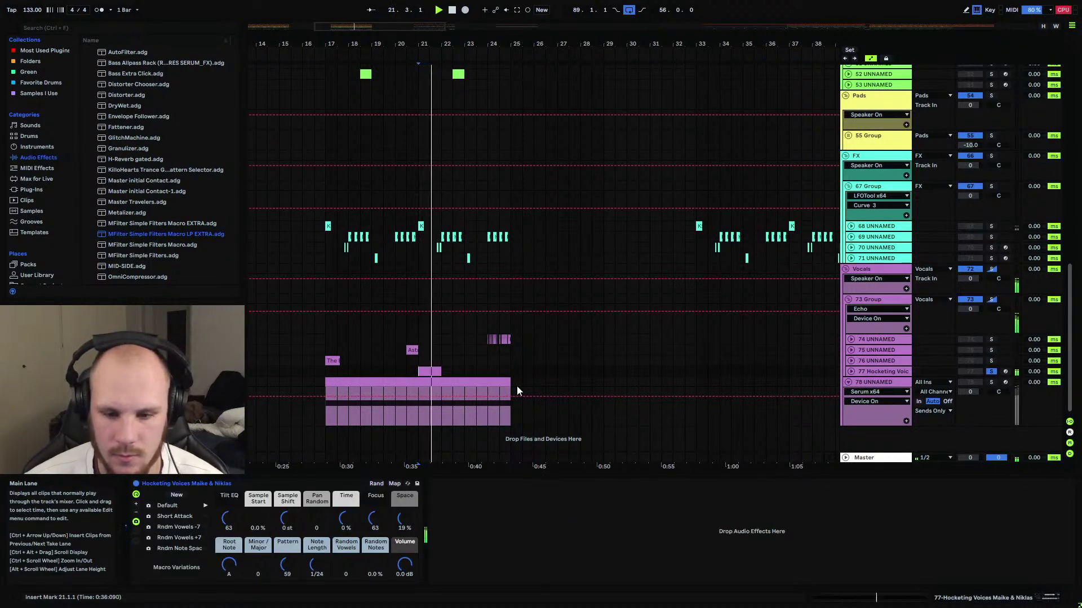
{"action": "left_click", "coordinate": [332, 361]}
{"action": "key", "text": "space"}
{"action": "left_click", "coordinate": [991, 360]}
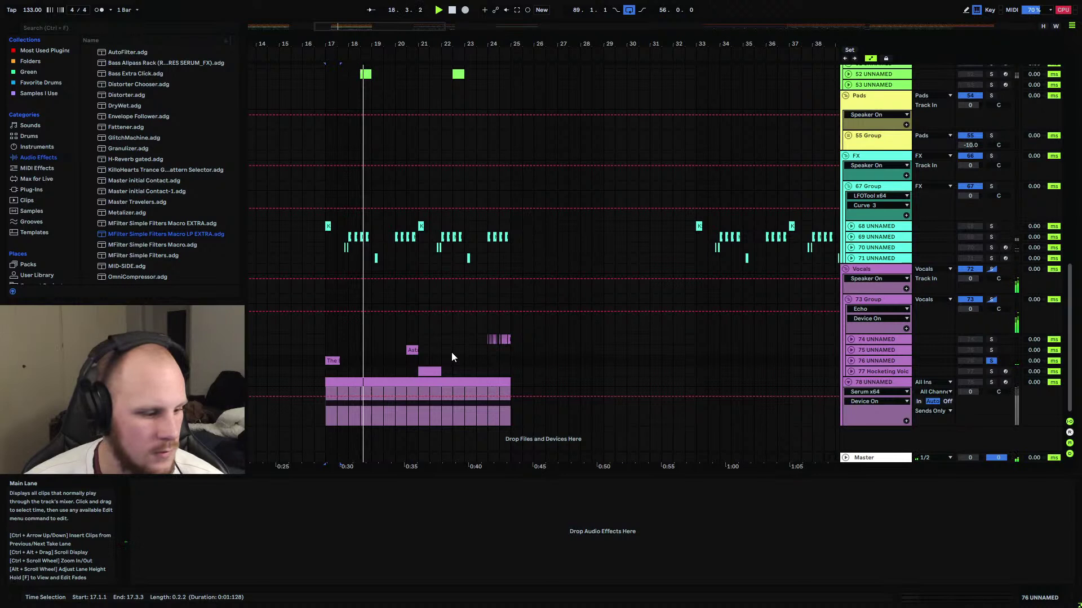
{"action": "left_click", "coordinate": [991, 360]}
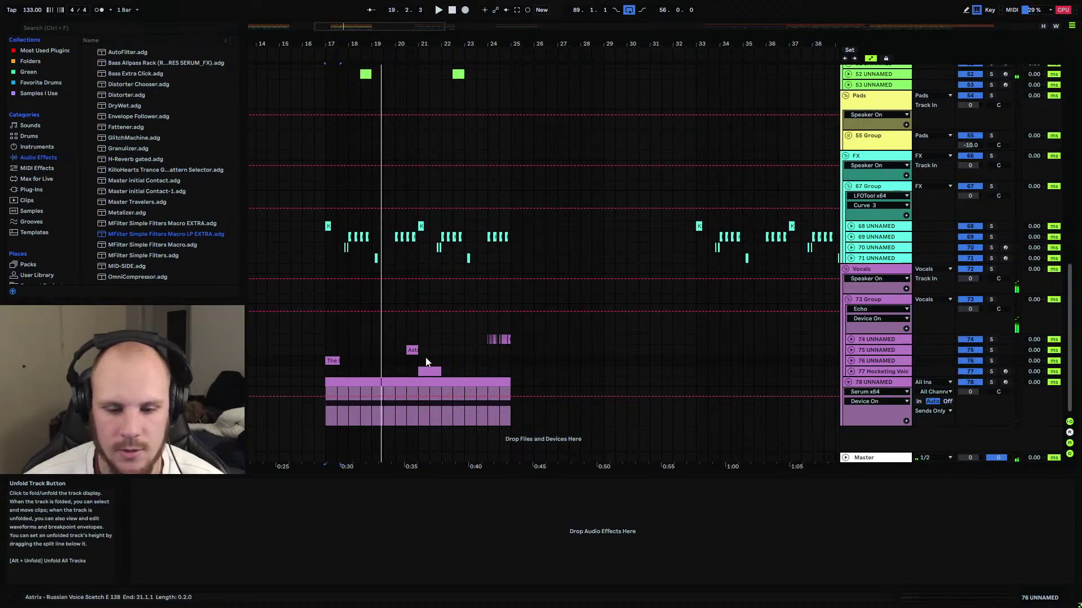
Unfold track 76 to inspect the waveform of The Beginning Voice 1 at bar 17, and fold the track again.
{"action": "left_click", "coordinate": [851, 361]}
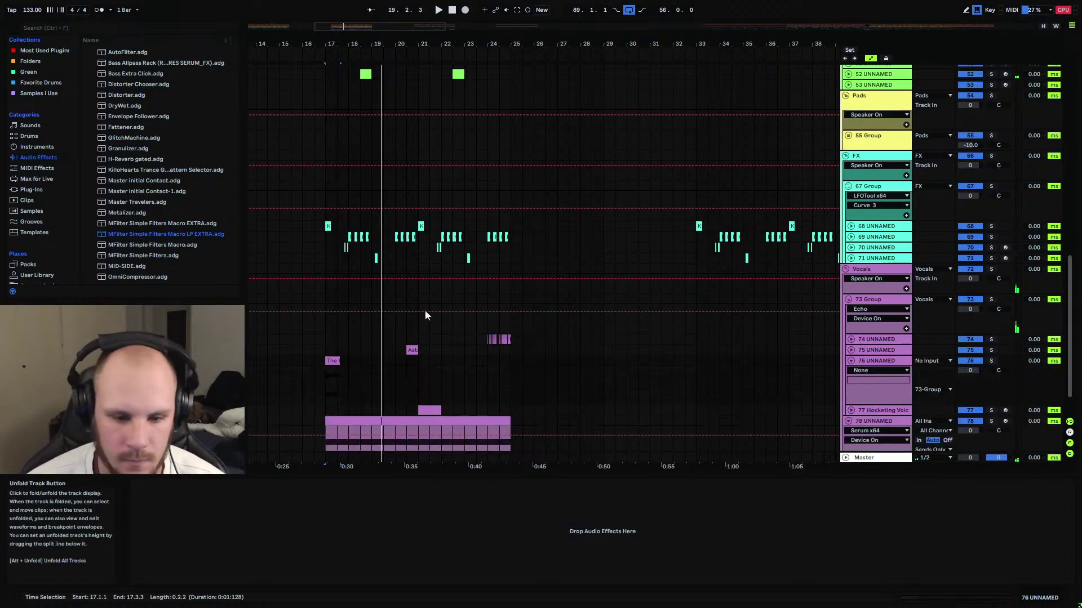
{"action": "left_click_drag", "start_coordinate": [338, 44], "coordinate": [377, 477]}
{"action": "left_click_drag", "start_coordinate": [392, 391], "coordinate": [472, 388]}
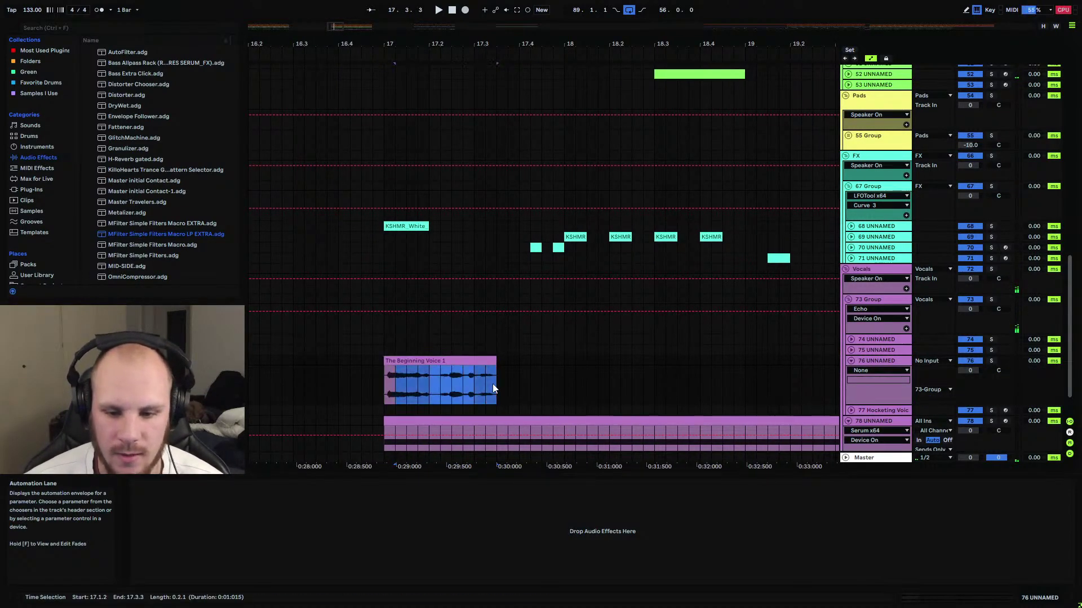
{"action": "left_click", "coordinate": [851, 361]}
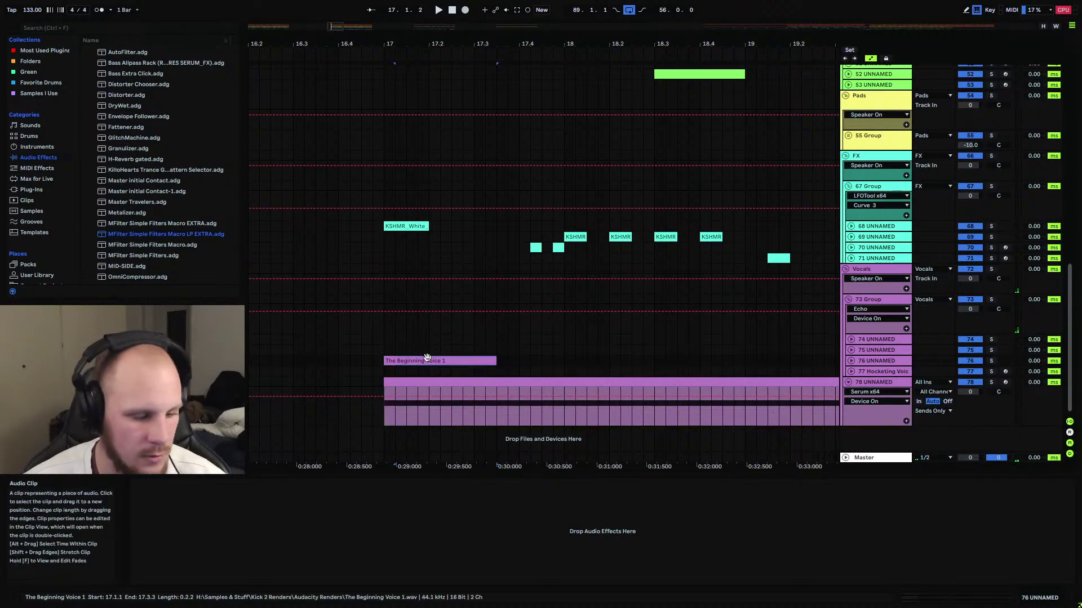
{"action": "left_click", "coordinate": [384, 352]}
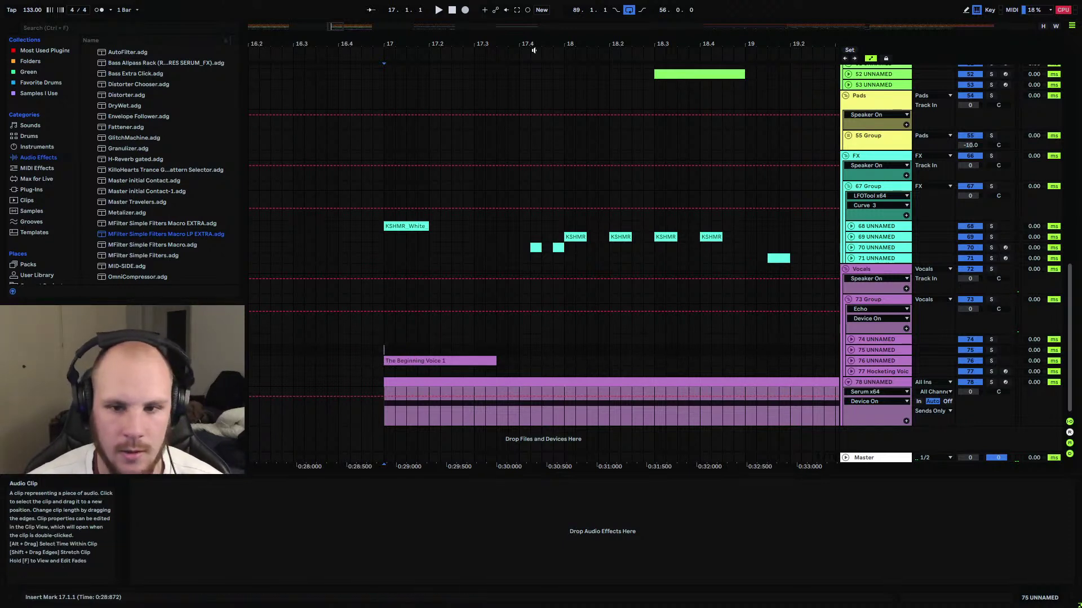
Unfold vocal track 74 and examine the chopped LET GO clips between bars 24 and 25.
{"action": "left_click_drag", "start_coordinate": [357, 48], "coordinate": [356, 42]}
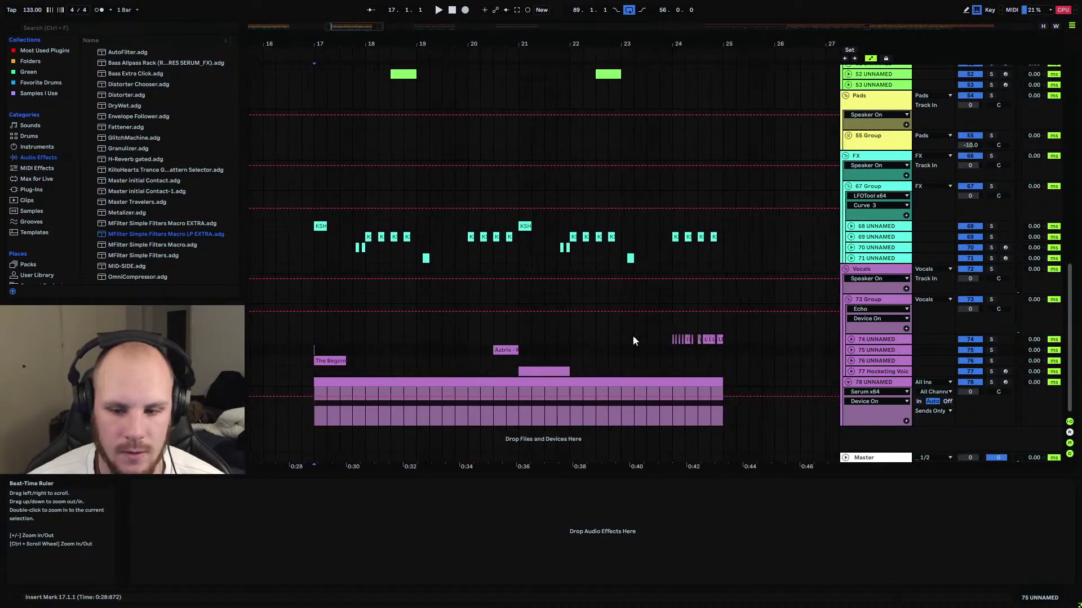
{"action": "left_click", "coordinate": [852, 339]}
{"action": "left_click_drag", "start_coordinate": [721, 44], "coordinate": [715, 124]}
{"action": "left_click", "coordinate": [577, 362]}
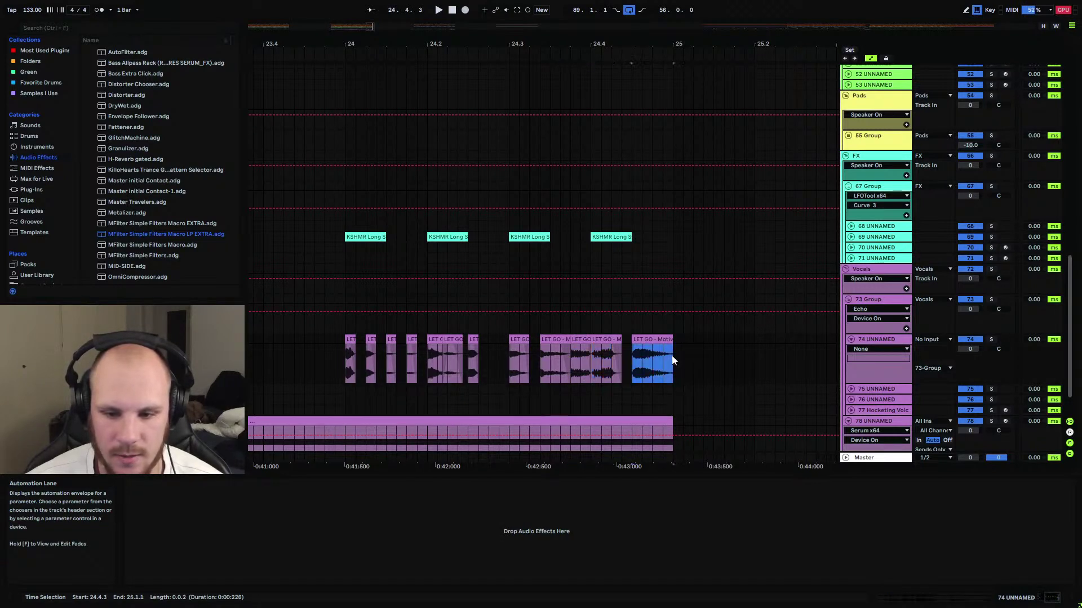
{"action": "left_click", "coordinate": [579, 366]}
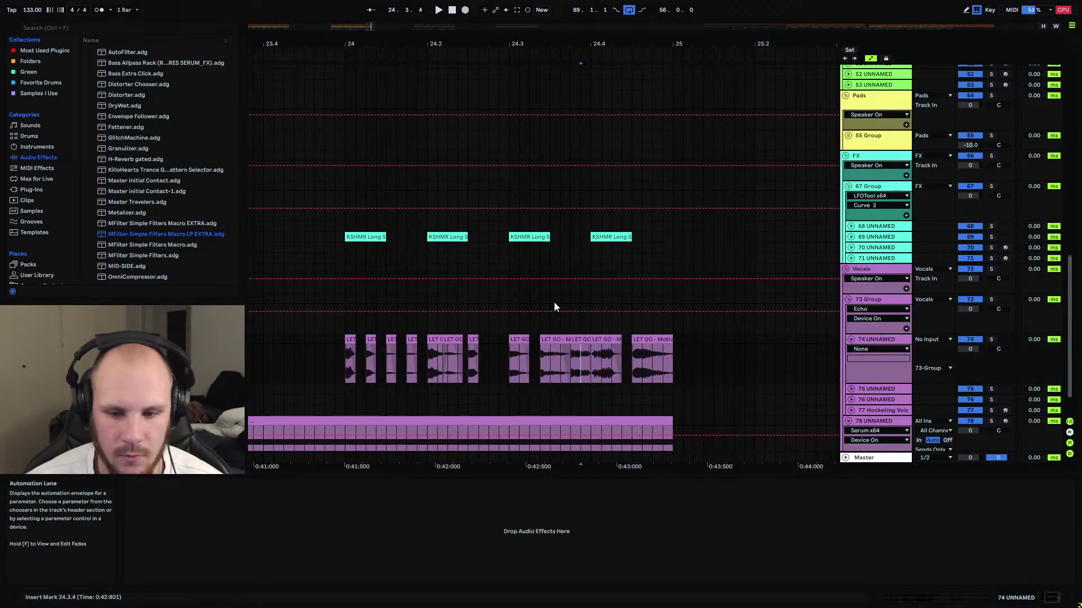
{"action": "left_click_drag", "start_coordinate": [499, 43], "coordinate": [496, 17]}
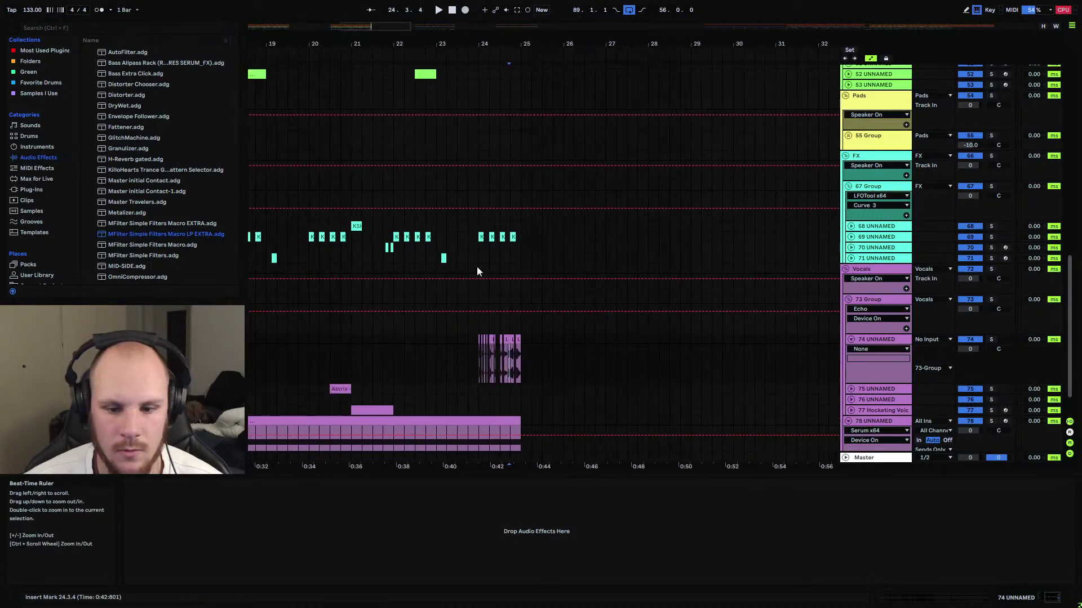
Play the arrangement from 24.1.1 to hear the LET GO chops and check the cuts around 24.3.1.
{"action": "left_click", "coordinate": [476, 355]}
{"action": "key", "text": "space"}
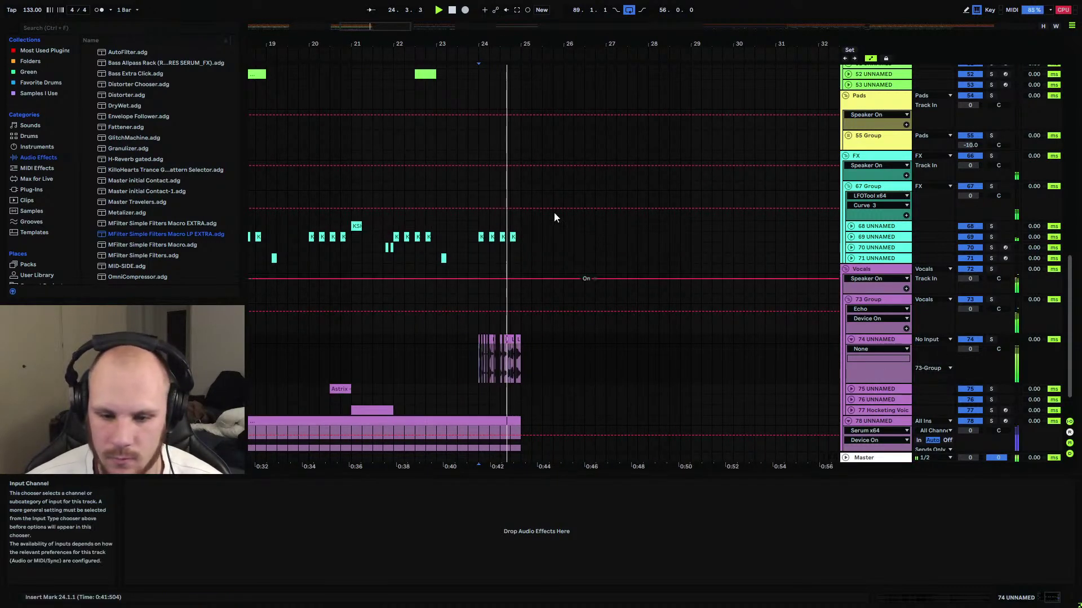
{"action": "left_click_drag", "start_coordinate": [506, 44], "coordinate": [503, 73]}
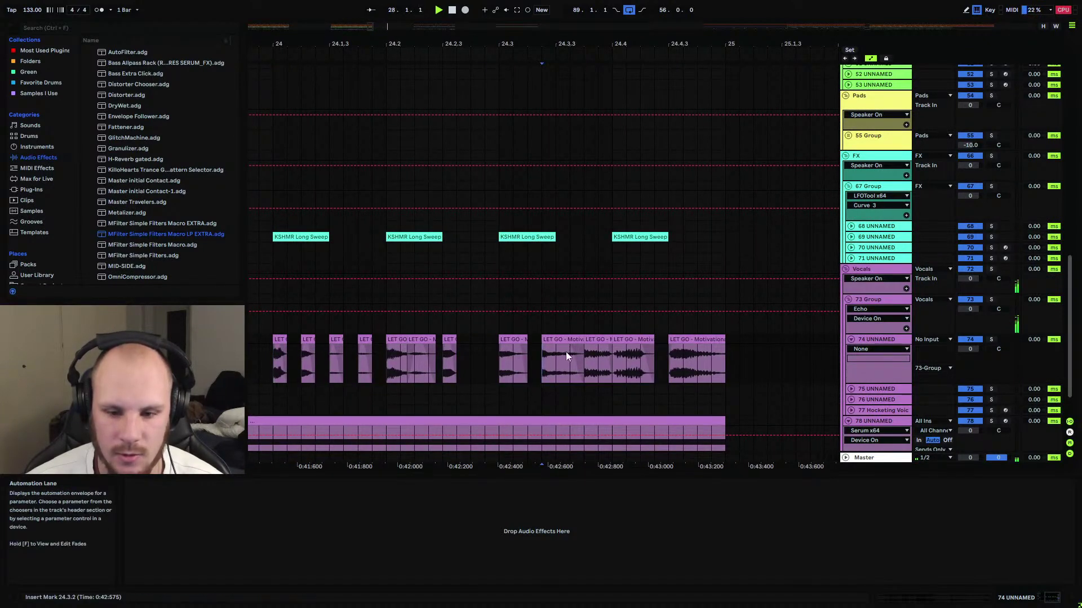
{"action": "left_click", "coordinate": [499, 366]}
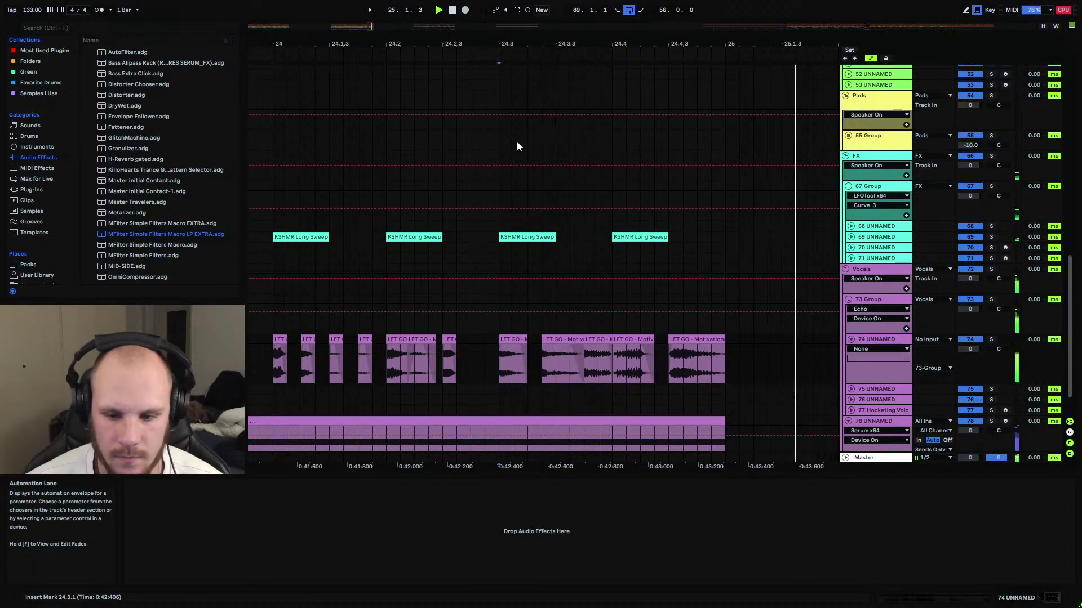
{"action": "left_click_drag", "start_coordinate": [536, 39], "coordinate": [536, 11]}
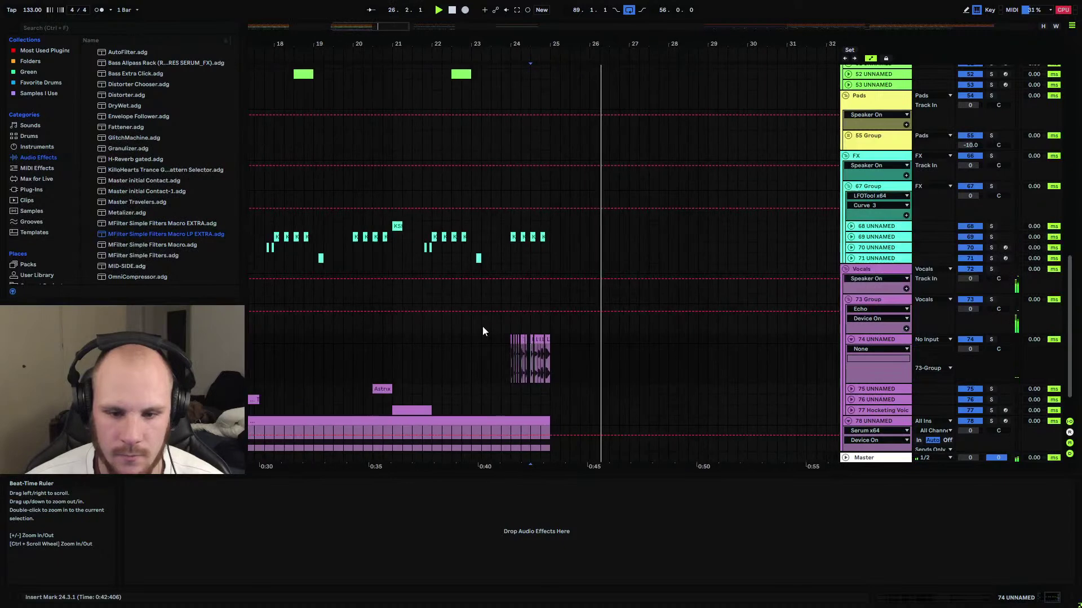
Fold vocal group 73 and examine the Echo in its effects chain.
{"action": "scroll", "coordinate": [482, 325], "scroll_direction": "up", "scroll_amount": 6}
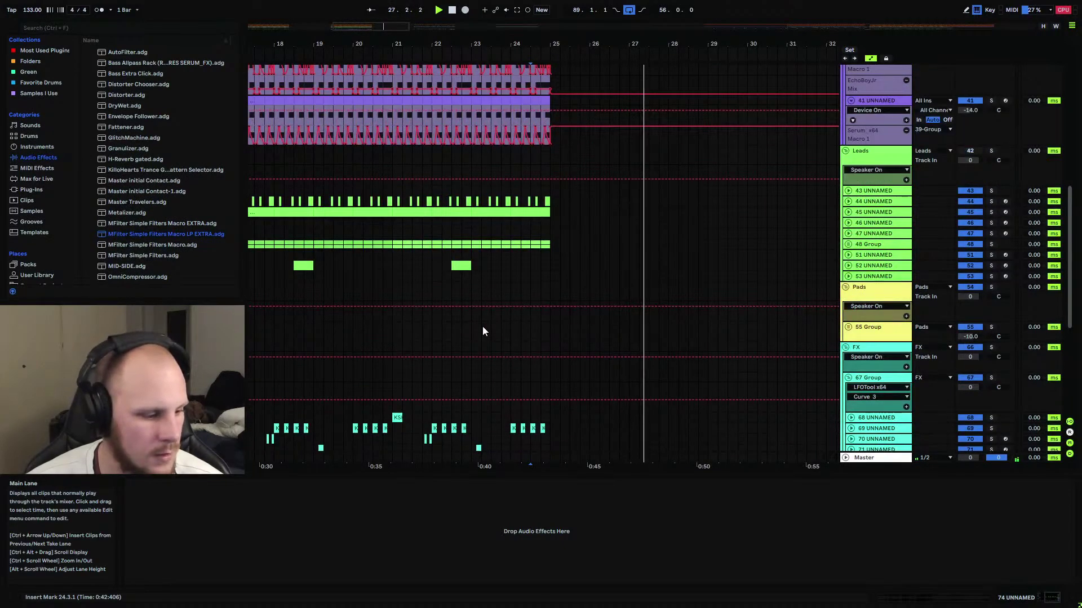
{"action": "scroll", "coordinate": [482, 331], "scroll_direction": "down", "scroll_amount": 4}
{"action": "scroll", "coordinate": [482, 326], "scroll_direction": "down", "scroll_amount": 3}
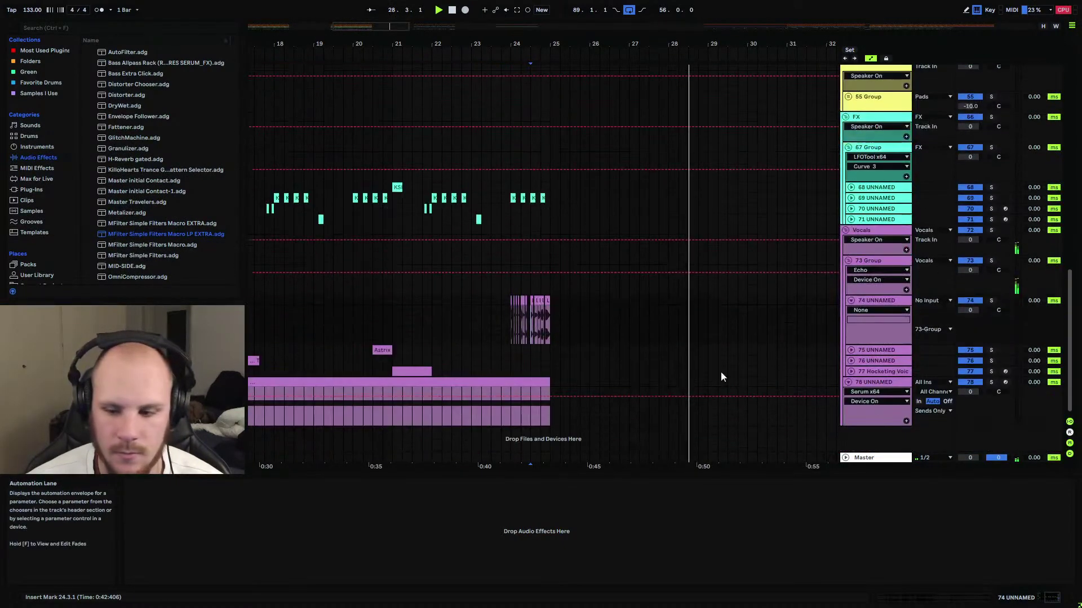
{"action": "left_click", "coordinate": [862, 262]}
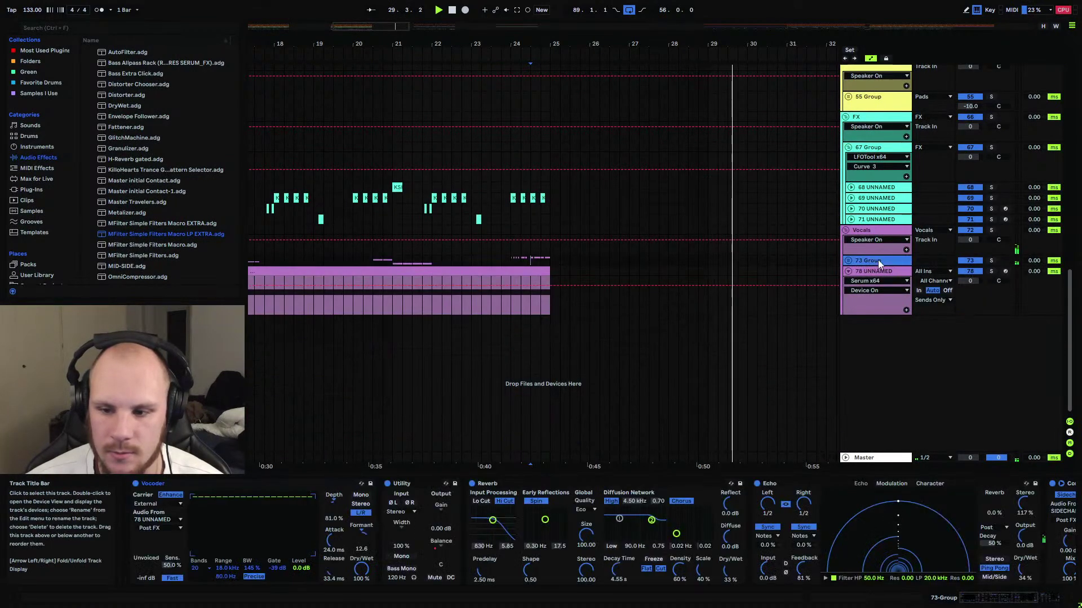
{"action": "left_click", "coordinate": [854, 525]}
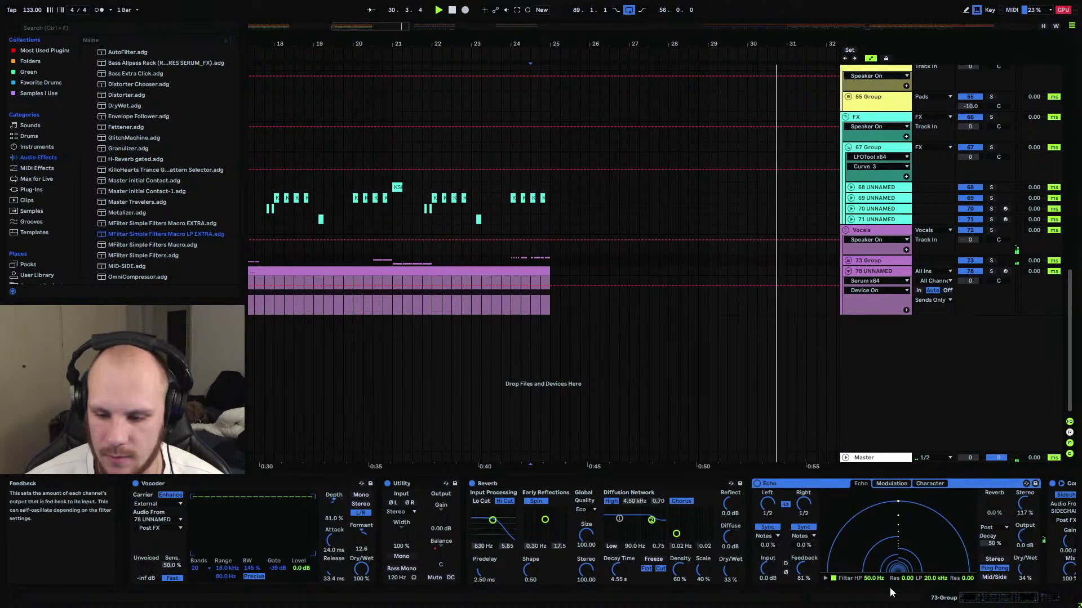
Duplicate the lead clips of bars 129 to 137 so they fill bars 137 to 145.
{"action": "scroll", "coordinate": [576, 384], "scroll_direction": "up", "scroll_amount": 7}
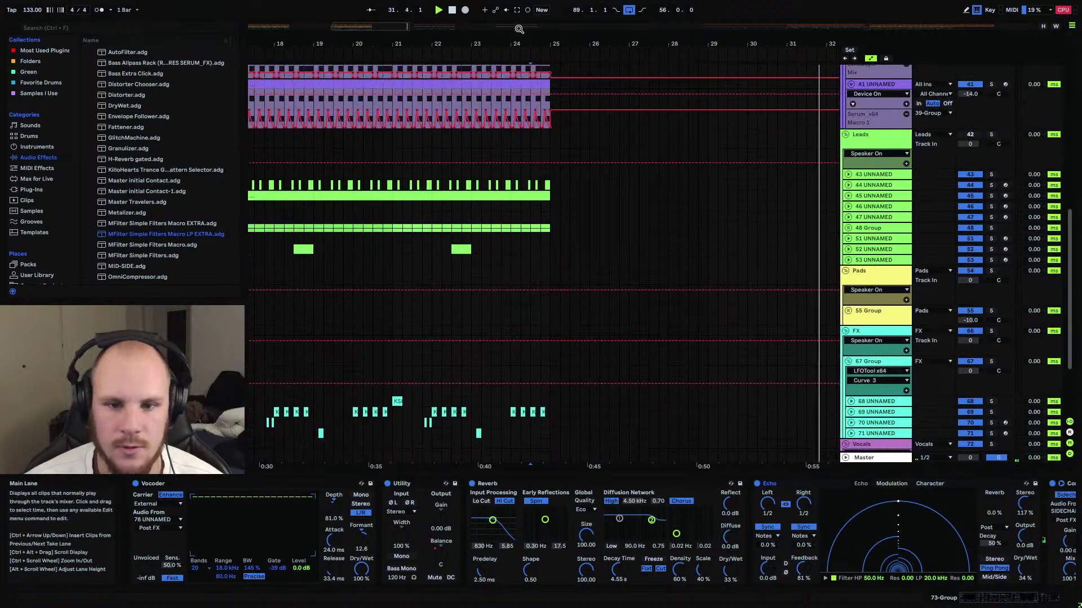
{"action": "left_click_drag", "start_coordinate": [539, 44], "coordinate": [394, 195]}
{"action": "scroll", "coordinate": [393, 191], "scroll_direction": "down", "scroll_amount": 3}
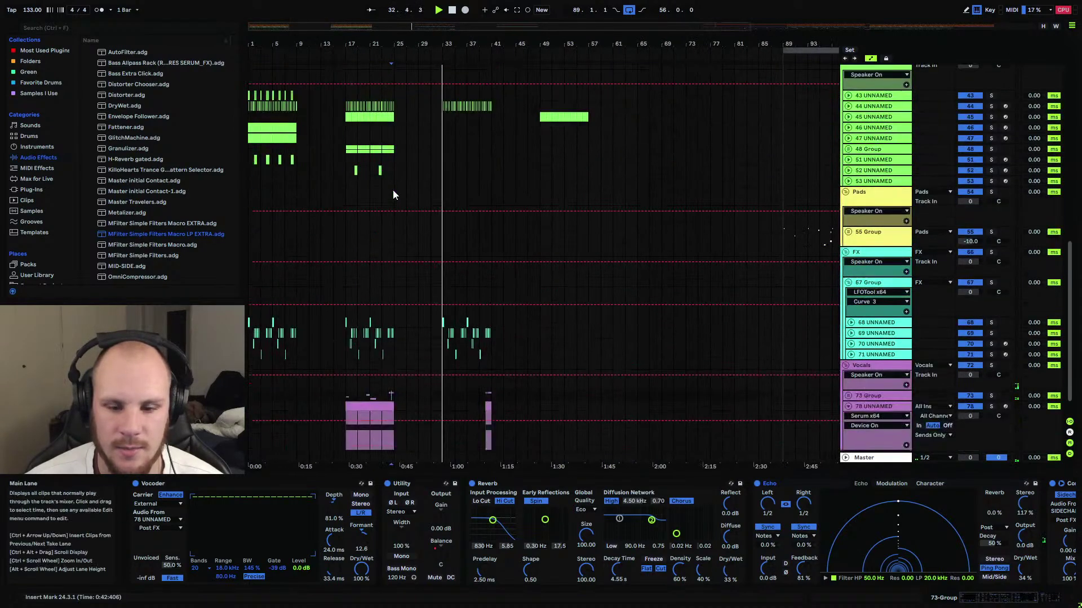
{"action": "left_click_drag", "start_coordinate": [501, 43], "coordinate": [500, 73]}
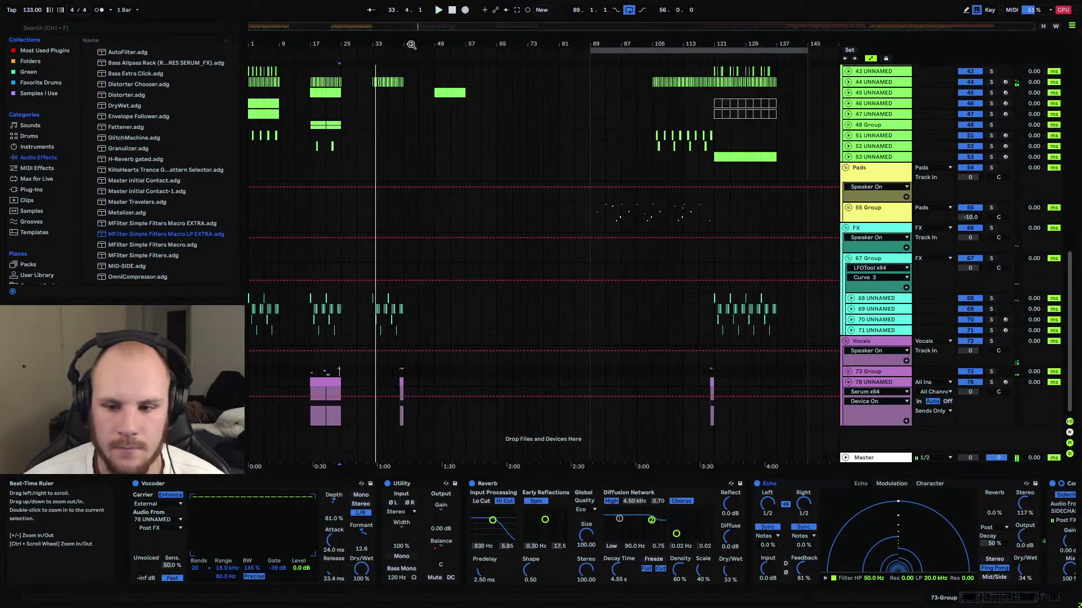
{"action": "left_click", "coordinate": [773, 299]}
{"action": "scroll", "coordinate": [777, 326], "scroll_direction": "up", "scroll_amount": 5}
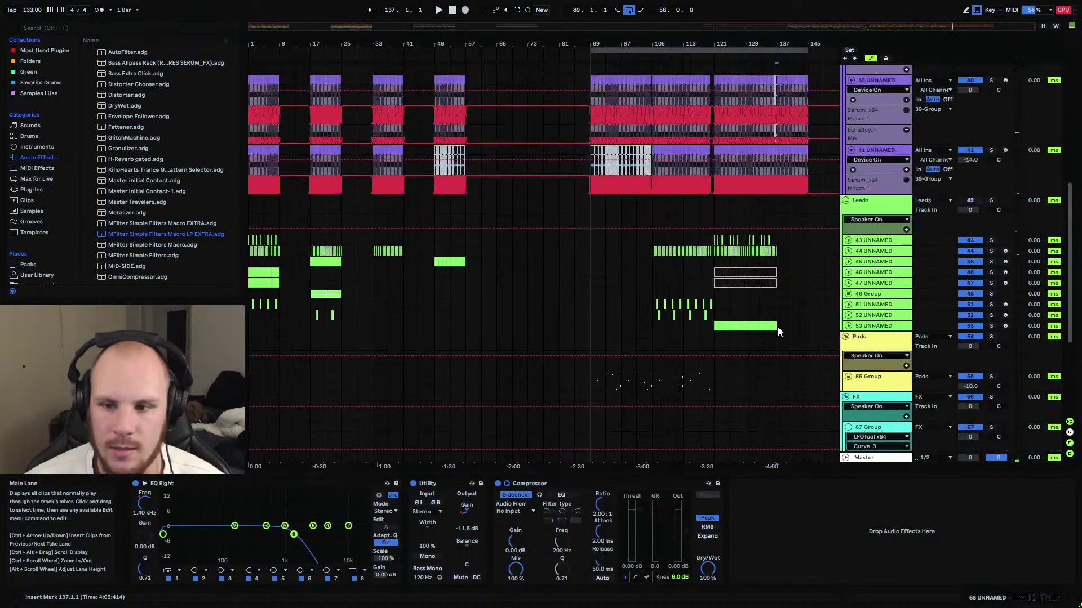
{"action": "left_click_drag", "start_coordinate": [776, 309], "coordinate": [747, 401]}
{"action": "key", "text": "ctrl+d"}
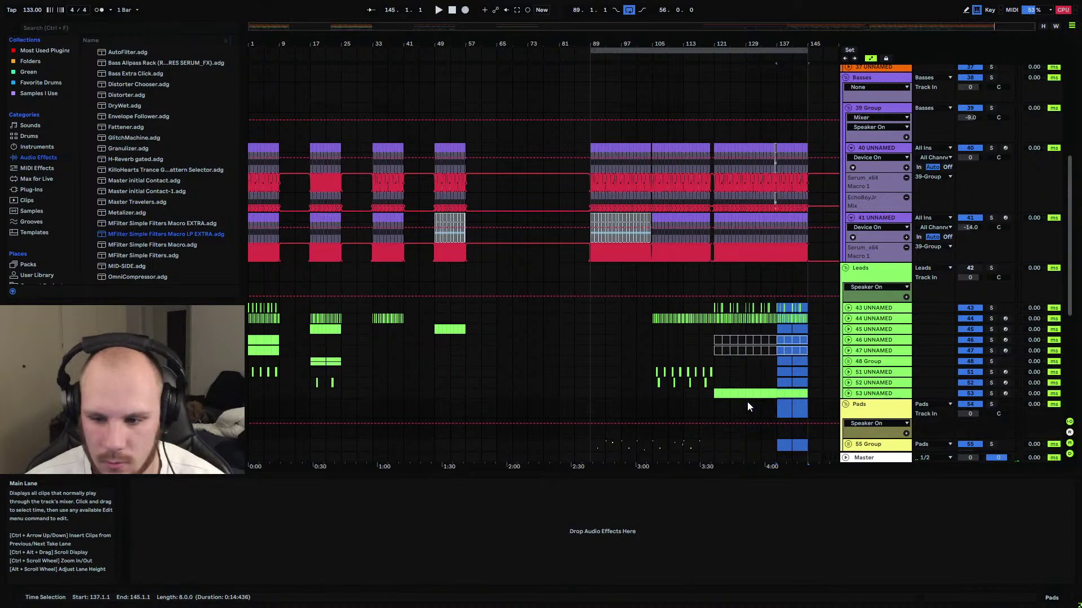
Duplicate the FX clips on tracks 68 to 71 from bars 129 to 137 into bars 137 to 145.
{"action": "scroll", "coordinate": [747, 401], "scroll_direction": "down", "scroll_amount": 8}
{"action": "left_click_drag", "start_coordinate": [776, 312], "coordinate": [752, 341]}
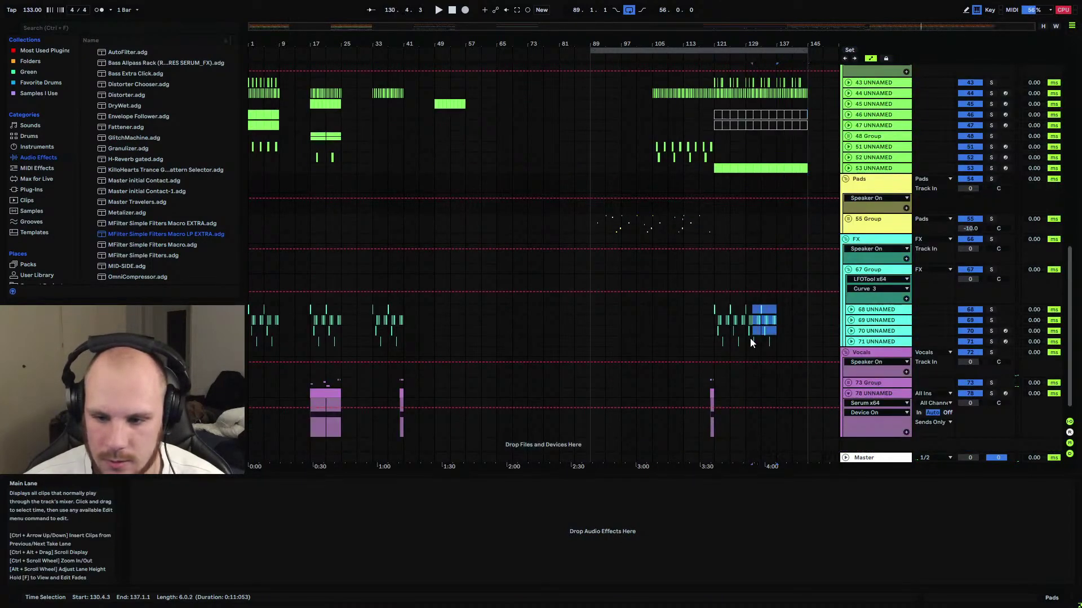
{"action": "key", "text": "ctrl+d"}
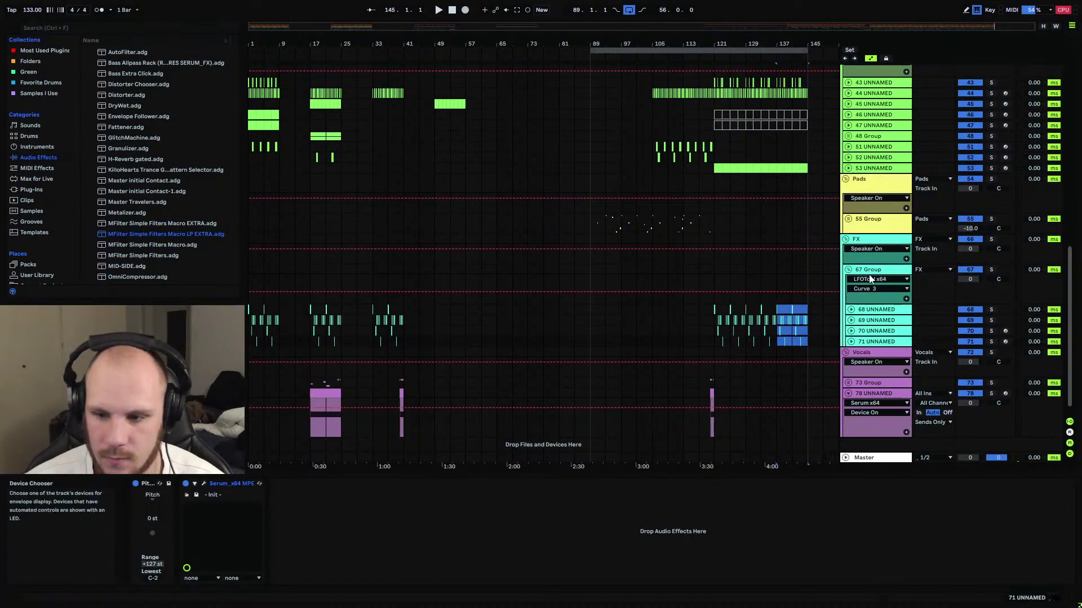
{"action": "left_click", "coordinate": [830, 293]}
{"action": "left_click", "coordinate": [777, 266]}
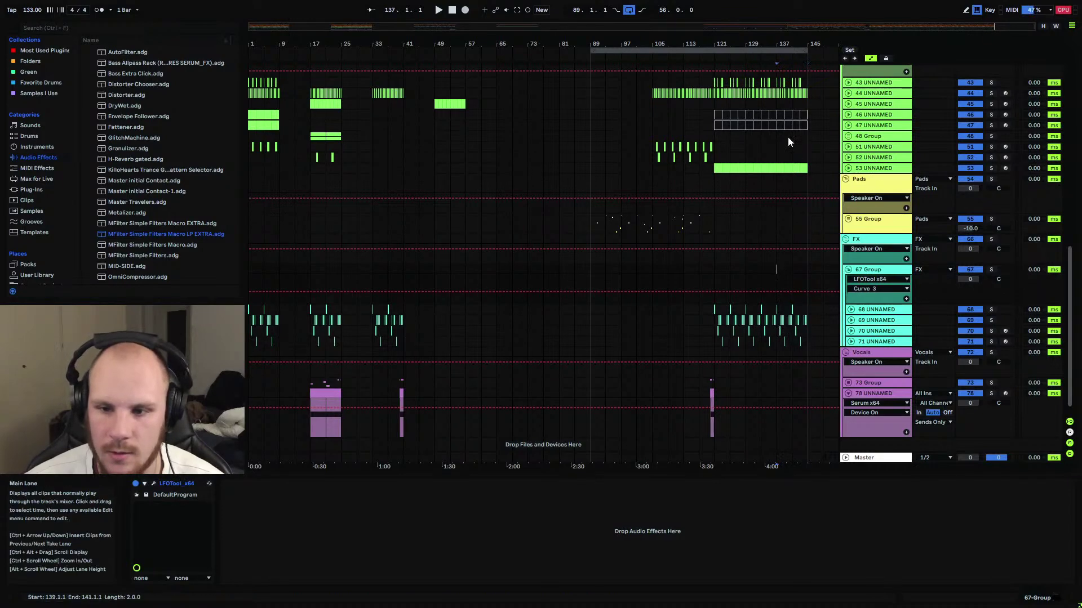
Unfold kick track 18 and automate its MFilter HP macro to rise gradually from bar 137 to 56 at bar 145.
{"action": "scroll", "coordinate": [797, 51], "scroll_direction": "up", "scroll_amount": 5, "text": "ctrl"}
{"action": "scroll", "coordinate": [718, 198], "scroll_direction": "up", "scroll_amount": 8}
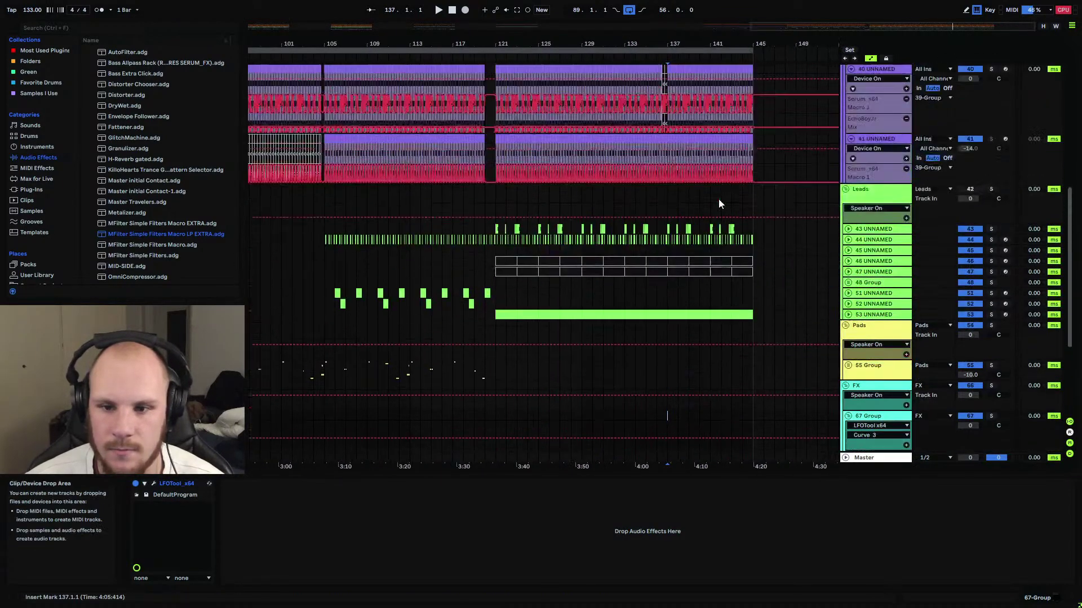
{"action": "scroll", "coordinate": [718, 198], "scroll_direction": "up", "scroll_amount": 3}
{"action": "scroll", "coordinate": [800, 47], "scroll_direction": "up", "scroll_amount": 4, "text": "ctrl"}
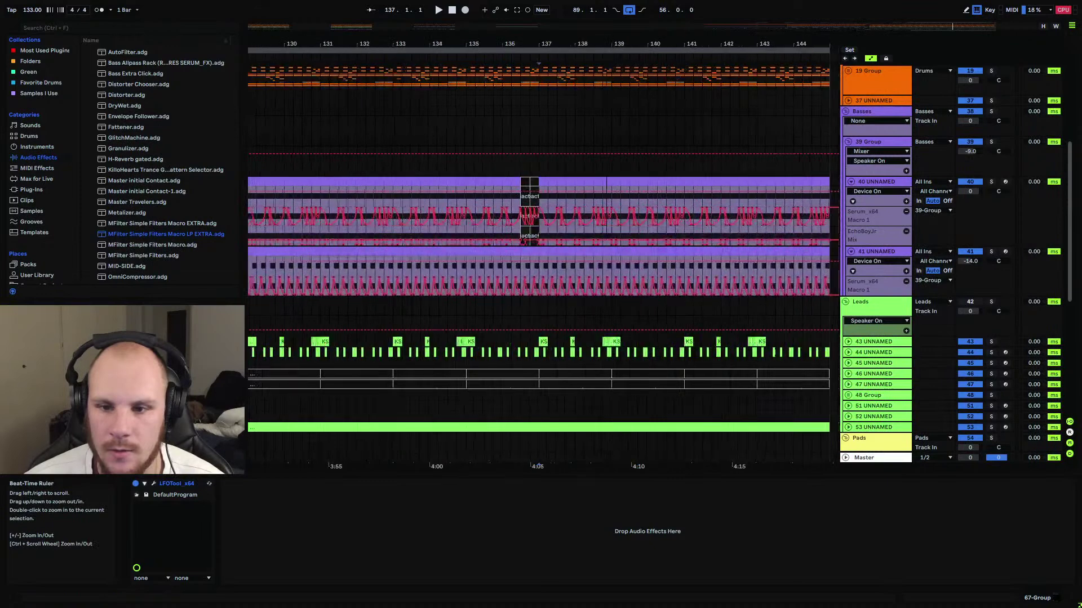
{"action": "scroll", "coordinate": [704, 132], "scroll_direction": "up", "scroll_amount": 2}
{"action": "left_click", "coordinate": [866, 137]}
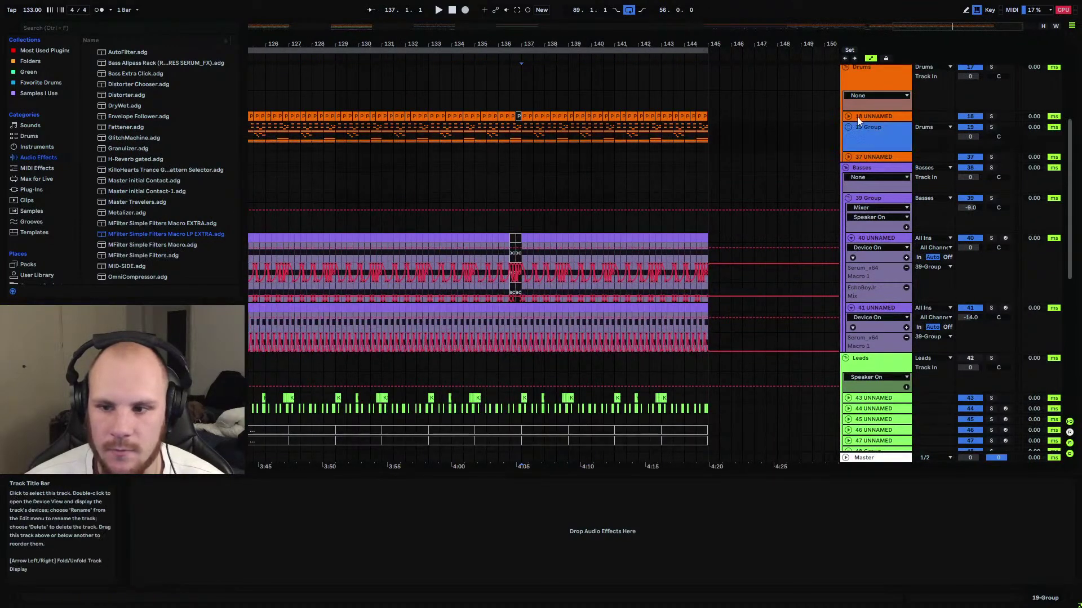
{"action": "left_click", "coordinate": [850, 116]}
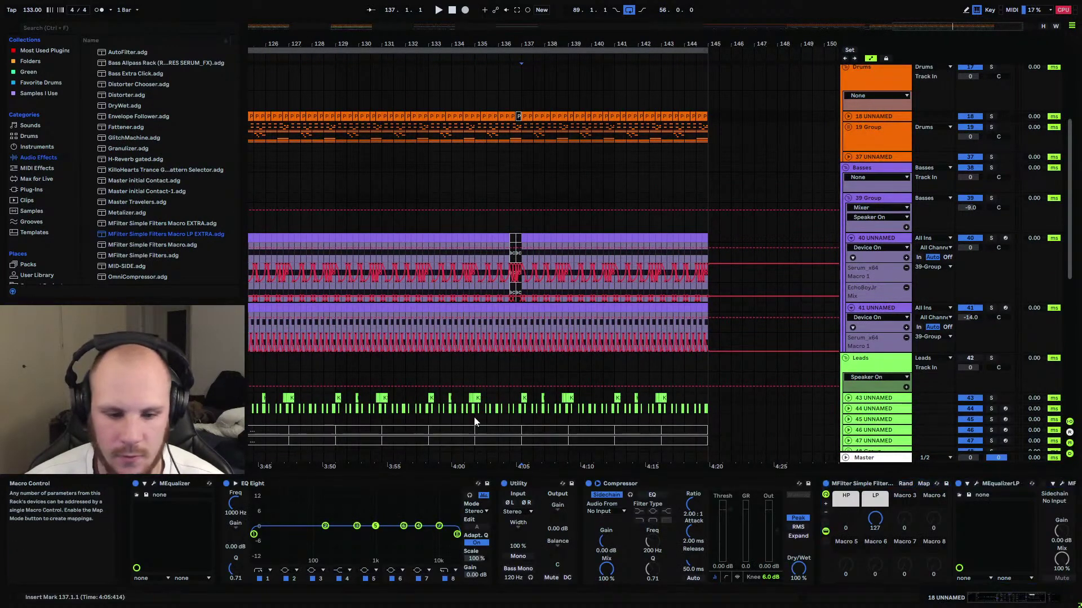
{"action": "left_click", "coordinate": [848, 117]}
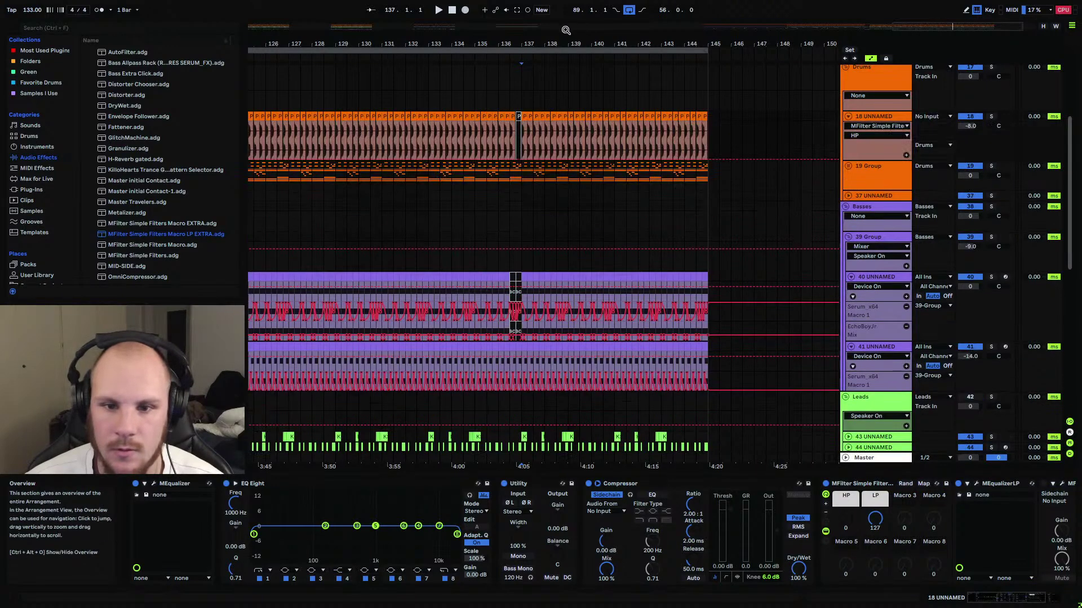
{"action": "left_click_drag", "start_coordinate": [540, 44], "coordinate": [486, 44]}
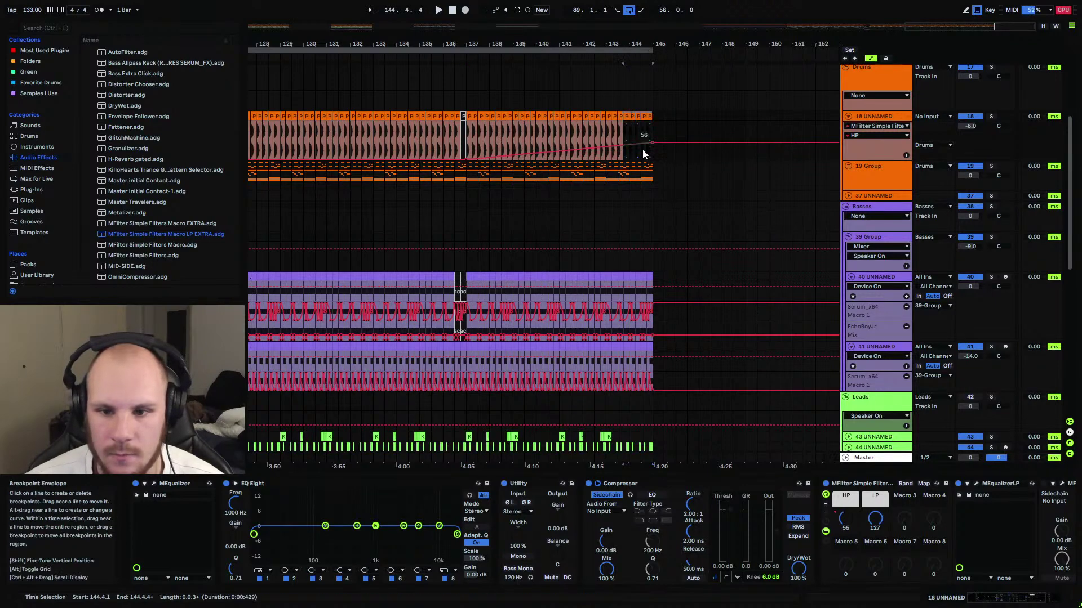
{"action": "left_click", "coordinate": [638, 115]}
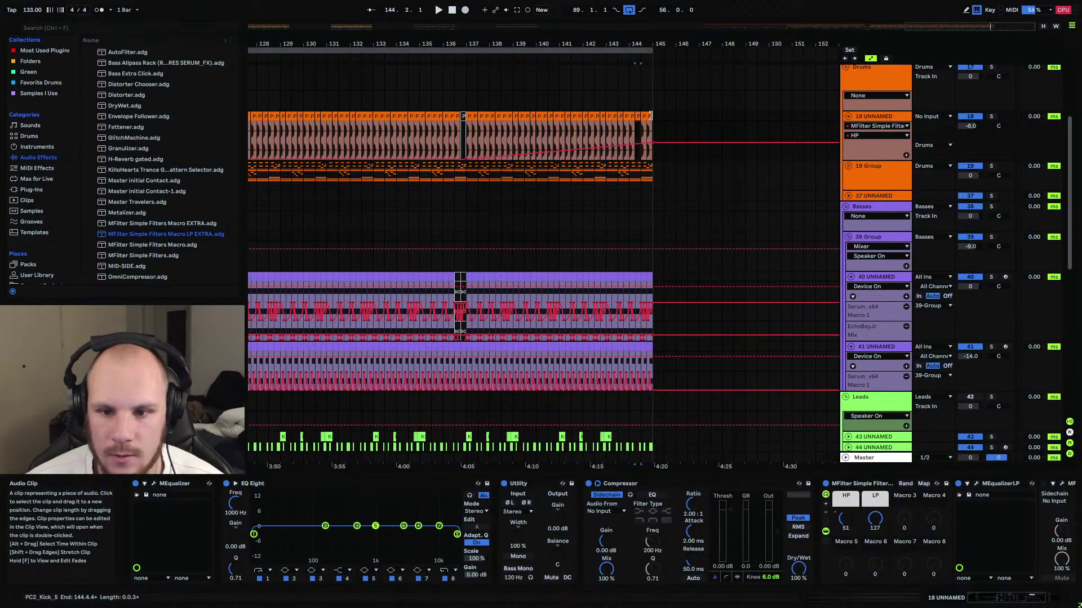
Deactivate the kick and track 40 bass clips leading up to bar 145, and raise the kick's HP automation to 78 at bar 145.
{"action": "left_click", "coordinate": [630, 276]}
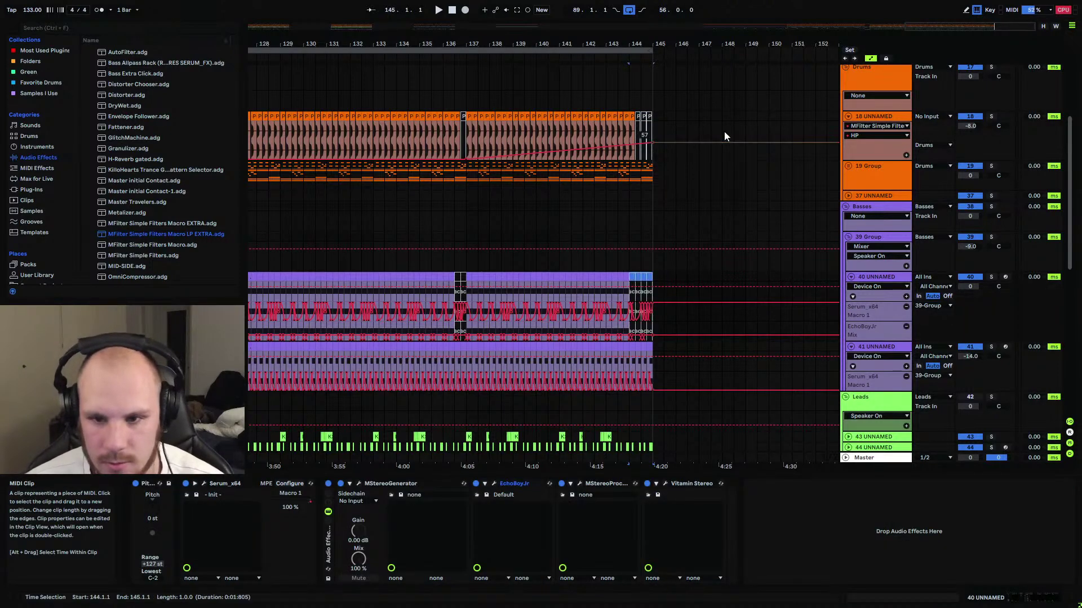
{"action": "left_click", "coordinate": [654, 142]}
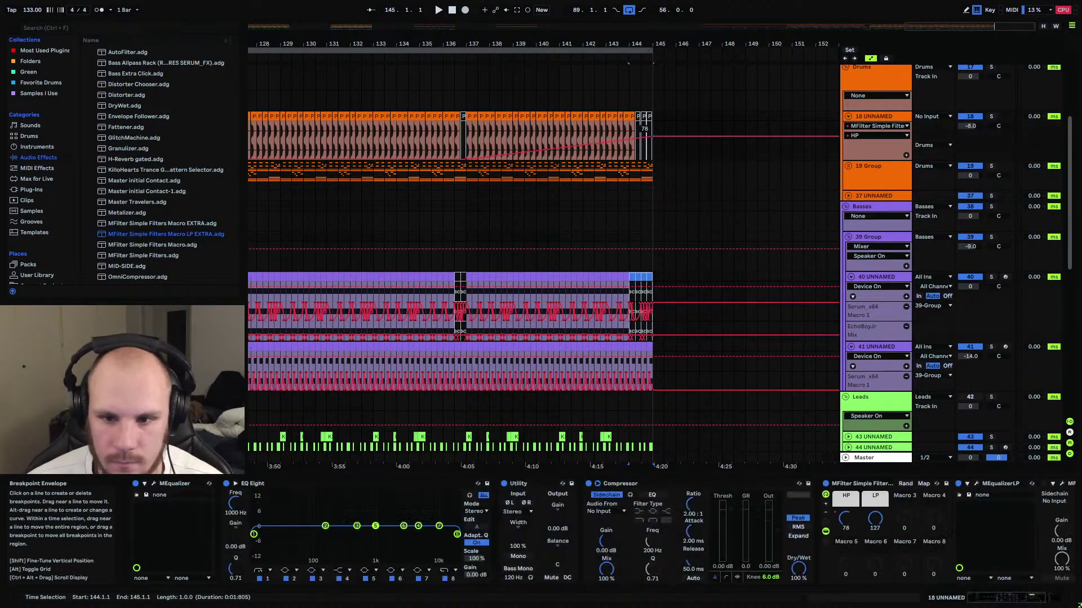
{"action": "left_click", "coordinate": [590, 133]}
{"action": "key", "text": "space"}
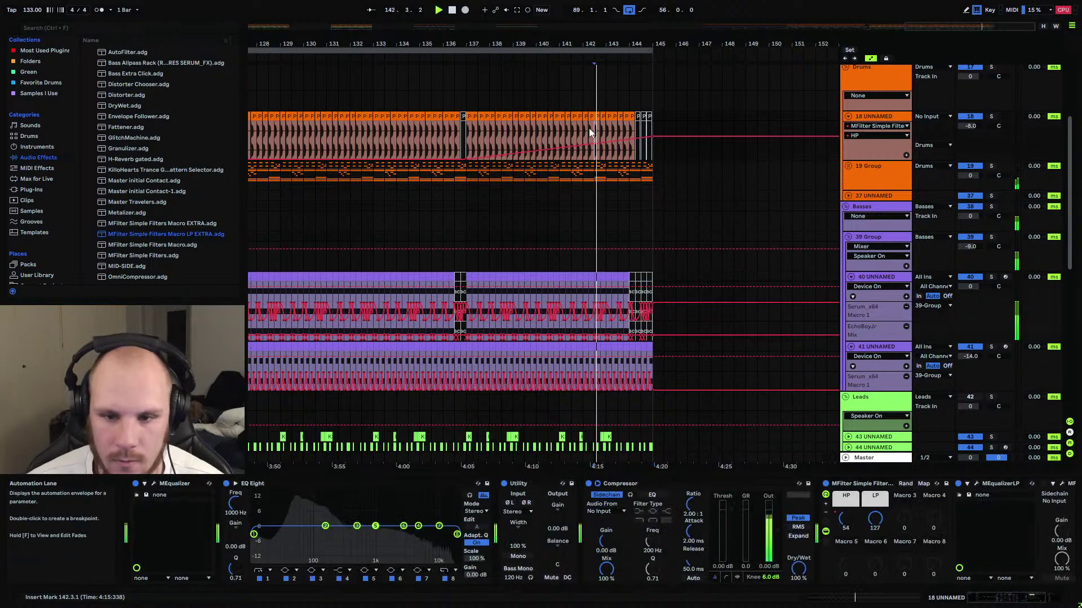
Copy the kick's MFilter Simple Filters rack onto bass group 39, play it from bar 137, and fold the group.
{"action": "left_click", "coordinate": [877, 489]}
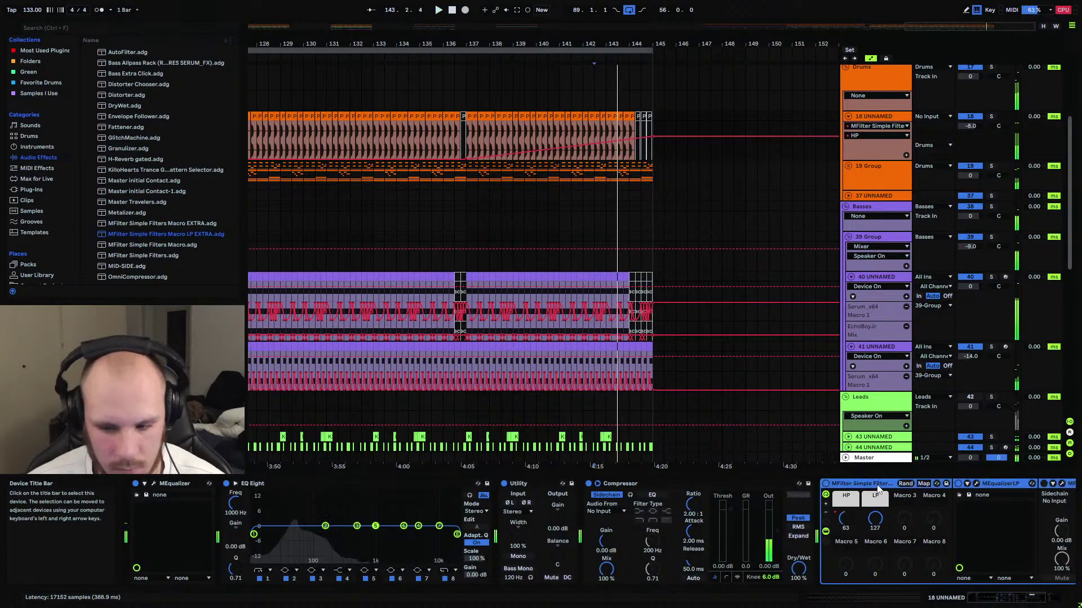
{"action": "left_click", "coordinate": [872, 259]}
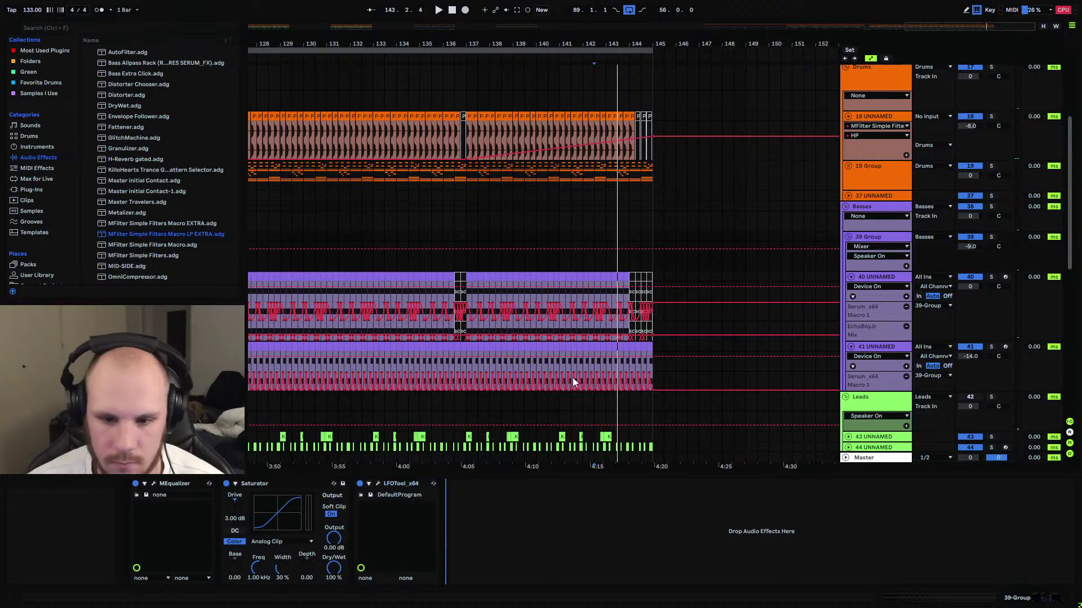
{"action": "left_click", "coordinate": [467, 237]}
{"action": "key", "text": "space"}
{"action": "key", "text": "space"}
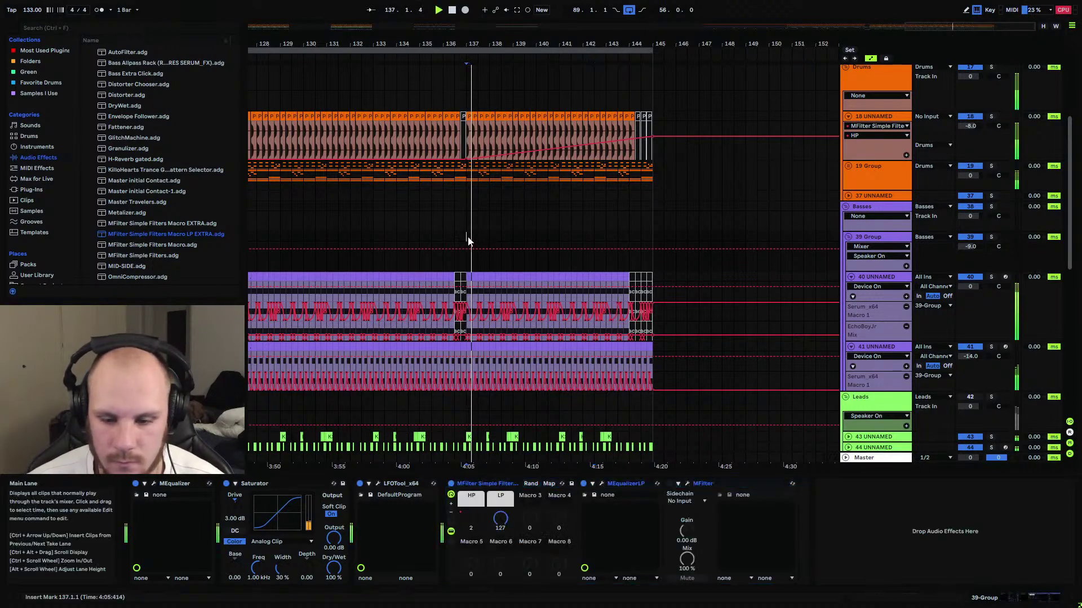
{"action": "left_click", "coordinate": [848, 237]}
Add a Utility audio effect to drum group 19 and unfold the group.
{"action": "left_click", "coordinate": [873, 173]}
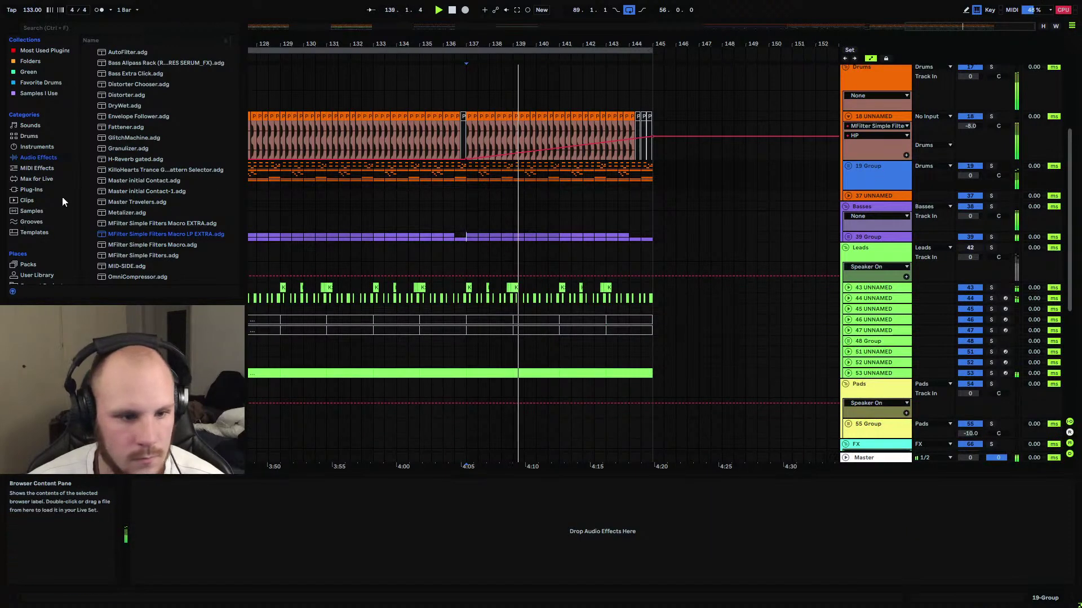
{"action": "left_click", "coordinate": [56, 160]}
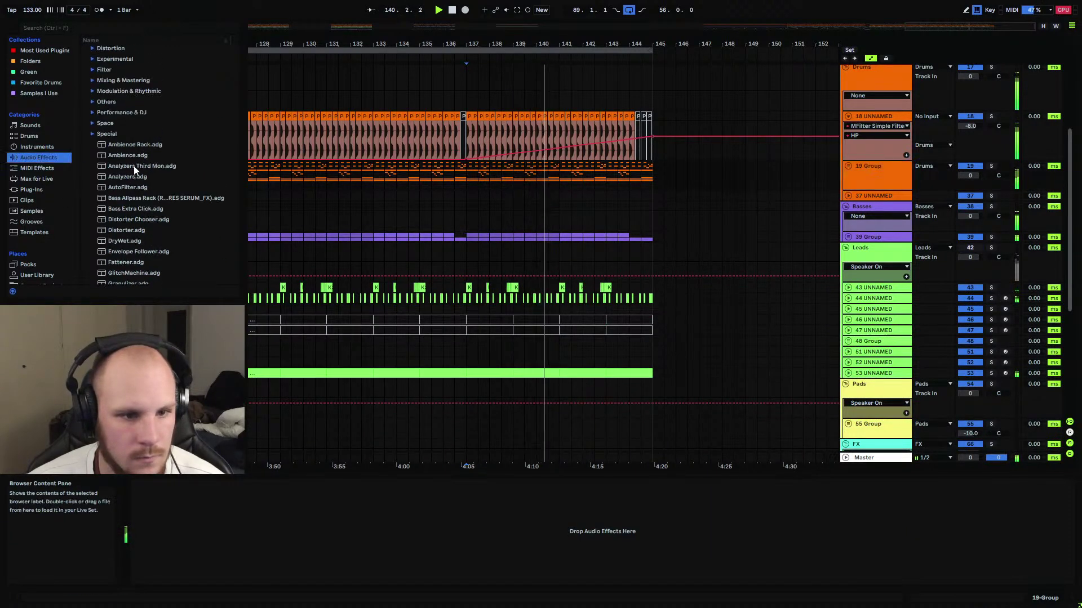
{"action": "left_click", "coordinate": [86, 134]}
{"action": "scroll", "coordinate": [96, 164], "scroll_direction": "down", "scroll_amount": 10}
{"action": "scroll", "coordinate": [99, 193], "scroll_direction": "up", "scroll_amount": 8}
{"action": "scroll", "coordinate": [111, 247], "scroll_direction": "down", "scroll_amount": 2}
{"action": "left_click", "coordinate": [110, 259]}
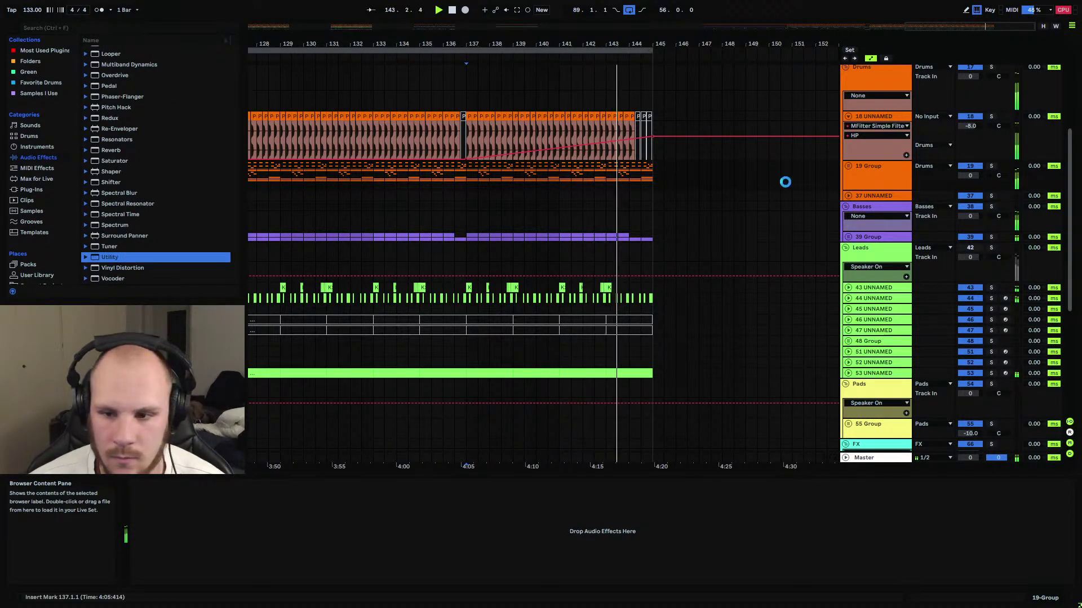
{"action": "left_click", "coordinate": [848, 166]}
Automate group 19's Utility gain to fall from 0 dB at bar 137 to -5 dB at bar 145.
{"action": "left_click", "coordinate": [467, 204]}
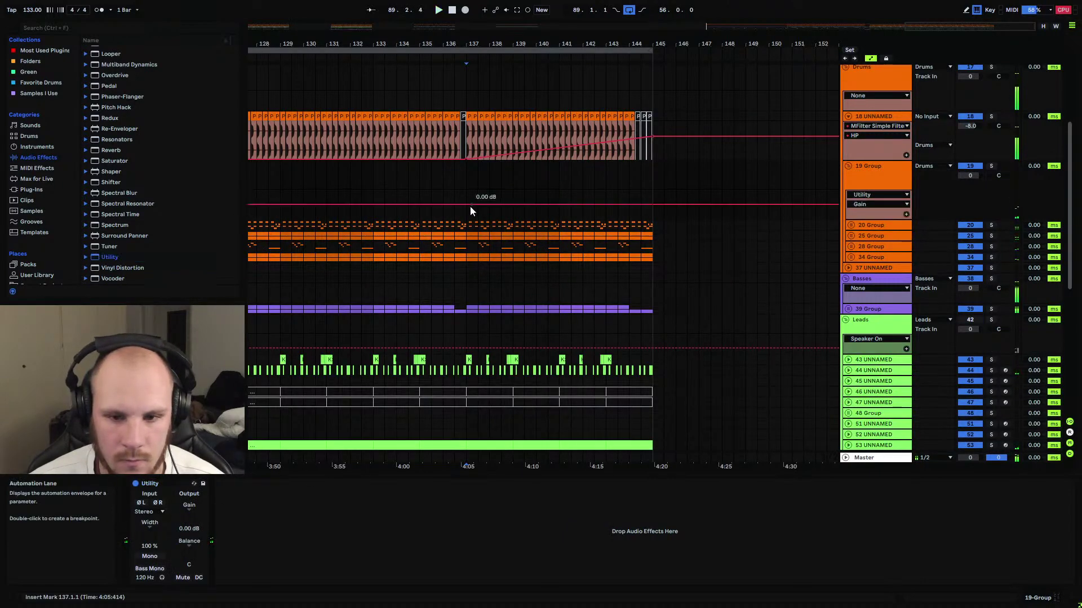
{"action": "left_click_drag", "start_coordinate": [652, 205], "coordinate": [652, 209]}
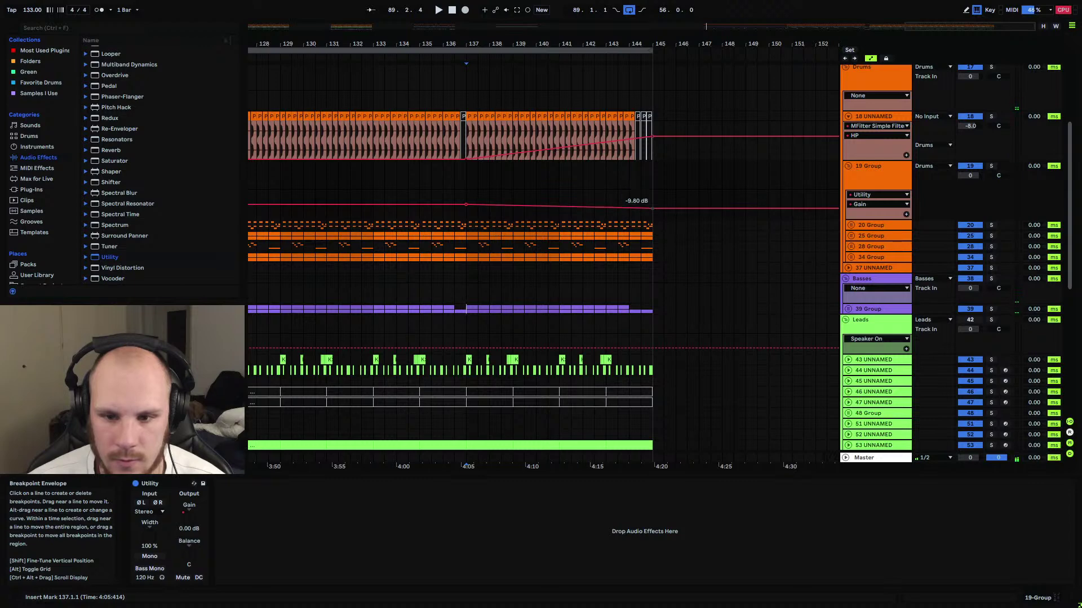
{"action": "key", "text": "space"}
{"action": "right_click", "coordinate": [652, 206]}
{"action": "left_click", "coordinate": [667, 211]}
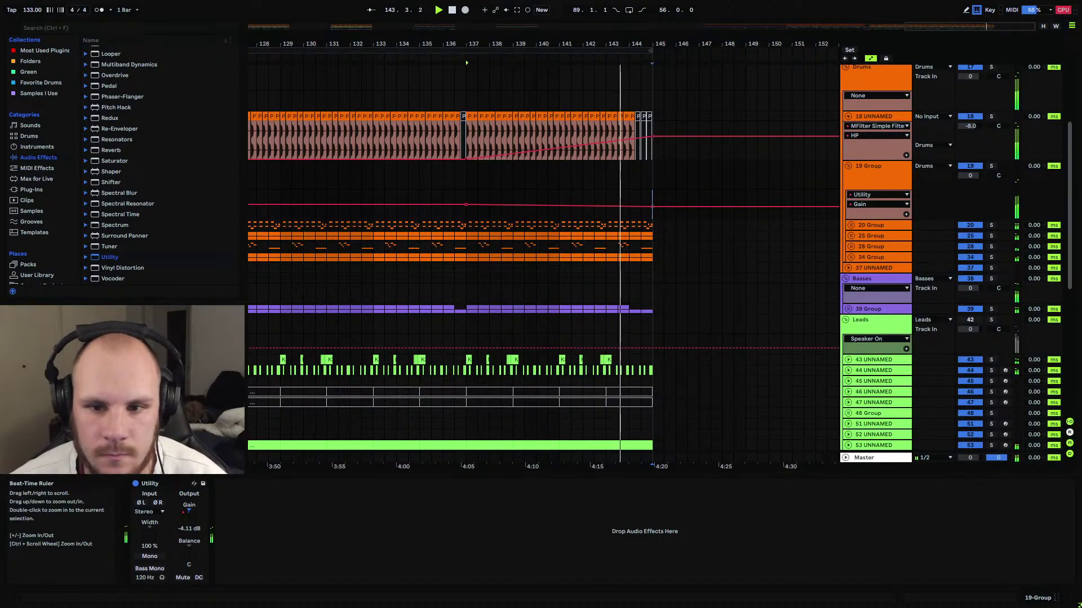
Copy the clips of bars 17 to 25 from the drum tracks downward and paste them at bar 145.
{"action": "key", "text": "w"}
{"action": "left_click_drag", "start_coordinate": [313, 99], "coordinate": [345, 405]}
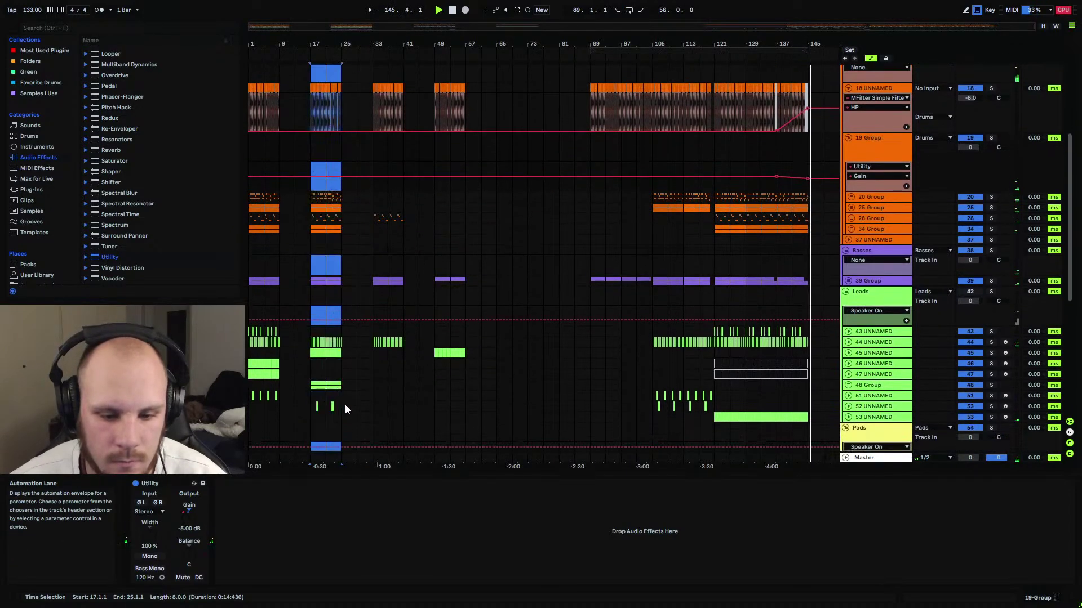
{"action": "scroll", "coordinate": [786, 130], "scroll_direction": "up", "scroll_amount": 5}
{"action": "left_click", "coordinate": [811, 244]}
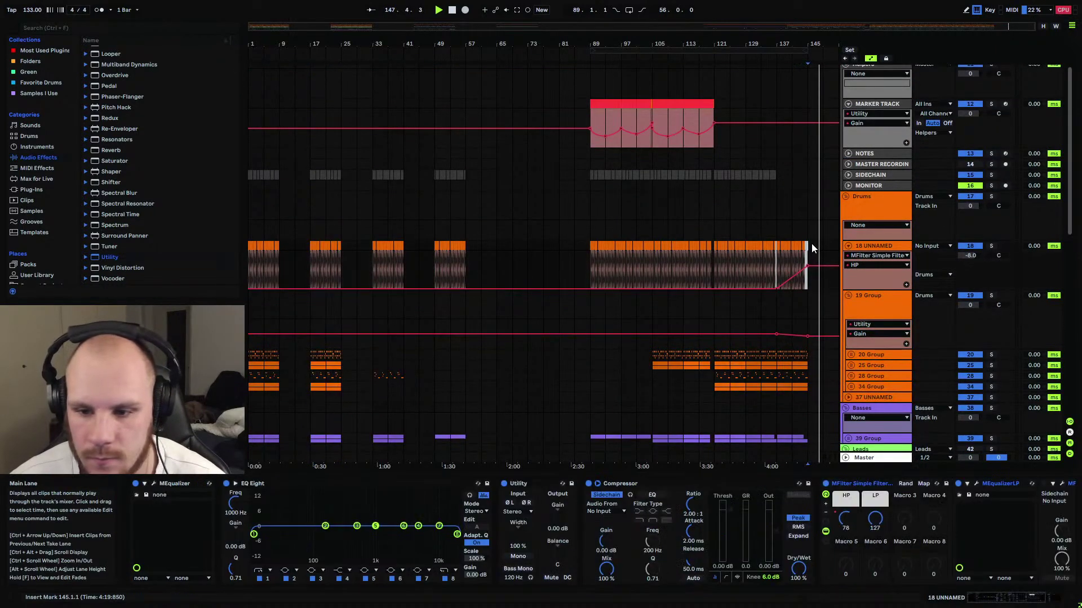
{"action": "key", "text": "ctrl+v"}
{"action": "left_click", "coordinate": [809, 72]}
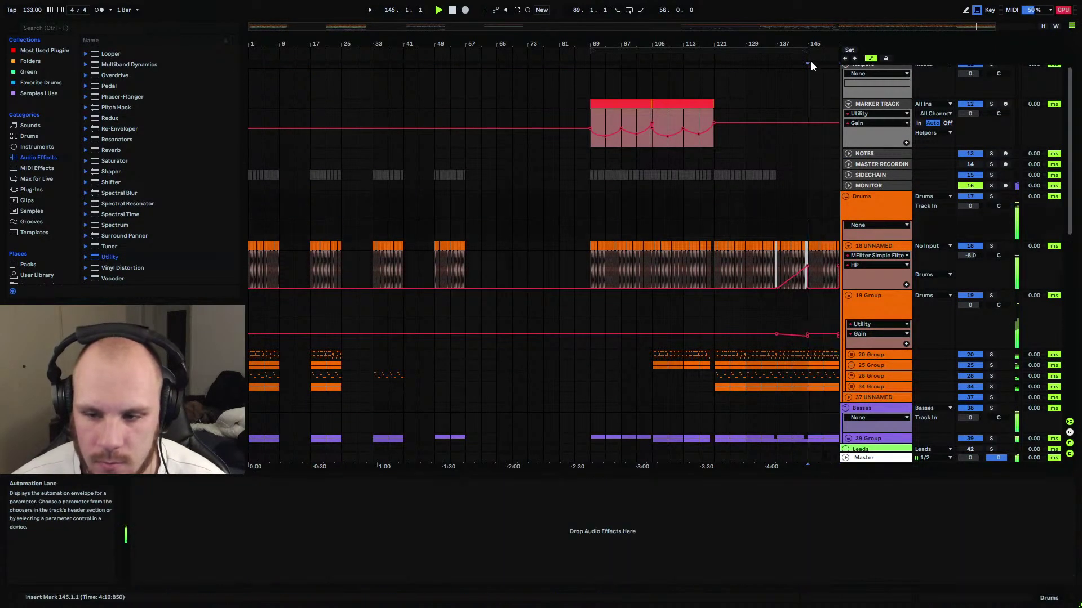
Move the kick's HP automation peak slightly ahead of bar 145 so the filter ramps down into the bar.
{"action": "key", "text": "plus"}
{"action": "key", "text": "plus"}
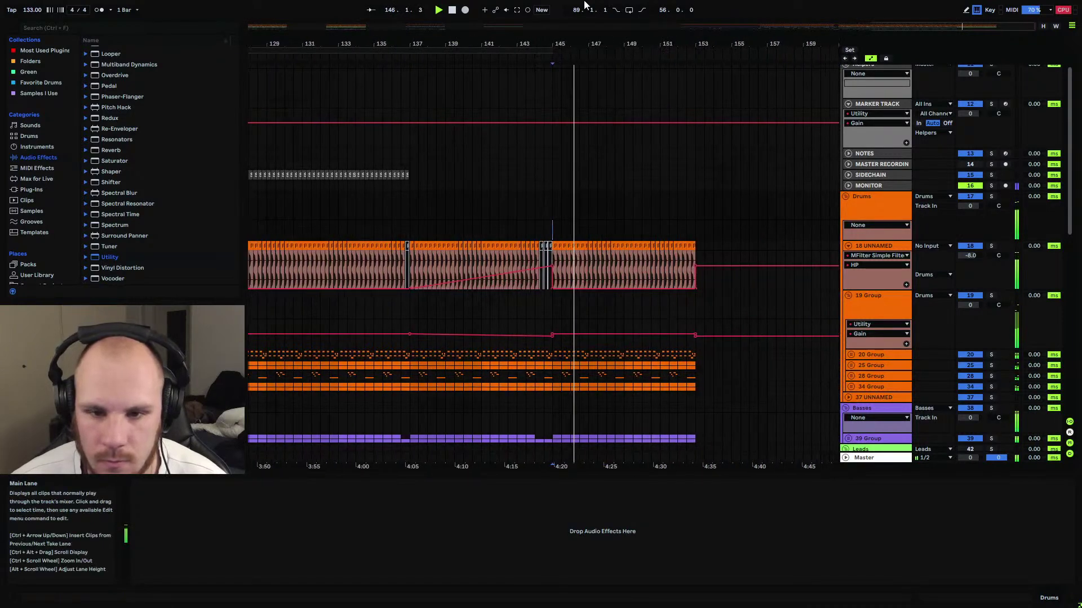
{"action": "key", "text": "plus"}
{"action": "key", "text": "plus"}
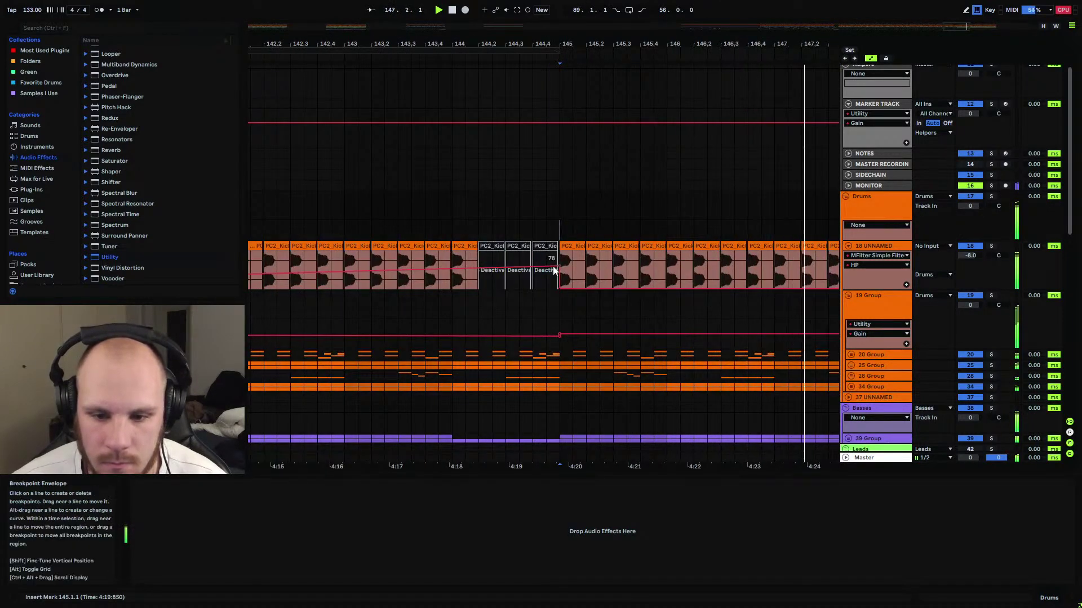
{"action": "left_click_drag", "start_coordinate": [557, 271], "coordinate": [546, 268]}
Unfold bass group 39, show its MFilter HP automation, and move the peak slightly ahead of bar 145.
{"action": "scroll", "coordinate": [541, 281], "scroll_direction": "down", "scroll_amount": 4}
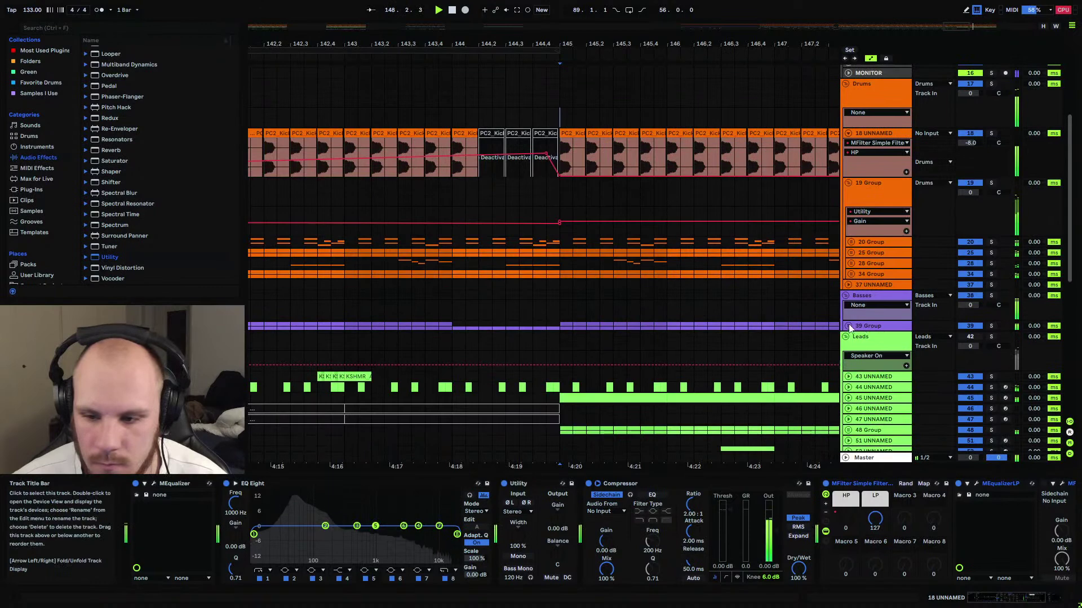
{"action": "left_click", "coordinate": [850, 325]}
{"action": "scroll", "coordinate": [583, 289], "scroll_direction": "down", "scroll_amount": 3}
{"action": "left_click", "coordinate": [872, 257]}
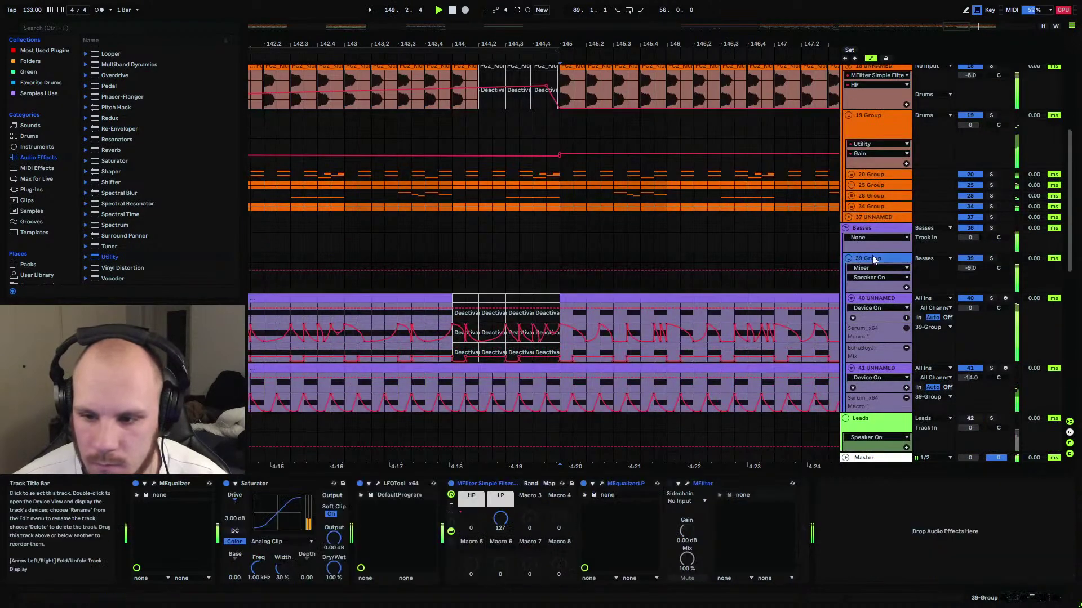
{"action": "left_click", "coordinate": [871, 267]}
{"action": "left_click", "coordinate": [870, 302]}
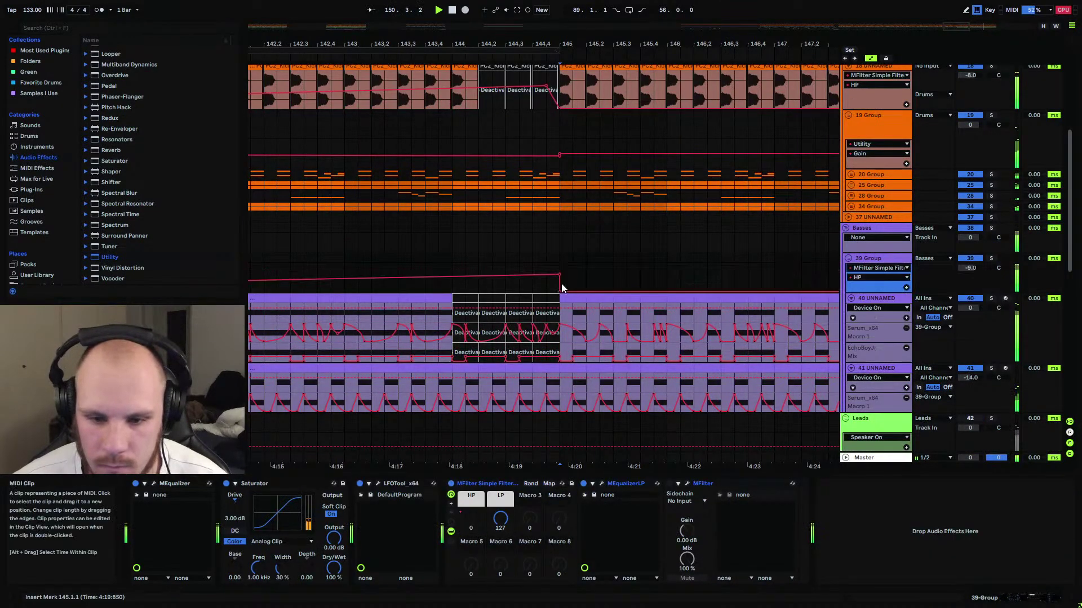
{"action": "left_click_drag", "start_coordinate": [559, 274], "coordinate": [546, 274]}
Reactivate the Leads group and play the transition into bar 145 from several earlier points.
{"action": "left_click", "coordinate": [457, 261]}
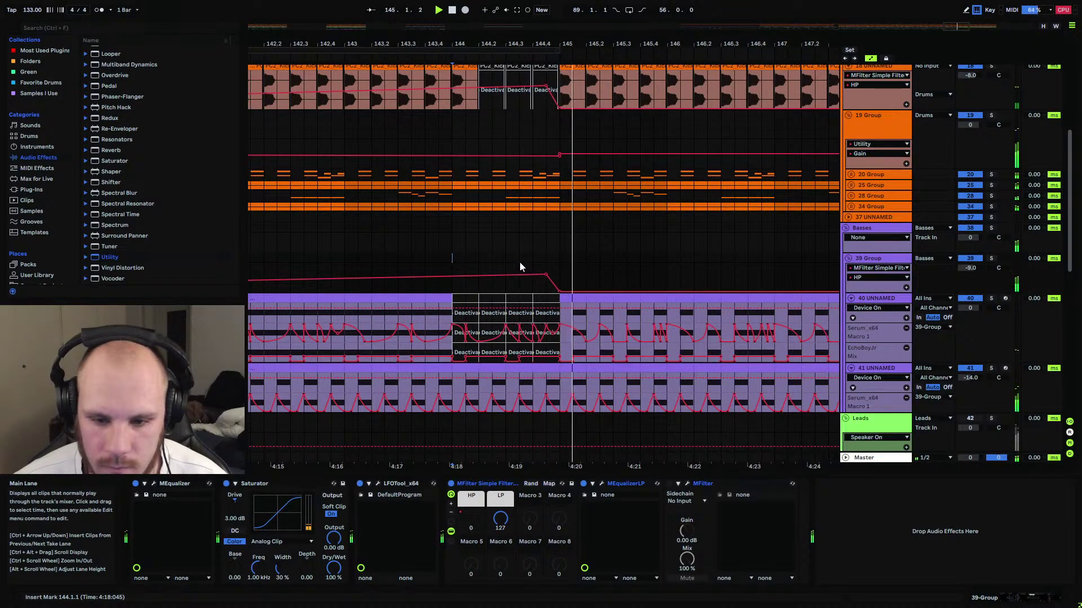
{"action": "left_click_drag", "start_coordinate": [596, 43], "coordinate": [544, 4]}
{"action": "scroll", "coordinate": [572, 202], "scroll_direction": "down", "scroll_amount": 3}
{"action": "scroll", "coordinate": [572, 198], "scroll_direction": "down", "scroll_amount": 3}
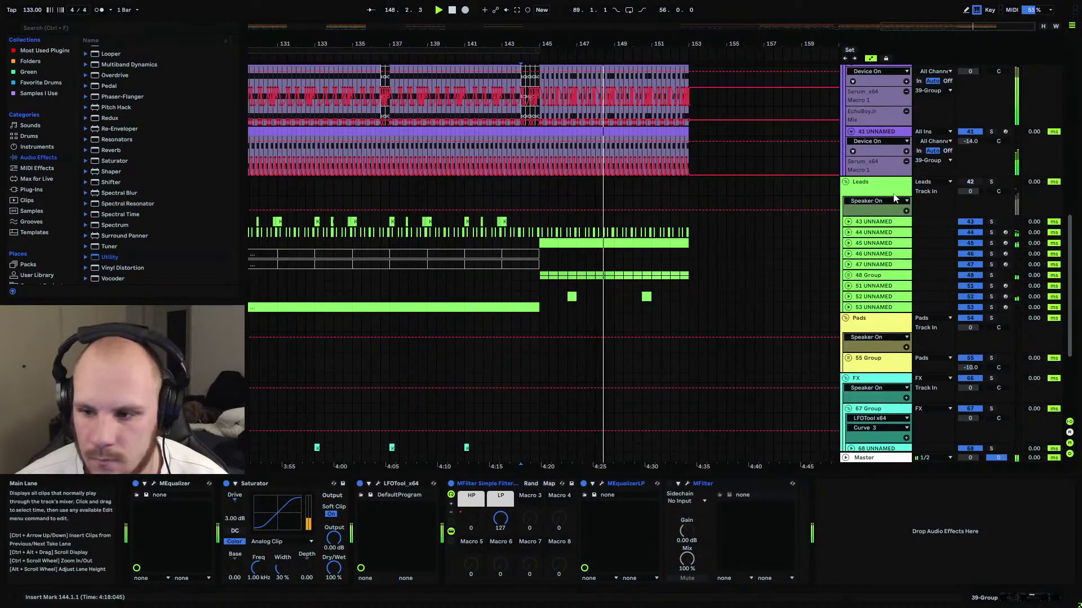
{"action": "left_click", "coordinate": [970, 183]}
{"action": "key", "text": "space"}
{"action": "key", "text": "space"}
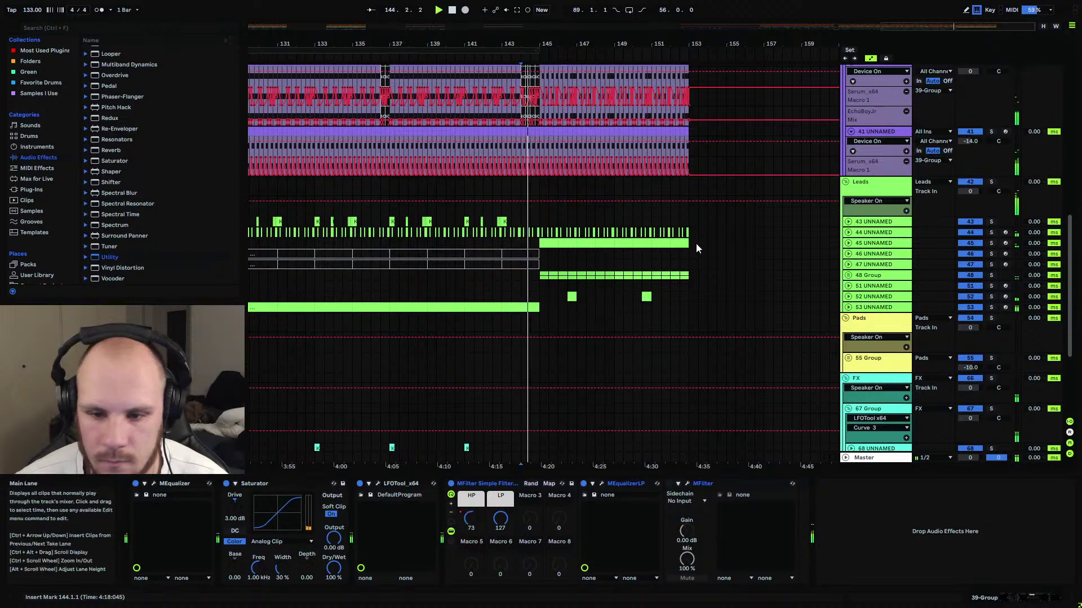
{"action": "left_click", "coordinate": [680, 276]}
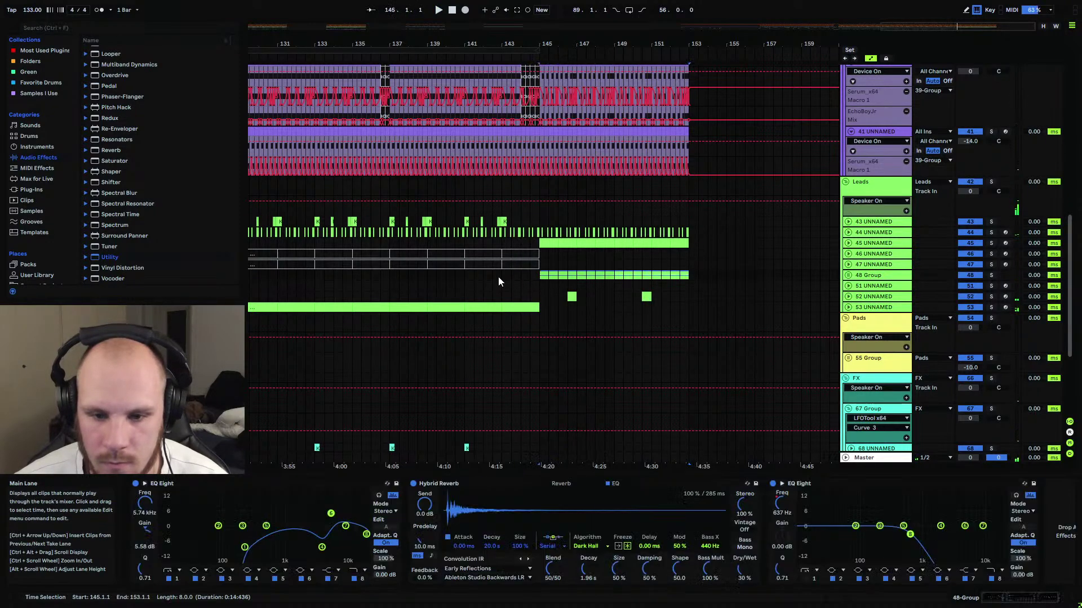
{"action": "key", "text": "space"}
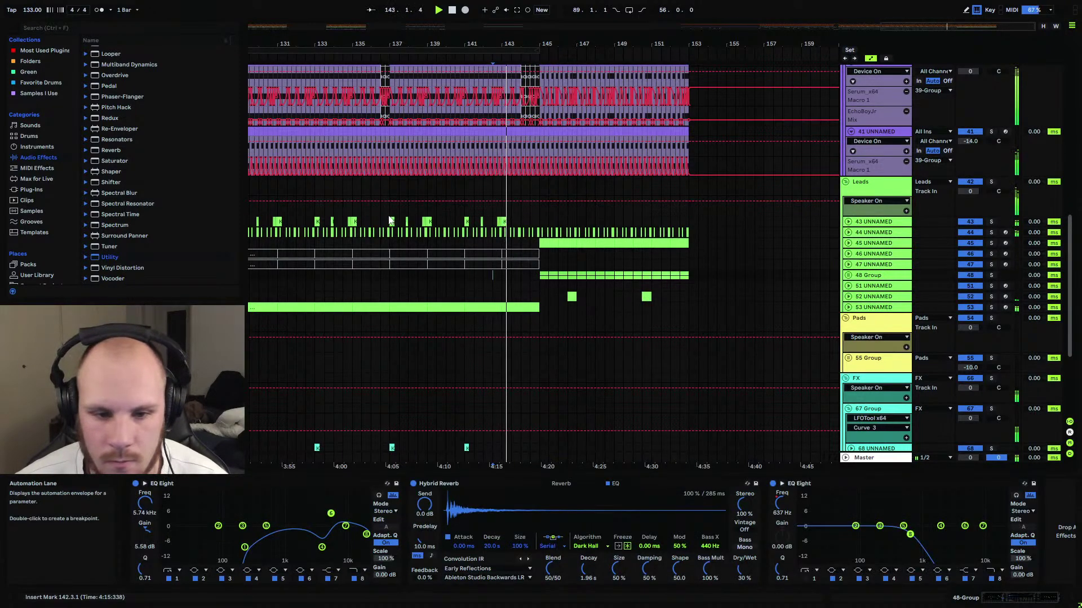
{"action": "left_click", "coordinate": [390, 203]}
Fold bass tracks 40 and 41 and their parent group 39.
{"action": "scroll", "coordinate": [856, 176], "scroll_direction": "up", "scroll_amount": 2}
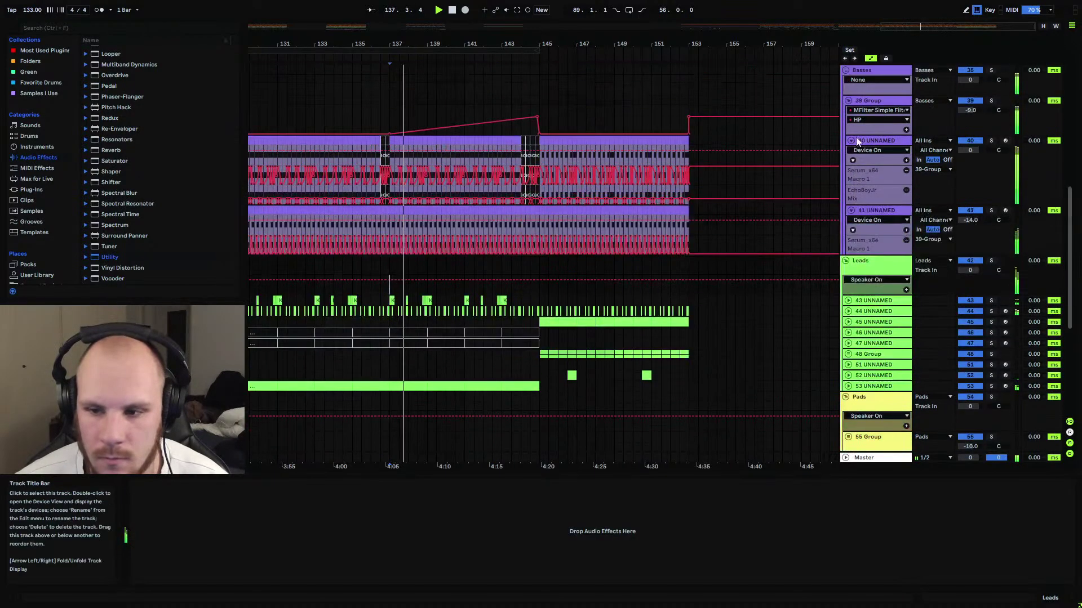
{"action": "left_click", "coordinate": [851, 141]}
{"action": "left_click", "coordinate": [853, 160]}
{"action": "left_click", "coordinate": [851, 154]}
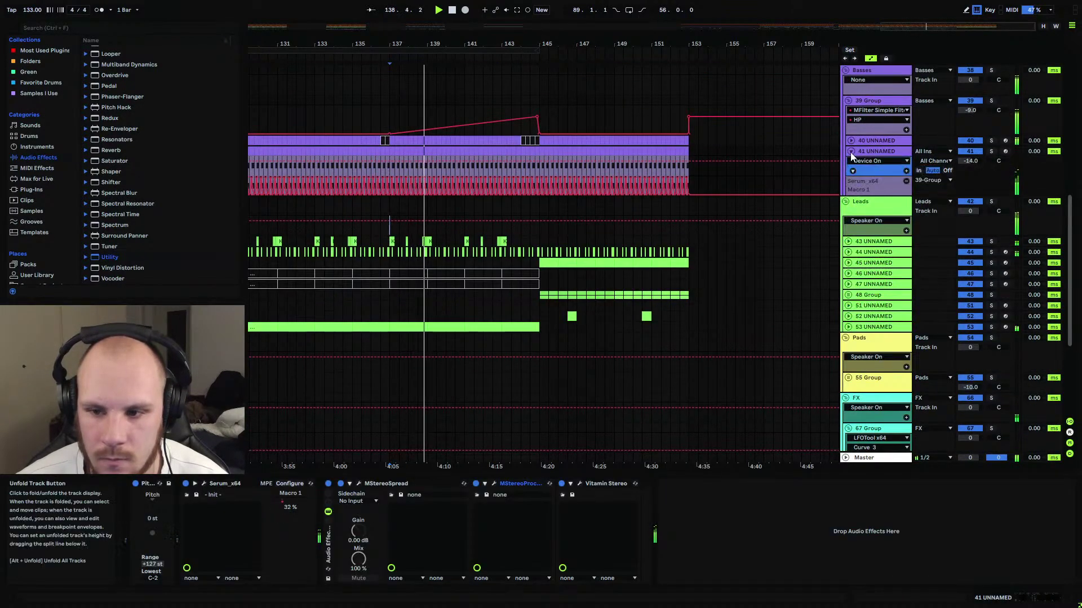
{"action": "left_click", "coordinate": [851, 151]}
{"action": "left_click", "coordinate": [849, 100]}
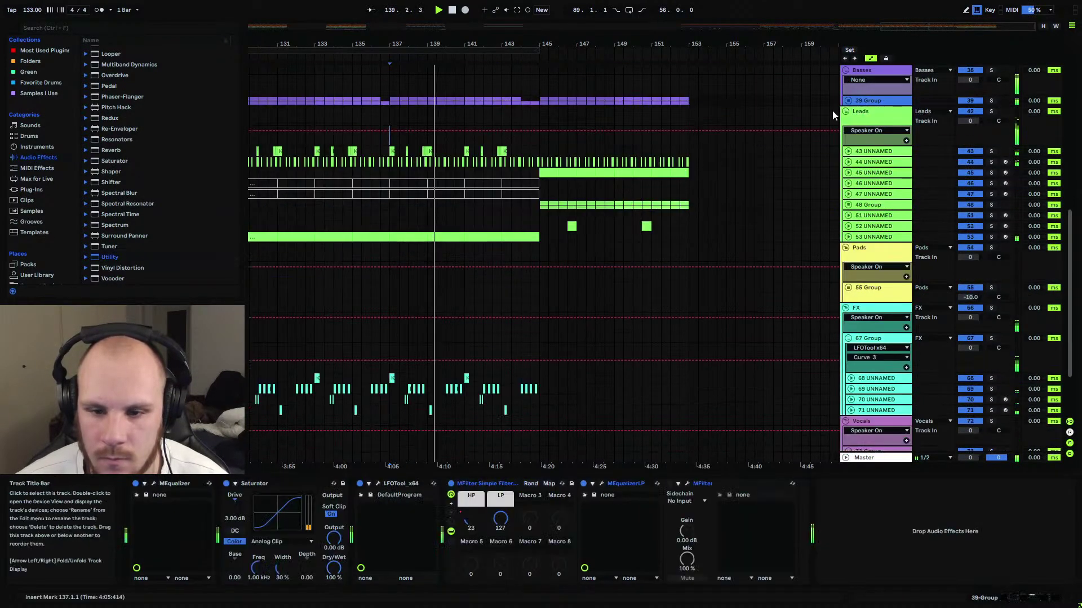
Shorten the last lead clip on track 53 so it ends at bar 144.
{"action": "left_click", "coordinate": [848, 226]}
{"action": "left_click_drag", "start_coordinate": [539, 276], "coordinate": [518, 275]}
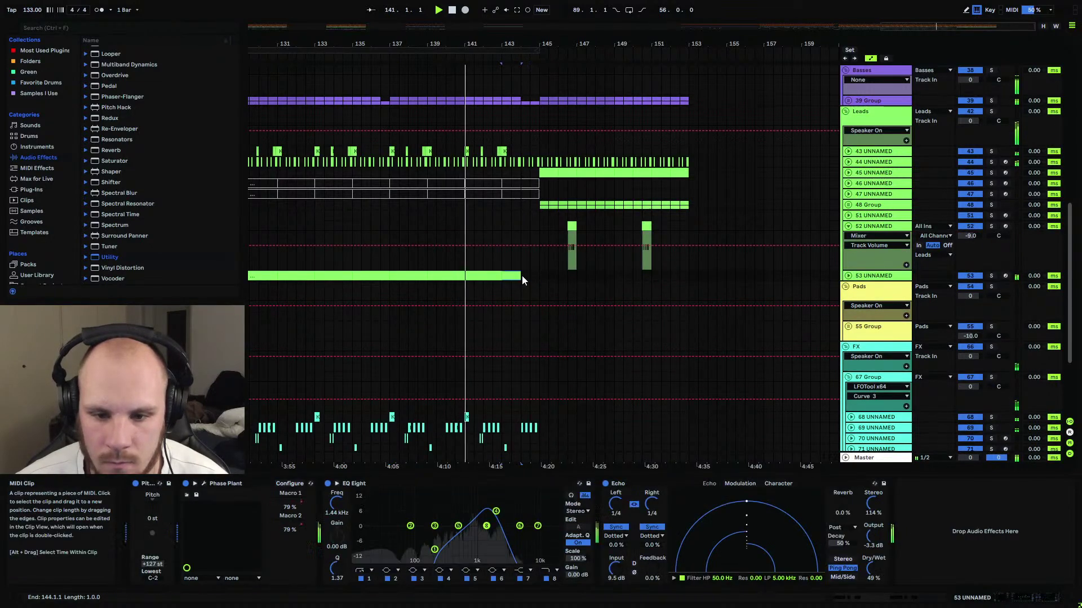
{"action": "left_click", "coordinate": [848, 226]}
Delete the FX clips on track 69 in bar 144.
{"action": "scroll", "coordinate": [619, 231], "scroll_direction": "down", "scroll_amount": 2}
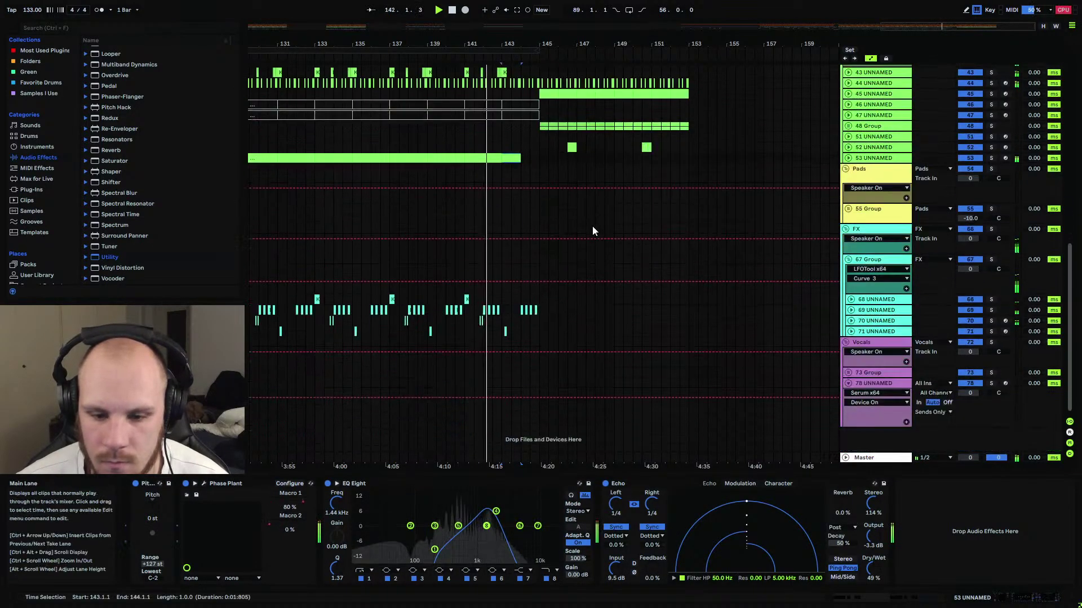
{"action": "left_click", "coordinate": [521, 314]}
{"action": "key", "text": "Delete"}
{"action": "left_click_drag", "start_coordinate": [507, 45], "coordinate": [507, 31]}
{"action": "mouse_move", "coordinate": [680, 35]}
{"action": "left_mouse_down"}
{"action": "mouse_move", "coordinate": [680, 55]}
{"action": "mouse_move", "coordinate": [680, 31]}
{"action": "left_mouse_up"}
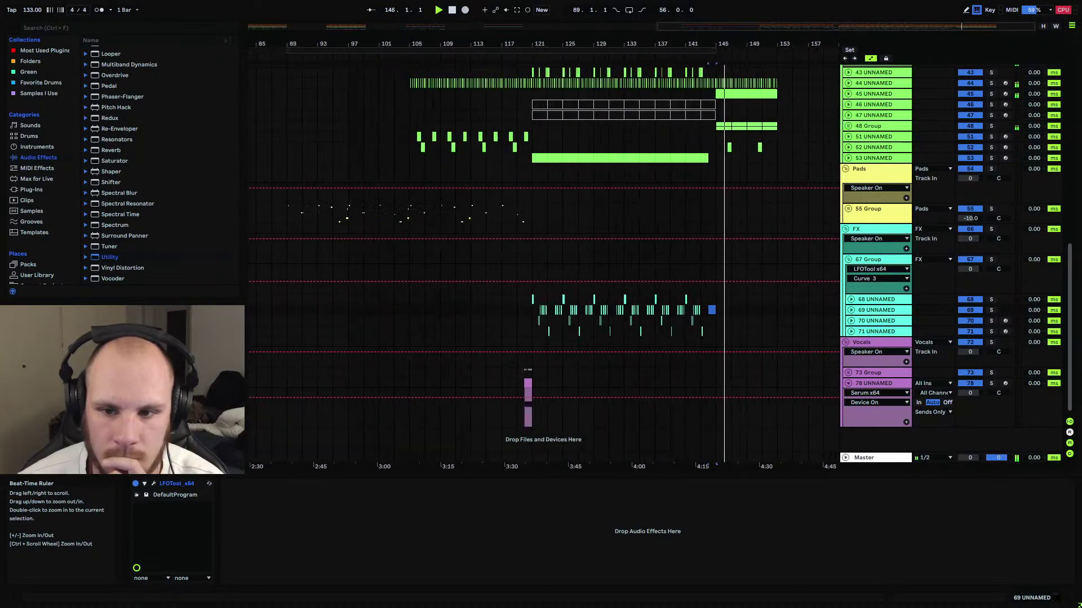
Unfold lead track 45 and deactivate its clips from bar 145 to 153.
{"action": "left_click", "coordinate": [869, 94]}
{"action": "left_click", "coordinate": [768, 97]}
{"action": "key", "text": "space"}
{"action": "left_click", "coordinate": [773, 95]}
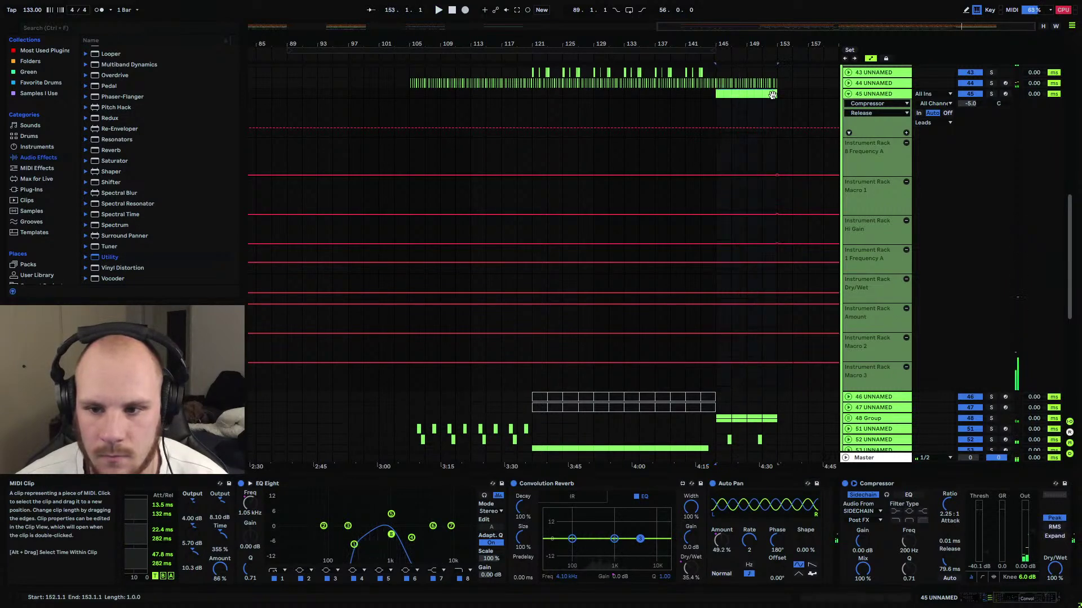
{"action": "left_click", "coordinate": [772, 95]}
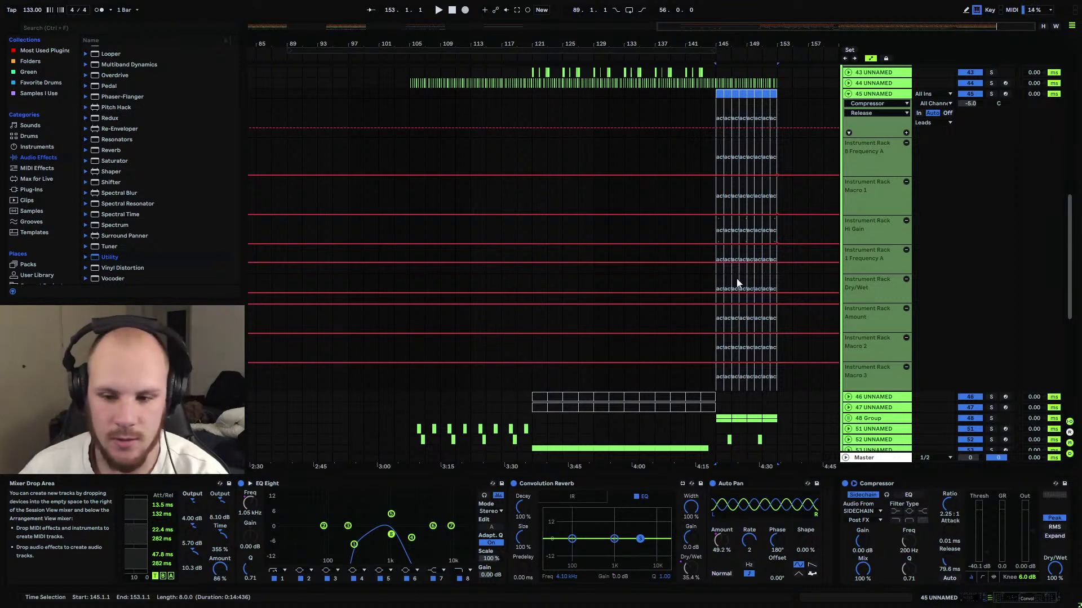
Play the section from bar 145 to hear it without track 45, and examine the remaining lead clips.
{"action": "left_click", "coordinate": [717, 320]}
{"action": "key", "text": "space"}
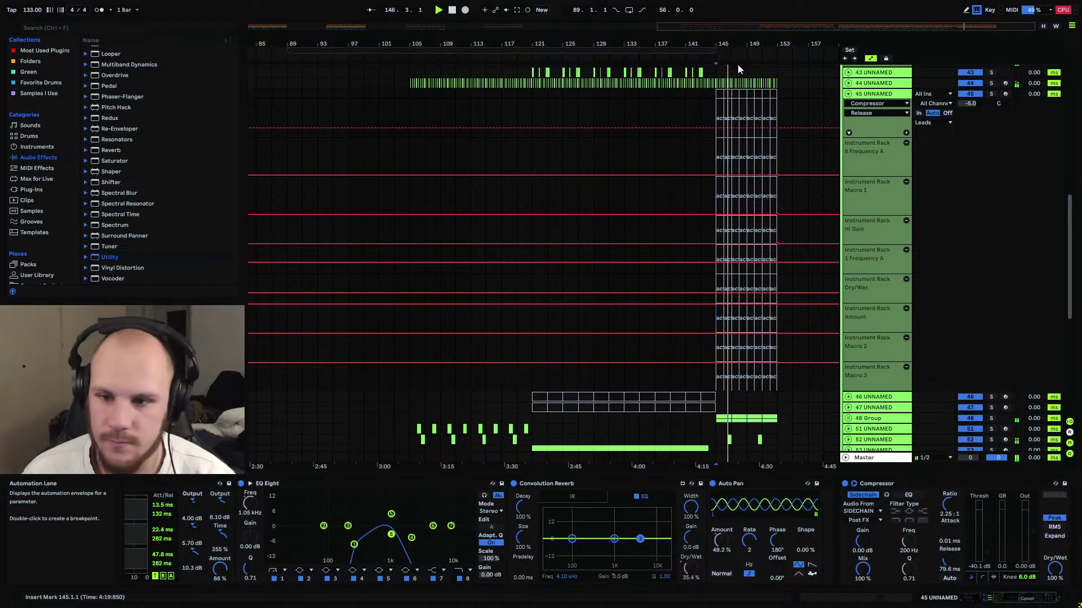
{"action": "left_click_drag", "start_coordinate": [726, 45], "coordinate": [726, 71]}
{"action": "scroll", "coordinate": [647, 206], "scroll_direction": "down", "scroll_amount": 5}
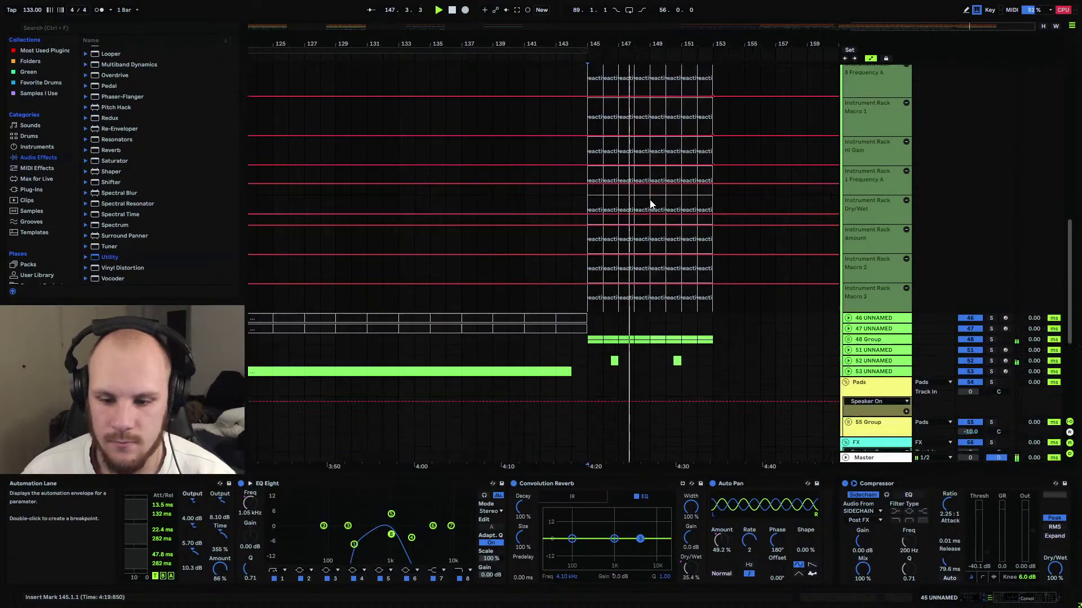
Unfold the 48 Group and deactivate the clips on tracks 49 and 50 from bar 145 to 153.
{"action": "left_click_drag", "start_coordinate": [590, 251], "coordinate": [715, 250]}
{"action": "left_click", "coordinate": [849, 251]}
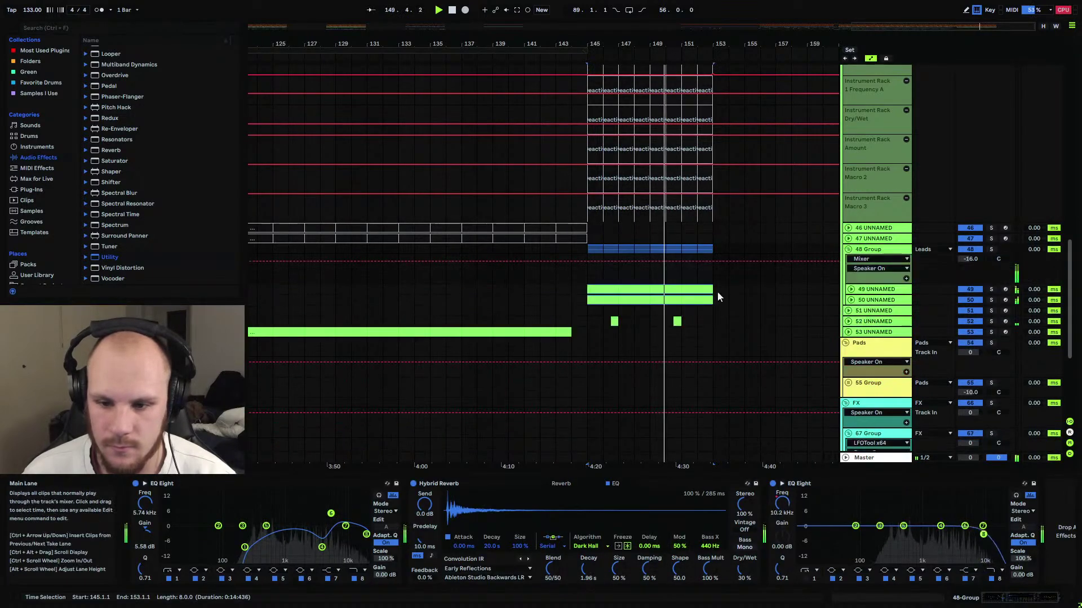
{"action": "left_click_drag", "start_coordinate": [704, 307], "coordinate": [614, 285]}
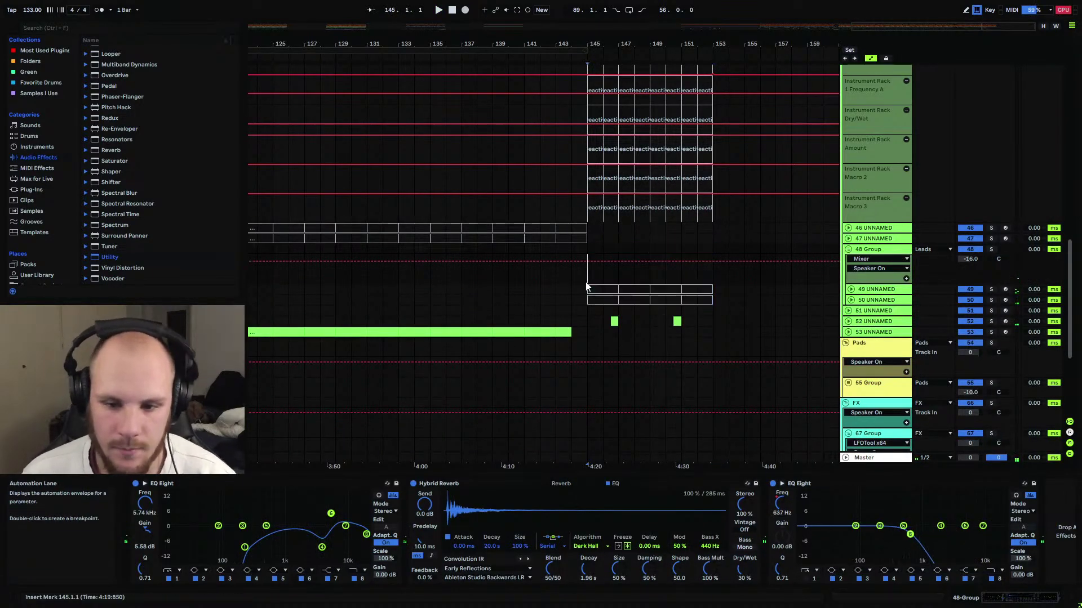
Copy the vocal clips on 73 Group and track 78 from bars 17 to 25 and paste them at bar 145.
{"action": "left_click_drag", "start_coordinate": [595, 42], "coordinate": [597, 17]}
{"action": "scroll", "coordinate": [462, 267], "scroll_direction": "down", "scroll_amount": 5}
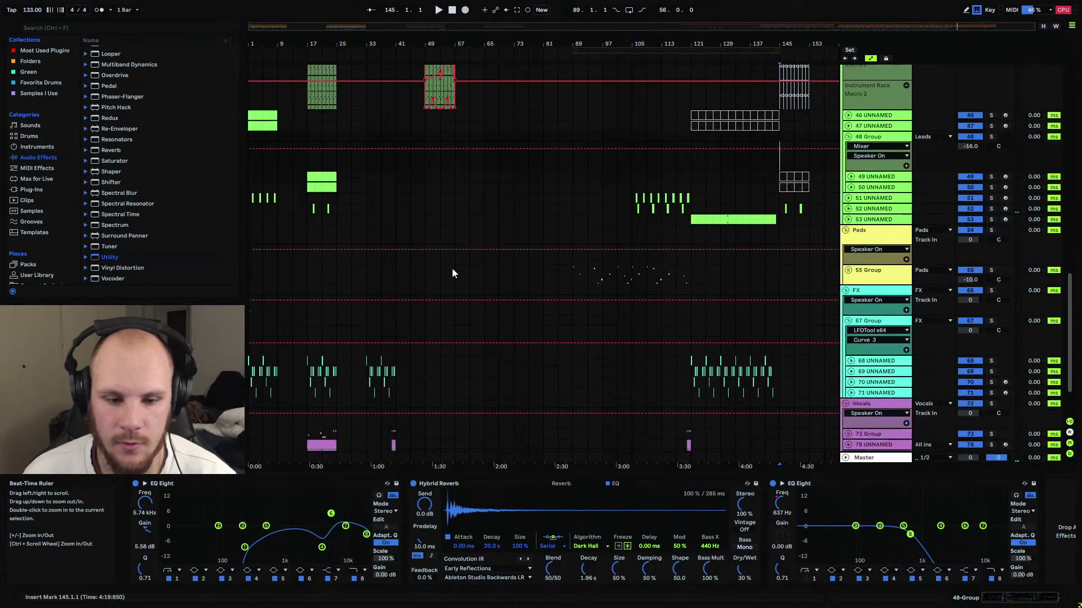
{"action": "left_click", "coordinate": [308, 400]}
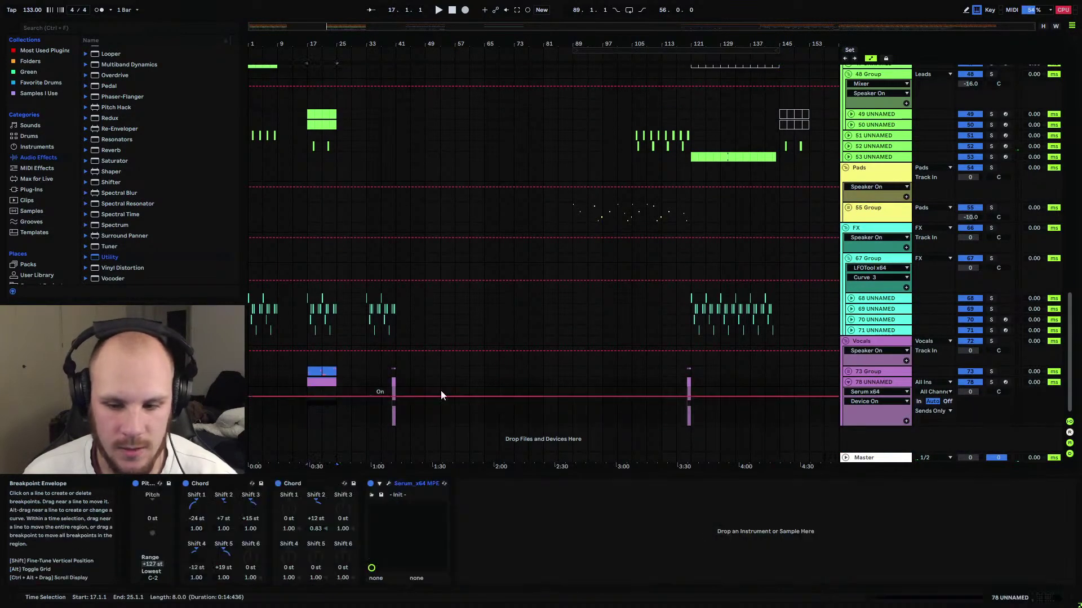
{"action": "left_click", "coordinate": [782, 374]}
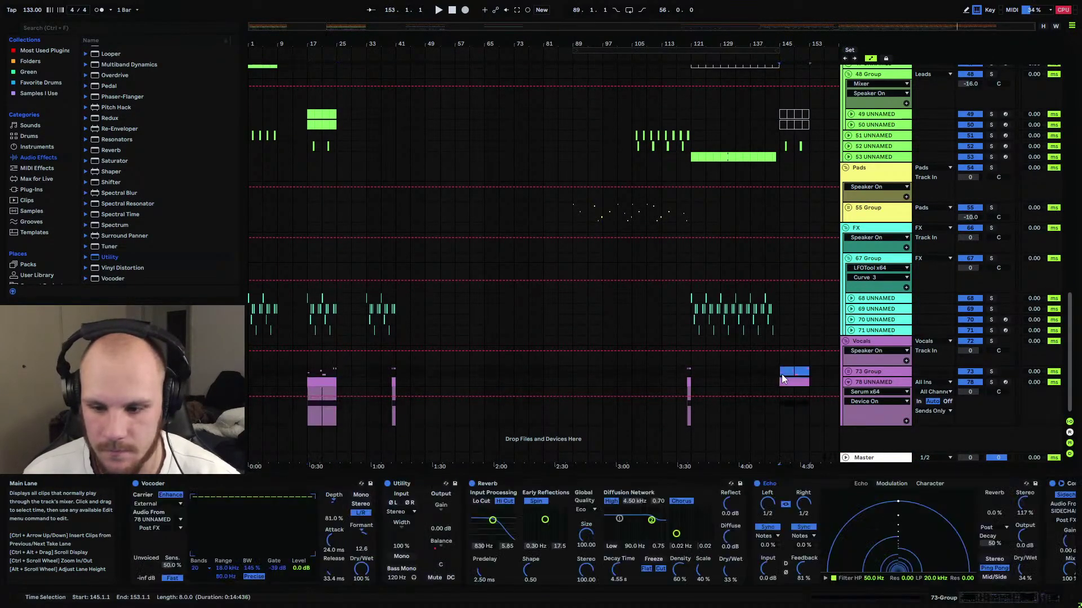
{"action": "key", "text": "ctrl+v"}
{"action": "key", "text": "ctrl+d"}
Duplicate the drum and bass clips from bars 145 to 153 so they continue until bar 161.
{"action": "scroll", "coordinate": [779, 279], "scroll_direction": "up", "scroll_amount": 12}
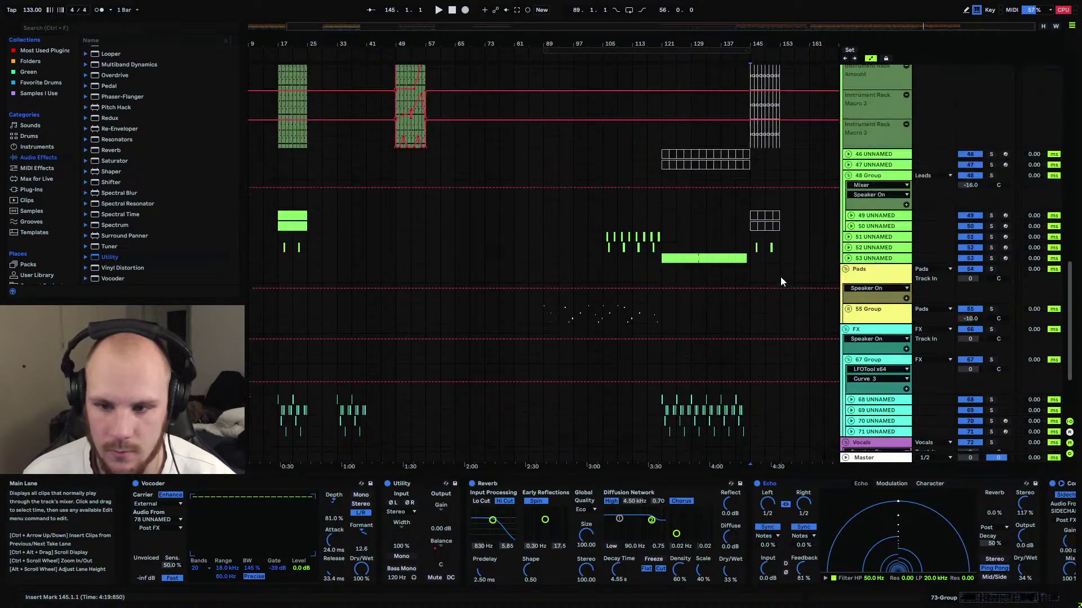
{"action": "scroll", "coordinate": [780, 276], "scroll_direction": "up", "scroll_amount": 4}
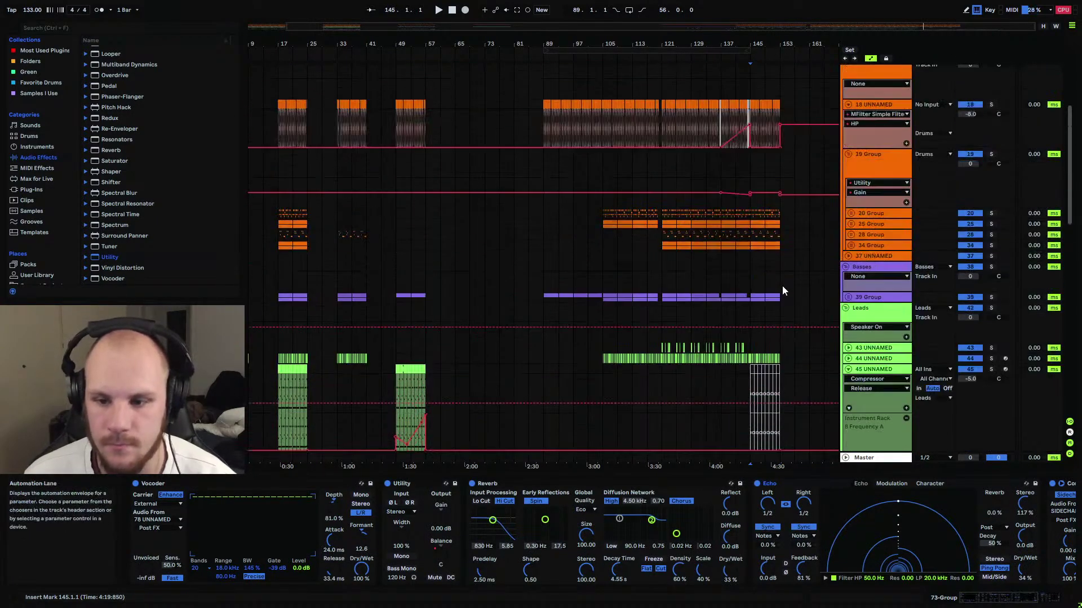
{"action": "left_click_drag", "start_coordinate": [782, 282], "coordinate": [749, 102]}
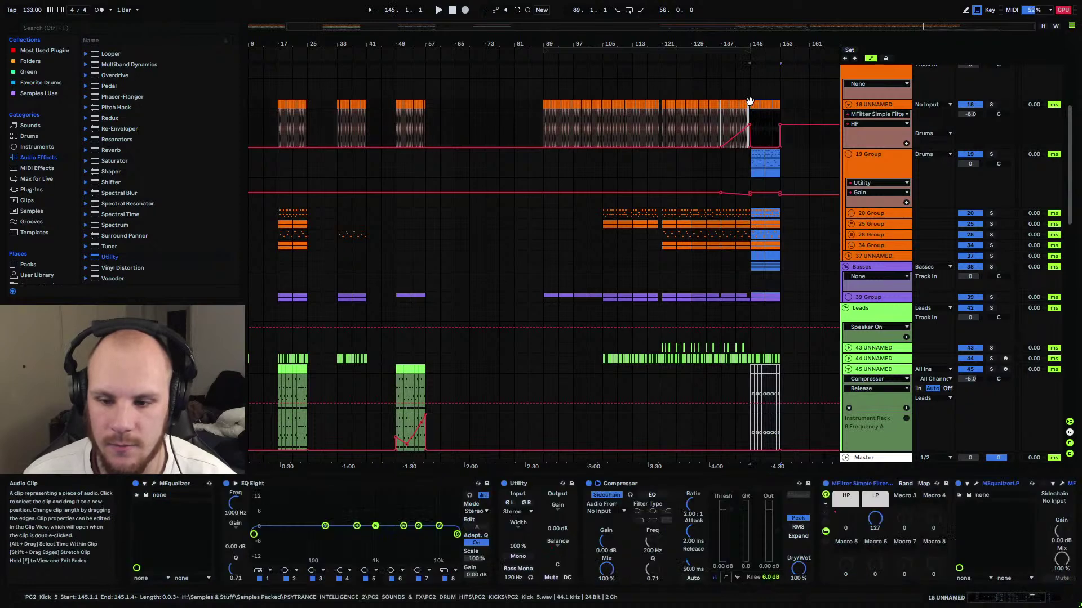
{"action": "key", "text": "ctrl+d"}
Play from bar 145 and delete the 28 Group and 34 Group drum clips from bar 145 to 161.
{"action": "left_click", "coordinate": [752, 174]}
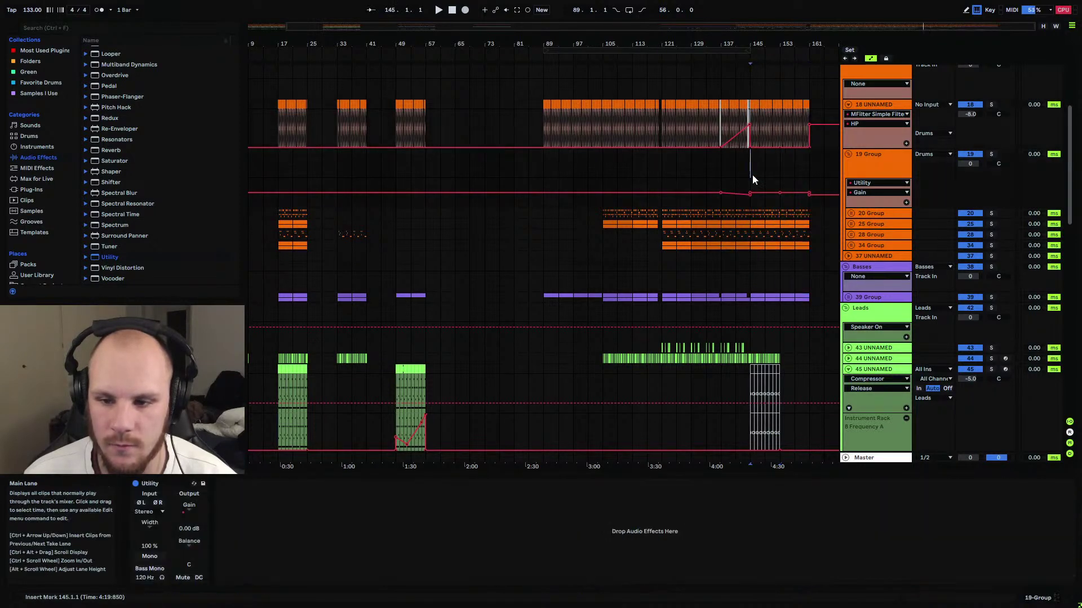
{"action": "key", "text": "space"}
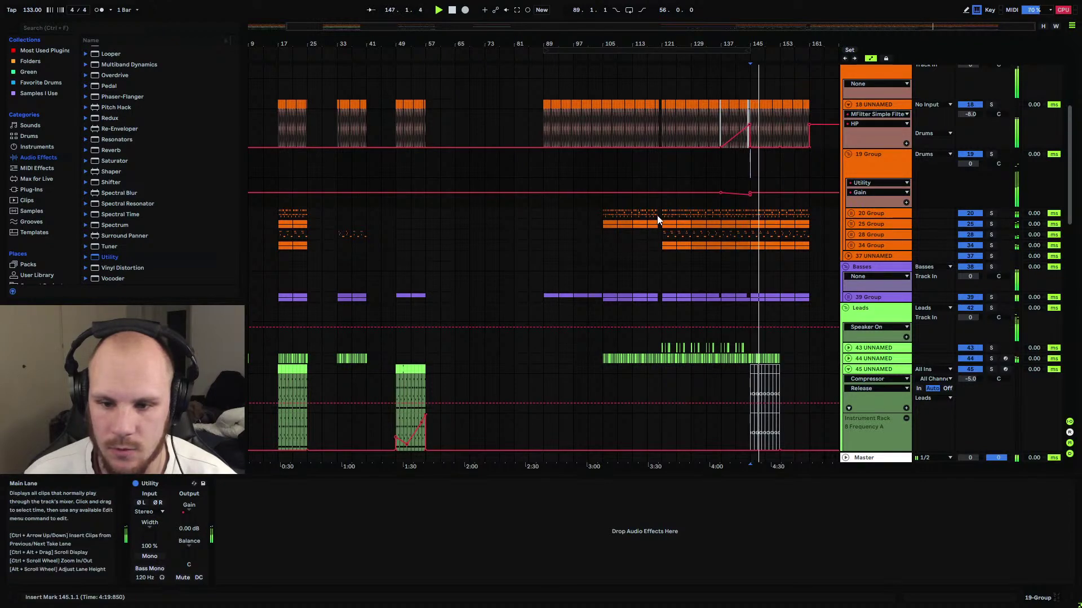
{"action": "left_click_drag", "start_coordinate": [659, 218], "coordinate": [602, 221]}
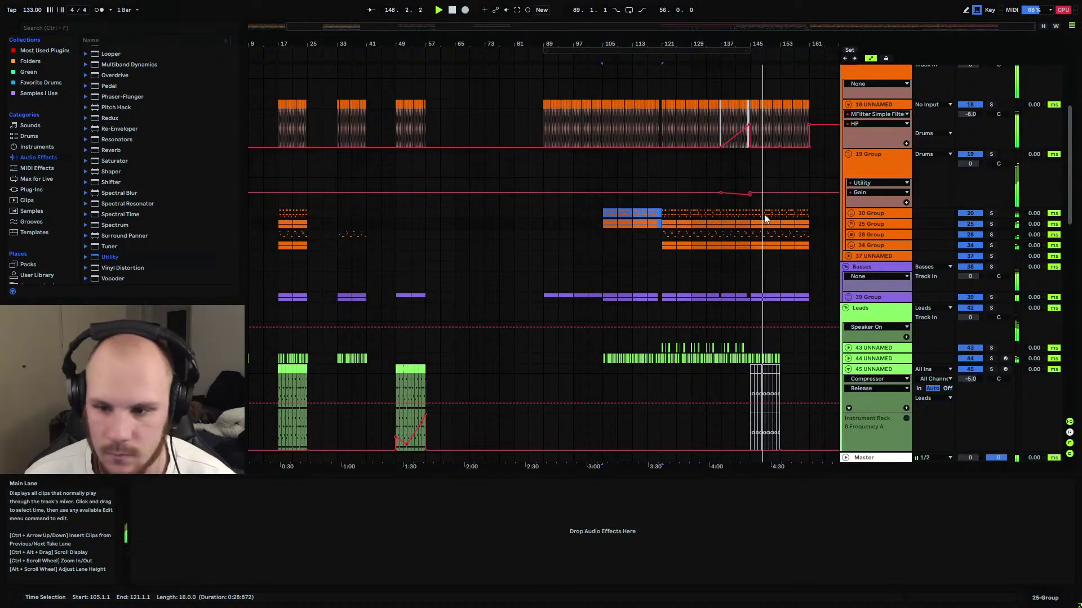
{"action": "left_click_drag", "start_coordinate": [751, 235], "coordinate": [808, 237]}
{"action": "left_click", "coordinate": [757, 245], "text": "shift"}
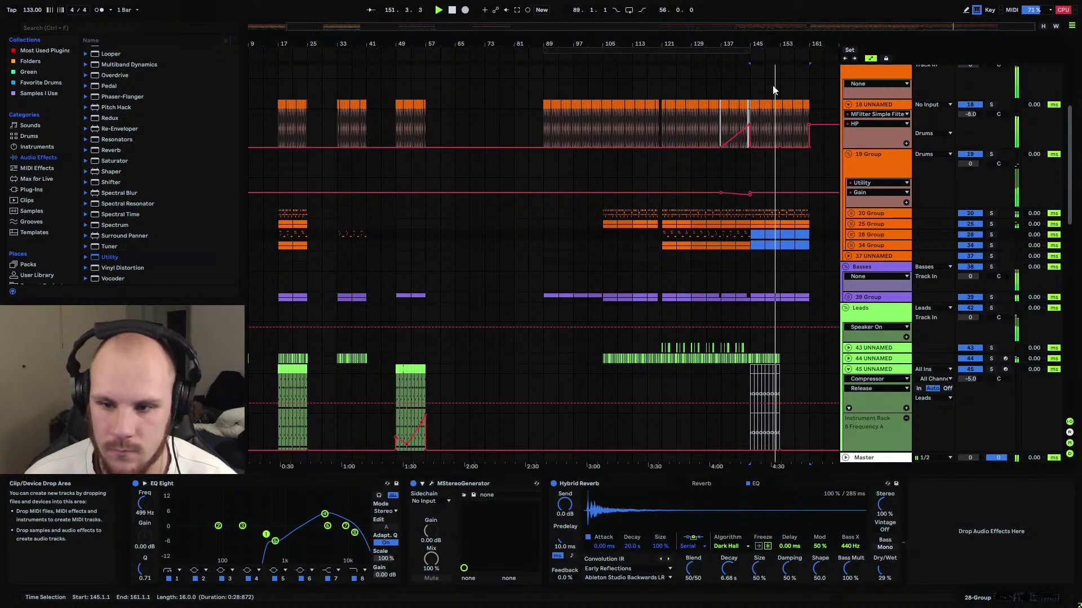
Lower the HP filter automation on track 18 at bar 161 to its minimum.
{"action": "left_click_drag", "start_coordinate": [709, 38], "coordinate": [705, 43]}
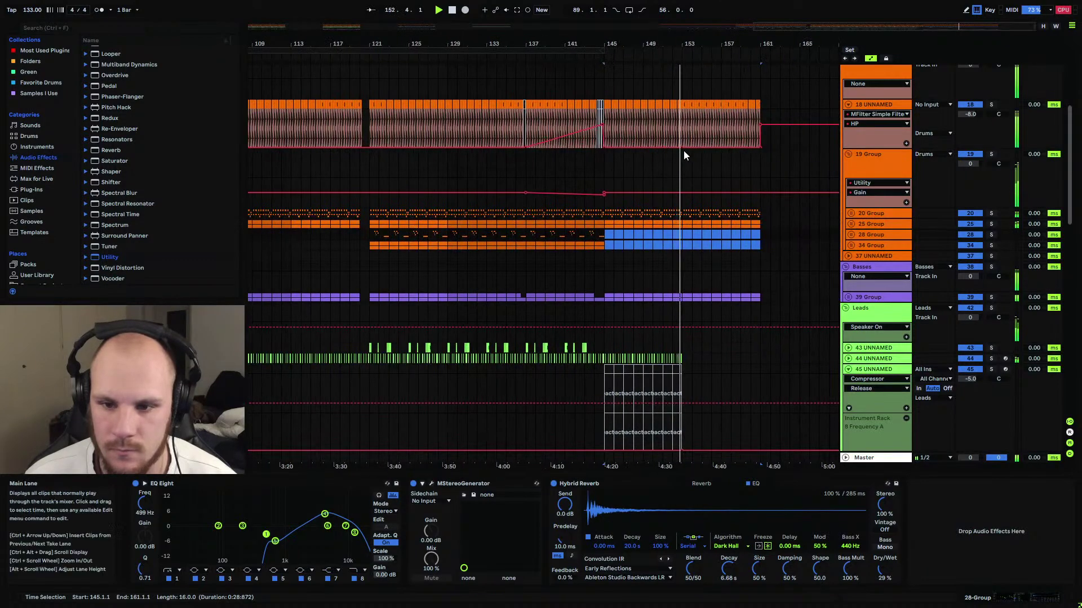
{"action": "left_click", "coordinate": [748, 151]}
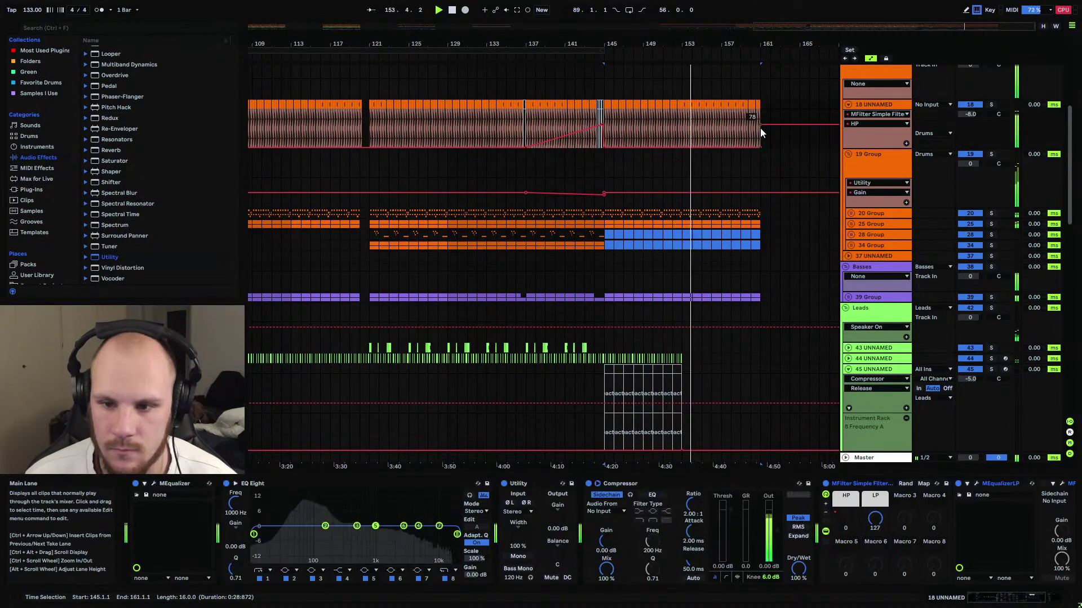
{"action": "left_click_drag", "start_coordinate": [761, 130], "coordinate": [761, 147]}
{"action": "scroll", "coordinate": [627, 131], "scroll_direction": "down", "scroll_amount": 5}
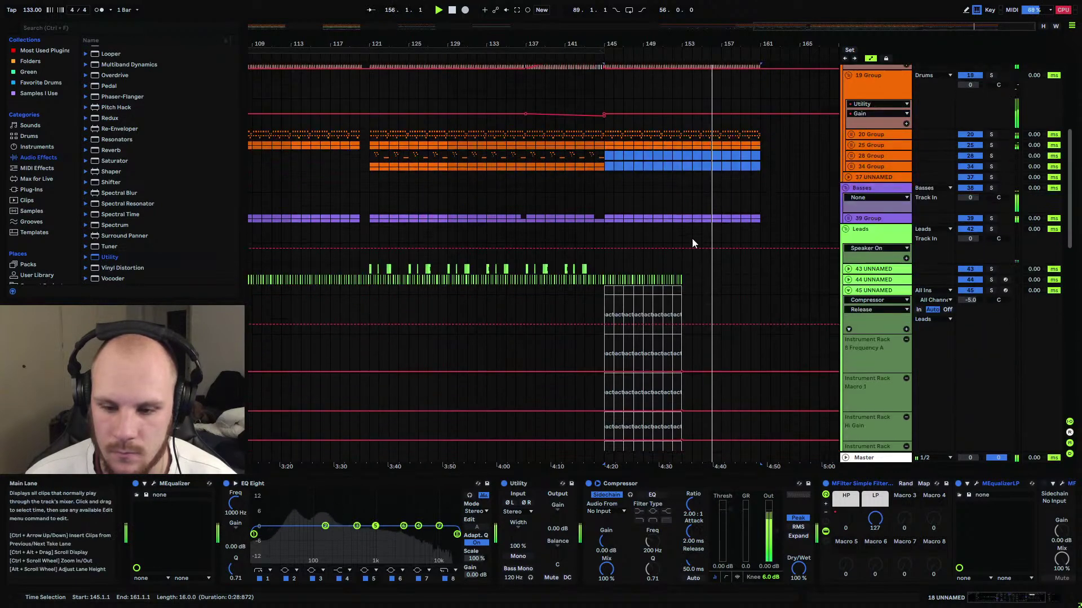
Duplicate track 44's clips from bar 145 to 153 up to bar 161, and deactivate them from bar 145 to 161 during playback.
{"action": "left_click_drag", "start_coordinate": [688, 276], "coordinate": [606, 281]}
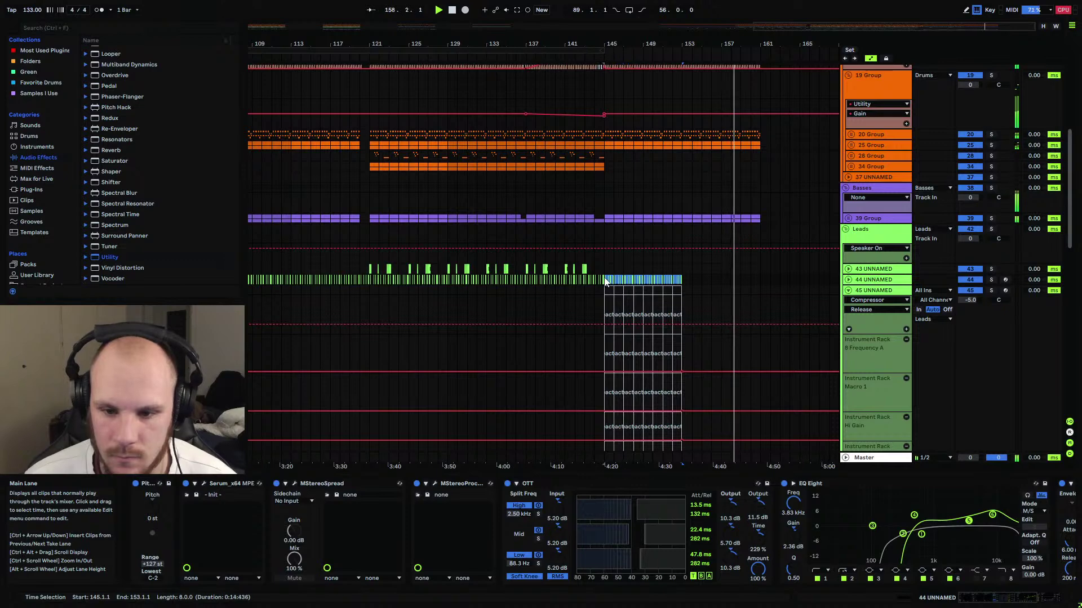
{"action": "key", "text": "ctrl+Right"}
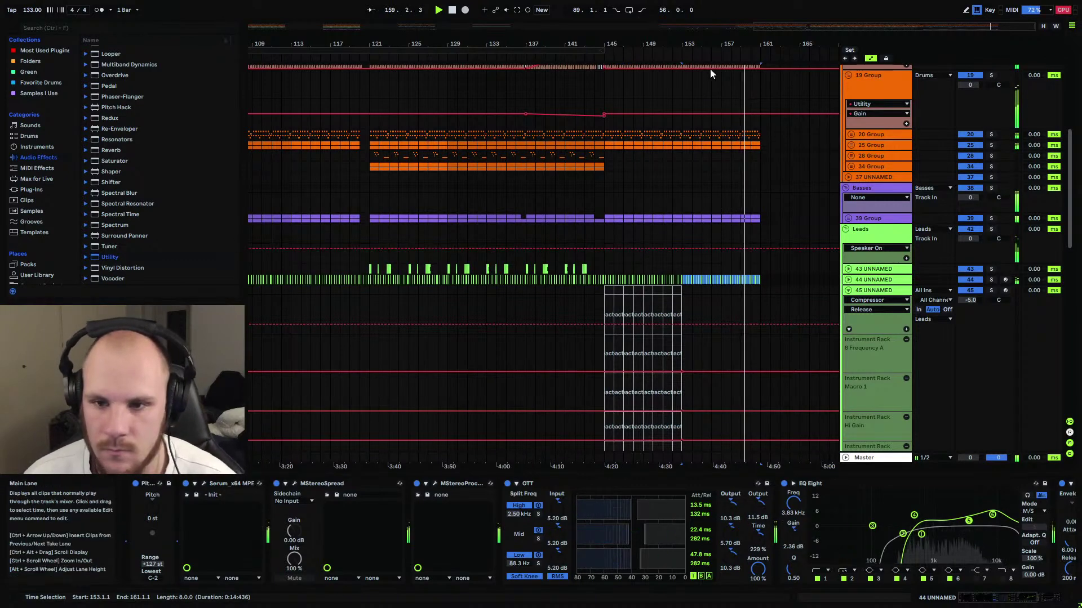
{"action": "left_click_drag", "start_coordinate": [601, 270], "coordinate": [758, 283]}
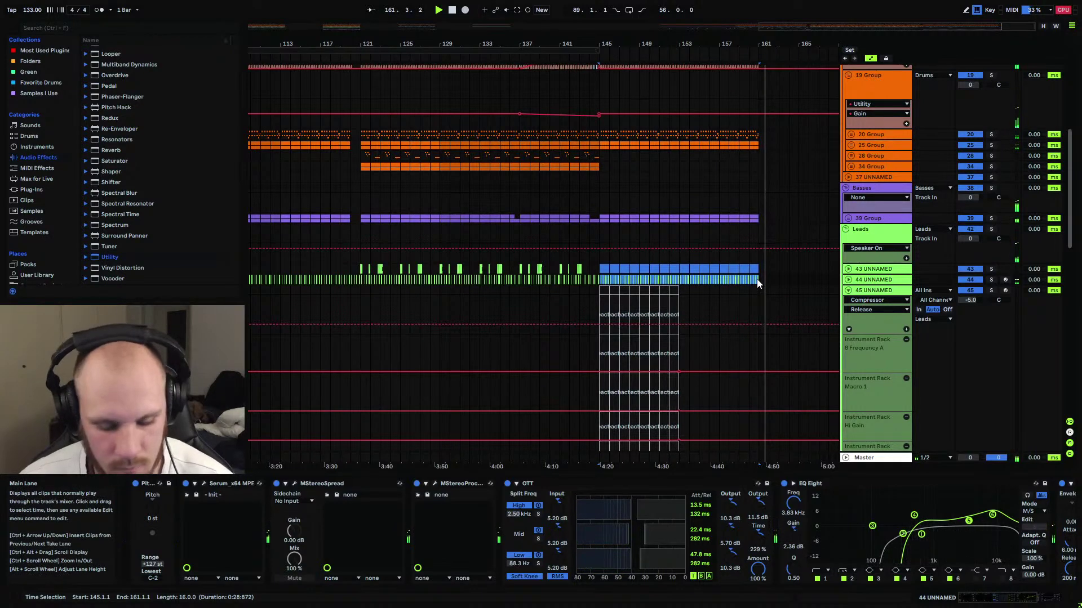
{"action": "key", "text": "space"}
{"action": "key", "text": "space"}
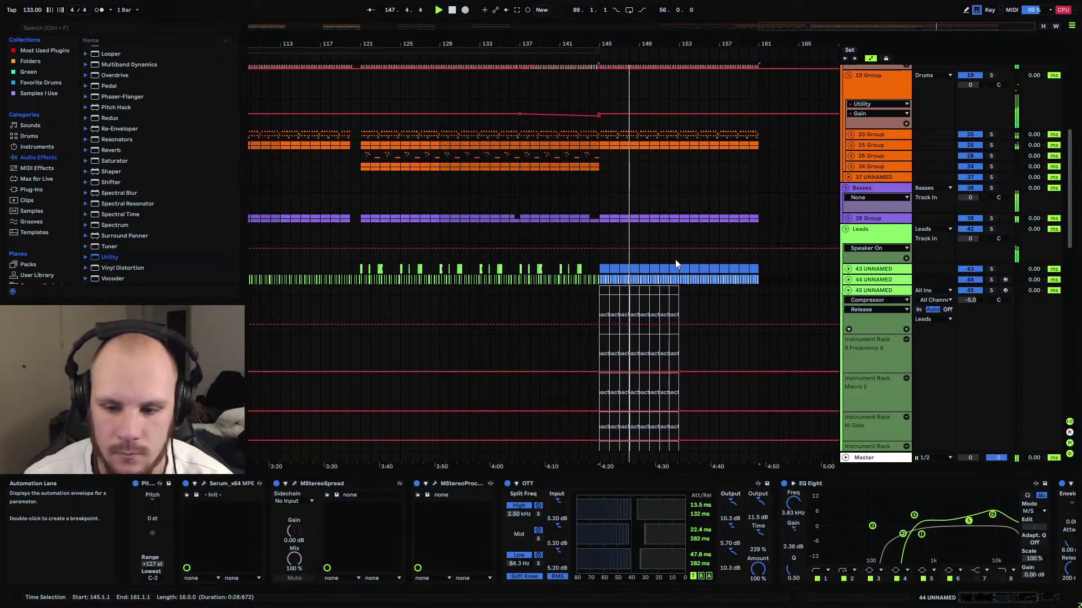
Duplicate the lead clips on track 52 from bars 145 to 153 into bars 153 to 161.
{"action": "scroll", "coordinate": [674, 259], "scroll_direction": "down", "scroll_amount": 10}
{"action": "left_click_drag", "start_coordinate": [605, 316], "coordinate": [678, 319]}
{"action": "key", "text": "ctrl+d"}
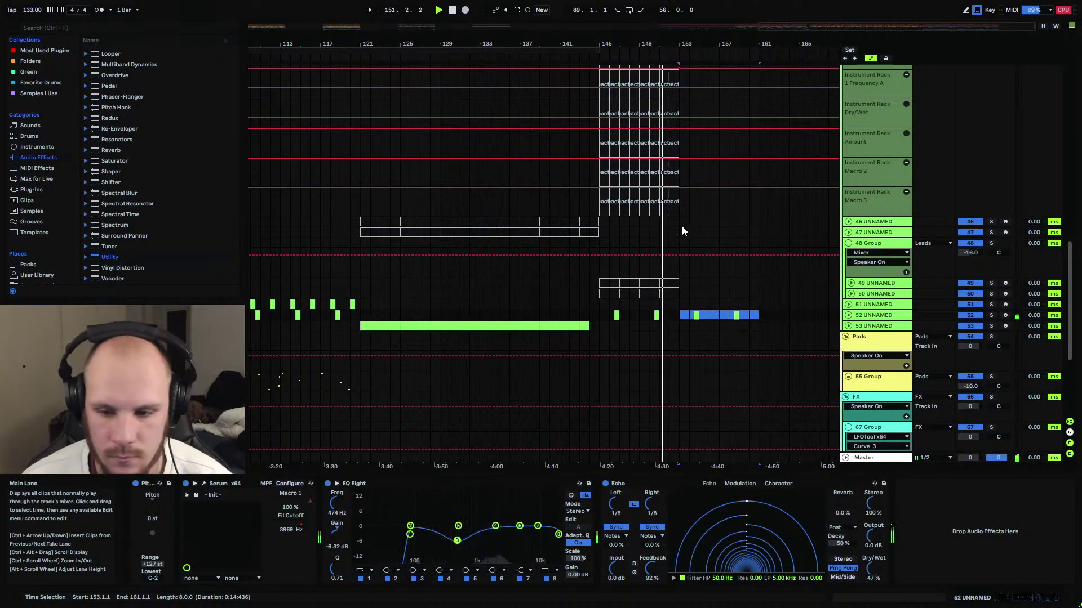
Move the track 45 lead clips from bar 145 to bar 153 and reactivate them.
{"action": "scroll", "coordinate": [681, 225], "scroll_direction": "up", "scroll_amount": 10}
{"action": "scroll", "coordinate": [681, 226], "scroll_direction": "up", "scroll_amount": 4}
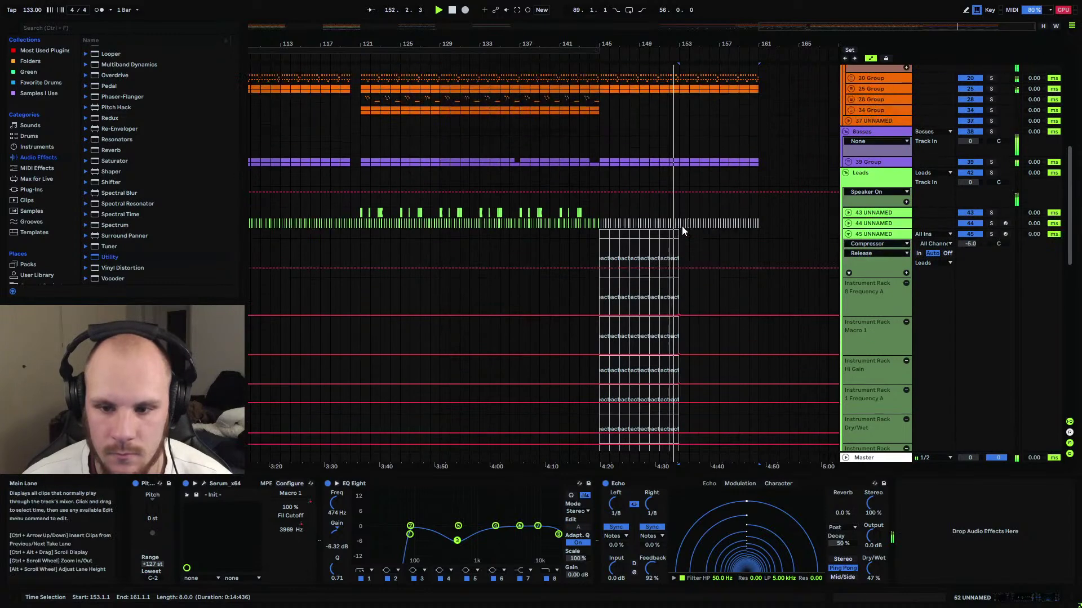
{"action": "left_click", "coordinate": [604, 234]}
{"action": "left_click_drag", "start_coordinate": [603, 234], "coordinate": [680, 242]}
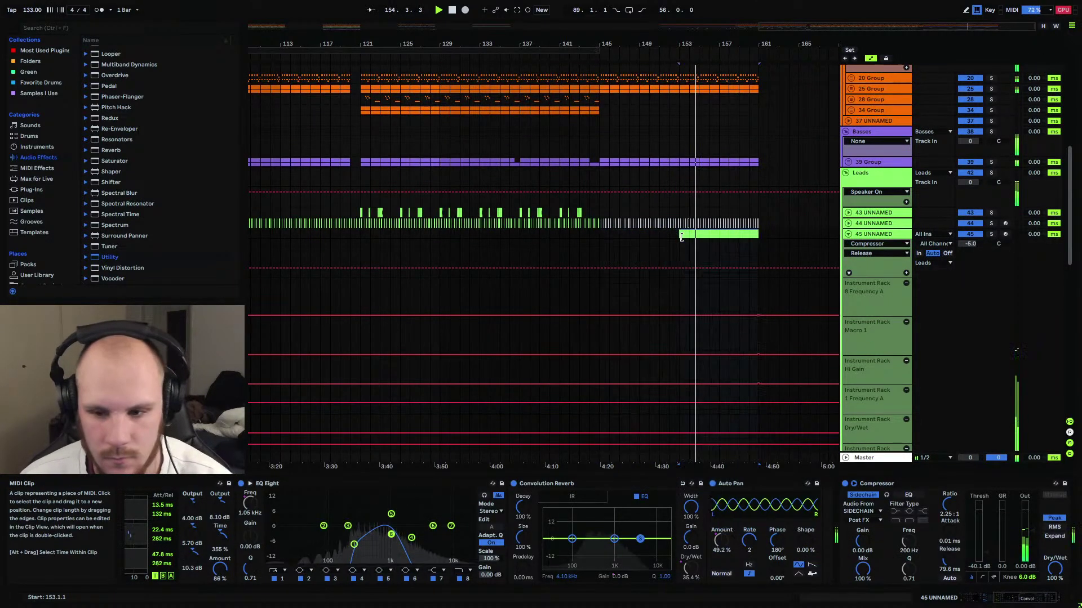
{"action": "left_click", "coordinate": [678, 251]}
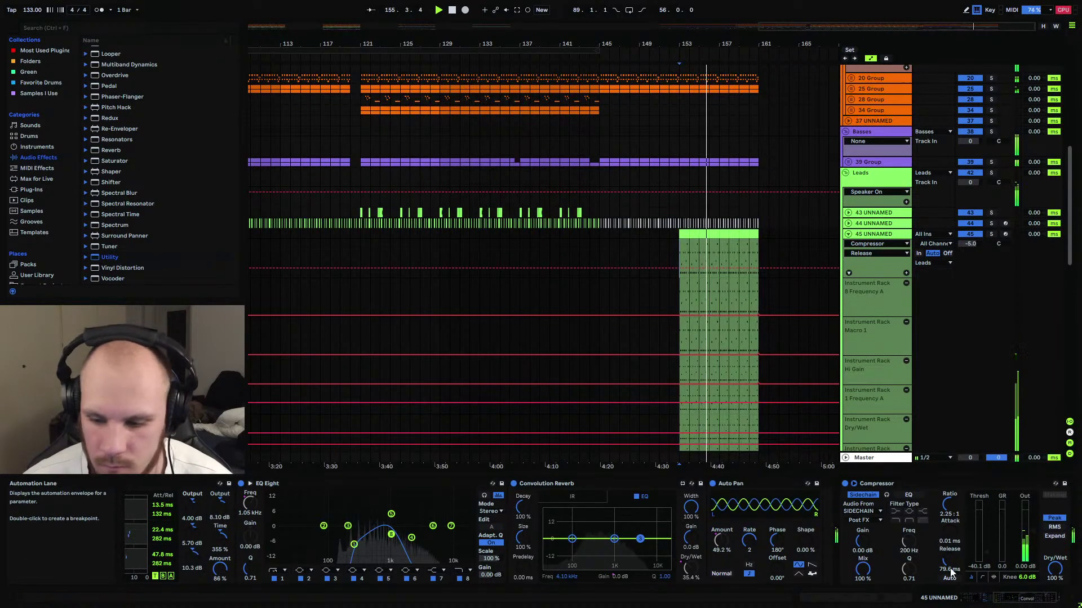
Show track 45's 1 Frequency A automation and duplicate its lead clips so they run from bar 153 to 193.
{"action": "scroll", "coordinate": [523, 521], "scroll_direction": "left", "scroll_amount": 5}
{"action": "left_click", "coordinate": [244, 526]}
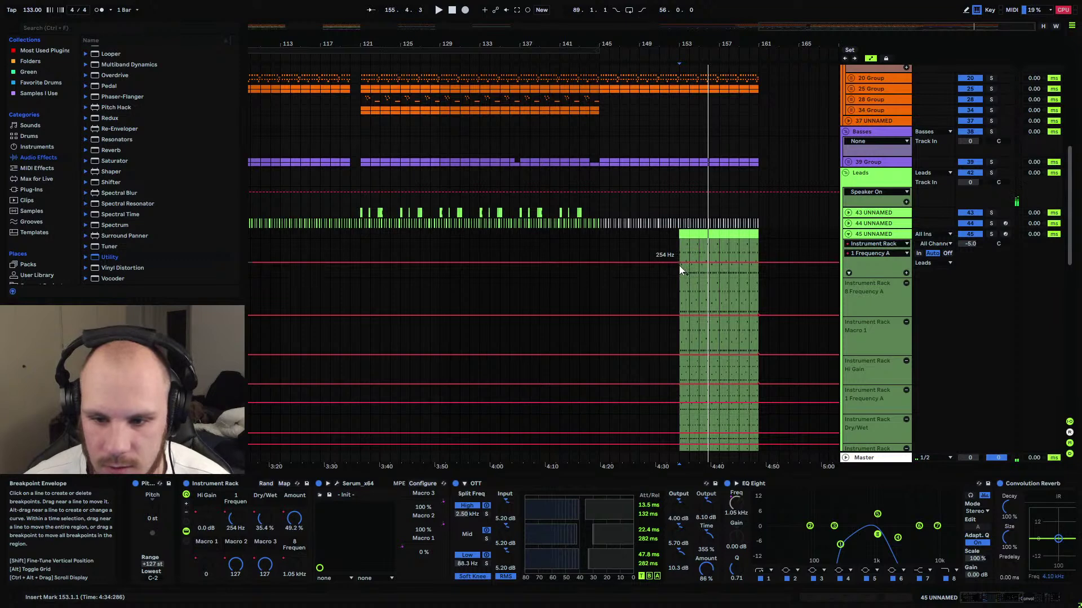
{"action": "left_click_drag", "start_coordinate": [683, 234], "coordinate": [754, 234]}
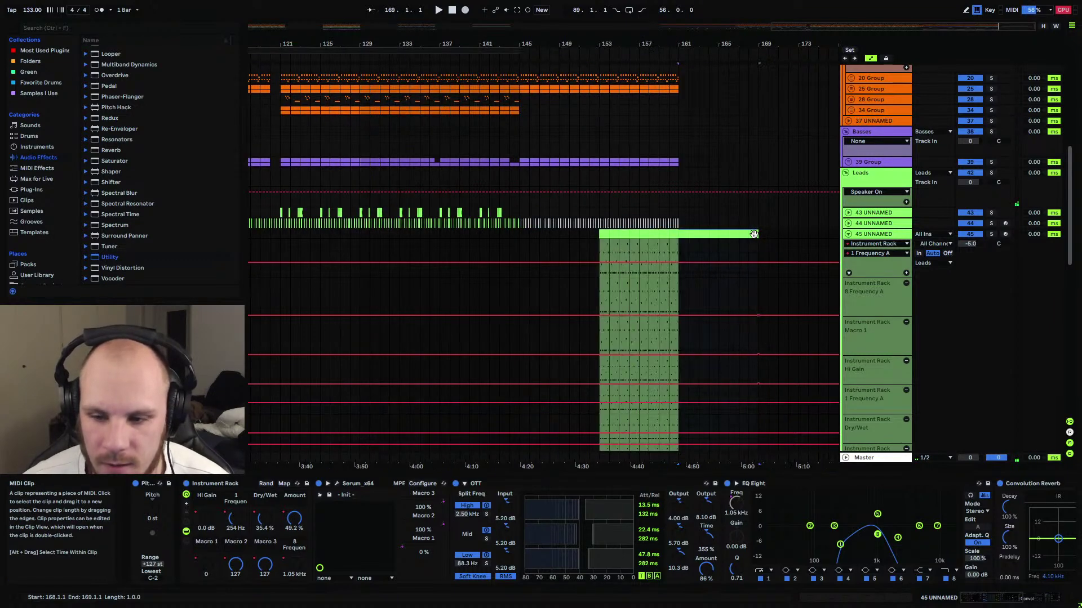
{"action": "key", "text": "ctrl+d"}
{"action": "key", "text": "ctrl+d"}
{"action": "key", "text": "ctrl+d"}
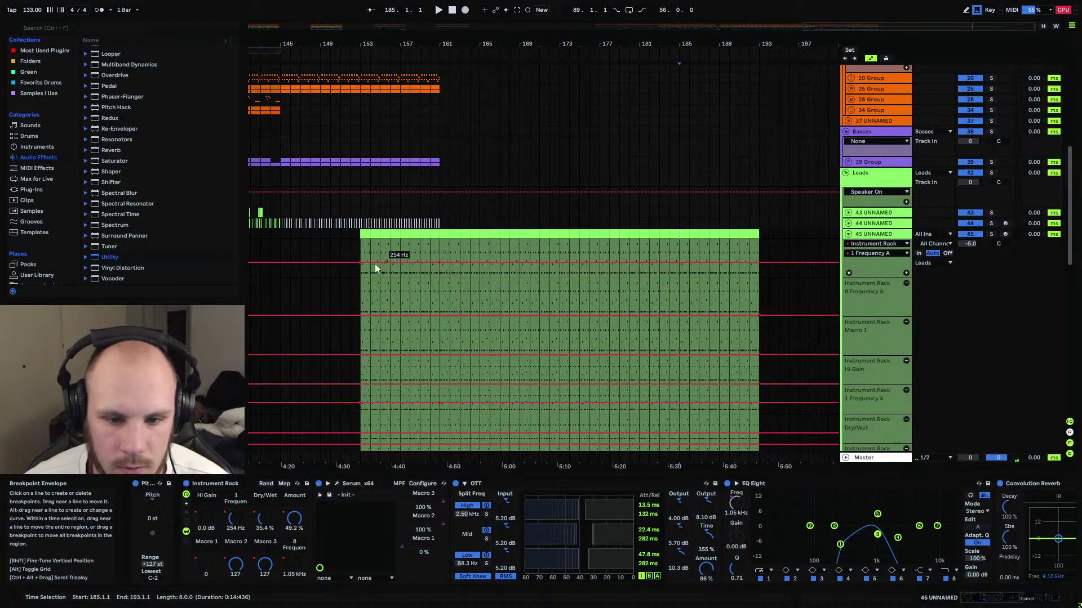
Lower track 45's 1 Frequency A automation at bar 153 to 133 Hz and play the section from there.
{"action": "left_click_drag", "start_coordinate": [356, 262], "coordinate": [363, 280]}
{"action": "key", "text": "space"}
{"action": "key", "text": "space"}
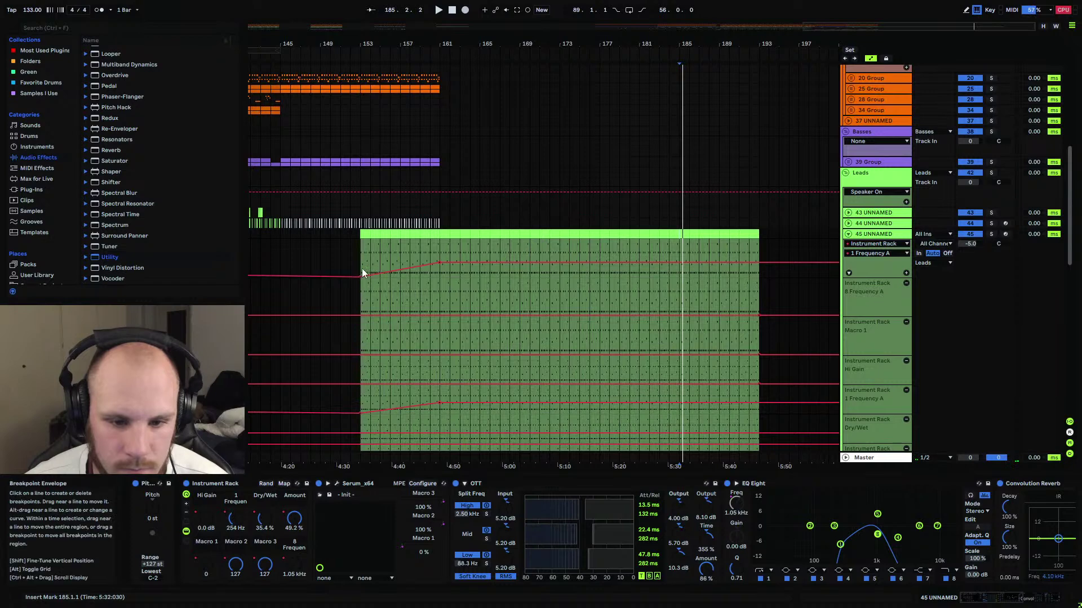
{"action": "key", "text": "space"}
{"action": "left_click", "coordinate": [362, 79]}
{"action": "left_click_drag", "start_coordinate": [360, 44], "coordinate": [503, 45]}
{"action": "mouse_move", "coordinate": [593, 265]}
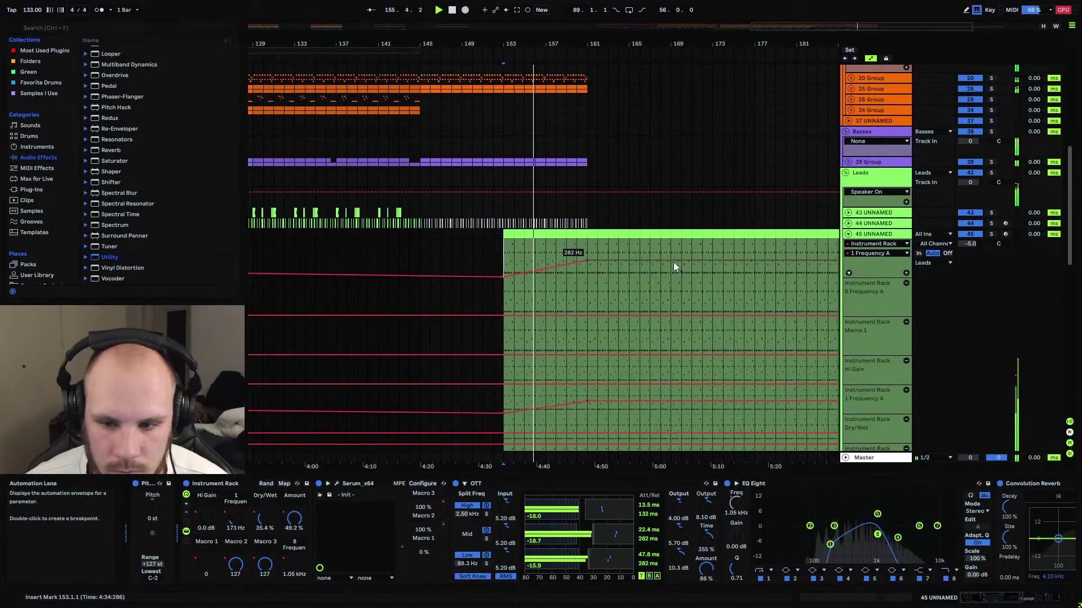
Remove the bar 161 breakpoint from the 1 Frequency A automation so it stays level from bar 153.
{"action": "left_click_drag", "start_coordinate": [585, 261], "coordinate": [585, 264]}
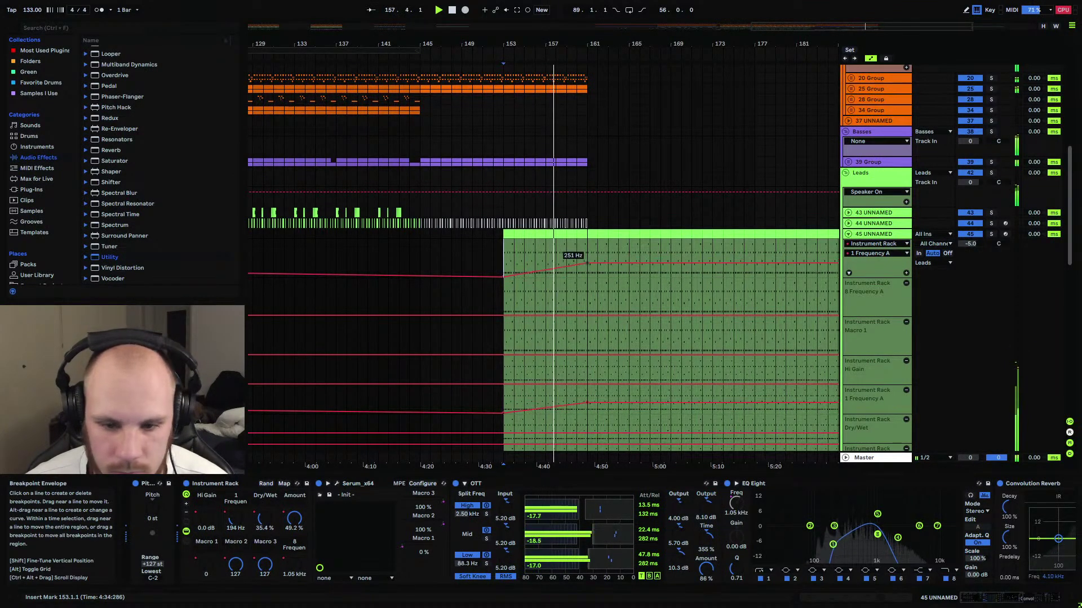
{"action": "key", "text": "space"}
{"action": "double_click", "coordinate": [585, 262]}
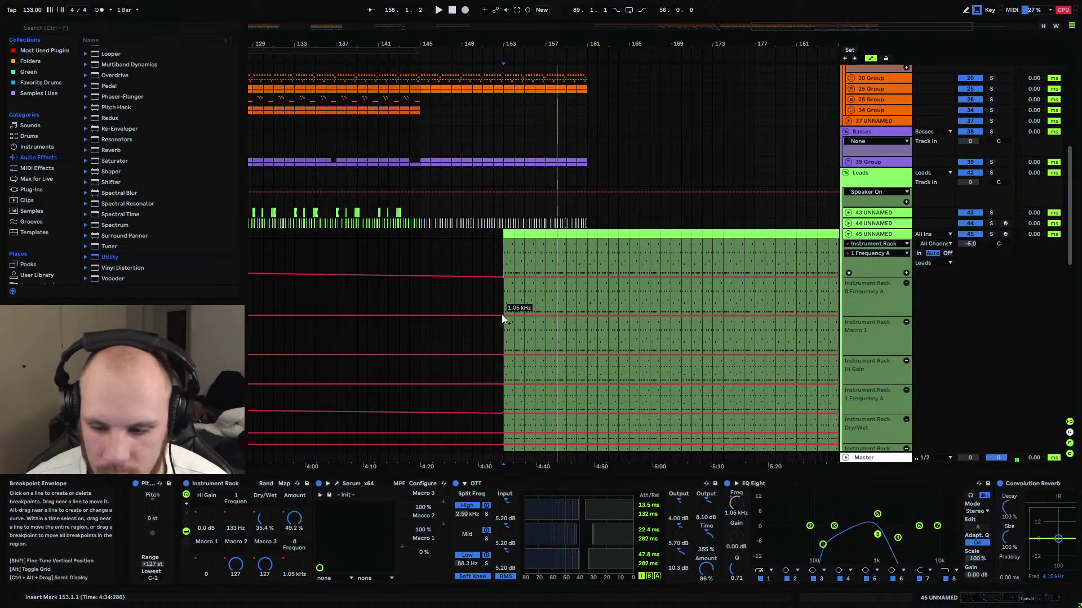
Shape track 45's 8 Frequency A automation to rise from bar 153 to 161, dip at bar 169 and curve up to bar 193.
{"action": "left_click_drag", "start_coordinate": [501, 314], "coordinate": [501, 316]}
{"action": "left_click_drag", "start_coordinate": [631, 43], "coordinate": [615, 22]}
{"action": "left_click_drag", "start_coordinate": [789, 316], "coordinate": [789, 278]}
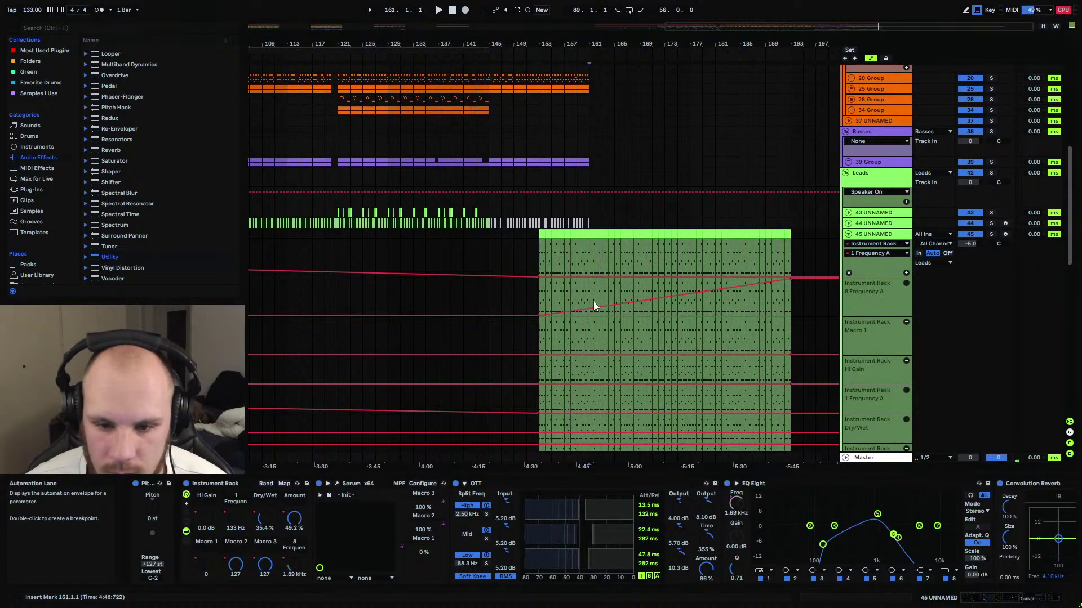
{"action": "left_click_drag", "start_coordinate": [591, 309], "coordinate": [680, 324]}
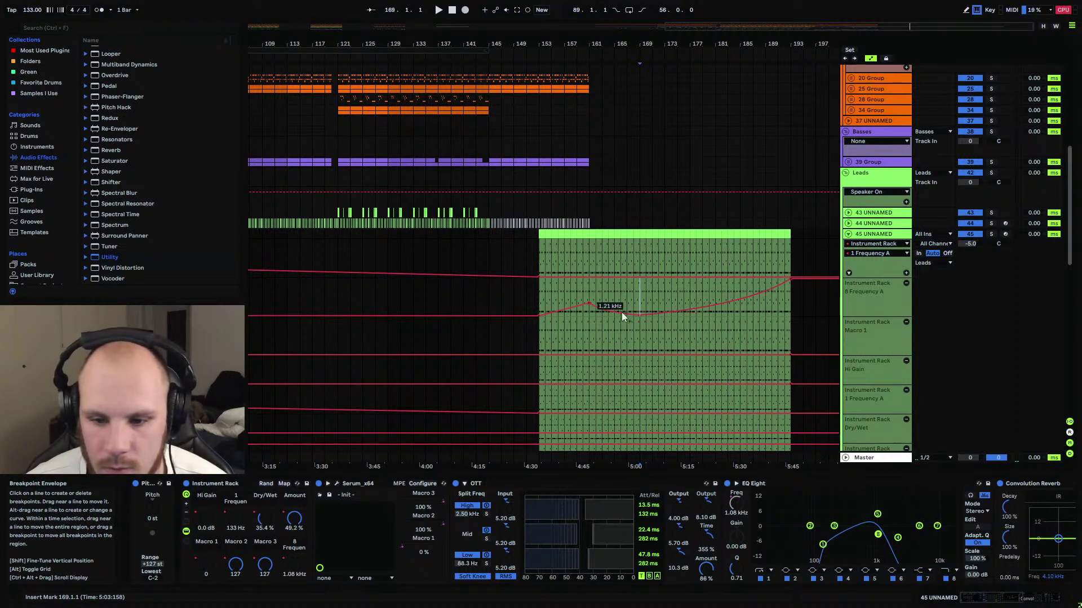
Automate track 45's Macro 1 to stay at 0 until bar 161 and curve up to 127 at bar 193, then audition the ending.
{"action": "left_click_drag", "start_coordinate": [539, 298], "coordinate": [792, 298]}
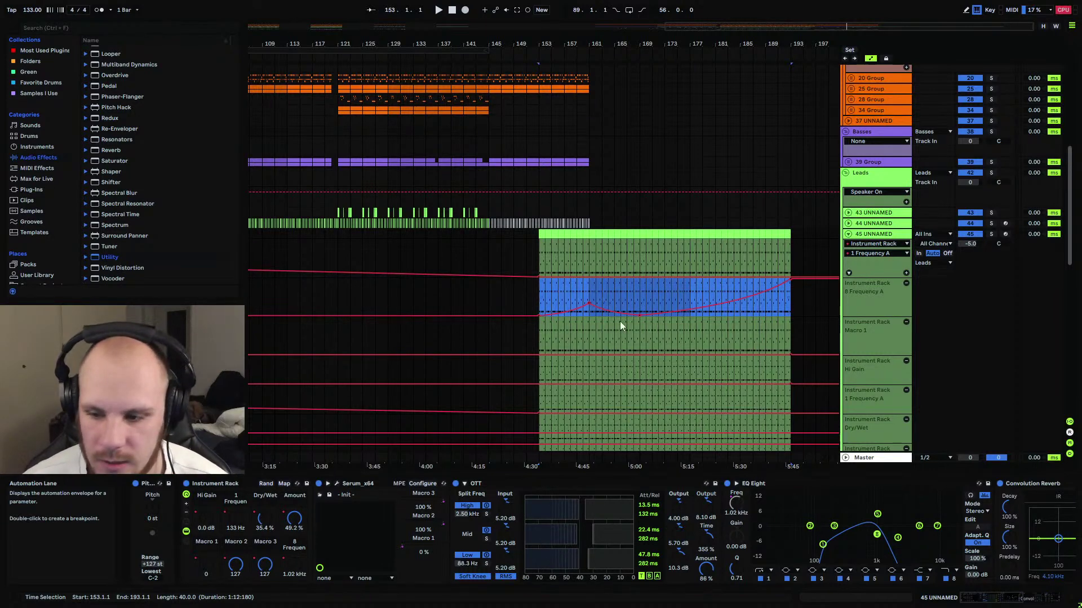
{"action": "left_click", "coordinate": [207, 561]}
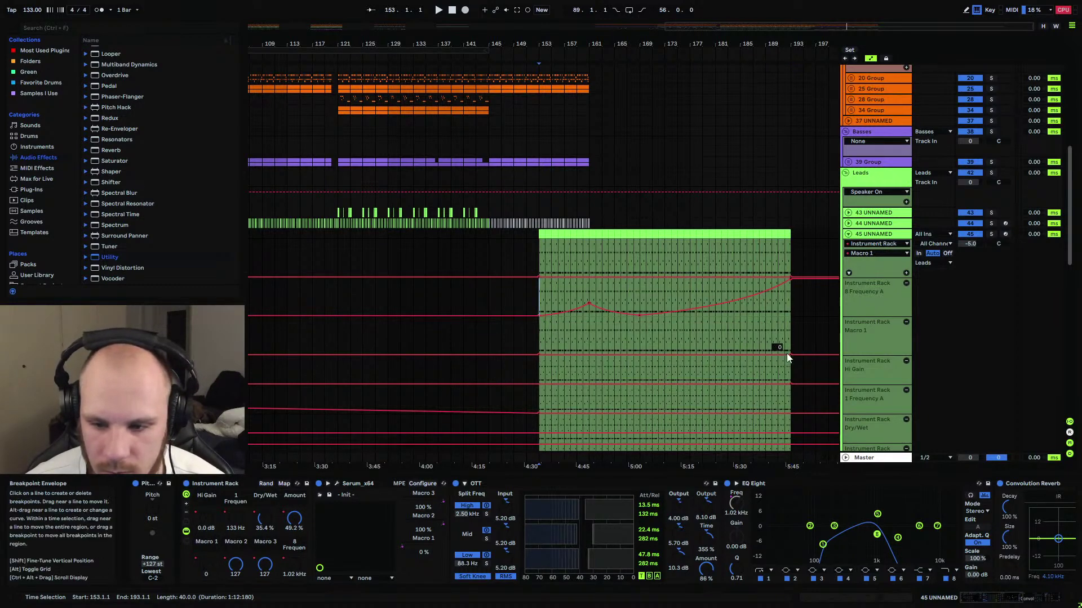
{"action": "left_click", "coordinate": [590, 354]}
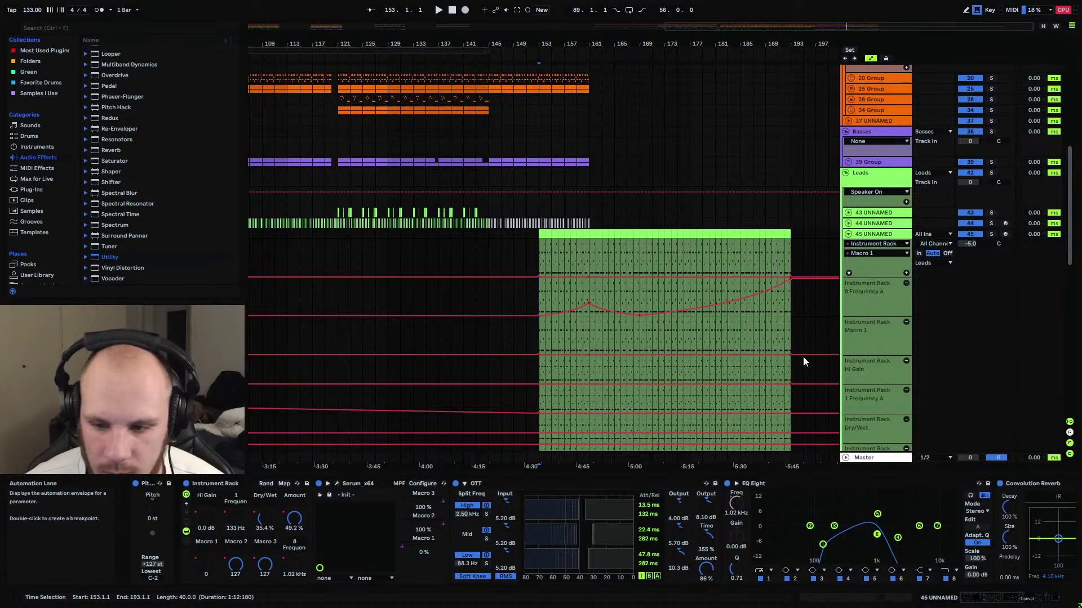
{"action": "left_click_drag", "start_coordinate": [791, 353], "coordinate": [791, 322]}
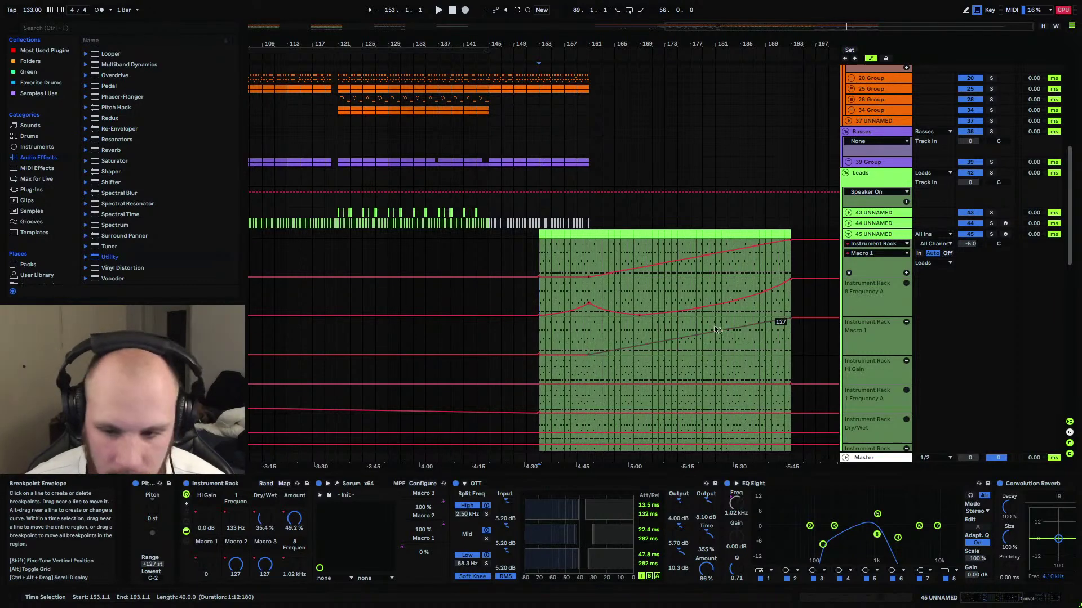
{"action": "left_click_drag", "start_coordinate": [715, 330], "coordinate": [715, 347]}
{"action": "left_click", "coordinate": [749, 323]}
{"action": "key", "text": "space"}
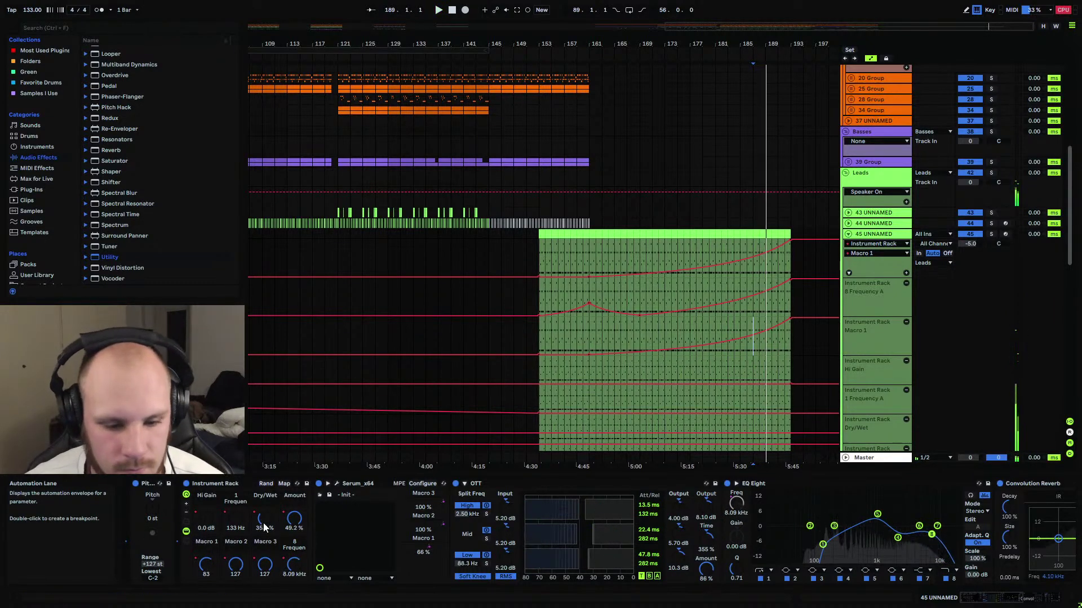
Automate track 45's Macro 2 and Macro 3 to hold 0 from bar 153 to 161 and rise to 127 at bar 193.
{"action": "left_click", "coordinate": [237, 565]}
{"action": "scroll", "coordinate": [646, 296], "scroll_direction": "down", "scroll_amount": 5}
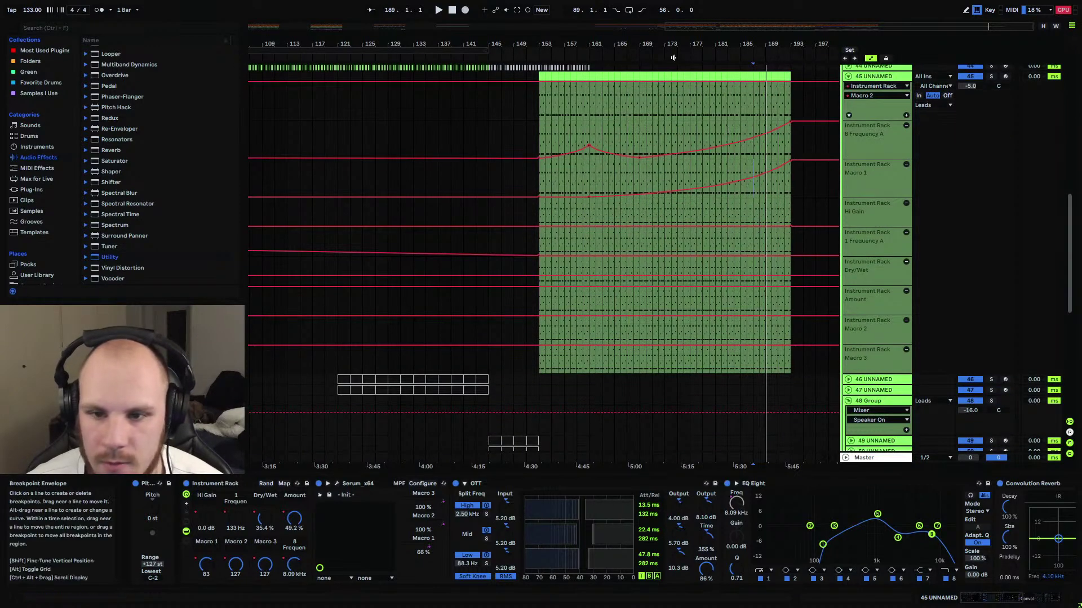
{"action": "scroll", "coordinate": [787, 83], "scroll_direction": "up", "scroll_amount": 3}
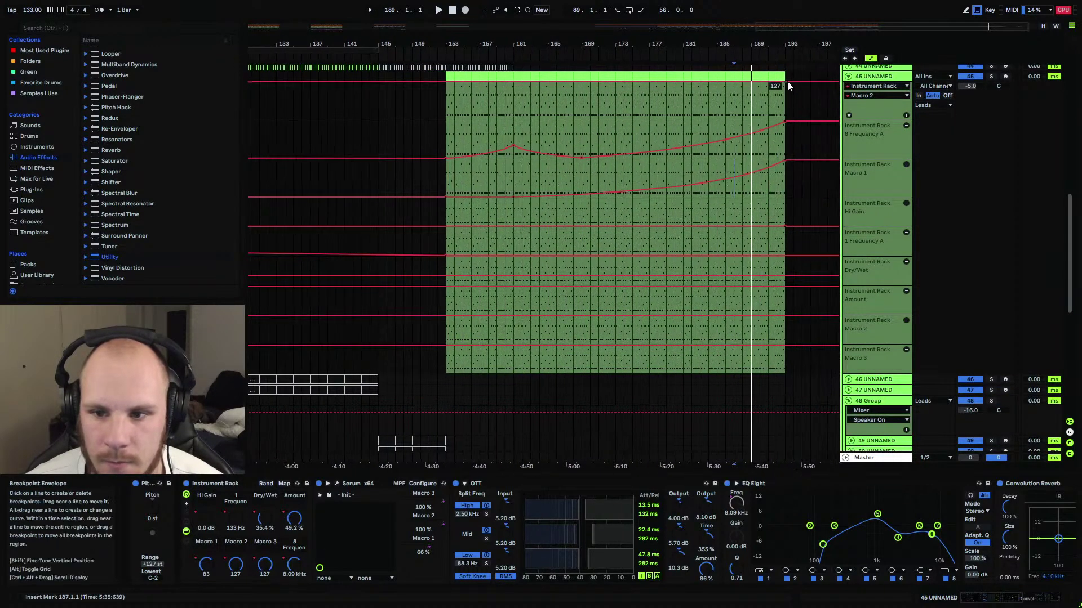
{"action": "left_click_drag", "start_coordinate": [513, 83], "coordinate": [513, 120]}
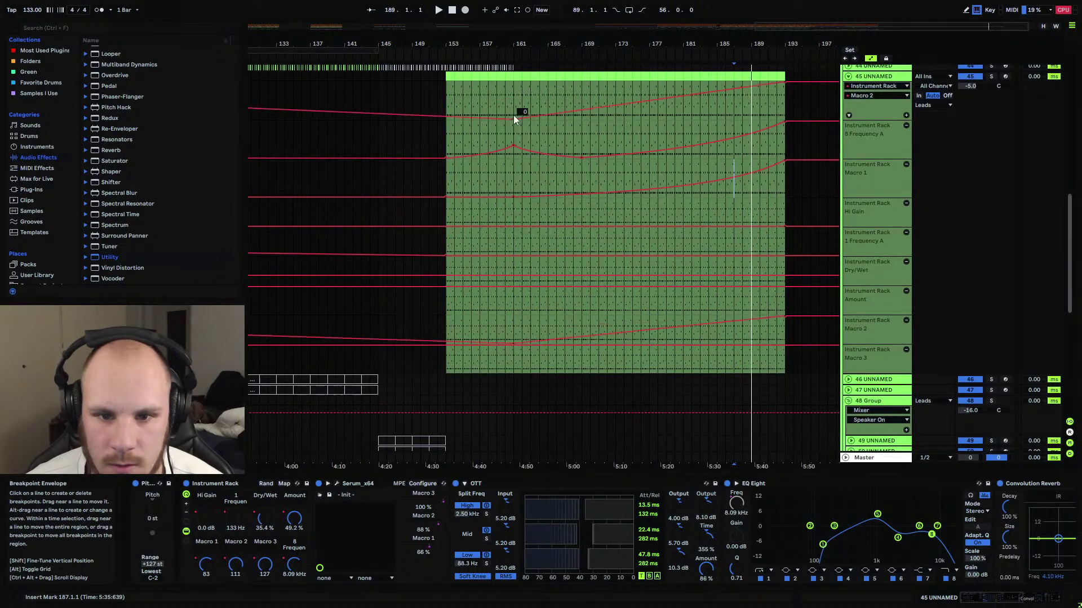
{"action": "left_click", "coordinate": [515, 102]}
{"action": "key", "text": "space"}
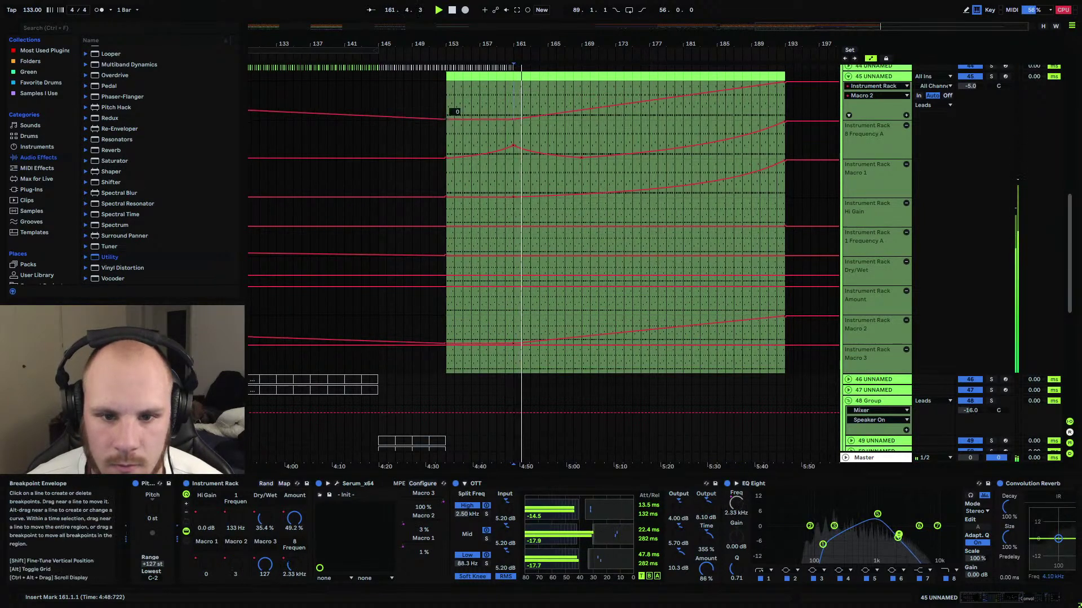
{"action": "left_click", "coordinate": [265, 566]}
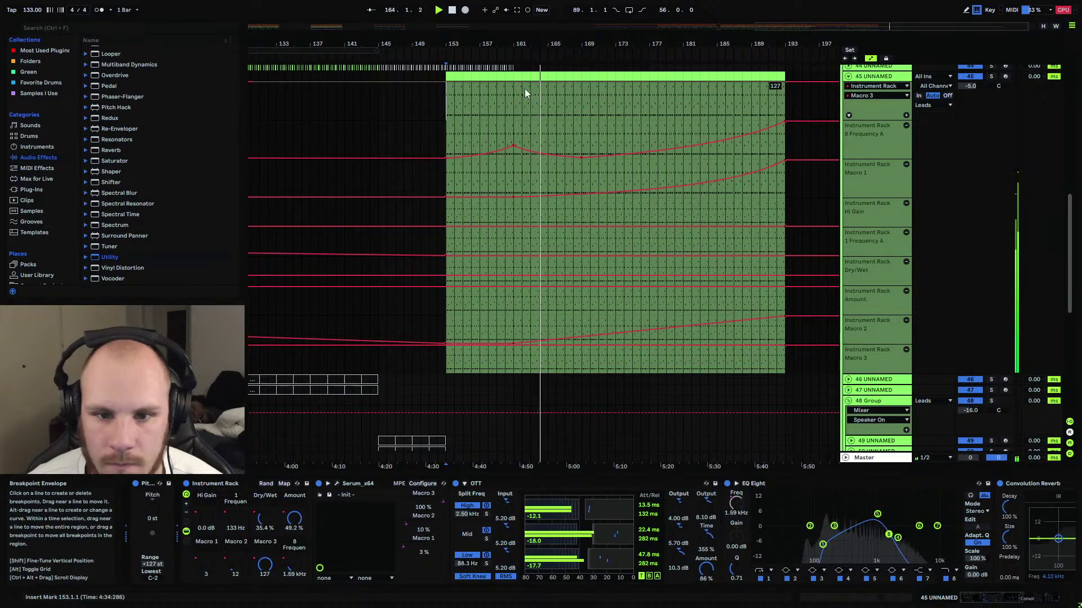
{"action": "left_click_drag", "start_coordinate": [512, 82], "coordinate": [514, 118]}
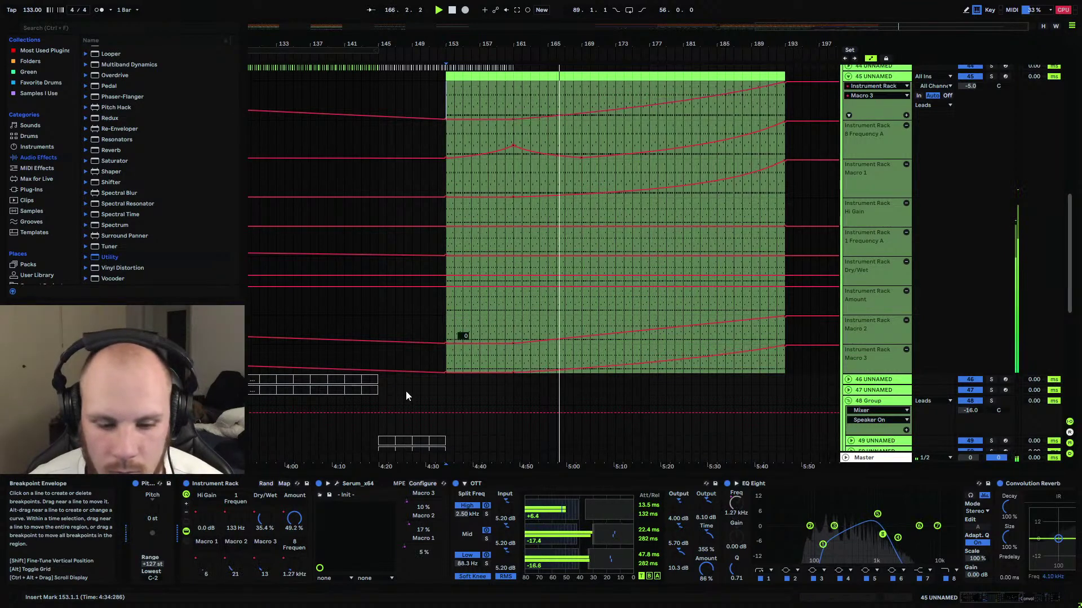
Reshape the Macro 2 automation to peak at bar 161 and dip by bar 169, and play from bar 156.
{"action": "left_click", "coordinate": [245, 571]}
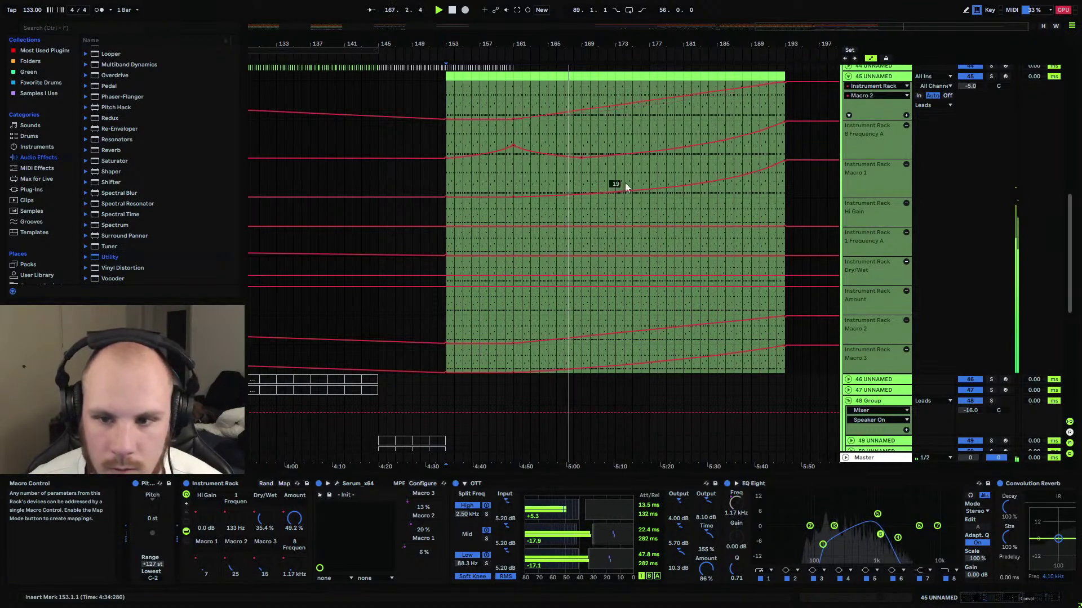
{"action": "left_click_drag", "start_coordinate": [512, 119], "coordinate": [512, 101]}
{"action": "left_click_drag", "start_coordinate": [579, 97], "coordinate": [569, 114]}
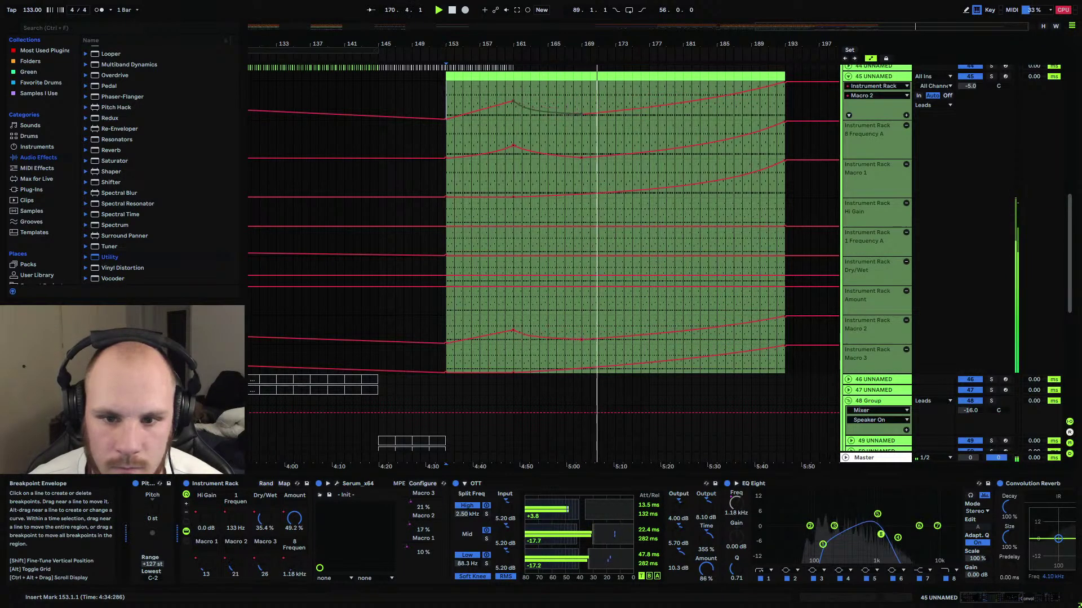
{"action": "left_click", "coordinate": [470, 101]}
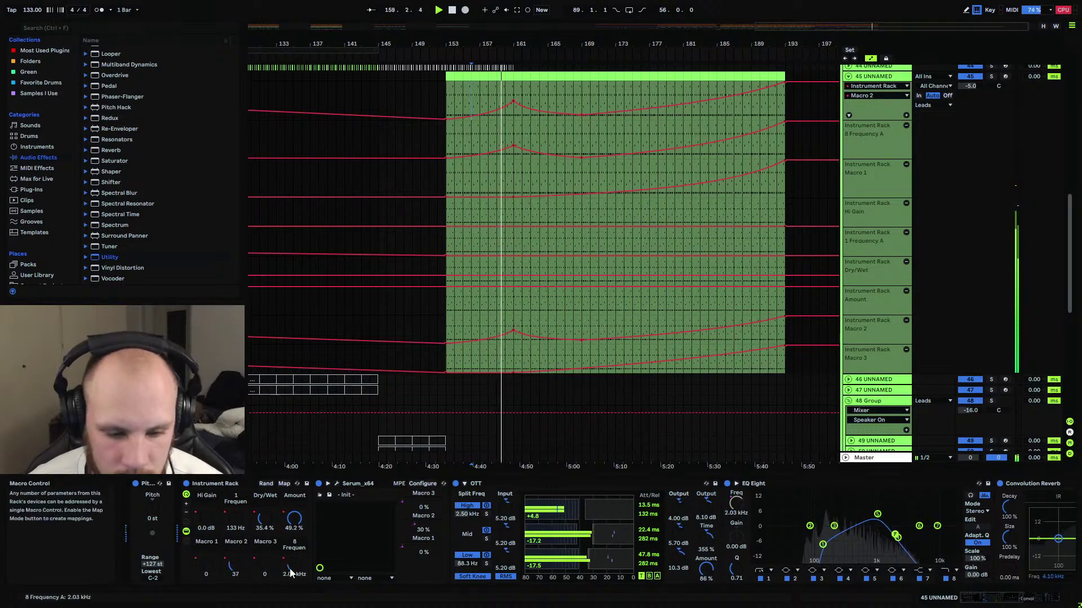
Automate track 45's Amount to dip at bar 161, return to 49.2% at bar 169 and curve down near the clip's end.
{"action": "left_click", "coordinate": [293, 519]}
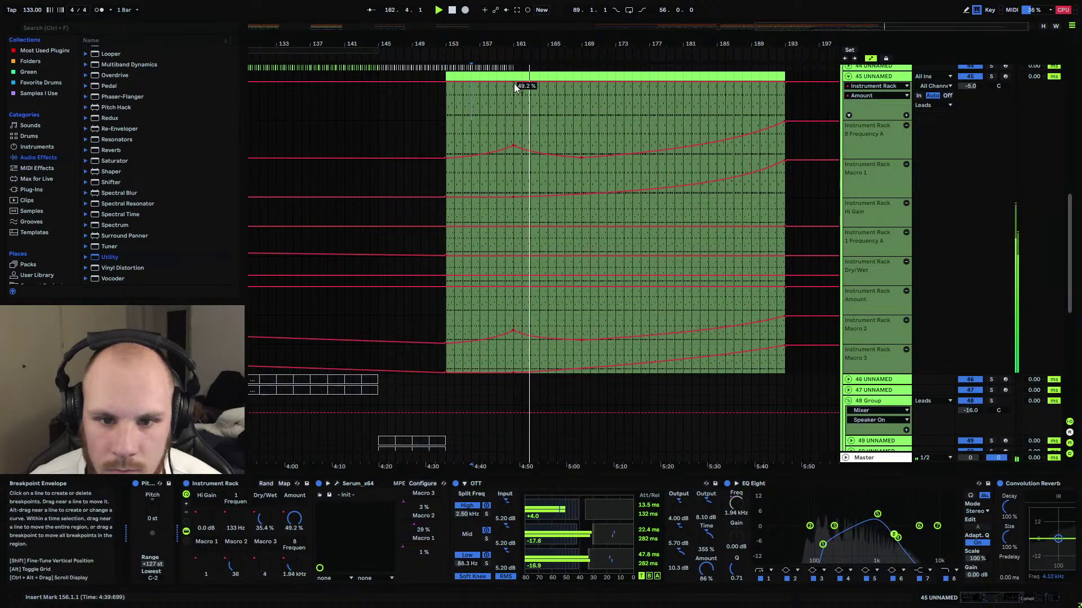
{"action": "left_click_drag", "start_coordinate": [513, 86], "coordinate": [582, 83]}
{"action": "left_click_drag", "start_coordinate": [783, 86], "coordinate": [783, 119]}
{"action": "left_click_drag", "start_coordinate": [472, 115], "coordinate": [472, 101]}
Move the final peaks of 8 Frequency A and Macros 1 to 3 to bar 191, with curved drops to bar 193.
{"action": "left_click_drag", "start_coordinate": [749, 39], "coordinate": [715, 51]}
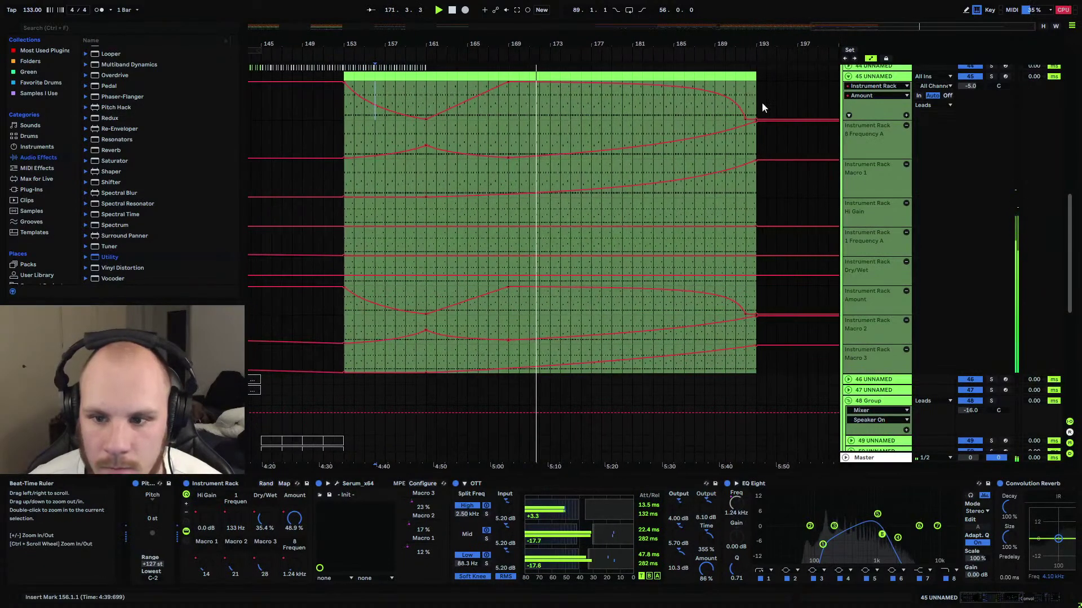
{"action": "key", "text": "space"}
{"action": "mouse_move", "coordinate": [755, 122]}
{"action": "left_click_drag", "start_coordinate": [755, 122], "coordinate": [745, 122]}
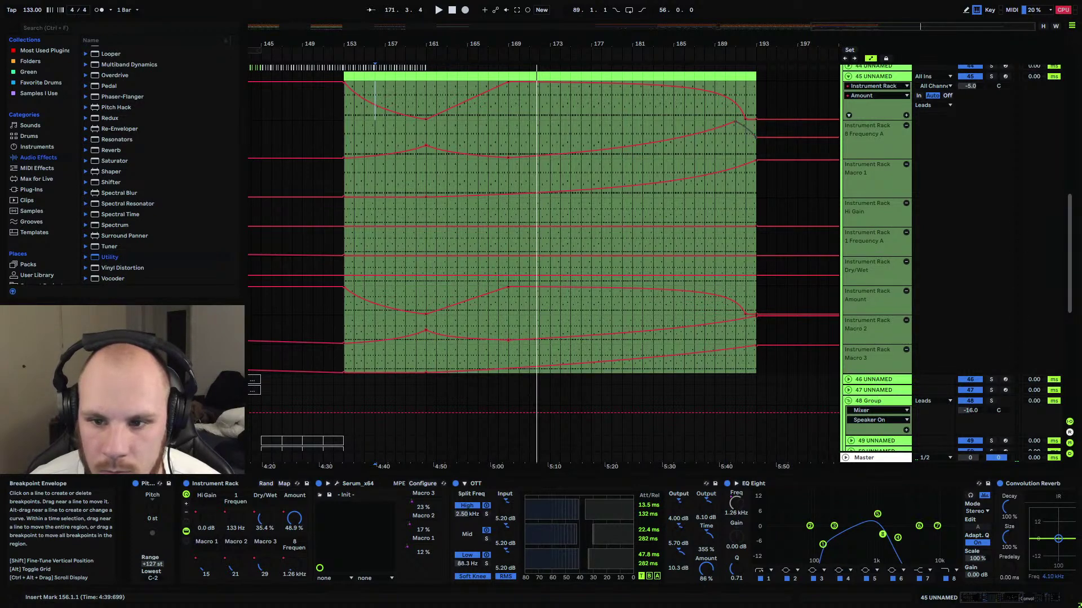
{"action": "mouse_move", "coordinate": [758, 163]}
{"action": "left_mouse_down"}
{"action": "mouse_move", "coordinate": [727, 162]}
{"action": "mouse_move", "coordinate": [754, 164]}
{"action": "left_mouse_up"}
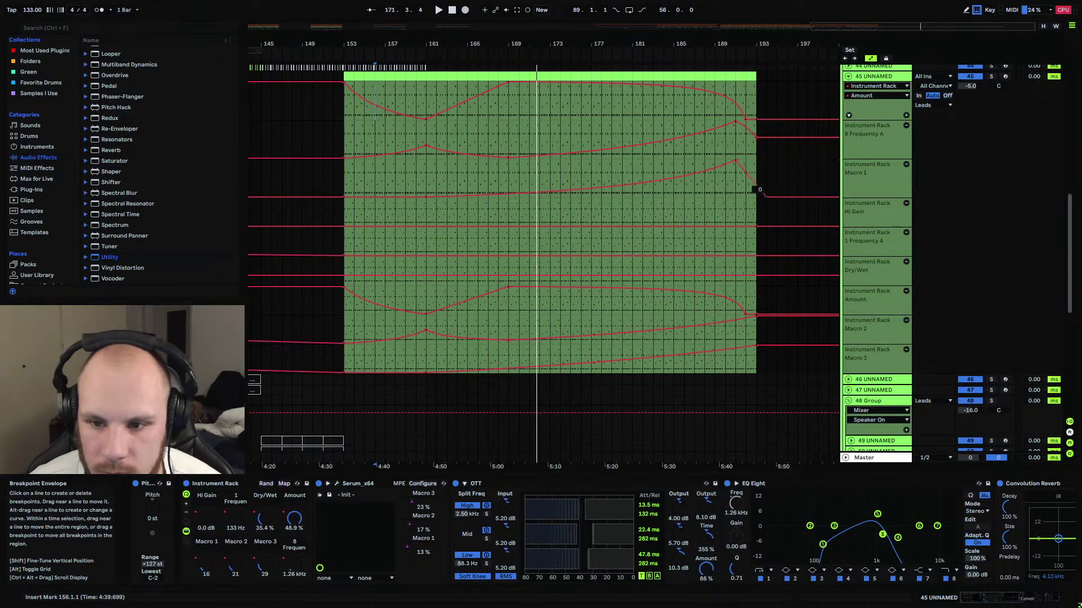
{"action": "left_click", "coordinate": [766, 198]}
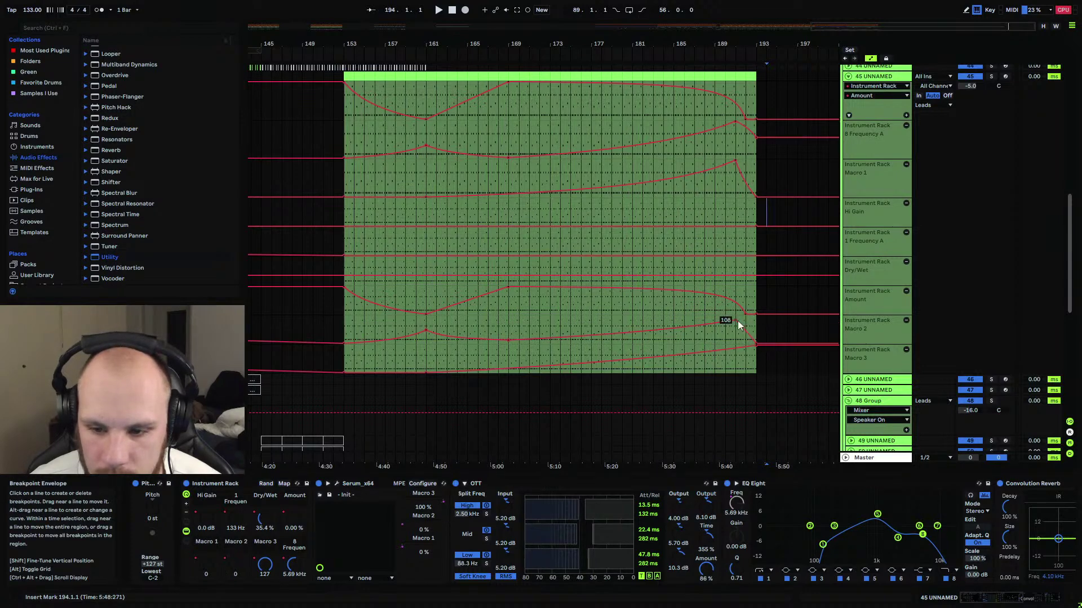
{"action": "left_click_drag", "start_coordinate": [755, 346], "coordinate": [755, 372]}
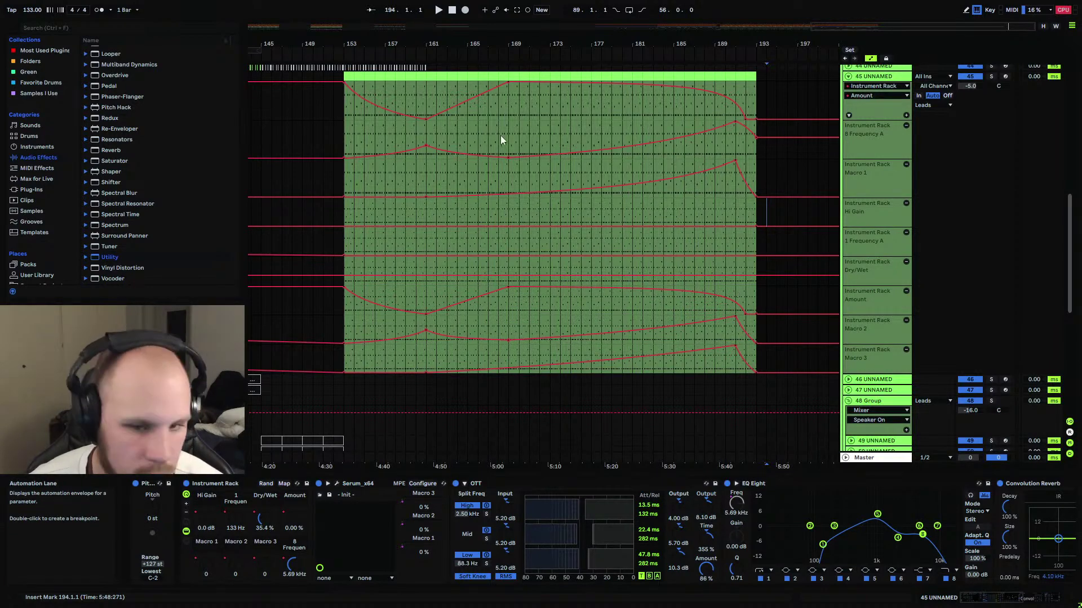
Play from bar 153 and automate Hi Gain and 1 Frequency A to rise until bar 191 and fall back by bar 193.
{"action": "left_click", "coordinate": [347, 120]}
{"action": "key", "text": "space"}
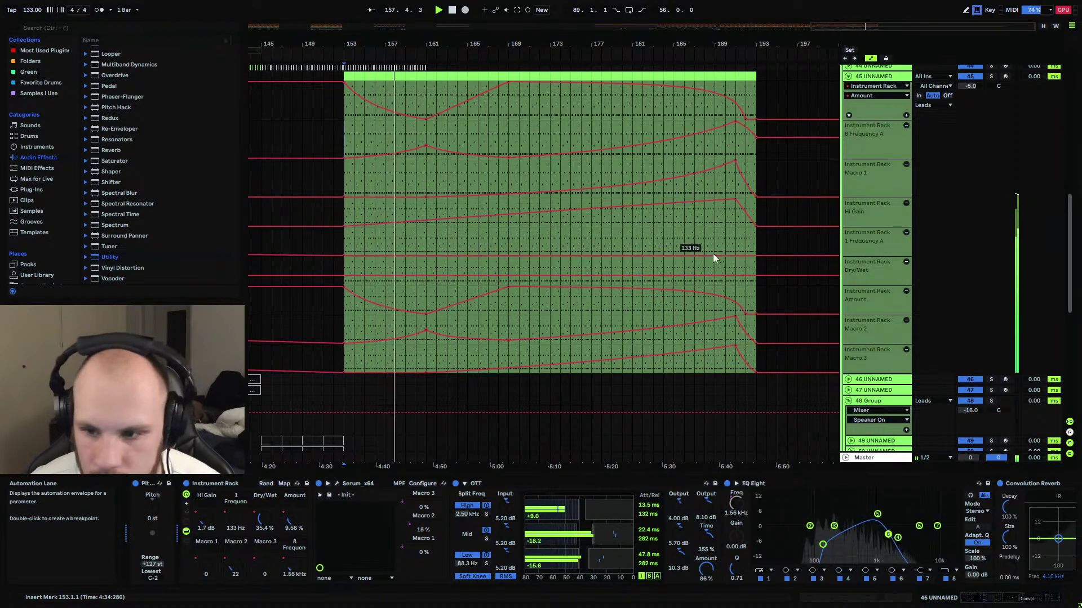
{"action": "left_click_drag", "start_coordinate": [735, 256], "coordinate": [708, 236]}
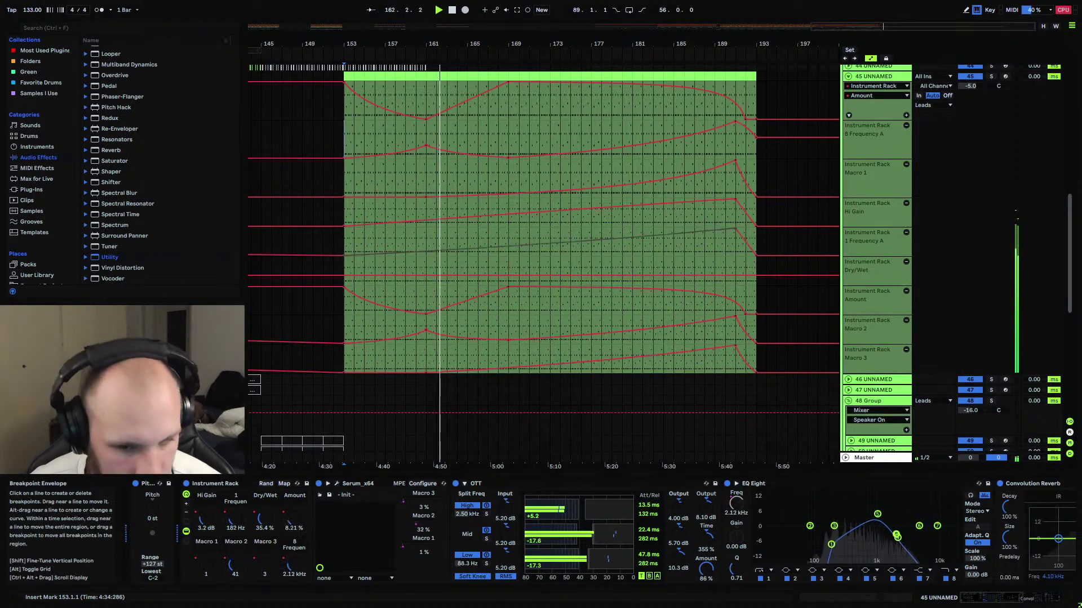
Automate Dry/Wet to curve from its minimum at bar 153 to 100% at bar 191 and drop back by bar 193.
{"action": "left_click_drag", "start_coordinate": [735, 276], "coordinate": [736, 257]}
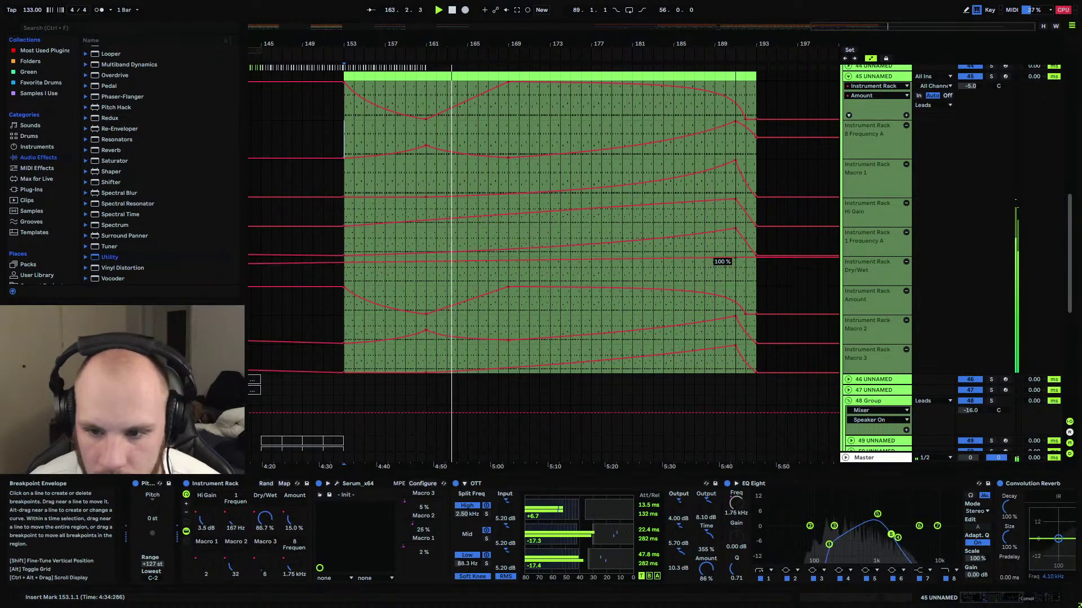
{"action": "left_click_drag", "start_coordinate": [344, 259], "coordinate": [344, 286]}
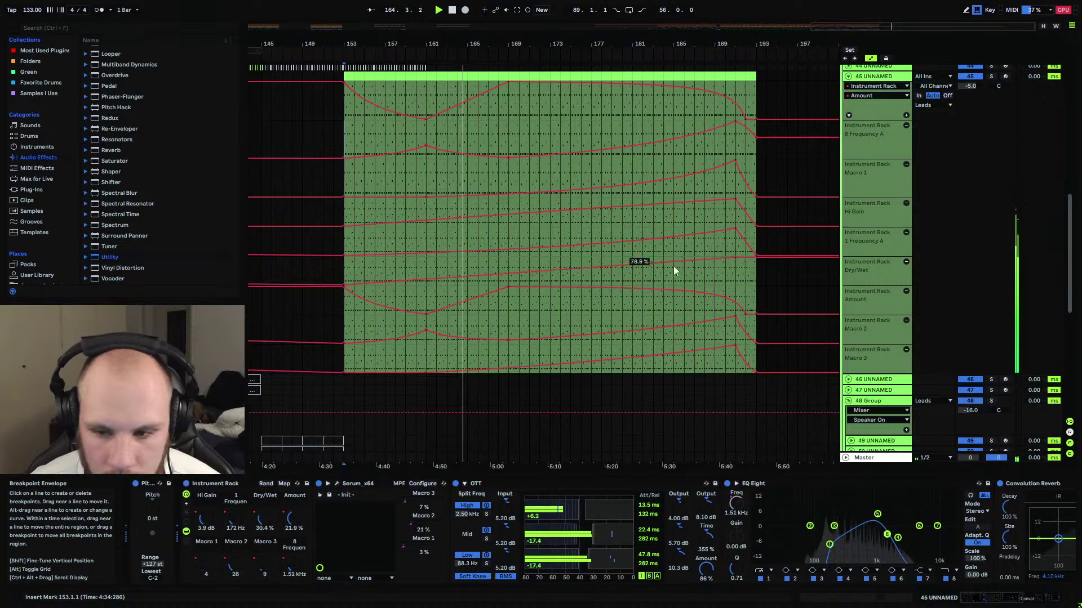
{"action": "left_click_drag", "start_coordinate": [753, 258], "coordinate": [755, 285]}
{"action": "left_click_drag", "start_coordinate": [546, 277], "coordinate": [546, 288]}
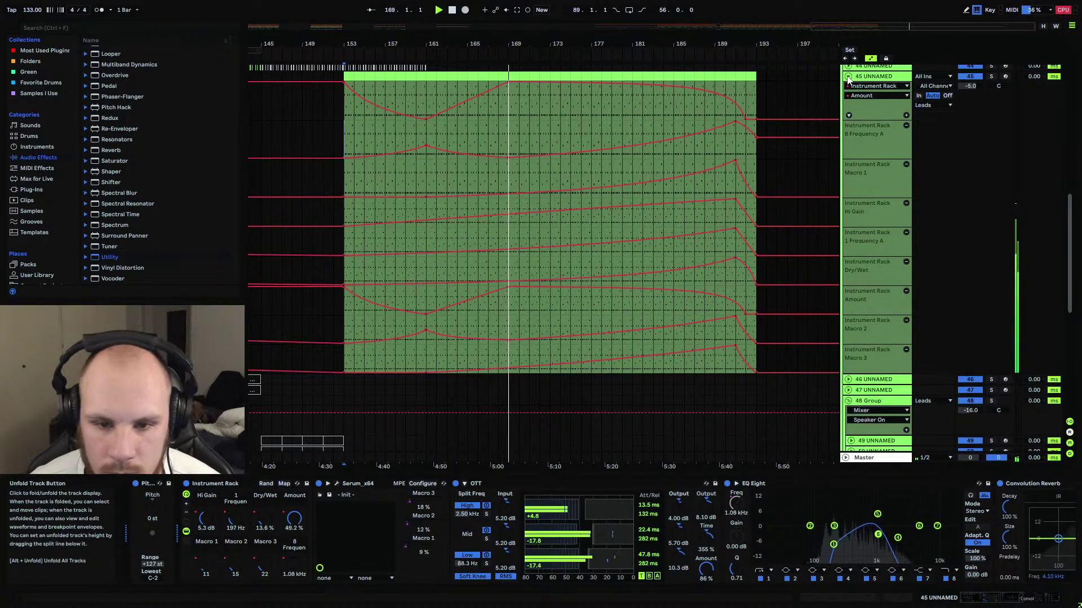
Copy the drum and bass clips from bars 33 to 41 and paste them at bar 193.
{"action": "scroll", "coordinate": [681, 132], "scroll_direction": "up", "scroll_amount": 3}
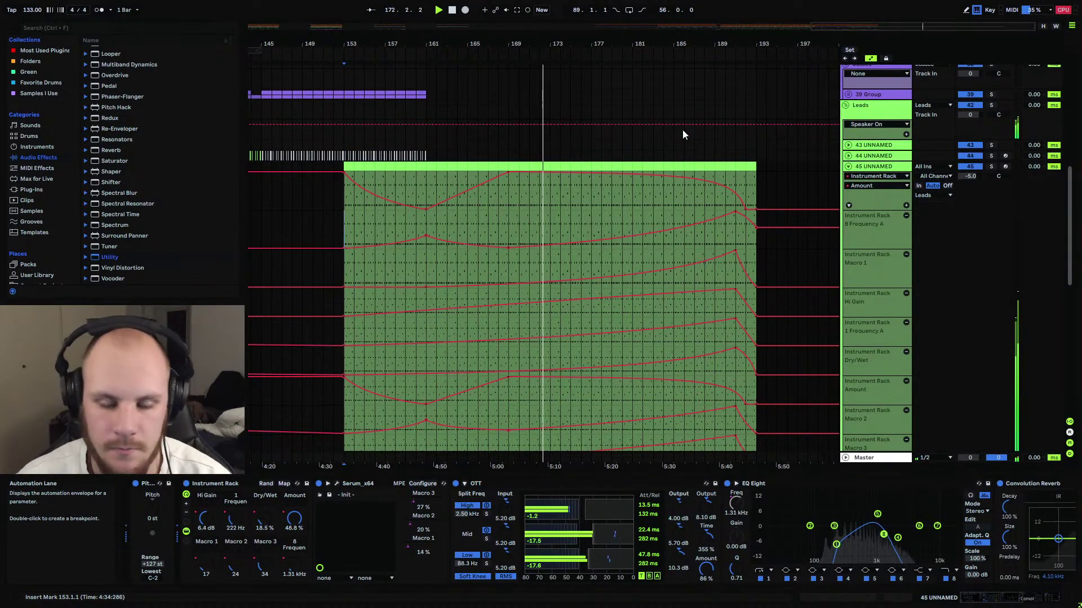
{"action": "left_click_drag", "start_coordinate": [704, 45], "coordinate": [705, 25]}
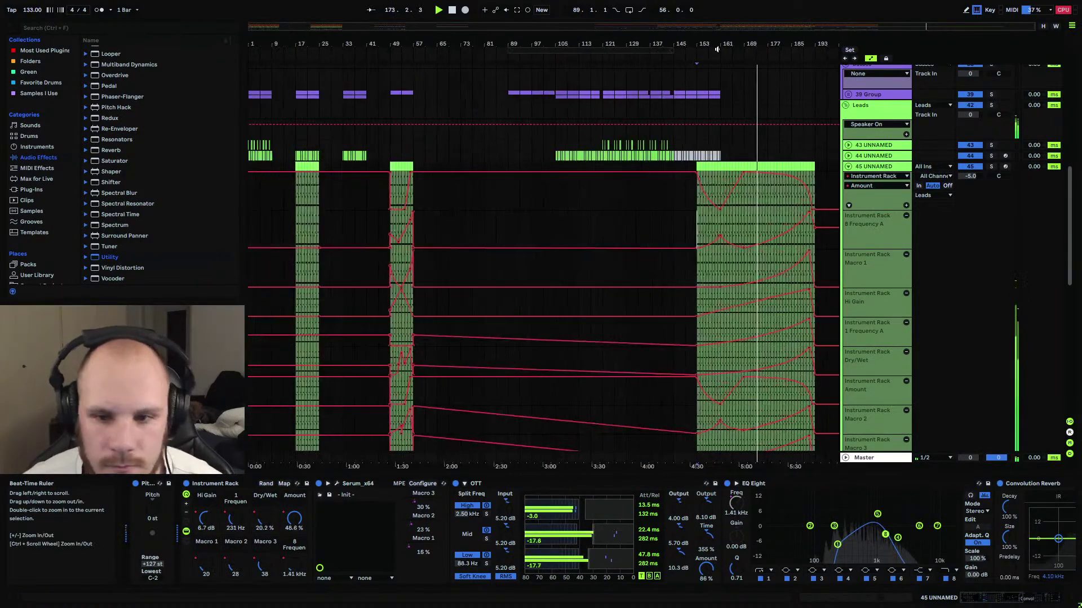
{"action": "scroll", "coordinate": [704, 140], "scroll_direction": "up", "scroll_amount": 5}
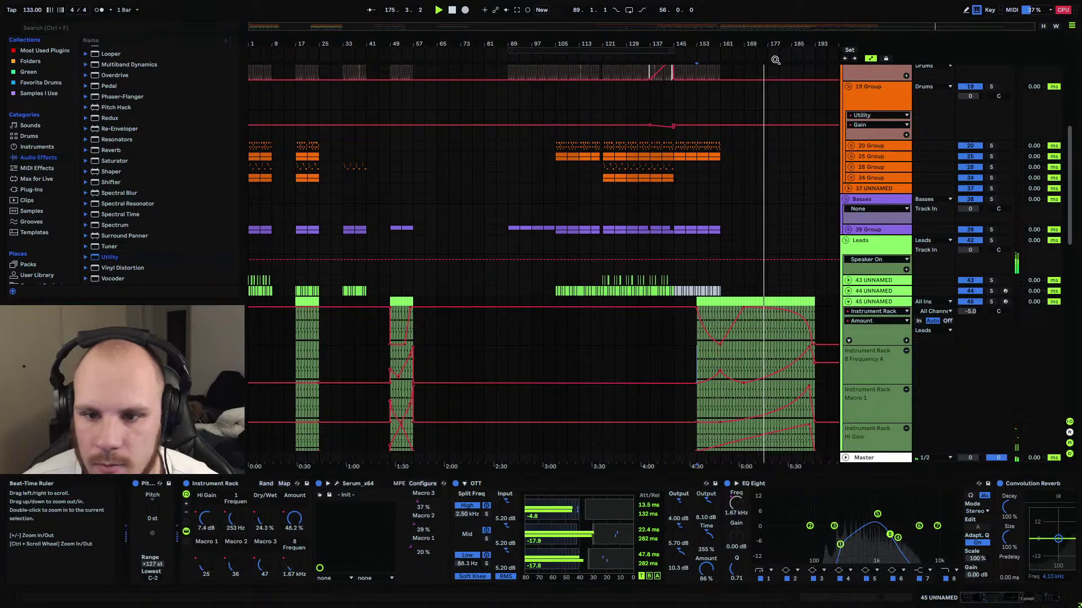
{"action": "scroll", "coordinate": [456, 167], "scroll_direction": "up", "scroll_amount": 3}
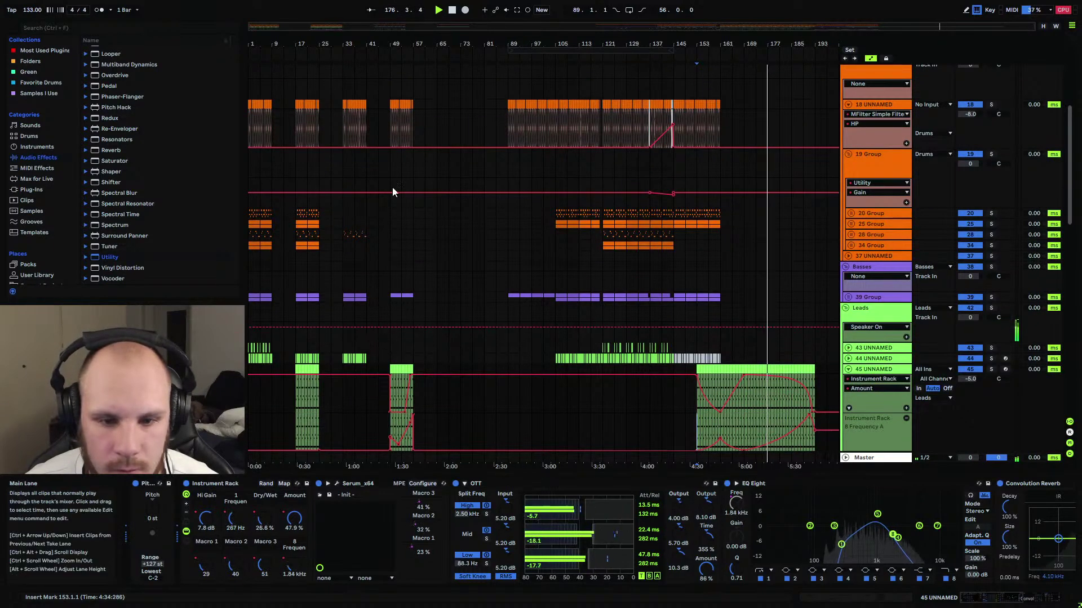
{"action": "left_click_drag", "start_coordinate": [388, 106], "coordinate": [405, 286]}
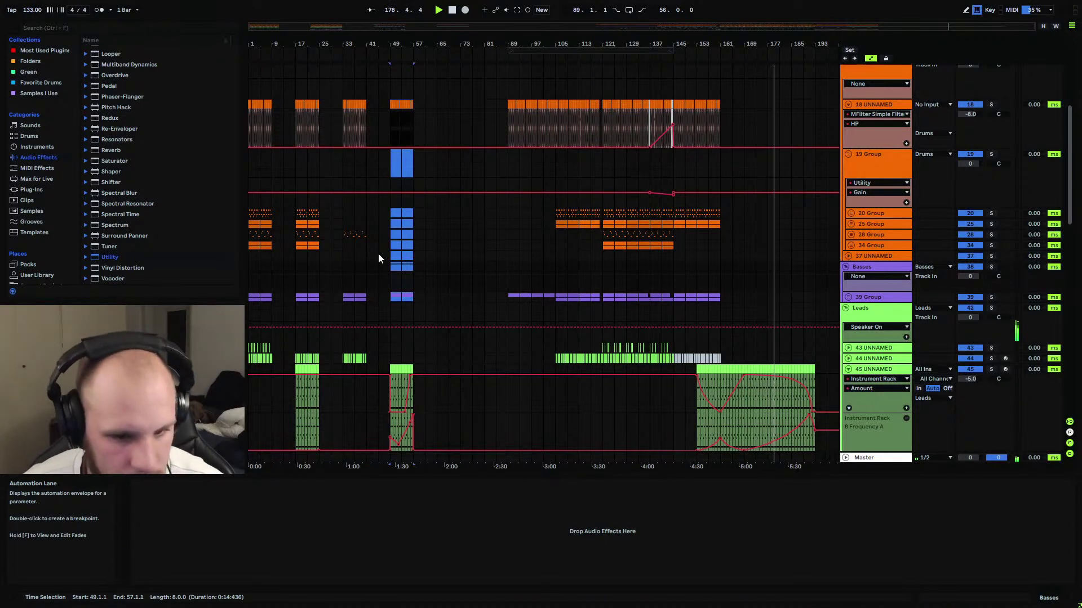
{"action": "left_click_drag", "start_coordinate": [365, 265], "coordinate": [343, 104]}
{"action": "left_click", "coordinate": [814, 109]}
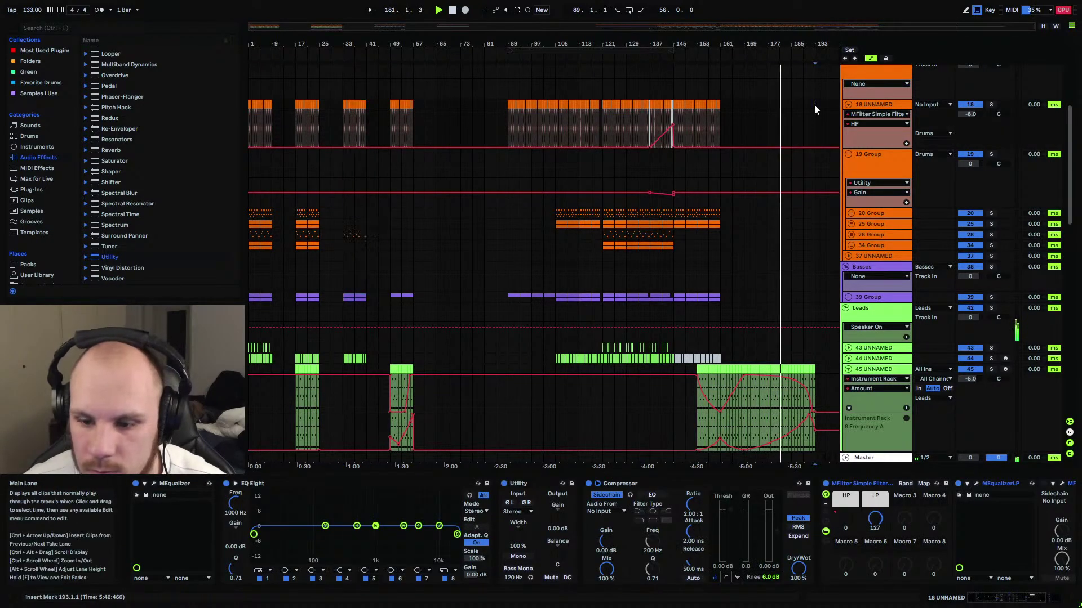
{"action": "key", "text": "ctrl+v"}
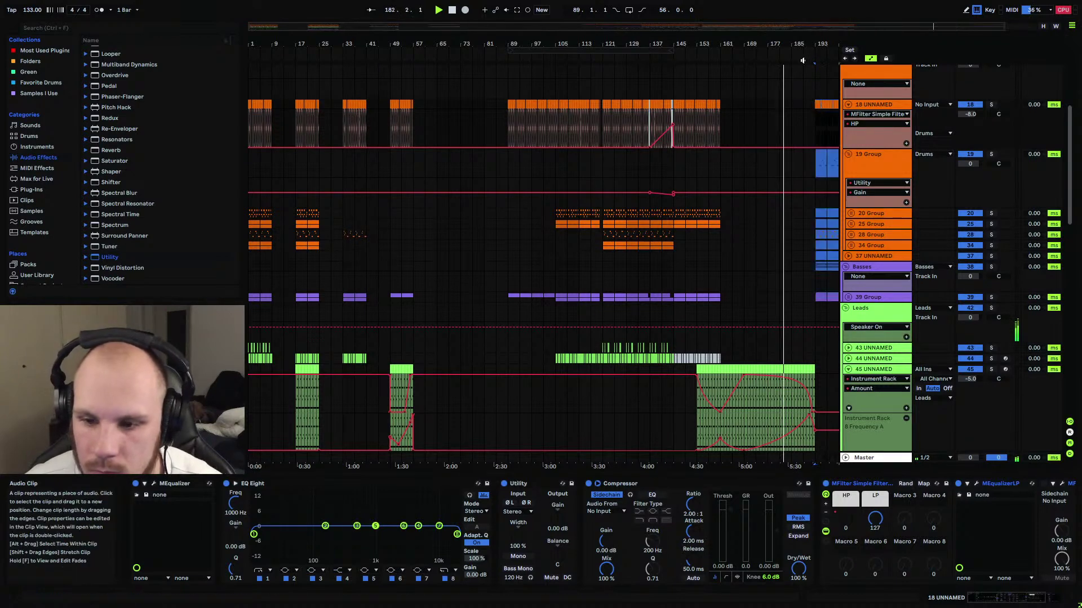
Delete the pasted 28 Group clip at bar 193 and duplicate the remaining drums and bass to bars 201 to 209.
{"action": "left_click_drag", "start_coordinate": [822, 43], "coordinate": [729, 84]}
{"action": "left_click", "coordinate": [725, 235]}
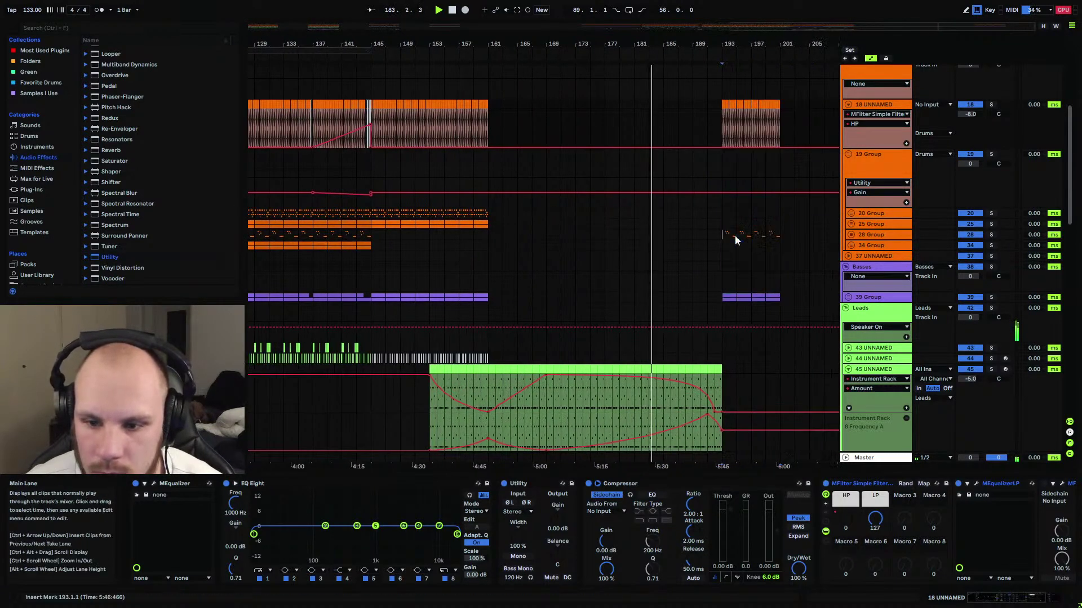
{"action": "key", "text": "Delete"}
{"action": "left_click_drag", "start_coordinate": [720, 298], "coordinate": [780, 105]}
{"action": "key", "text": "ctrl+d"}
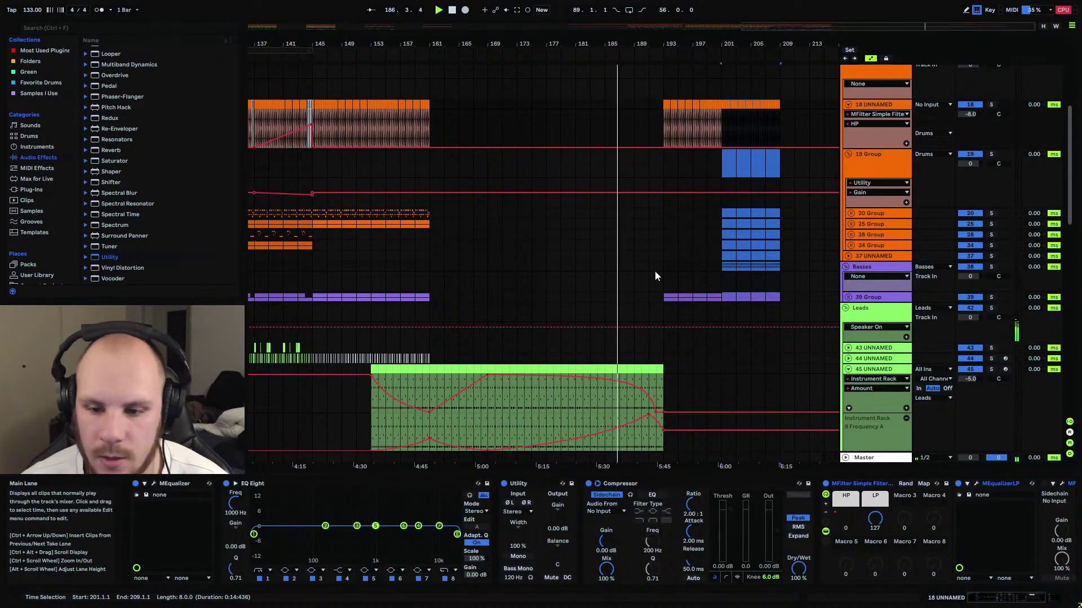
Move the track 45 Amount breakpoint just after bar 191 back to bar 191, keeping it at 0%.
{"action": "scroll", "coordinate": [638, 248], "scroll_direction": "down", "scroll_amount": 3}
{"action": "scroll", "coordinate": [638, 247], "scroll_direction": "down", "scroll_amount": 5}
{"action": "left_click_drag", "start_coordinate": [668, 44], "coordinate": [591, 158]}
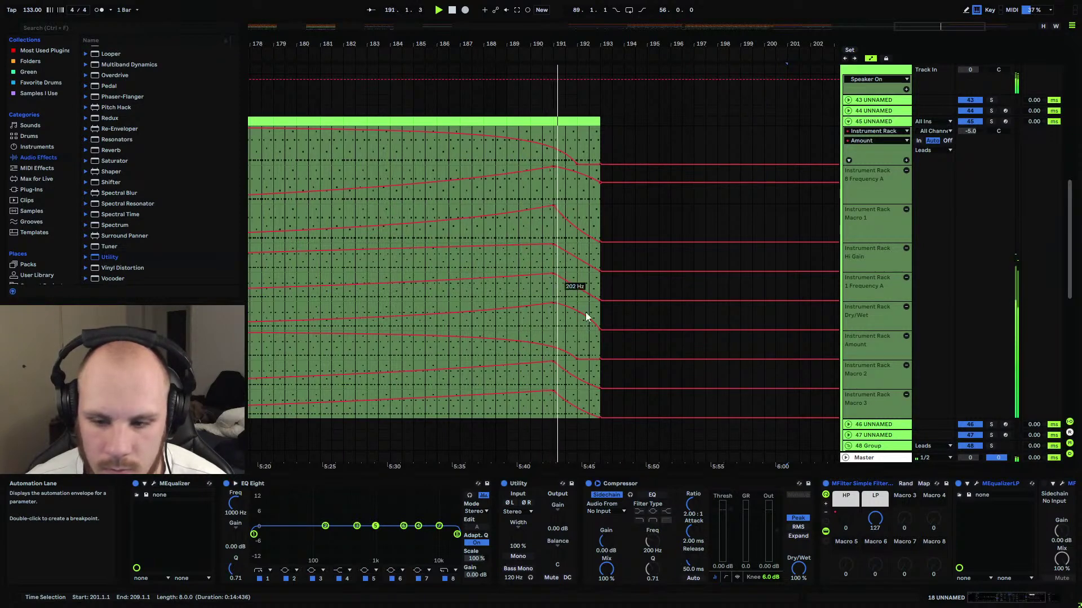
{"action": "left_click_drag", "start_coordinate": [575, 358], "coordinate": [552, 358]}
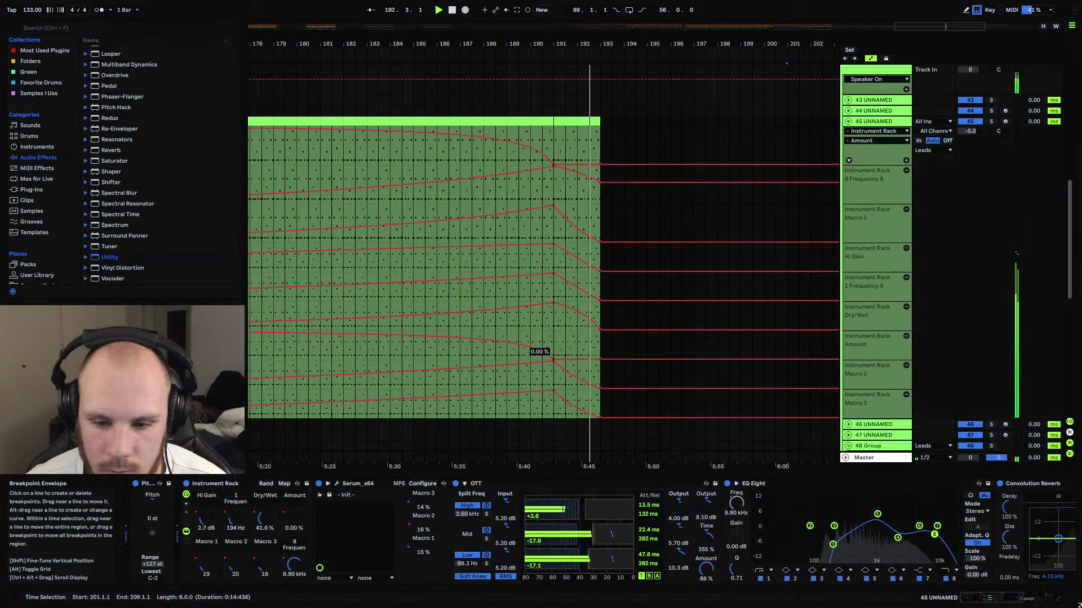
Extend the track 45 lead past bar 193 by duplicating a one-bar section up to bar 197.
{"action": "left_click", "coordinate": [591, 122]}
{"action": "key", "text": "space"}
{"action": "key", "text": "ctrl+d"}
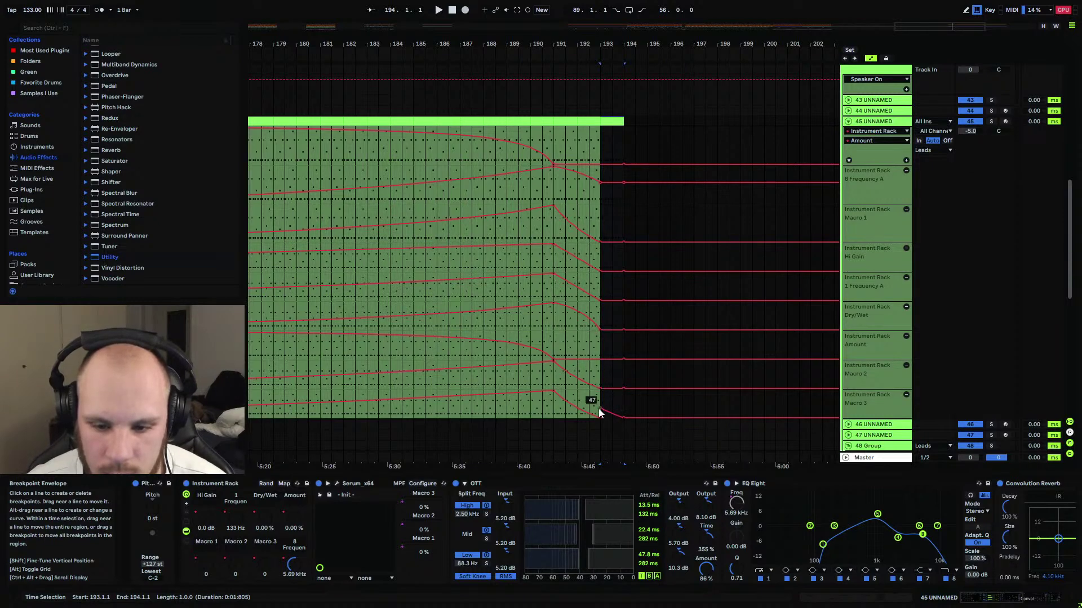
{"action": "left_click_drag", "start_coordinate": [616, 159], "coordinate": [635, 414]}
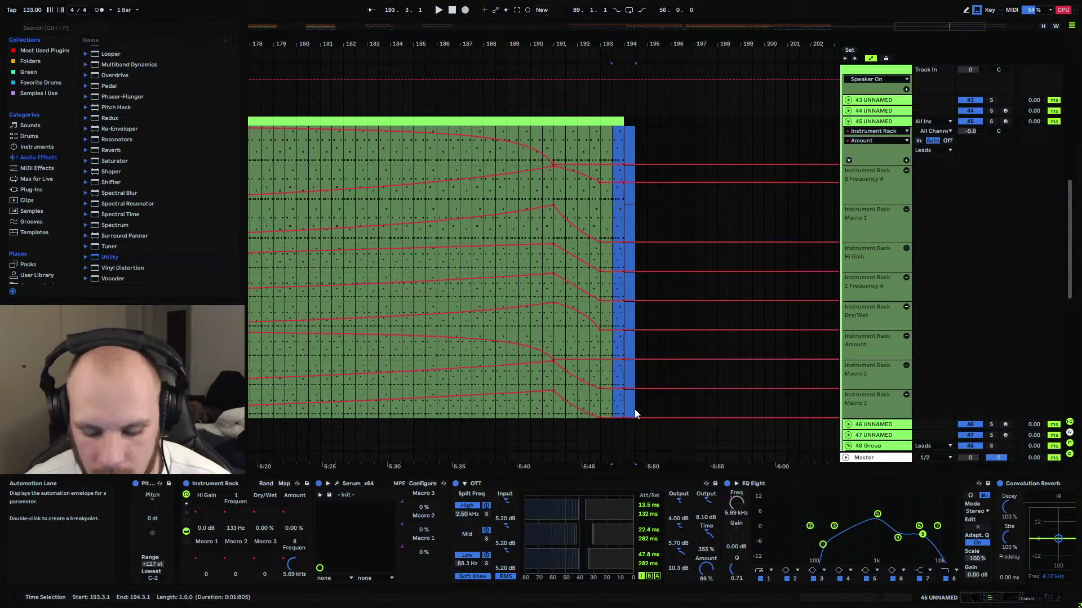
{"action": "left_click", "coordinate": [613, 122]}
{"action": "key", "text": "ctrl+d"}
{"action": "key", "text": "ctrl+d"}
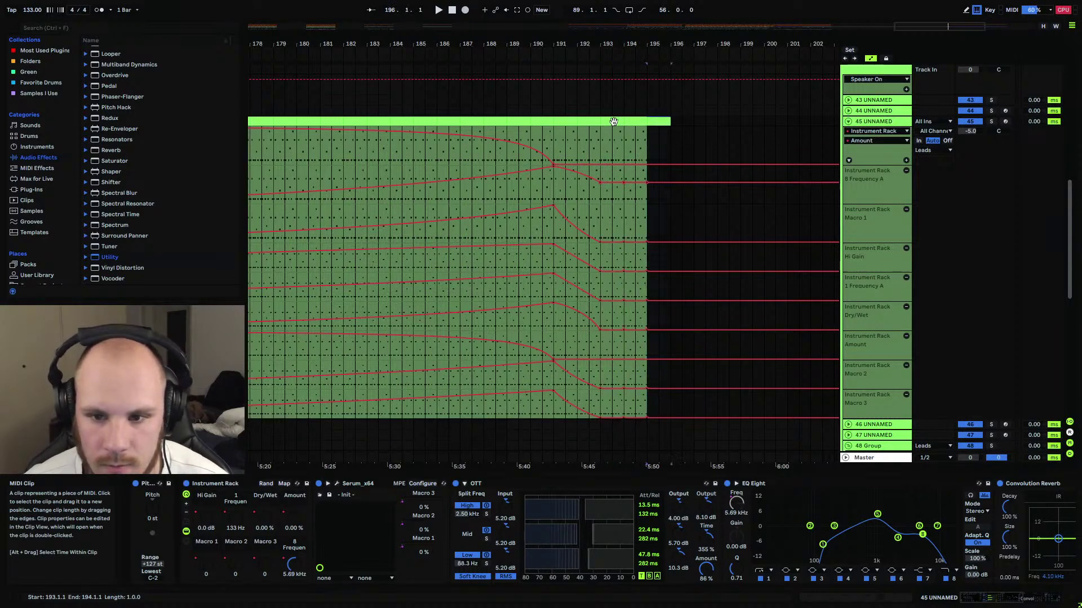
{"action": "key", "text": "ctrl+d"}
Play from bar 185 and duplicate the lead clips from bars 193 to 197 until they reach bar 209.
{"action": "left_click", "coordinate": [414, 153]}
{"action": "key", "text": "space"}
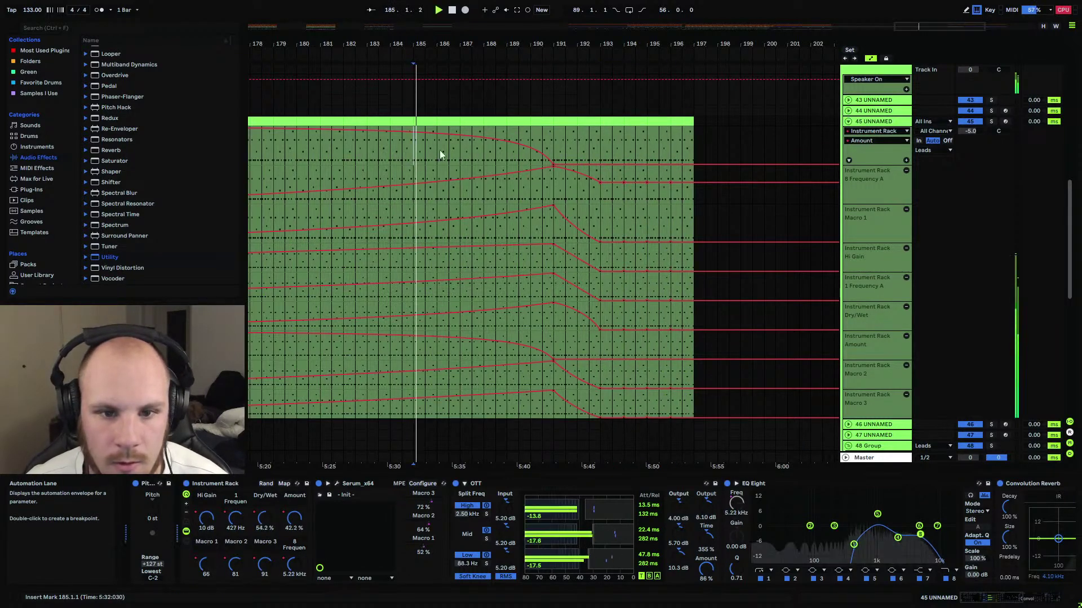
{"action": "left_click", "coordinate": [679, 121]}
{"action": "left_click", "coordinate": [608, 123], "text": "shift"}
{"action": "key", "text": "ctrl+d"}
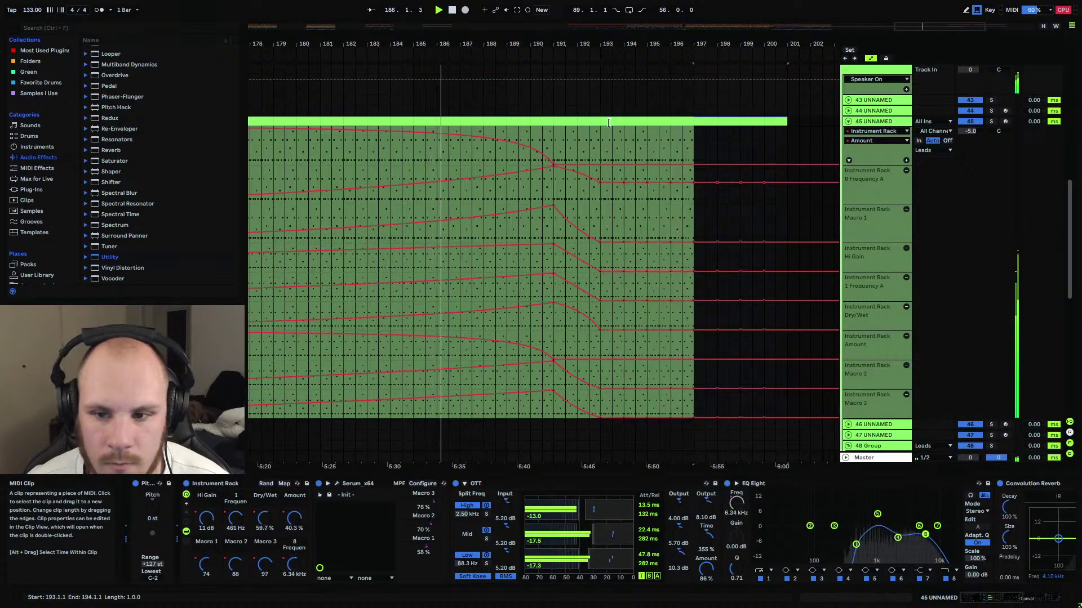
{"action": "key", "text": "ctrl+d"}
{"action": "key", "text": "ctrl+d"}
{"action": "key", "text": "minus"}
Select the lead's automation lanes from bar 193.3 to 208.3 and lower the track 45 volume to -7.0 dB.
{"action": "left_click_drag", "start_coordinate": [482, 191], "coordinate": [746, 195]}
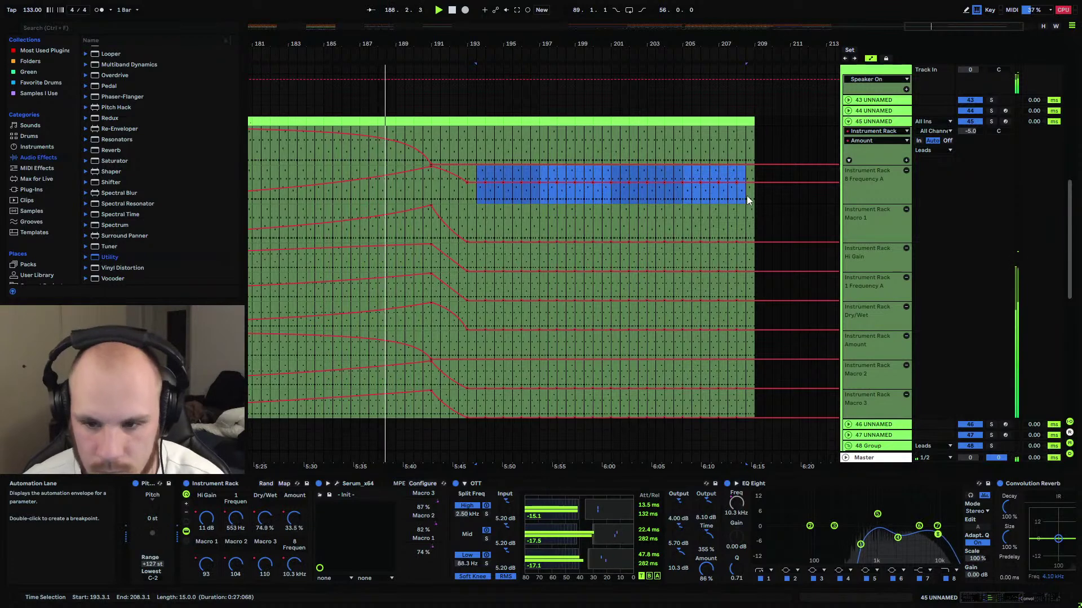
{"action": "left_click", "coordinate": [748, 410], "text": "shift"}
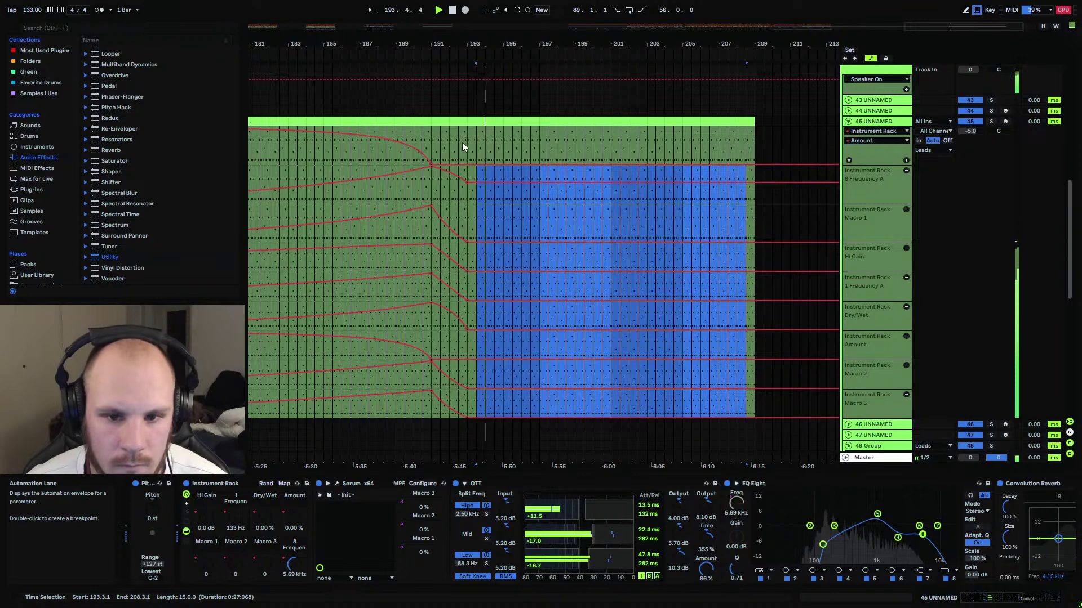
{"action": "left_click", "coordinate": [467, 141]}
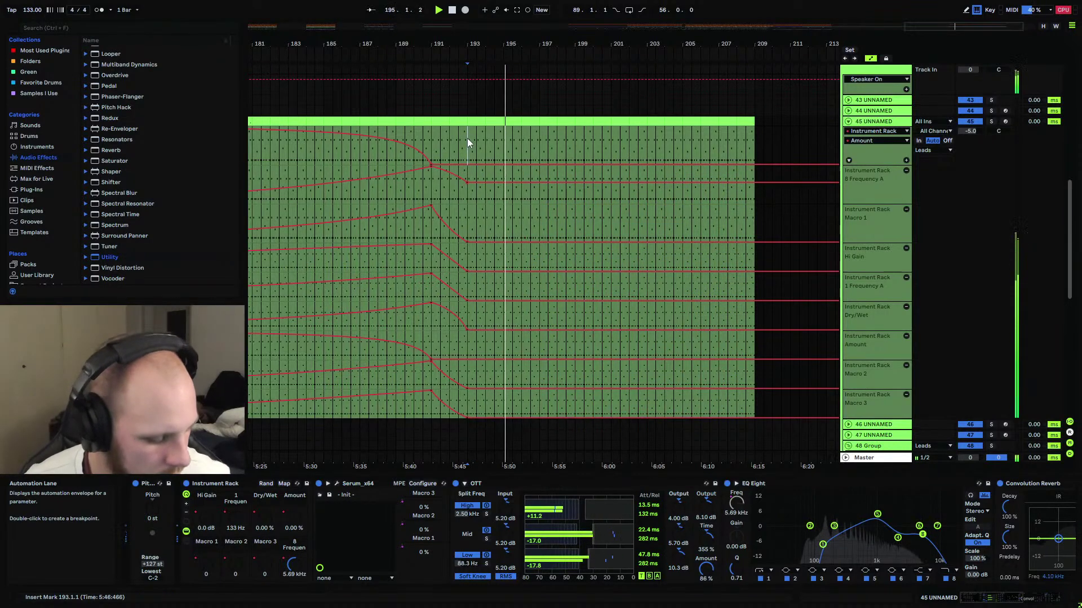
{"action": "left_click_drag", "start_coordinate": [966, 134], "coordinate": [967, 133]}
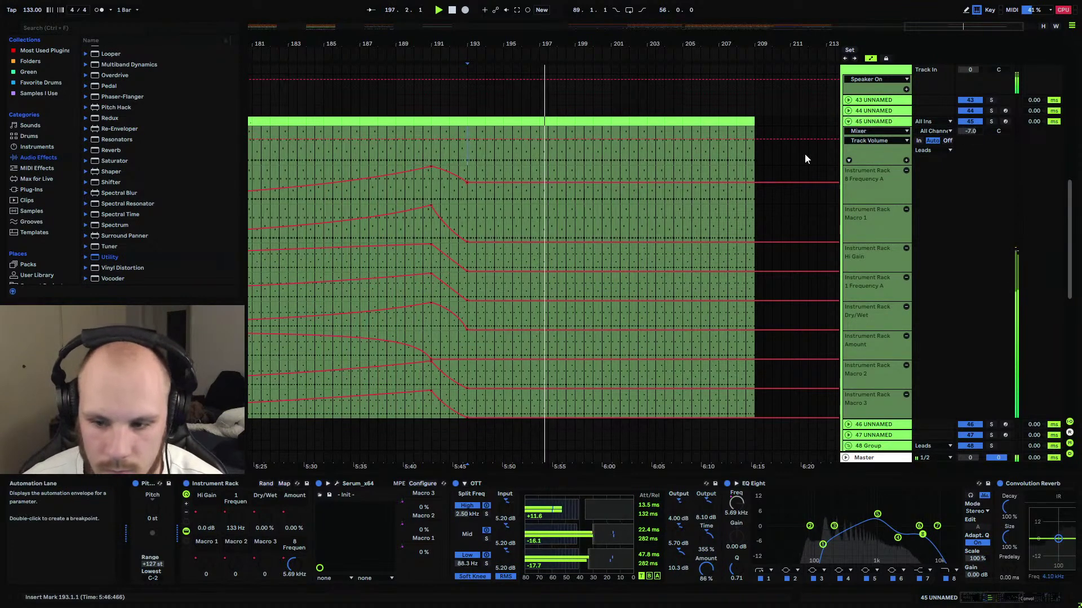
Add a Dry/Wet rise after bar 193 and adjust it to reach about 30.7% at bar 197.
{"action": "left_click_drag", "start_coordinate": [756, 327], "coordinate": [756, 313]}
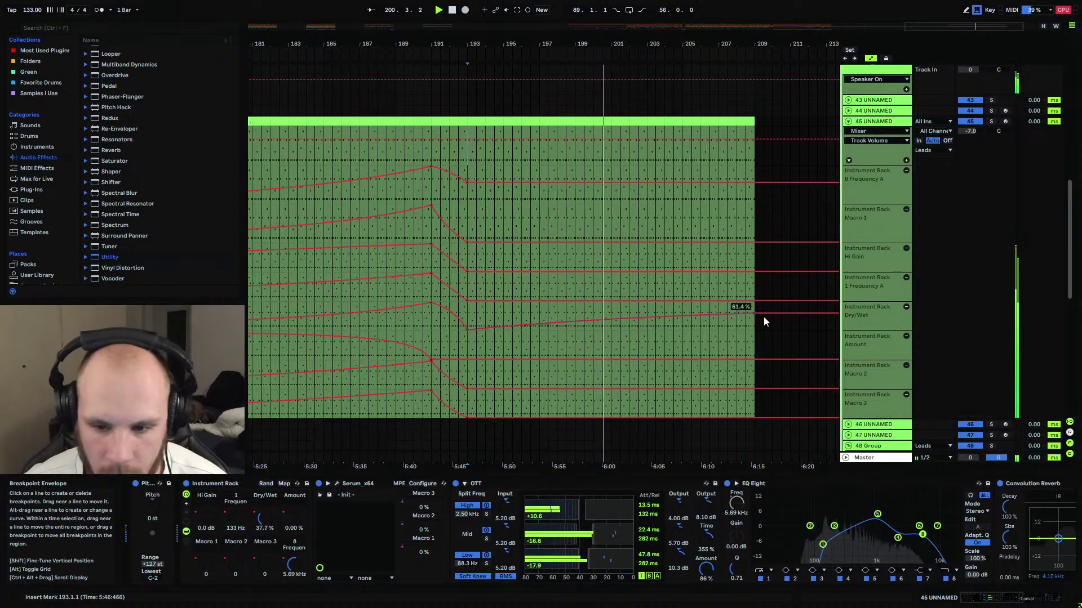
{"action": "left_click_drag", "start_coordinate": [755, 312], "coordinate": [593, 312]}
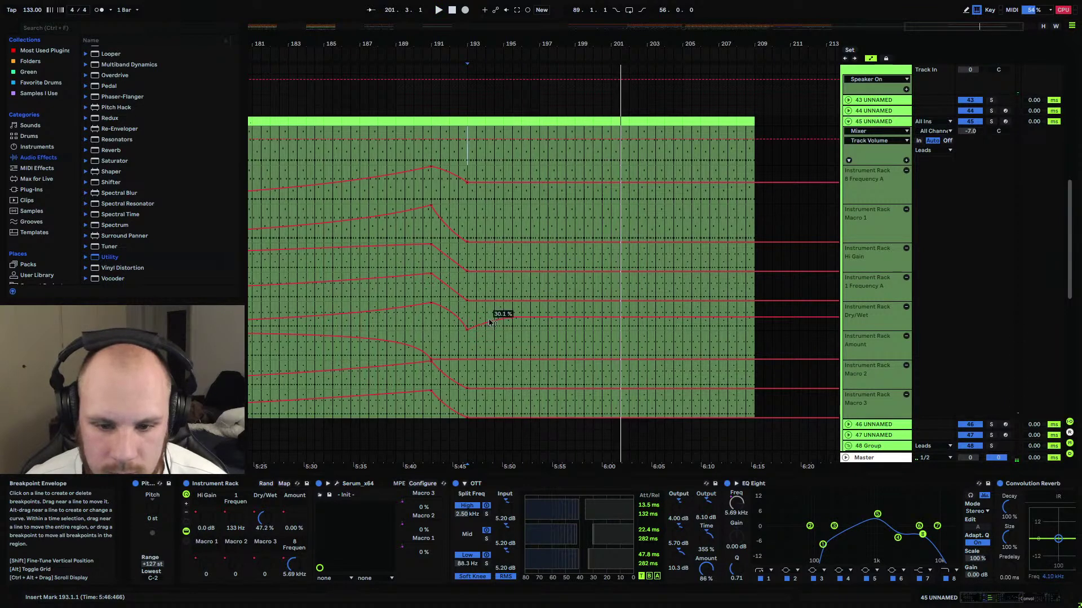
{"action": "left_click", "coordinate": [432, 322]}
{"action": "key", "text": "space"}
{"action": "left_click_drag", "start_coordinate": [511, 317], "coordinate": [510, 320]}
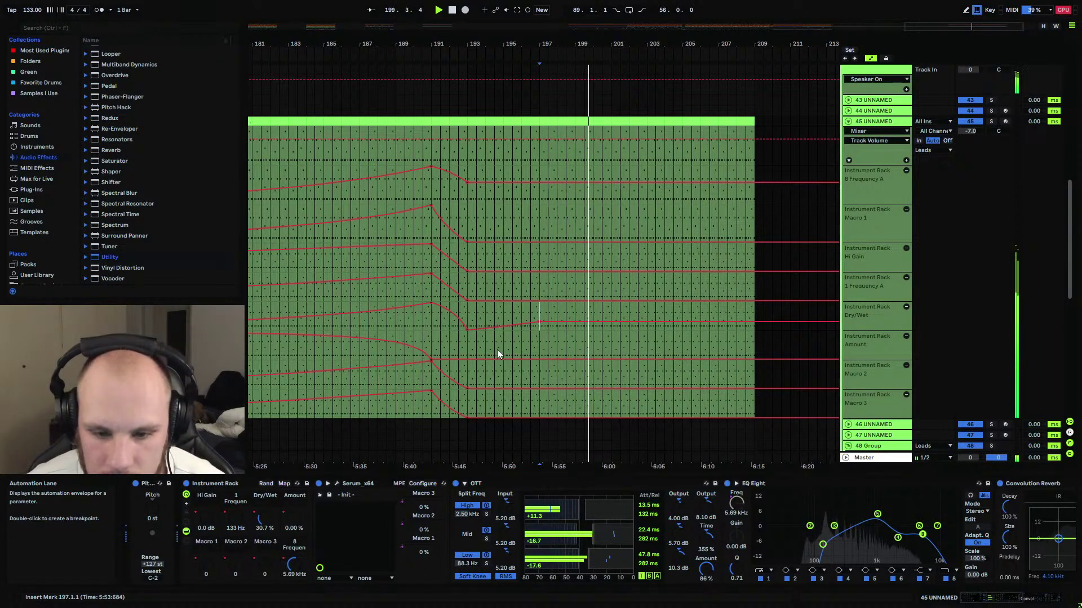
Pull the Dry/Wet low point slightly before bar 193 and make the level jump to 38.6% at bar 193.
{"action": "mouse_move", "coordinate": [463, 329]}
{"action": "left_mouse_down"}
{"action": "mouse_move", "coordinate": [448, 329]}
{"action": "mouse_move", "coordinate": [457, 329]}
{"action": "left_mouse_up"}
{"action": "left_click", "coordinate": [423, 327]}
{"action": "key", "text": "space"}
{"action": "key", "text": "space"}
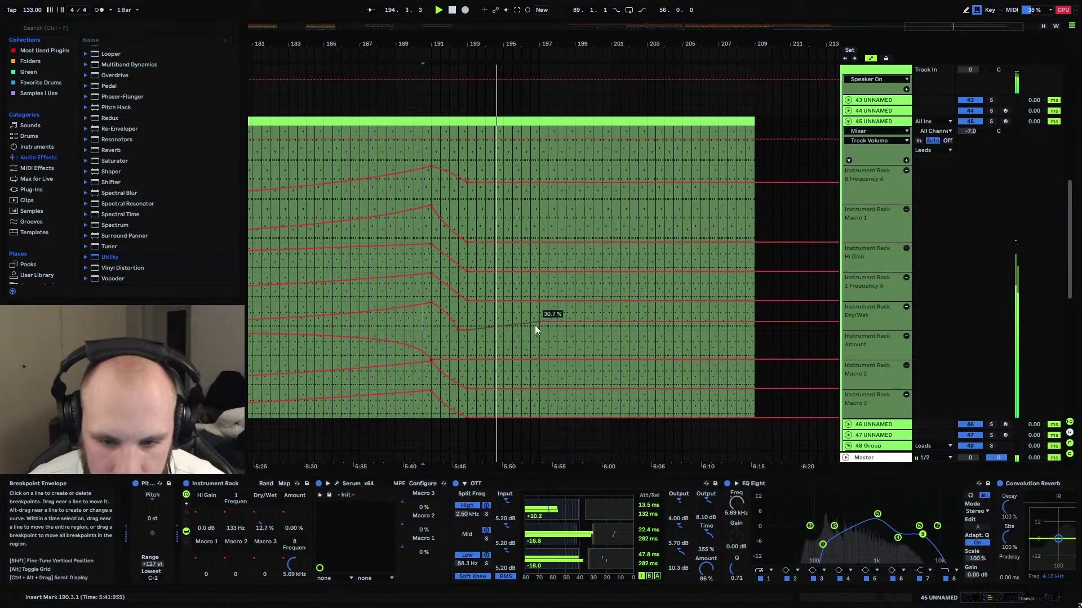
{"action": "mouse_move", "coordinate": [537, 320]}
{"action": "left_mouse_down"}
{"action": "mouse_move", "coordinate": [467, 320]}
{"action": "mouse_move", "coordinate": [482, 328]}
{"action": "left_mouse_up"}
{"action": "key", "text": "space"}
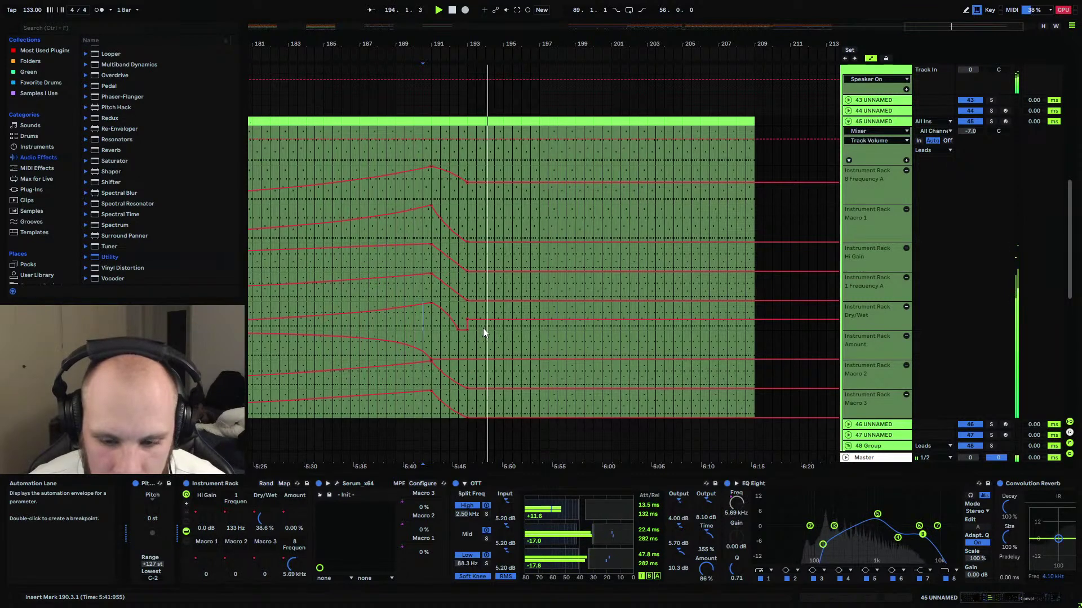
Adjust the Convolution Reverb EQ on track 45: low band 169 Hz at -18 dB, middle band 1.40 kHz at 2.4 dB.
{"action": "left_click", "coordinate": [1002, 599]}
{"action": "left_click", "coordinate": [746, 483]}
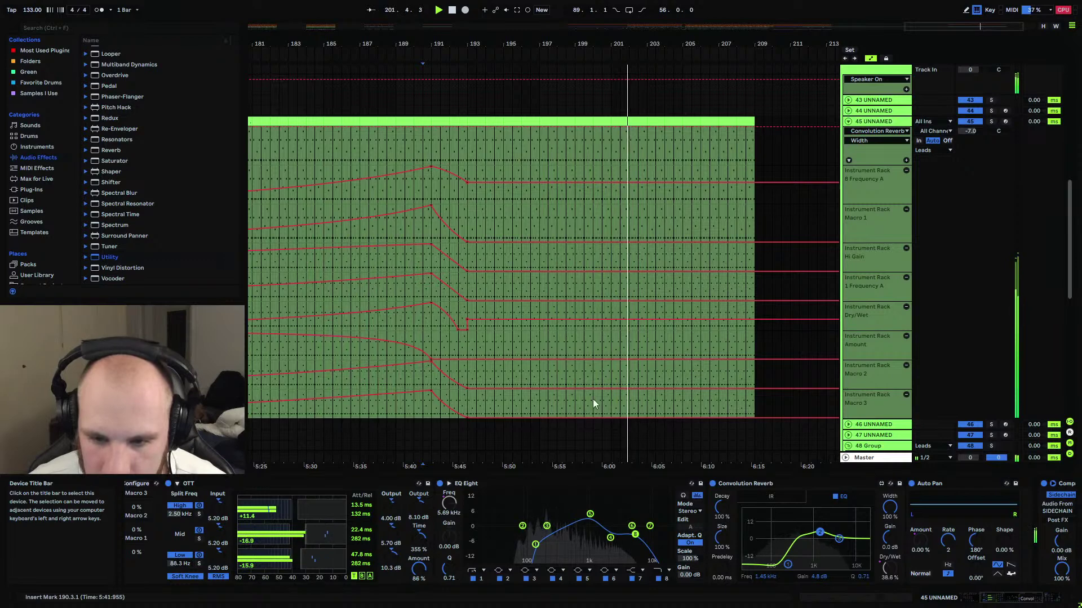
{"action": "left_click_drag", "start_coordinate": [789, 565], "coordinate": [779, 564]}
{"action": "left_click", "coordinate": [819, 535]}
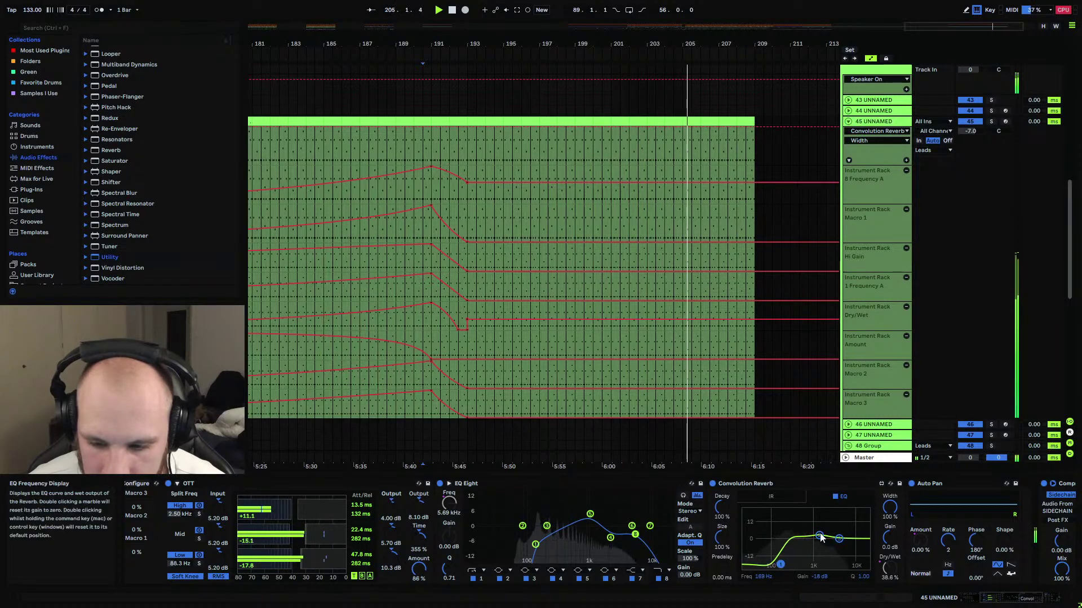
Copy the SIDECHAIN clips from bars 121 to 137 and paste them at bars 145 and 193.
{"action": "left_click", "coordinate": [465, 138]}
{"action": "scroll", "coordinate": [485, 174], "scroll_direction": "up", "scroll_amount": 5}
{"action": "scroll", "coordinate": [485, 174], "scroll_direction": "up", "scroll_amount": 5}
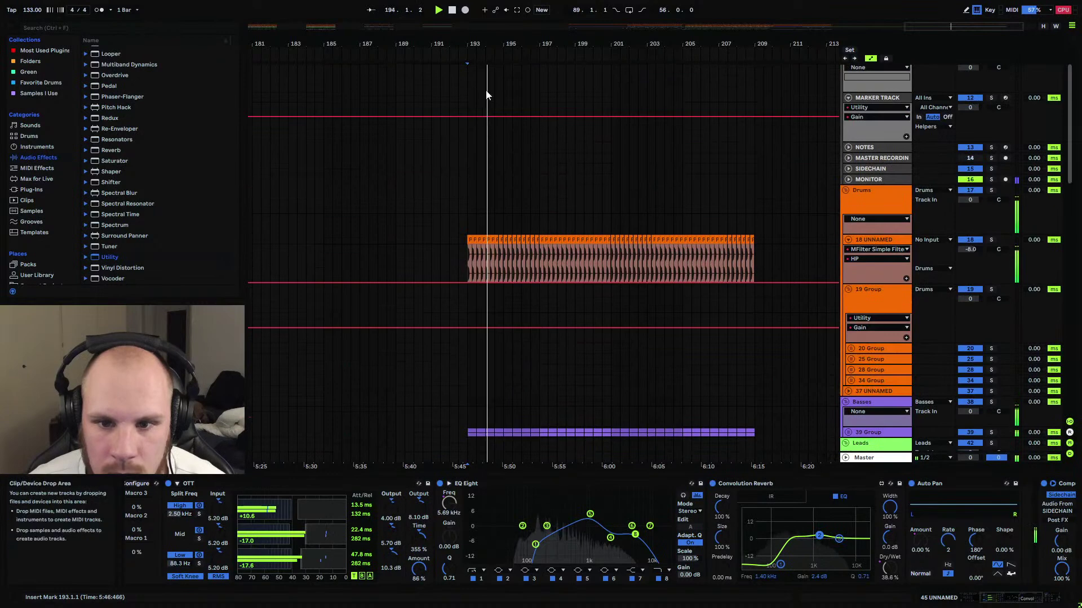
{"action": "mouse_move", "coordinate": [813, 43]}
{"action": "left_mouse_down"}
{"action": "mouse_move", "coordinate": [813, 31]}
{"action": "mouse_move", "coordinate": [608, 117]}
{"action": "left_mouse_up"}
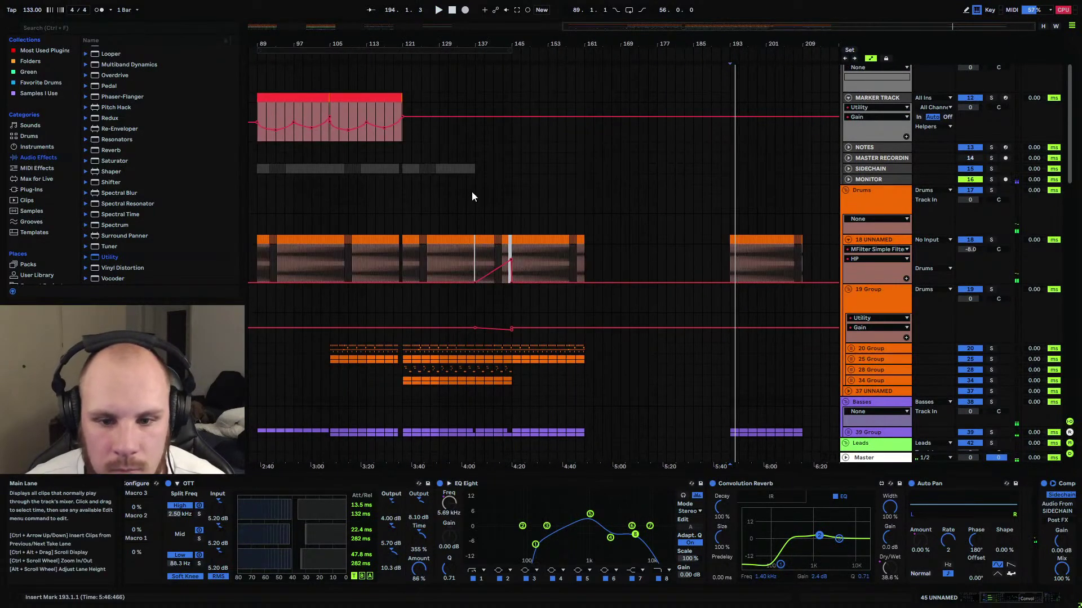
{"action": "left_click_drag", "start_coordinate": [401, 167], "coordinate": [475, 169]}
{"action": "left_click", "coordinate": [509, 171]}
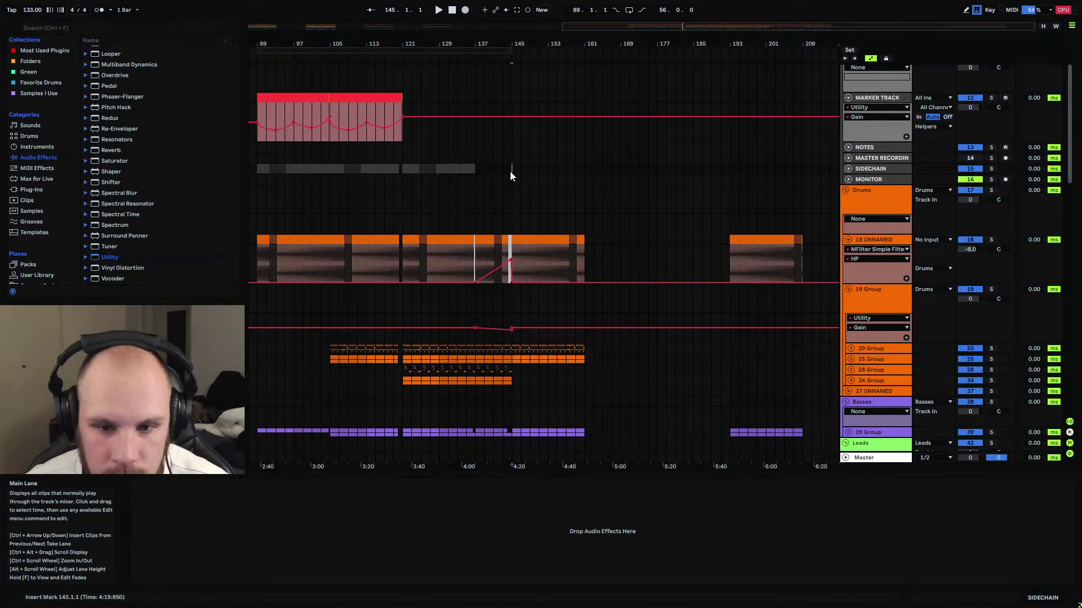
{"action": "key", "text": "ctrl+v"}
{"action": "left_click", "coordinate": [730, 168]}
{"action": "key", "text": "ctrl+v"}
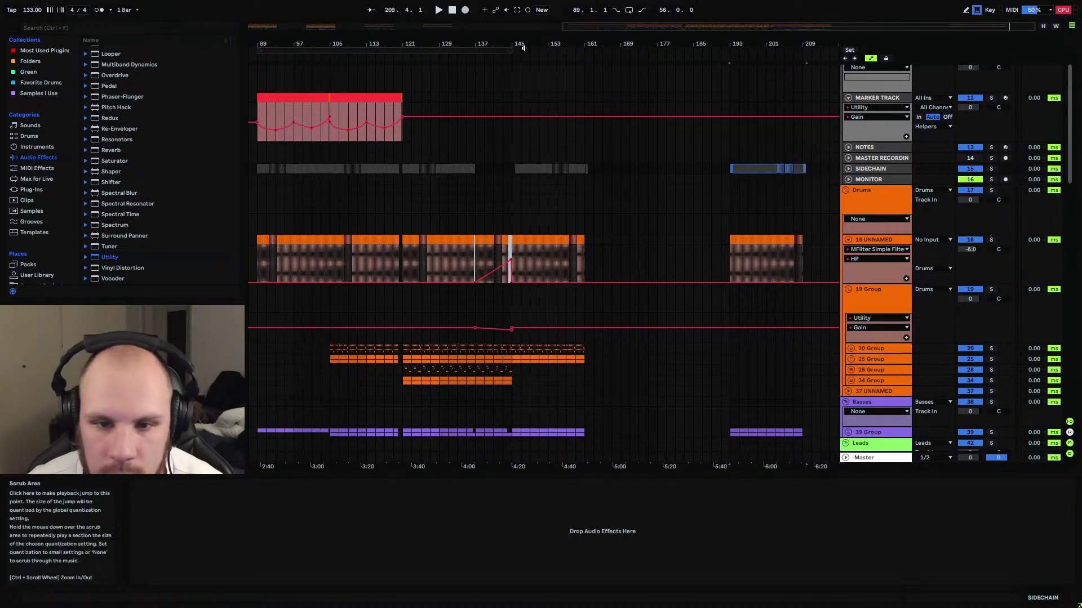
Shift the pasted SIDECHAIN clips near bar 145 so they start exactly at bar 145.
{"action": "left_click_drag", "start_coordinate": [528, 44], "coordinate": [575, 43]}
{"action": "left_click_drag", "start_coordinate": [553, 169], "coordinate": [725, 173]}
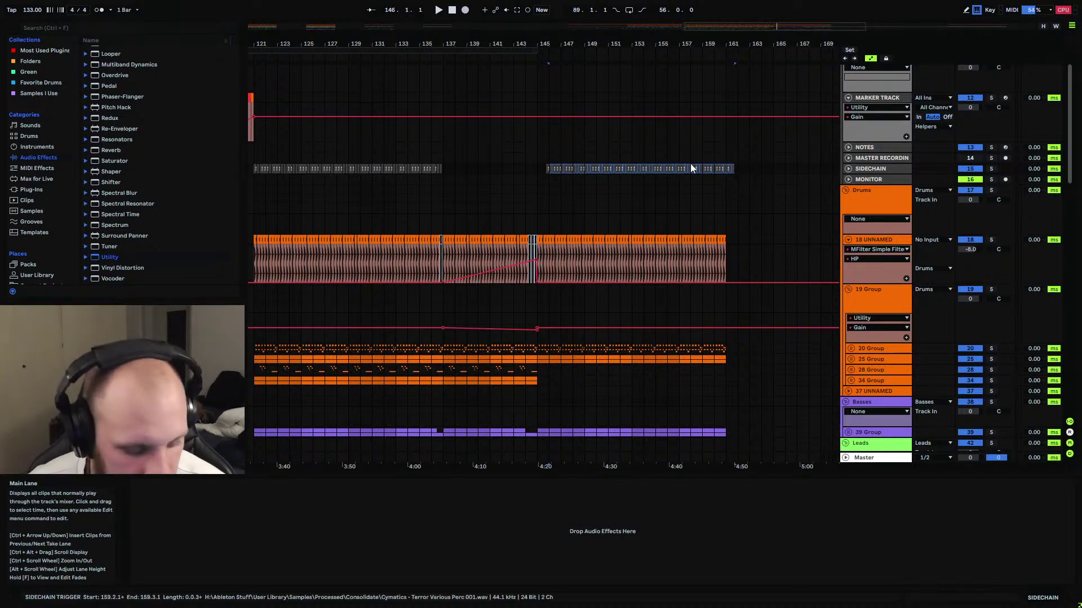
{"action": "left_click", "coordinate": [558, 168]}
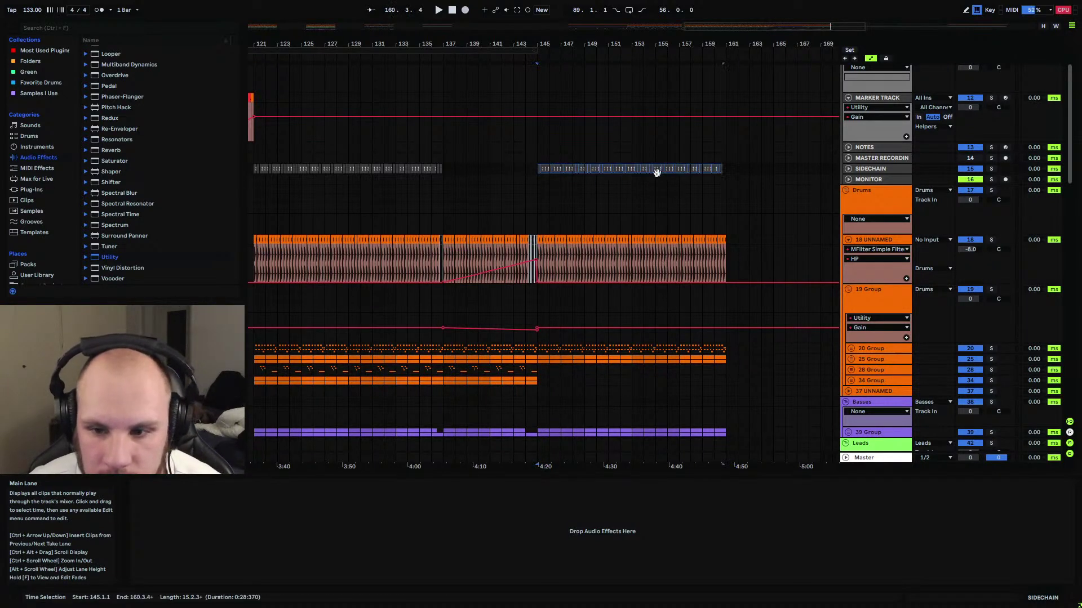
Duplicate the last sidechain trigger up to bar 161 and fill the gap between bars 137 and 145.
{"action": "left_click", "coordinate": [719, 168]}
{"action": "scroll", "coordinate": [718, 72], "scroll_direction": "up", "scroll_amount": 3}
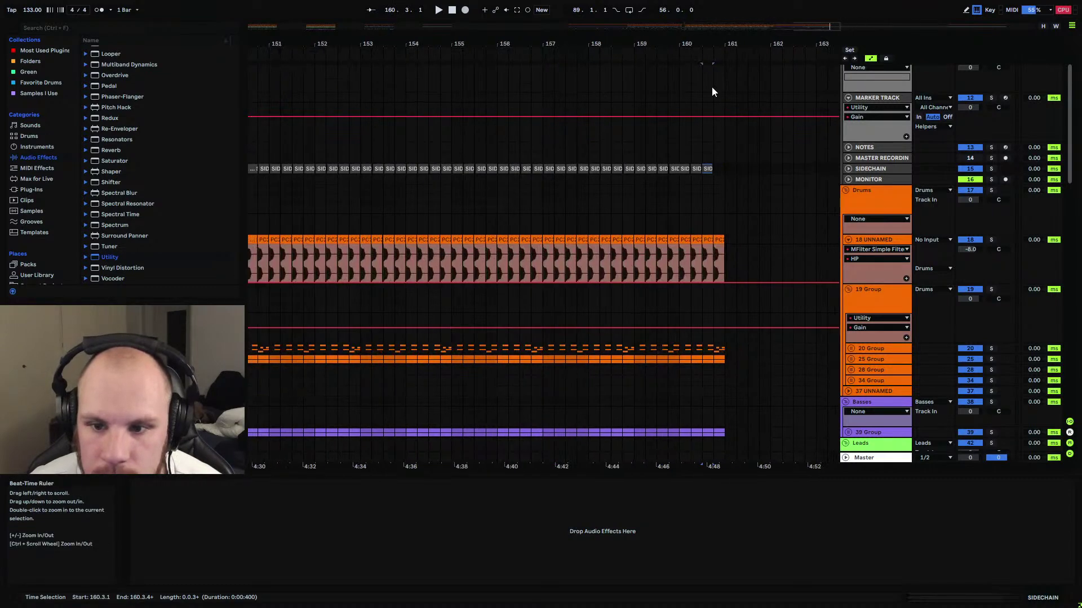
{"action": "left_click", "coordinate": [718, 169]}
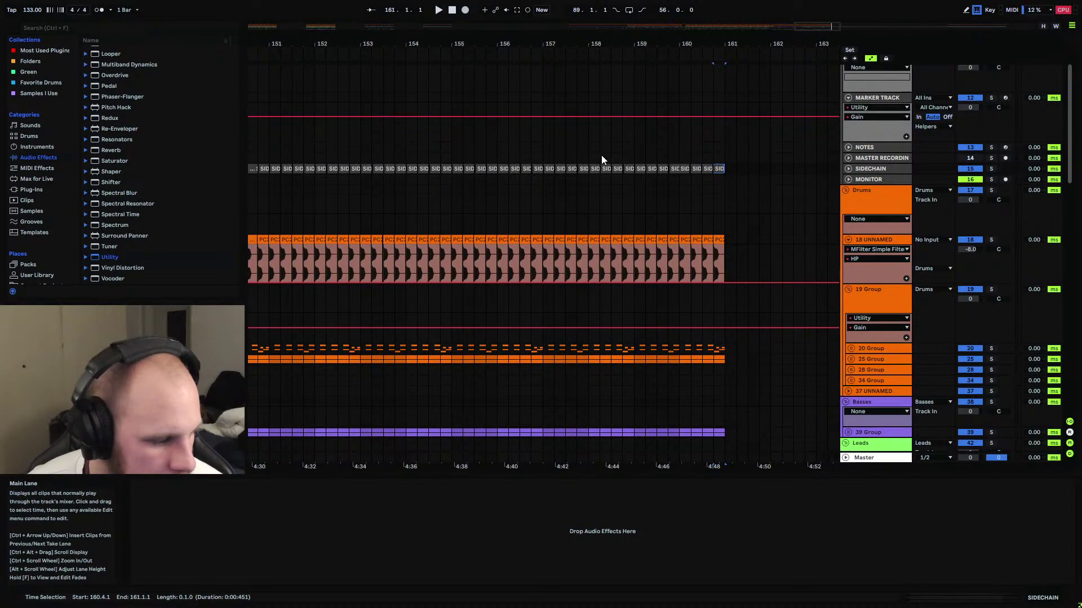
{"action": "left_click_drag", "start_coordinate": [519, 44], "coordinate": [519, 35]}
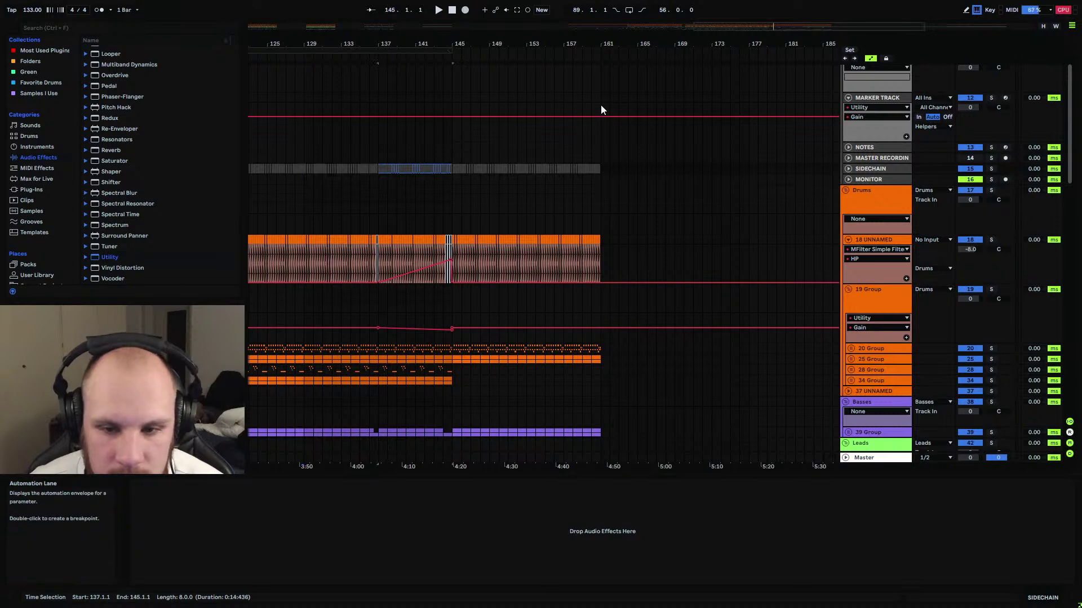
Replace the SIDECHAIN clips pasted at bar 193 with a copy of those from bars 145 to 161.
{"action": "left_click_drag", "start_coordinate": [686, 43], "coordinate": [504, 39]}
{"action": "left_click_drag", "start_coordinate": [667, 169], "coordinate": [795, 170]}
{"action": "left_click_drag", "start_coordinate": [440, 172], "coordinate": [325, 175]}
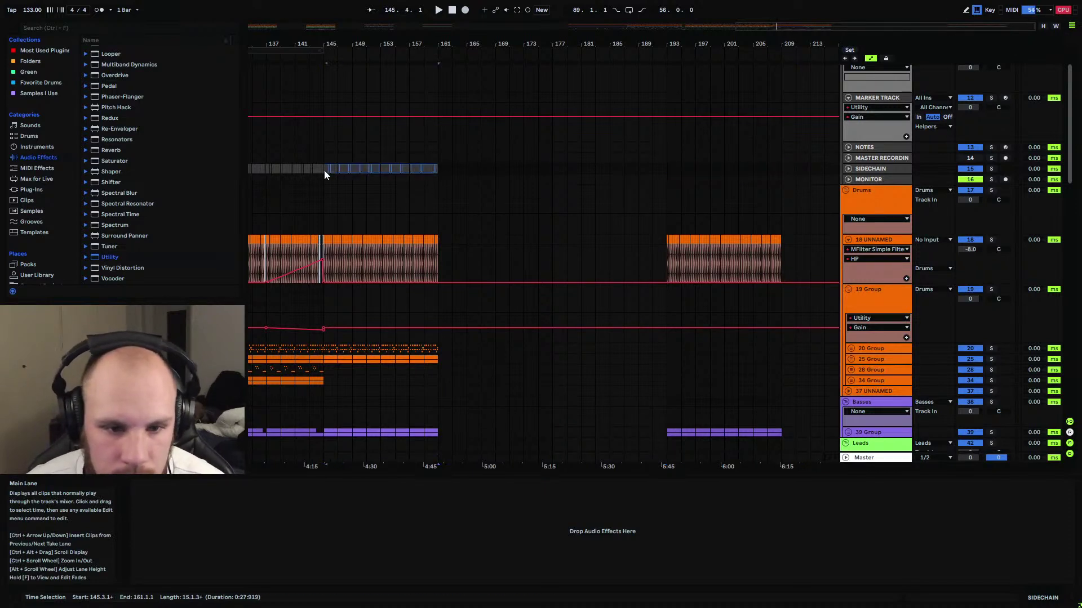
{"action": "left_click", "coordinate": [667, 168]}
{"action": "key", "text": "ctrl+v"}
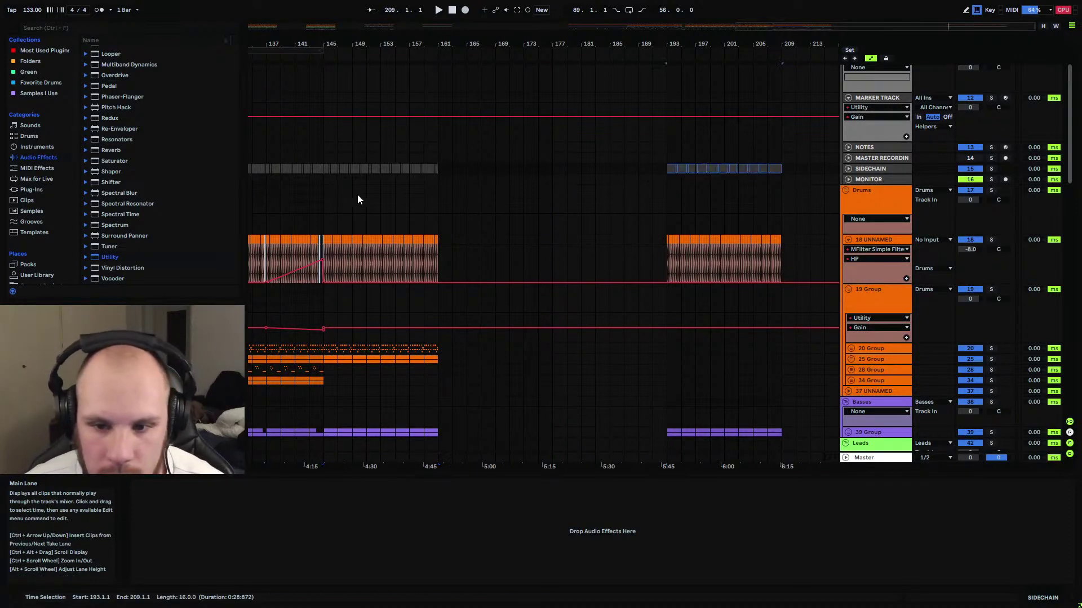
Unfold the SIDECHAIN track to compare its triggers with the kick clips, and add a Utility device to it.
{"action": "left_click_drag", "start_coordinate": [283, 179], "coordinate": [302, 182]}
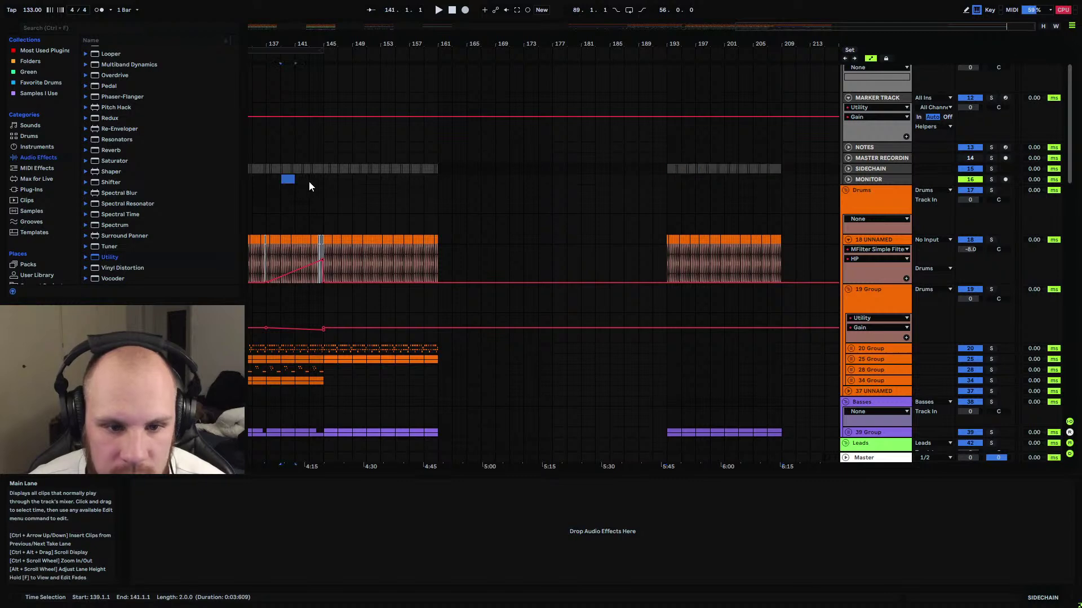
{"action": "left_click", "coordinate": [323, 181]}
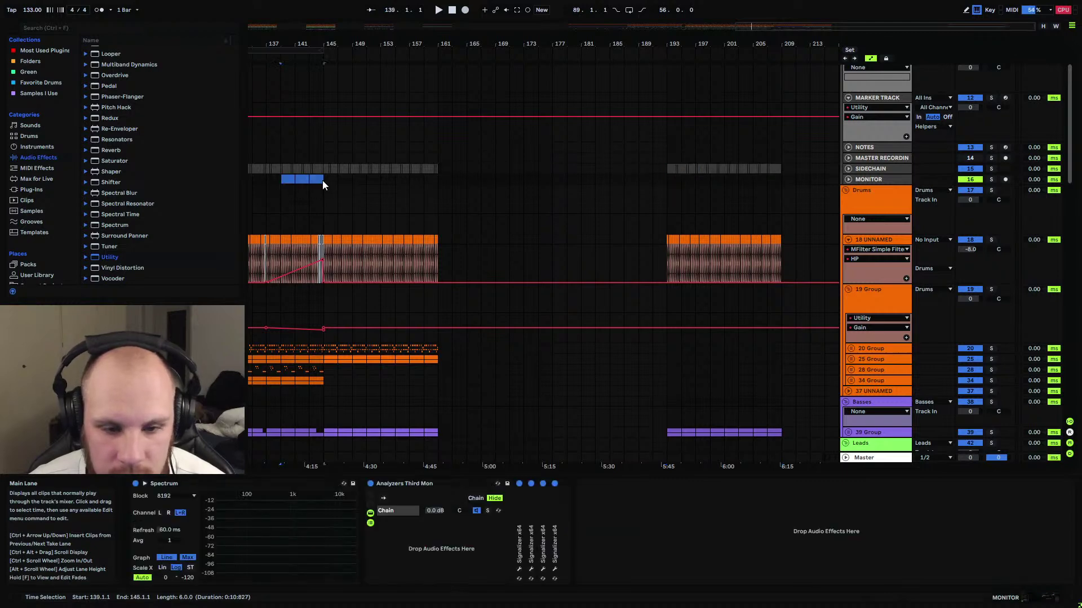
{"action": "left_click", "coordinate": [848, 168]}
{"action": "left_click", "coordinate": [869, 170]}
{"action": "scroll", "coordinate": [298, 71], "scroll_direction": "up", "scroll_amount": 5}
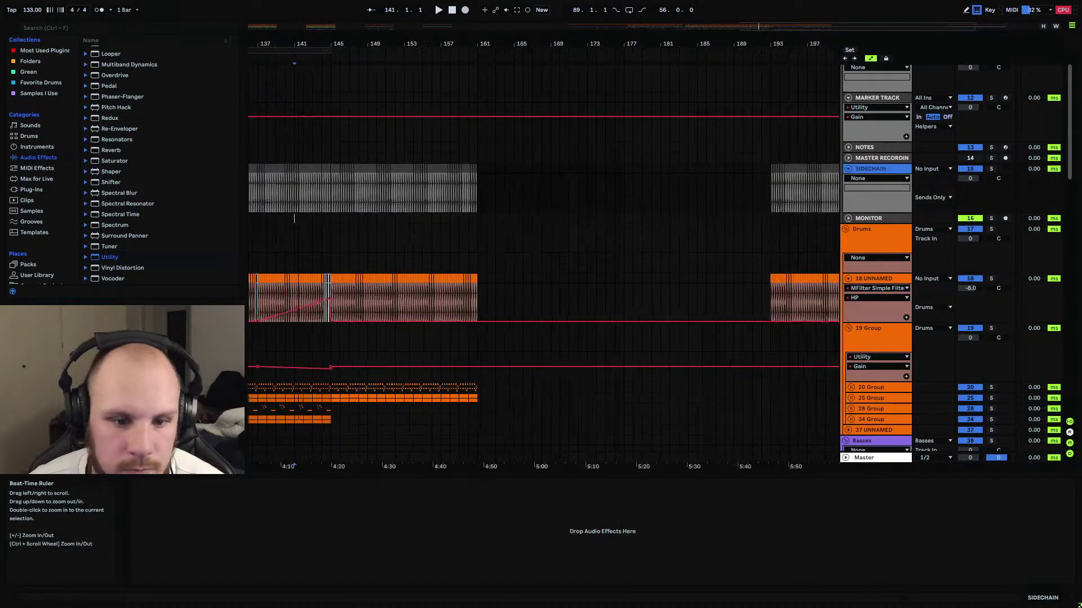
{"action": "left_click_drag", "start_coordinate": [417, 291], "coordinate": [470, 296]}
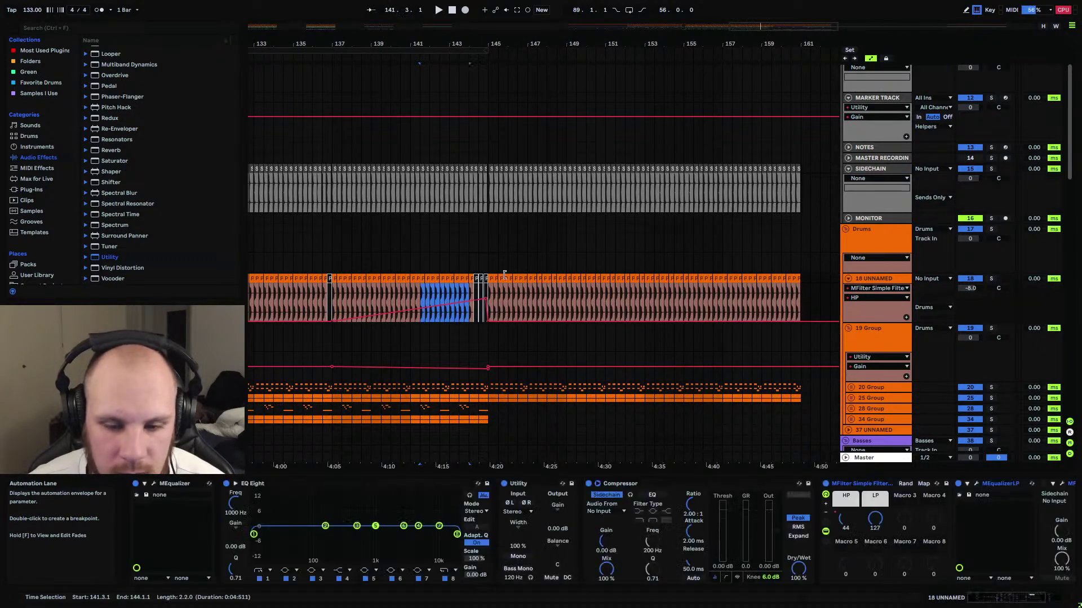
{"action": "key", "text": "Delete"}
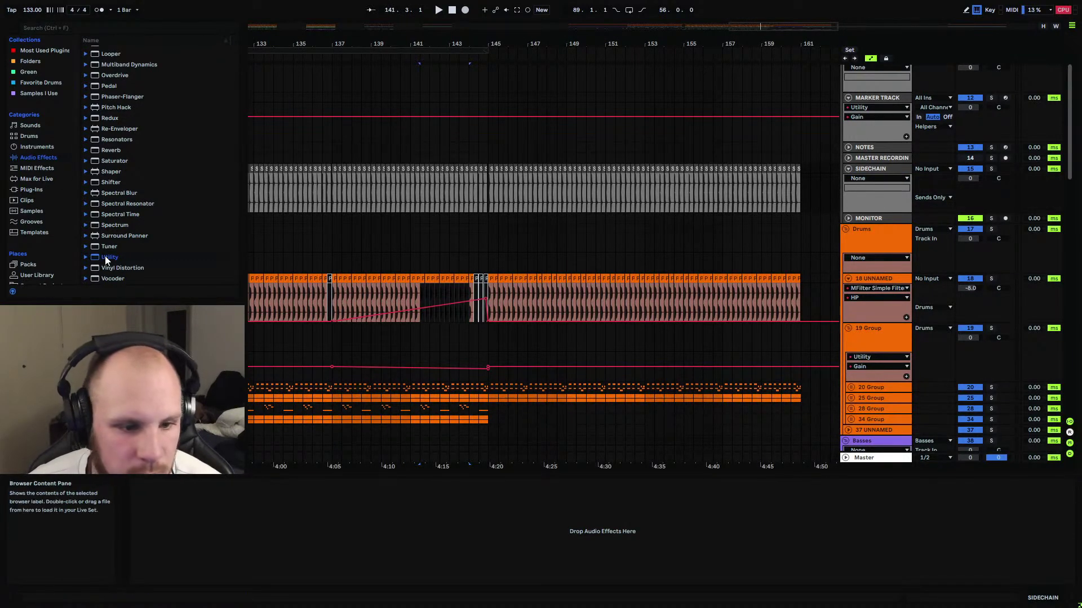
{"action": "left_click_drag", "start_coordinate": [106, 258], "coordinate": [182, 519]}
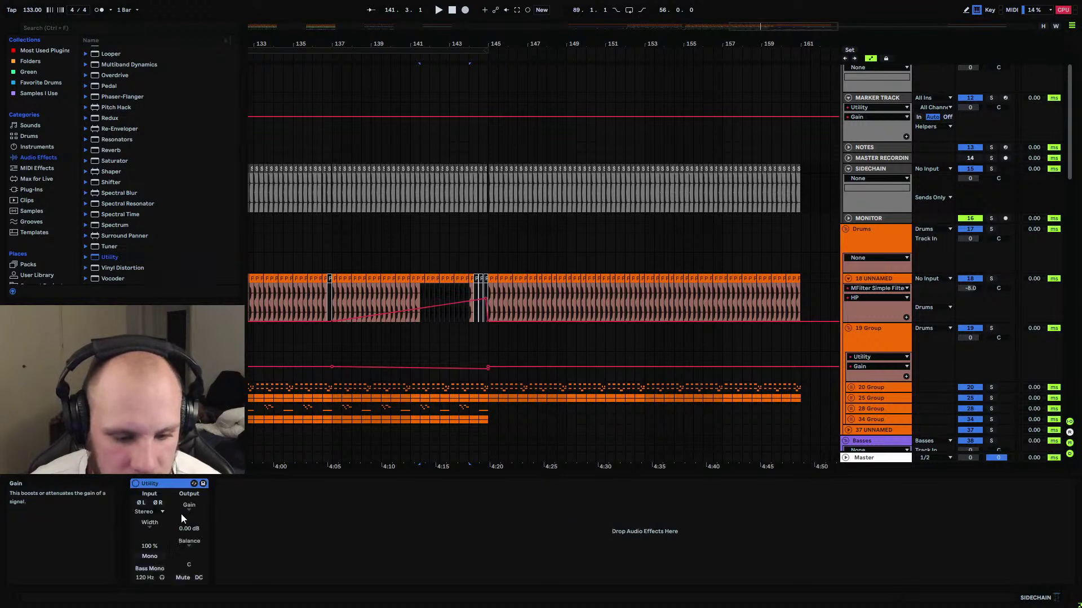
Automate the SIDECHAIN track's Utility gain to fall from bar 137 to about -6.27 dB at bar 145, audition it, and fold the track.
{"action": "left_click", "coordinate": [332, 194]}
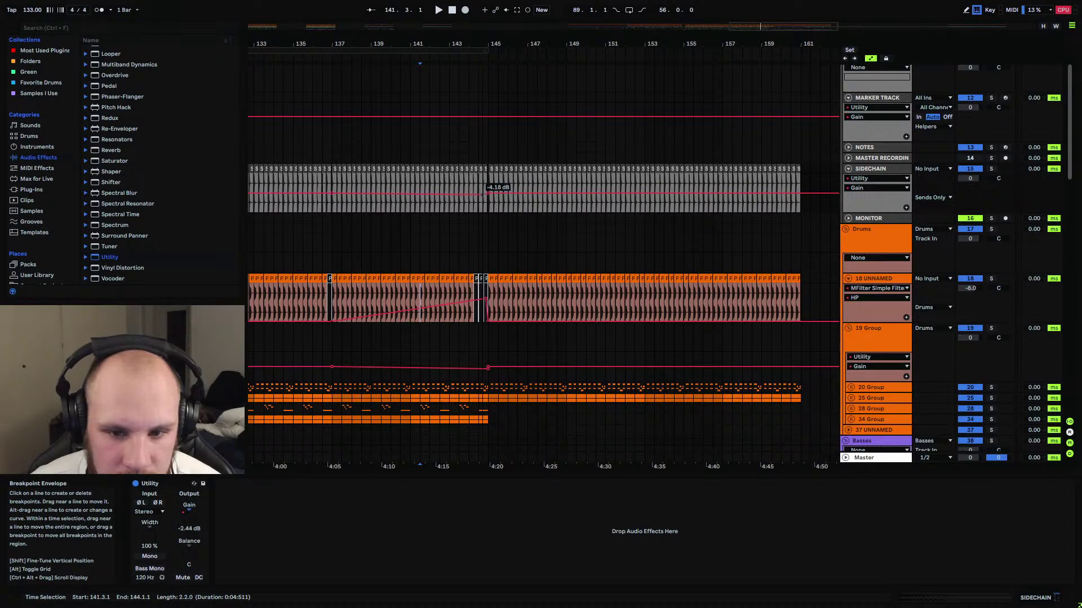
{"action": "left_click", "coordinate": [339, 181]}
{"action": "key", "text": "space"}
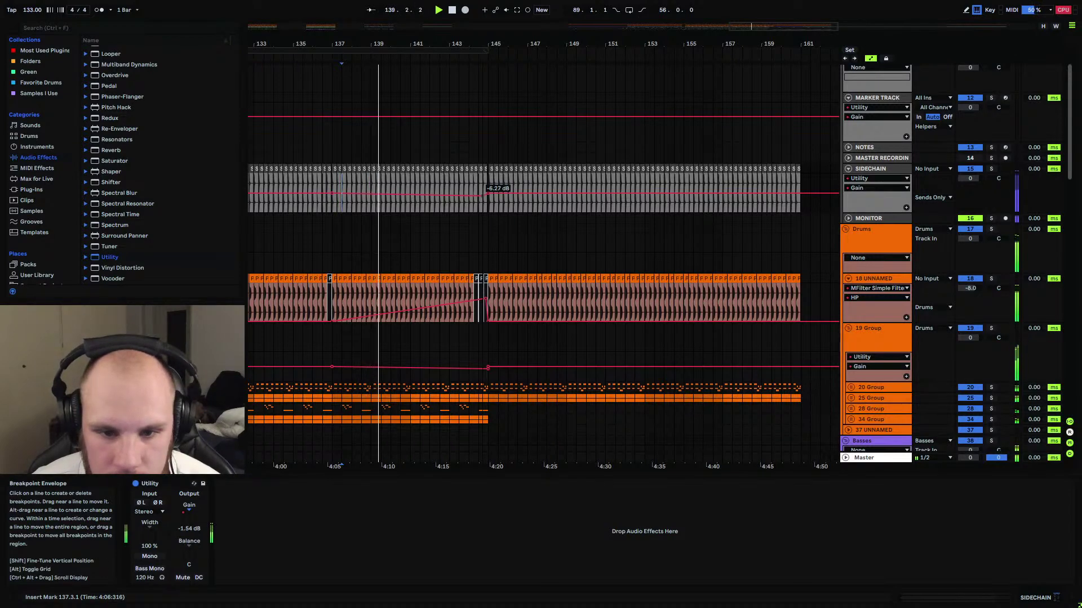
{"action": "left_click", "coordinate": [849, 169]}
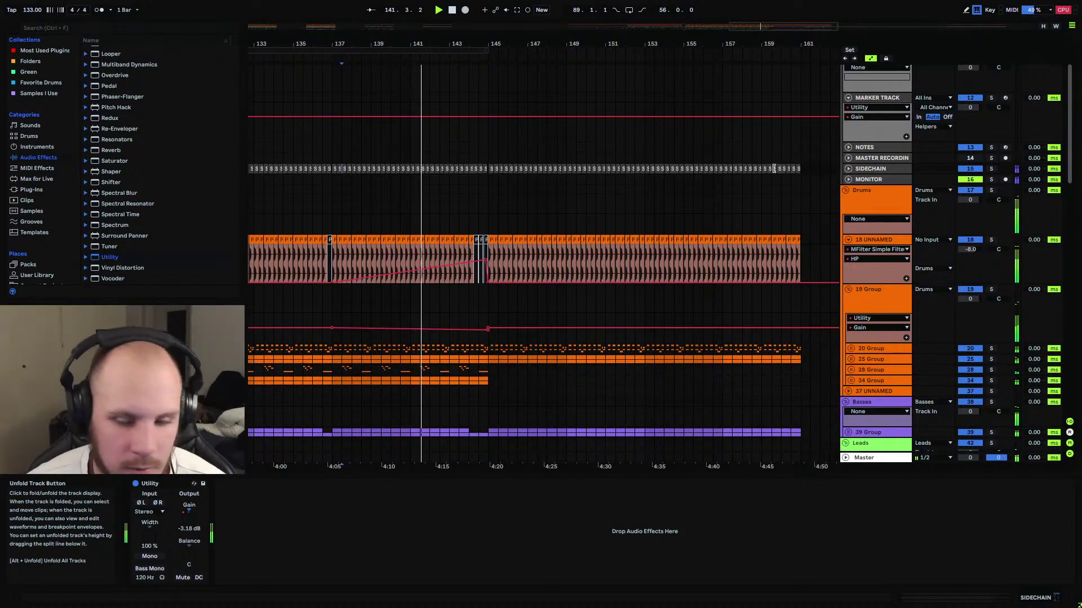
Fold the MARKER TRACK and collapse the Helpers group.
{"action": "mouse_move", "coordinate": [489, 45]}
{"action": "left_mouse_down"}
{"action": "mouse_move", "coordinate": [489, 85]}
{"action": "mouse_move", "coordinate": [663, 173]}
{"action": "left_mouse_up"}
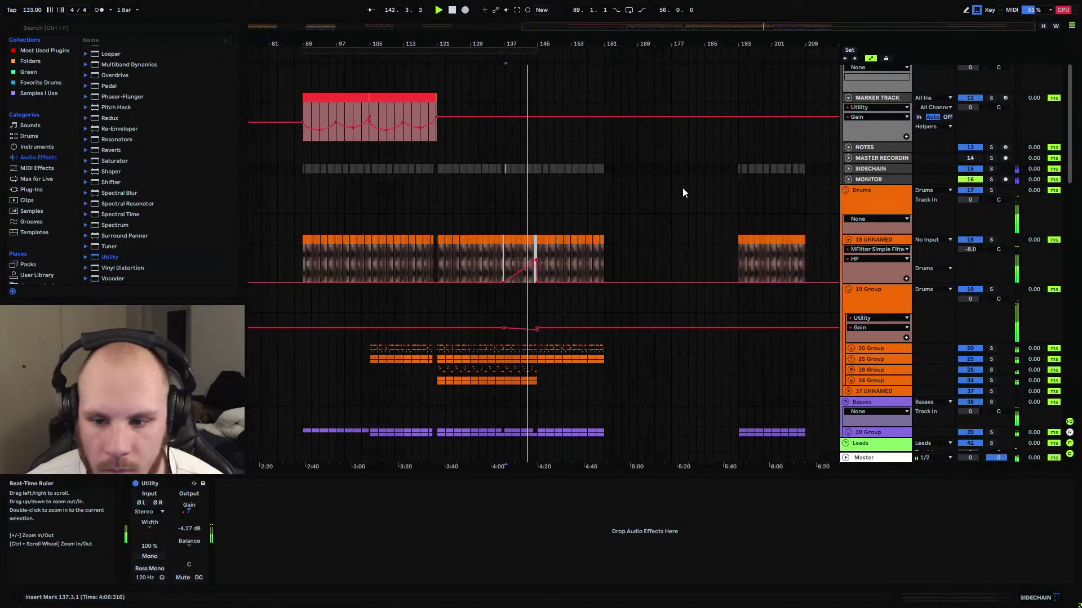
{"action": "left_click", "coordinate": [848, 98]}
{"action": "scroll", "coordinate": [850, 139], "scroll_direction": "up", "scroll_amount": 2}
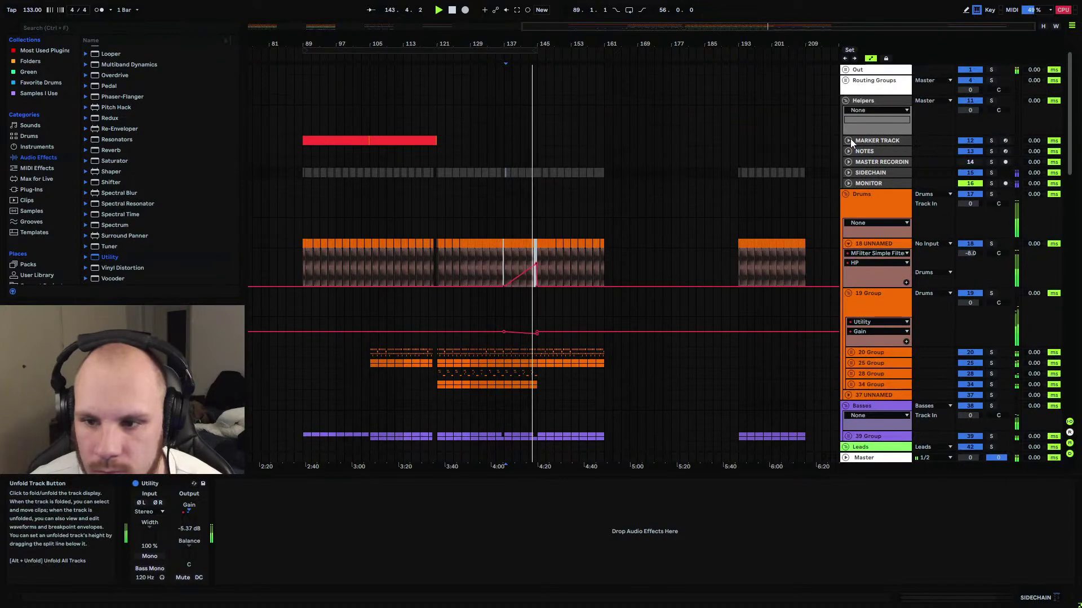
{"action": "left_click", "coordinate": [845, 101]}
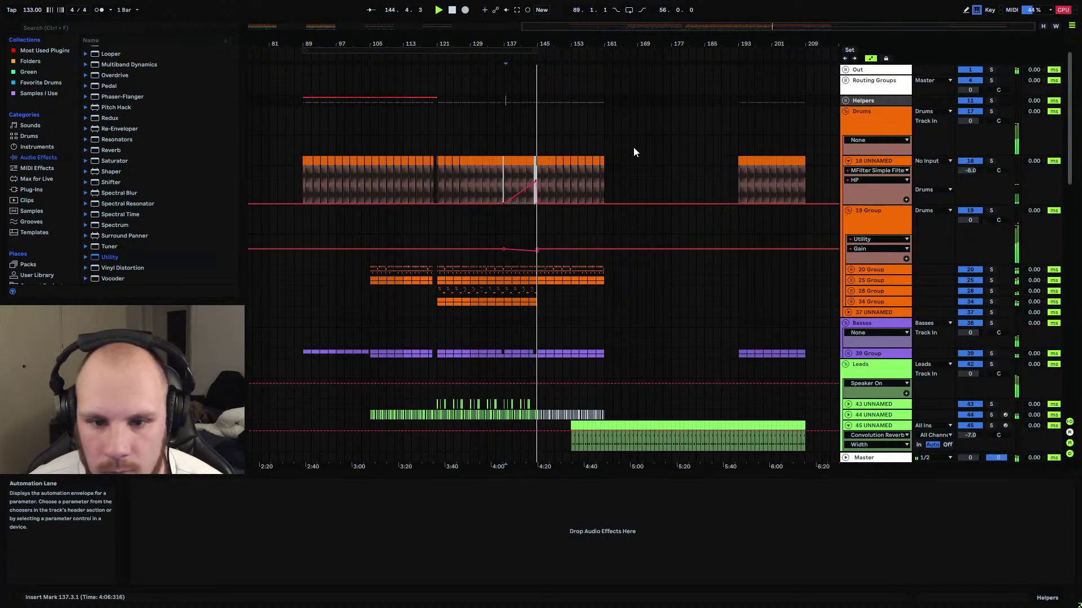
Place the insert marker at bar 193 on track 18, review the lower tracks, and fold track 45 and the 48 group.
{"action": "left_click", "coordinate": [739, 180]}
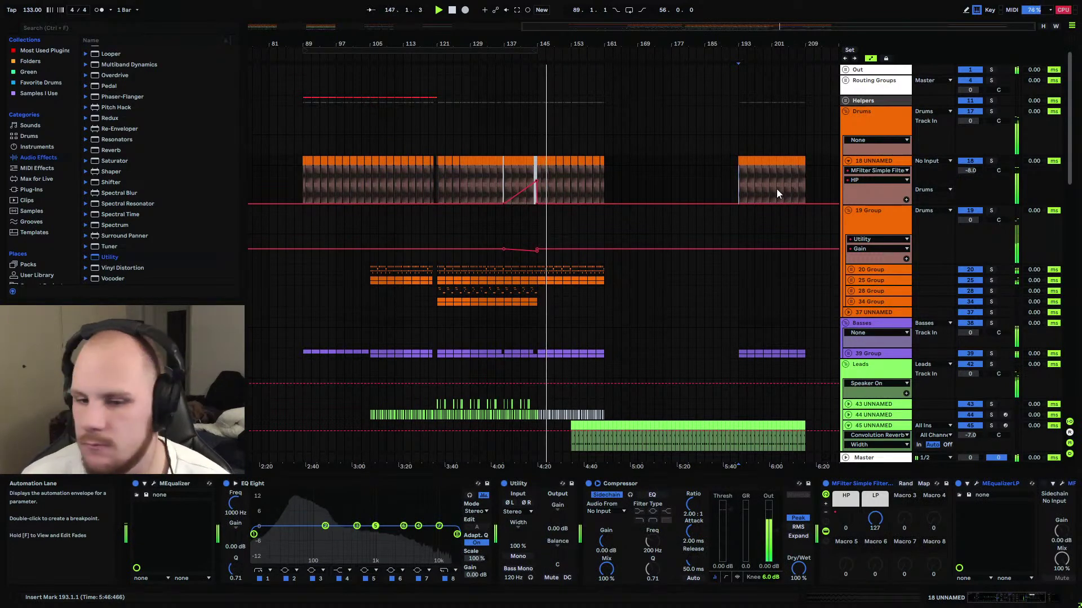
{"action": "scroll", "coordinate": [573, 293], "scroll_direction": "down", "scroll_amount": 3}
{"action": "scroll", "coordinate": [572, 293], "scroll_direction": "down", "scroll_amount": 2}
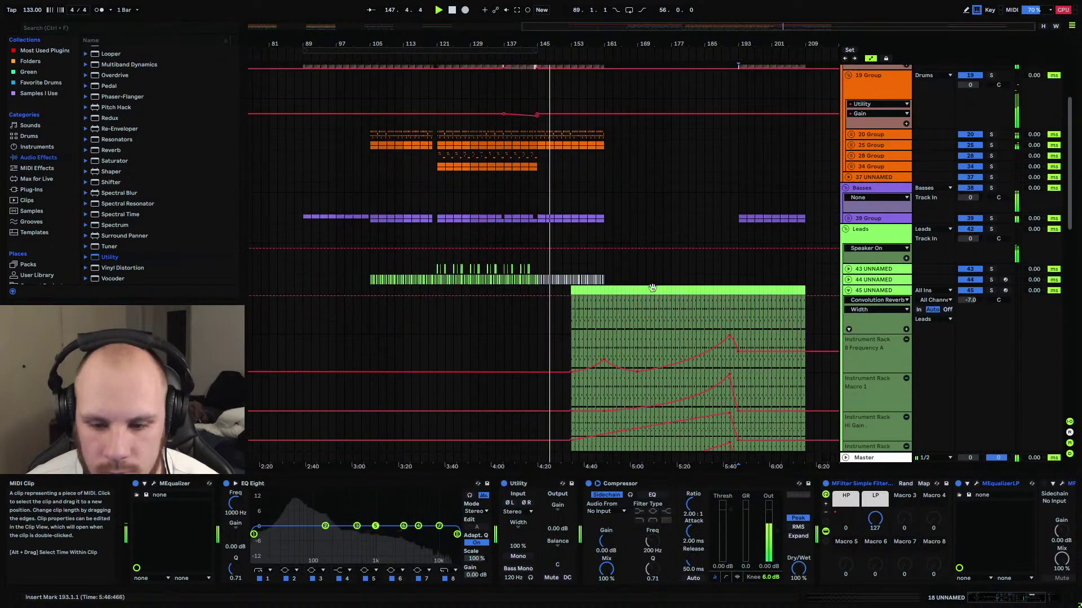
{"action": "left_click", "coordinate": [848, 290]}
{"action": "scroll", "coordinate": [694, 262], "scroll_direction": "down", "scroll_amount": 9}
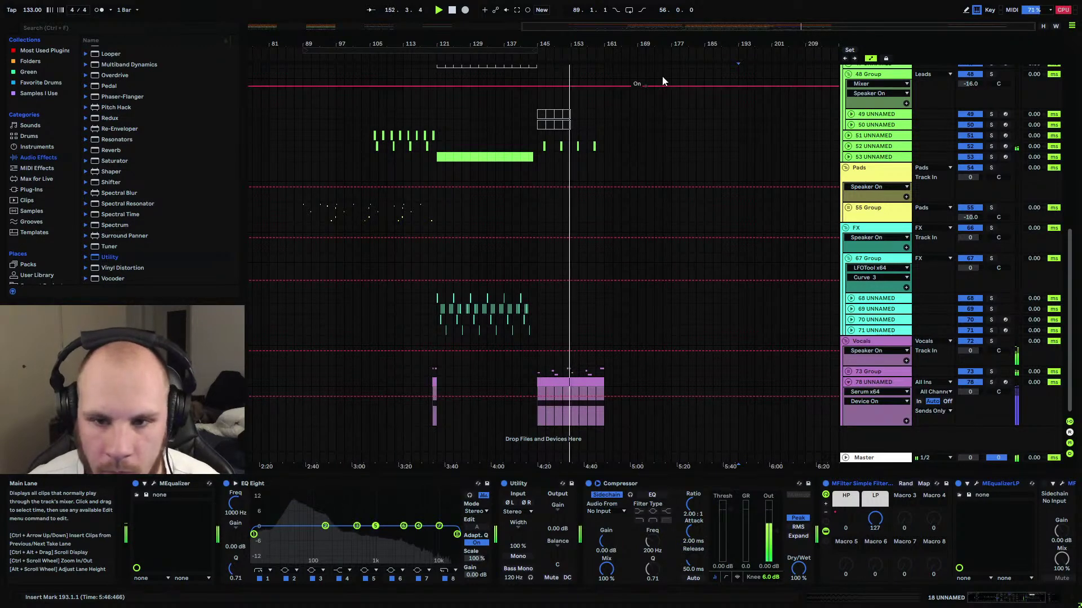
{"action": "left_click_drag", "start_coordinate": [763, 43], "coordinate": [722, 56]}
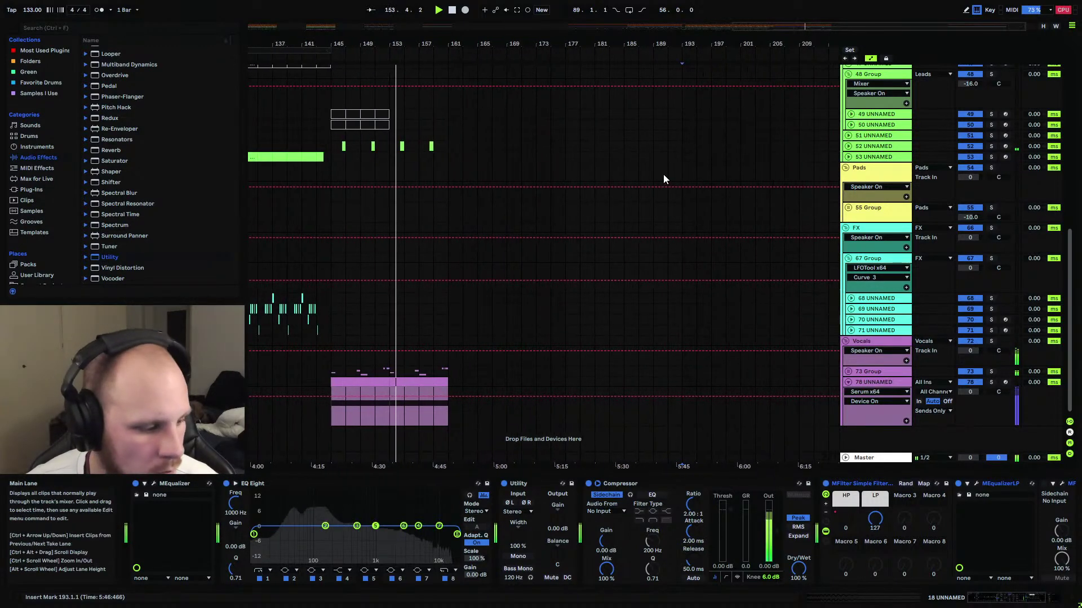
{"action": "scroll", "coordinate": [572, 182], "scroll_direction": "up", "scroll_amount": 4}
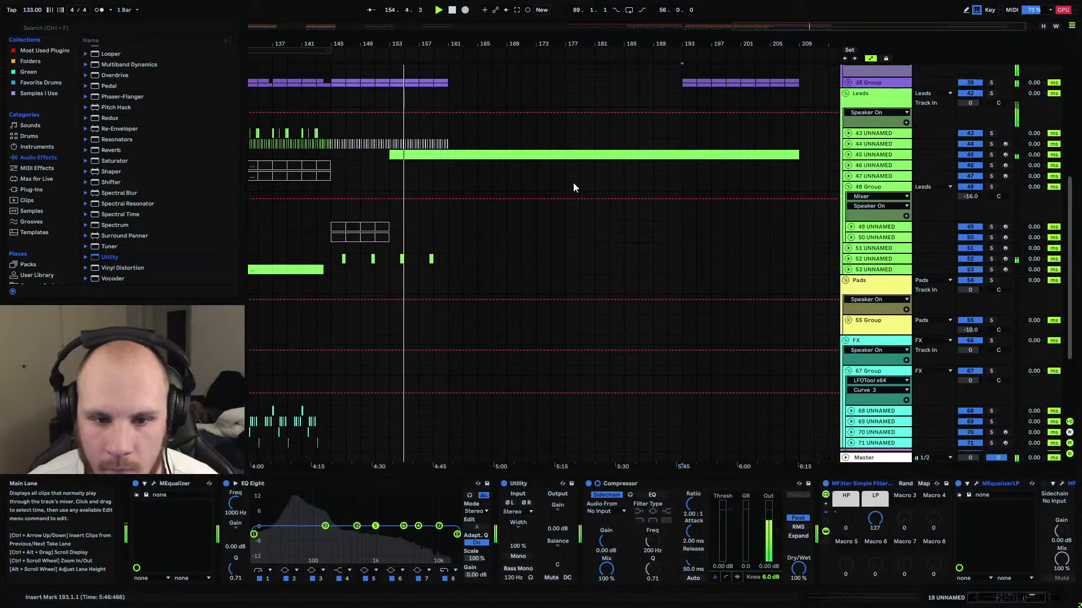
{"action": "scroll", "coordinate": [598, 167], "scroll_direction": "up", "scroll_amount": 2}
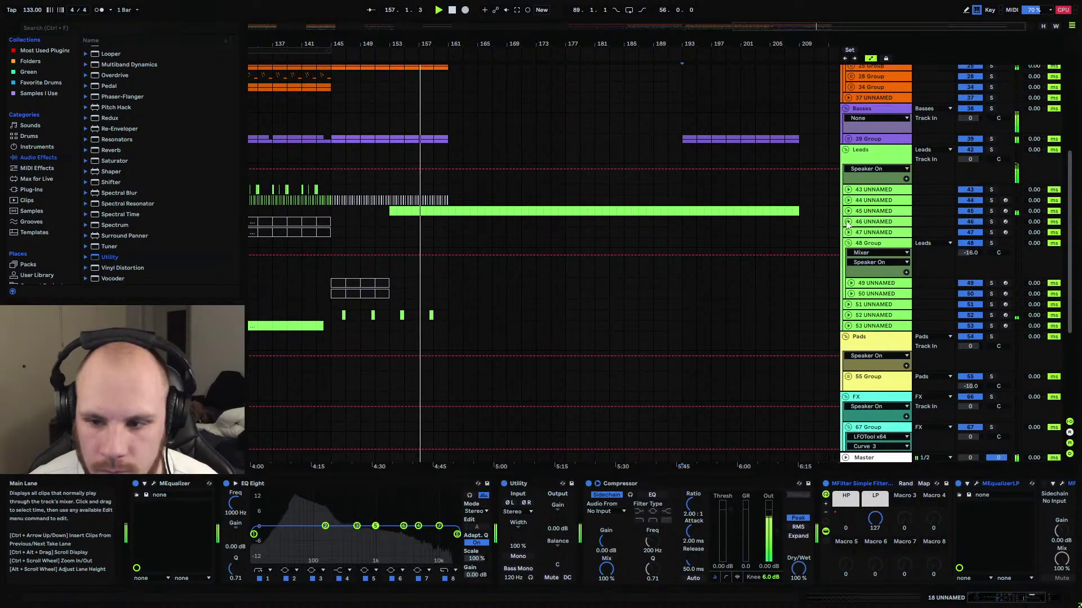
{"action": "left_click", "coordinate": [848, 243]}
Examine the track 45 automation lanes during playback and compare the drum, bass and lead parts around the drop at bar 193.
{"action": "left_click", "coordinate": [848, 213]}
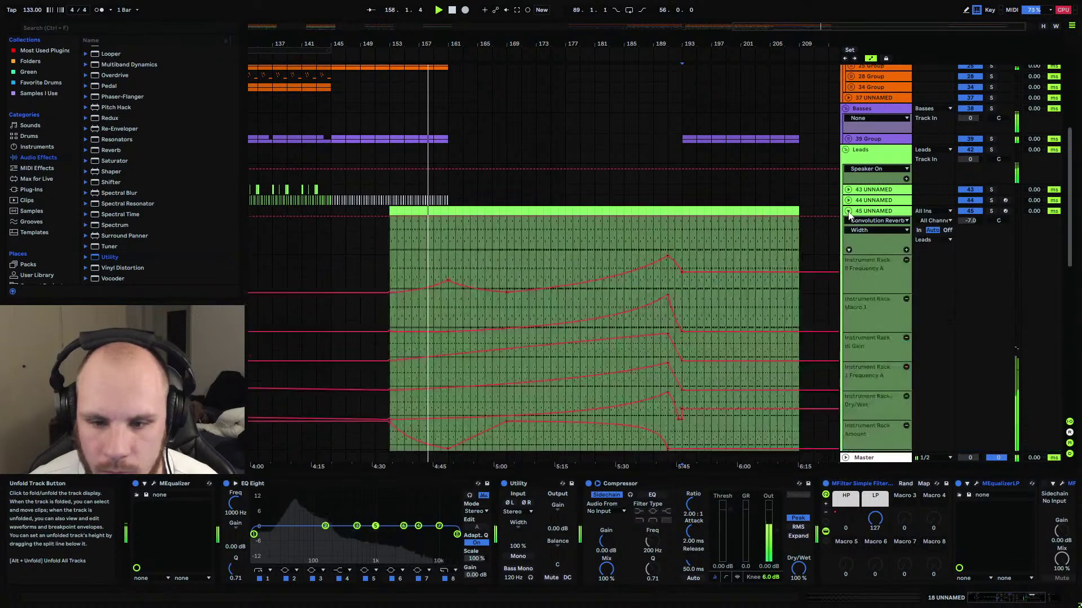
{"action": "left_click", "coordinate": [849, 213]}
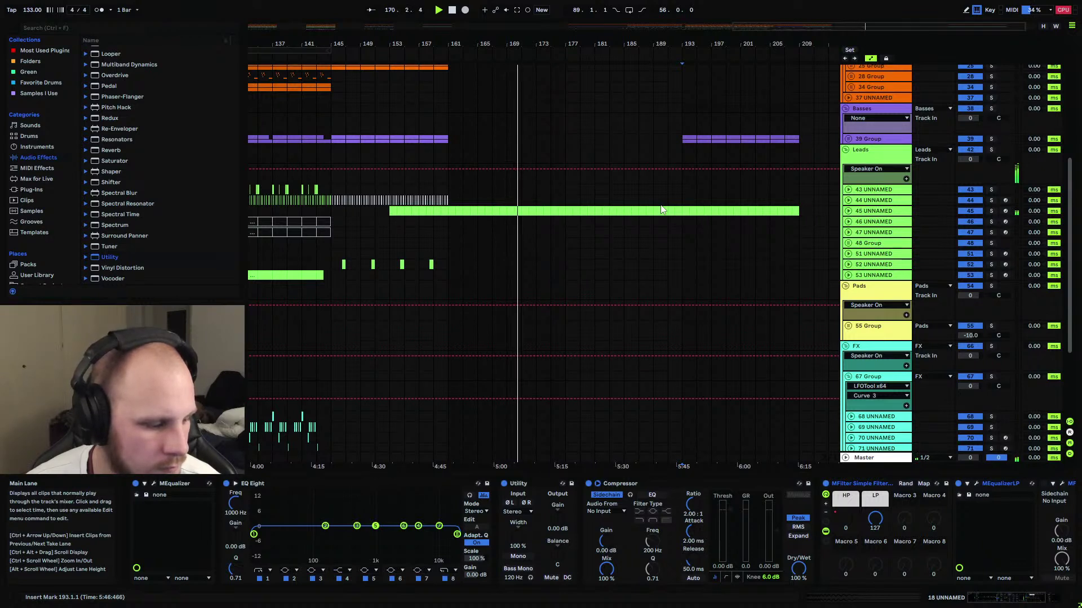
{"action": "left_click", "coordinate": [848, 210]}
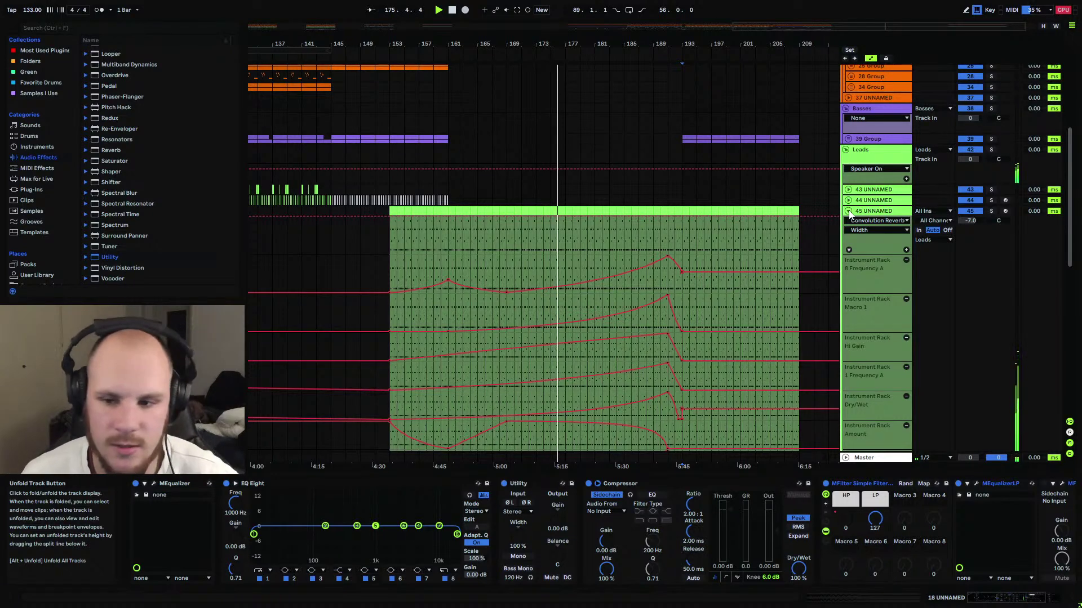
{"action": "left_click", "coordinate": [848, 211]}
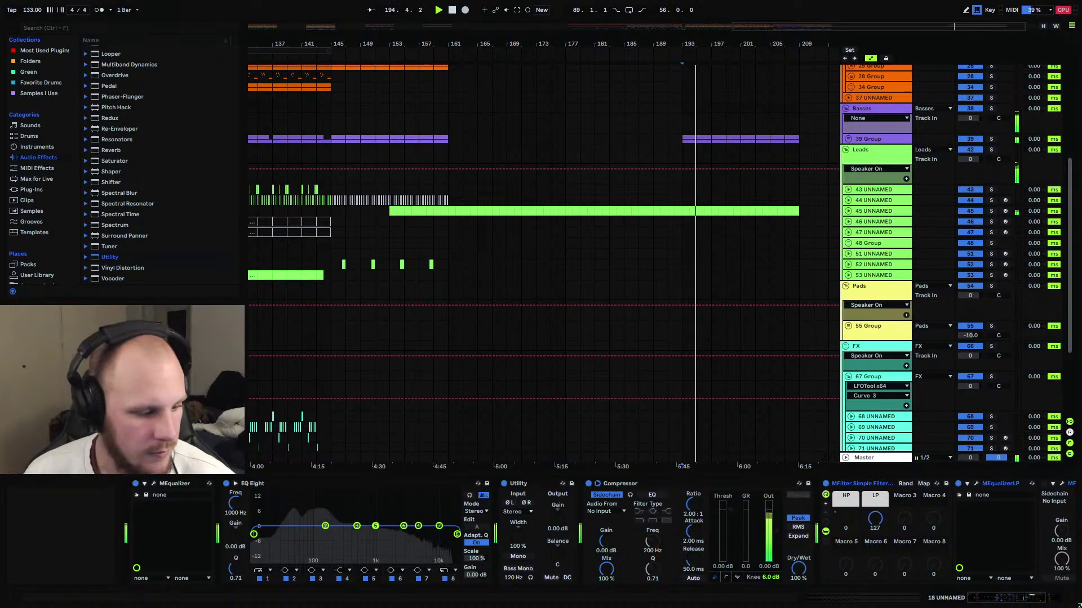
{"action": "left_click", "coordinate": [681, 228]}
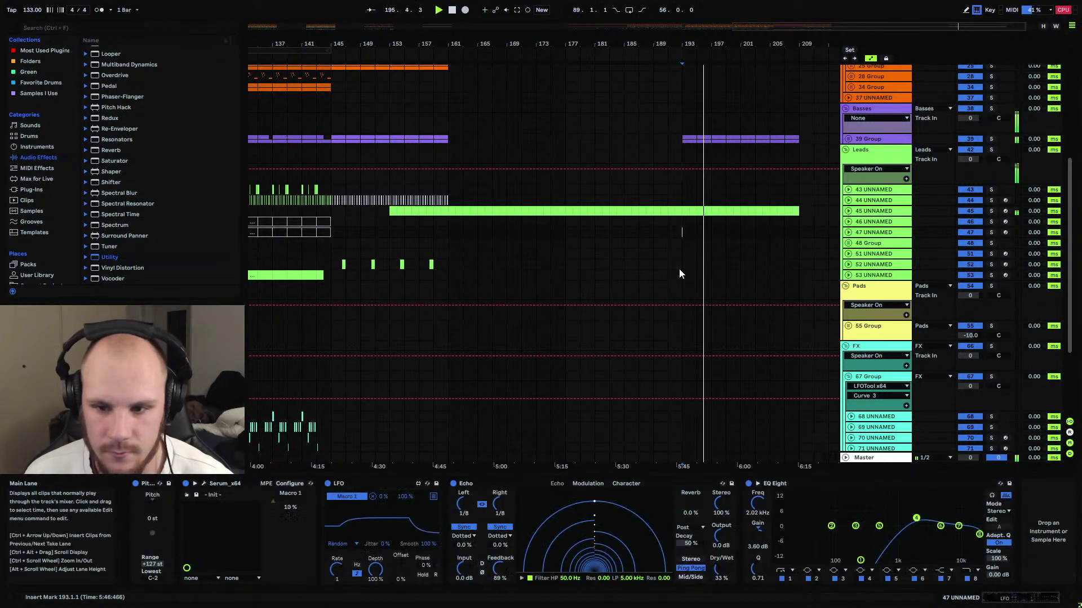
{"action": "scroll", "coordinate": [739, 249], "scroll_direction": "up", "scroll_amount": 5}
{"action": "scroll", "coordinate": [739, 250], "scroll_direction": "down", "scroll_amount": 5}
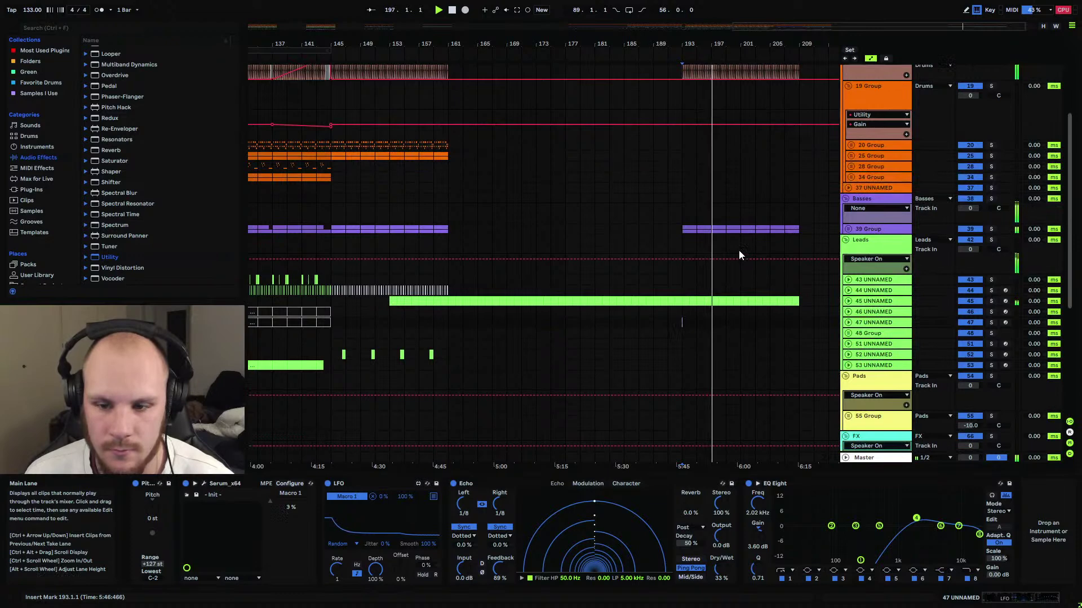
{"action": "scroll", "coordinate": [738, 255], "scroll_direction": "up", "scroll_amount": 2}
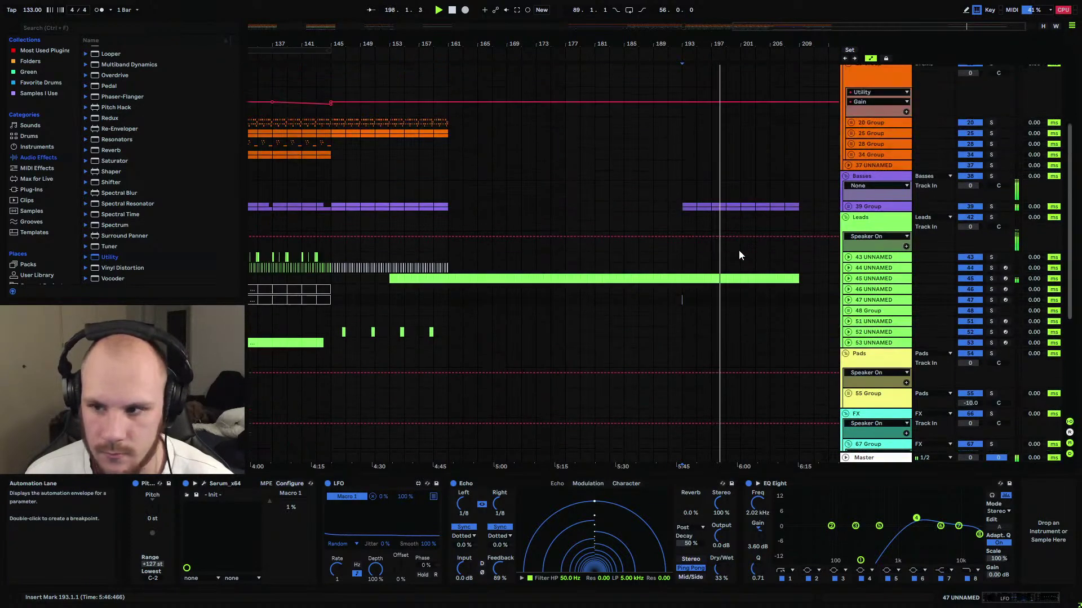
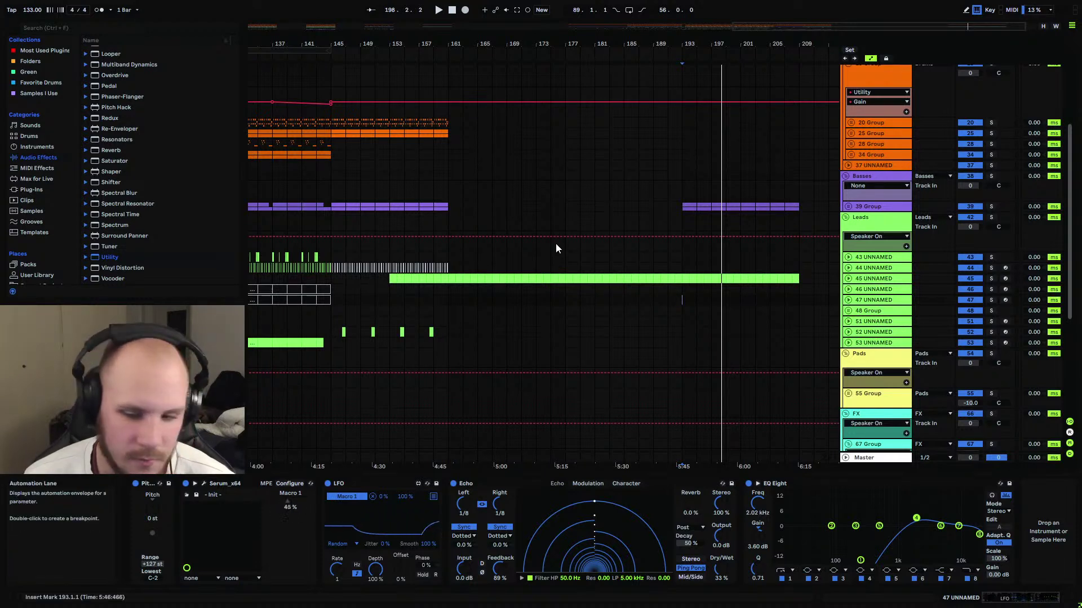
Select bars 89 to 209 in the Leads lane, loop that range, and place the insert marker at bar 193.
{"action": "left_click", "coordinate": [685, 221]}
{"action": "left_click", "coordinate": [332, 223]}
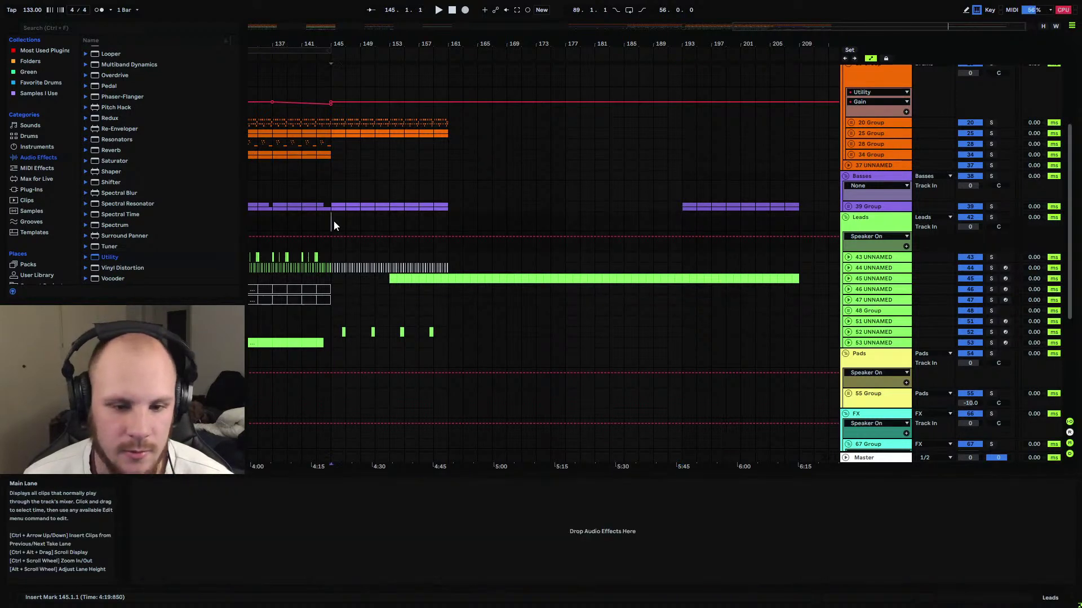
{"action": "left_click_drag", "start_coordinate": [351, 45], "coordinate": [816, 85]}
{"action": "left_click", "coordinate": [772, 220]}
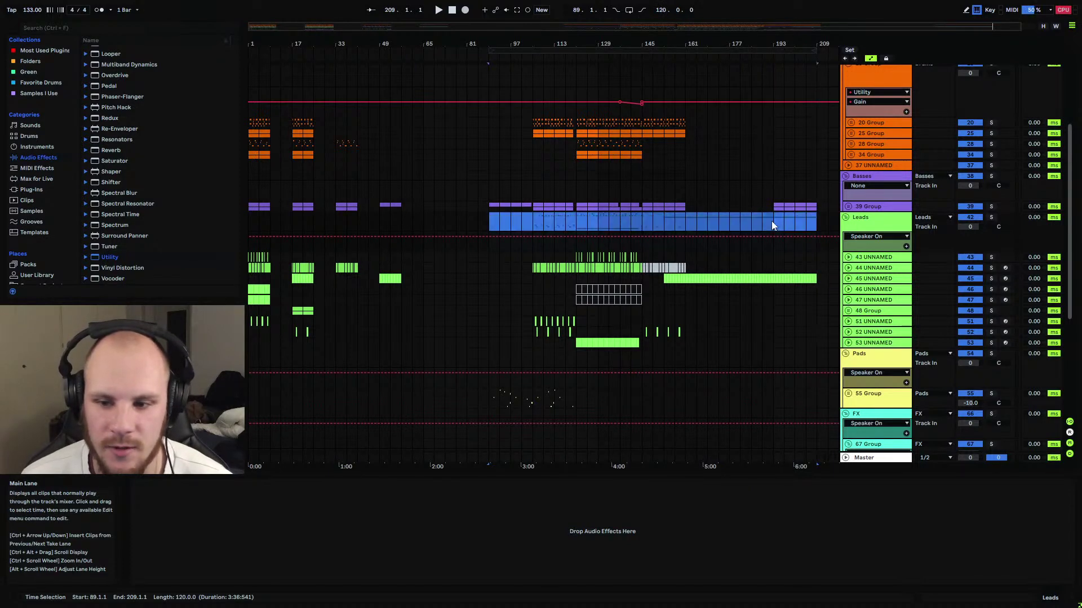
{"action": "double_click", "coordinate": [773, 44]}
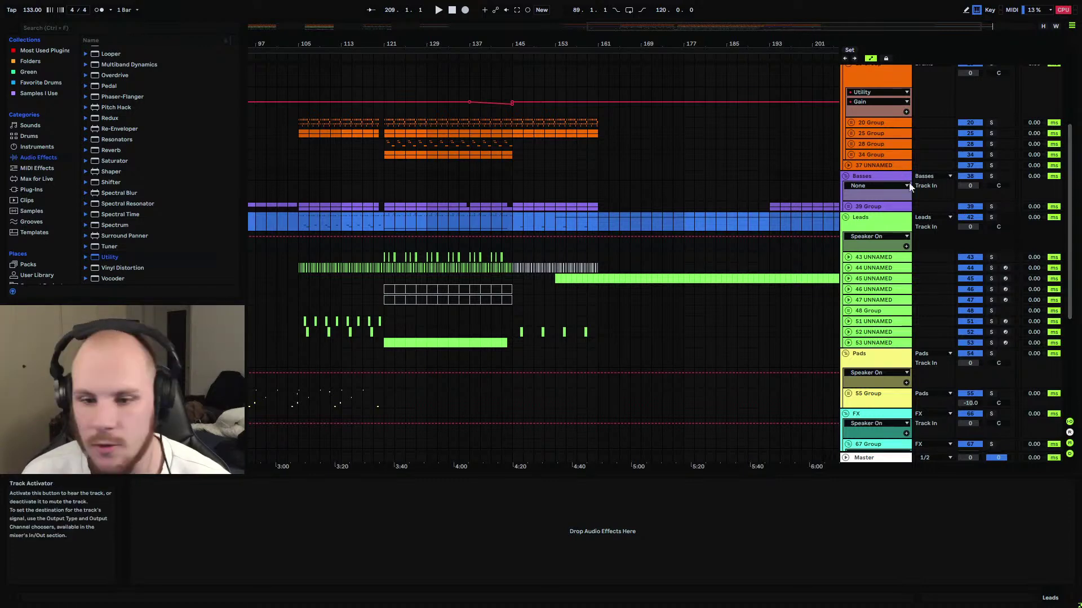
{"action": "left_click", "coordinate": [768, 223]}
{"action": "left_click_drag", "start_coordinate": [778, 43], "coordinate": [598, 68]}
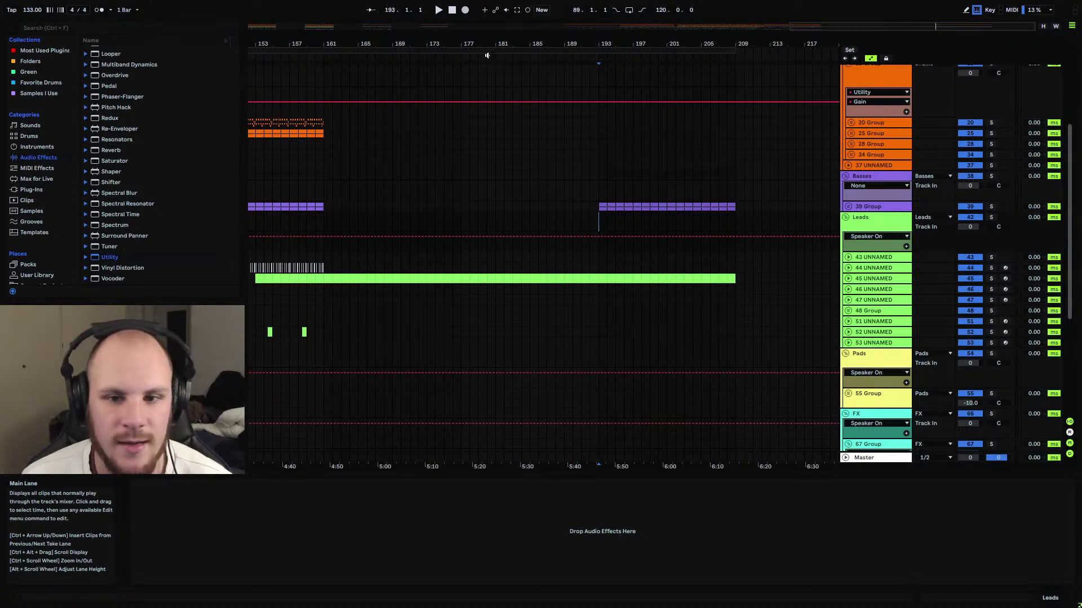
Look over the drum, bass, lead and FX clips of the arrangement, closing in on the section around bar 121.
{"action": "left_click_drag", "start_coordinate": [549, 45], "coordinate": [549, 231]}
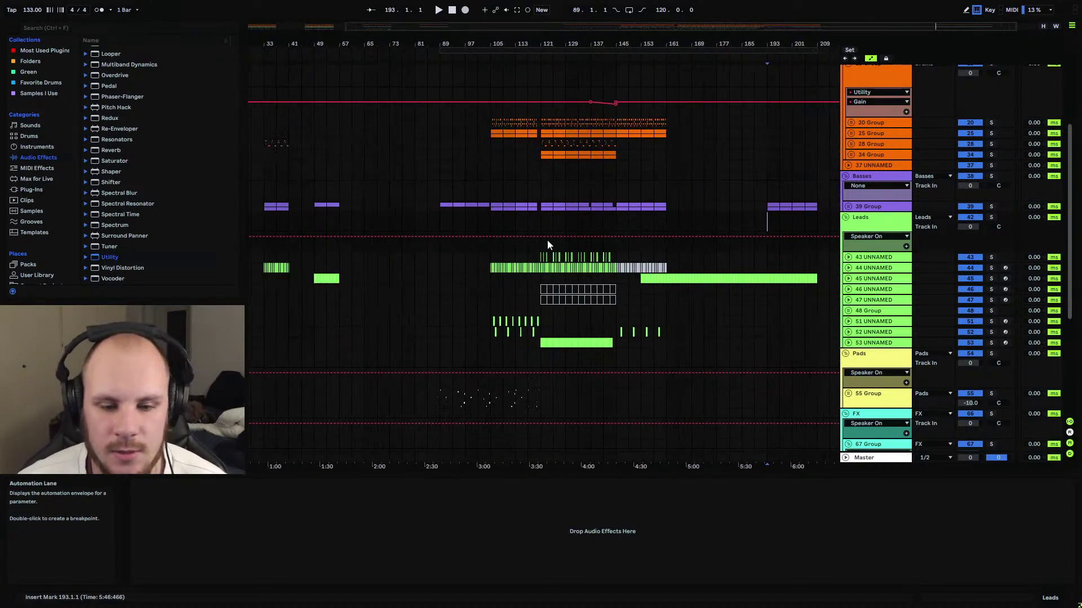
{"action": "scroll", "coordinate": [551, 260], "scroll_direction": "down", "scroll_amount": 2}
{"action": "left_click", "coordinate": [551, 259]}
{"action": "scroll", "coordinate": [550, 257], "scroll_direction": "down", "scroll_amount": 1}
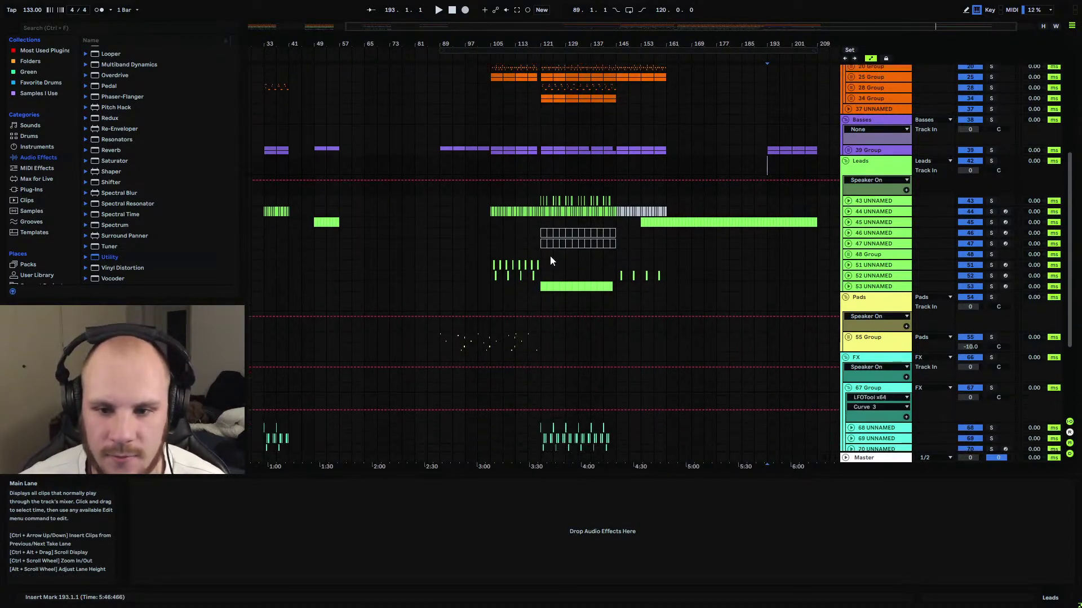
{"action": "scroll", "coordinate": [546, 256], "scroll_direction": "up", "scroll_amount": 5}
{"action": "scroll", "coordinate": [546, 259], "scroll_direction": "up", "scroll_amount": 2}
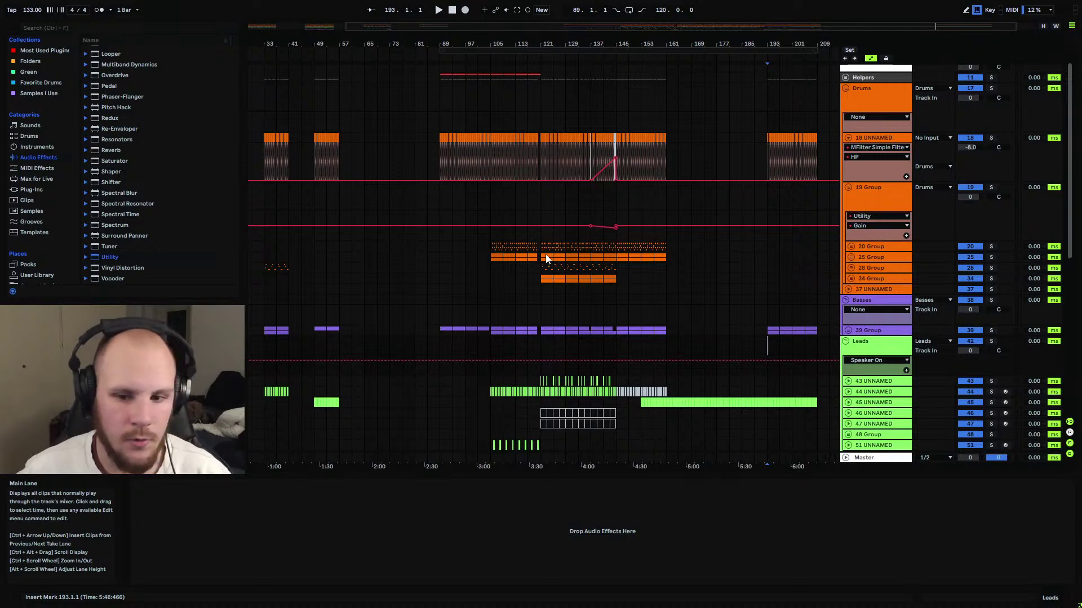
{"action": "left_click", "coordinate": [544, 253]}
{"action": "scroll", "coordinate": [541, 251], "scroll_direction": "down", "scroll_amount": 7}
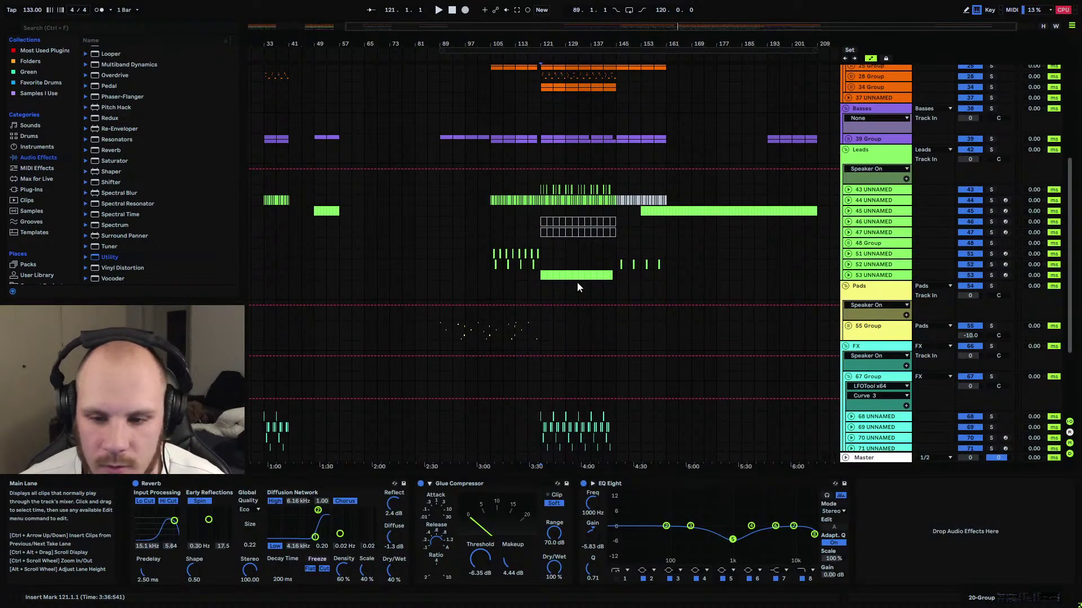
{"action": "left_click_drag", "start_coordinate": [538, 48], "coordinate": [536, 91]}
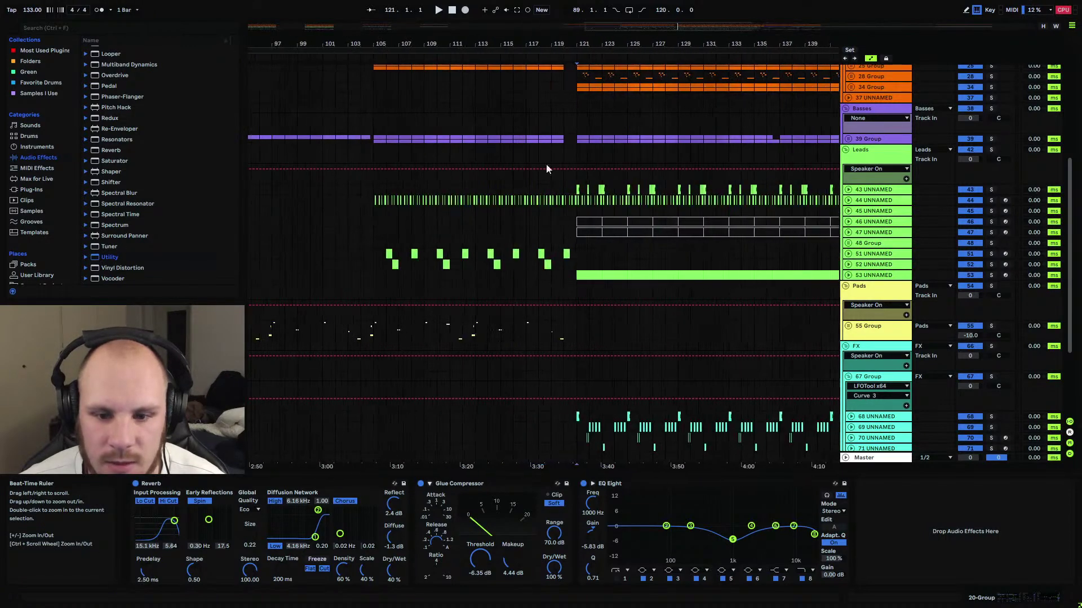
Audition lead track 52 in solo from its clip at bar 118.
{"action": "left_click", "coordinate": [550, 264]}
{"action": "left_click", "coordinate": [991, 264]}
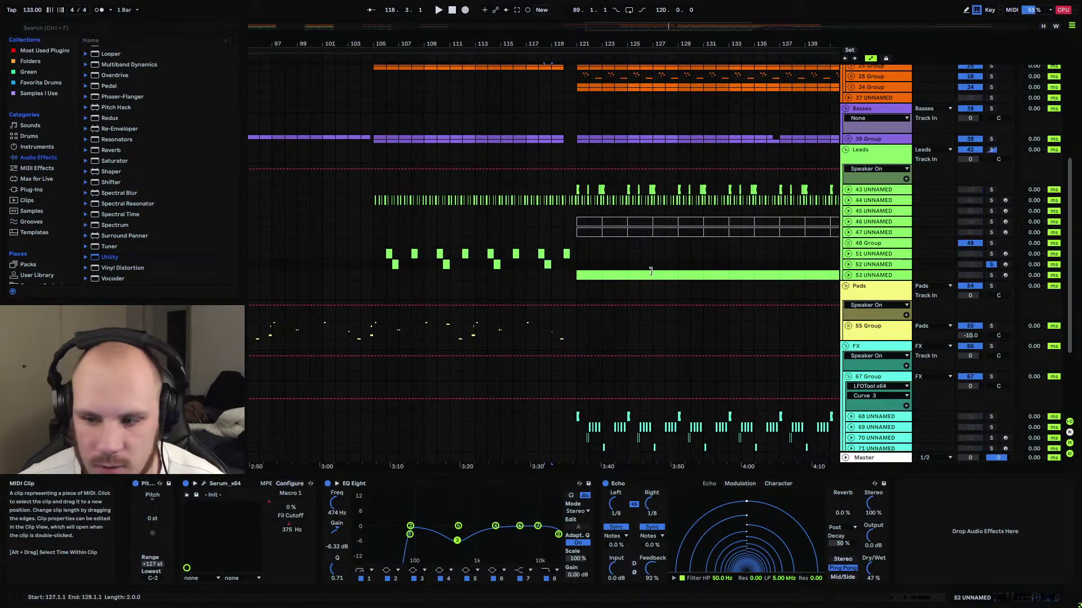
{"action": "key", "text": "space"}
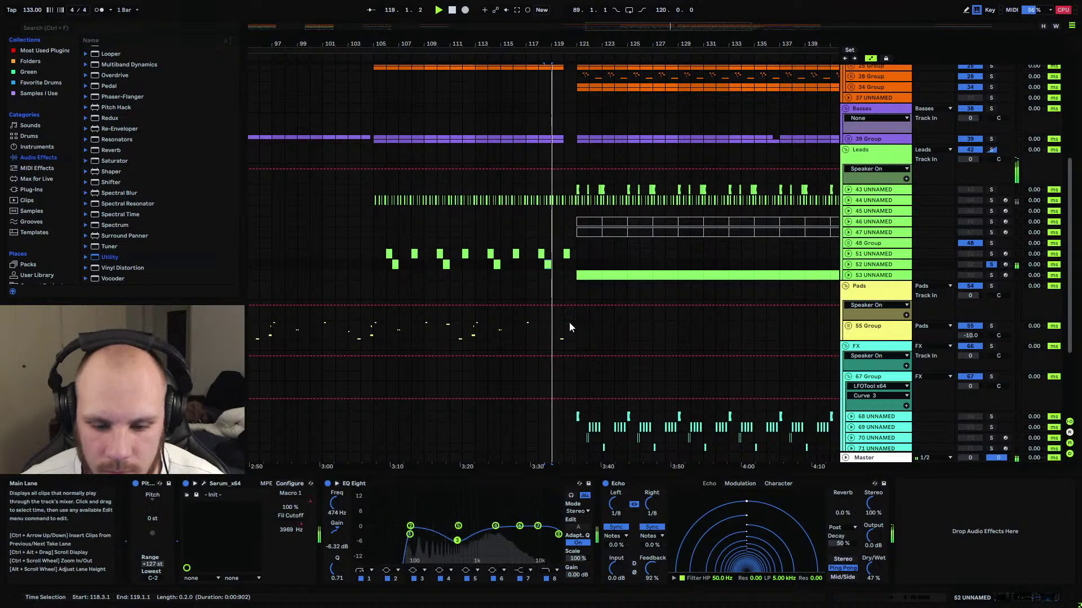
Audition lead track 46 in solo with its clips from bar 121 to 145 activated, and deactivate them again.
{"action": "left_click", "coordinate": [991, 221]}
{"action": "left_click", "coordinate": [588, 222]}
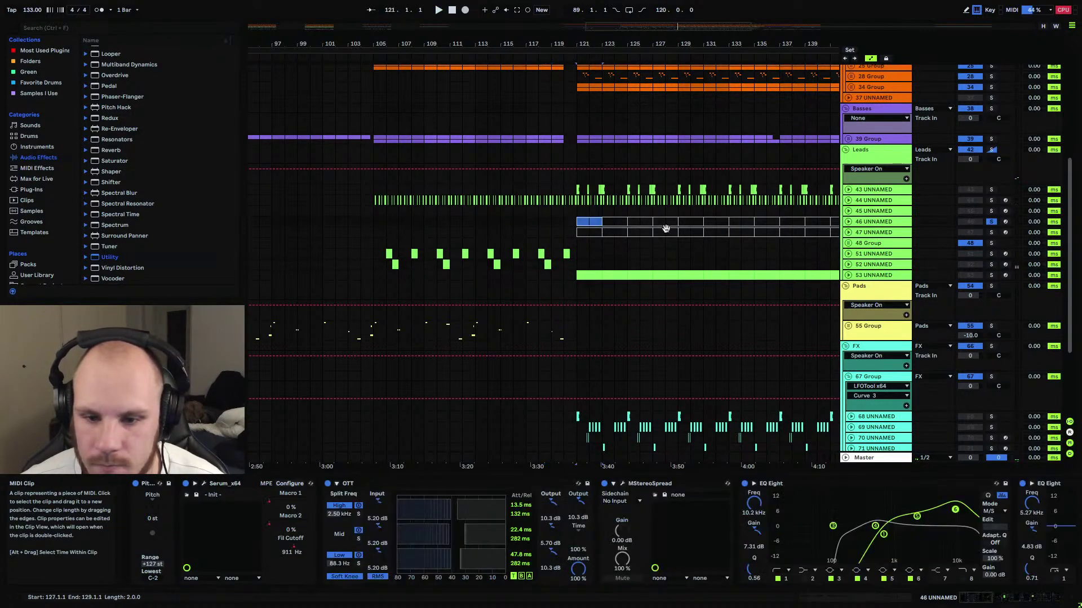
{"action": "left_click_drag", "start_coordinate": [751, 42], "coordinate": [574, 41]}
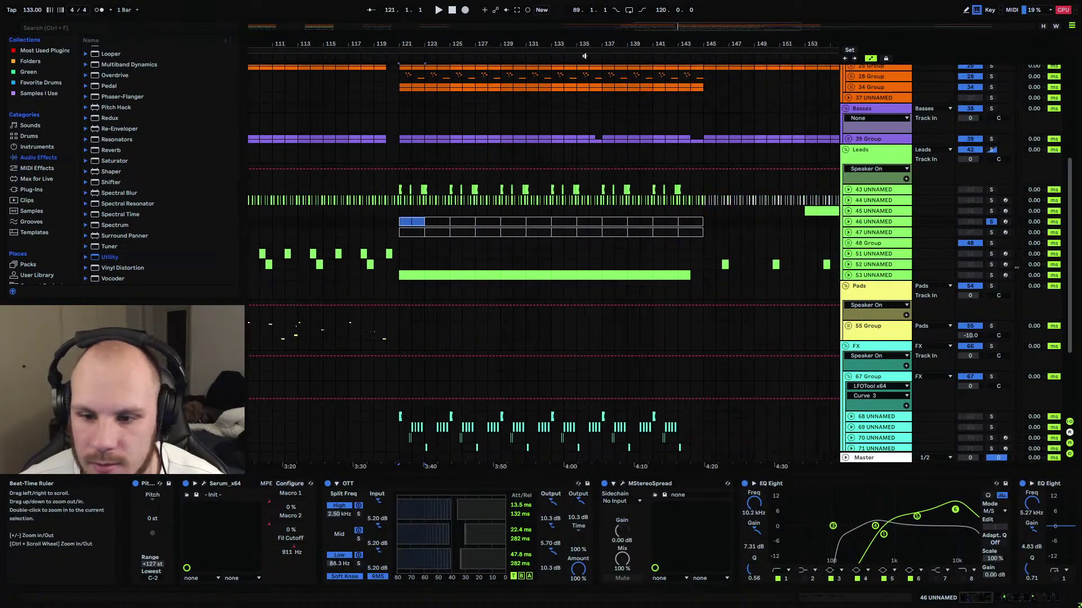
{"action": "left_click", "coordinate": [691, 221], "text": "shift"}
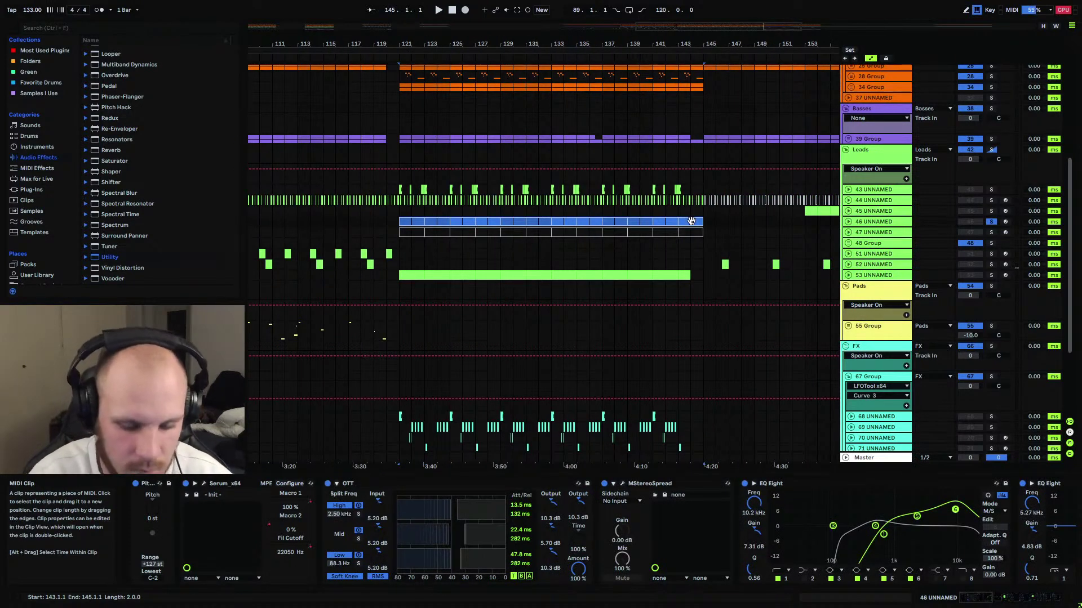
{"action": "left_click", "coordinate": [604, 226]}
{"action": "key", "text": "space"}
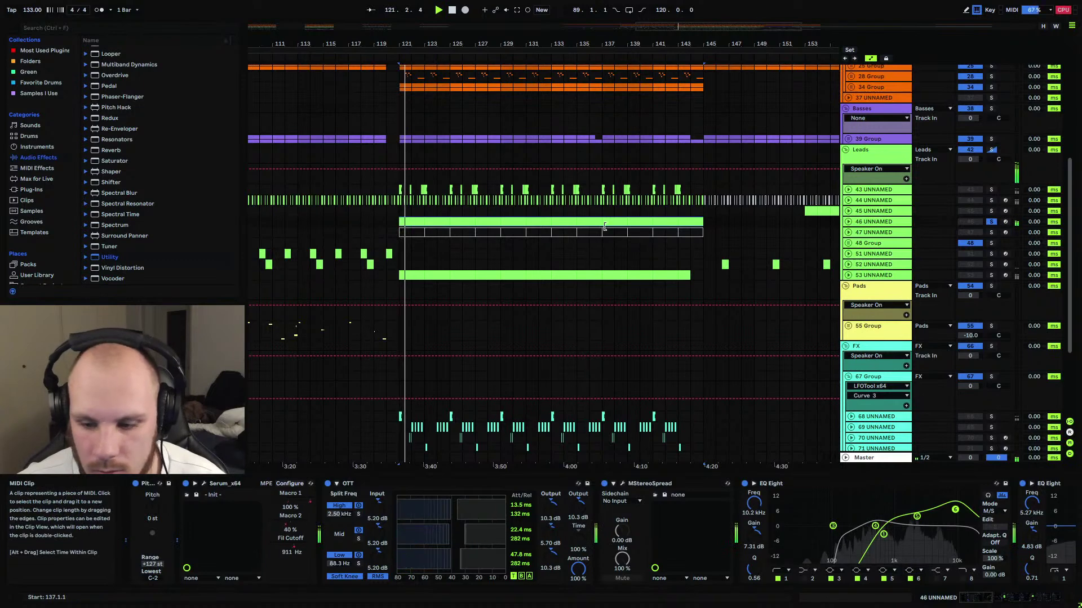
{"action": "left_click", "coordinate": [669, 238]}
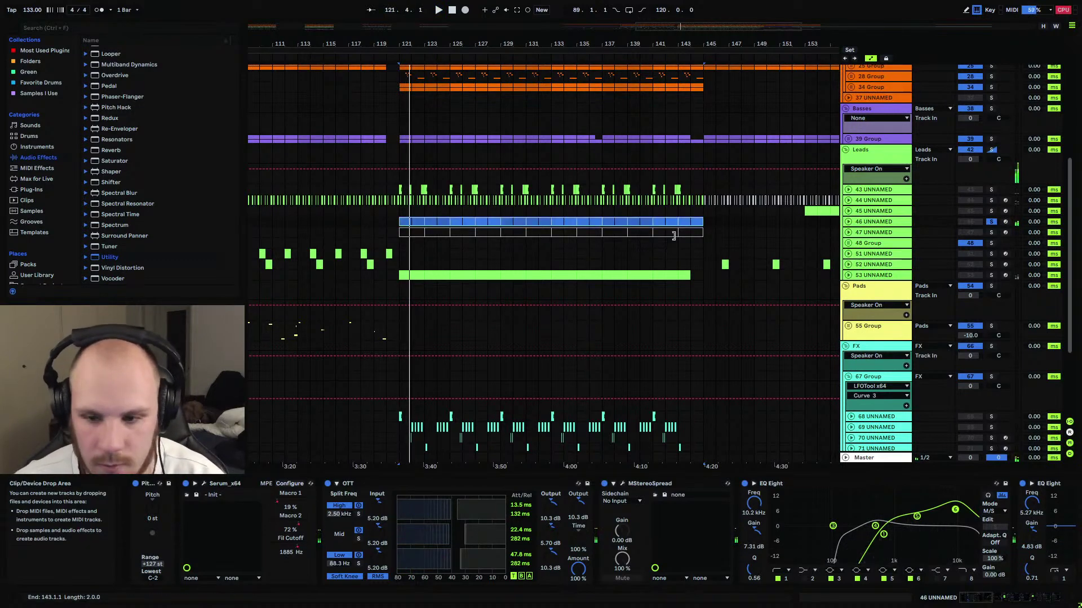
{"action": "key", "text": "0"}
Activate the track 47 clips from bar 121 to 145 and audition that track in solo.
{"action": "key", "text": "space"}
{"action": "left_click", "coordinate": [685, 235]}
{"action": "left_click", "coordinate": [401, 234], "text": "shift"}
{"action": "key", "text": "0"}
{"action": "key", "text": "space"}
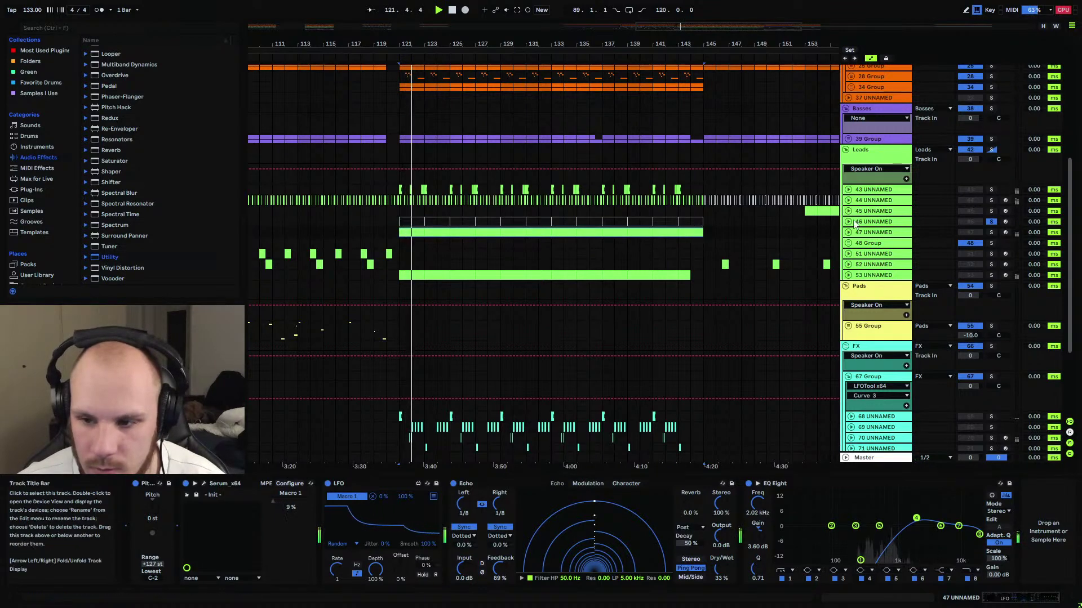
{"action": "key", "text": "s"}
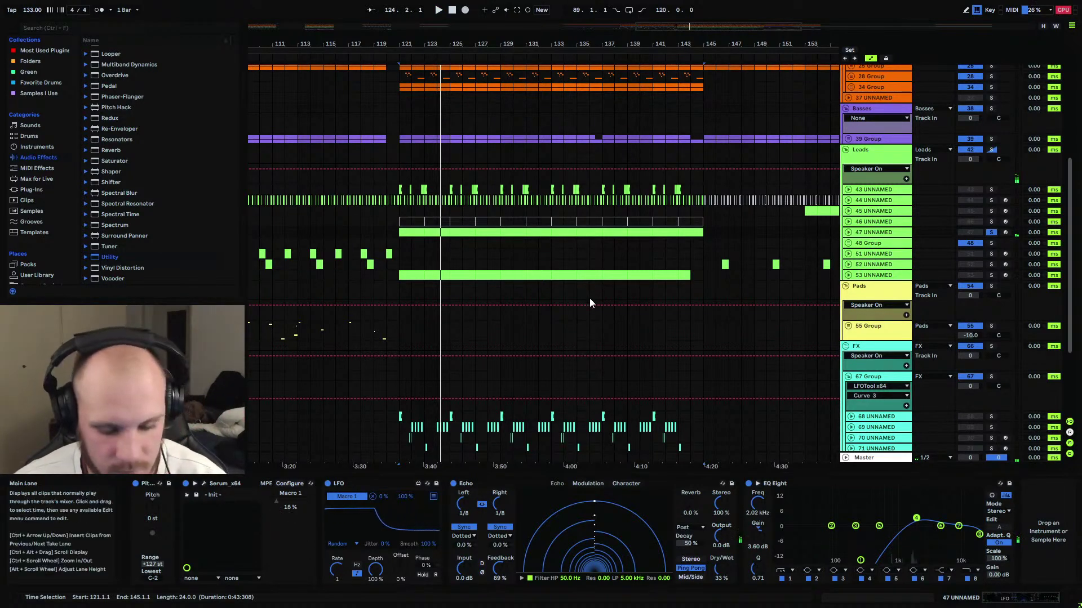
Deactivate the track 47 clips from bar 121 to 145 again and clear the solo.
{"action": "left_click", "coordinate": [680, 231]}
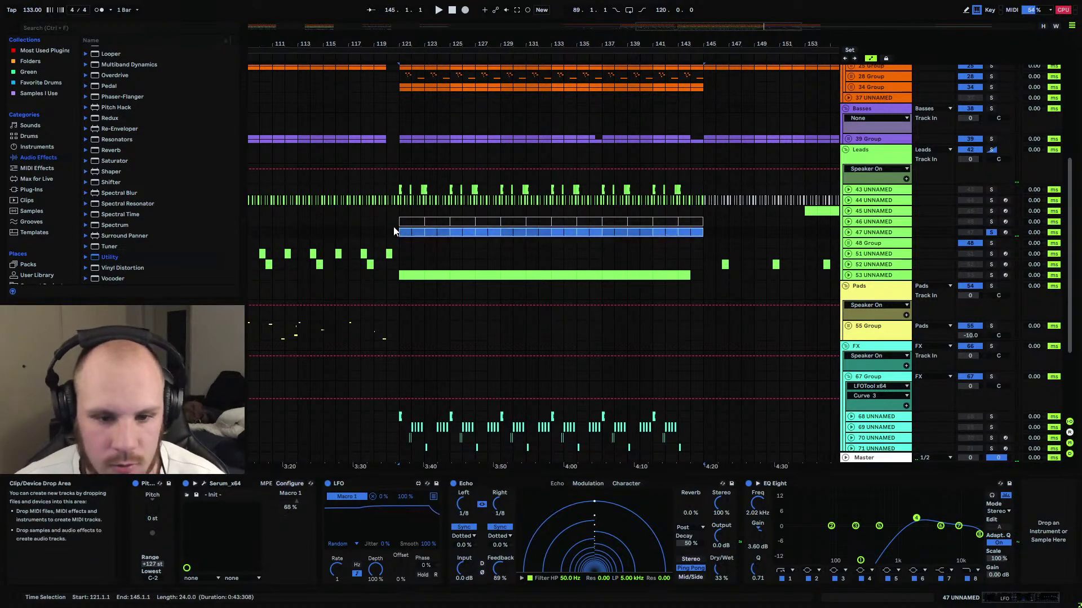
{"action": "key", "text": "0"}
{"action": "left_click", "coordinate": [393, 232]}
Solo the 39 Group bass, play it from bar 105 and unfold the group to examine its tracks.
{"action": "scroll", "coordinate": [359, 127], "scroll_direction": "up", "scroll_amount": 5}
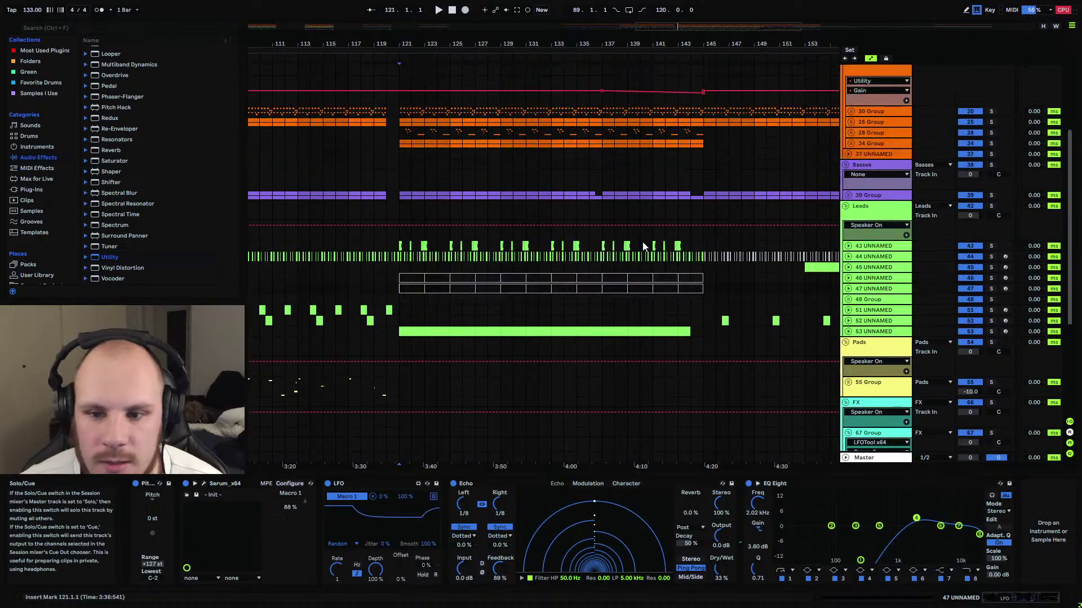
{"action": "scroll", "coordinate": [488, 275], "scroll_direction": "left", "scroll_amount": 10}
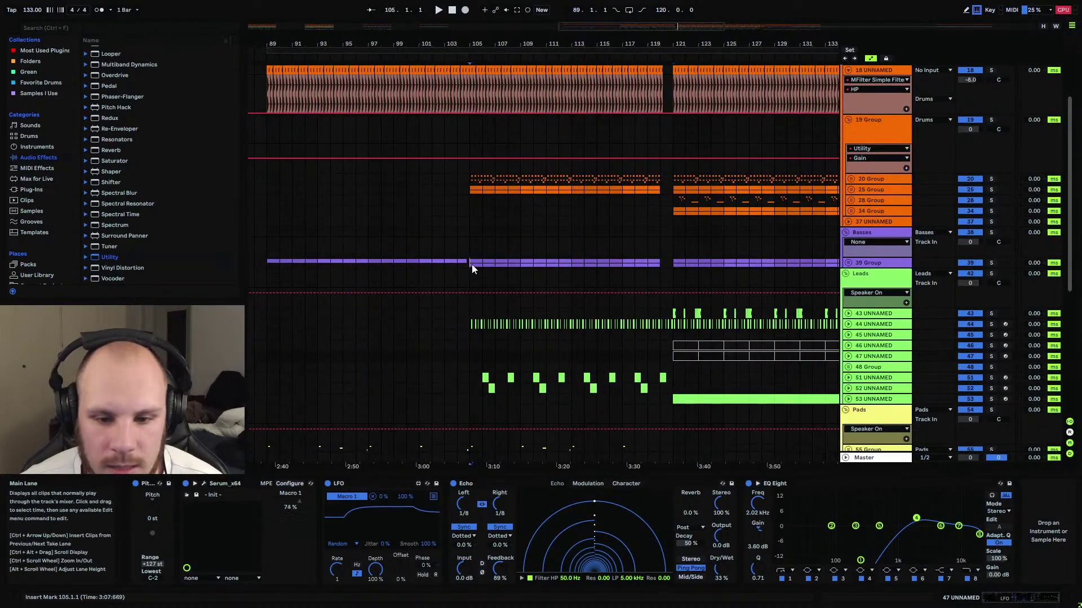
{"action": "left_click", "coordinate": [471, 265]}
{"action": "left_click", "coordinate": [991, 262]}
{"action": "key", "text": "space"}
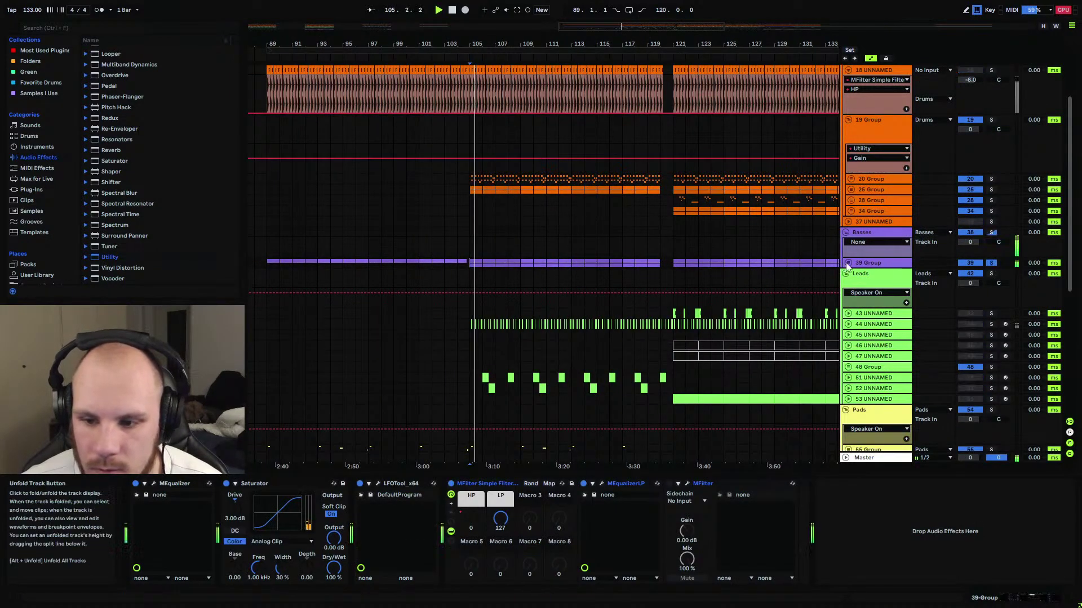
{"action": "left_click", "coordinate": [848, 262]}
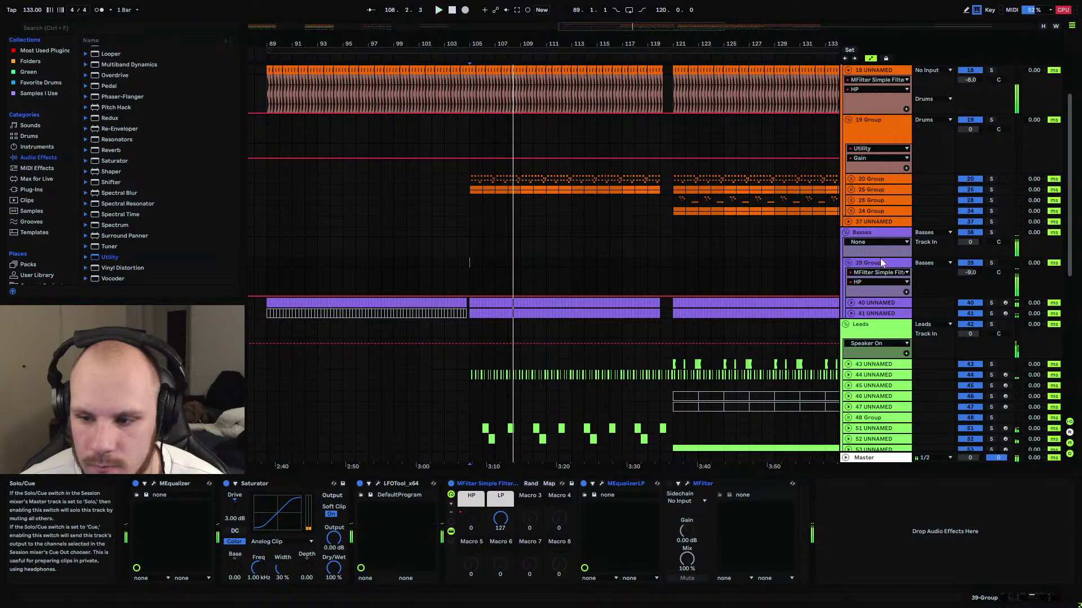
Collapse the 39 Group and the Basses group, and stop playback.
{"action": "left_click", "coordinate": [847, 263]}
{"action": "left_click", "coordinate": [846, 233]}
{"action": "left_click_drag", "start_coordinate": [506, 53], "coordinate": [505, 44]}
{"action": "key", "text": "space"}
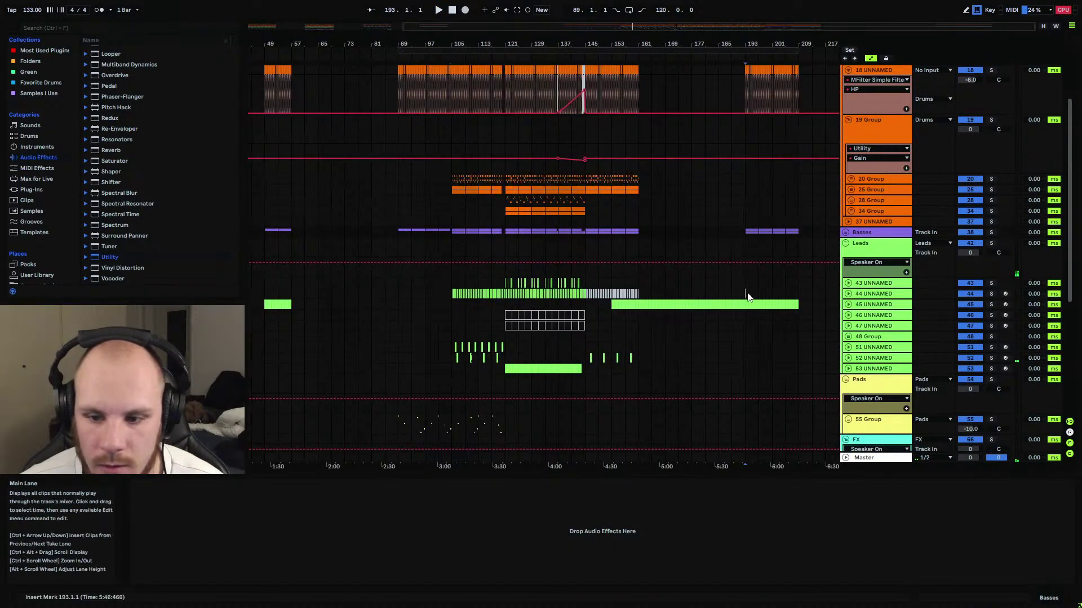
Play from bar 193 and set the sidechain Compressor's threshold on lead track 45 to -14.5 dB.
{"action": "left_click", "coordinate": [745, 293]}
{"action": "key", "text": "plus"}
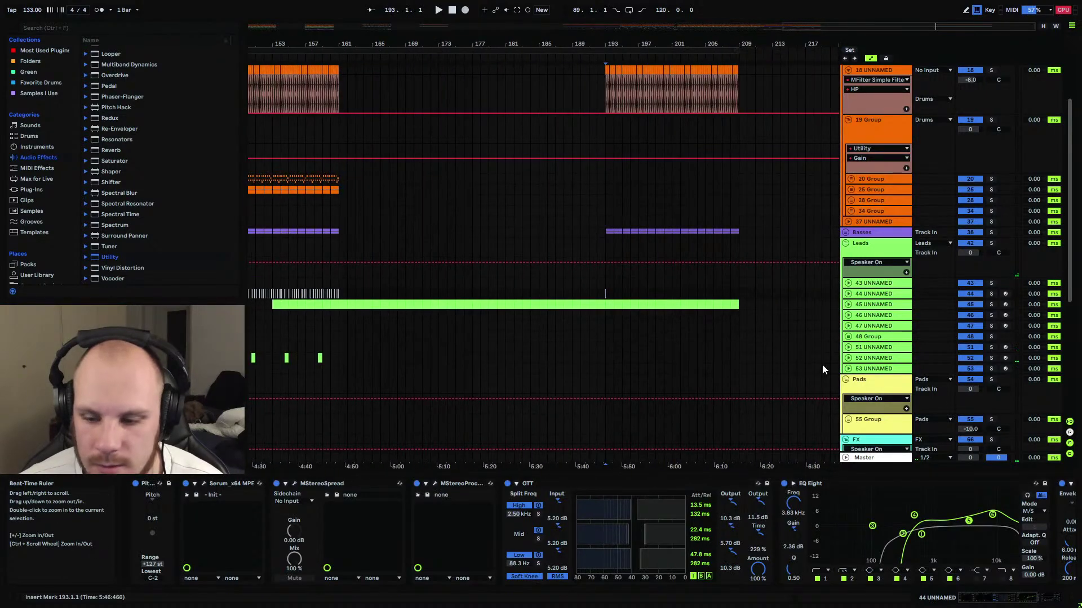
{"action": "key", "text": "space"}
{"action": "left_click", "coordinate": [989, 601]}
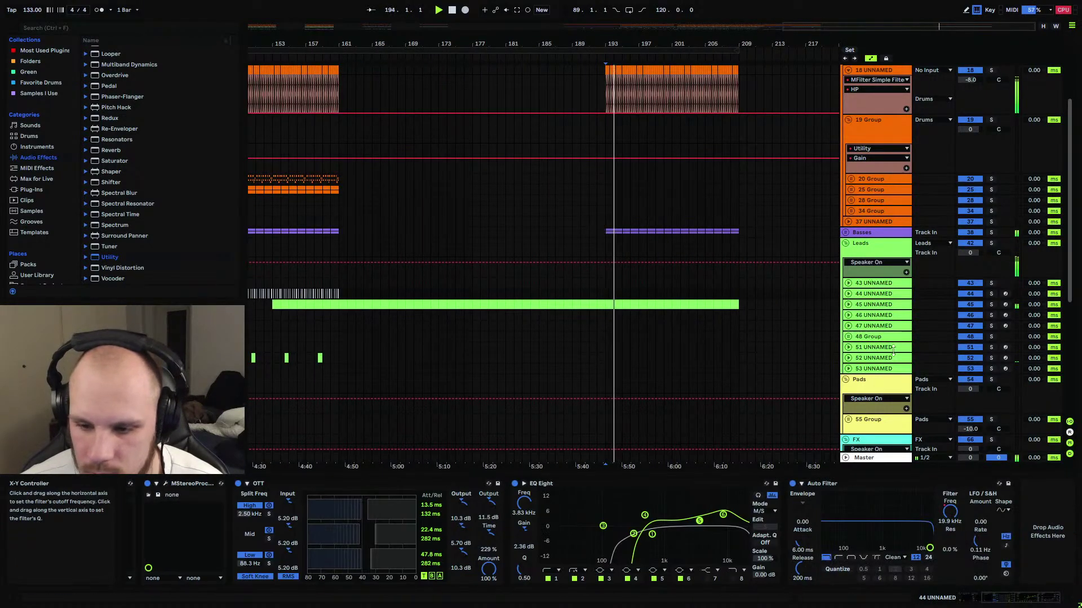
{"action": "left_click", "coordinate": [865, 305]}
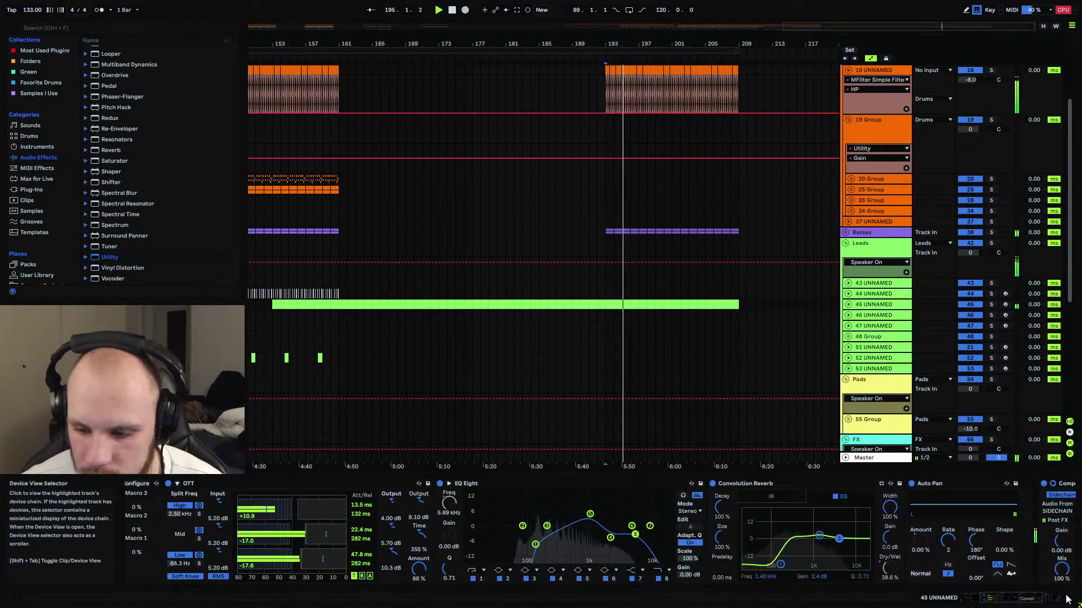
{"action": "scroll", "coordinate": [968, 558], "scroll_direction": "right", "scroll_amount": 3}
{"action": "left_click_drag", "start_coordinate": [931, 552], "coordinate": [932, 537]}
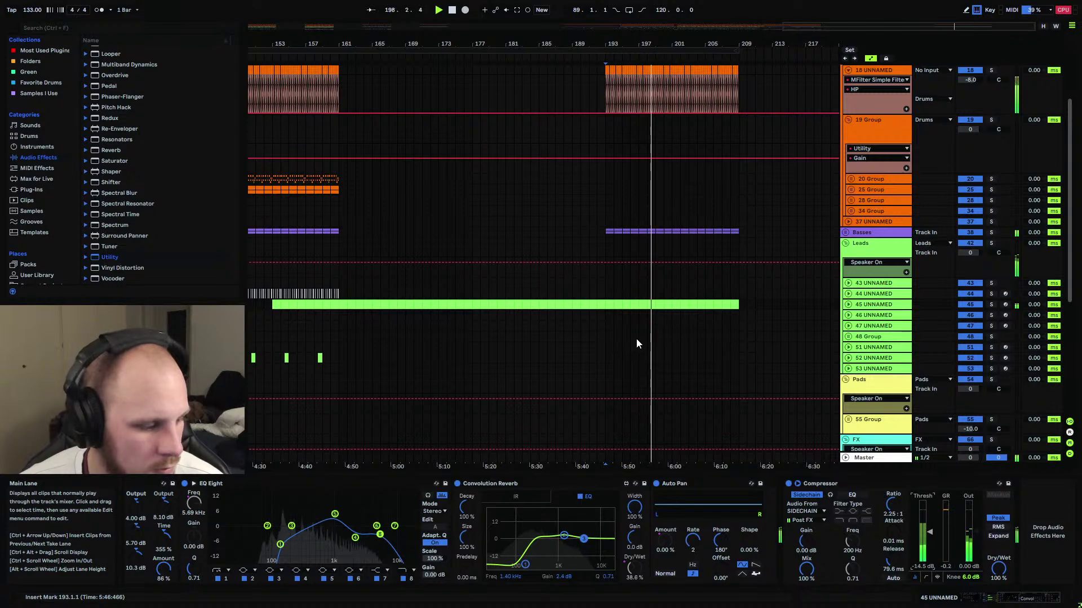
Ramp track 45's Dry/Wet automation up from bar 193 to about 44.9 % at the clip's end at bar 209.
{"action": "left_click", "coordinate": [581, 293]}
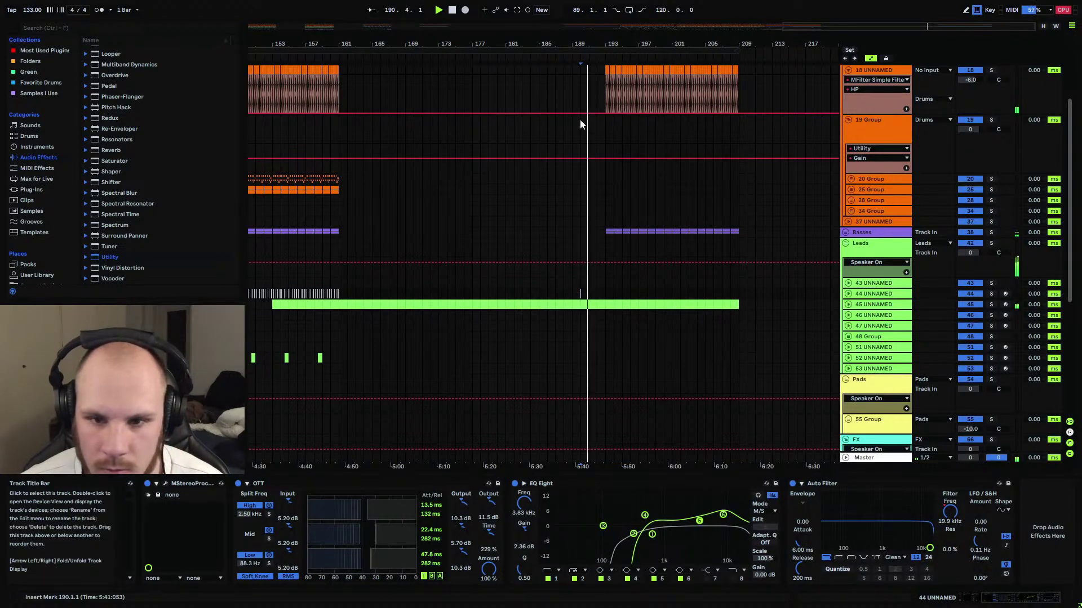
{"action": "left_click_drag", "start_coordinate": [611, 43], "coordinate": [594, 82]}
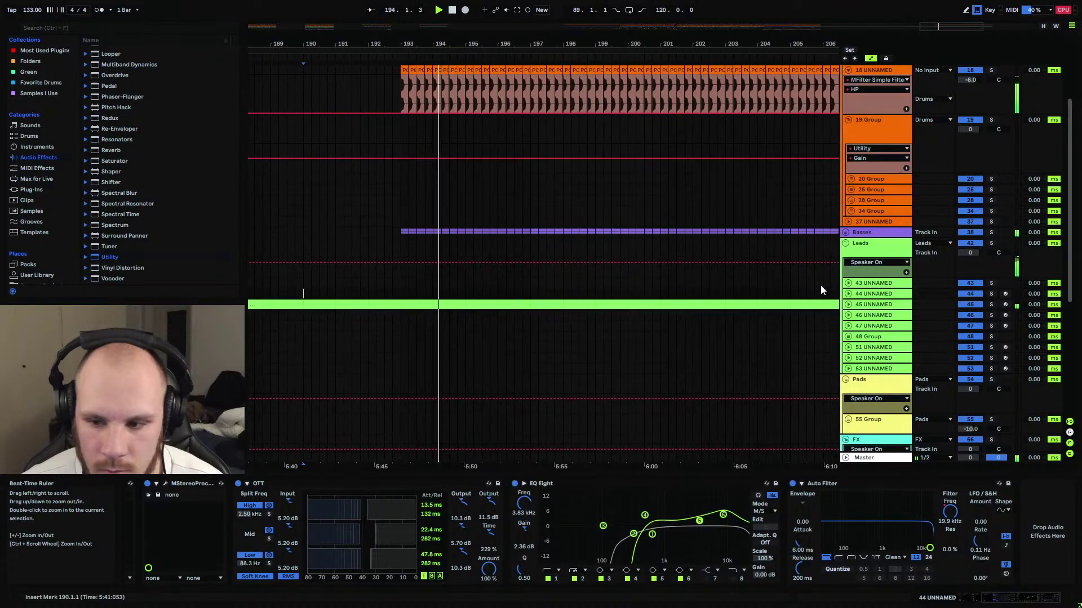
{"action": "left_click", "coordinate": [848, 305]}
{"action": "scroll", "coordinate": [515, 295], "scroll_direction": "down", "scroll_amount": 5}
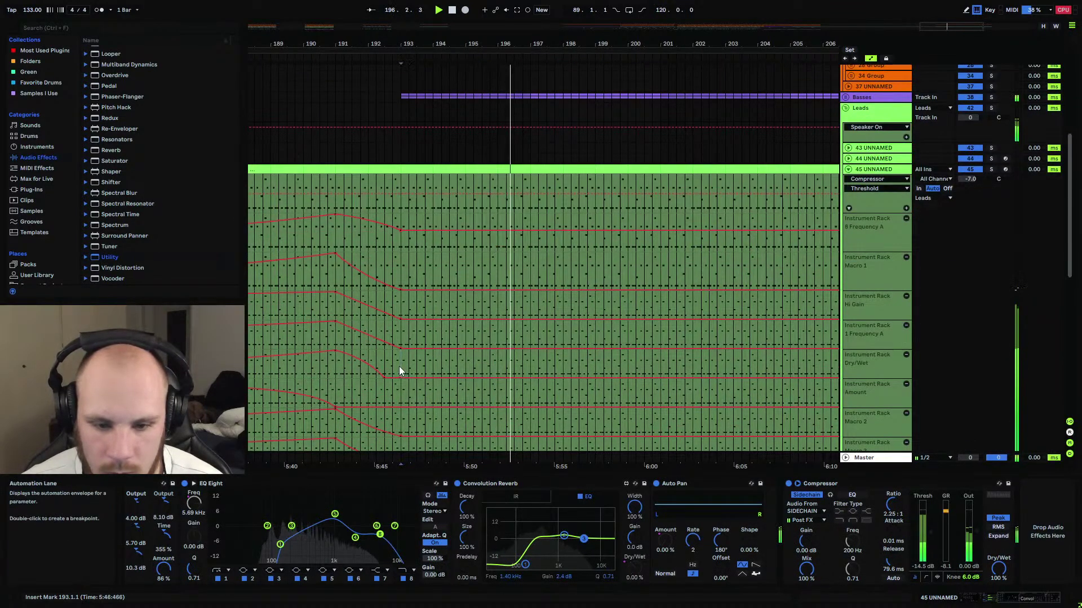
{"action": "left_click", "coordinate": [386, 366]}
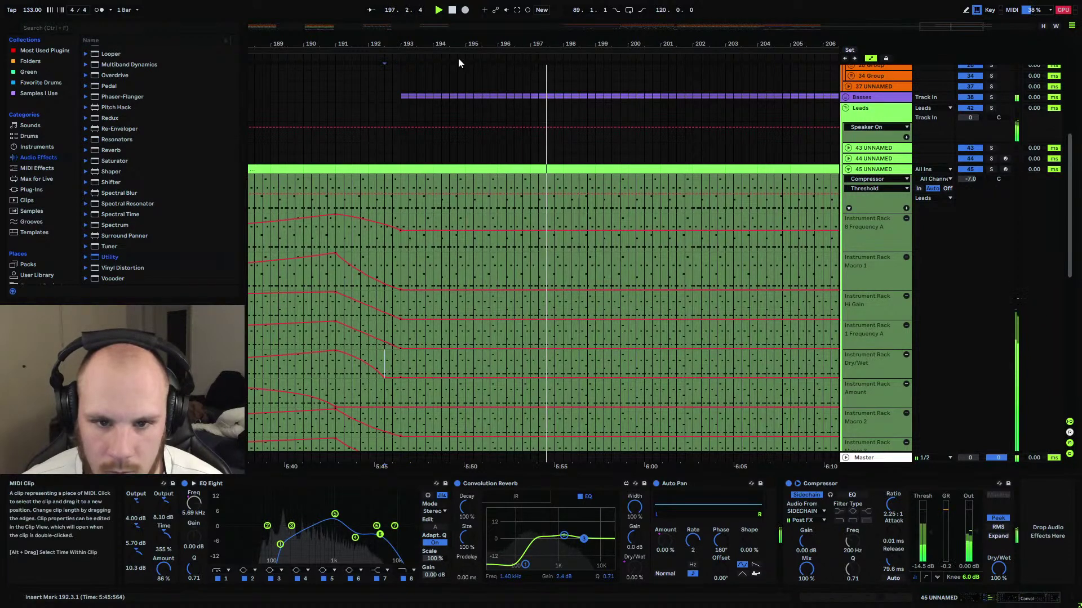
{"action": "scroll", "coordinate": [560, 254], "scroll_direction": "down", "scroll_amount": 4, "text": "ctrl"}
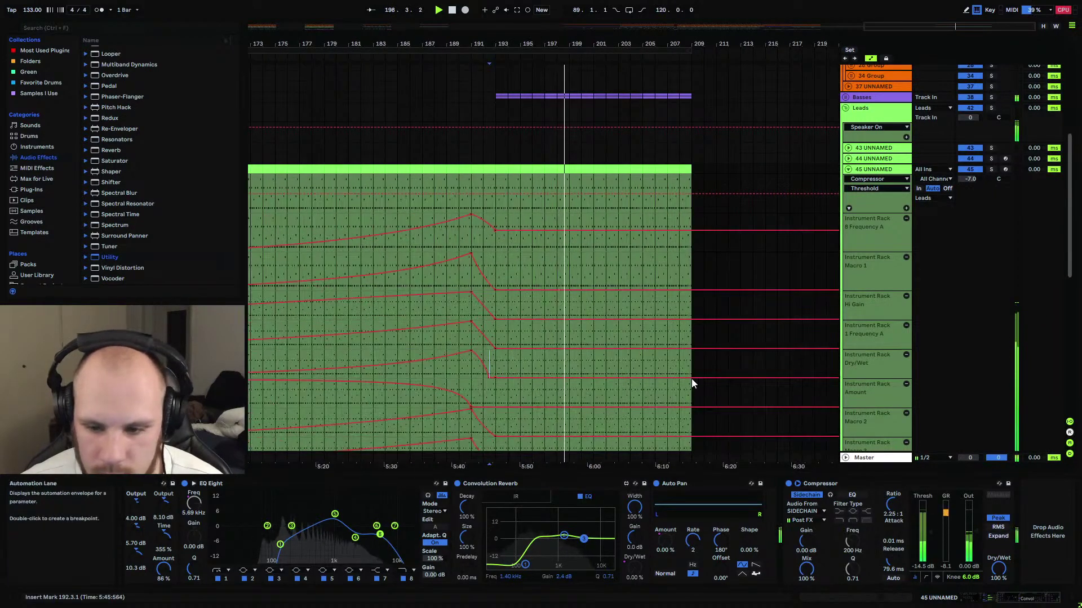
{"action": "left_click_drag", "start_coordinate": [691, 377], "coordinate": [691, 369]}
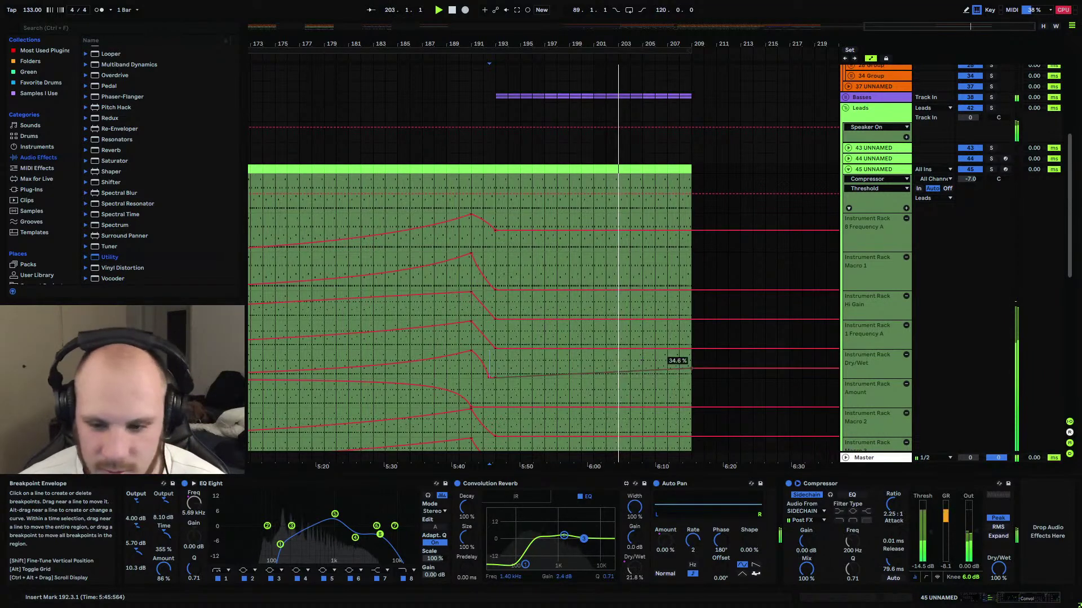
{"action": "left_click_drag", "start_coordinate": [692, 369], "coordinate": [691, 365]}
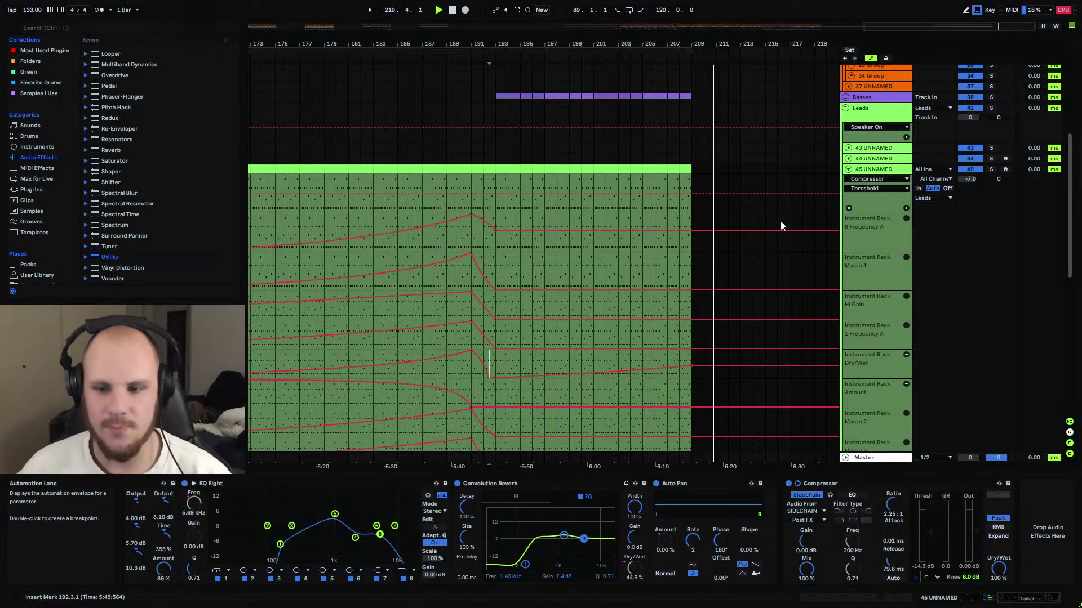
Stop playback at bar 193 and collapse track 45, the Leads group, the 19 Group and drum track 18.
{"action": "left_click", "coordinate": [498, 204]}
{"action": "key", "text": "space"}
{"action": "left_click", "coordinate": [847, 170]}
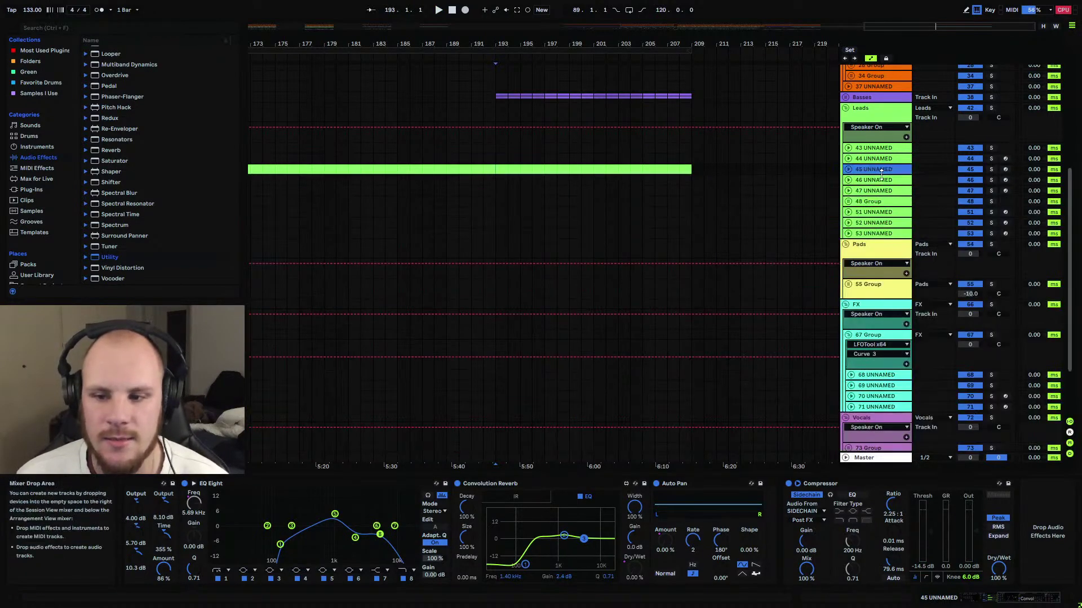
{"action": "scroll", "coordinate": [600, 236], "scroll_direction": "up", "scroll_amount": 5}
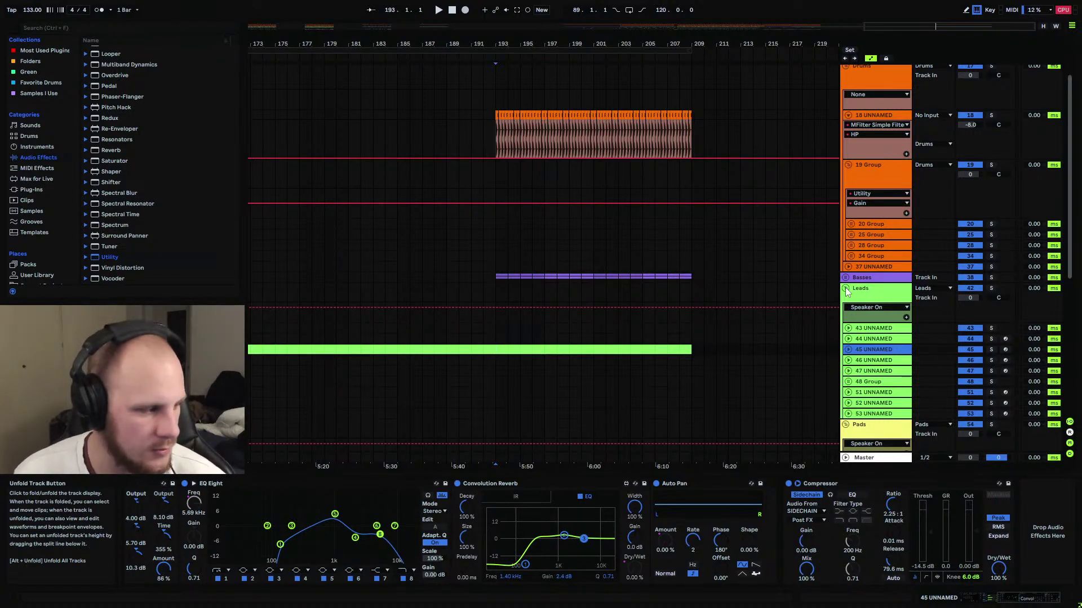
{"action": "left_click", "coordinate": [845, 289]}
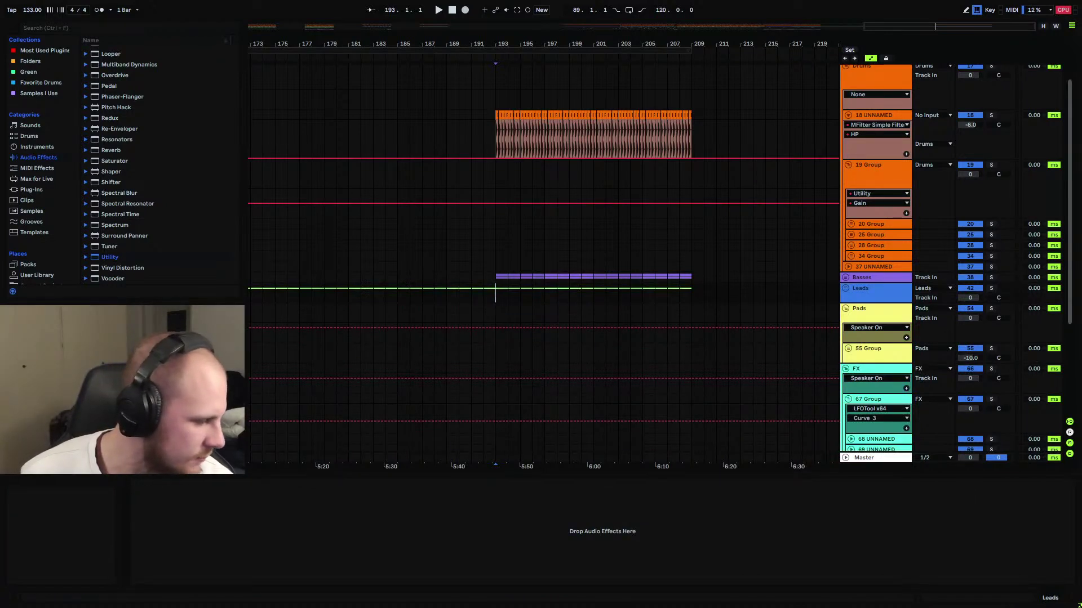
{"action": "left_click", "coordinate": [848, 165]}
{"action": "left_click", "coordinate": [847, 114]}
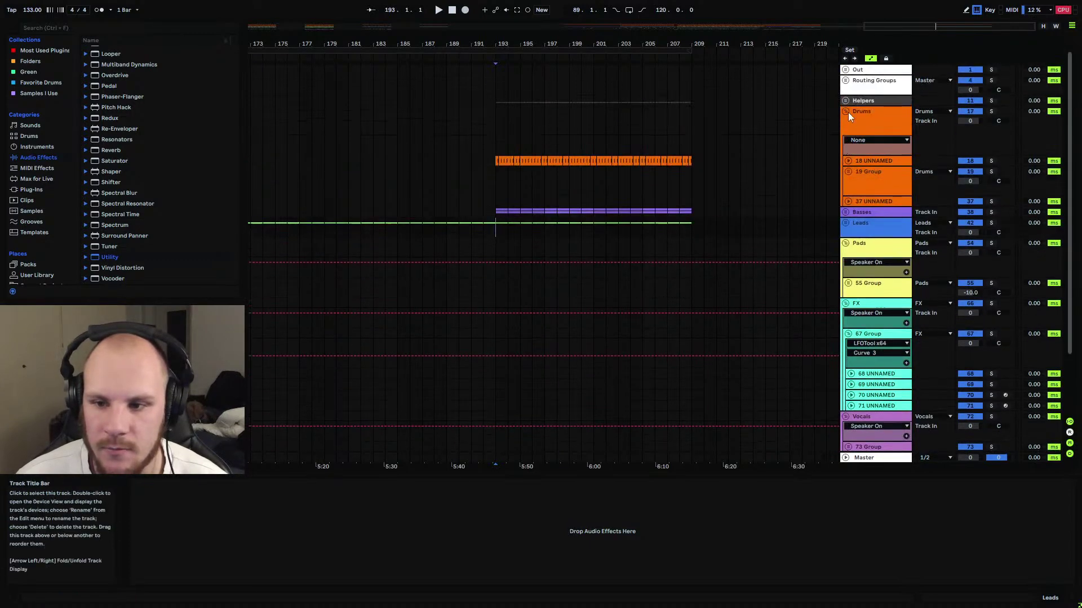
Collapse the Drums, Pads, FX and Vocals groups and show the whole arrangement.
{"action": "left_click", "coordinate": [847, 113]}
{"action": "left_click", "coordinate": [845, 172]}
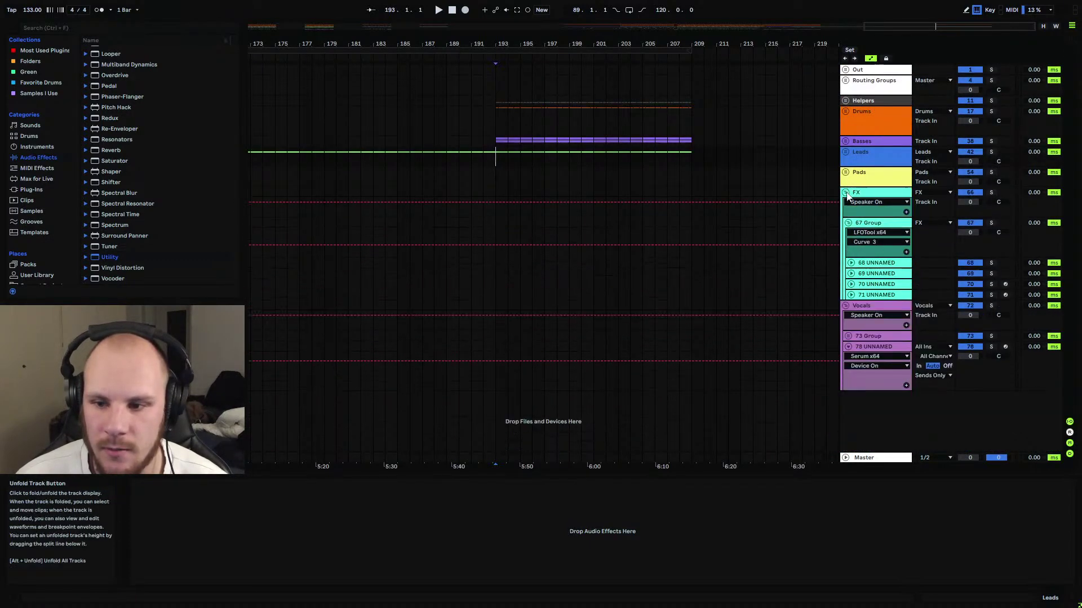
{"action": "left_click", "coordinate": [845, 192]}
{"action": "left_click", "coordinate": [846, 204]}
{"action": "key", "text": "w"}
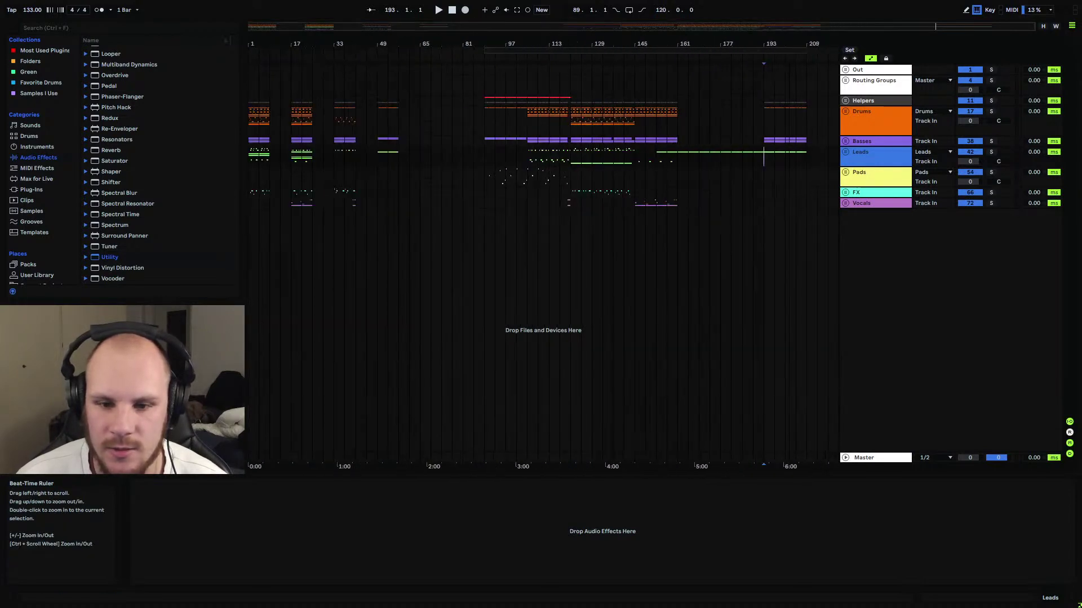
Add a new audio track below the Vocals group.
{"action": "left_click", "coordinate": [794, 166]}
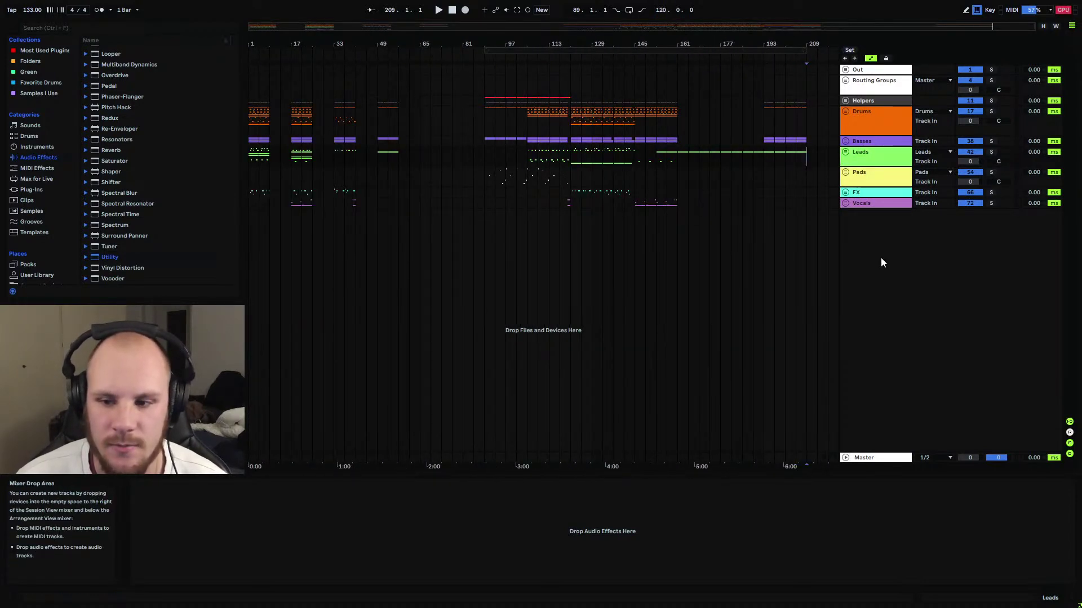
{"action": "right_click", "coordinate": [901, 260]}
{"action": "key", "text": "Escape"}
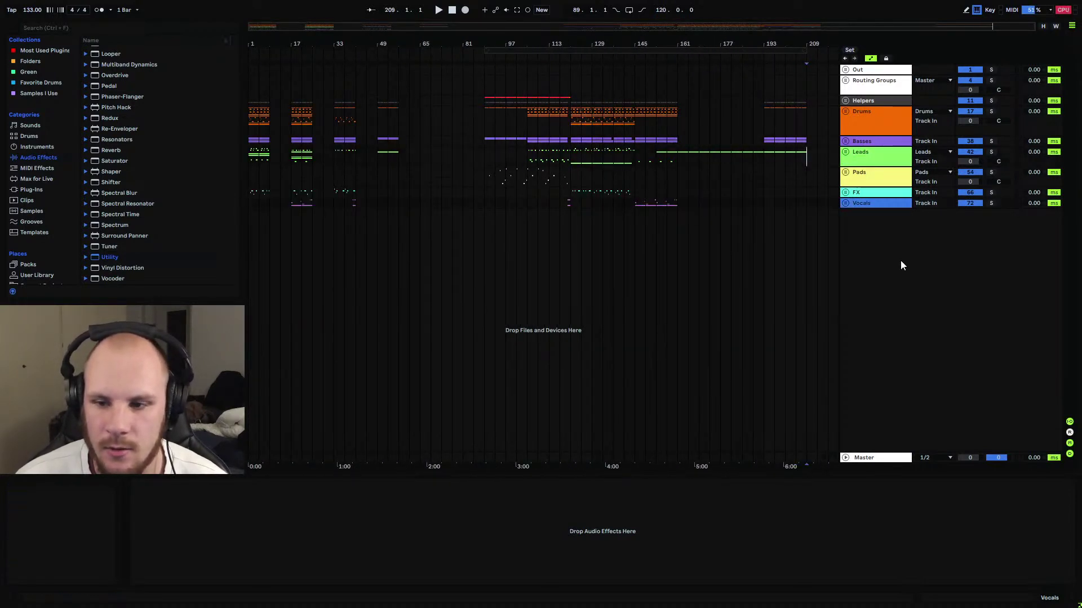
{"action": "double_click", "coordinate": [846, 218]}
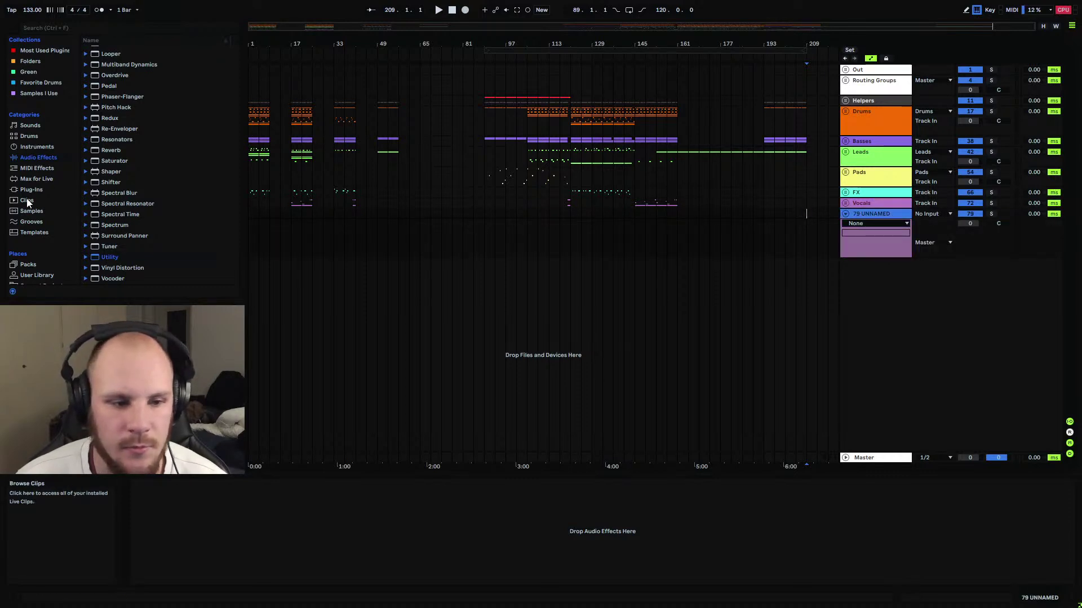
Place 64.wav from the Post SotM subfolder of the New Renders folder on track 79 at bar 213.
{"action": "scroll", "coordinate": [47, 231], "scroll_direction": "down", "scroll_amount": 5}
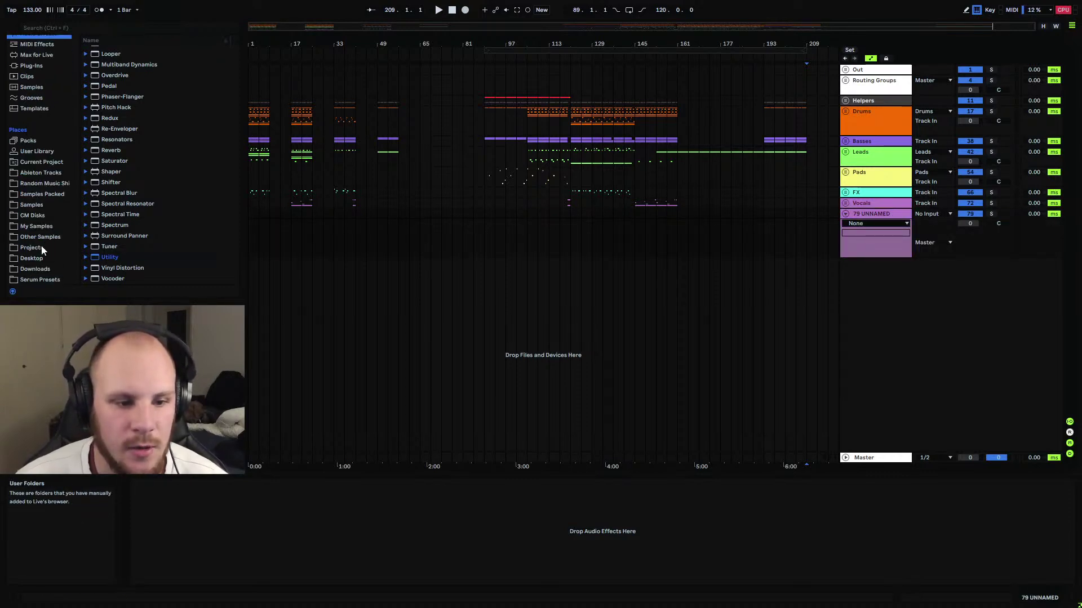
{"action": "scroll", "coordinate": [37, 256], "scroll_direction": "down", "scroll_amount": 3}
{"action": "left_click", "coordinate": [38, 254]}
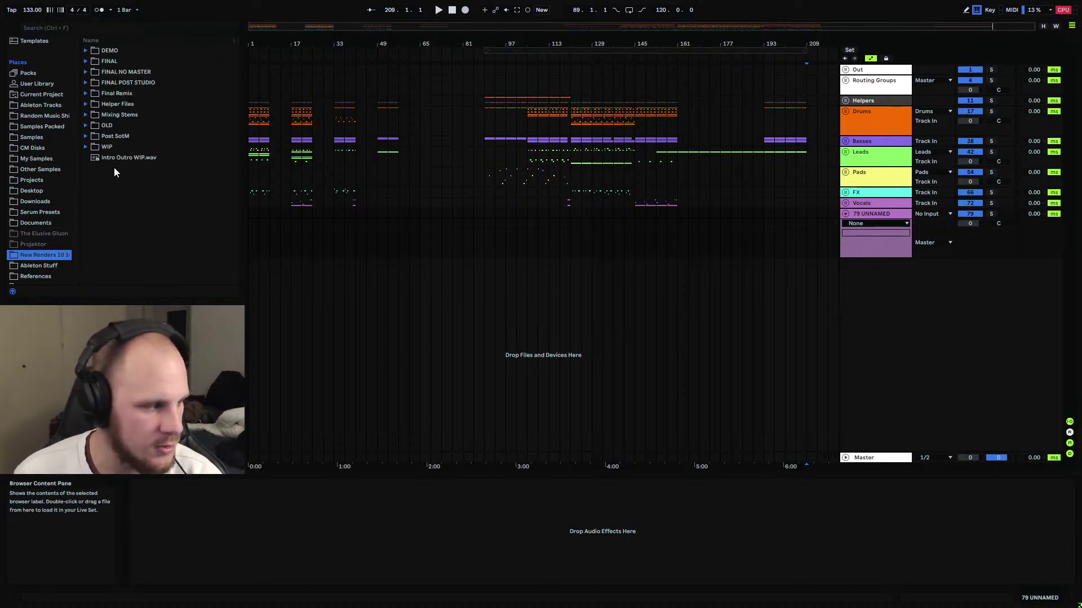
{"action": "left_click", "coordinate": [85, 137]}
{"action": "left_click_drag", "start_coordinate": [117, 242], "coordinate": [815, 231]}
{"action": "left_click_drag", "start_coordinate": [811, 466], "coordinate": [567, 109]}
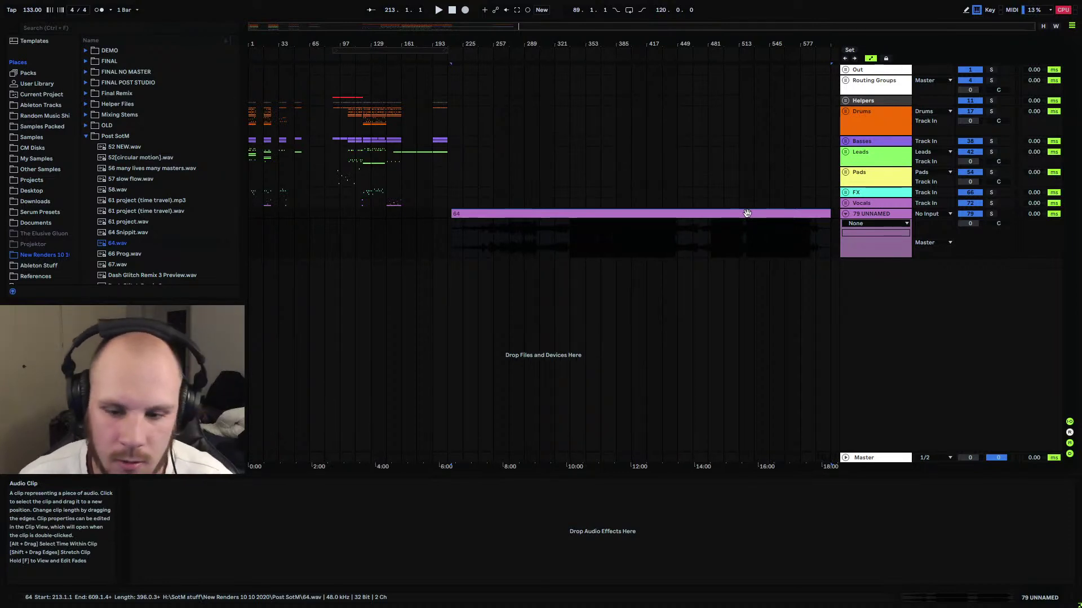
Loop the full length of the 64 clip on track 79.
{"action": "double_click", "coordinate": [659, 214]}
{"action": "left_click", "coordinate": [660, 214]}
{"action": "key", "text": "ctrl+l"}
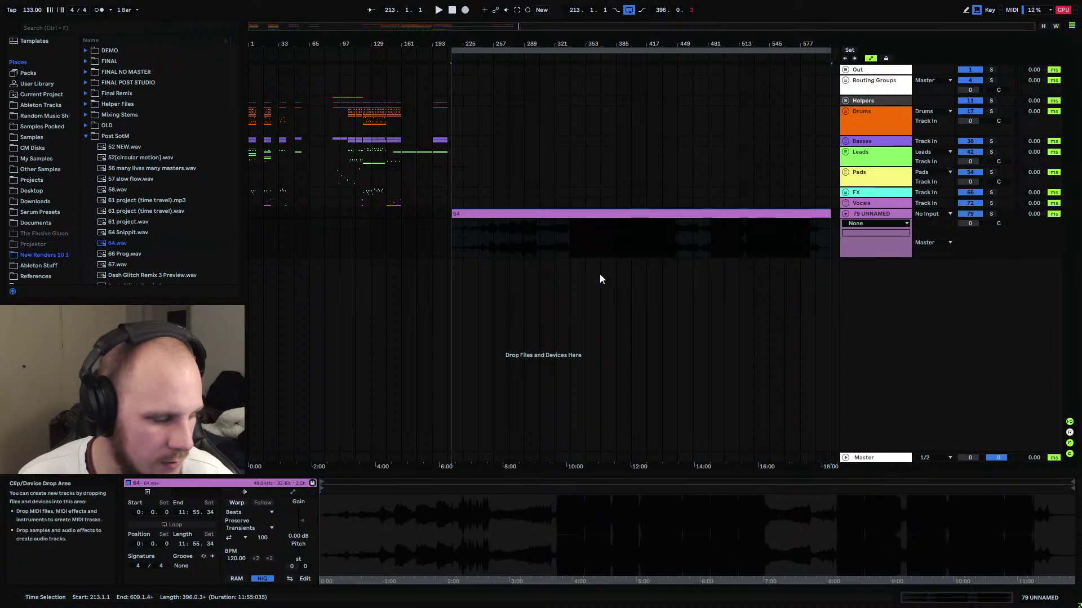
Compare the span of the 64 reference clip with the arrangement from bar 89 to bar 193.
{"action": "left_click_drag", "start_coordinate": [454, 238], "coordinate": [796, 258]}
{"action": "left_click", "coordinate": [754, 248]}
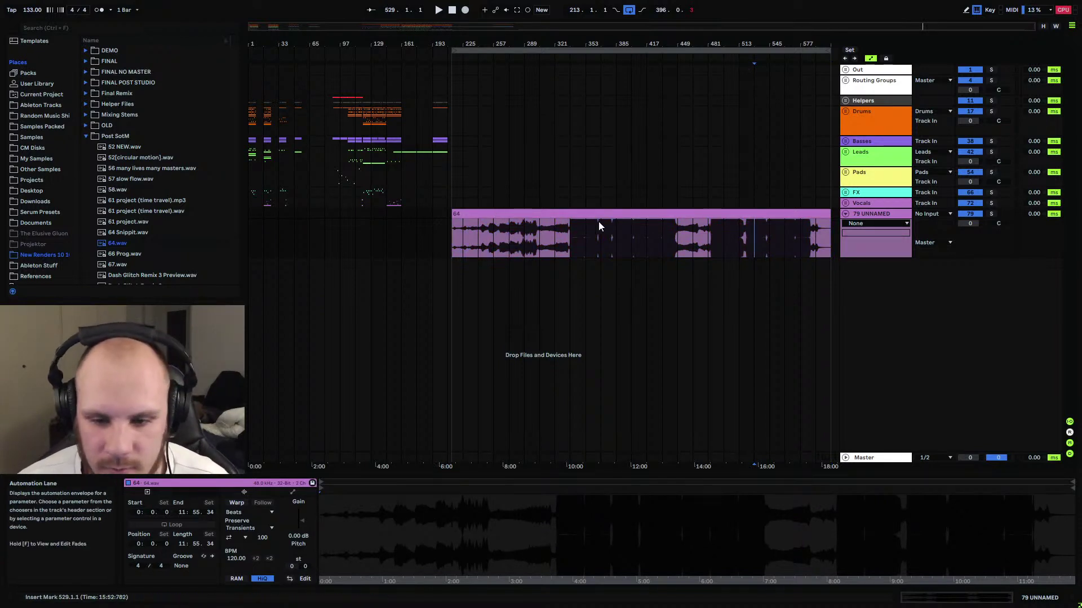
{"action": "left_click_drag", "start_coordinate": [327, 100], "coordinate": [428, 194]}
{"action": "left_click", "coordinate": [430, 193]}
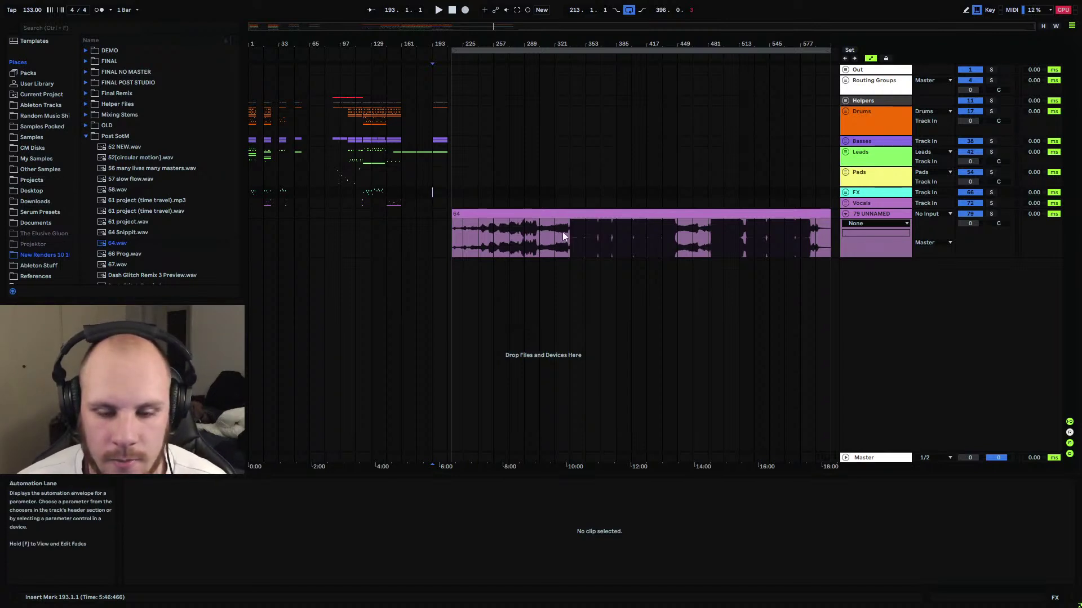
Move the 64 clip on track 79 to bar 225 and loop its full length there.
{"action": "left_click", "coordinate": [465, 213]}
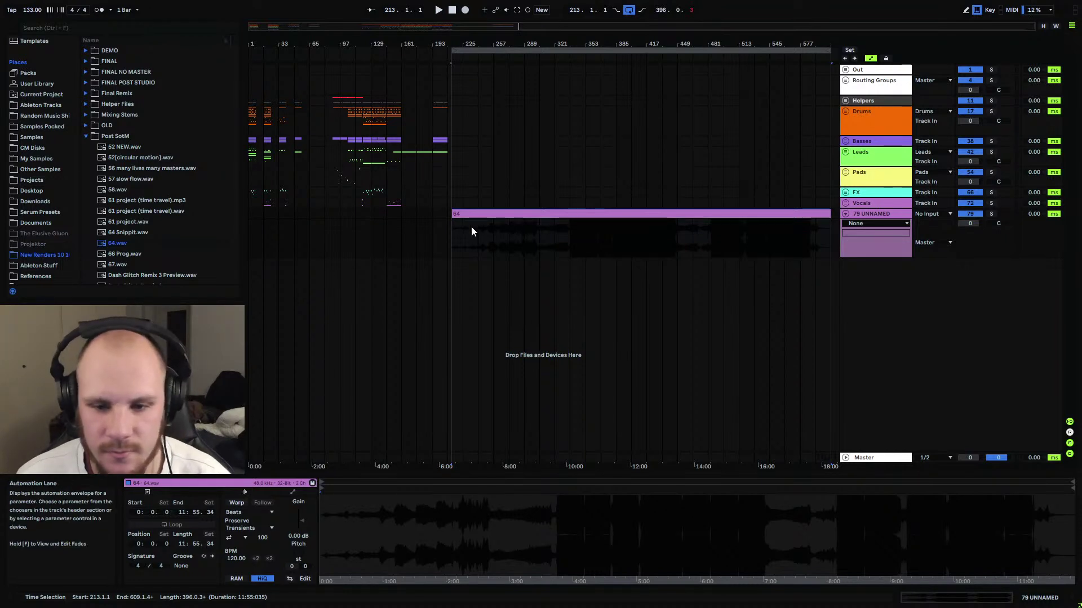
{"action": "left_click", "coordinate": [489, 214]}
{"action": "left_click_drag", "start_coordinate": [489, 214], "coordinate": [500, 214]}
{"action": "left_click", "coordinate": [829, 216]}
{"action": "key", "text": "ctrl+l"}
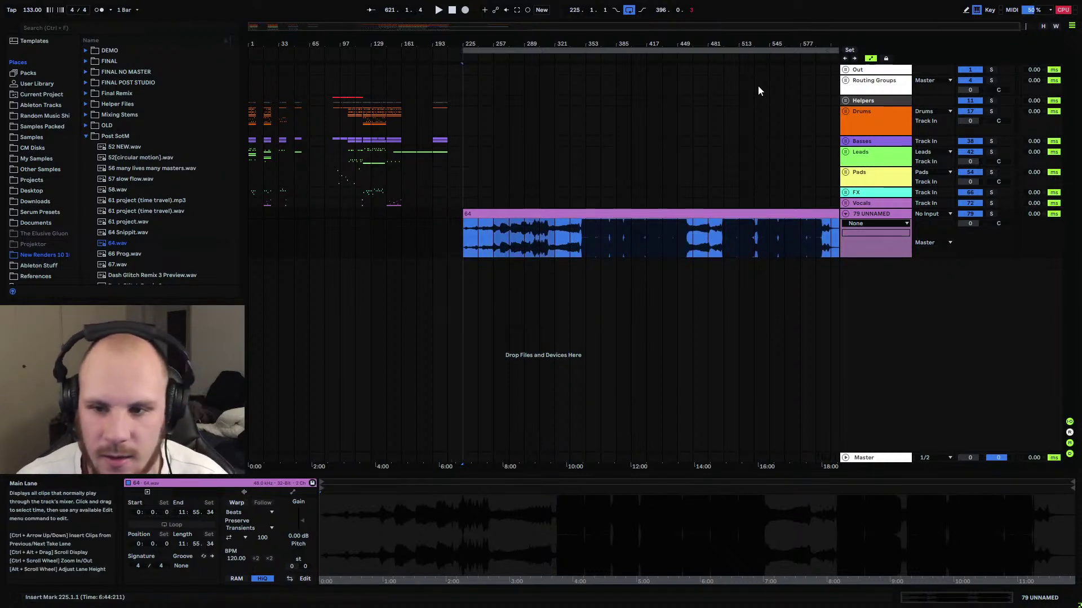
{"action": "left_click_drag", "start_coordinate": [733, 44], "coordinate": [721, 44]}
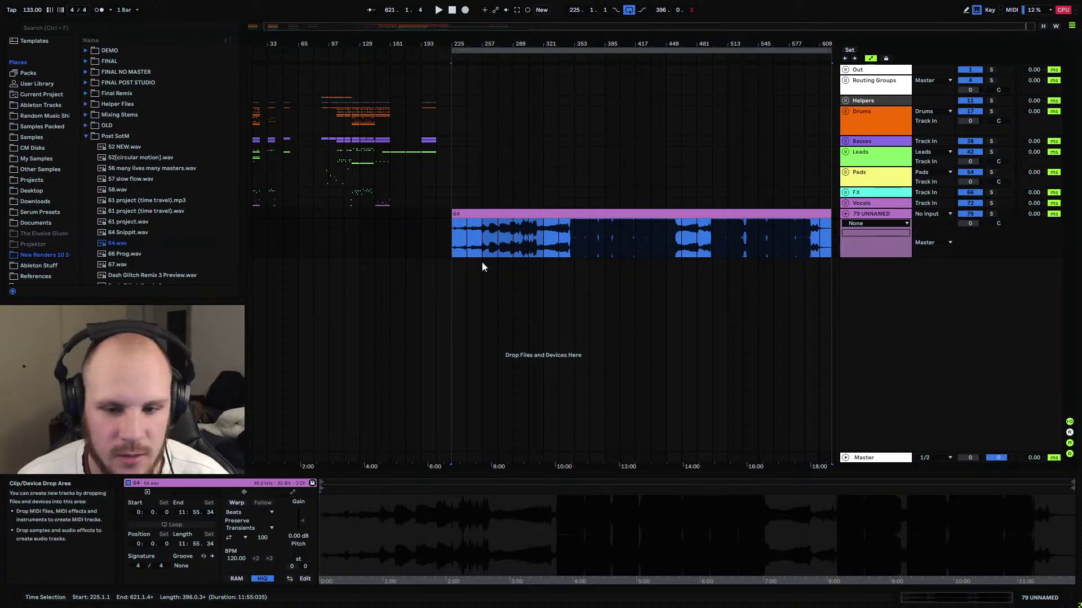
Solo track 79 and play the 64 reference clip from bar 225.
{"action": "left_click", "coordinate": [454, 231]}
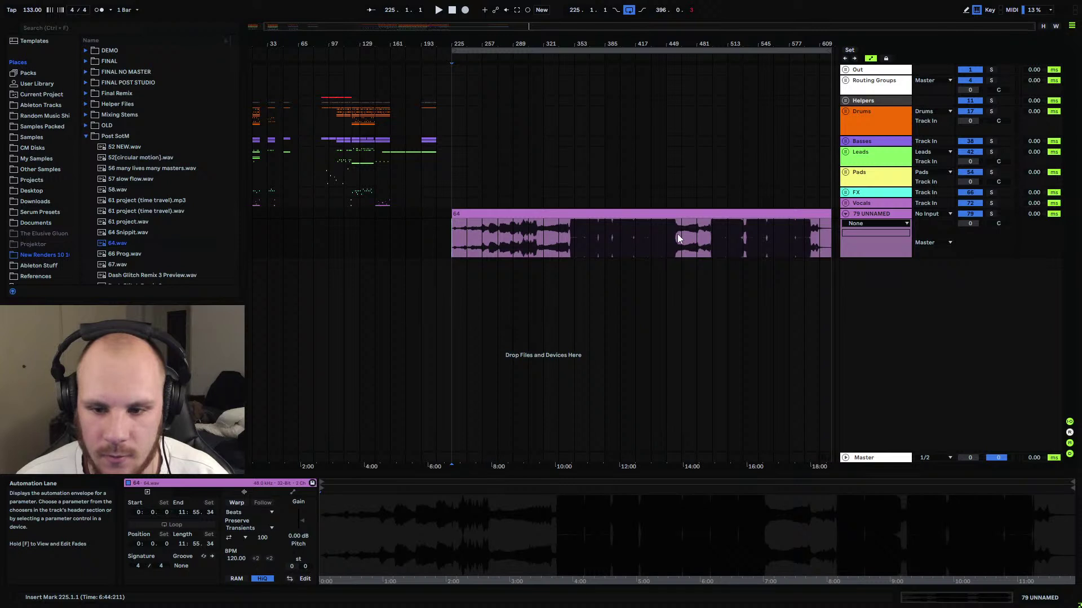
{"action": "left_click", "coordinate": [697, 237]}
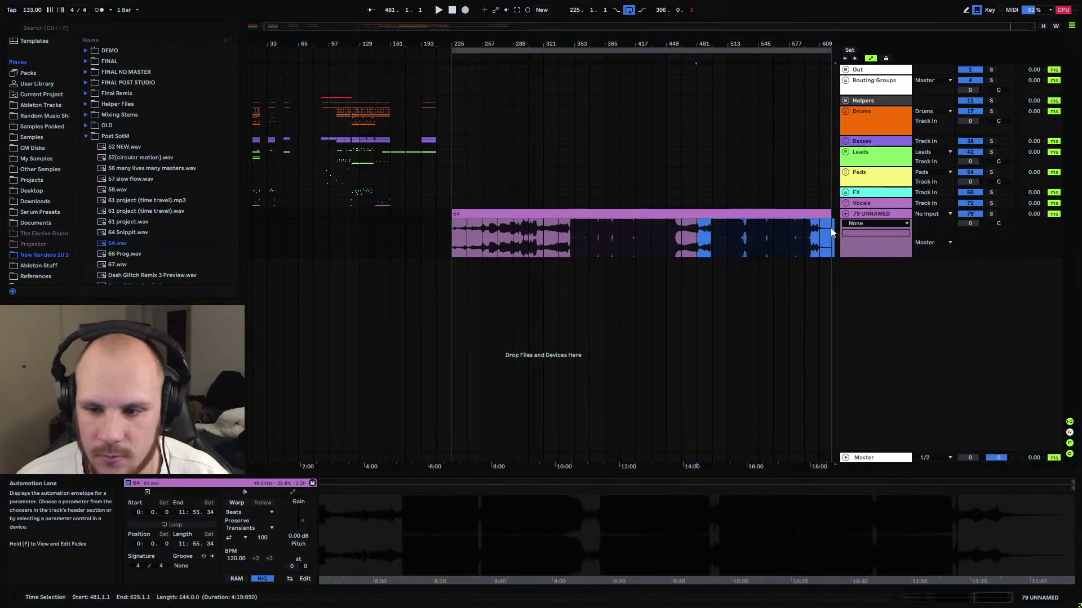
{"action": "left_click", "coordinate": [833, 227]}
{"action": "left_click", "coordinate": [453, 228]}
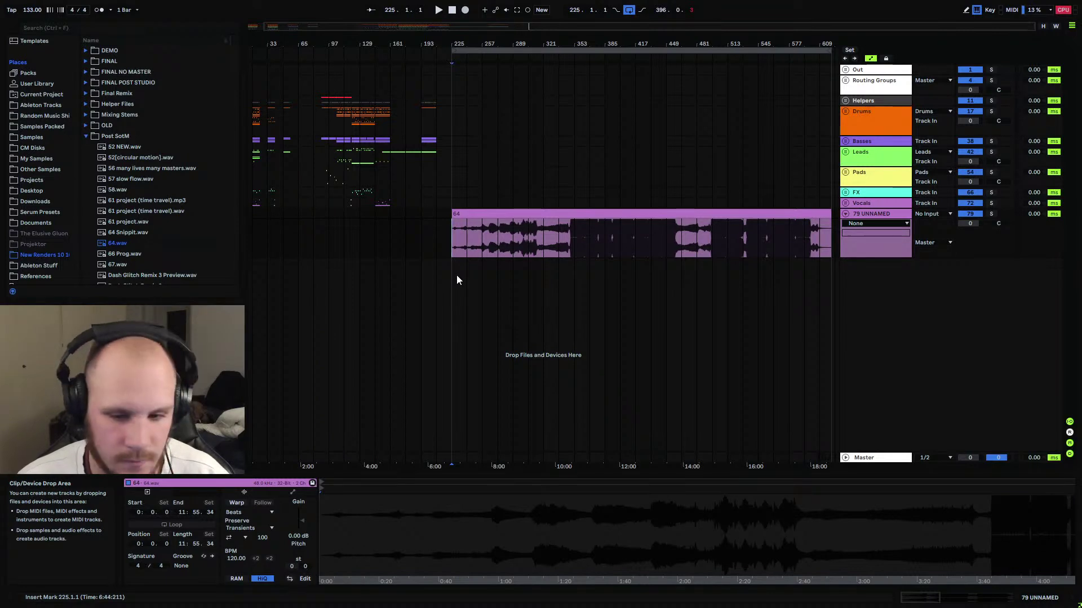
{"action": "left_click", "coordinate": [991, 214]}
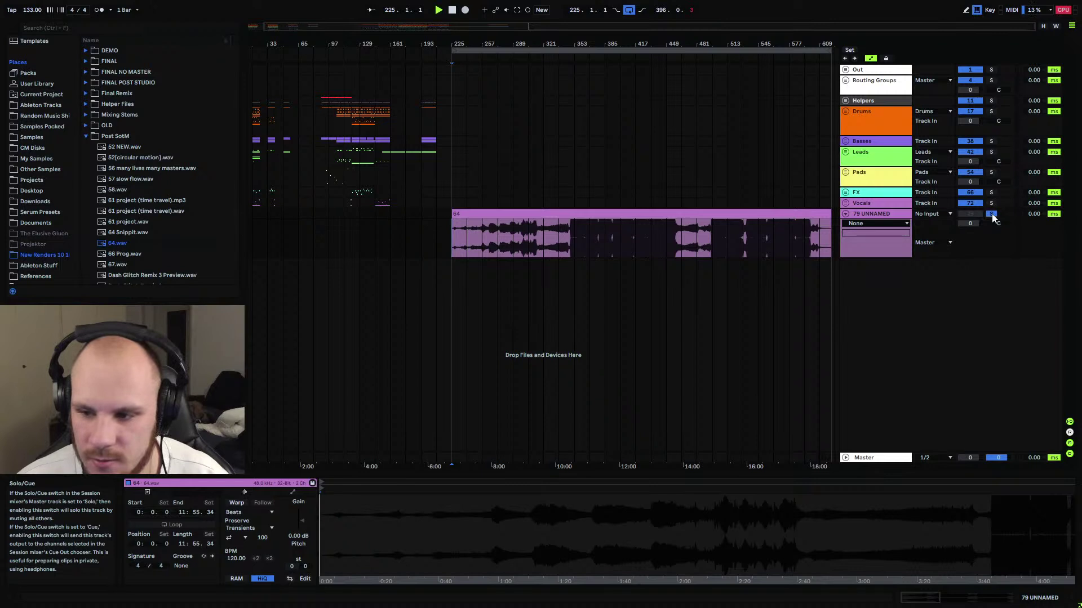
{"action": "key", "text": "space"}
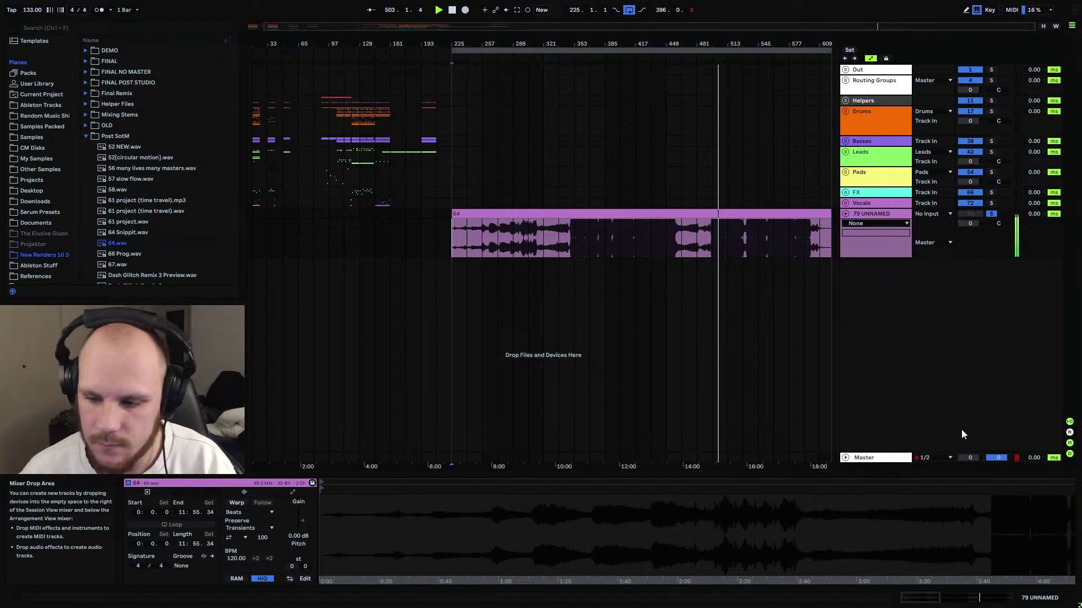
Lower track 79's volume to -6.0 dB and turn off its solo.
{"action": "left_click_drag", "start_coordinate": [966, 223], "coordinate": [965, 262]}
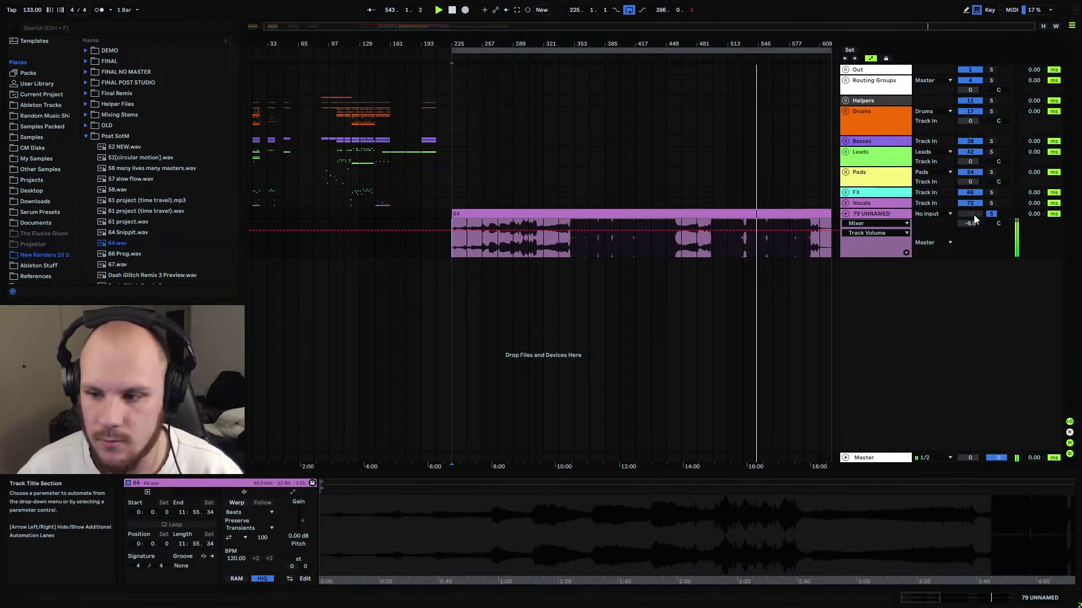
{"action": "left_click", "coordinate": [991, 214]}
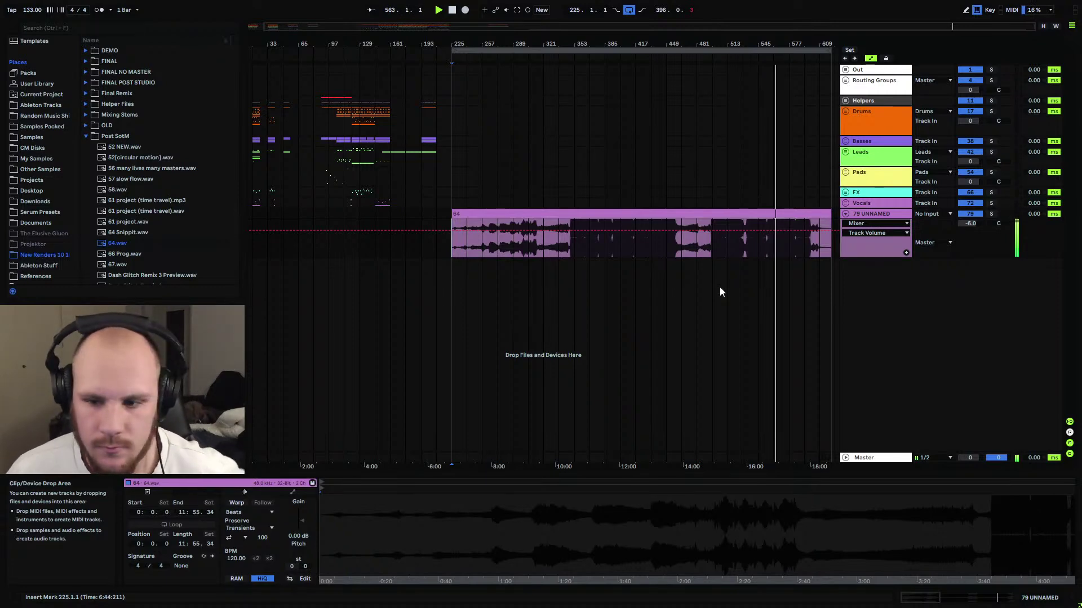
Follow the playback of the 64 reference clip through its final section, examining the waveform's structure up close.
{"action": "left_click_drag", "start_coordinate": [771, 45], "coordinate": [769, 72]}
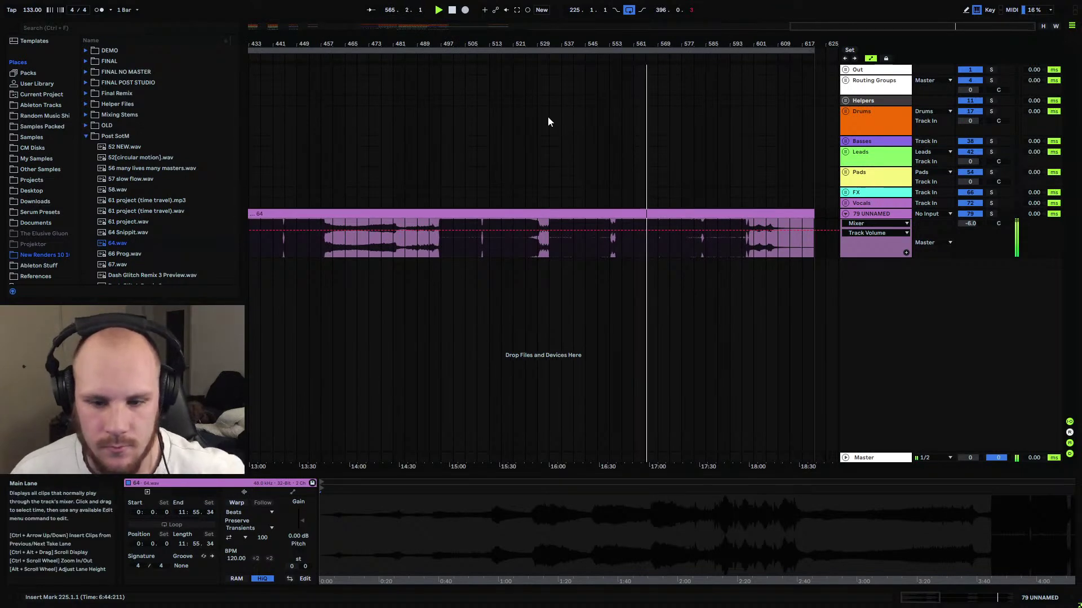
{"action": "left_click_drag", "start_coordinate": [546, 45], "coordinate": [543, 17]}
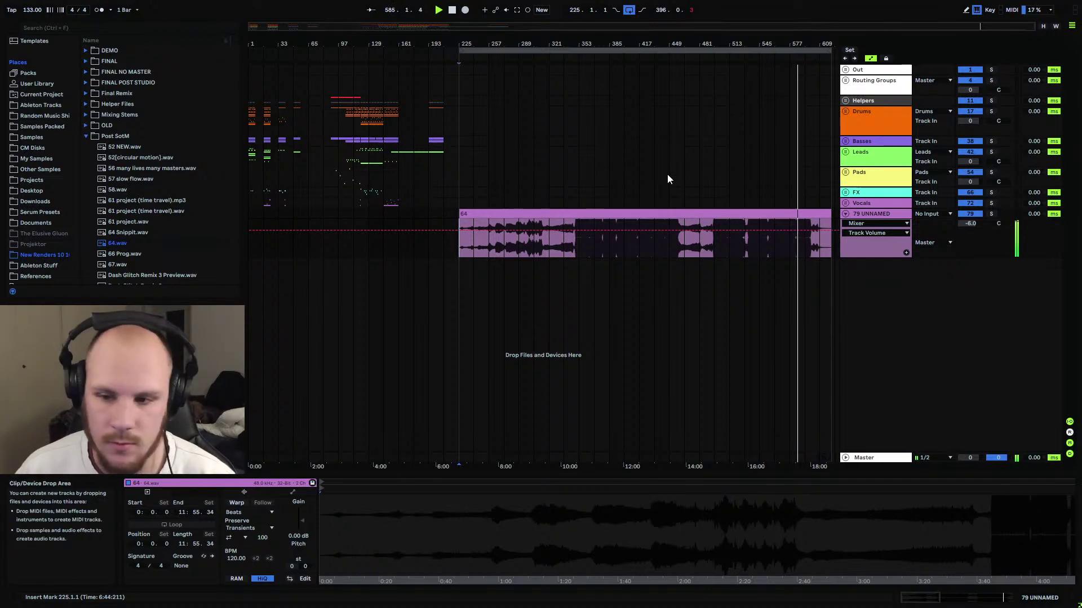
{"action": "left_click_drag", "start_coordinate": [814, 44], "coordinate": [704, 44]}
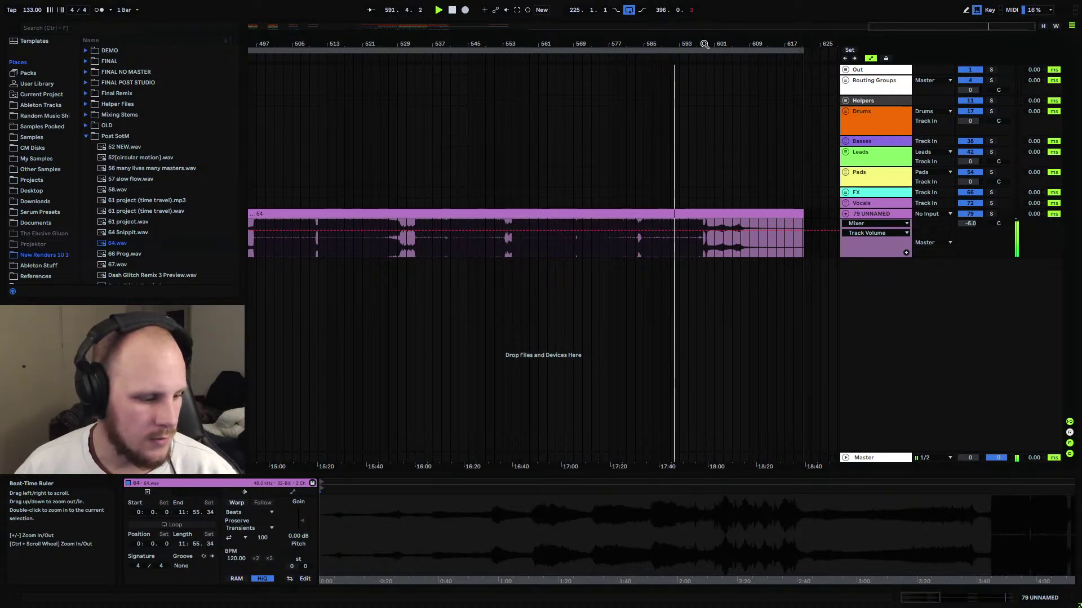
{"action": "left_click_drag", "start_coordinate": [722, 44], "coordinate": [726, 12]}
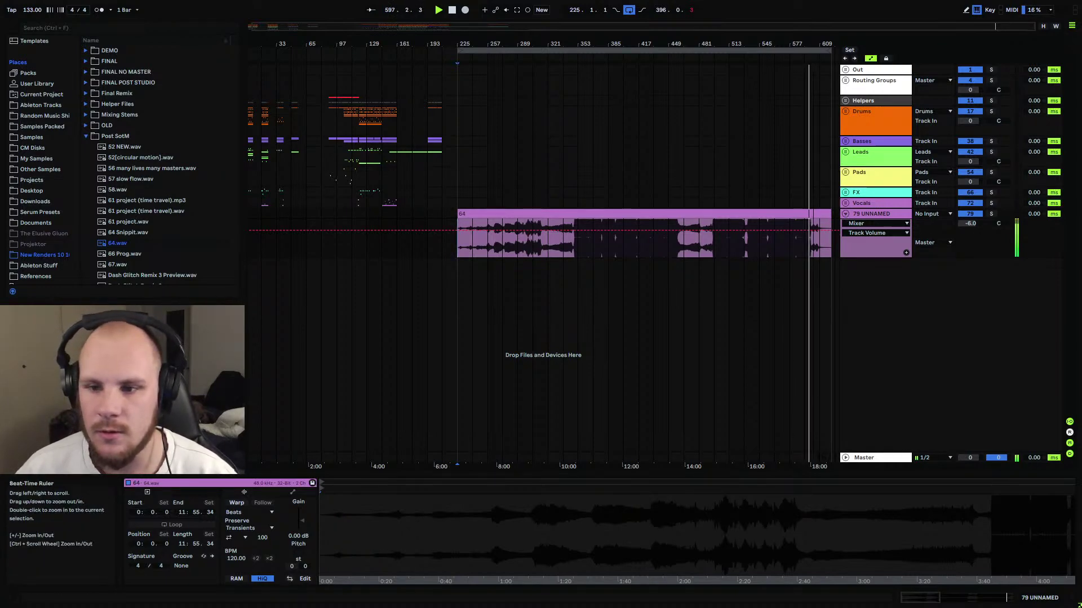
{"action": "left_click_drag", "start_coordinate": [823, 44], "coordinate": [822, 79]}
{"action": "left_click_drag", "start_coordinate": [688, 44], "coordinate": [625, 22]}
{"action": "left_click_drag", "start_coordinate": [813, 42], "coordinate": [813, 17]}
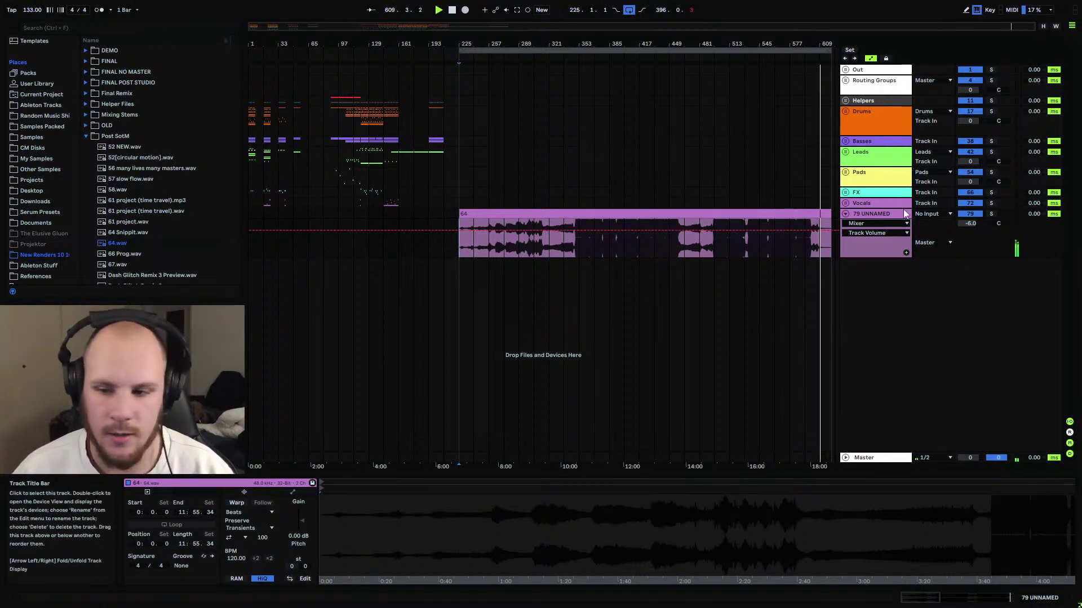
Delete track 79 together with the 64 reference clip.
{"action": "left_click", "coordinate": [872, 220]}
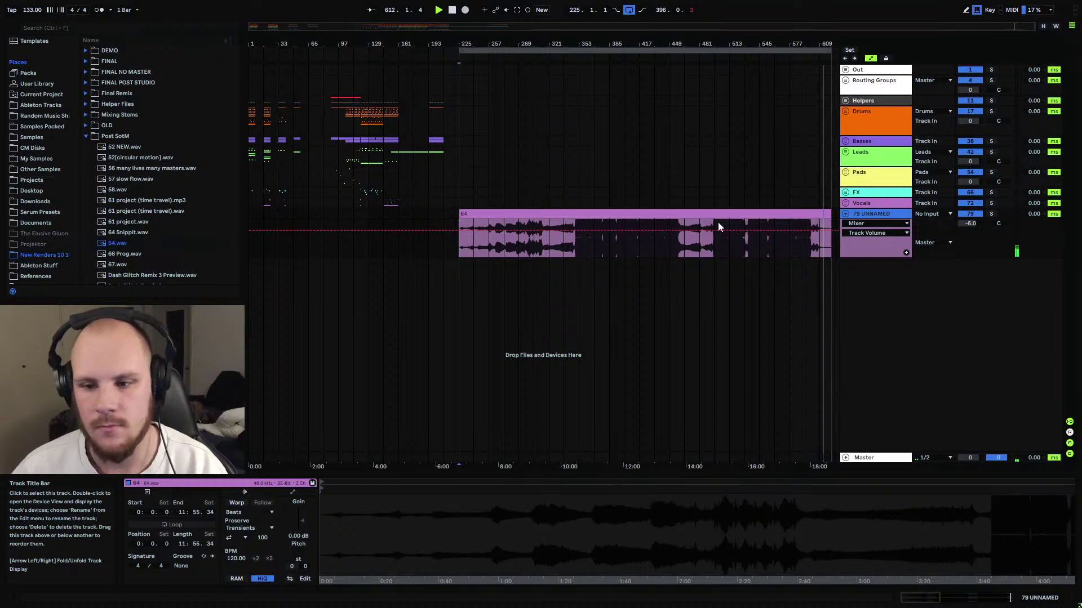
{"action": "key", "text": "Delete"}
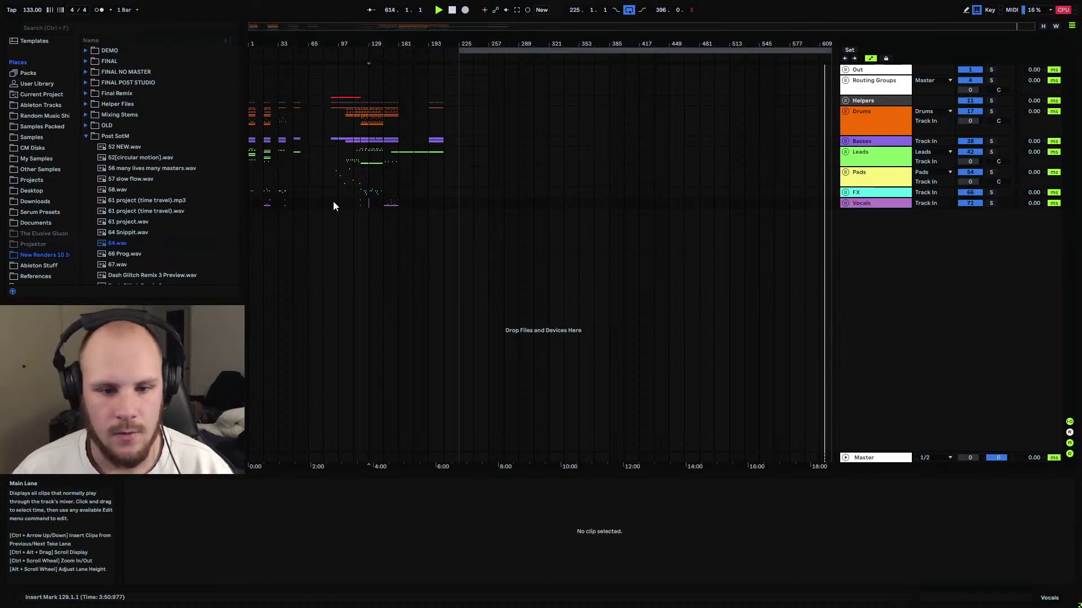
Loop the arrangement from bar 89 to bar 209.
{"action": "left_click_drag", "start_coordinate": [338, 28], "coordinate": [334, 66]}
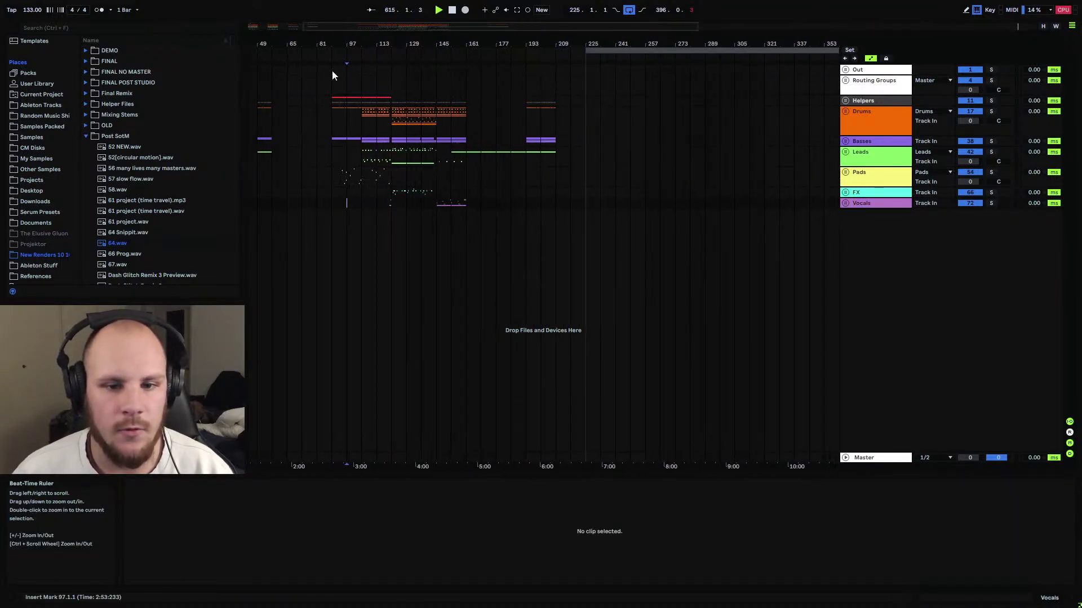
{"action": "left_click_drag", "start_coordinate": [333, 105], "coordinate": [555, 112]}
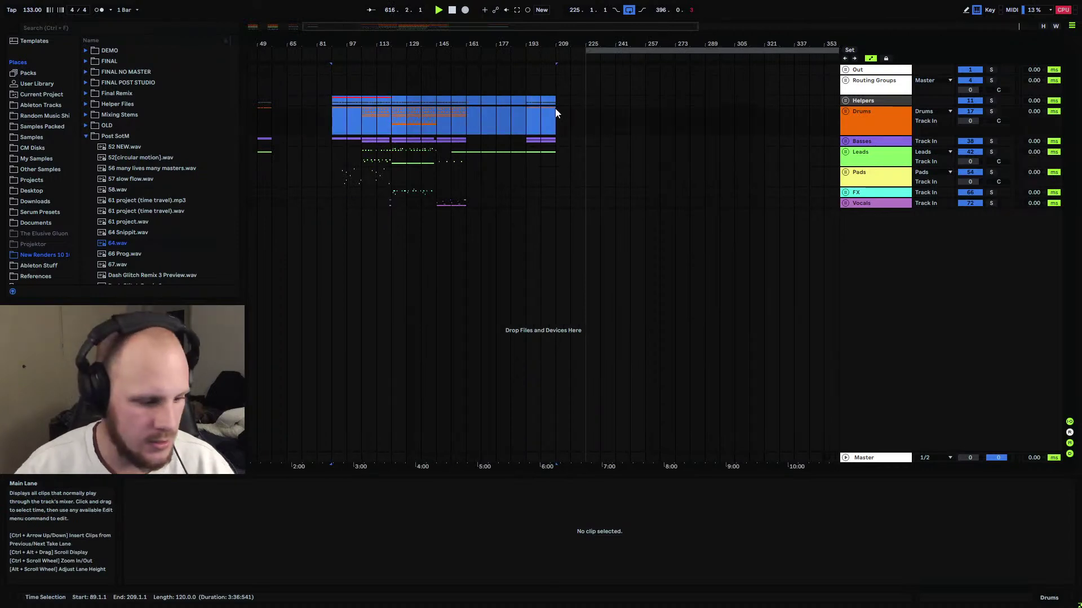
{"action": "key", "text": "ctrl+l"}
Stop playback, expand the Leads group and play the arrangement from bar 189.
{"action": "left_click", "coordinate": [519, 128]}
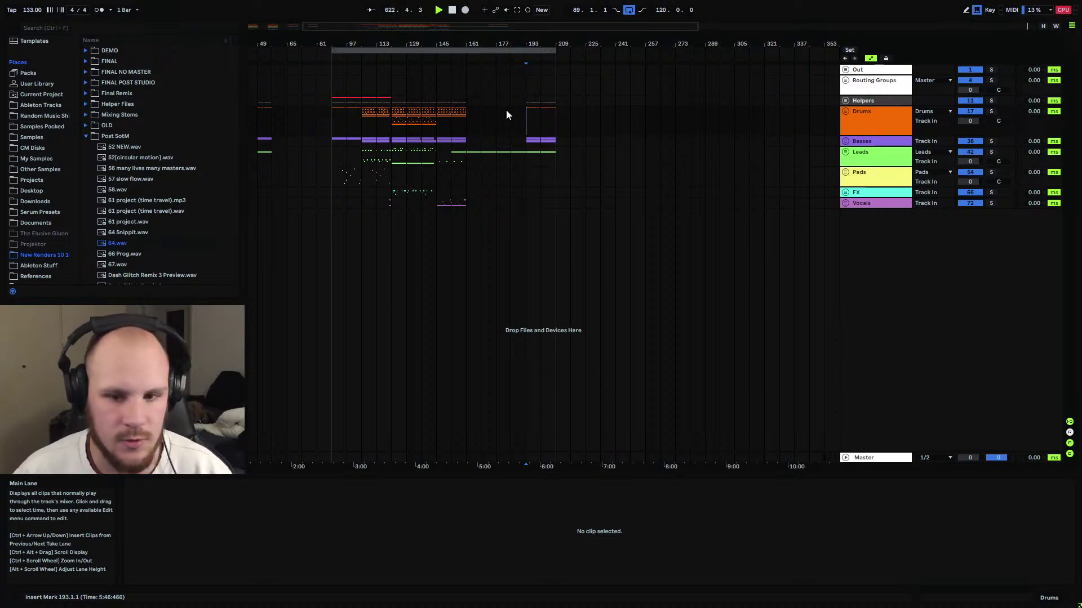
{"action": "left_click_drag", "start_coordinate": [516, 49], "coordinate": [552, 140]}
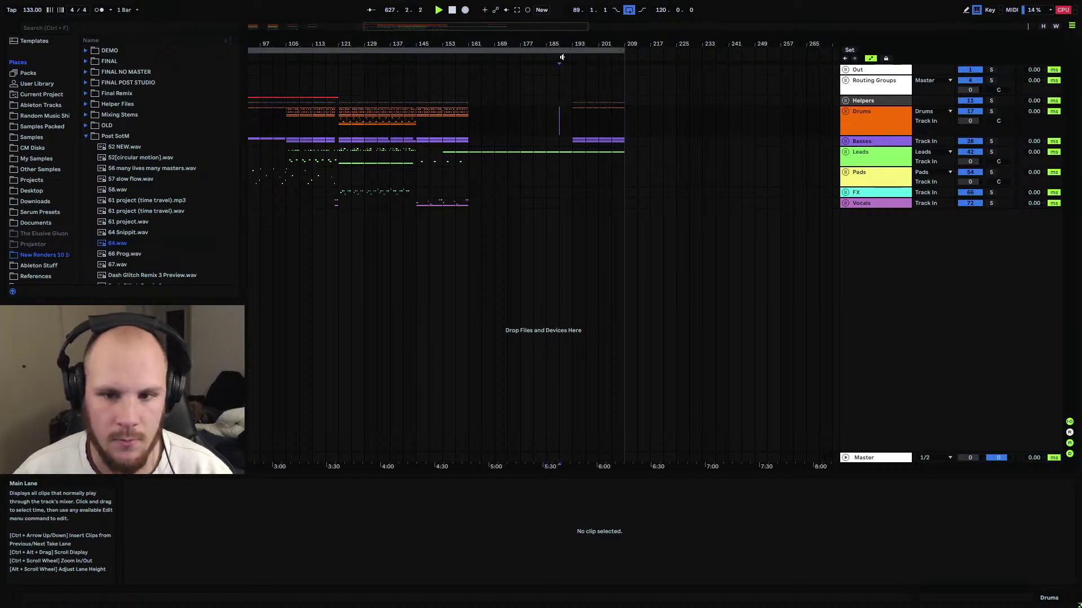
{"action": "left_click_drag", "start_coordinate": [564, 56], "coordinate": [566, 96]}
{"action": "left_click", "coordinate": [554, 113]}
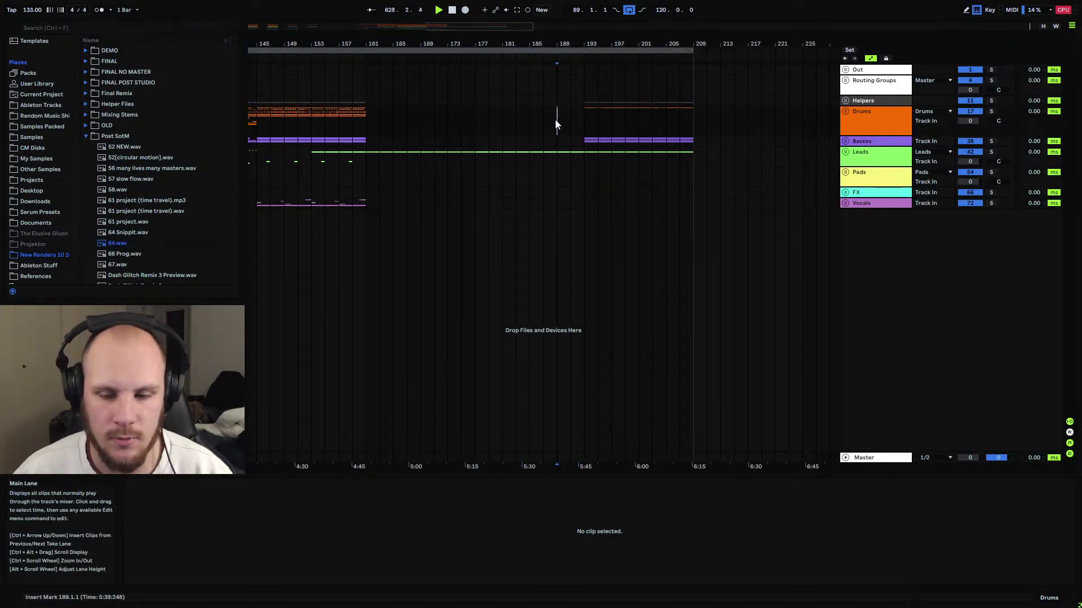
{"action": "key", "text": "space"}
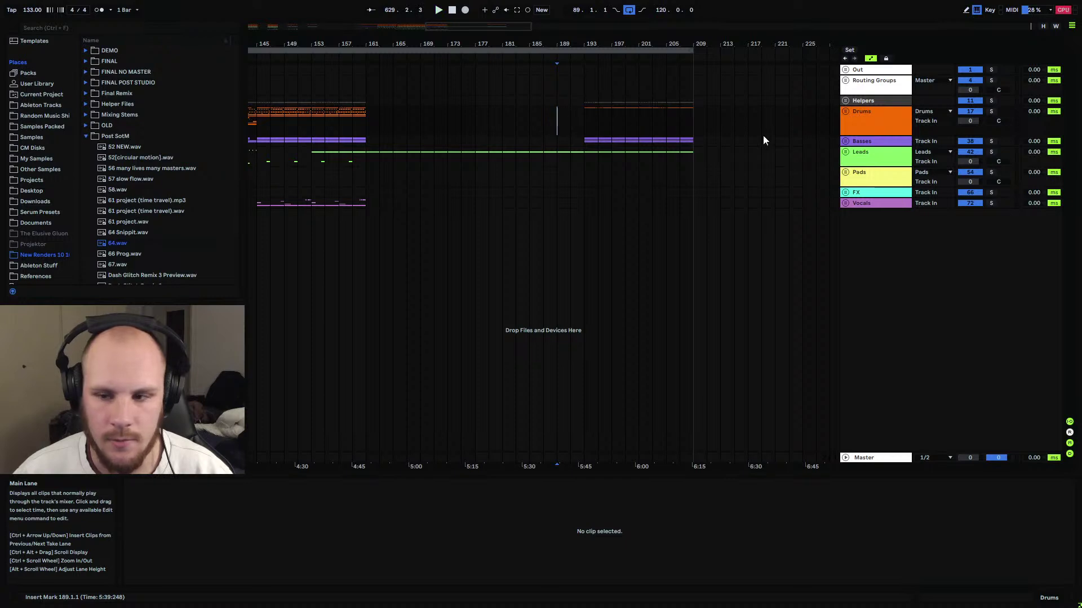
{"action": "left_click", "coordinate": [846, 152]}
{"action": "key", "text": "space"}
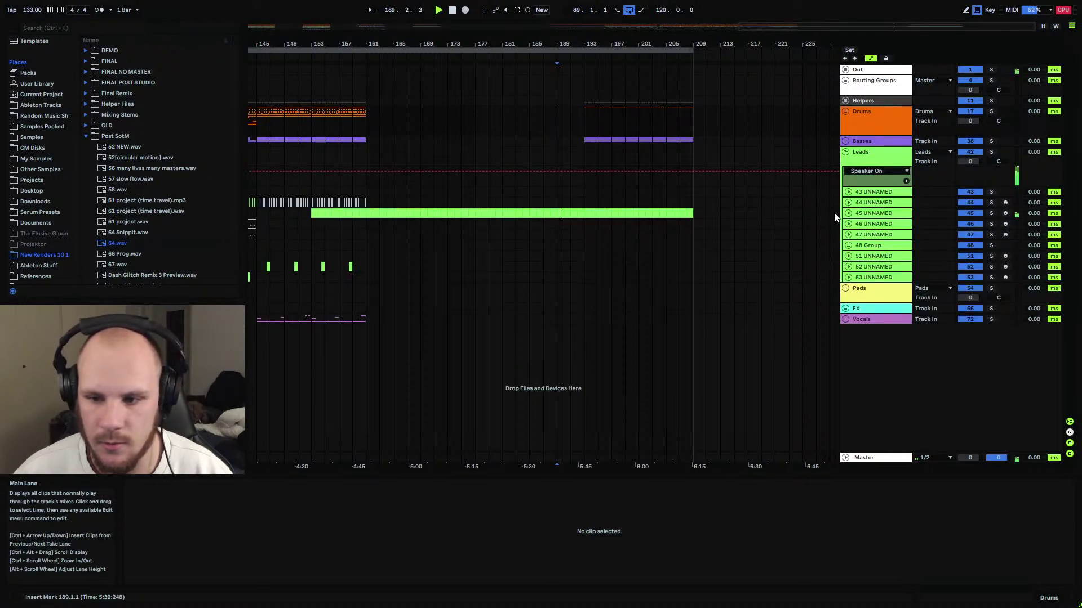
On track 45, ramp the Macro 2 and Macro 3 automation gradually upward from bar 193 to bar 209.
{"action": "left_click", "coordinate": [847, 213]}
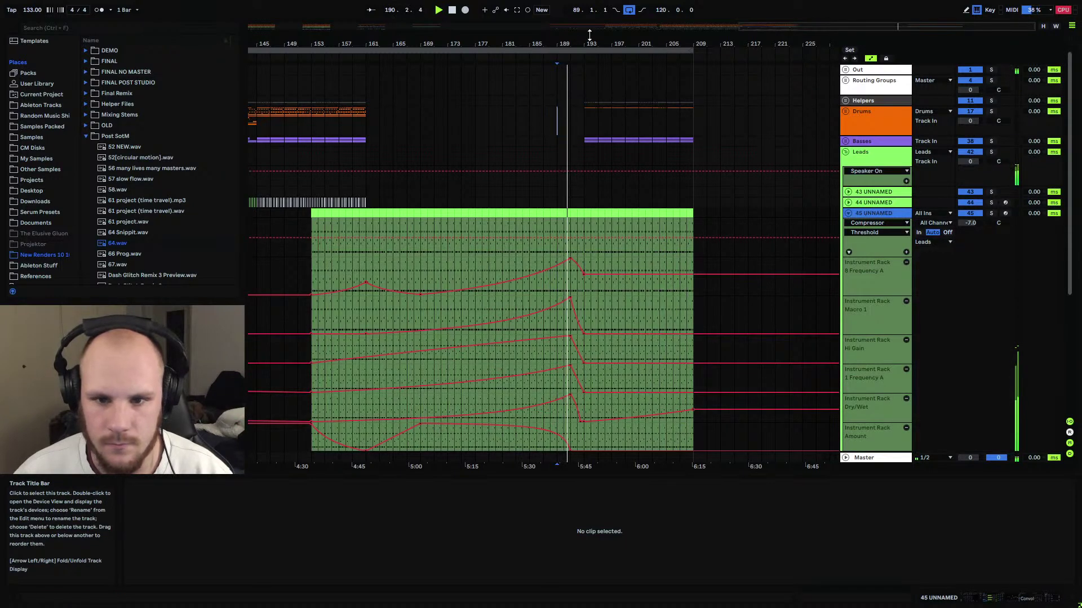
{"action": "scroll", "coordinate": [620, 186], "scroll_direction": "up", "scroll_amount": 3, "text": "ctrl"}
{"action": "scroll", "coordinate": [527, 197], "scroll_direction": "down", "scroll_amount": 3}
{"action": "scroll", "coordinate": [529, 197], "scroll_direction": "down", "scroll_amount": 2}
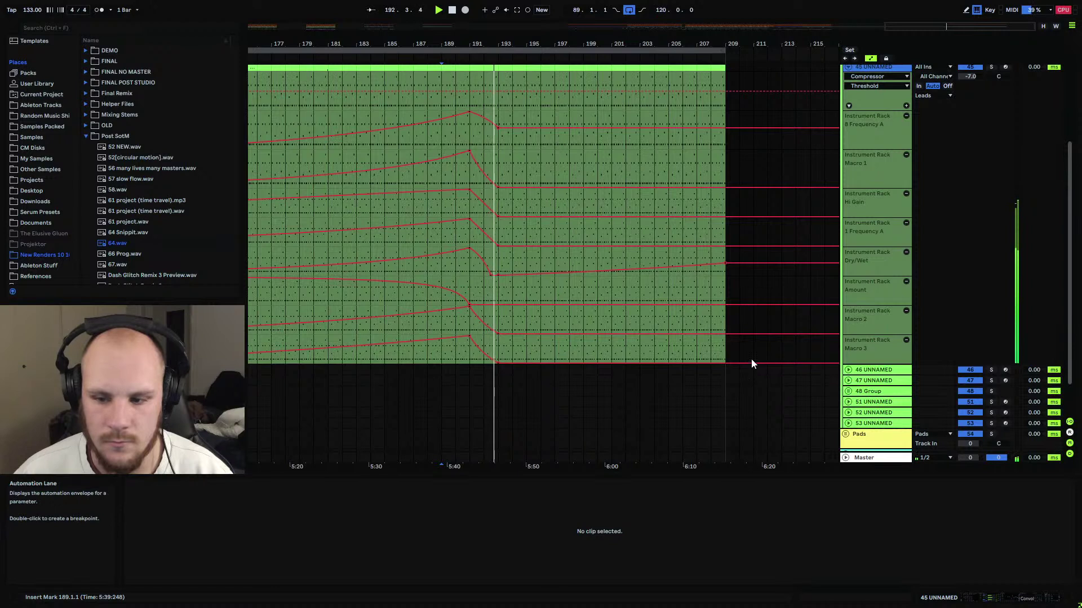
{"action": "left_click_drag", "start_coordinate": [725, 364], "coordinate": [725, 309]}
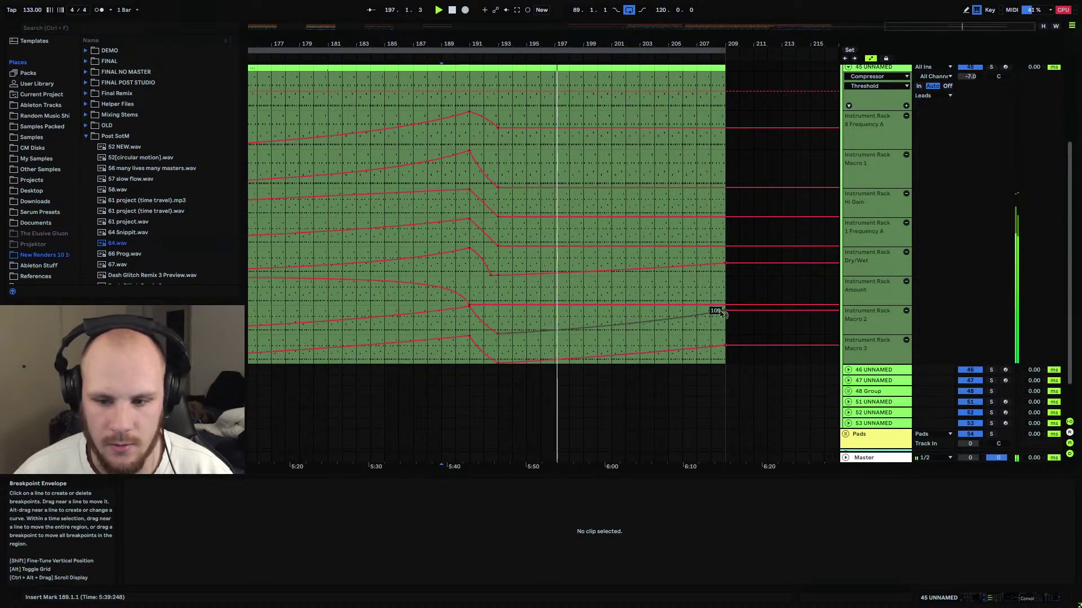
{"action": "left_click_drag", "start_coordinate": [725, 312], "coordinate": [725, 310]}
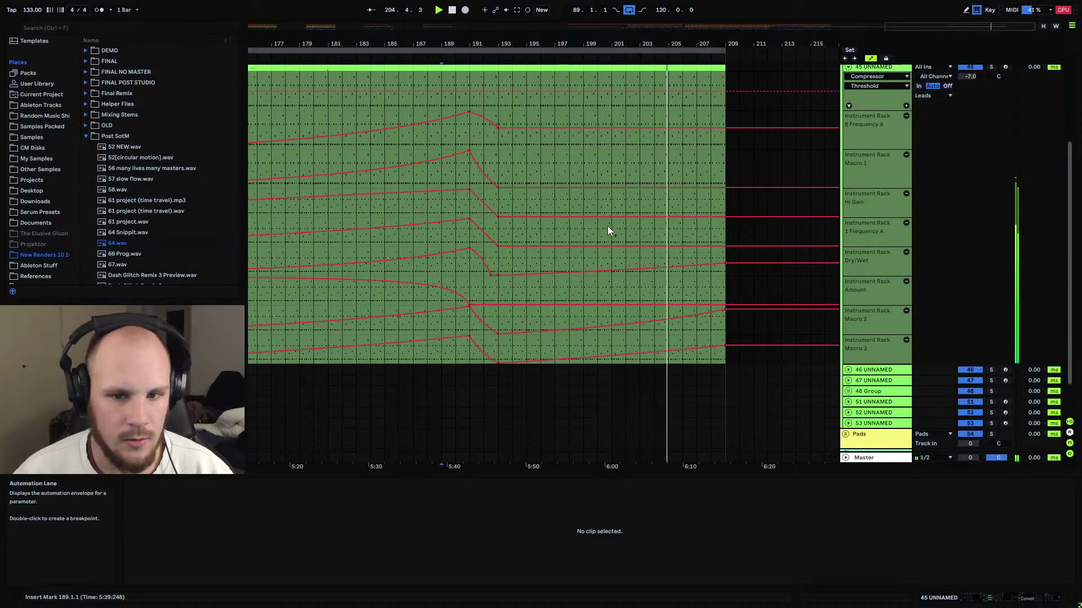
Stop playback and try adding an E1 note at 1.1.2 and an F1 note at 1.1.3 in track 45's bar 208 clip.
{"action": "scroll", "coordinate": [614, 223], "scroll_direction": "up", "scroll_amount": 2}
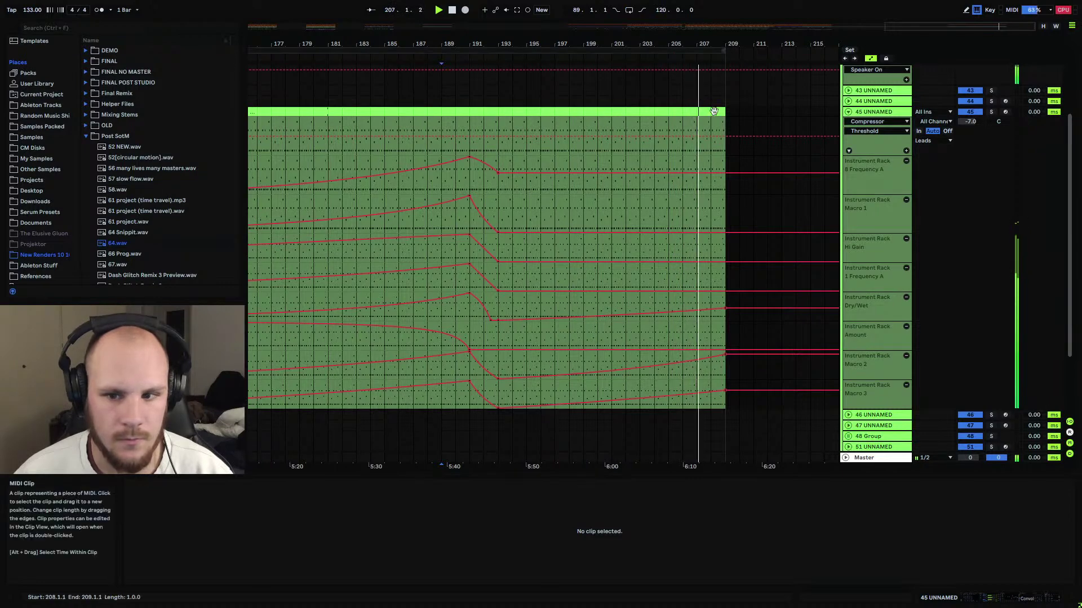
{"action": "scroll", "coordinate": [715, 130], "scroll_direction": "up", "scroll_amount": 4}
{"action": "scroll", "coordinate": [722, 141], "scroll_direction": "down", "scroll_amount": 6}
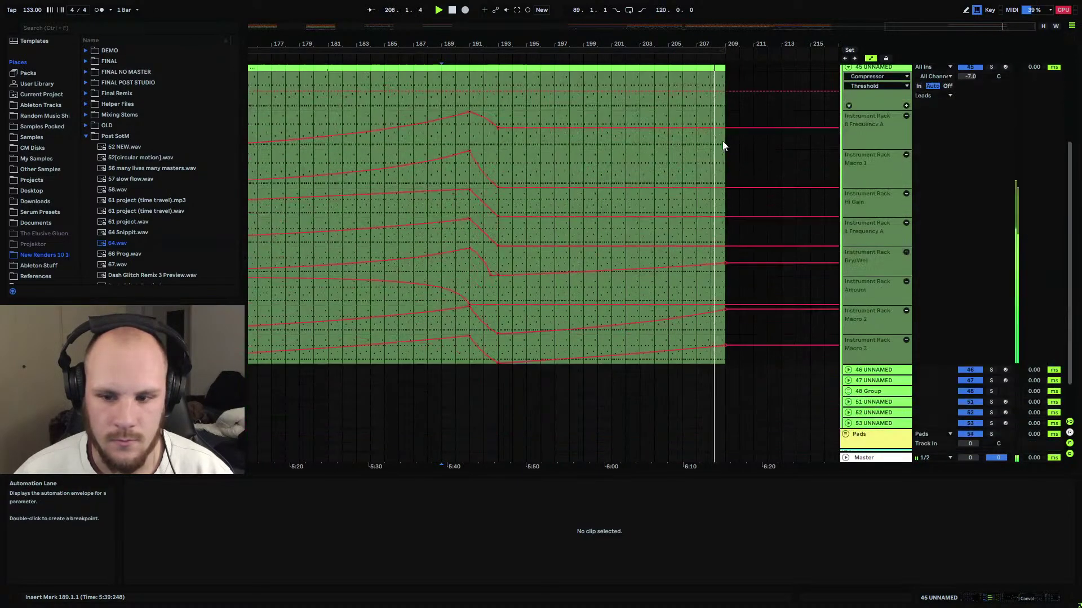
{"action": "scroll", "coordinate": [722, 141], "scroll_direction": "up", "scroll_amount": 3}
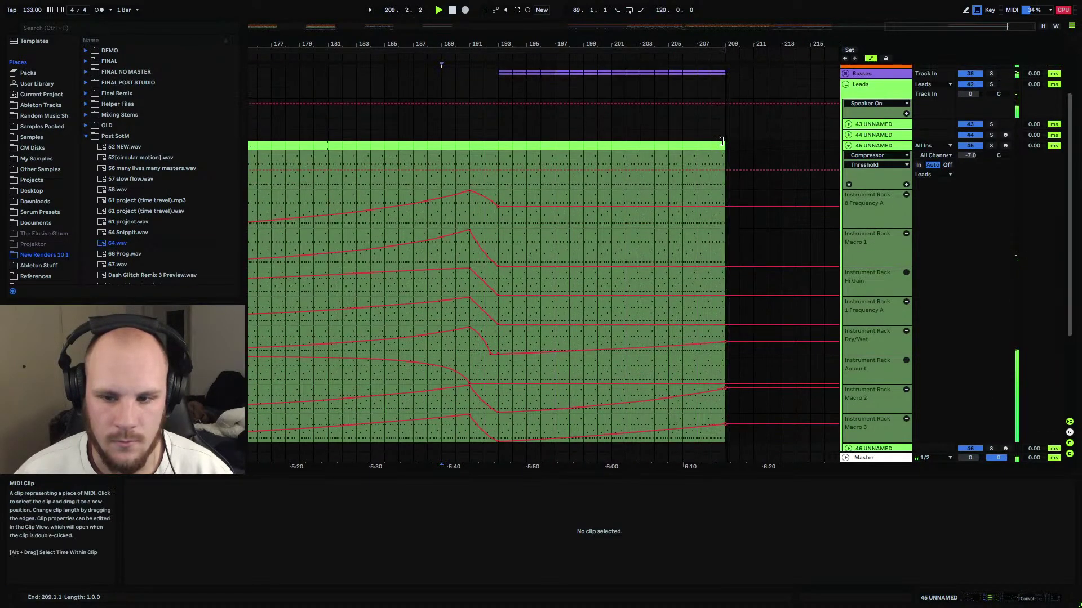
{"action": "left_click", "coordinate": [717, 226]}
{"action": "key", "text": "space"}
{"action": "scroll", "coordinate": [450, 538], "scroll_direction": "down", "scroll_amount": 5}
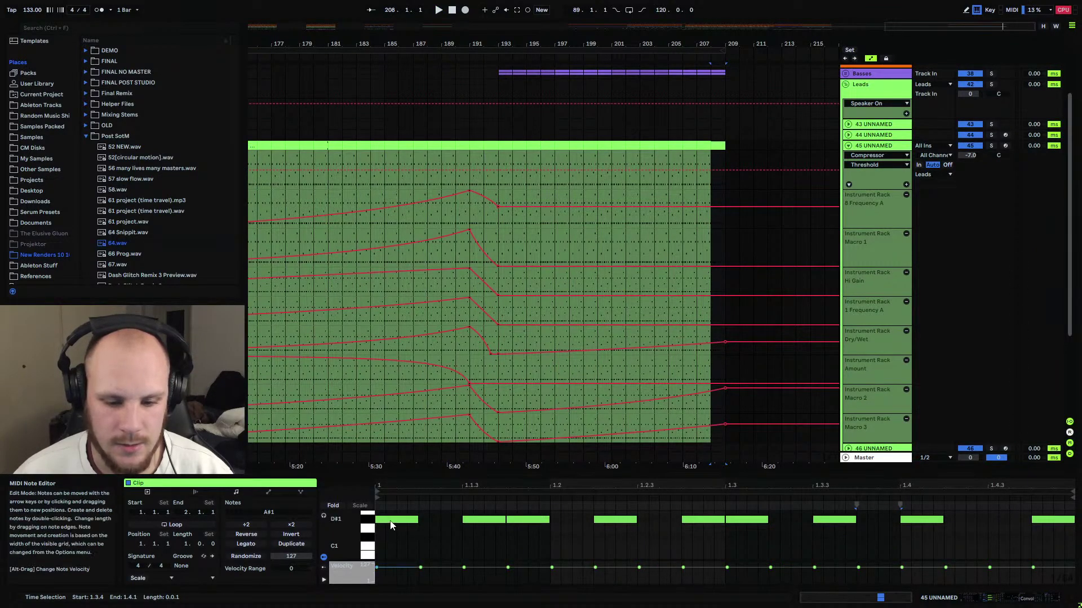
{"action": "scroll", "coordinate": [388, 527], "scroll_direction": "up", "scroll_amount": 1}
{"action": "double_click", "coordinate": [424, 521]}
{"action": "left_click_drag", "start_coordinate": [428, 521], "coordinate": [506, 513]}
{"action": "double_click", "coordinate": [467, 514]}
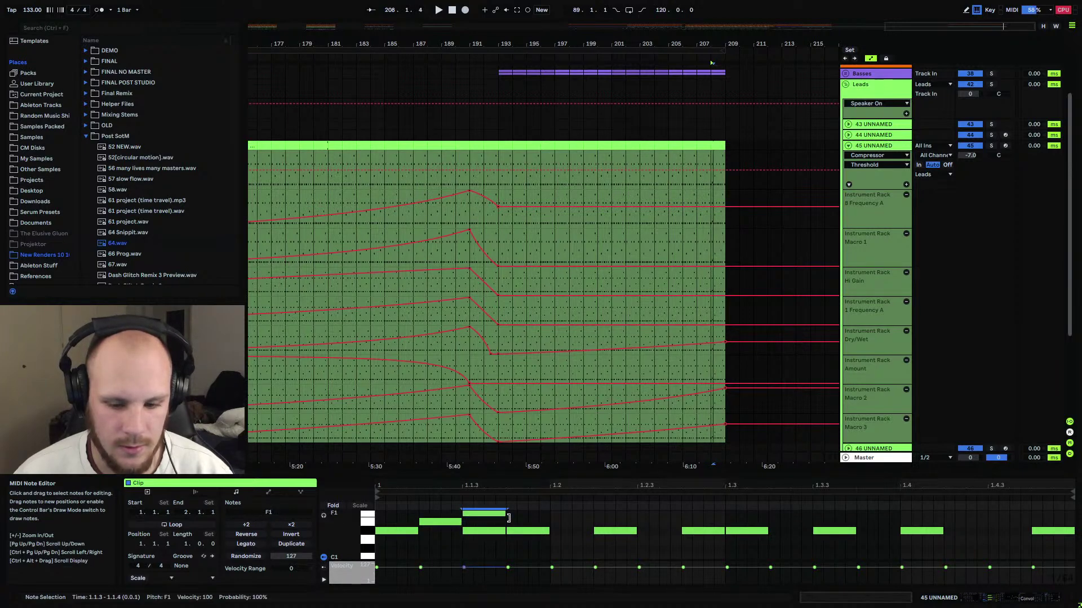
Rework the trial E1 and F1 notes in the bar 208 clip, and delete both.
{"action": "scroll", "coordinate": [495, 520], "scroll_direction": "up", "scroll_amount": 1}
{"action": "left_click", "coordinate": [456, 533]}
{"action": "key", "text": "alt+Right"}
{"action": "left_click_drag", "start_coordinate": [446, 535], "coordinate": [480, 525]}
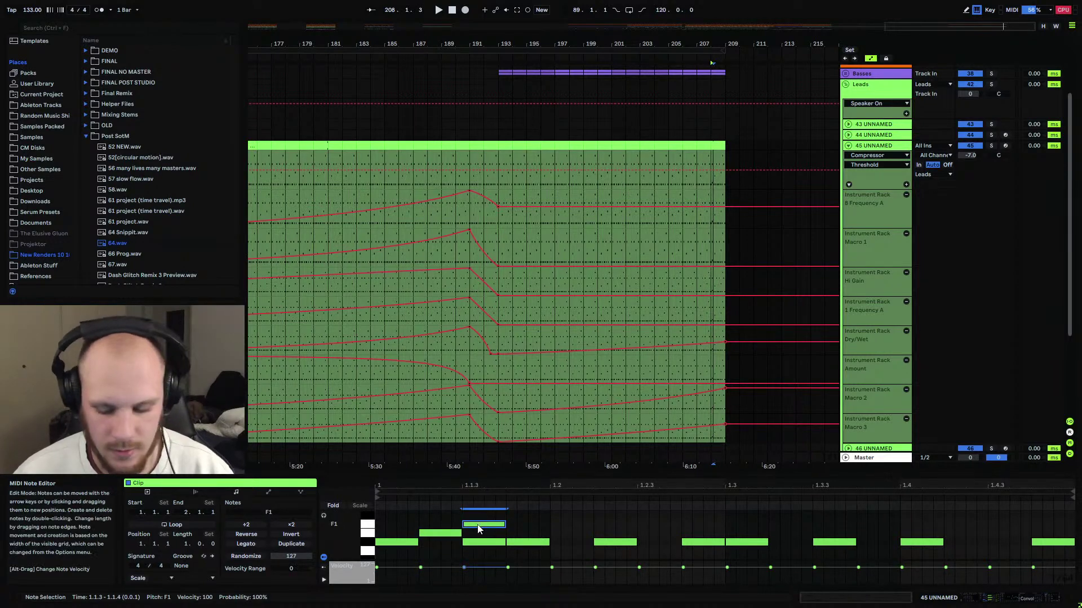
{"action": "key", "text": "Up"}
{"action": "key", "text": "Delete"}
{"action": "left_click", "coordinate": [445, 534]}
{"action": "key", "text": "Delete"}
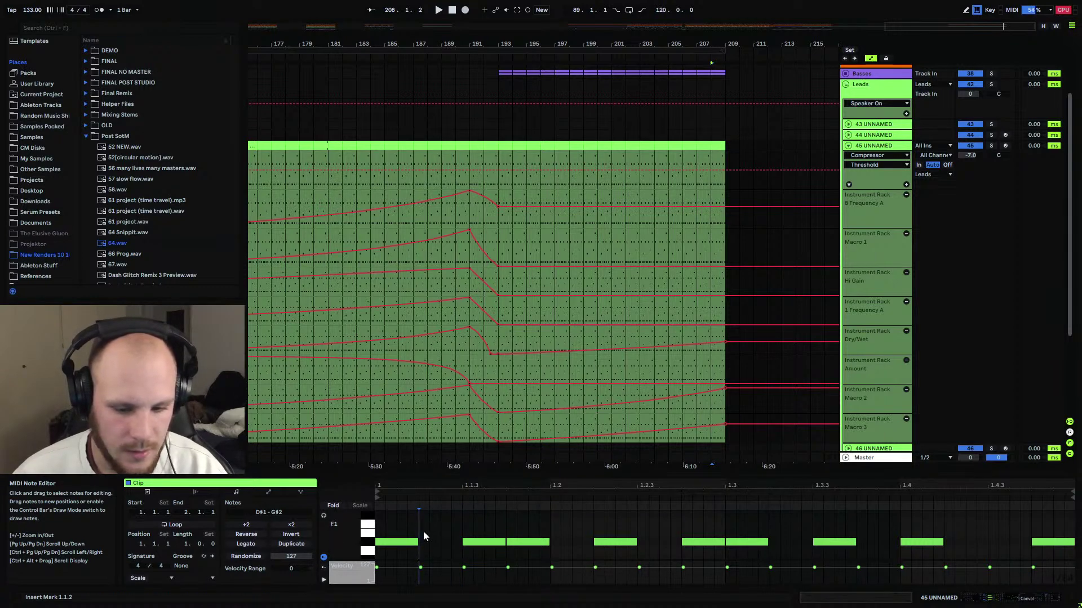
Try two much shorter E1 and F1 notes after the clip's first note, and remove them.
{"action": "double_click", "coordinate": [423, 532]}
{"action": "double_click", "coordinate": [434, 525]}
{"action": "left_click", "coordinate": [423, 533], "text": "shift"}
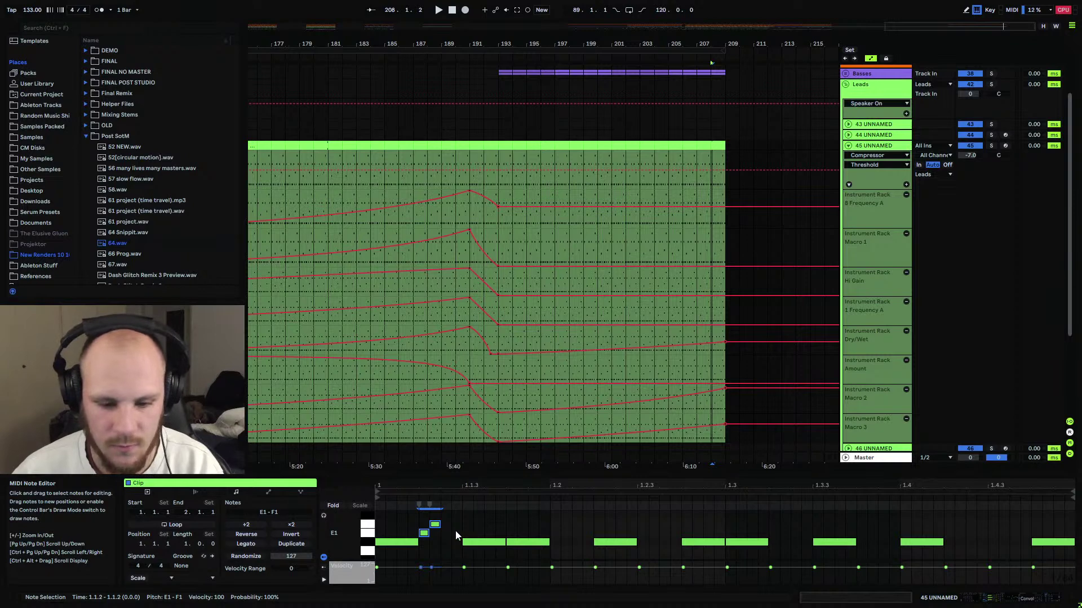
{"action": "key", "text": "Delete"}
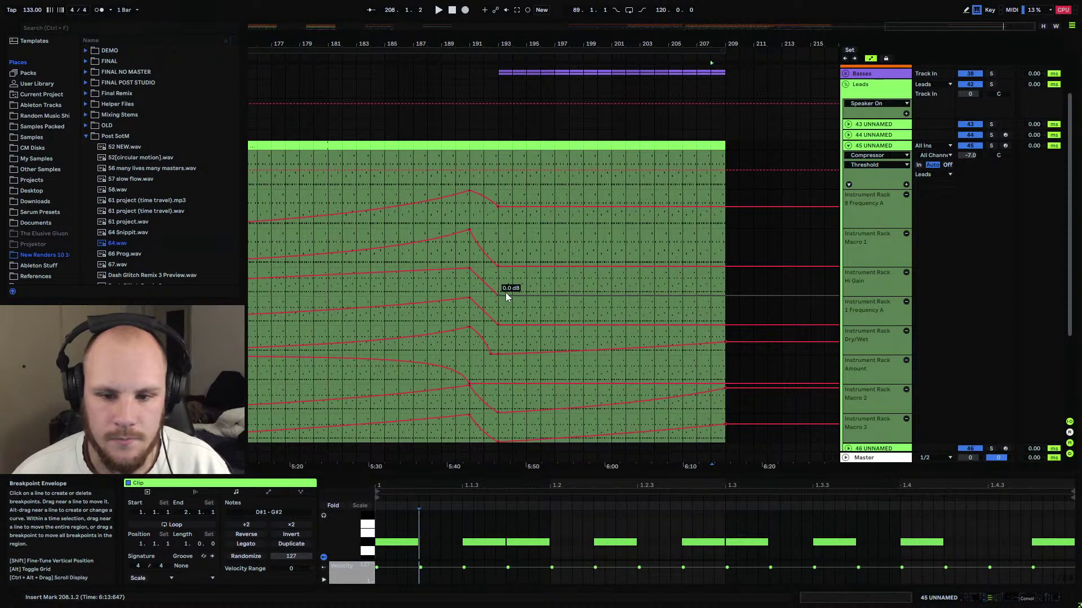
Raise track 45's 8 Frequency A automation in a curve from bar 193 to bar 209, and play from bar 191.
{"action": "left_click_drag", "start_coordinate": [724, 207], "coordinate": [725, 191]}
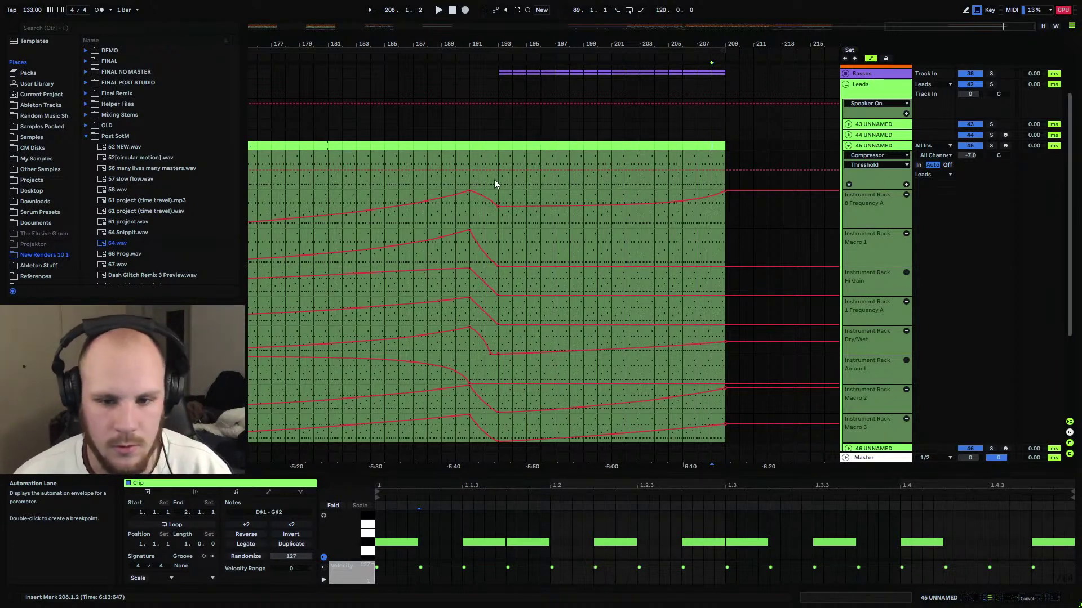
{"action": "left_click", "coordinate": [468, 210]}
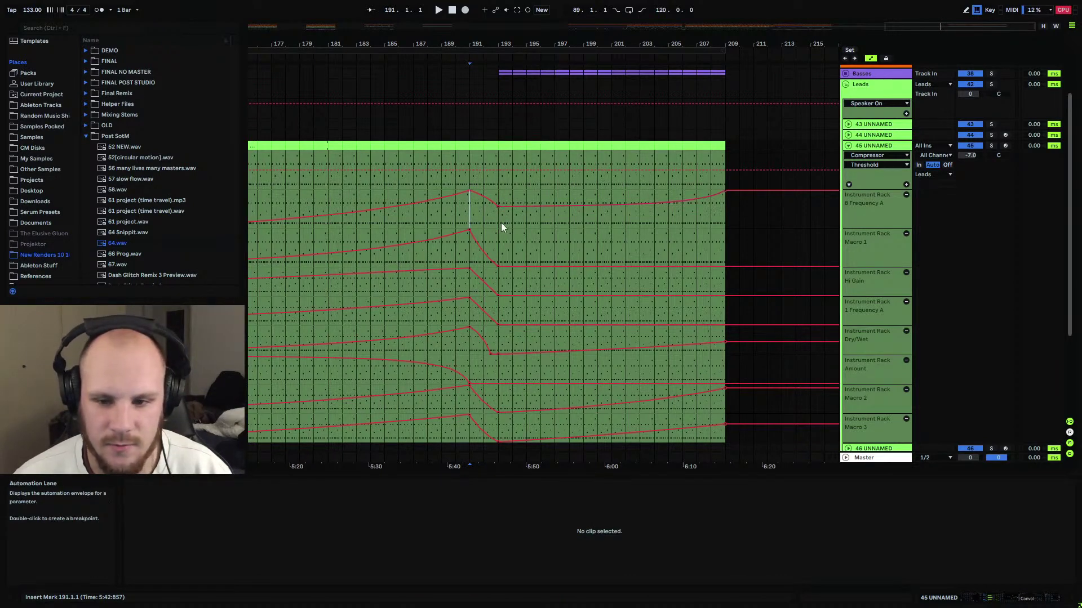
{"action": "scroll", "coordinate": [513, 221], "scroll_direction": "down", "scroll_amount": 5}
{"action": "key", "text": "space"}
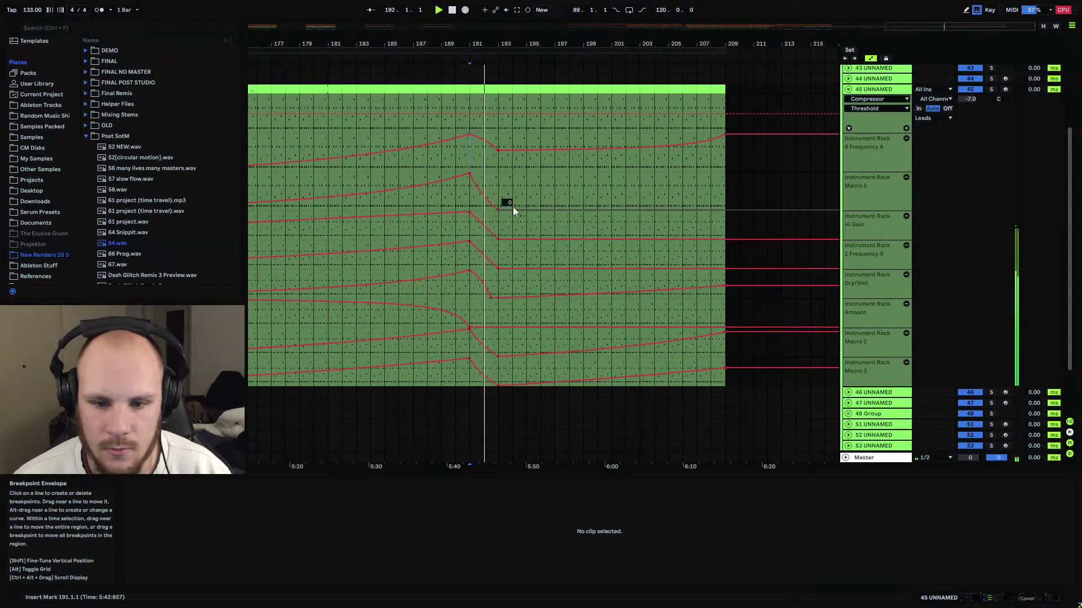
Add a Macro 1 automation ramp from bar 200 to a peak of 67 at bar 201, dropping straight back to 0.
{"action": "left_click_drag", "start_coordinate": [587, 42], "coordinate": [588, 62]}
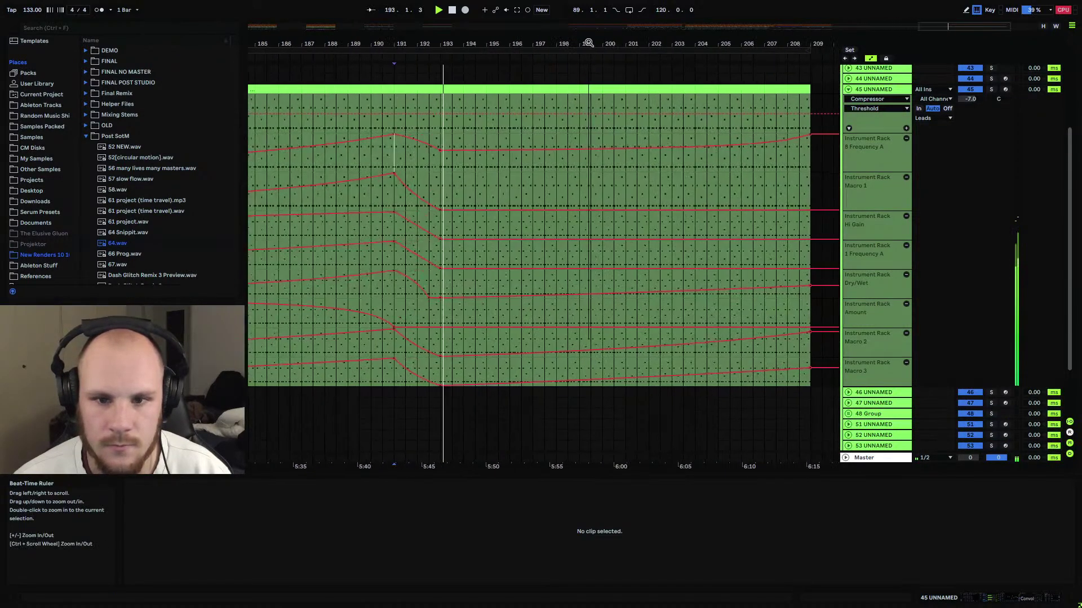
{"action": "left_click", "coordinate": [625, 206]}
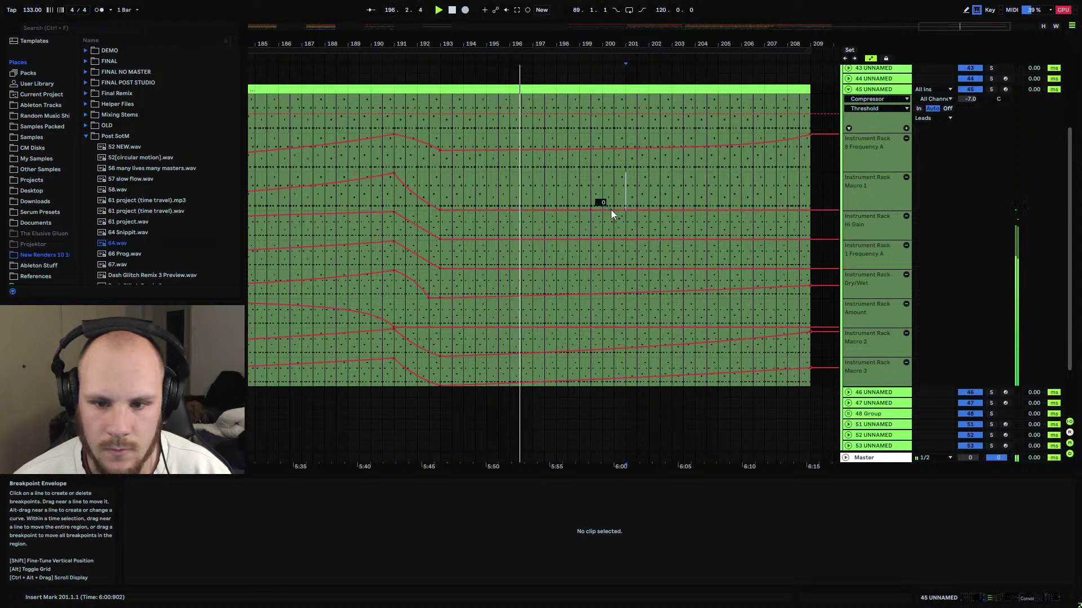
{"action": "left_click_drag", "start_coordinate": [612, 213], "coordinate": [626, 192]}
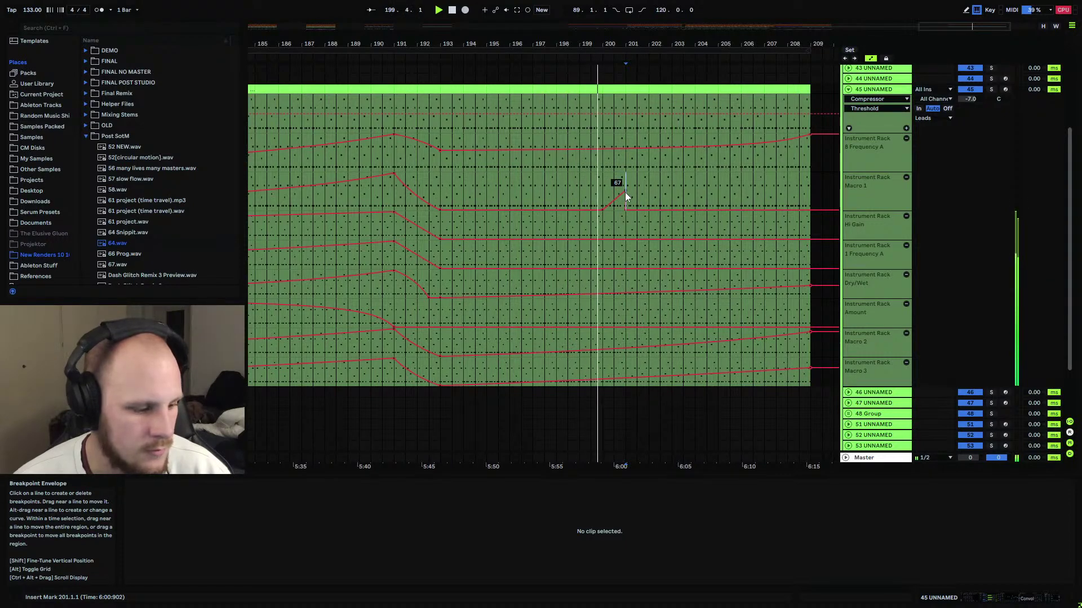
{"action": "left_click_drag", "start_coordinate": [624, 176], "coordinate": [444, 191]}
{"action": "left_click", "coordinate": [627, 192]}
{"action": "key", "text": "space"}
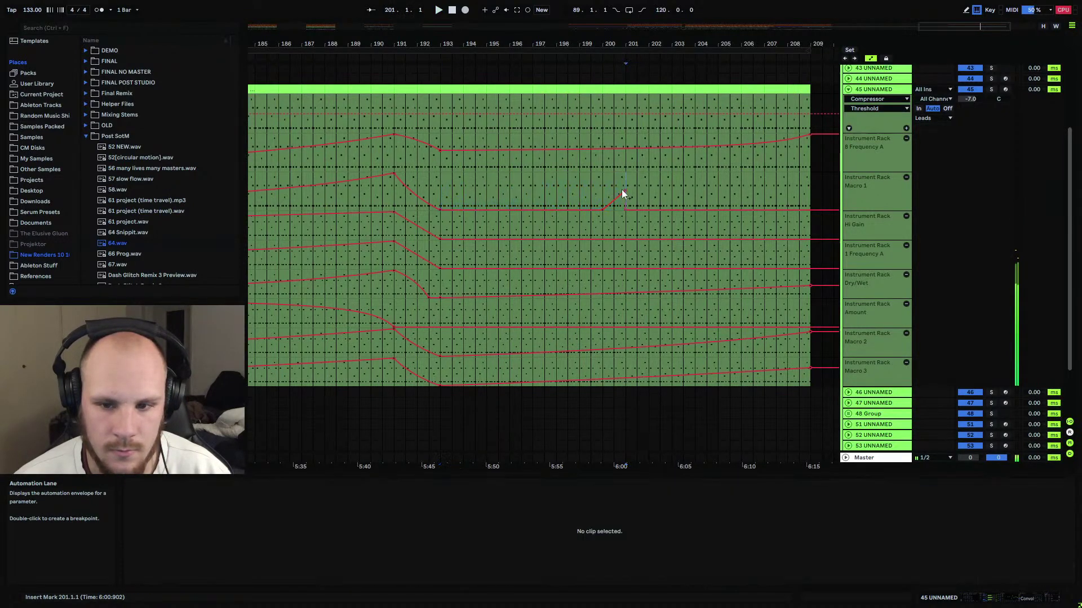
Start the Macro 1 ramp at bar 199 with a higher peak, and duplicate the automation of bars 193–201 onto bars 201–209.
{"action": "left_click_drag", "start_coordinate": [602, 209], "coordinate": [580, 209]}
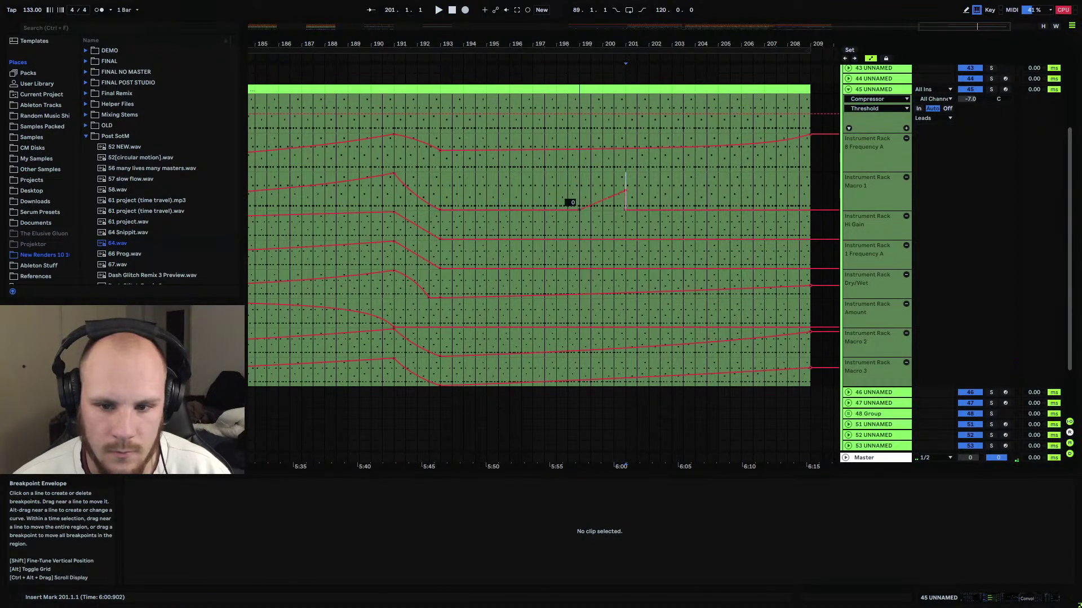
{"action": "left_click", "coordinate": [579, 193]}
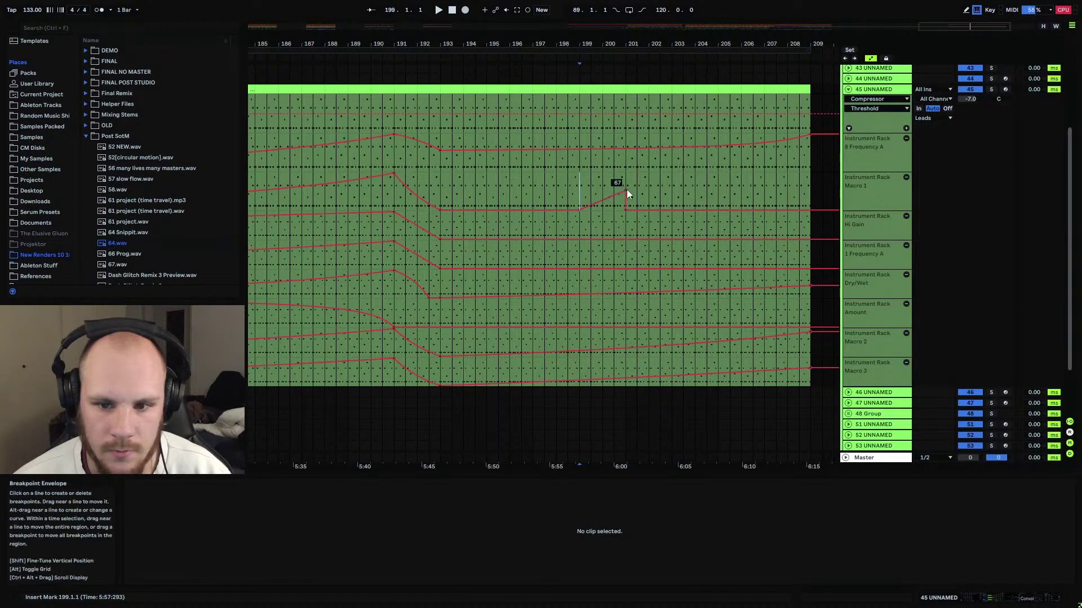
{"action": "key", "text": "space"}
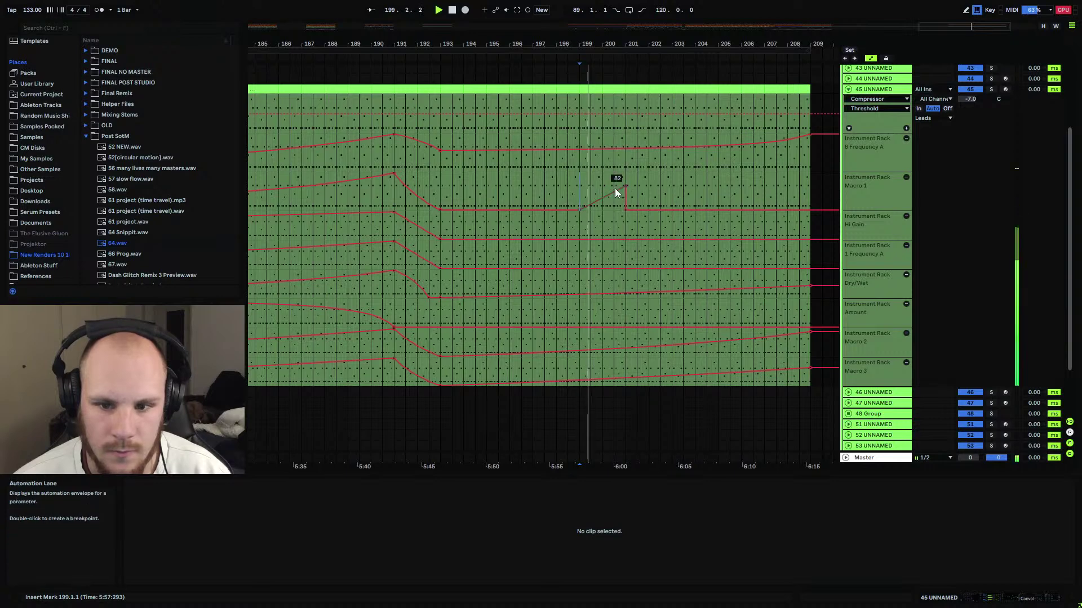
{"action": "left_click_drag", "start_coordinate": [624, 186], "coordinate": [624, 178]}
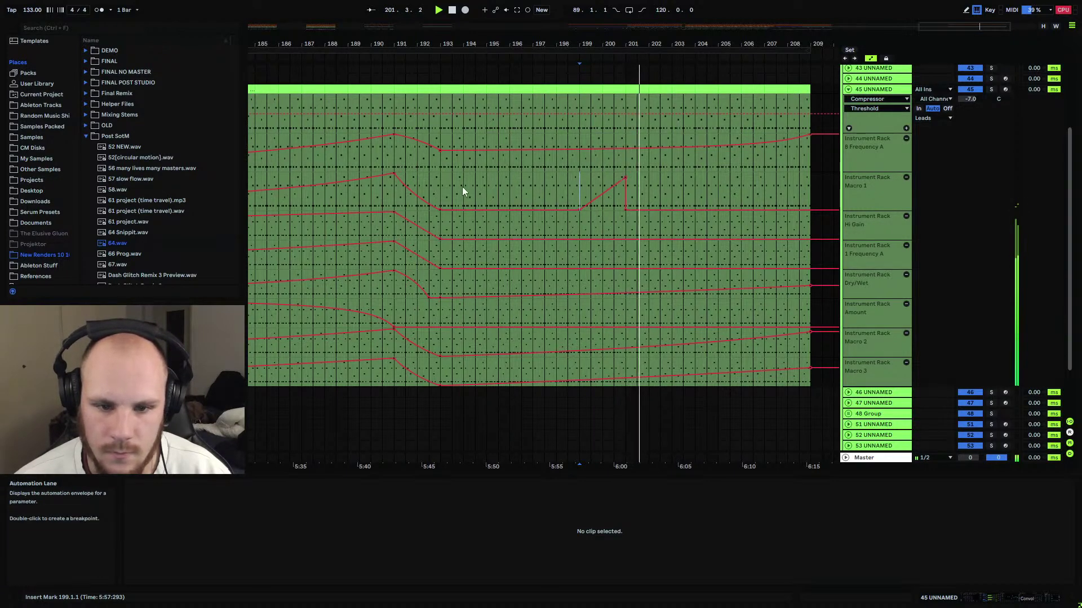
{"action": "left_click_drag", "start_coordinate": [440, 191], "coordinate": [621, 185]}
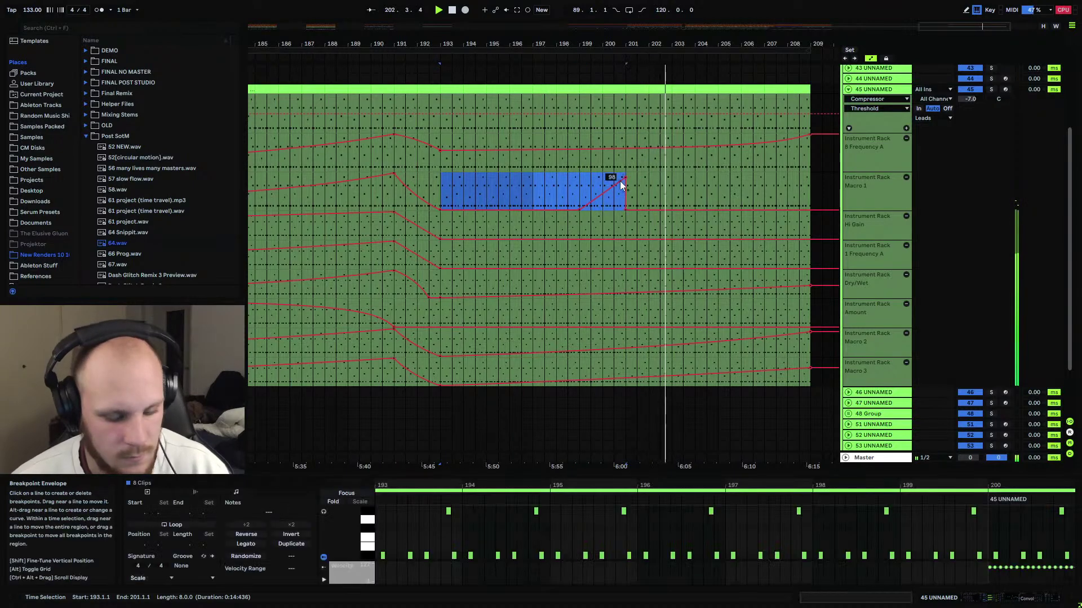
{"action": "key", "text": "ctrl+d"}
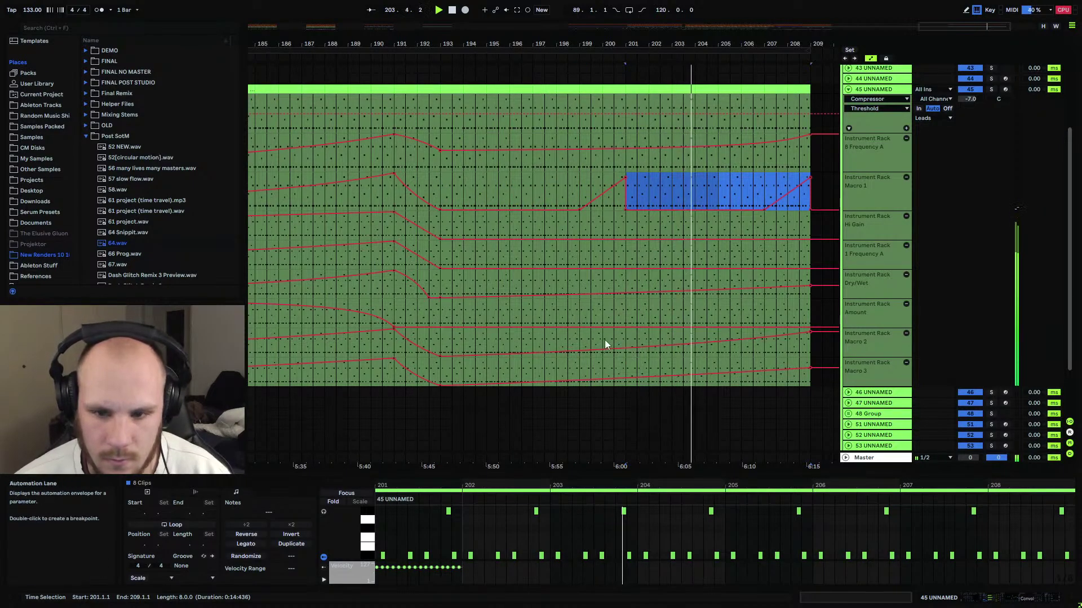
Drop the Macro 2 automation back to its bar 193 level at bar 201, and lower its end point at bar 209.
{"action": "left_click", "coordinate": [628, 337]}
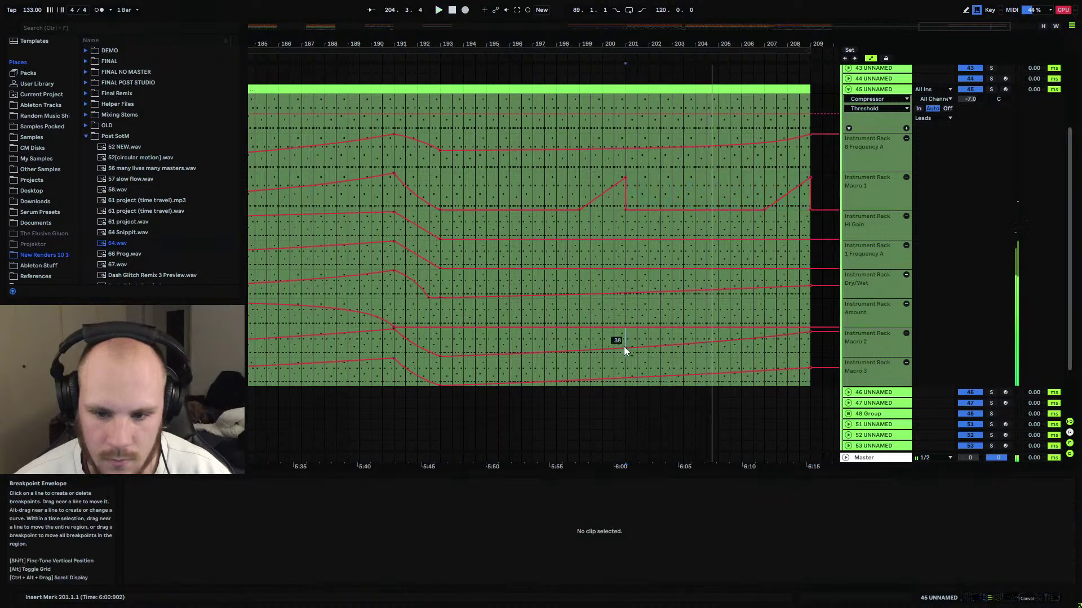
{"action": "left_click_drag", "start_coordinate": [626, 347], "coordinate": [626, 355]}
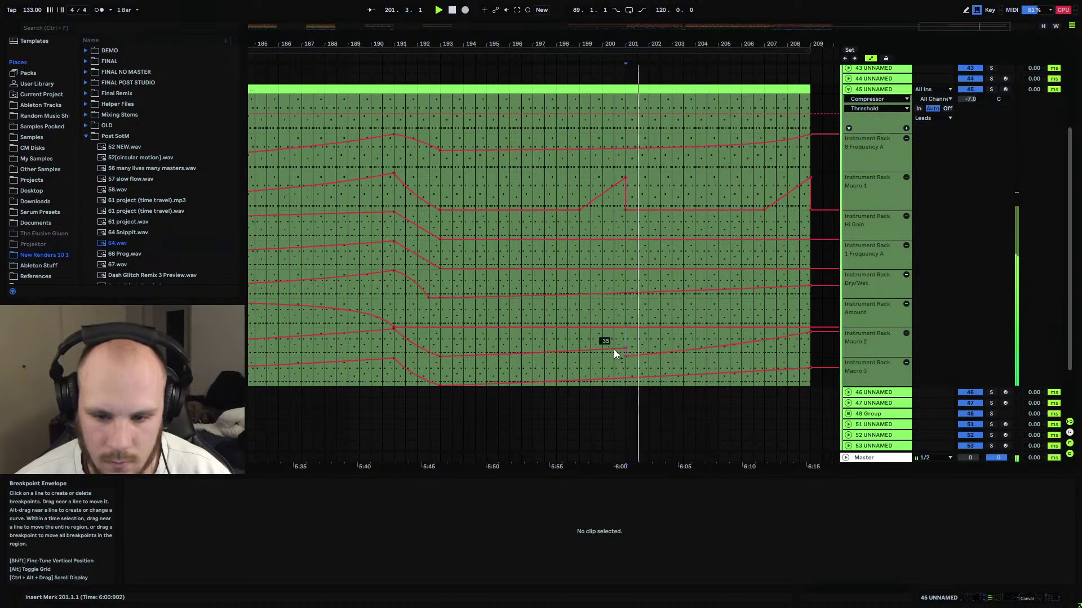
{"action": "left_click", "coordinate": [600, 342]}
{"action": "left_click_drag", "start_coordinate": [807, 337], "coordinate": [809, 351]}
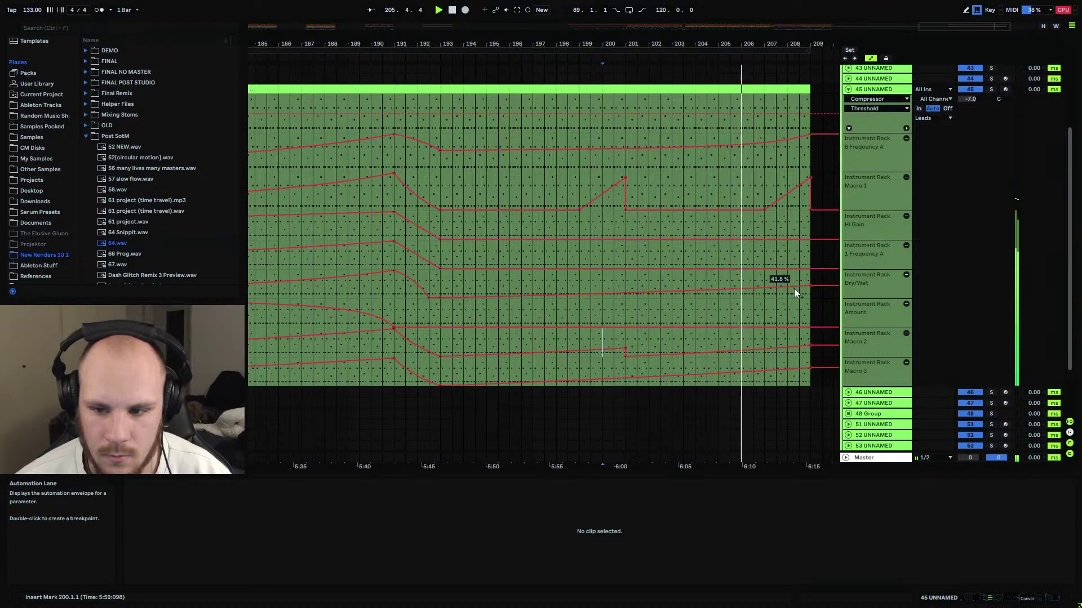
Raise the Dry/Wet automation's peak at bar 209 with a drop back down right after it, and play from bar 191.
{"action": "left_click_drag", "start_coordinate": [809, 286], "coordinate": [809, 279]}
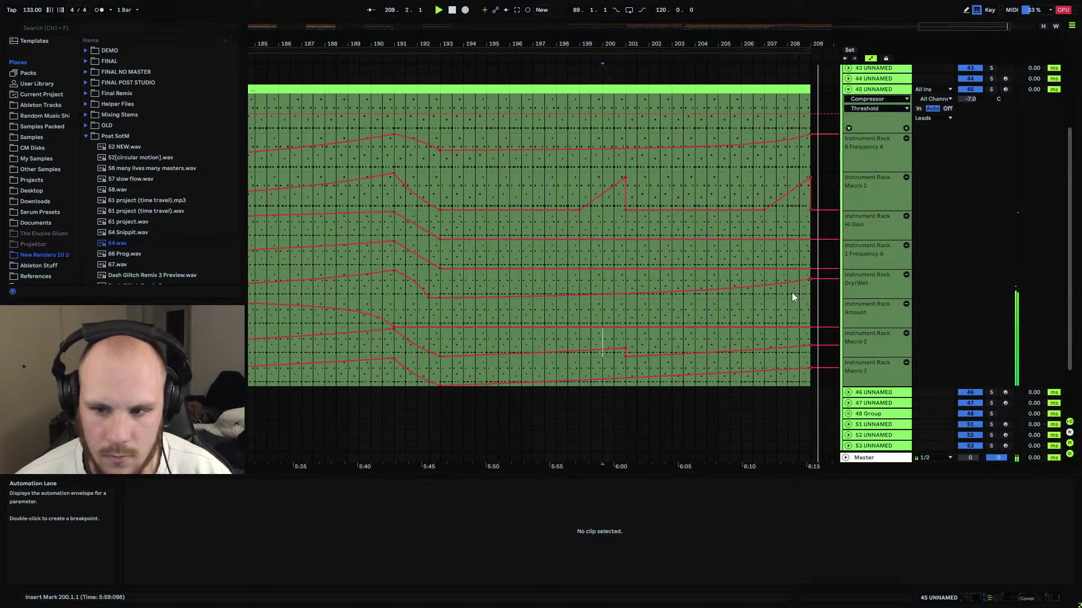
{"action": "left_click", "coordinate": [394, 197]}
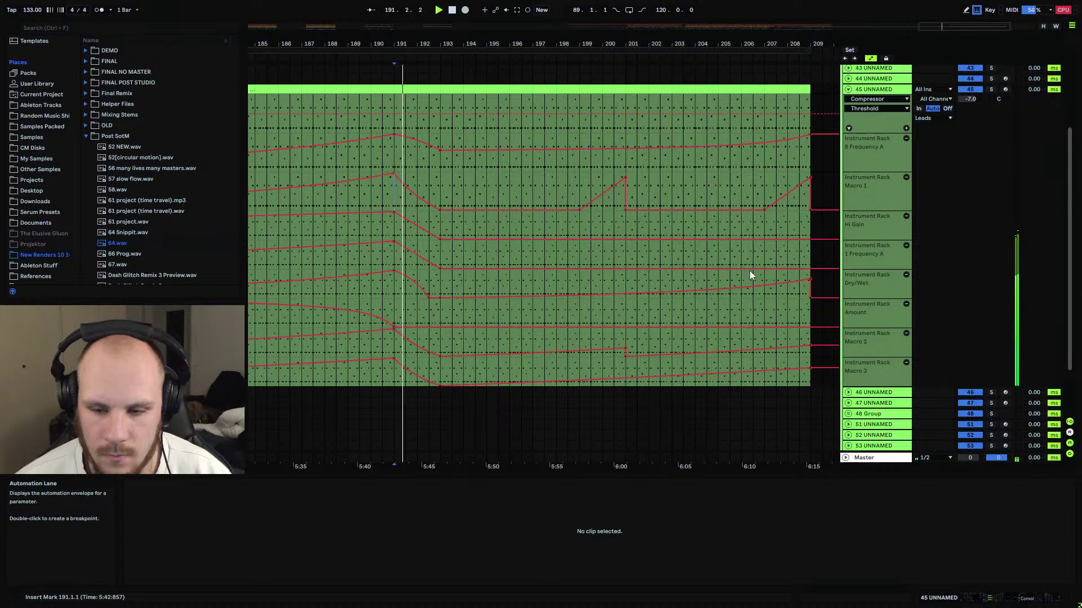
{"action": "left_click_drag", "start_coordinate": [517, 45], "coordinate": [517, 40]}
{"action": "left_click", "coordinate": [848, 90]}
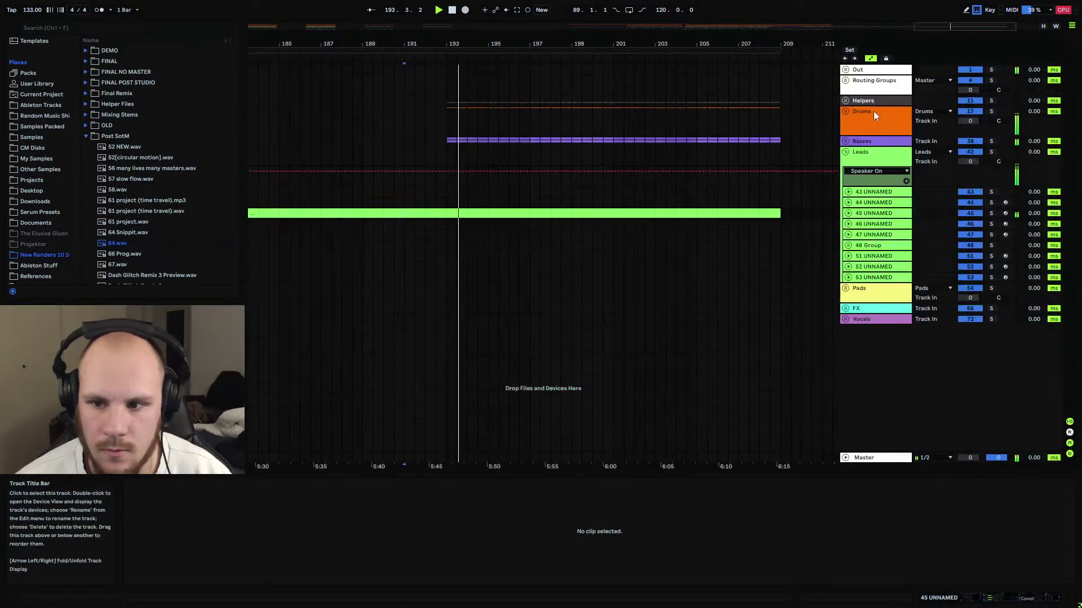
Insert a new track directly below track 45 in the Leads group and unfold it.
{"action": "left_click", "coordinate": [848, 213]}
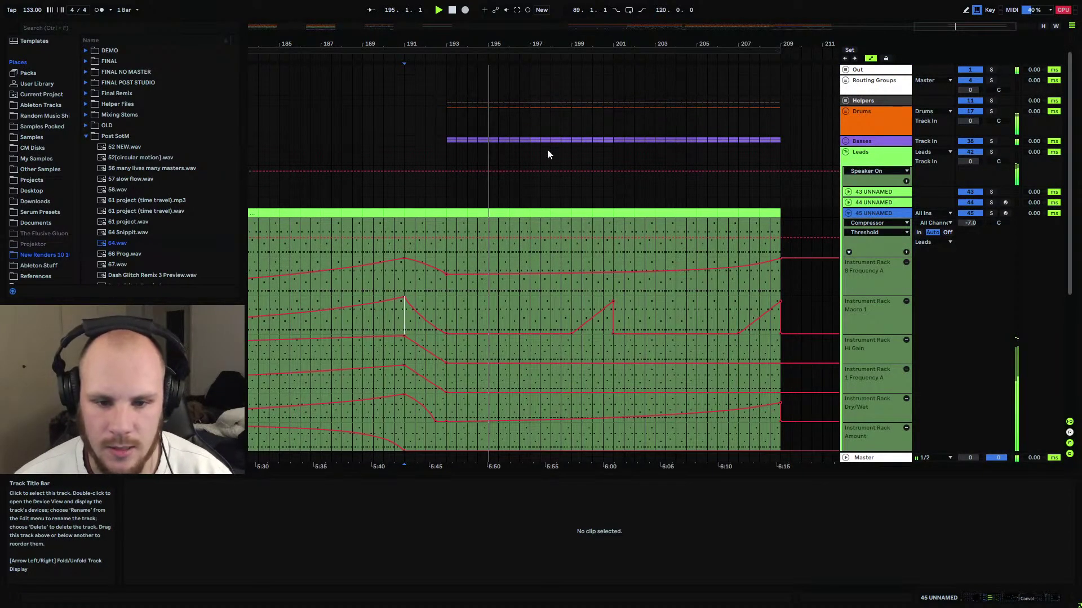
{"action": "scroll", "coordinate": [449, 238], "scroll_direction": "down", "scroll_amount": 3}
{"action": "mouse_move", "coordinate": [455, 45]}
{"action": "left_mouse_down"}
{"action": "mouse_move", "coordinate": [456, 76]}
{"action": "mouse_move", "coordinate": [455, 29]}
{"action": "left_mouse_up"}
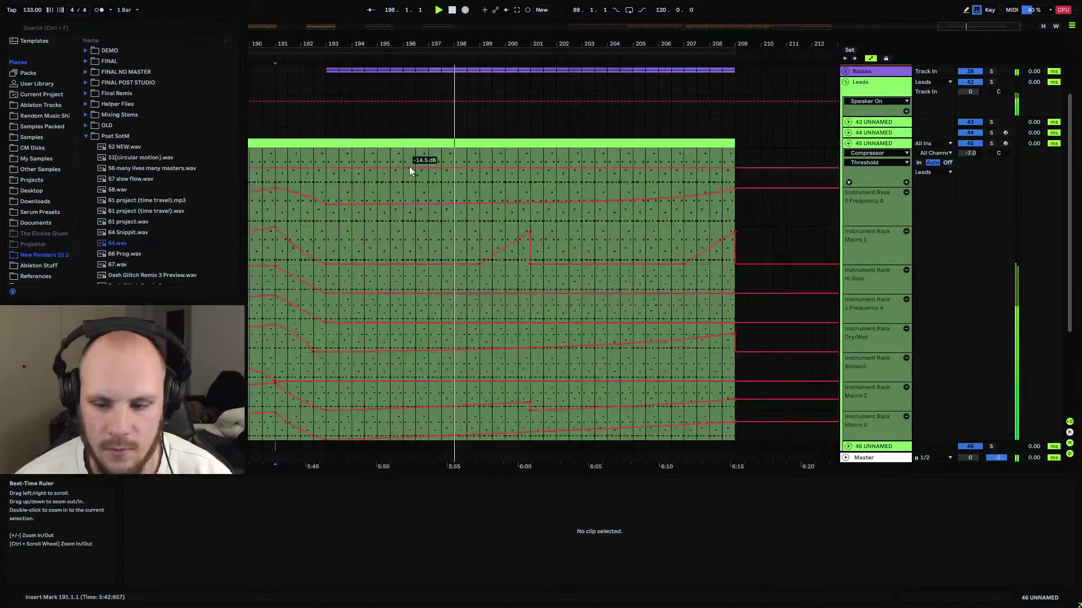
{"action": "scroll", "coordinate": [647, 231], "scroll_direction": "down", "scroll_amount": 3}
{"action": "left_click", "coordinate": [848, 314]}
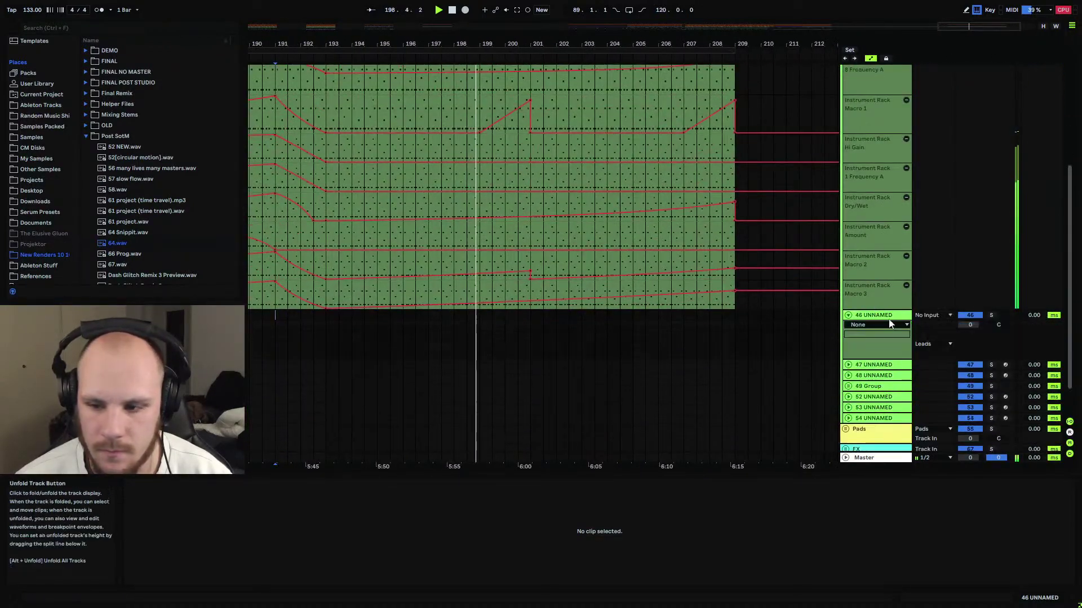
Route the post-mixer output of track 45 into track 46, arm track 46 and start recording from bar 193.
{"action": "left_click", "coordinate": [941, 316]}
{"action": "scroll", "coordinate": [948, 231], "scroll_direction": "up", "scroll_amount": 3}
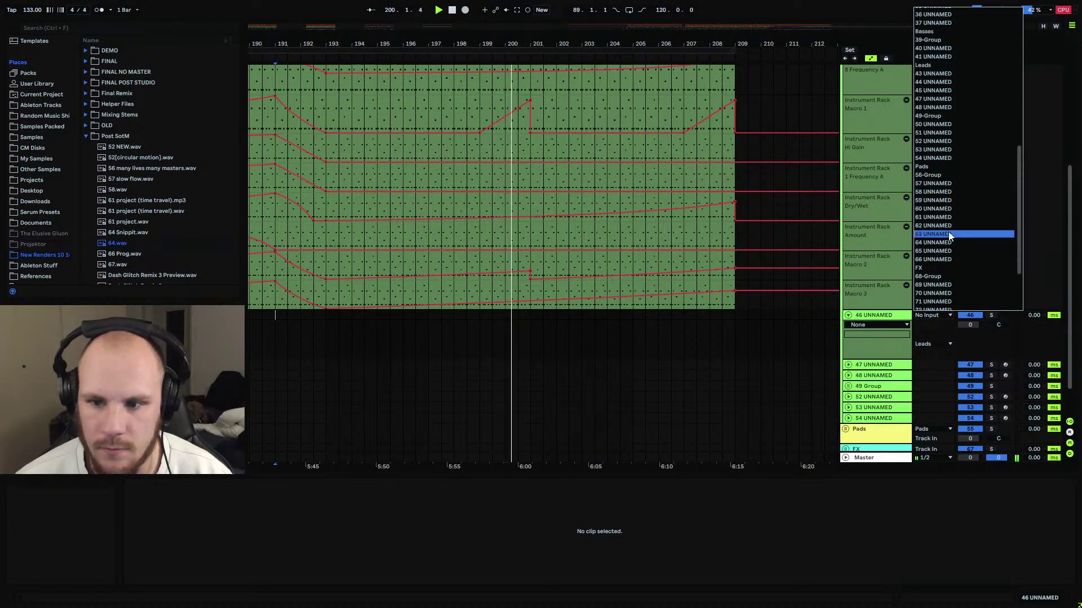
{"action": "scroll", "coordinate": [938, 141], "scroll_direction": "up", "scroll_amount": 1}
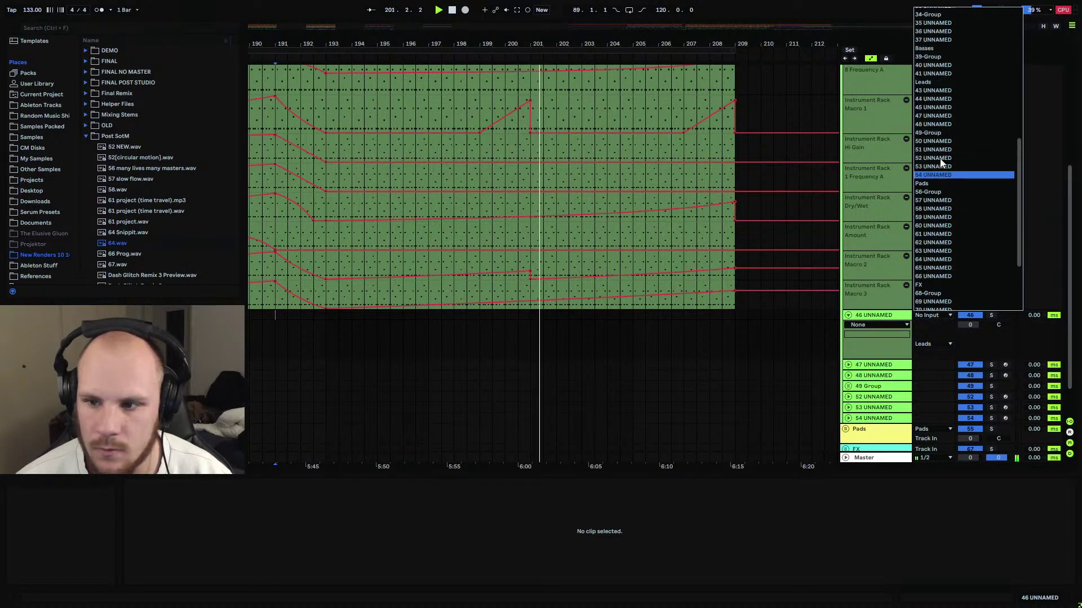
{"action": "left_click", "coordinate": [942, 108]}
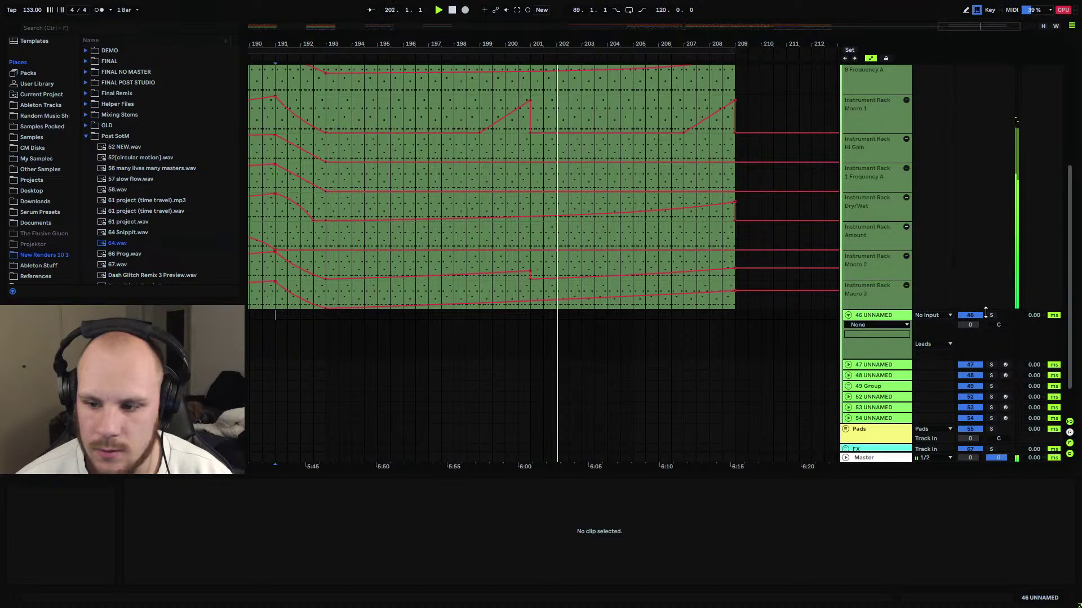
{"action": "left_click", "coordinate": [329, 316]}
{"action": "left_click", "coordinate": [465, 10]}
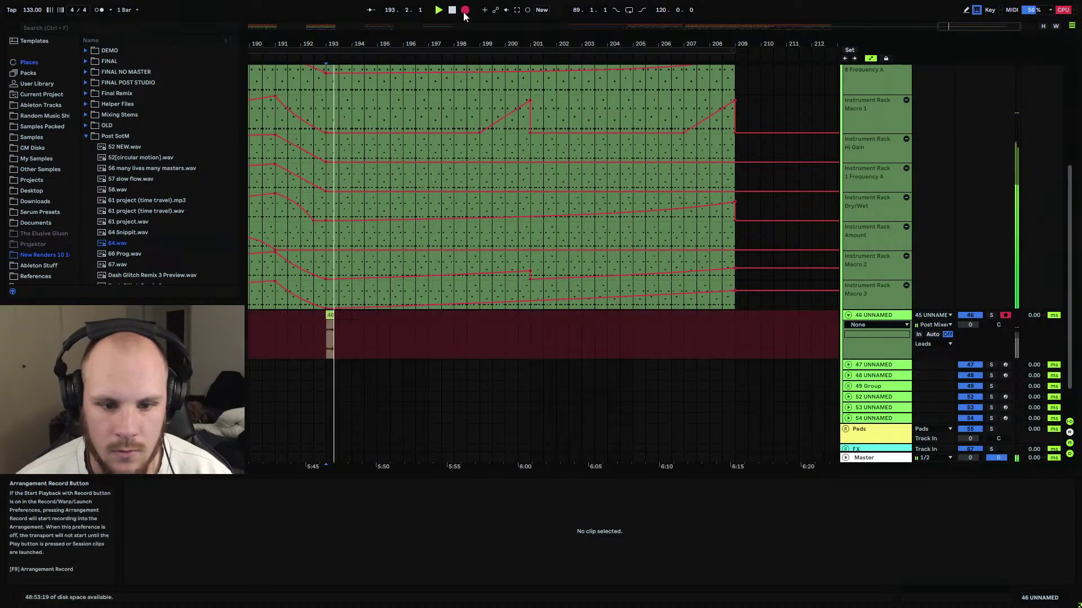
Try adding two short notes at 1.1.2 in track 45's one-bar MIDI clip at bar 193.
{"action": "left_click_drag", "start_coordinate": [362, 45], "coordinate": [373, 29]}
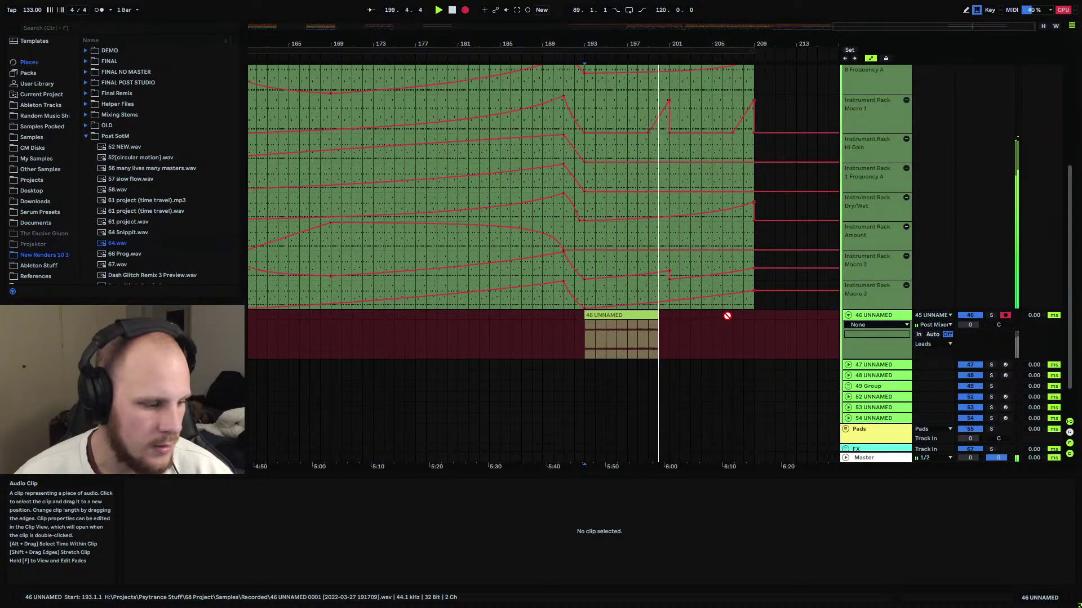
{"action": "scroll", "coordinate": [657, 308], "scroll_direction": "up", "scroll_amount": 2}
{"action": "scroll", "coordinate": [570, 178], "scroll_direction": "up", "scroll_amount": 4}
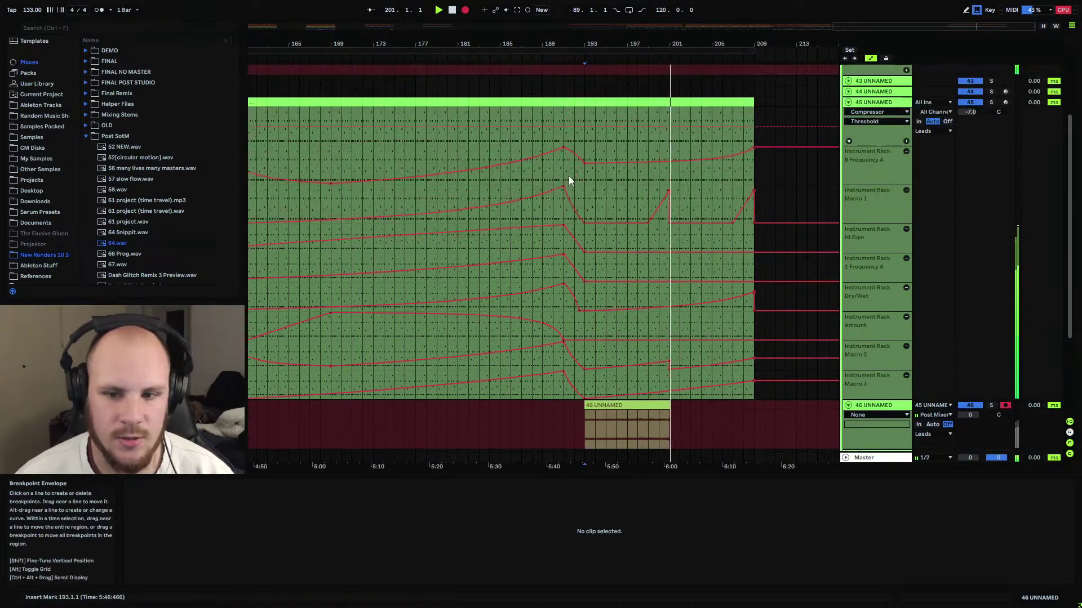
{"action": "left_click", "coordinate": [590, 214]}
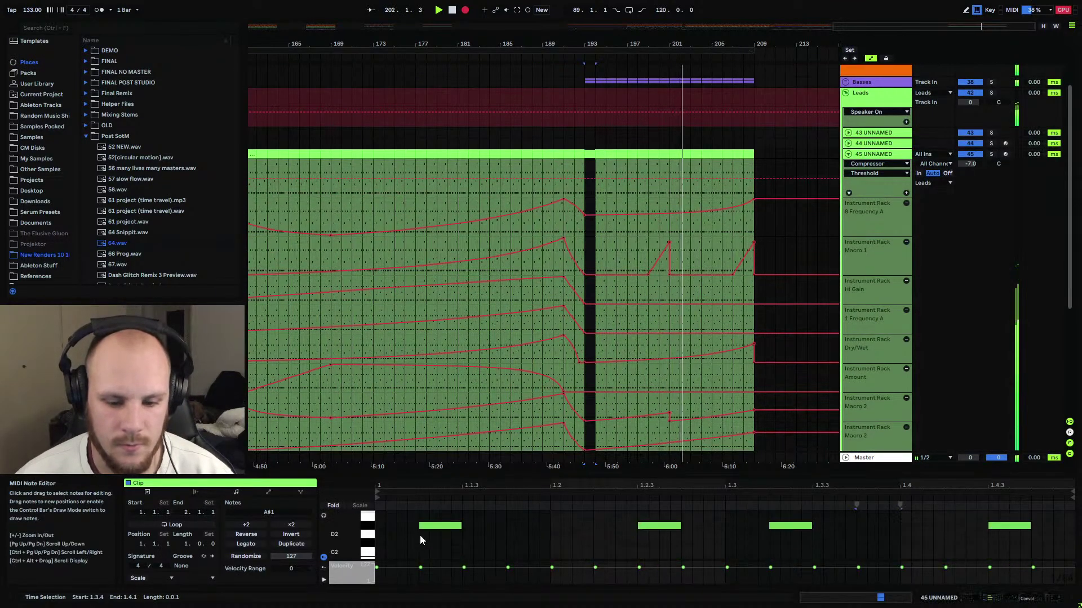
{"action": "left_click", "coordinate": [423, 531]}
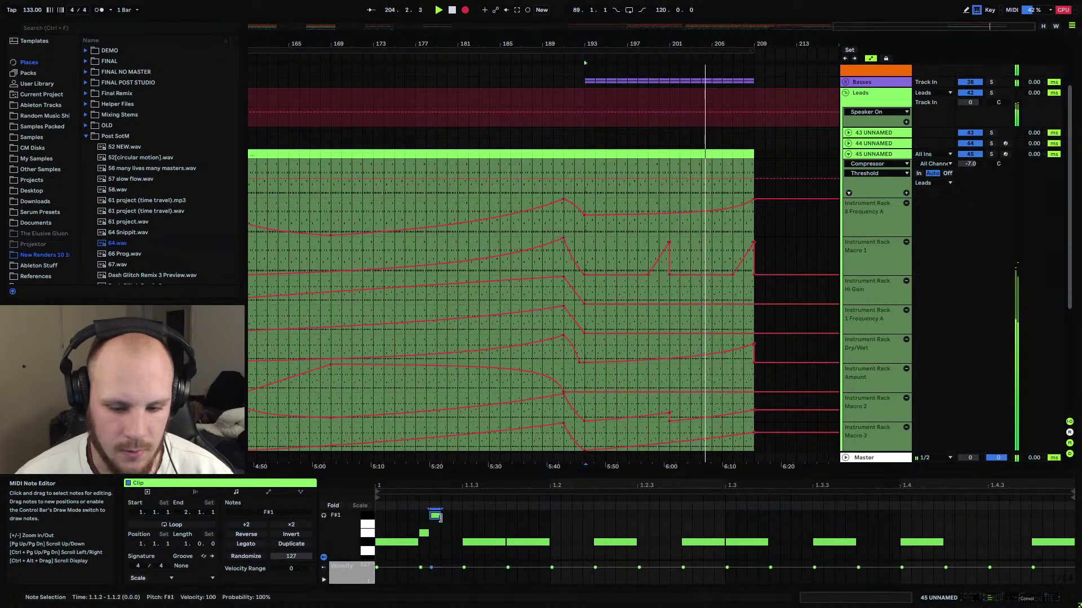
{"action": "double_click", "coordinate": [435, 527]}
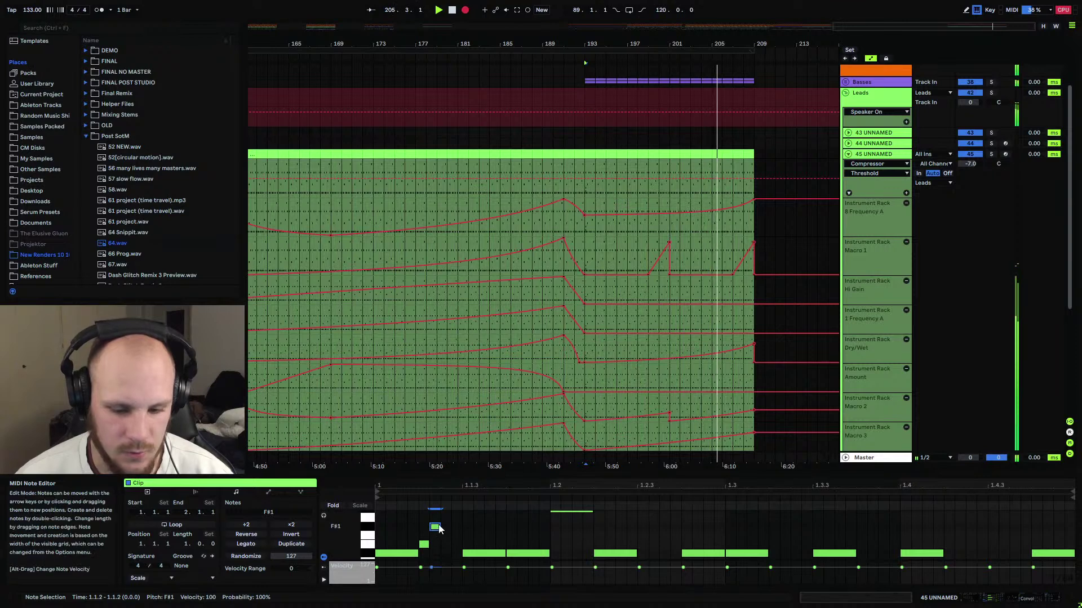
{"action": "key", "text": "Down"}
{"action": "key", "text": "Delete"}
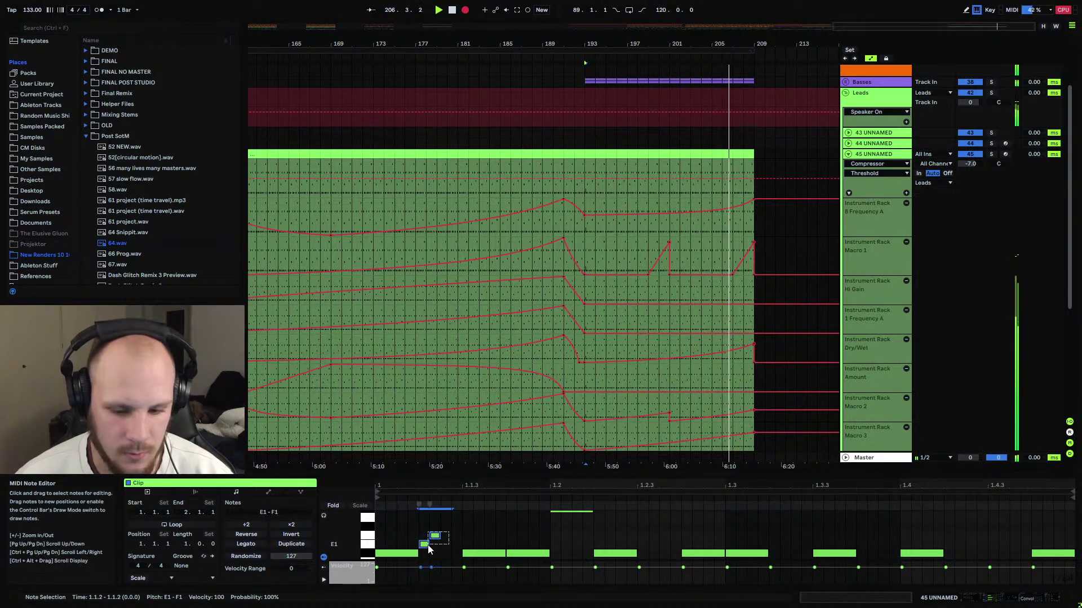
{"action": "left_click", "coordinate": [418, 532]}
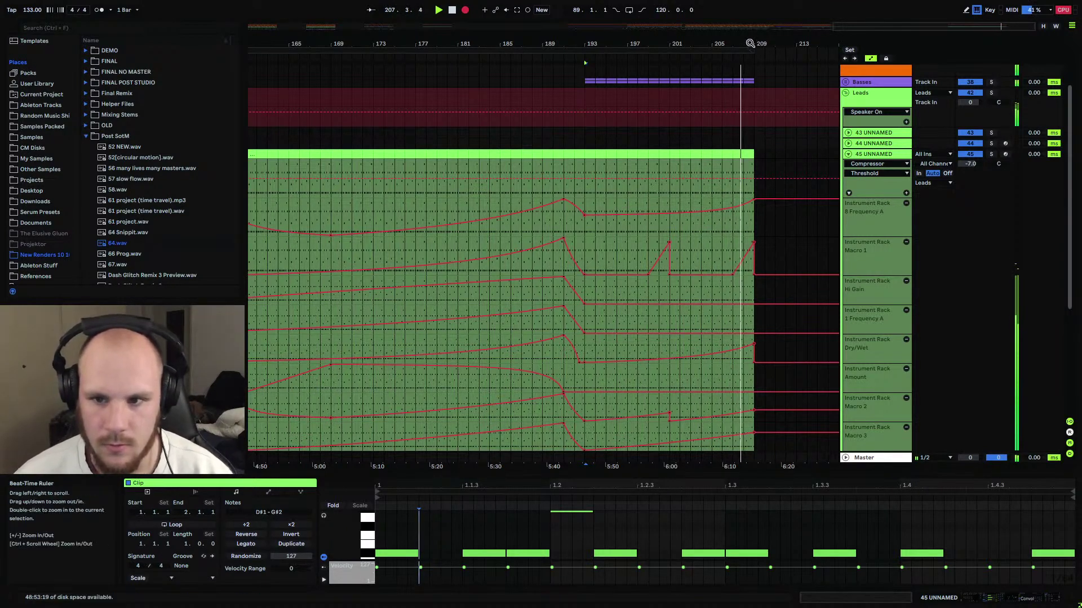
Stop the recording on track 46 and trim off the part of the clip past bar 209.
{"action": "scroll", "coordinate": [755, 158], "scroll_direction": "up", "scroll_amount": 5, "text": "ctrl"}
{"action": "scroll", "coordinate": [660, 115], "scroll_direction": "down", "scroll_amount": 5}
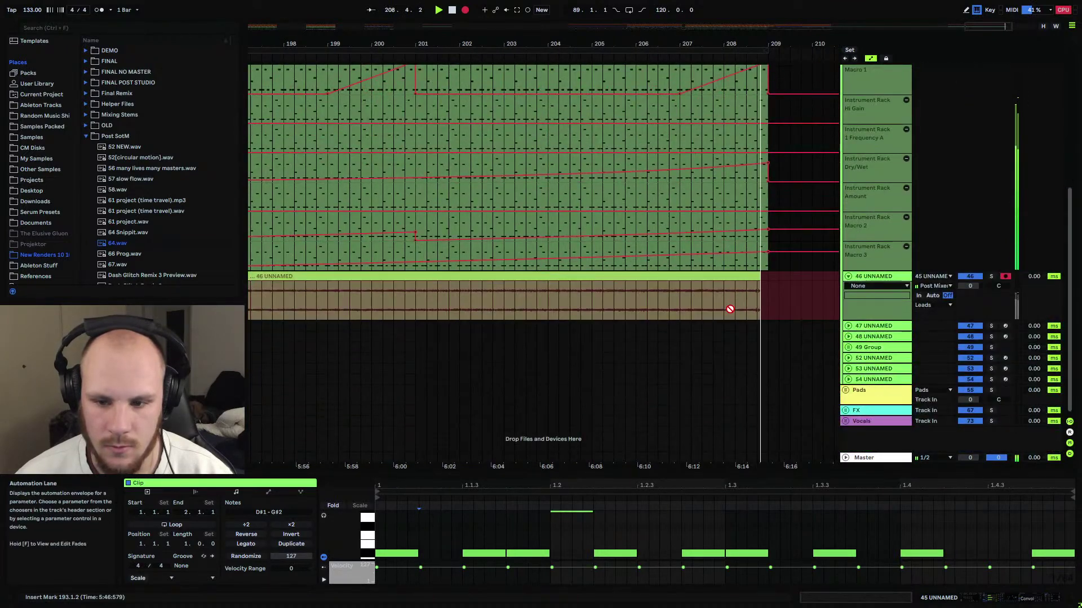
{"action": "key", "text": "F9"}
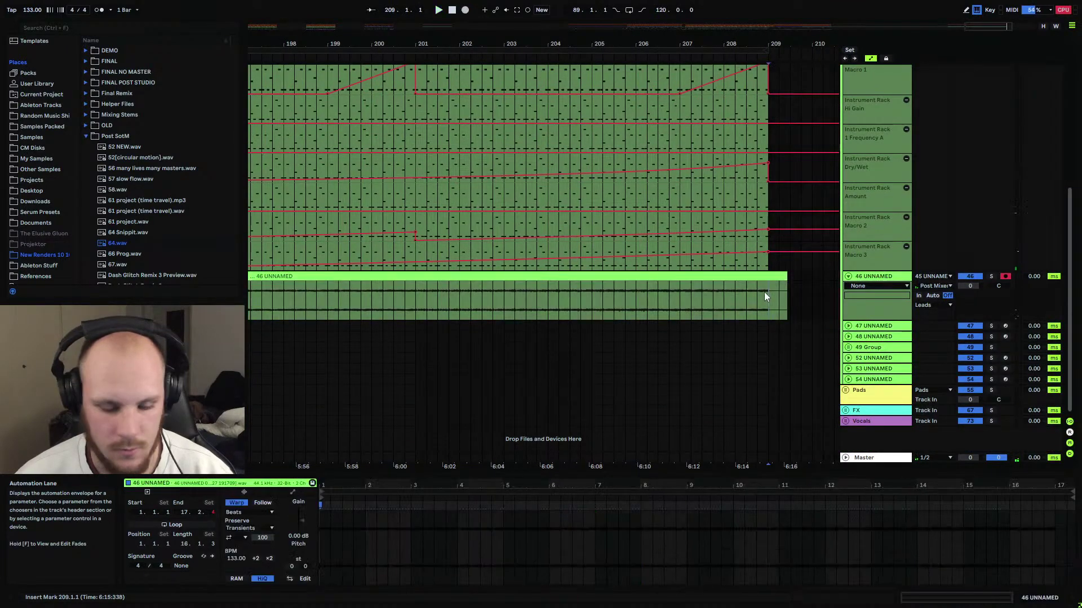
{"action": "left_click", "coordinate": [778, 278]}
{"action": "key", "text": "Delete"}
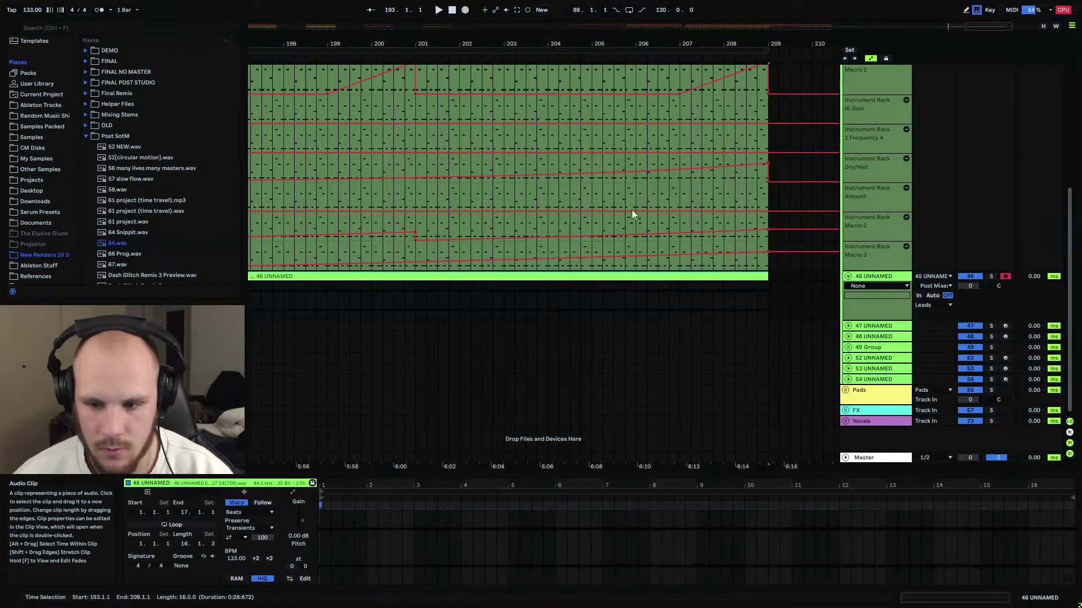
Consolidate the recorded clip spanning bars 193–209 and reset its gain to 0.00 dB.
{"action": "left_click_drag", "start_coordinate": [433, 45], "coordinate": [586, 56]}
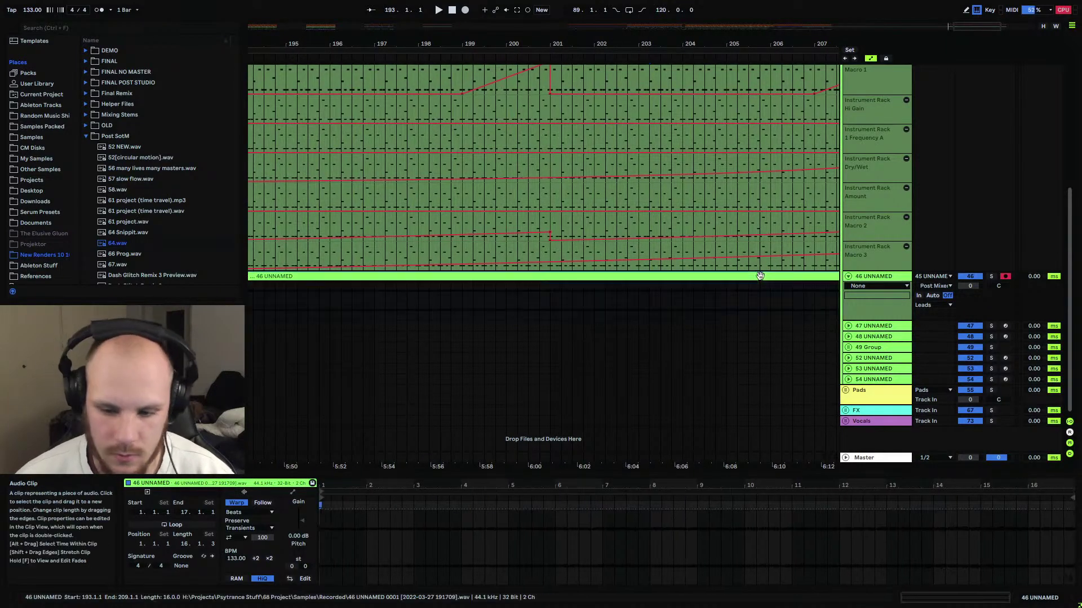
{"action": "key", "text": "ctrl+j"}
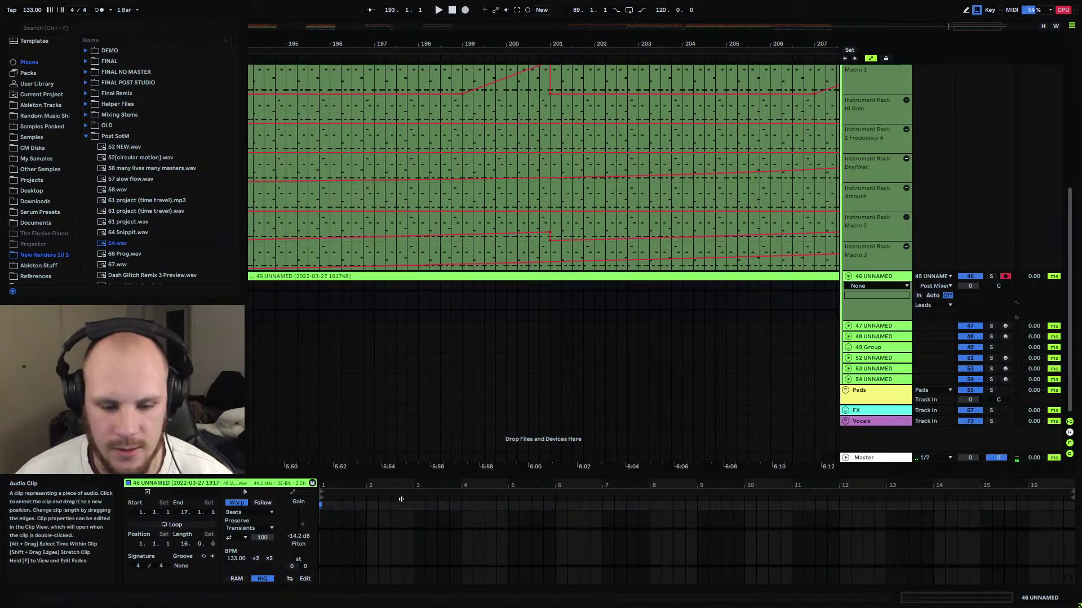
{"action": "double_click", "coordinate": [299, 537]}
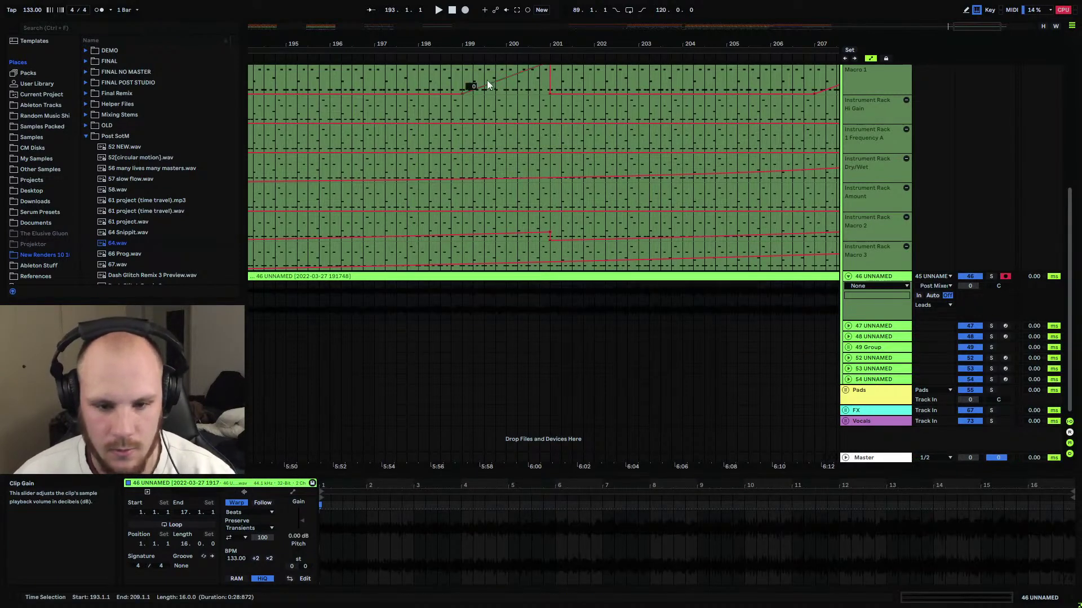
Play the recorded clip from bar 201 with track 46 soloed.
{"action": "left_click_drag", "start_coordinate": [466, 44], "coordinate": [606, 44]}
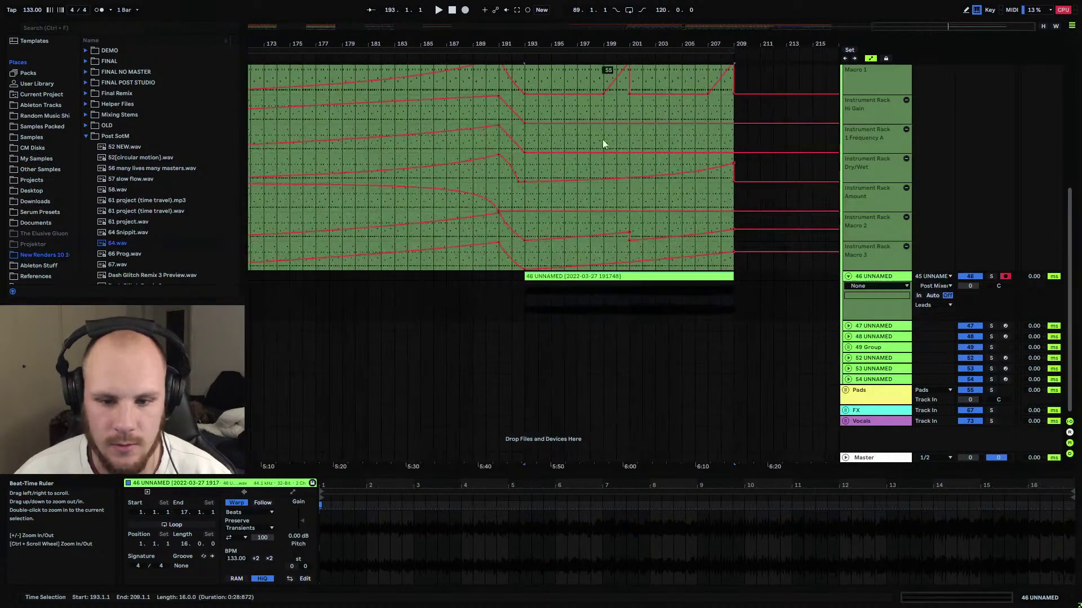
{"action": "left_click", "coordinate": [523, 307]}
{"action": "left_click_drag", "start_coordinate": [514, 44], "coordinate": [507, 116]}
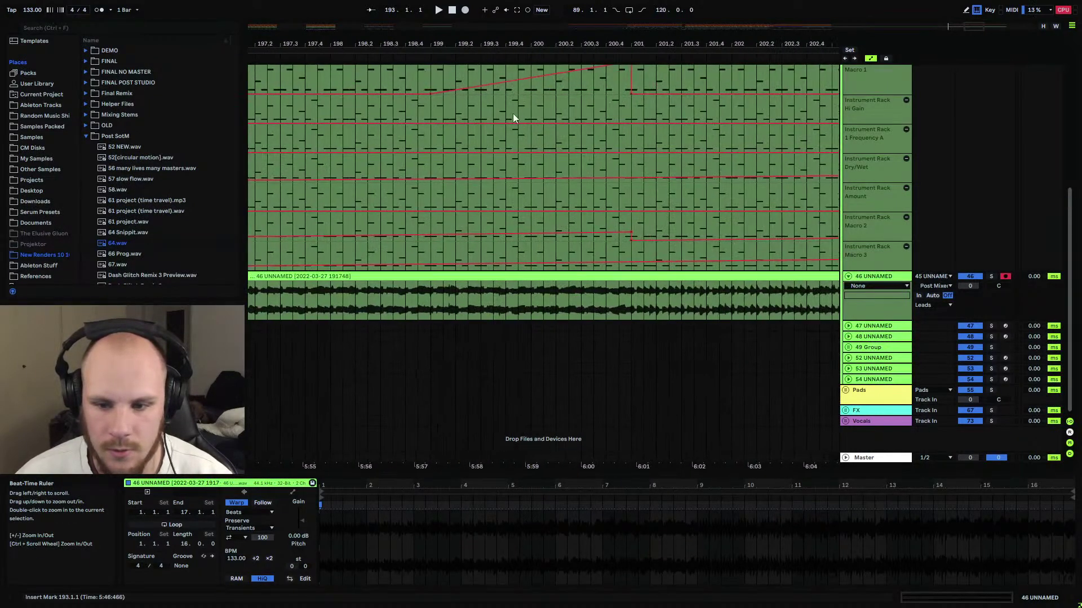
{"action": "left_click_drag", "start_coordinate": [653, 40], "coordinate": [636, 69]}
{"action": "left_click", "coordinate": [463, 299]}
{"action": "key", "text": "space"}
{"action": "left_click", "coordinate": [991, 276]}
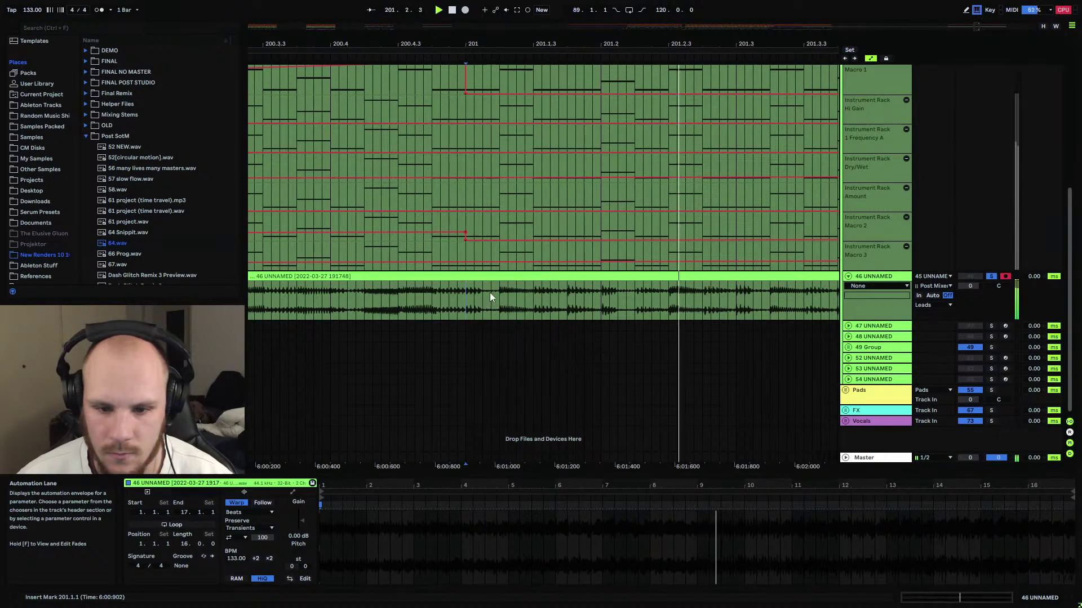
Stop playback and select the slice from 202.4.1 to 202.4.2 in track 46's recorded clip.
{"action": "left_click_drag", "start_coordinate": [664, 42], "coordinate": [249, 41]}
{"action": "key", "text": "space"}
{"action": "left_click_drag", "start_coordinate": [649, 43], "coordinate": [412, 42]}
{"action": "left_click", "coordinate": [459, 305]}
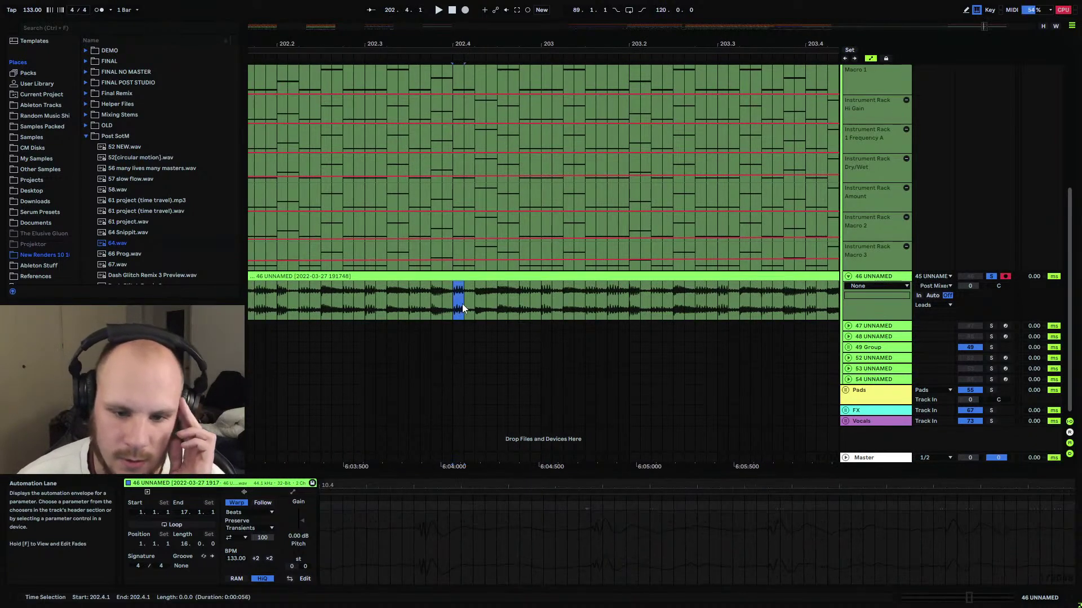
{"action": "left_click_drag", "start_coordinate": [475, 300], "coordinate": [451, 298]}
Examine the envelope settings of the Serum instrument on track 45, then close its window.
{"action": "scroll", "coordinate": [475, 163], "scroll_direction": "up", "scroll_amount": 2}
{"action": "scroll", "coordinate": [474, 162], "scroll_direction": "up", "scroll_amount": 6}
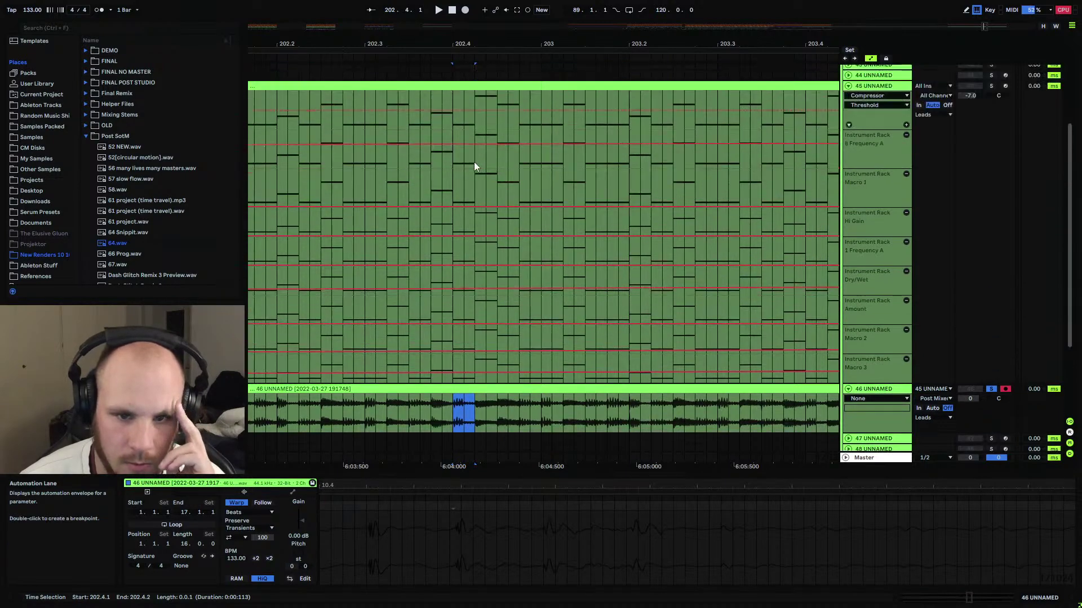
{"action": "left_click", "coordinate": [884, 145]}
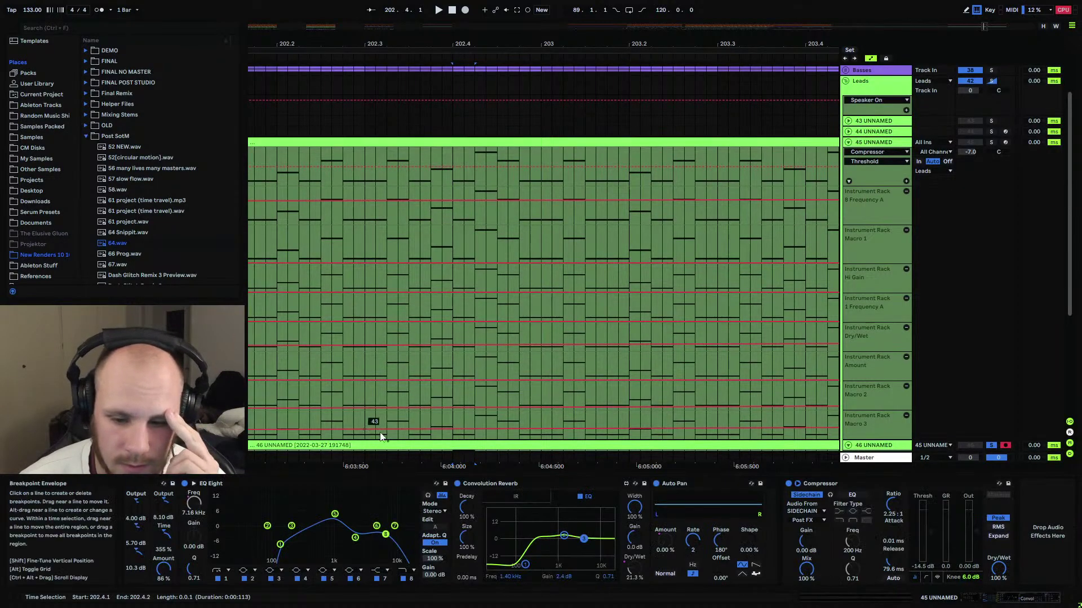
{"action": "left_click", "coordinate": [966, 599]}
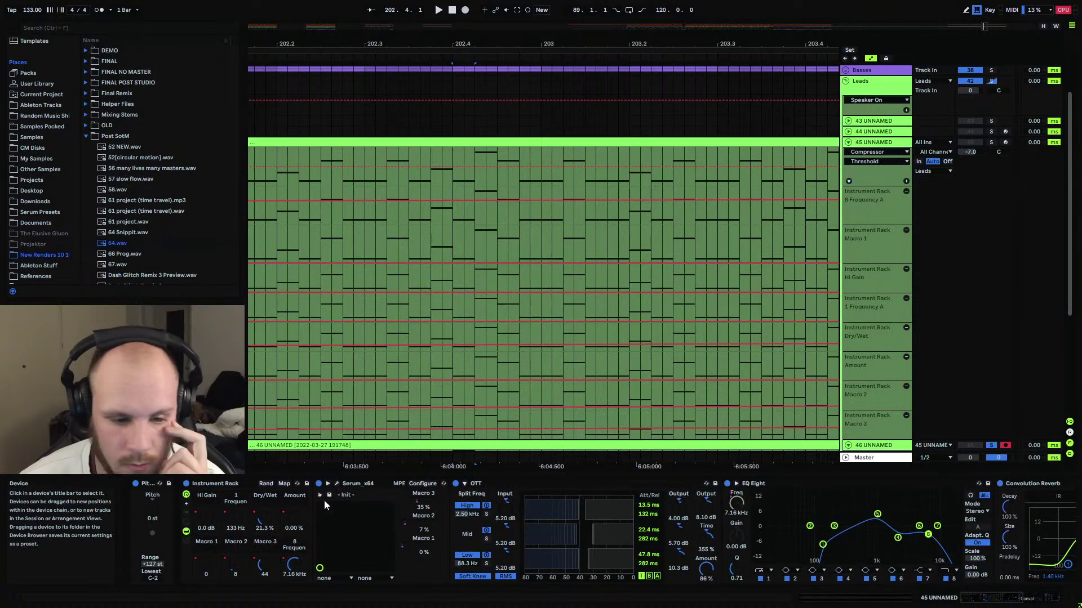
{"action": "left_click", "coordinate": [337, 484]}
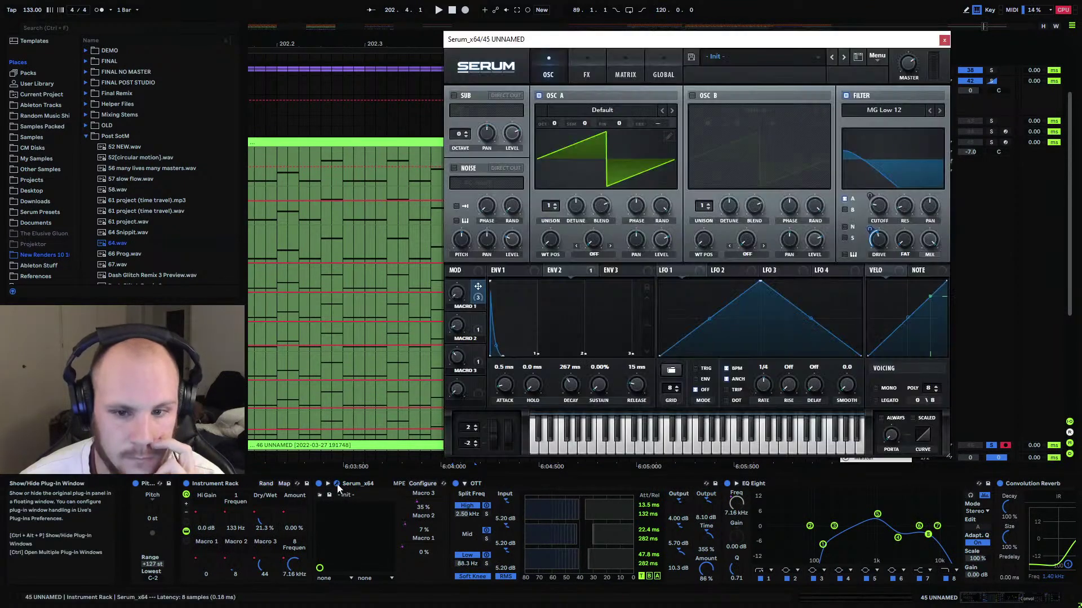
{"action": "left_click", "coordinate": [528, 273]}
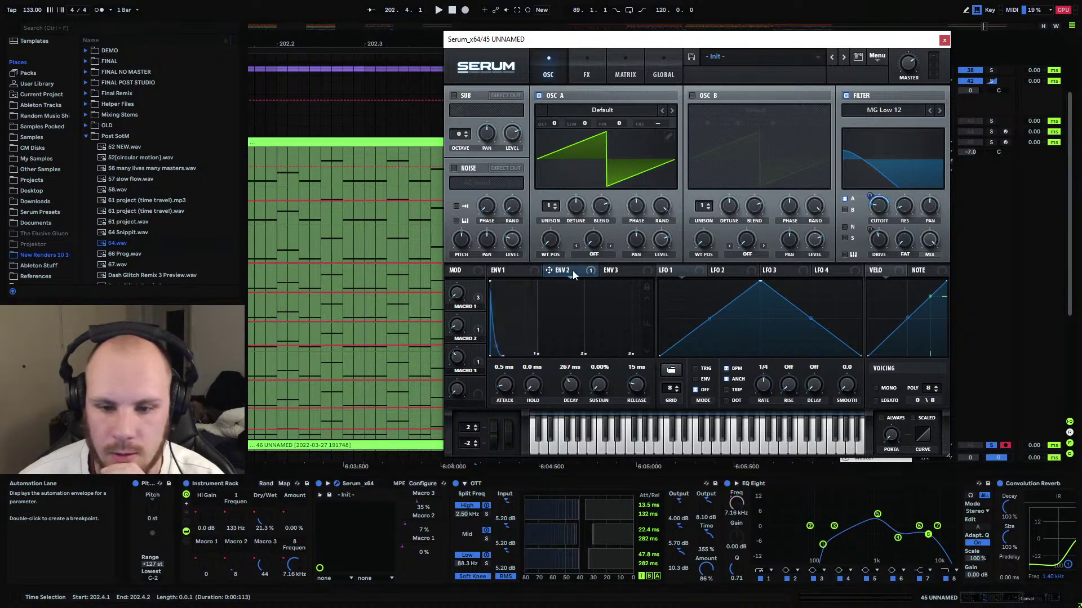
{"action": "left_click", "coordinate": [944, 40]}
Add an Arpeggiator MIDI effect between the Pitch device and the Instrument Rack on track 45.
{"action": "scroll", "coordinate": [485, 320], "scroll_direction": "down", "scroll_amount": 4}
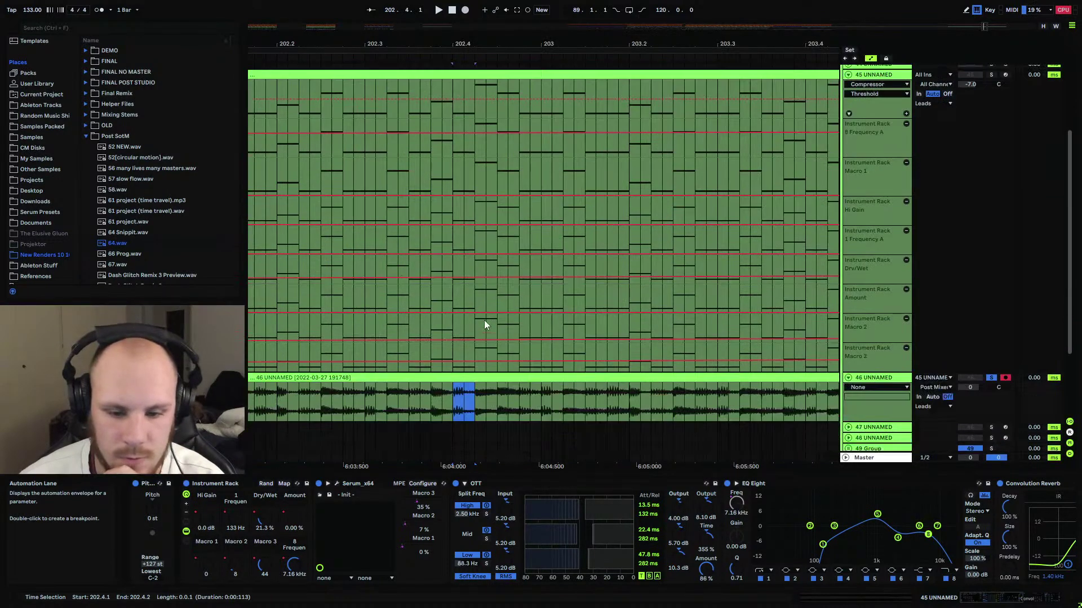
{"action": "left_click", "coordinate": [86, 136]}
{"action": "scroll", "coordinate": [45, 152], "scroll_direction": "up", "scroll_amount": 5}
{"action": "left_click", "coordinate": [39, 91]}
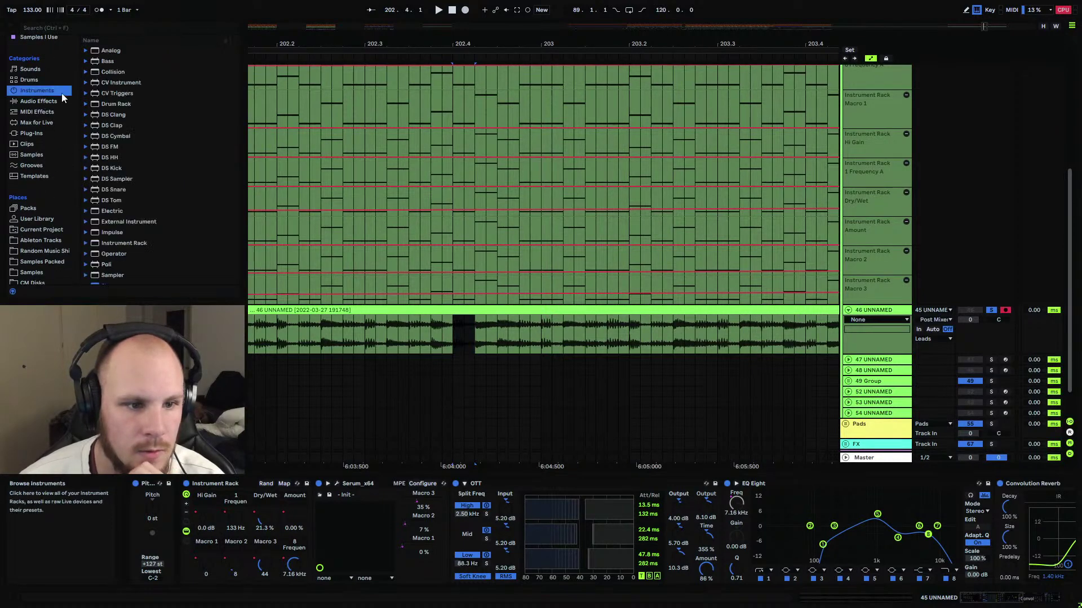
{"action": "left_click", "coordinate": [25, 111]}
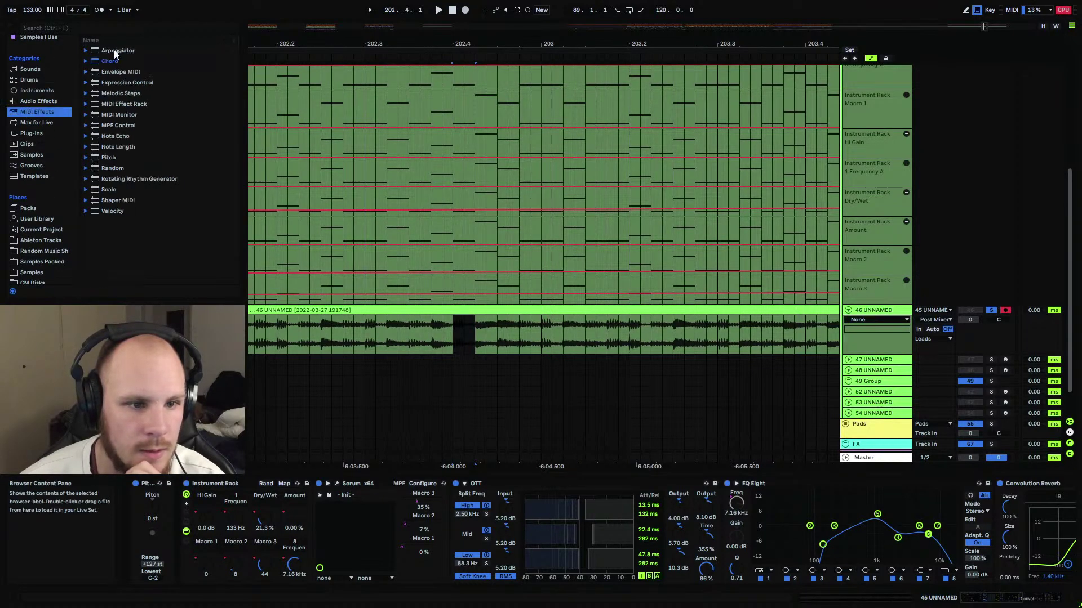
{"action": "key", "text": "Right"}
Lower the Arpeggiator's Gate to 67% during playback, and solo track 45 instead of track 46.
{"action": "left_click_drag", "start_coordinate": [179, 524], "coordinate": [247, 514]}
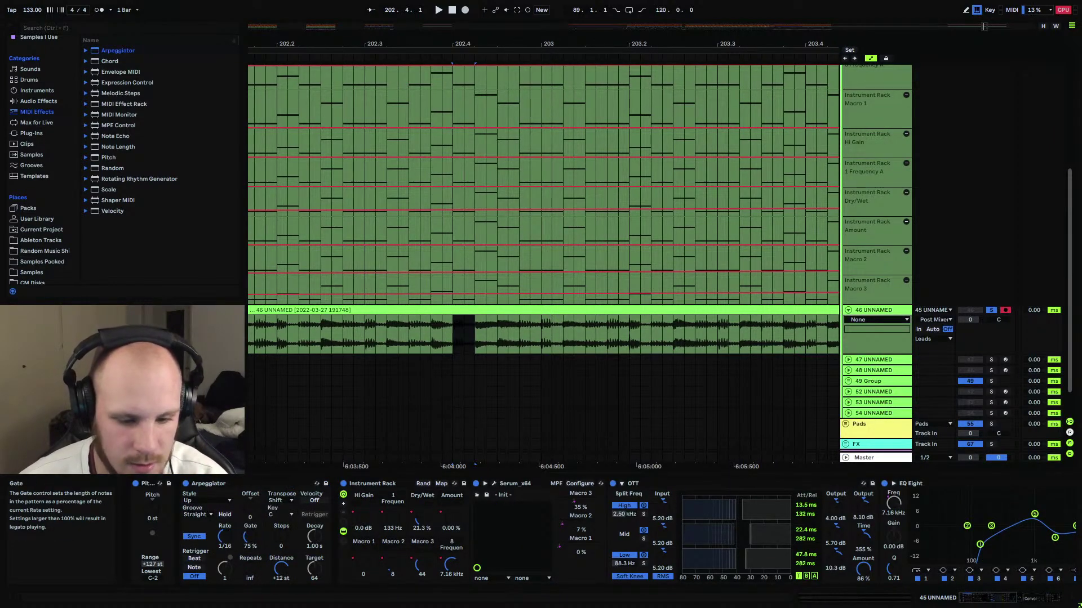
{"action": "key", "text": "space"}
{"action": "key", "text": "ctrl+z"}
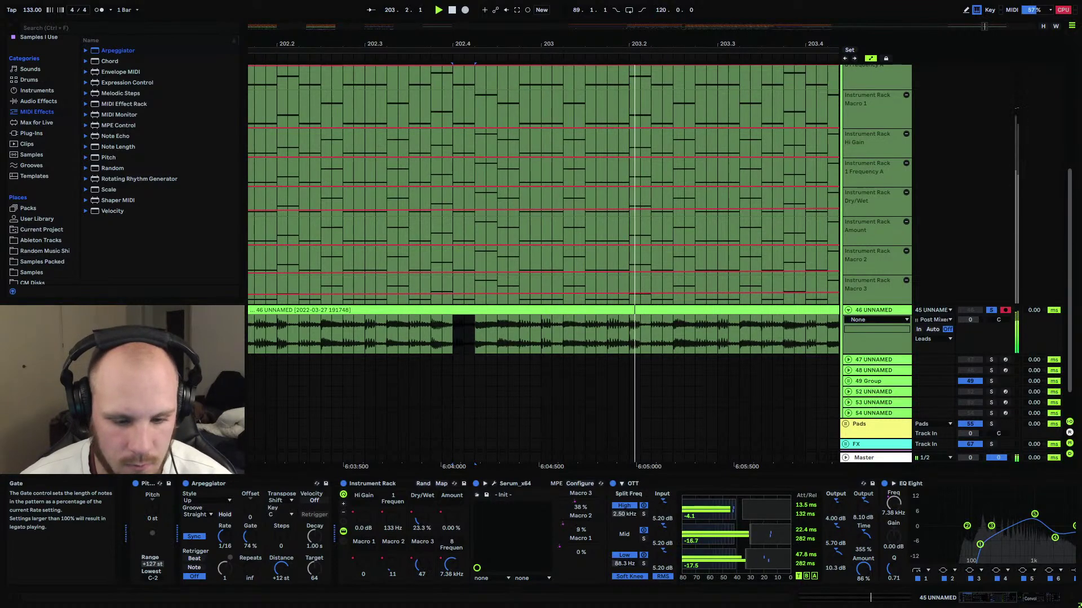
{"action": "scroll", "coordinate": [989, 141], "scroll_direction": "up", "scroll_amount": 5}
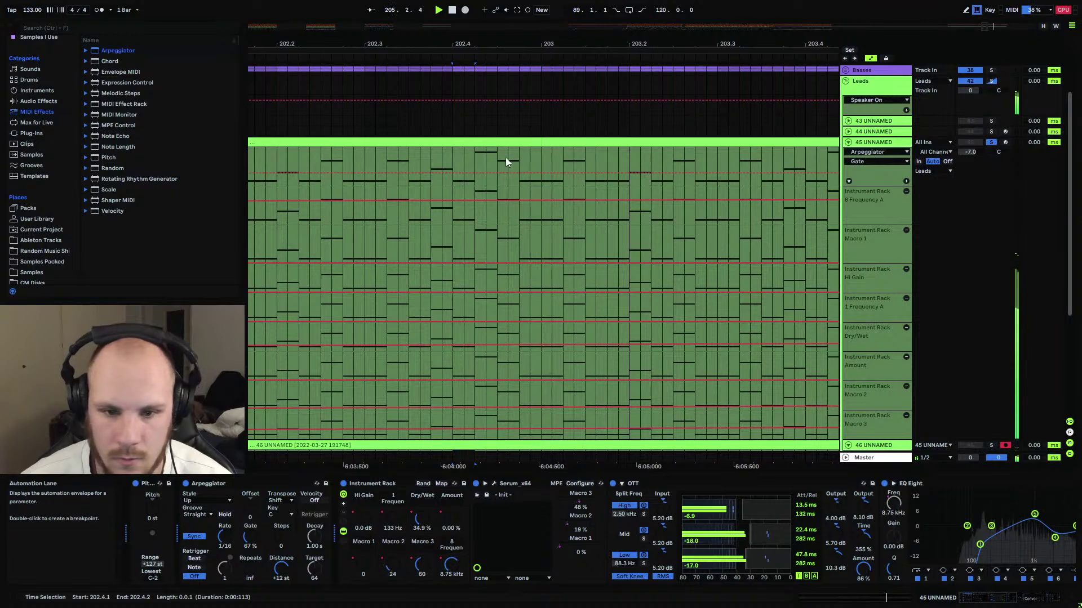
Stop playback, select the second half of the sixteenth at 202.4.1 in track 46's recorded clip, and return to track 45's devices.
{"action": "scroll", "coordinate": [404, 391], "scroll_direction": "down", "scroll_amount": 6}
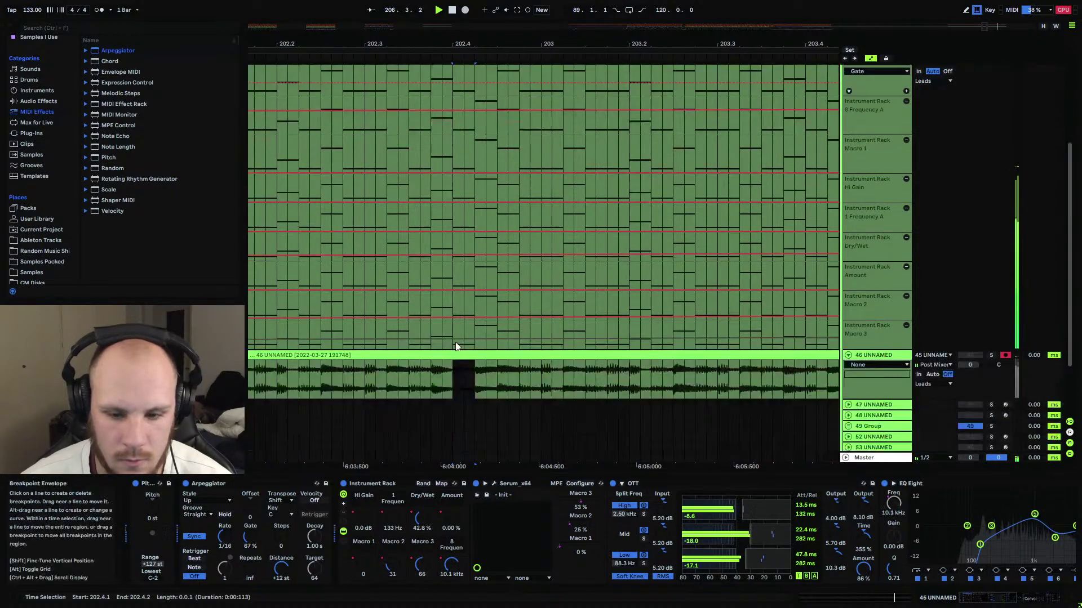
{"action": "left_click", "coordinate": [455, 313]}
{"action": "left_click_drag", "start_coordinate": [465, 313], "coordinate": [474, 310]}
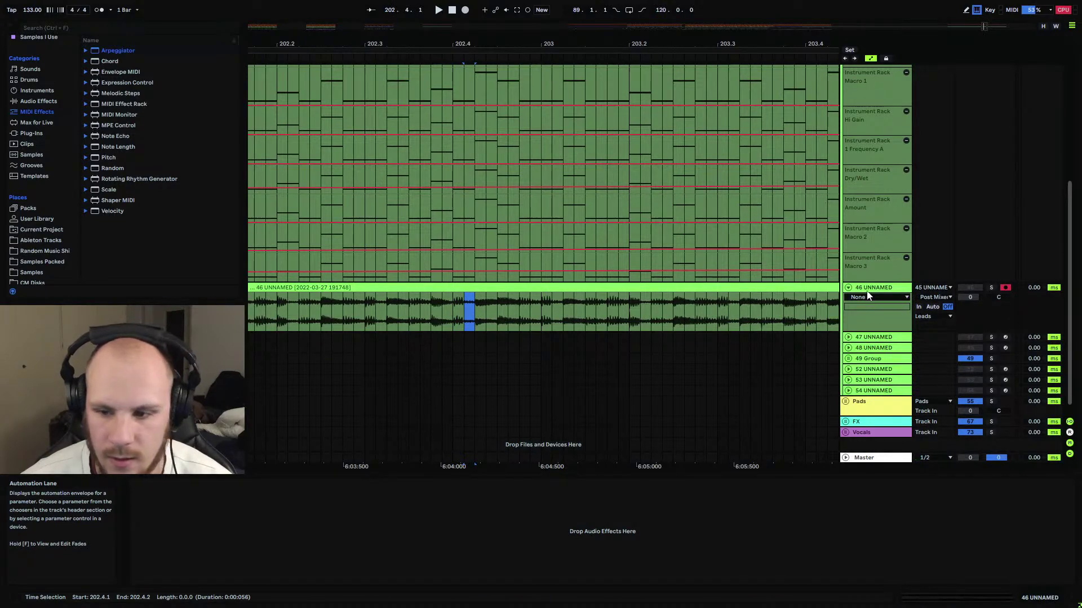
{"action": "scroll", "coordinate": [867, 298], "scroll_direction": "up", "scroll_amount": 8}
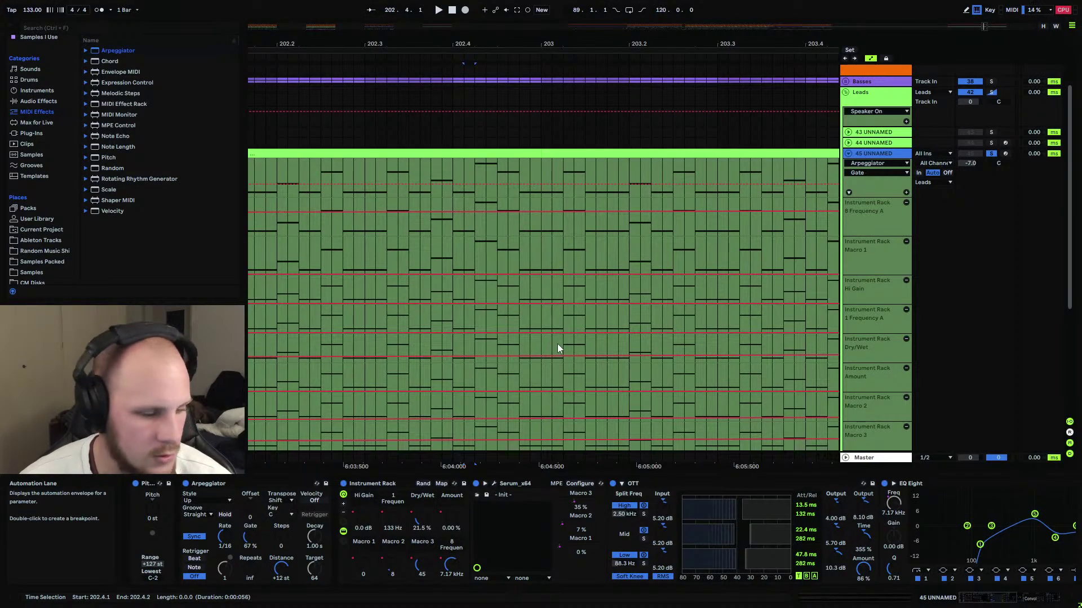
Lower the threshold of the sidechained Compressor at the end of track 45's device chain to -17.5 dB during playback.
{"action": "scroll", "coordinate": [845, 296], "scroll_direction": "down", "scroll_amount": 2}
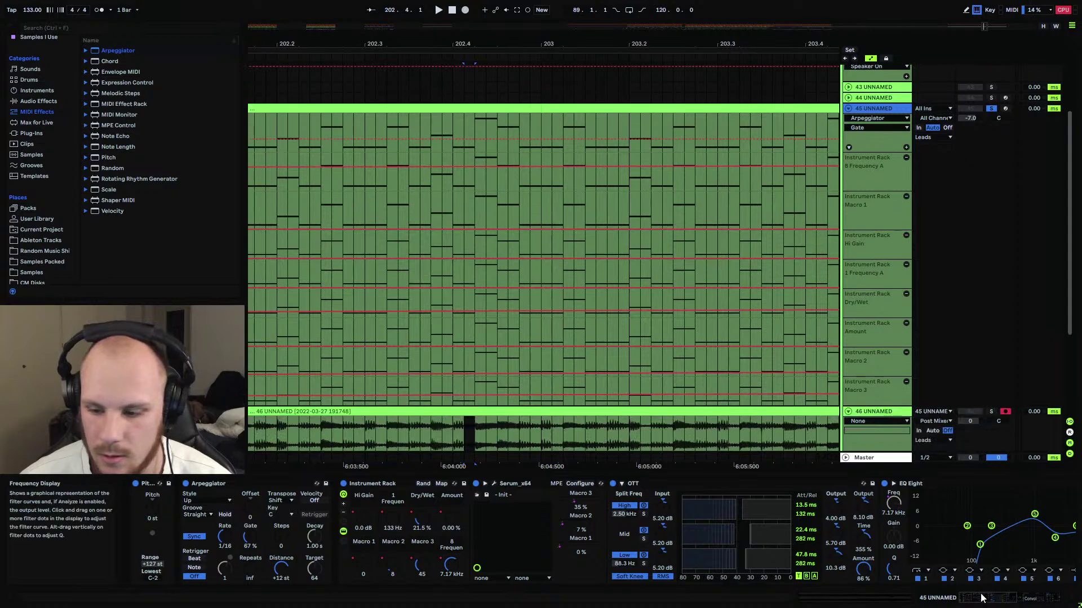
{"action": "left_click", "coordinate": [1039, 600]}
{"action": "left_click", "coordinate": [820, 482]}
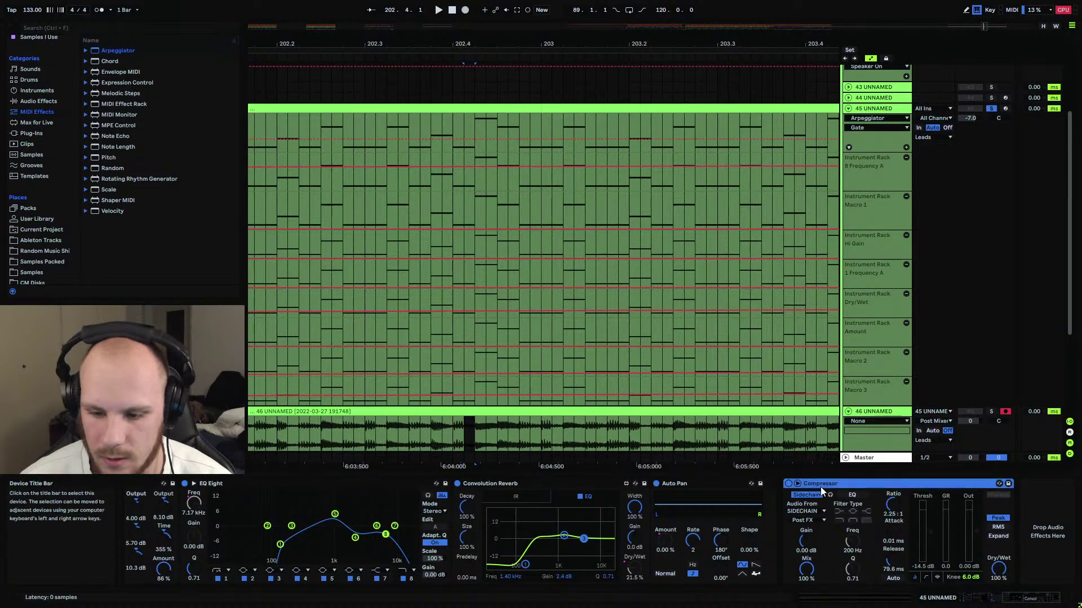
{"action": "key", "text": "space"}
{"action": "left_click_drag", "start_coordinate": [931, 531], "coordinate": [951, 555]}
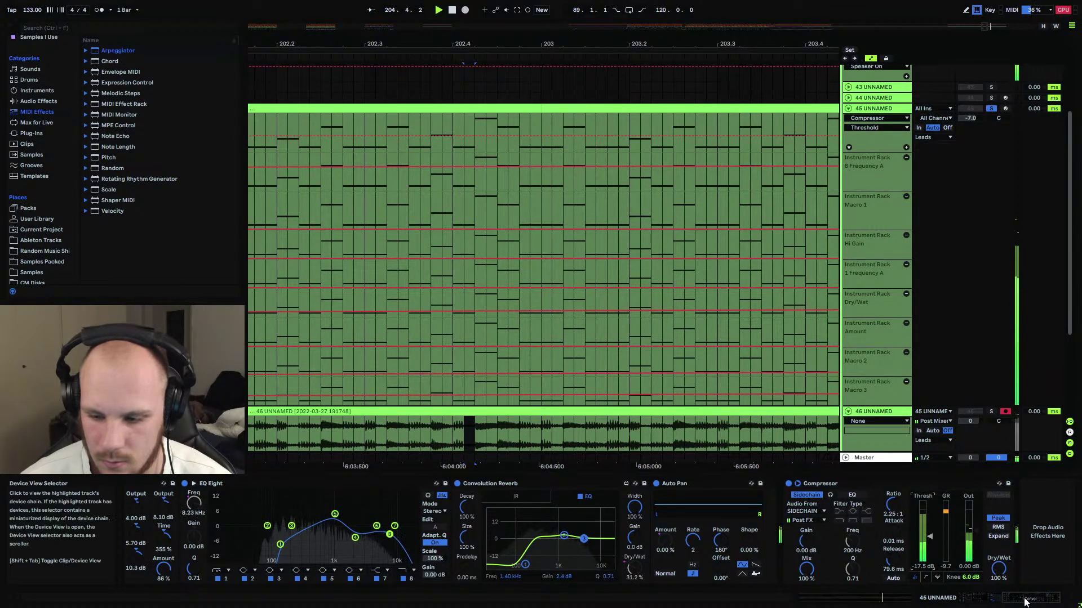
Switch off and delete the Compressor after Auto Pan on track 45.
{"action": "left_click", "coordinate": [789, 485]}
{"action": "left_click", "coordinate": [853, 484]}
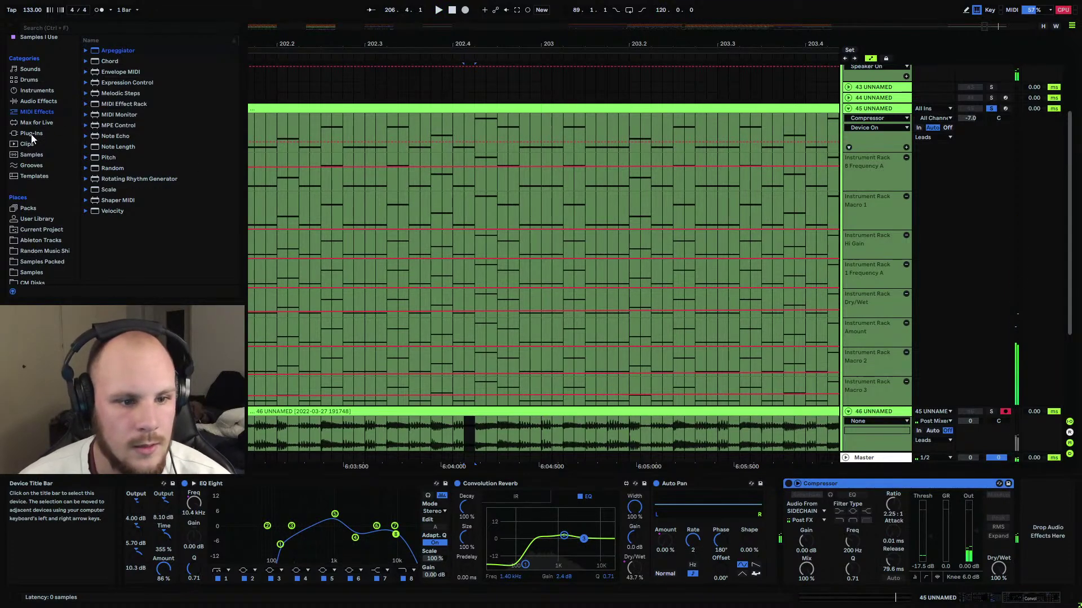
{"action": "key", "text": "Delete"}
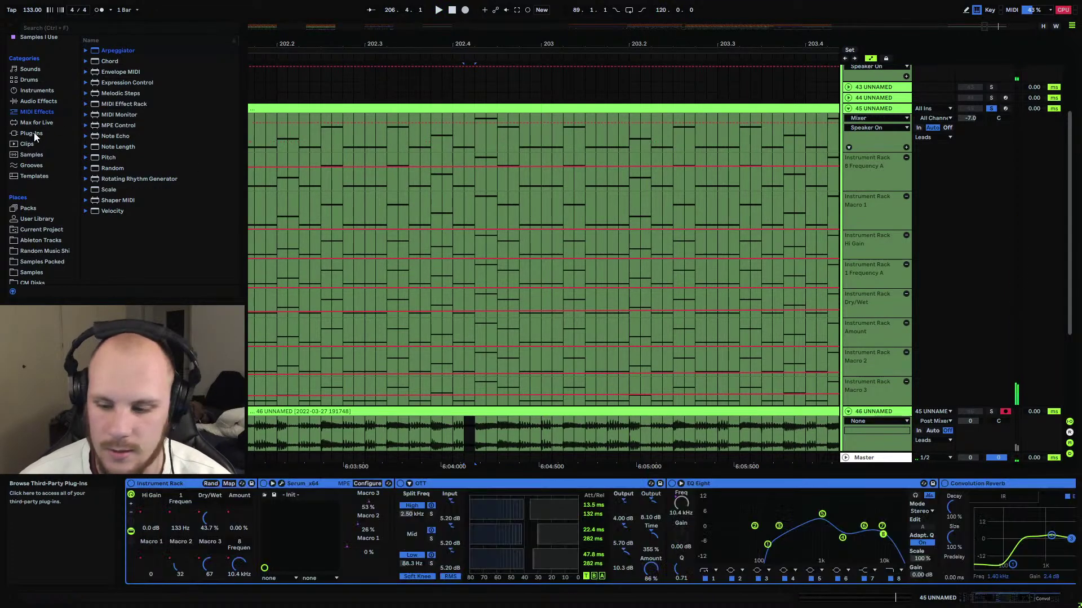
Add the XFer Records LFOTool_x64 VST effect after Auto Pan at the end of track 45's device chain.
{"action": "left_click", "coordinate": [1002, 600]}
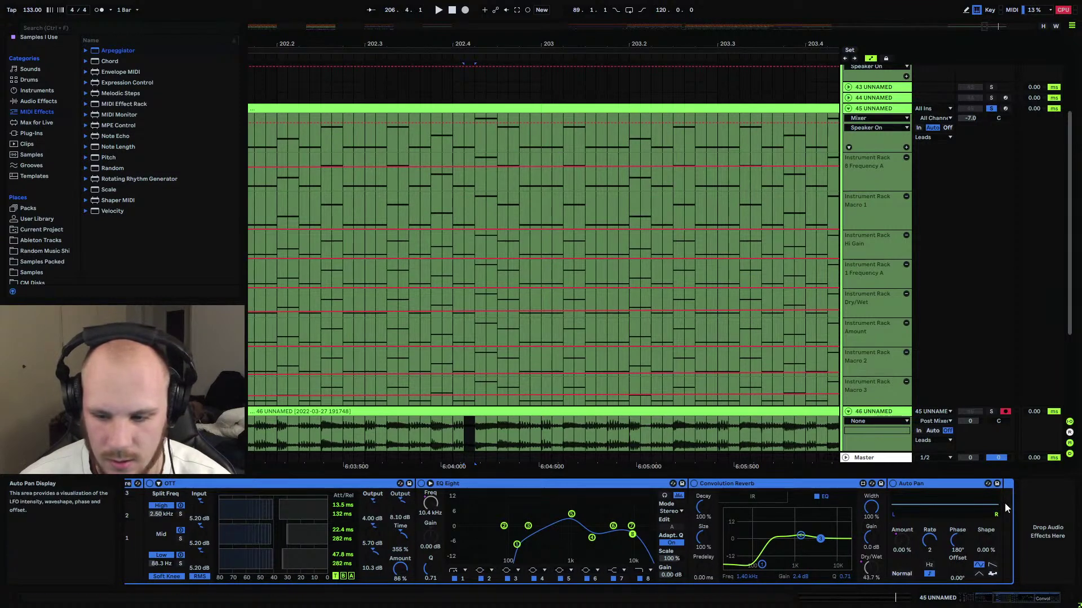
{"action": "scroll", "coordinate": [998, 509], "scroll_direction": "left", "scroll_amount": 2}
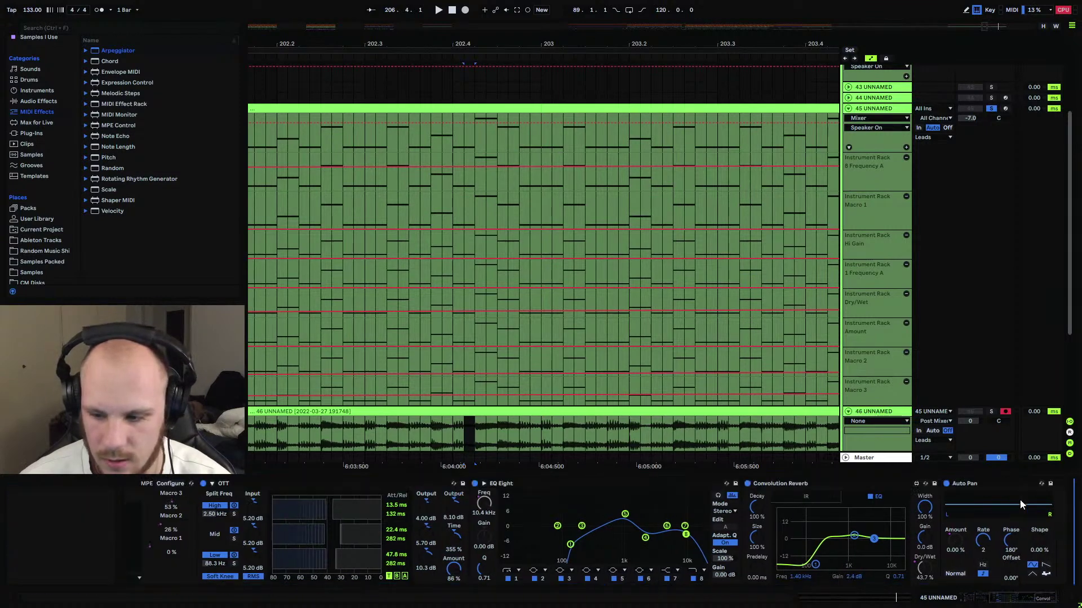
{"action": "left_click", "coordinate": [1014, 601]}
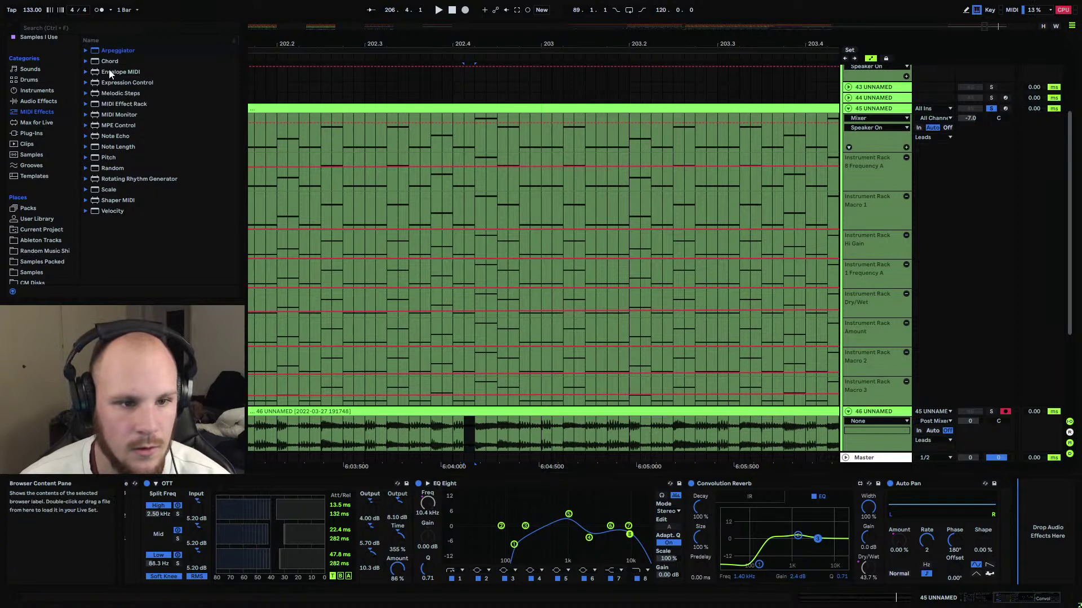
{"action": "left_click", "coordinate": [30, 133]}
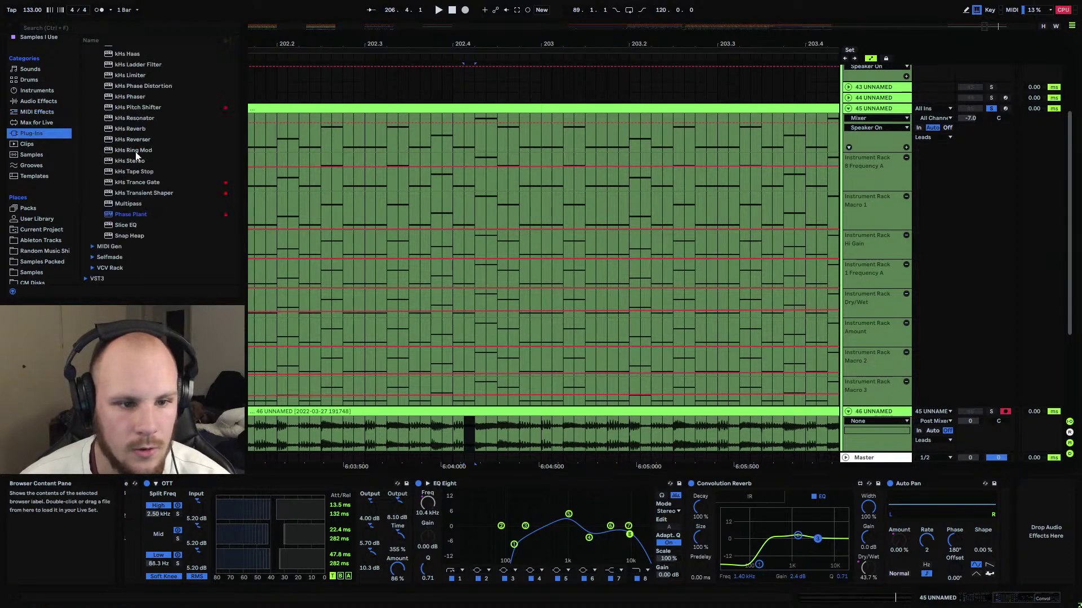
{"action": "left_click", "coordinate": [92, 98]}
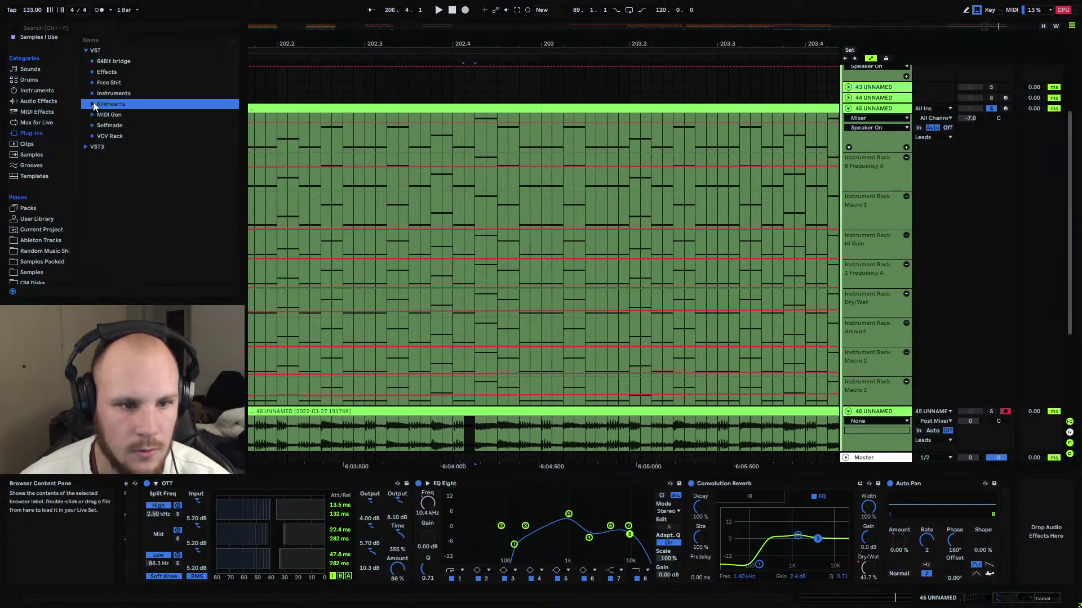
{"action": "left_click", "coordinate": [93, 76]}
{"action": "scroll", "coordinate": [110, 203], "scroll_direction": "down", "scroll_amount": 5}
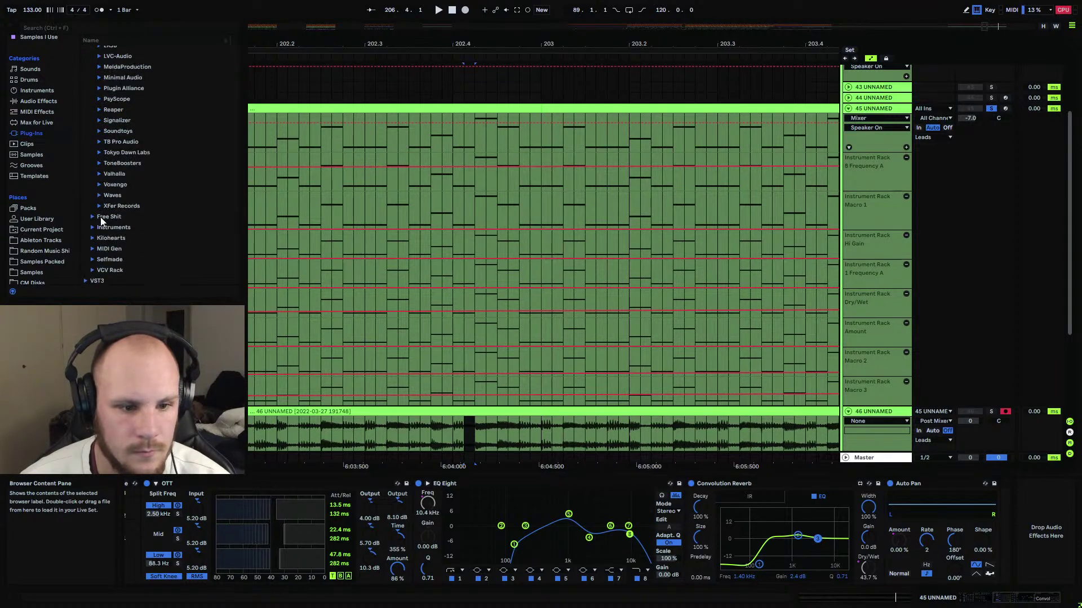
{"action": "left_click", "coordinate": [100, 206]}
{"action": "left_click_drag", "start_coordinate": [138, 227], "coordinate": [1034, 521]}
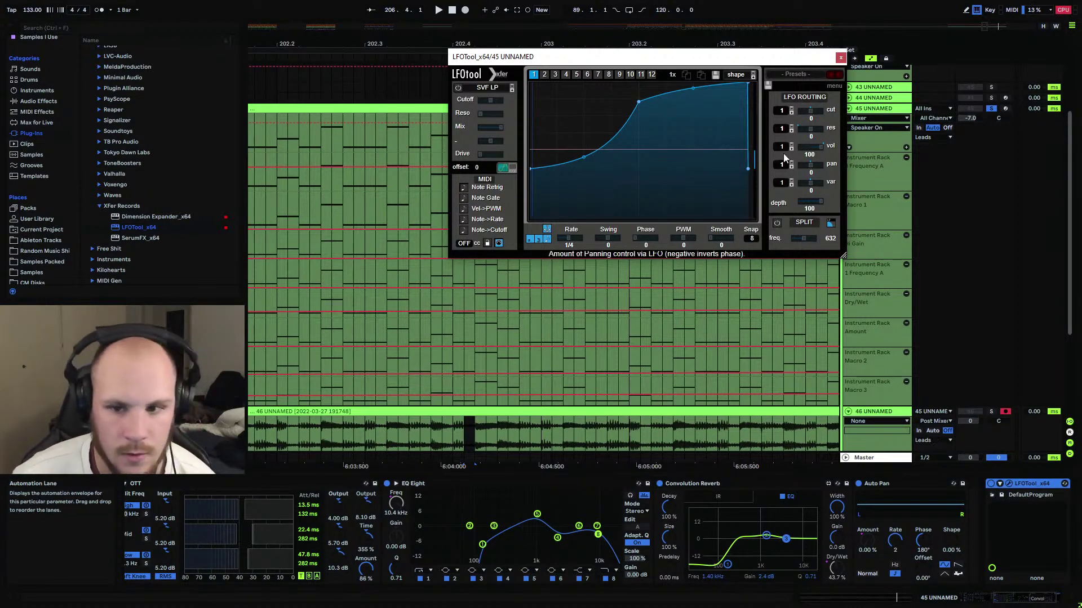
Reshape the LFOTool volume curve to rise steeply from zero early in the cycle and fall back to zero just before its end.
{"action": "left_click_drag", "start_coordinate": [633, 107], "coordinate": [579, 106]}
{"action": "key", "text": "space"}
{"action": "left_click_drag", "start_coordinate": [529, 167], "coordinate": [563, 215]}
{"action": "left_click", "coordinate": [734, 84]}
{"action": "left_click_drag", "start_coordinate": [734, 83], "coordinate": [726, 84]}
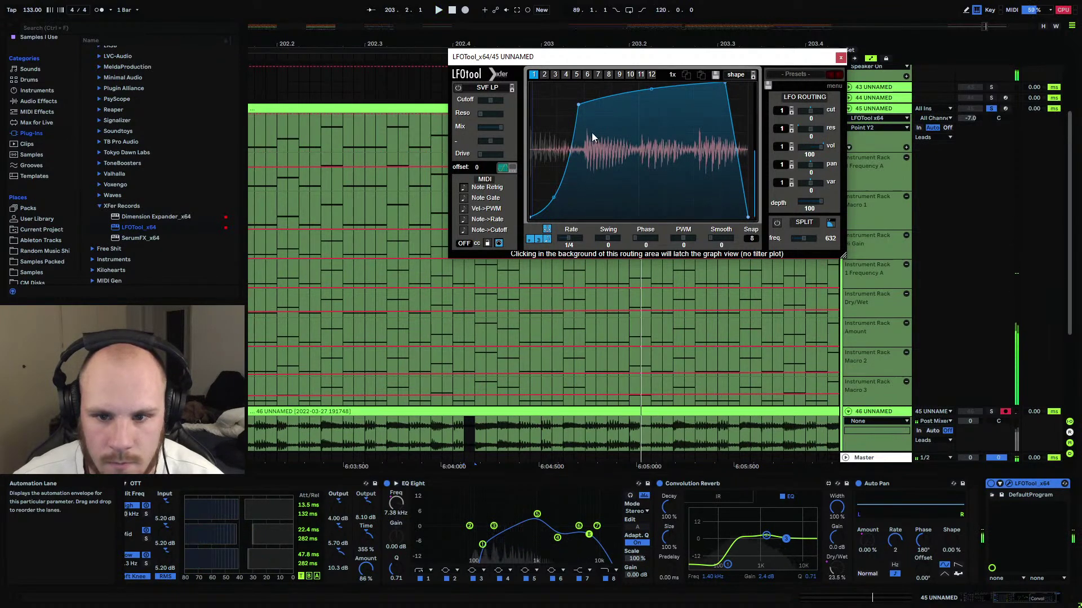
Set the LFOTool's phase to 272 and its depth to 57 during playback.
{"action": "left_click_drag", "start_coordinate": [639, 241], "coordinate": [689, 204]}
{"action": "key", "text": "space"}
{"action": "left_click_drag", "start_coordinate": [815, 202], "coordinate": [779, 210]}
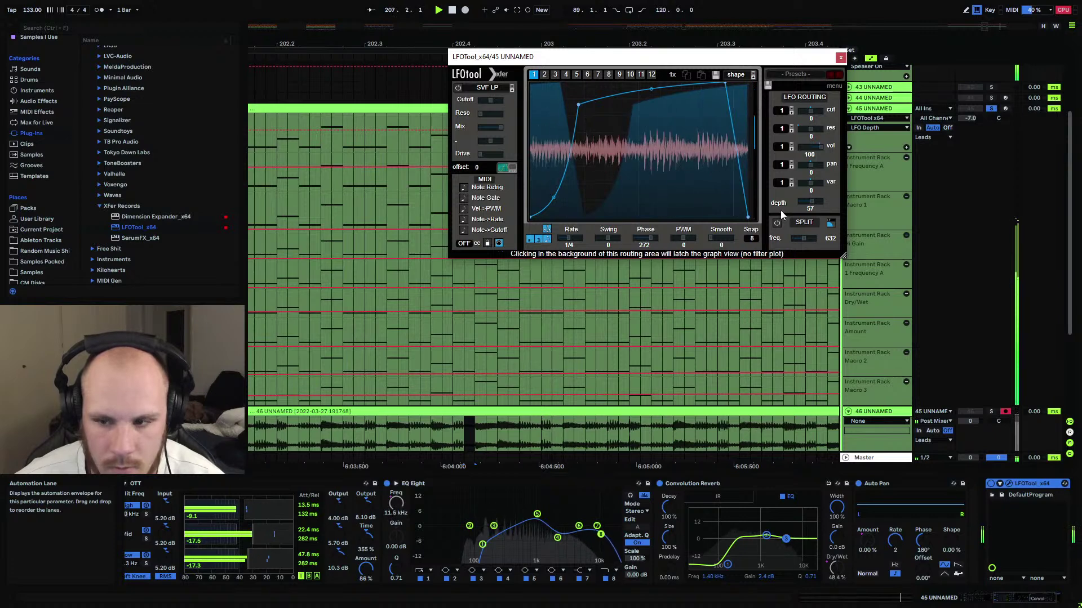
Take track 45 out of solo and restart playback from 202.4.1 to hear the lead in the full mix.
{"action": "left_click", "coordinate": [481, 334]}
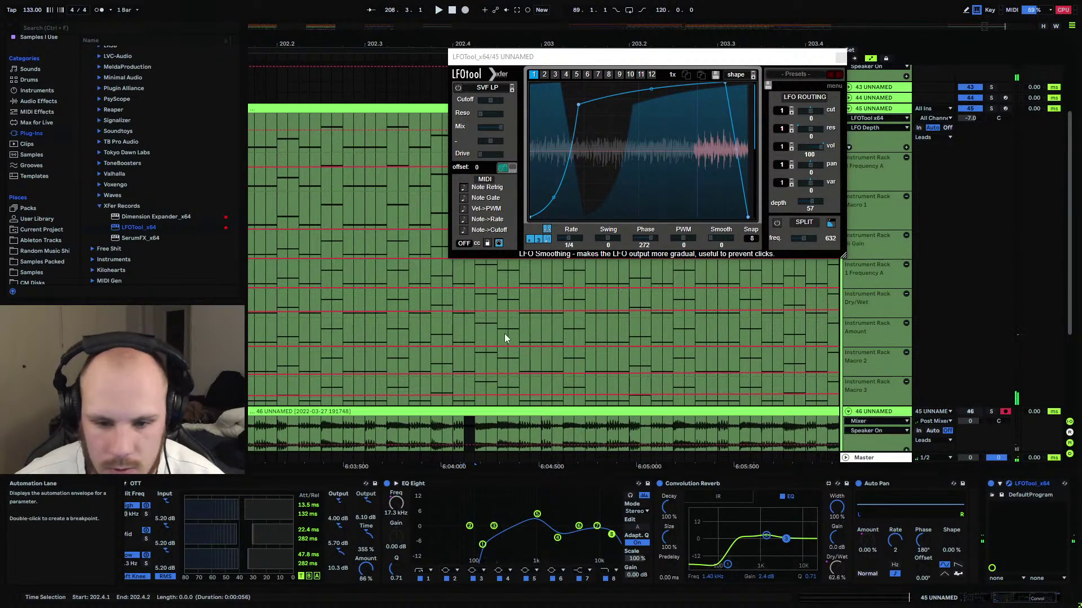
{"action": "key", "text": "space"}
{"action": "left_click", "coordinate": [467, 328]}
{"action": "key", "text": "space"}
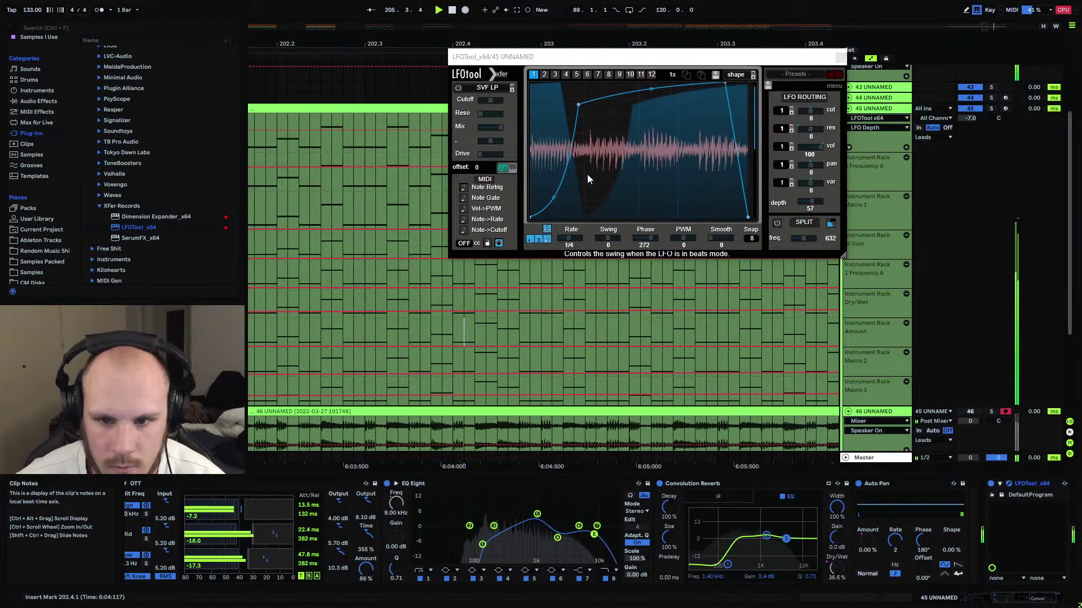
Raise the LFOTool's depth to 100 and bring its phase down to 0 while the mix plays.
{"action": "scroll", "coordinate": [828, 196], "scroll_direction": "up", "scroll_amount": 3}
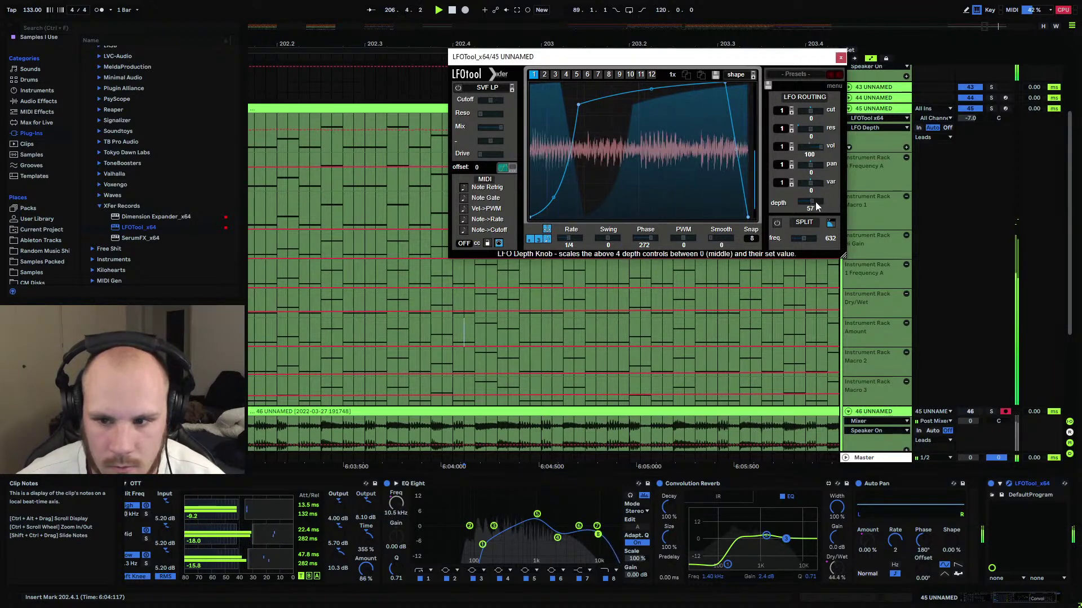
{"action": "scroll", "coordinate": [832, 200], "scroll_direction": "up", "scroll_amount": 4}
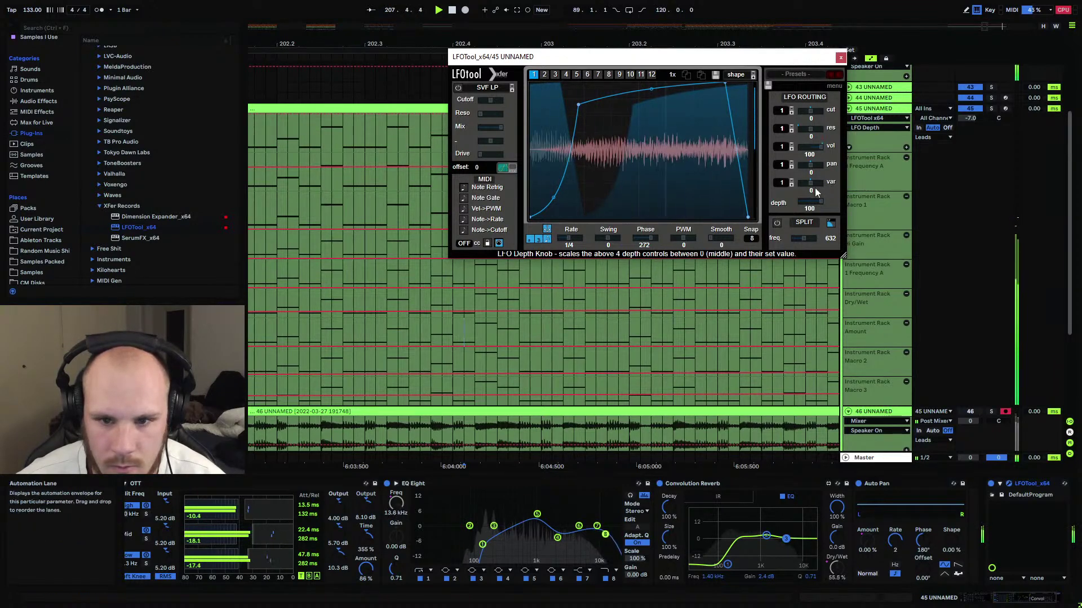
{"action": "scroll", "coordinate": [630, 242], "scroll_direction": "down", "scroll_amount": 5}
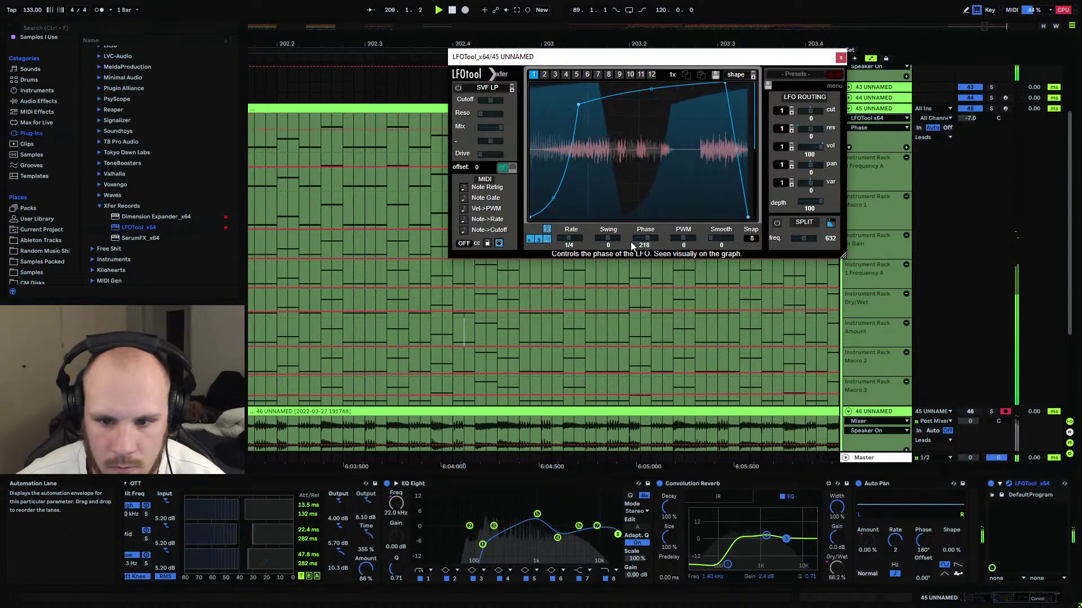
{"action": "scroll", "coordinate": [624, 248], "scroll_direction": "down", "scroll_amount": 2}
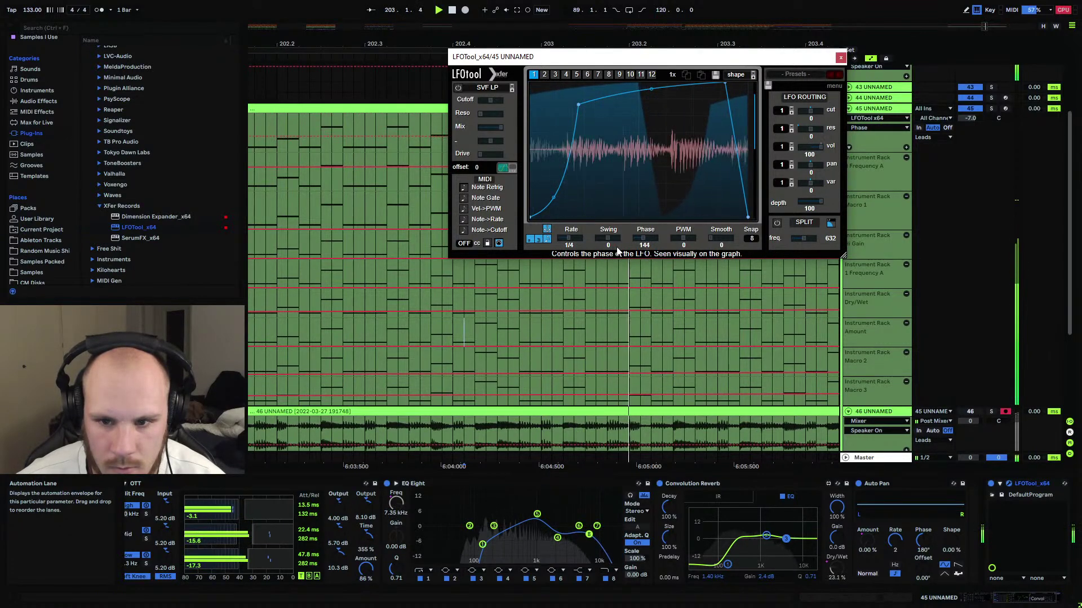
{"action": "scroll", "coordinate": [616, 251], "scroll_direction": "down", "scroll_amount": 1}
{"action": "scroll", "coordinate": [608, 254], "scroll_direction": "down", "scroll_amount": 7}
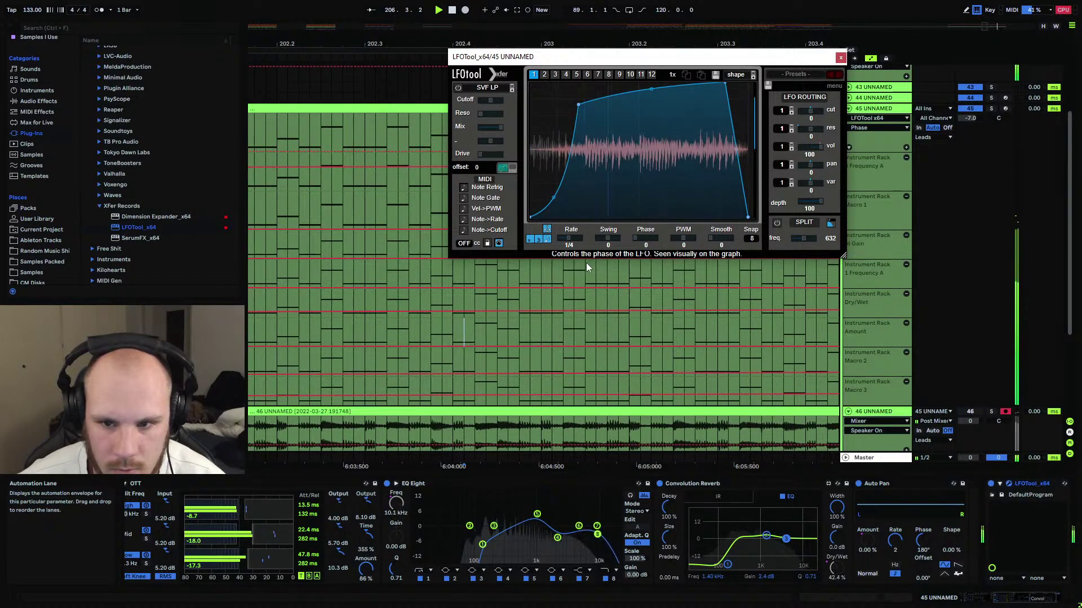
Lower the LFOTool's depth to about 41 during playback and close its window.
{"action": "scroll", "coordinate": [801, 208], "scroll_direction": "down", "scroll_amount": 4}
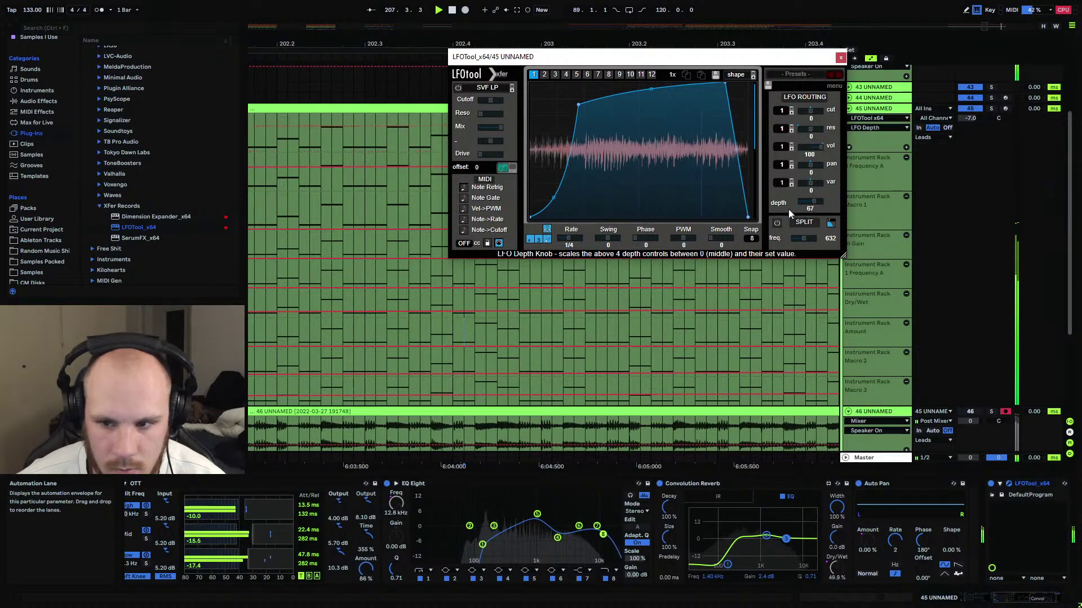
{"action": "scroll", "coordinate": [779, 211], "scroll_direction": "down", "scroll_amount": 2}
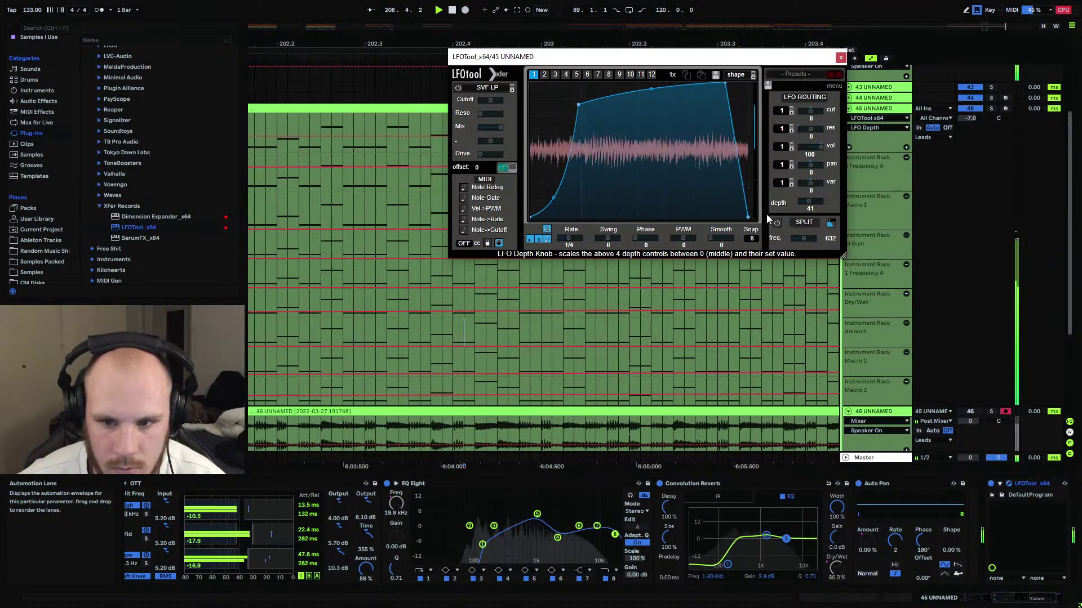
{"action": "left_click", "coordinate": [840, 57]}
Insert a second LFOTool between Auto Pan and the existing LFOTool on track 45, and set its rate to 1/16.
{"action": "left_click", "coordinate": [1065, 555]}
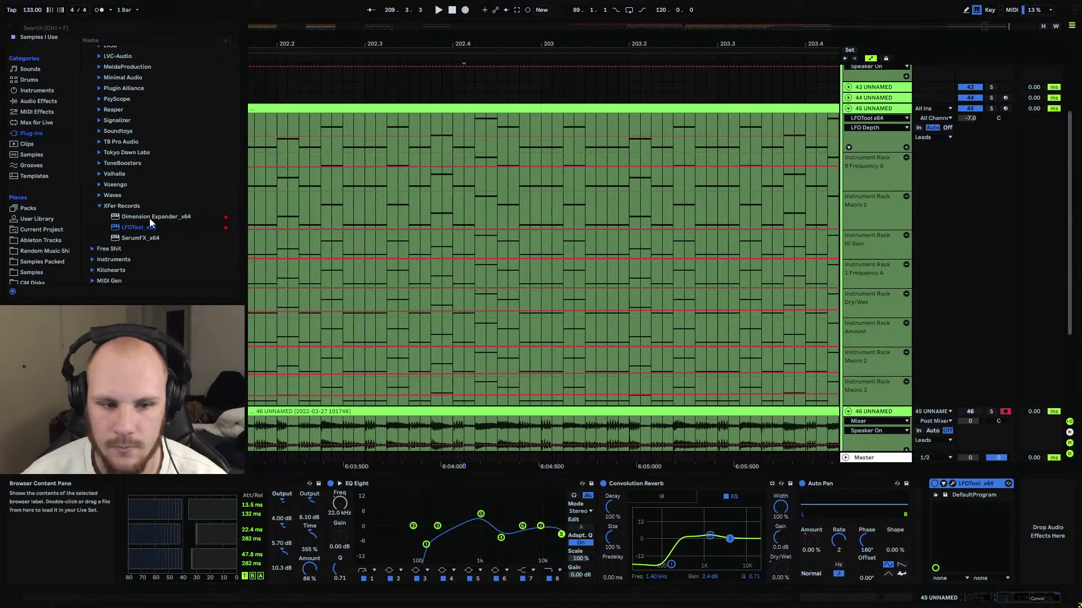
{"action": "left_click", "coordinate": [970, 483]}
{"action": "left_click_drag", "start_coordinate": [935, 509], "coordinate": [928, 510]}
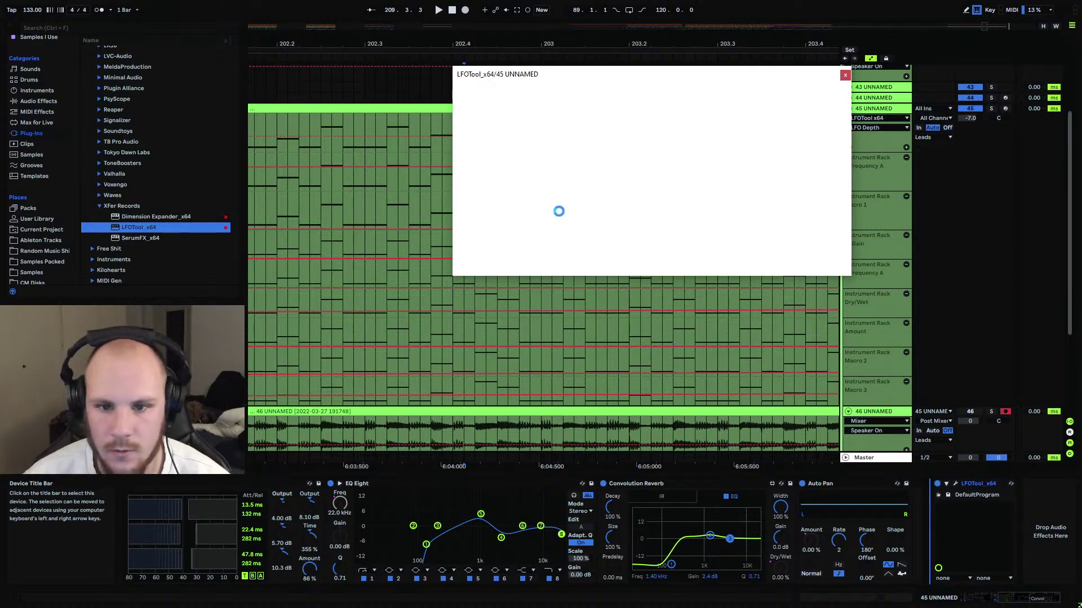
{"action": "left_click_drag", "start_coordinate": [575, 259], "coordinate": [584, 257]}
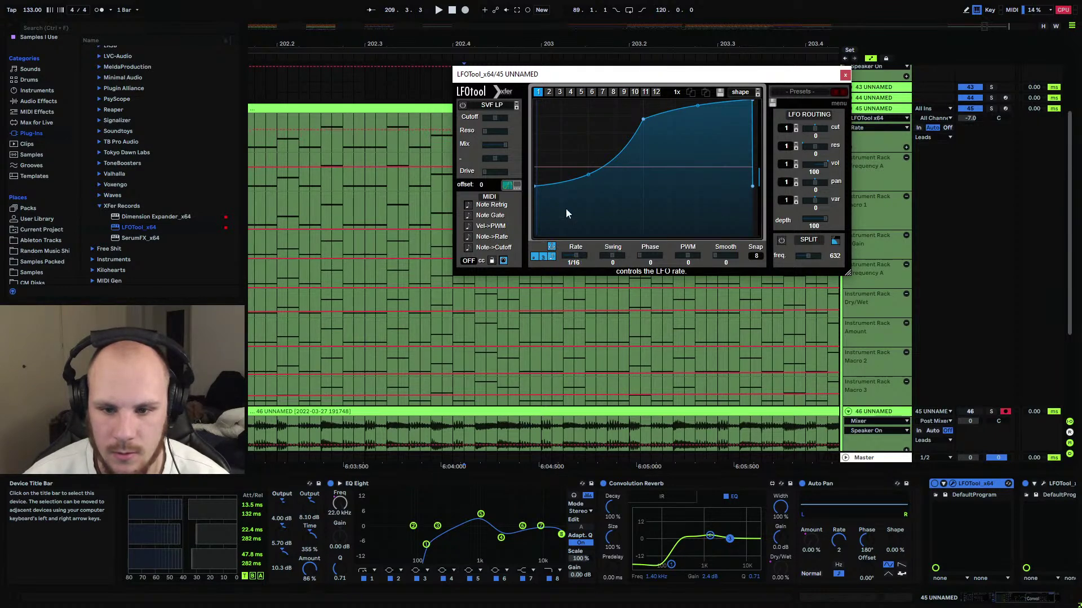
Reshape the new LFOTool's volume curve to start at full level, dip below the middle late in the cycle, and rise back at the end.
{"action": "left_click_drag", "start_coordinate": [537, 186], "coordinate": [535, 136]}
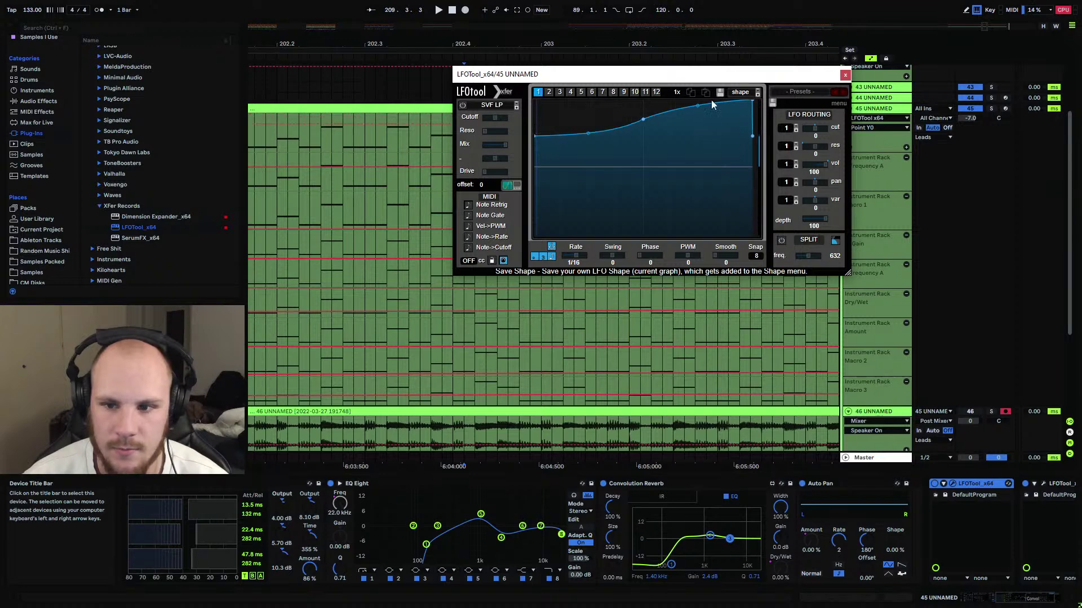
{"action": "left_click_drag", "start_coordinate": [749, 102], "coordinate": [697, 173]}
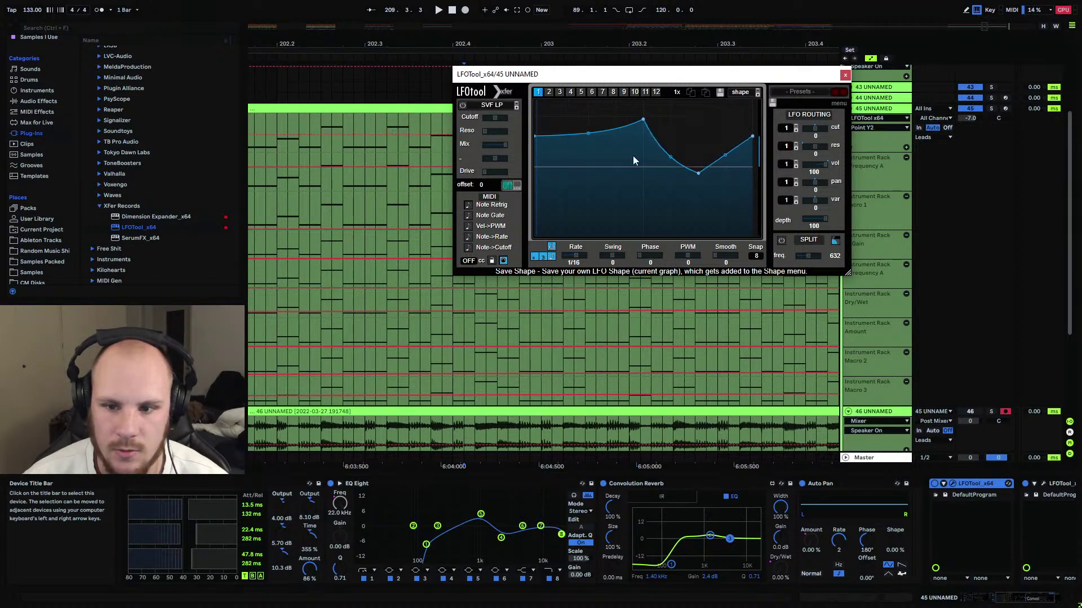
{"action": "left_click_drag", "start_coordinate": [541, 138], "coordinate": [538, 102]}
{"action": "left_click_drag", "start_coordinate": [645, 122], "coordinate": [643, 134]}
{"action": "left_click_drag", "start_coordinate": [705, 171], "coordinate": [711, 177]}
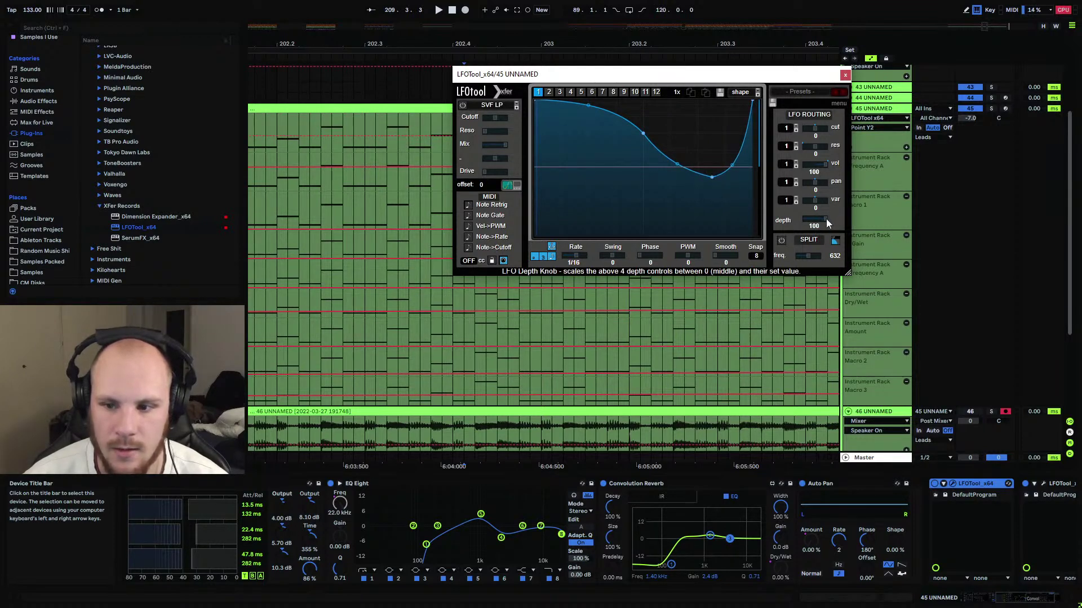
Fine-tune the new LFOTool during playback, moving the curve's dip slightly later with a steeper final rise and leaving depth at 100.
{"action": "left_click_drag", "start_coordinate": [806, 220], "coordinate": [810, 226]}
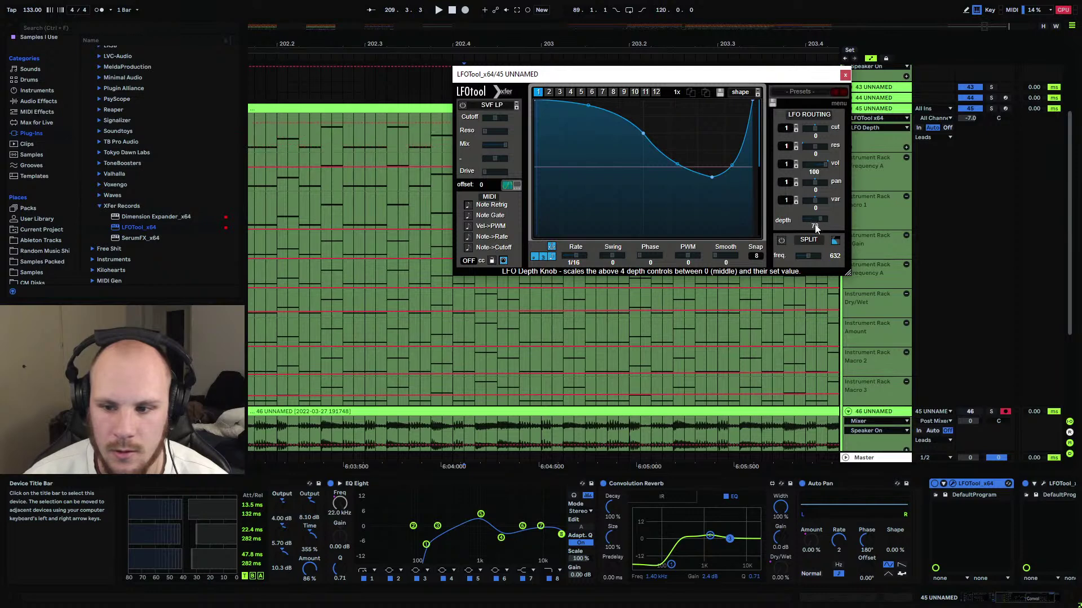
{"action": "key", "text": "space"}
{"action": "left_click_drag", "start_coordinate": [712, 177], "coordinate": [715, 175]}
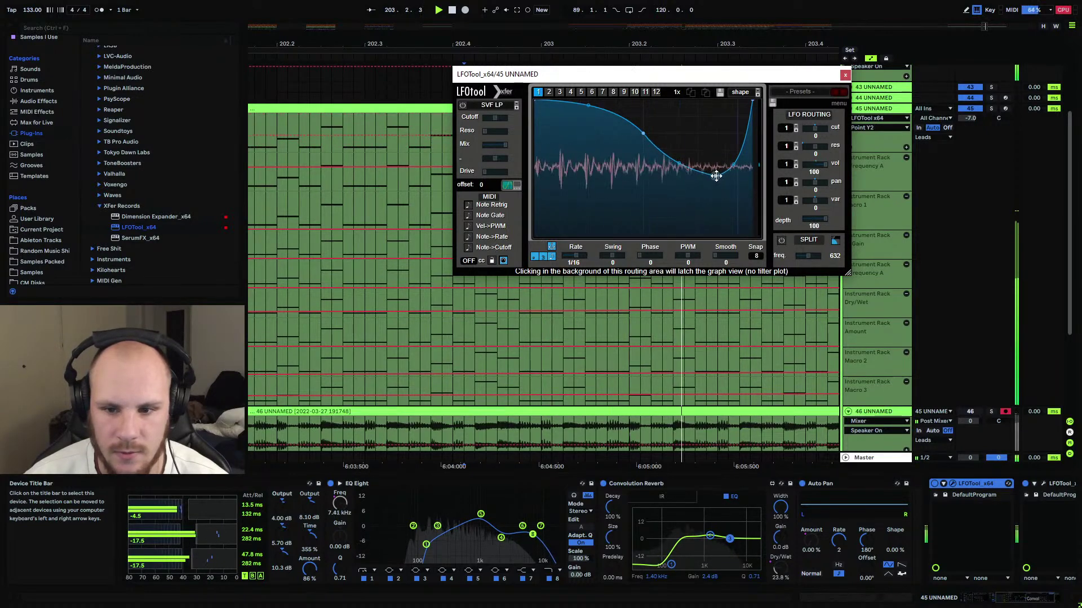
{"action": "left_click_drag", "start_coordinate": [643, 133], "coordinate": [644, 136]}
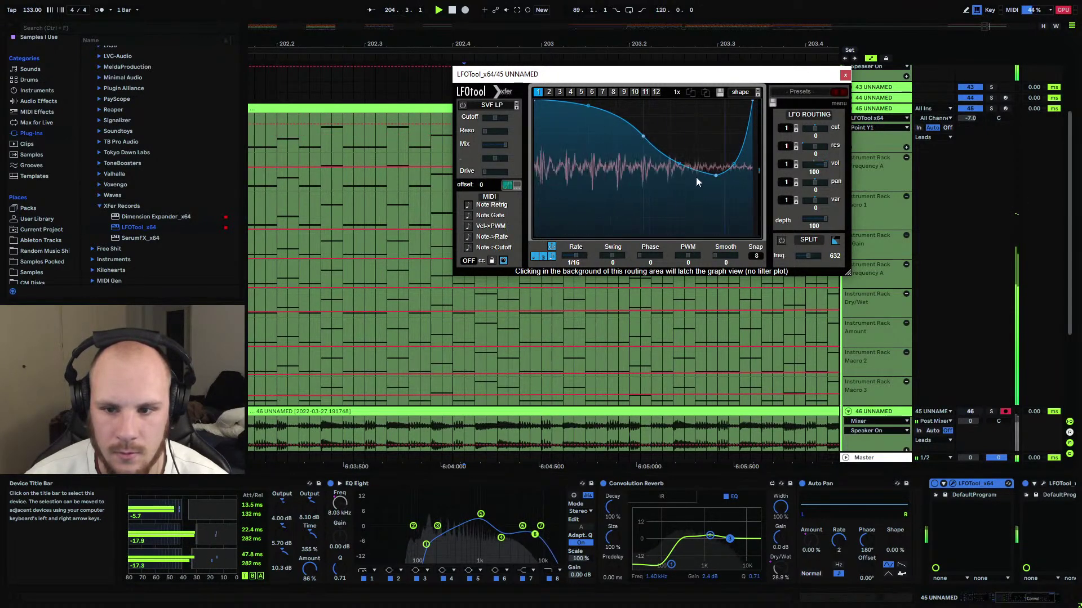
{"action": "left_click_drag", "start_coordinate": [713, 175], "coordinate": [716, 177]}
{"action": "left_click_drag", "start_coordinate": [730, 176], "coordinate": [730, 172]}
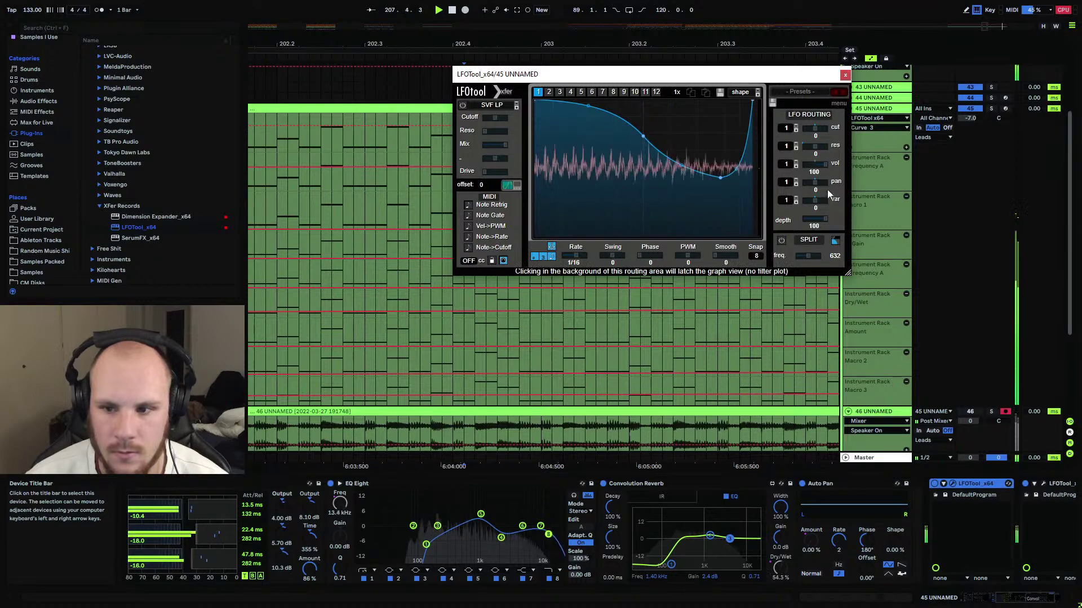
Close the LFOTool window and zoom the arrangement out to show track 45's entire lead clip and automation.
{"action": "left_click", "coordinate": [845, 74]}
{"action": "left_click_drag", "start_coordinate": [586, 44], "coordinate": [586, 5]}
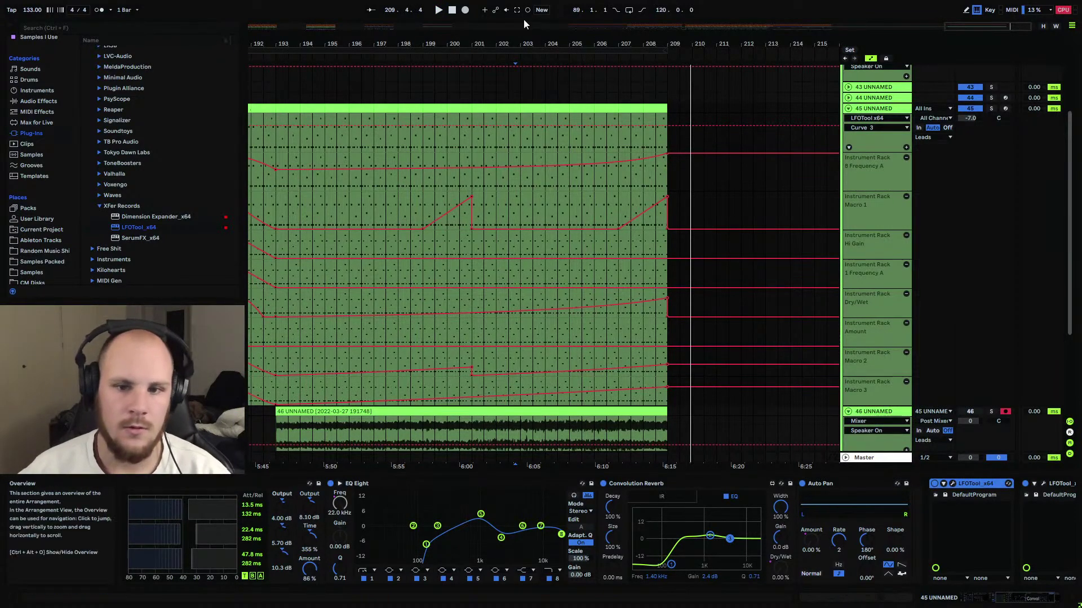
{"action": "left_click_drag", "start_coordinate": [827, 44], "coordinate": [827, 17]}
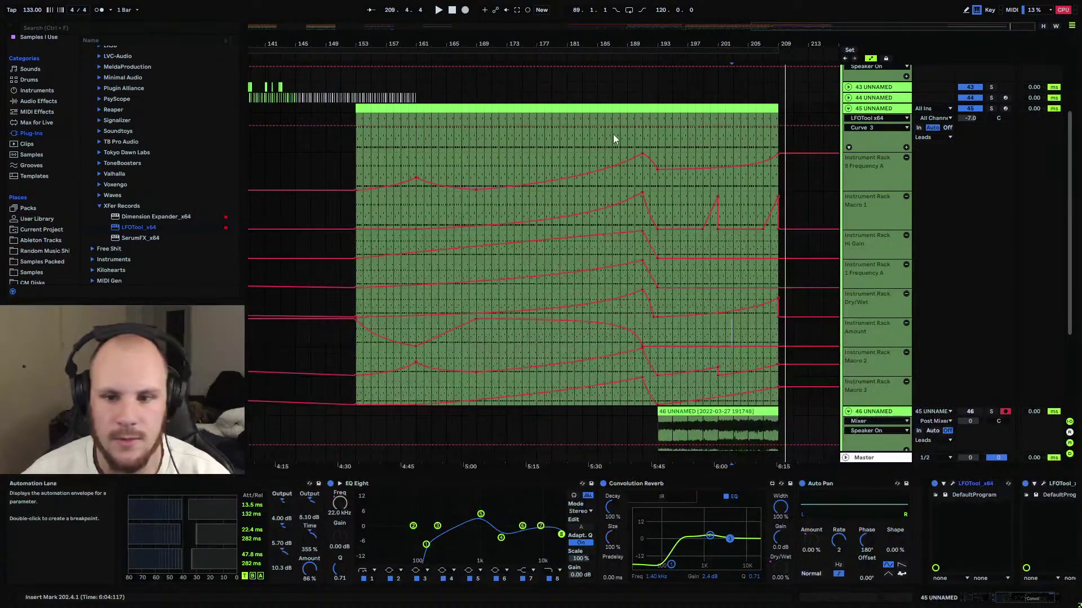
Audition track 45's lead from around bar 189, inspect its LFOTool volume curve, and close the plug-in window.
{"action": "left_click", "coordinate": [626, 171]}
{"action": "key", "text": "space"}
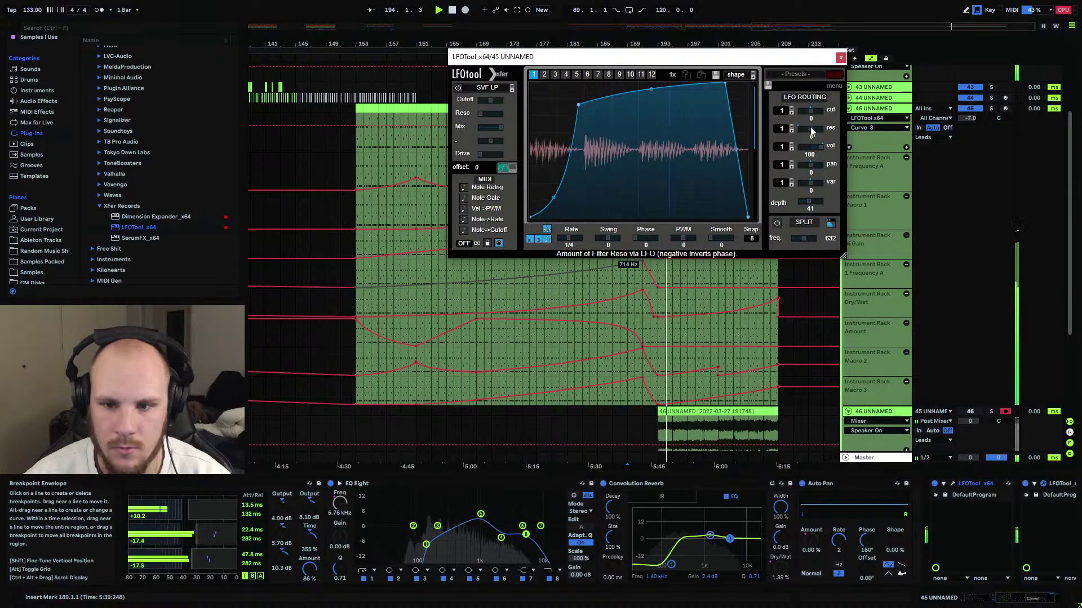
{"action": "left_click", "coordinate": [840, 57]}
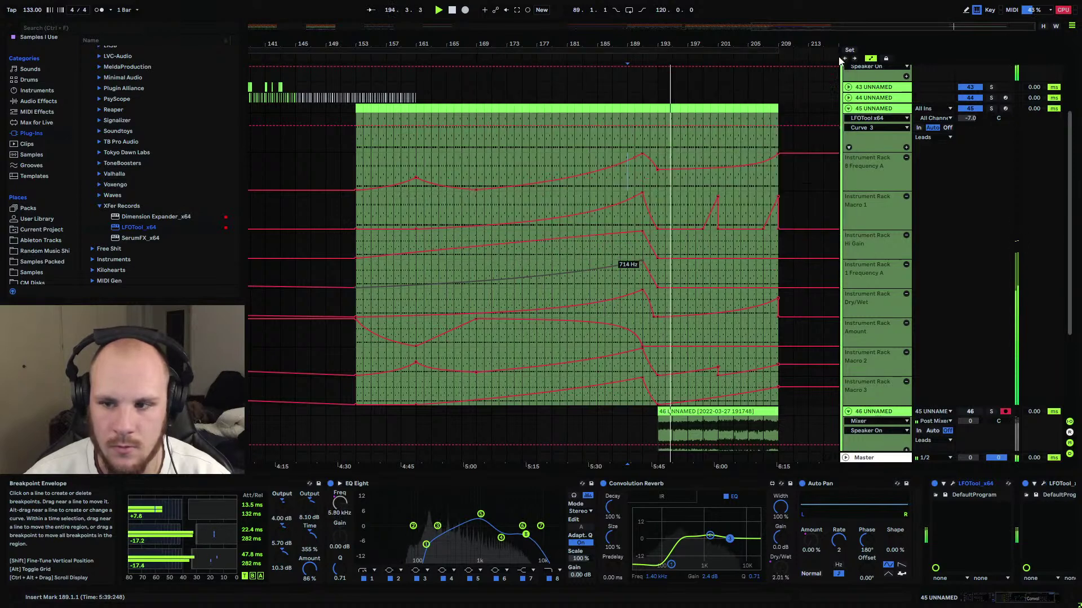
Fold track 45's automation lanes and delete the resampled audio track 46.
{"action": "left_click", "coordinate": [849, 109]}
{"action": "left_click", "coordinate": [882, 225]}
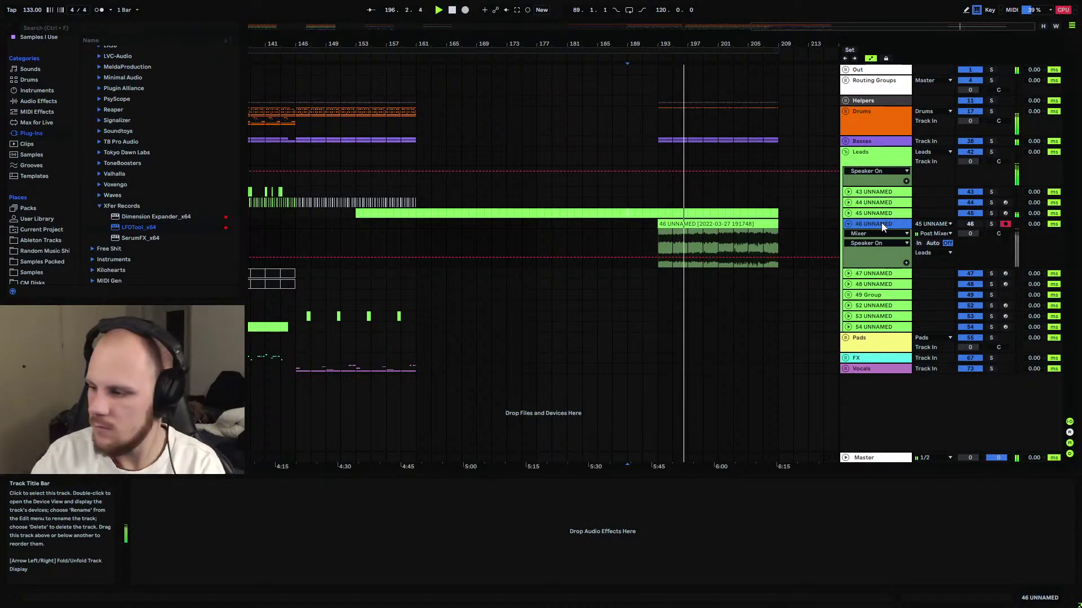
{"action": "key", "text": "Delete"}
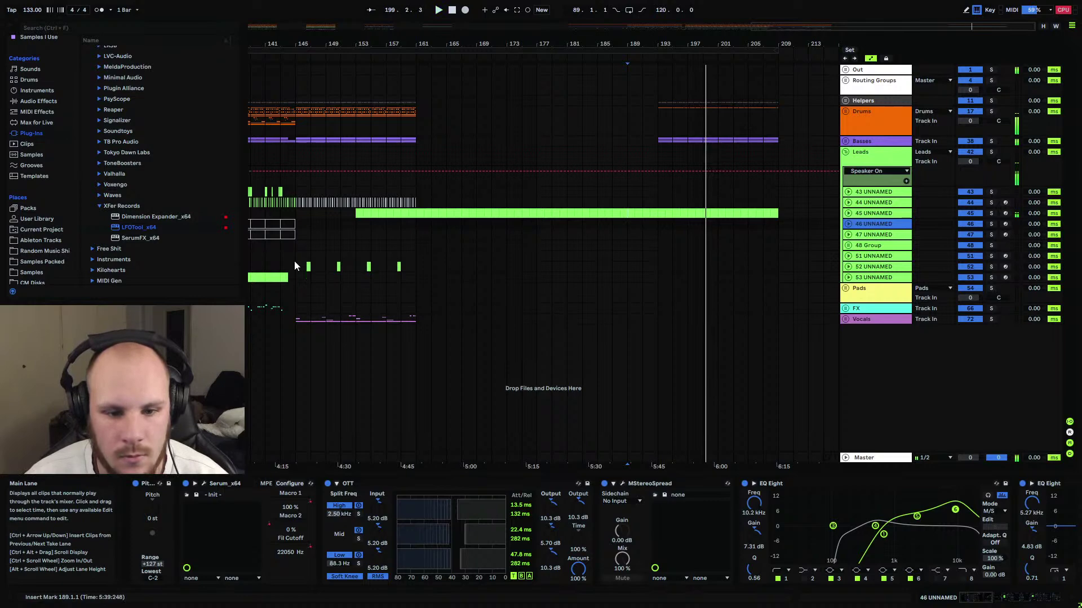
Copy the Vocals material from bars 145–153 to bar 201 and play the result from bar 193.
{"action": "left_click_drag", "start_coordinate": [296, 319], "coordinate": [348, 323]}
{"action": "key", "text": "ctrl+c"}
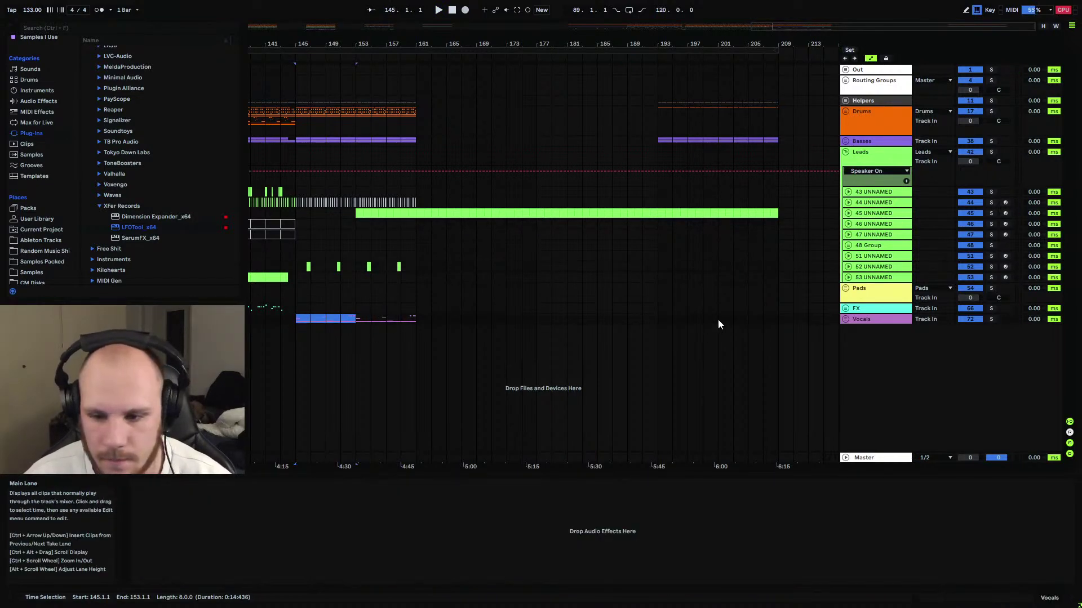
{"action": "left_click", "coordinate": [717, 319]}
{"action": "key", "text": "ctrl+v"}
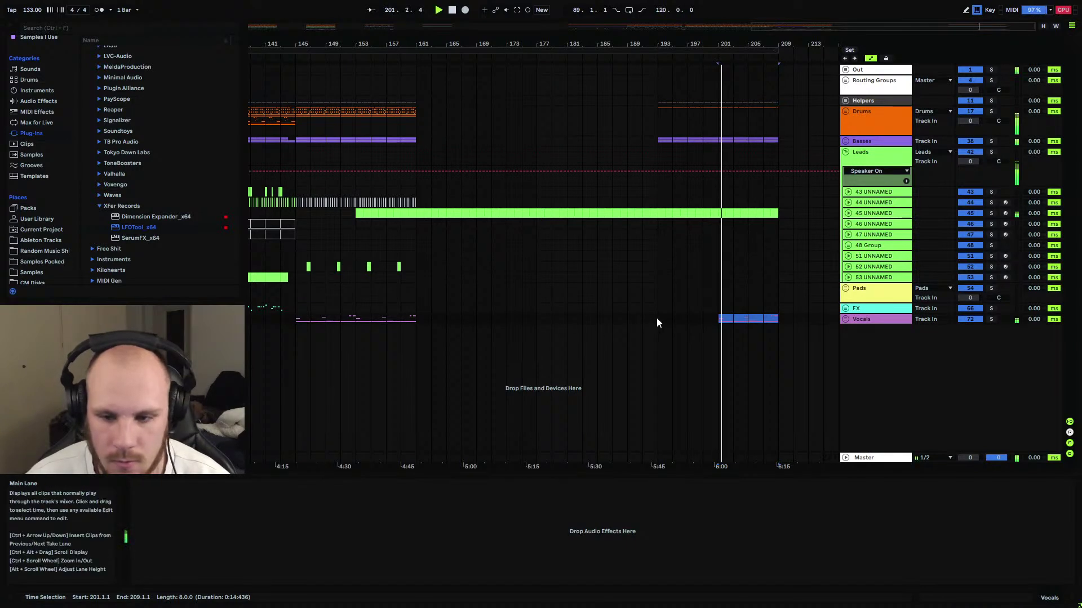
{"action": "left_click", "coordinate": [656, 319]}
{"action": "key", "text": "space"}
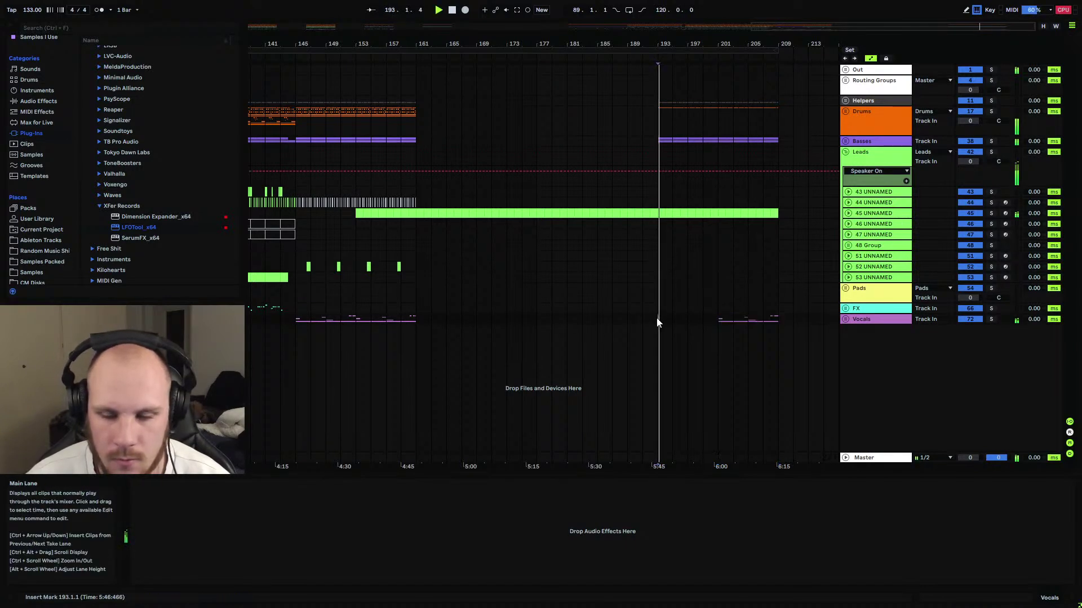
Unfold the Vocals group, extend track 78's clip back to bar 193, and fold the track again.
{"action": "left_click", "coordinate": [845, 319]}
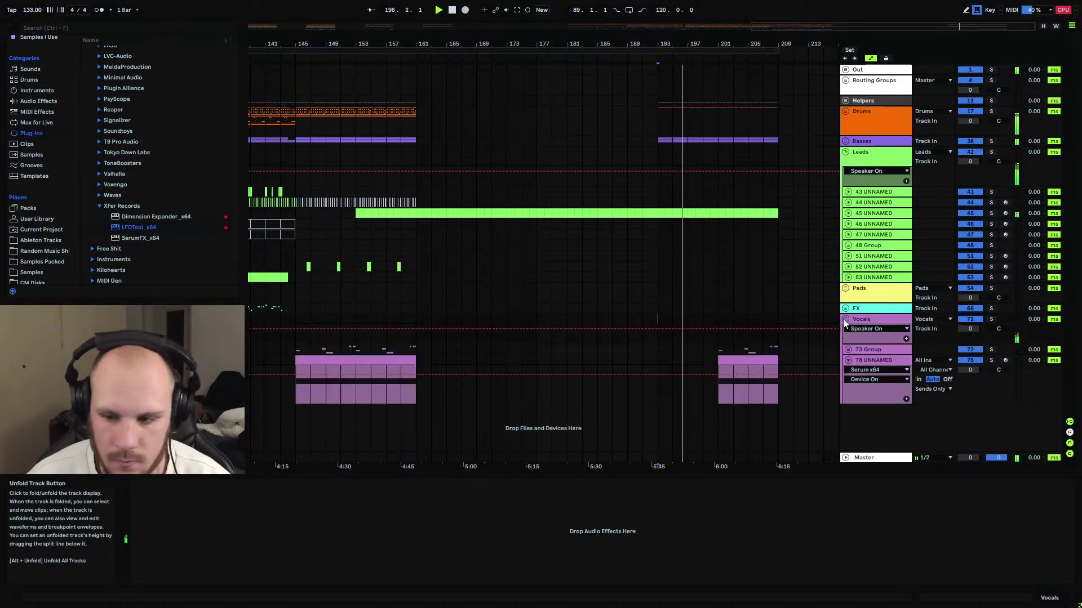
{"action": "left_click", "coordinate": [767, 350]}
{"action": "left_click", "coordinate": [703, 350]}
{"action": "left_click_drag", "start_coordinate": [718, 360], "coordinate": [659, 361]}
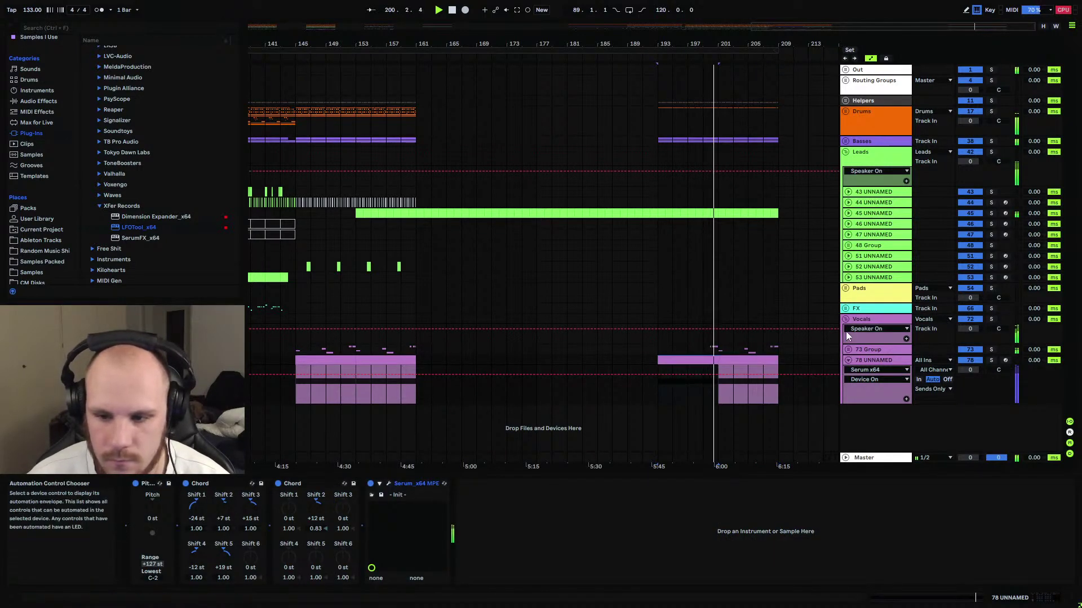
{"action": "left_click", "coordinate": [847, 360]}
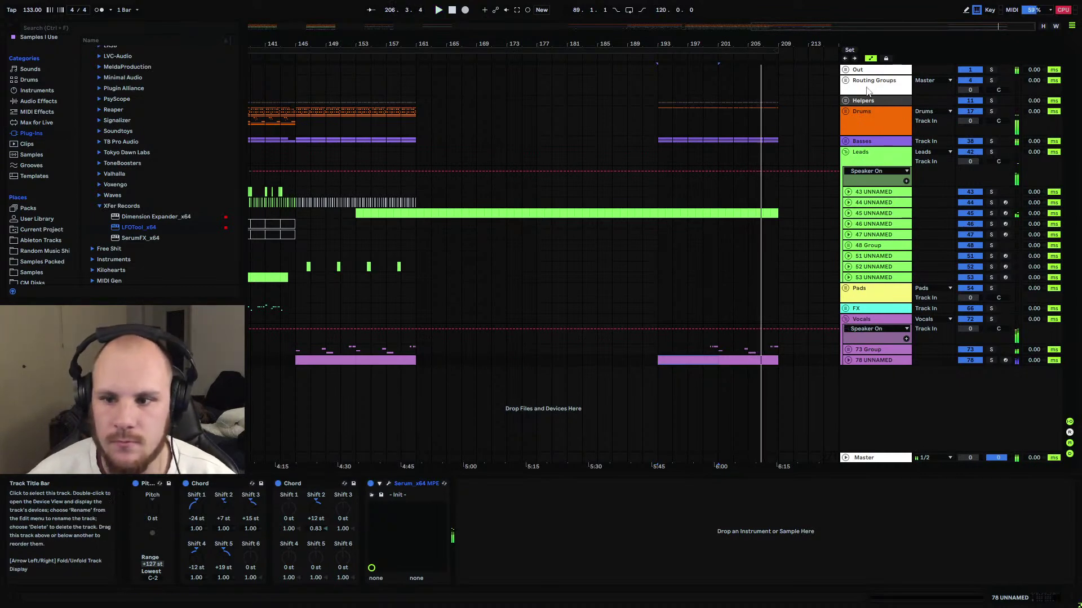
Unfold the Helpers group and clear the SIDECHAIN track's trigger clips from bars 193–209.
{"action": "left_click", "coordinate": [845, 100]}
{"action": "left_click_drag", "start_coordinate": [725, 44], "coordinate": [725, 90]}
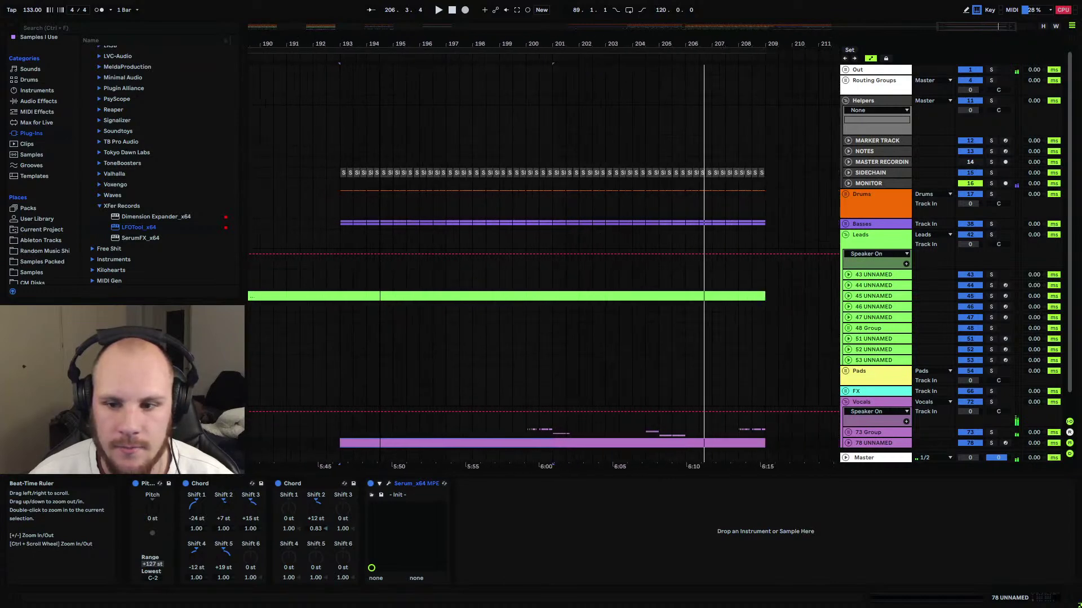
{"action": "left_click_drag", "start_coordinate": [747, 174], "coordinate": [343, 176]}
{"action": "left_click_drag", "start_coordinate": [788, 45], "coordinate": [789, 1]}
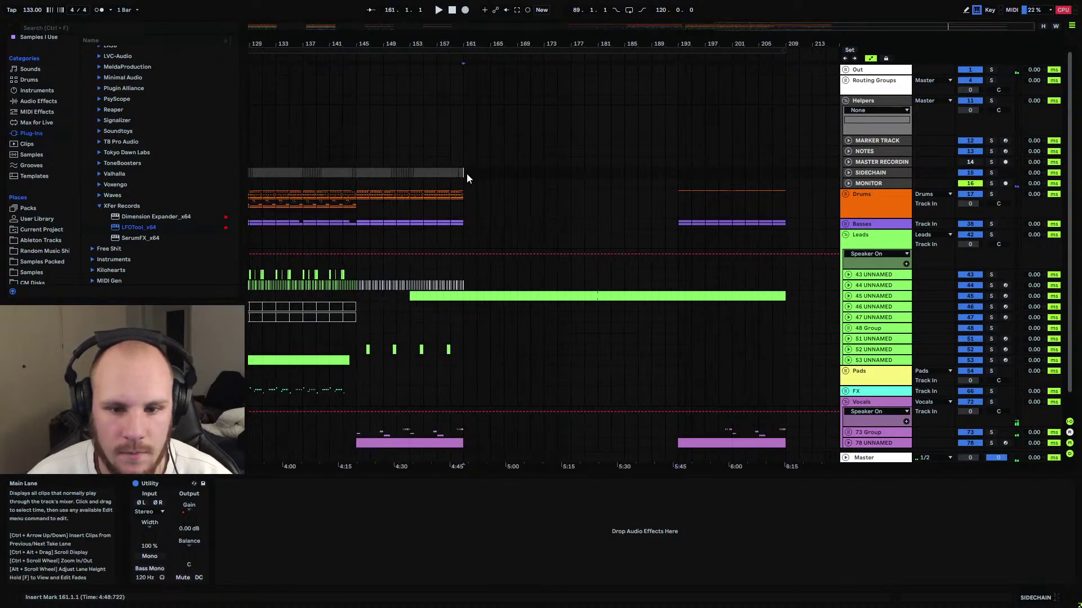
{"action": "left_click", "coordinate": [678, 174]}
{"action": "left_click_drag", "start_coordinate": [768, 45], "coordinate": [663, 43]}
{"action": "left_click", "coordinate": [786, 174], "text": "shift"}
Realign the late SIDECHAIN trigger clips in bars 136 and 144 to start on the second beat of each bar.
{"action": "left_click_drag", "start_coordinate": [454, 41], "coordinate": [769, 81]}
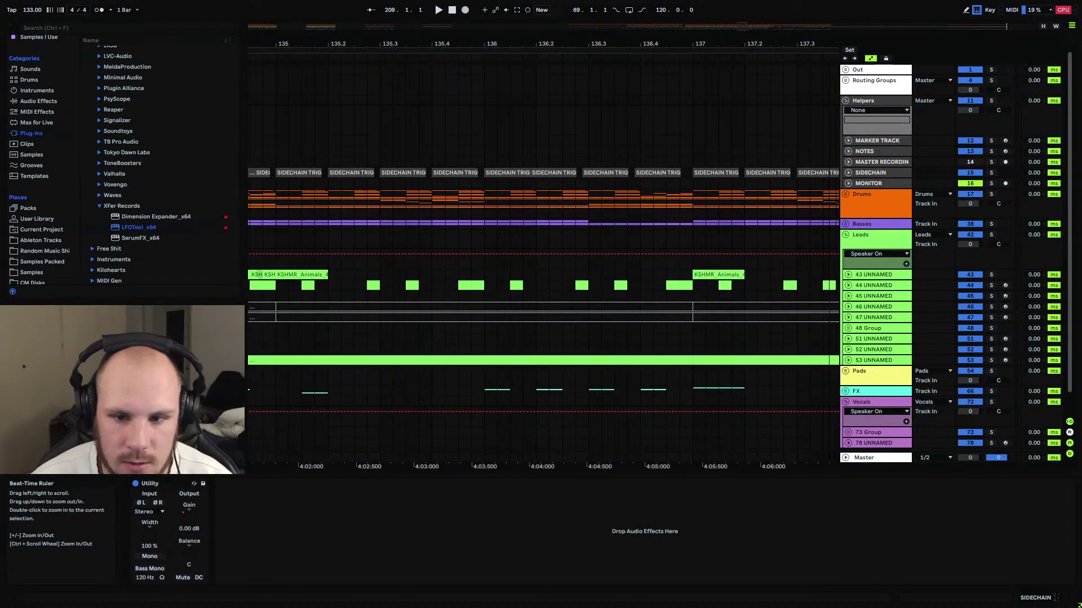
{"action": "left_click", "coordinate": [551, 172]}
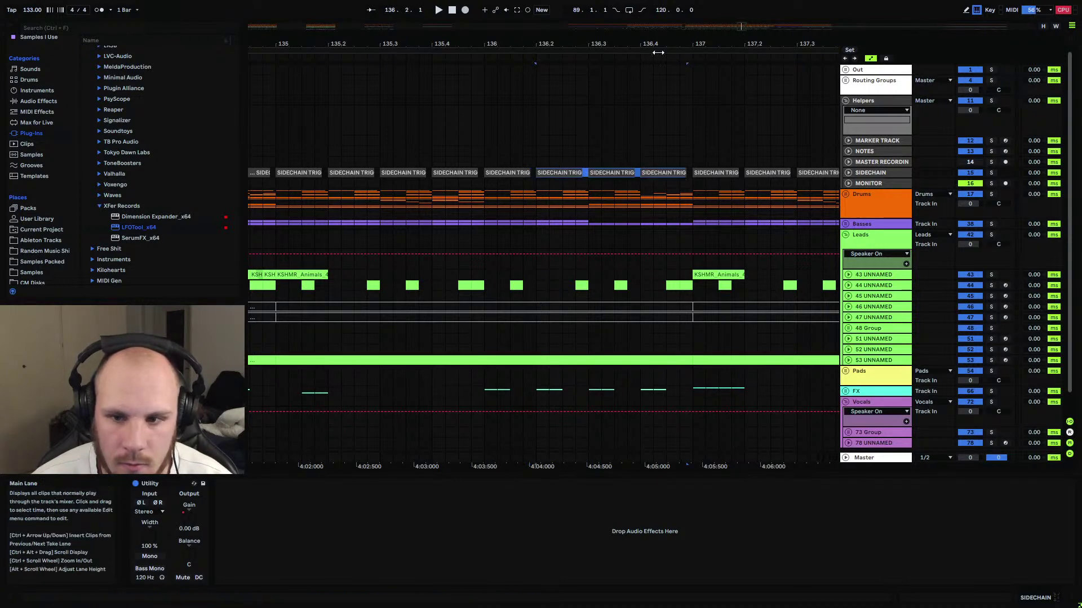
{"action": "left_click_drag", "start_coordinate": [651, 44], "coordinate": [355, 30]}
{"action": "left_click", "coordinate": [514, 173]}
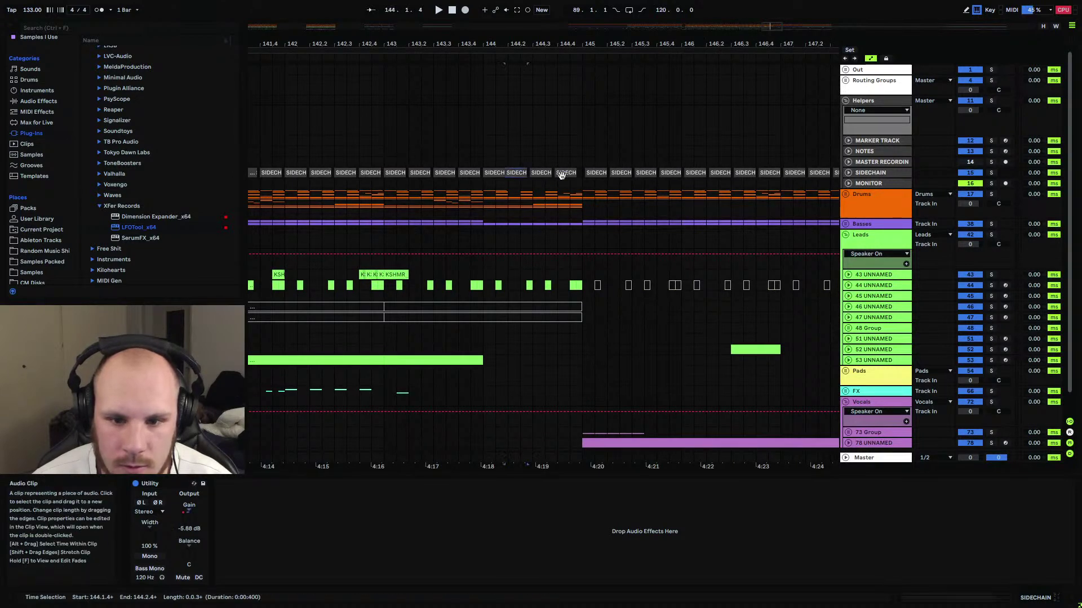
{"action": "left_click_drag", "start_coordinate": [516, 172], "coordinate": [519, 172]}
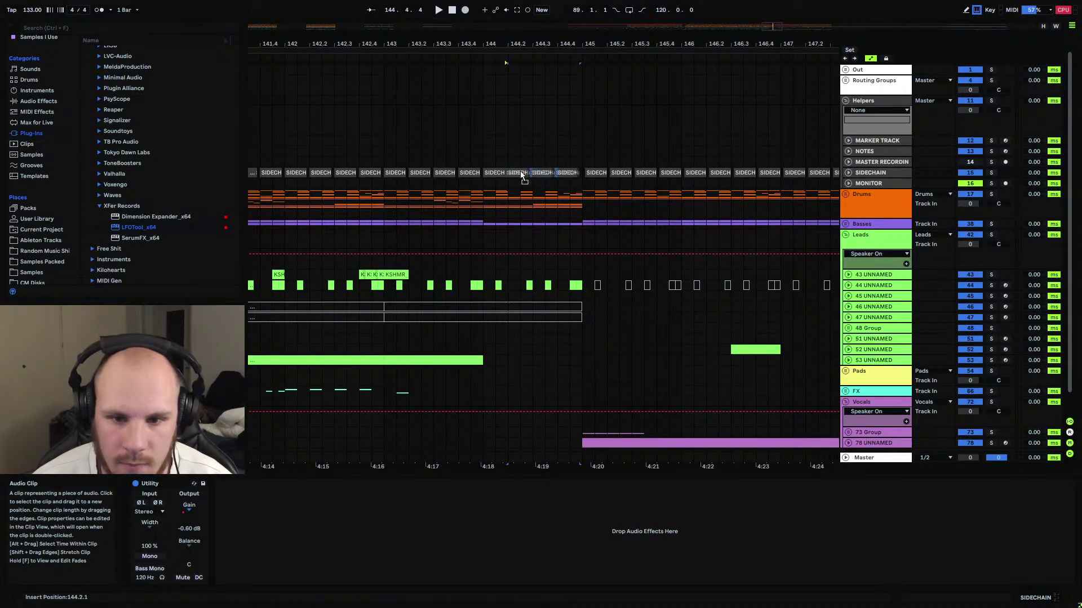
Replace the SIDECHAIN triggers in bars 145–161 with a copy of the block starting at bar 121.
{"action": "left_click", "coordinate": [583, 172]}
{"action": "left_click_drag", "start_coordinate": [622, 55], "coordinate": [594, 32]}
{"action": "left_click", "coordinate": [565, 173], "text": "shift"}
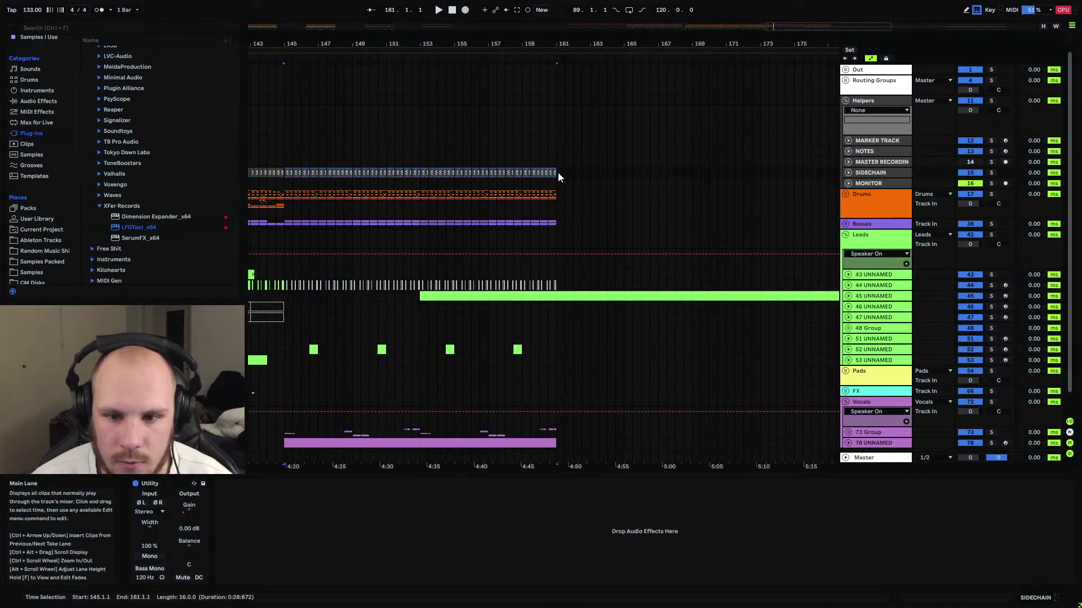
{"action": "left_click_drag", "start_coordinate": [254, 48], "coordinate": [667, 39]}
{"action": "left_click_drag", "start_coordinate": [665, 168], "coordinate": [451, 168]}
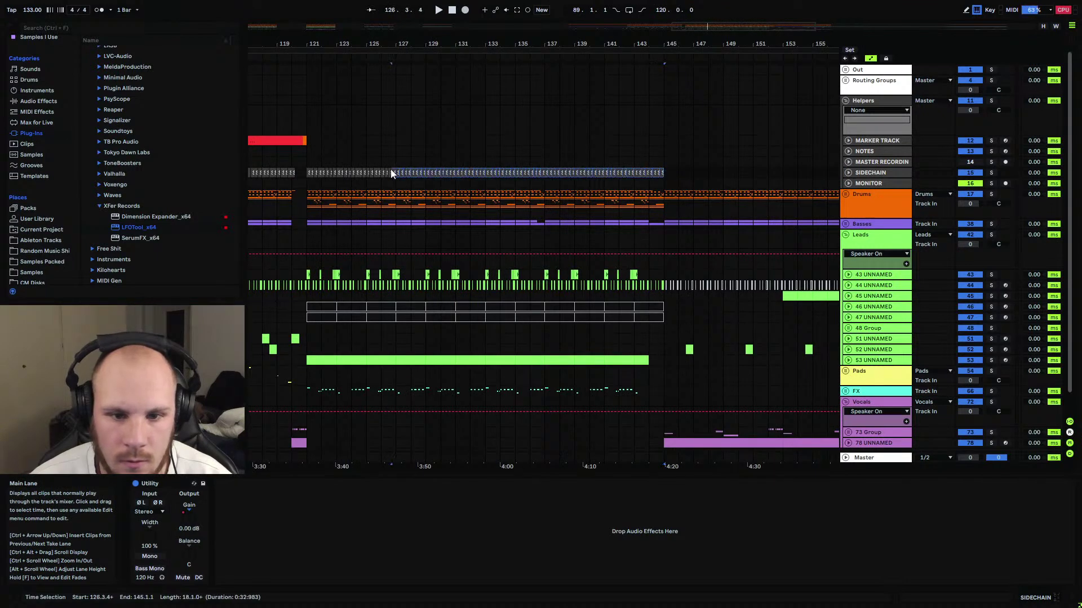
{"action": "left_click_drag", "start_coordinate": [307, 174], "coordinate": [539, 179]}
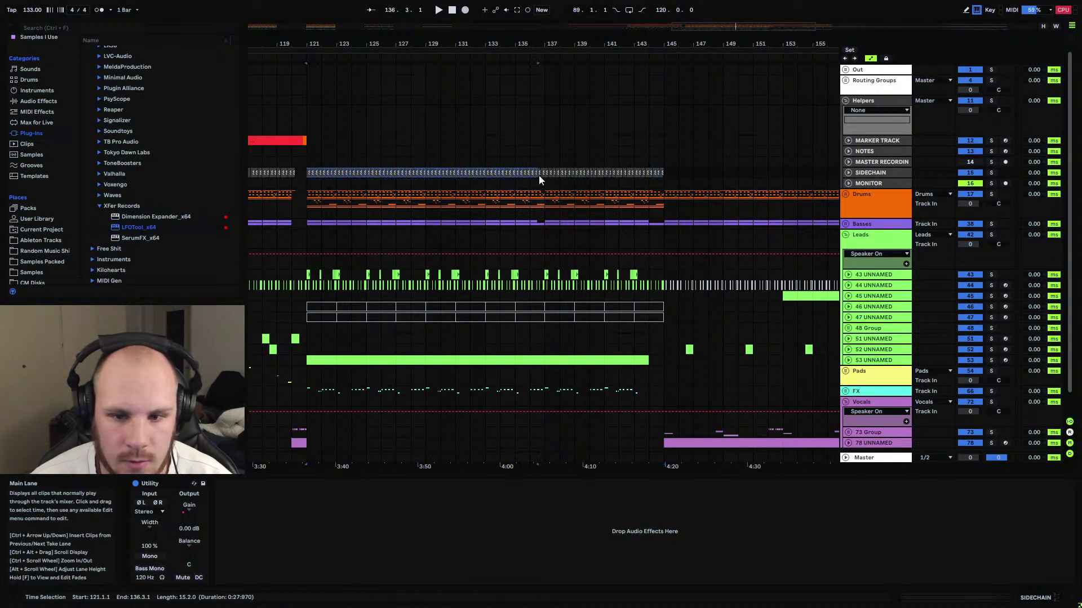
{"action": "left_click", "coordinate": [665, 168]}
{"action": "key", "text": "ctrl+v"}
Paste the same SIDECHAIN trigger block at bar 193 and play the outro from bar 200.
{"action": "left_click_drag", "start_coordinate": [690, 39], "coordinate": [232, 43]}
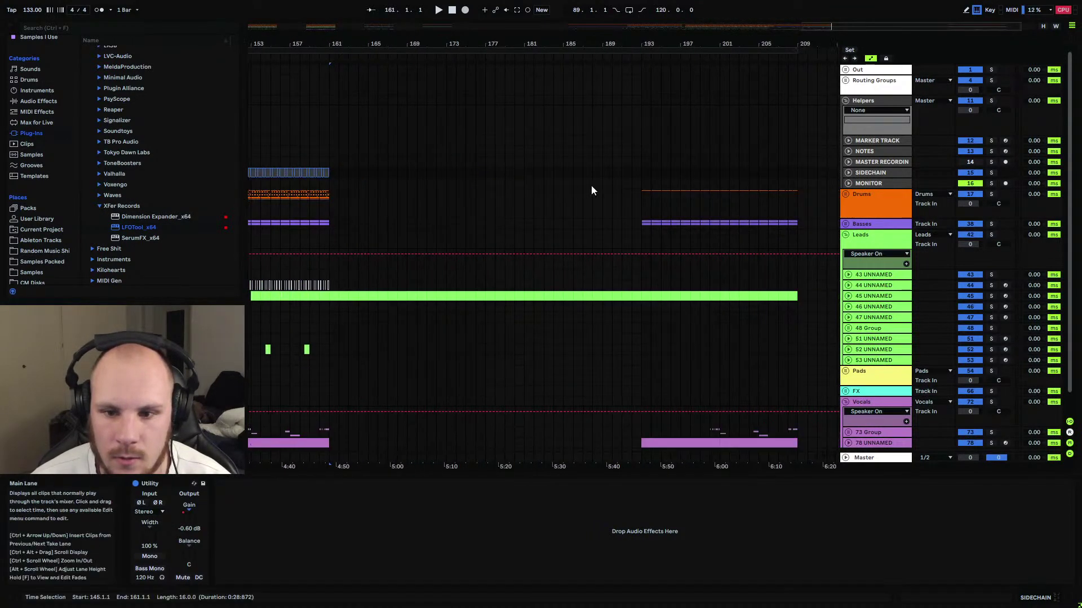
{"action": "left_click", "coordinate": [644, 176]}
{"action": "key", "text": "ctrl+v"}
{"action": "scroll", "coordinate": [670, 276], "scroll_direction": "down", "scroll_amount": 1}
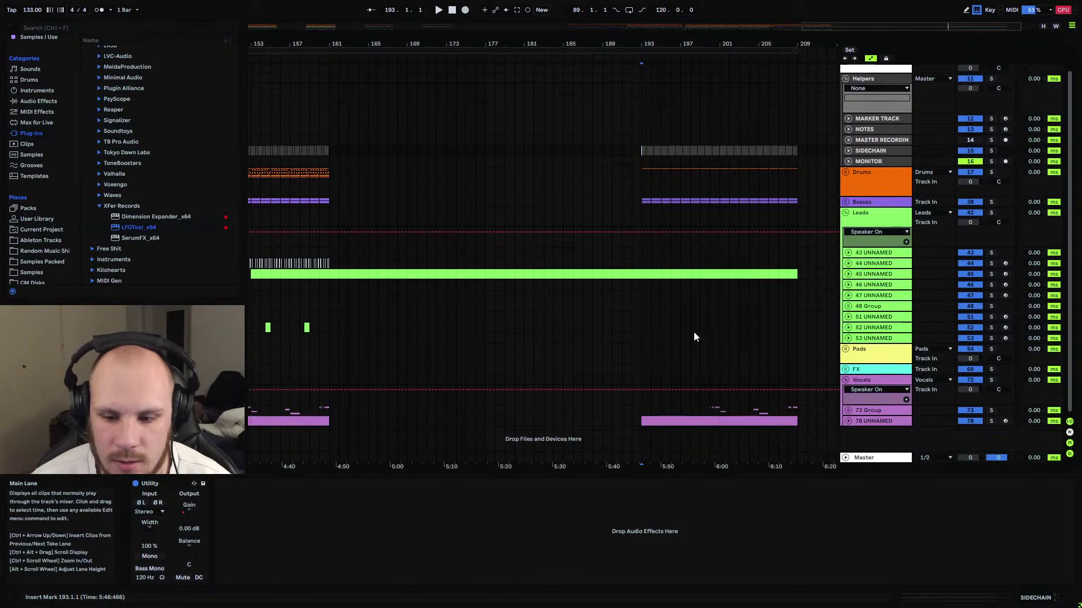
{"action": "left_click", "coordinate": [709, 416]}
{"action": "key", "text": "space"}
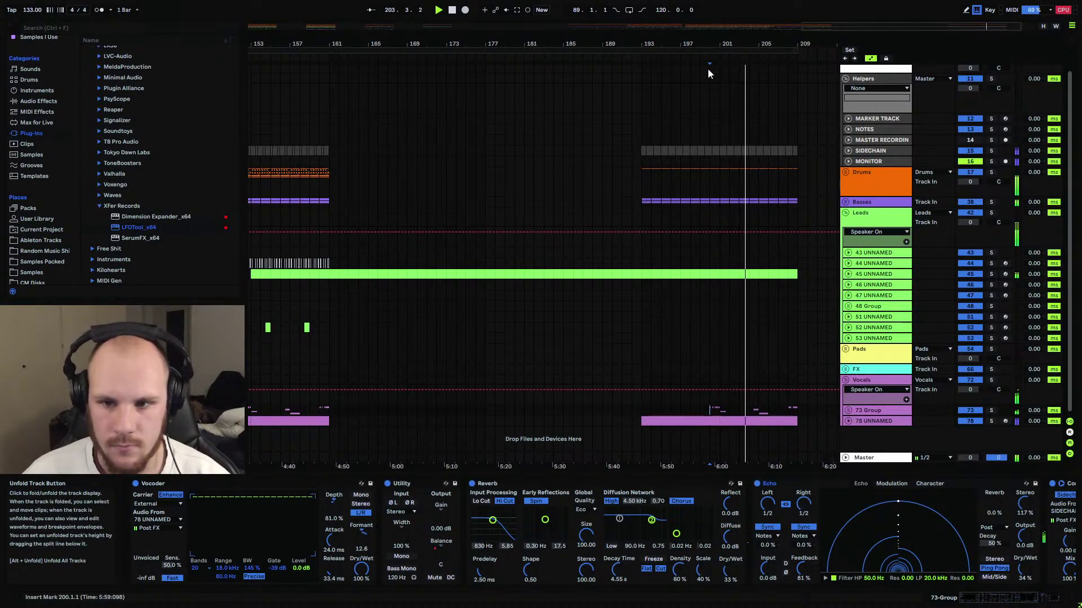
Duplicate the sidechain, drums and bass of bars 193–209 to bar 209, and remove the bass from bar 208's last beat.
{"action": "scroll", "coordinate": [791, 43], "scroll_direction": "down", "scroll_amount": 6}
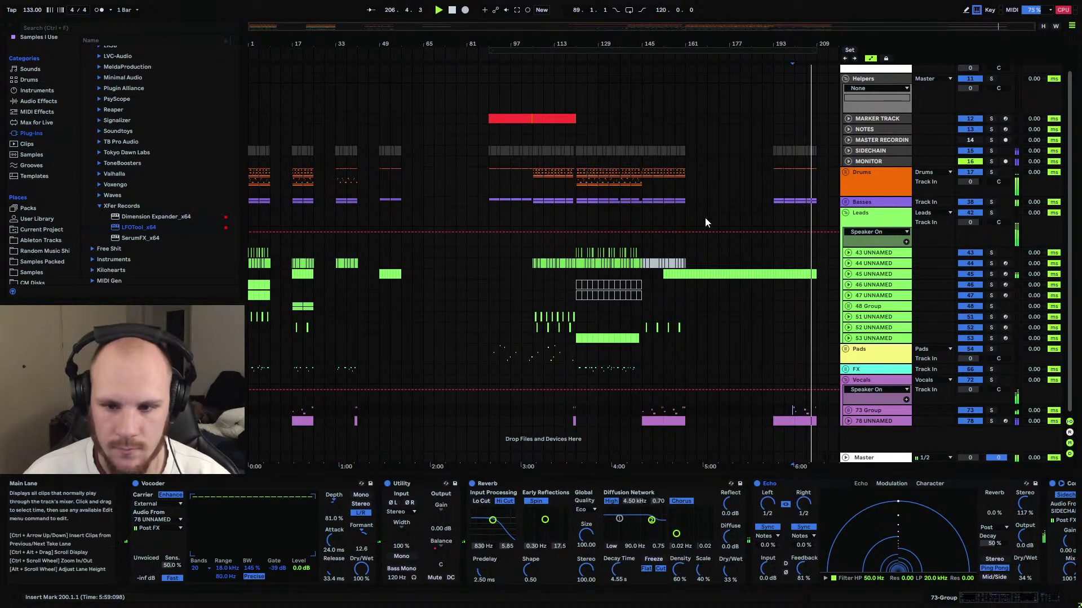
{"action": "scroll", "coordinate": [783, 113], "scroll_direction": "up", "scroll_amount": 3, "text": "ctrl"}
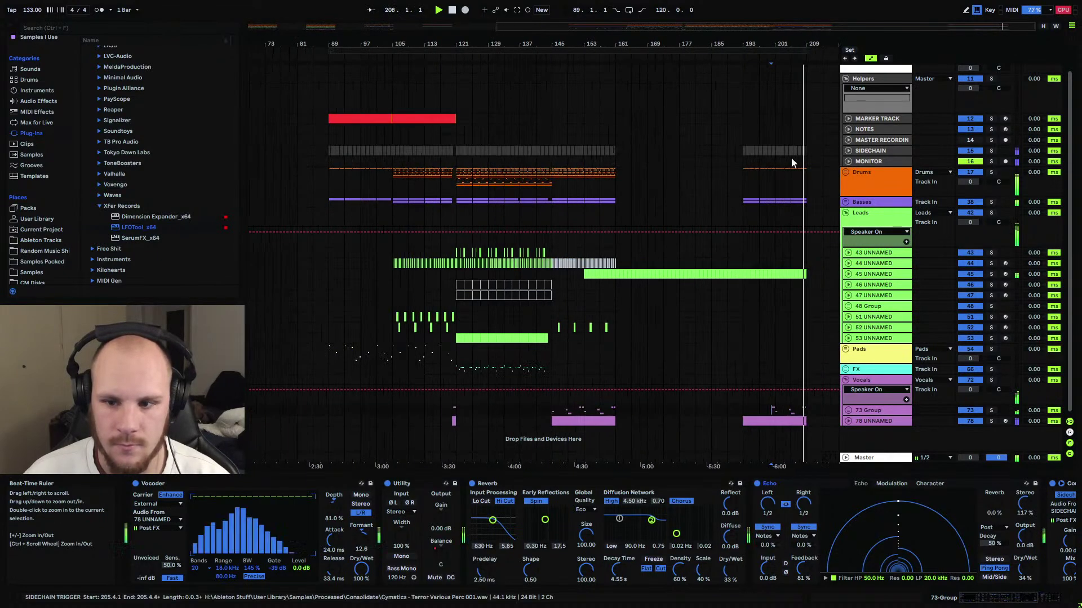
{"action": "left_click_drag", "start_coordinate": [744, 147], "coordinate": [807, 204]}
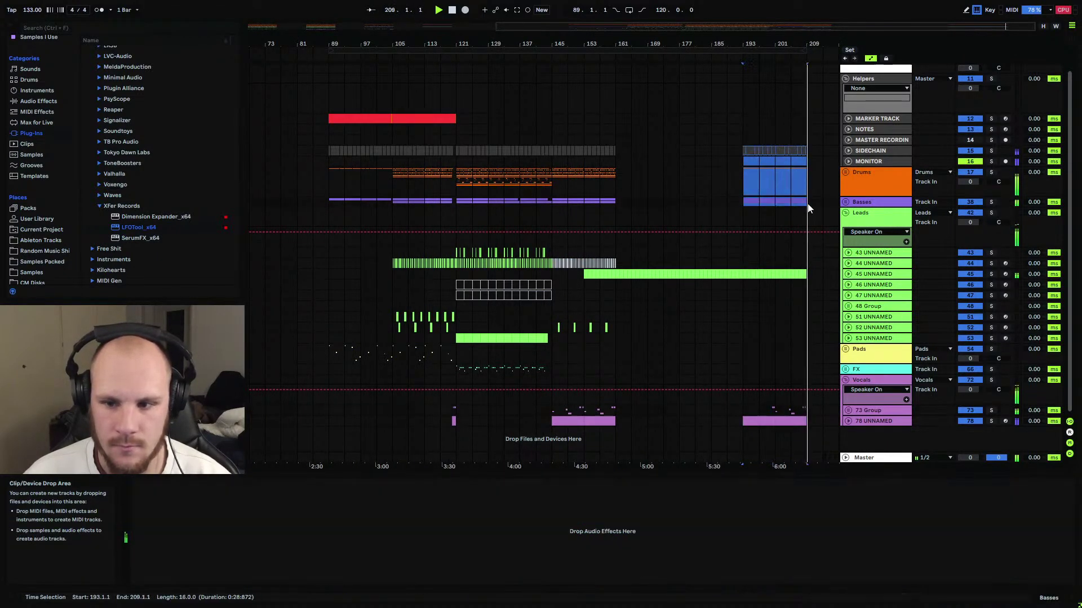
{"action": "scroll", "coordinate": [610, 211], "scroll_direction": "up", "scroll_amount": 5, "text": "ctrl"}
{"action": "left_click", "coordinate": [602, 202]}
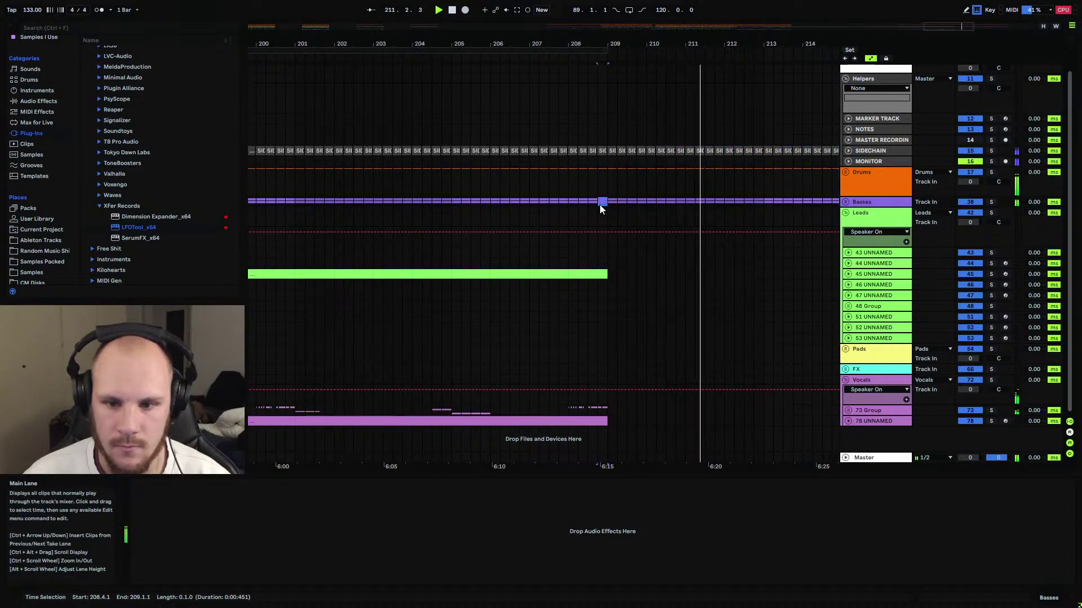
{"action": "left_click", "coordinate": [567, 404]}
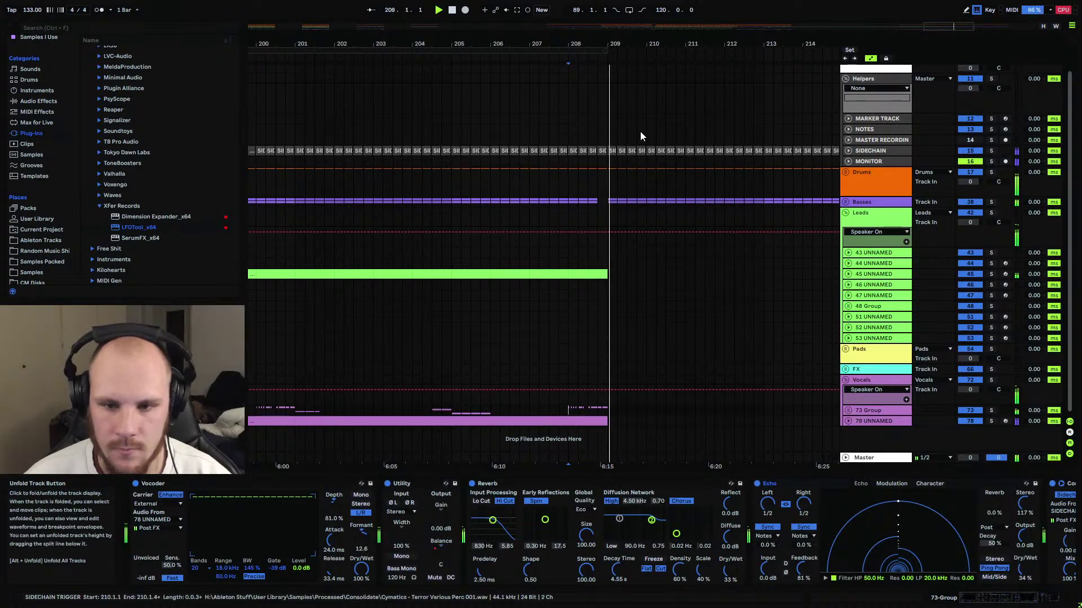
Copy the vocals of 73 Group and the clips of track 52 from bars 145–161 to bar 209.
{"action": "left_click_drag", "start_coordinate": [609, 45], "coordinate": [609, 14]}
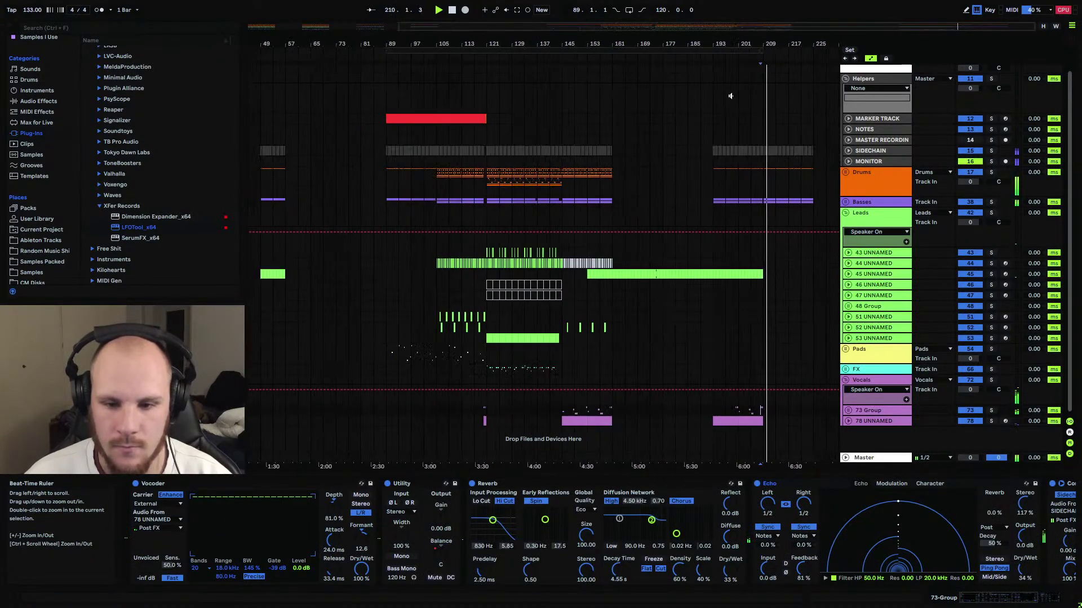
{"action": "left_click_drag", "start_coordinate": [611, 411], "coordinate": [565, 412]}
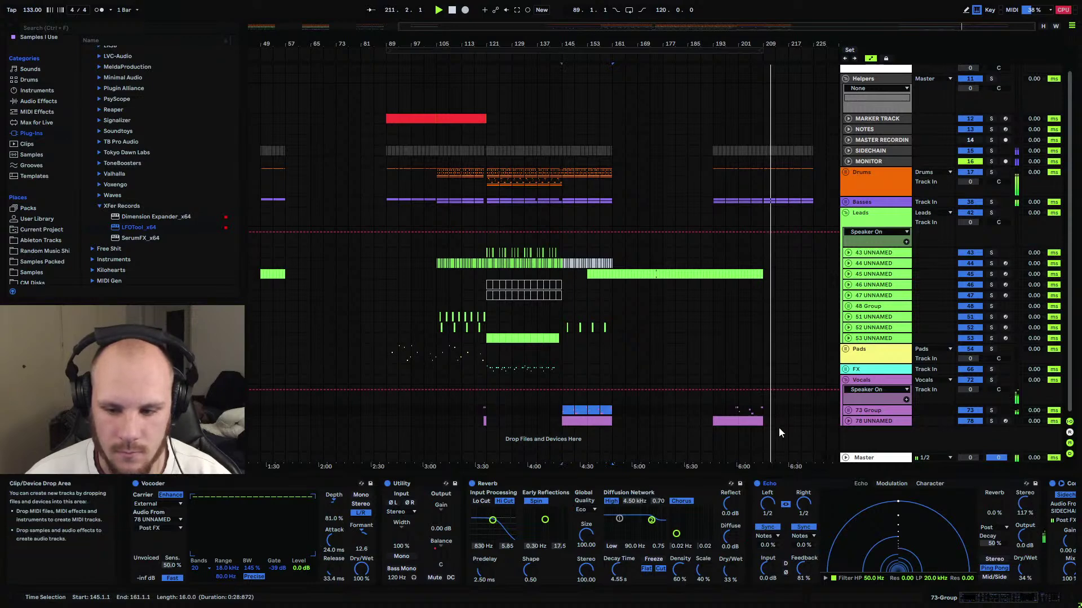
{"action": "left_click", "coordinate": [618, 314]}
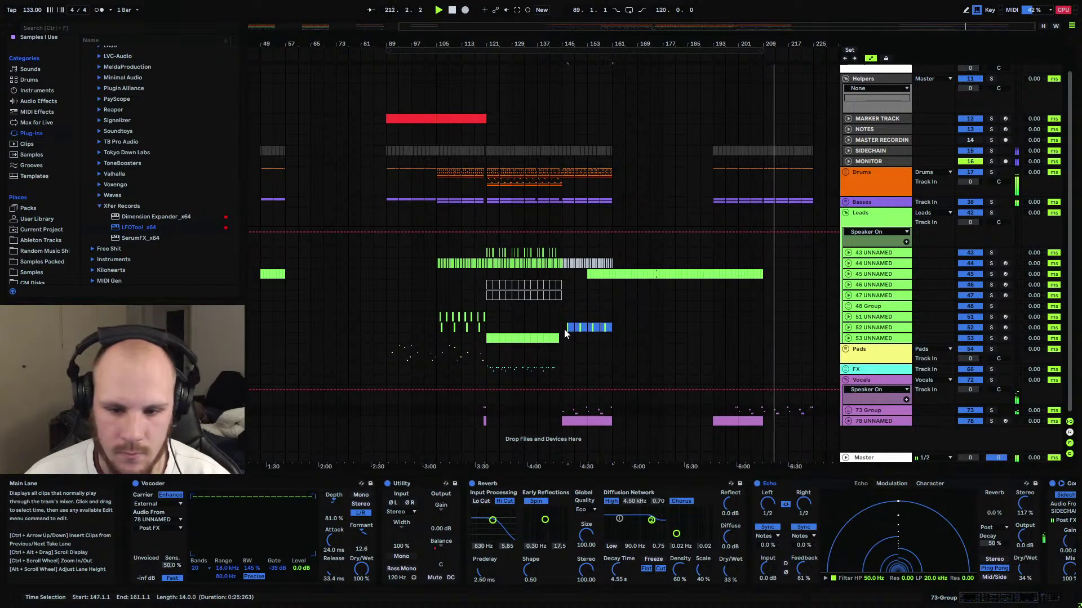
{"action": "left_click_drag", "start_coordinate": [566, 334], "coordinate": [561, 332]}
{"action": "left_click", "coordinate": [766, 328]}
{"action": "key", "text": "ctrl+v"}
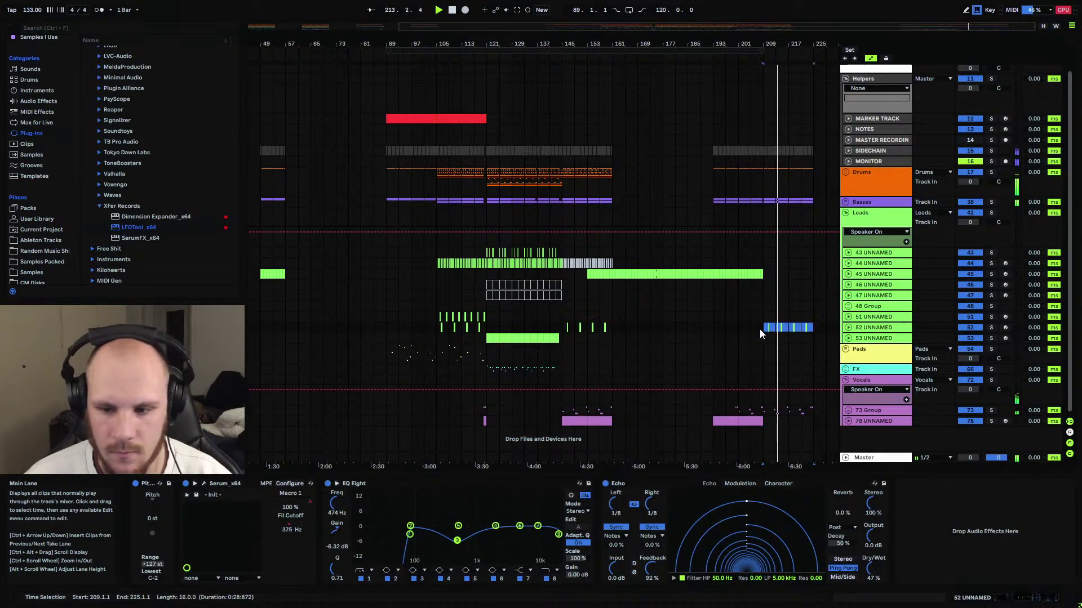
Try a copy of the drums from bars 105–121 at bar 209 and undo the paste.
{"action": "left_click_drag", "start_coordinate": [445, 175], "coordinate": [485, 177]}
{"action": "left_click", "coordinate": [759, 178]}
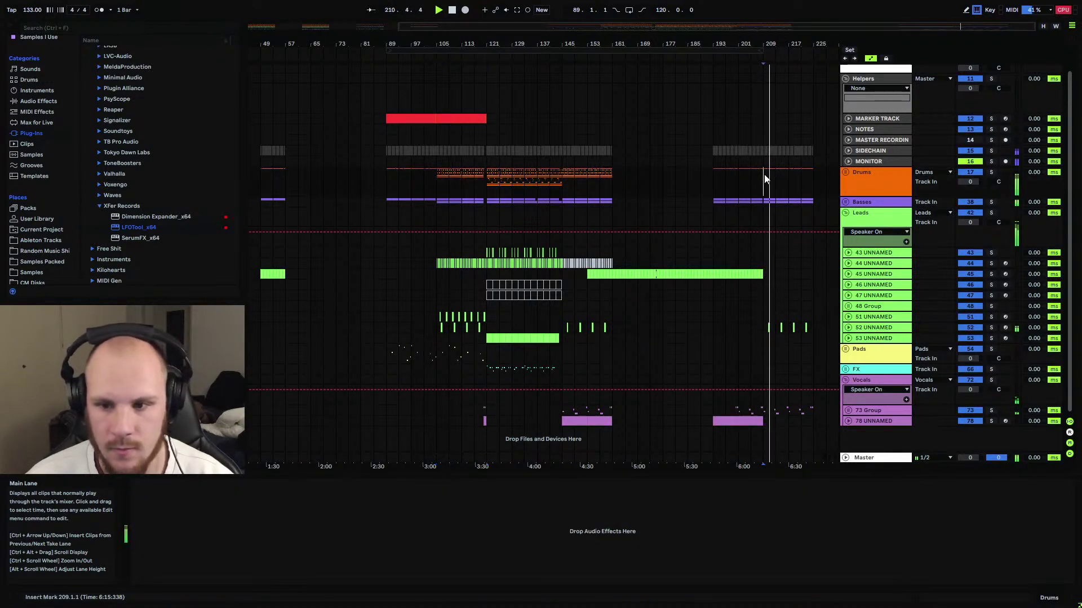
{"action": "key", "text": "ctrl+v"}
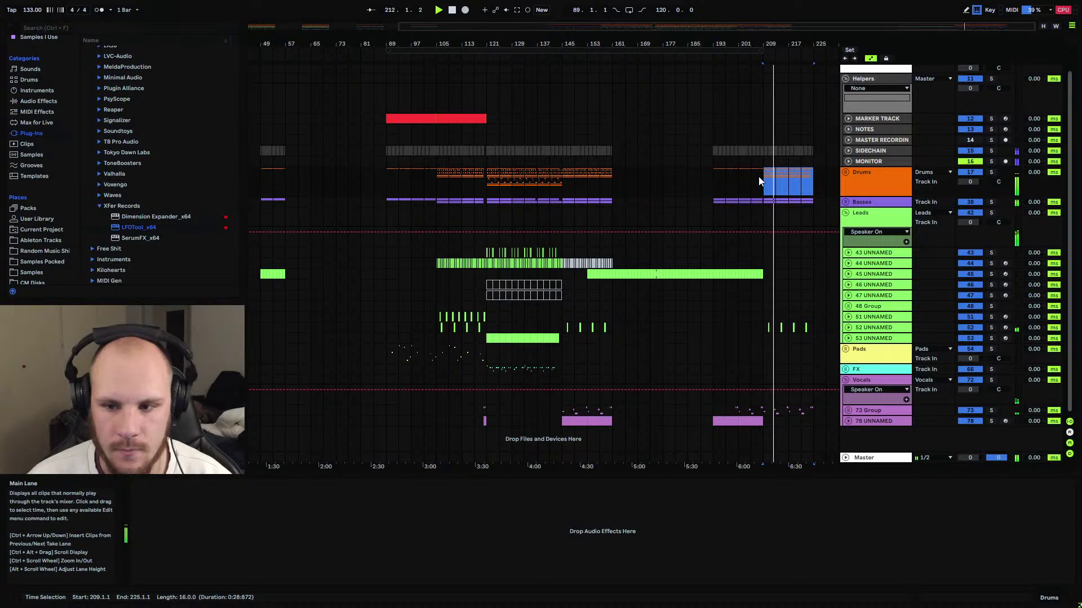
{"action": "key", "text": "ctrl+z"}
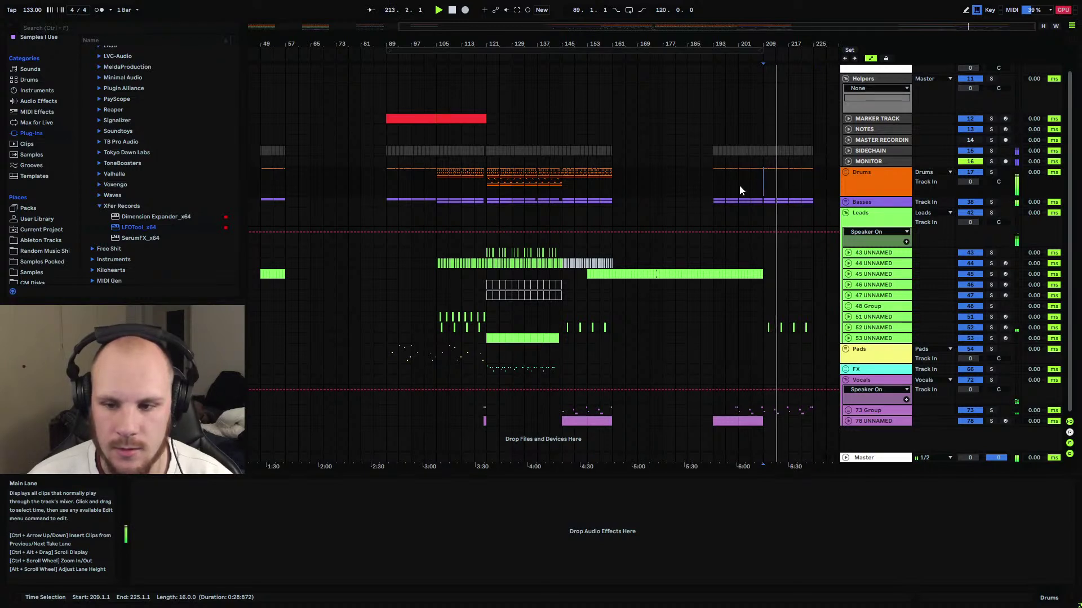
Paste the copied drums at bar 225 and duplicate the basses of bars 209–225 to bar 225.
{"action": "left_click", "coordinate": [820, 179]}
{"action": "left_click", "coordinate": [814, 177]}
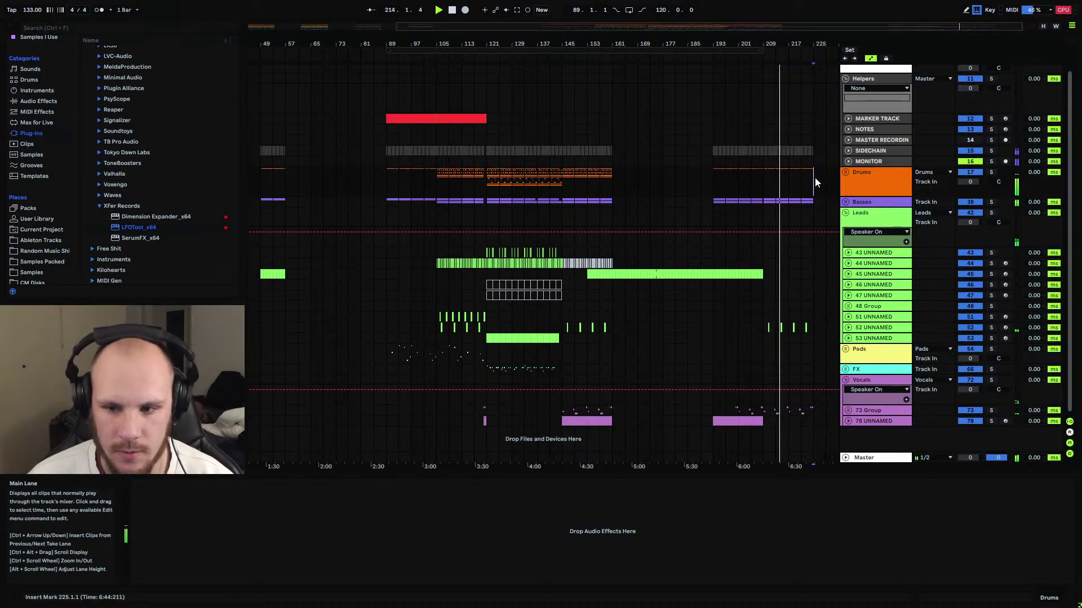
{"action": "key", "text": "ctrl+v"}
{"action": "key", "text": "Down"}
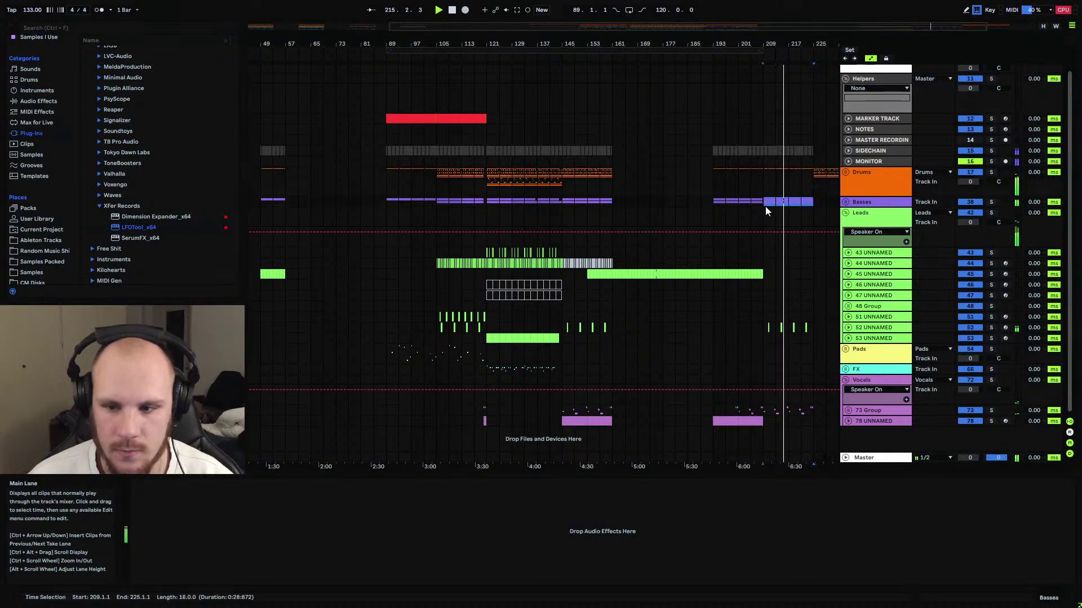
{"action": "scroll", "coordinate": [765, 206], "scroll_direction": "right", "scroll_amount": 3}
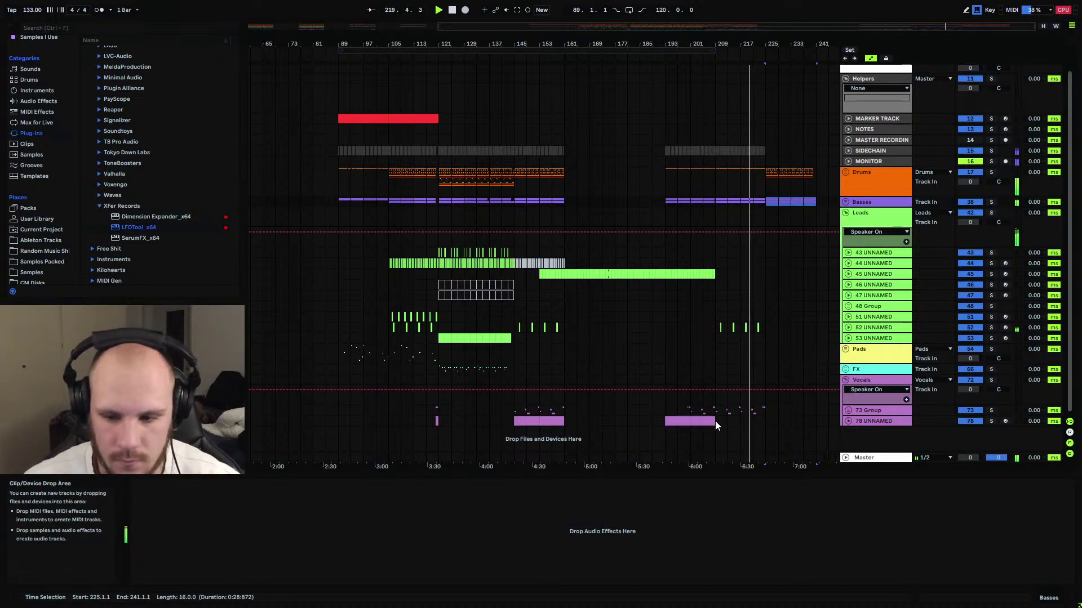
Duplicate track 78's vocals from bars 193–209 to bar 209 and copy the FX clips of bars 121–145 to bar 209.
{"action": "left_click", "coordinate": [670, 421]}
{"action": "key", "text": "ctrl+d"}
{"action": "left_click", "coordinate": [506, 370]}
{"action": "left_click", "coordinate": [440, 369]}
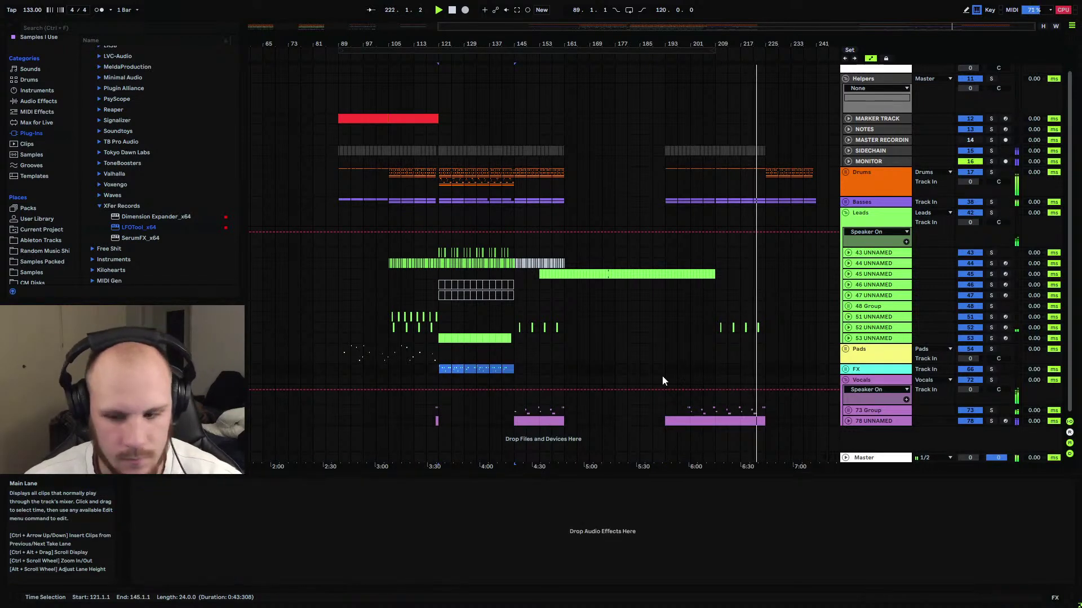
{"action": "key", "text": "ctrl+x"}
{"action": "left_click", "coordinate": [714, 369]}
{"action": "key", "text": "ctrl+v"}
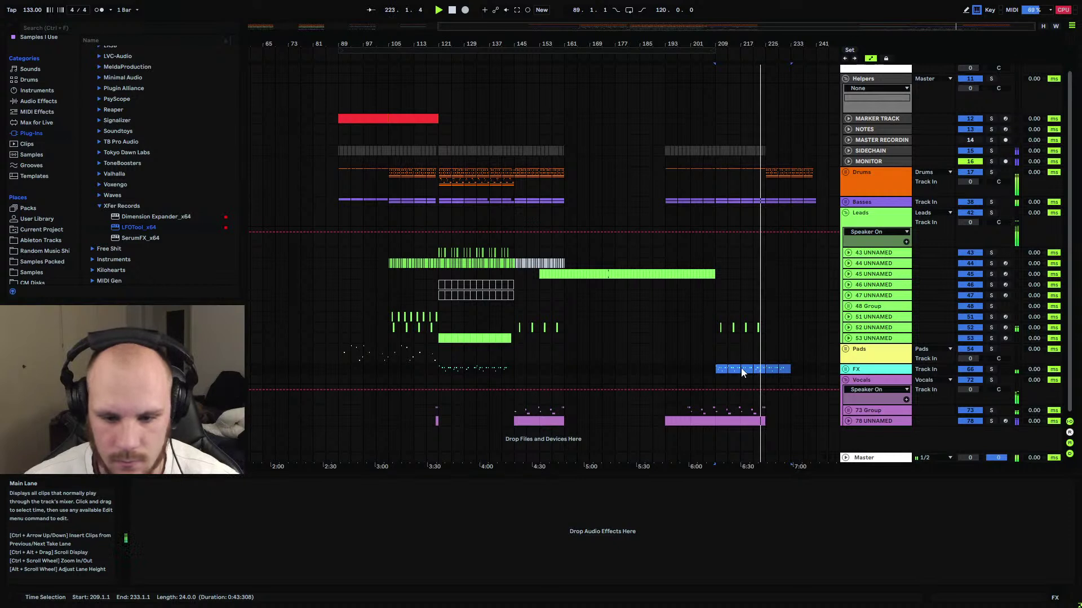
Replace the pasted FX beyond bar 225 with a duplicate of the FX from bars 209–225.
{"action": "left_click_drag", "start_coordinate": [766, 367], "coordinate": [788, 367]}
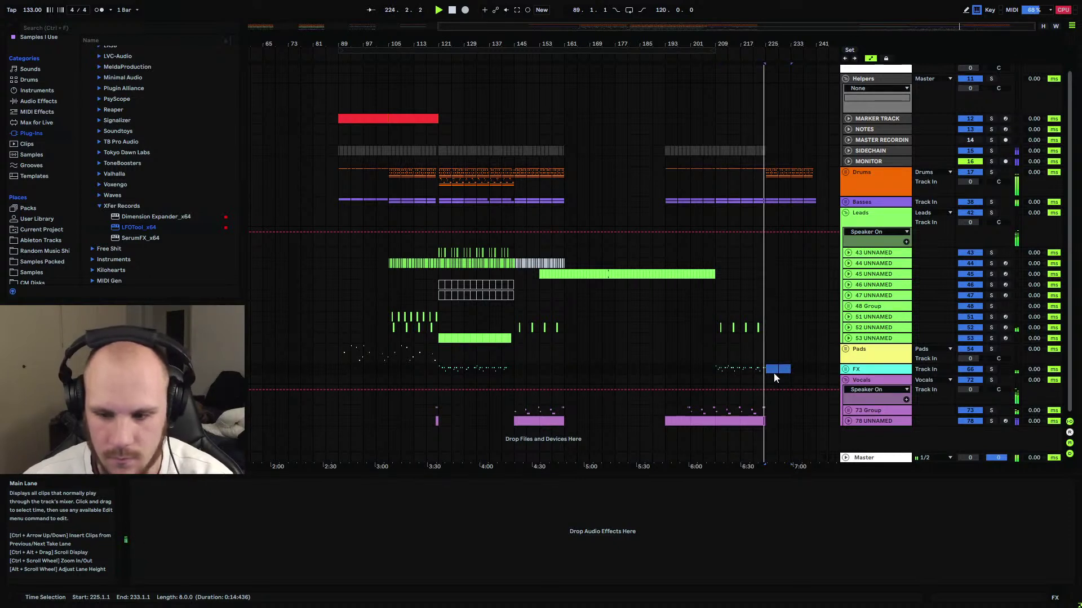
{"action": "left_click_drag", "start_coordinate": [713, 369], "coordinate": [766, 373]}
{"action": "key", "text": "ctrl+d"}
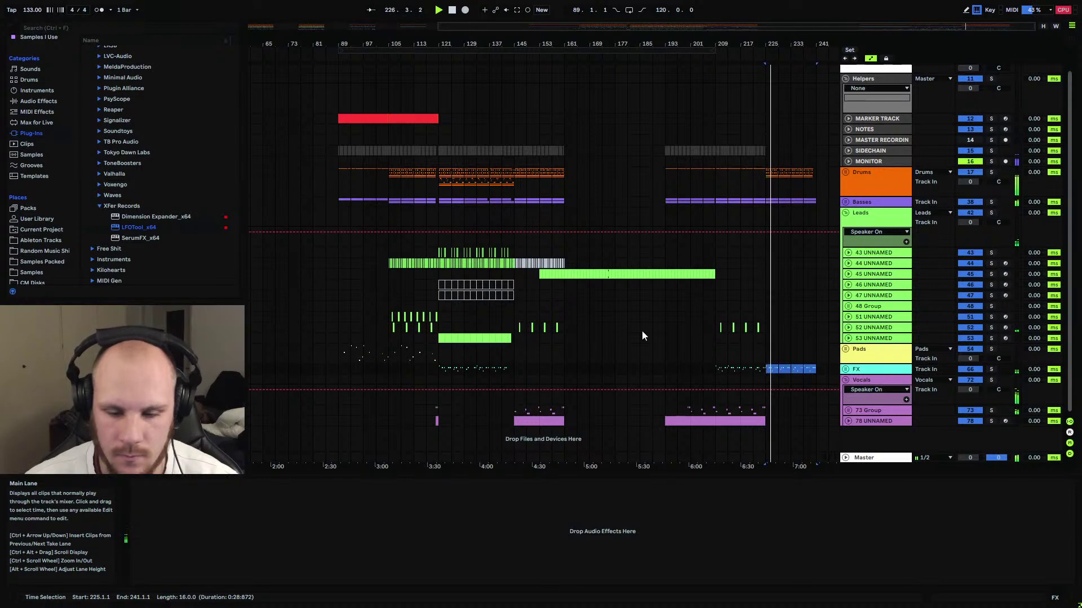
Copy track 44's lead clips from bars 105–121 to bar 209 and duplicate them to bar 225.
{"action": "left_click_drag", "start_coordinate": [439, 317], "coordinate": [385, 333]}
{"action": "left_click_drag", "start_coordinate": [388, 265], "coordinate": [440, 264]}
{"action": "left_click", "coordinate": [718, 261]}
{"action": "key", "text": "ctrl+v"}
{"action": "left_click_drag", "start_coordinate": [771, 42], "coordinate": [655, 268]}
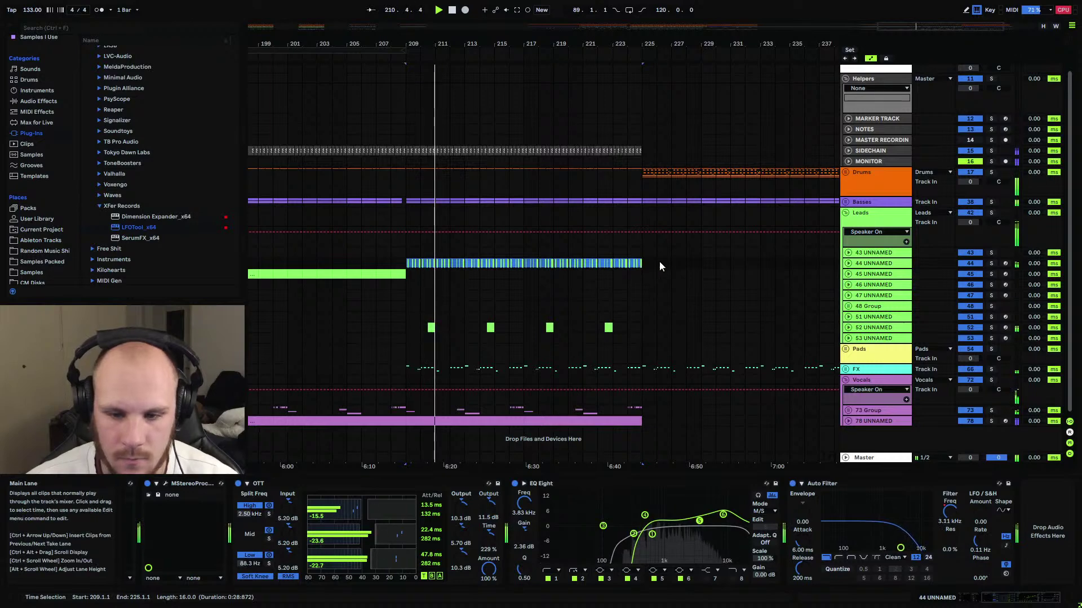
{"action": "left_click_drag", "start_coordinate": [448, 42], "coordinate": [775, 42]}
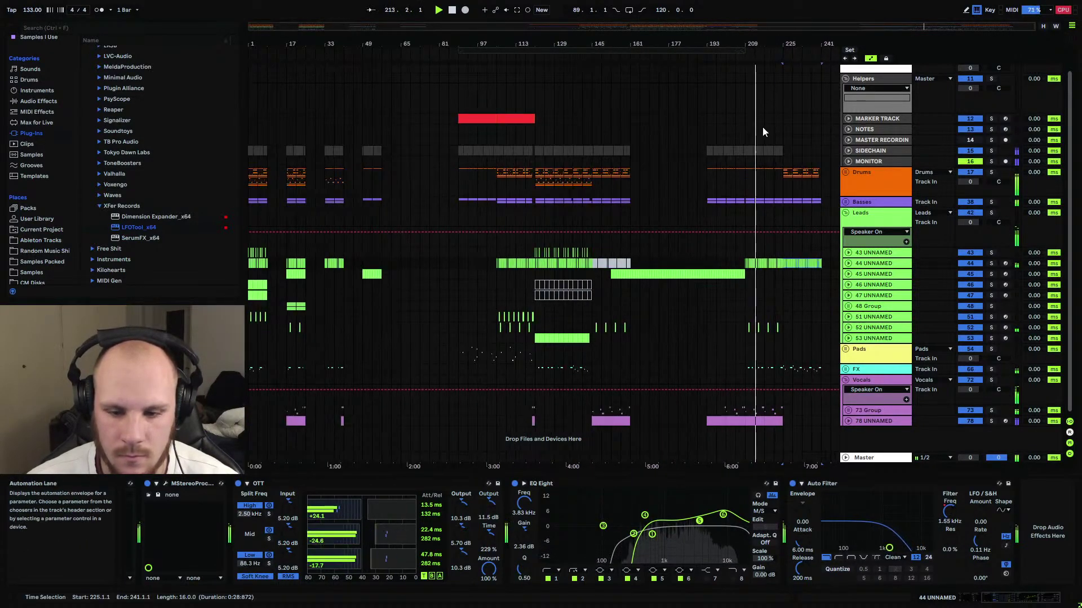
Collapse the Leads group and look through the tracks inside the Drums group and 19 Group.
{"action": "left_click", "coordinate": [845, 212]}
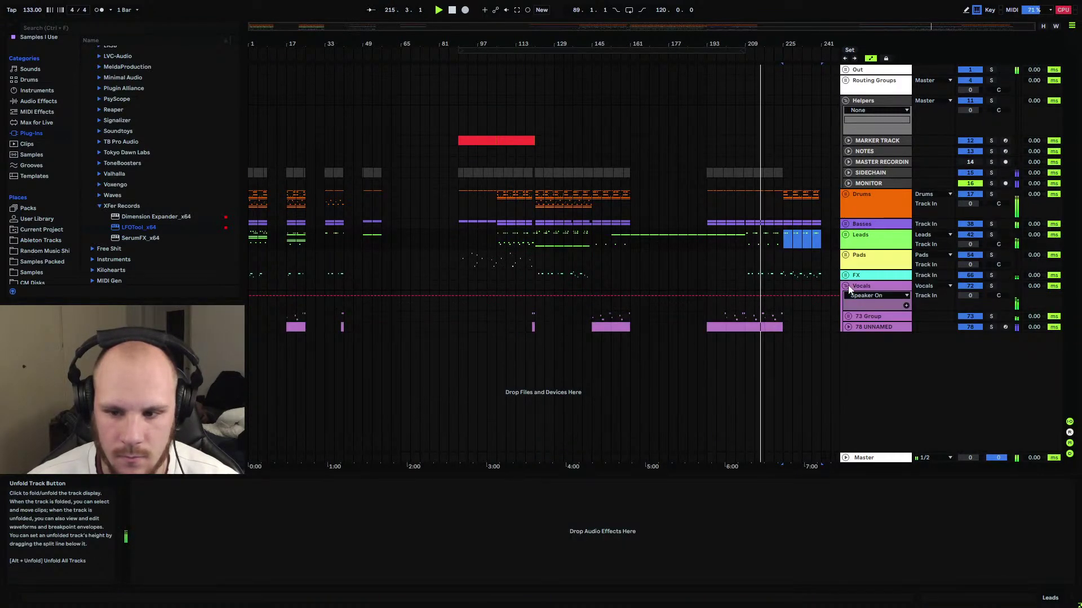
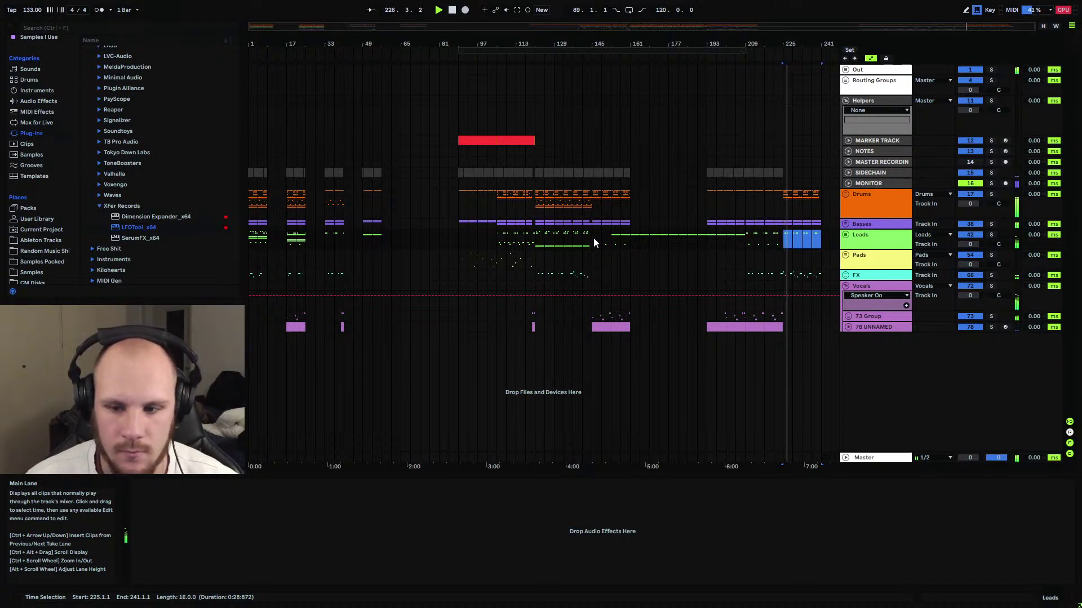
{"action": "left_click", "coordinate": [845, 193]}
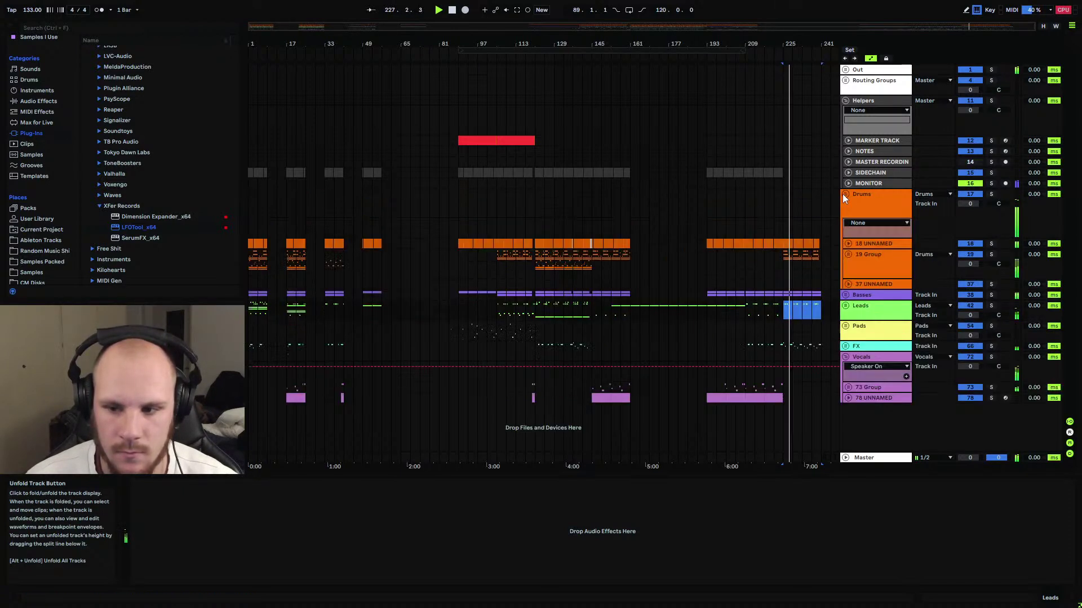
{"action": "left_click", "coordinate": [848, 254]}
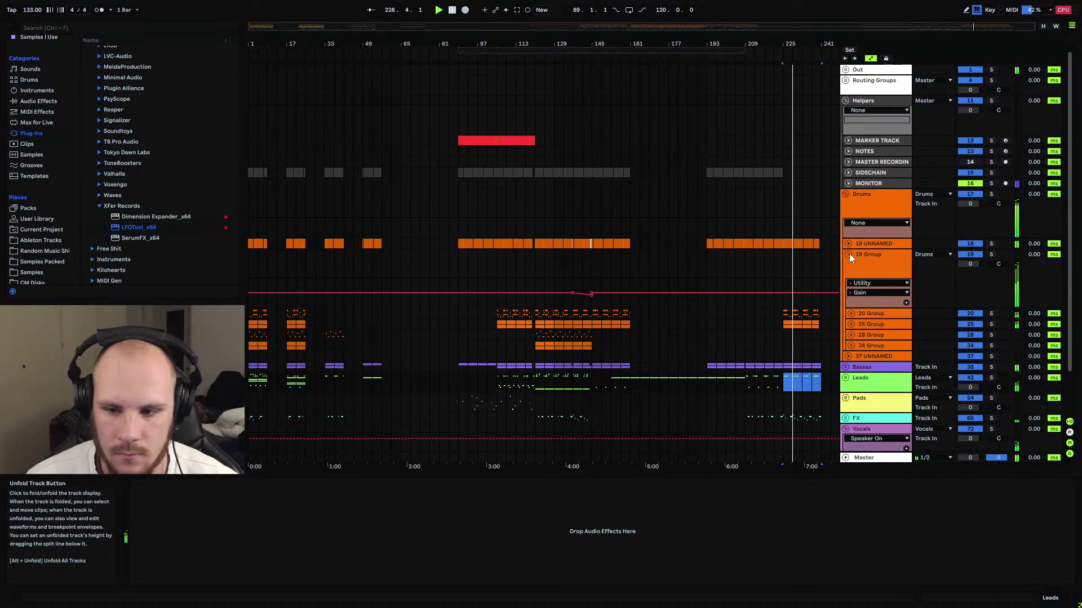
{"action": "left_click", "coordinate": [847, 255]}
{"action": "left_click", "coordinate": [845, 195]}
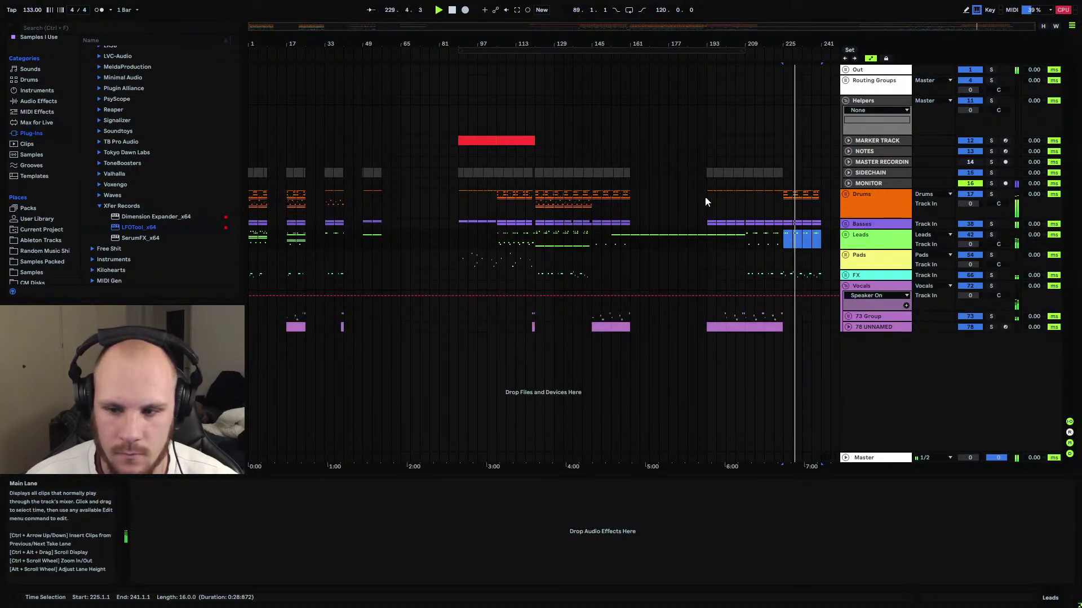
Duplicate the SIDECHAIN triggers of bars 209–225 to bar 225.
{"action": "left_click", "coordinate": [535, 239]}
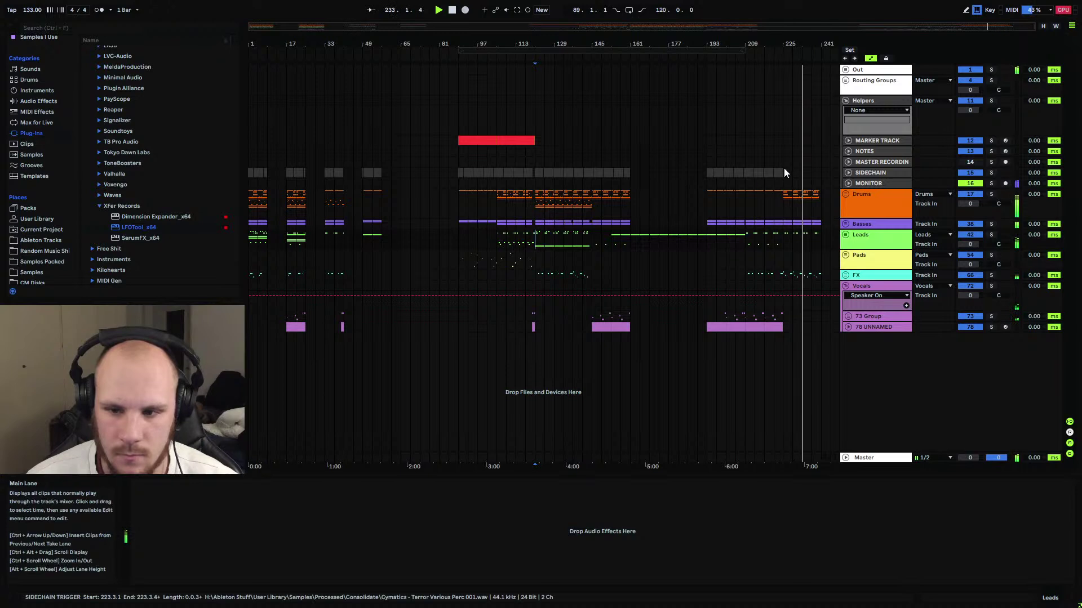
{"action": "left_click_drag", "start_coordinate": [785, 174], "coordinate": [745, 176]}
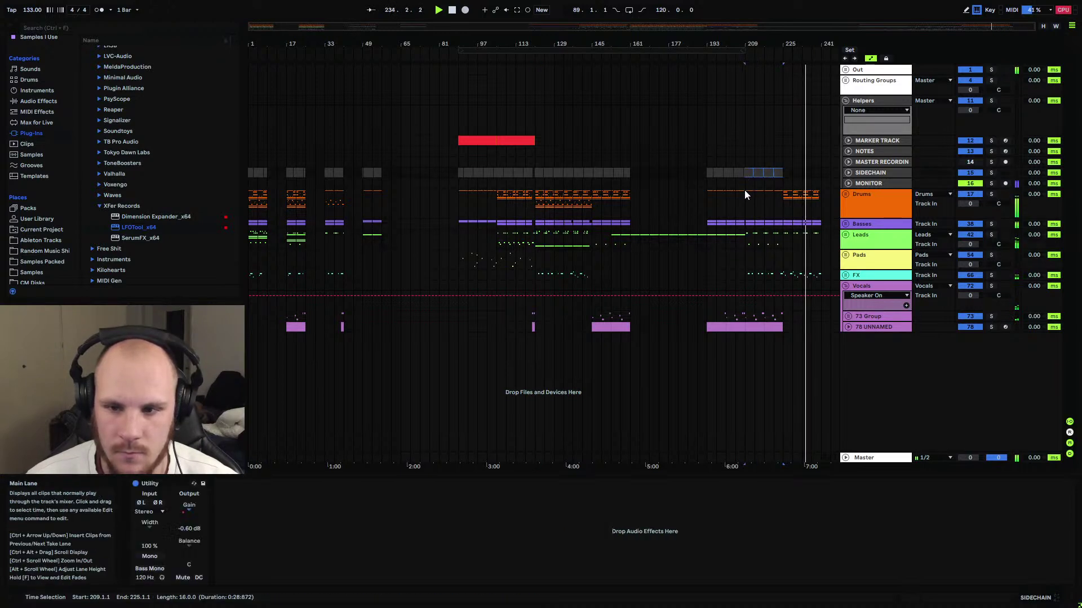
{"action": "key", "text": "ctrl+d"}
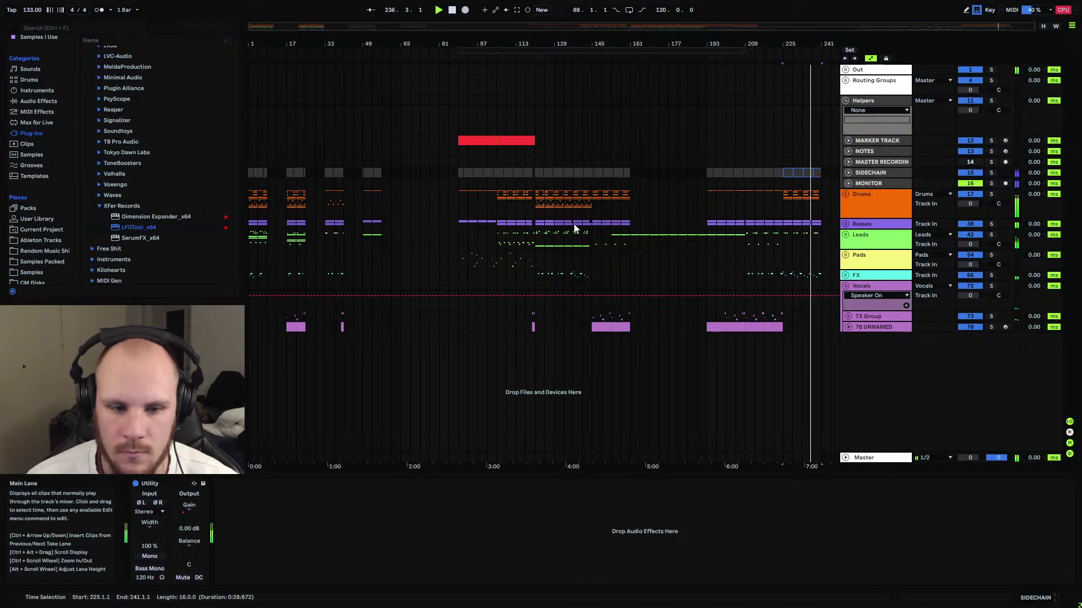
Copy the 48 Group lead clips from bars 17–25 to fill bars 225–241 and play from bar 225.
{"action": "left_click", "coordinate": [844, 235]}
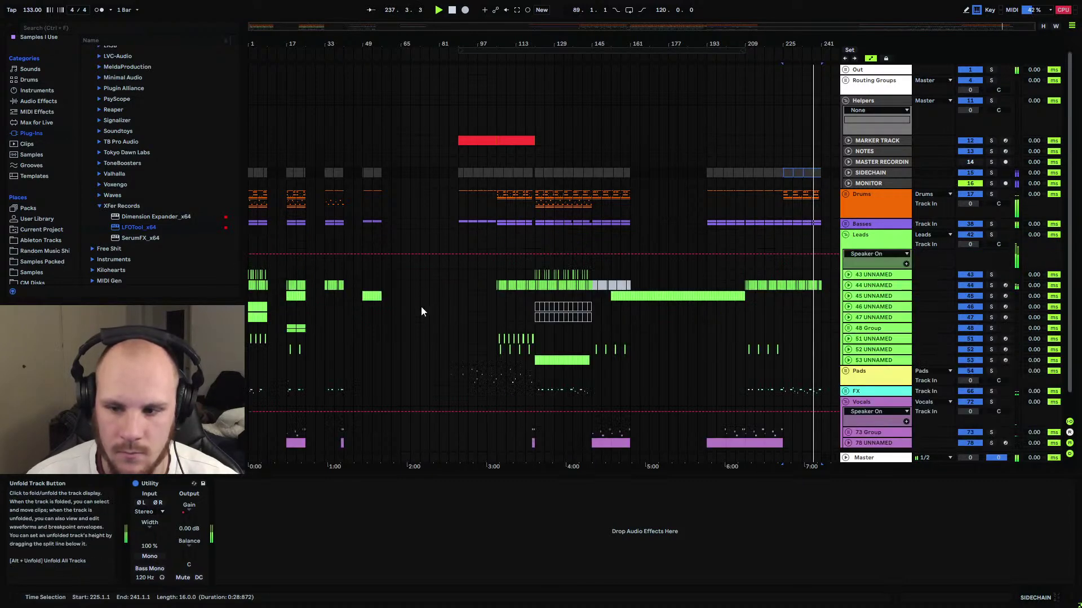
{"action": "left_click", "coordinate": [299, 328]}
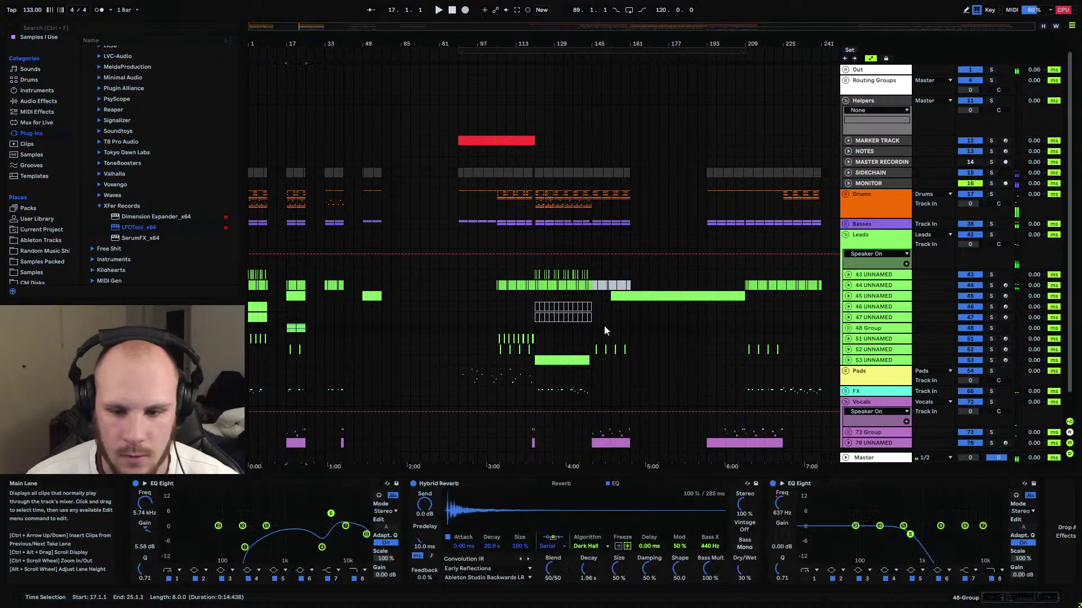
{"action": "left_click", "coordinate": [782, 327]}
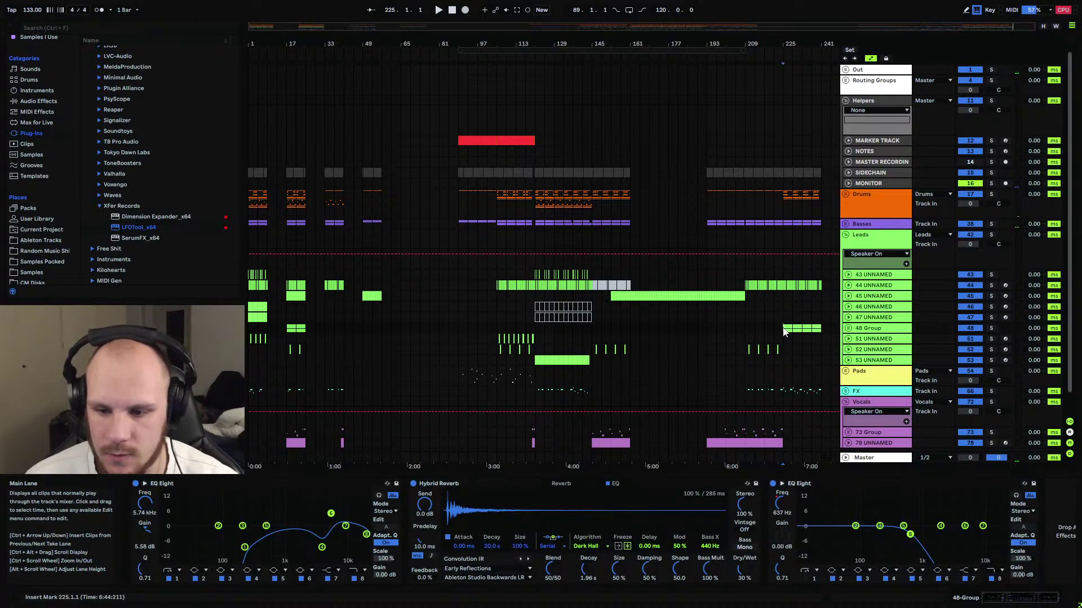
{"action": "key", "text": "space"}
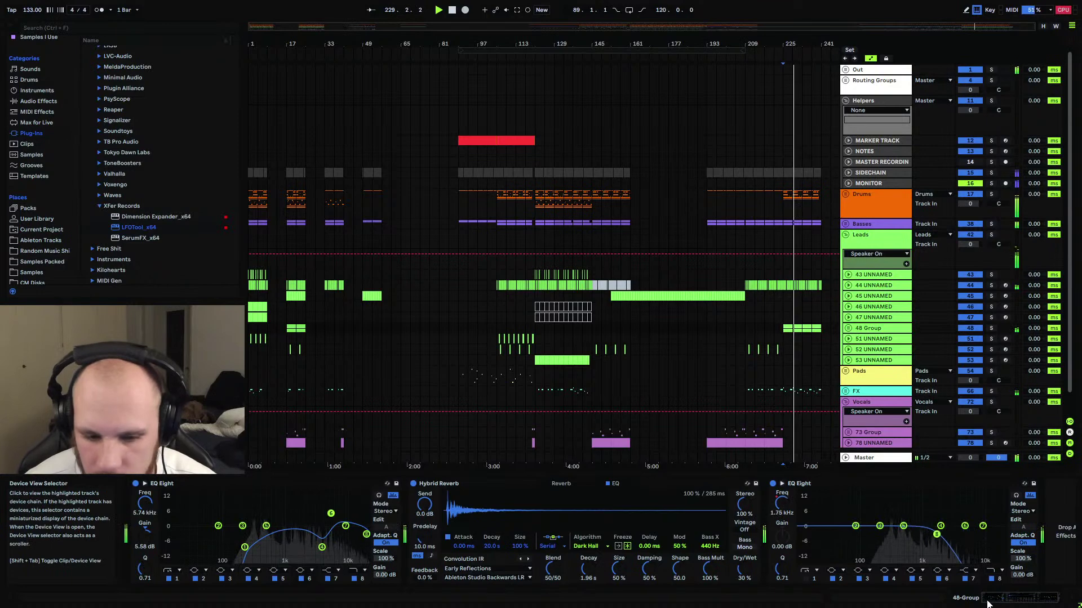
Add an EQ Eight at the end of 48 Group's chain and automate 8 Frequency A rising in a curve from about 813 Hz across bars 225–241.
{"action": "scroll", "coordinate": [1020, 599], "scroll_direction": "right", "scroll_amount": 1}
{"action": "left_click", "coordinate": [40, 101]}
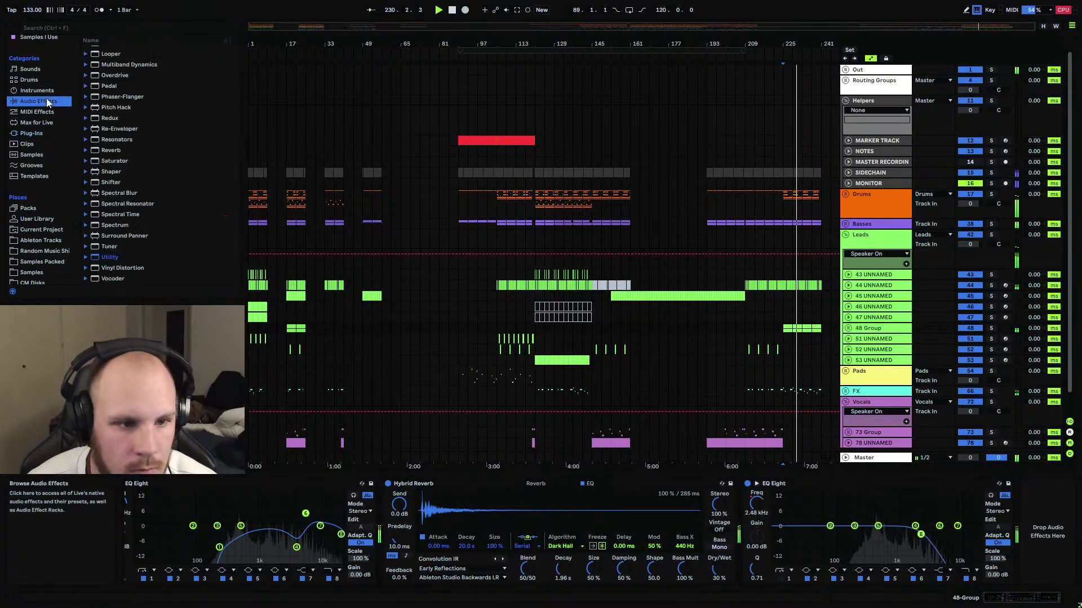
{"action": "scroll", "coordinate": [114, 137], "scroll_direction": "up", "scroll_amount": 6}
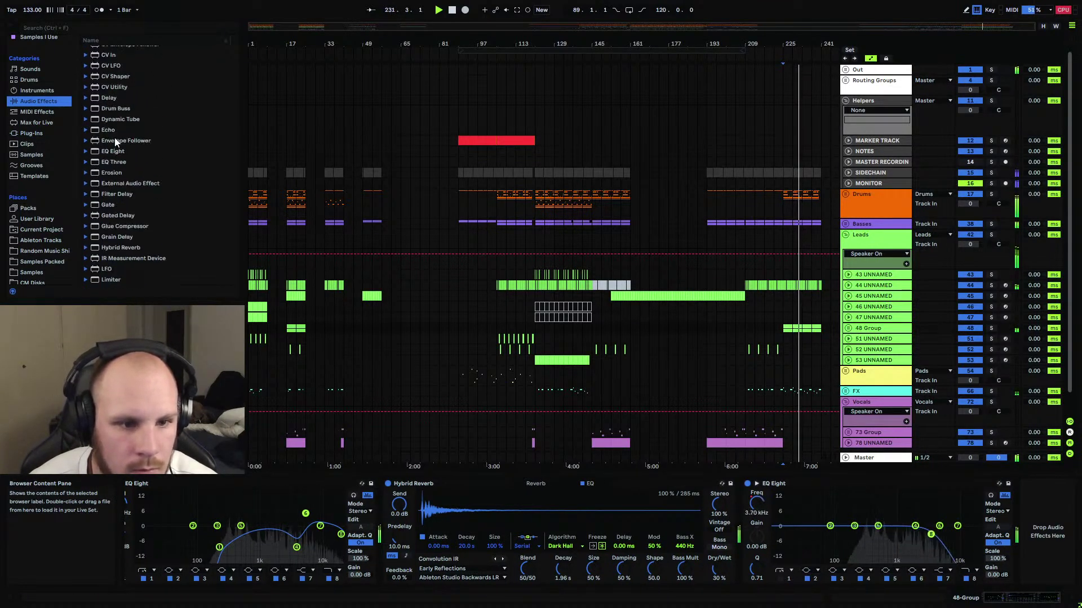
{"action": "left_click", "coordinate": [112, 151]}
{"action": "left_click_drag", "start_coordinate": [851, 412], "coordinate": [1035, 528]}
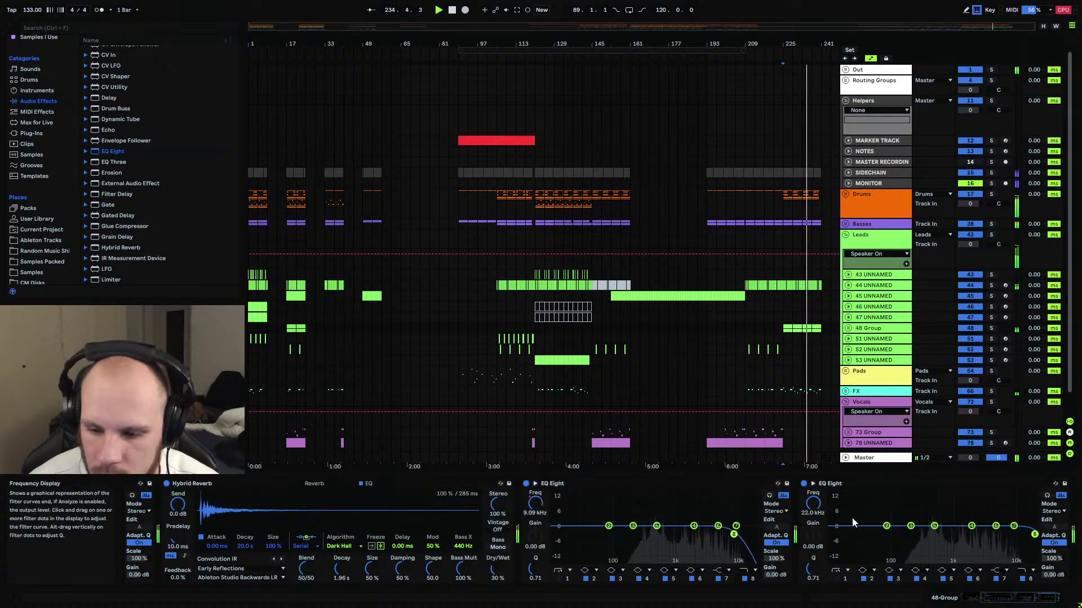
{"action": "left_click", "coordinate": [847, 328]}
{"action": "left_click_drag", "start_coordinate": [819, 345], "coordinate": [819, 333]}
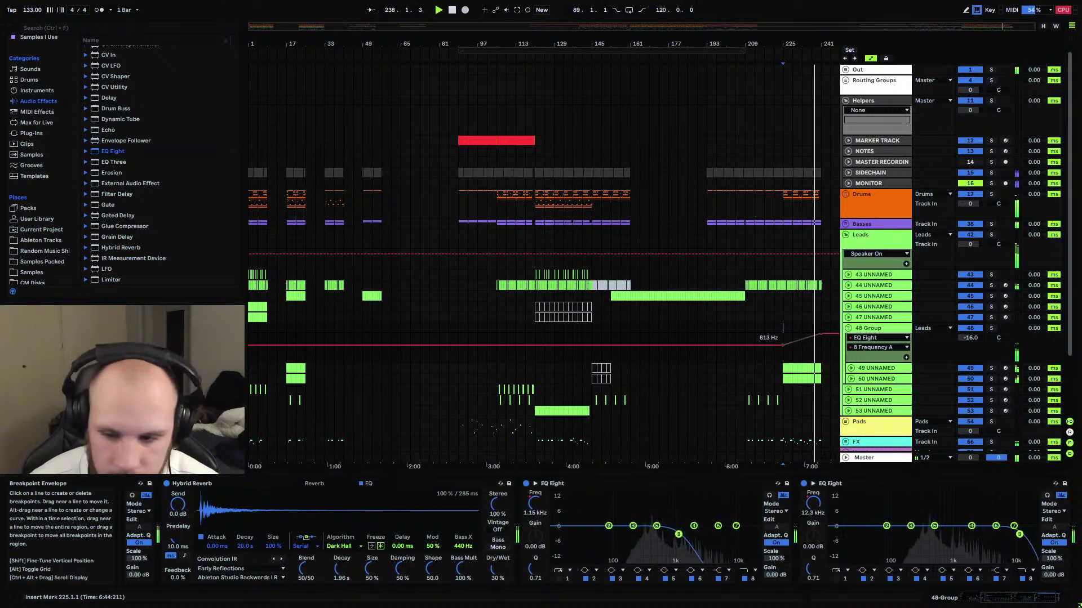
Copy track 51's clips from bars 105–121 to bar 225, play from there and collapse 48 Group.
{"action": "left_click_drag", "start_coordinate": [538, 387], "coordinate": [496, 389]}
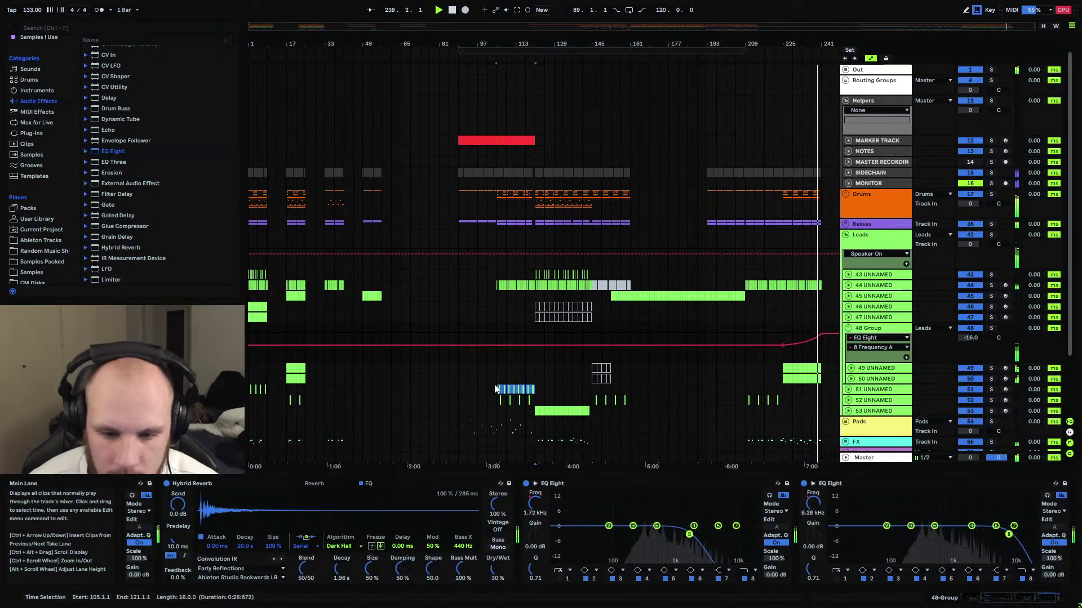
{"action": "left_click_drag", "start_coordinate": [820, 388], "coordinate": [781, 391]}
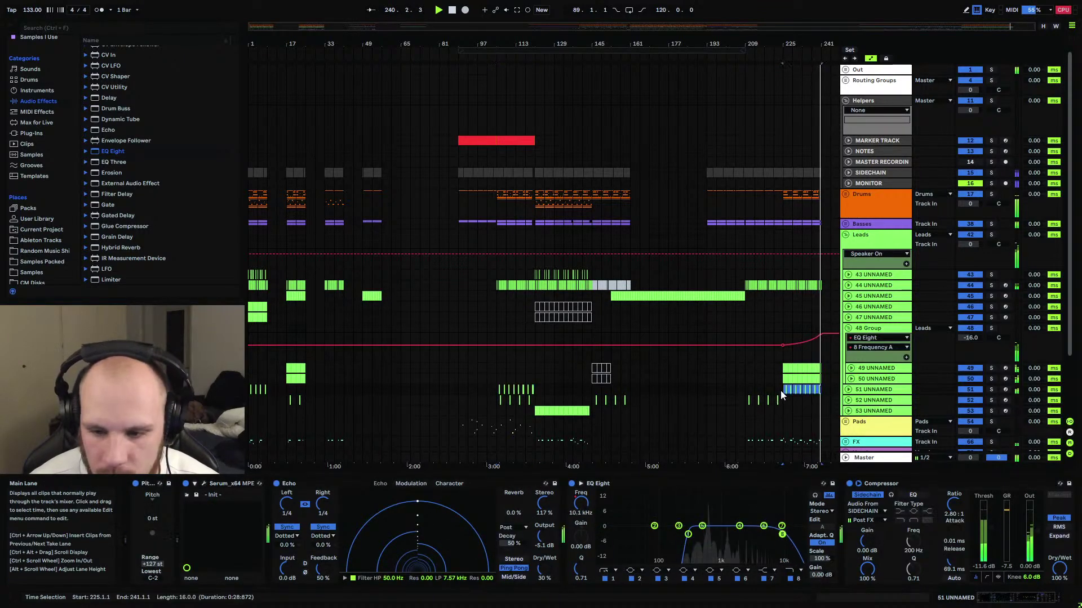
{"action": "left_click", "coordinate": [780, 390]}
{"action": "left_click", "coordinate": [848, 329]}
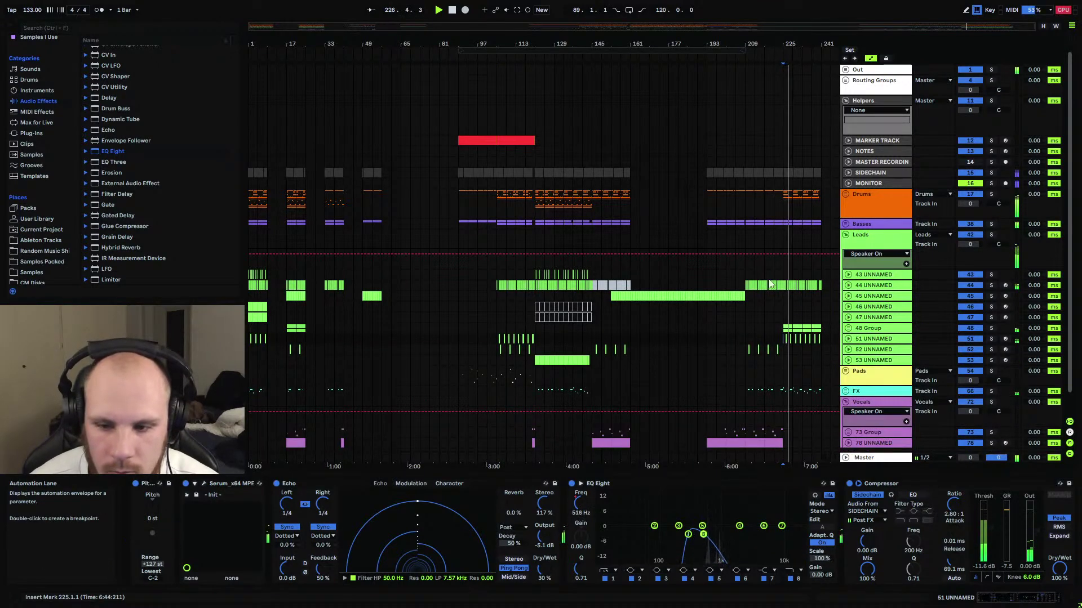
Display track 51's EQ Eight 8 Frequency A automation, check it over bars 225–241 and collapse the track.
{"action": "left_click", "coordinate": [848, 339]}
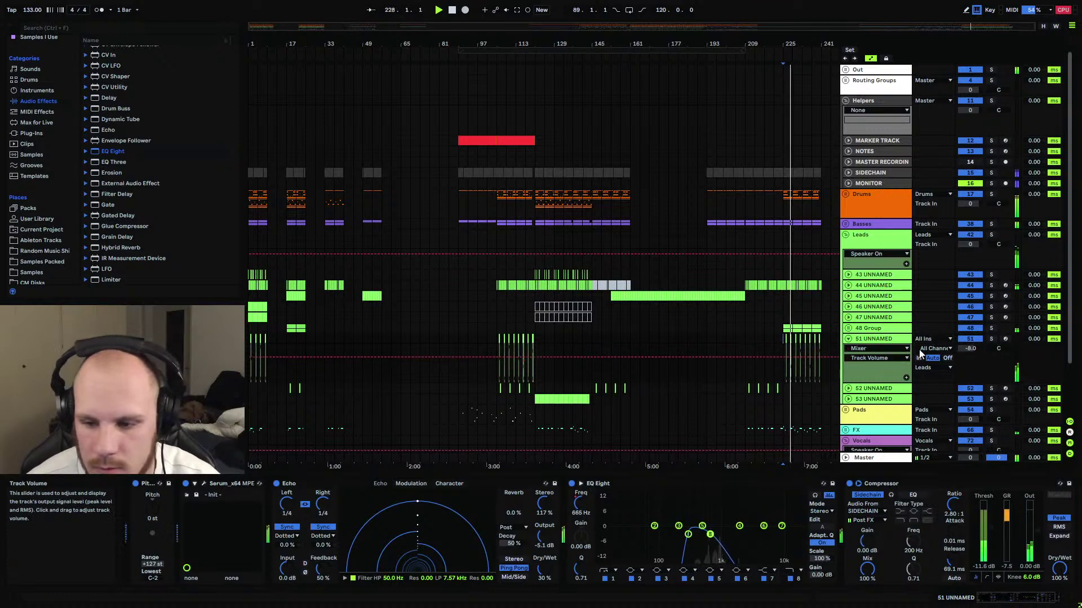
{"action": "left_click", "coordinate": [849, 341]}
{"action": "left_click", "coordinate": [849, 341]}
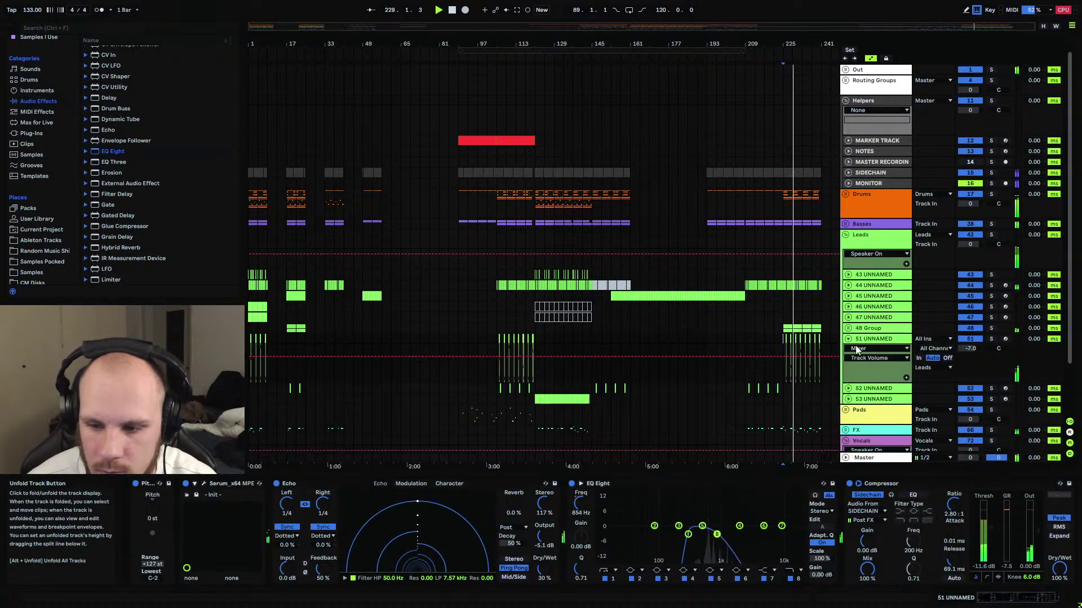
{"action": "left_click", "coordinate": [876, 348]}
{"action": "left_click", "coordinate": [878, 394]}
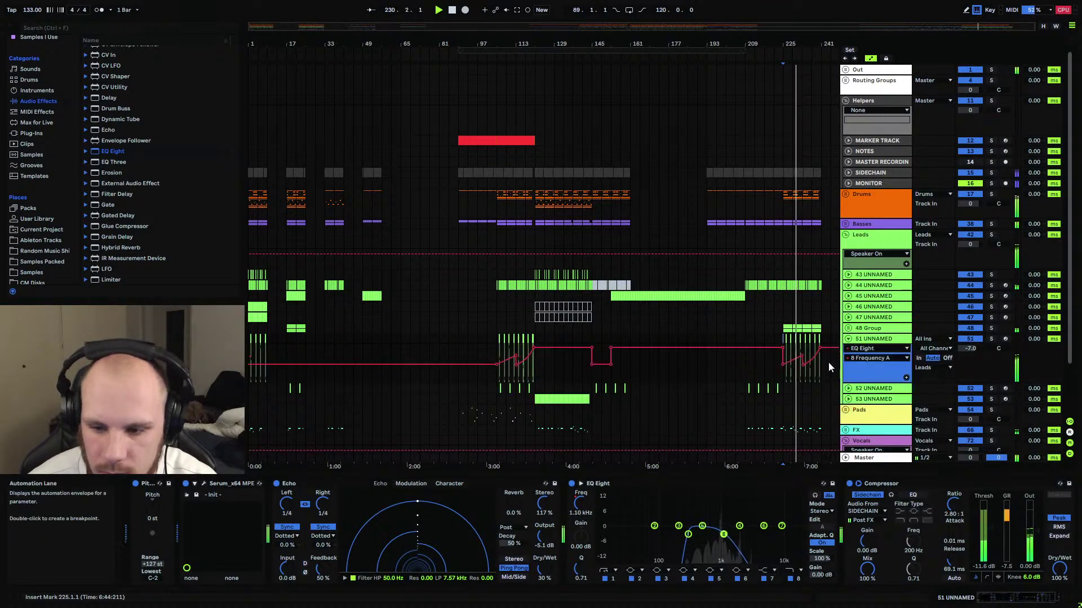
{"action": "left_click", "coordinate": [848, 339]}
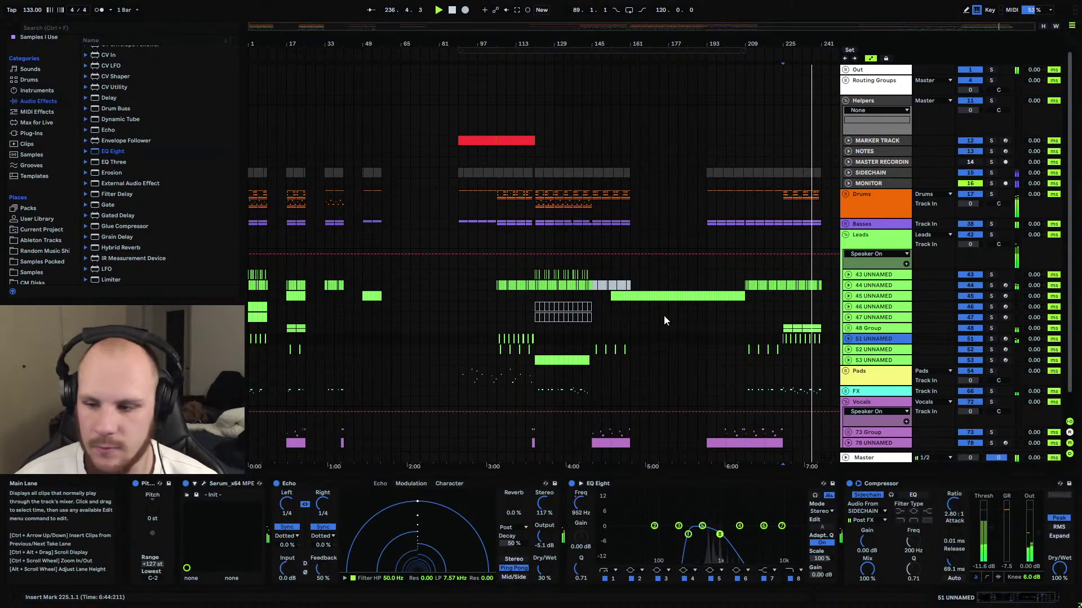
Delete all clips in bars 1–65 on the tracks from SIDECHAIN down to track 78.
{"action": "scroll", "coordinate": [630, 150], "scroll_direction": "down", "scroll_amount": 1}
{"action": "scroll", "coordinate": [630, 150], "scroll_direction": "down", "scroll_amount": 1}
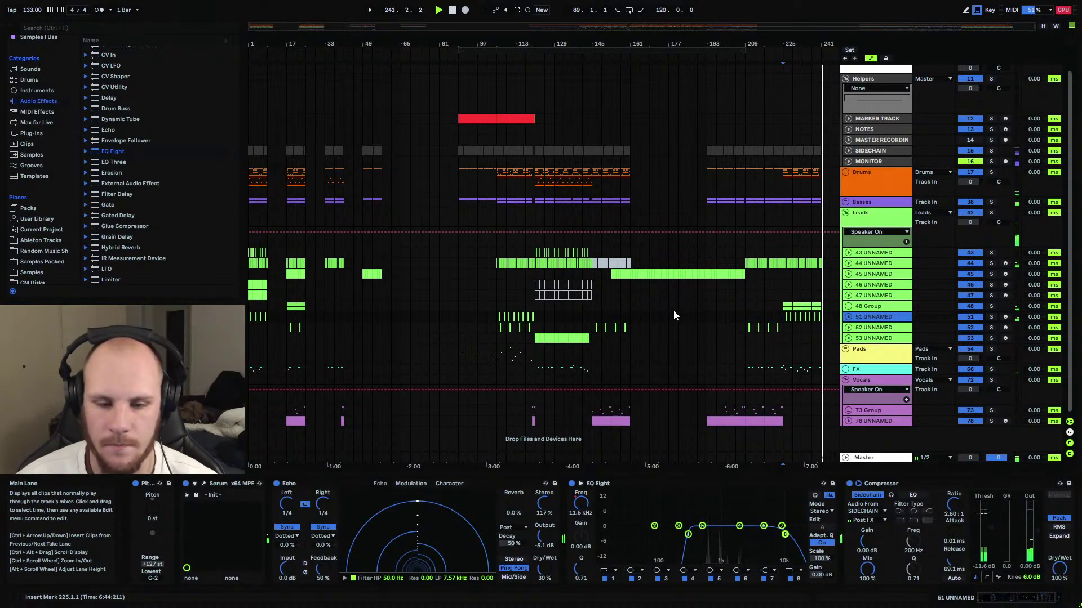
{"action": "left_click", "coordinate": [634, 328]}
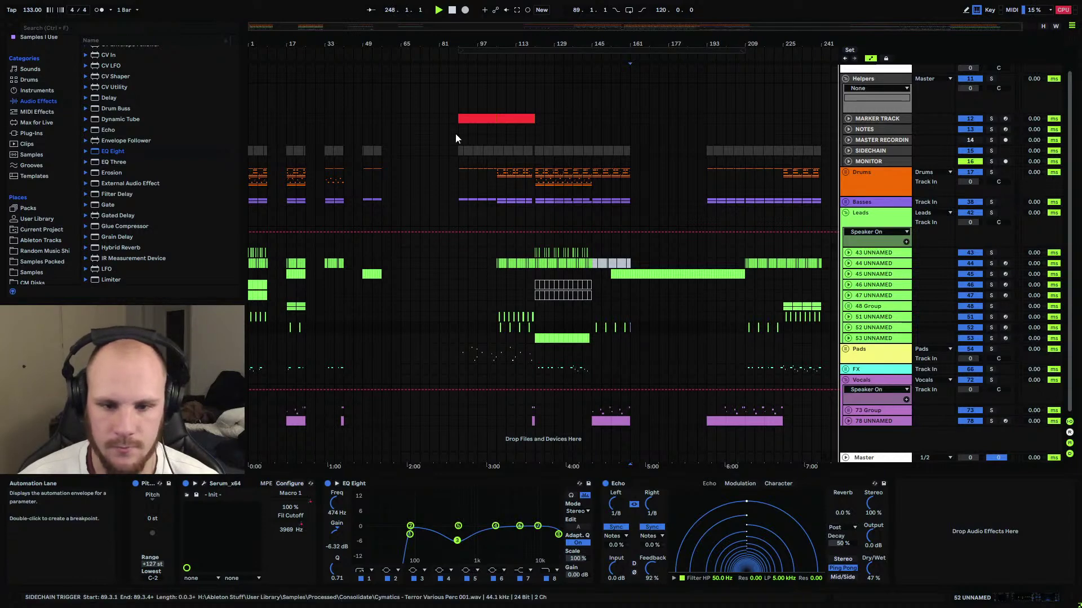
{"action": "left_click_drag", "start_coordinate": [453, 119], "coordinate": [823, 424]}
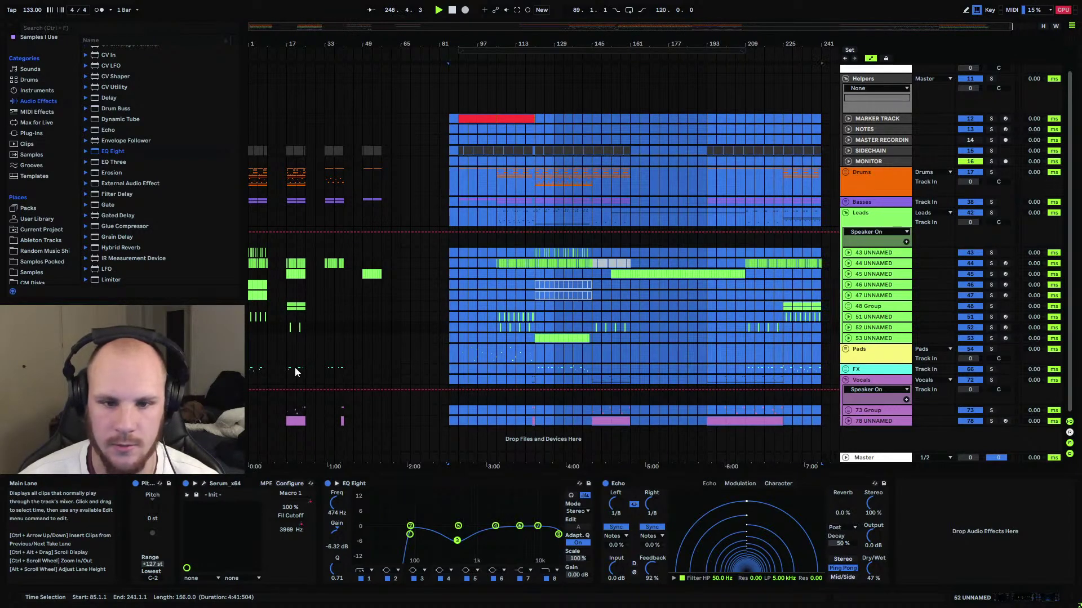
{"action": "left_click_drag", "start_coordinate": [391, 119], "coordinate": [245, 410]}
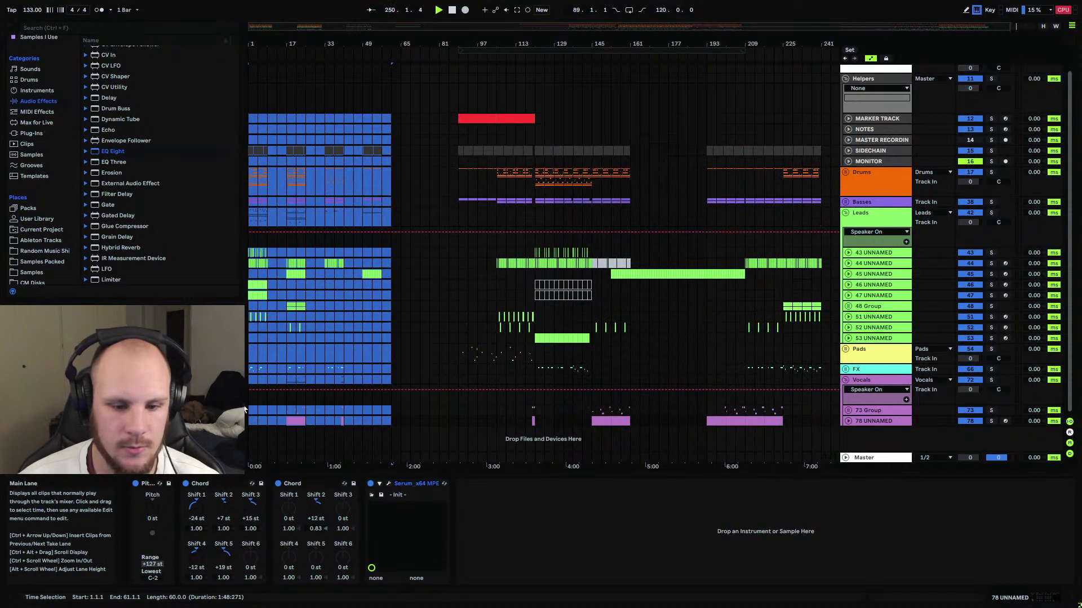
{"action": "left_click", "coordinate": [308, 381]}
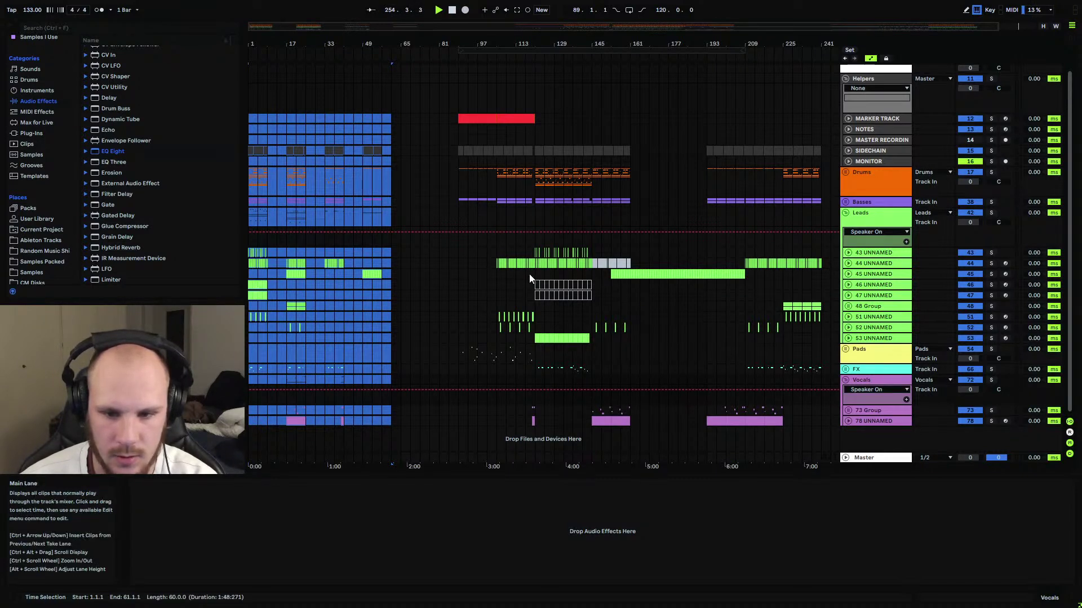
{"action": "left_click", "coordinate": [294, 276]}
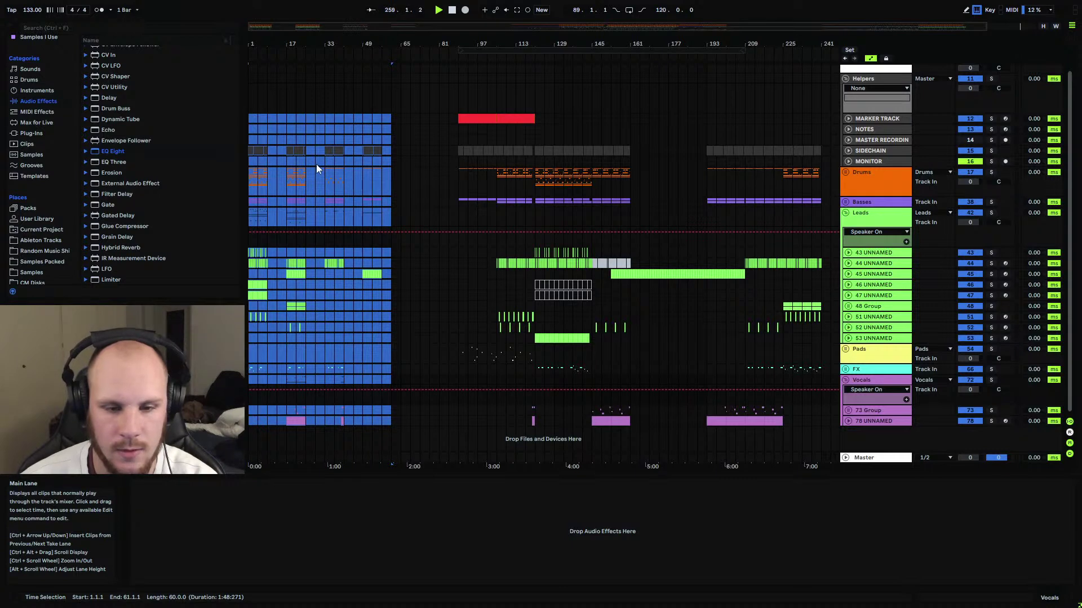
{"action": "left_click_drag", "start_coordinate": [328, 179], "coordinate": [343, 183]}
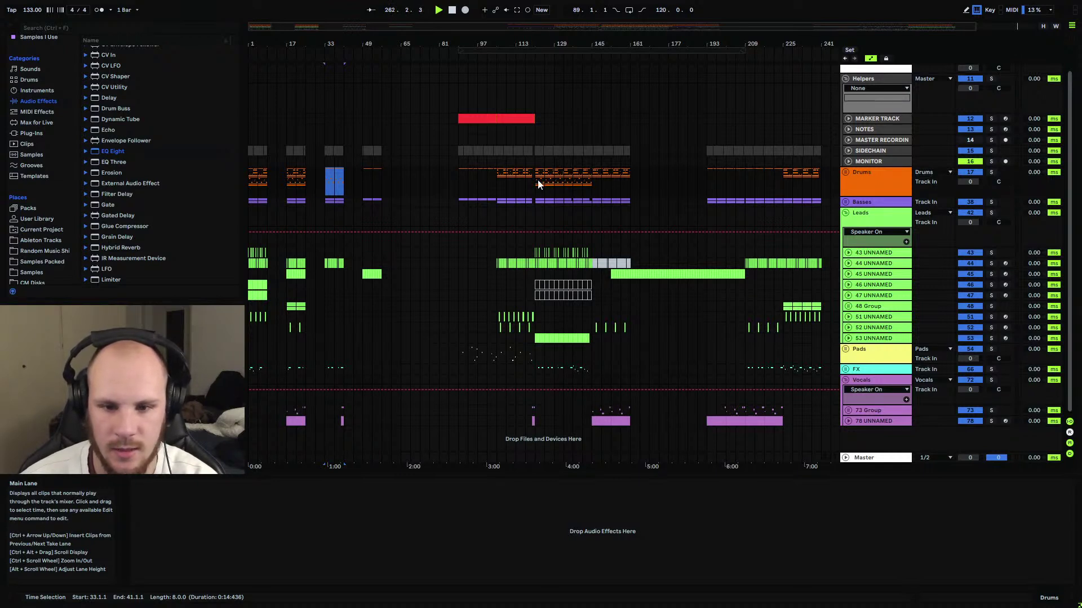
{"action": "left_click_drag", "start_coordinate": [388, 152], "coordinate": [246, 411]}
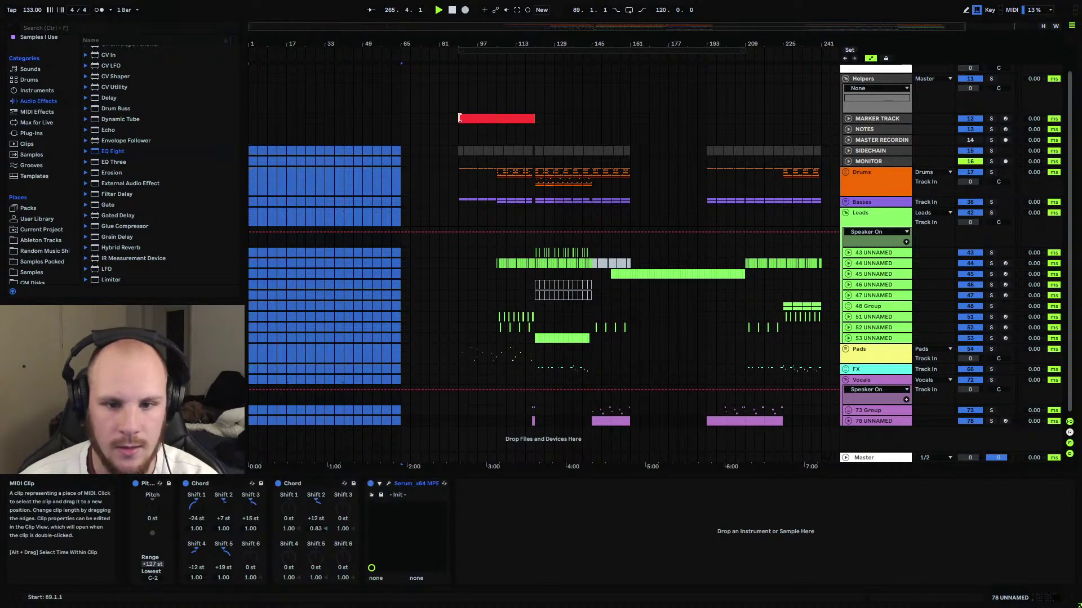
Move the whole arrangement from bars 89–241, MARKER TRACK through track 78, so it starts at bar 25.
{"action": "mouse_move", "coordinate": [457, 117]}
{"action": "left_mouse_down"}
{"action": "mouse_move", "coordinate": [828, 433]}
{"action": "mouse_move", "coordinate": [817, 426]}
{"action": "left_mouse_up"}
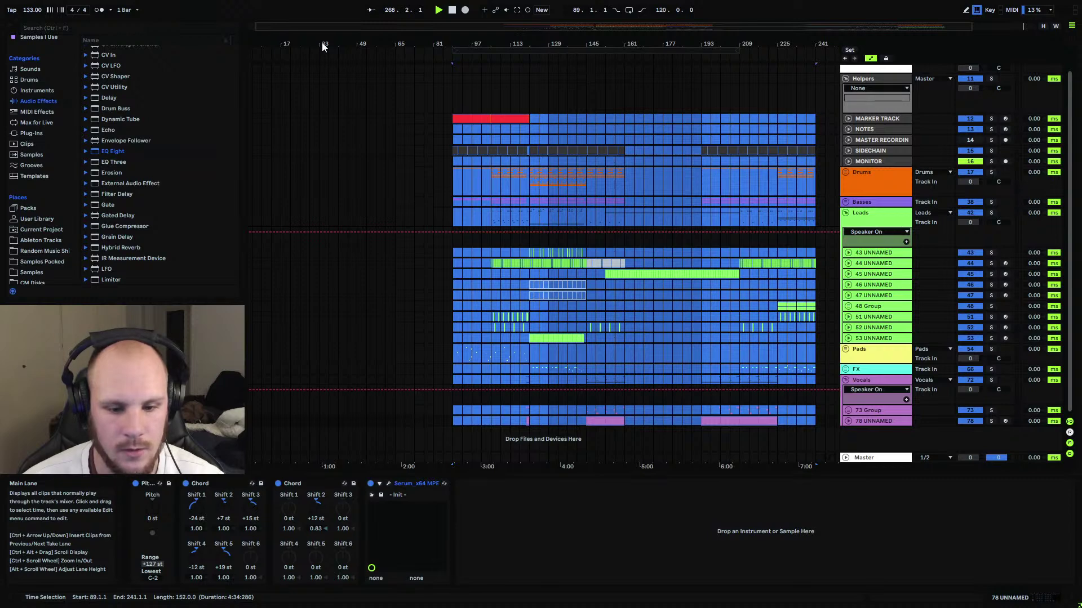
{"action": "left_click_drag", "start_coordinate": [323, 47], "coordinate": [330, 46]}
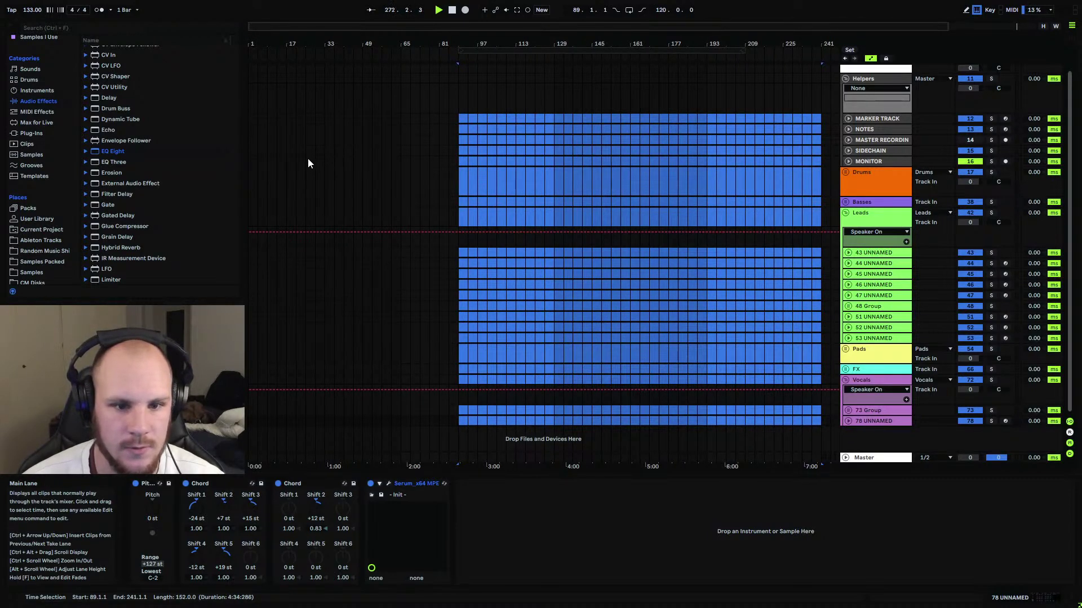
{"action": "left_click", "coordinate": [306, 118]}
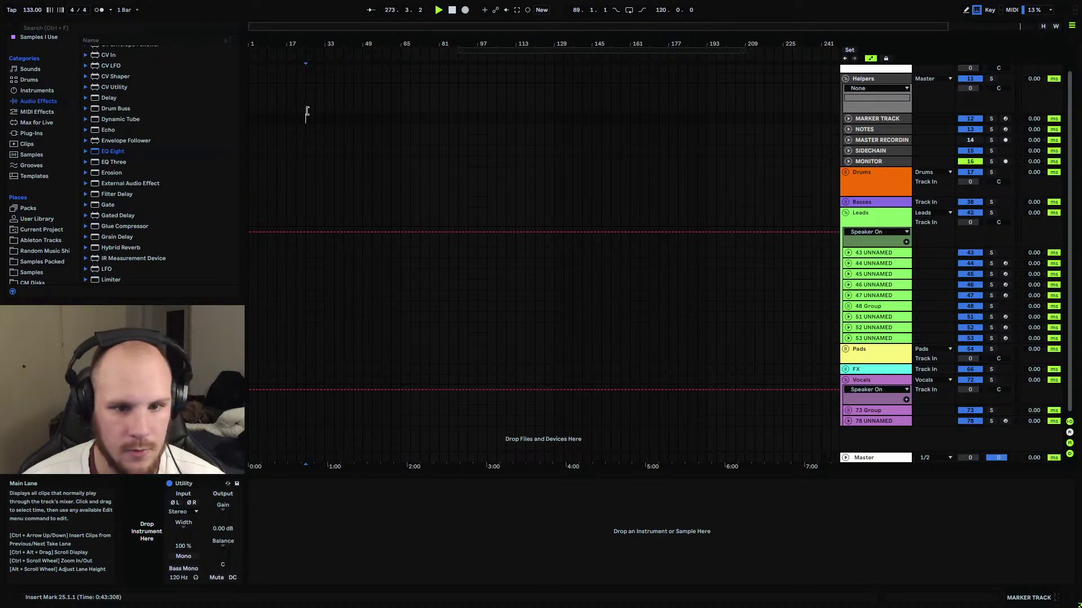
{"action": "mouse_move", "coordinate": [306, 45]}
{"action": "left_mouse_down"}
{"action": "mouse_move", "coordinate": [298, 141]}
{"action": "mouse_move", "coordinate": [300, 82]}
{"action": "left_mouse_up"}
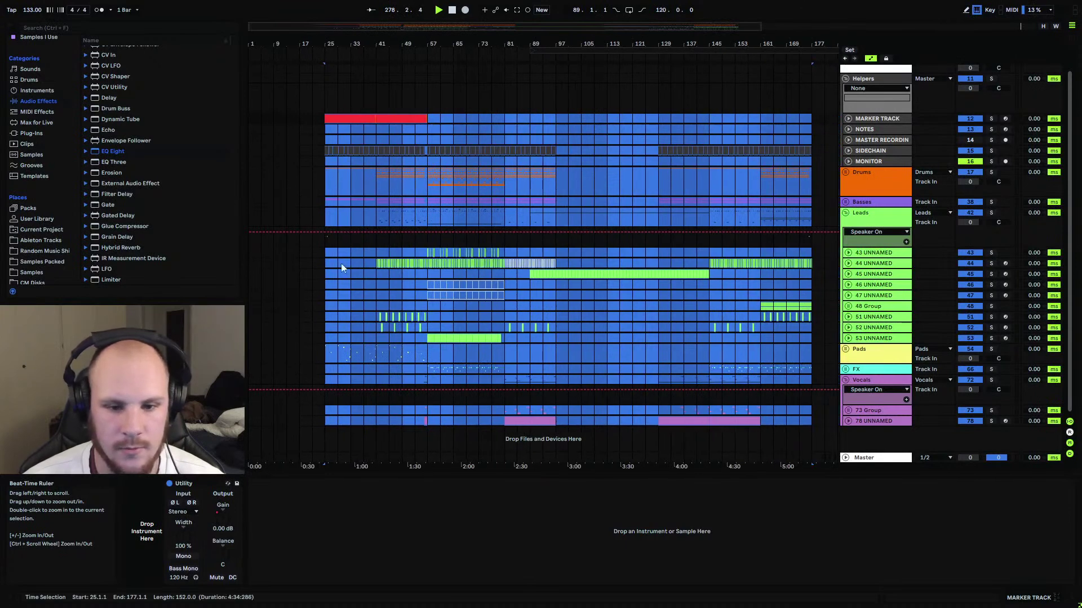
{"action": "left_click", "coordinate": [373, 313]}
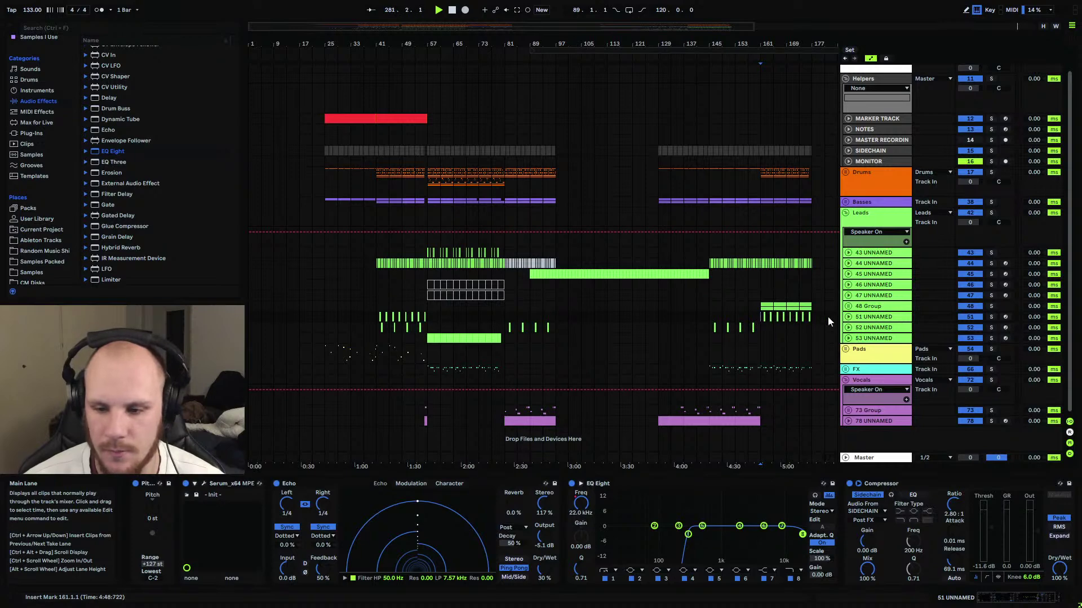
Play the arrangement from bar 129 and set the loop brace to bars 25–177.
{"action": "left_click_drag", "start_coordinate": [711, 320], "coordinate": [815, 319]}
{"action": "left_click", "coordinate": [661, 317]}
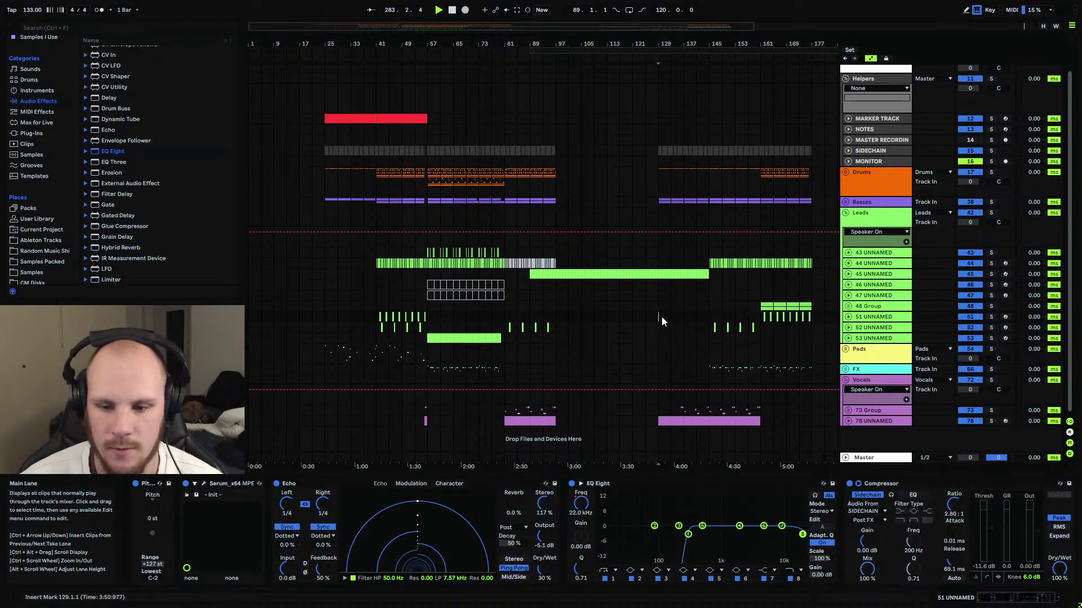
{"action": "key", "text": "space"}
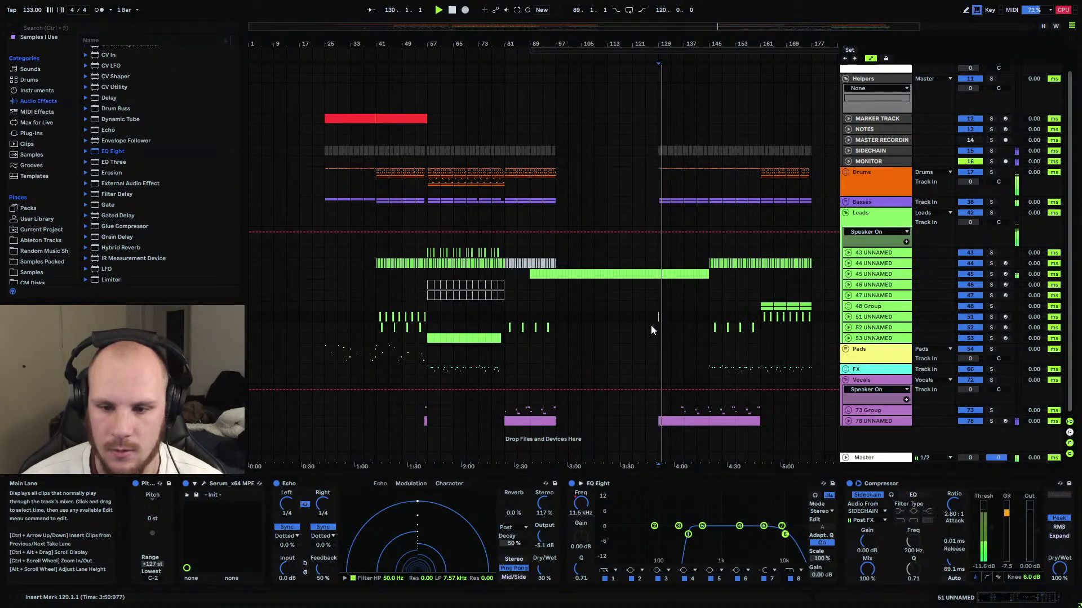
{"action": "left_click_drag", "start_coordinate": [590, 51], "coordinate": [385, 59]}
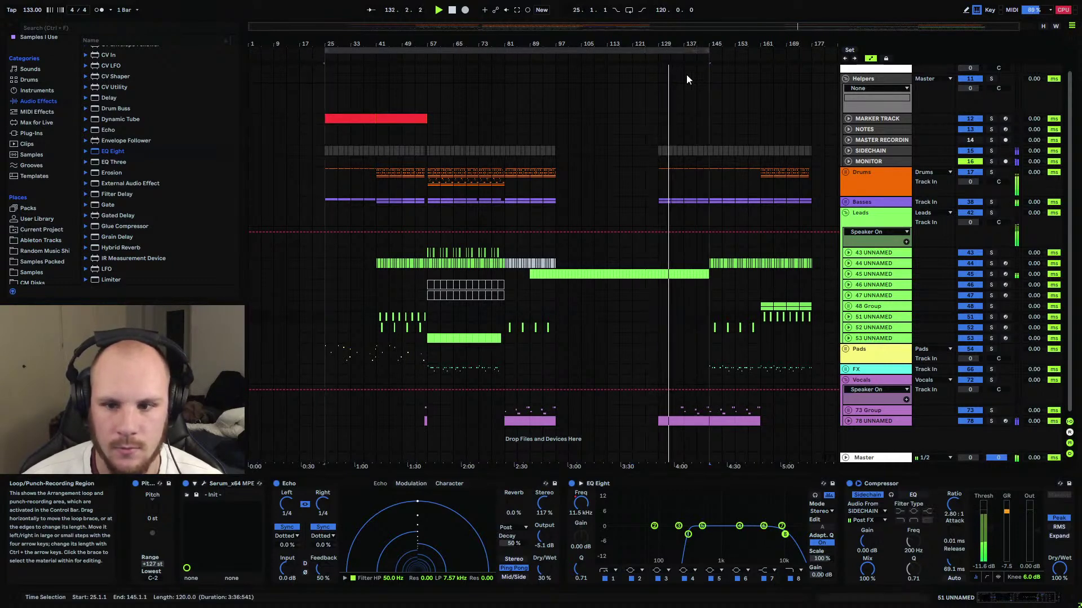
{"action": "left_click_drag", "start_coordinate": [711, 53], "coordinate": [811, 53]}
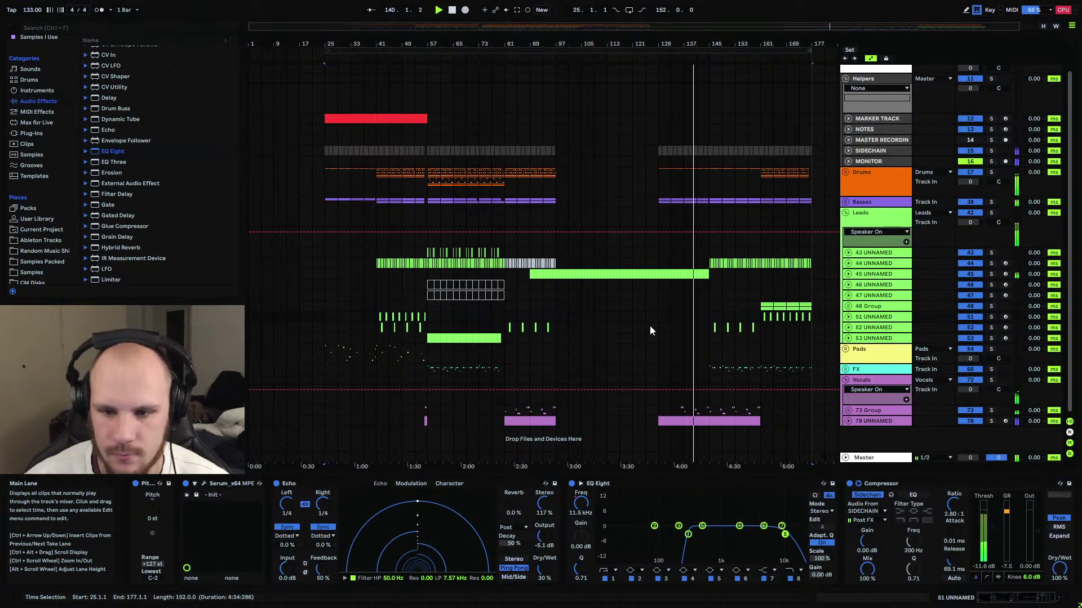
Collapse the Leads, Helpers and Vocals groups while the arrangement plays.
{"action": "left_click_drag", "start_coordinate": [709, 44], "coordinate": [659, 90]}
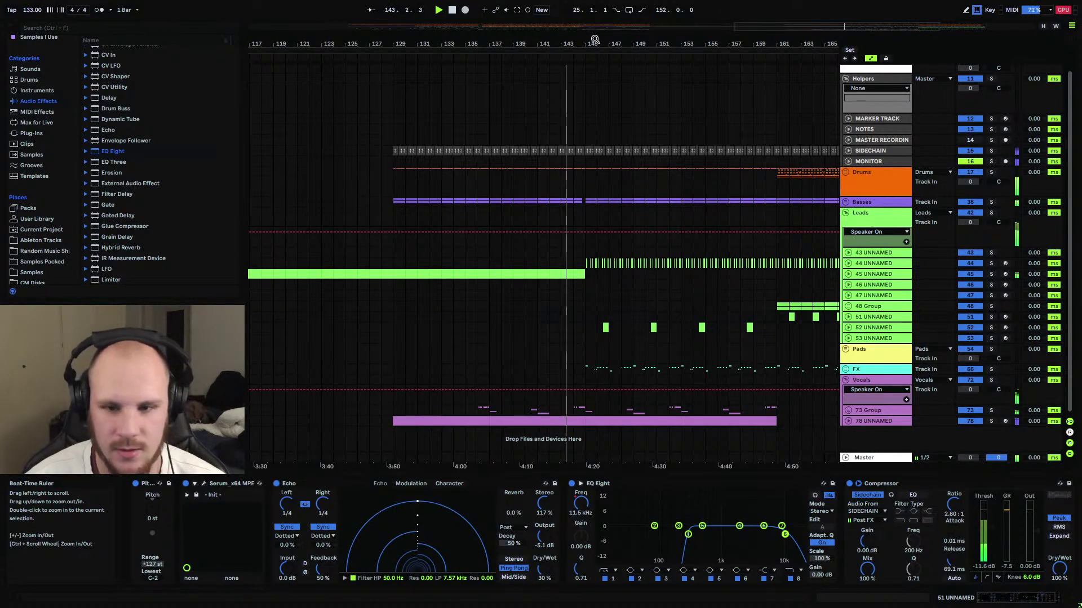
{"action": "left_click_drag", "start_coordinate": [595, 39], "coordinate": [587, 68]}
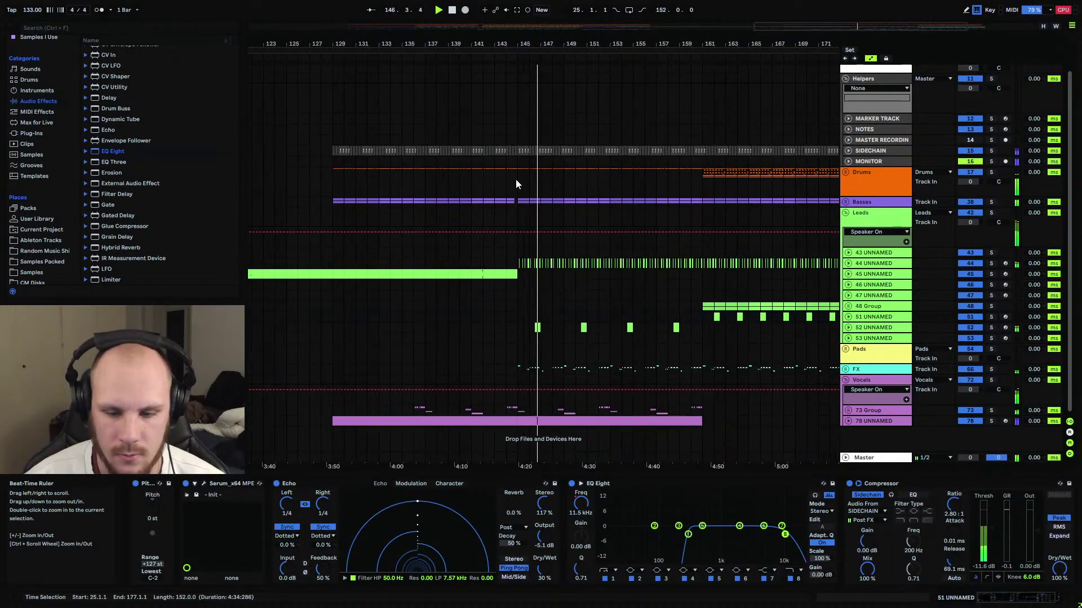
{"action": "left_click_drag", "start_coordinate": [526, 45], "coordinate": [526, 17]}
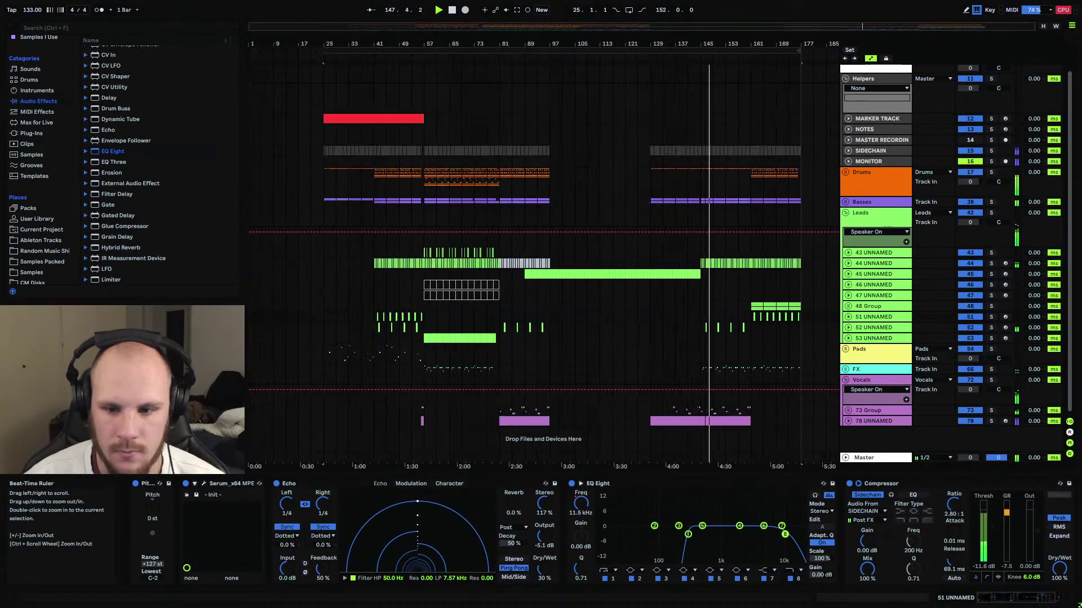
{"action": "left_click", "coordinate": [846, 212]}
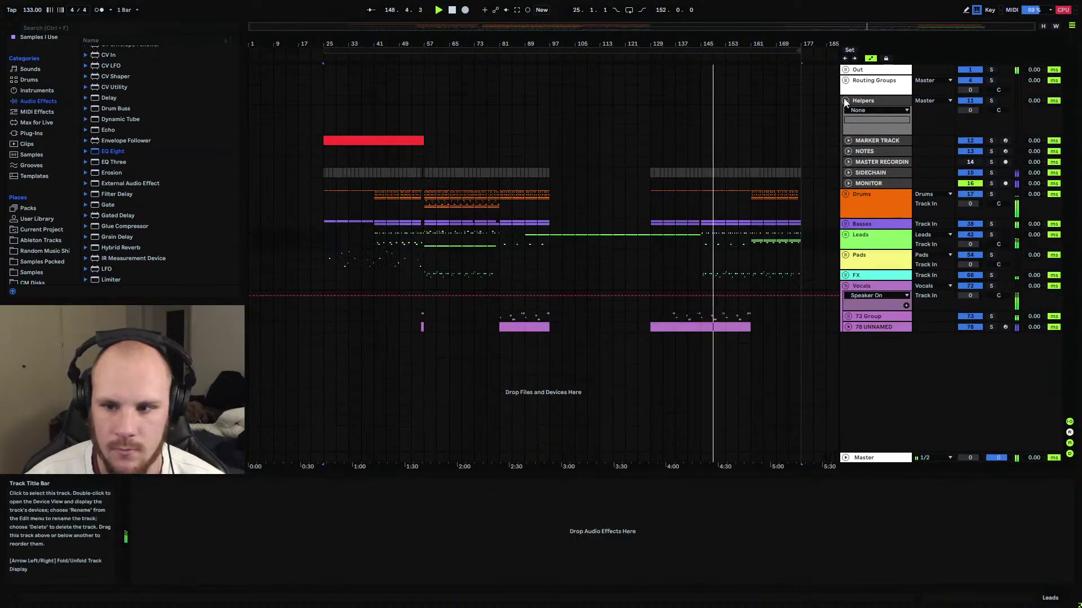
{"action": "left_click", "coordinate": [846, 102]}
{"action": "left_click", "coordinate": [846, 204]}
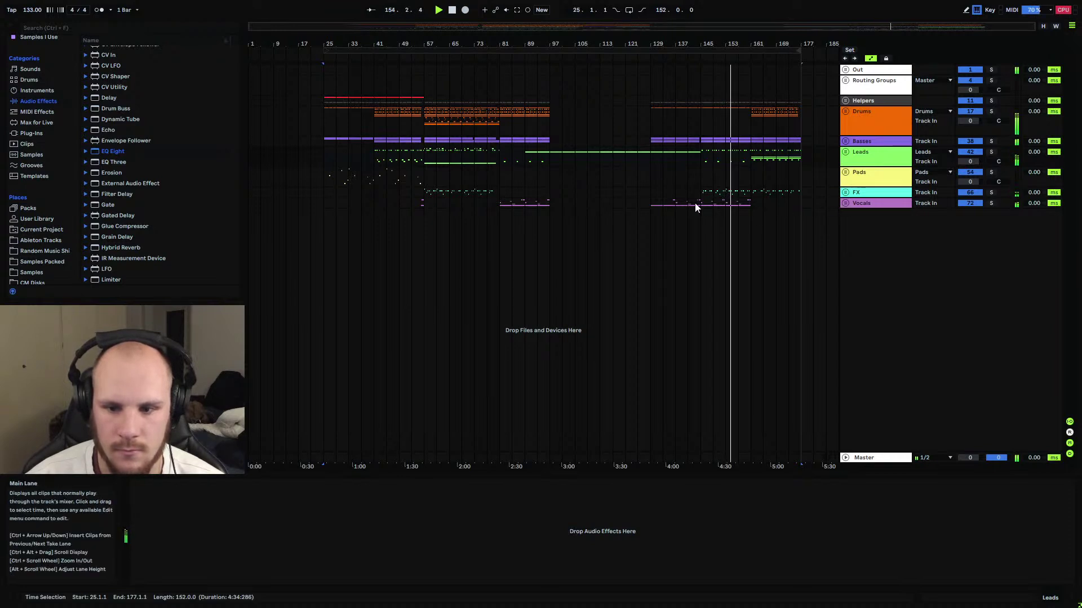
Copy the Vocals group's clips from bars 137–161 to bar 1 and play from there.
{"action": "left_click_drag", "start_coordinate": [675, 204], "coordinate": [752, 204]}
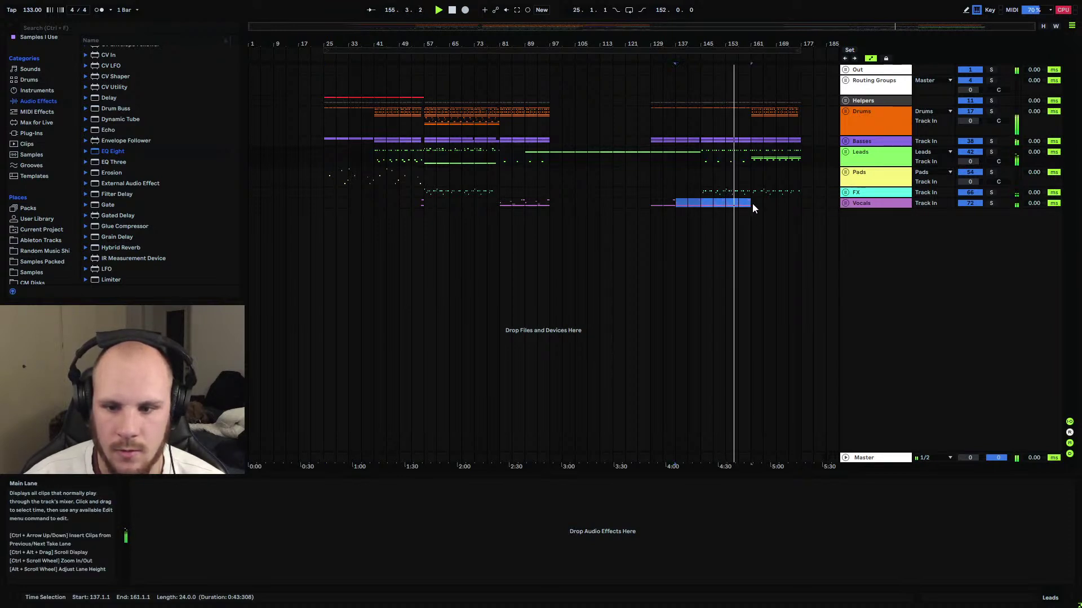
{"action": "left_click", "coordinate": [252, 203]}
{"action": "key", "text": "ctrl+v"}
{"action": "left_click_drag", "start_coordinate": [261, 44], "coordinate": [260, 90]}
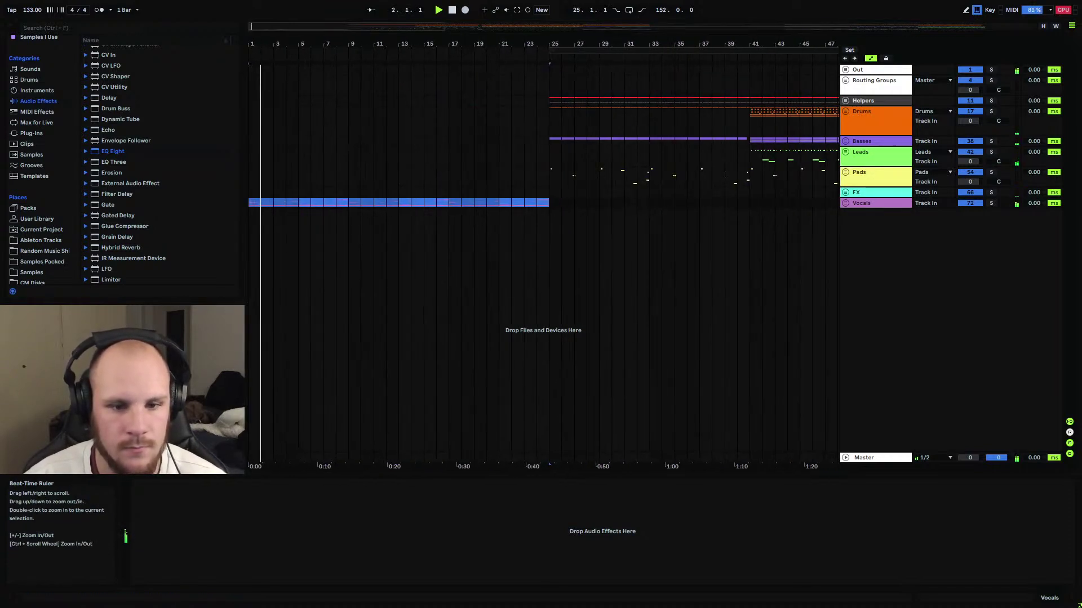
Expand the Vocals group and insert MeldaProduction's MStereoSpread before the Vocoder on 73 Group.
{"action": "left_click", "coordinate": [845, 203]}
{"action": "left_click", "coordinate": [873, 234]}
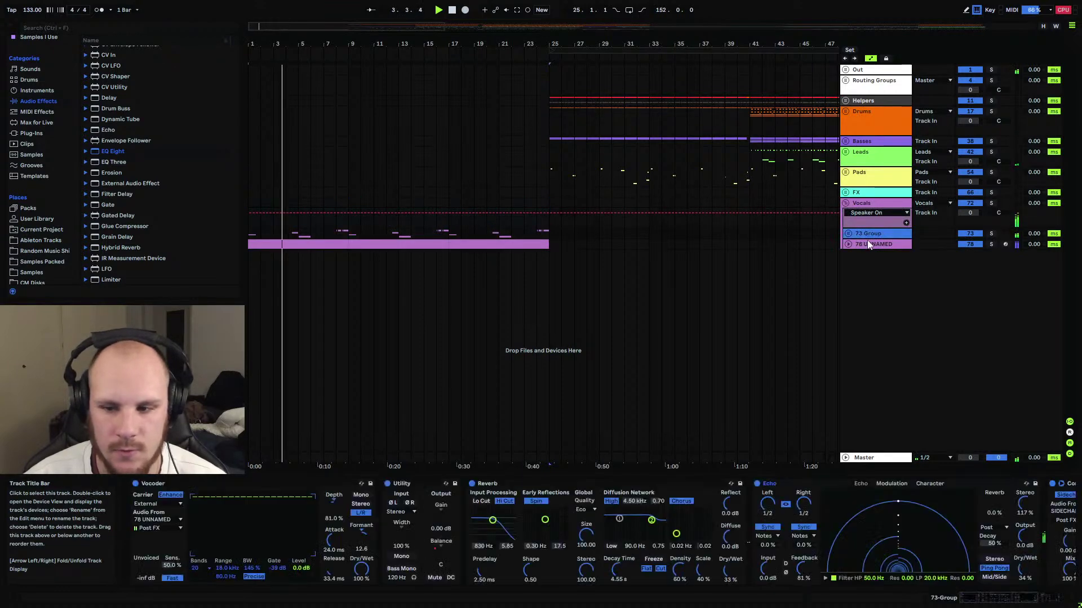
{"action": "left_click", "coordinate": [867, 242]}
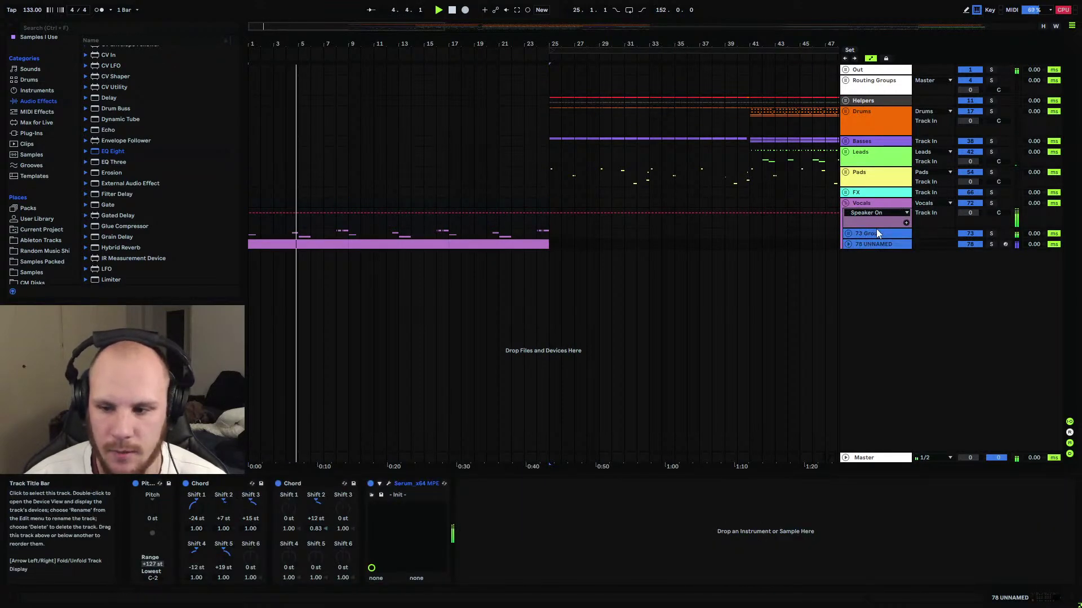
{"action": "left_click", "coordinate": [873, 230]}
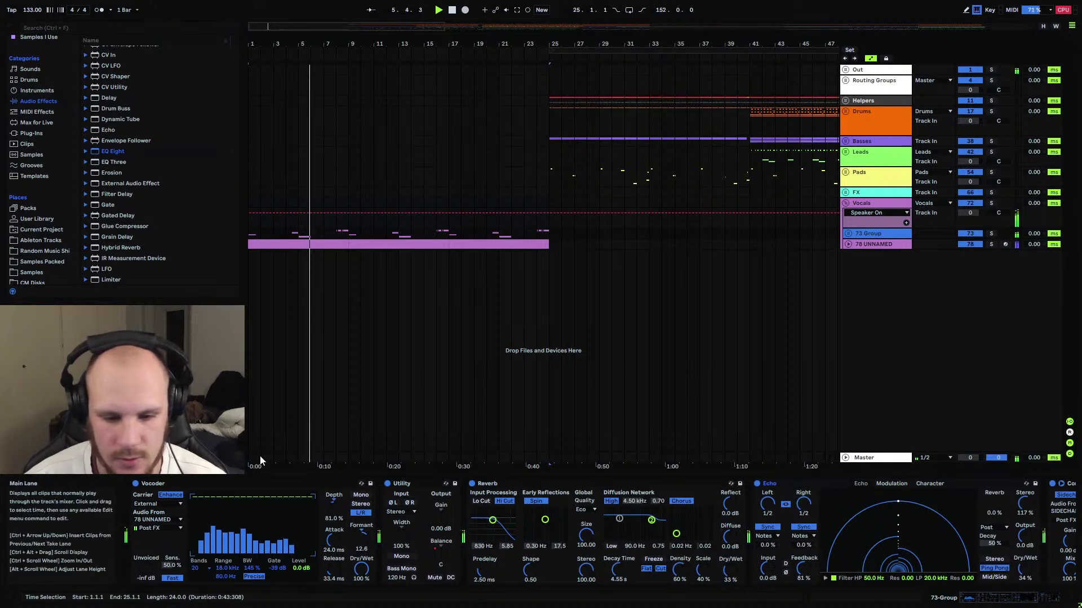
{"action": "left_click", "coordinate": [41, 133]}
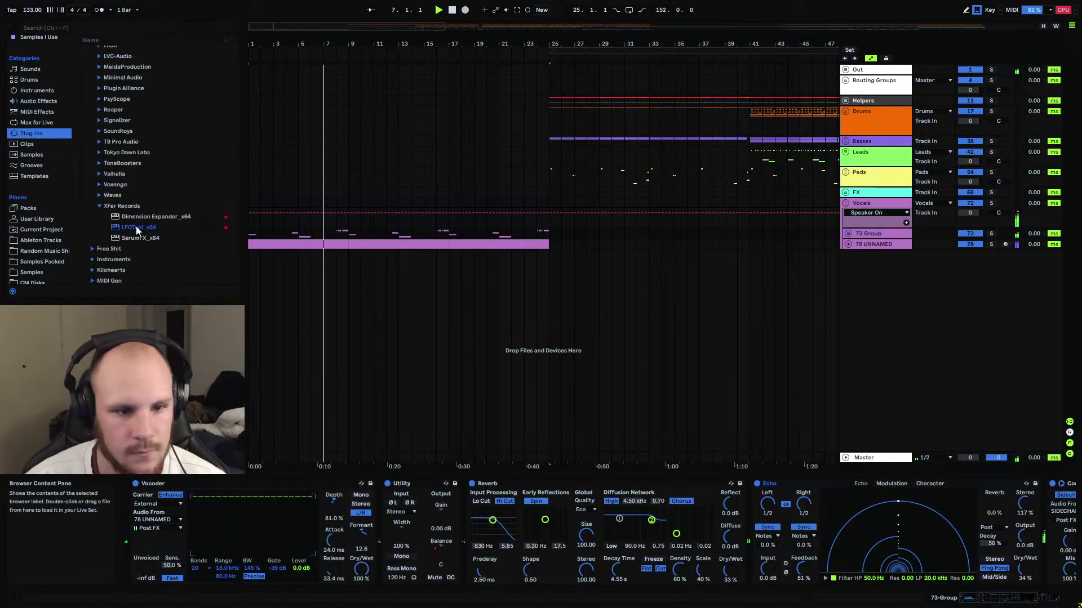
{"action": "left_click", "coordinate": [99, 206]}
{"action": "scroll", "coordinate": [101, 169], "scroll_direction": "up", "scroll_amount": 2}
{"action": "left_click", "coordinate": [99, 123]}
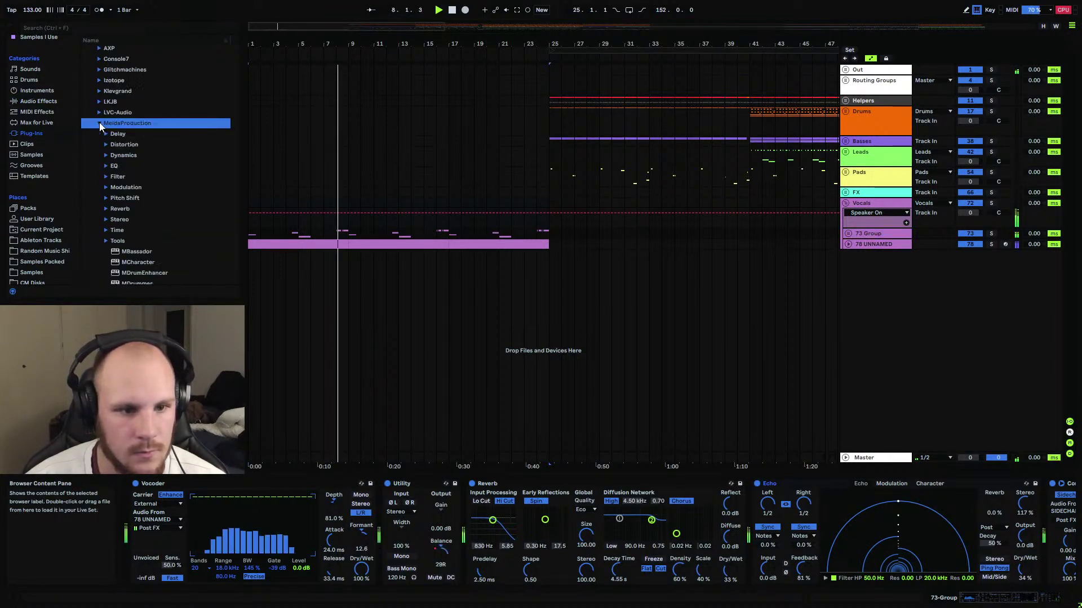
{"action": "left_click", "coordinate": [106, 219]}
{"action": "left_click_drag", "start_coordinate": [162, 216], "coordinate": [218, 499]}
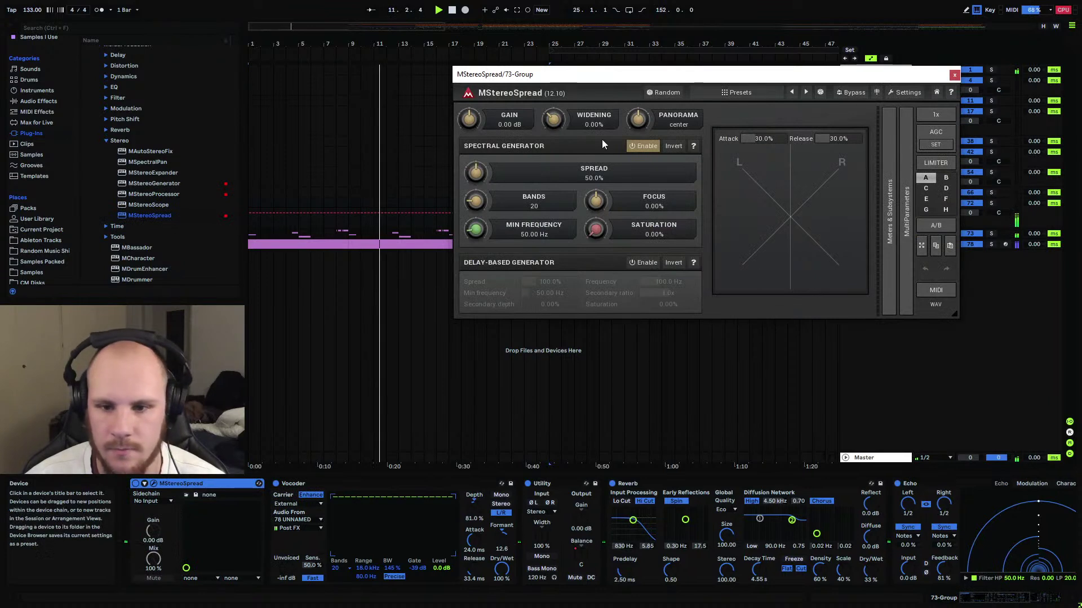
Set MStereoSpread's Widening to about 27.6% and Spread to about 53.2%, and close its window.
{"action": "left_click_drag", "start_coordinate": [553, 119], "coordinate": [559, 123]}
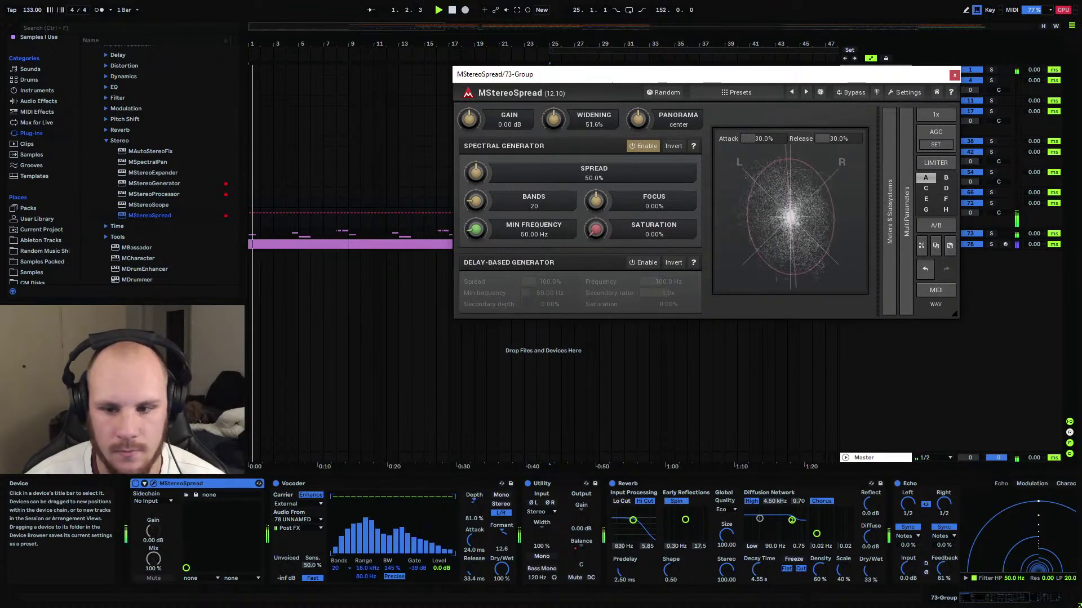
{"action": "left_click_drag", "start_coordinate": [476, 173], "coordinate": [476, 167]}
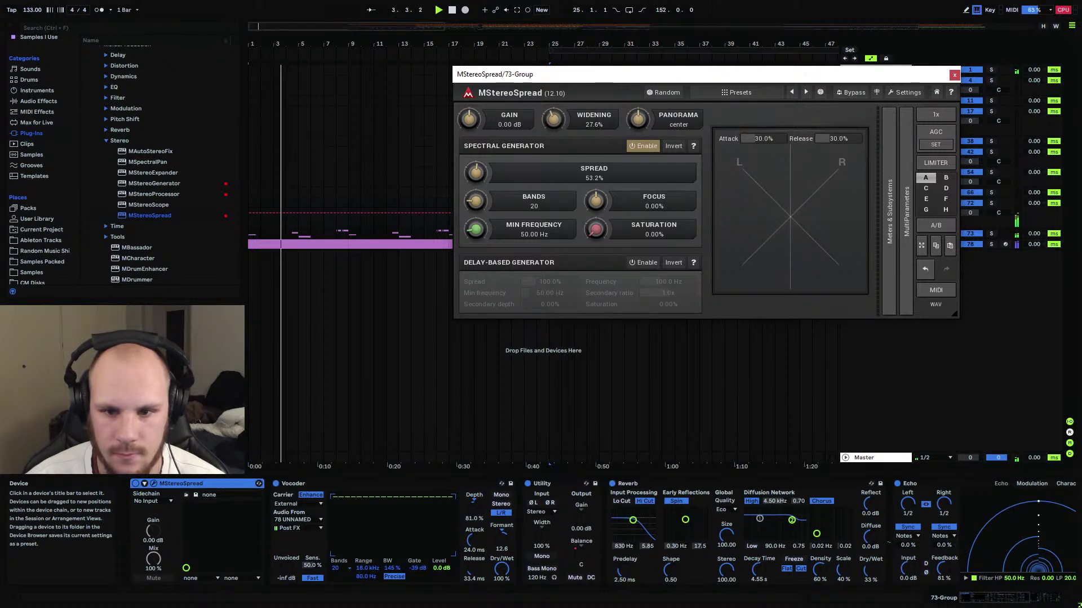
{"action": "left_click", "coordinate": [954, 76]}
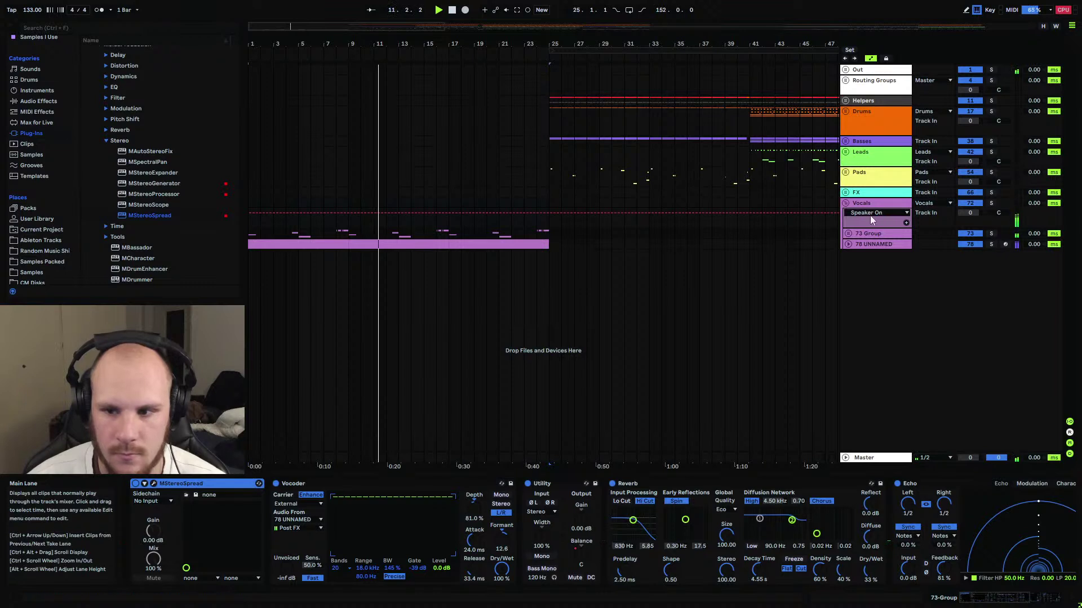
Insert an Auto Filter on the Vocals group and set its low-pass frequency to about 1.67 kHz.
{"action": "left_click", "coordinate": [118, 140]}
{"action": "left_click", "coordinate": [39, 100]}
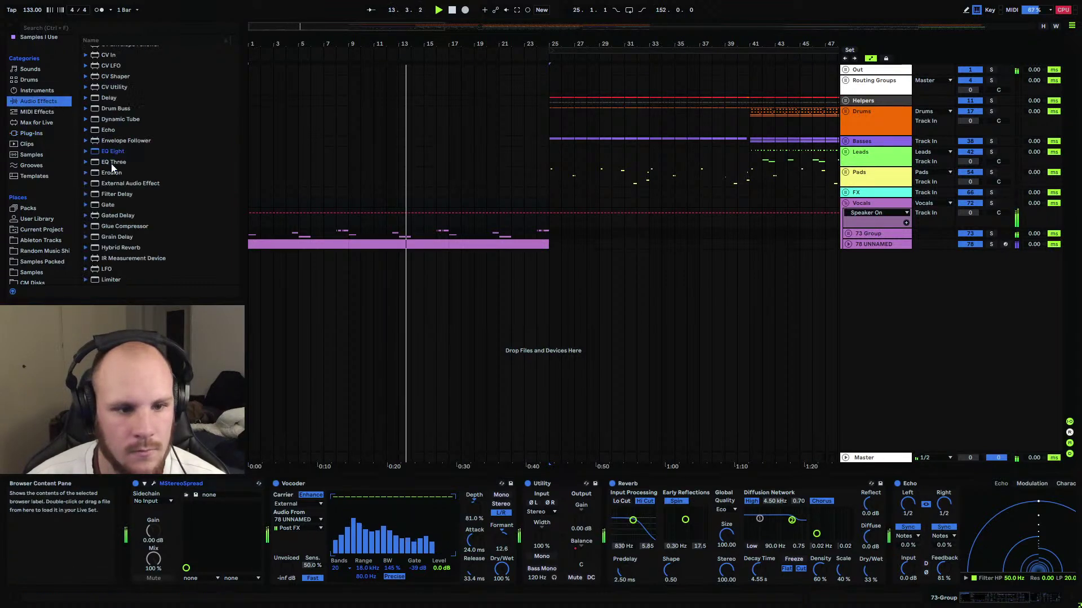
{"action": "scroll", "coordinate": [116, 164], "scroll_direction": "down", "scroll_amount": 15}
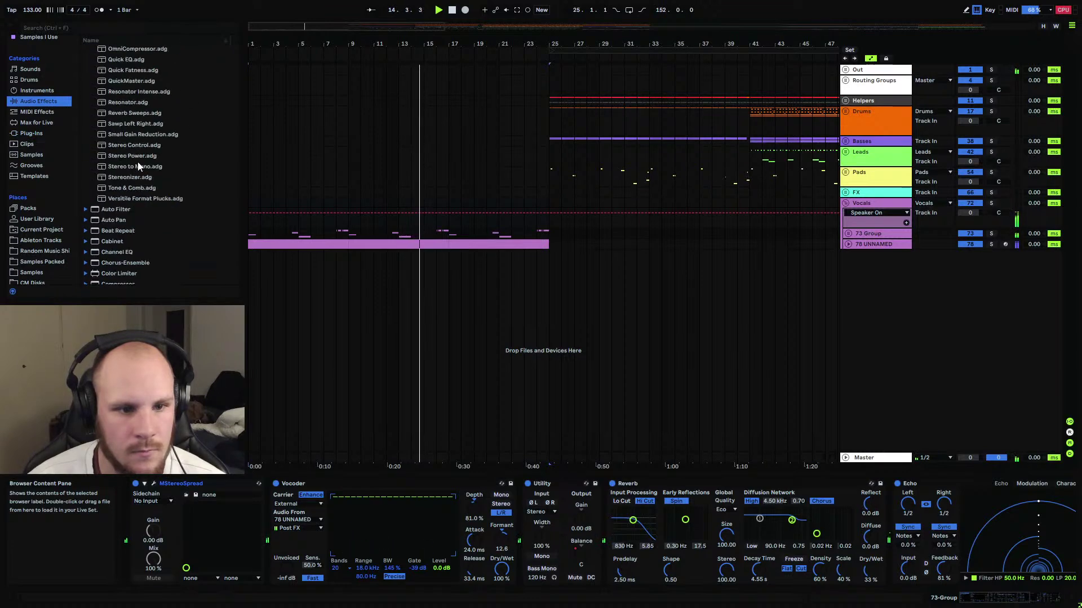
{"action": "scroll", "coordinate": [104, 129], "scroll_direction": "up", "scroll_amount": 6}
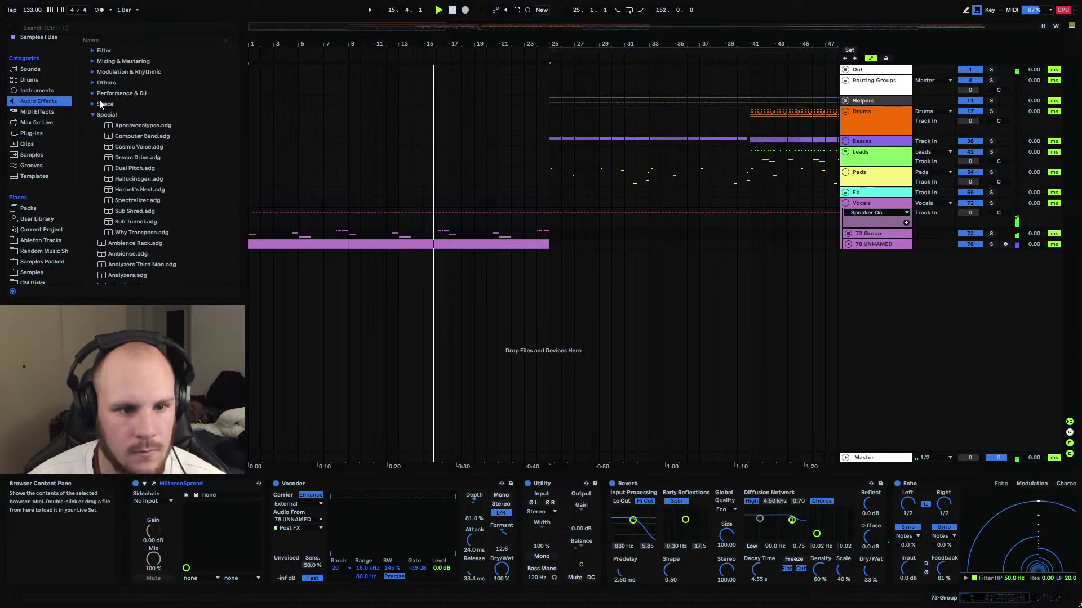
{"action": "left_click", "coordinate": [86, 72]}
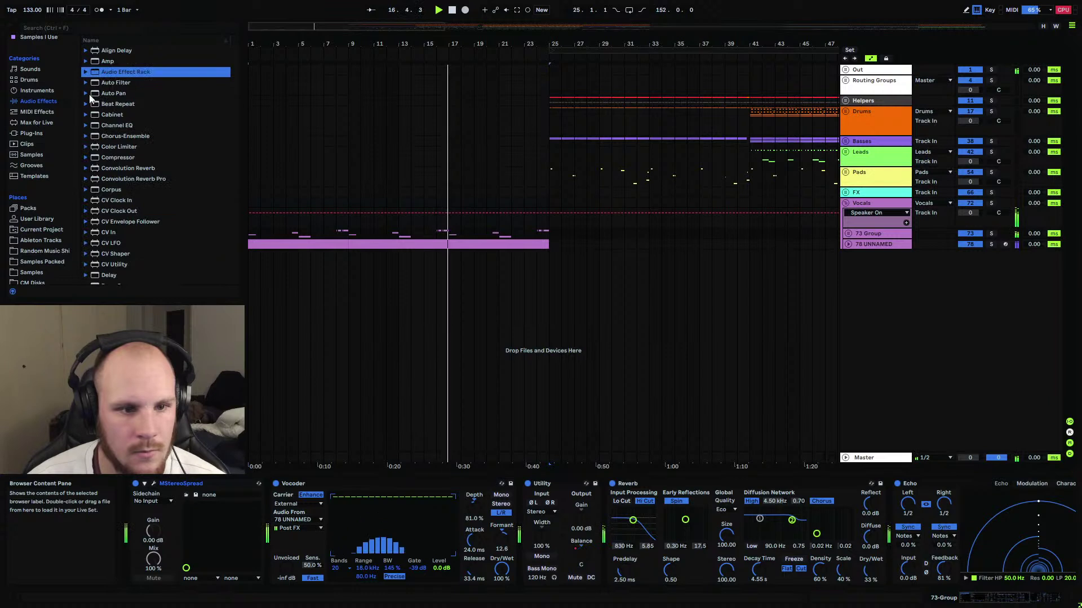
{"action": "left_click", "coordinate": [127, 85]}
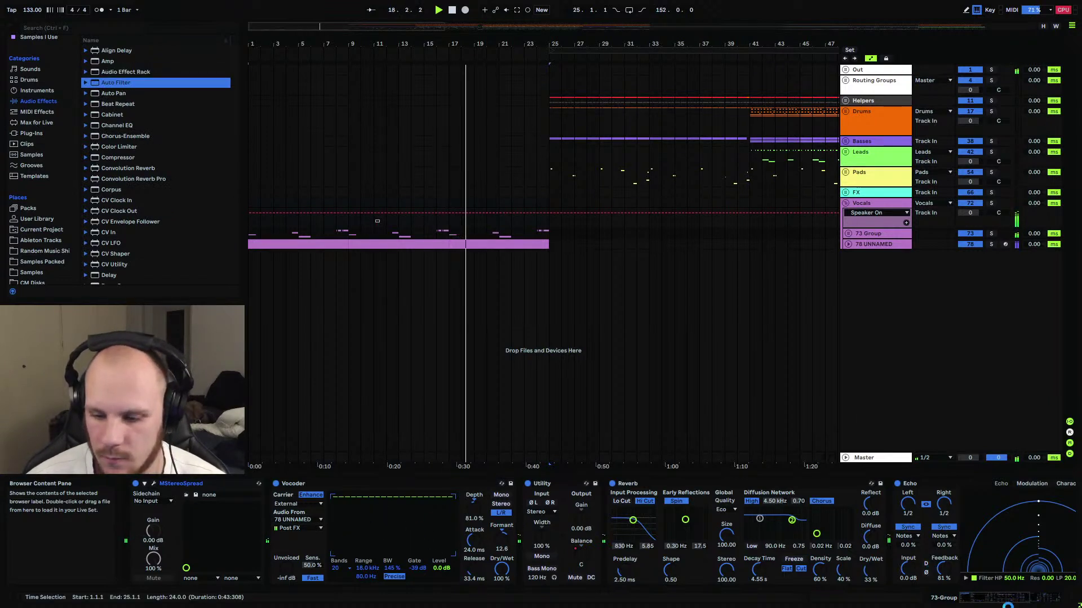
{"action": "left_click_drag", "start_coordinate": [265, 542], "coordinate": [233, 541]}
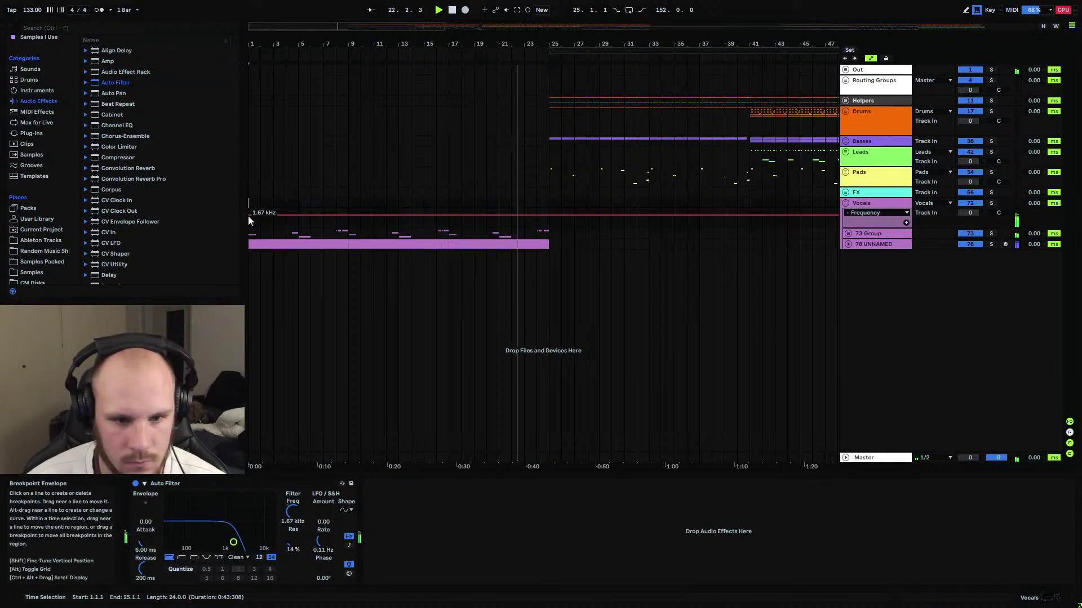
Automate the Vocals filter frequency to rise from bar 1 to about 6.84 kHz at bar 25, opening further to about 19.9 kHz by bar 27.
{"action": "left_click_drag", "start_coordinate": [544, 218], "coordinate": [544, 214]}
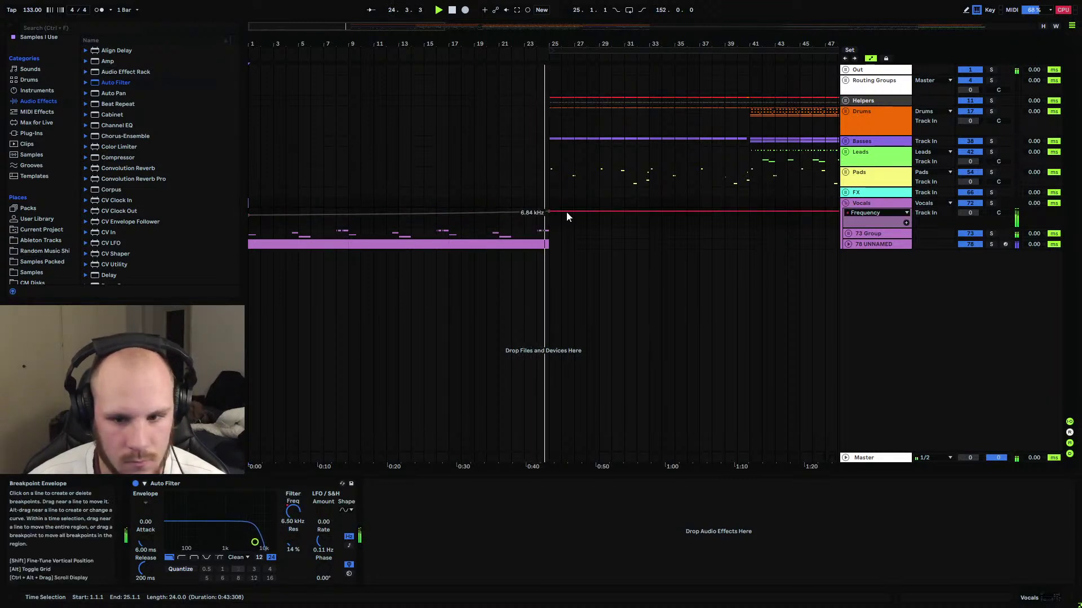
{"action": "left_click_drag", "start_coordinate": [573, 210], "coordinate": [573, 208]}
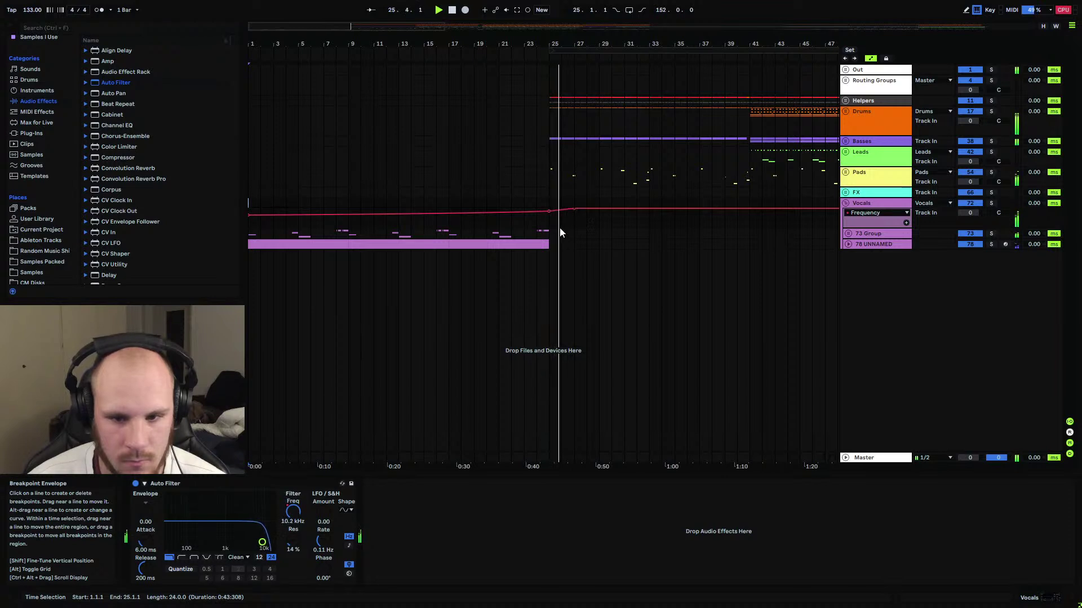
{"action": "left_click", "coordinate": [249, 204]}
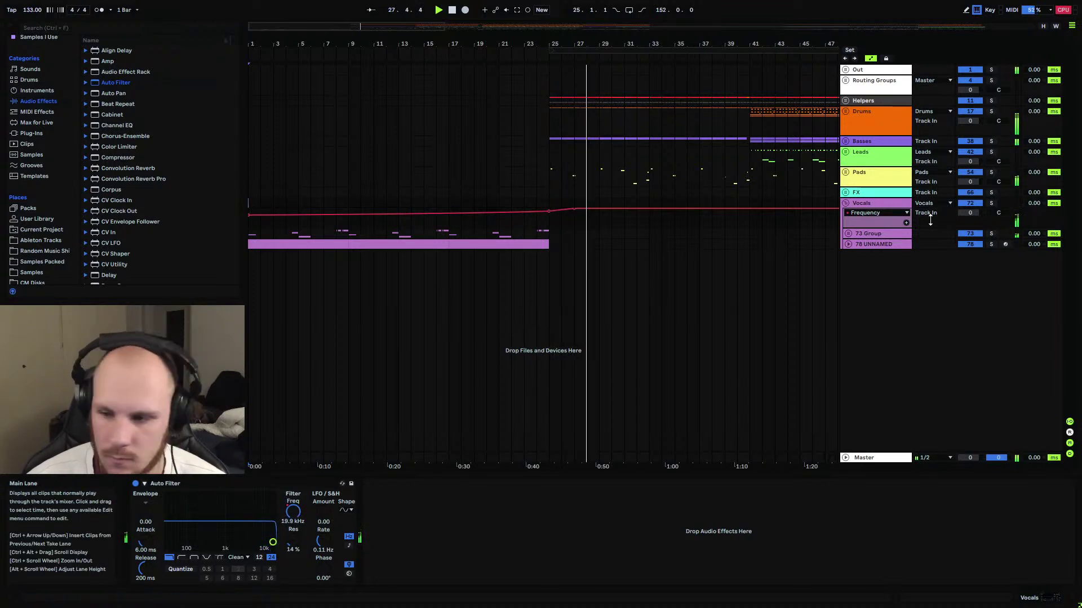
Collapse the Vocals group, expand the Pads group and add a new MIDI track after 55 Group.
{"action": "left_click", "coordinate": [847, 208]}
{"action": "left_click", "coordinate": [845, 173]}
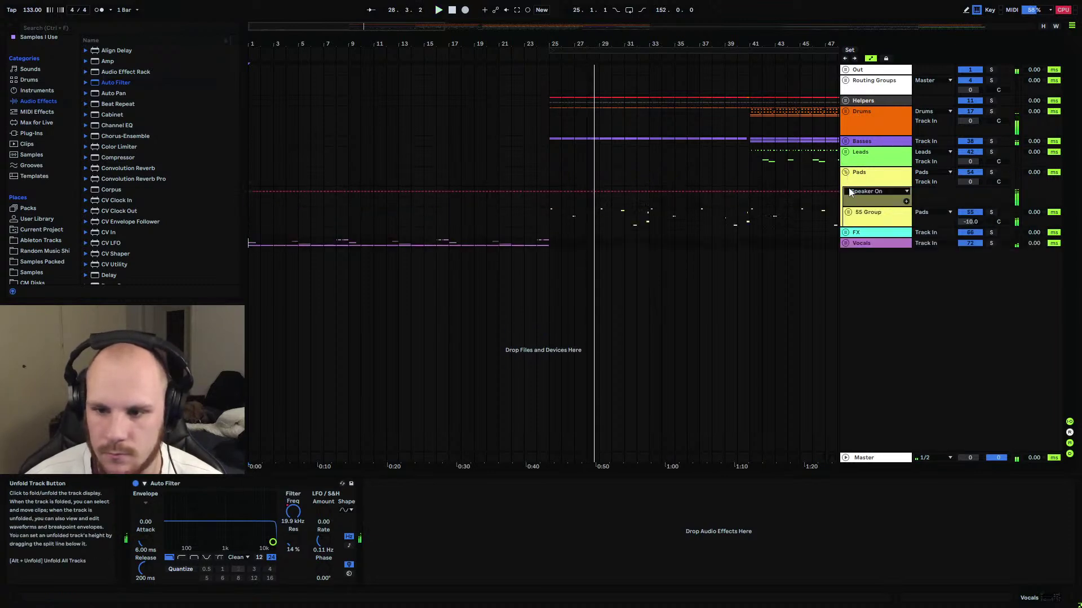
{"action": "left_click", "coordinate": [872, 218]}
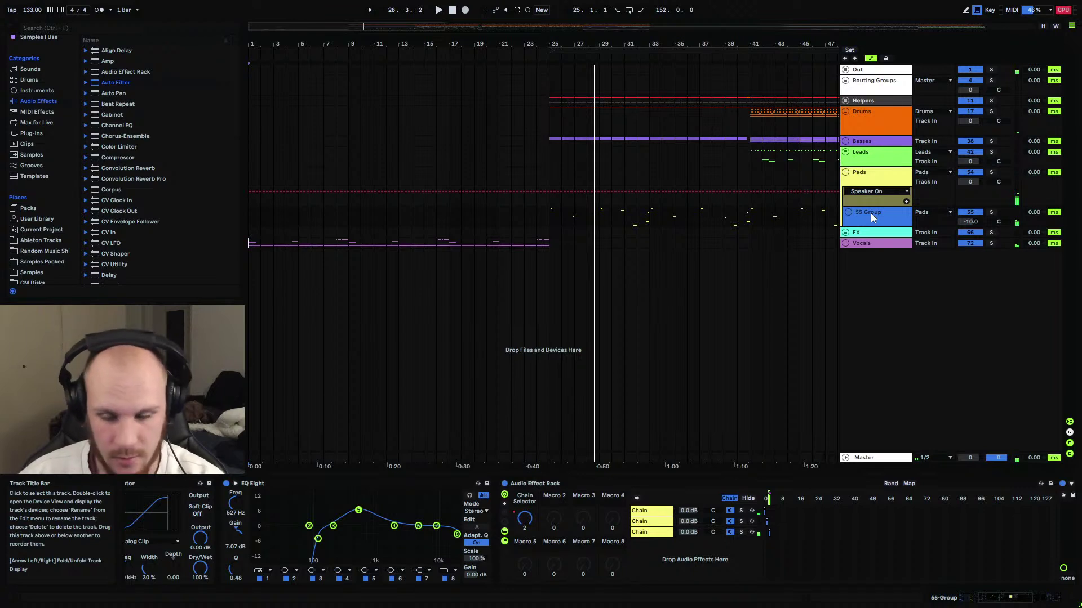
{"action": "key", "text": "ctrl+shift+t"}
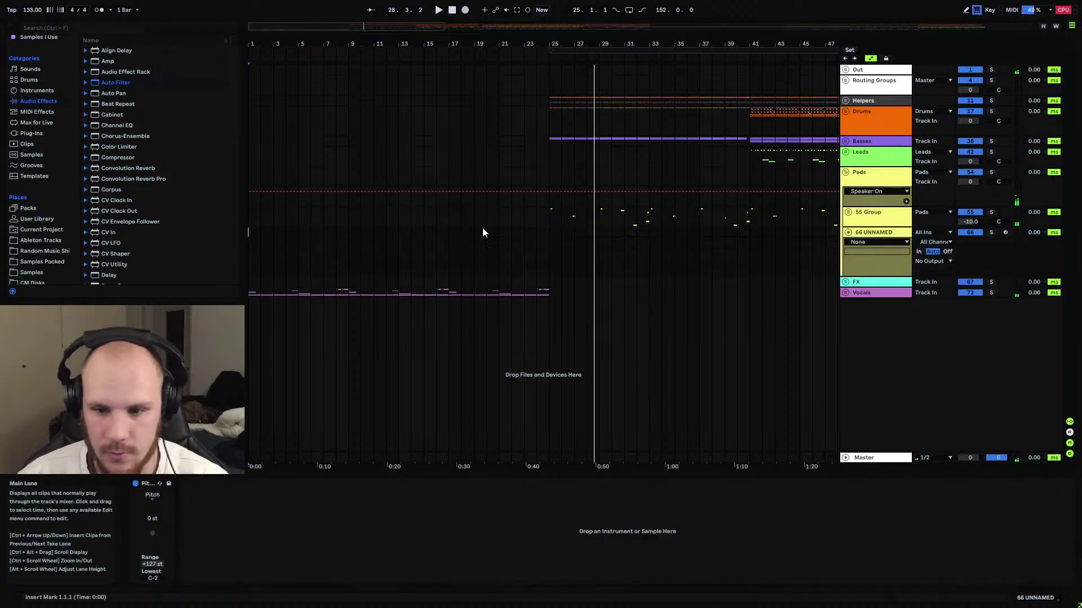
Copy both Chord devices from the Vocals group's 79 UNNAMED track to the new 66 UNNAMED pad track.
{"action": "left_click", "coordinate": [845, 294]}
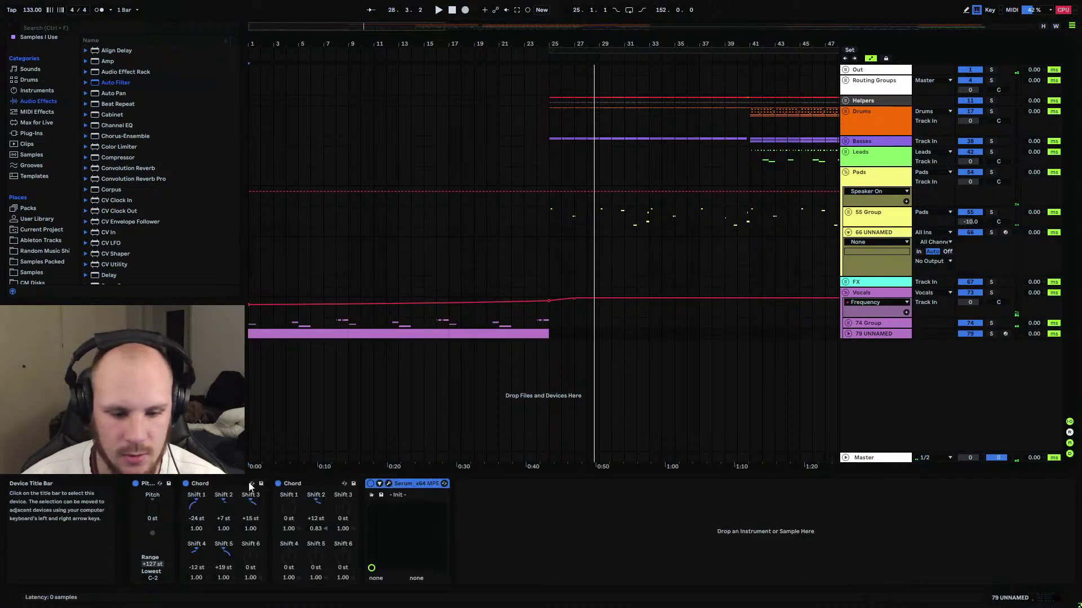
{"action": "left_click", "coordinate": [307, 485], "text": "shift"}
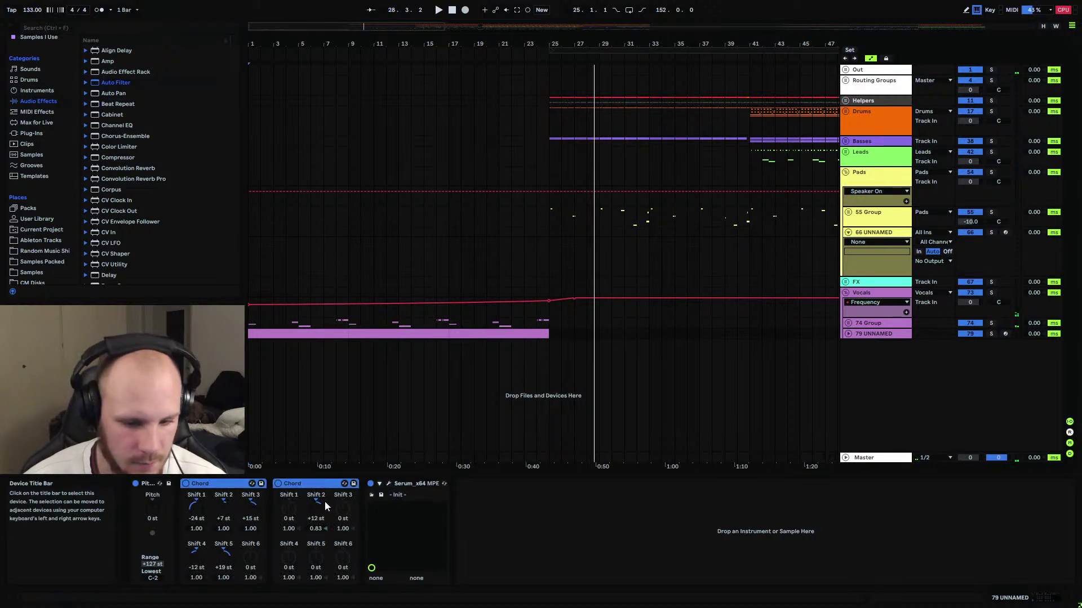
{"action": "left_click", "coordinate": [869, 235]}
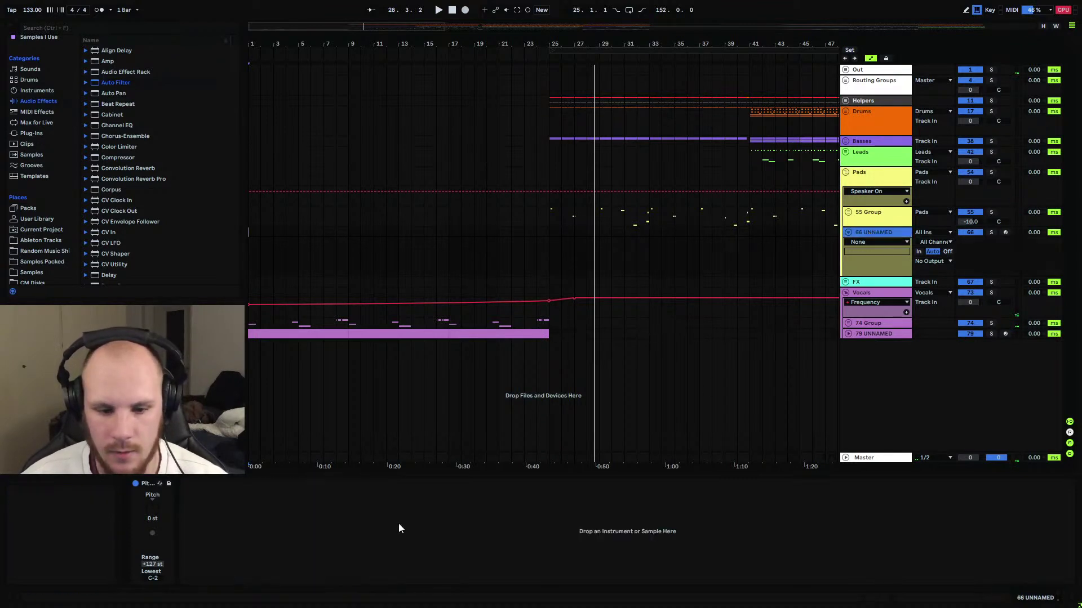
{"action": "key", "text": "ctrl+v"}
{"action": "left_click", "coordinate": [35, 133]}
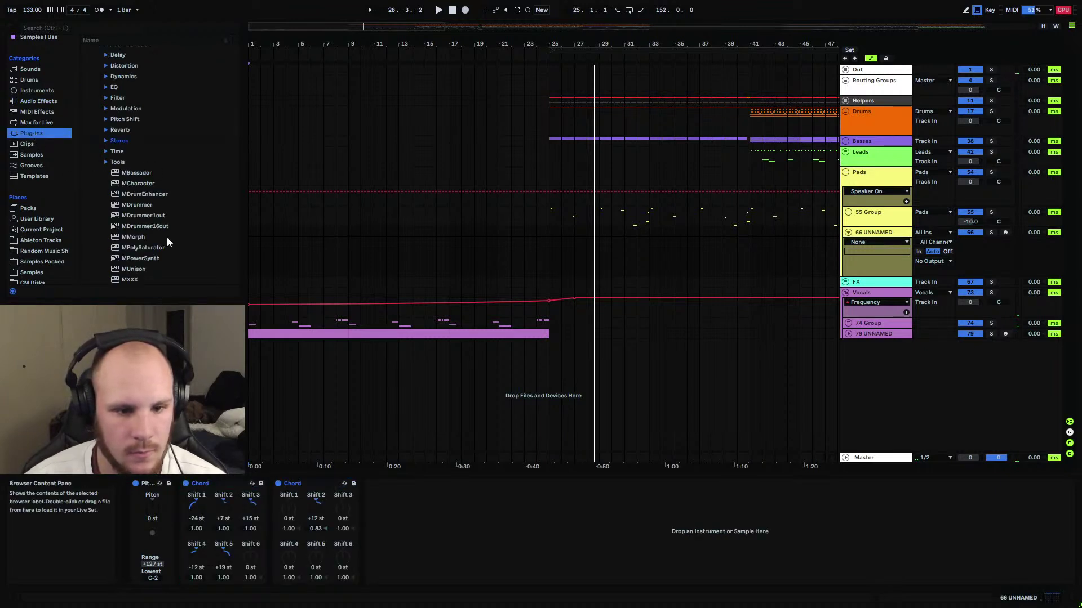
Copy the 79 UNNAMED MIDI clips covering bars 1–25 to bar 1 of the 66 UNNAMED track.
{"action": "left_click", "coordinate": [349, 333]}
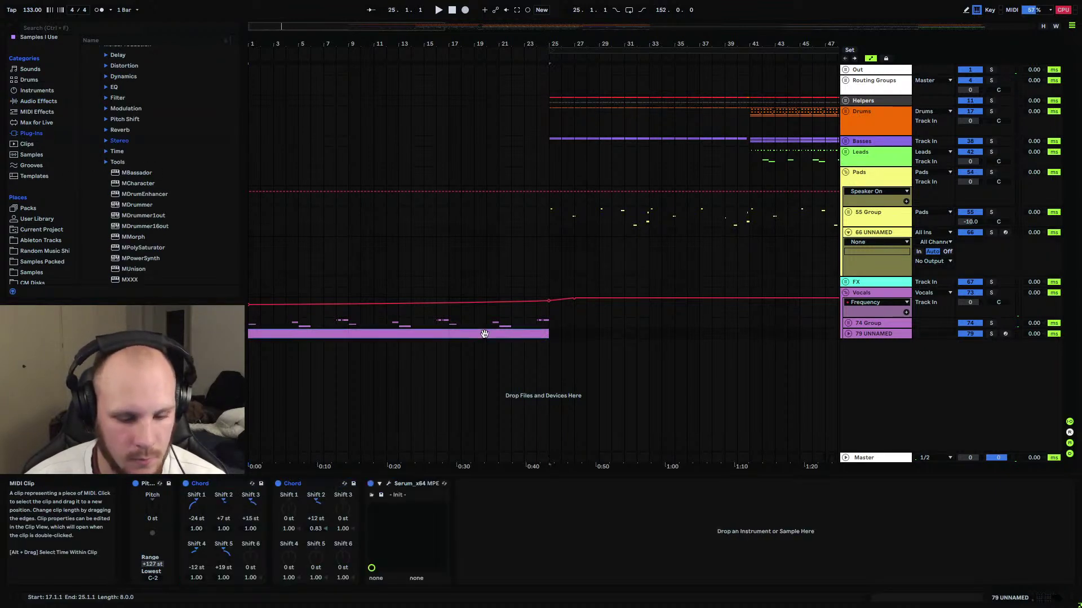
{"action": "left_click", "coordinate": [250, 280]}
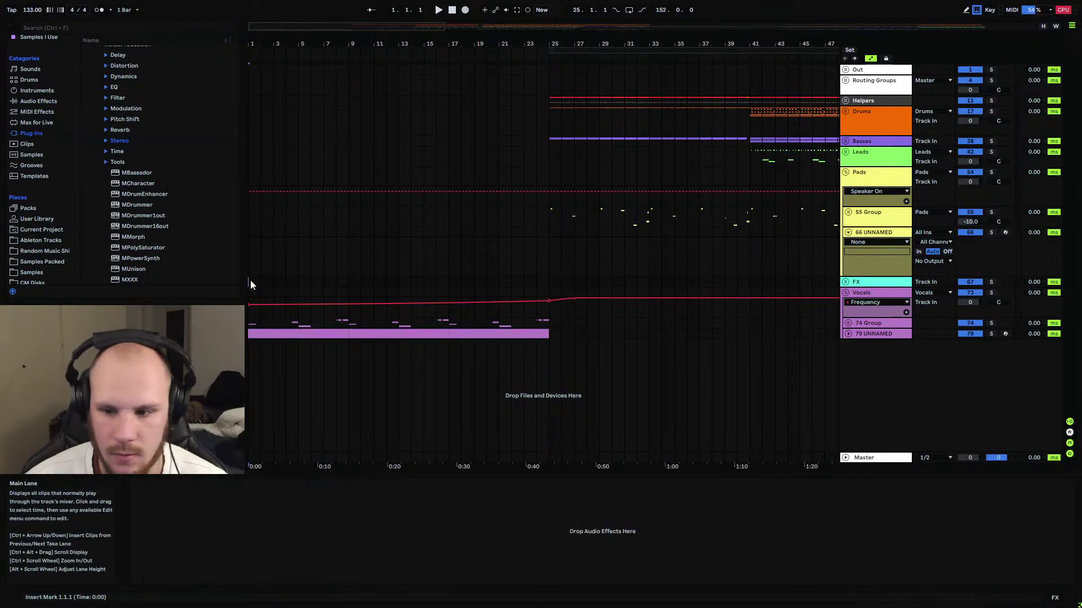
{"action": "left_click", "coordinate": [249, 243]}
{"action": "key", "text": "ctrl+v"}
Recolour the copied clips on the 66 UNNAMED track yellow to match the Pads group.
{"action": "right_click", "coordinate": [350, 238]}
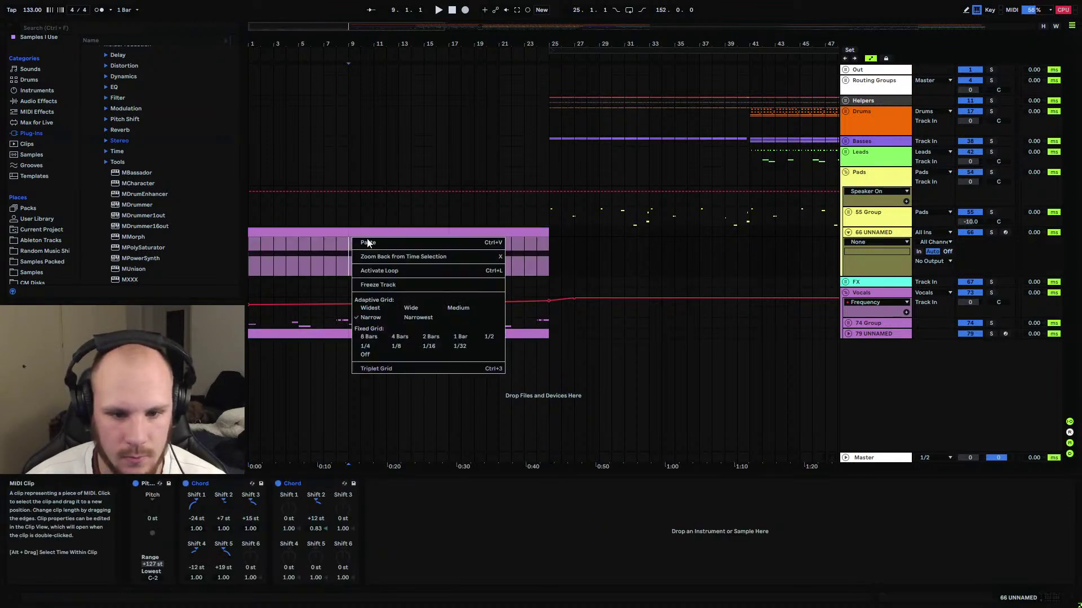
{"action": "left_click", "coordinate": [320, 250]}
{"action": "right_click", "coordinate": [321, 236]}
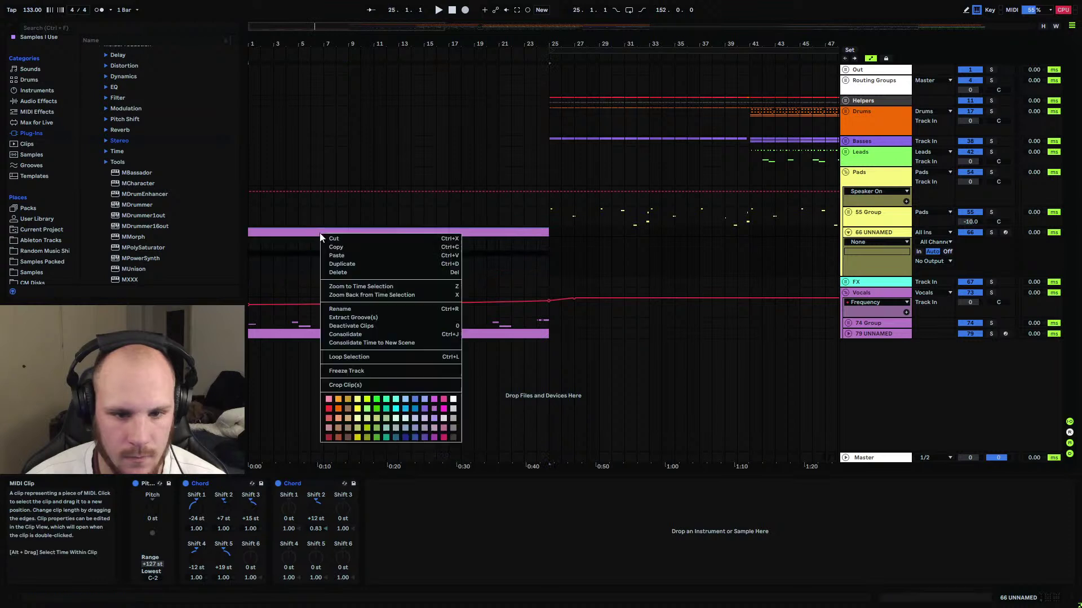
{"action": "left_click", "coordinate": [357, 405]}
{"action": "left_click", "coordinate": [288, 261]}
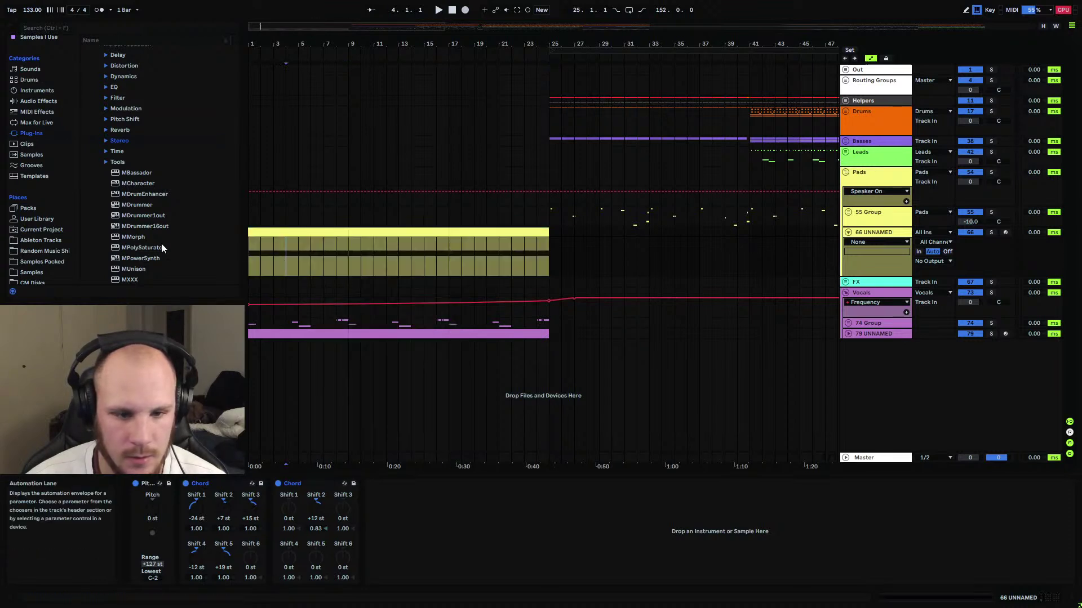
Load the Vital VST instrument on the 66 UNNAMED track and move its window clear of the track's mixer controls.
{"action": "left_click", "coordinate": [35, 133]}
{"action": "left_click", "coordinate": [99, 168]}
{"action": "scroll", "coordinate": [99, 198], "scroll_direction": "down", "scroll_amount": 3}
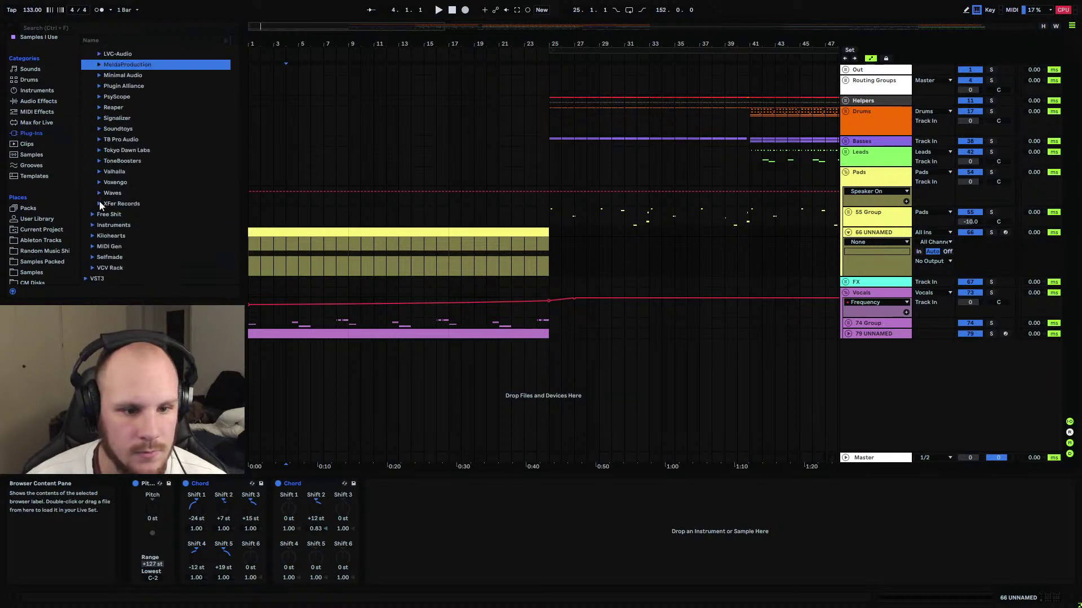
{"action": "left_click", "coordinate": [92, 223]}
{"action": "left_click", "coordinate": [99, 168]}
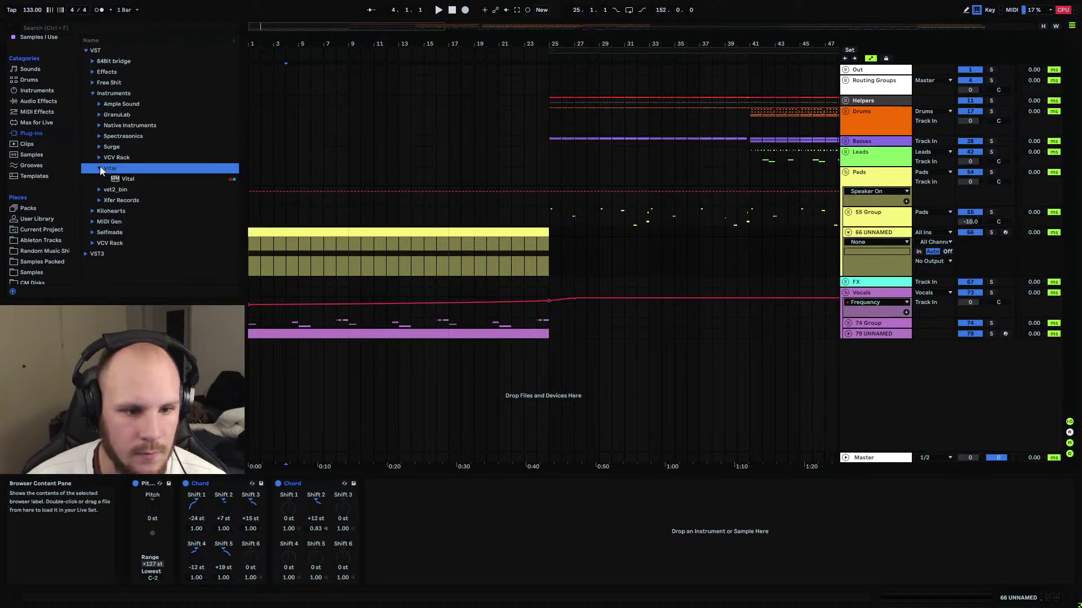
{"action": "left_click", "coordinate": [128, 178]}
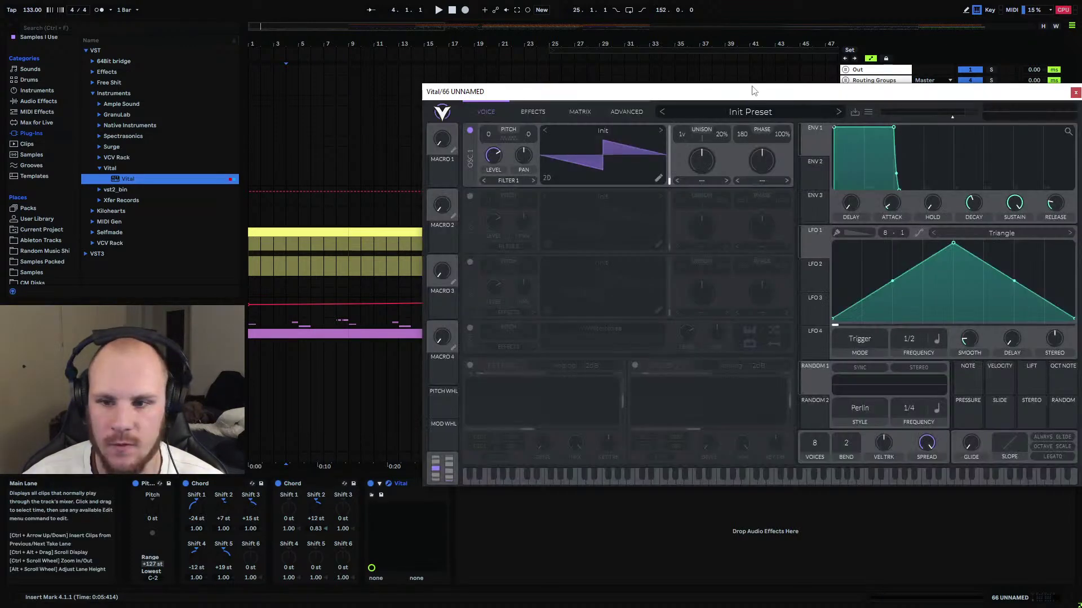
{"action": "left_click_drag", "start_coordinate": [746, 92], "coordinate": [579, 261]}
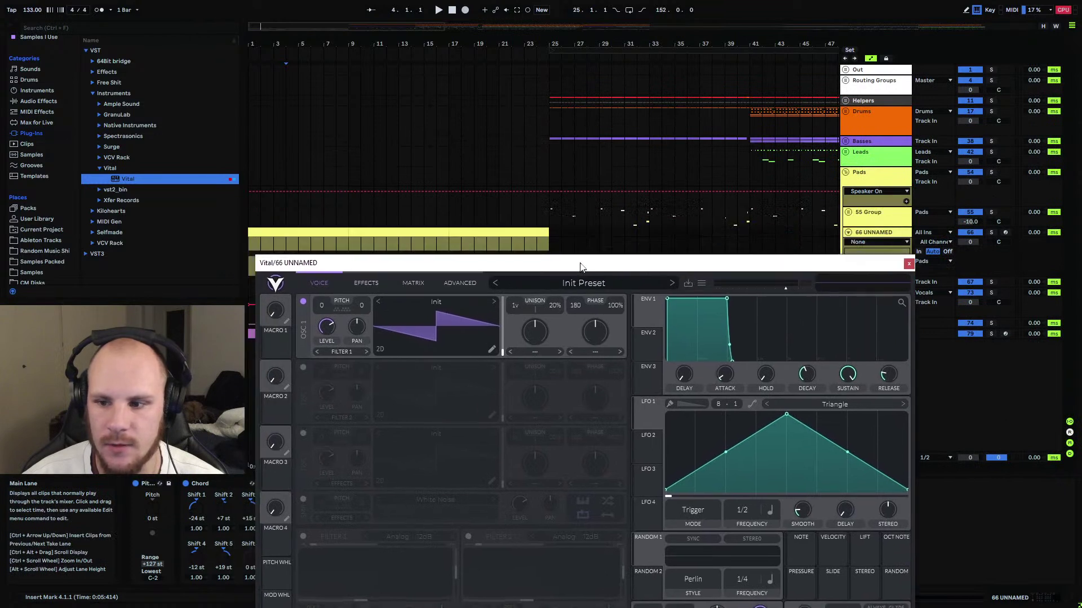
Solo the 66 UNNAMED track, set its volume to -12 dB and play it, moving the Vital window fully into view.
{"action": "left_click", "coordinate": [991, 232]}
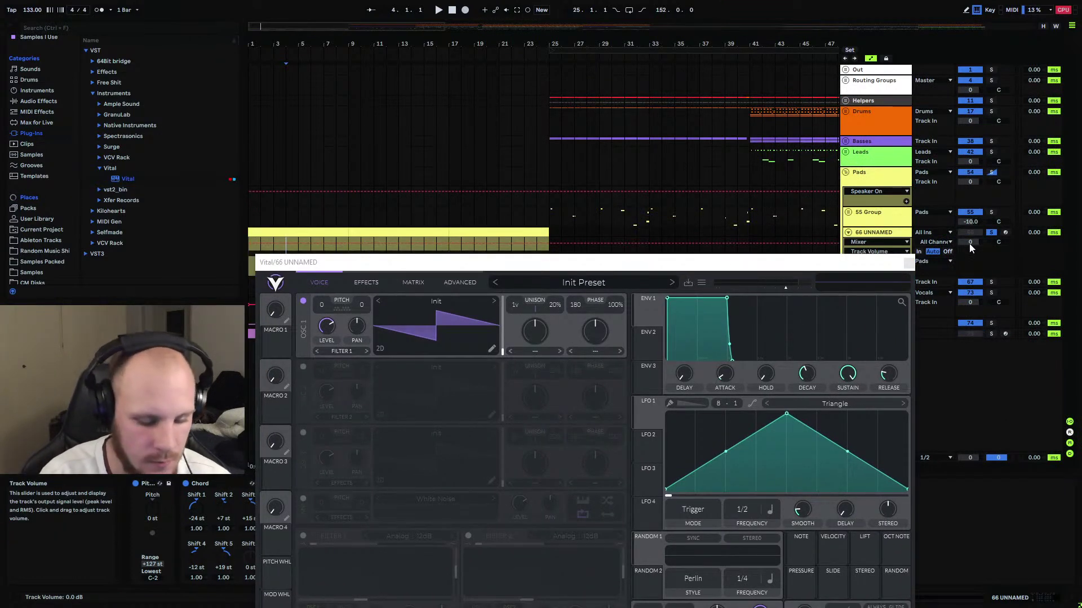
{"action": "left_click", "coordinate": [969, 243]}
{"action": "type", "text": "-12"}
{"action": "key", "text": "Return"}
{"action": "key", "text": "space"}
{"action": "left_click_drag", "start_coordinate": [755, 271], "coordinate": [733, 127]}
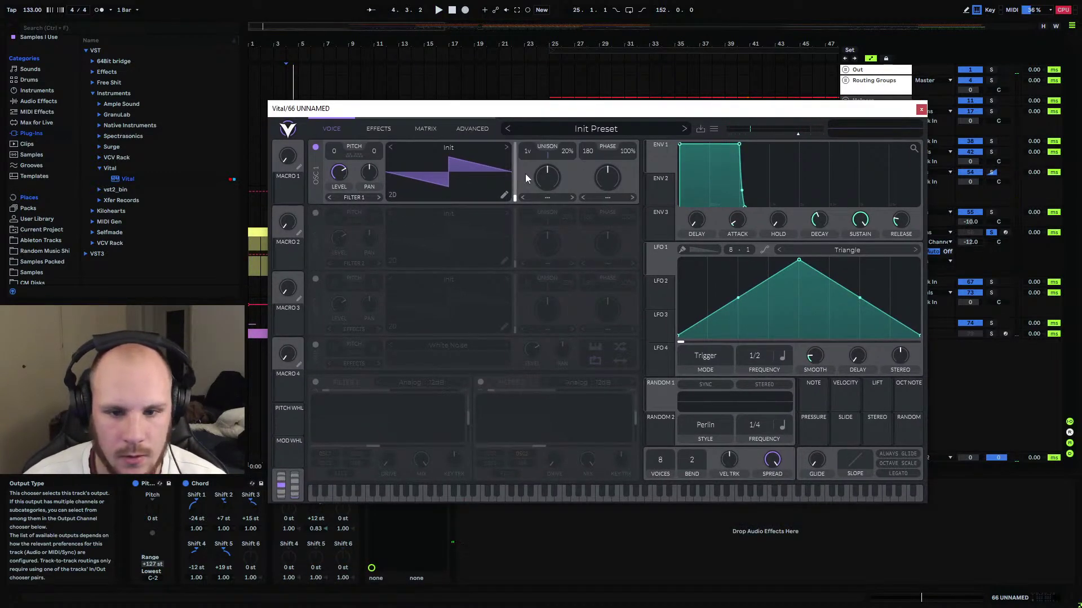
Enable Vital's oscillator 2, pan the two oscillators to opposite sides and apply Phase Disperse to both with opposing amounts.
{"action": "left_click", "coordinate": [315, 213]}
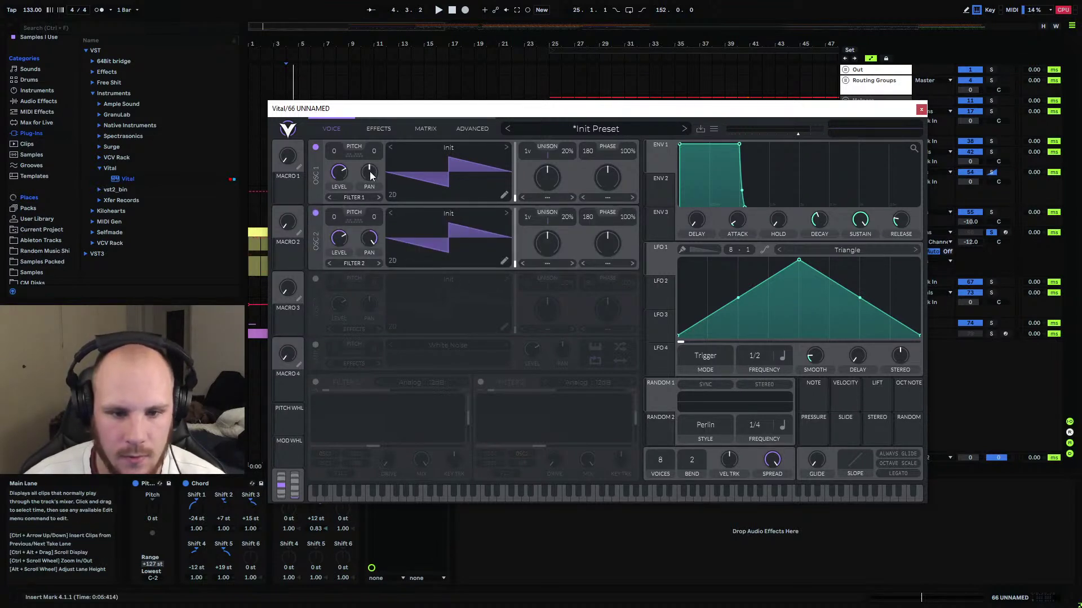
{"action": "left_click", "coordinate": [547, 198]}
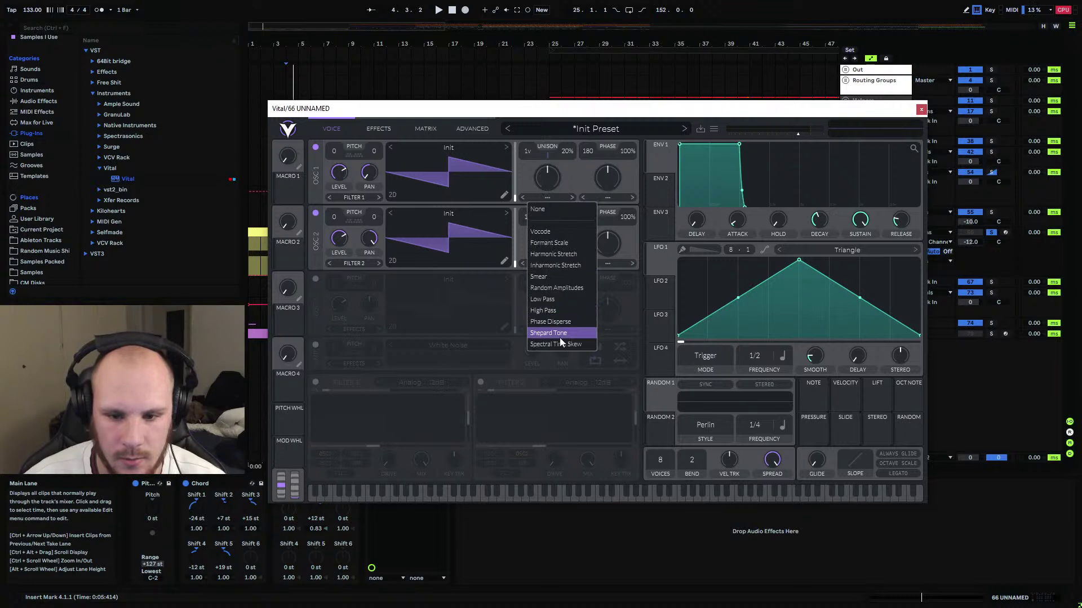
{"action": "left_click", "coordinate": [570, 322]}
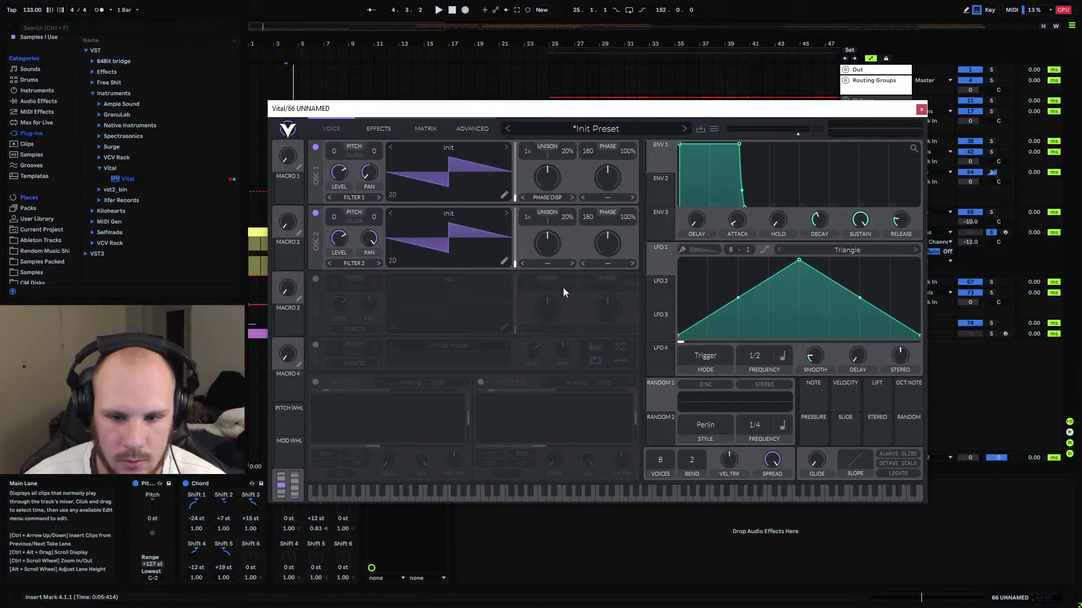
{"action": "left_click_drag", "start_coordinate": [545, 171], "coordinate": [550, 182]}
{"action": "left_click", "coordinate": [550, 261]}
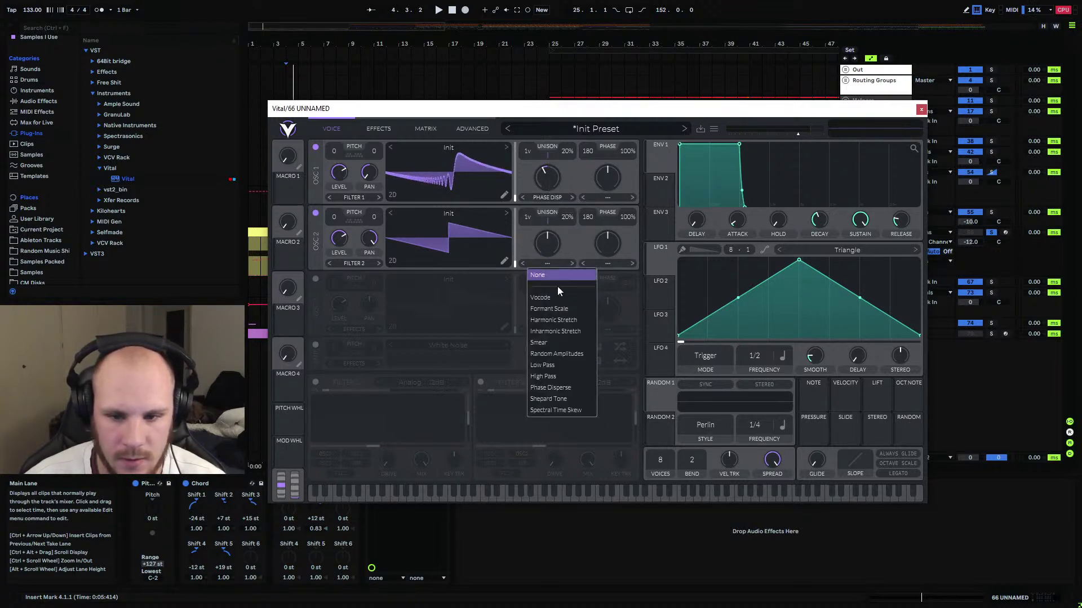
{"action": "left_click", "coordinate": [565, 387]}
{"action": "left_click_drag", "start_coordinate": [549, 248], "coordinate": [561, 229]}
During playback, enable Filter 1, route oscillator 2 into it as well, raise the cutoff slightly and set resonance to 0%.
{"action": "key", "text": "space"}
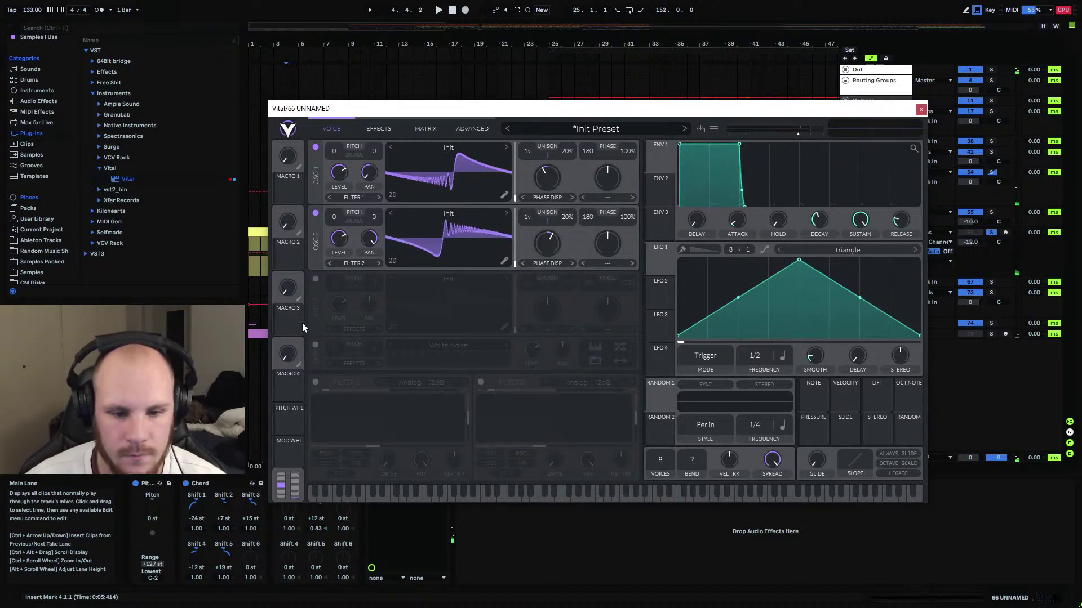
{"action": "left_click", "coordinate": [340, 388]}
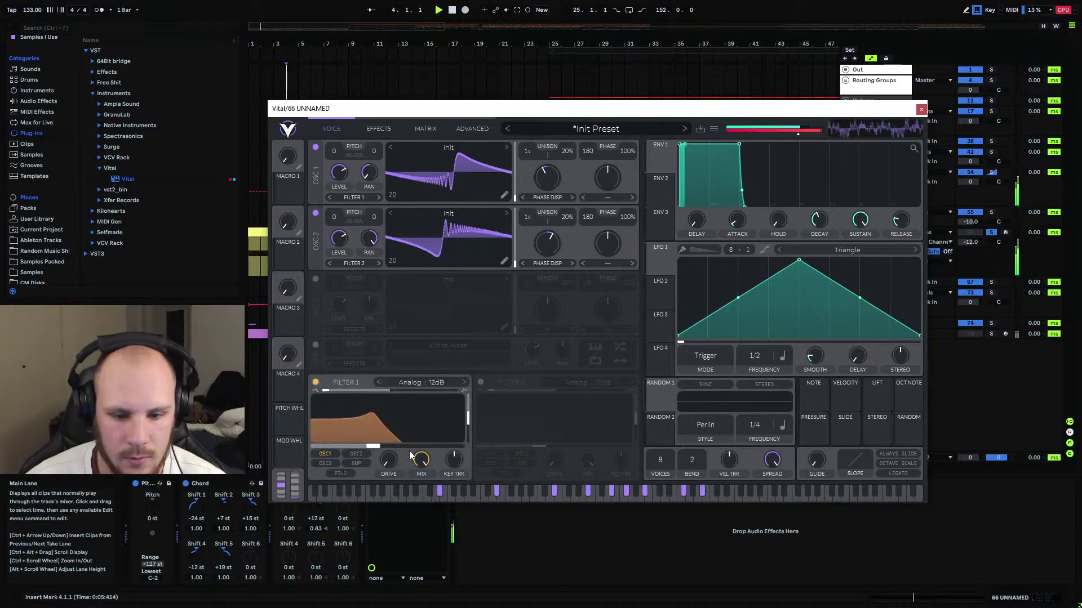
{"action": "left_click", "coordinate": [354, 454]}
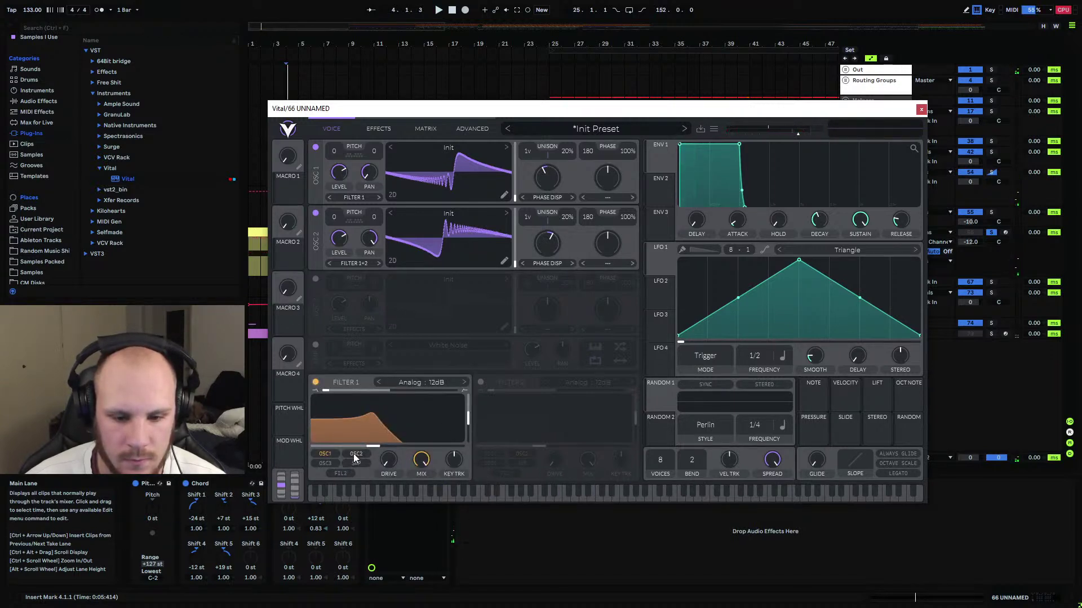
{"action": "mouse_move", "coordinate": [373, 447]}
{"action": "left_mouse_down"}
{"action": "mouse_move", "coordinate": [437, 451]}
{"action": "mouse_move", "coordinate": [388, 450]}
{"action": "left_mouse_up"}
{"action": "left_click_drag", "start_coordinate": [466, 429], "coordinate": [469, 470]}
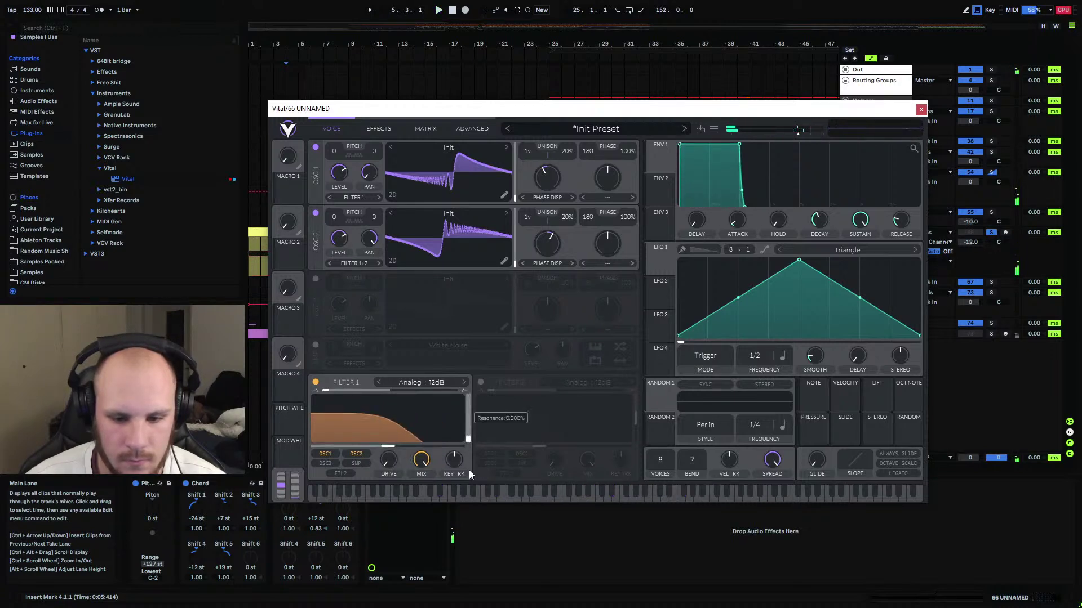
Raise Filter 1's cutoff slightly, enable Vital's Chorus and adjust it during playback, setting its Spread to 0.84.
{"action": "left_click_drag", "start_coordinate": [394, 447], "coordinate": [400, 452]}
{"action": "left_click", "coordinate": [378, 129]}
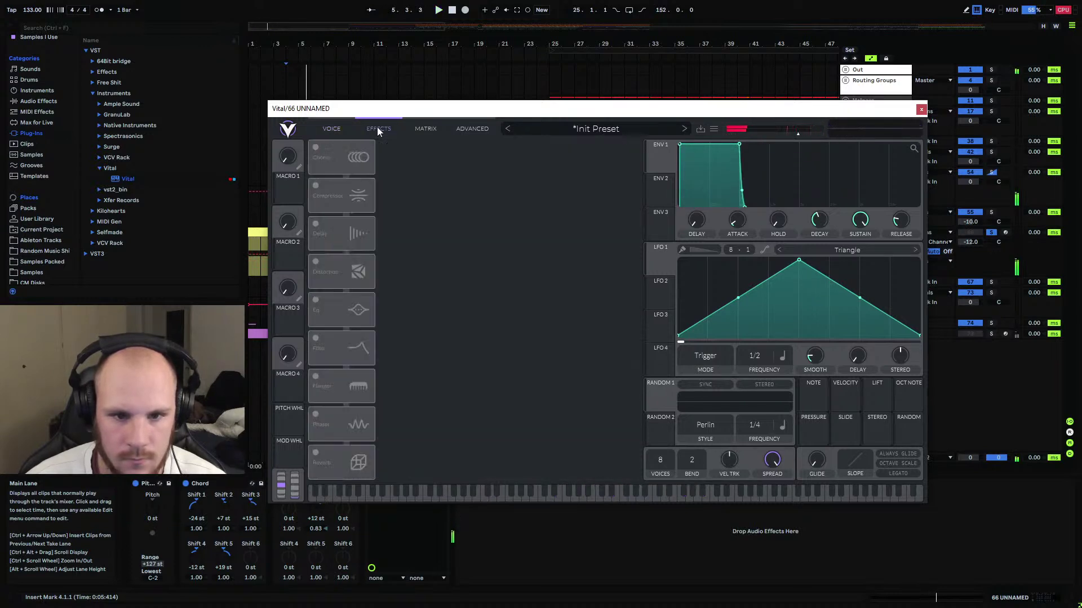
{"action": "left_click", "coordinate": [319, 147]}
{"action": "key", "text": "space"}
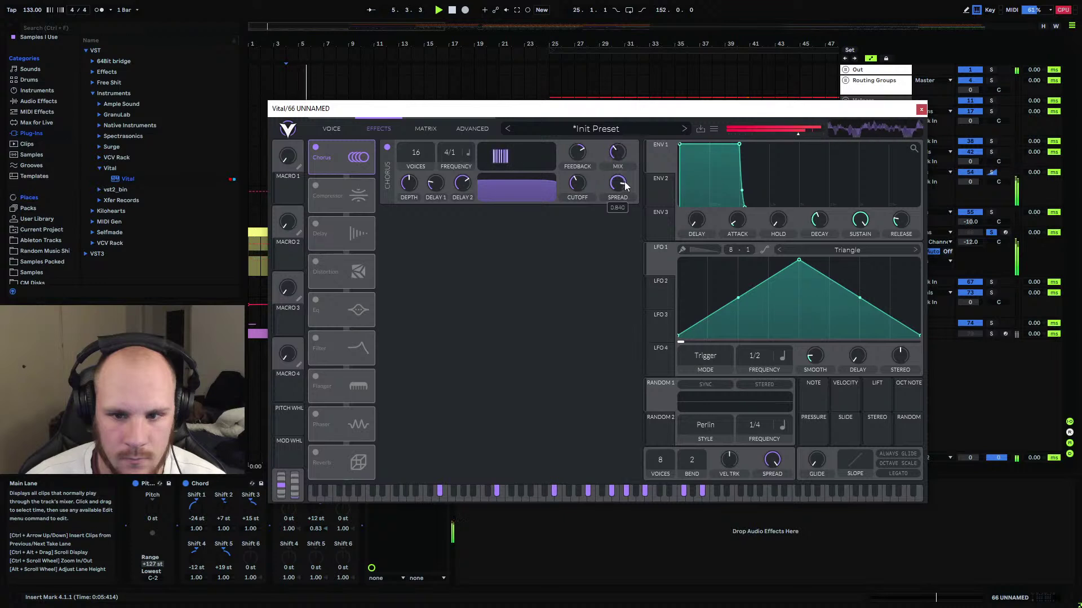
{"action": "left_click", "coordinate": [332, 129]}
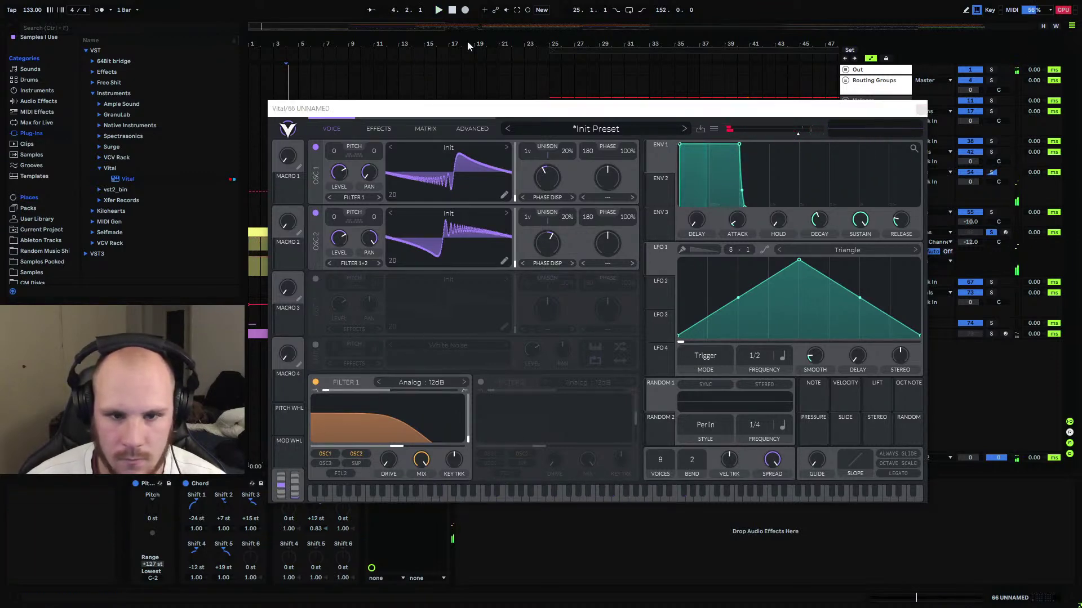
Hide Vital and draw a short upward Pitch Wheel automation ramp at the start of bar 1 on the 66 UNNAMED track.
{"action": "key", "text": "ctrl+alt+p"}
{"action": "key", "text": "plus"}
{"action": "key", "text": "plus"}
{"action": "key", "text": "plus"}
{"action": "key", "text": "plus"}
{"action": "key", "text": "plus"}
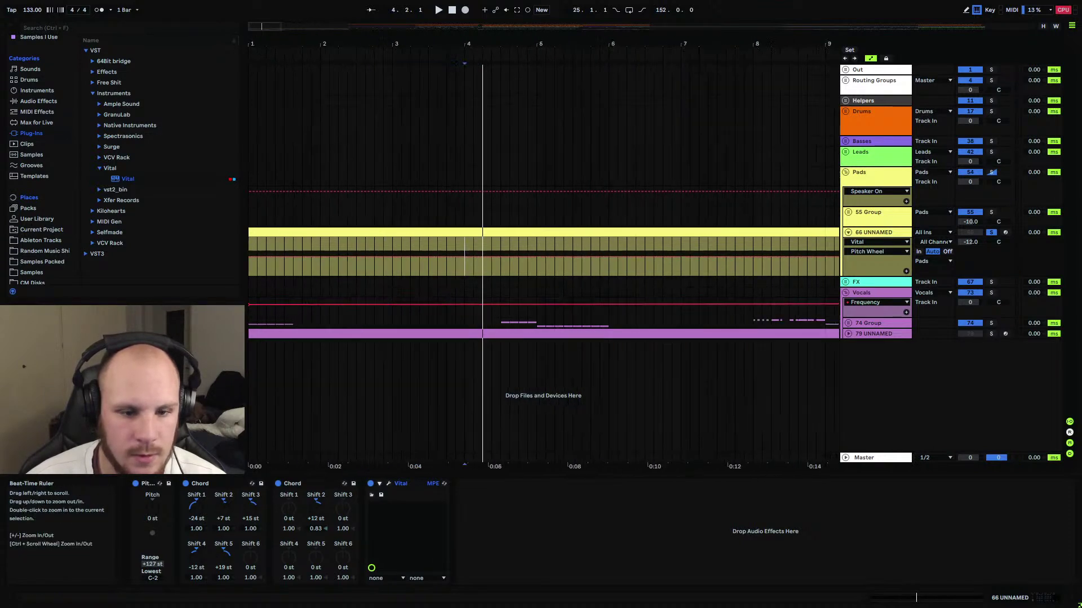
{"action": "left_click", "coordinate": [248, 256]}
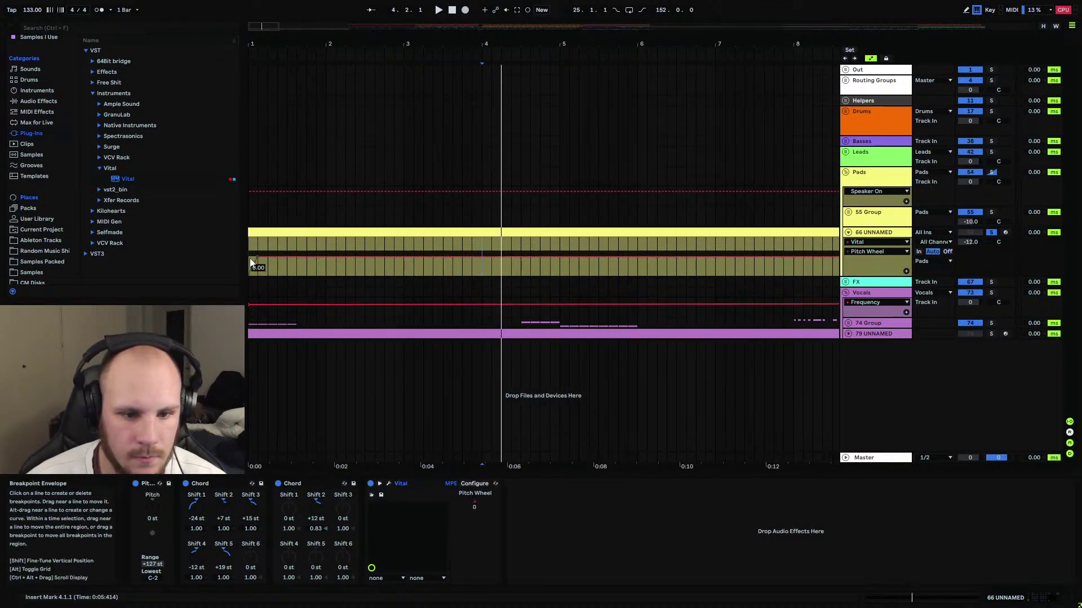
{"action": "key", "text": "space"}
Duplicate bars 1 to 5 of the pad with its Pitch Wheel automation repeatedly until the copies reach bar 25.
{"action": "left_click_drag", "start_coordinate": [249, 247], "coordinate": [560, 249]}
{"action": "key", "text": "ctrl+d"}
{"action": "key", "text": "minus"}
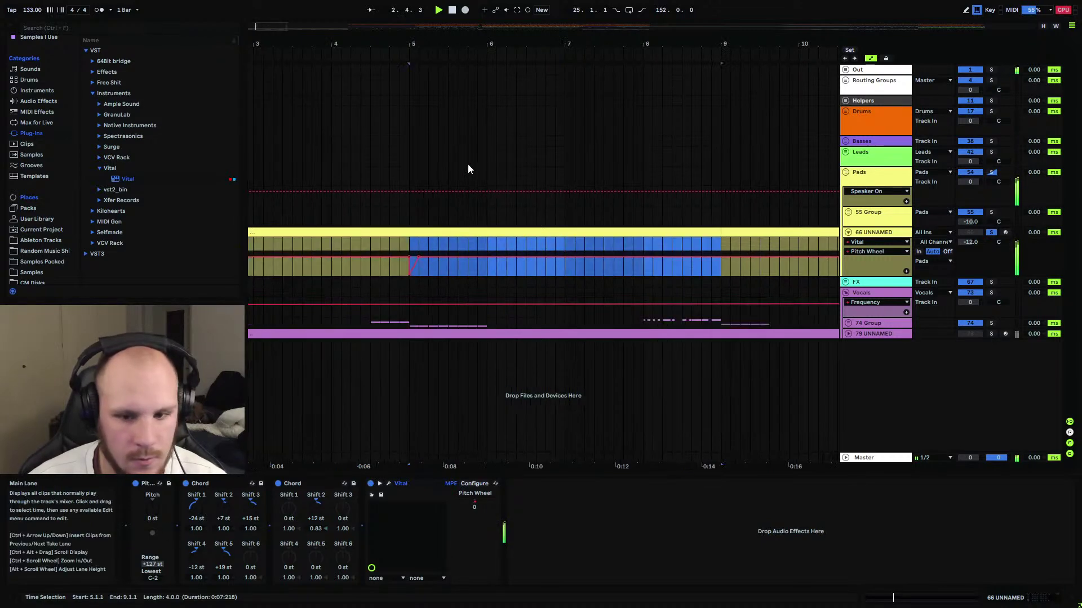
{"action": "left_click_drag", "start_coordinate": [466, 44], "coordinate": [466, 23]}
{"action": "key", "text": "ctrl+d"}
{"action": "key", "text": "ctrl+d"}
{"action": "key", "text": "ctrl+d"}
{"action": "key", "text": "ctrl+d"}
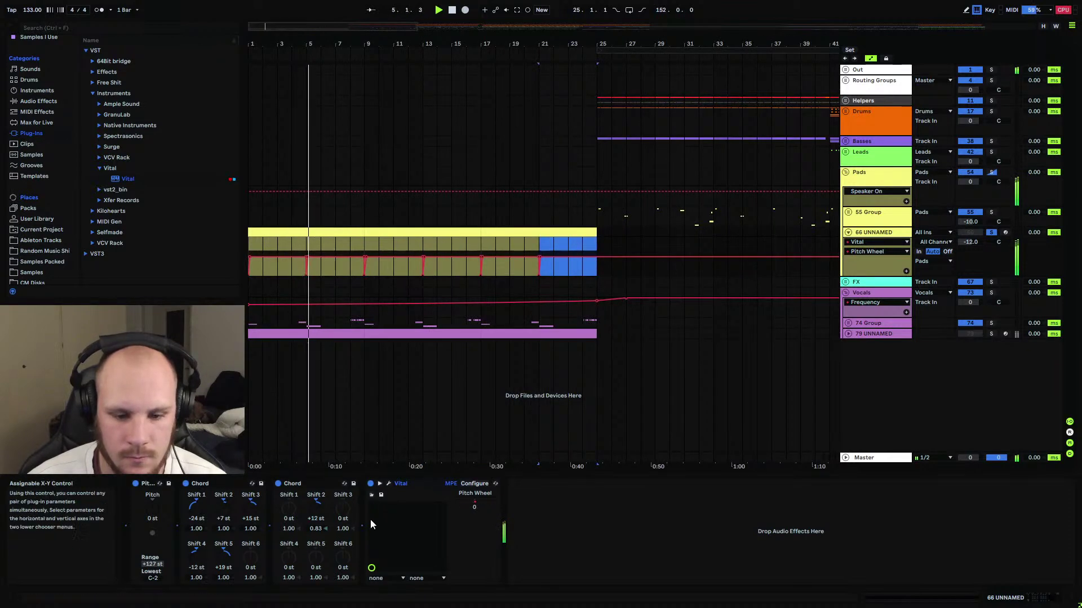
Enable Vital's Delay and Soft Clip Distortion, move Distortion ahead of Chorus in the effects chain, and switch the Delay off.
{"action": "key", "text": "ctrl+alt+p"}
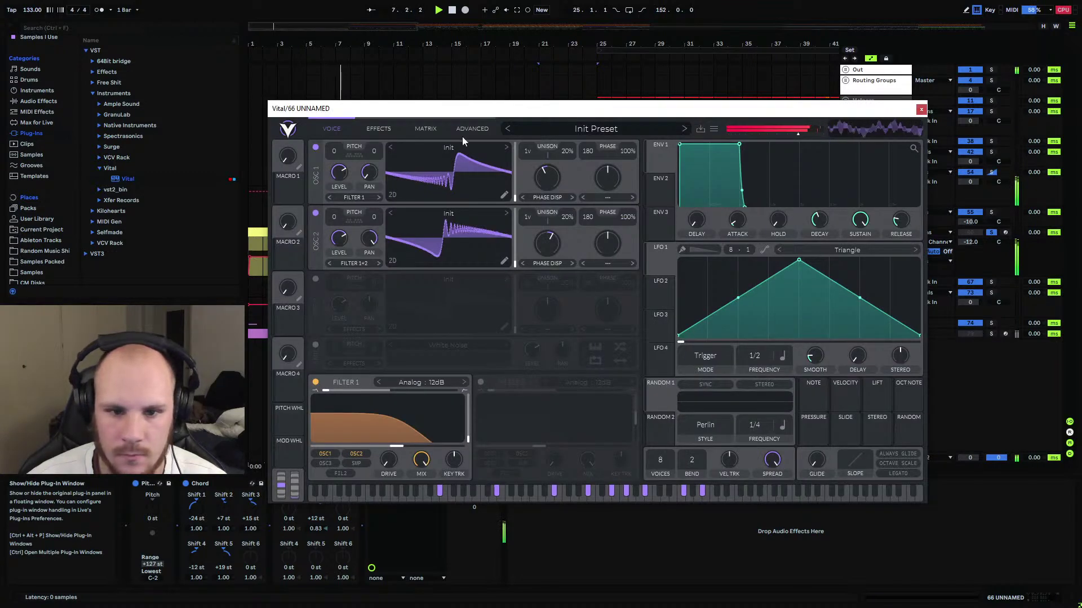
{"action": "left_click", "coordinate": [379, 129]}
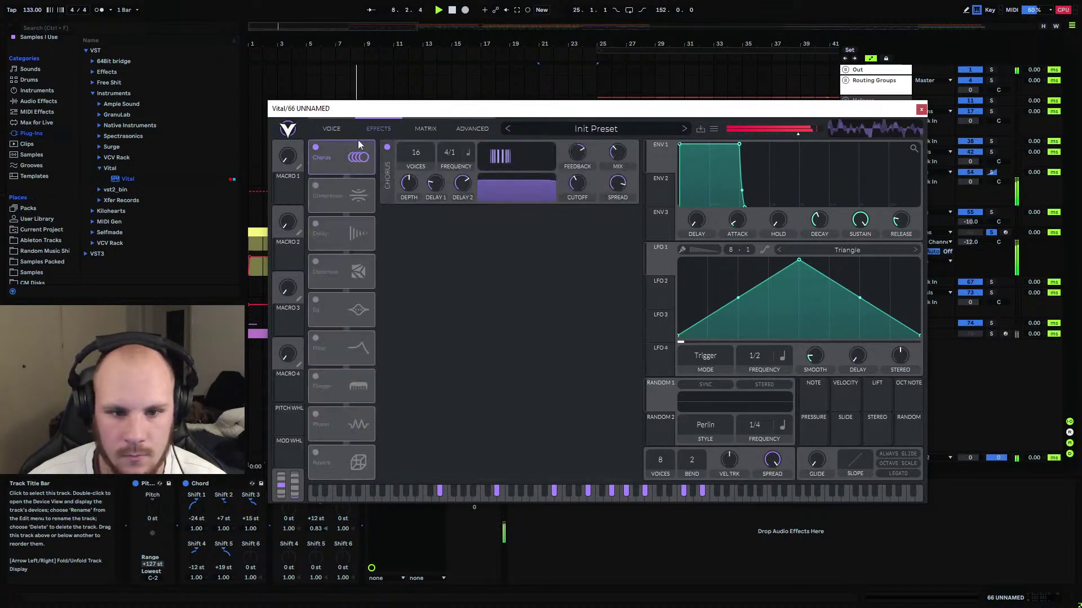
{"action": "left_click", "coordinate": [314, 224]}
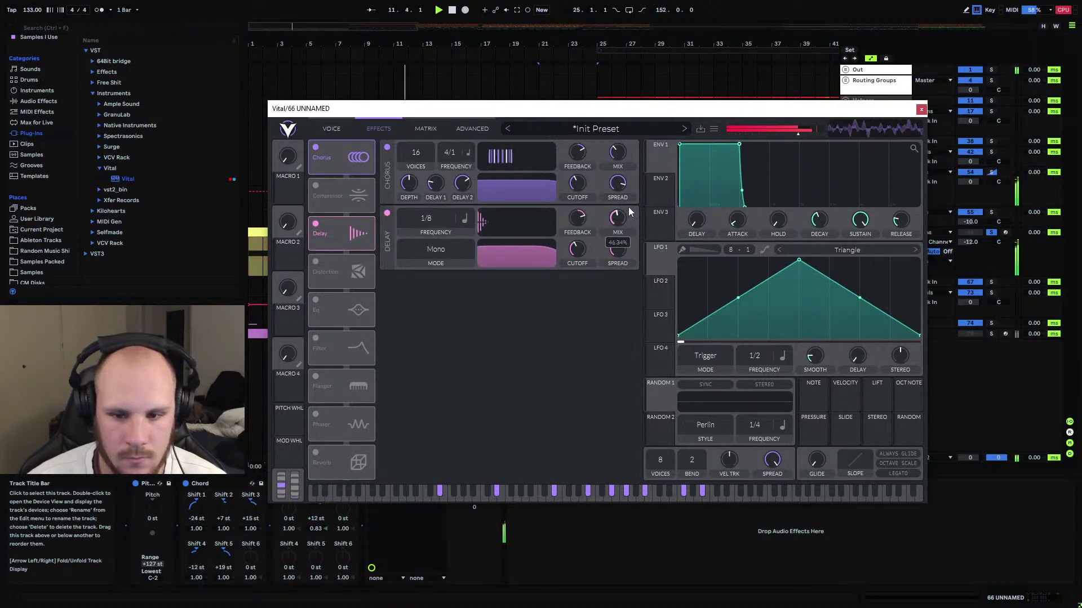
{"action": "left_click", "coordinate": [319, 262]}
{"action": "left_click_drag", "start_coordinate": [327, 266], "coordinate": [347, 153]}
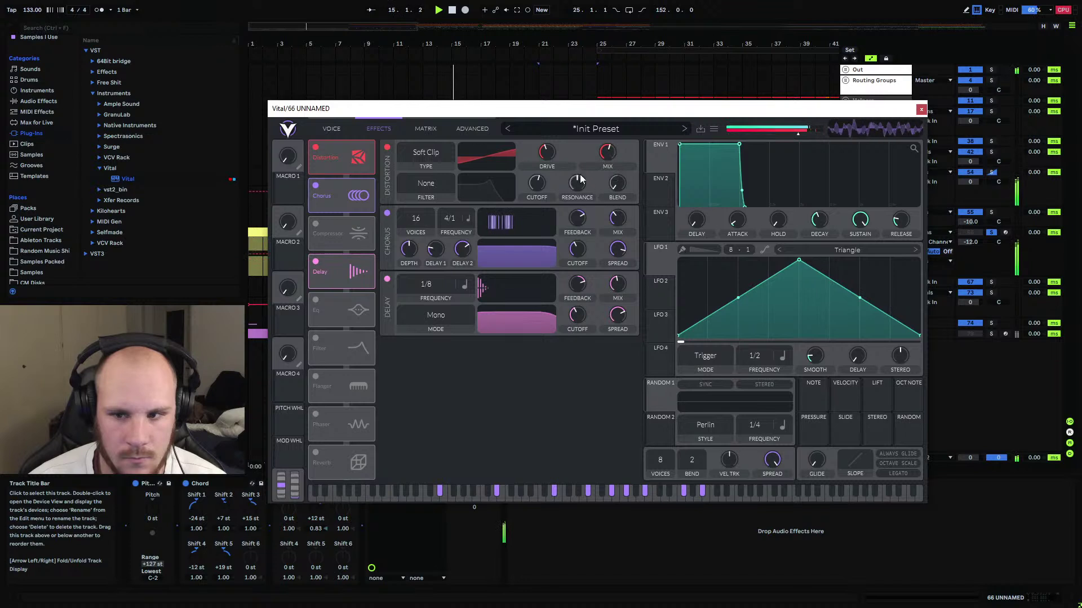
{"action": "left_click", "coordinate": [387, 280]}
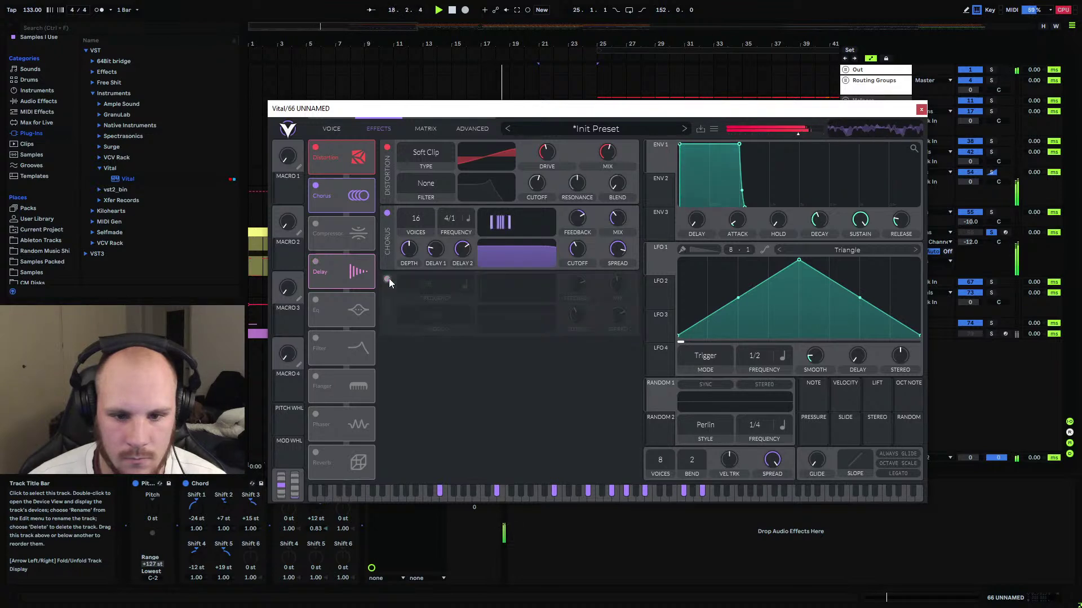
Raise Vital's Filter 1 cutoff, close its window and automate the cutoff to rise gradually from bar 1 to bar 25.
{"action": "left_click", "coordinate": [332, 130]}
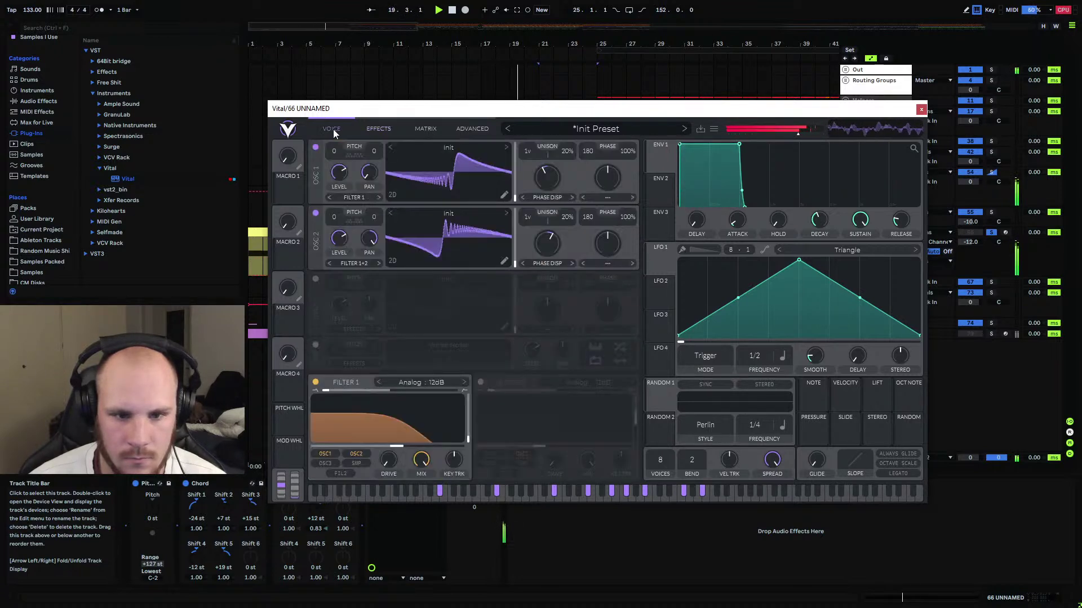
{"action": "left_click_drag", "start_coordinate": [394, 447], "coordinate": [428, 449]}
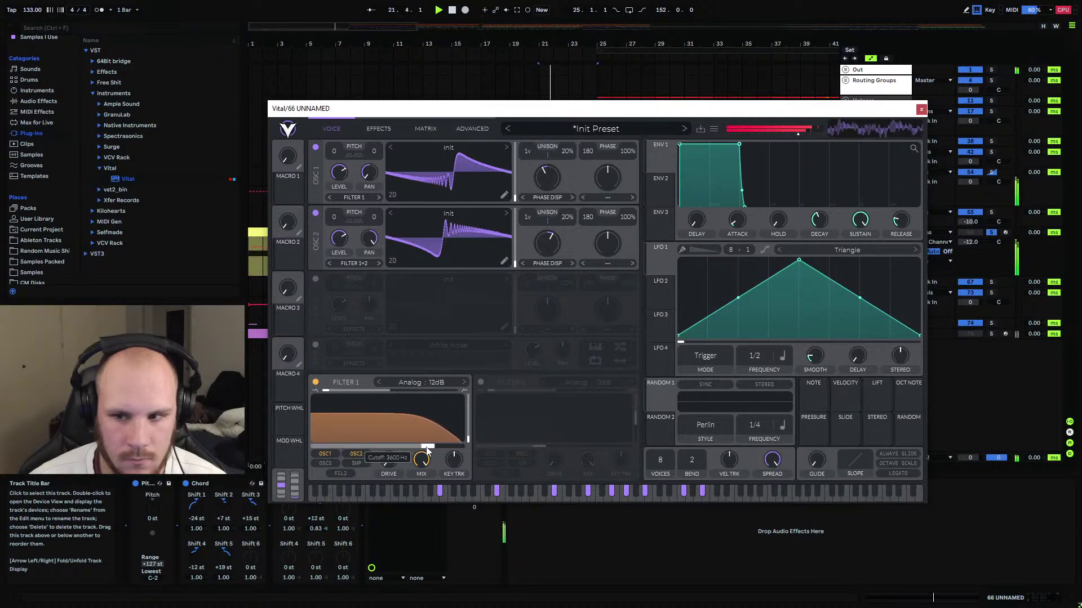
{"action": "left_click", "coordinate": [921, 109]}
{"action": "key", "text": "space"}
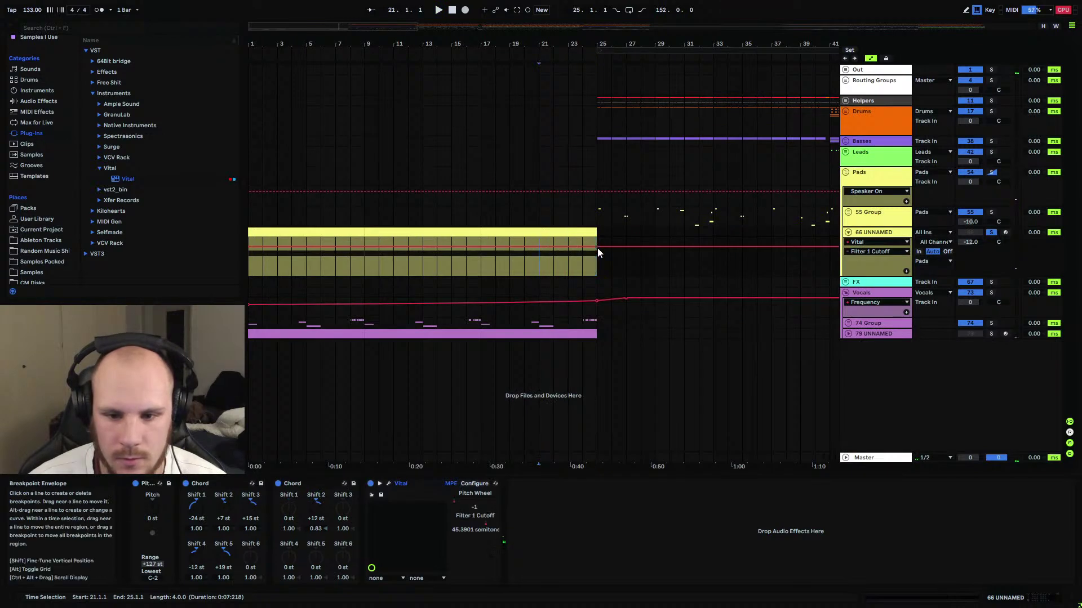
{"action": "left_click_drag", "start_coordinate": [250, 248], "coordinate": [250, 256]}
Play from bar 1, unsolo the 66 UNNAMED track and set its volume to -15 dB.
{"action": "key", "text": "space"}
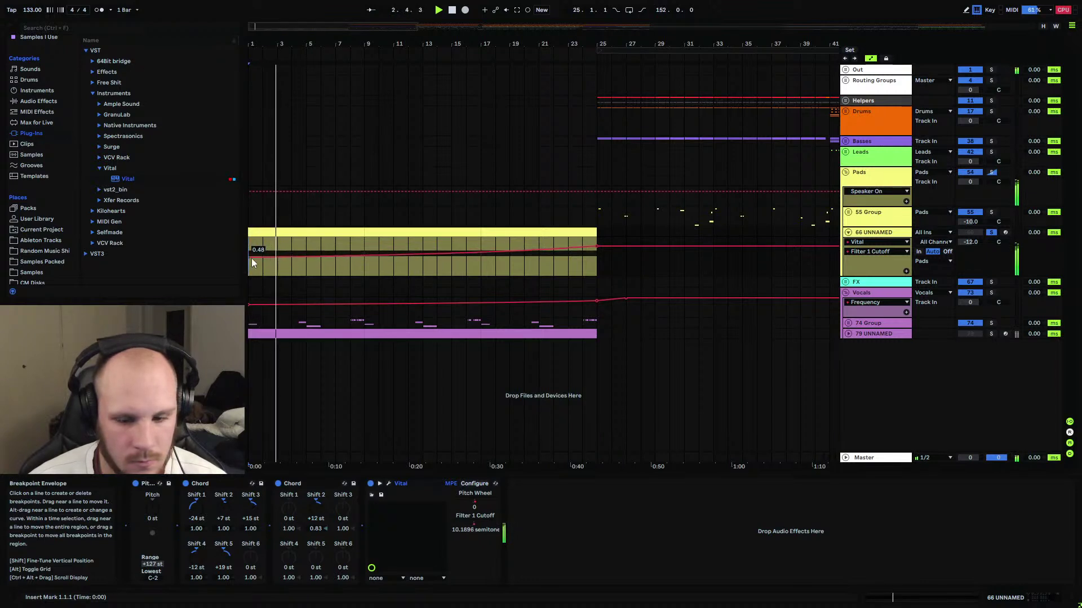
{"action": "left_click", "coordinate": [989, 233]}
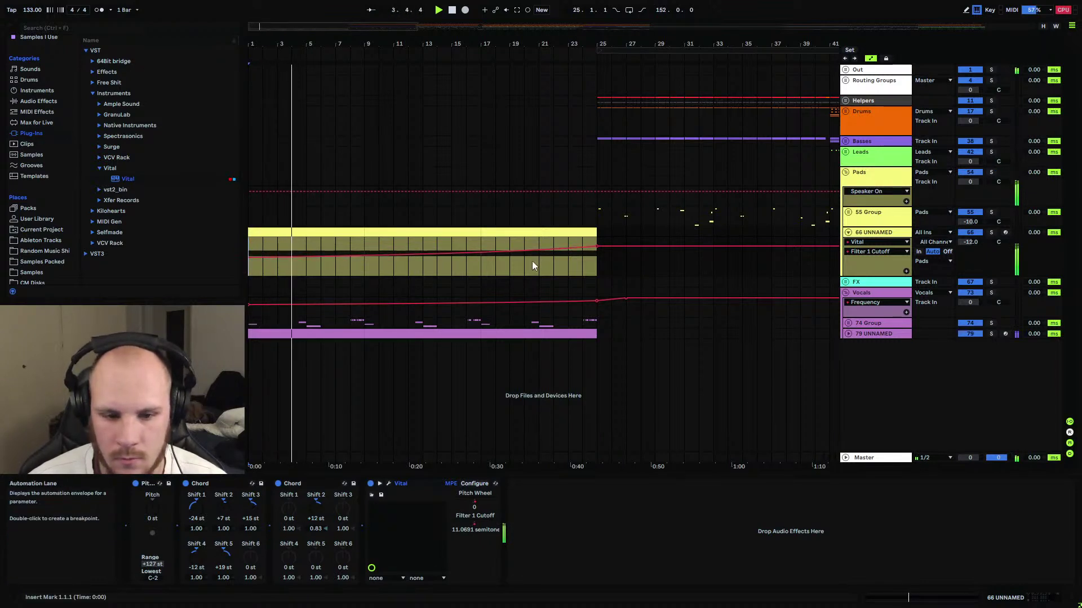
{"action": "left_click", "coordinate": [977, 242]}
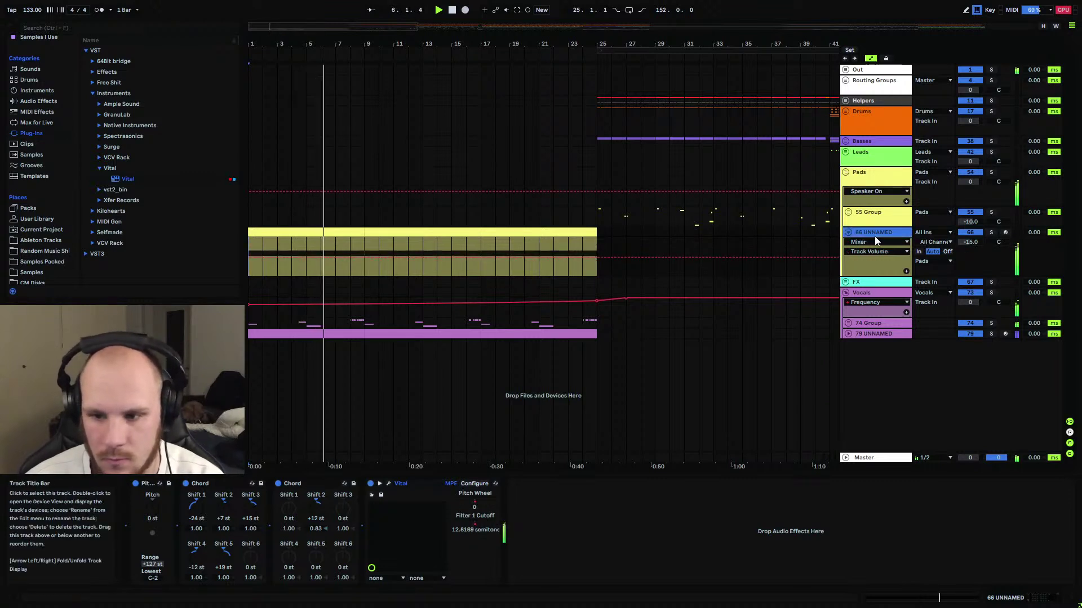
Add EQ Eight after Vital, with band 1 as a low cut at 135 Hz and a 2.36 dB boost at 495 Hz.
{"action": "left_click", "coordinate": [38, 101]}
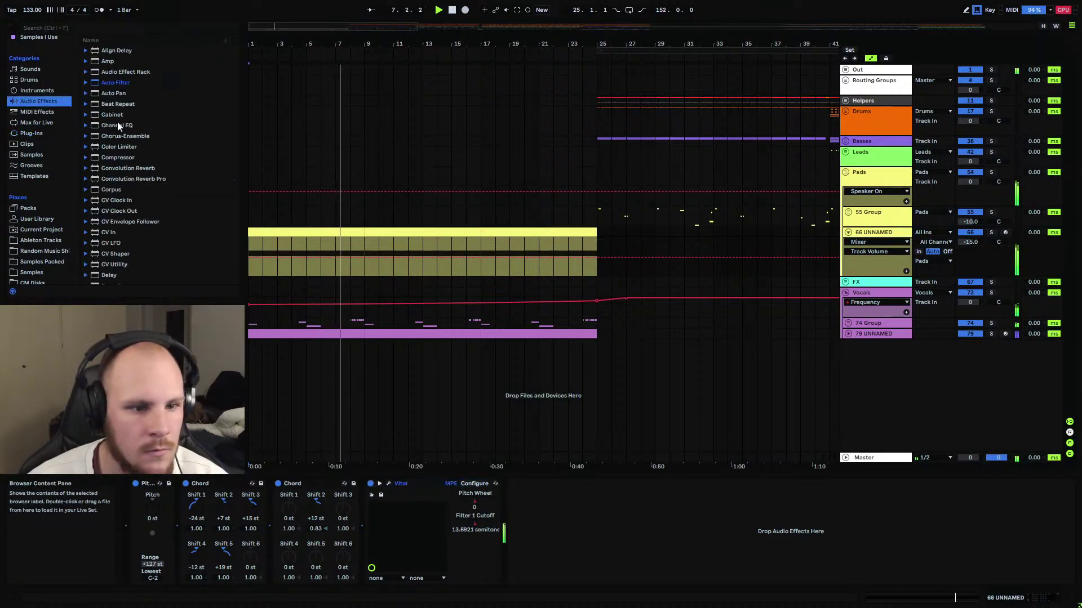
{"action": "scroll", "coordinate": [125, 181], "scroll_direction": "down", "scroll_amount": 3}
{"action": "left_click", "coordinate": [115, 217]}
{"action": "left_click_drag", "start_coordinate": [119, 224], "coordinate": [539, 519]}
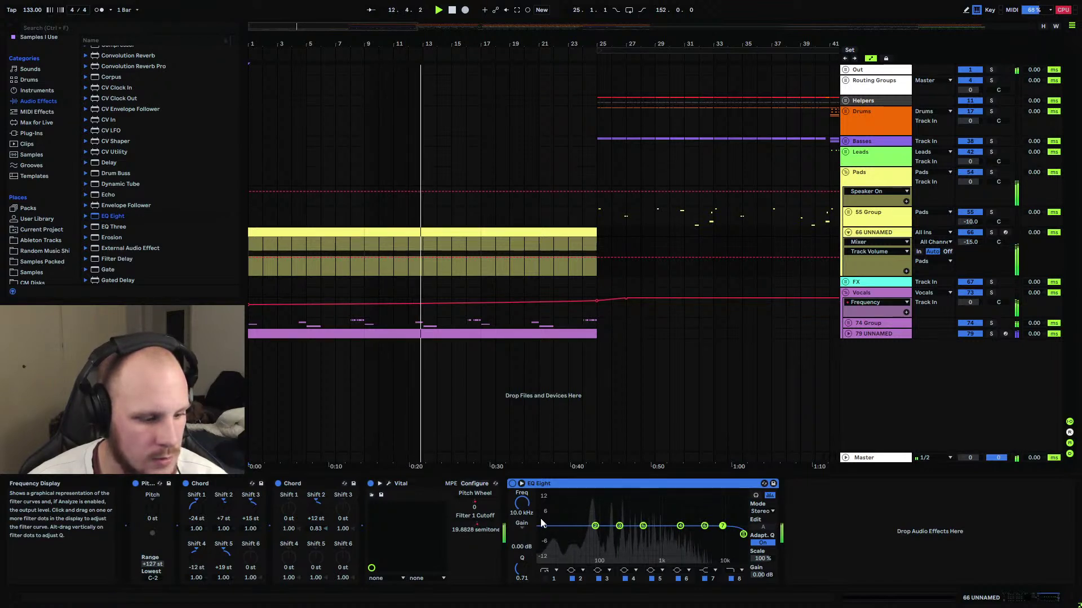
{"action": "left_click", "coordinate": [544, 574]}
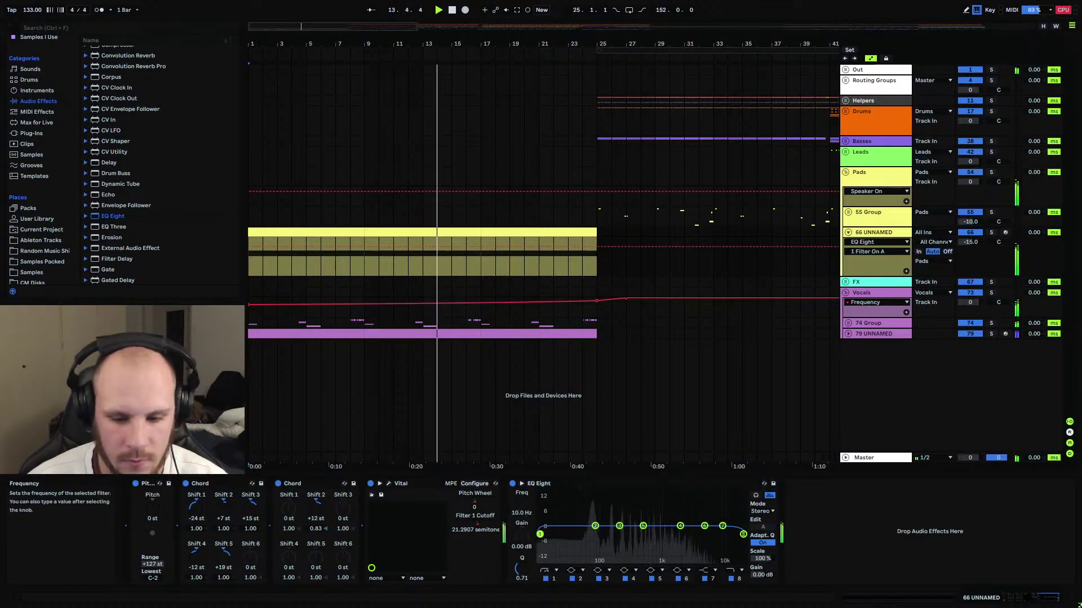
{"action": "left_click_drag", "start_coordinate": [609, 534], "coordinate": [642, 520]}
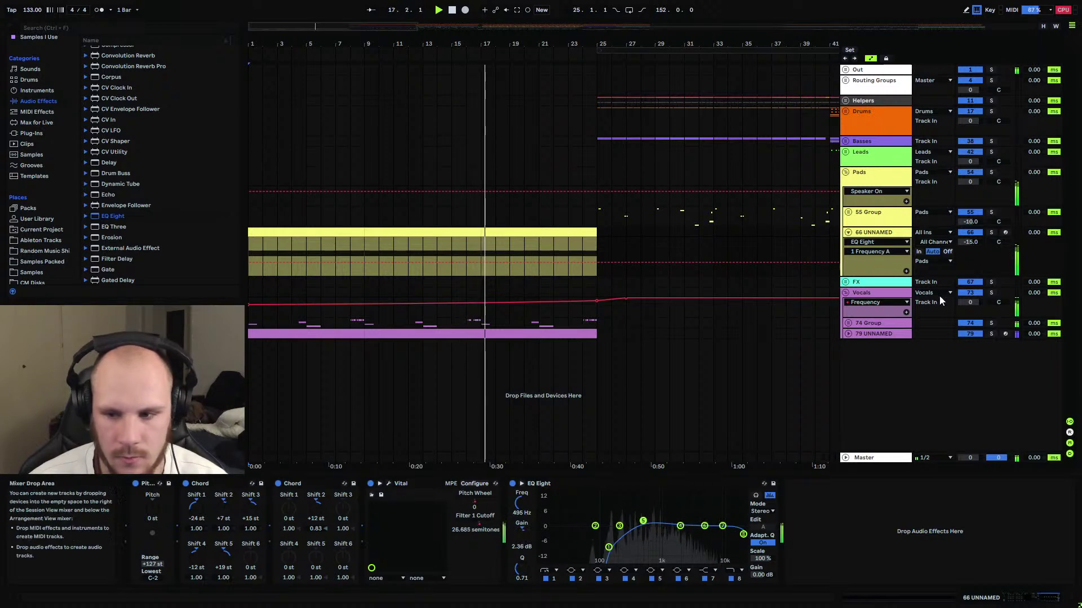
Automate EQ Eight's band 1 frequency to climb from bar 17 towards bar 25, drop it to about 95.5 Hz there, and play from bar 1.
{"action": "key", "text": "Left"}
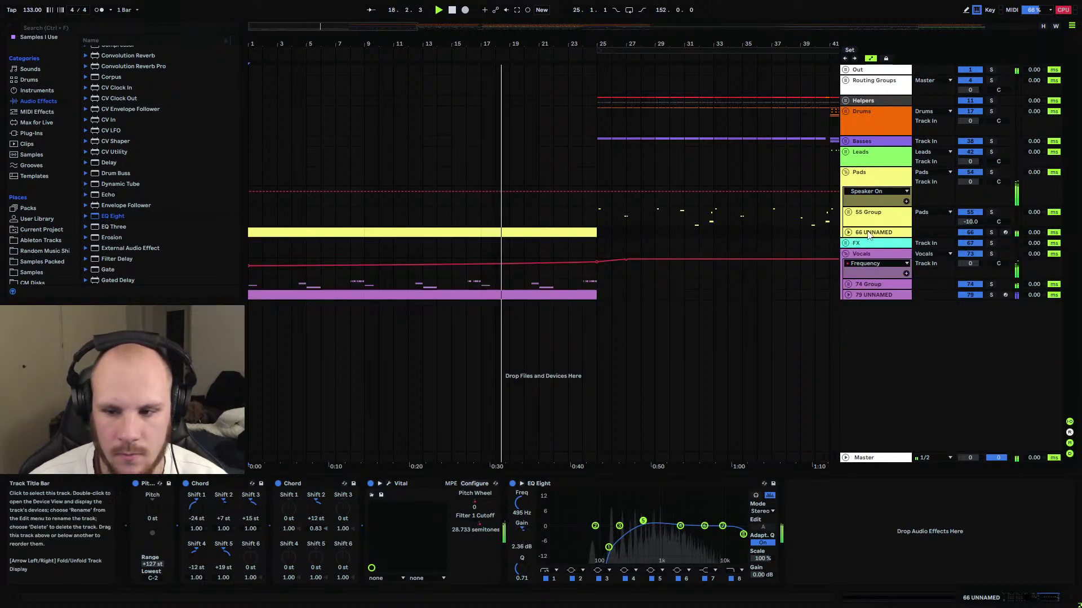
{"action": "left_click", "coordinate": [552, 579]}
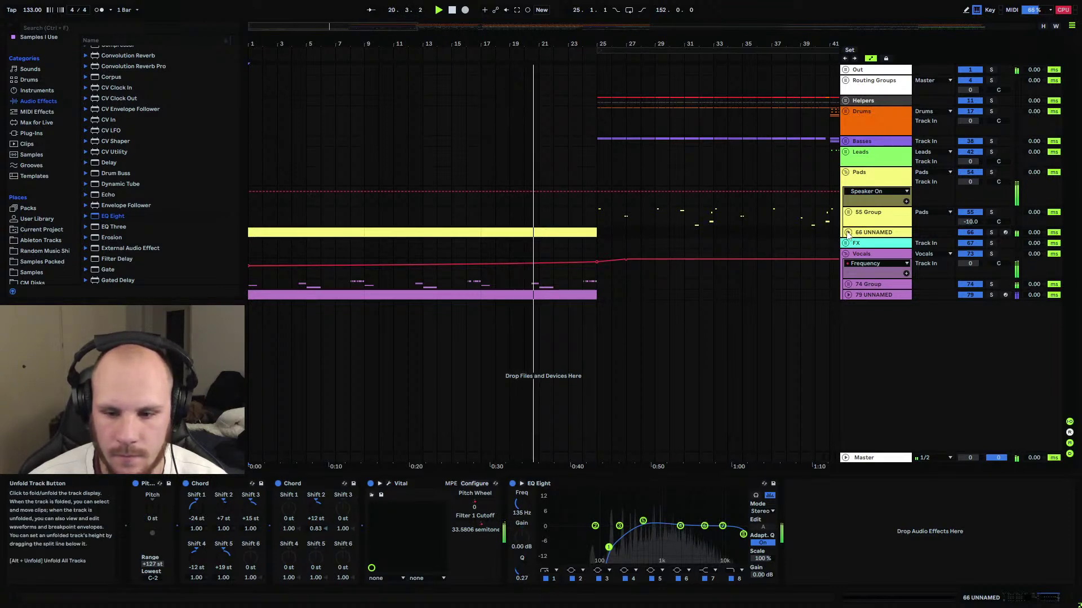
{"action": "key", "text": "Right"}
{"action": "left_click", "coordinate": [481, 262]}
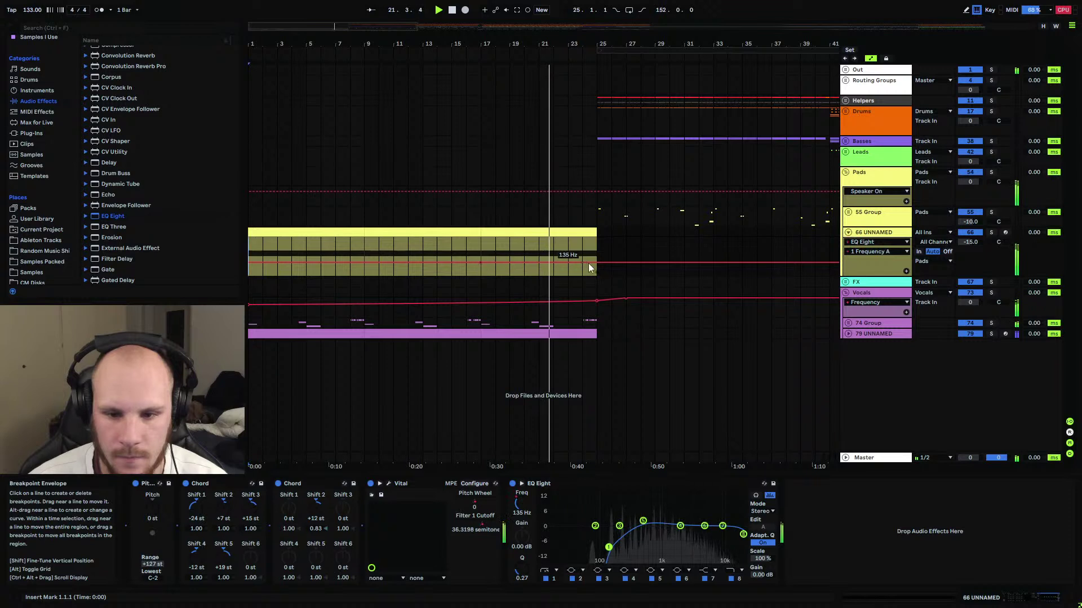
{"action": "left_click_drag", "start_coordinate": [596, 263], "coordinate": [596, 250]}
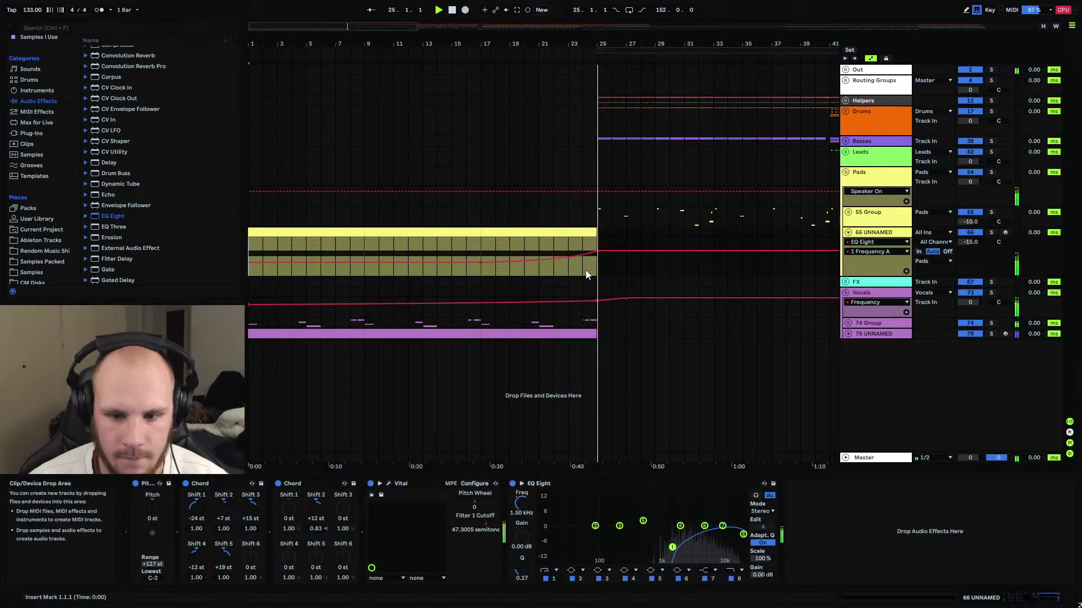
{"action": "key", "text": "ctrl+z"}
{"action": "key", "text": "space"}
{"action": "key", "text": "space"}
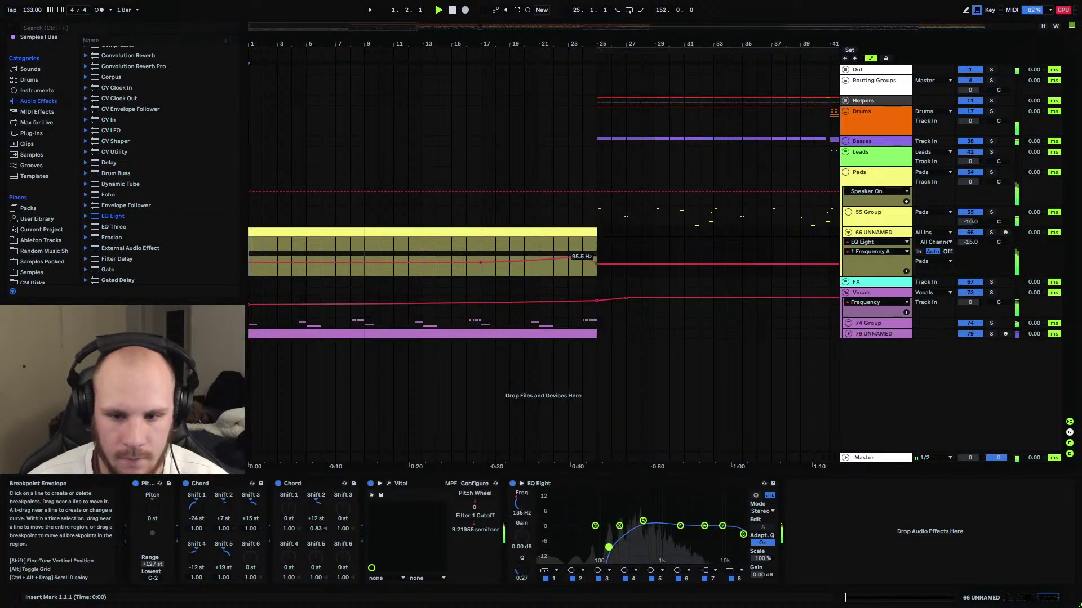
Raise the EQ Eight frequency automation peak just before bar 25 on track 66 UNNAMED to about 1.02 kHz and audition from bar 21.
{"action": "left_click", "coordinate": [553, 244]}
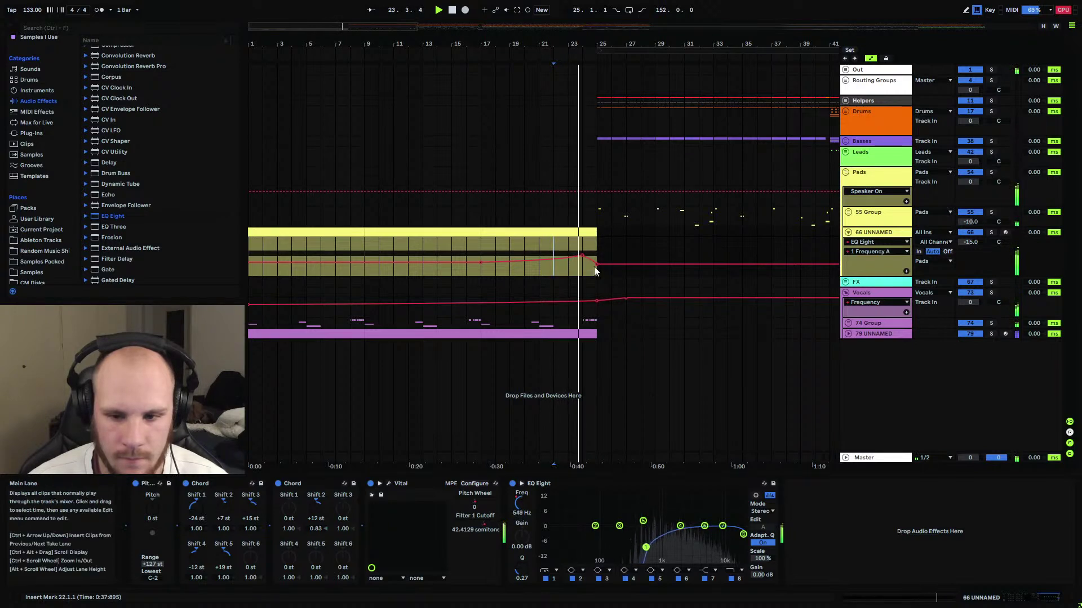
{"action": "left_click_drag", "start_coordinate": [581, 254], "coordinate": [580, 252]}
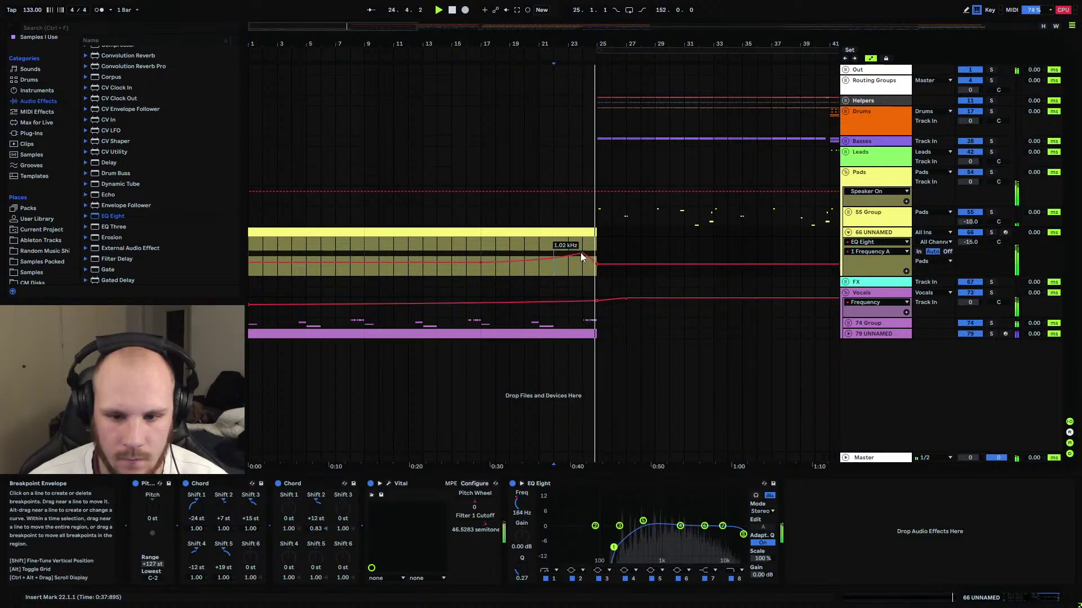
{"action": "left_click", "coordinate": [848, 232]}
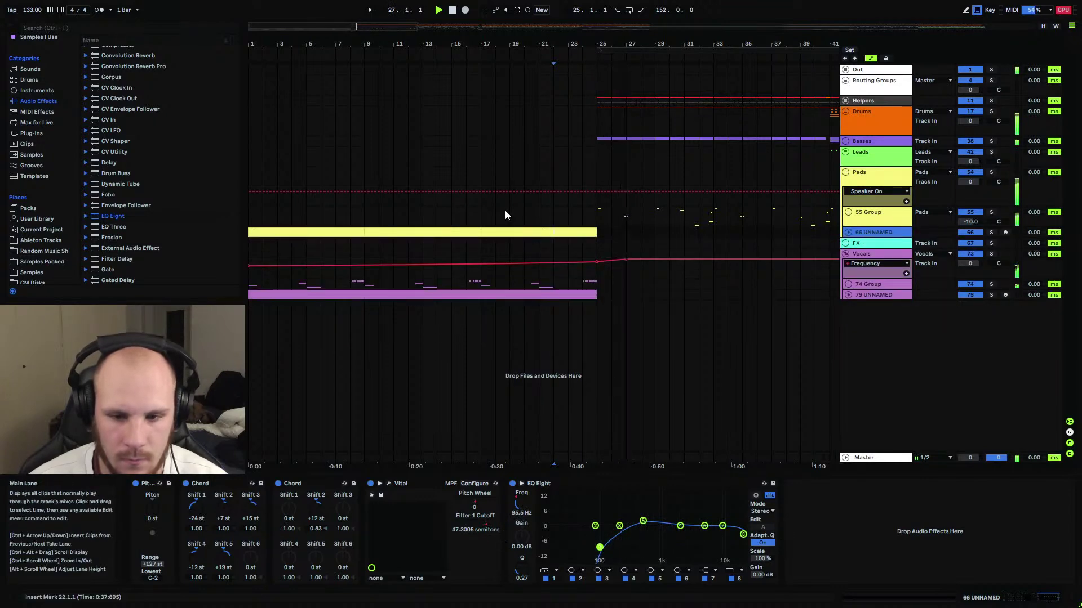
{"action": "left_click", "coordinate": [540, 221]}
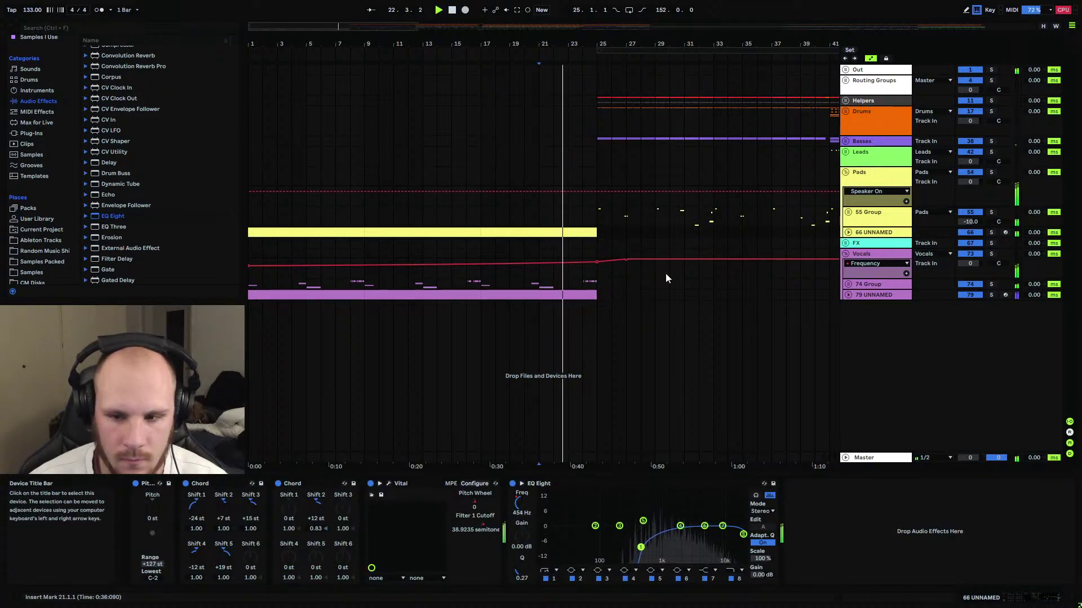
Automate the EQ Eight Output Gain on track 66 UNNAMED to curve down from bar 21 and return at bar 25, and audition it.
{"action": "left_click", "coordinate": [848, 232]}
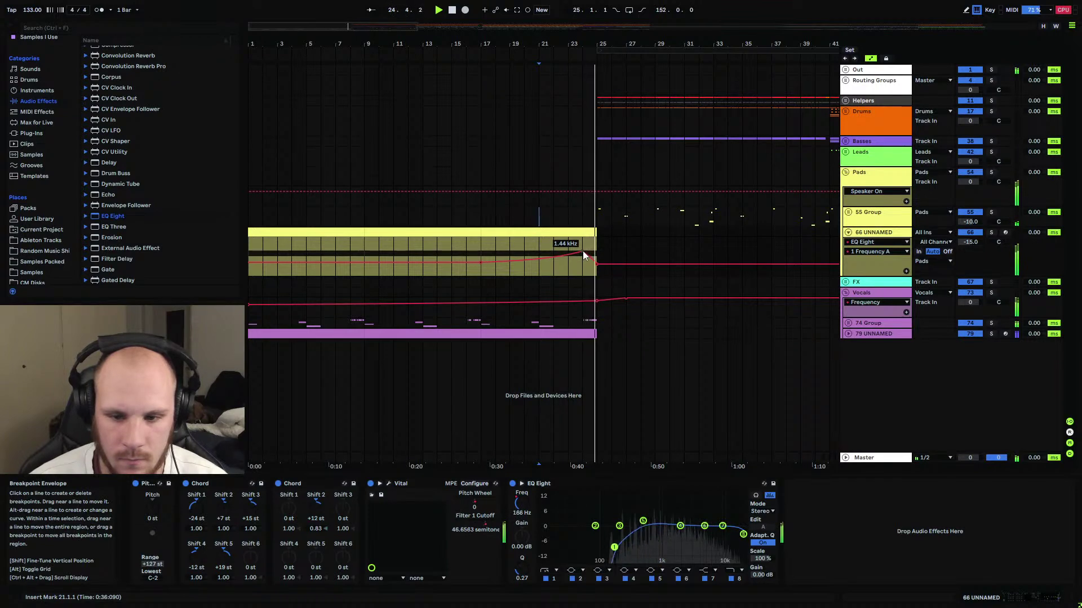
{"action": "left_click", "coordinate": [762, 575]}
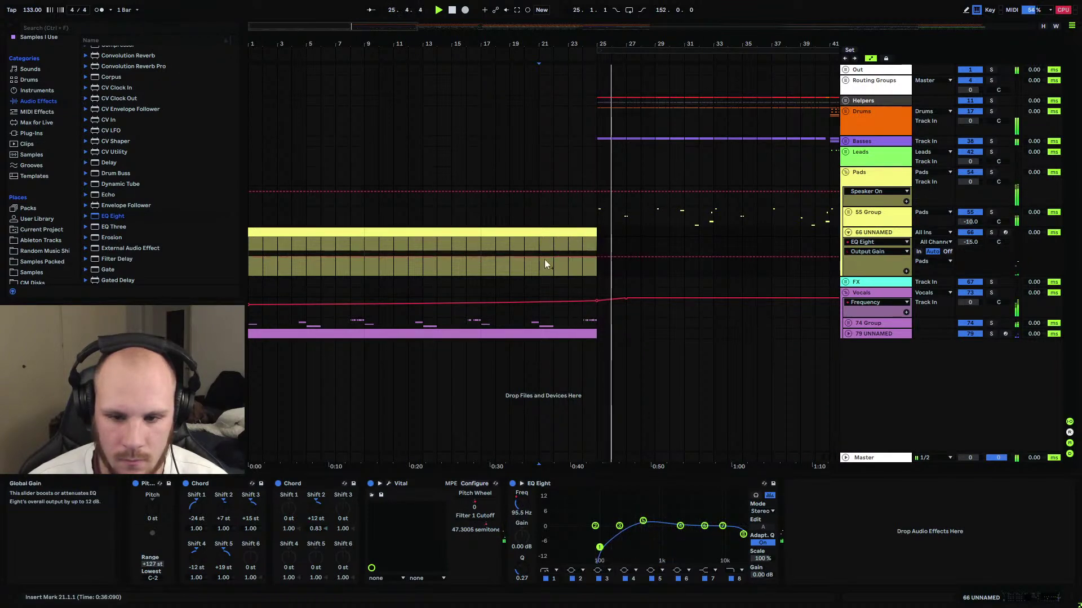
{"action": "left_click", "coordinate": [539, 257]}
{"action": "left_click_drag", "start_coordinate": [585, 257], "coordinate": [582, 260]}
{"action": "key", "text": "space"}
{"action": "key", "text": "space"}
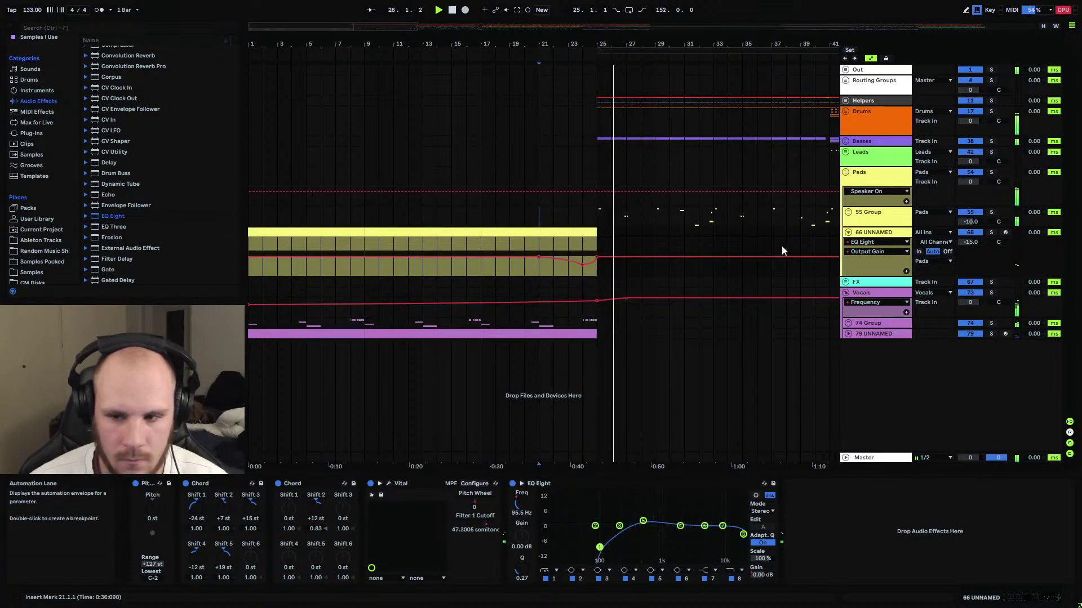
{"action": "left_click", "coordinate": [848, 232]}
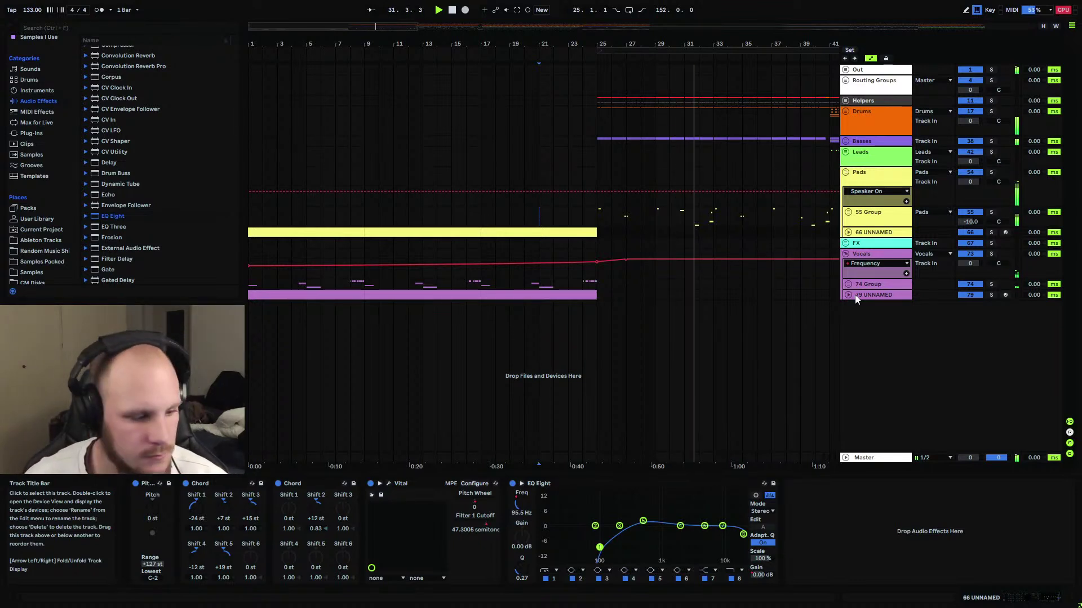
{"action": "left_click", "coordinate": [597, 221]}
{"action": "key", "text": "space"}
{"action": "left_click_drag", "start_coordinate": [607, 46], "coordinate": [440, 47]}
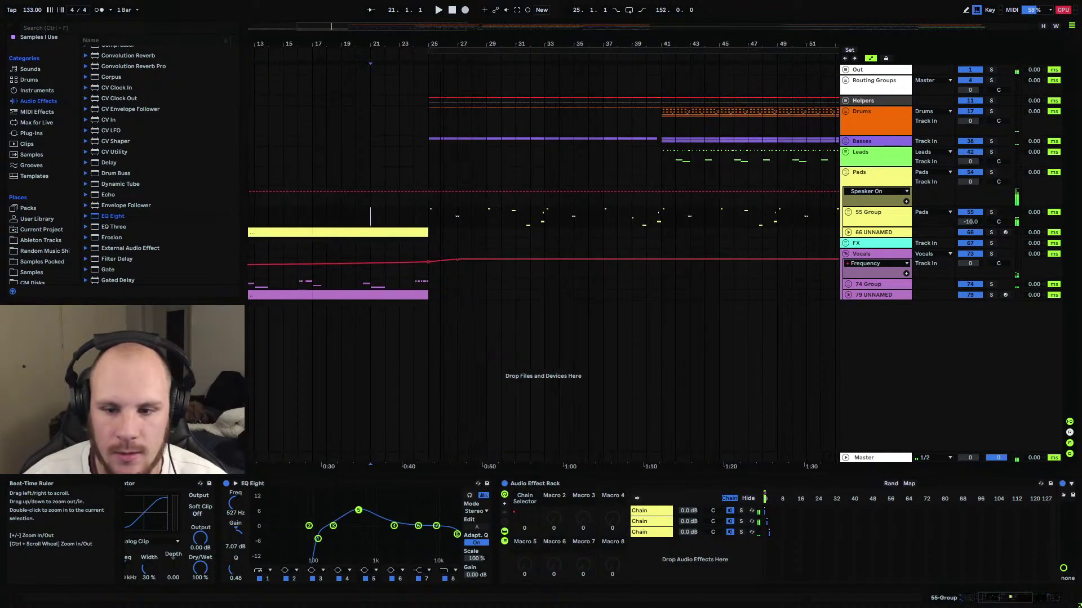
{"action": "left_click_drag", "start_coordinate": [430, 217], "coordinate": [634, 221]}
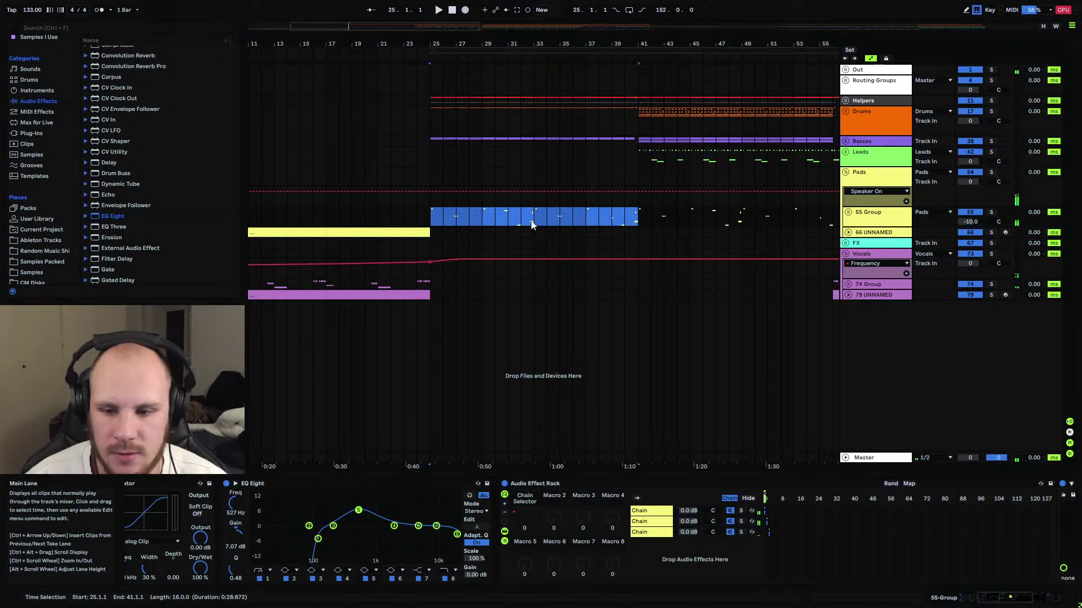
{"action": "left_click", "coordinate": [336, 219]}
{"action": "scroll", "coordinate": [416, 140], "scroll_direction": "left", "scroll_amount": 5}
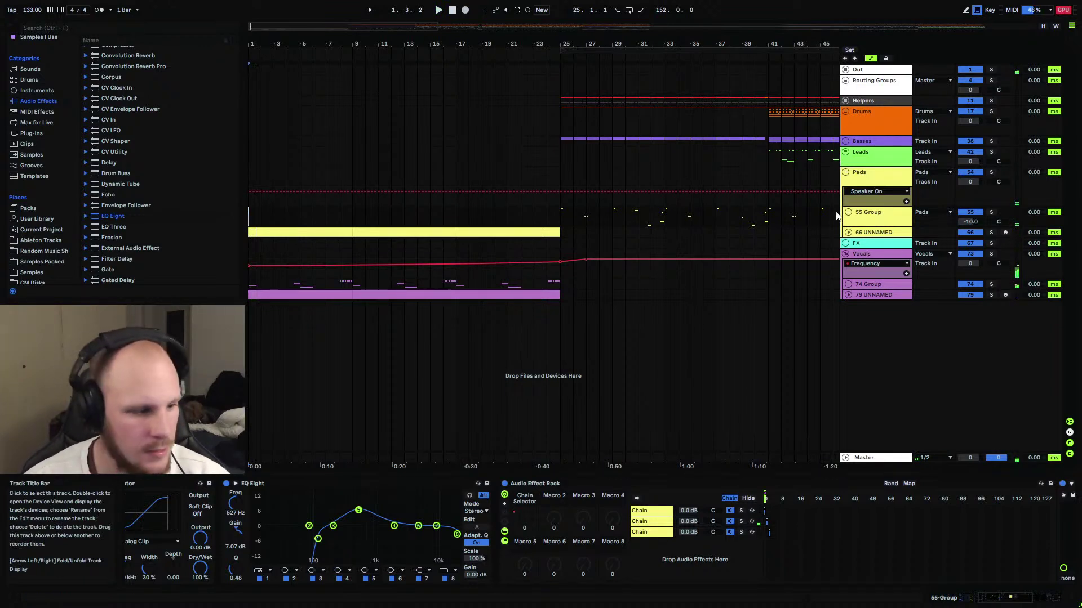
Unfold the Helpers group and insert a new MIDI track directly below MARKER TRACK.
{"action": "scroll", "coordinate": [518, 150], "scroll_direction": "down", "scroll_amount": 4}
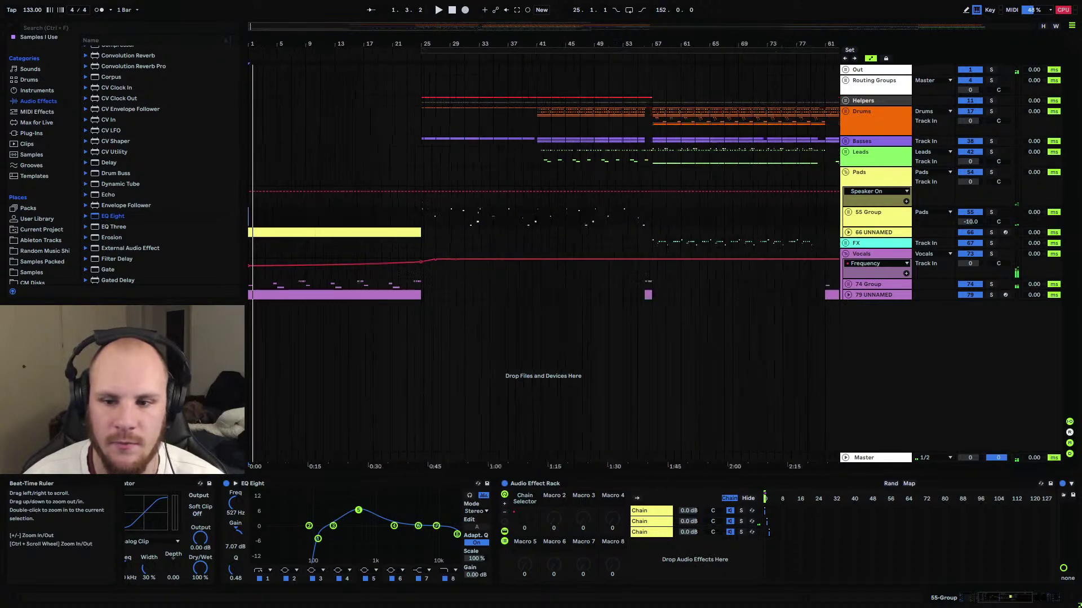
{"action": "left_click", "coordinate": [846, 101]}
{"action": "left_click", "coordinate": [853, 140]}
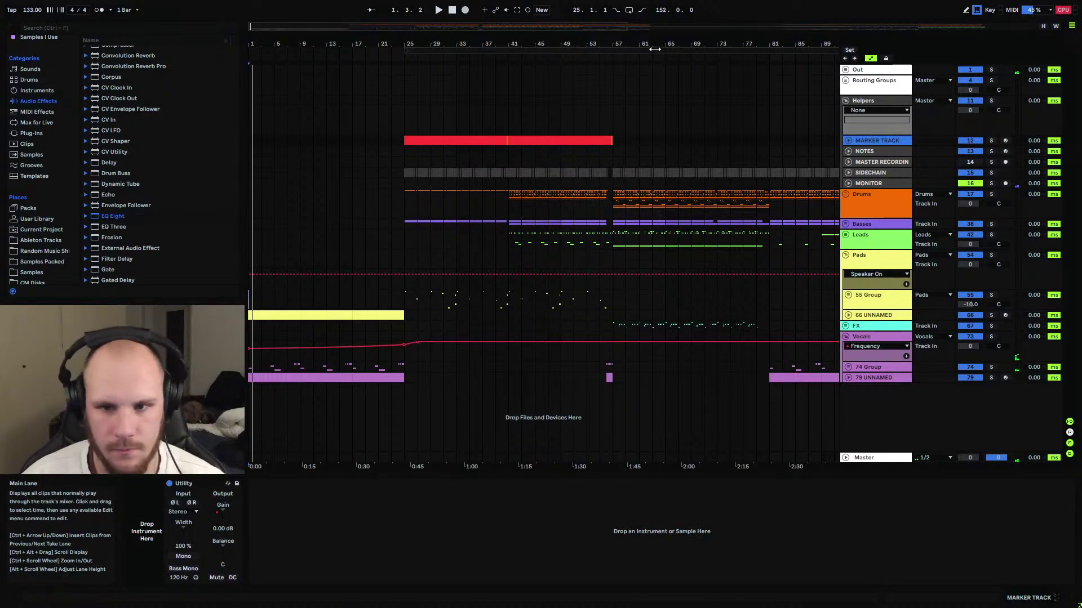
{"action": "scroll", "coordinate": [654, 50], "scroll_direction": "down", "scroll_amount": 2}
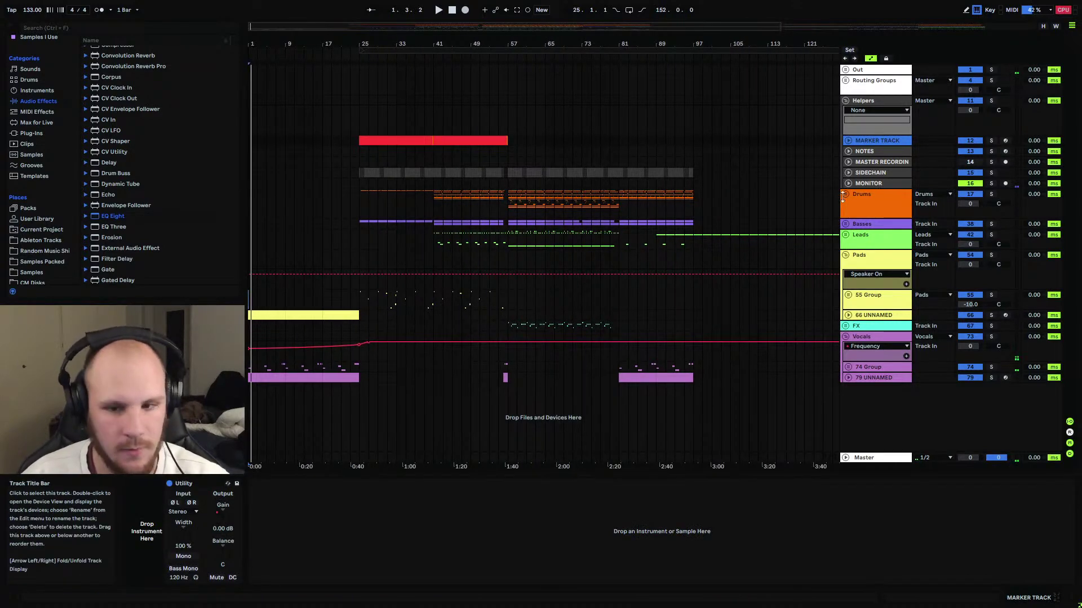
{"action": "key", "text": "ctrl+shift+t"}
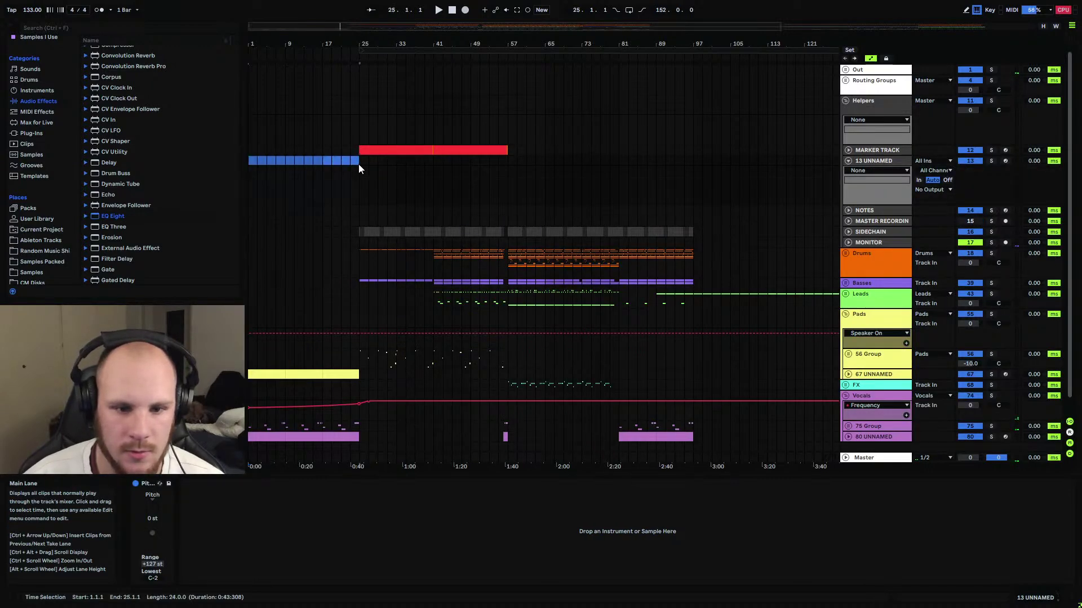
Create an empty MIDI clip from bar 1 to bar 25 on the new helper track and colour it turquoise.
{"action": "key", "text": "Home"}
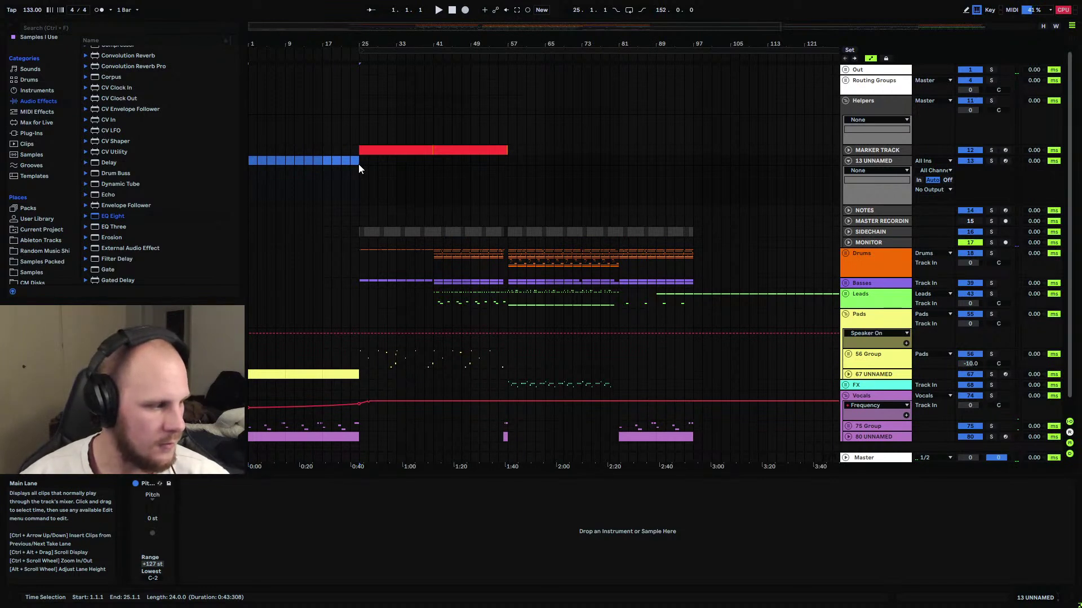
{"action": "left_click", "coordinate": [358, 163]}
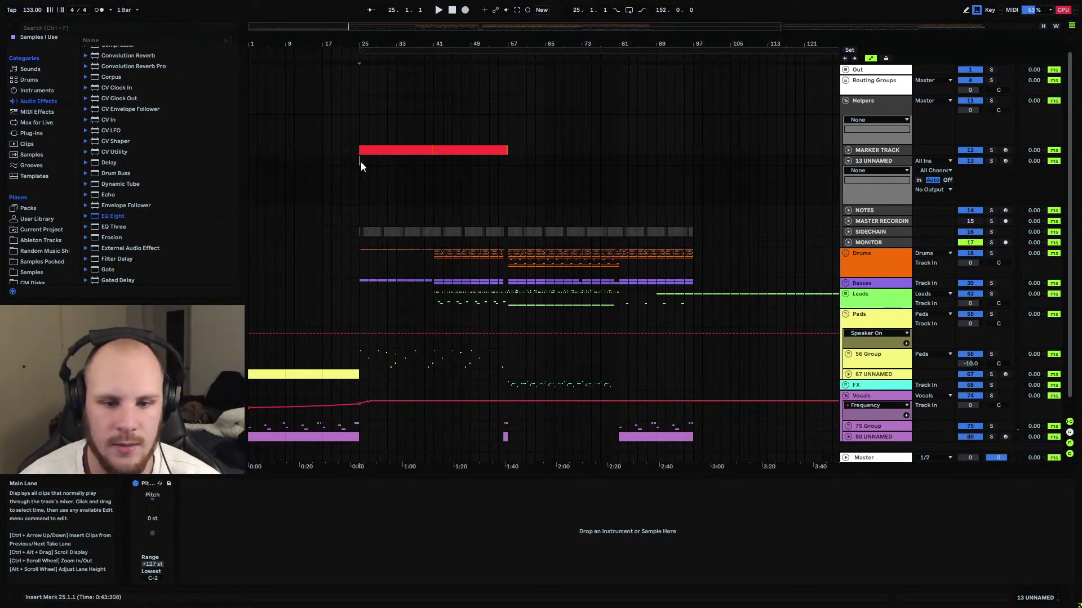
{"action": "left_click_drag", "start_coordinate": [361, 161], "coordinate": [234, 161]}
{"action": "key", "text": "ctrl+shift+m"}
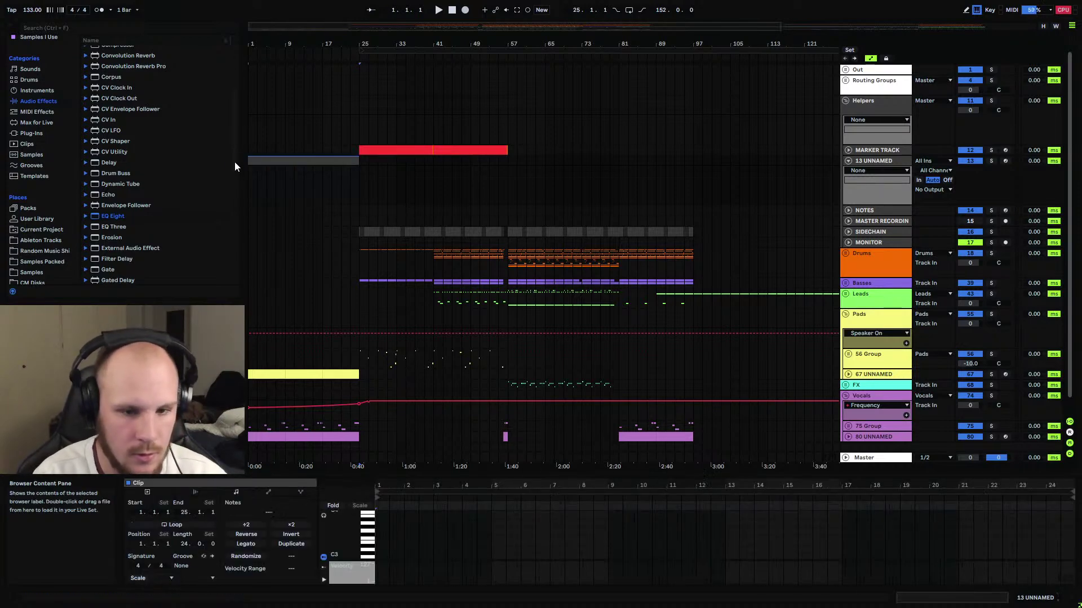
{"action": "right_click", "coordinate": [269, 161]}
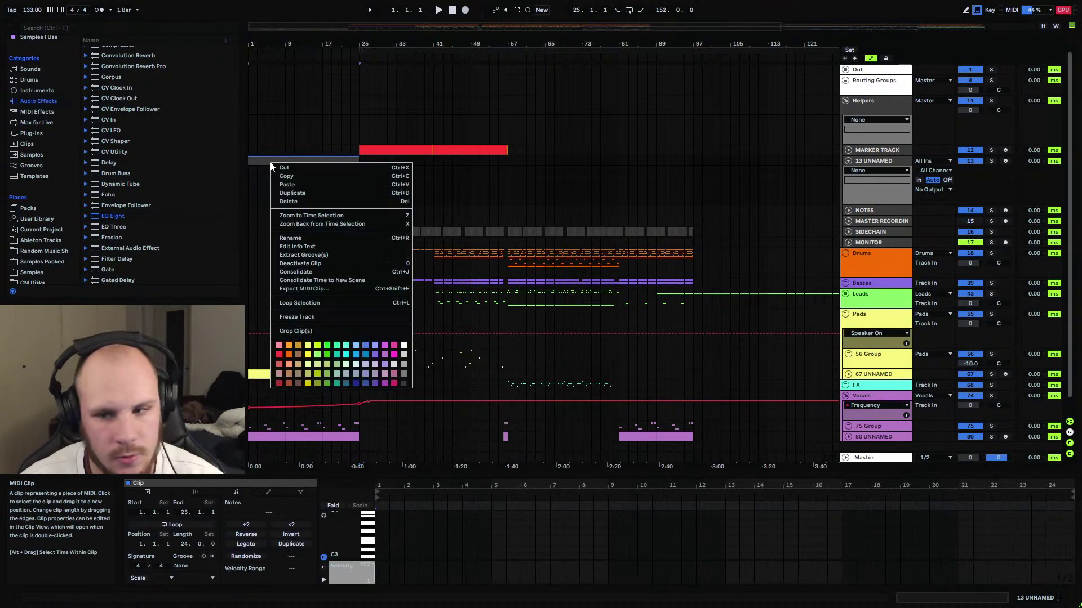
{"action": "left_click", "coordinate": [364, 351]}
{"action": "right_click", "coordinate": [345, 162]}
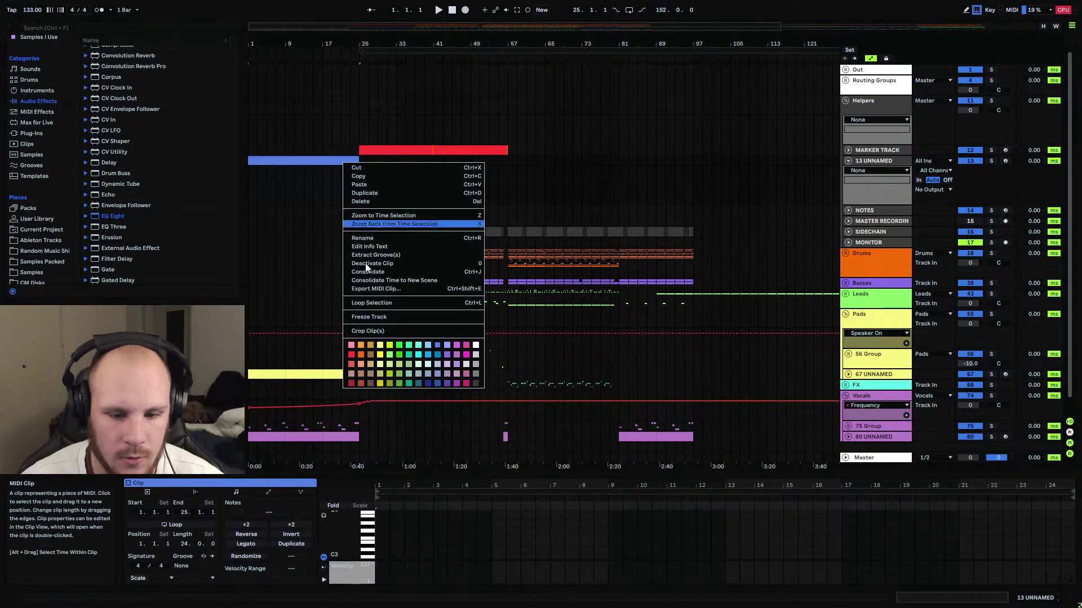
{"action": "left_click", "coordinate": [420, 345]}
Create an empty MIDI clip from bar 25 to bar 57 on the new helper track and colour it dark blue.
{"action": "left_click_drag", "start_coordinate": [361, 160], "coordinate": [467, 160]}
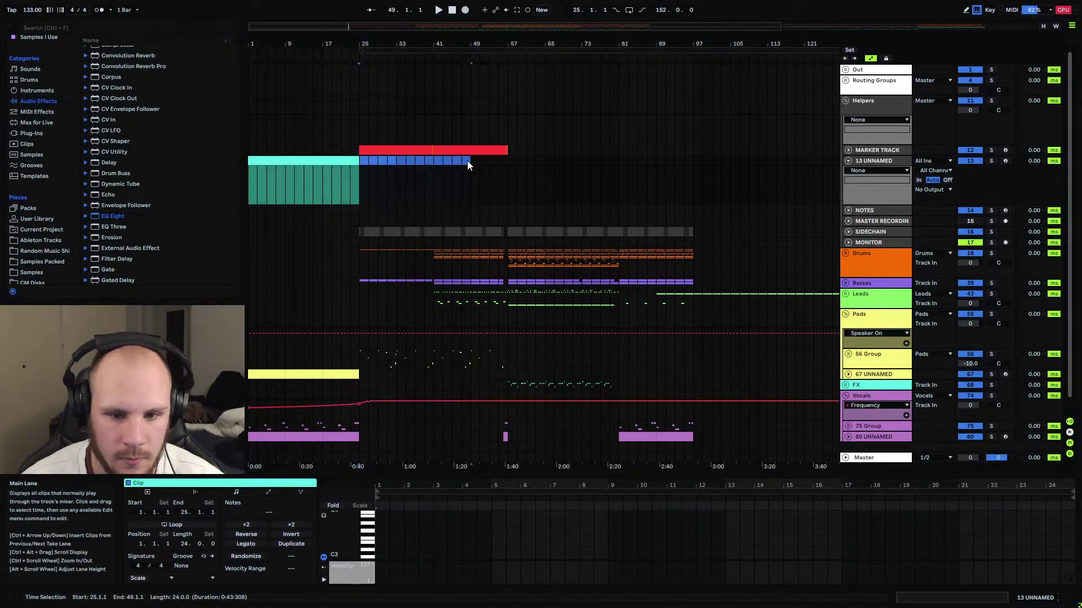
{"action": "key", "text": "ctrl+shift+m"}
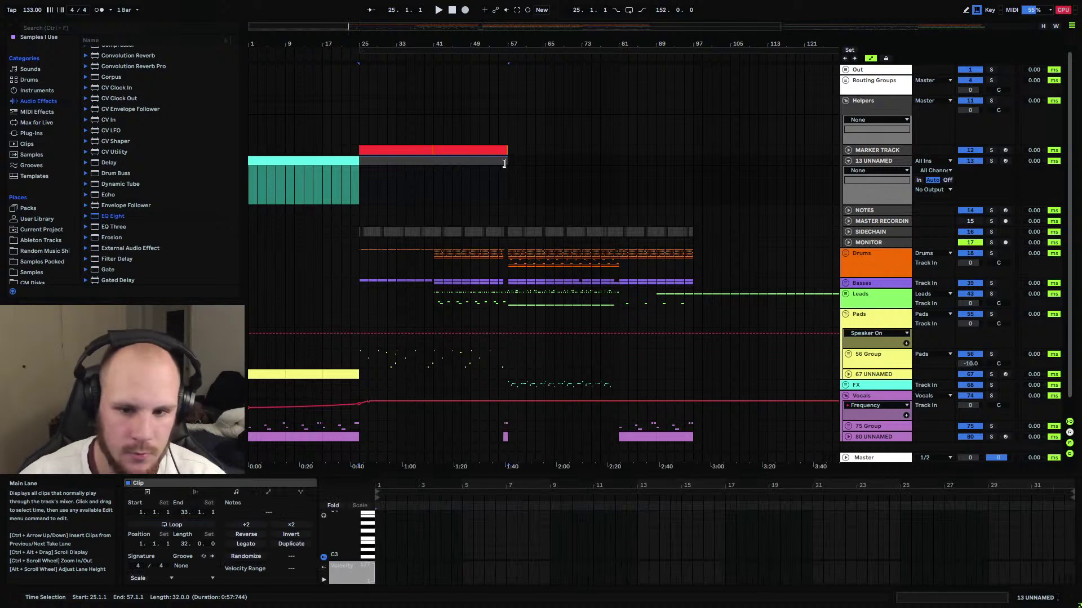
{"action": "right_click", "coordinate": [498, 164]}
{"action": "left_click", "coordinate": [581, 383]}
Rename the new helper track below MARKER TRACK as Mood.
{"action": "left_click", "coordinate": [868, 150]}
{"action": "right_click", "coordinate": [870, 164]}
{"action": "left_click", "coordinate": [890, 202]}
{"action": "type", "text": "Mood"}
{"action": "key", "text": "Return"}
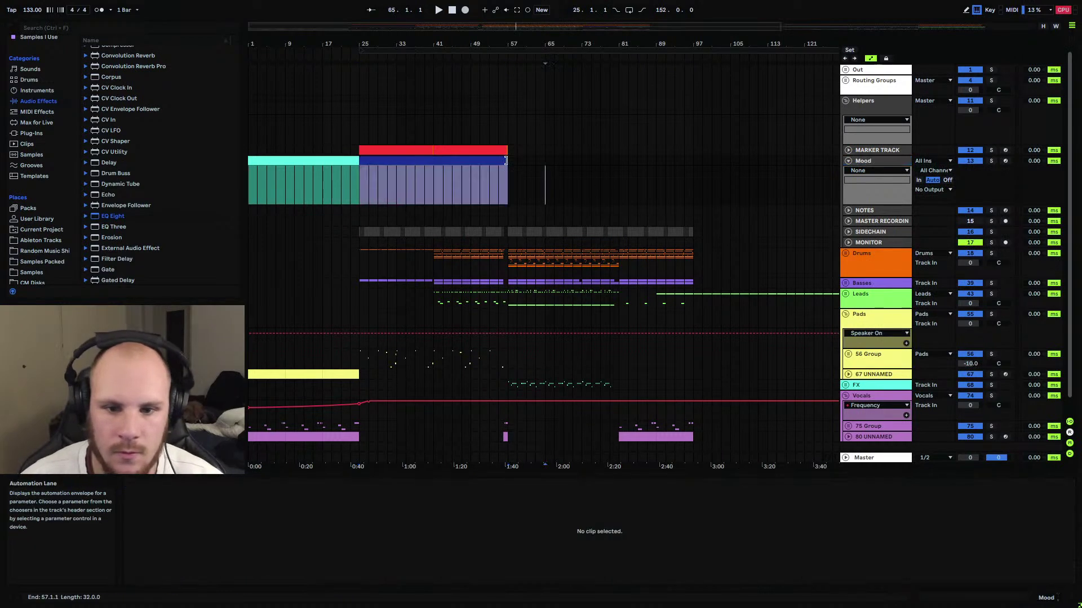
Audition the arrangement from bar 41 and bar 57, and extend the dark blue Mood clip to bar 81.
{"action": "left_click", "coordinate": [508, 159]}
{"action": "left_click", "coordinate": [437, 265]}
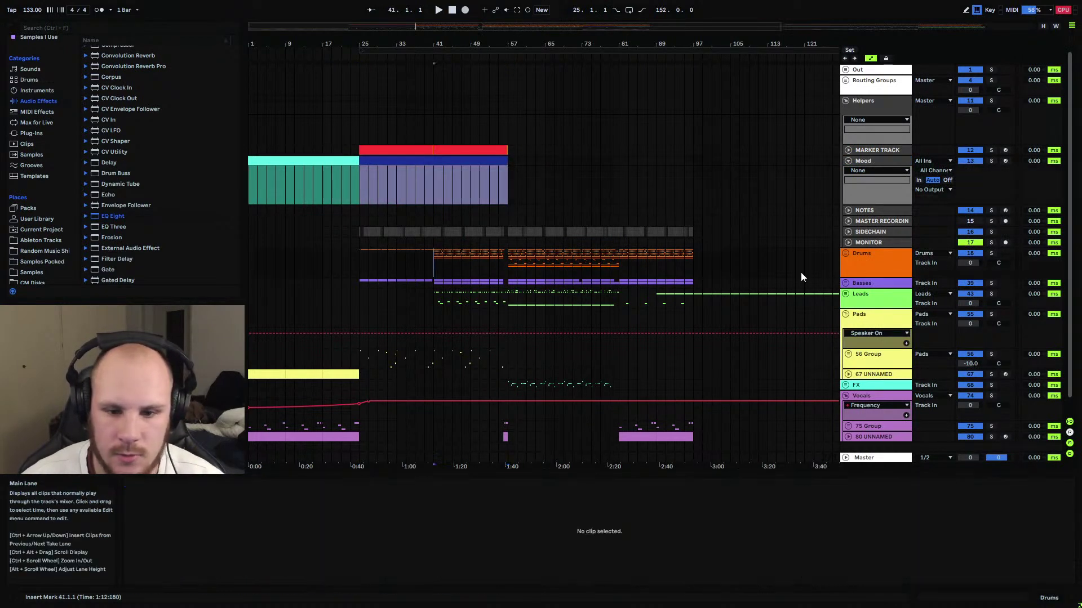
{"action": "key", "text": "space"}
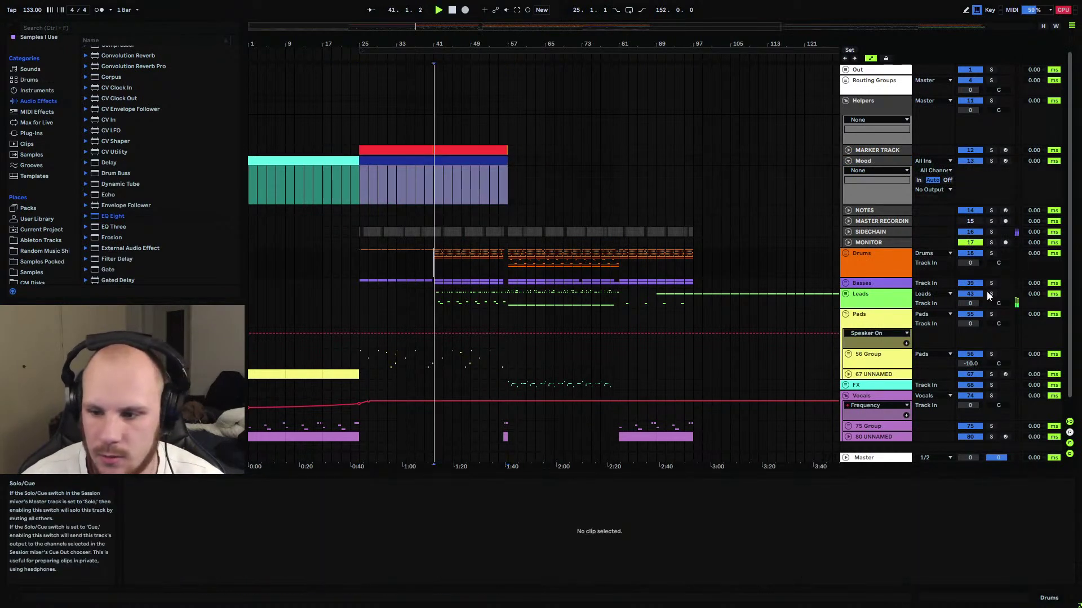
{"action": "left_click", "coordinate": [512, 164]}
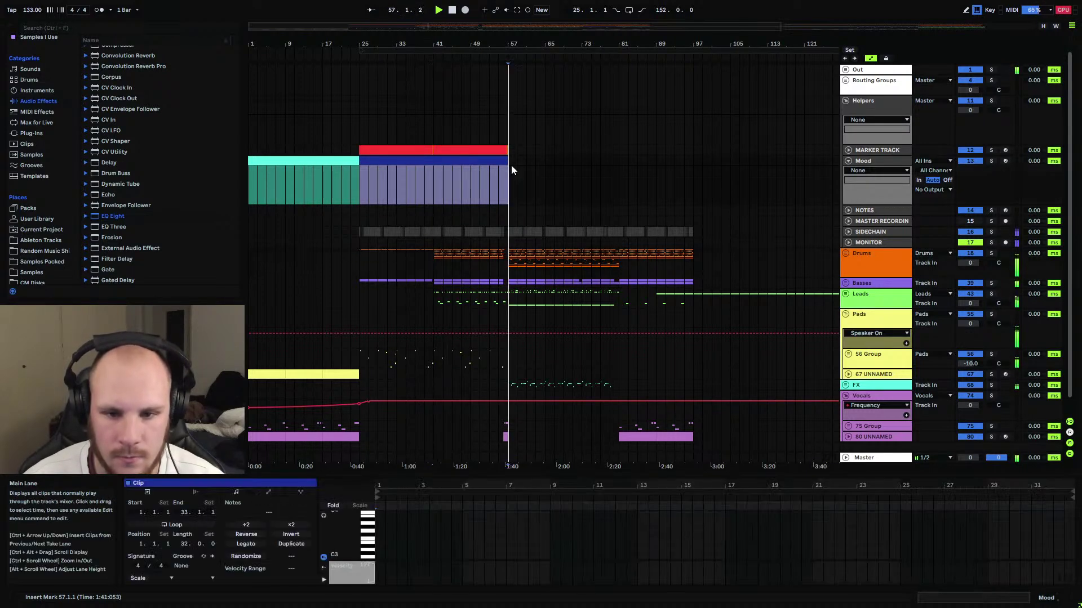
{"action": "left_click_drag", "start_coordinate": [512, 170], "coordinate": [620, 158]}
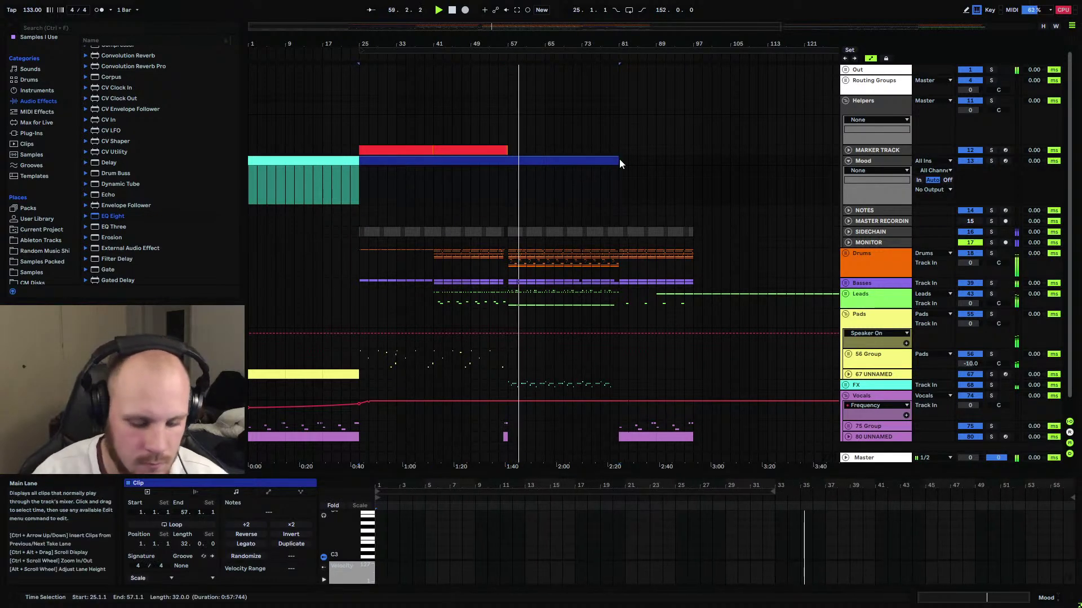
Create an empty MIDI clip from bar 81 to bar 145 on the Mood track and colour it turquoise.
{"action": "key", "text": "minus"}
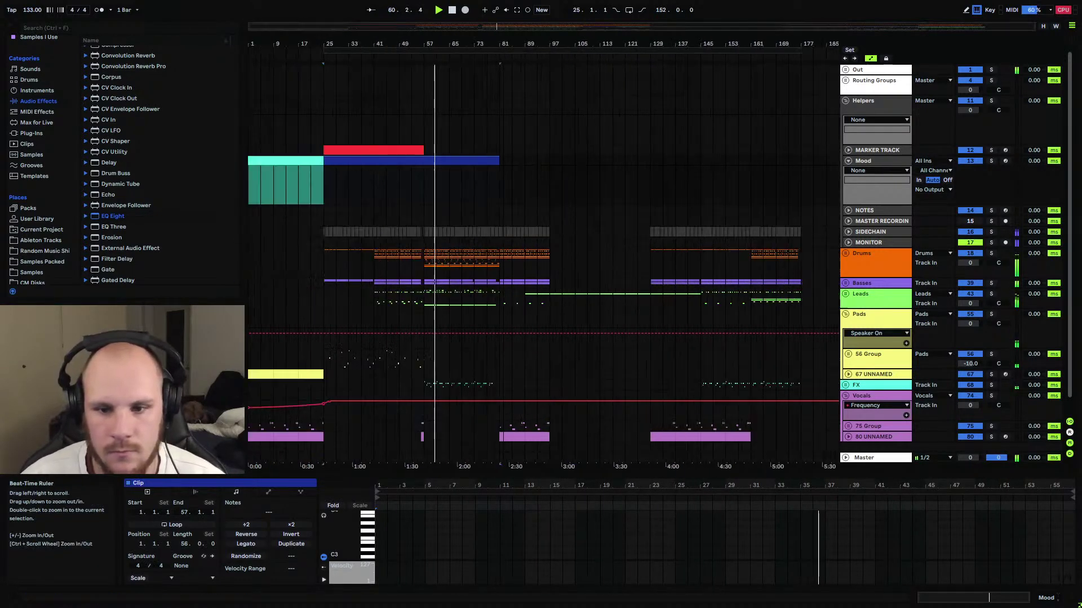
{"action": "left_click", "coordinate": [501, 161]}
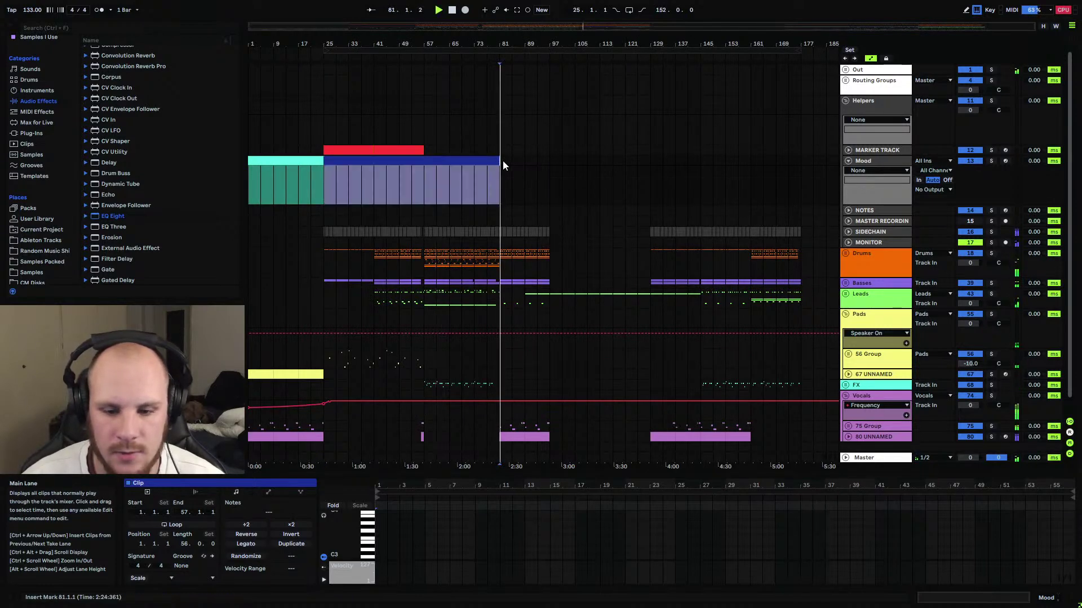
{"action": "left_click", "coordinate": [701, 167], "text": "shift"}
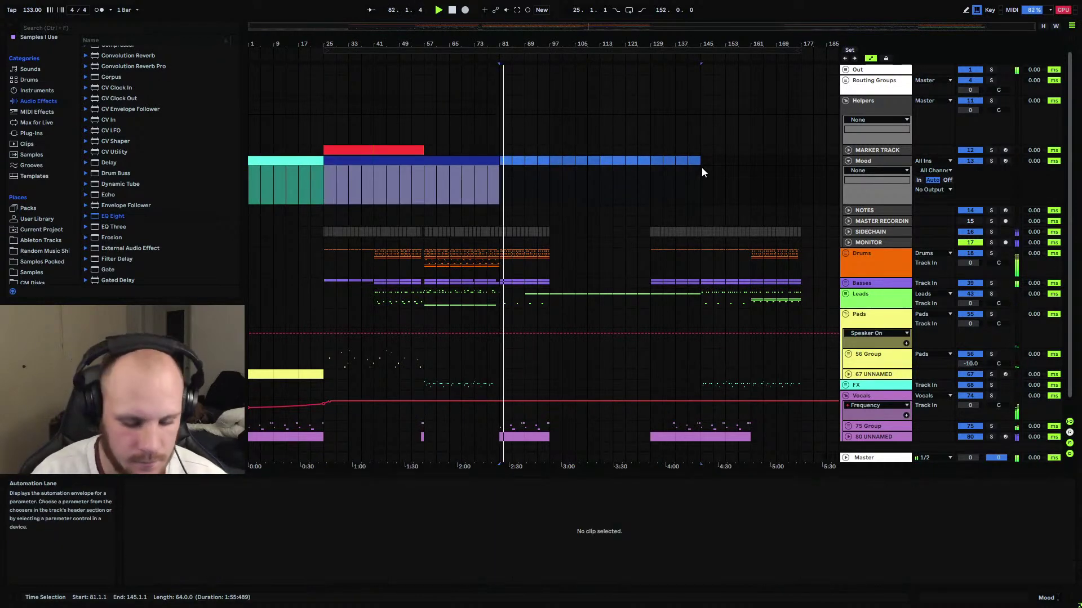
{"action": "right_click", "coordinate": [683, 162]}
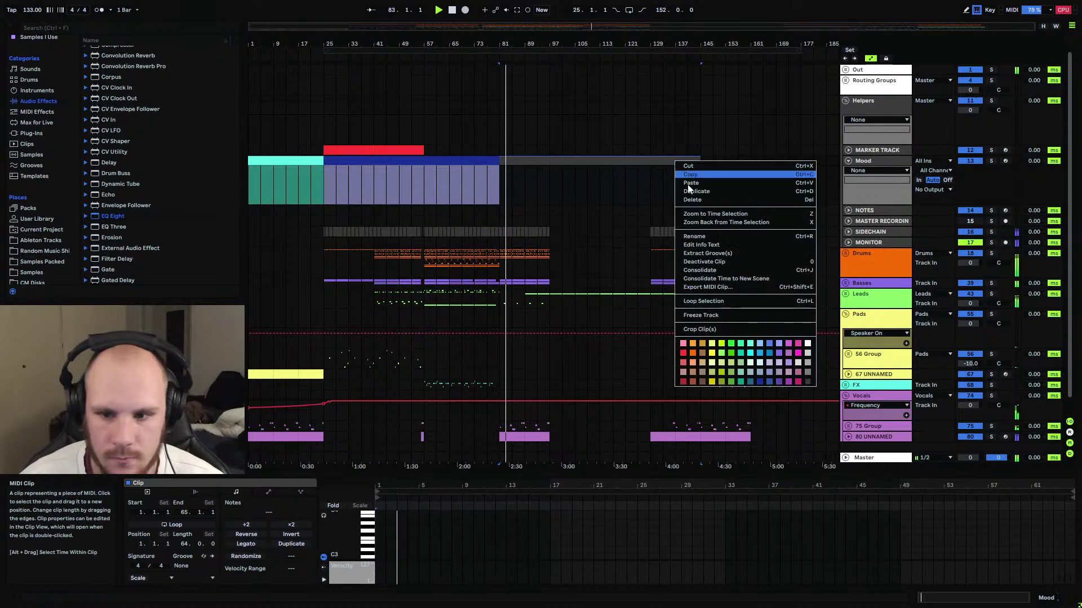
{"action": "left_click", "coordinate": [751, 344]}
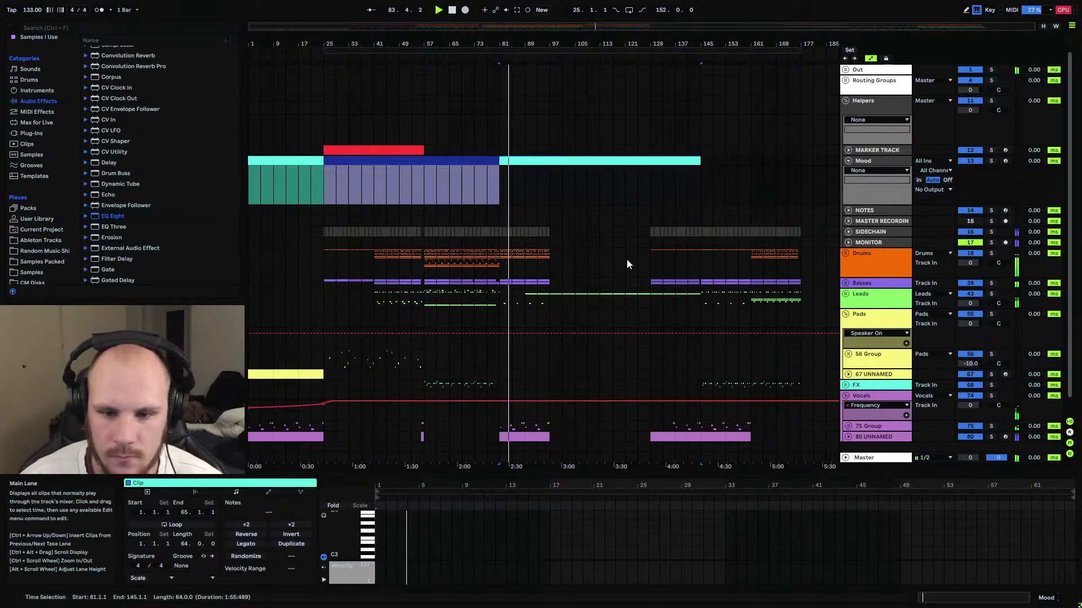
Unfold the Leads group and examine the clips on track 53 UNNAMED between bars 81 and 97.
{"action": "left_click", "coordinate": [847, 297]}
{"action": "scroll", "coordinate": [620, 282], "scroll_direction": "down", "scroll_amount": 2}
{"action": "left_click", "coordinate": [507, 352]}
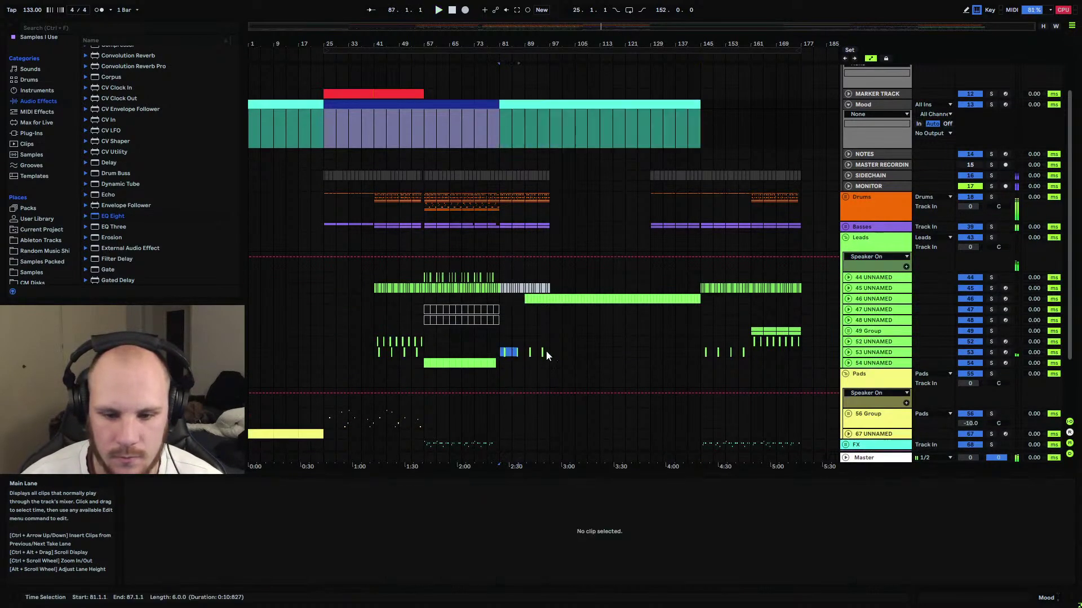
{"action": "left_click", "coordinate": [505, 352]}
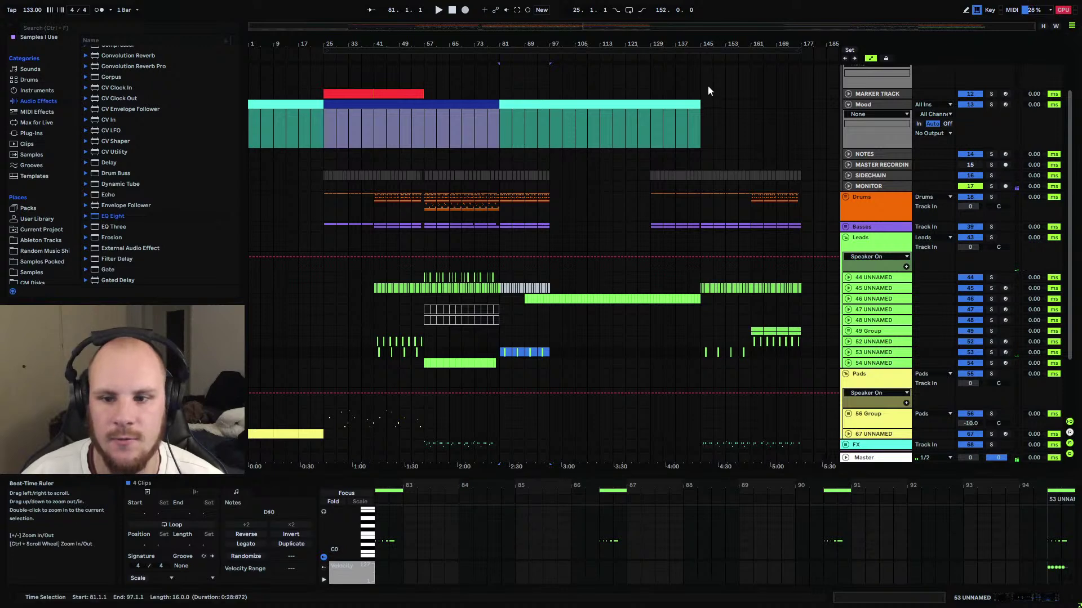
Create an empty MIDI clip from bar 145 to bar 177 on the Mood track, colour it dark blue, and fold the Helpers group.
{"action": "left_click_drag", "start_coordinate": [702, 103], "coordinate": [787, 107]}
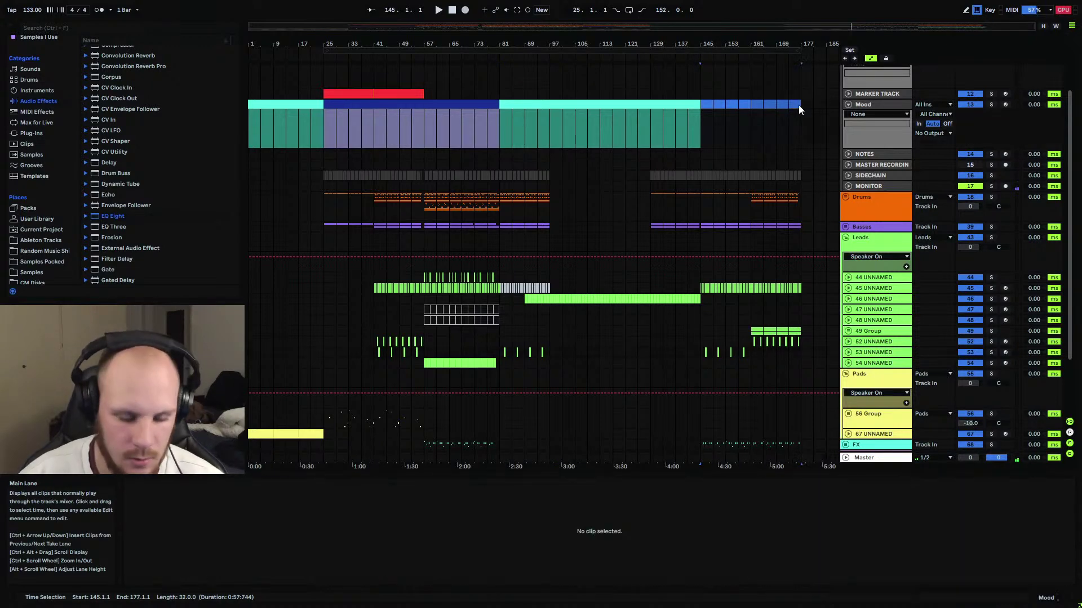
{"action": "key", "text": "ctrl+shift+m"}
{"action": "right_click", "coordinate": [780, 104]}
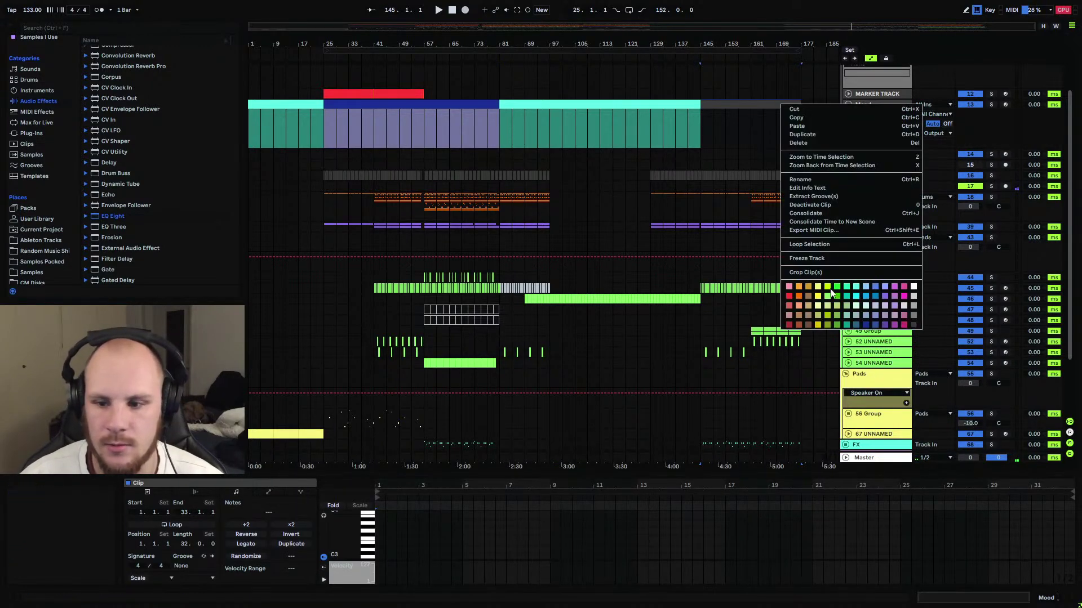
{"action": "left_click", "coordinate": [868, 326]}
{"action": "scroll", "coordinate": [672, 160], "scroll_direction": "up", "scroll_amount": 3}
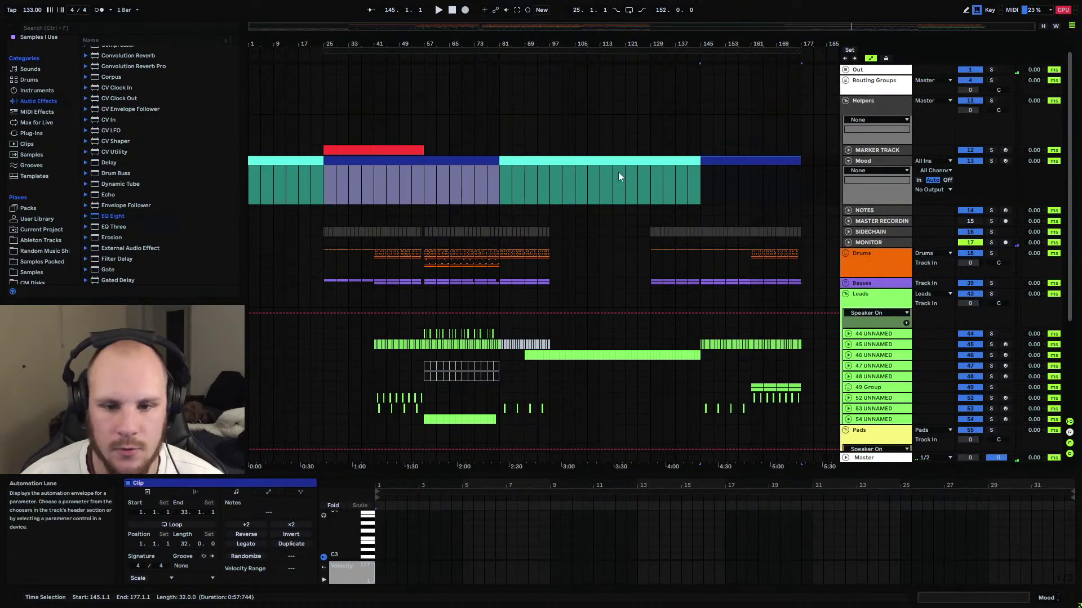
{"action": "key", "text": "u"}
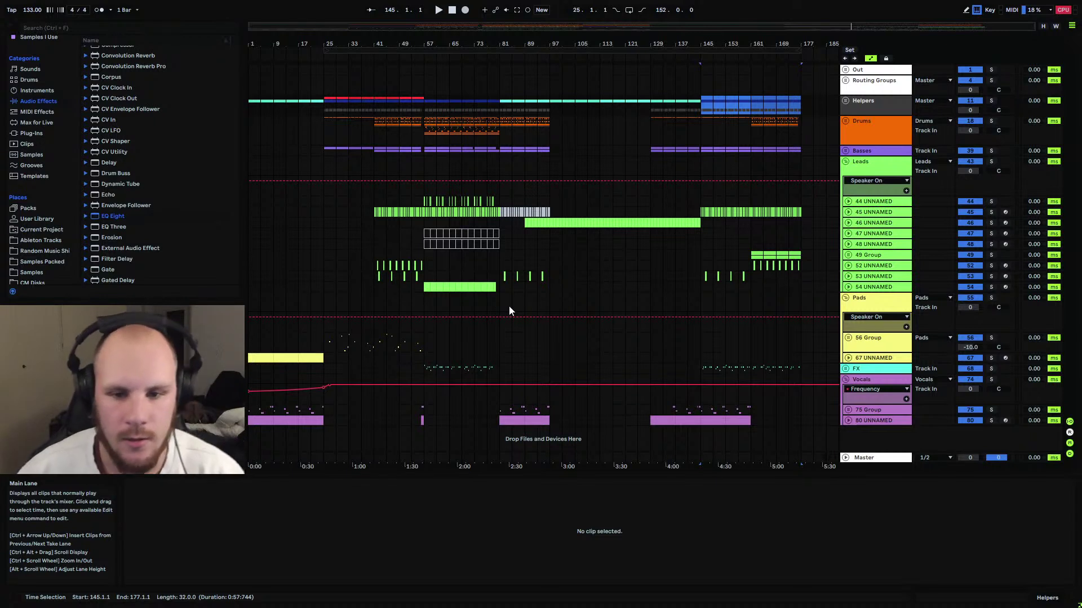
Deactivate track 53's clips between bars 81 and 97, and set the arrangement loop from bar 1 to bar 177.
{"action": "left_click_drag", "start_coordinate": [500, 276], "coordinate": [512, 276]}
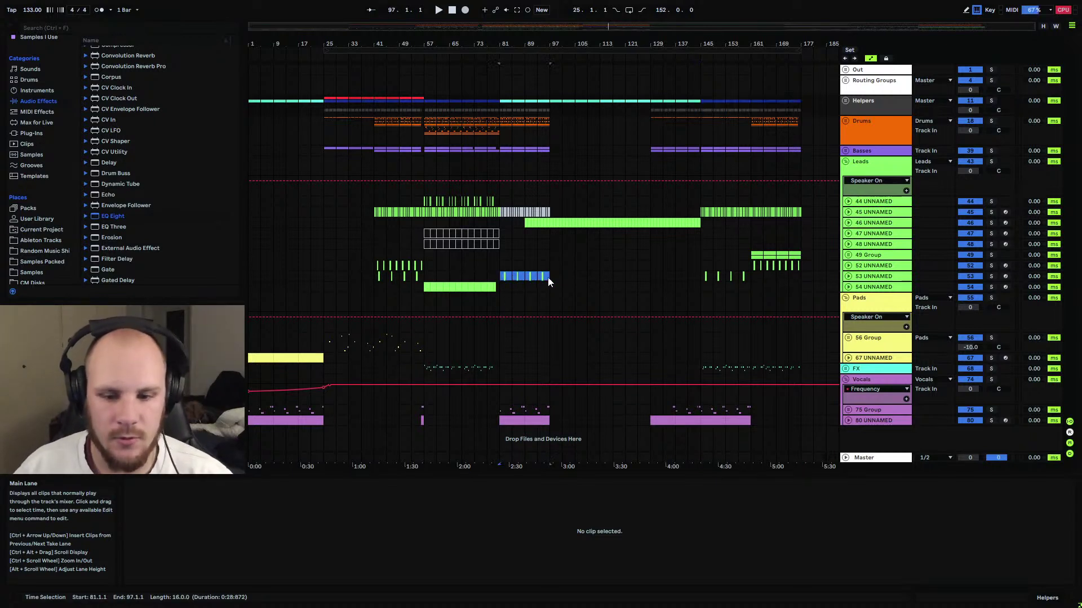
{"action": "left_click", "coordinate": [503, 279]}
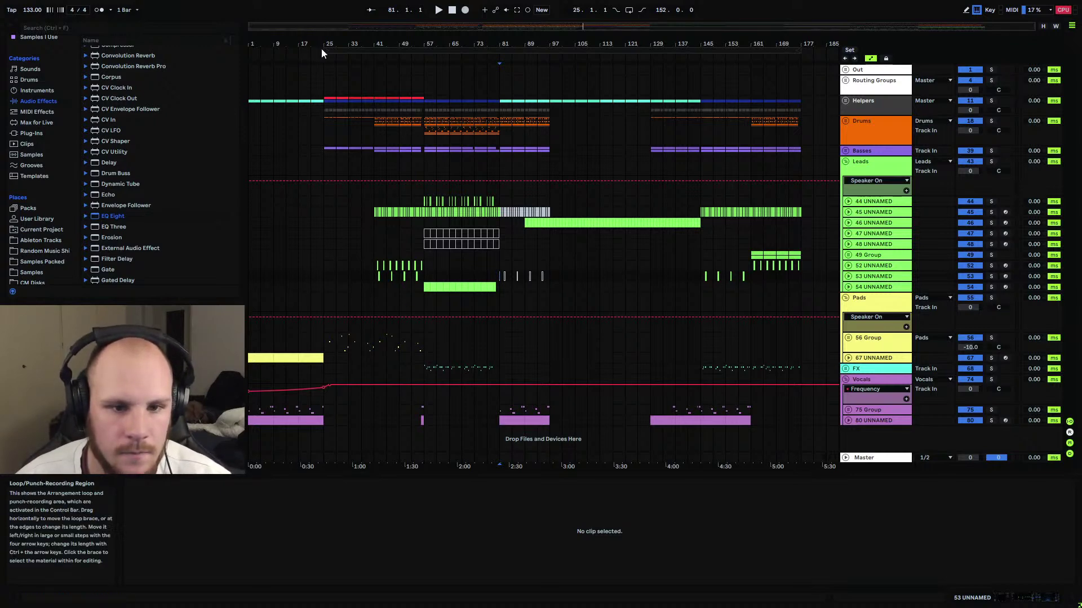
{"action": "left_click_drag", "start_coordinate": [321, 53], "coordinate": [248, 50]}
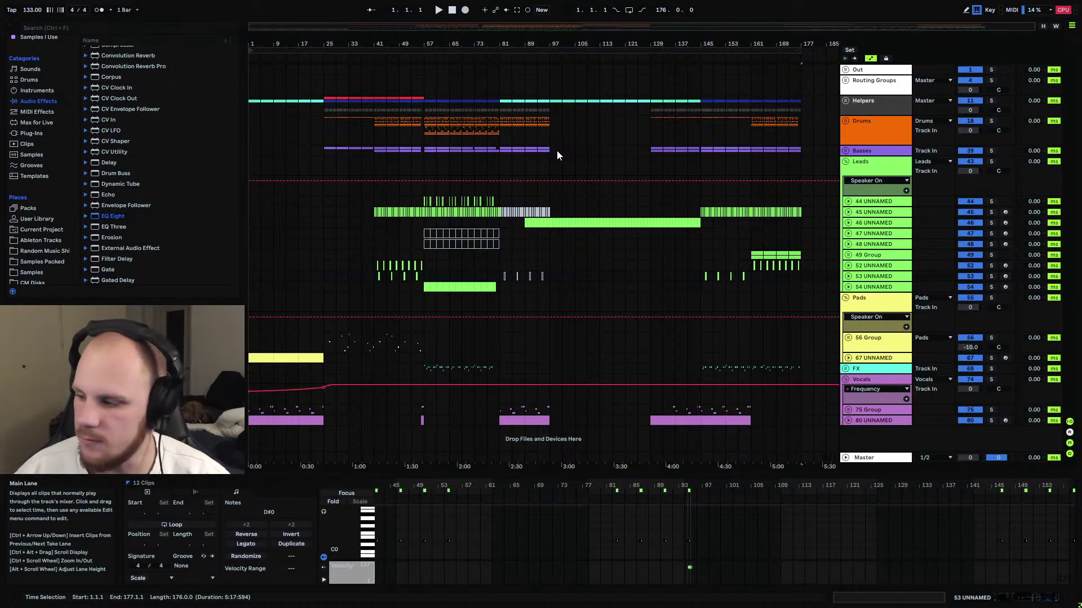
{"action": "left_click", "coordinate": [376, 200]}
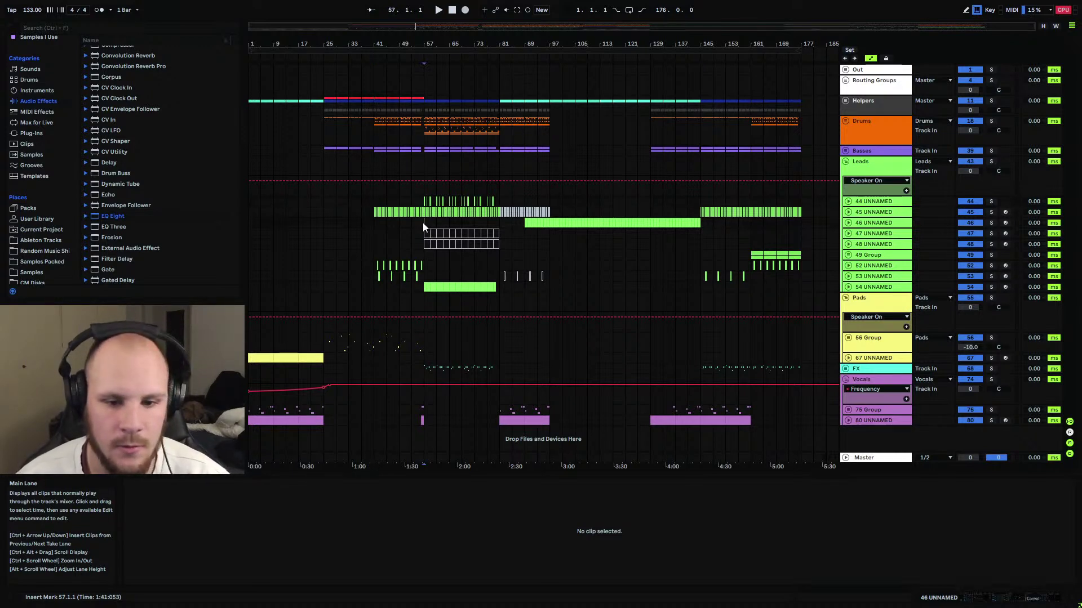
Audition the transition from bar 77 into the turquoise section at bar 81.
{"action": "left_click", "coordinate": [500, 276]}
{"action": "left_click_drag", "start_coordinate": [489, 32], "coordinate": [540, 54]}
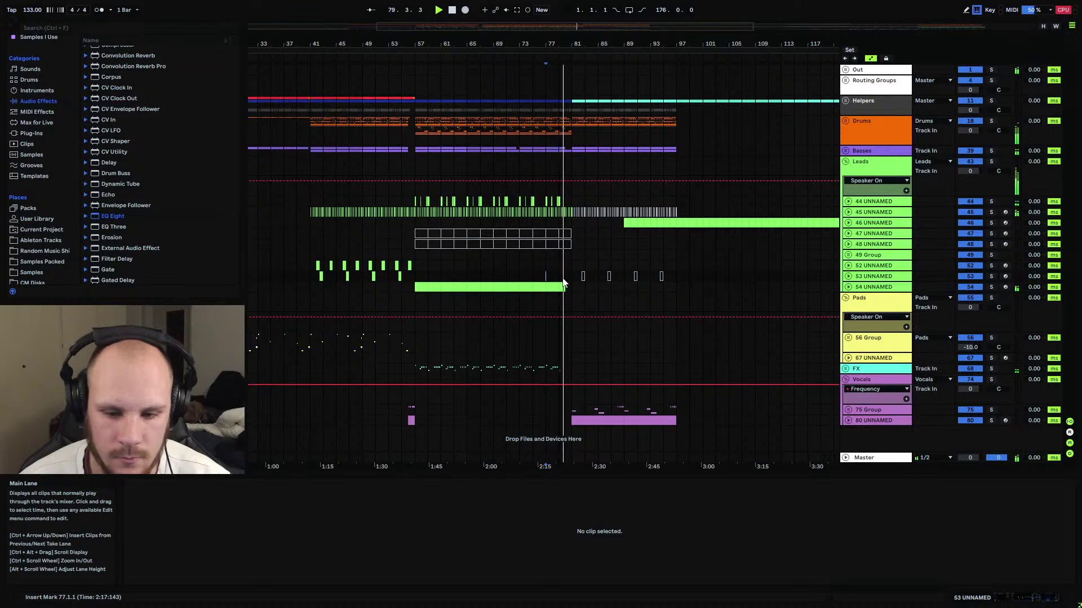
{"action": "mouse_move", "coordinate": [592, 44]}
{"action": "left_mouse_down"}
{"action": "mouse_move", "coordinate": [592, 95]}
{"action": "mouse_move", "coordinate": [591, 45]}
{"action": "left_mouse_up"}
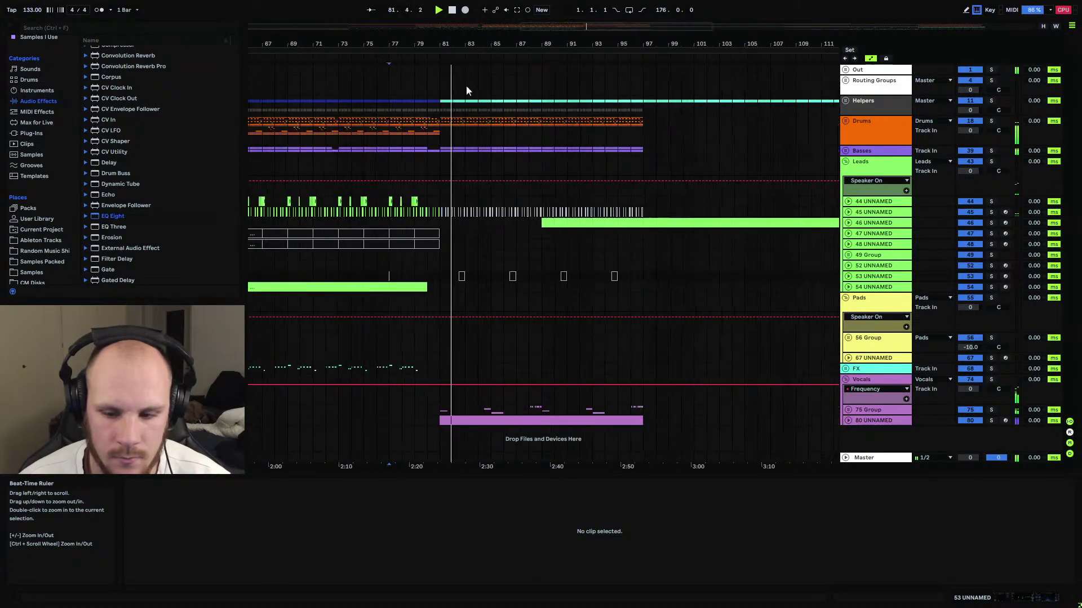
Copy the bar 96 vocal clips on 75 Group and track 80 to bar 80, ahead of the turquoise section.
{"action": "left_click", "coordinate": [637, 406]}
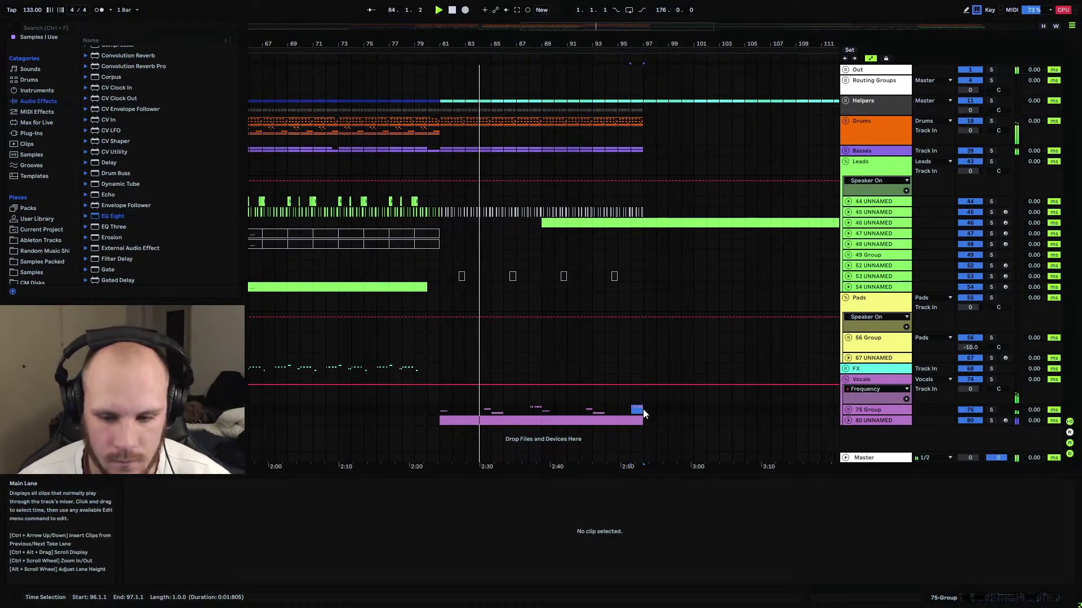
{"action": "left_click", "coordinate": [630, 425]}
{"action": "left_click_drag", "start_coordinate": [440, 417], "coordinate": [427, 414]}
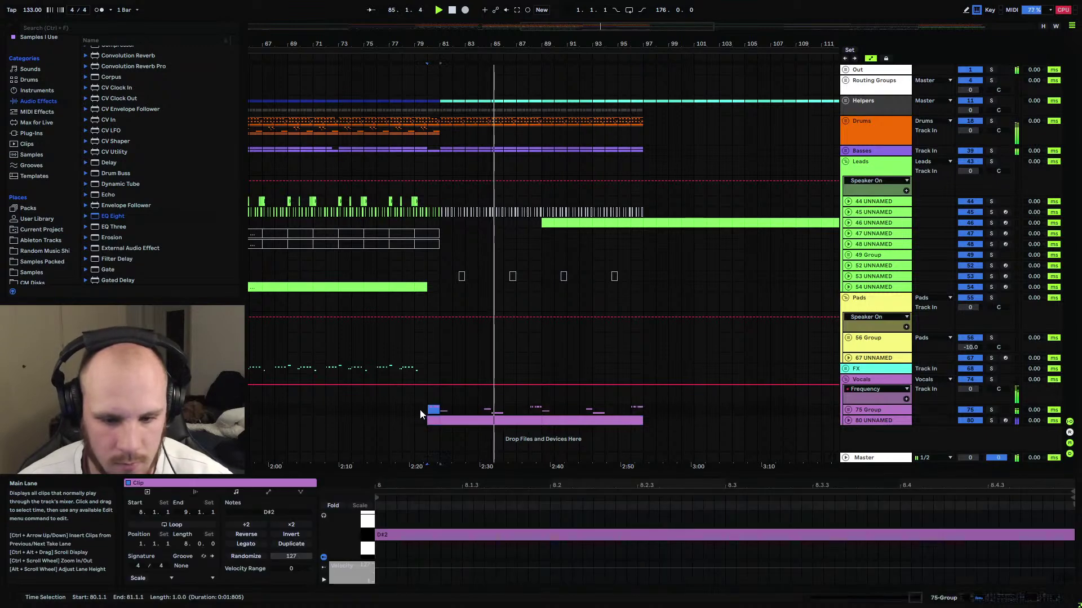
{"action": "left_click", "coordinate": [414, 411]}
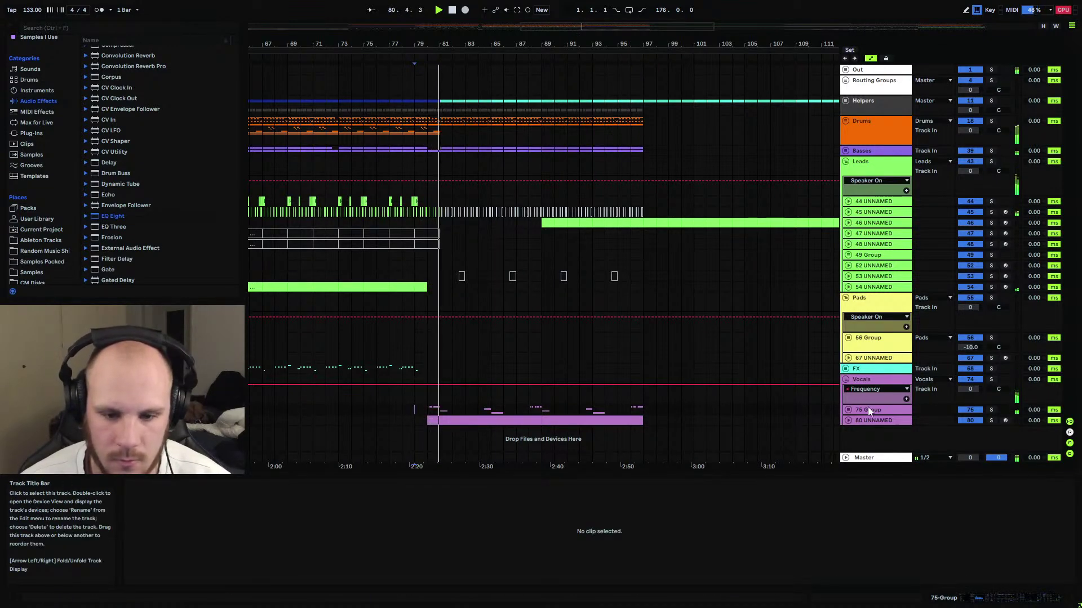
Inspect the new bar 80 vocal clip and the 75 Group device chain while auditioning the transition from bar 73.
{"action": "left_click", "coordinate": [434, 421]}
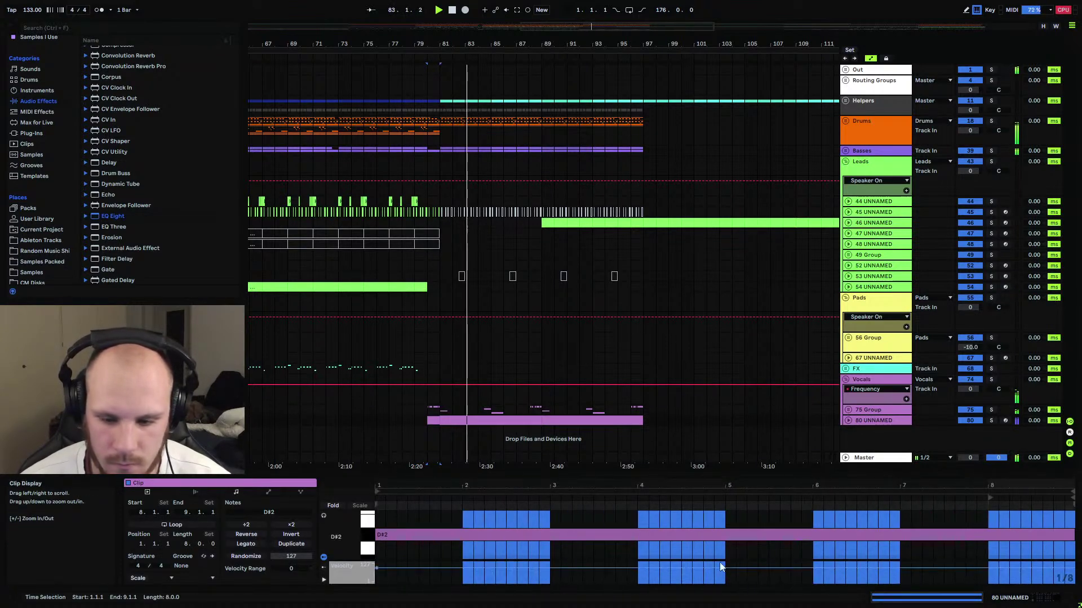
{"action": "left_click_drag", "start_coordinate": [377, 535], "coordinate": [977, 538]}
{"action": "left_click", "coordinate": [427, 400]}
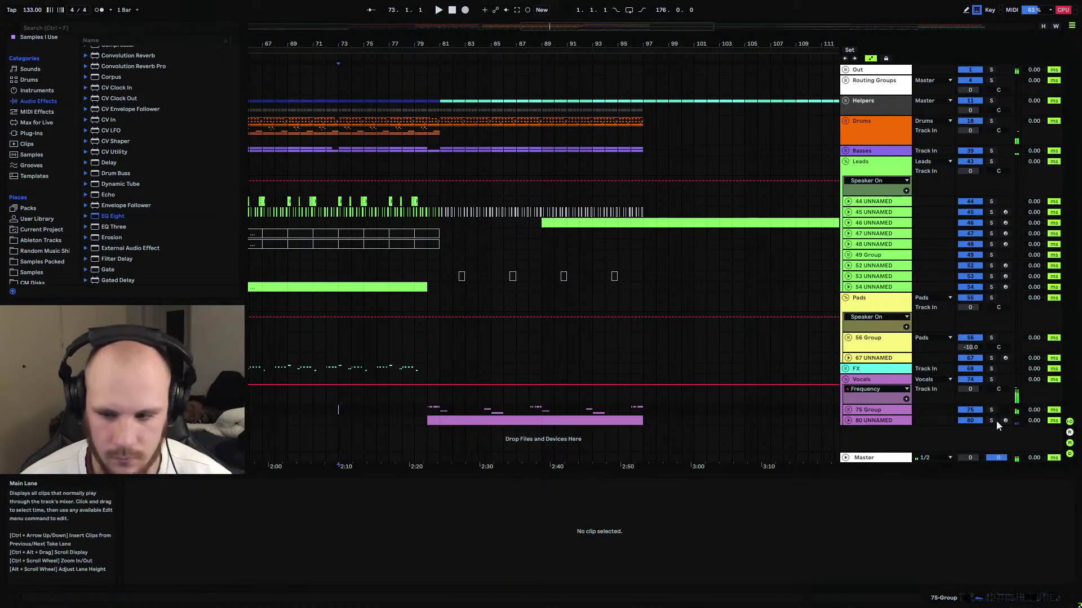
{"action": "key", "text": "space"}
{"action": "double_click", "coordinate": [876, 410]}
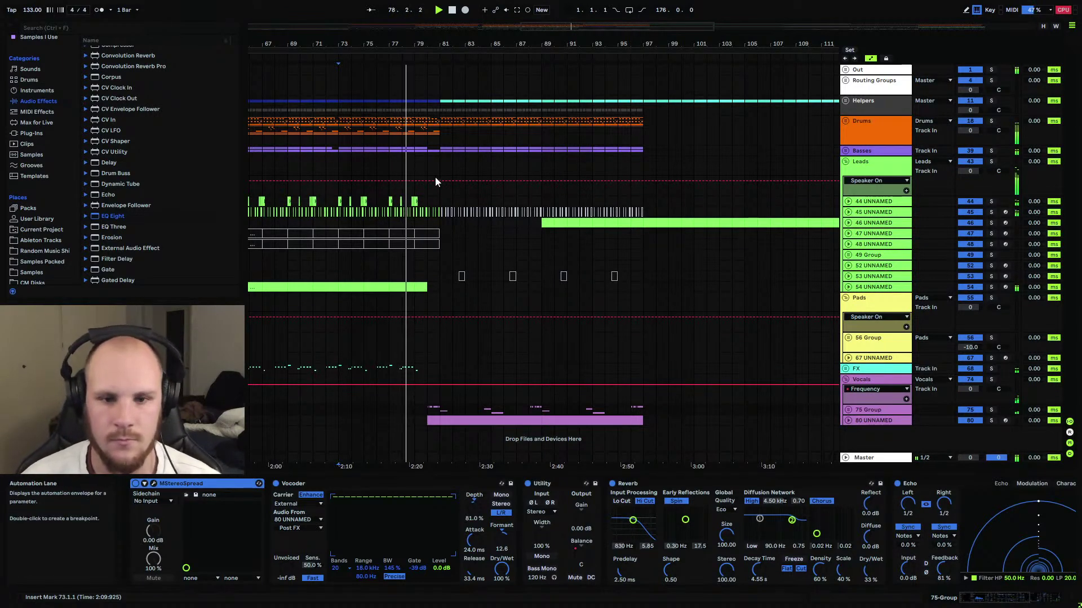
{"action": "left_click_drag", "start_coordinate": [432, 45], "coordinate": [451, 97]}
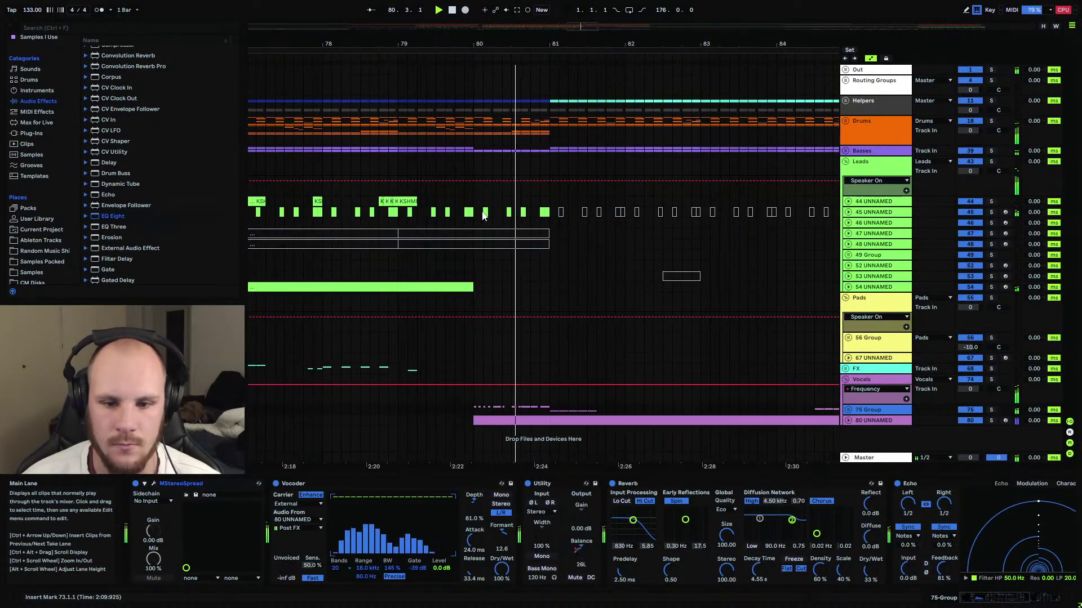
Delete track 45's lead clips between bars 80 and 81, audition the transition from bar 78, and fold the Leads group.
{"action": "left_click", "coordinate": [546, 212]}
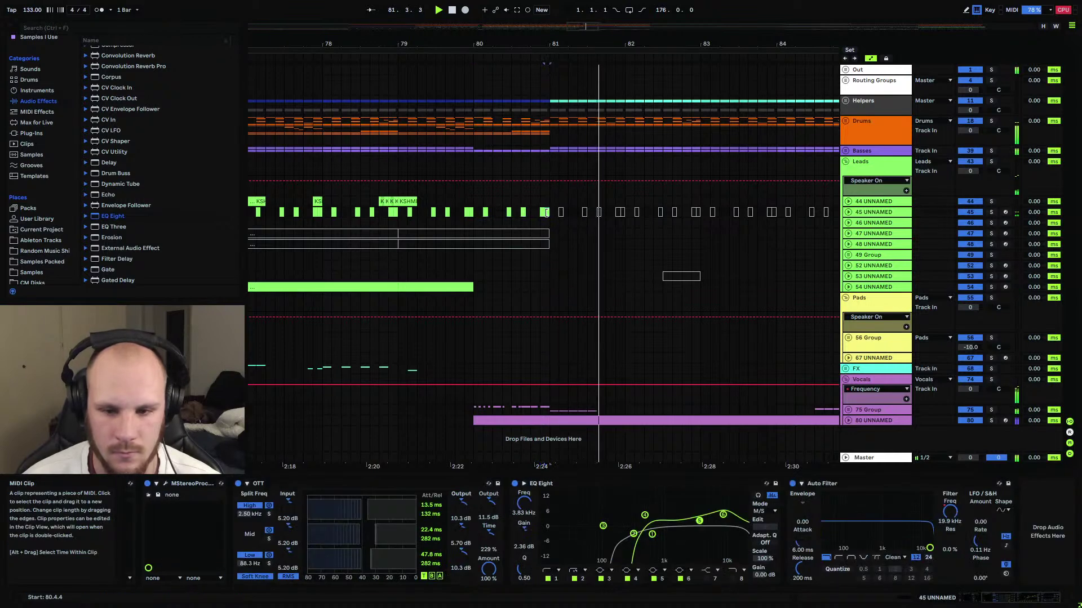
{"action": "left_click_drag", "start_coordinate": [545, 213], "coordinate": [477, 214]}
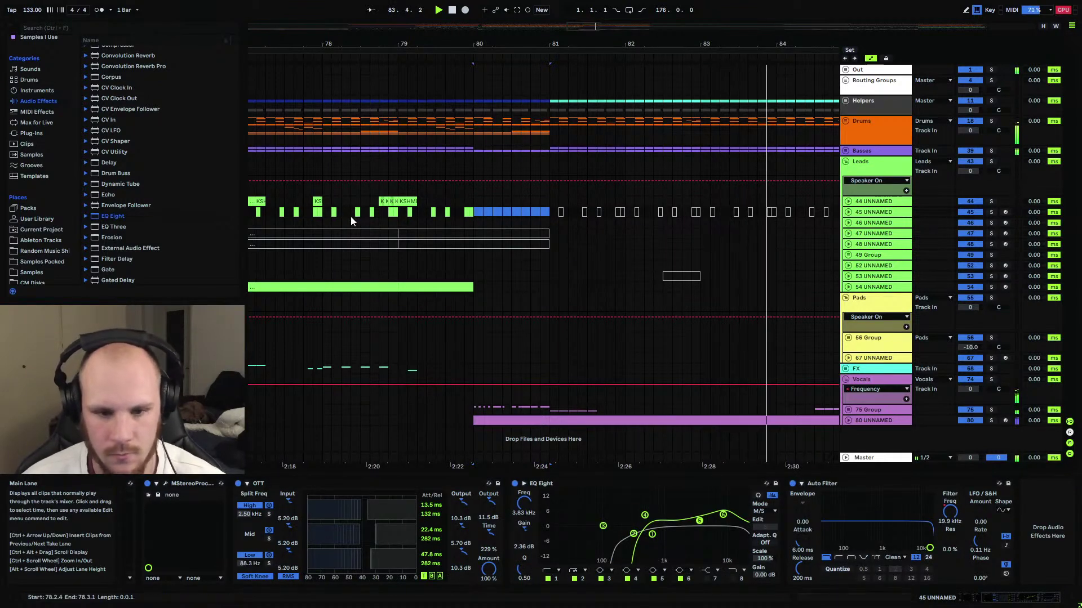
{"action": "left_click", "coordinate": [319, 219]}
{"action": "left_click_drag", "start_coordinate": [344, 43], "coordinate": [346, 18]}
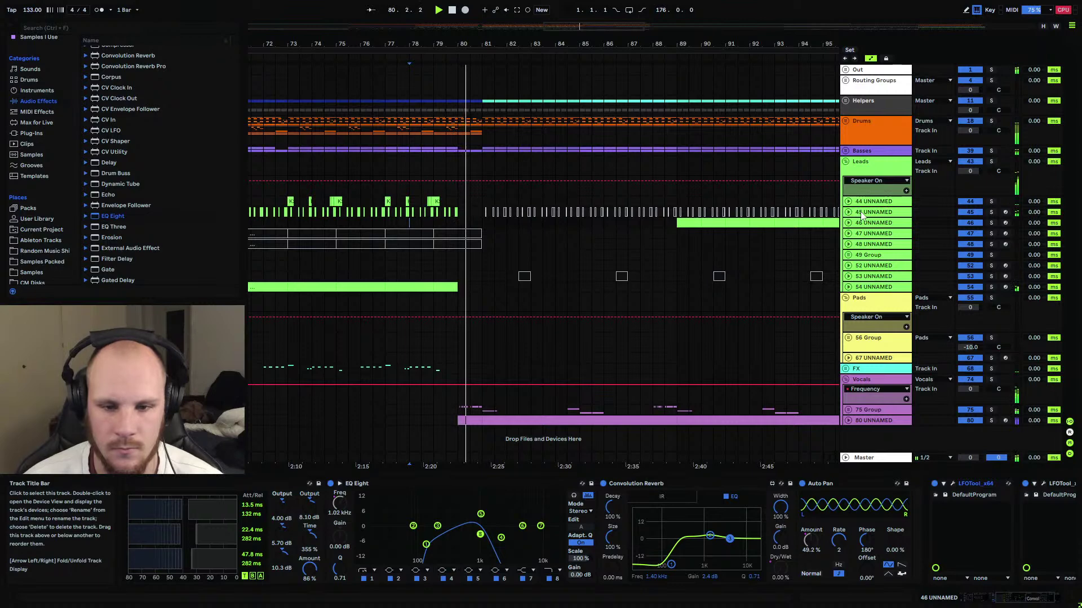
{"action": "left_click", "coordinate": [454, 213]}
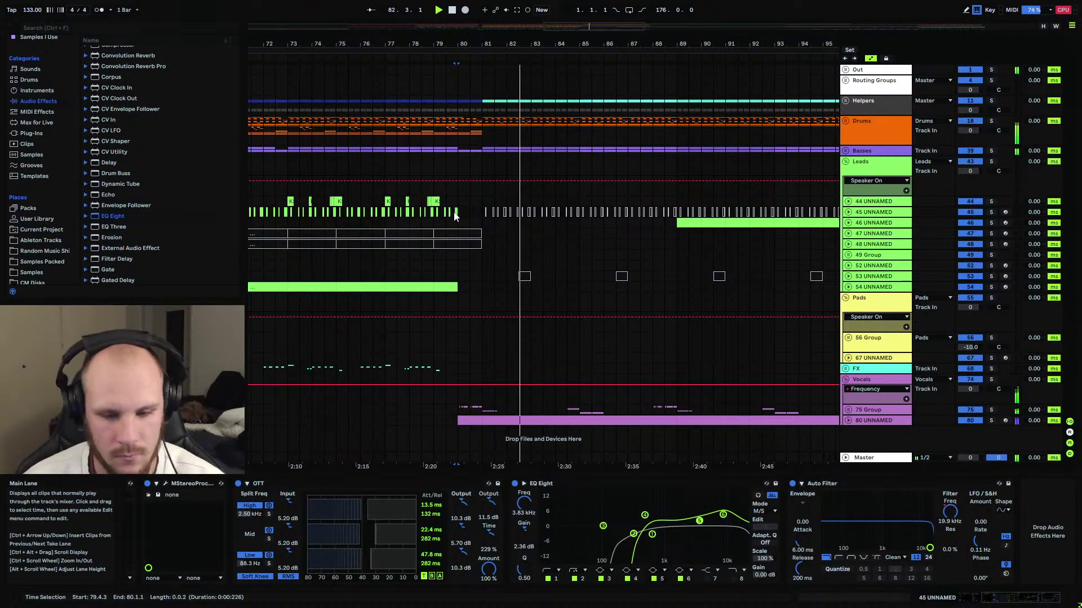
{"action": "left_click", "coordinate": [845, 162]}
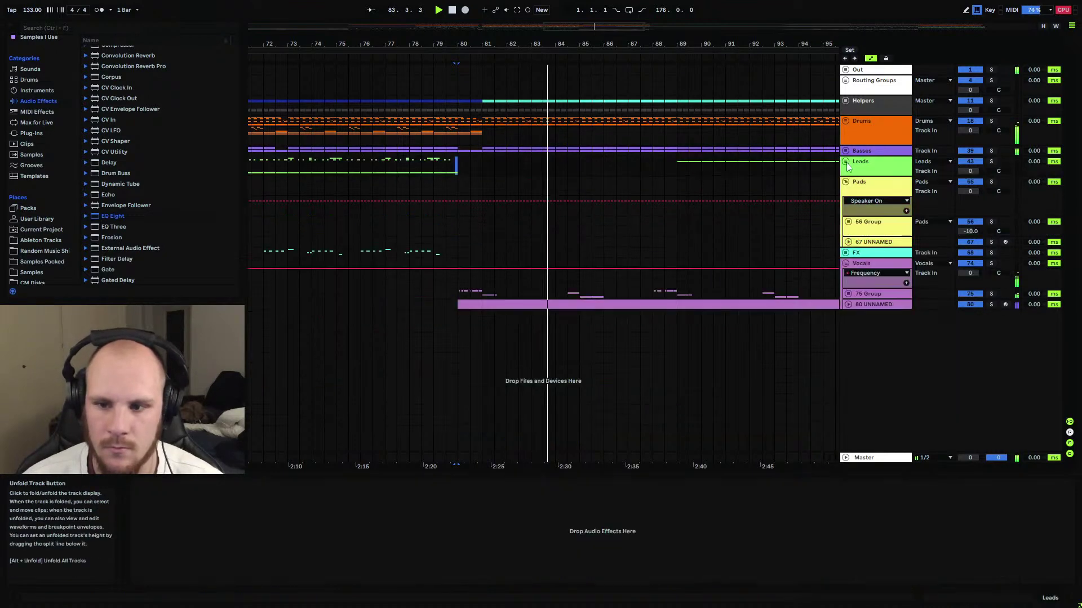
{"action": "left_click_drag", "start_coordinate": [394, 45], "coordinate": [529, 14]}
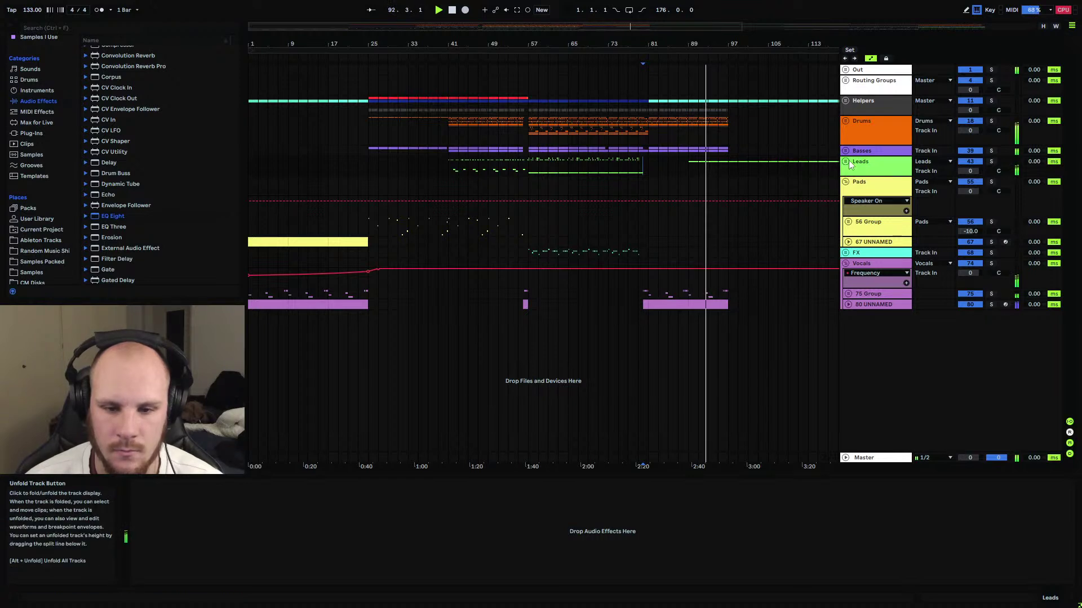
Insert a new MIDI track below track 67 in the Pads group and stop playback.
{"action": "left_click", "coordinate": [866, 242]}
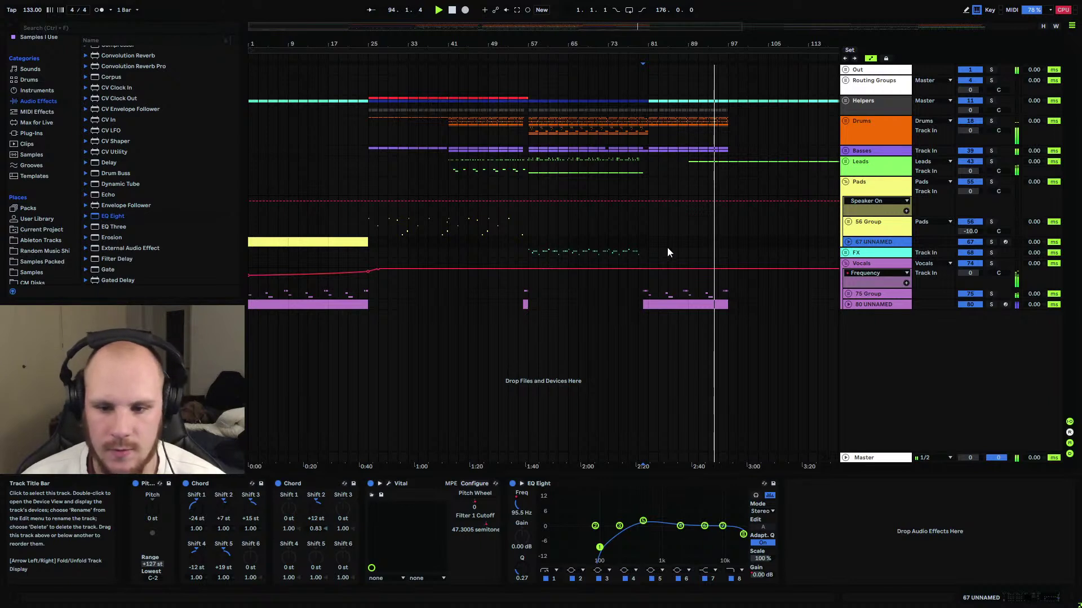
{"action": "key", "text": "ctrl+shift+t"}
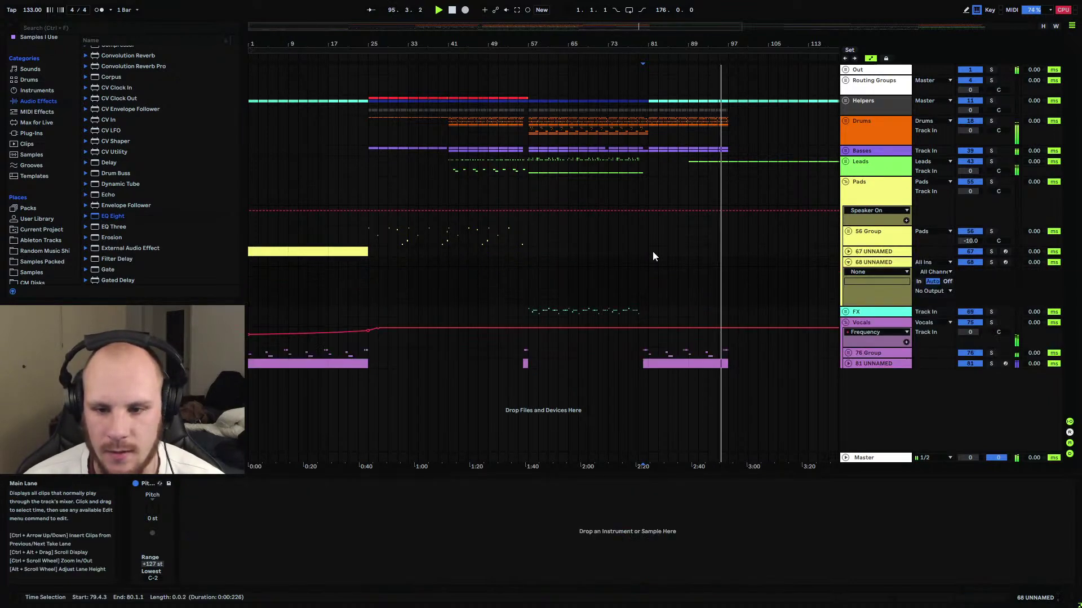
{"action": "key", "text": "space"}
Audition the intro pad from bar 1 and examine track 67's automation and device chain.
{"action": "left_click", "coordinate": [277, 276]}
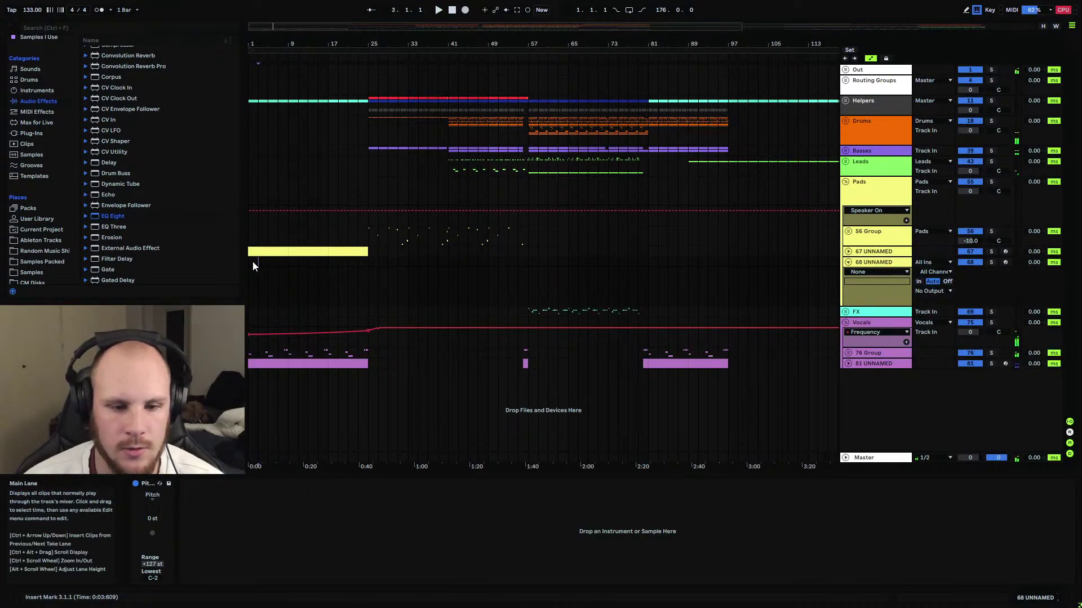
{"action": "left_click", "coordinate": [251, 259]}
{"action": "key", "text": "space"}
{"action": "left_click_drag", "start_coordinate": [257, 45], "coordinate": [257, 71]}
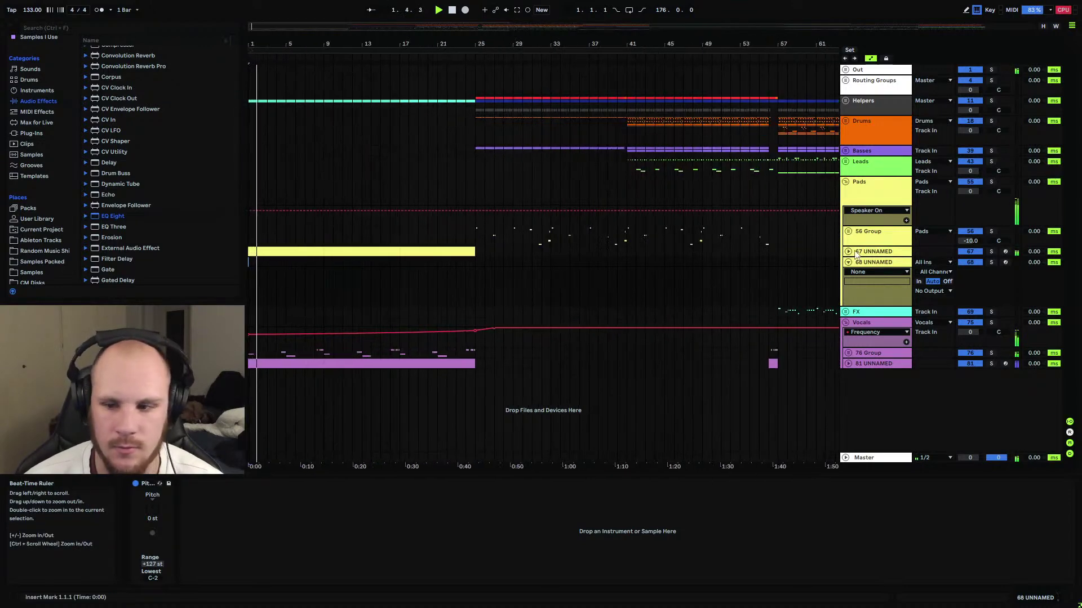
{"action": "left_click", "coordinate": [848, 252]}
{"action": "left_click", "coordinate": [867, 254]}
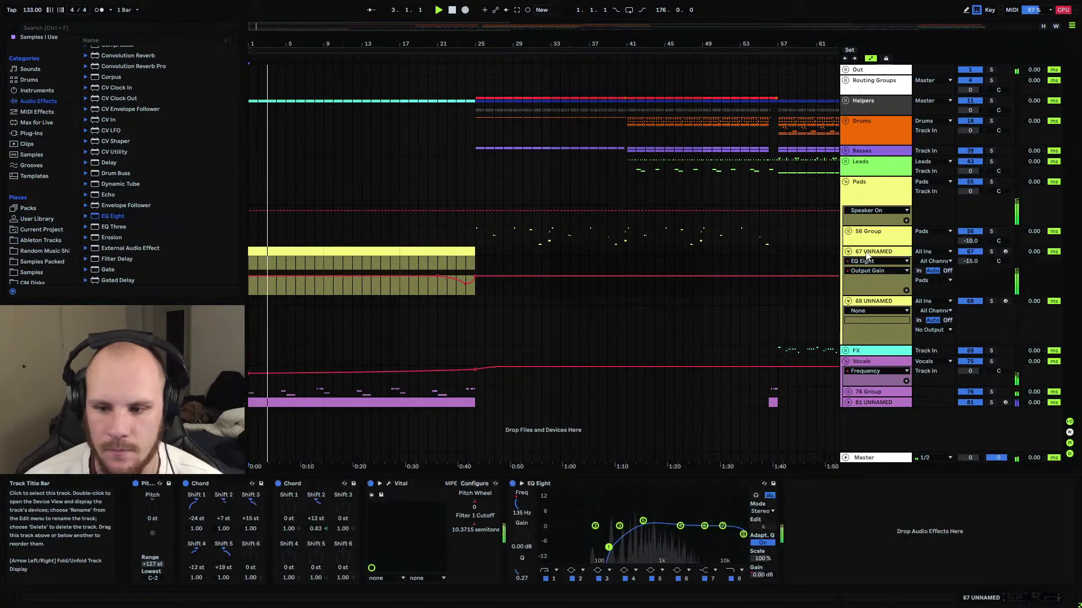
{"action": "key", "text": "Left"}
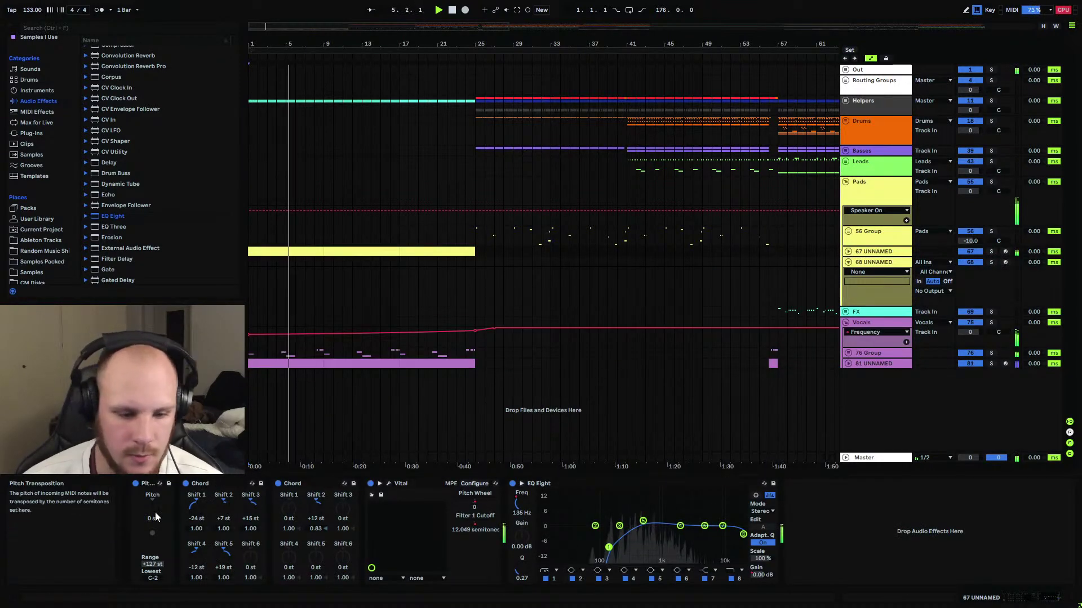
Try transposing the track 67 pad to +12 st in its Pitch device, audition it from bar 1, and undo the transposition.
{"action": "left_click_drag", "start_coordinate": [157, 517], "coordinate": [157, 491]}
{"action": "key", "text": "space"}
{"action": "key", "text": "space"}
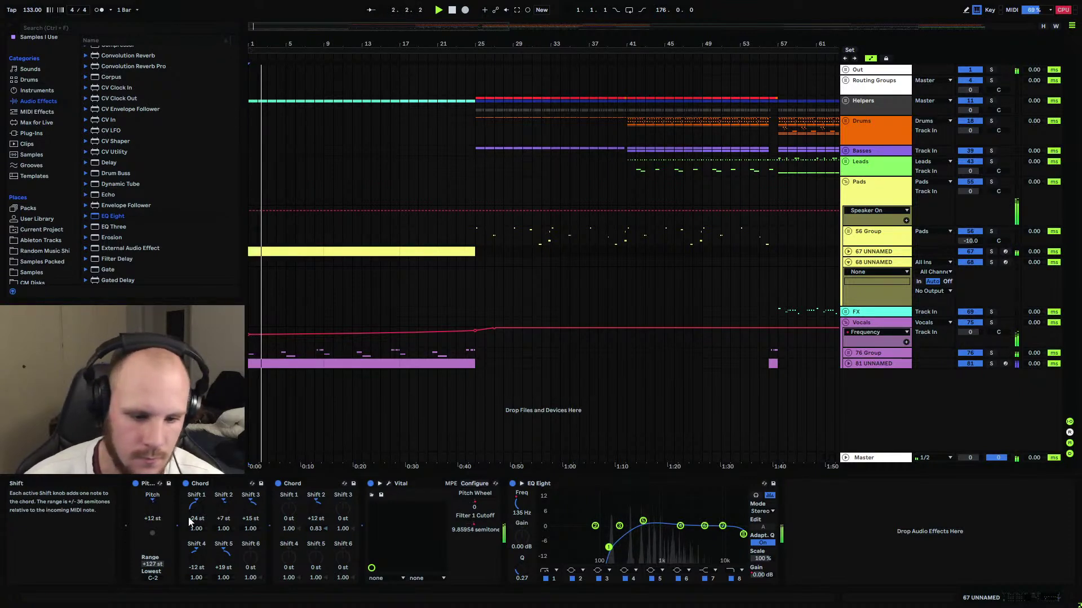
{"action": "key", "text": "ctrl+z"}
{"action": "key", "text": "space"}
{"action": "key", "text": "space"}
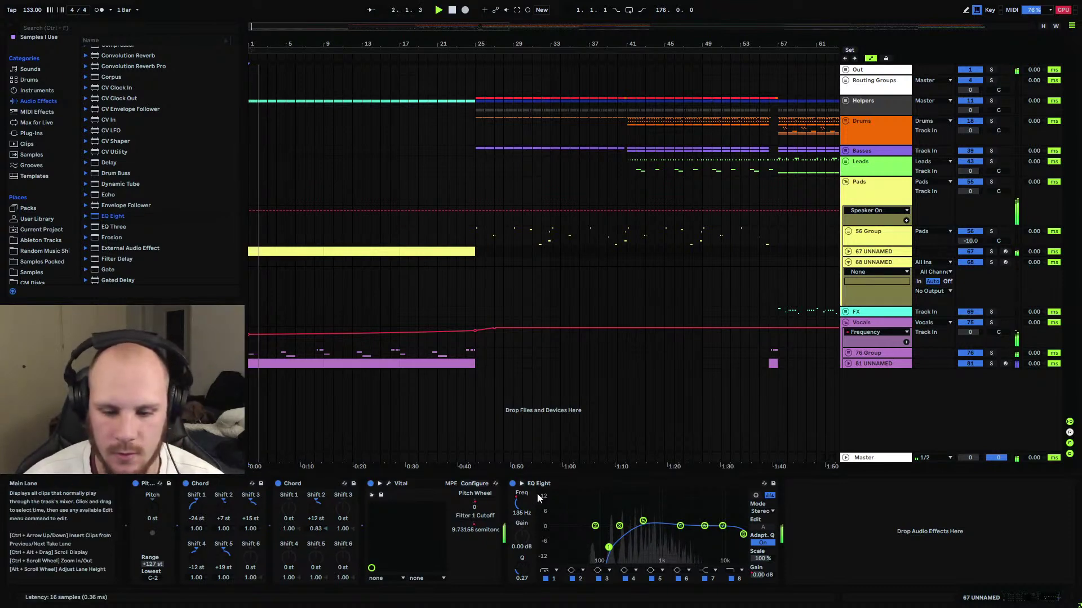
Test Vital's Filter 1 cutoff at 1547 Hz on track 67, re-enable its automation, and show the cutoff envelope in the arrangement.
{"action": "left_click", "coordinate": [388, 483]}
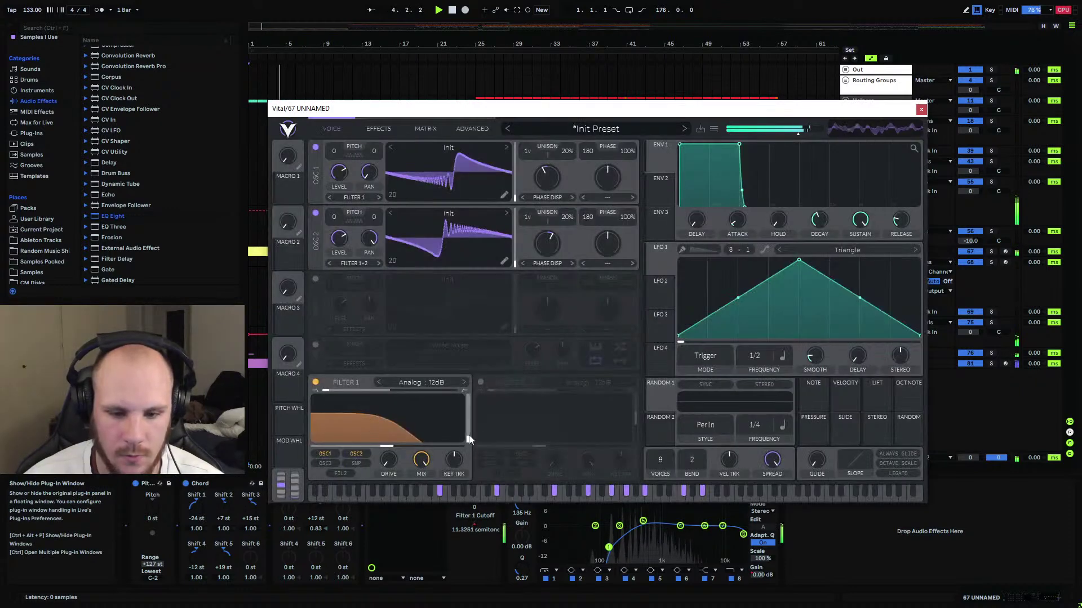
{"action": "left_click_drag", "start_coordinate": [404, 445], "coordinate": [415, 451]}
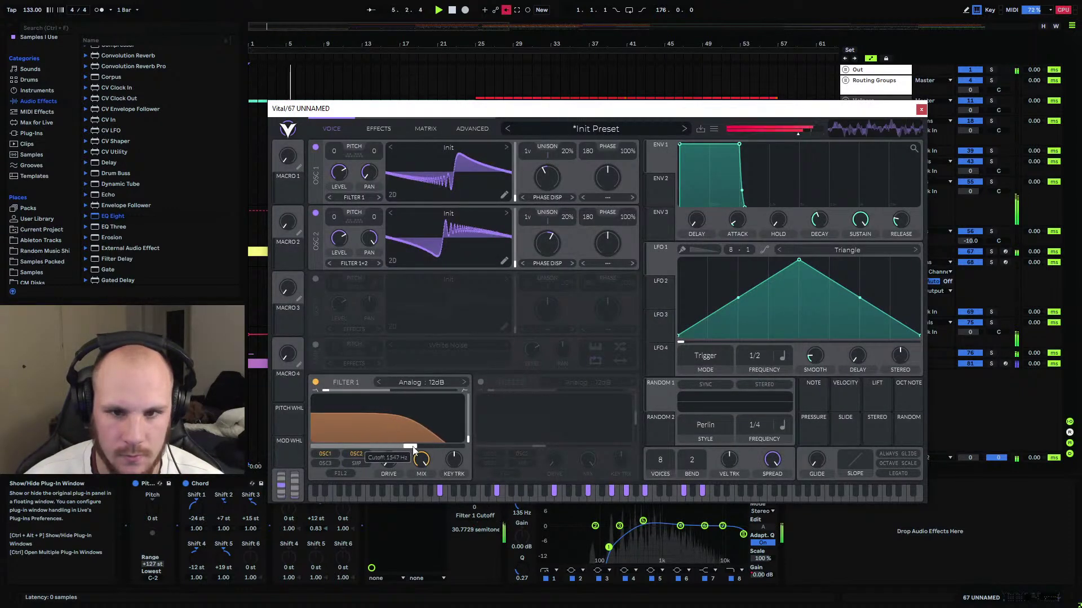
{"action": "left_click", "coordinate": [507, 9]}
{"action": "left_click", "coordinate": [921, 110]}
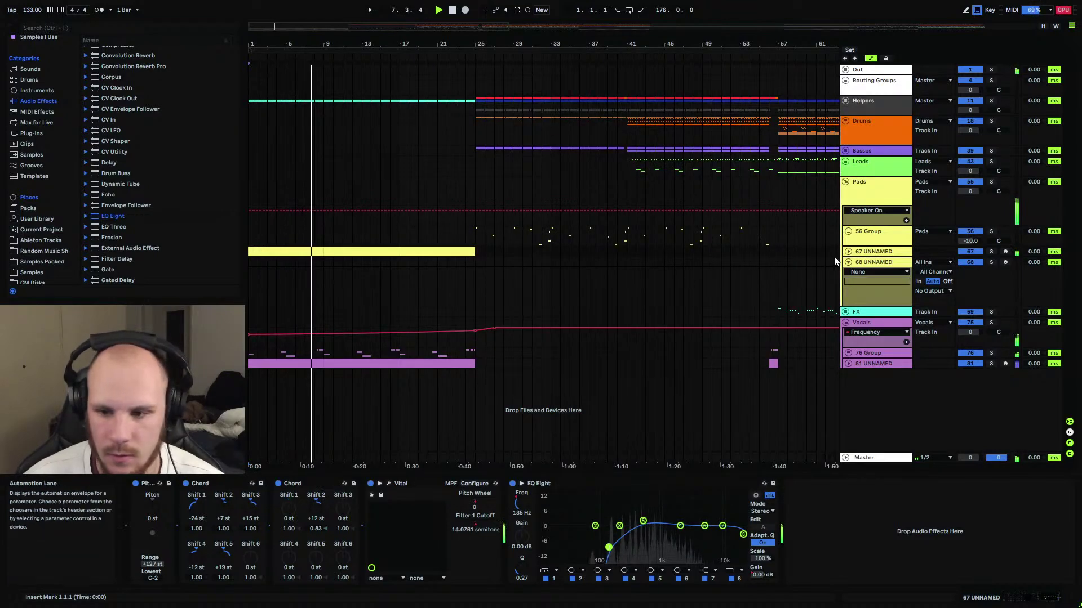
{"action": "left_click", "coordinate": [848, 252]}
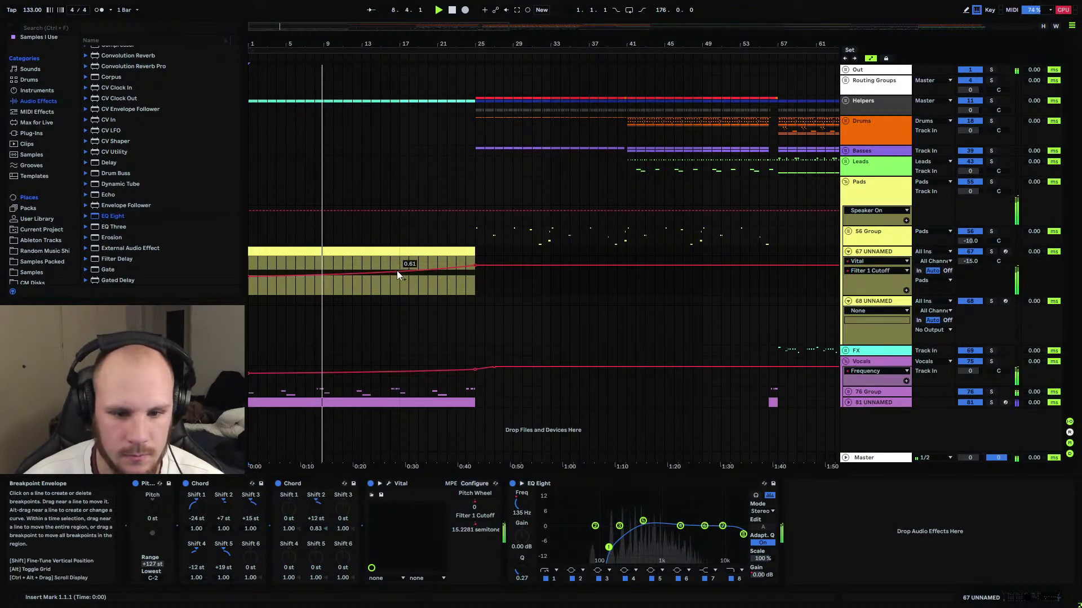
Raise the bar 1 and bar 25 points of track 67's Filter 1 Cutoff envelope so it dips between them.
{"action": "left_click_drag", "start_coordinate": [250, 275], "coordinate": [249, 262]}
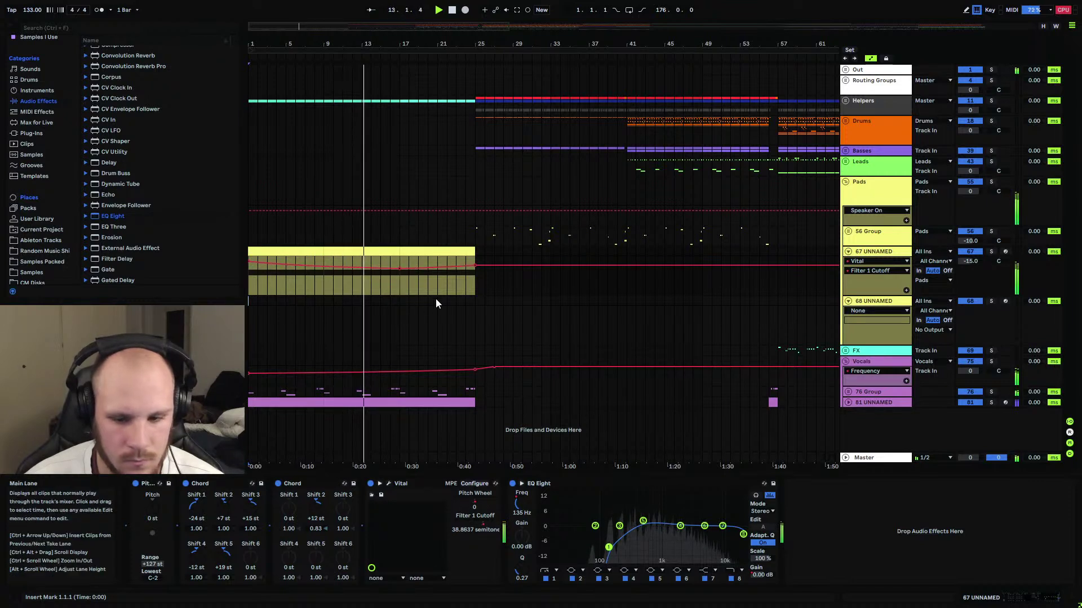
{"action": "left_click_drag", "start_coordinate": [475, 265], "coordinate": [475, 257]}
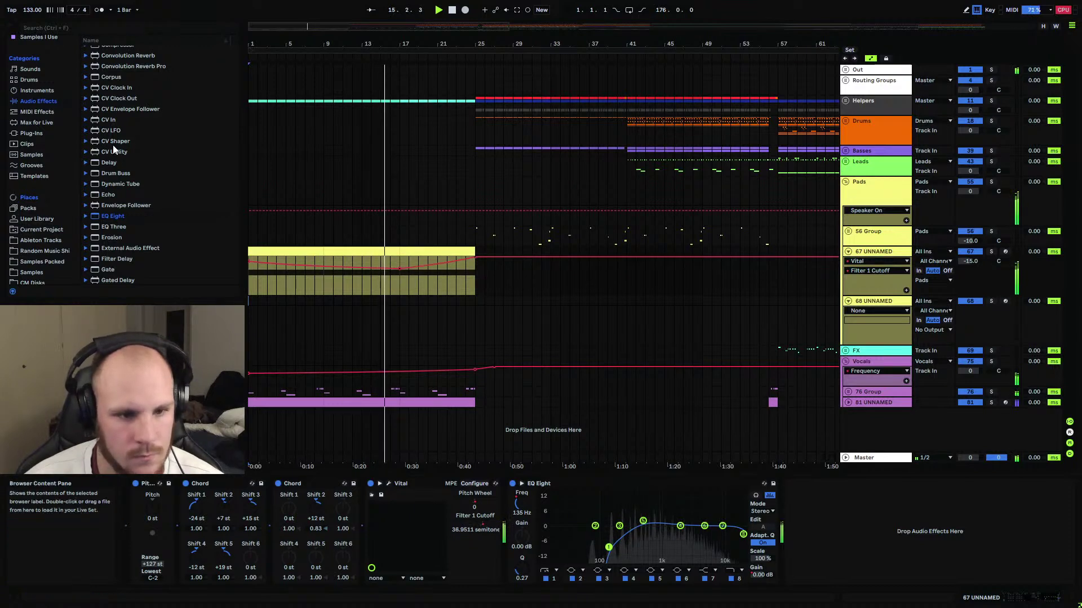
Add a Hybrid Reverb from the audio effects after EQ Eight on track 67.
{"action": "left_click", "coordinate": [106, 215]}
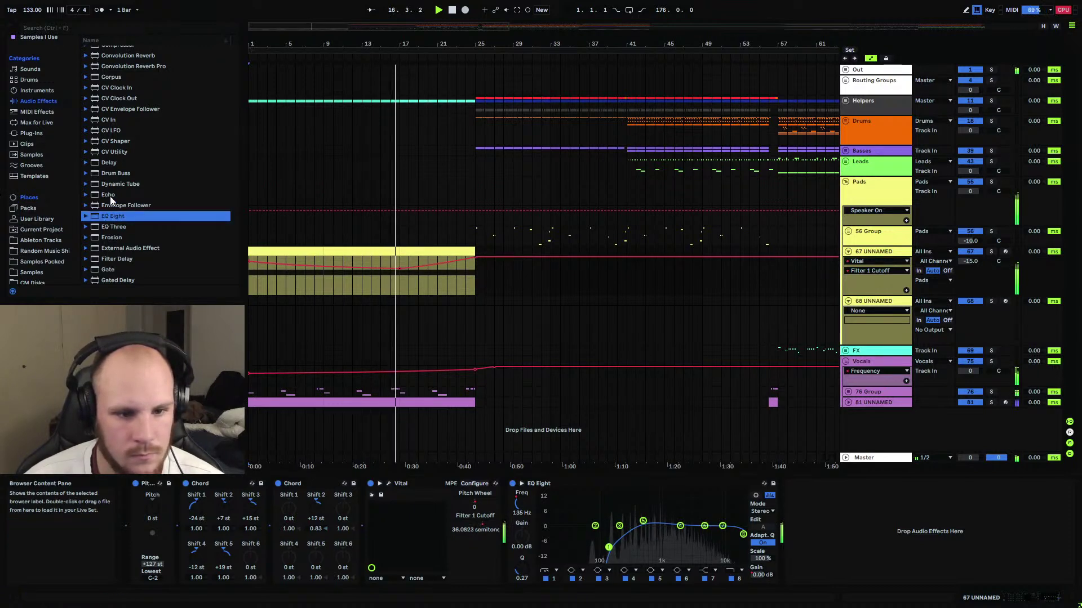
{"action": "scroll", "coordinate": [116, 197], "scroll_direction": "up", "scroll_amount": 5}
{"action": "scroll", "coordinate": [126, 177], "scroll_direction": "down", "scroll_amount": 10}
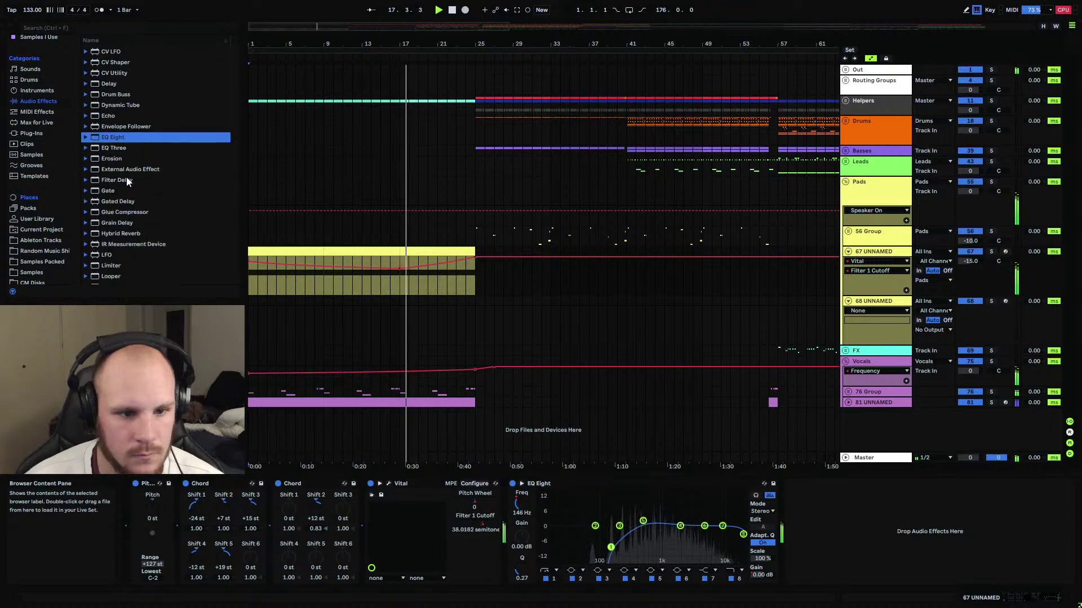
{"action": "left_click_drag", "start_coordinate": [121, 202], "coordinate": [387, 485]}
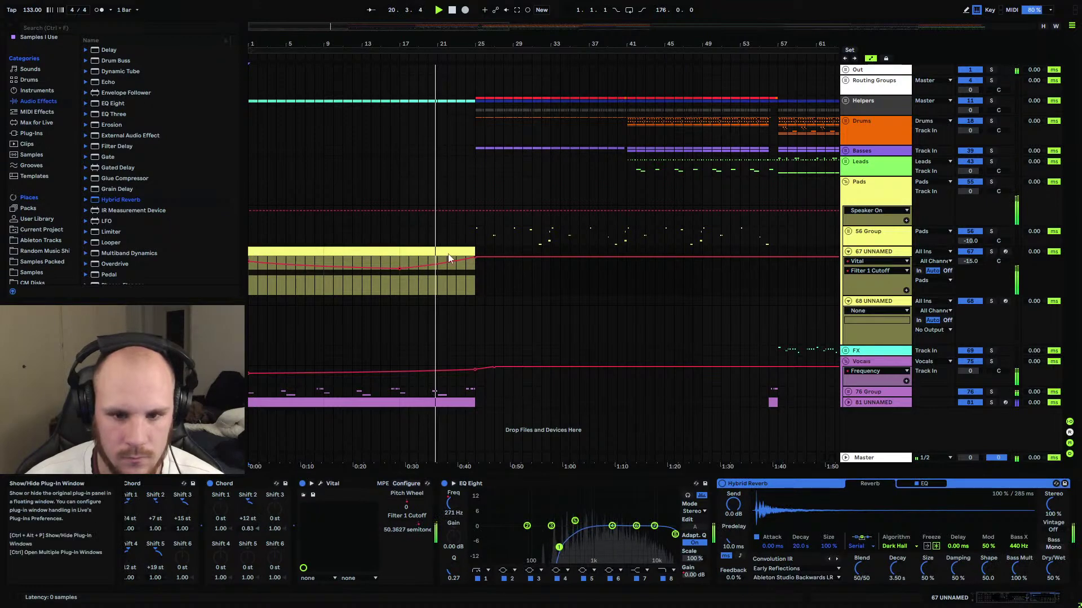
In track 67's Vital, set oscillator 1's phase to 0 and both oscillators' phase randomization to 0%, and check its effects.
{"action": "key", "text": "ctrl+alt+p"}
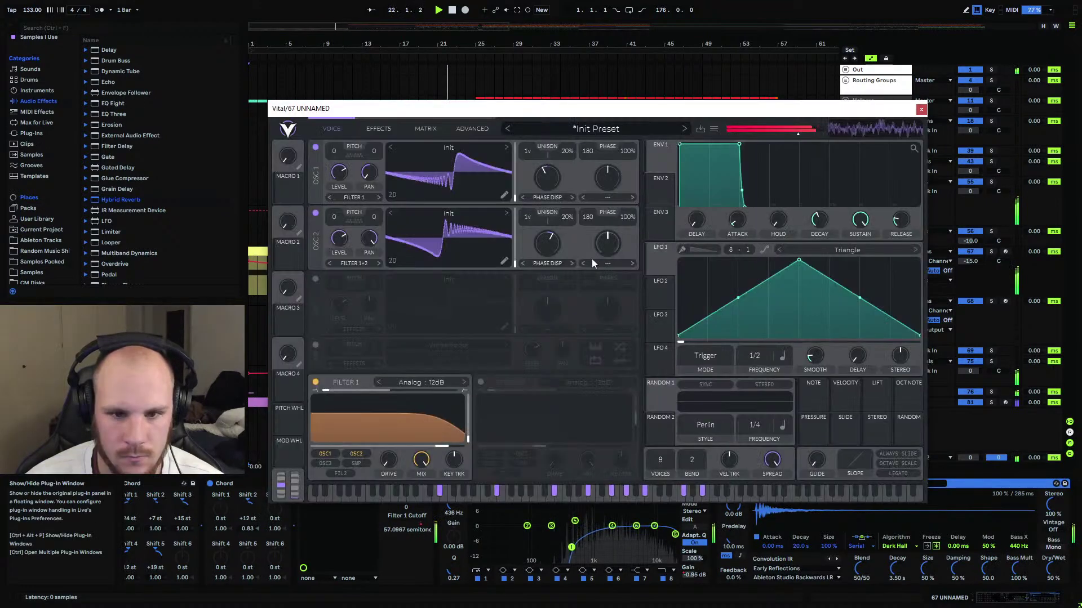
{"action": "left_click_drag", "start_coordinate": [625, 151], "coordinate": [586, 430]}
{"action": "left_click_drag", "start_coordinate": [592, 152], "coordinate": [587, 234]}
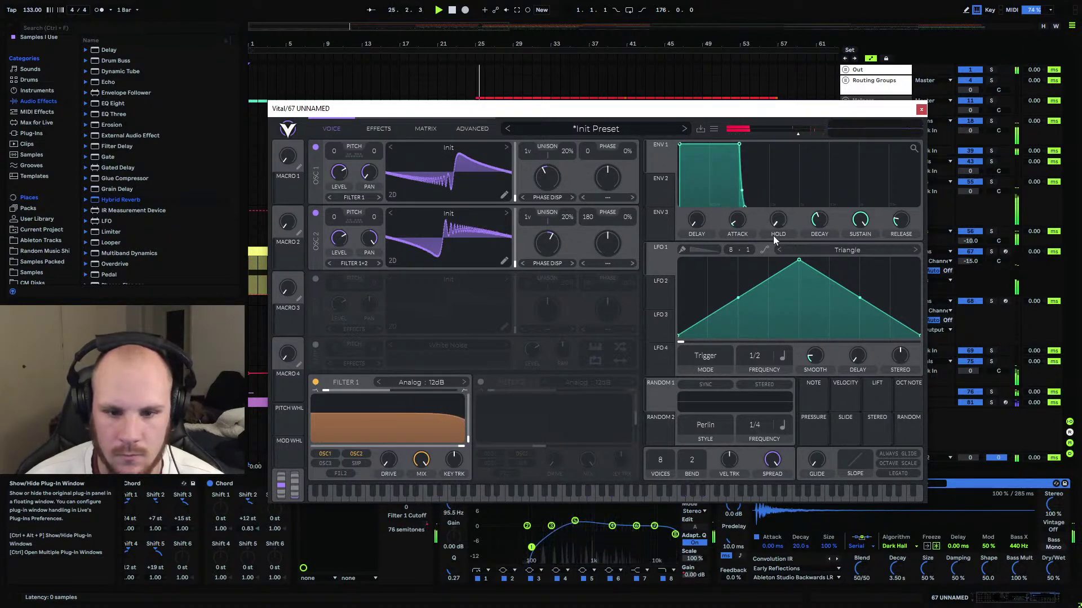
{"action": "left_click", "coordinate": [370, 129]}
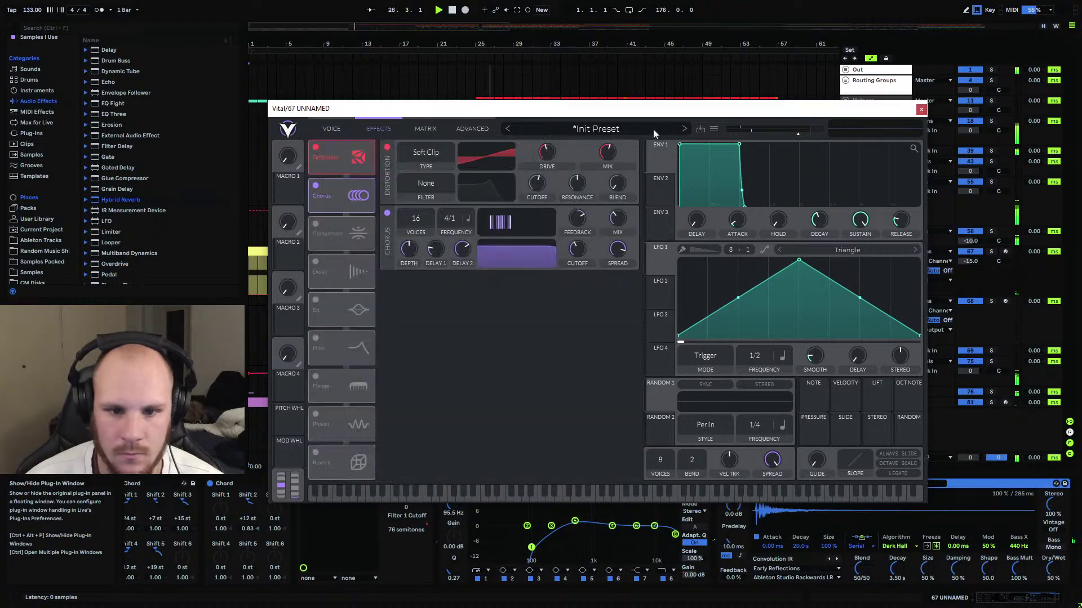
{"action": "left_click", "coordinate": [921, 109]}
Set Hybrid Reverb's Dry/Wet to 32% and, during playback, lower EQ Eight's band 3 to -0.37 dB at 464 Hz.
{"action": "left_click_drag", "start_coordinate": [1053, 566], "coordinate": [1057, 571]}
{"action": "key", "text": "space"}
{"action": "key", "text": "space"}
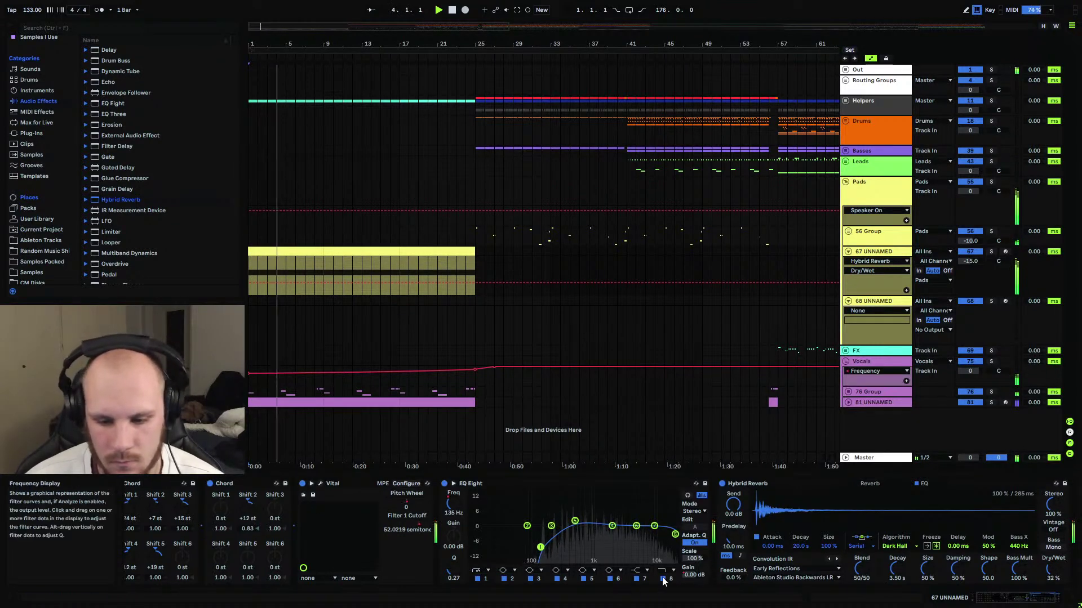
{"action": "left_click_drag", "start_coordinate": [575, 520], "coordinate": [573, 527]}
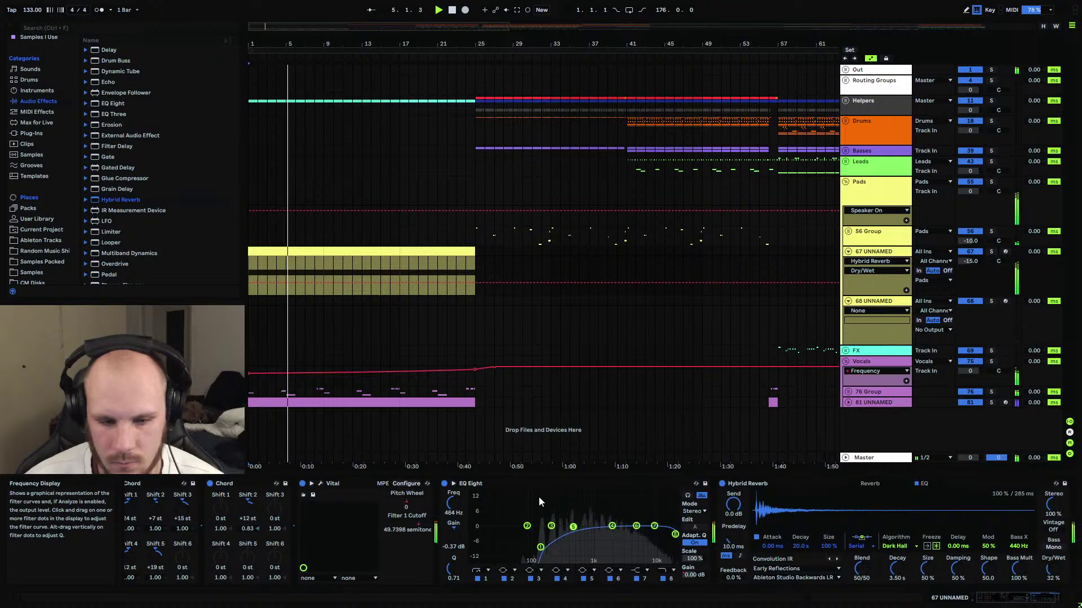
{"action": "left_click_drag", "start_coordinate": [970, 261], "coordinate": [970, 263]}
Fold tracks 67 and 68 and load the Vital instrument onto track 68.
{"action": "left_click", "coordinate": [848, 251]}
{"action": "left_click", "coordinate": [847, 262]}
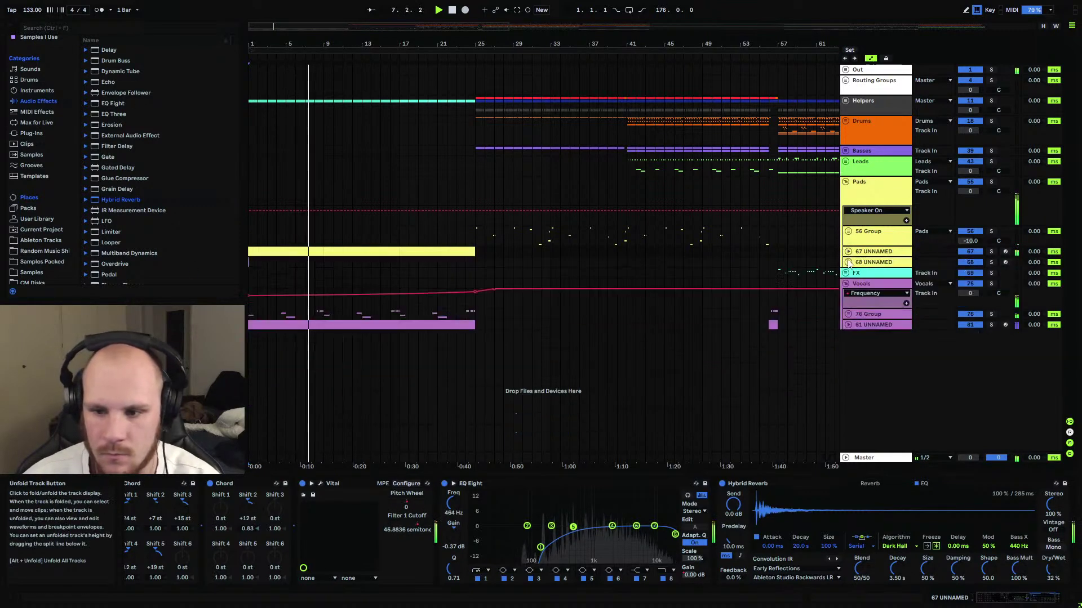
{"action": "left_click", "coordinate": [363, 263]}
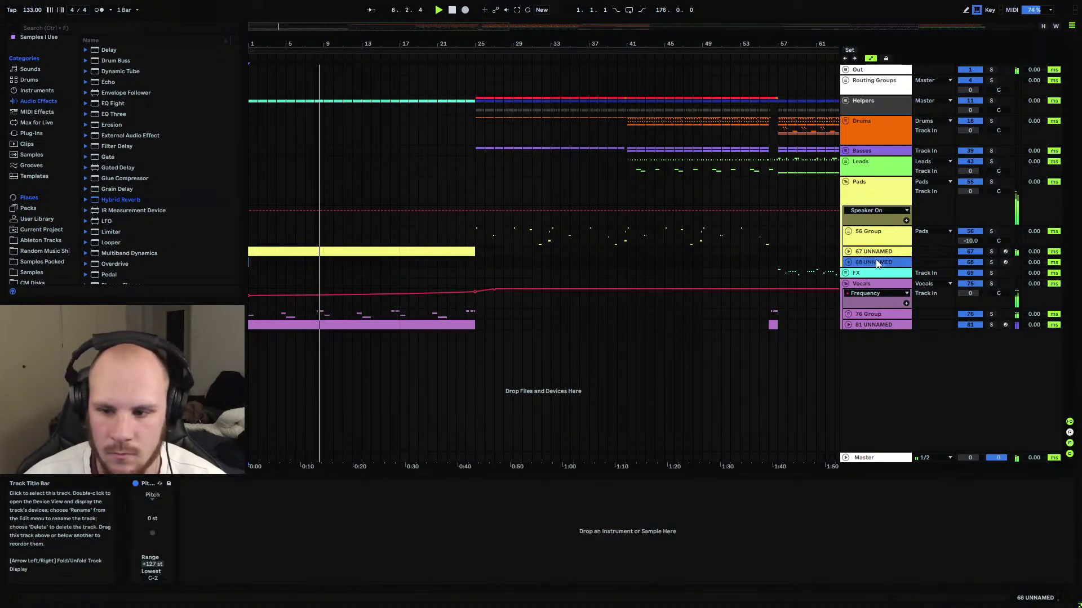
{"action": "left_click", "coordinate": [33, 133]}
{"action": "left_click", "coordinate": [99, 168]}
{"action": "left_click_drag", "start_coordinate": [119, 179], "coordinate": [402, 268]}
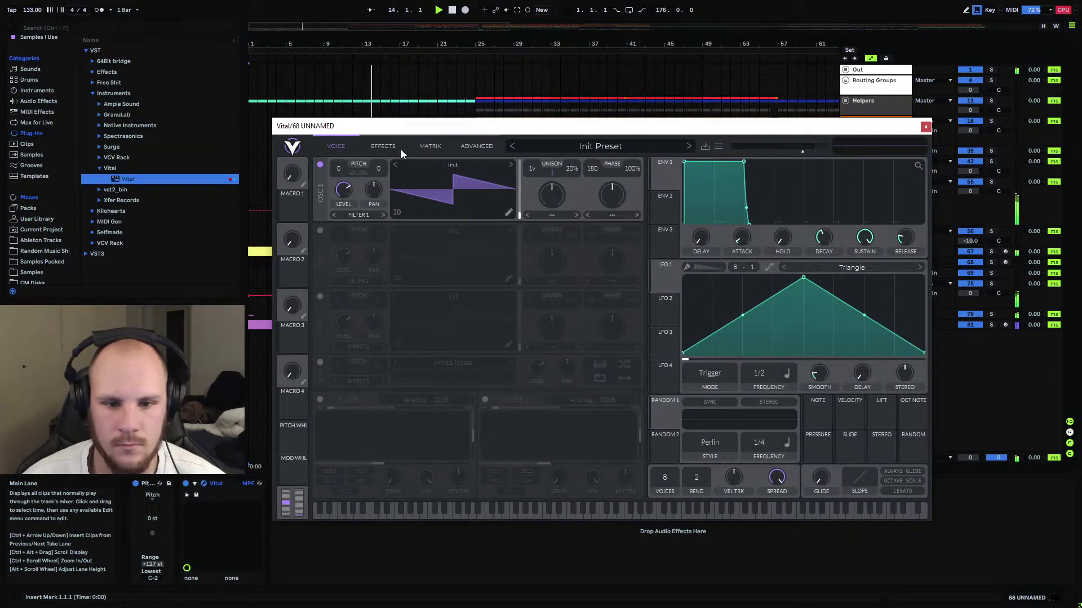
{"action": "left_click_drag", "start_coordinate": [823, 135], "coordinate": [703, 113]}
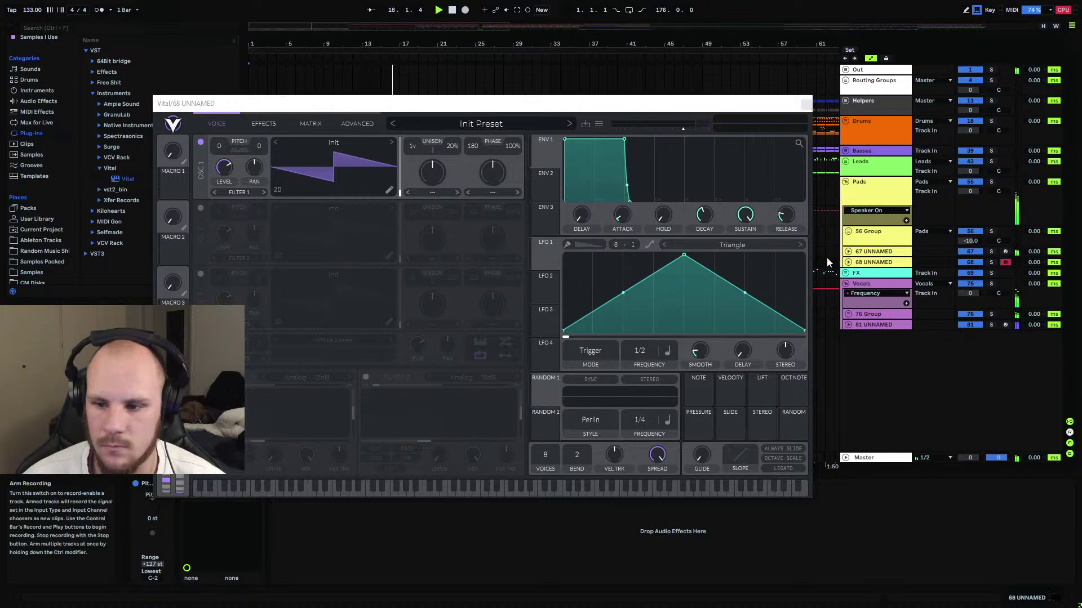
Unfold and solo the record-armed track 68, stop playback, and close its Vital window.
{"action": "left_click", "coordinate": [848, 262]}
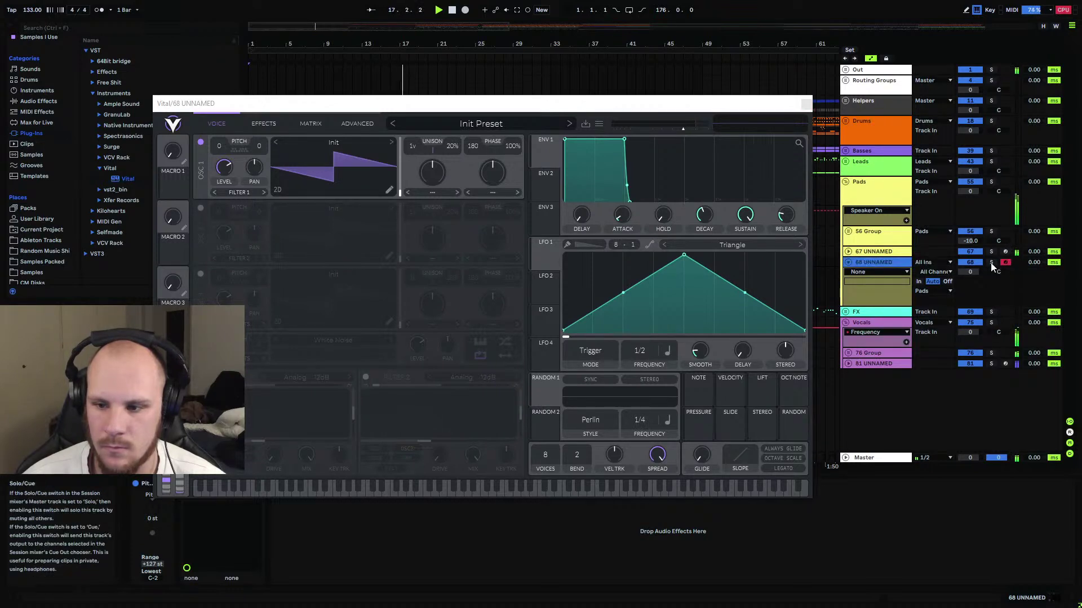
{"action": "left_click", "coordinate": [991, 262]}
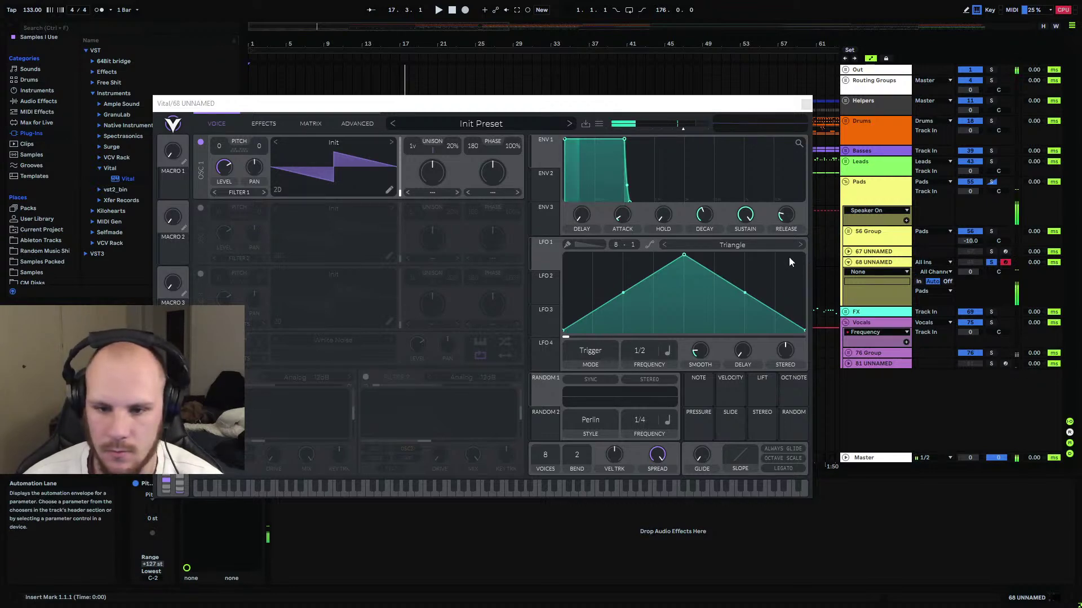
{"action": "left_click", "coordinate": [806, 103]}
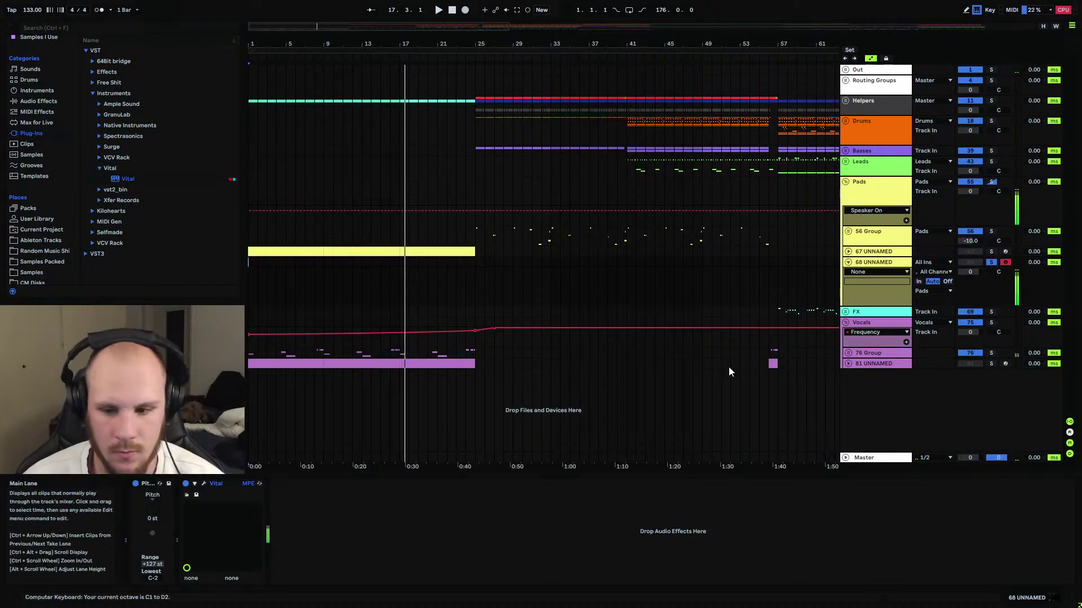
Copy the two Chord devices from track 67 and paste them before Vital on track 68.
{"action": "left_click", "coordinate": [876, 252]}
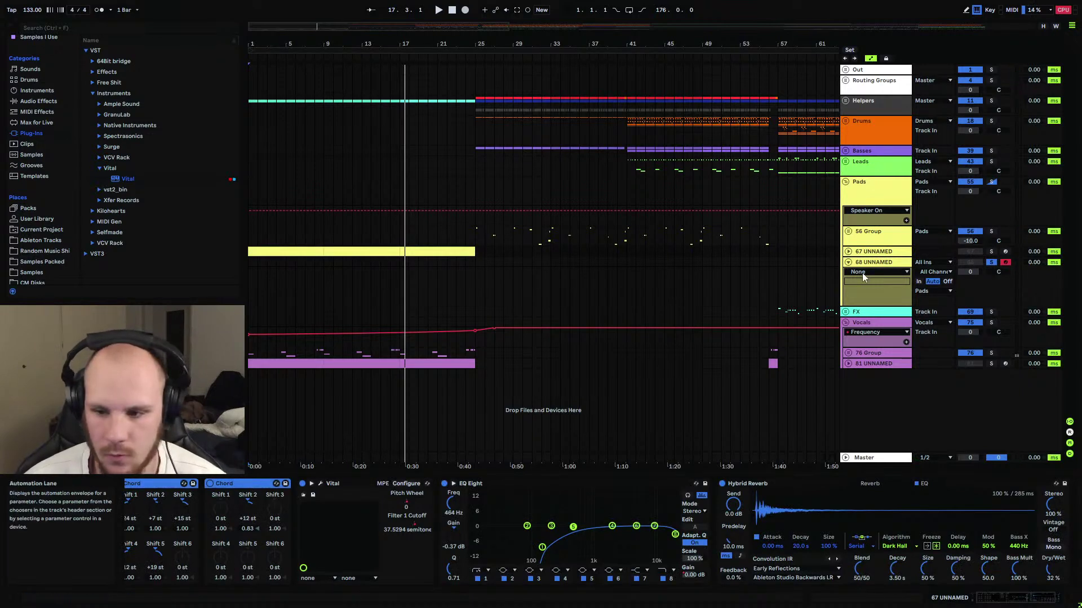
{"action": "left_click", "coordinate": [859, 291]}
{"action": "left_click", "coordinate": [222, 486]}
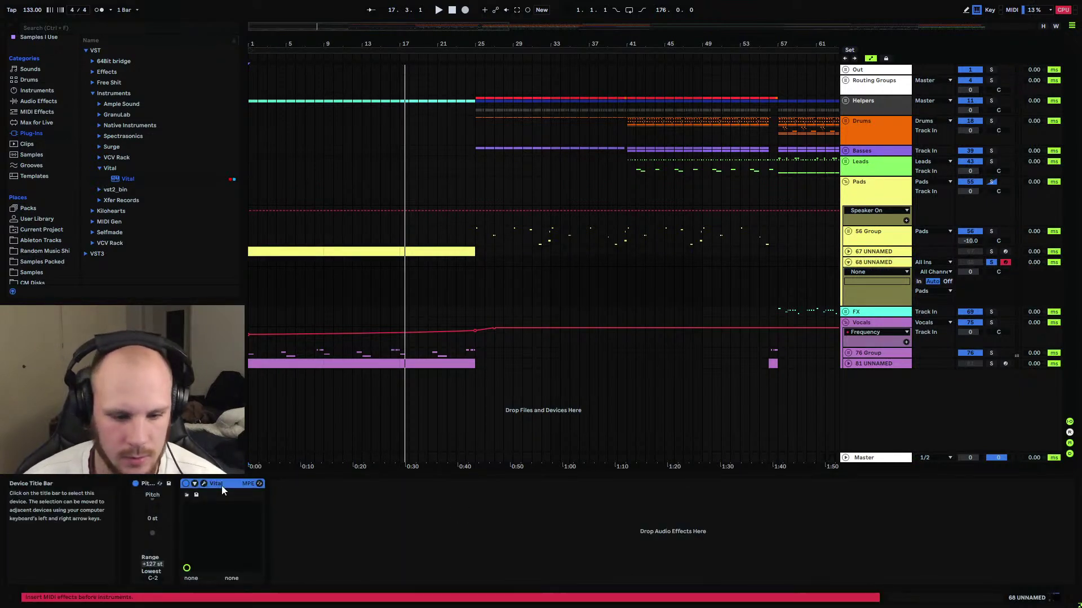
{"action": "key", "text": "ctrl+v"}
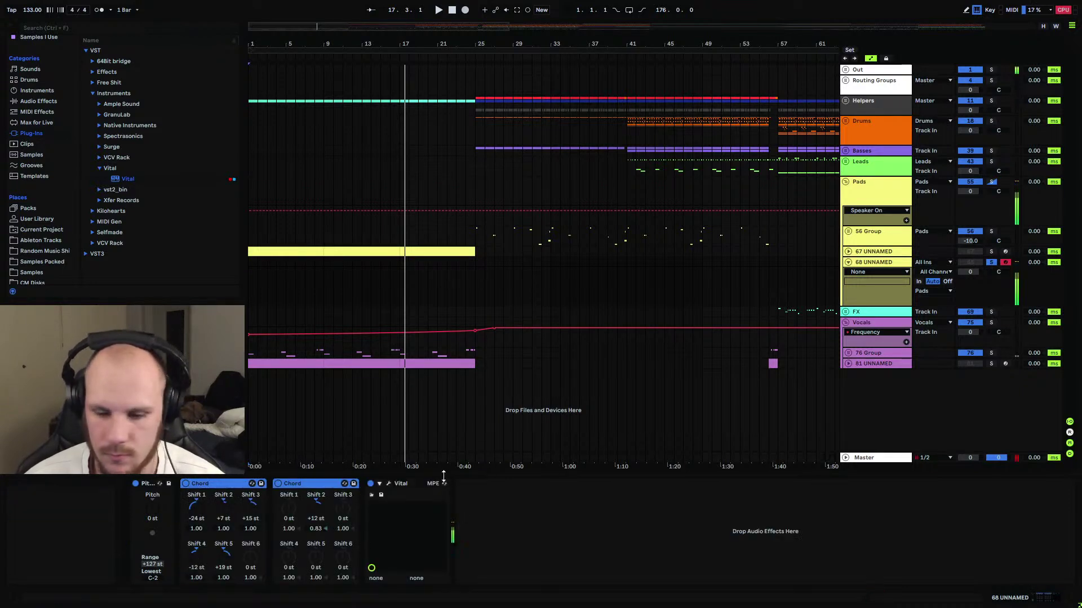
Show only pad presets in track 68's Vital preset browser and audition Aftermath and Analog Pad.
{"action": "left_click", "coordinate": [389, 484]}
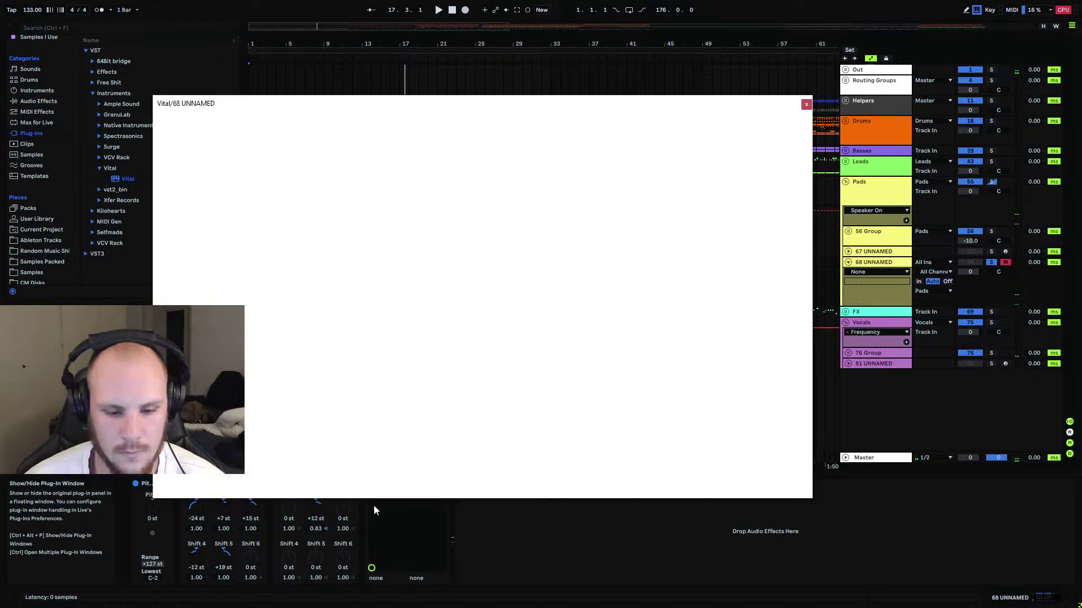
{"action": "key", "text": "z"}
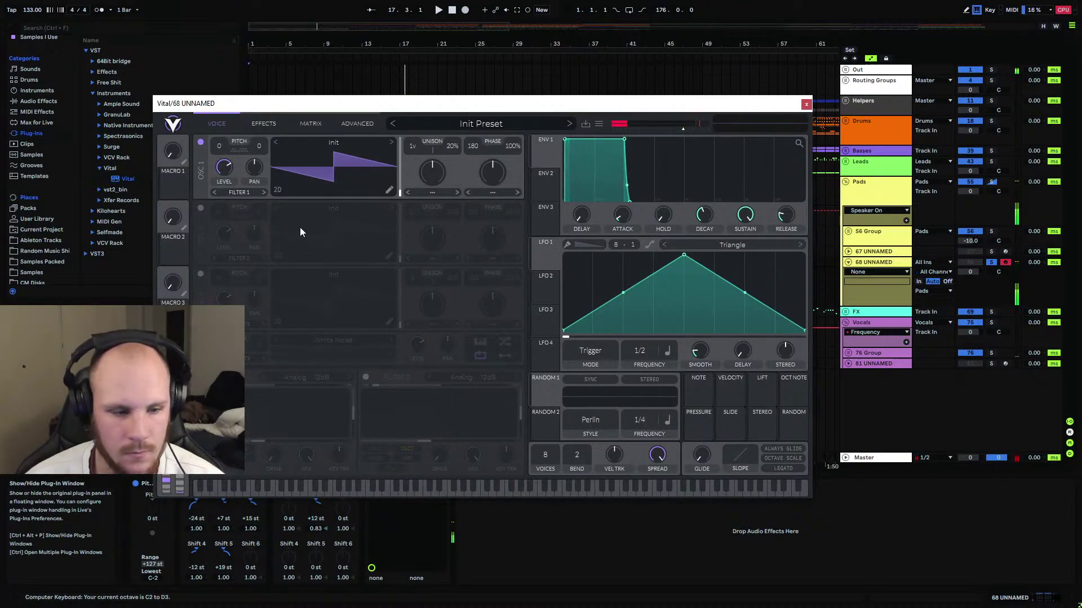
{"action": "left_click", "coordinate": [480, 125]}
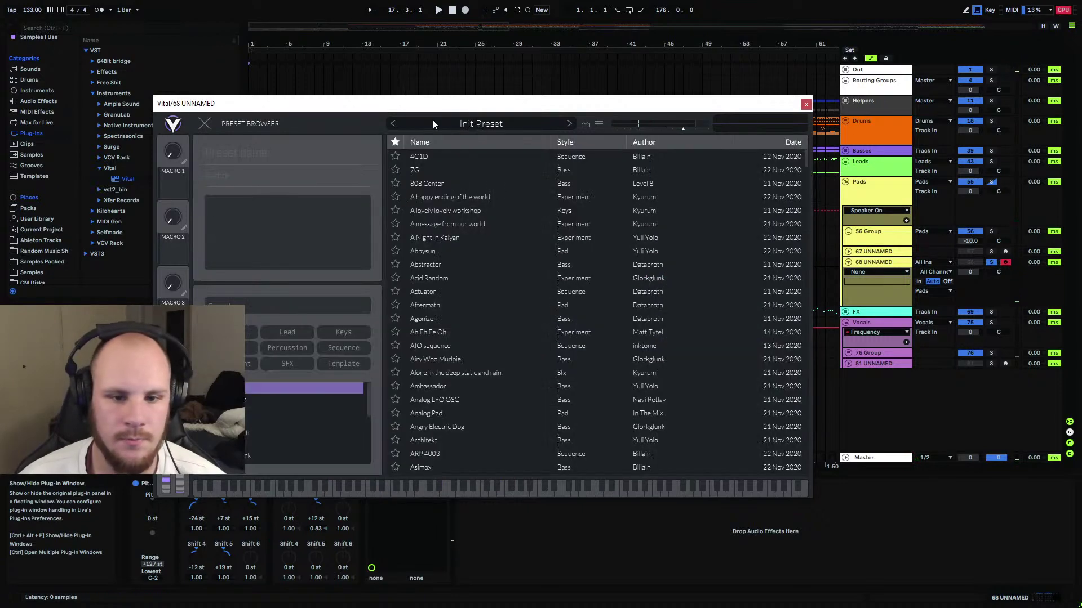
{"action": "scroll", "coordinate": [428, 259], "scroll_direction": "down", "scroll_amount": 5}
{"action": "scroll", "coordinate": [438, 258], "scroll_direction": "up", "scroll_amount": 5}
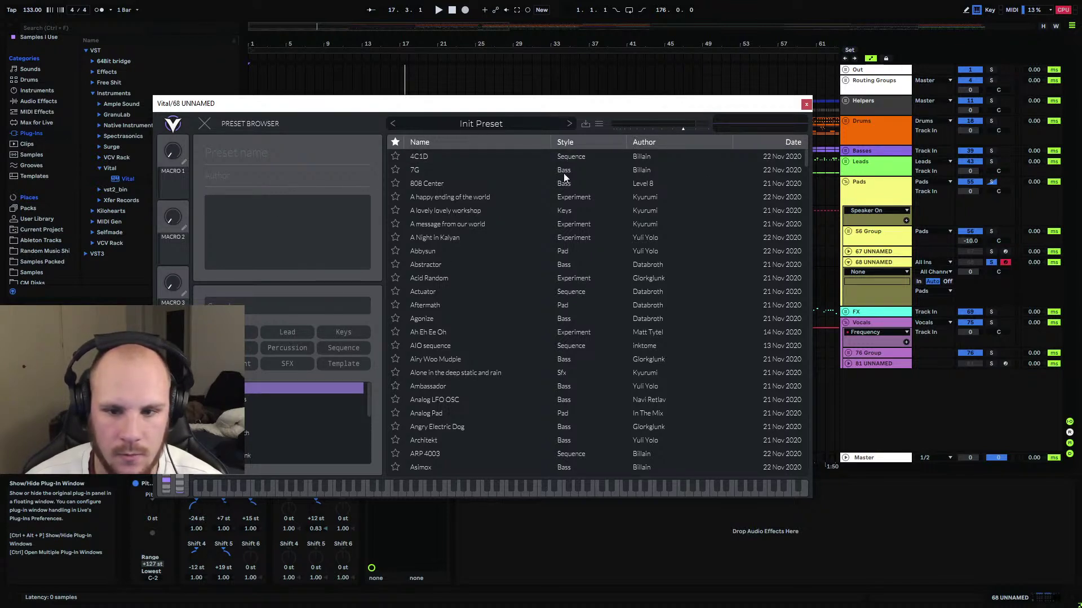
{"action": "left_click", "coordinate": [572, 143]}
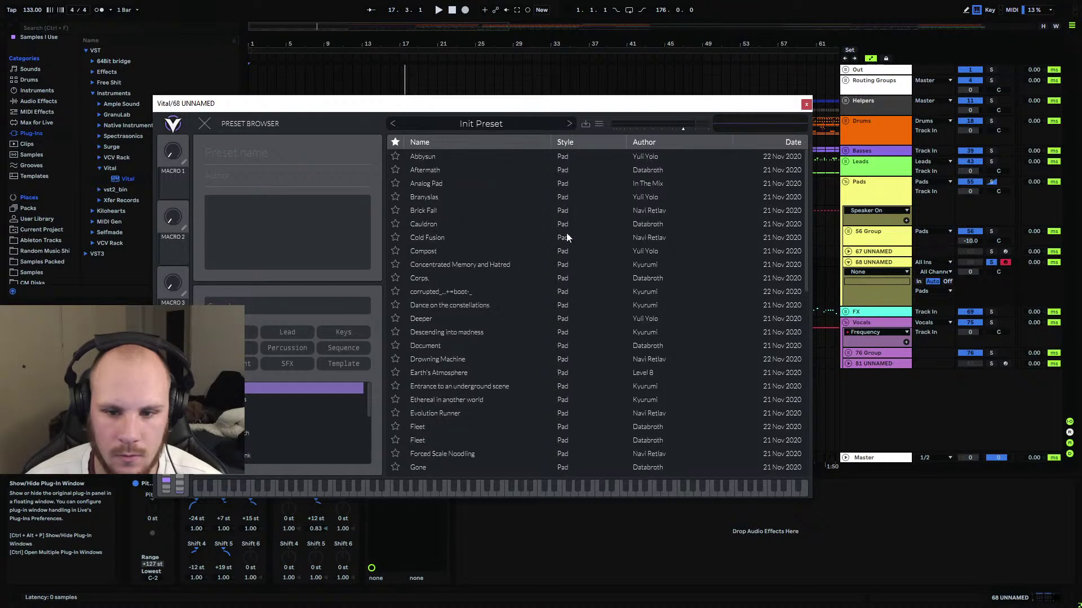
{"action": "left_click", "coordinate": [447, 168]}
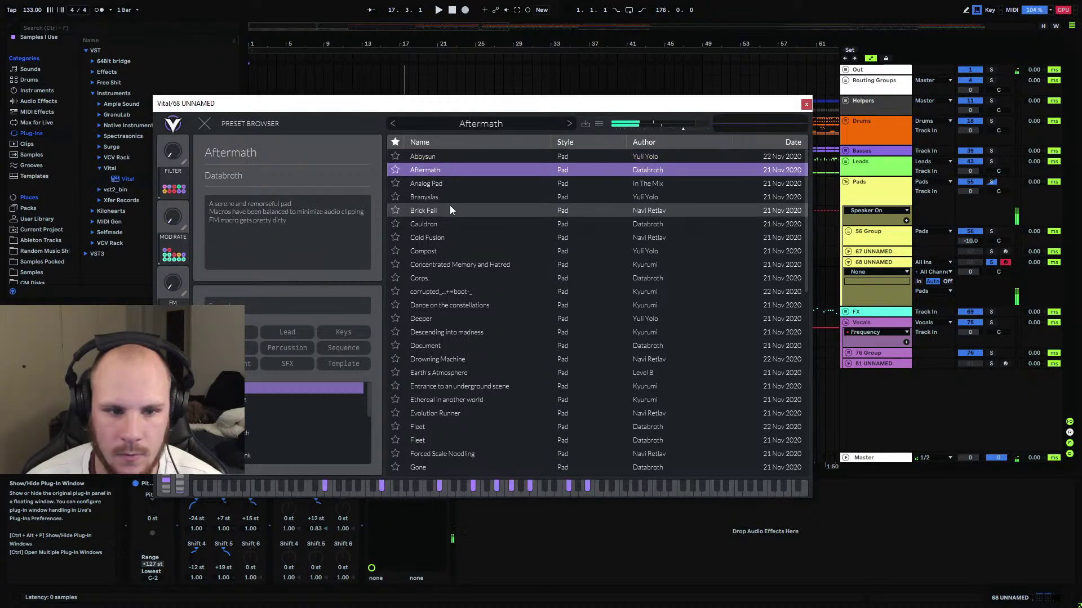
{"action": "left_click", "coordinate": [451, 183]}
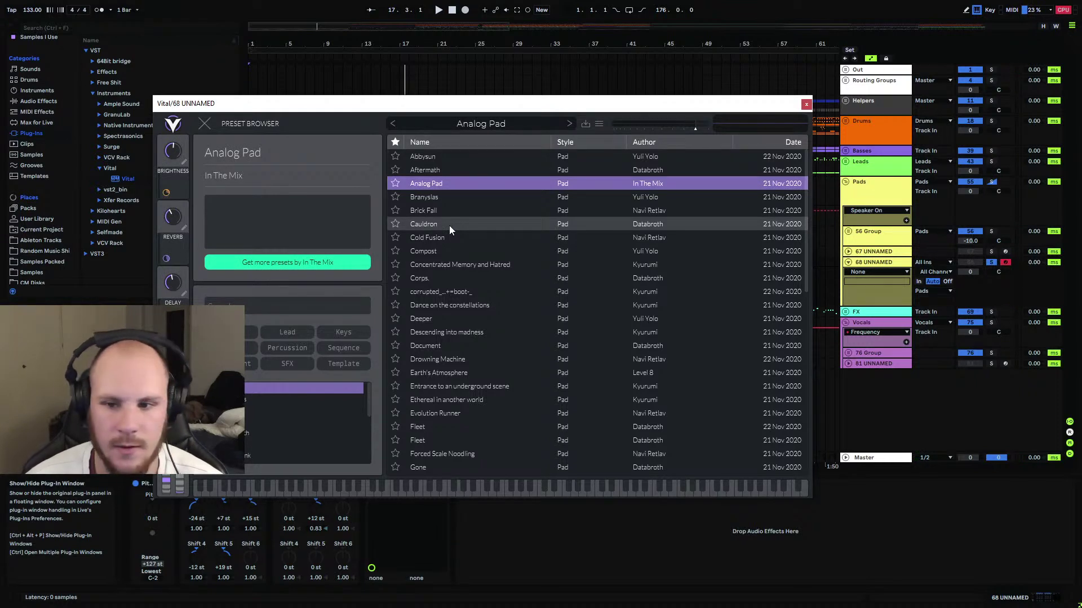
Examine the device chains of track 81 and the Master track, moving the Vital window out of the way.
{"action": "left_click", "coordinate": [875, 365]}
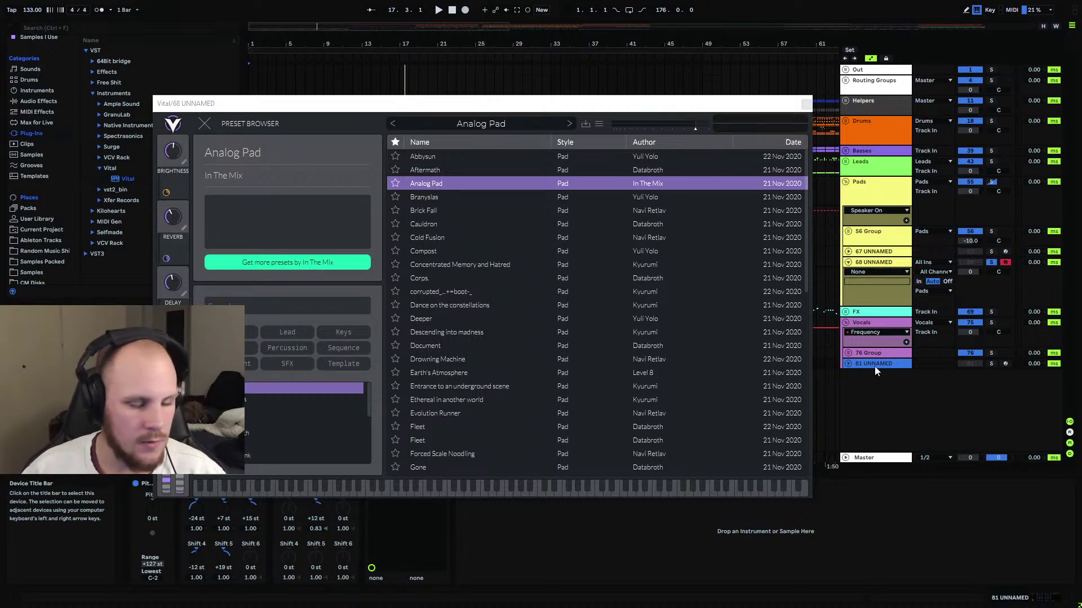
{"action": "left_click_drag", "start_coordinate": [431, 109], "coordinate": [534, 42]}
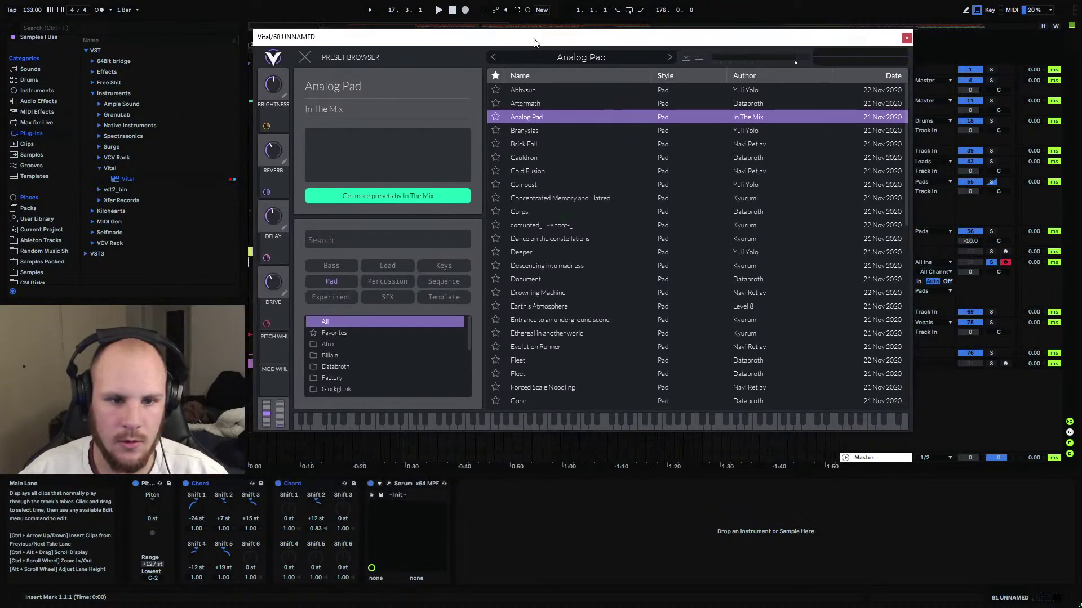
{"action": "left_click", "coordinate": [868, 460]}
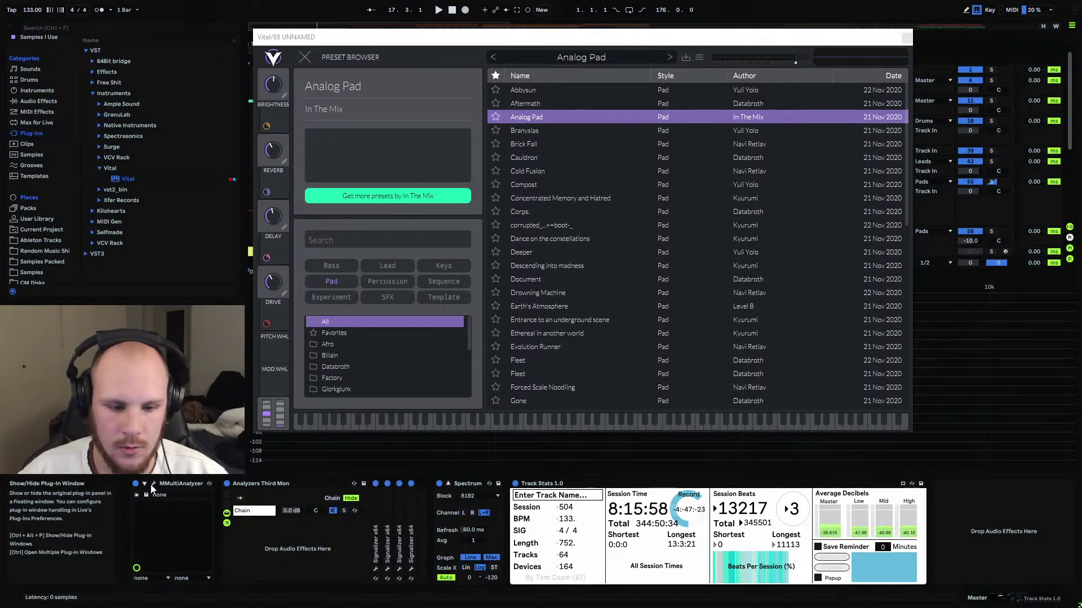
{"action": "left_click", "coordinate": [463, 489]}
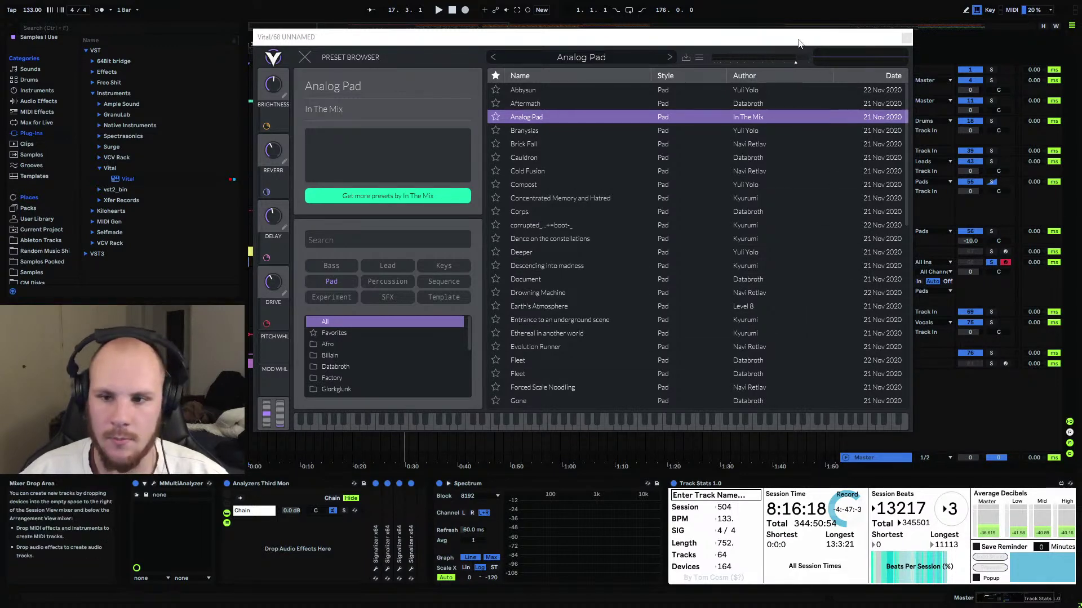
{"action": "left_click_drag", "start_coordinate": [799, 41], "coordinate": [682, 45]}
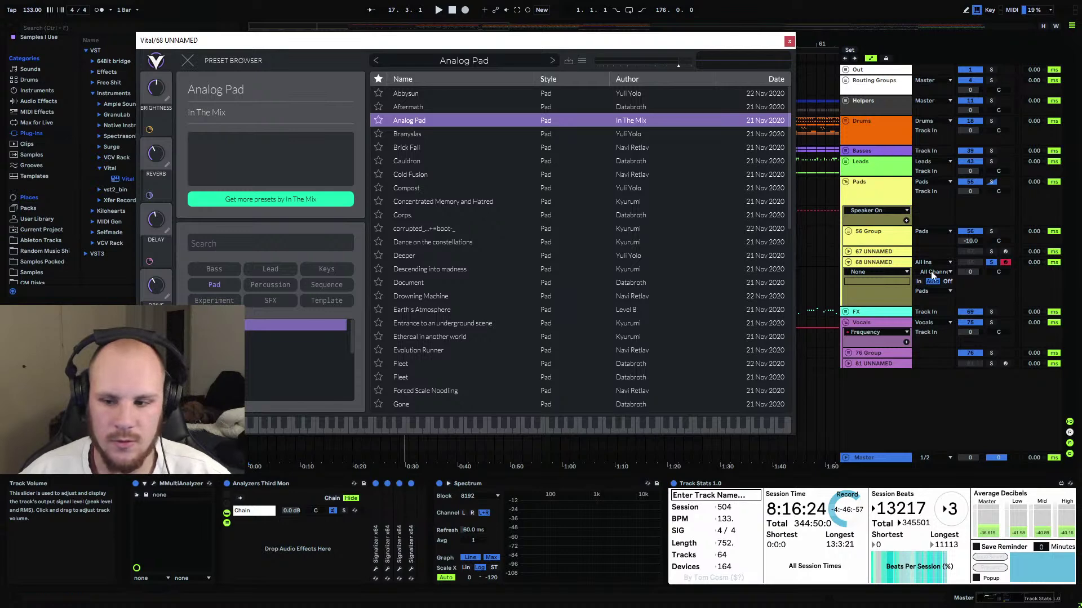
Audition the pad presets from Branyslas through Concentrated Memory and Hatred in track 68's Vital.
{"action": "left_click", "coordinate": [881, 262]}
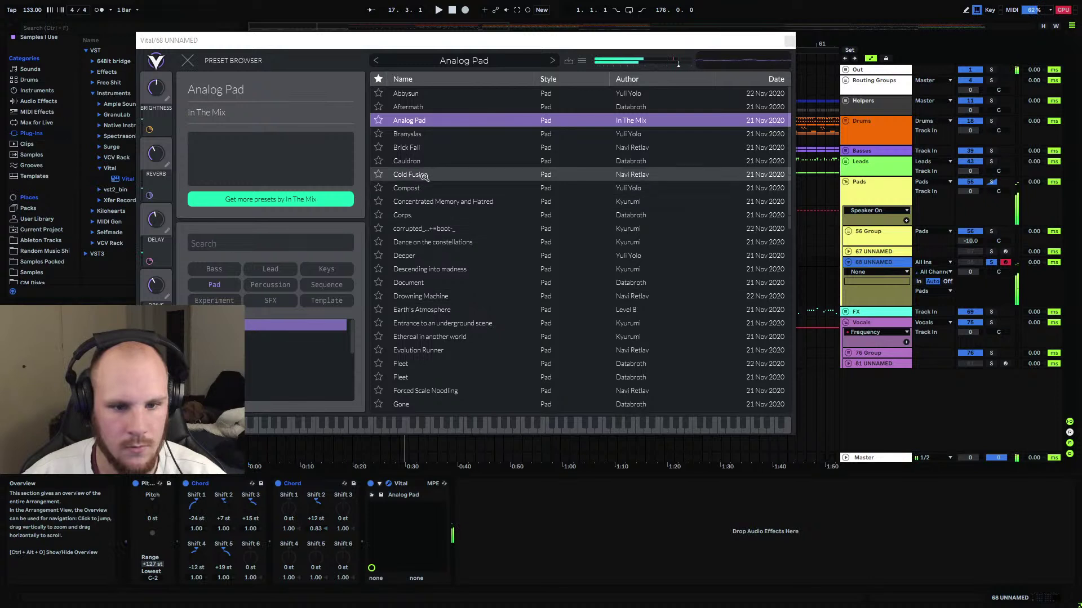
{"action": "left_click", "coordinate": [439, 135]}
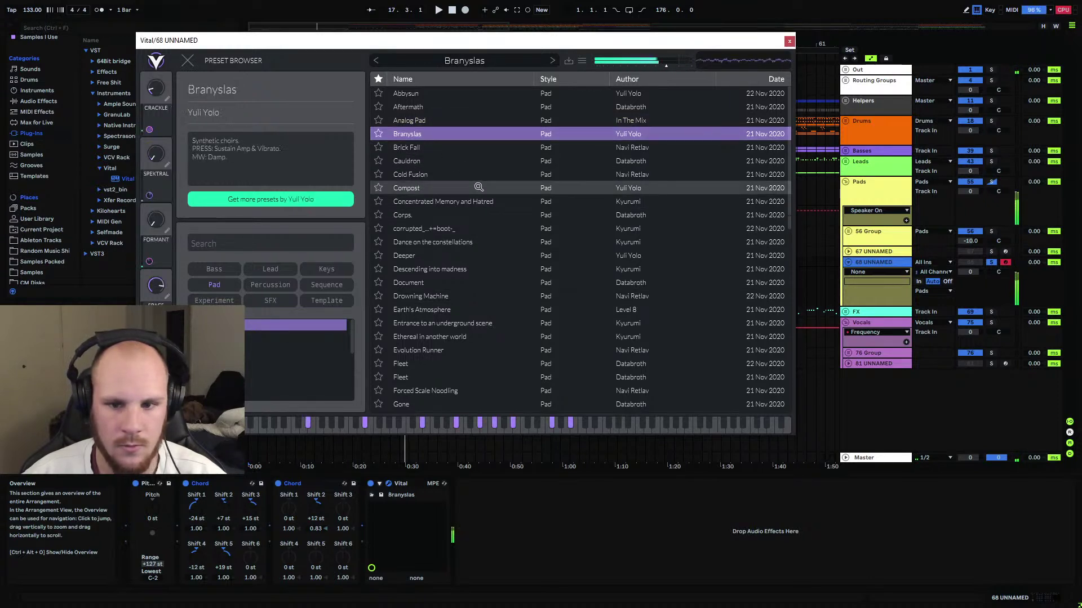
{"action": "key", "text": "Down"}
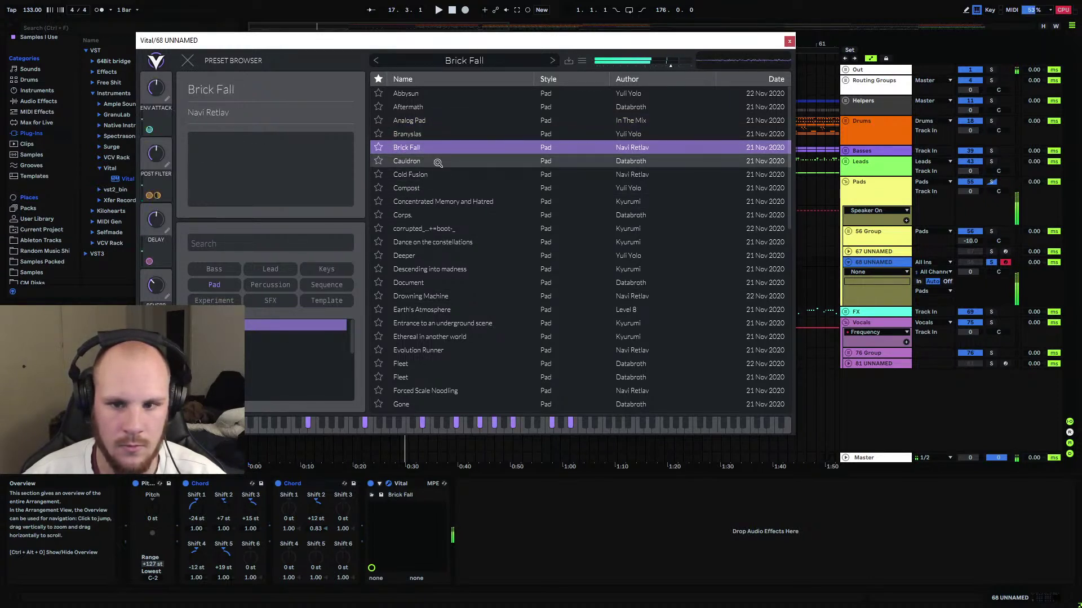
{"action": "key", "text": "Down"}
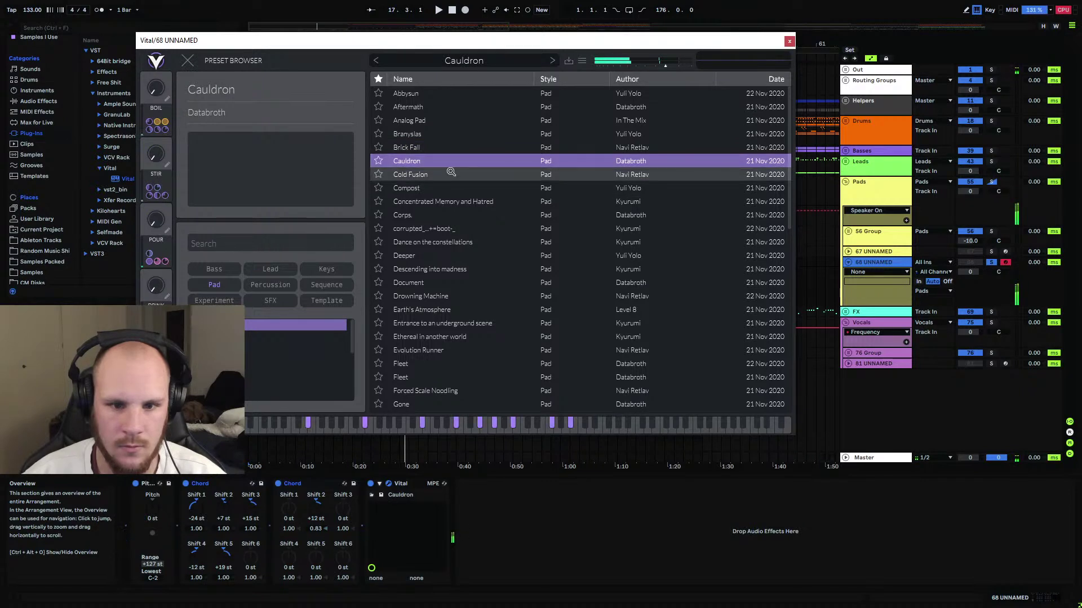
{"action": "key", "text": "Down"}
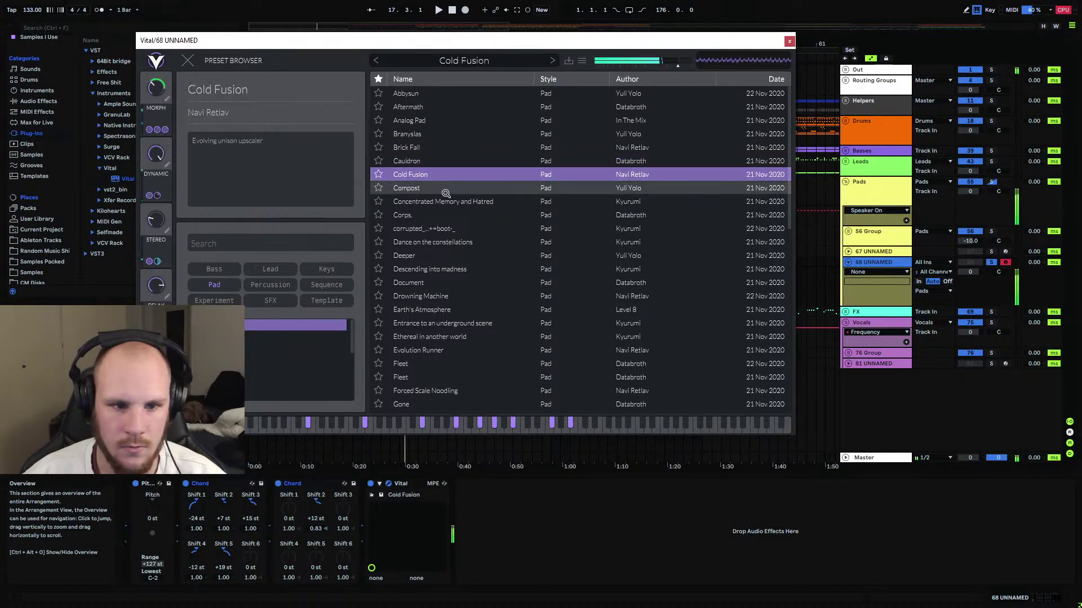
{"action": "key", "text": "Down"}
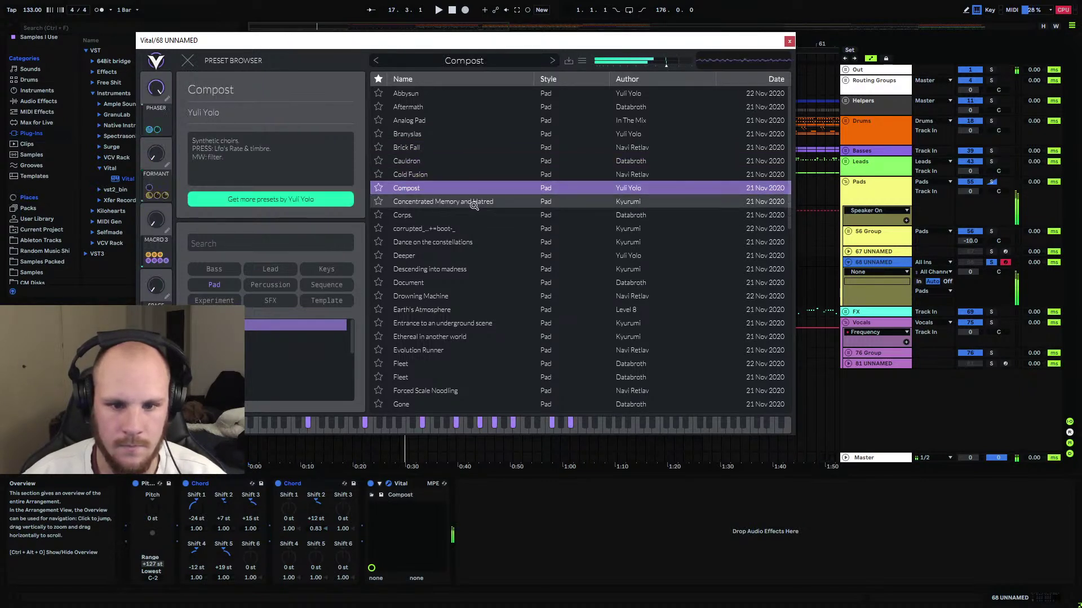
{"action": "left_click", "coordinate": [474, 202]}
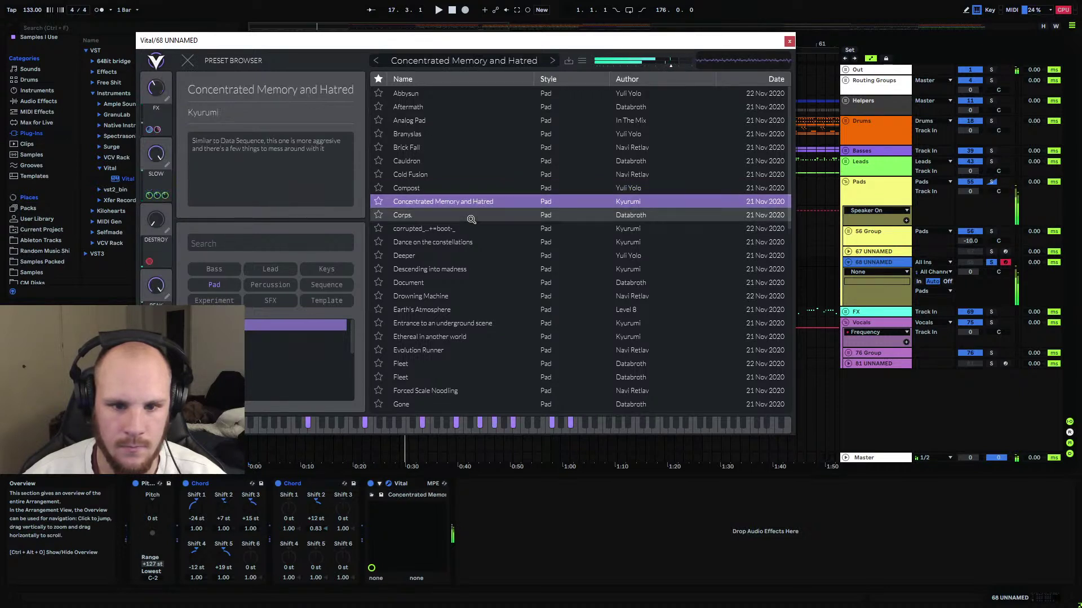
Audition the Corps, corrupted_...+=boot-_ and Dance on the constellations presets in Vital.
{"action": "left_click", "coordinate": [471, 219]}
{"action": "left_click", "coordinate": [473, 229]}
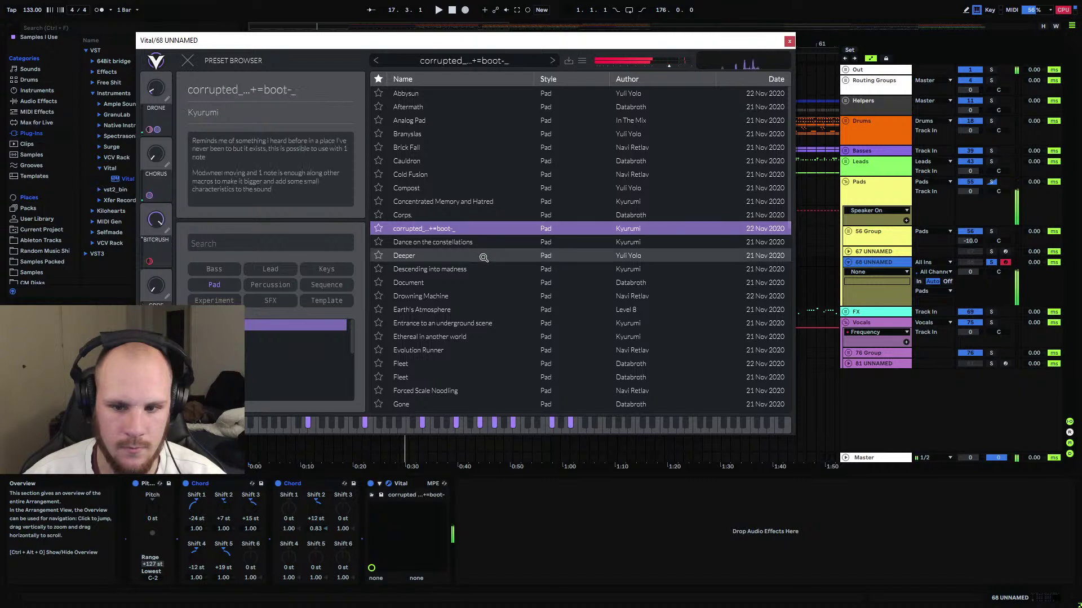
{"action": "left_click", "coordinate": [483, 243]}
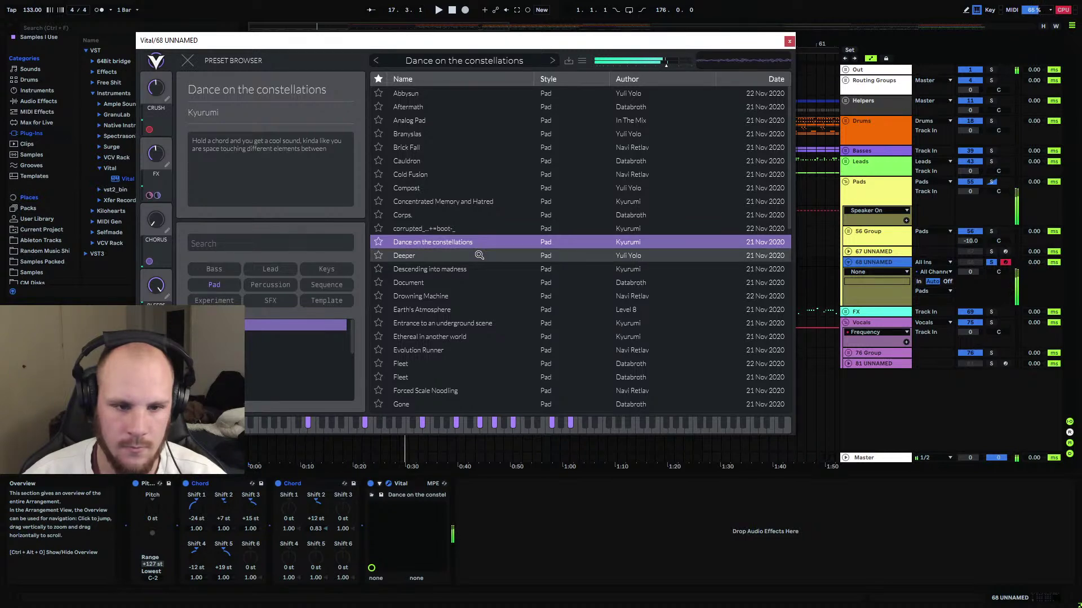
Try the fourth macro and the Crush macro on Dance on the constellations, and audition the Deeper preset.
{"action": "left_click_drag", "start_coordinate": [160, 294], "coordinate": [160, 283]}
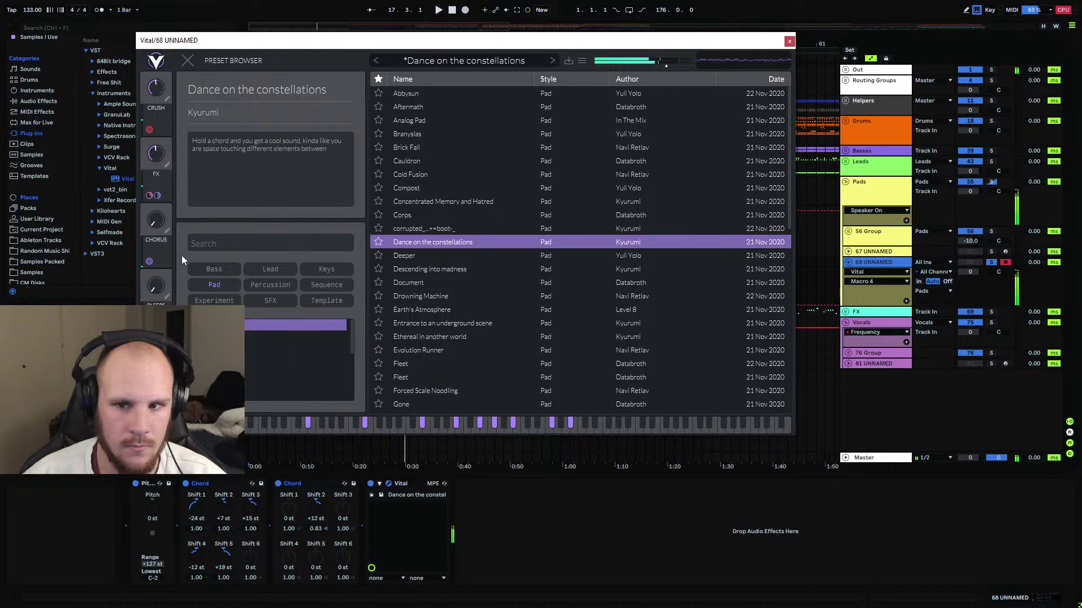
{"action": "left_click_drag", "start_coordinate": [157, 285], "coordinate": [169, 114]}
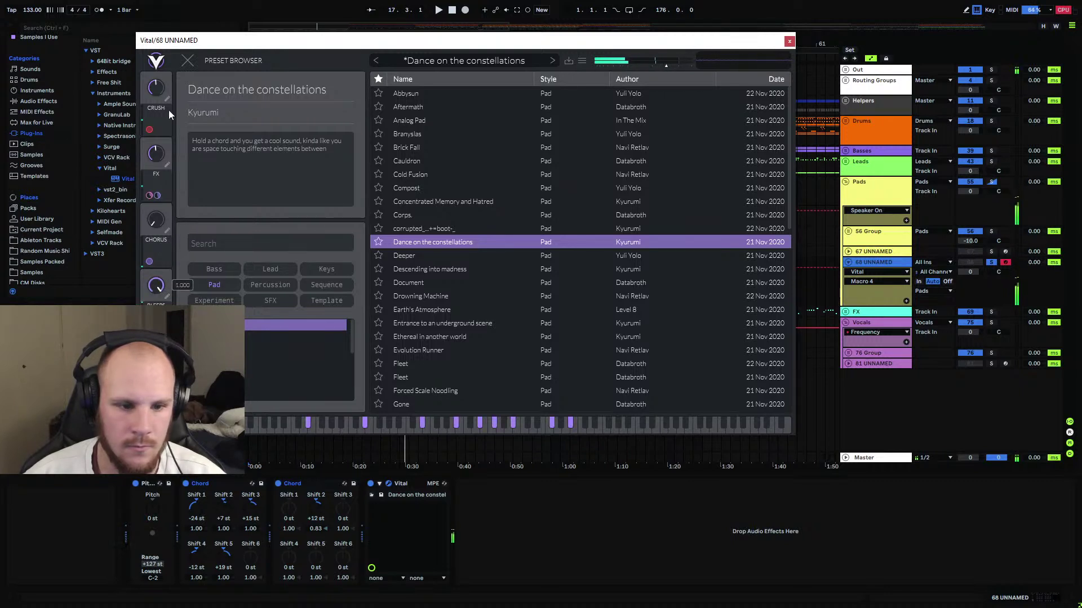
{"action": "left_click", "coordinate": [158, 91]}
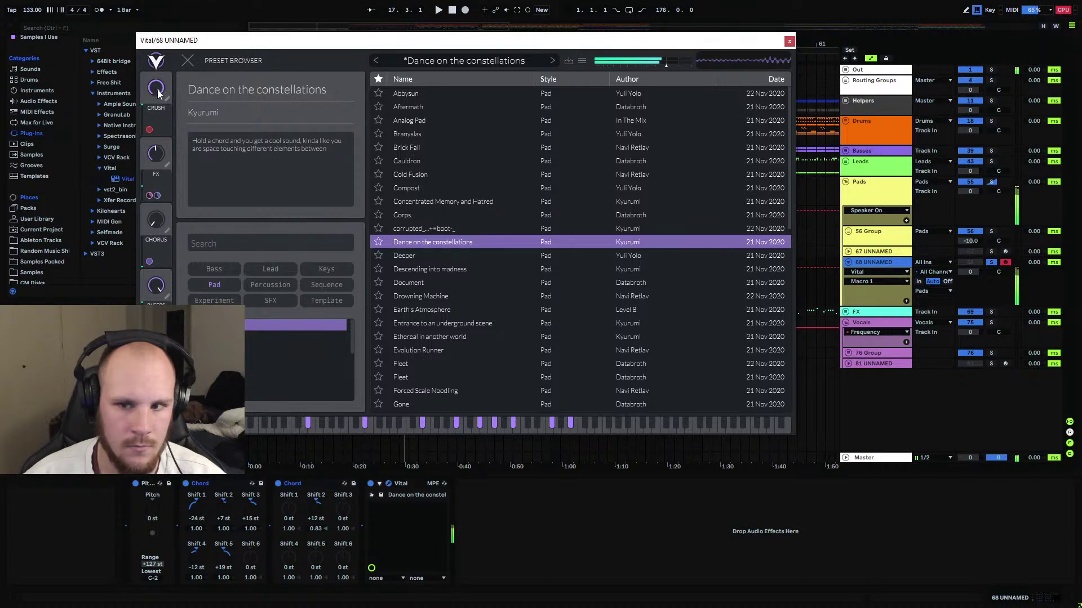
{"action": "left_click", "coordinate": [428, 255]}
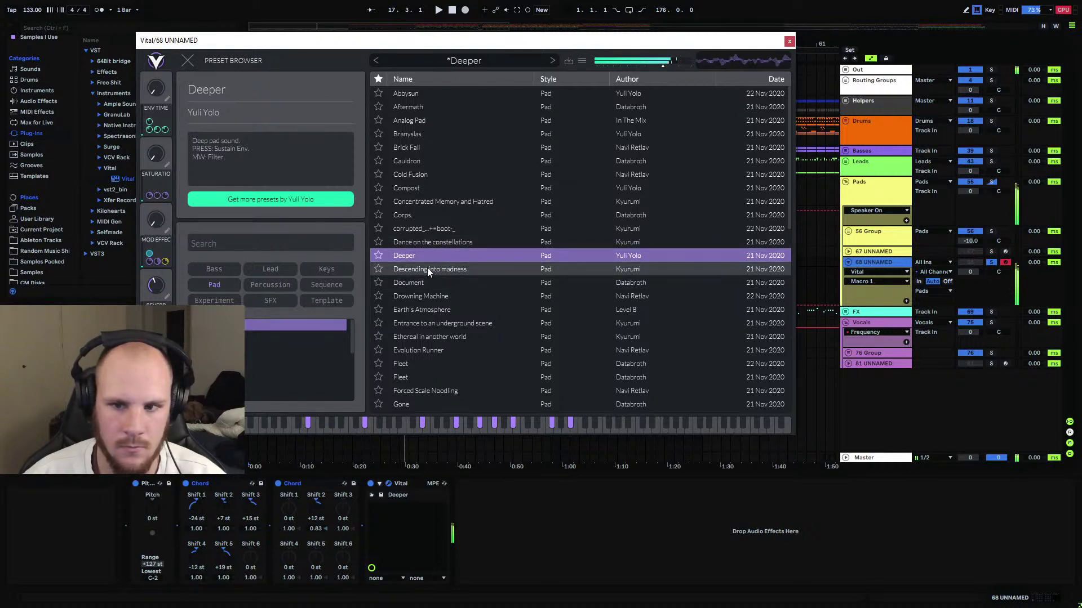
Load the Abbysun preset, lower its Variation macro while trying Detune and Space, and close the Vital window.
{"action": "left_click", "coordinate": [420, 92]}
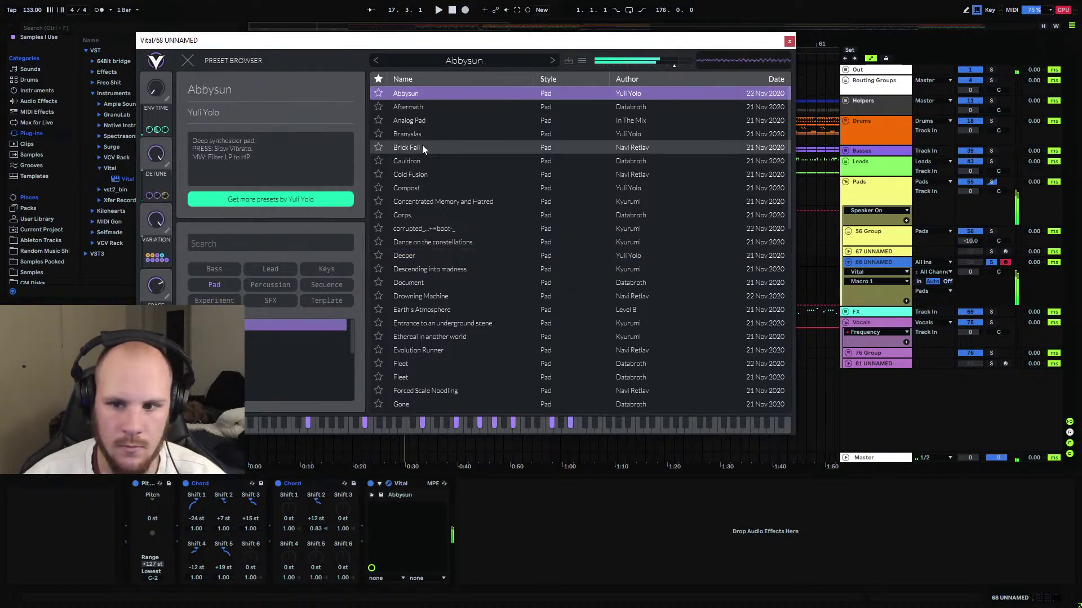
{"action": "left_click", "coordinate": [161, 239]}
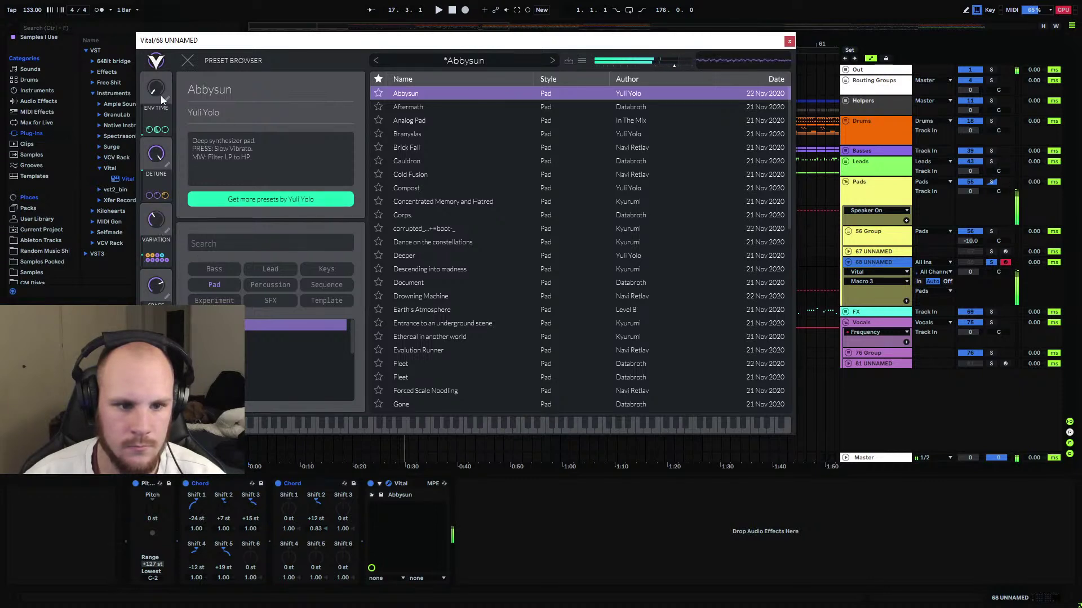
{"action": "left_click", "coordinate": [156, 154]}
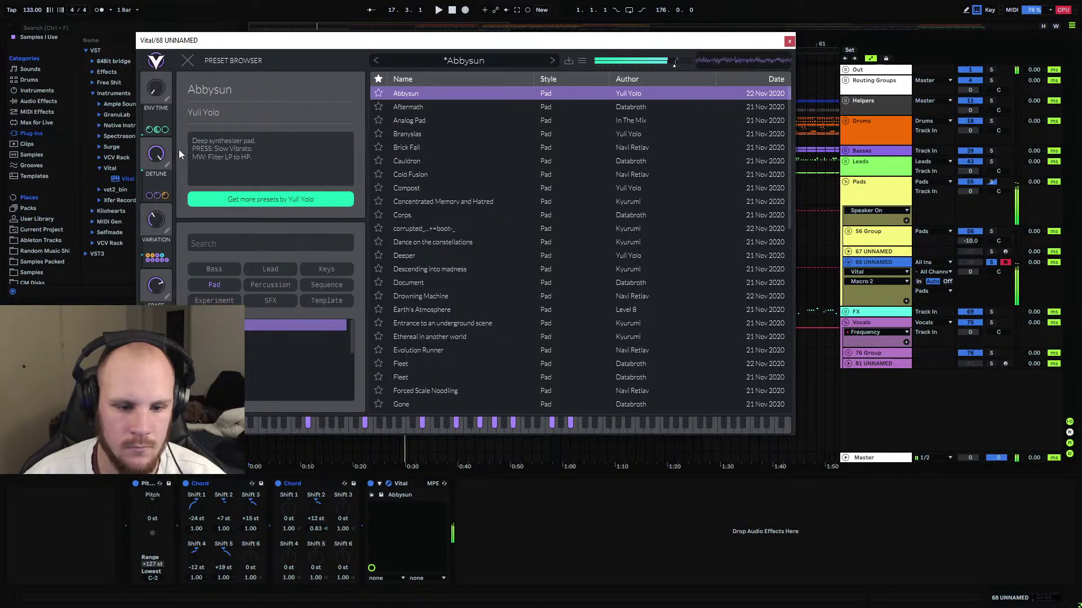
{"action": "left_click", "coordinate": [160, 280]}
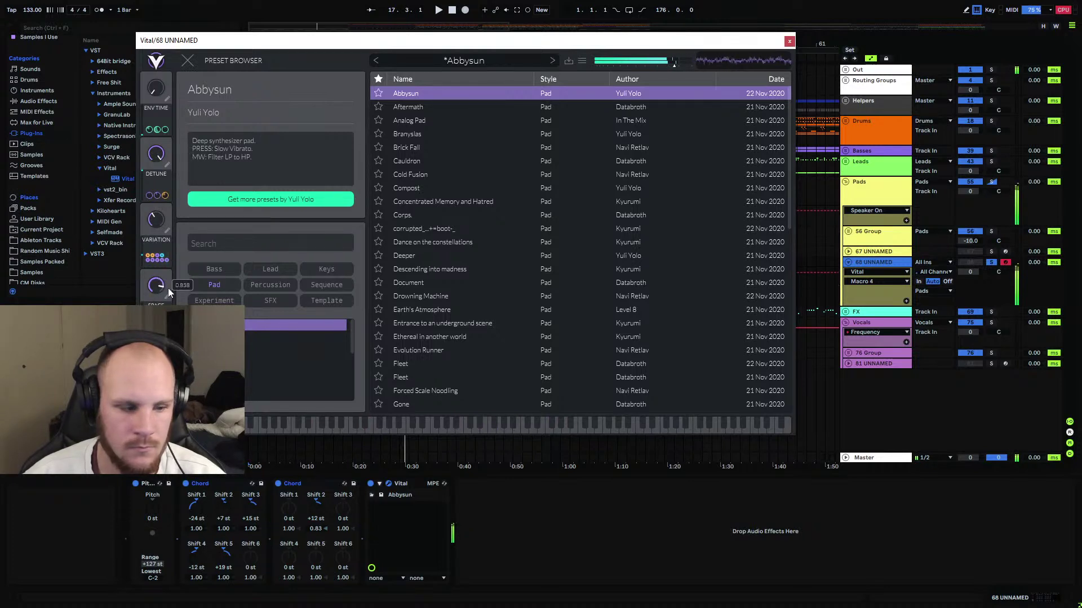
{"action": "left_click", "coordinate": [789, 41]}
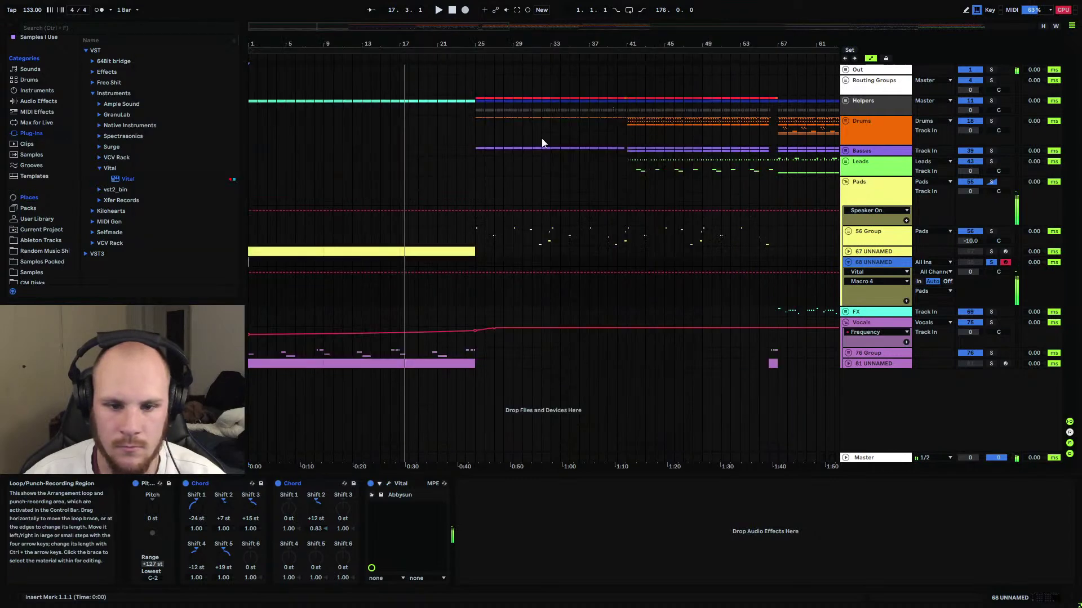
Play from bar 1 and create an empty eight-bar MIDI clip from bar 9 to bar 17 on track 68.
{"action": "left_click", "coordinate": [276, 261]}
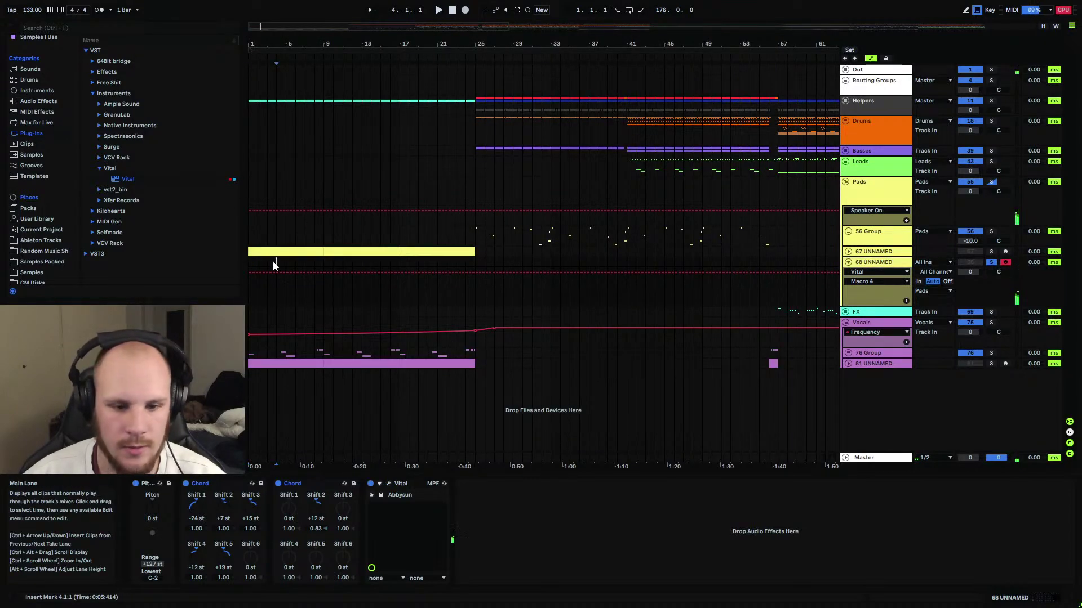
{"action": "left_click_drag", "start_coordinate": [268, 262], "coordinate": [285, 263]}
{"action": "left_click", "coordinate": [252, 262]}
{"action": "key", "text": "space"}
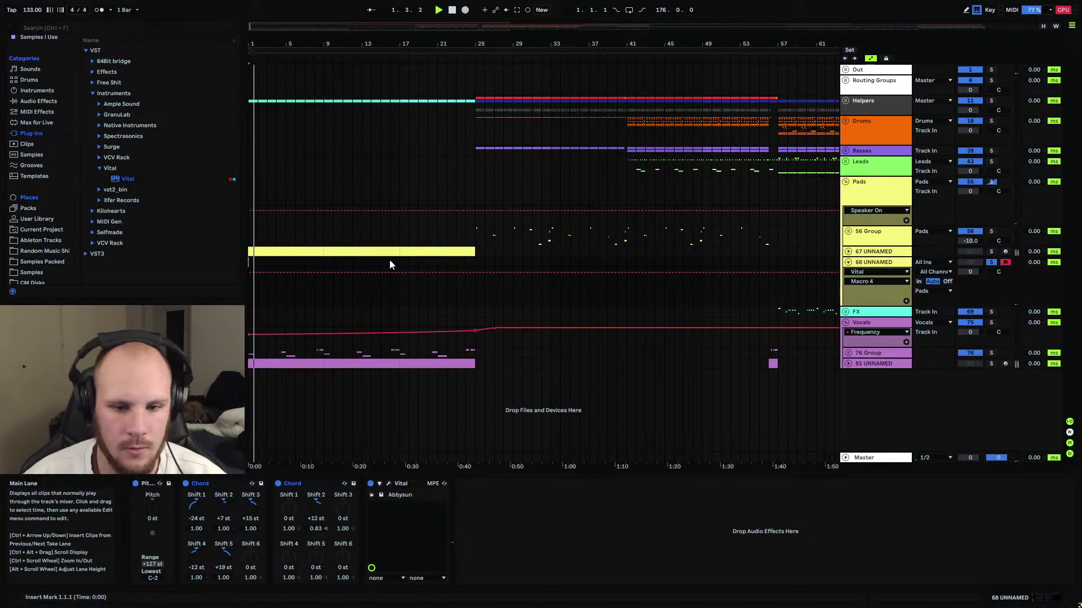
{"action": "left_click_drag", "start_coordinate": [397, 262], "coordinate": [319, 265]}
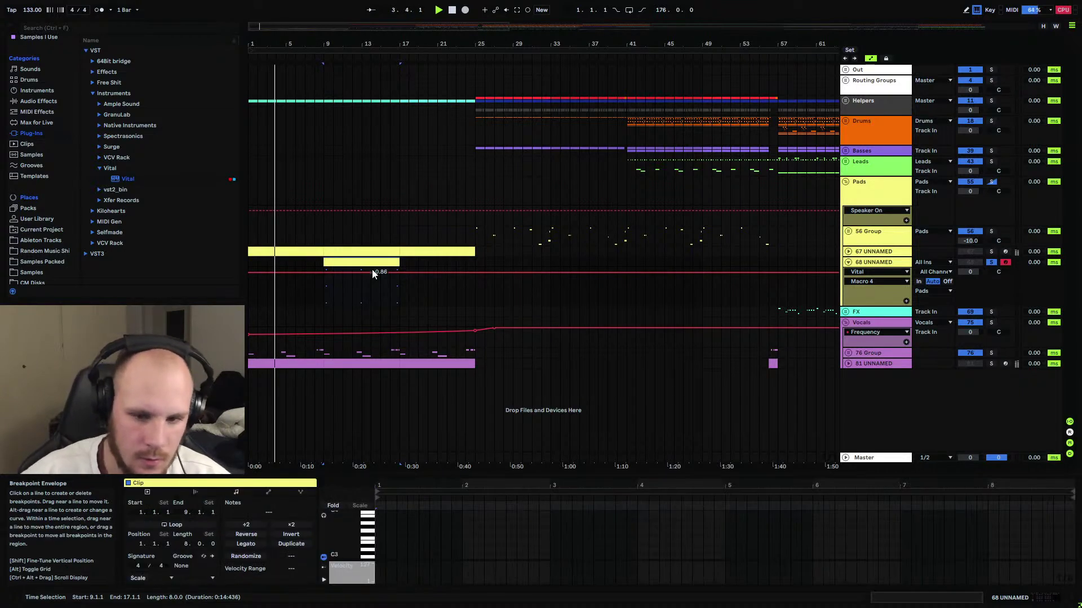
{"action": "key", "text": "ctrl+shift+m"}
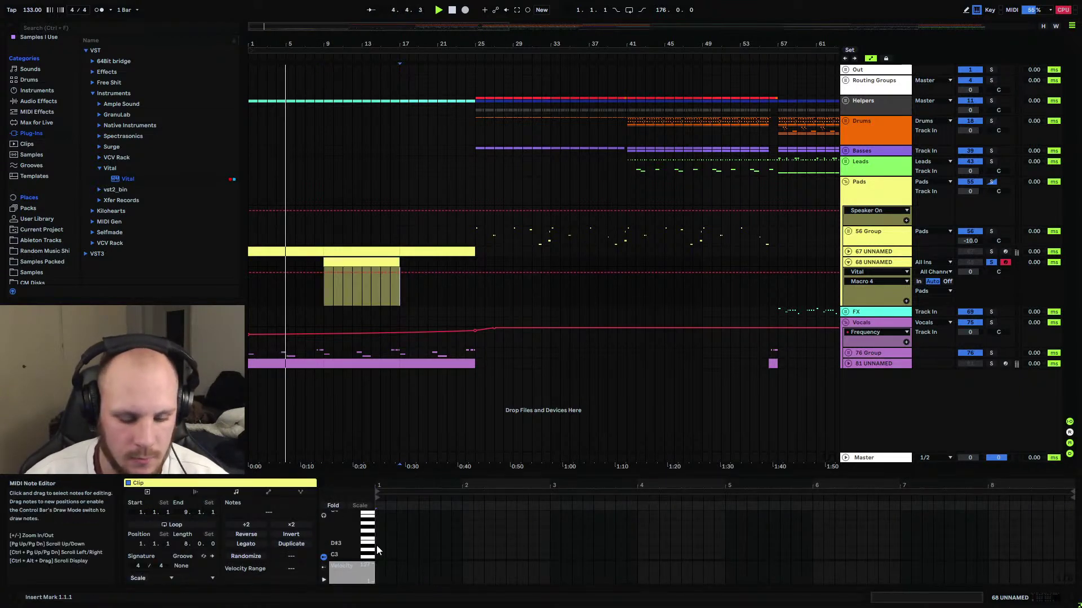
Add a D#2 note spanning all eight bars of the new MIDI clip.
{"action": "scroll", "coordinate": [376, 546], "scroll_direction": "down", "scroll_amount": 3}
{"action": "scroll", "coordinate": [381, 546], "scroll_direction": "down", "scroll_amount": 3}
{"action": "scroll", "coordinate": [380, 518], "scroll_direction": "up", "scroll_amount": 3}
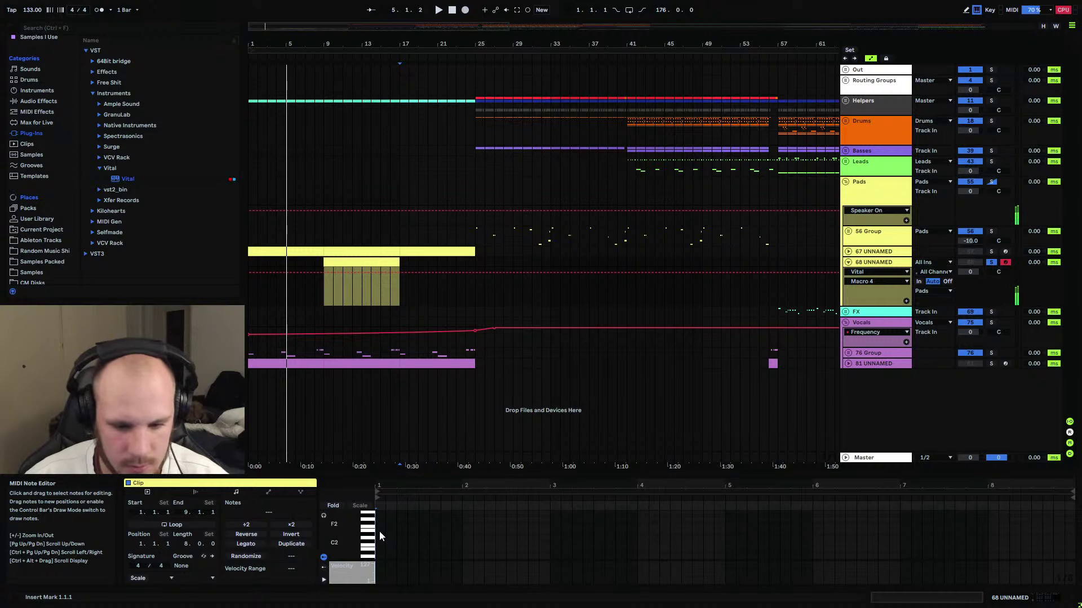
{"action": "left_click_drag", "start_coordinate": [377, 535], "coordinate": [1073, 535]}
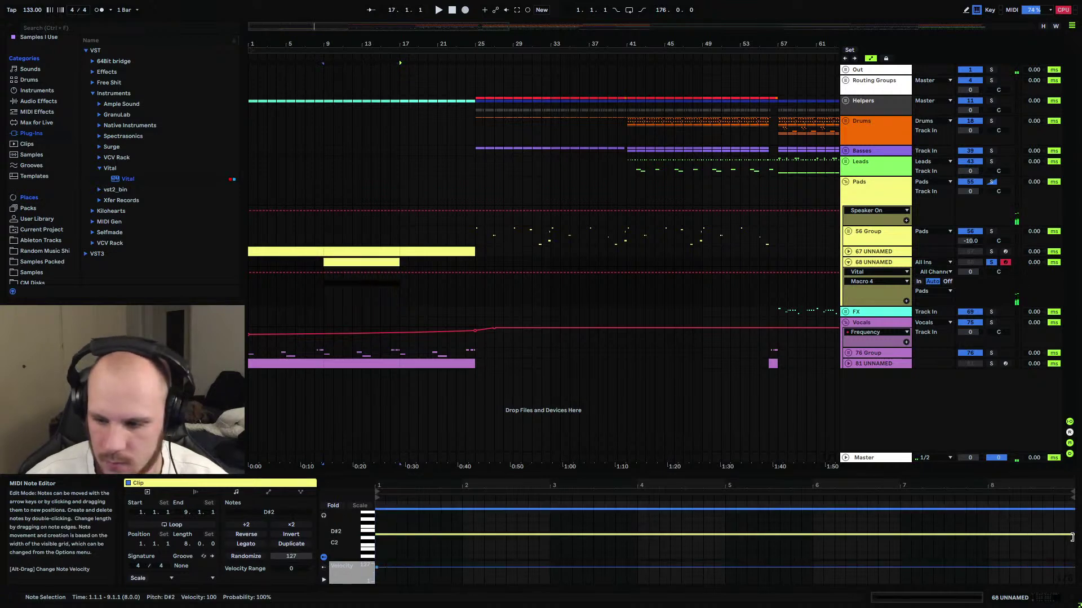
Play the soloed pad clip from bar 9 and check the Abbysun patch in track 68's Vital window.
{"action": "left_click", "coordinate": [328, 290]}
{"action": "left_click", "coordinate": [870, 262]}
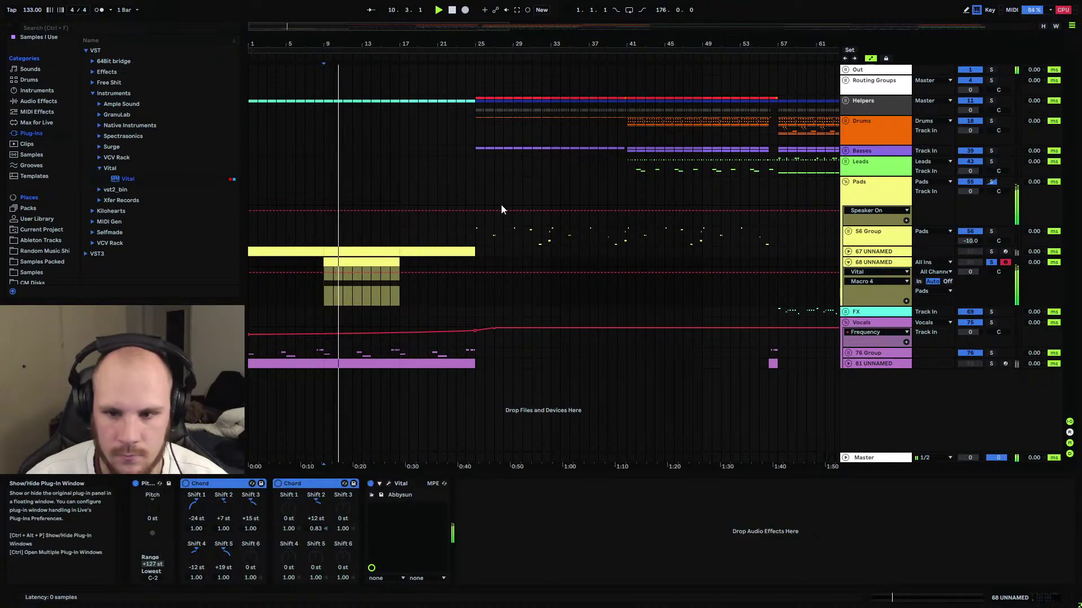
{"action": "key", "text": "ctrl+alt+p"}
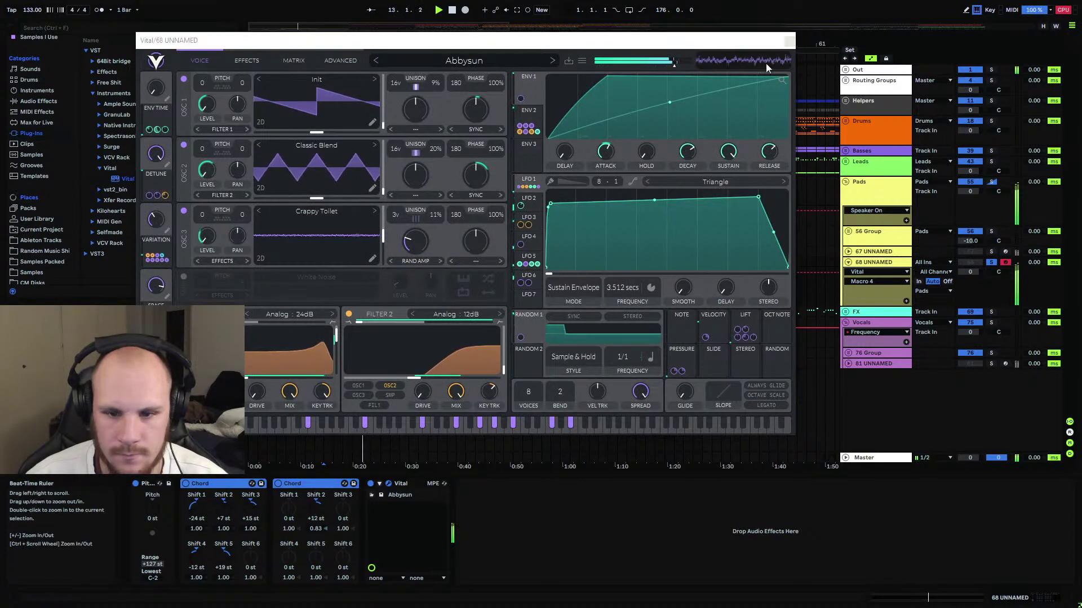
{"action": "left_click", "coordinate": [789, 41]}
Shorten the pad clip on track 68 to four bars and move it to start at bar 13.
{"action": "left_click", "coordinate": [345, 263]}
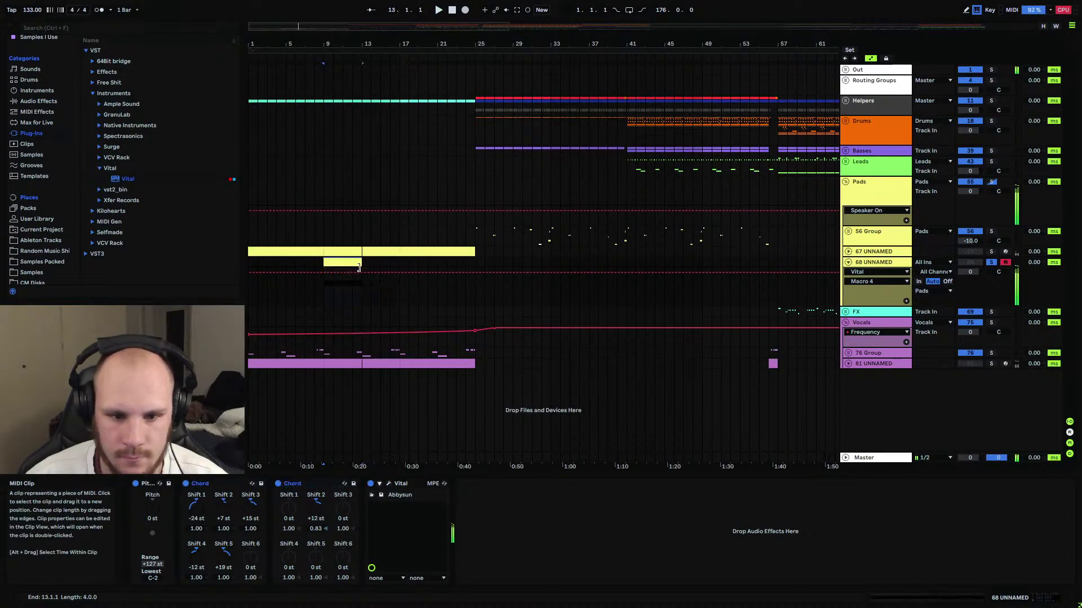
{"action": "left_click_drag", "start_coordinate": [346, 263], "coordinate": [383, 263]}
Set track 68's volume to -18 dB, unsolo it, and play the pad clip with the rest of the arrangement.
{"action": "left_click", "coordinate": [970, 271]}
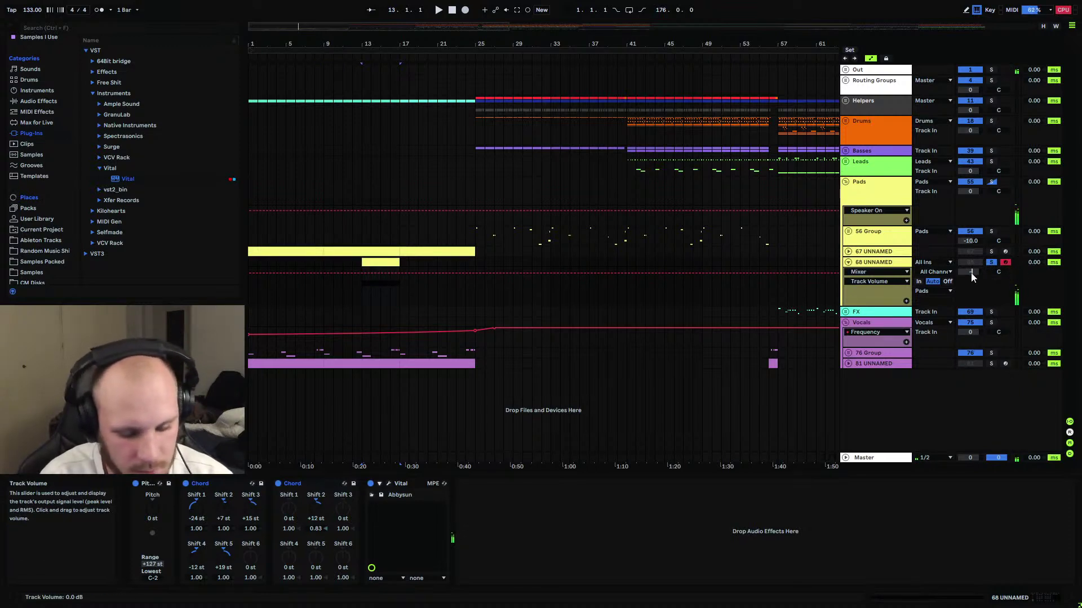
{"action": "type", "text": "-18"}
{"action": "key", "text": "Return"}
{"action": "key", "text": "space"}
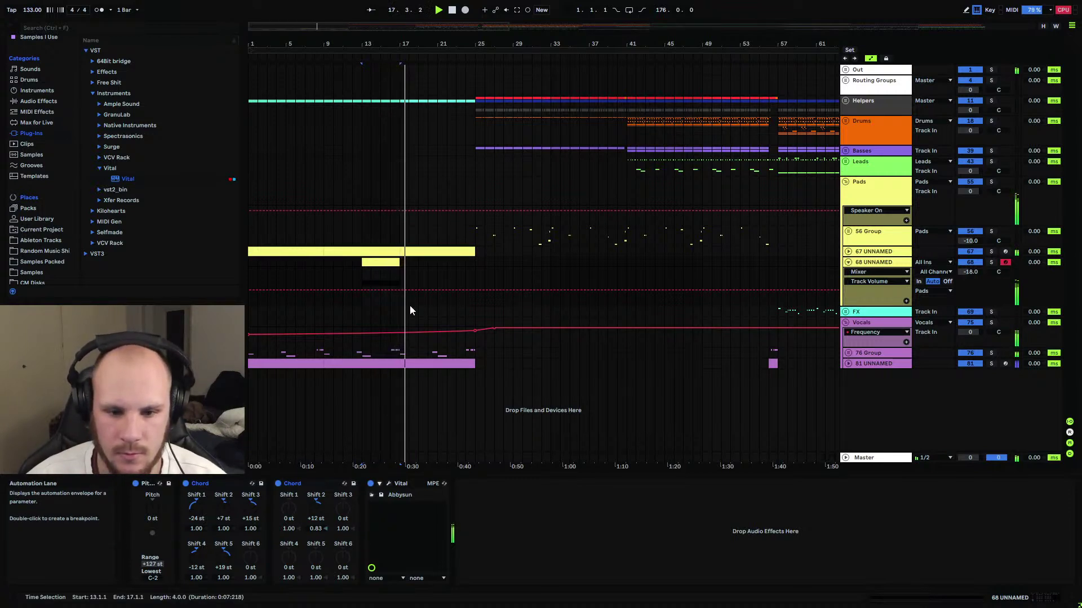
Freeze track 68 and flatten it to audio.
{"action": "right_click", "coordinate": [887, 264]}
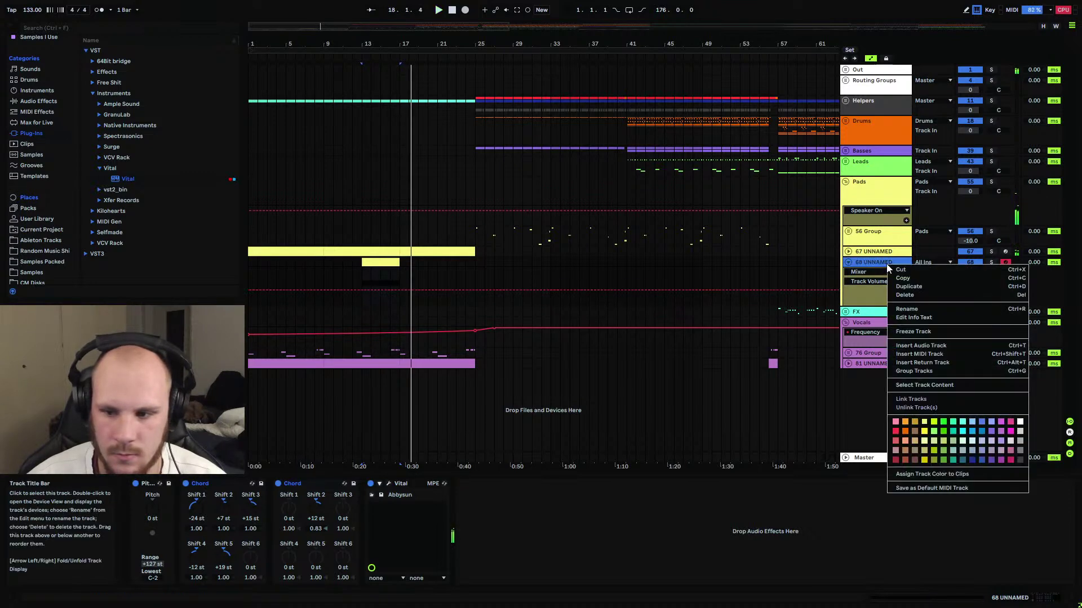
{"action": "left_click", "coordinate": [907, 332]}
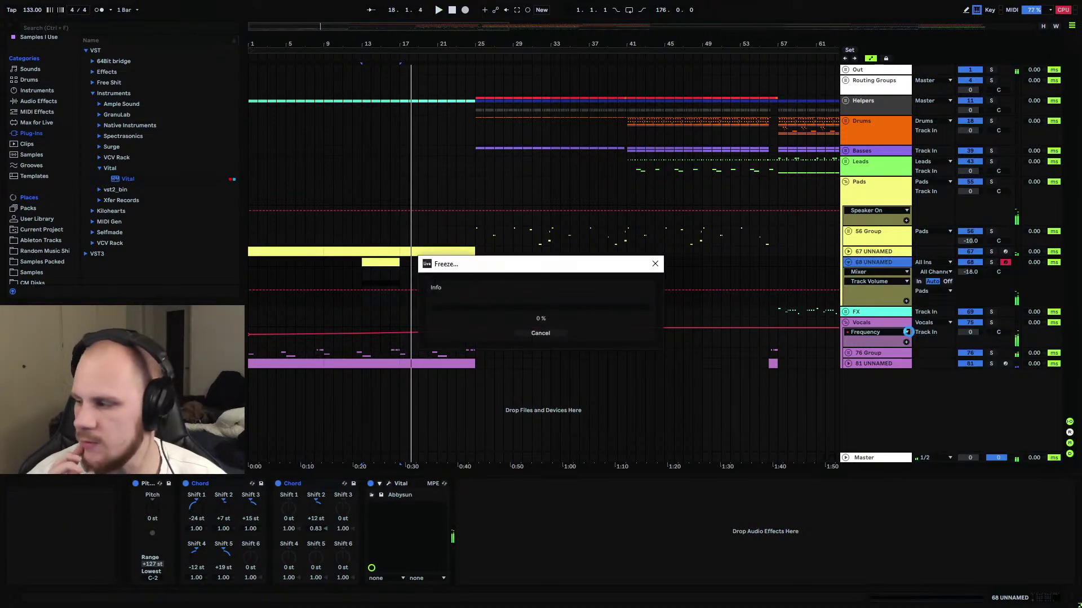
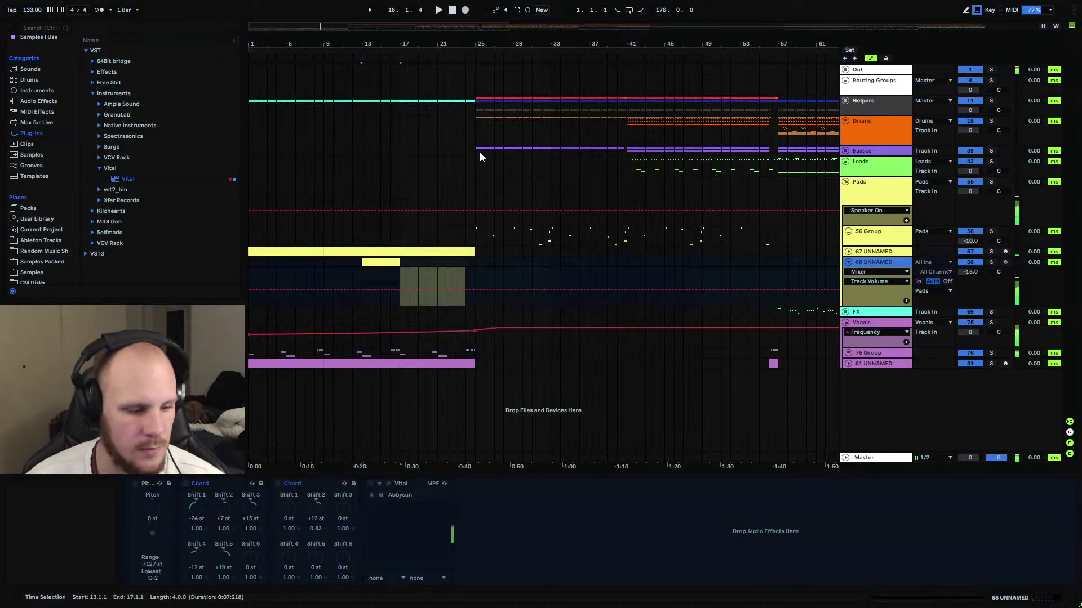
{"action": "right_click", "coordinate": [866, 271]}
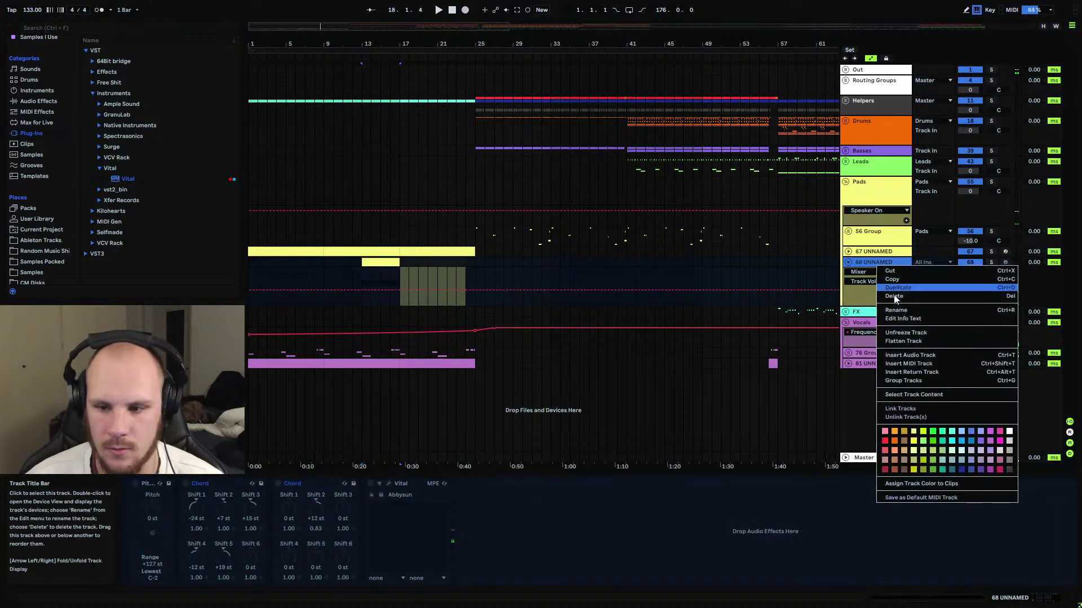
{"action": "left_click", "coordinate": [902, 343]}
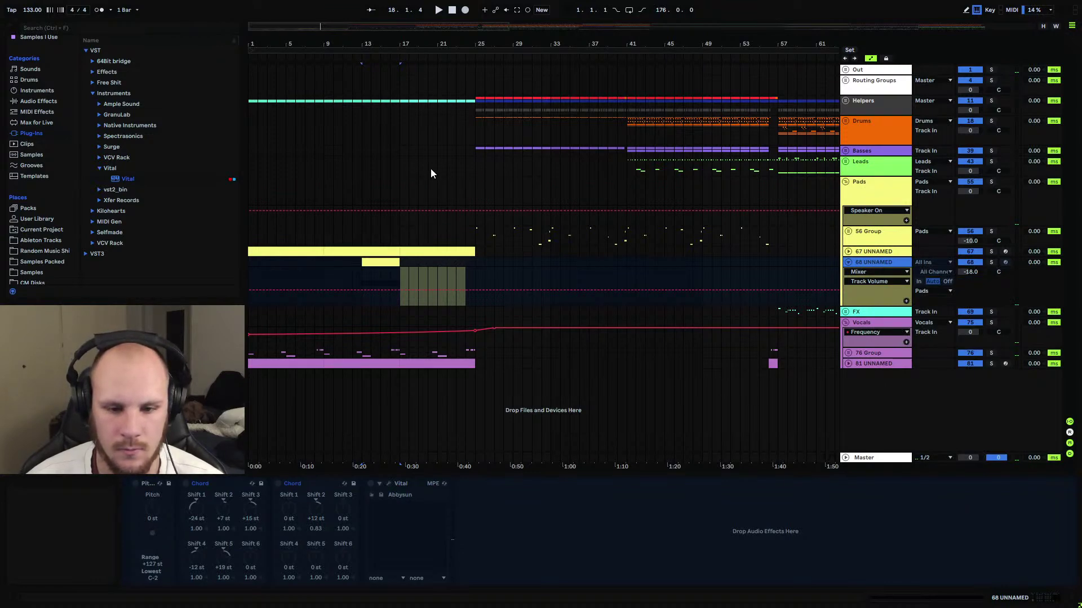
Play the flattened pad on track 68 from bar 15, then solo it and listen to its freeze tail from bar 17.
{"action": "left_click_drag", "start_coordinate": [401, 44], "coordinate": [368, 312]}
{"action": "left_click", "coordinate": [344, 287]}
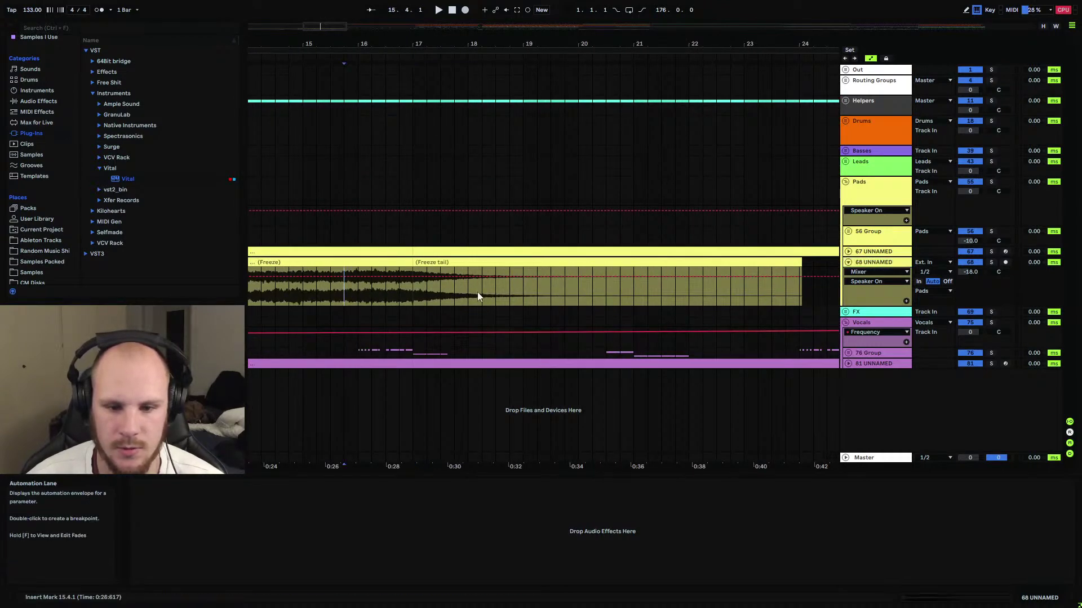
{"action": "key", "text": "space"}
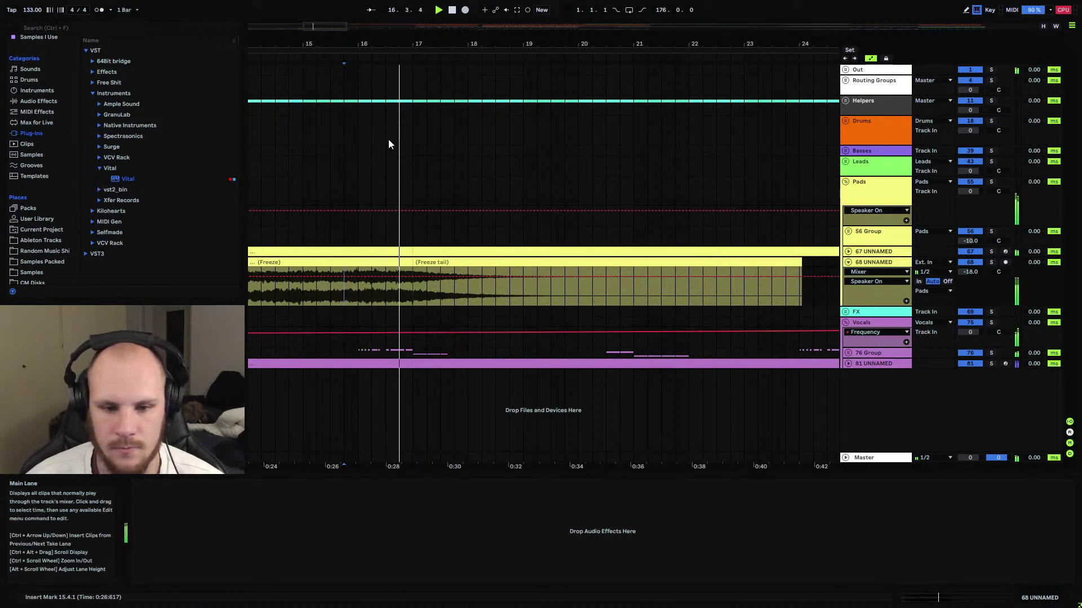
{"action": "left_click_drag", "start_coordinate": [425, 52], "coordinate": [427, 31]}
{"action": "key", "text": "space"}
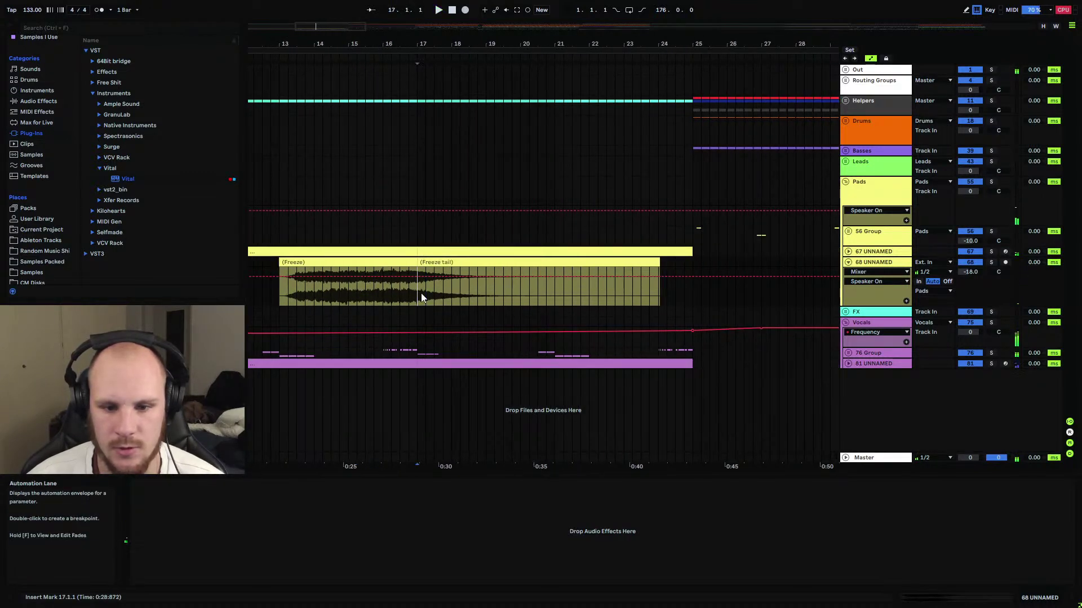
{"action": "key", "text": "space"}
{"action": "key", "text": "space"}
{"action": "key", "text": "space"}
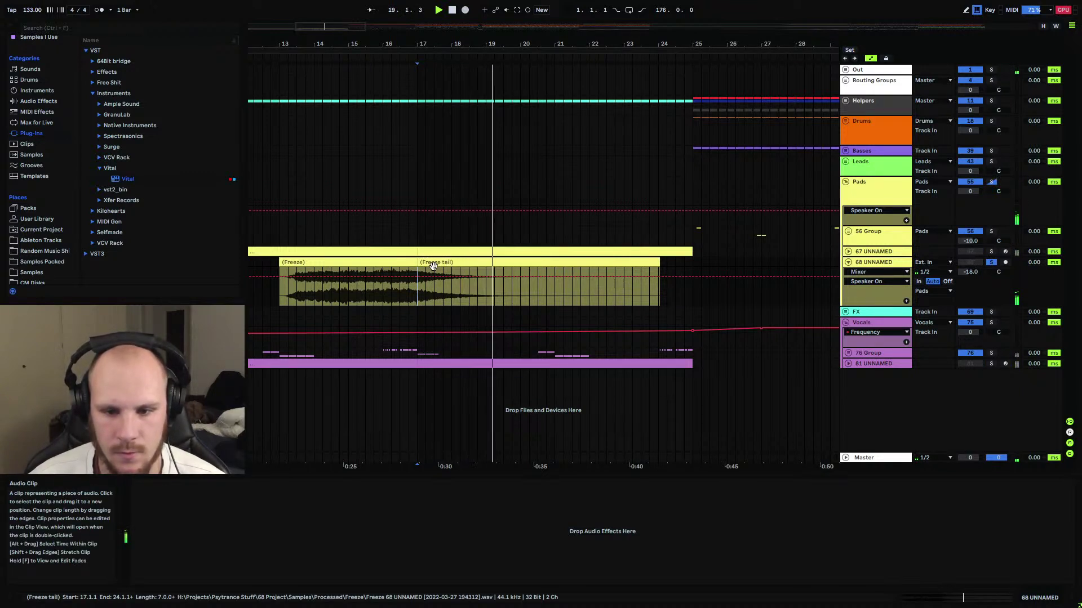
Cut the freeze tail clip from bar 17 on track 68, paste it at bar 89, and play it unsoloed.
{"action": "left_click", "coordinate": [433, 266]}
{"action": "mouse_move", "coordinate": [360, 40]}
{"action": "left_mouse_down"}
{"action": "mouse_move", "coordinate": [360, 17]}
{"action": "mouse_move", "coordinate": [360, 40]}
{"action": "left_mouse_up"}
{"action": "left_click", "coordinate": [380, 262]}
{"action": "left_click", "coordinate": [790, 266]}
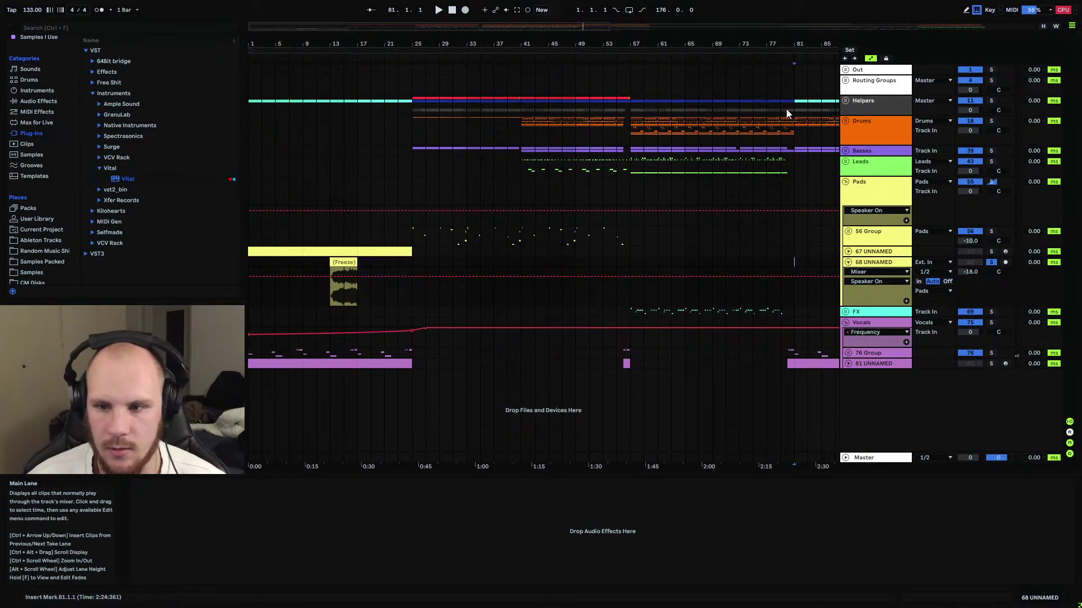
{"action": "left_click_drag", "start_coordinate": [783, 39], "coordinate": [542, 202]}
{"action": "left_click", "coordinate": [568, 263]}
{"action": "key", "text": "ctrl+v"}
{"action": "key", "text": "space"}
{"action": "left_click", "coordinate": [991, 262]}
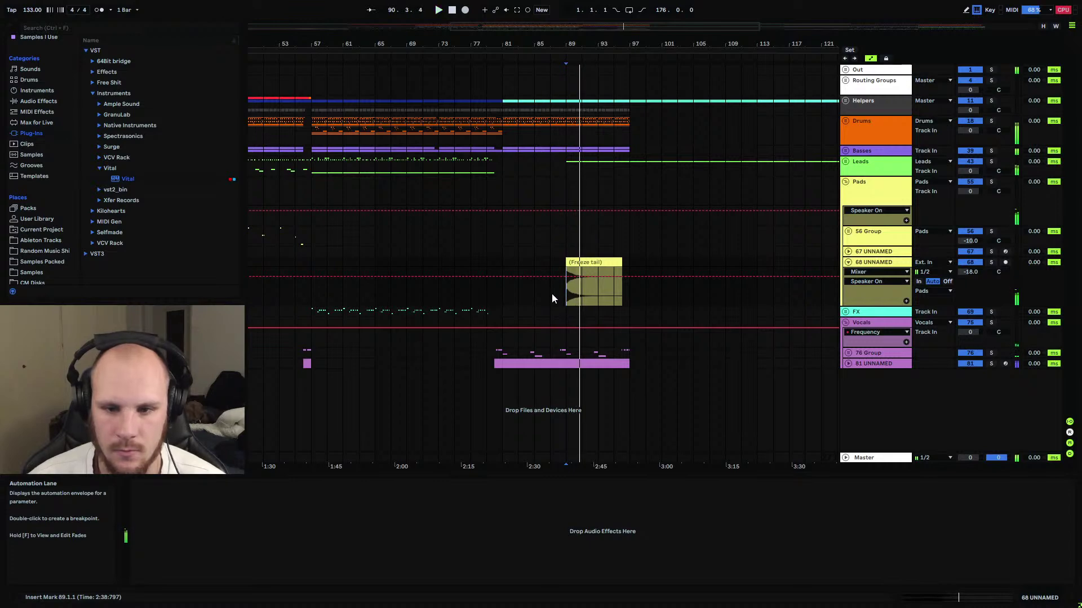
Copy the H-Reverb device from the 56 Group's effect chain onto track 68.
{"action": "left_click_drag", "start_coordinate": [574, 44], "coordinate": [575, 23]}
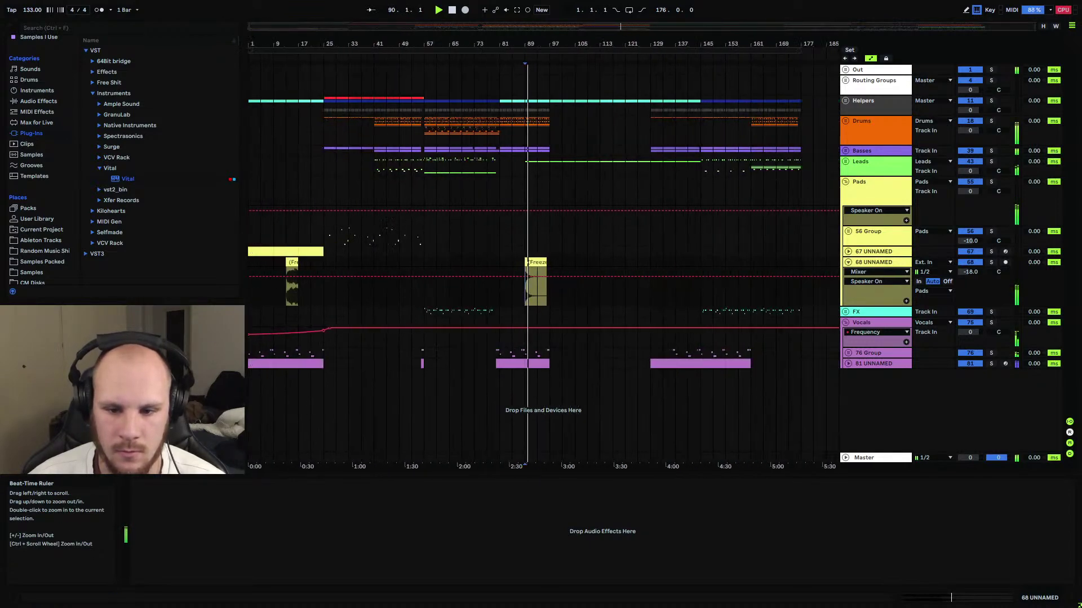
{"action": "left_click", "coordinate": [876, 239]}
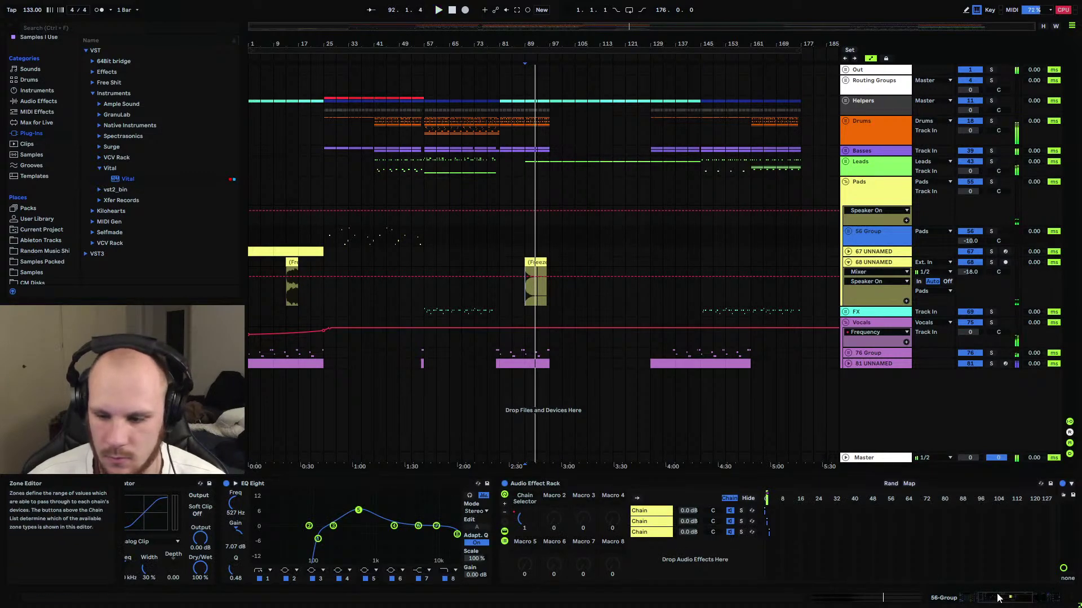
{"action": "left_click", "coordinate": [651, 510]}
{"action": "left_click_drag", "start_coordinate": [1028, 600], "coordinate": [1010, 600]}
{"action": "left_click", "coordinate": [983, 483]}
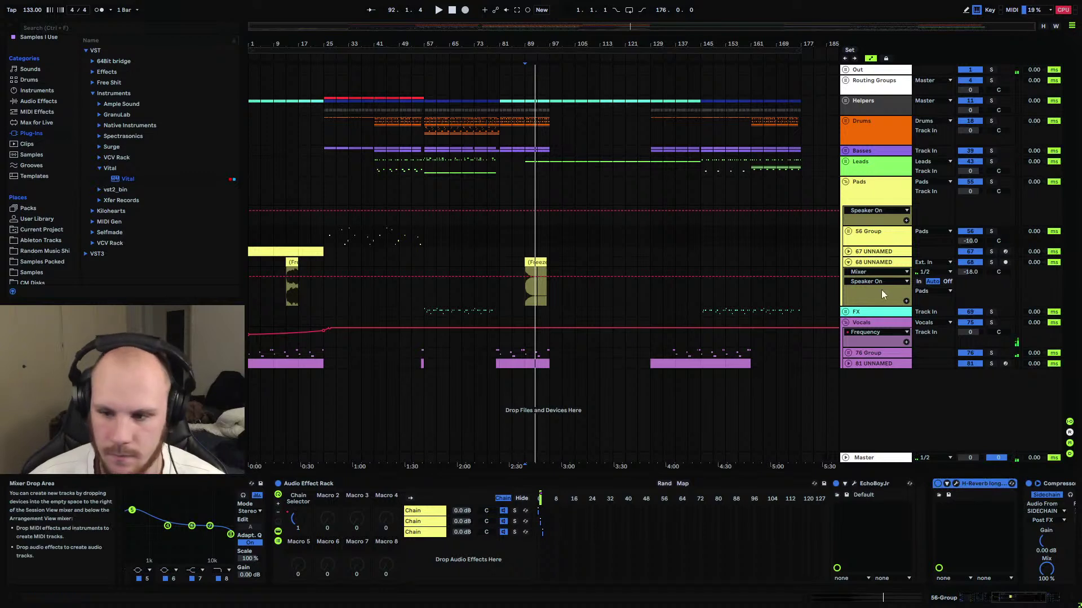
{"action": "left_click", "coordinate": [874, 262]}
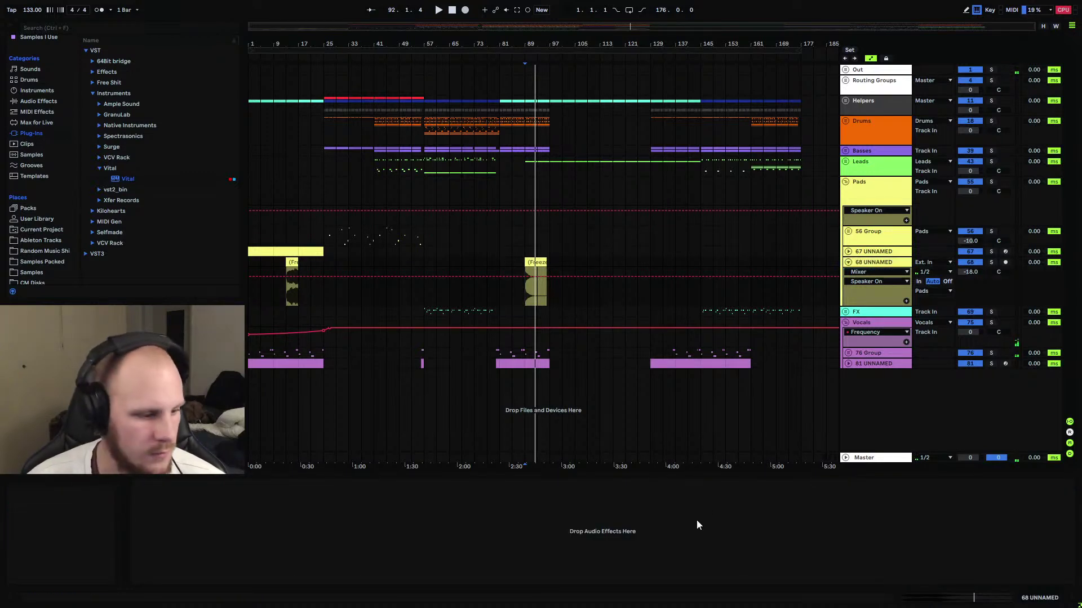
{"action": "key", "text": "ctrl+v"}
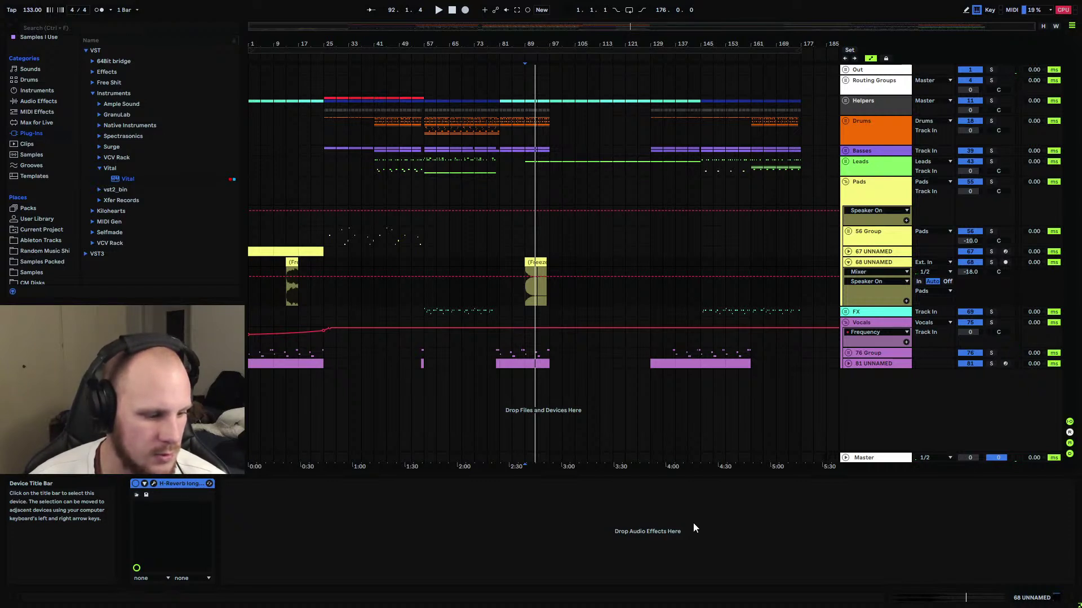
Copy the EchoBoyJr device from the 56 Group to track 68 and place it before H-Reverb.
{"action": "left_click", "coordinate": [882, 244]}
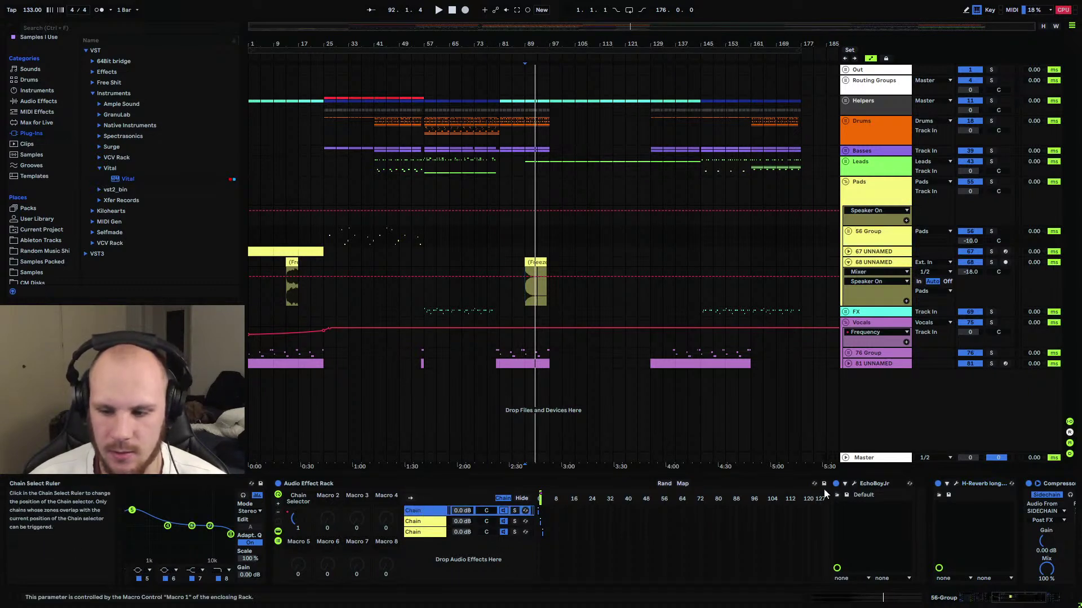
{"action": "left_click", "coordinate": [876, 485]}
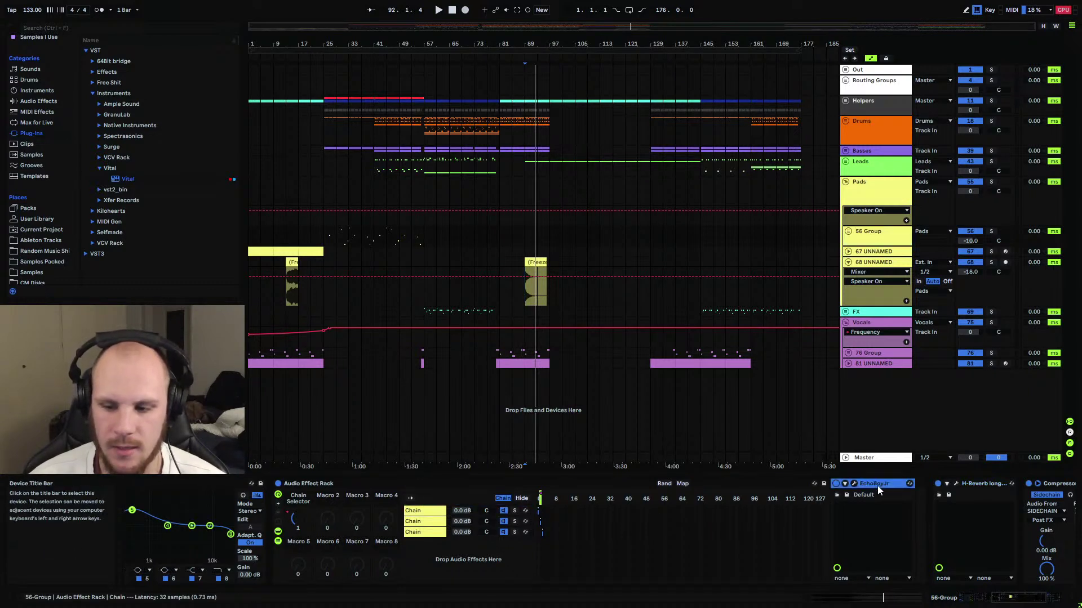
{"action": "left_click", "coordinate": [873, 262]}
{"action": "left_click", "coordinate": [522, 516]}
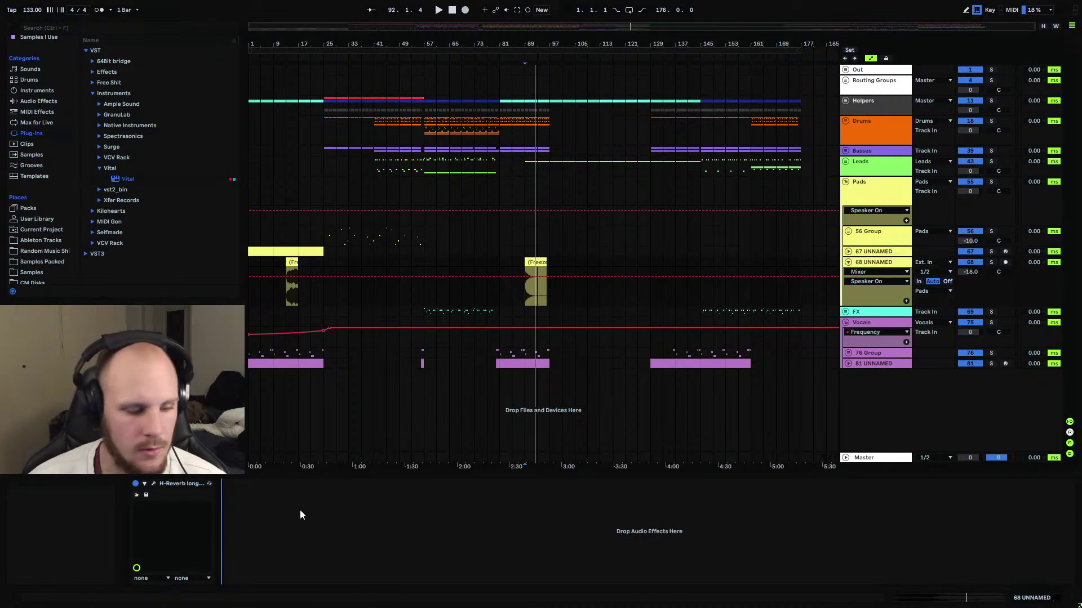
{"action": "key", "text": "ctrl+v"}
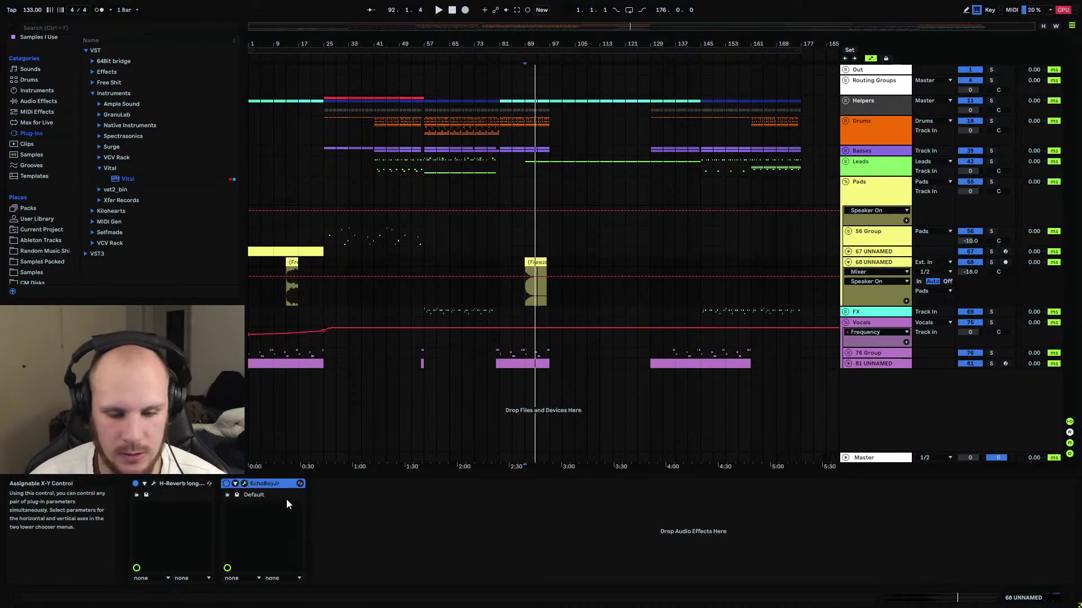
{"action": "mouse_move", "coordinate": [275, 486]}
{"action": "left_mouse_down"}
{"action": "mouse_move", "coordinate": [150, 502]}
{"action": "mouse_move", "coordinate": [691, 430]}
{"action": "mouse_move", "coordinate": [341, 309]}
{"action": "mouse_move", "coordinate": [303, 308]}
{"action": "left_mouse_up"}
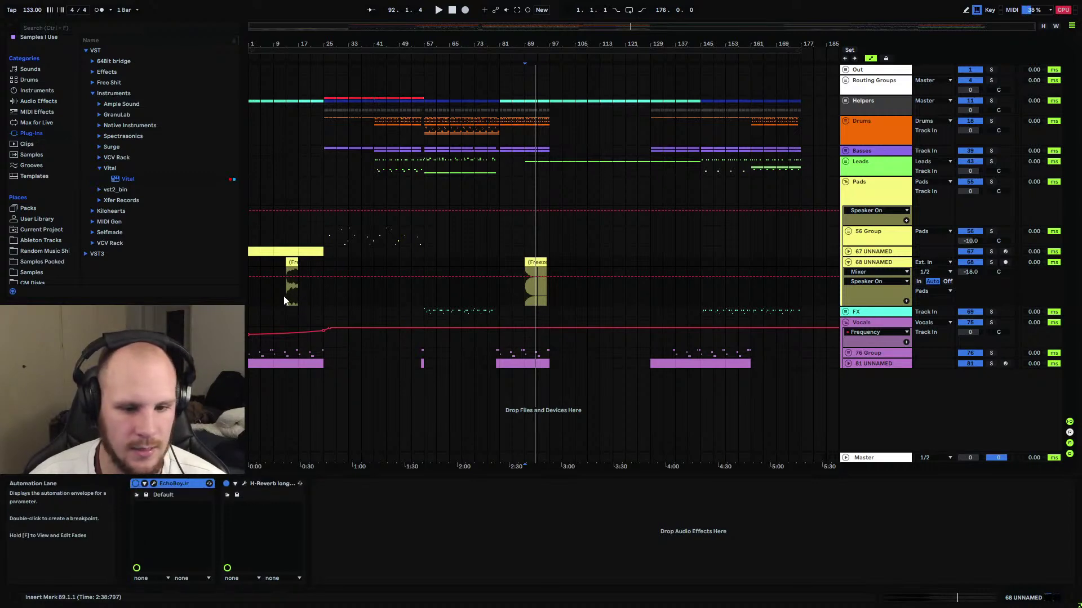
While playing the pad from bar 13, add EQ Eight first in track 68's chain with a low cut at 310 Hz.
{"action": "left_click", "coordinate": [285, 298]}
{"action": "left_click_drag", "start_coordinate": [276, 46], "coordinate": [404, 198]}
{"action": "left_click", "coordinate": [387, 264]}
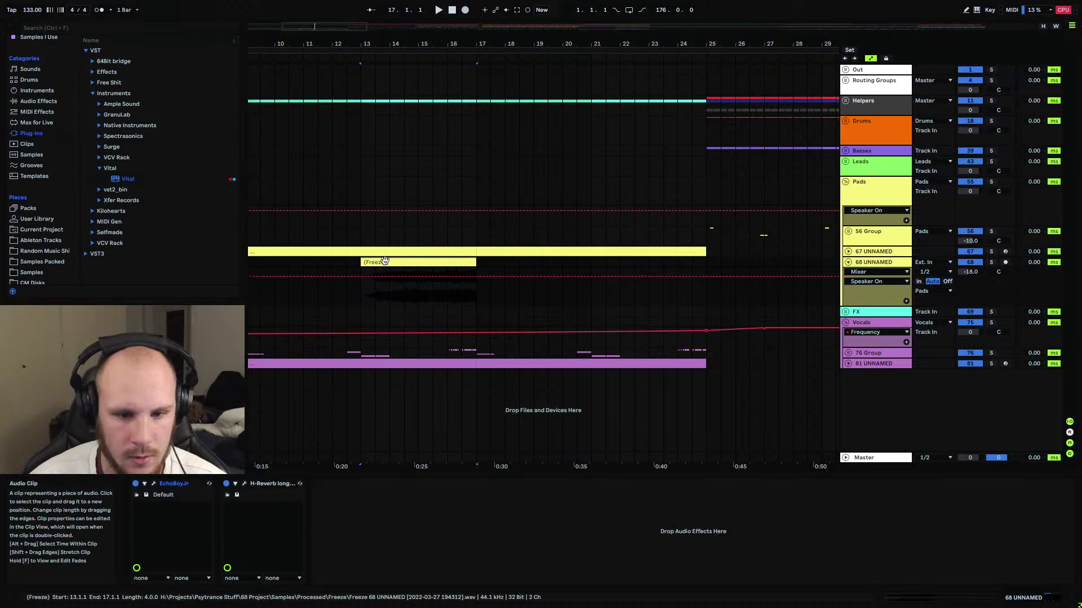
{"action": "key", "text": "space"}
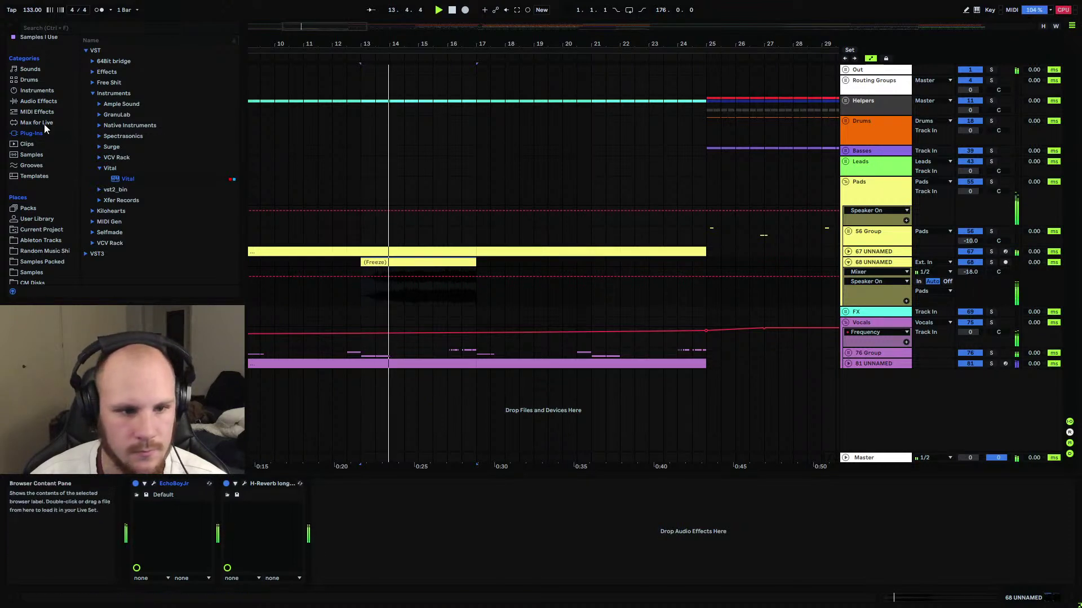
{"action": "left_click", "coordinate": [37, 103]}
{"action": "scroll", "coordinate": [121, 163], "scroll_direction": "up", "scroll_amount": 2}
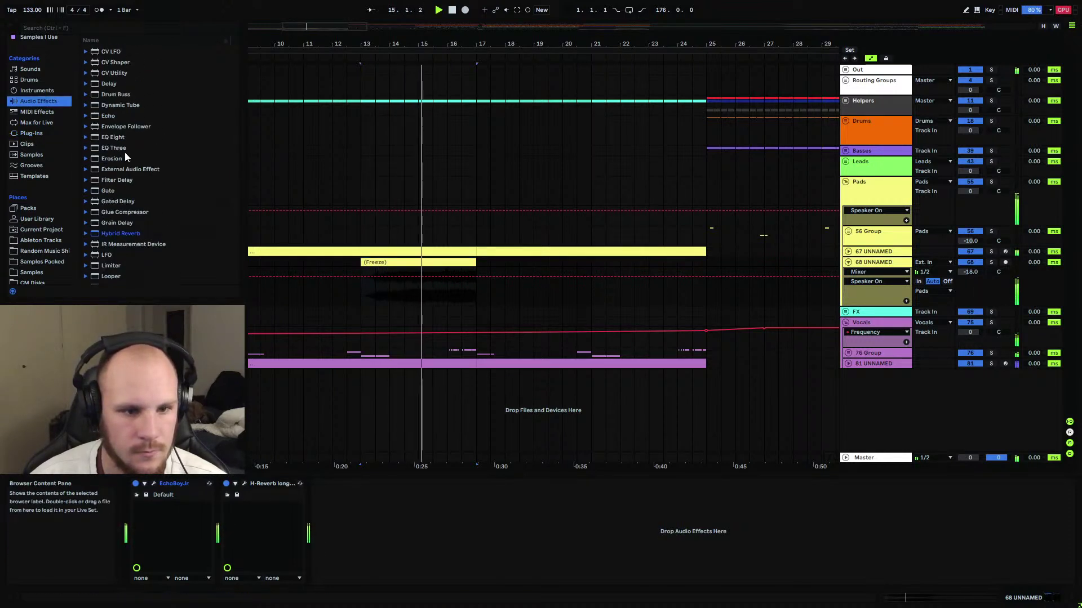
{"action": "left_click_drag", "start_coordinate": [112, 142], "coordinate": [211, 481]}
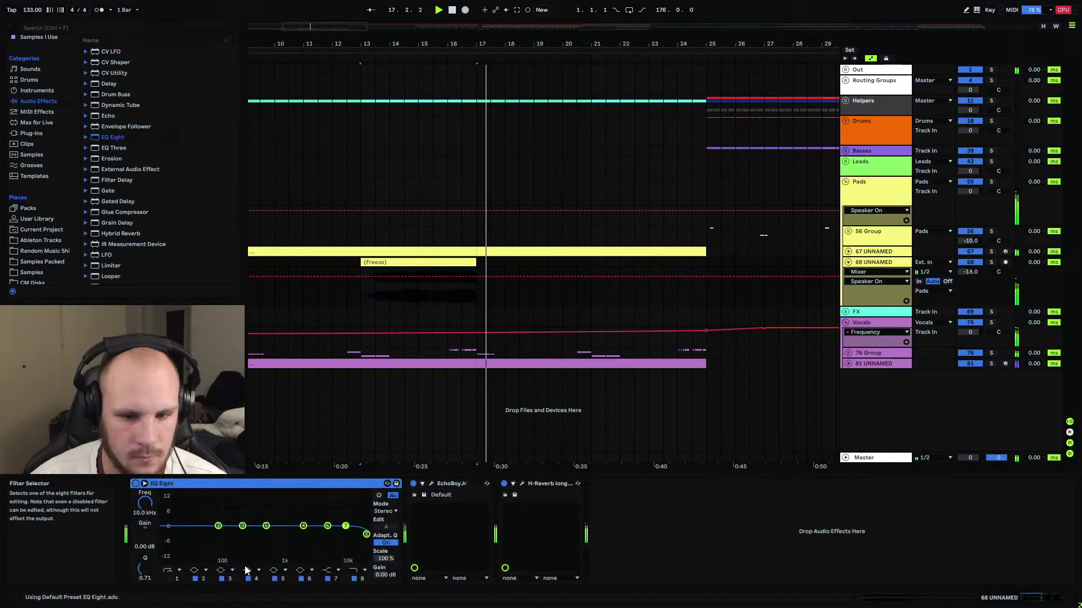
{"action": "left_click_drag", "start_coordinate": [161, 532], "coordinate": [253, 547]}
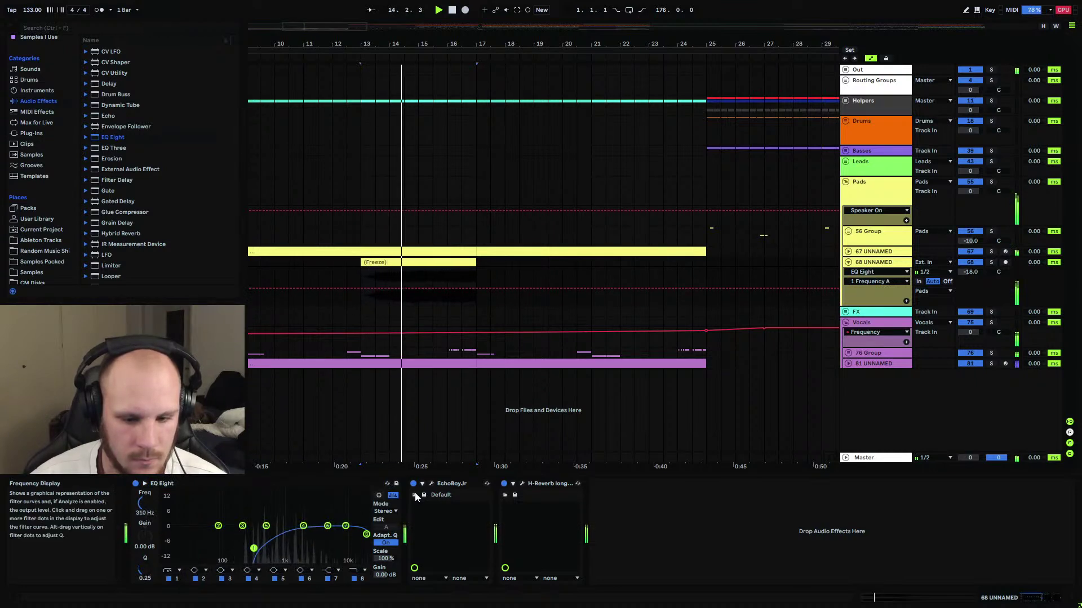
Adjust the mix in track 68's EchoBoy Jr. and set its feedback to 0.68.
{"action": "left_click", "coordinate": [431, 483]}
{"action": "left_click_drag", "start_coordinate": [291, 179], "coordinate": [283, 170]}
{"action": "left_click", "coordinate": [387, 174]}
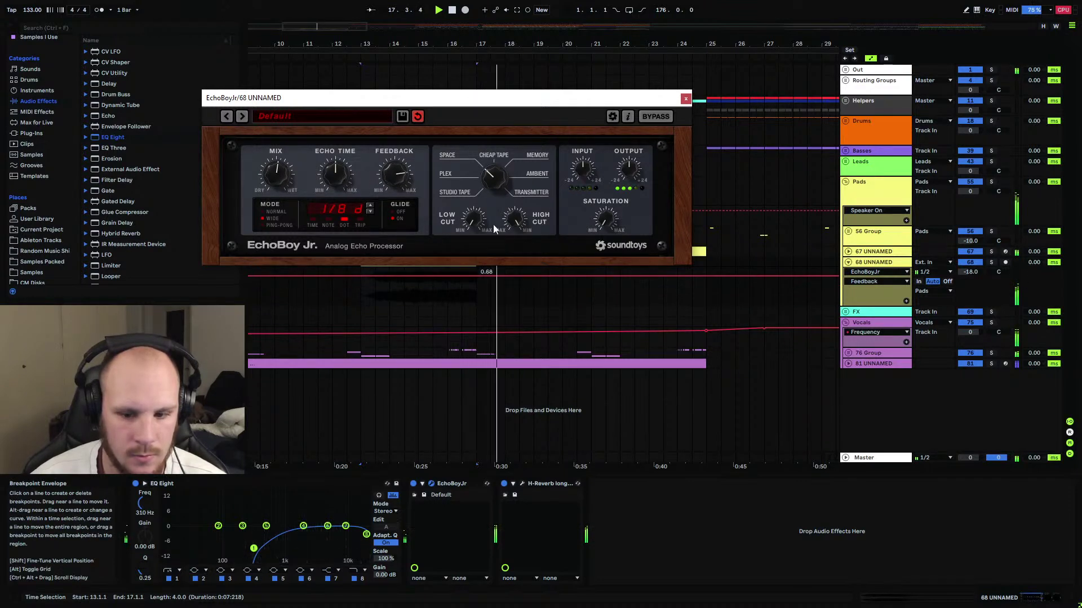
Solo track 68, play from bar 16, and set EchoBoy Jr.'s style to Studio Tape and its output gain to 0.55.
{"action": "left_click", "coordinate": [441, 292]}
{"action": "key", "text": "space"}
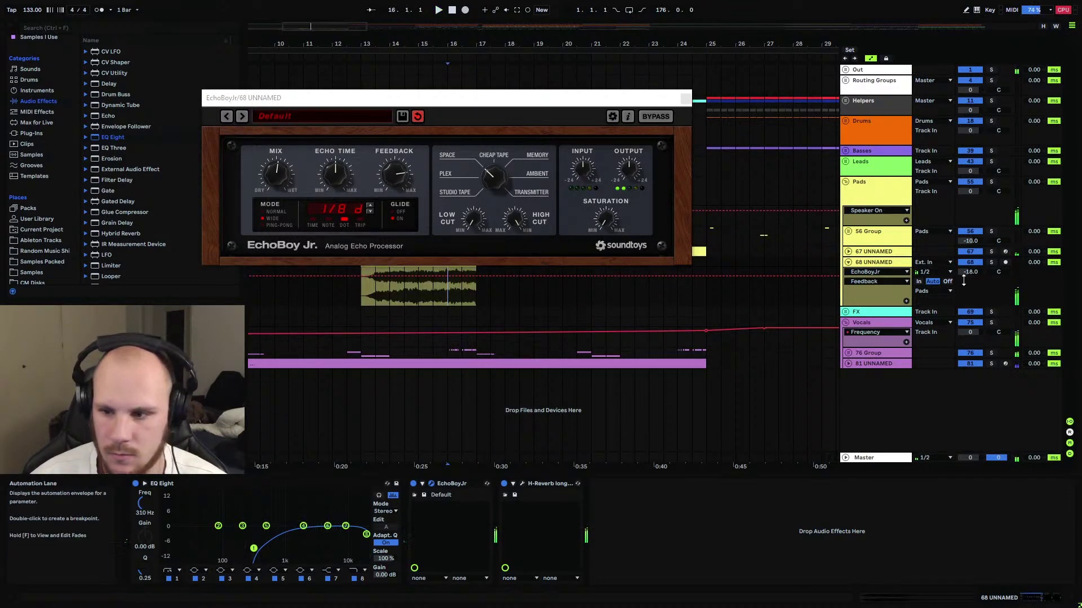
{"action": "left_click", "coordinate": [990, 262]}
{"action": "key", "text": "space"}
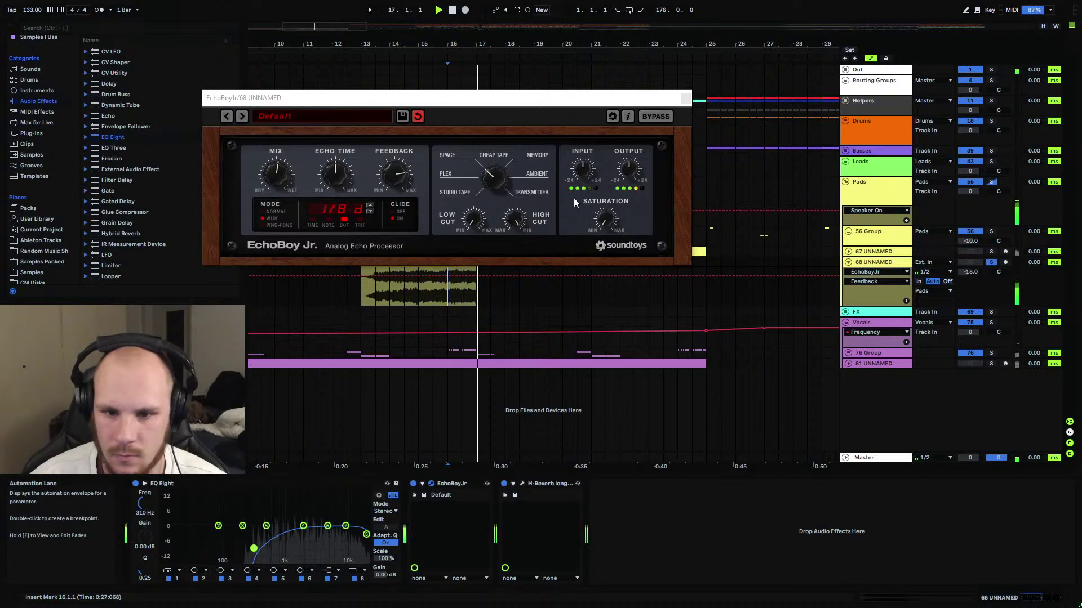
{"action": "left_click_drag", "start_coordinate": [502, 177], "coordinate": [496, 235]}
{"action": "key", "text": "space"}
{"action": "key", "text": "space"}
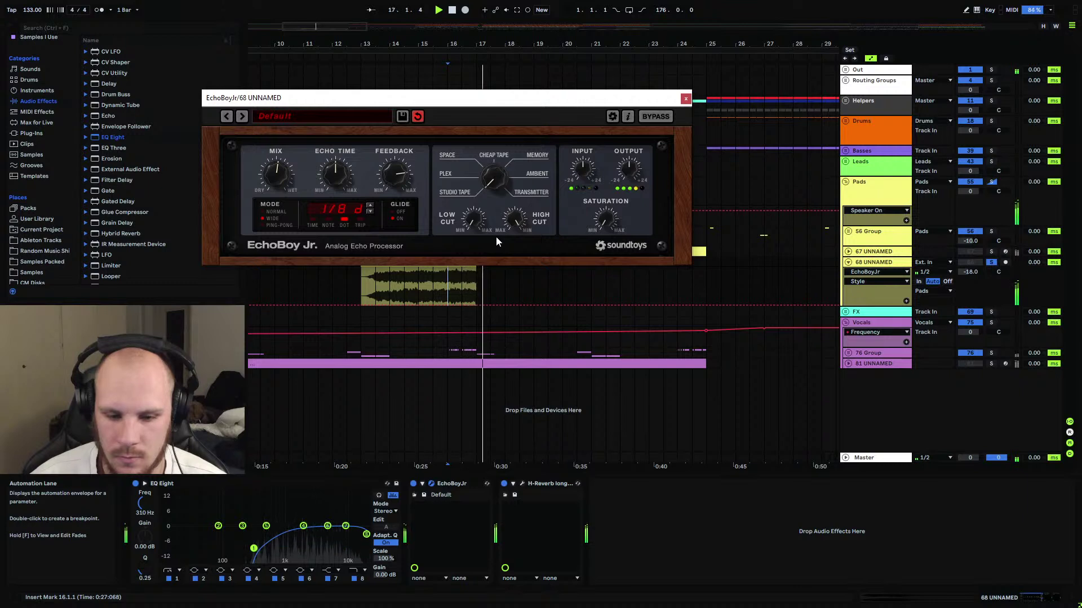
{"action": "left_click", "coordinate": [631, 178]}
{"action": "key", "text": "space"}
{"action": "key", "text": "space"}
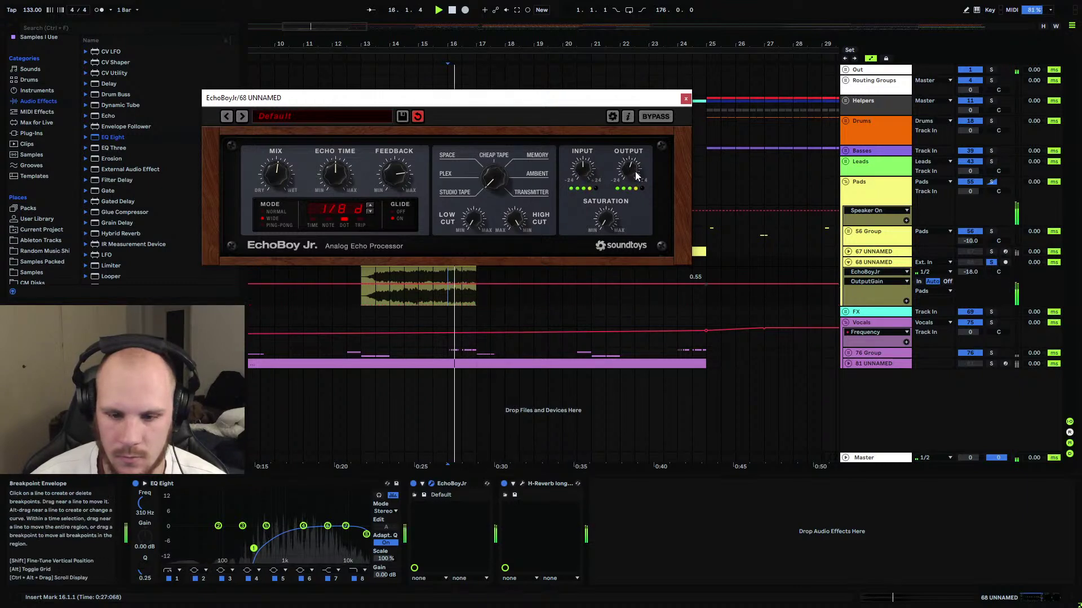
In H-Reverb, set the reverb time to 7.78 seconds, boost the high shelf at 7113 Hz, raise the high damping point, and close the plug-in windows.
{"action": "left_click", "coordinate": [524, 483]}
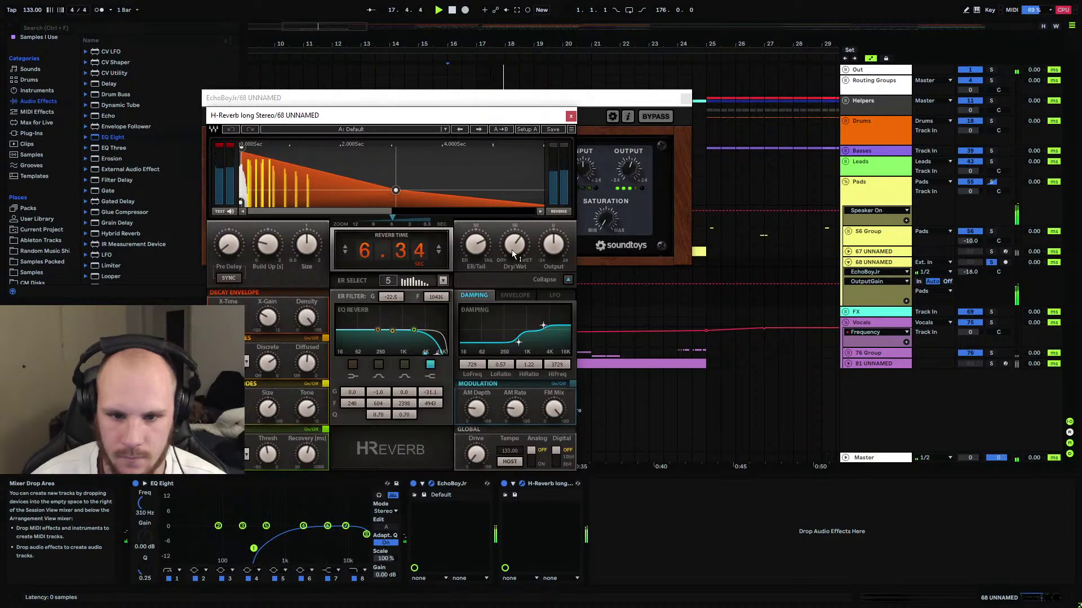
{"action": "left_click_drag", "start_coordinate": [431, 265], "coordinate": [431, 228]}
{"action": "mouse_move", "coordinate": [430, 393]}
{"action": "left_mouse_down"}
{"action": "mouse_move", "coordinate": [431, 366]}
{"action": "mouse_move", "coordinate": [434, 397]}
{"action": "left_mouse_up"}
{"action": "key", "text": "space"}
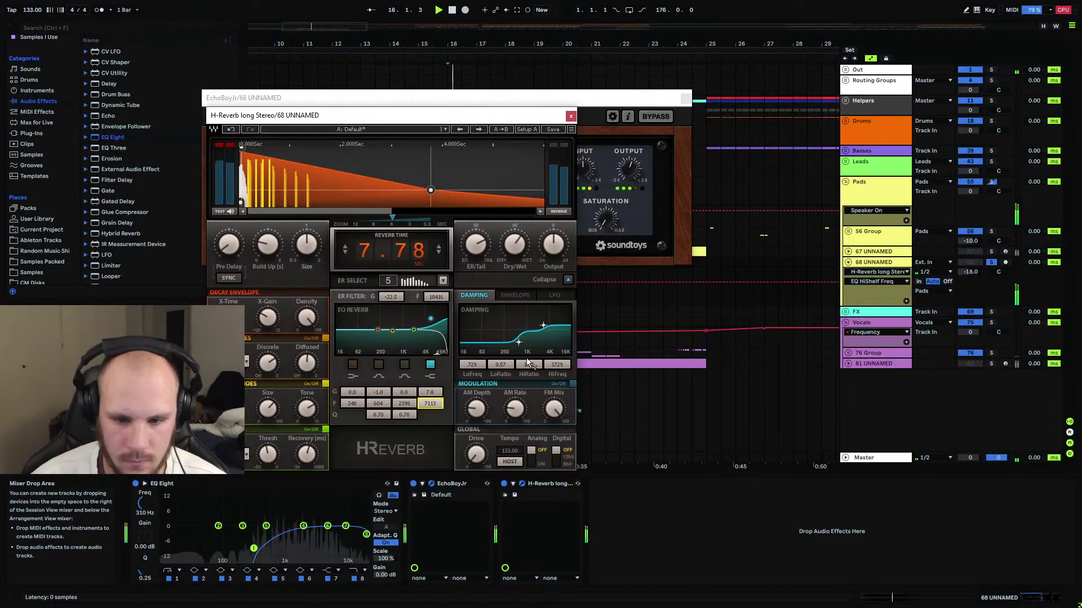
{"action": "left_click_drag", "start_coordinate": [543, 321], "coordinate": [544, 321]}
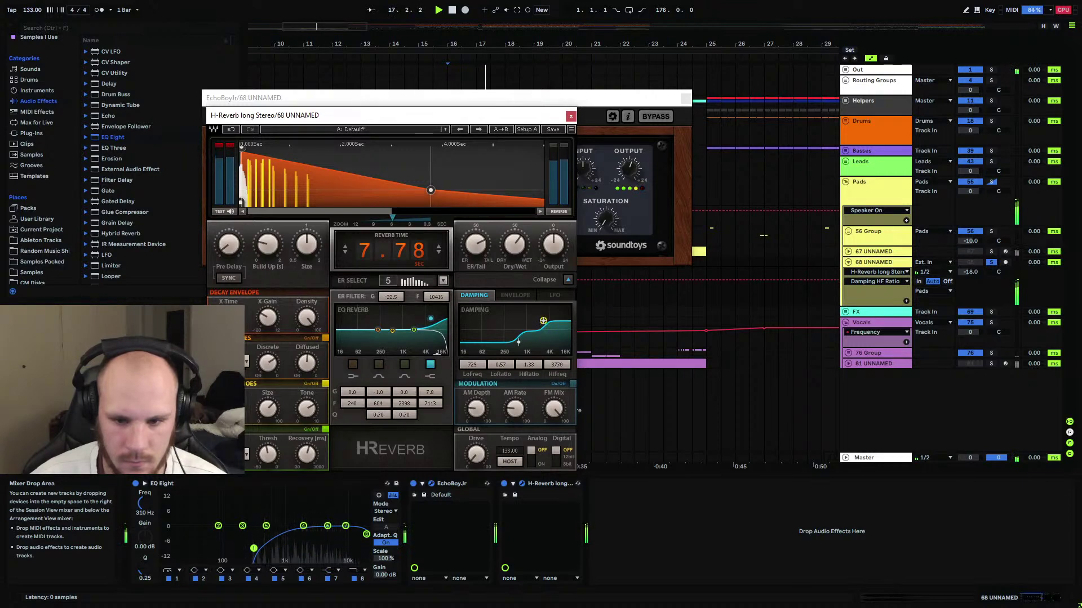
{"action": "left_click", "coordinate": [571, 116]}
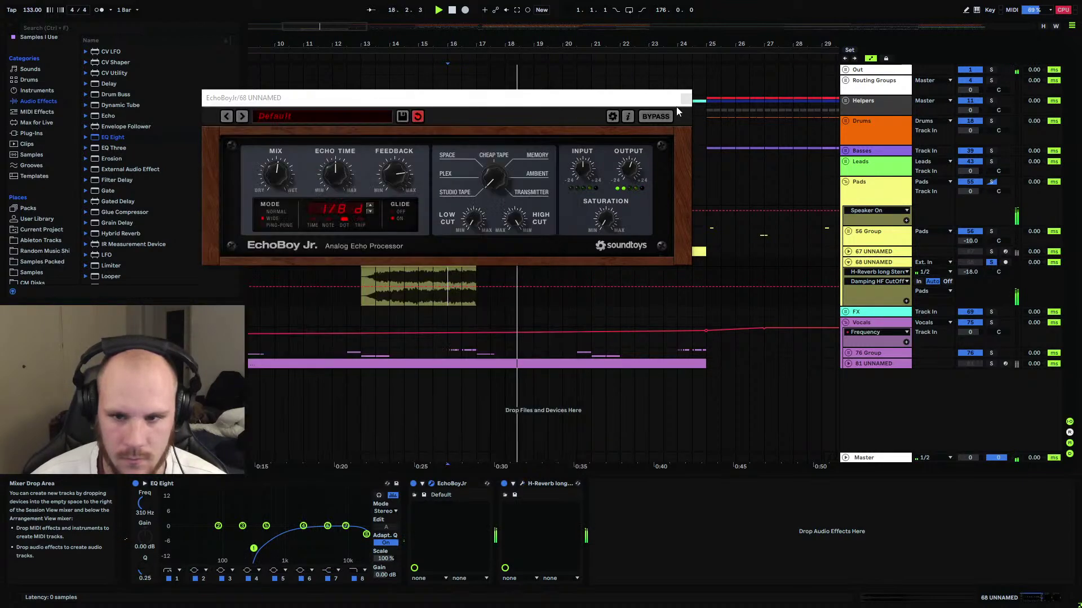
{"action": "left_click", "coordinate": [685, 98]}
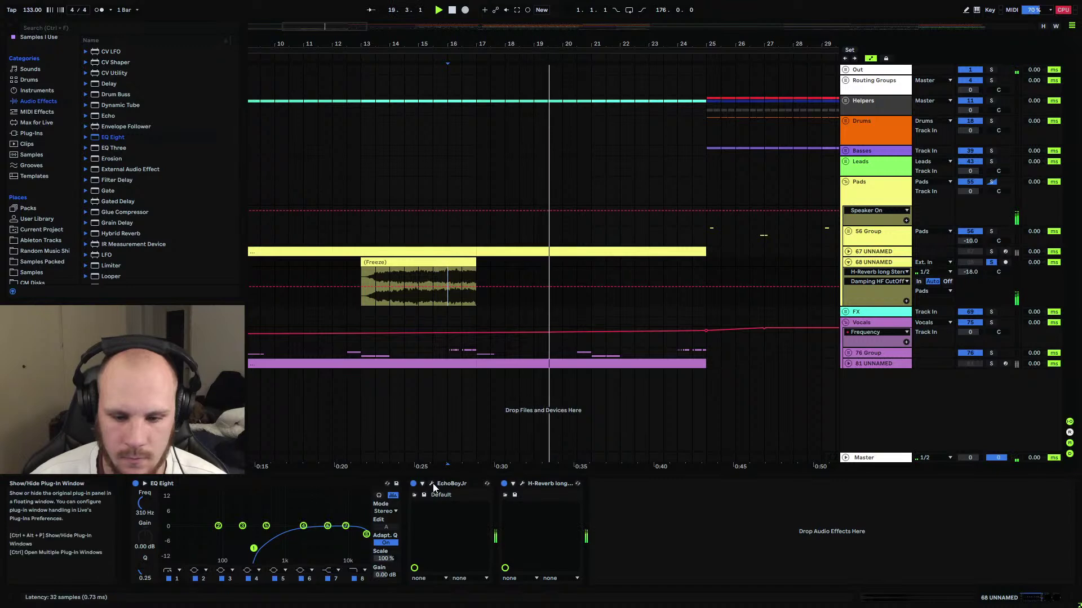
Unsolo track 68 and play the processed pad with the full arrangement from bar 13.
{"action": "left_click", "coordinate": [991, 262]}
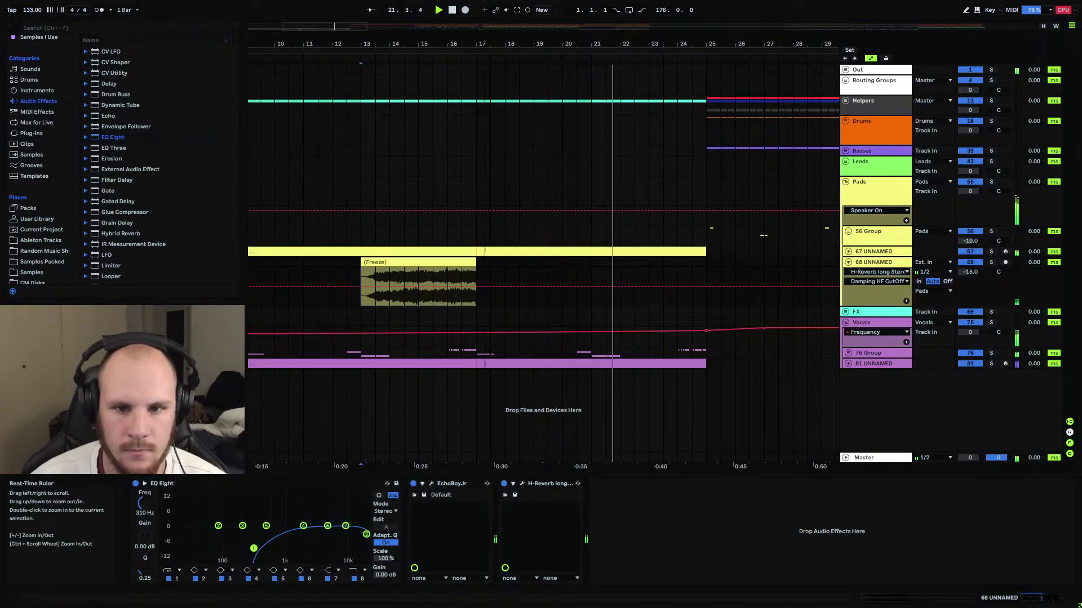
{"action": "left_click_drag", "start_coordinate": [341, 46], "coordinate": [342, 31]}
{"action": "key", "text": "space"}
{"action": "key", "text": "space"}
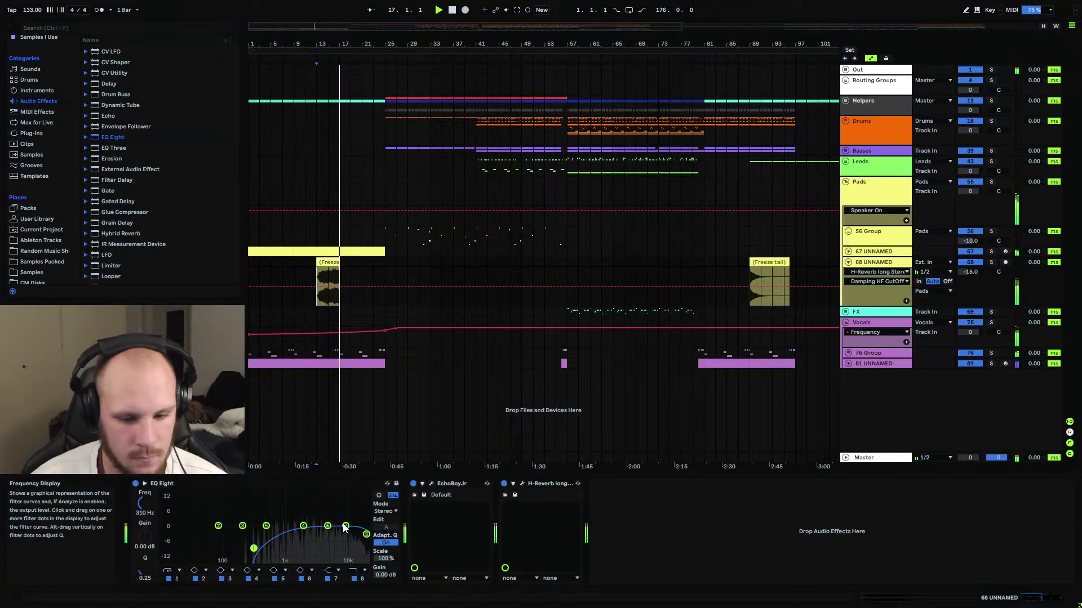
Fold track 68 in the arrangement.
{"action": "left_click", "coordinate": [847, 263]}
{"action": "left_click", "coordinate": [847, 262]}
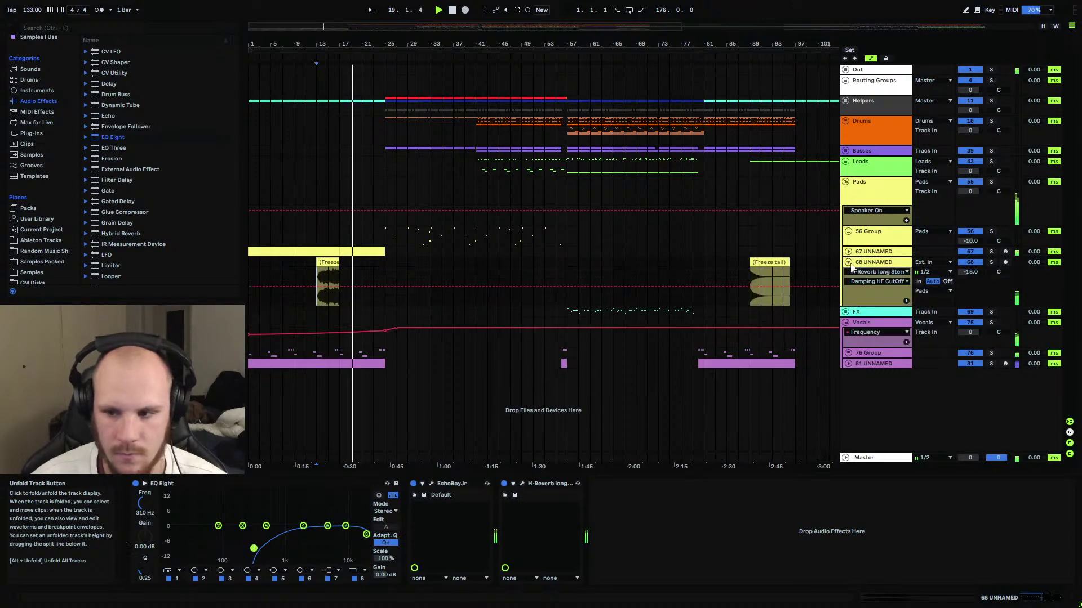
{"action": "left_click", "coordinate": [848, 263]}
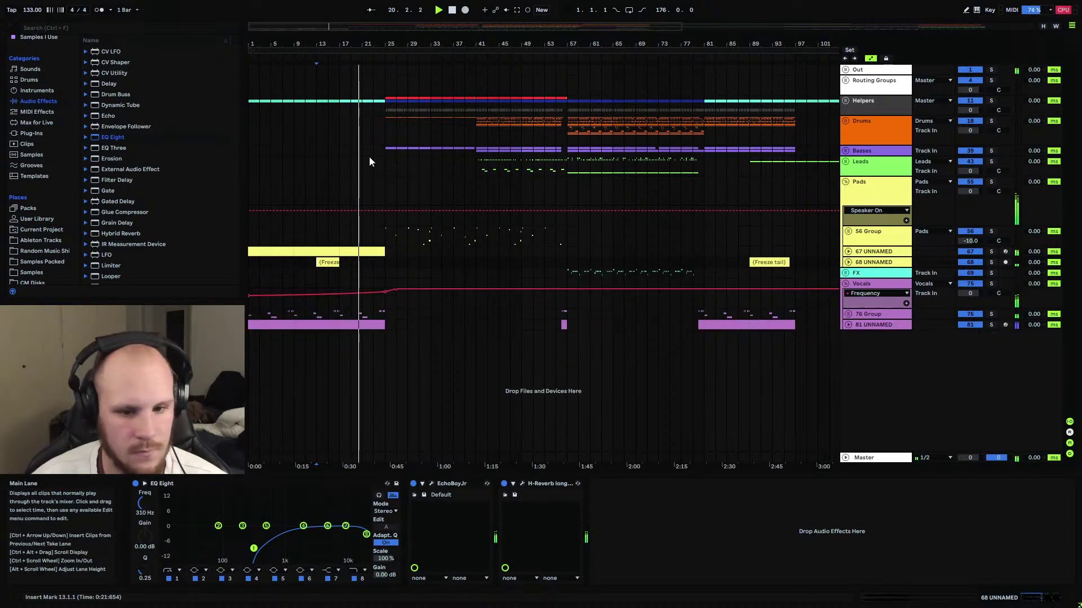
Bring up track 67's device chain and unfold the track around bar 25 to expose its automation.
{"action": "left_click_drag", "start_coordinate": [346, 45], "coordinate": [347, 90]}
{"action": "left_click", "coordinate": [847, 252]}
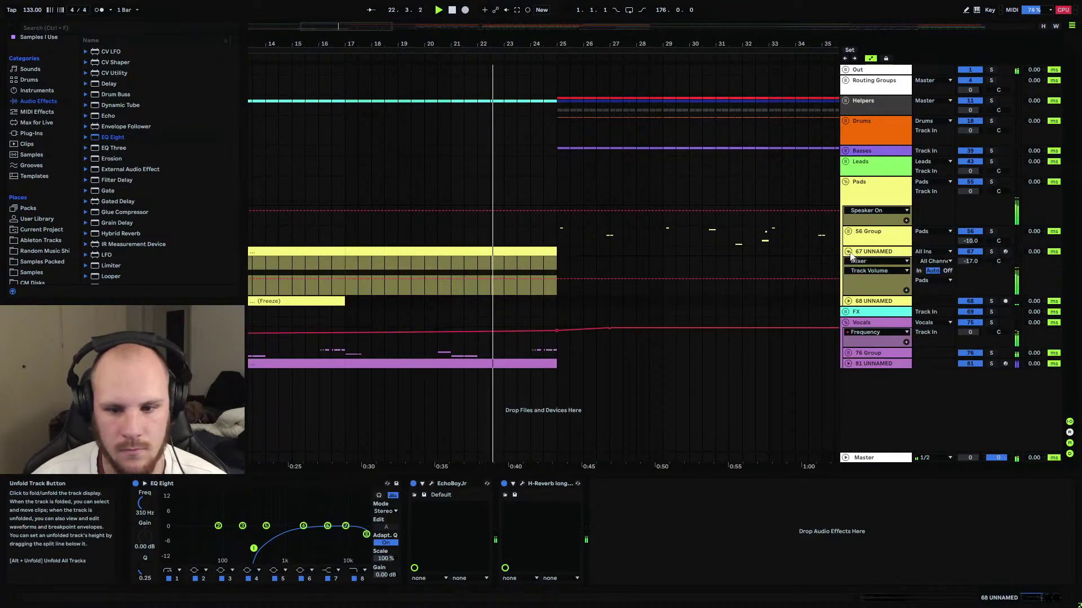
{"action": "left_click", "coordinate": [876, 253]}
{"action": "key", "text": "Left"}
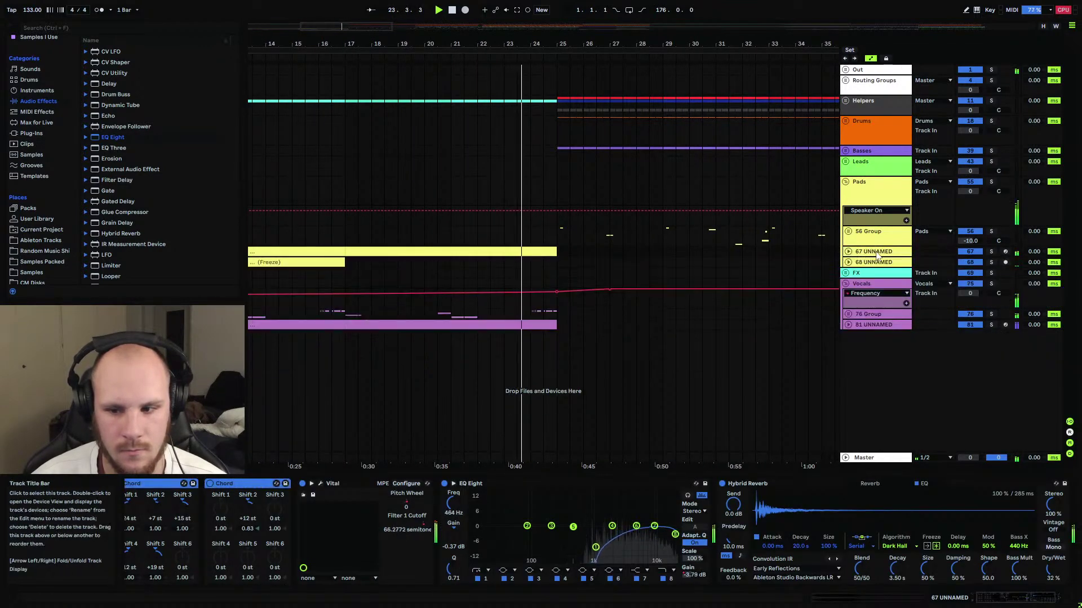
{"action": "left_click", "coordinate": [848, 252]}
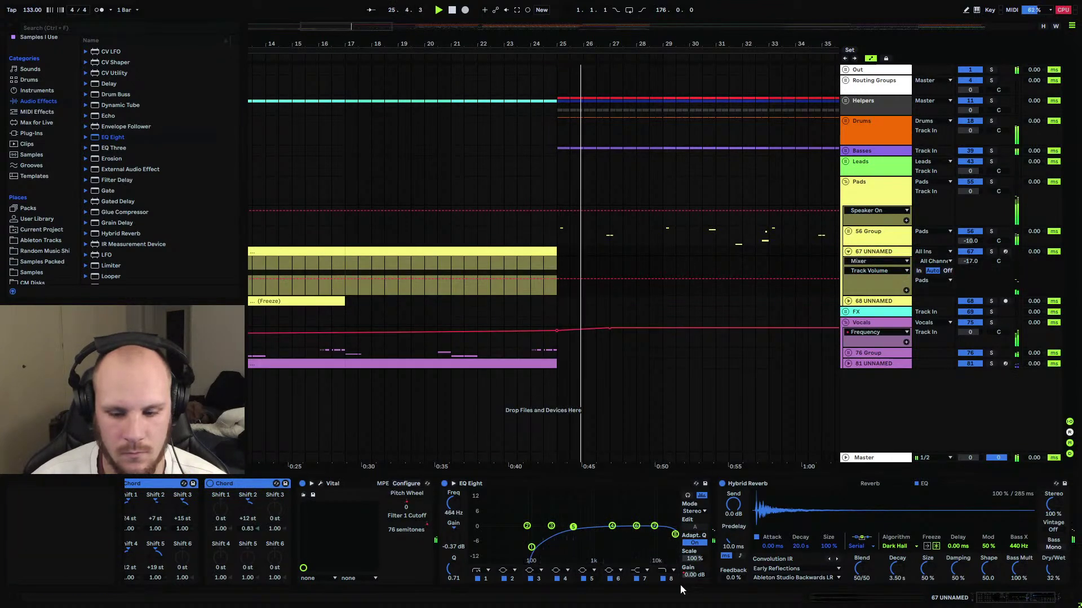
Try lowering track 67's EQ Eight output gain automation to -12 dB at bar 25 and audition the transition.
{"action": "left_click_drag", "start_coordinate": [557, 278], "coordinate": [557, 294]}
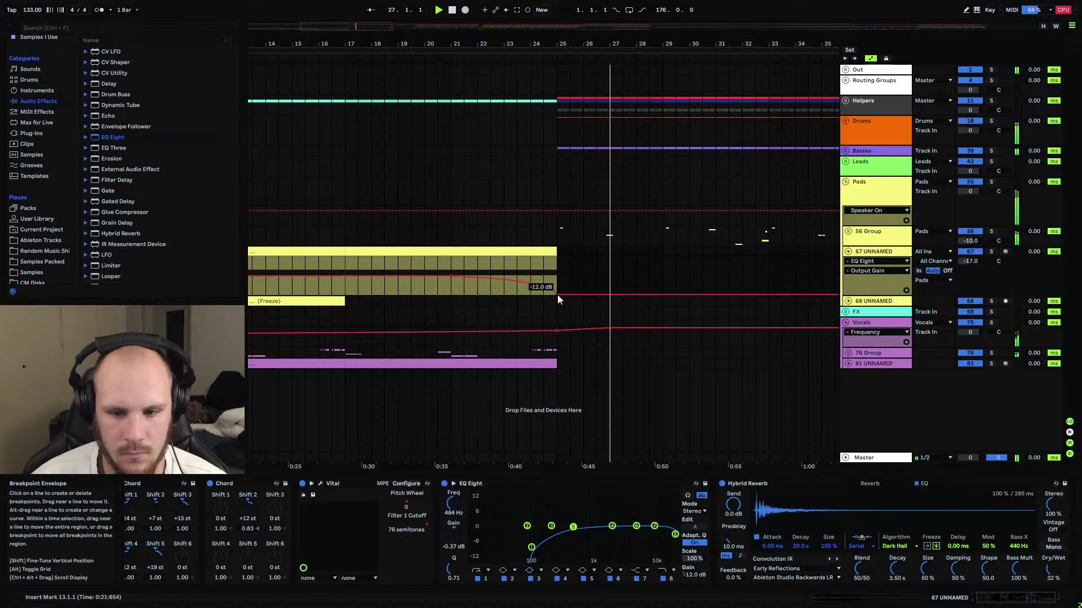
{"action": "key", "text": "space"}
{"action": "key", "text": "space"}
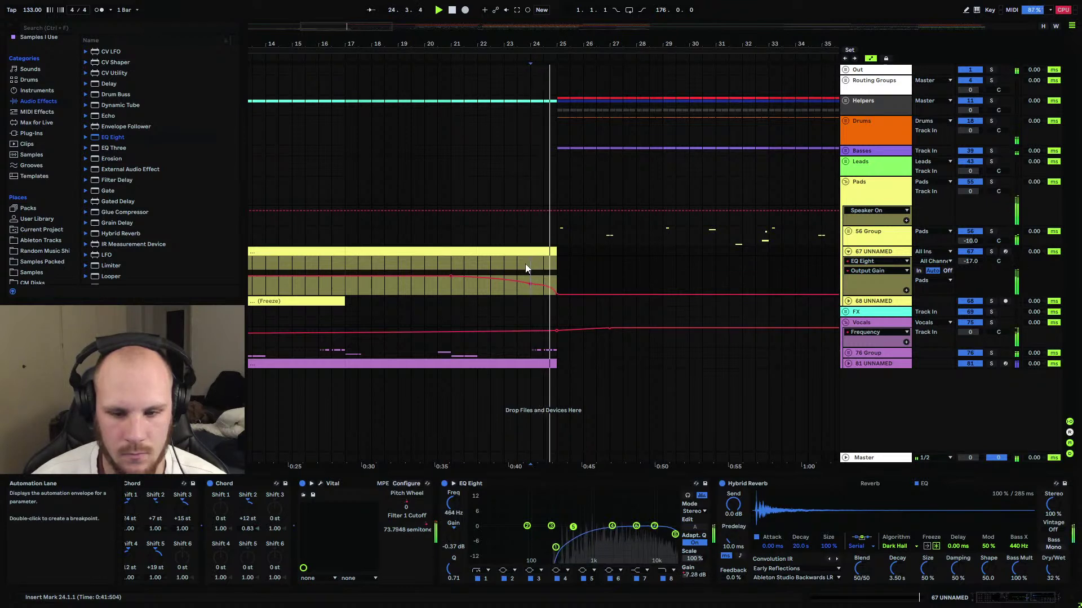
{"action": "key", "text": "ctrl+z"}
Replay the transition and set track 67's EQ Eight output gain automation to -2.87 dB at bar 25.
{"action": "key", "text": "space"}
{"action": "key", "text": "space"}
{"action": "left_click_drag", "start_coordinate": [556, 277], "coordinate": [556, 280]}
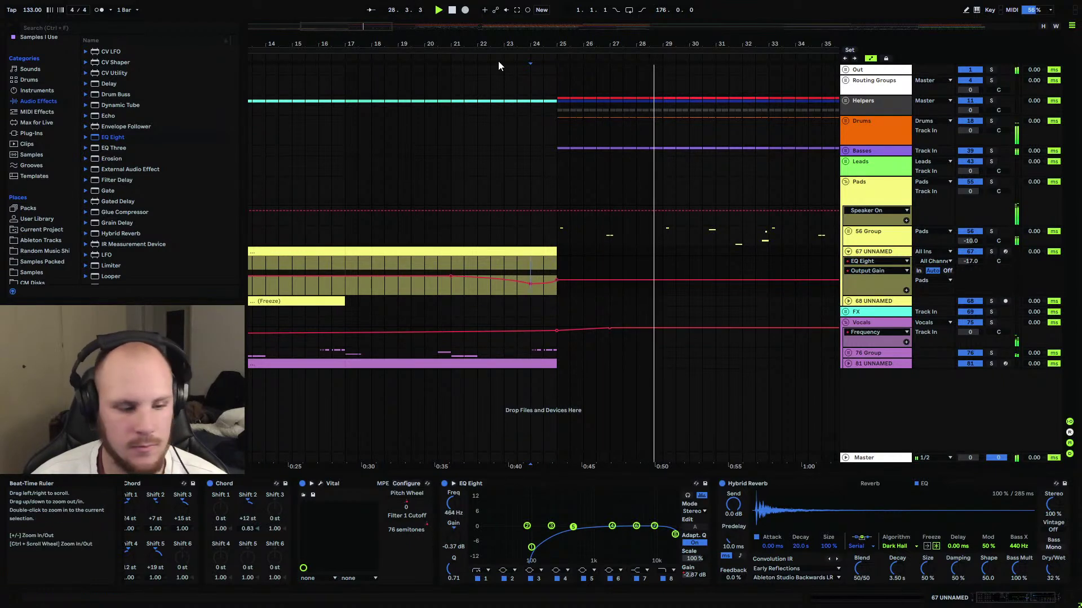
Set the insert marker at bar 17 and add Auto Pan between Vital and EQ Eight on track 67.
{"action": "left_click_drag", "start_coordinate": [494, 44], "coordinate": [494, 28]}
{"action": "left_click", "coordinate": [406, 288]}
{"action": "scroll", "coordinate": [127, 131], "scroll_direction": "up", "scroll_amount": 2}
{"action": "scroll", "coordinate": [128, 132], "scroll_direction": "up", "scroll_amount": 5}
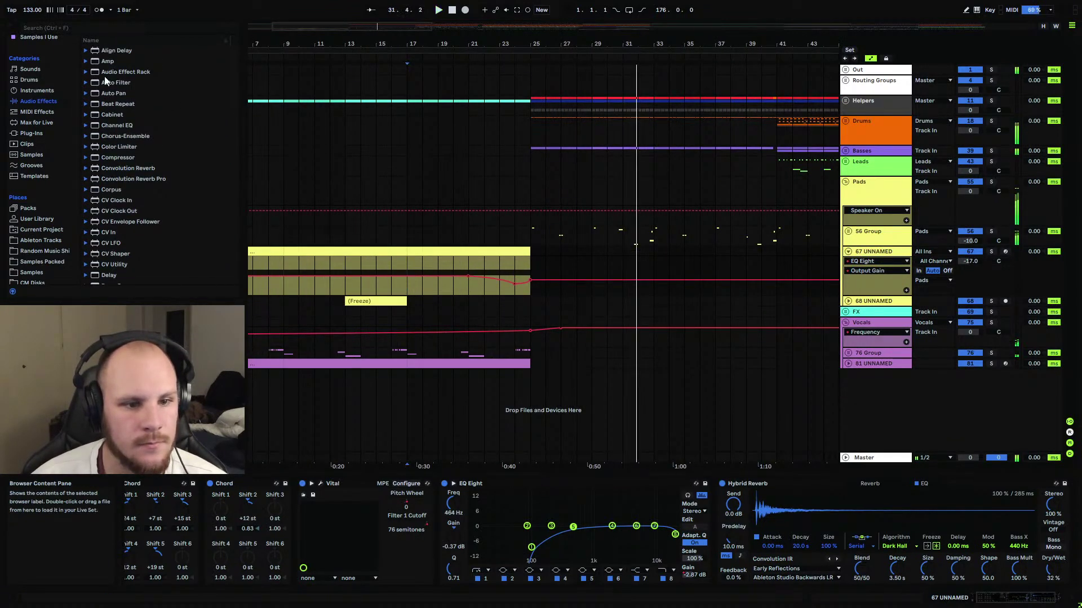
{"action": "left_click_drag", "start_coordinate": [113, 94], "coordinate": [434, 545]}
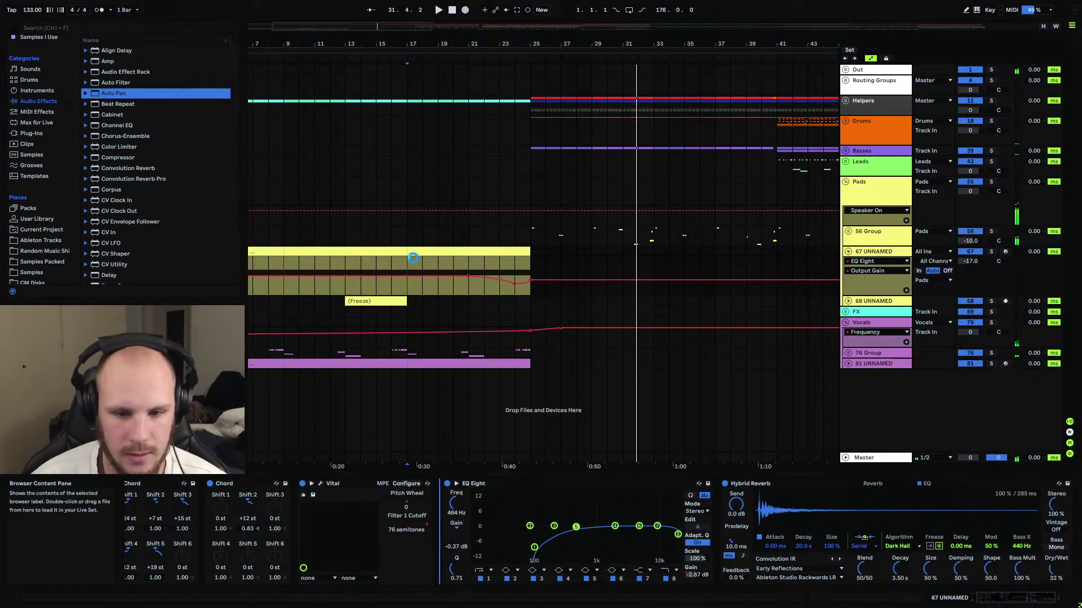
{"action": "left_click_drag", "start_coordinate": [660, 294], "coordinate": [442, 518]}
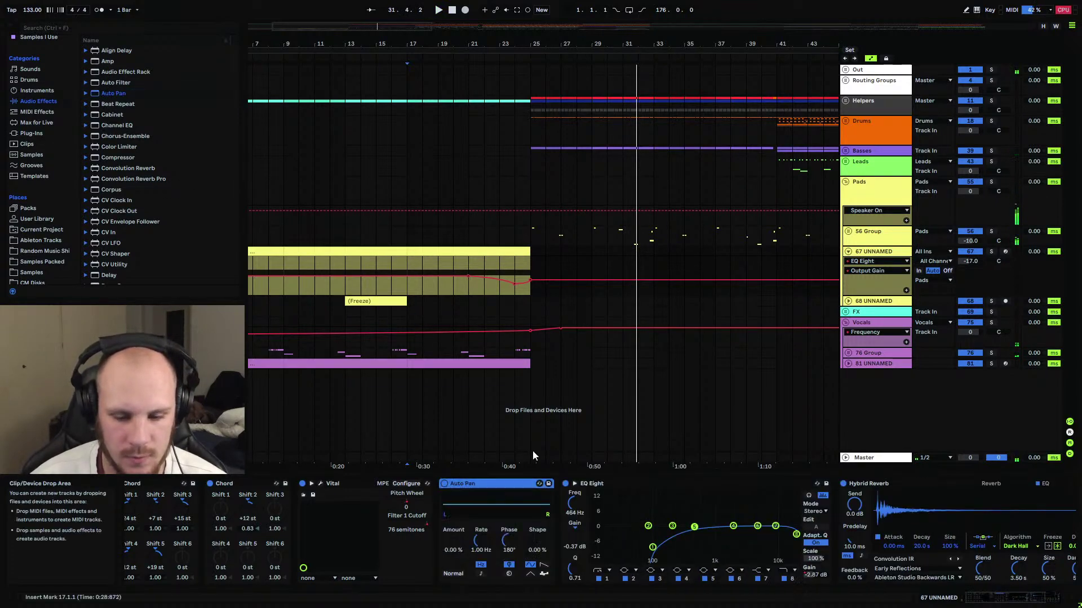
Set Auto Pan's phase to 0° and automate its amount to 100% and rate to 40.1 Hz from bar 17 to 25.
{"action": "left_click", "coordinate": [458, 540]}
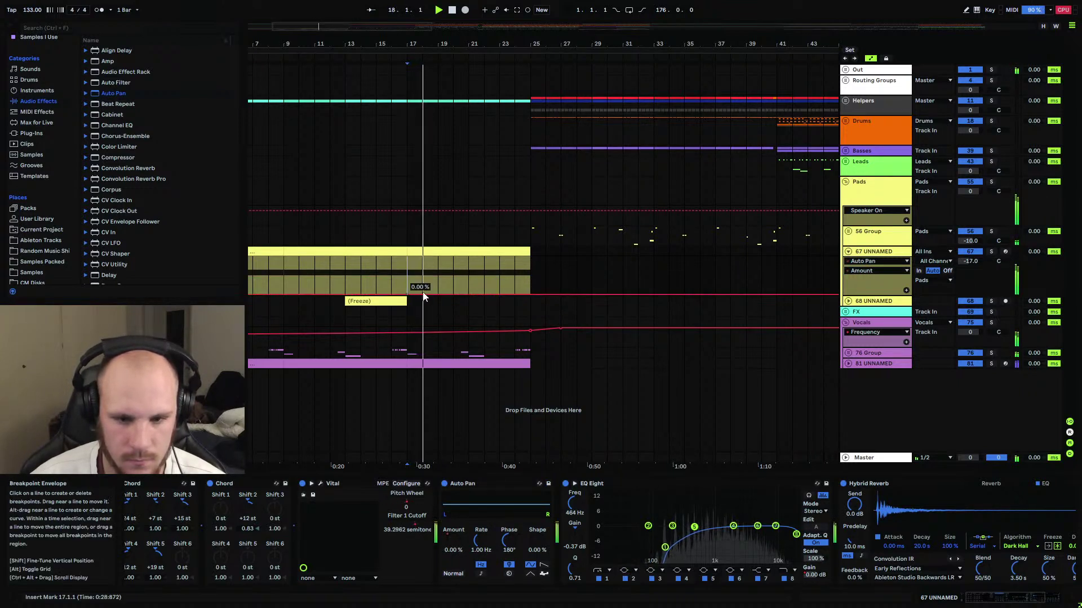
{"action": "left_click_drag", "start_coordinate": [530, 294], "coordinate": [530, 258]}
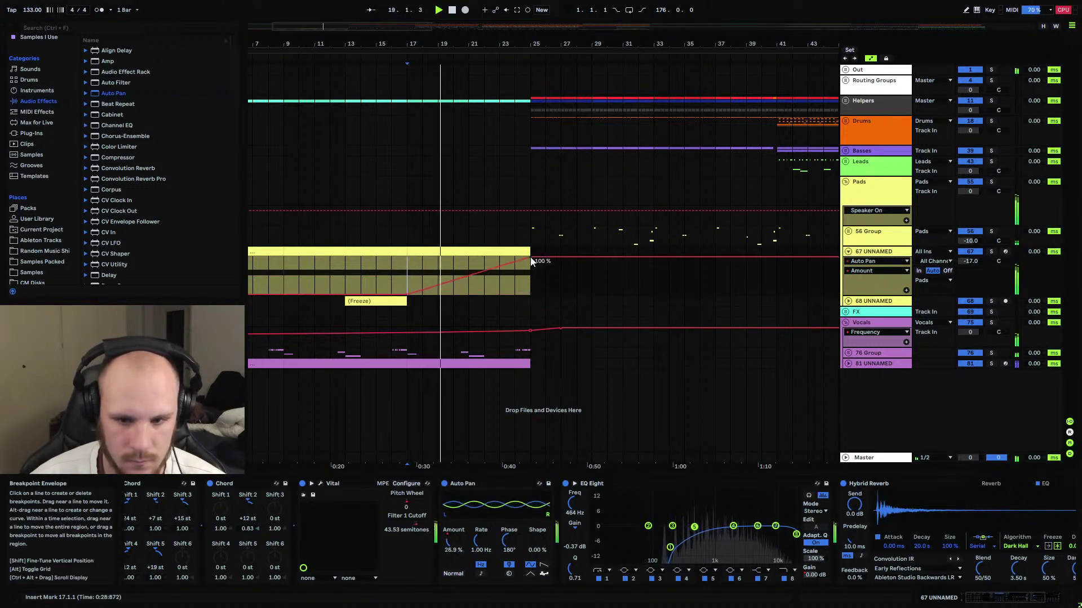
{"action": "left_click", "coordinate": [481, 541]}
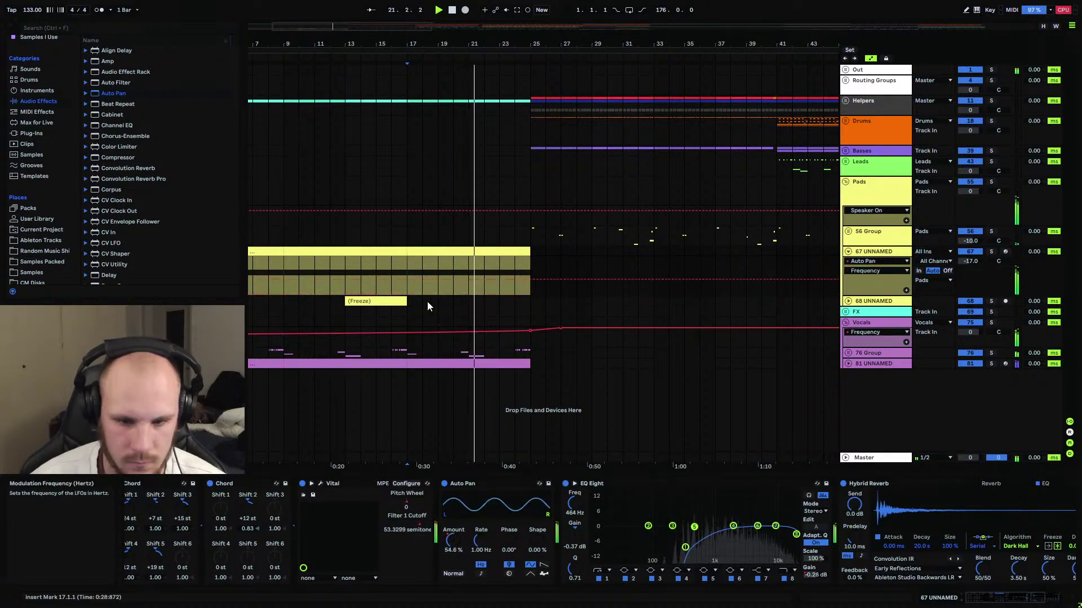
{"action": "left_click_drag", "start_coordinate": [529, 278], "coordinate": [530, 261]}
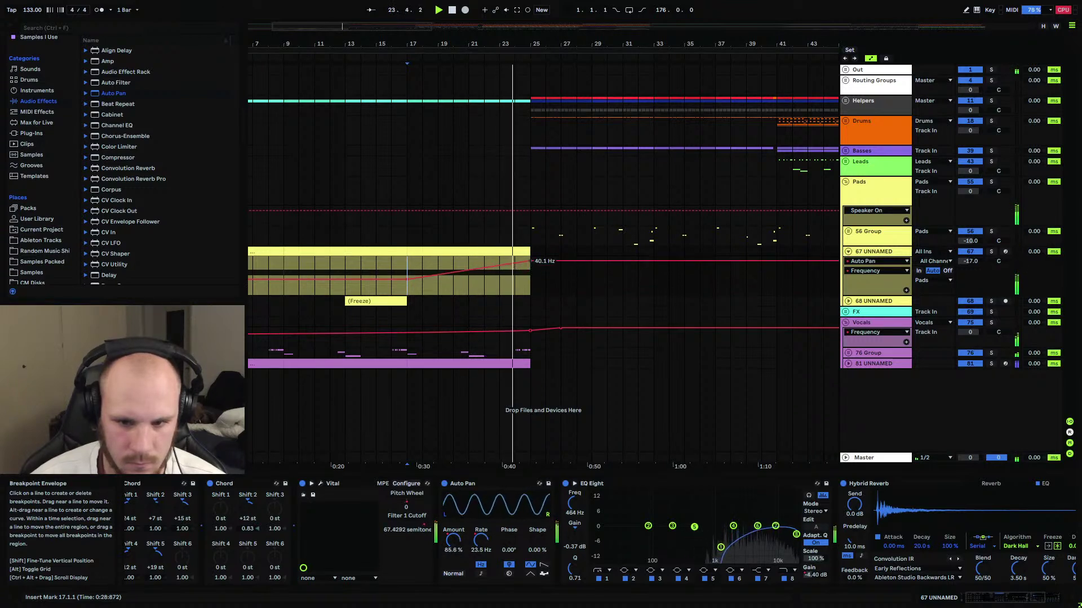
Add an Auto Pan rate breakpoint of 21.4 Hz at bar 24, drop the rate to 0.51 Hz at bar 25, and play from bar 17.
{"action": "left_click", "coordinate": [516, 263]}
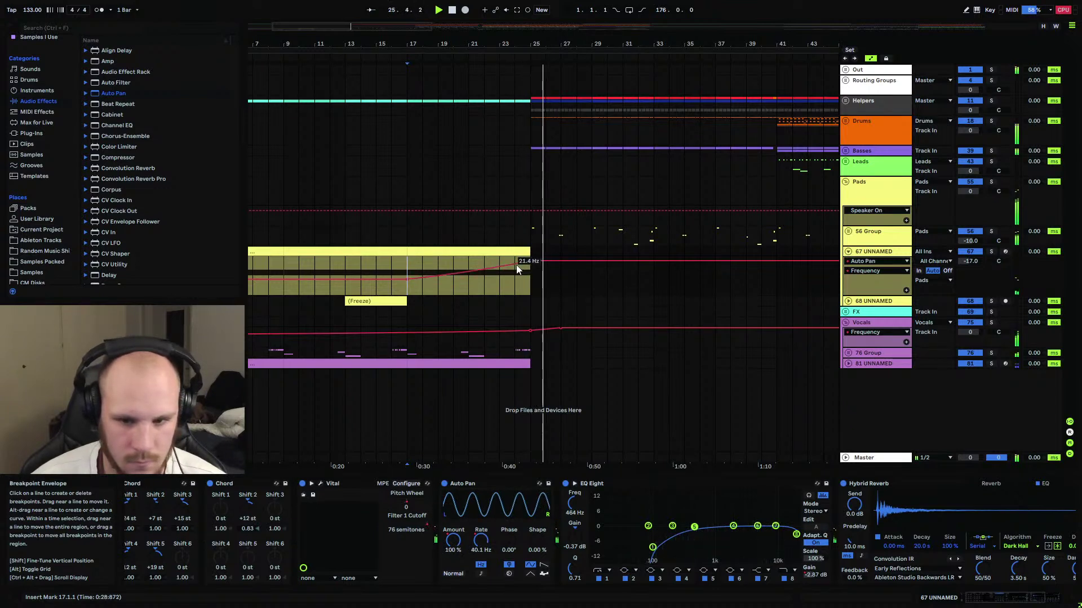
{"action": "left_click_drag", "start_coordinate": [529, 261], "coordinate": [532, 282]}
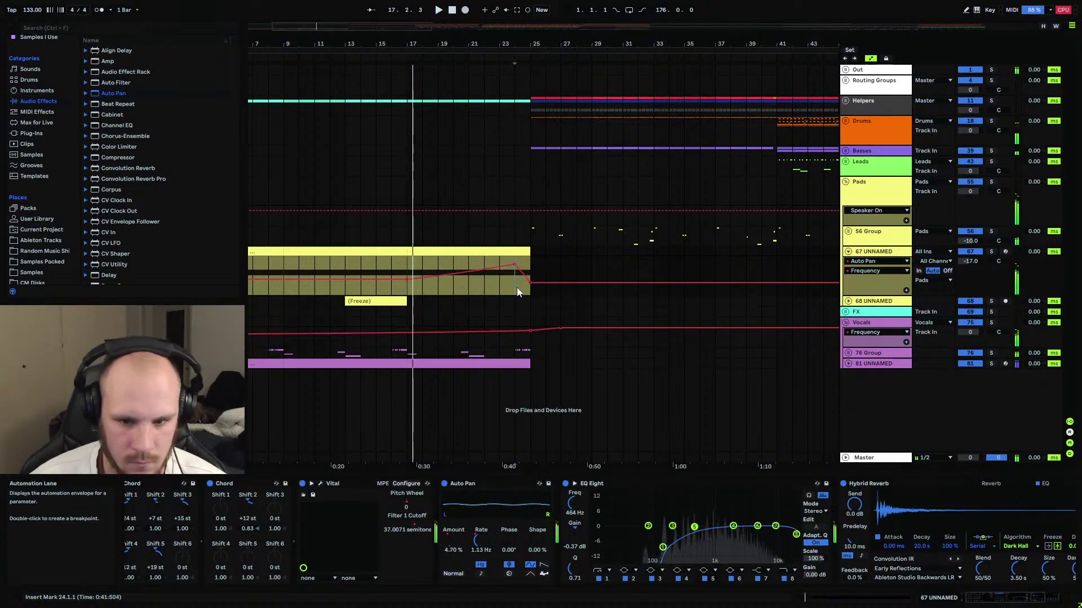
{"action": "key", "text": "space"}
{"action": "left_click", "coordinate": [406, 274]}
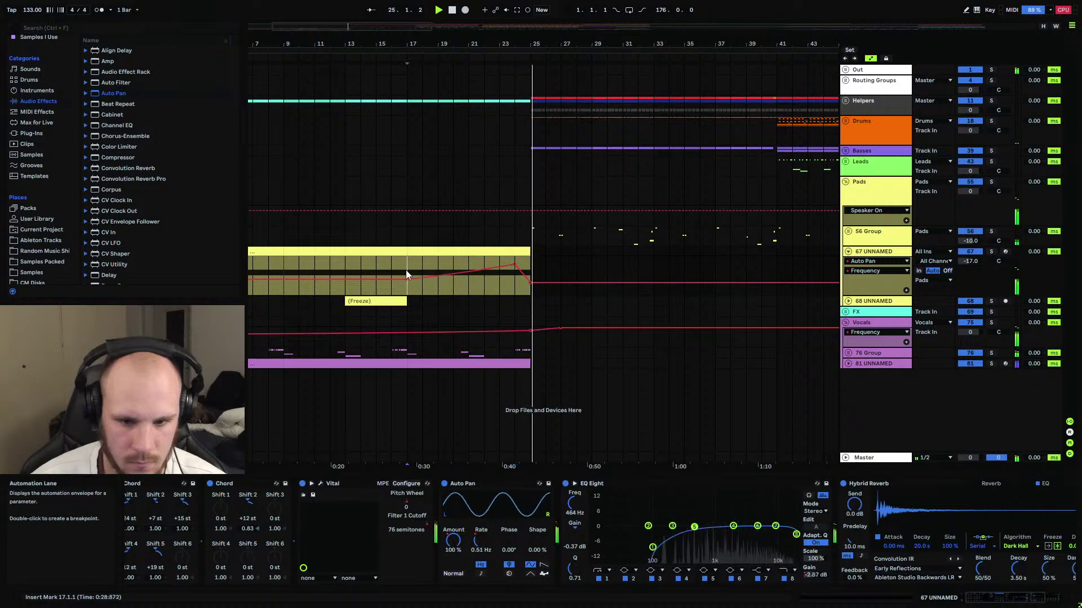
{"action": "key", "text": "space"}
{"action": "key", "text": "space"}
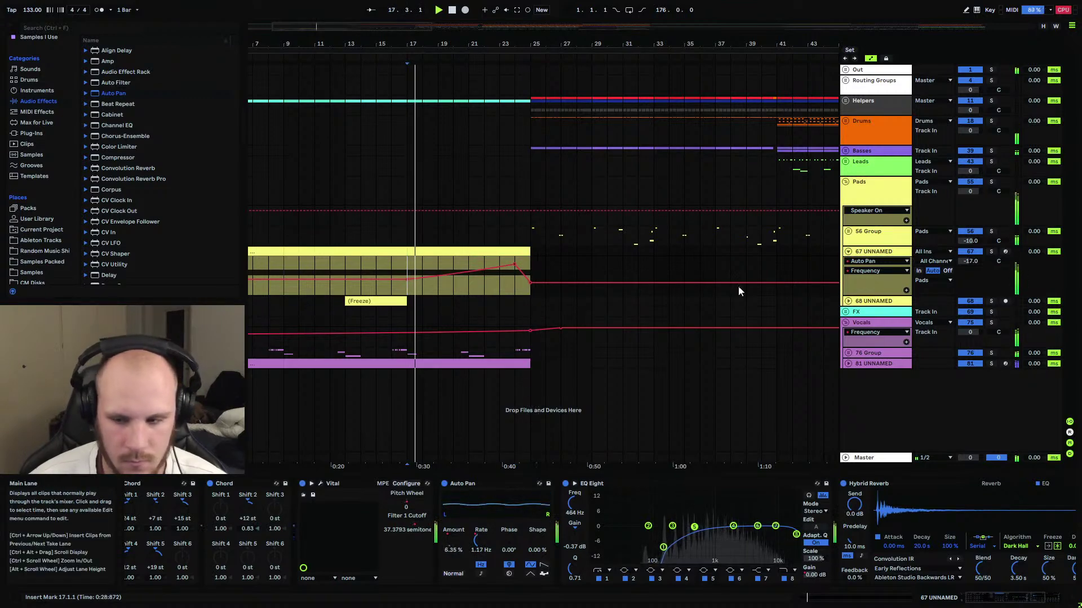
Automate EQ Eight's band 8 frequency on track 67 down to 1.76 kHz between bars 24 and 25, and replay from bar 17.
{"action": "left_click", "coordinate": [847, 251]}
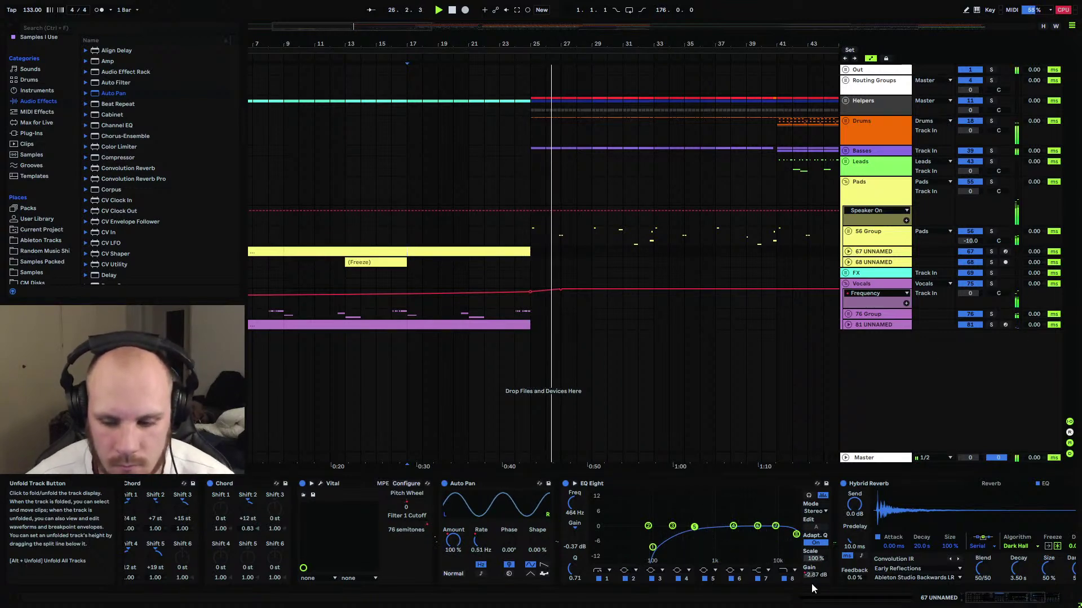
{"action": "left_click", "coordinate": [849, 252]}
{"action": "left_click_drag", "start_coordinate": [558, 263], "coordinate": [558, 269]}
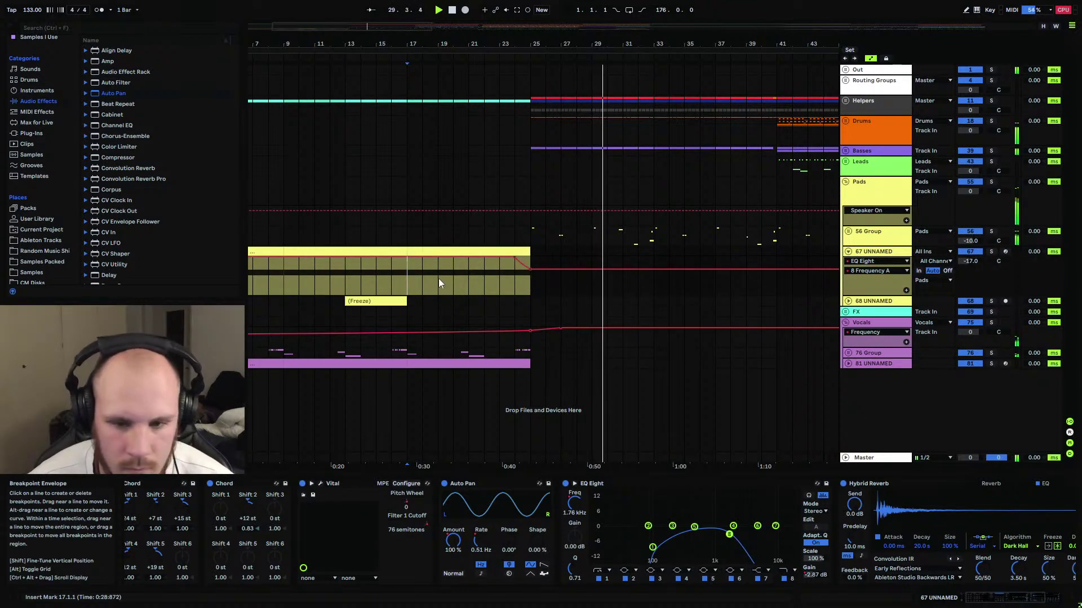
{"action": "left_click", "coordinate": [408, 275]}
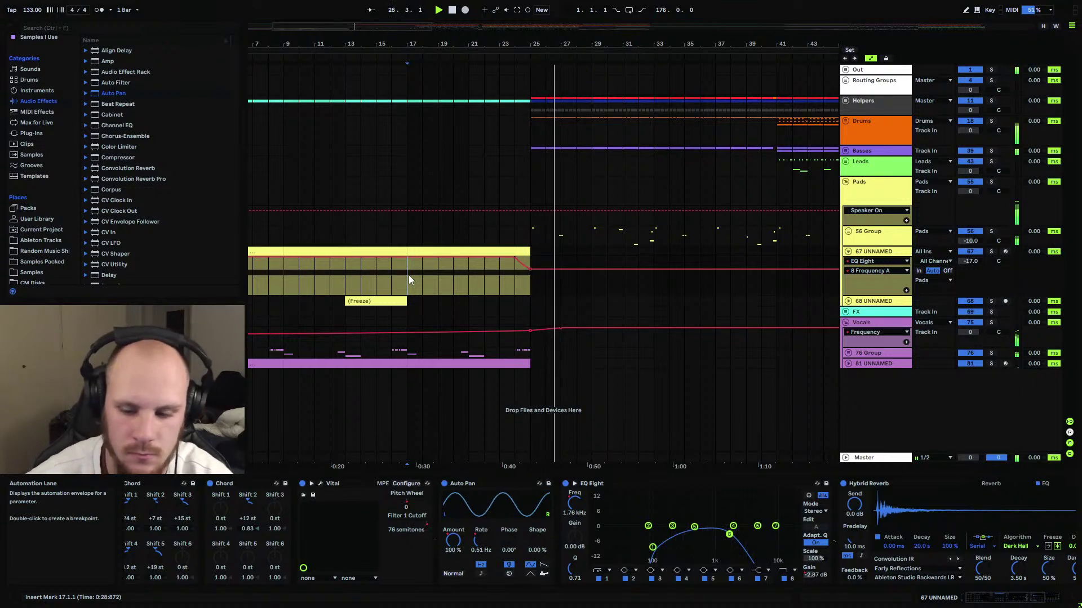
Lower track 67's EQ Eight output gain automation further from bar 25 and play the transition from bar 24.
{"action": "left_click", "coordinate": [811, 575]}
{"action": "left_click_drag", "start_coordinate": [530, 280], "coordinate": [533, 286]}
{"action": "left_click", "coordinate": [511, 267]}
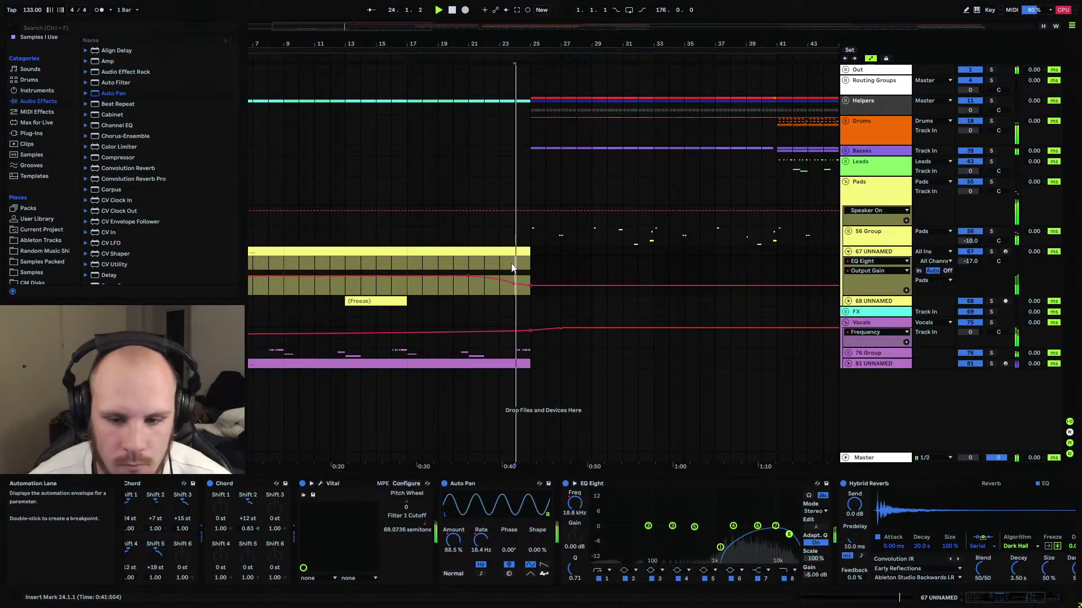
{"action": "key", "text": "space"}
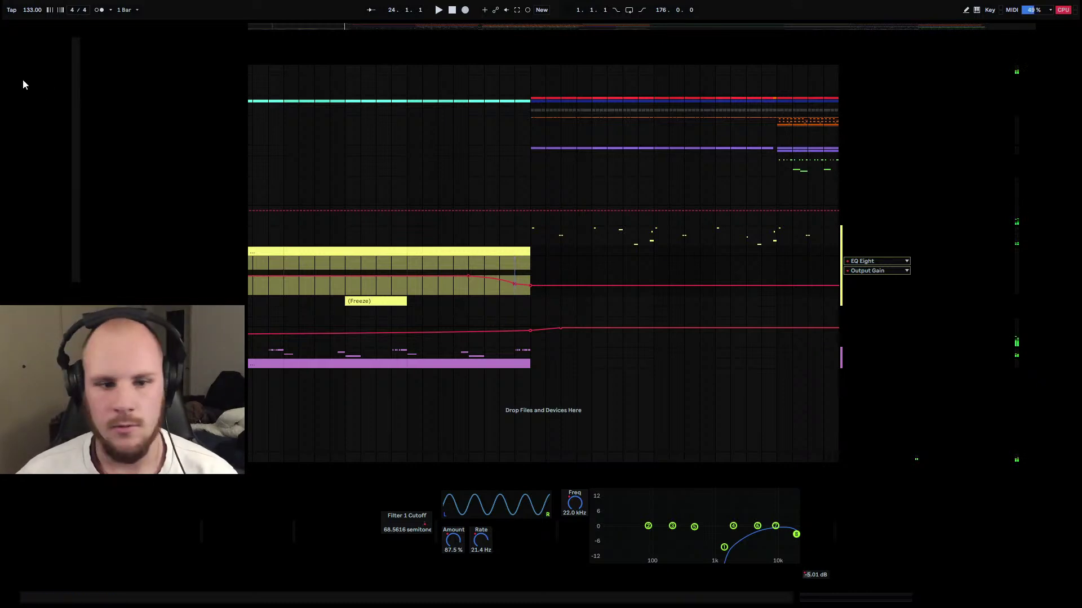
Place the insert marker at bar 17 on the Leads track and save the set.
{"action": "left_click", "coordinate": [397, 162]}
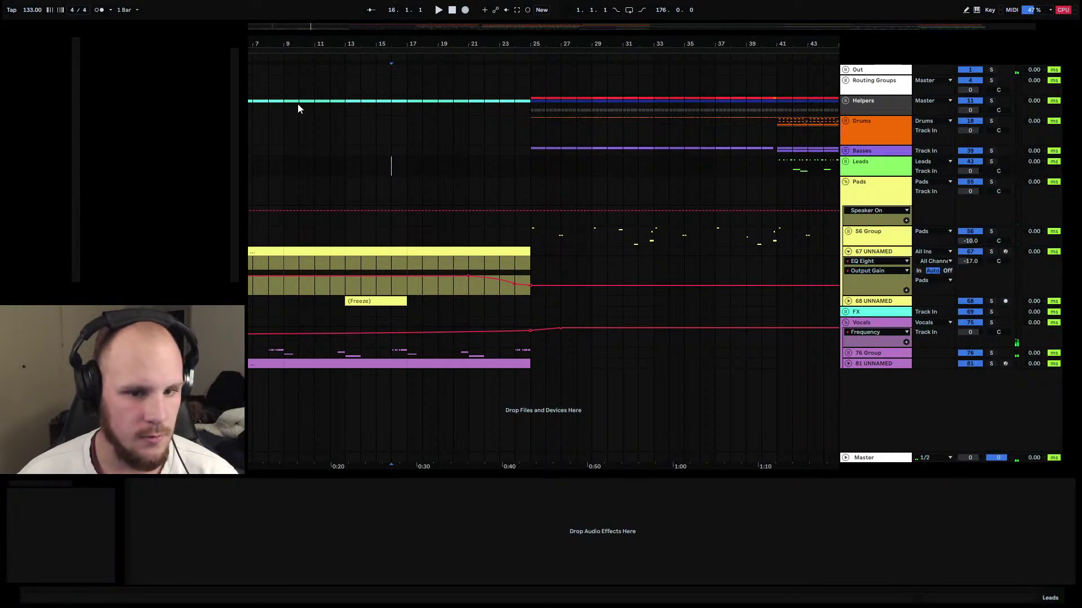
{"action": "left_click", "coordinate": [510, 179]}
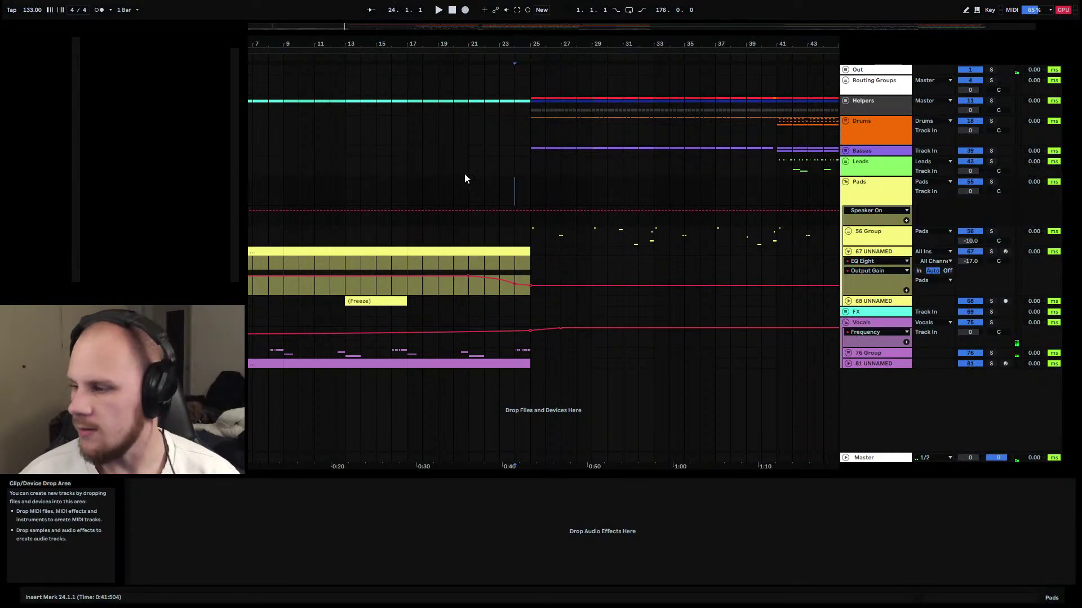
{"action": "left_click", "coordinate": [407, 174]}
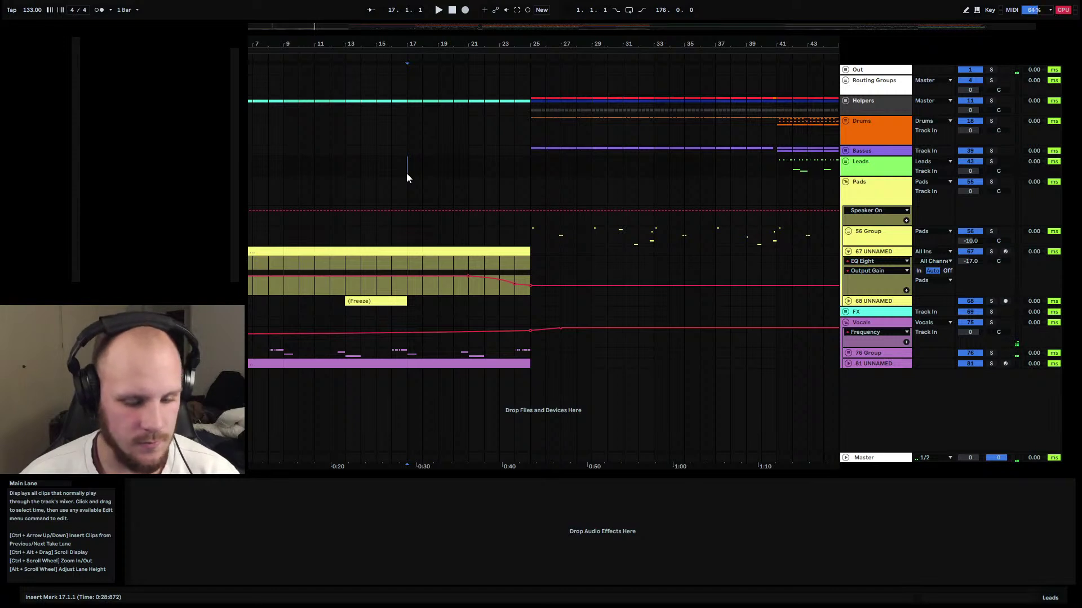
{"action": "key", "text": "ctrl+s"}
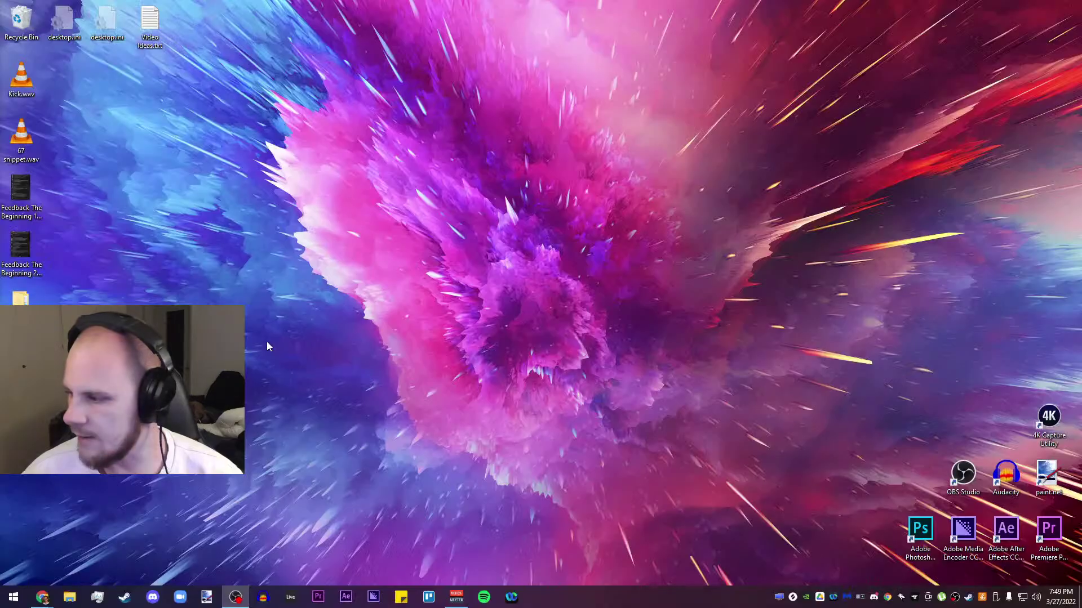
Relaunch Ableton Live and open the Live Set 68.als.
{"action": "left_click", "coordinate": [290, 597]}
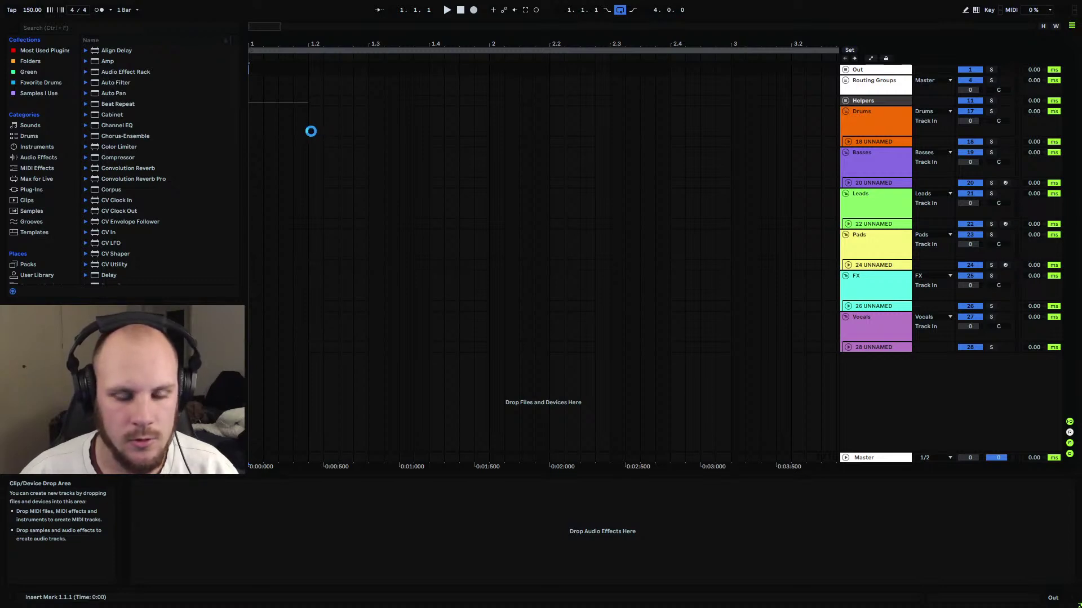
{"action": "key", "text": "ctrl+o"}
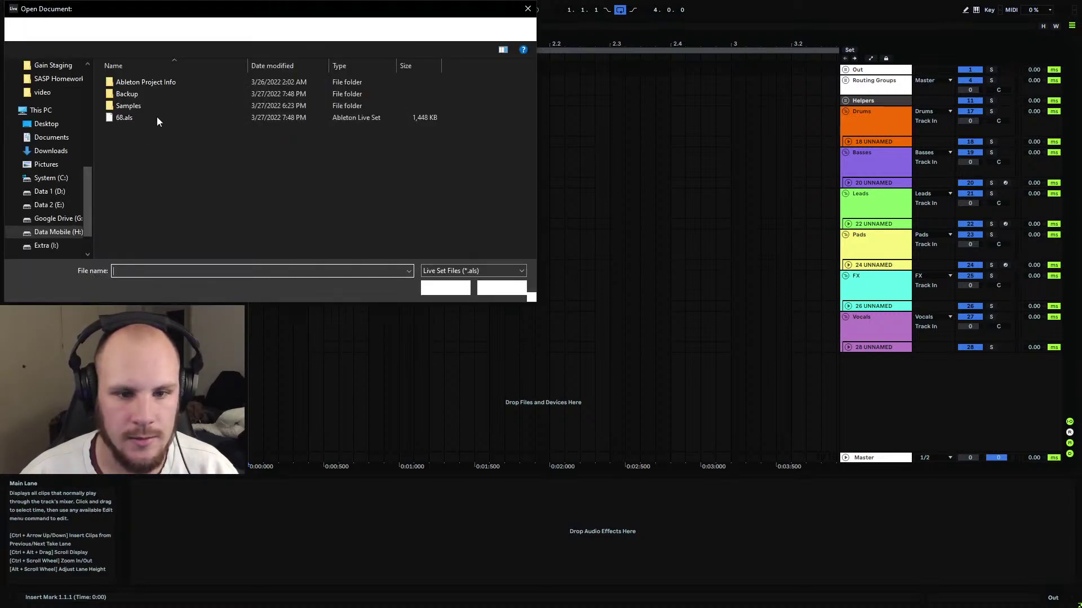
{"action": "double_click", "coordinate": [131, 119]}
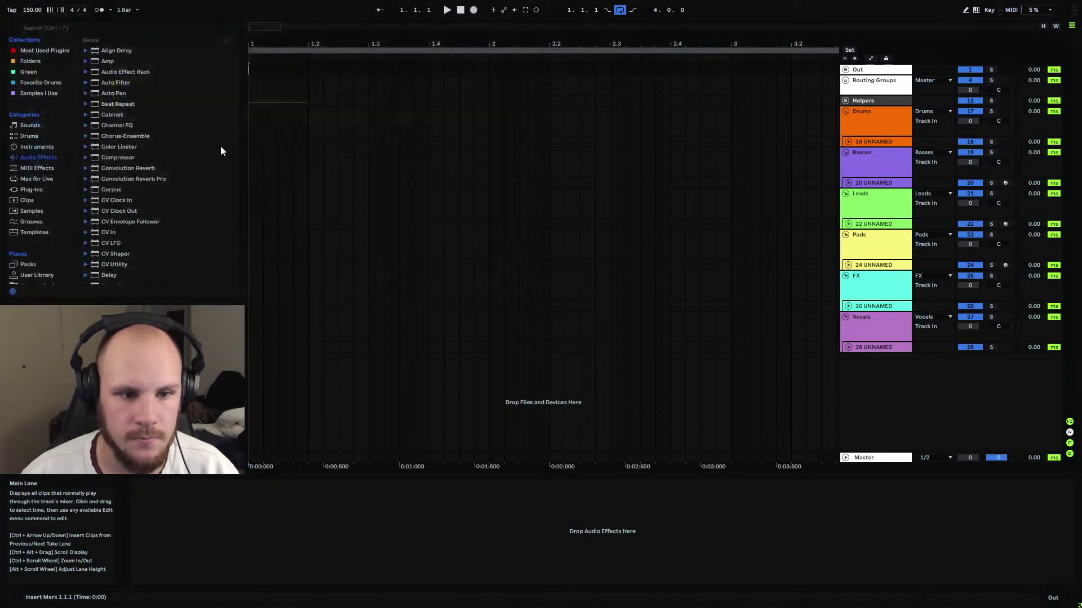
{"action": "left_click", "coordinate": [538, 329]}
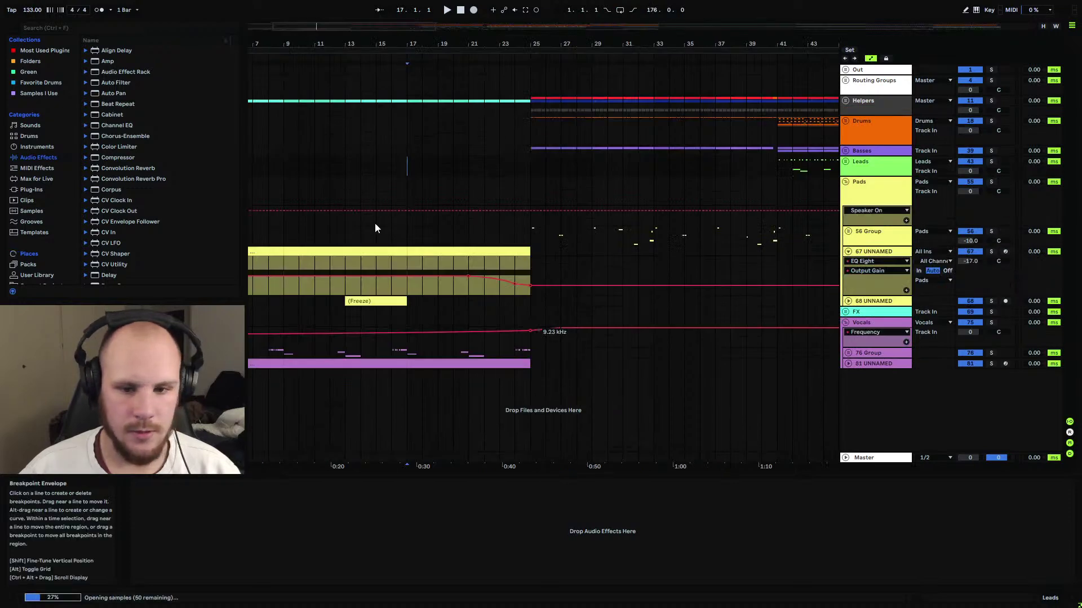
Play the reopened arrangement from bar 1, stop it, and place the insert marker at bar 1 on the 56 Group.
{"action": "left_click", "coordinate": [337, 302]}
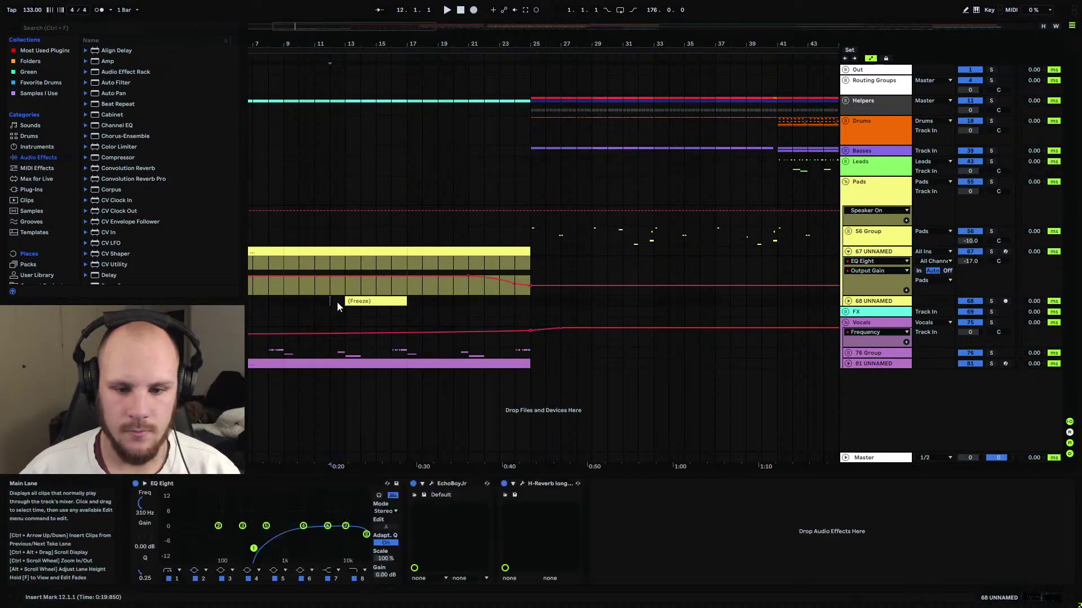
{"action": "left_click_drag", "start_coordinate": [379, 45], "coordinate": [379, 17]}
{"action": "left_click", "coordinate": [249, 152]}
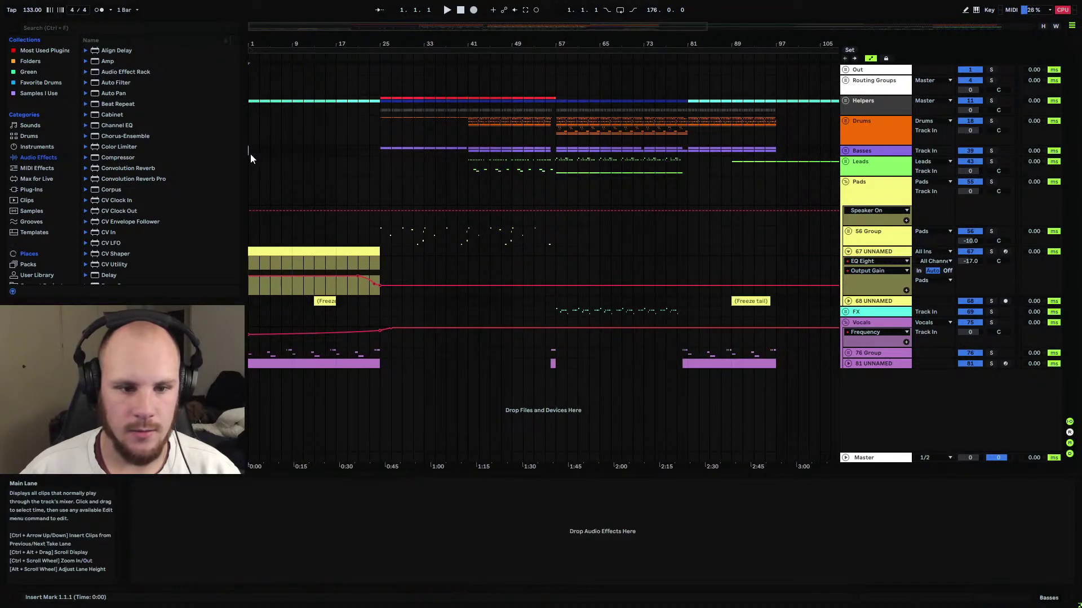
{"action": "key", "text": "space"}
{"action": "scroll", "coordinate": [297, 52], "scroll_direction": "down", "scroll_amount": 3}
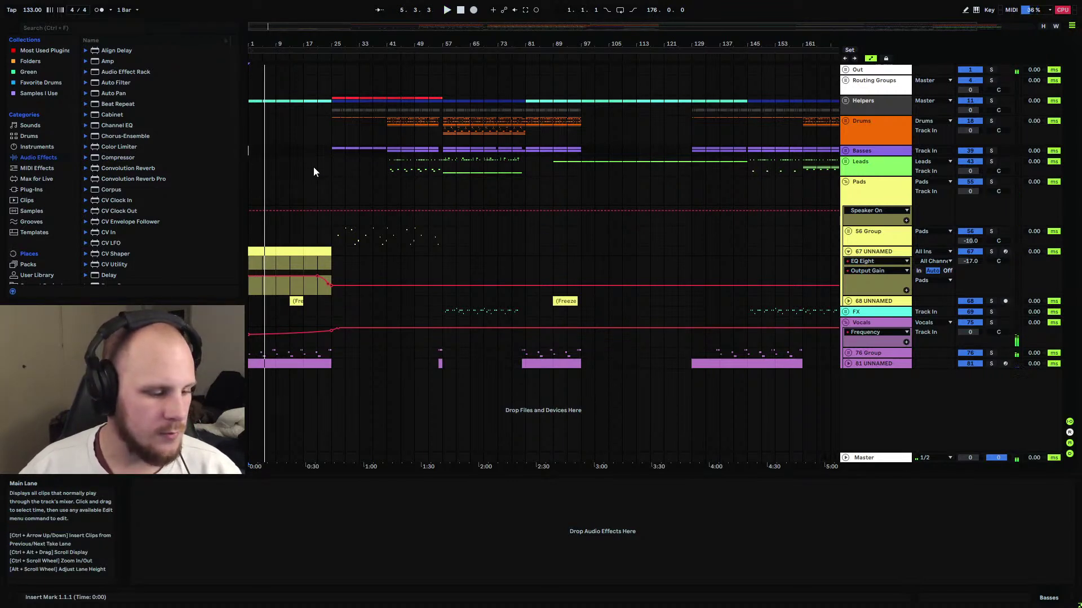
{"action": "key", "text": "space"}
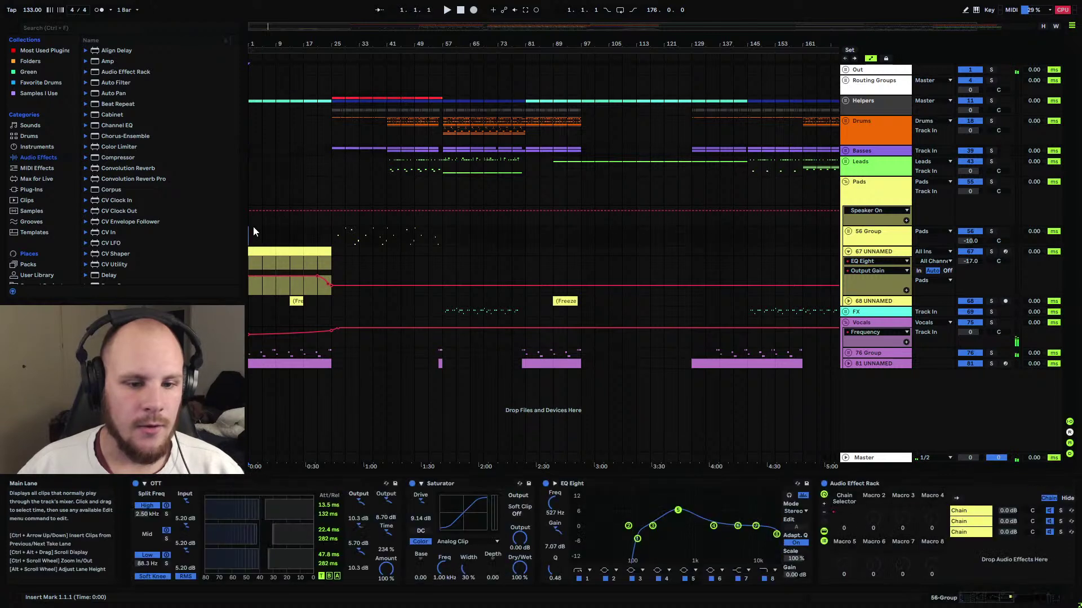
{"action": "left_click", "coordinate": [253, 228]}
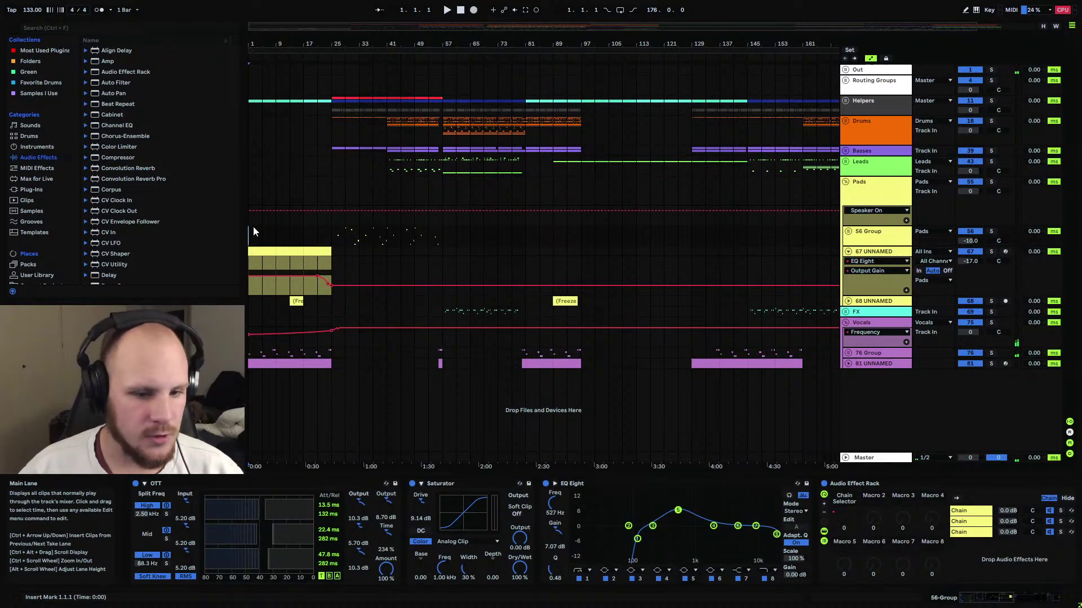
Collapse track 67's lane and select the 56 Group's clips from bar 25 to bar 33.
{"action": "left_click", "coordinate": [848, 251]}
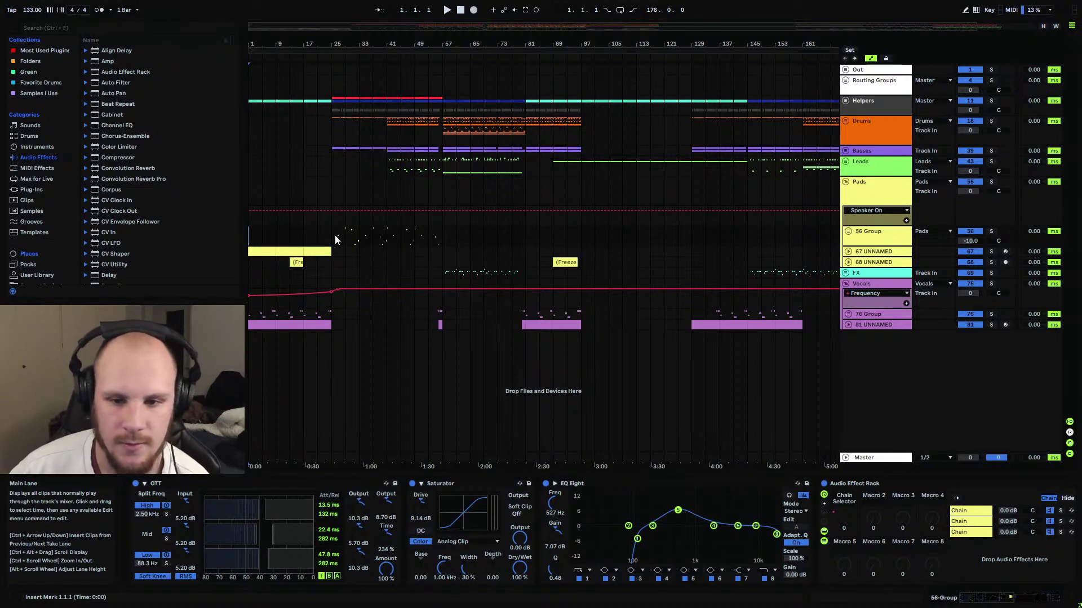
{"action": "left_click_drag", "start_coordinate": [358, 38], "coordinate": [358, 44]}
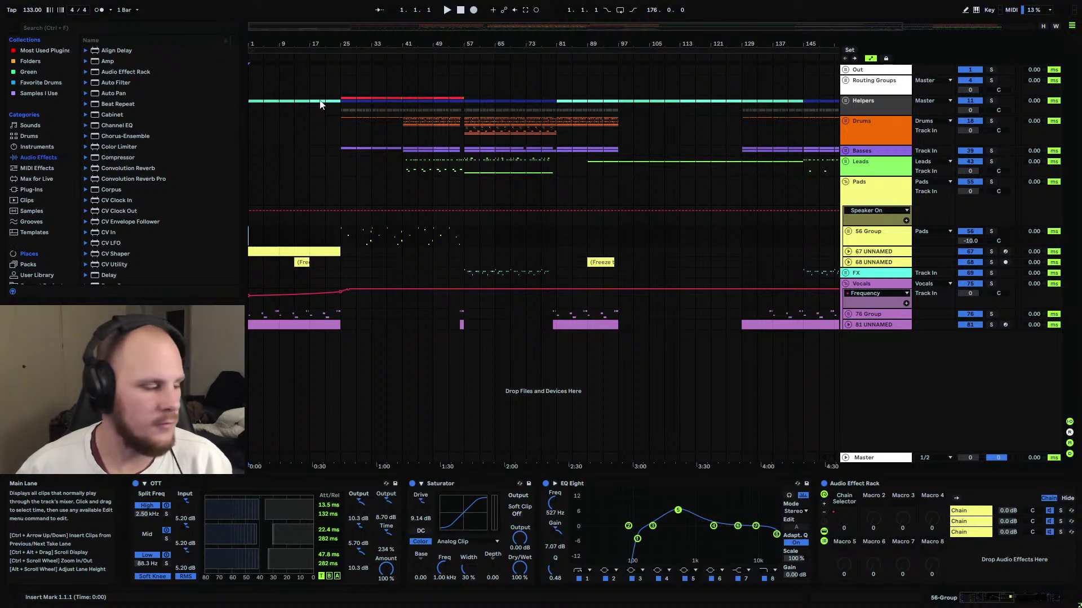
{"action": "left_click", "coordinate": [341, 236]}
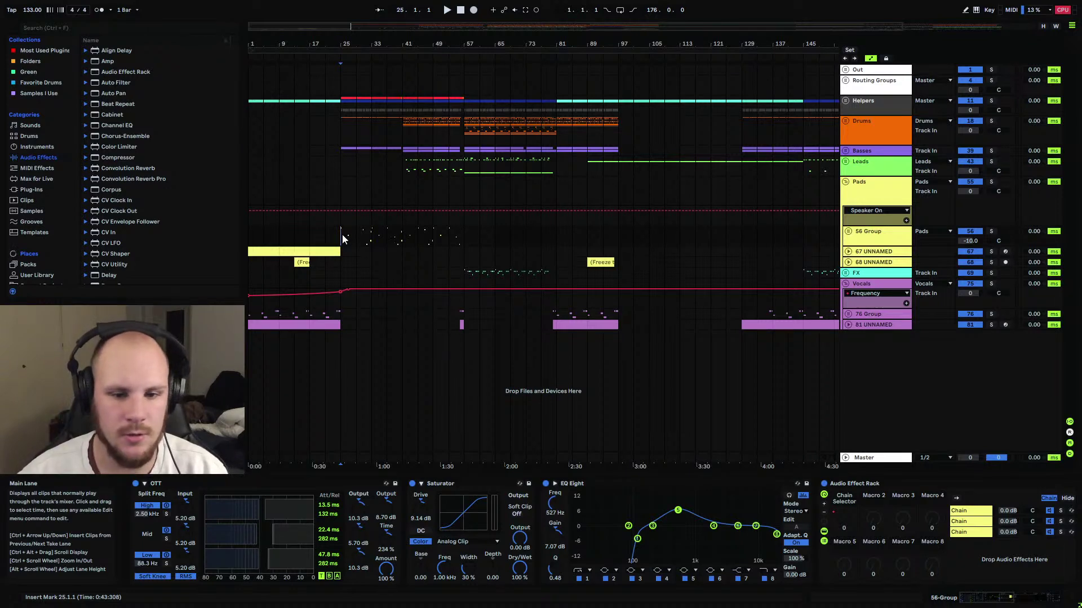
{"action": "left_click_drag", "start_coordinate": [345, 236], "coordinate": [365, 244]}
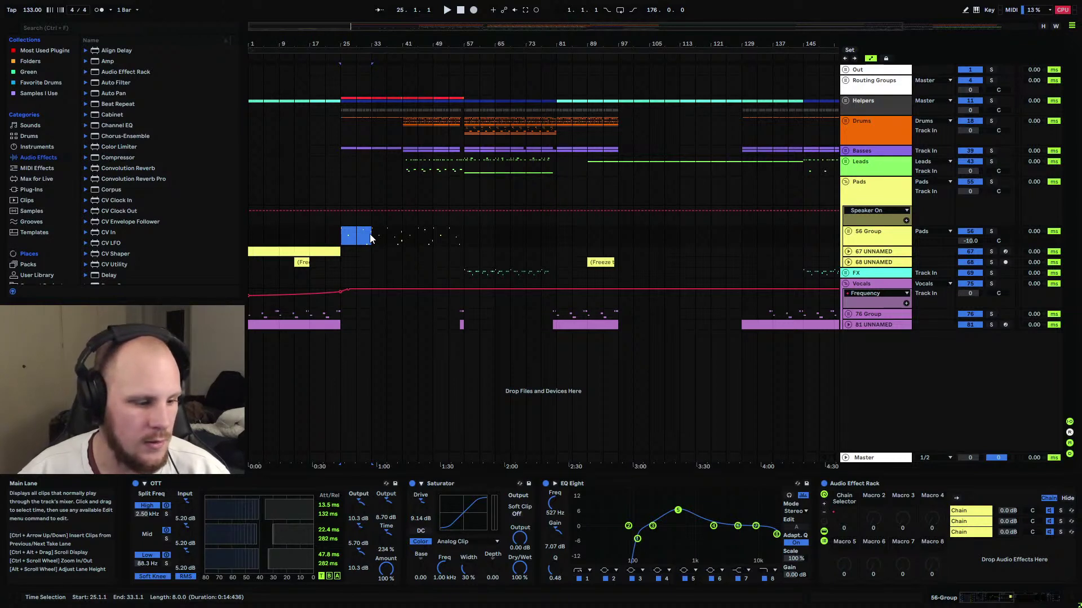
{"action": "left_click", "coordinate": [340, 237]}
{"action": "left_click_drag", "start_coordinate": [340, 237], "coordinate": [371, 236]}
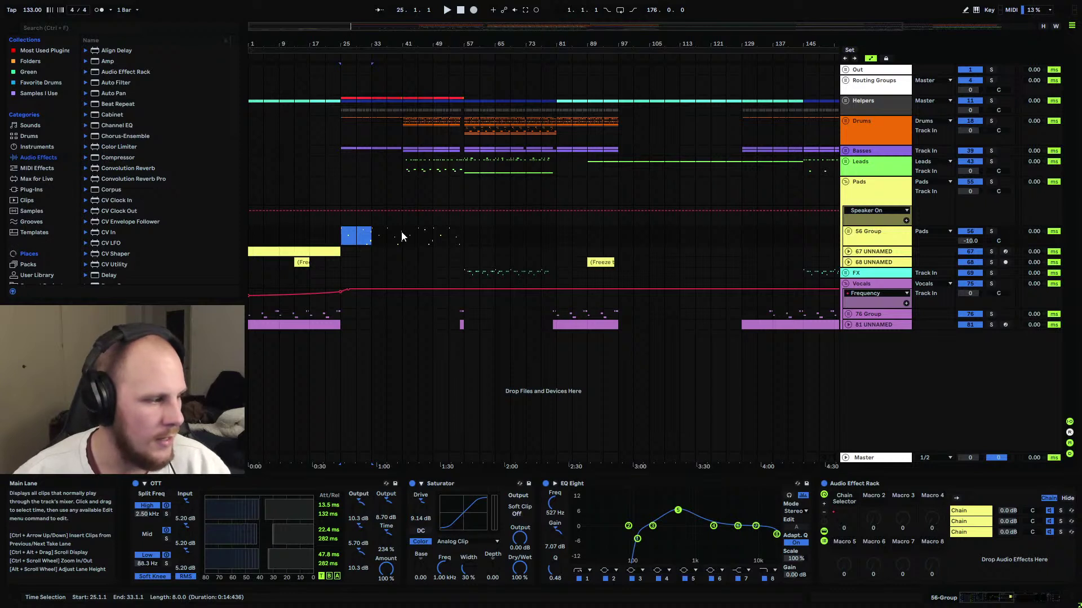
Select the 56 Group's clips from bar 25 to bar 41, and return the insert marker to bar 25.
{"action": "left_click", "coordinate": [345, 236]}
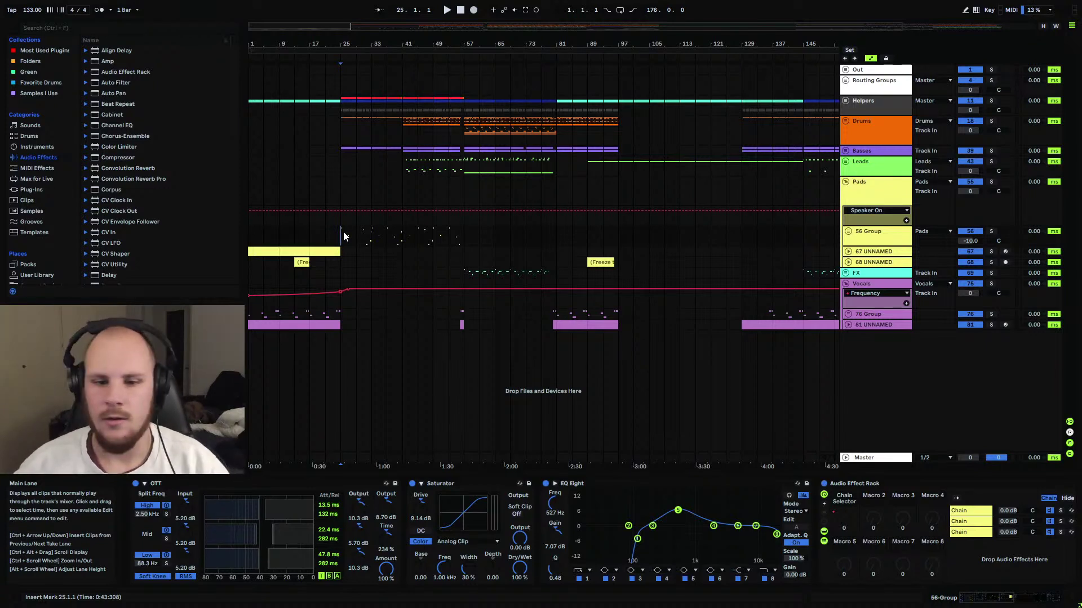
{"action": "left_click_drag", "start_coordinate": [343, 231], "coordinate": [406, 242]}
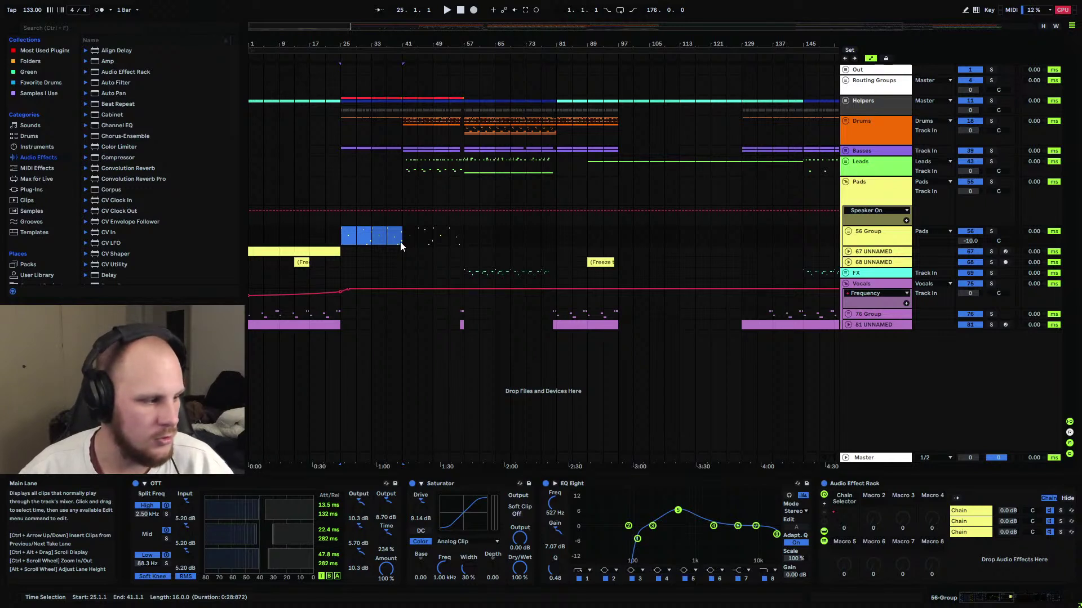
{"action": "left_click", "coordinate": [339, 234]}
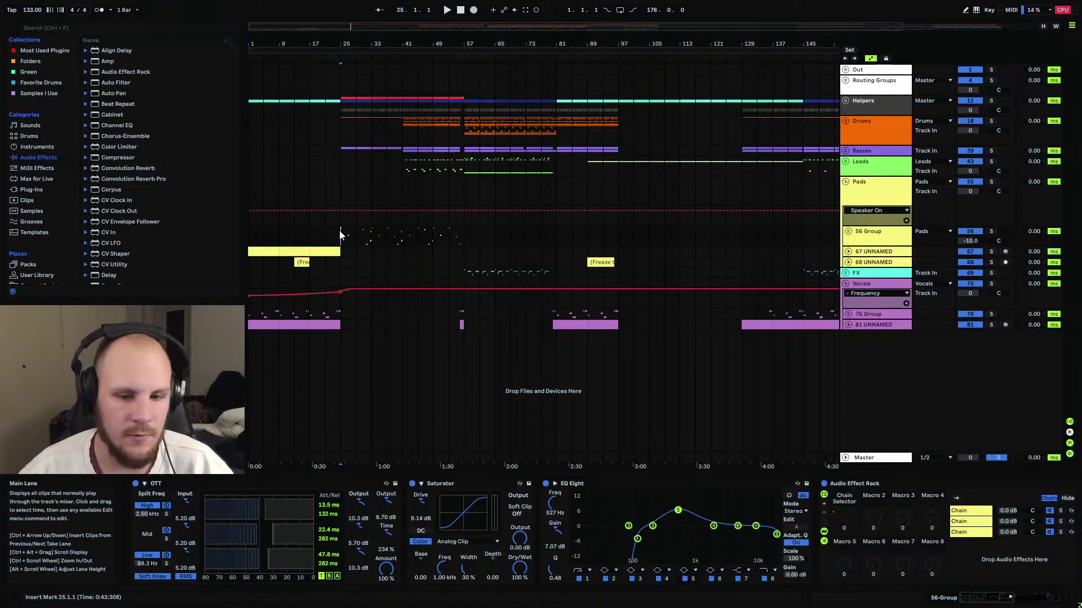
{"action": "scroll", "coordinate": [349, 90], "scroll_direction": "up", "scroll_amount": 3}
{"action": "scroll", "coordinate": [332, 67], "scroll_direction": "down", "scroll_amount": 3}
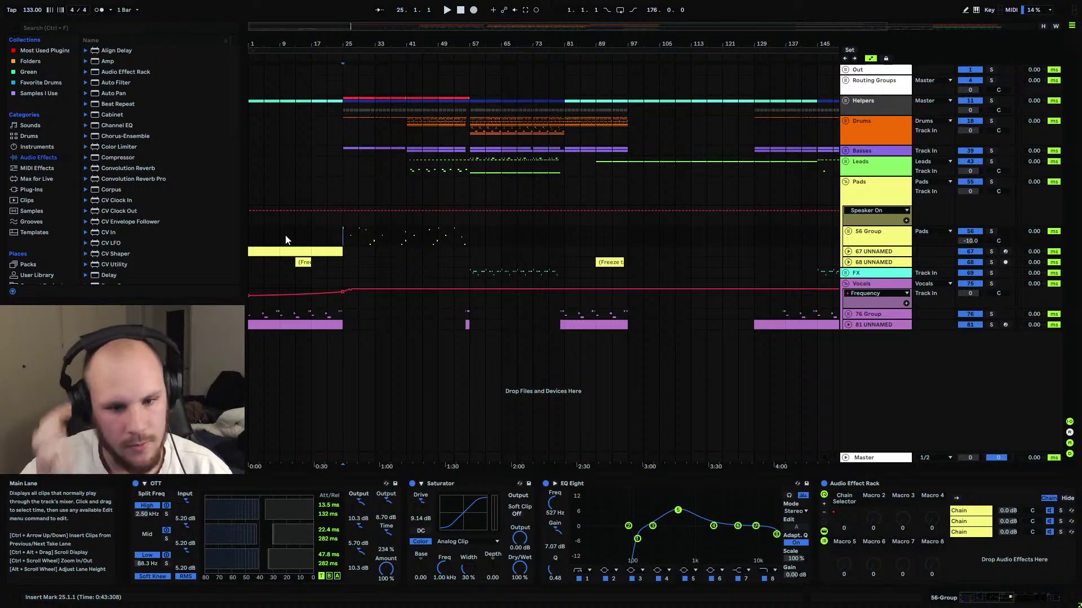
Raise the Vocals group's Auto Filter frequency automation at bar 25 and play the transition from bar 24.
{"action": "left_click_drag", "start_coordinate": [306, 39], "coordinate": [304, 68]}
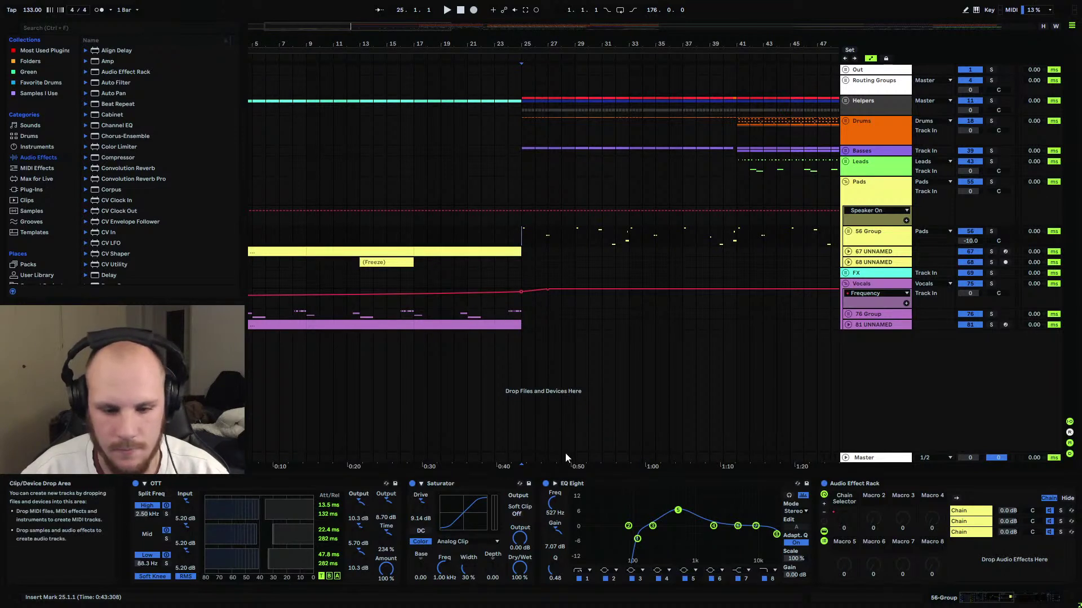
{"action": "left_click", "coordinate": [884, 305]}
{"action": "left_click", "coordinate": [871, 285]}
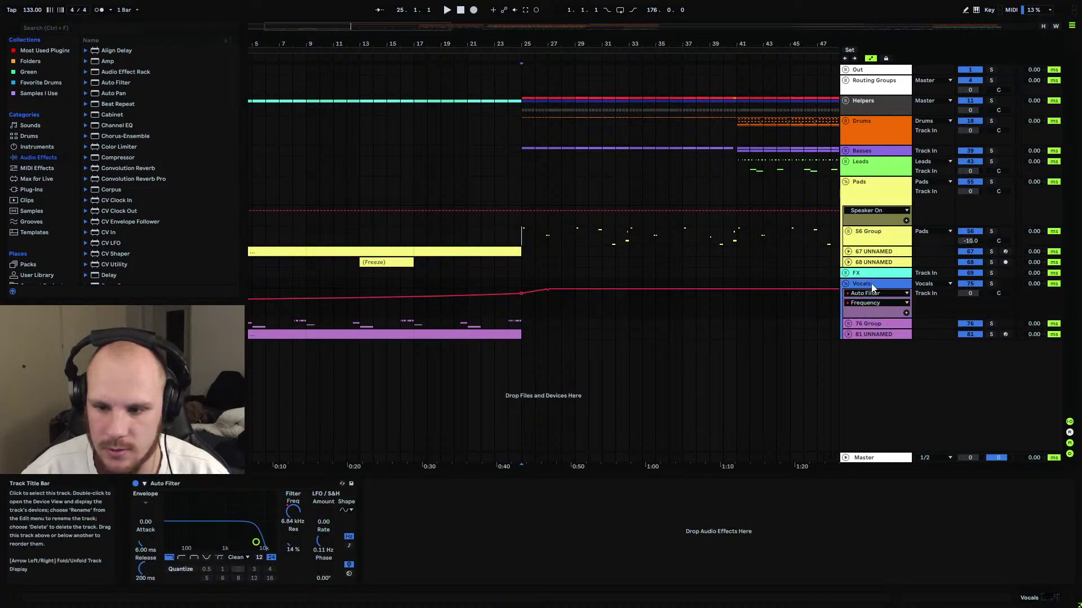
{"action": "left_click_drag", "start_coordinate": [293, 511], "coordinate": [293, 514]}
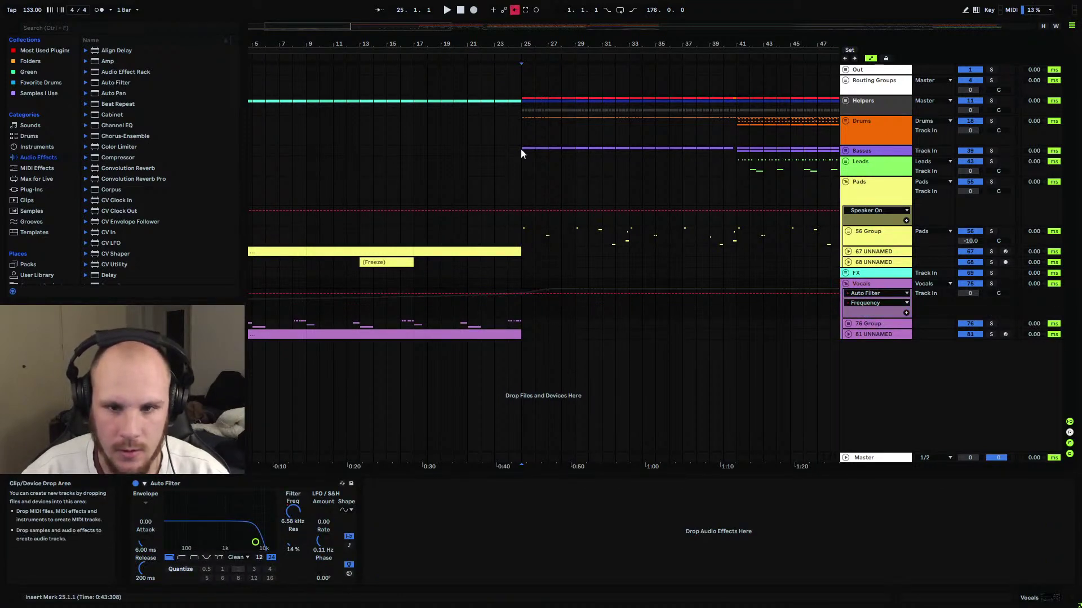
{"action": "left_click", "coordinate": [513, 11]}
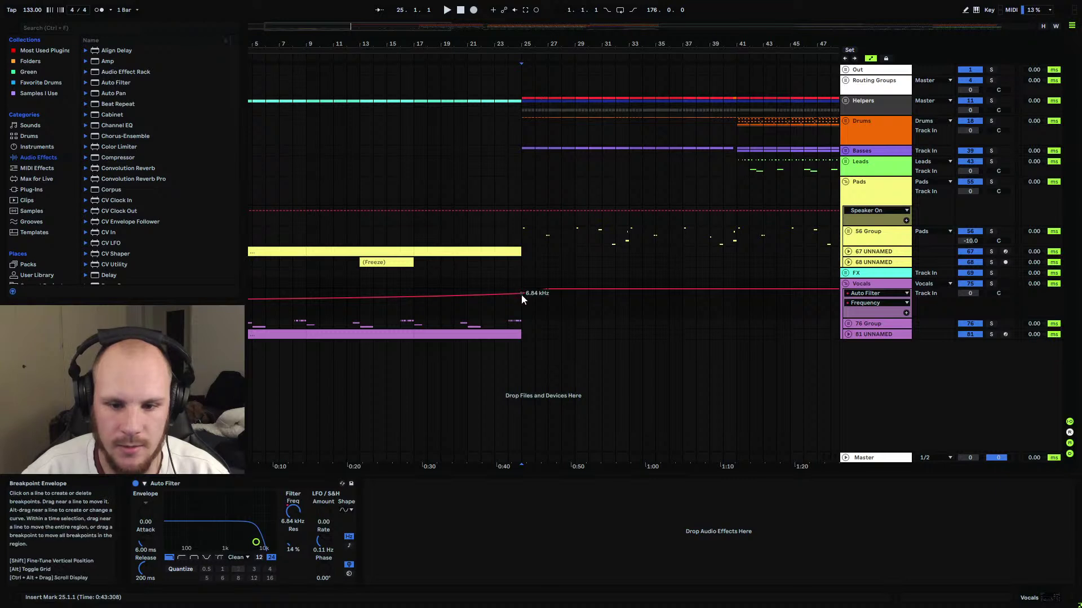
{"action": "left_click", "coordinate": [507, 308]}
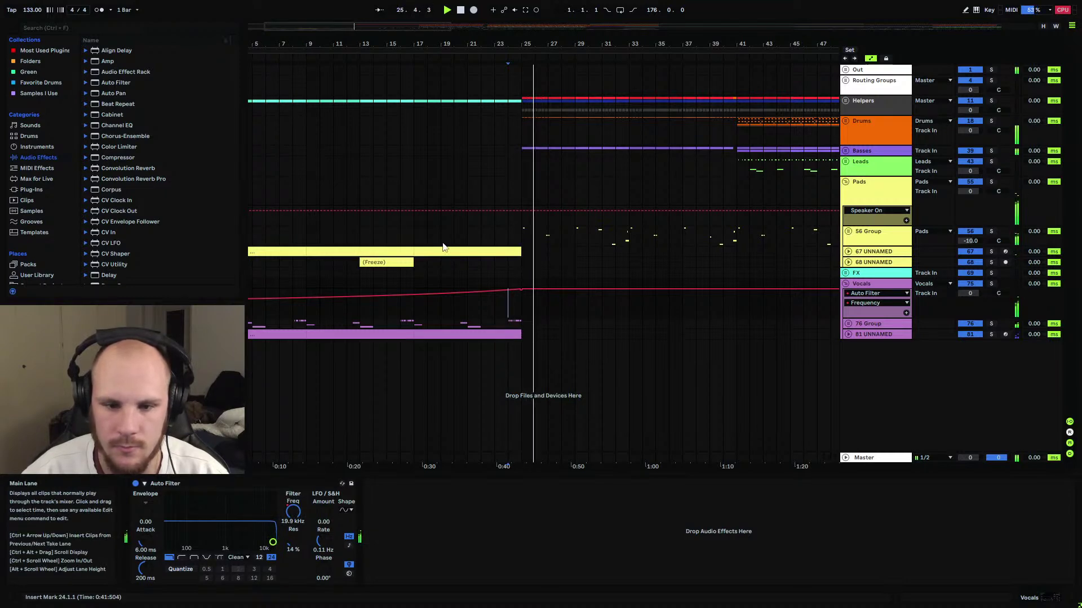
Play the arrangement from bar 17 and collapse the Vocals and Pads groups while listening through the following sections.
{"action": "left_click", "coordinate": [414, 239]}
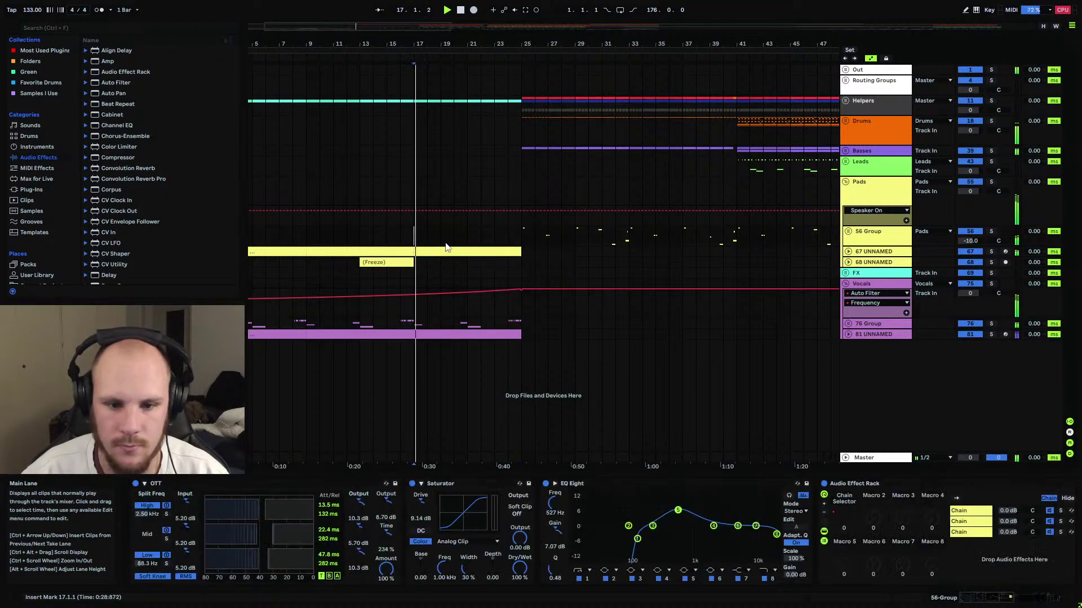
{"action": "left_click", "coordinate": [845, 283]}
{"action": "left_click", "coordinate": [846, 182]}
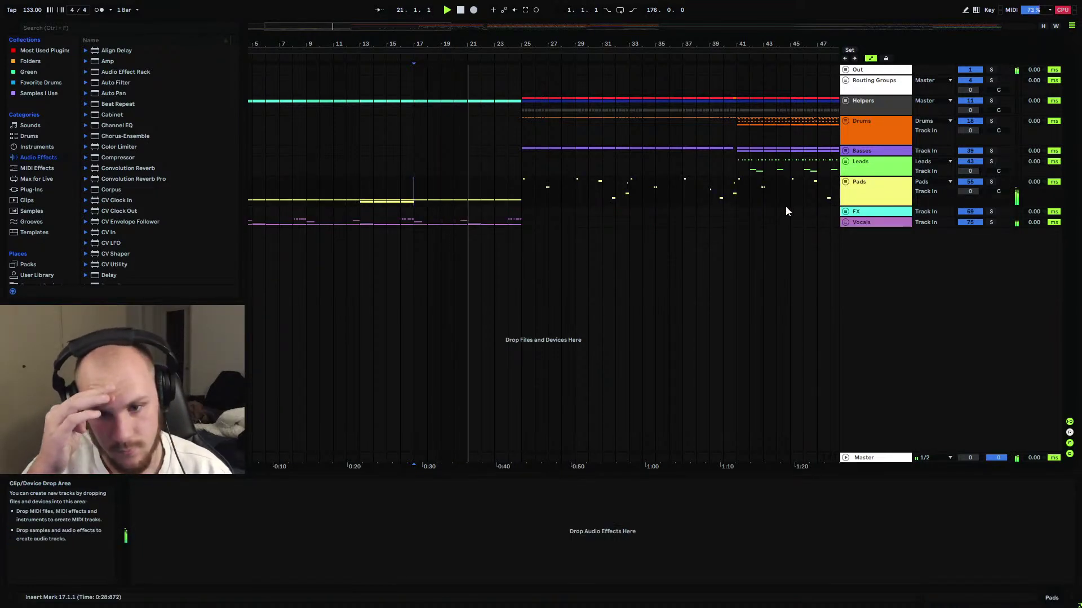
{"action": "mouse_move", "coordinate": [481, 44]}
{"action": "left_mouse_down"}
{"action": "mouse_move", "coordinate": [481, 73]}
{"action": "mouse_move", "coordinate": [467, 65]}
{"action": "mouse_move", "coordinate": [486, 85]}
{"action": "mouse_move", "coordinate": [485, 51]}
{"action": "left_mouse_up"}
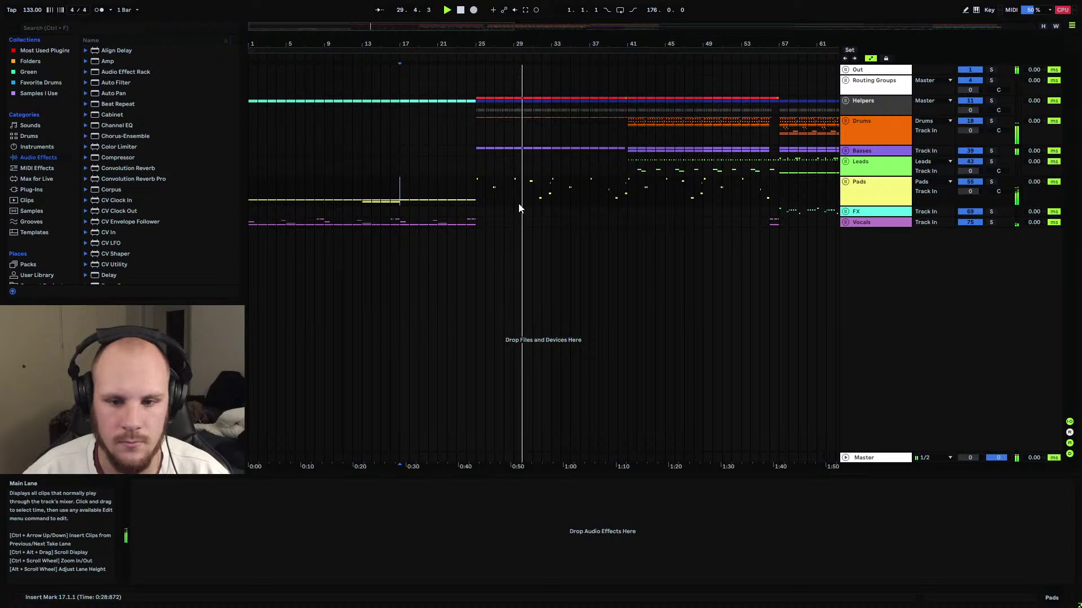
{"action": "left_click_drag", "start_coordinate": [564, 44], "coordinate": [564, 17]}
{"action": "left_click_drag", "start_coordinate": [359, 16], "coordinate": [311, 70]}
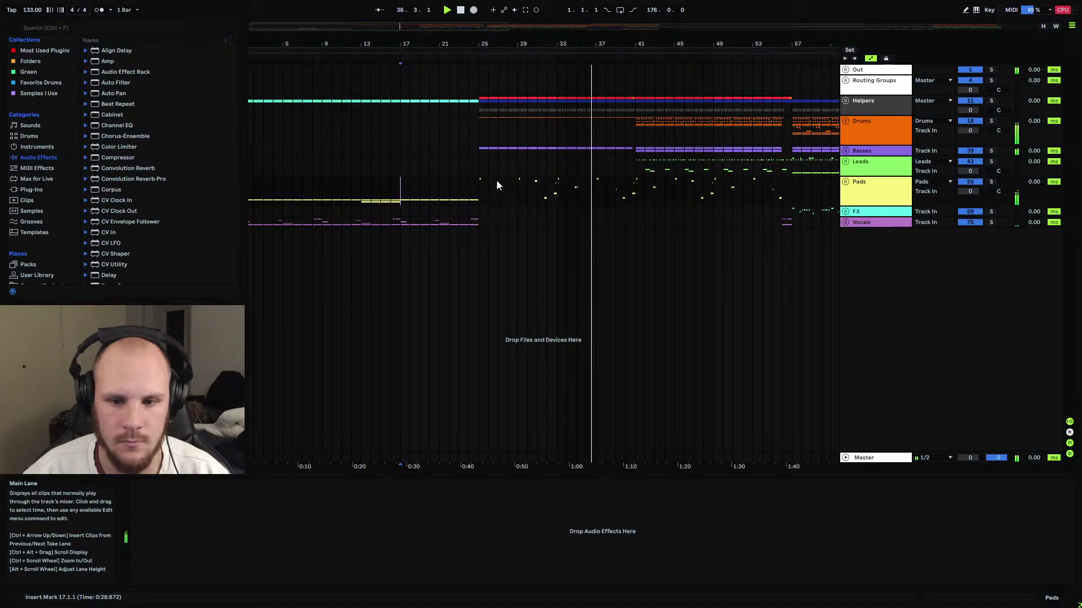
{"action": "left_click_drag", "start_coordinate": [602, 45], "coordinate": [602, 20]}
{"action": "left_click_drag", "start_coordinate": [329, 43], "coordinate": [495, 43]}
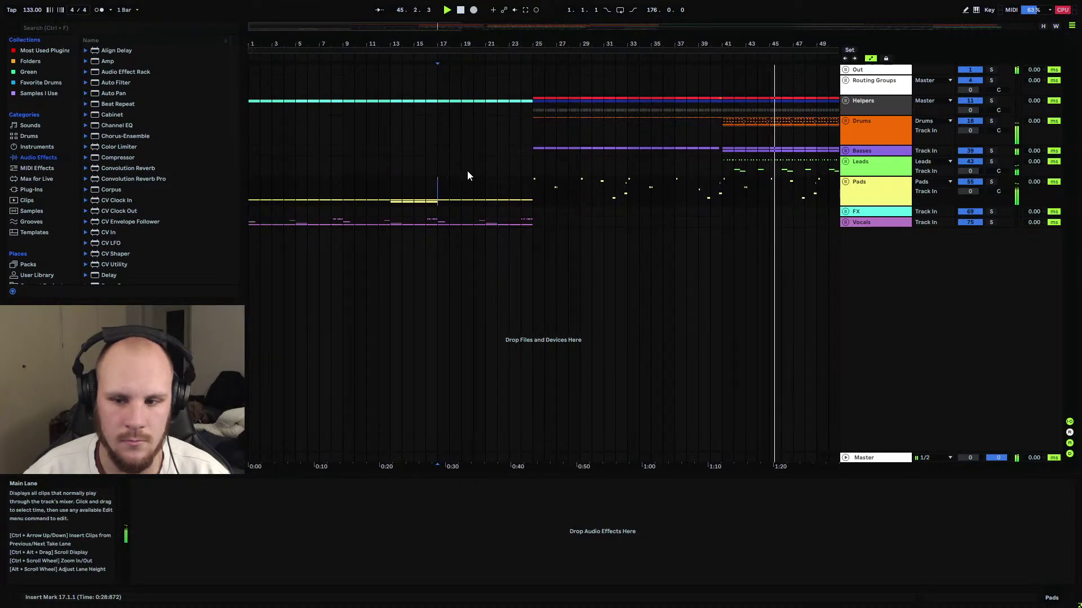
Expand the Pads group and track 68, and play its frozen clip from bar 13.
{"action": "left_click", "coordinate": [388, 191]}
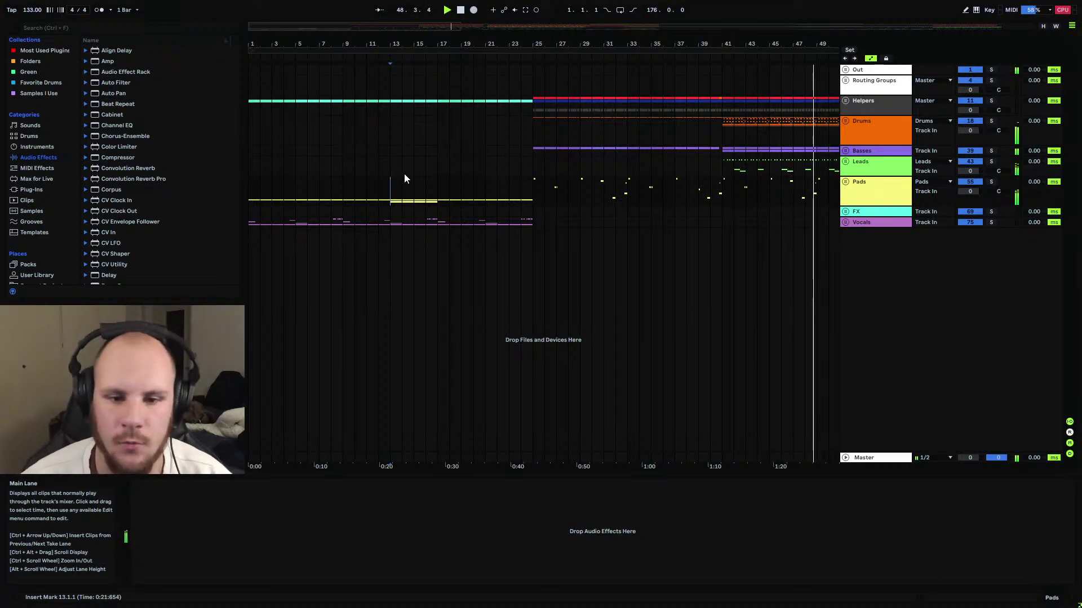
{"action": "left_click_drag", "start_coordinate": [421, 48], "coordinate": [728, 145]}
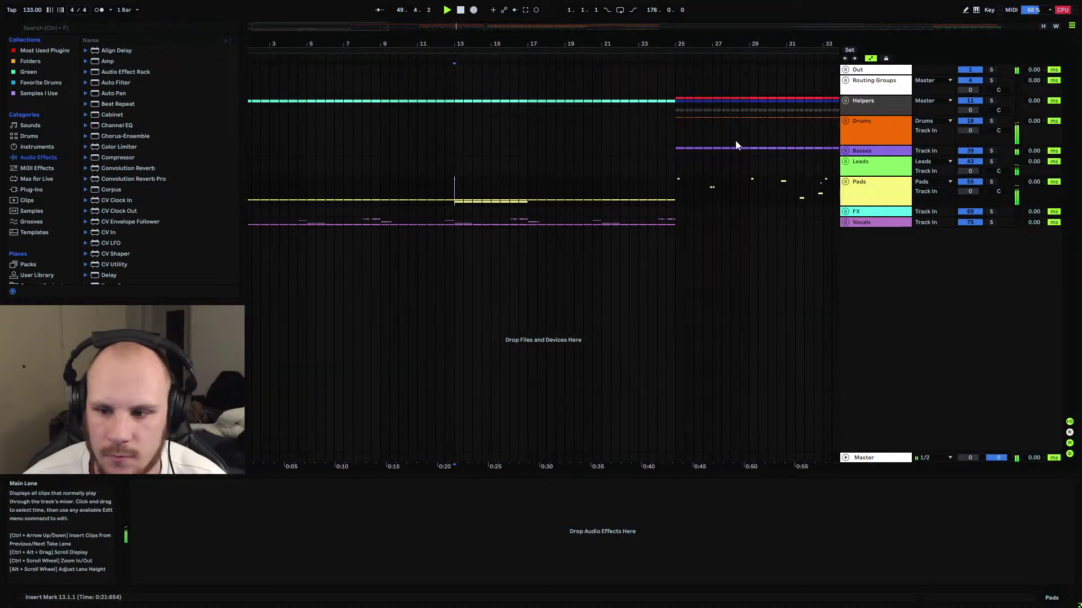
{"action": "left_click", "coordinate": [845, 181]}
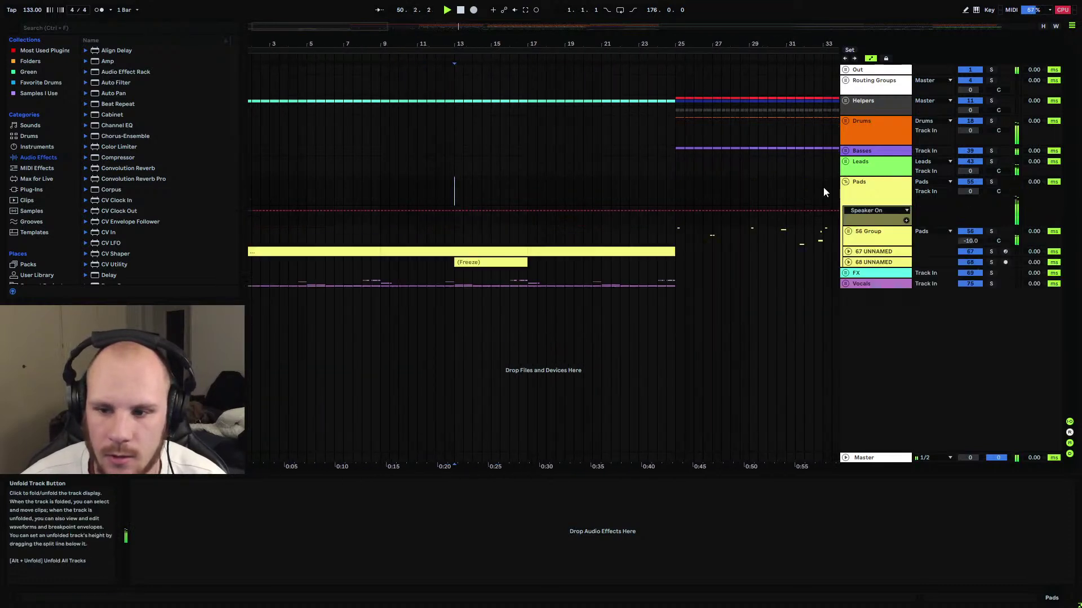
{"action": "left_click", "coordinate": [848, 262]}
{"action": "left_click", "coordinate": [883, 265]}
{"action": "left_click", "coordinate": [455, 294]}
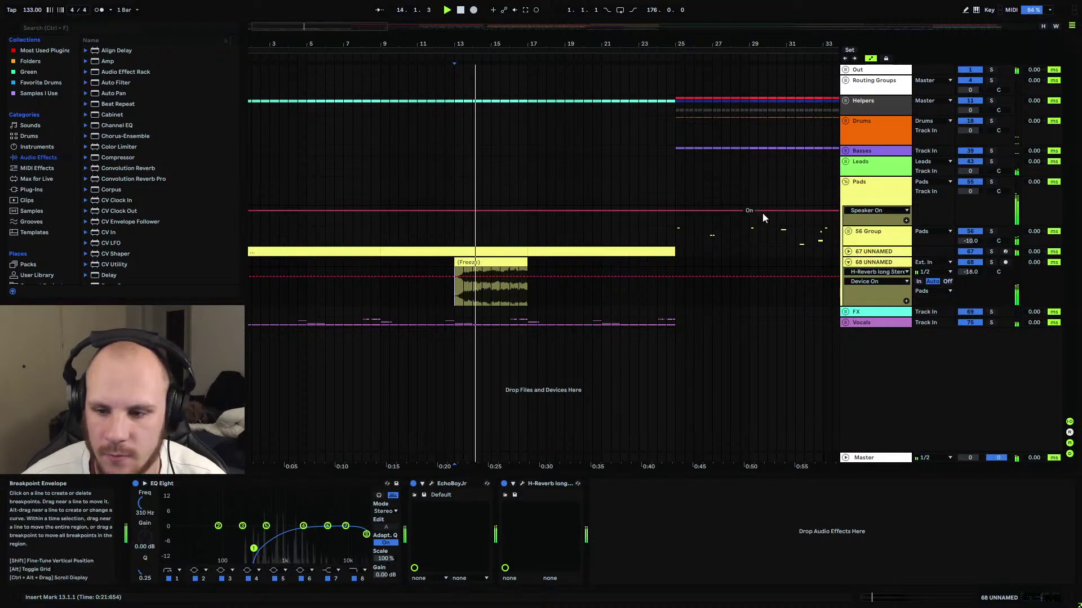
Review track 67's lane and device chain, and return to track 68 with its automation lane expanded.
{"action": "left_click", "coordinate": [847, 263]}
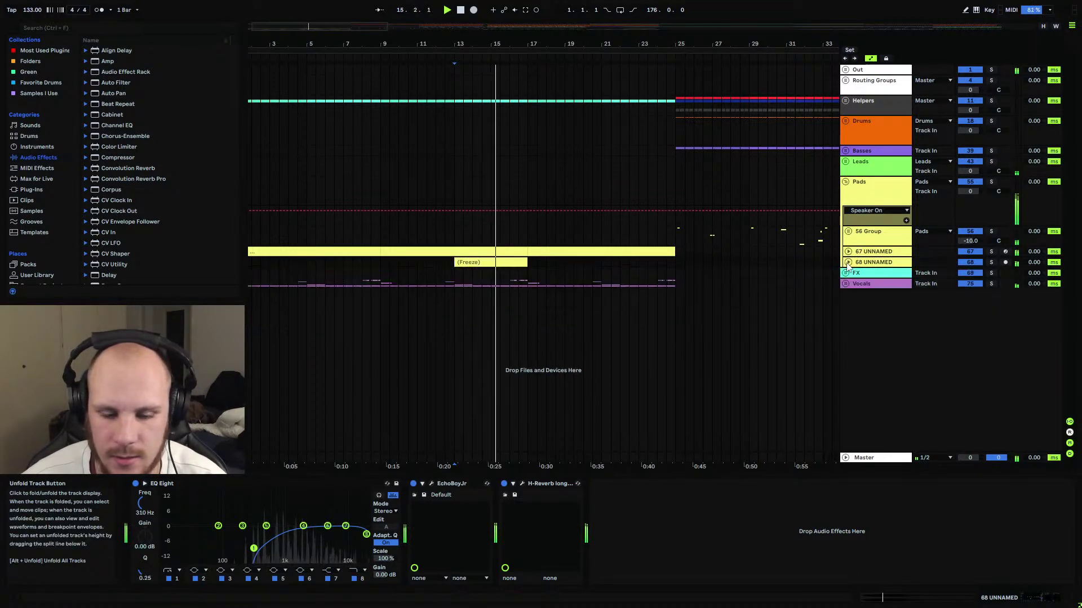
{"action": "left_click", "coordinate": [848, 251]}
{"action": "left_click", "coordinate": [876, 252]}
{"action": "left_click", "coordinate": [848, 252]}
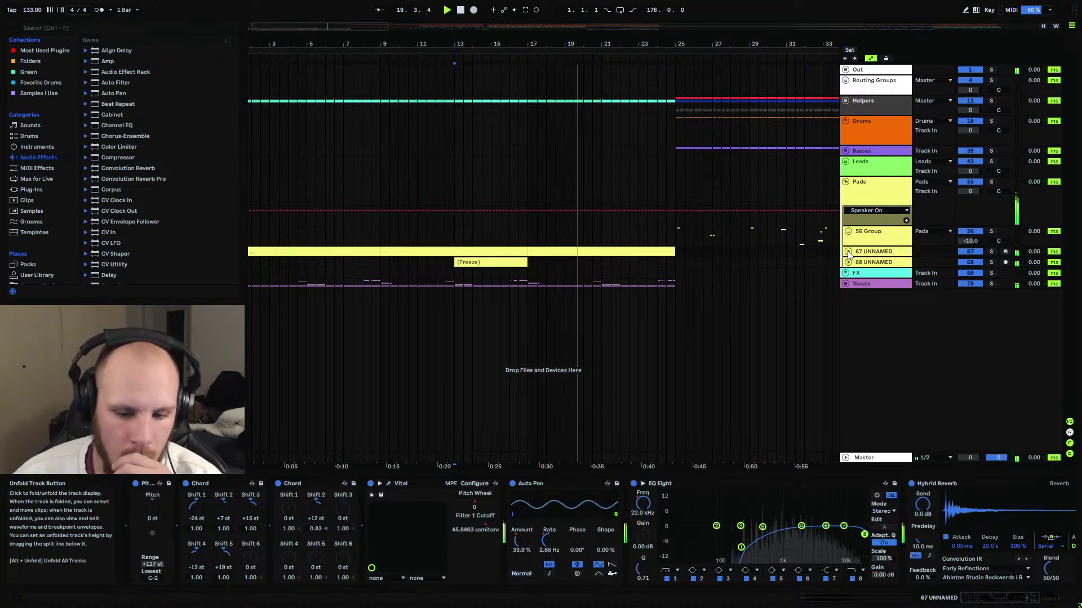
{"action": "left_click", "coordinate": [861, 263]}
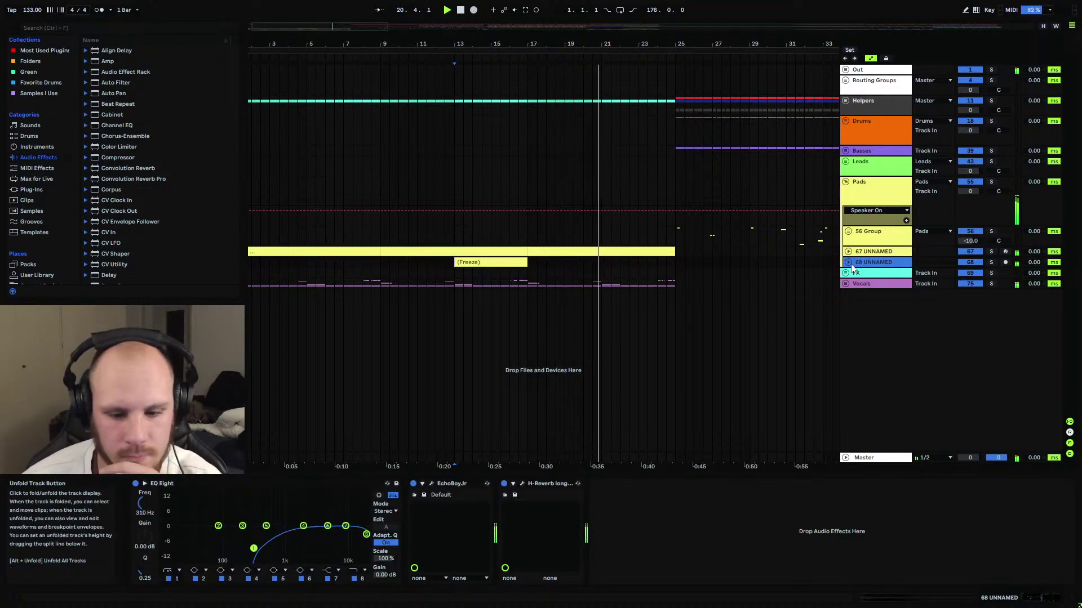
{"action": "left_click", "coordinate": [849, 264]}
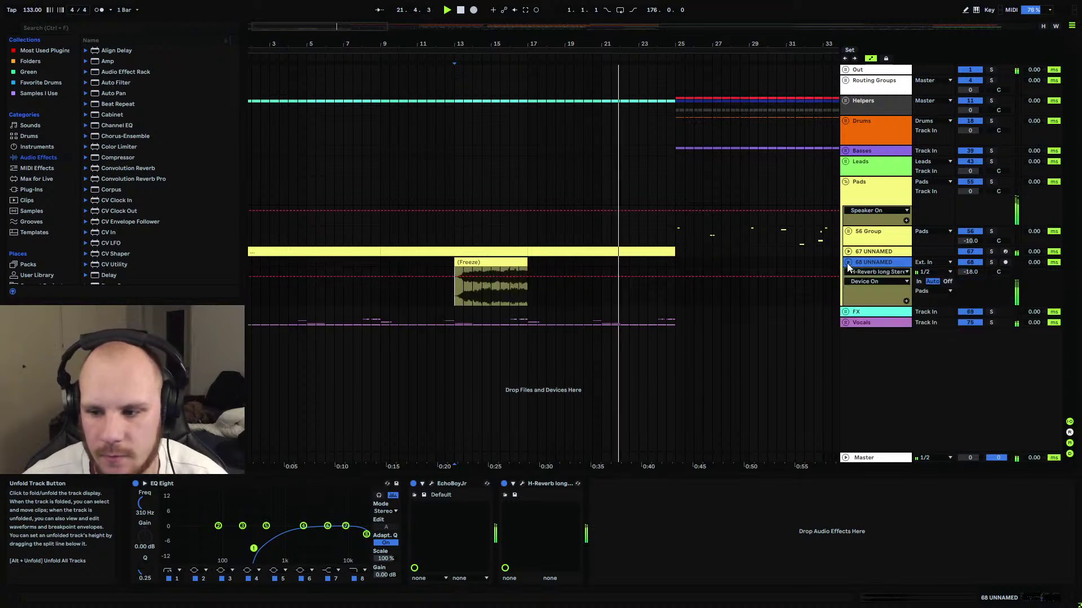
Automate Device On for EchoBoyJr and H-Reverb on track 68 to switch both off at bar 25.
{"action": "right_click", "coordinate": [414, 484]}
{"action": "left_click", "coordinate": [457, 491]}
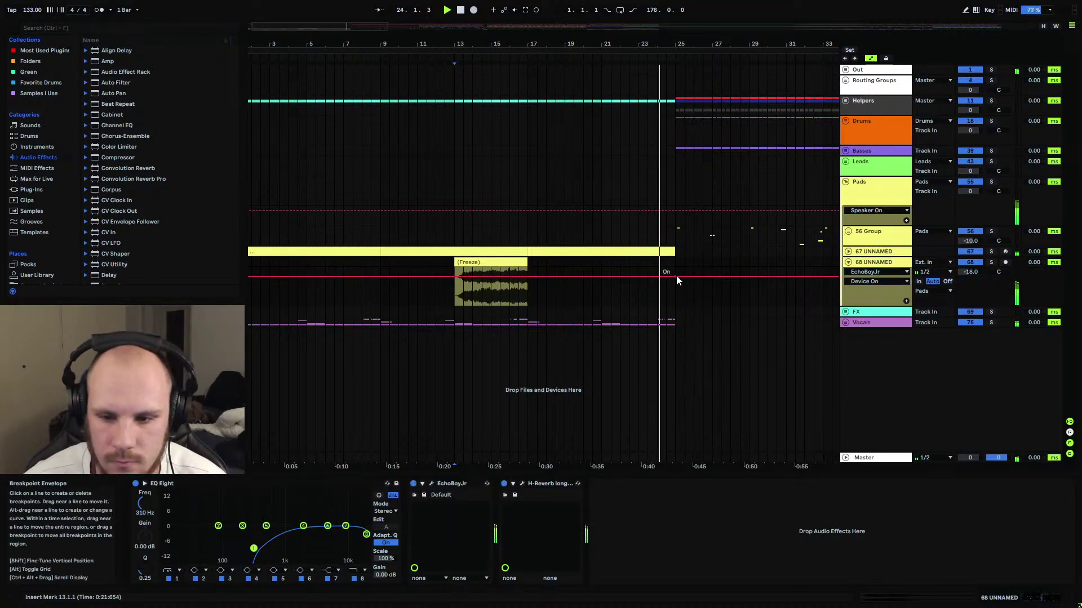
{"action": "right_click", "coordinate": [504, 484]}
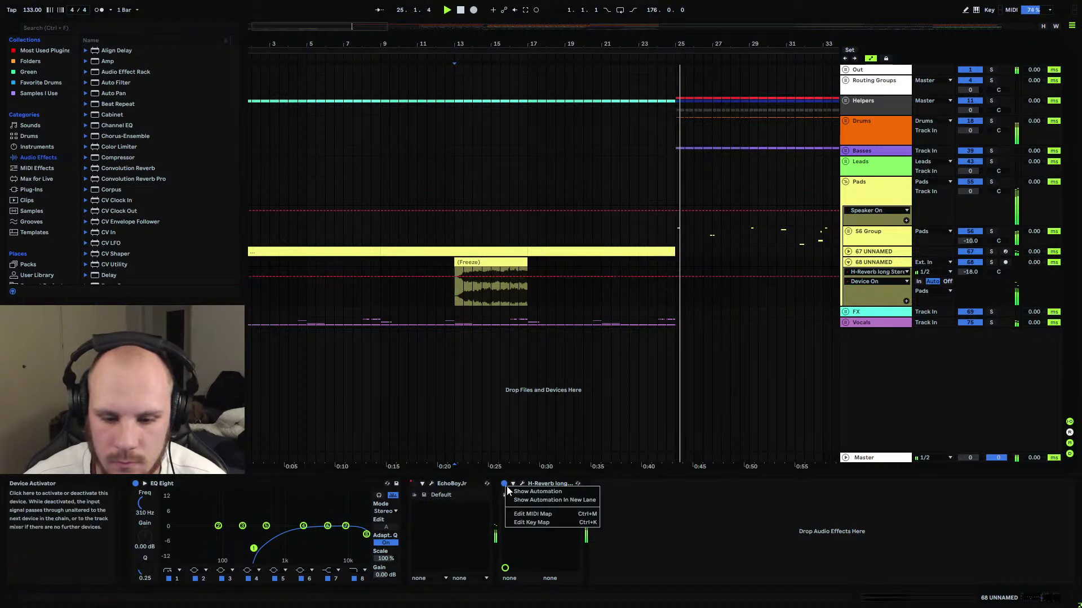
{"action": "left_click", "coordinate": [513, 492]}
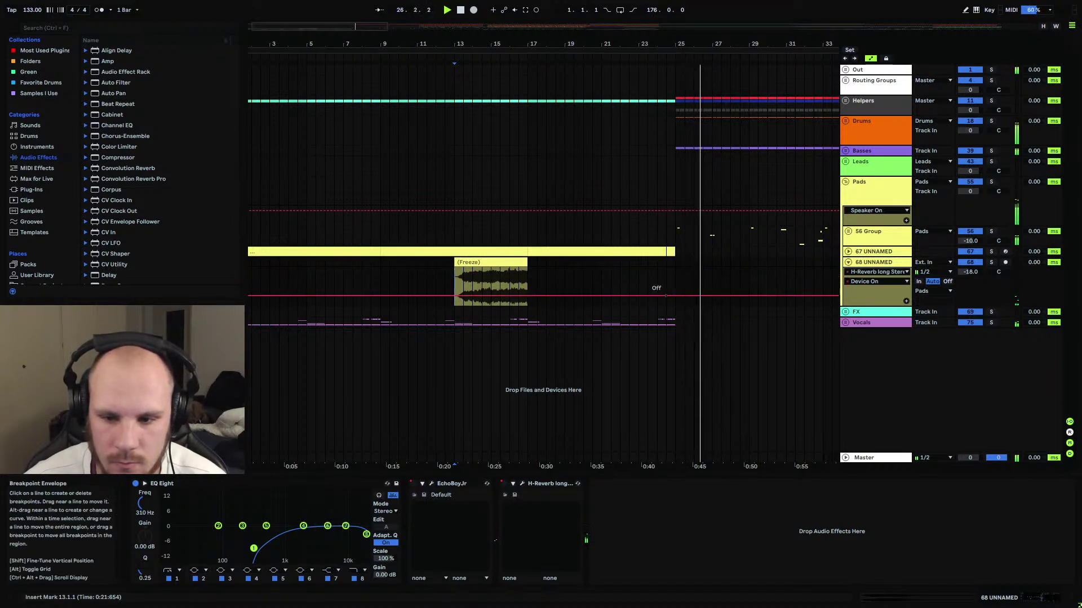
{"action": "left_click_drag", "start_coordinate": [675, 295], "coordinate": [681, 275]}
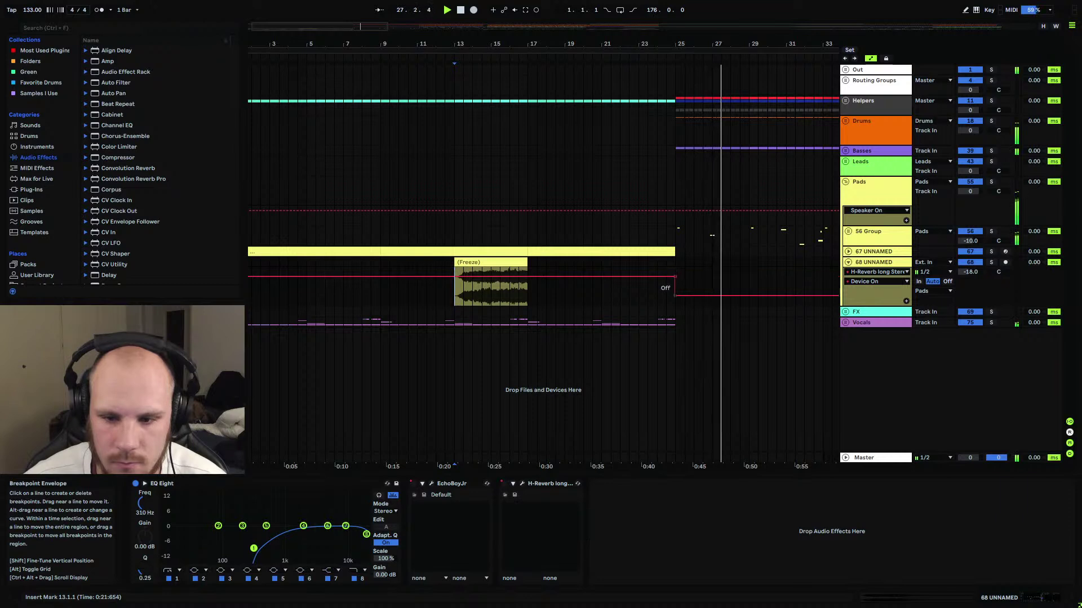
Automate track 68's H-Reverb and EchoBoyJr to switch back on at bar 29.
{"action": "left_click_drag", "start_coordinate": [749, 295], "coordinate": [750, 276]}
{"action": "left_click", "coordinate": [416, 486]}
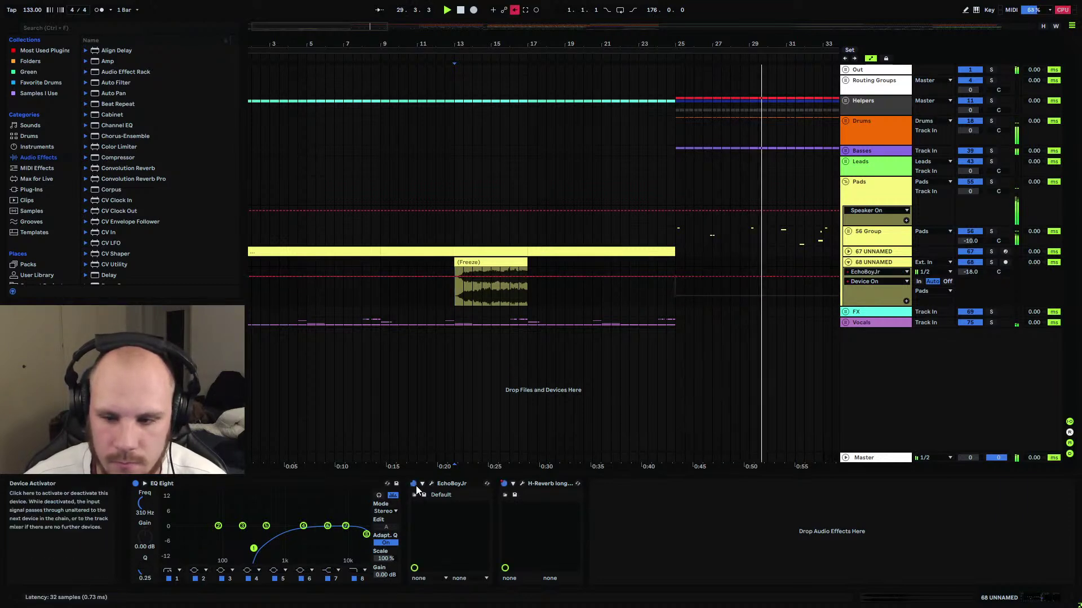
{"action": "left_click", "coordinate": [515, 10]}
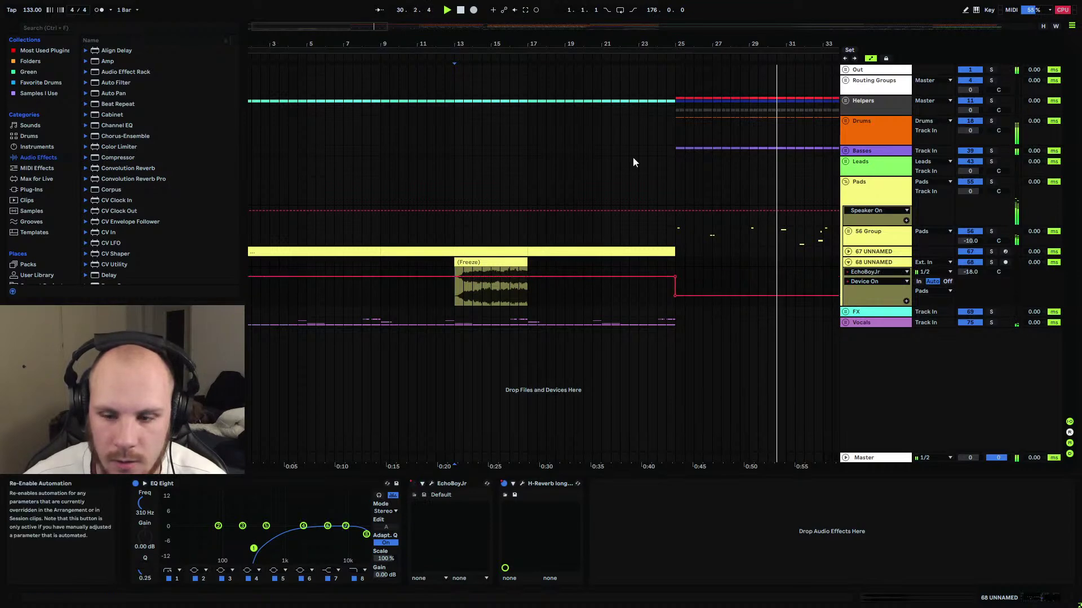
Play track 68's freeze tail section from bar 88 and examine its clip up close.
{"action": "left_click_drag", "start_coordinate": [736, 44], "coordinate": [726, 25]}
{"action": "left_click", "coordinate": [748, 287]}
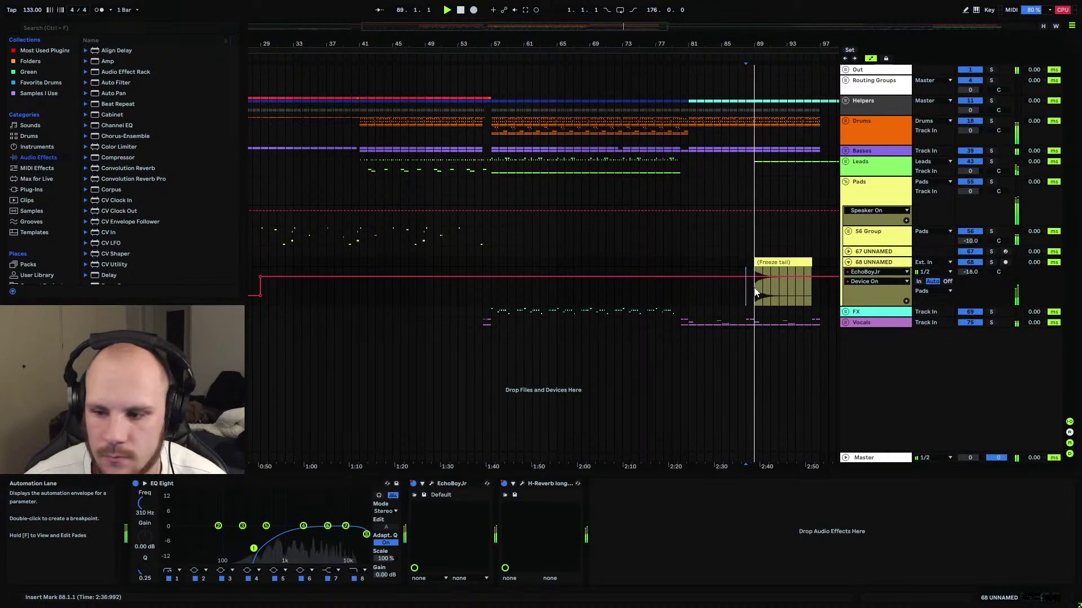
{"action": "left_click_drag", "start_coordinate": [783, 35], "coordinate": [620, 44]}
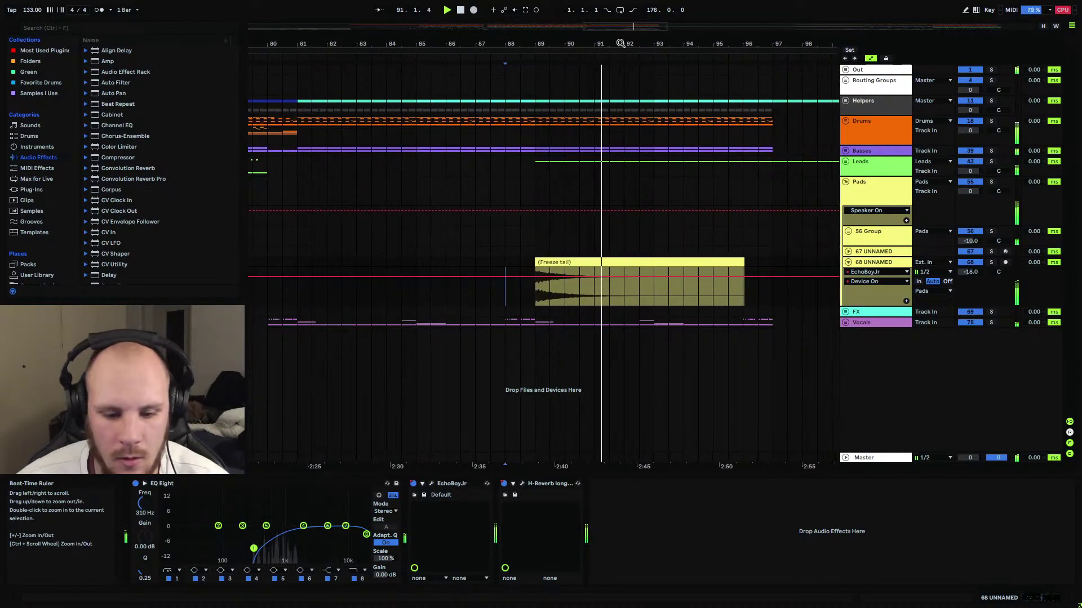
Adjust EchoBoyJr's feedback to 0.87 on track 68, close the plug-in and fold the track.
{"action": "left_click", "coordinate": [432, 483]}
{"action": "left_click_drag", "start_coordinate": [393, 176], "coordinate": [393, 181]}
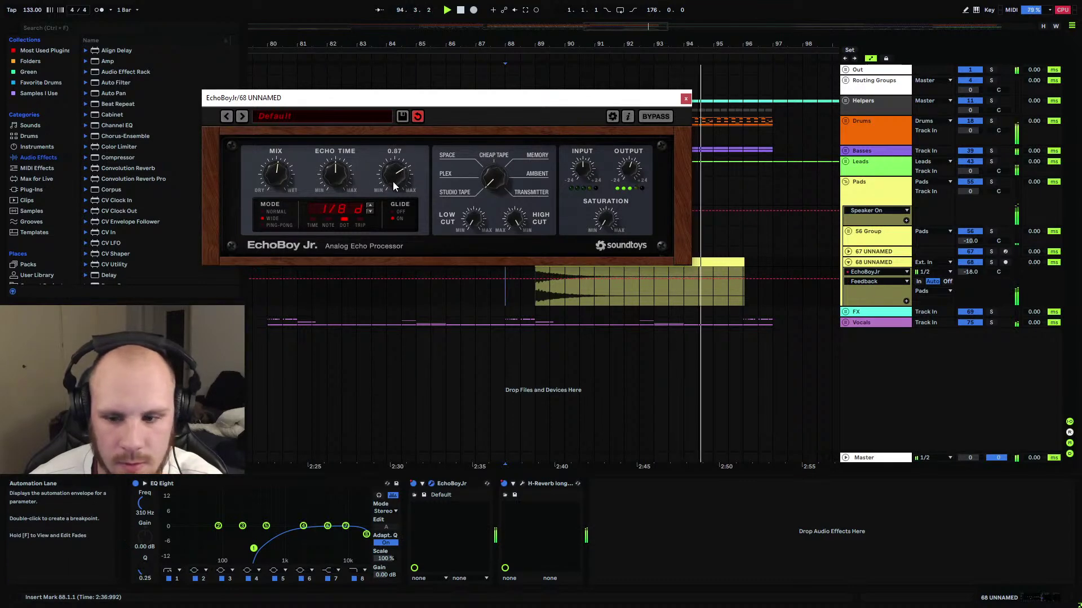
{"action": "left_click", "coordinate": [686, 99]}
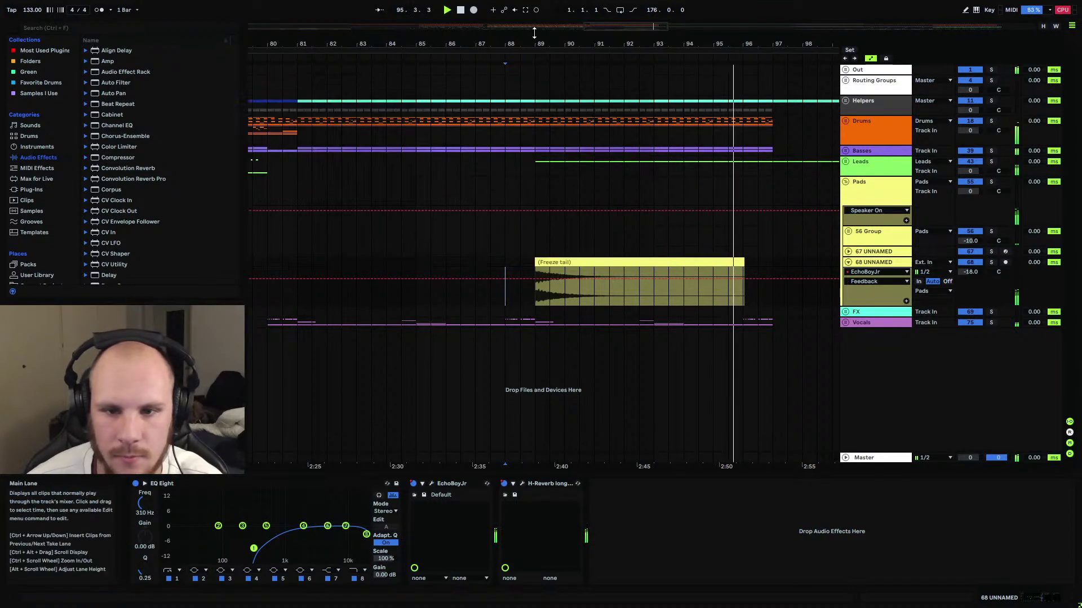
{"action": "left_click_drag", "start_coordinate": [534, 45], "coordinate": [534, 11]}
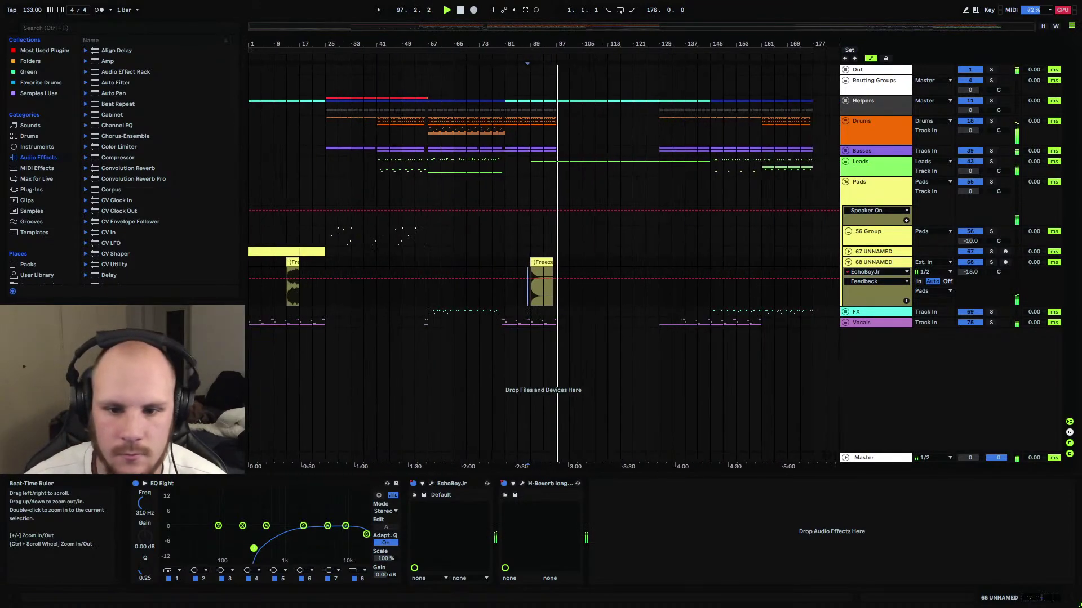
{"action": "left_click", "coordinate": [848, 262]}
Copy track 68's first freeze clip into the empty stretch before bar 129 and position the copy to start at bar 123.
{"action": "scroll", "coordinate": [294, 290], "scroll_direction": "up", "scroll_amount": 3}
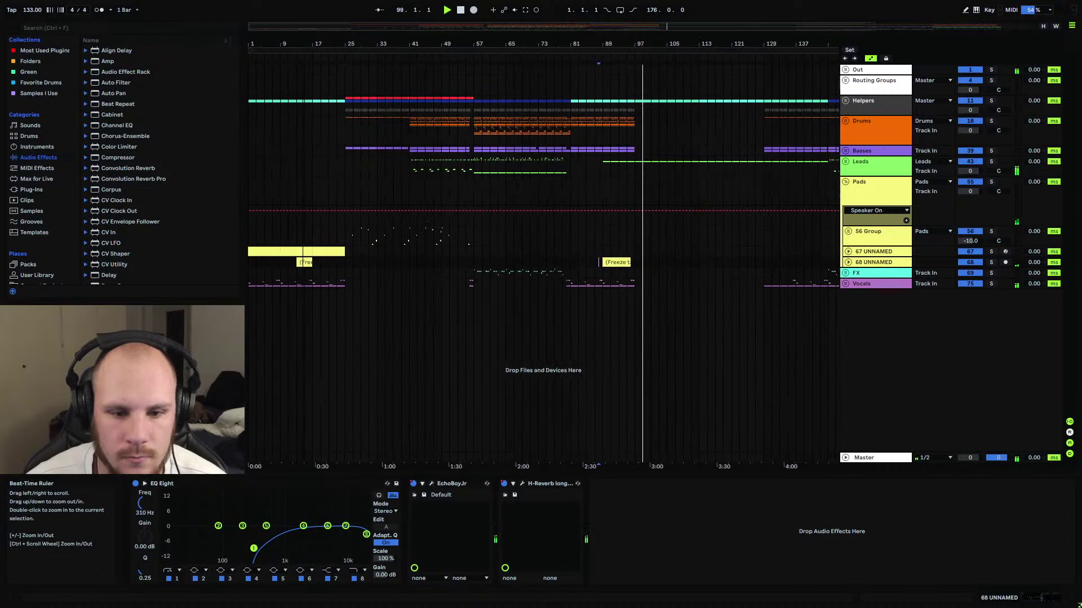
{"action": "left_click", "coordinate": [295, 266]}
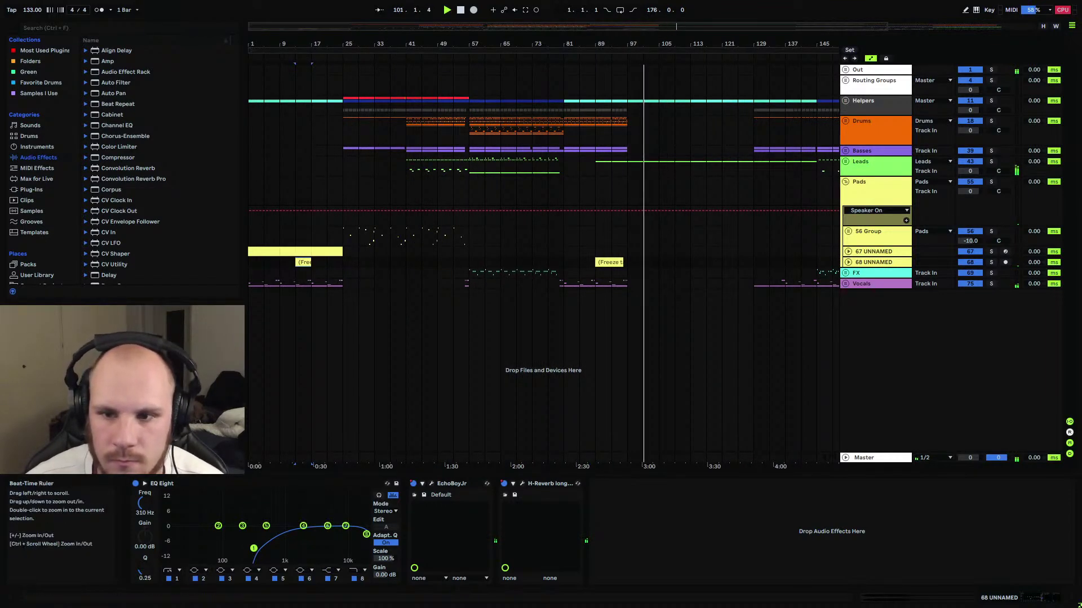
{"action": "scroll", "coordinate": [627, 211], "scroll_direction": "up", "scroll_amount": 2}
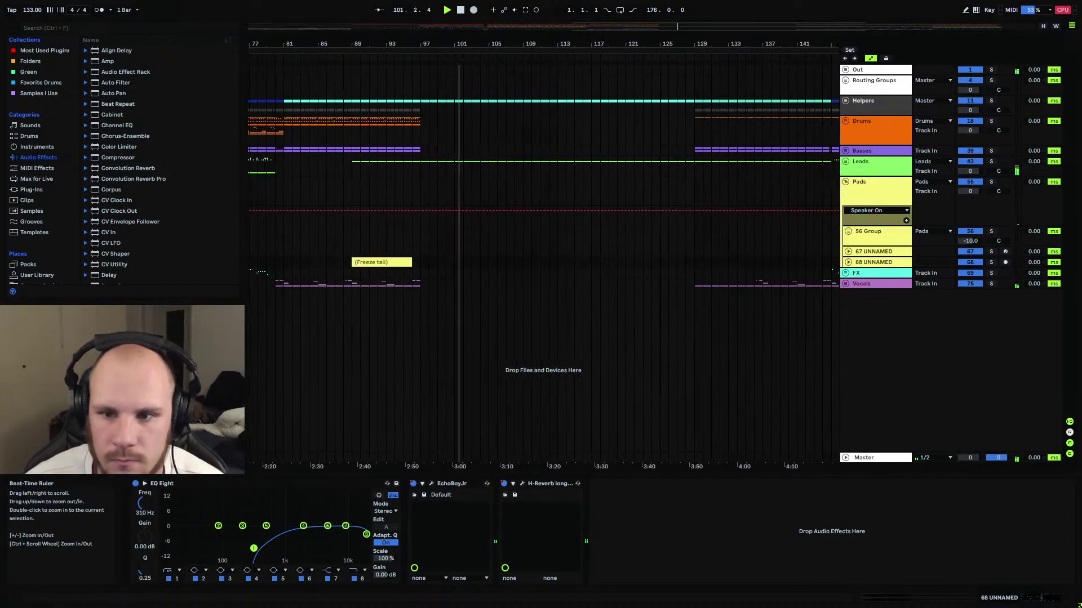
{"action": "left_click", "coordinate": [613, 262]}
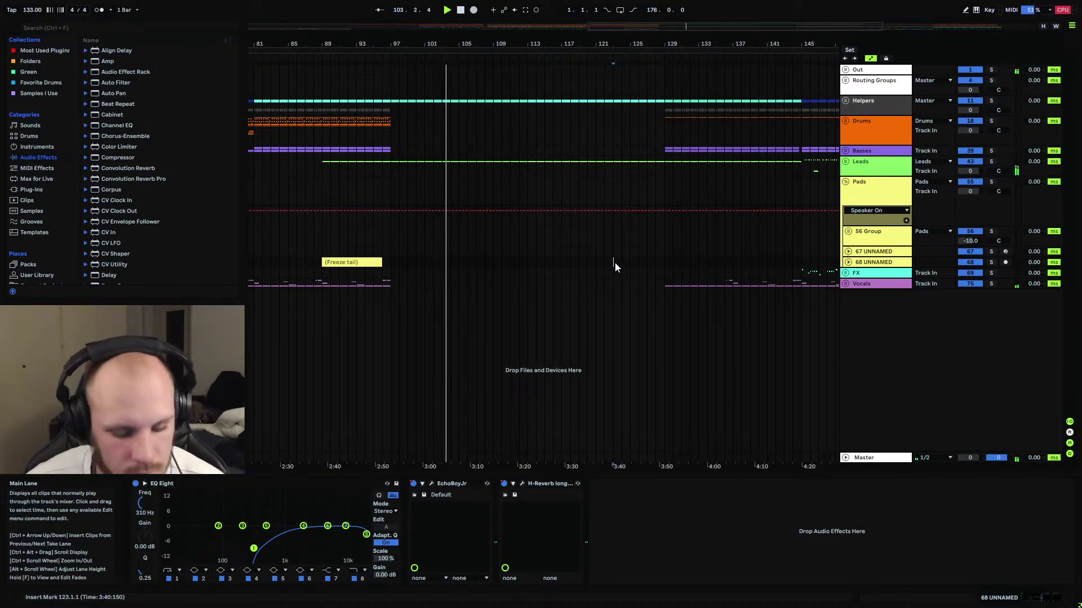
{"action": "double_click", "coordinate": [474, 46]}
{"action": "left_click", "coordinate": [293, 262]}
{"action": "left_click", "coordinate": [635, 260]}
{"action": "key", "text": "ctrl+v"}
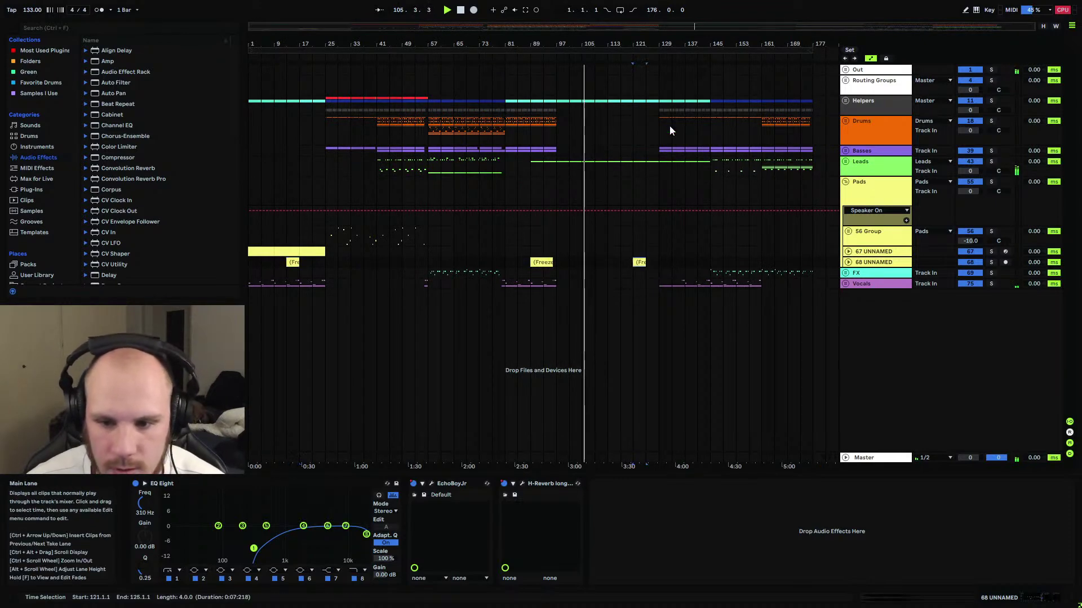
{"action": "left_click_drag", "start_coordinate": [658, 43], "coordinate": [661, 118]}
{"action": "left_click_drag", "start_coordinate": [572, 262], "coordinate": [605, 263]}
Automate EchoBoyJr's Device On on track 68 to switch off at bar 121 and back on at bar 129.
{"action": "left_click", "coordinate": [848, 262]}
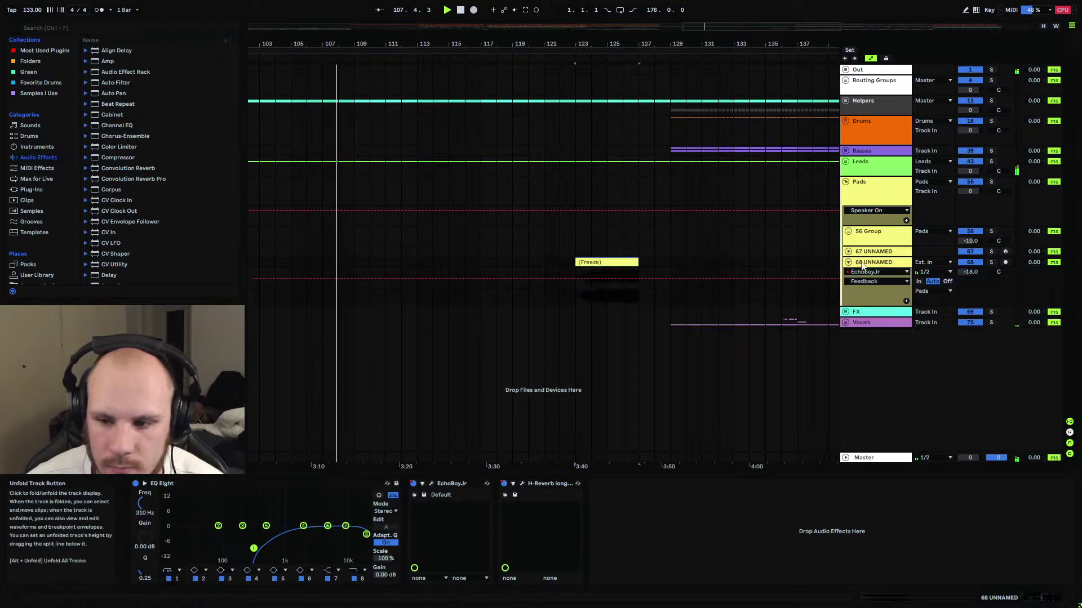
{"action": "left_click", "coordinate": [413, 483]}
{"action": "left_click", "coordinate": [414, 485]}
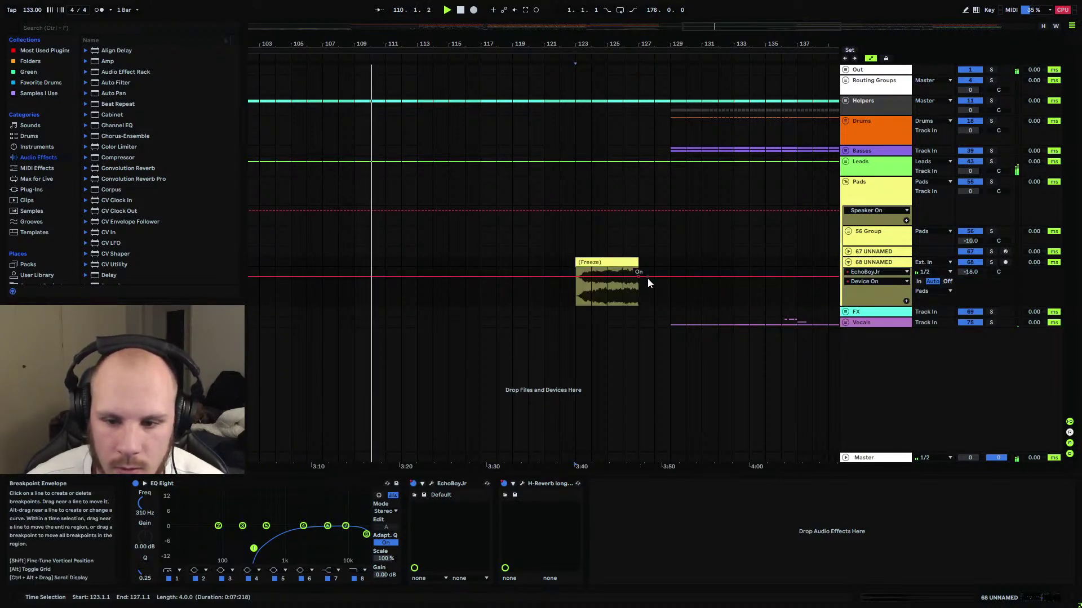
{"action": "left_click", "coordinate": [543, 277]}
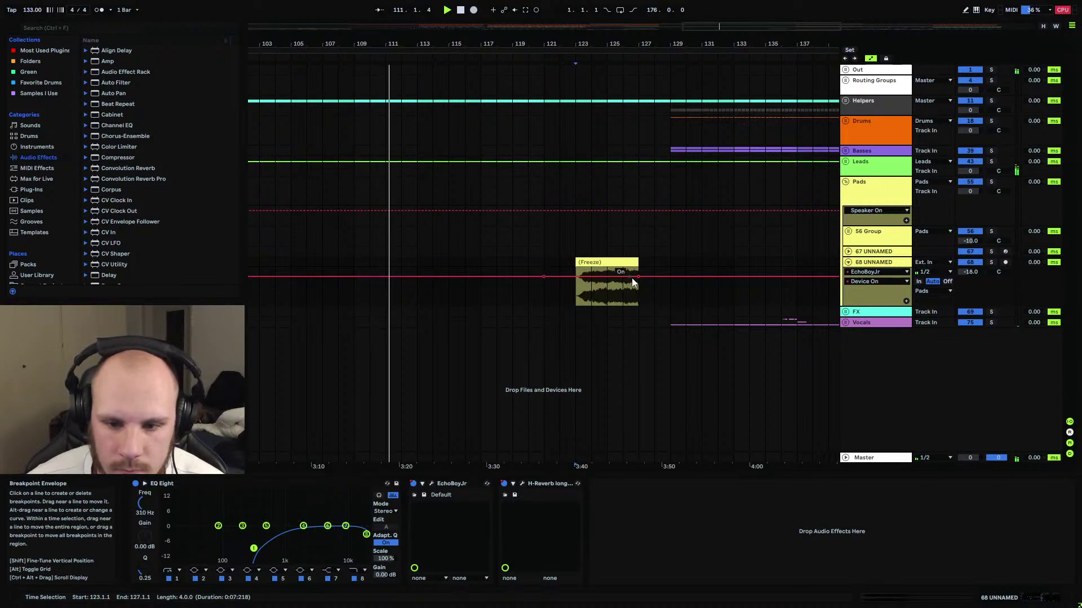
{"action": "mouse_move", "coordinate": [669, 276]}
{"action": "left_mouse_down"}
{"action": "mouse_move", "coordinate": [669, 296]}
{"action": "mouse_move", "coordinate": [669, 277]}
{"action": "left_mouse_up"}
{"action": "left_click_drag", "start_coordinate": [563, 277], "coordinate": [564, 295]}
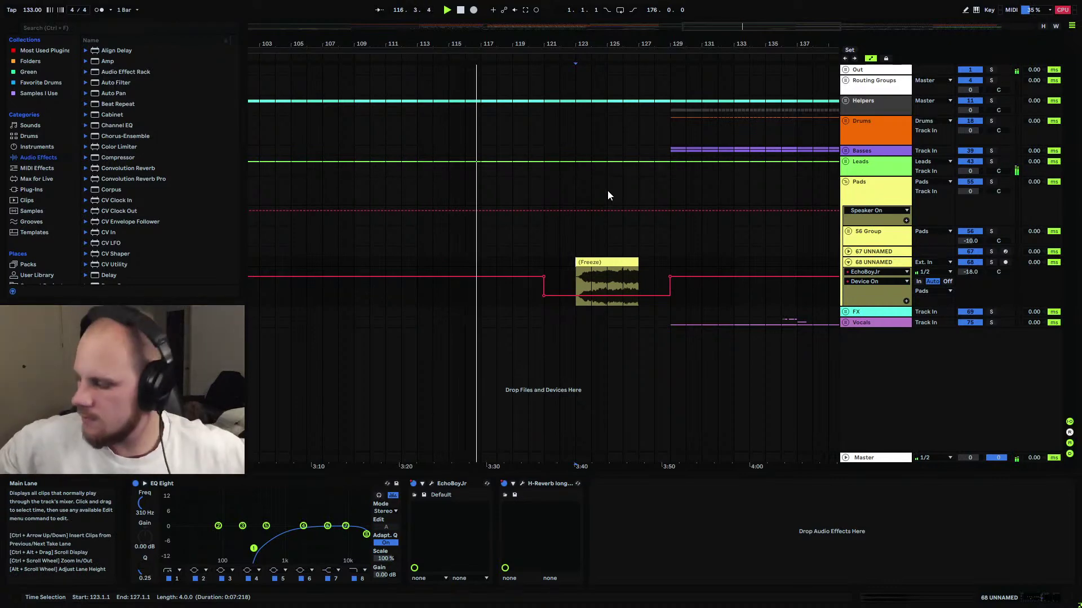
Select the freeze clip's span from bar 123 to 127, and expand the Leads group and track 46's automation lanes.
{"action": "left_click_drag", "start_coordinate": [586, 66], "coordinate": [475, 196]}
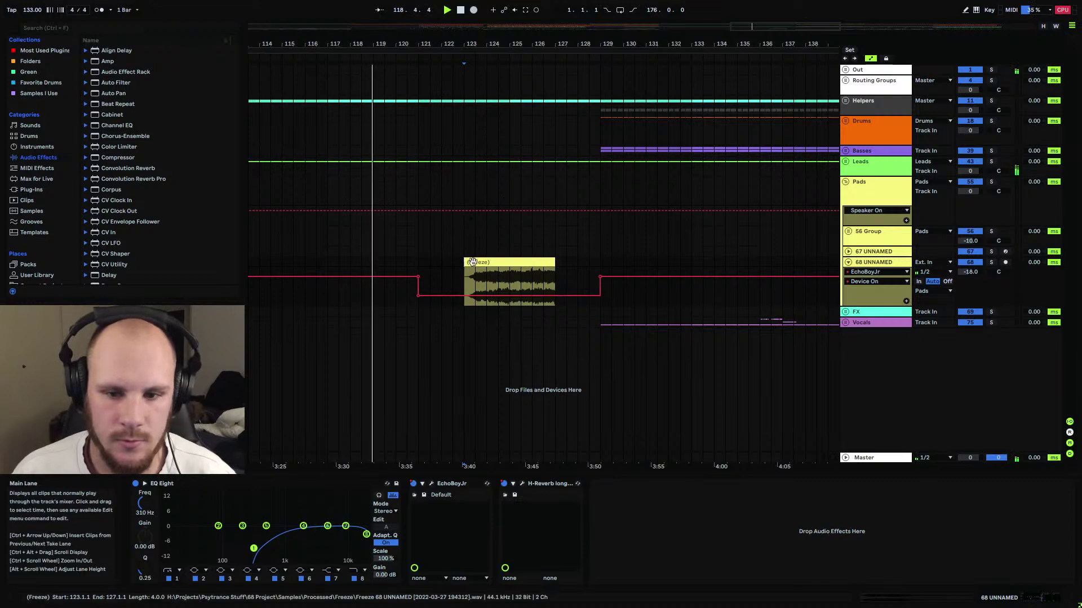
{"action": "left_click_drag", "start_coordinate": [463, 276], "coordinate": [552, 279]}
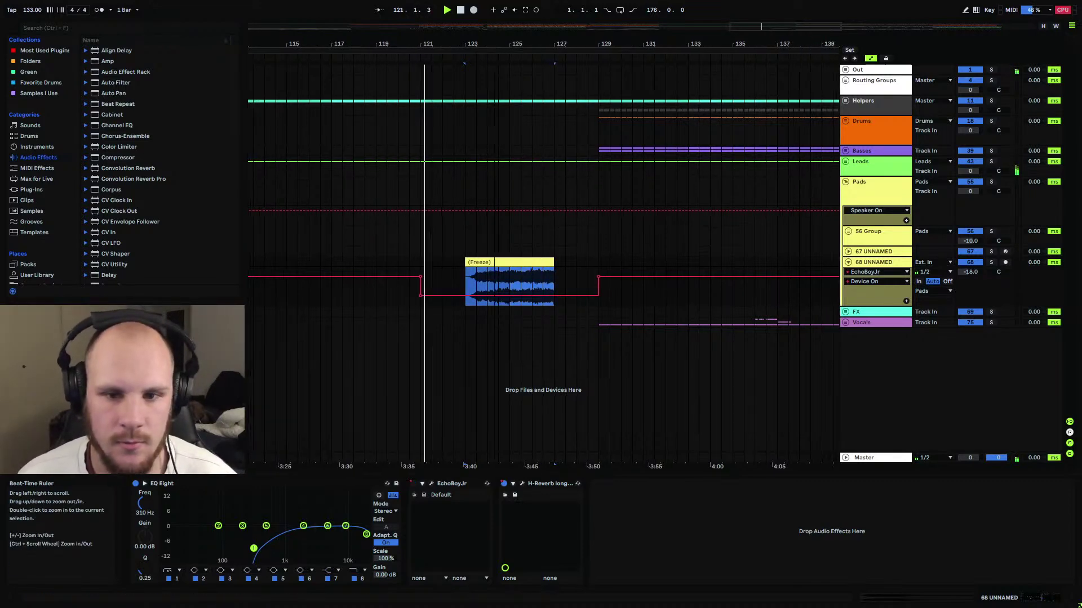
{"action": "key", "text": "minus"}
{"action": "key", "text": "minus"}
{"action": "key", "text": "minus"}
{"action": "left_click", "coordinate": [849, 165]}
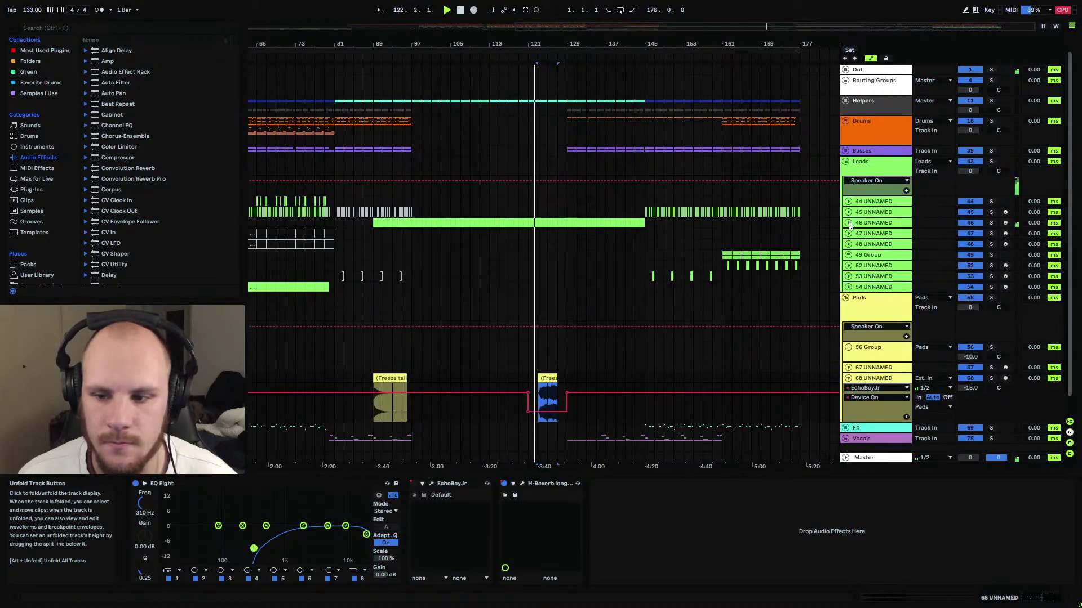
{"action": "left_click", "coordinate": [848, 223]}
{"action": "left_click", "coordinate": [872, 227]}
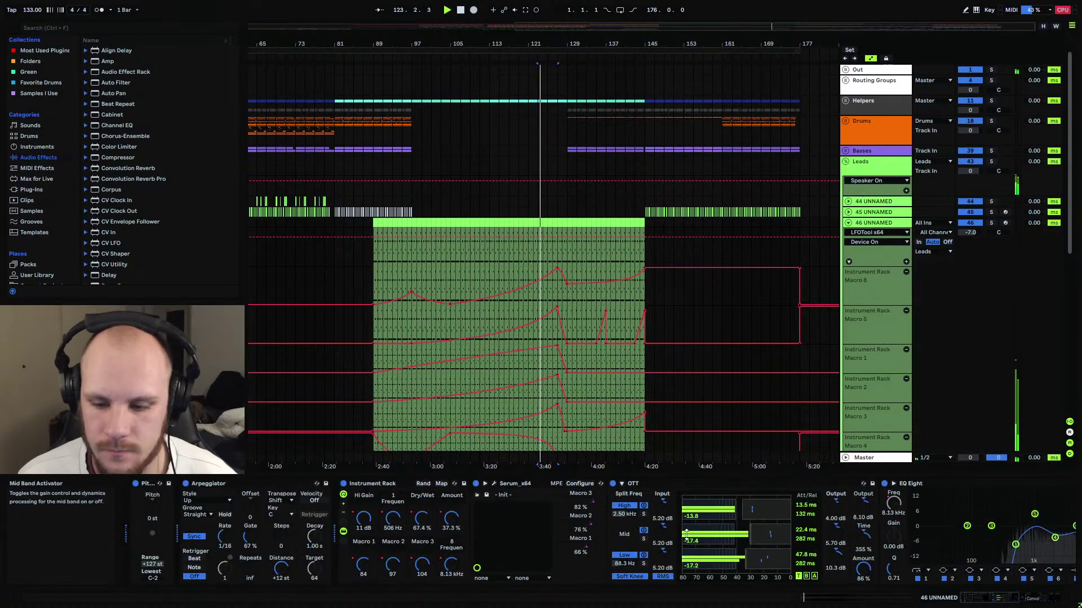
Reshape the second LFOTool's volume curve on track 46 so it rises later, and adjust its LFO depth.
{"action": "scroll", "coordinate": [938, 509], "scroll_direction": "down", "scroll_amount": 5}
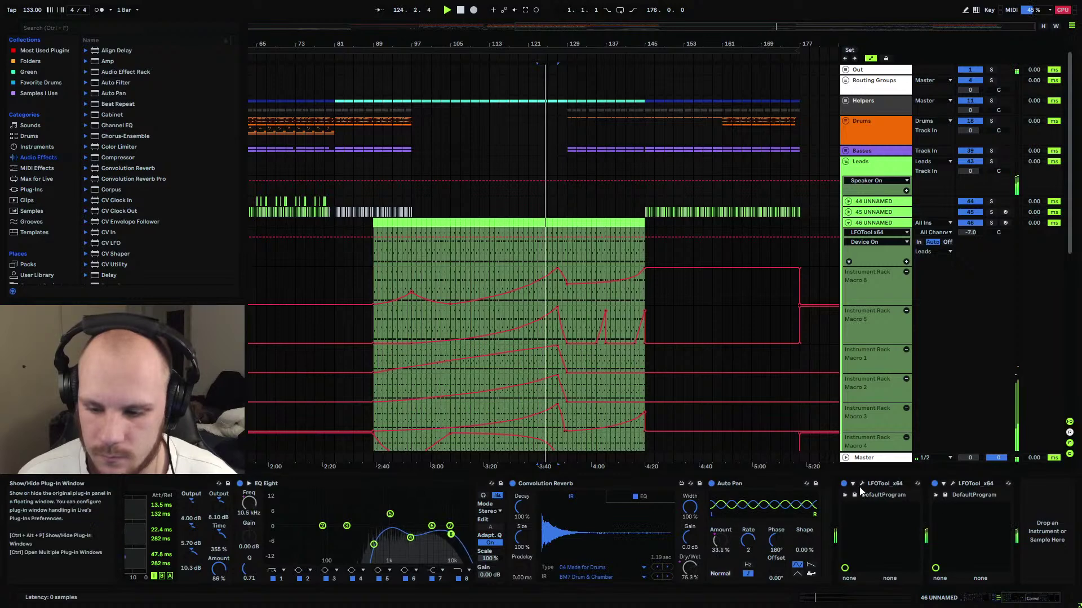
{"action": "left_click", "coordinate": [951, 483]}
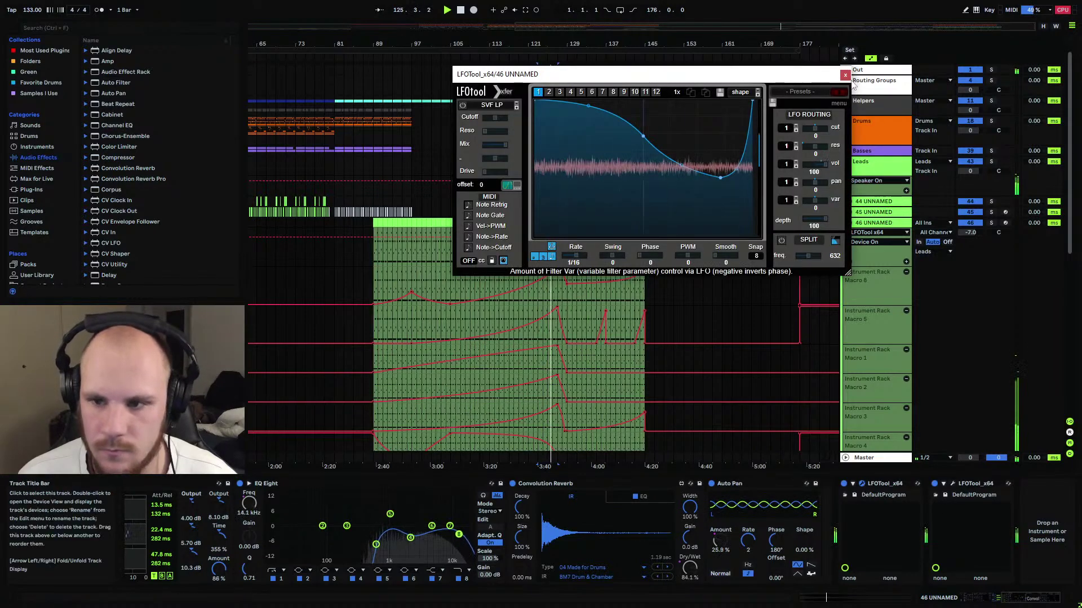
{"action": "left_click", "coordinate": [845, 75]}
{"action": "left_click", "coordinate": [952, 484]}
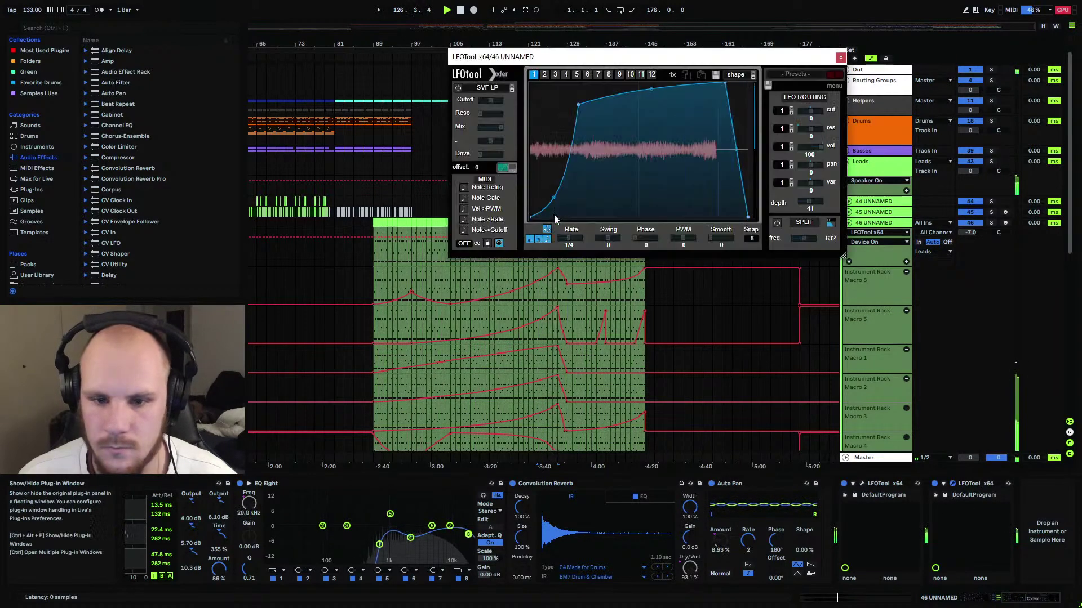
{"action": "left_click_drag", "start_coordinate": [580, 113], "coordinate": [640, 101]}
{"action": "double_click", "coordinate": [815, 204]}
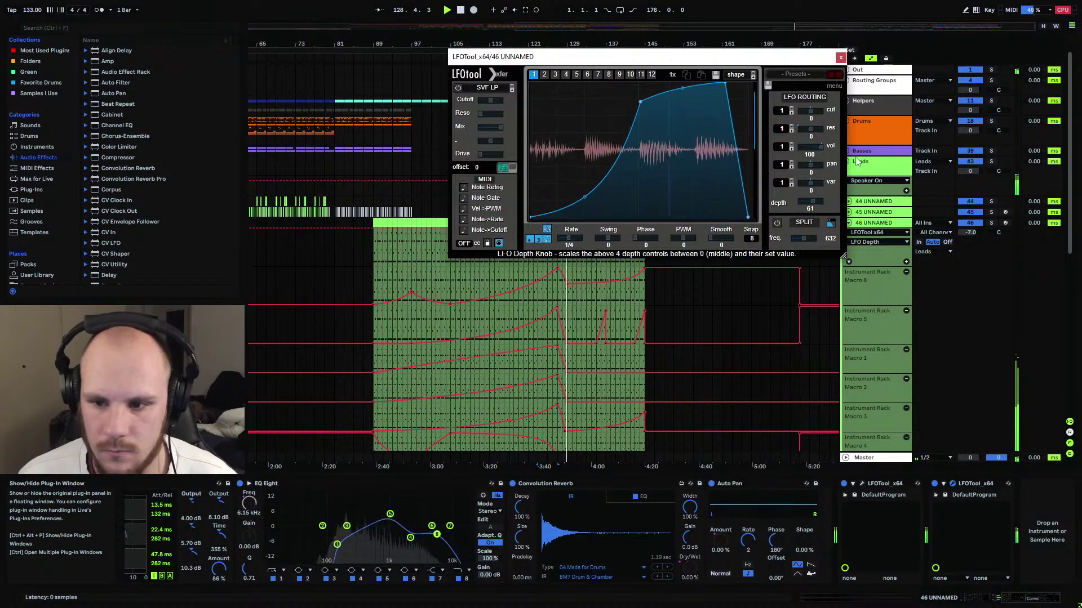
{"action": "left_click", "coordinate": [840, 58]}
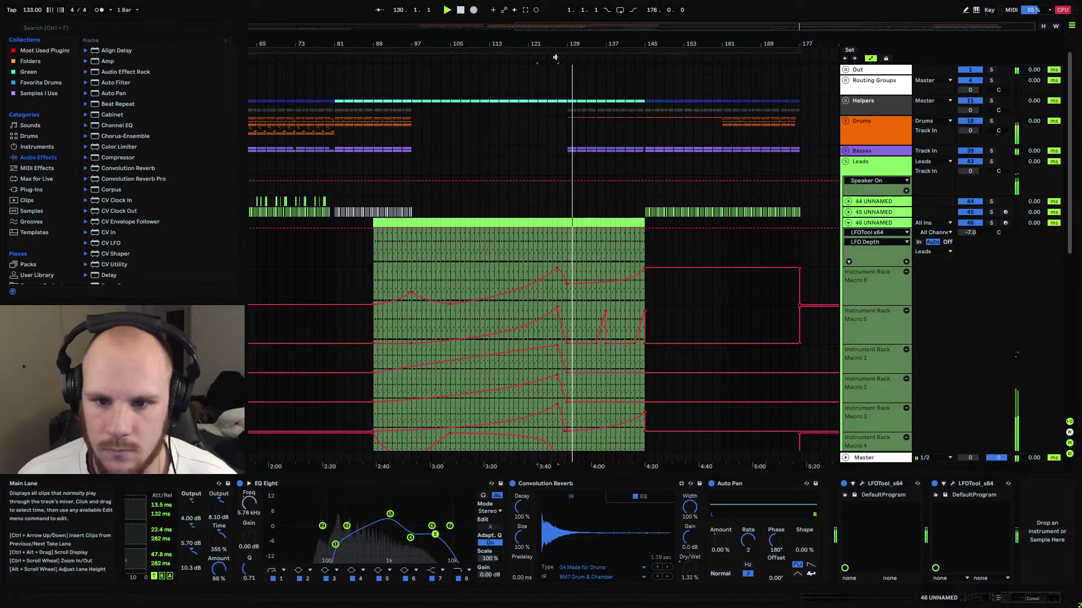
Stop playback and lower track 46's LFO Depth automation line to 0.42.
{"action": "left_click_drag", "start_coordinate": [569, 45], "coordinate": [567, 72]}
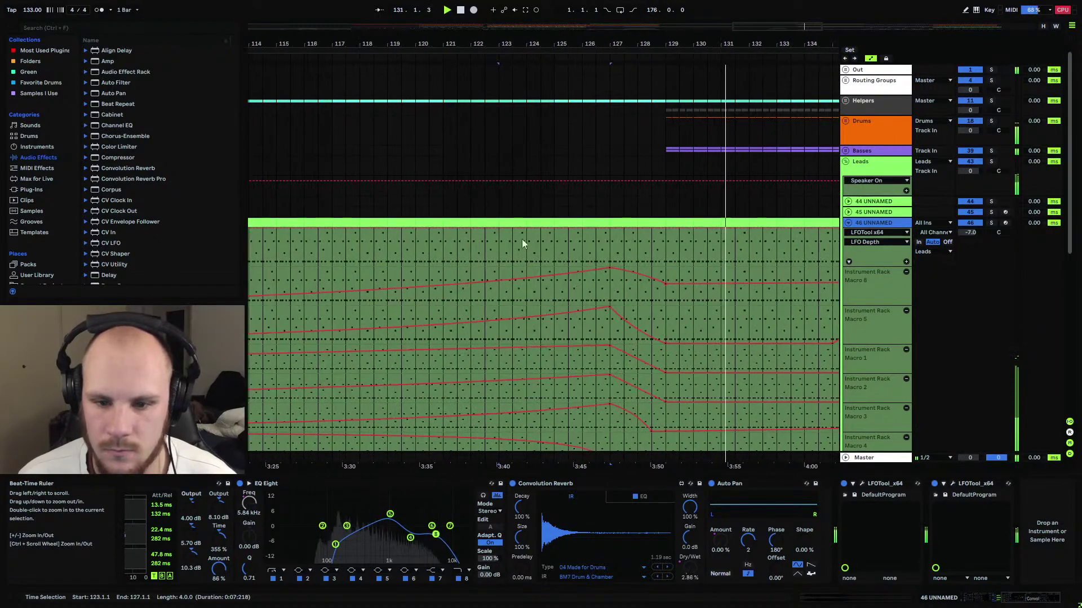
{"action": "key", "text": "space"}
{"action": "left_click", "coordinate": [444, 243]}
{"action": "left_click_drag", "start_coordinate": [665, 231], "coordinate": [665, 246]}
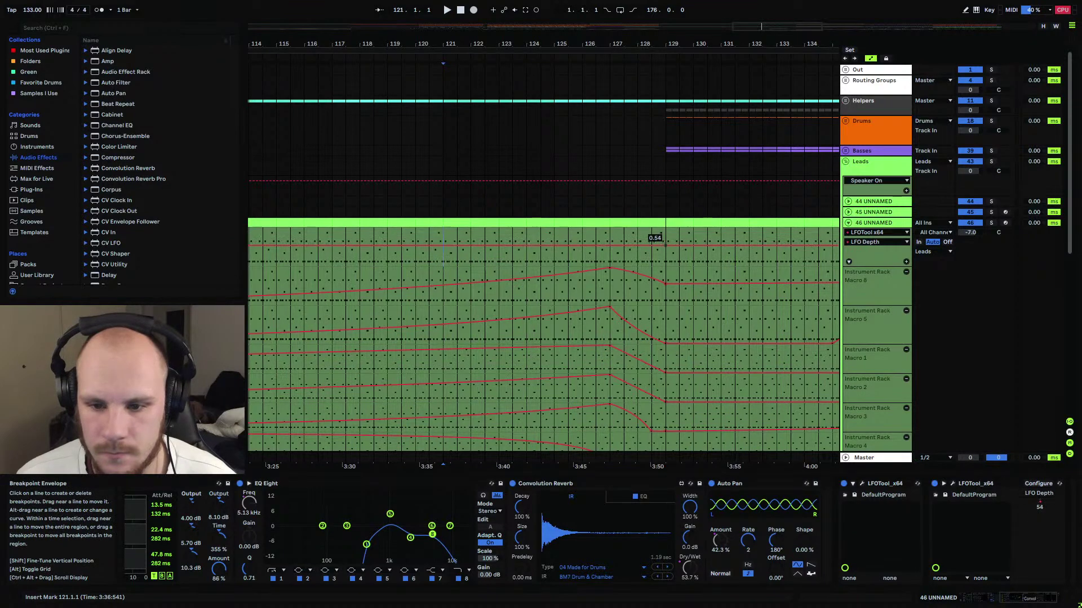
{"action": "left_click", "coordinate": [544, 51]}
{"action": "left_click_drag", "start_coordinate": [664, 248], "coordinate": [664, 251]}
Automate track 46's LFO Depth to climb from bar 89 to 1.00 at bar 127, fall back to 0.42 by bar 129, and play it.
{"action": "left_click_drag", "start_coordinate": [625, 44], "coordinate": [563, 13]}
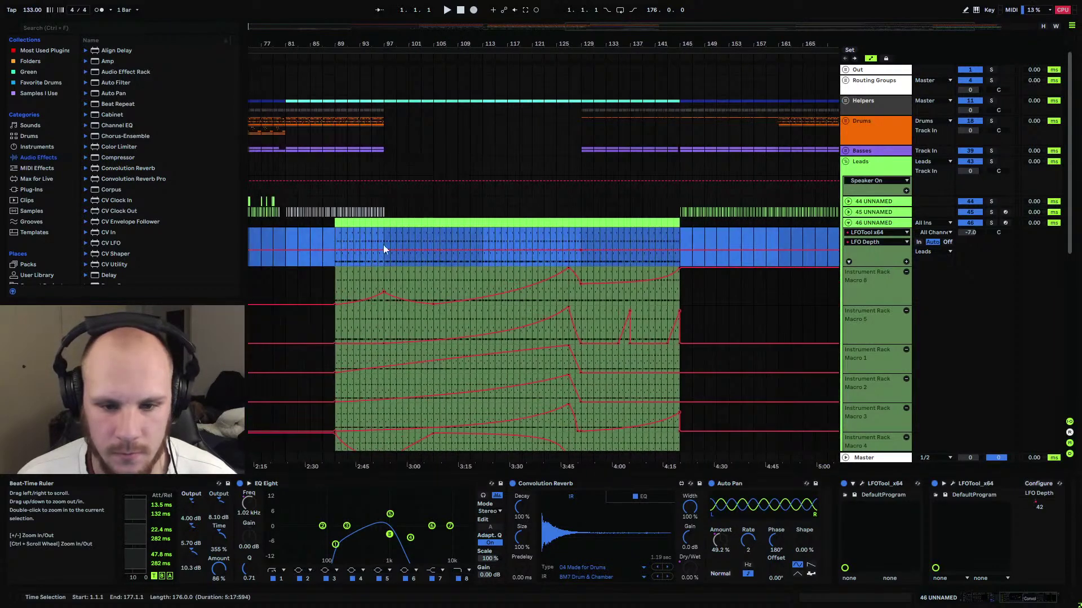
{"action": "left_click", "coordinate": [337, 251]}
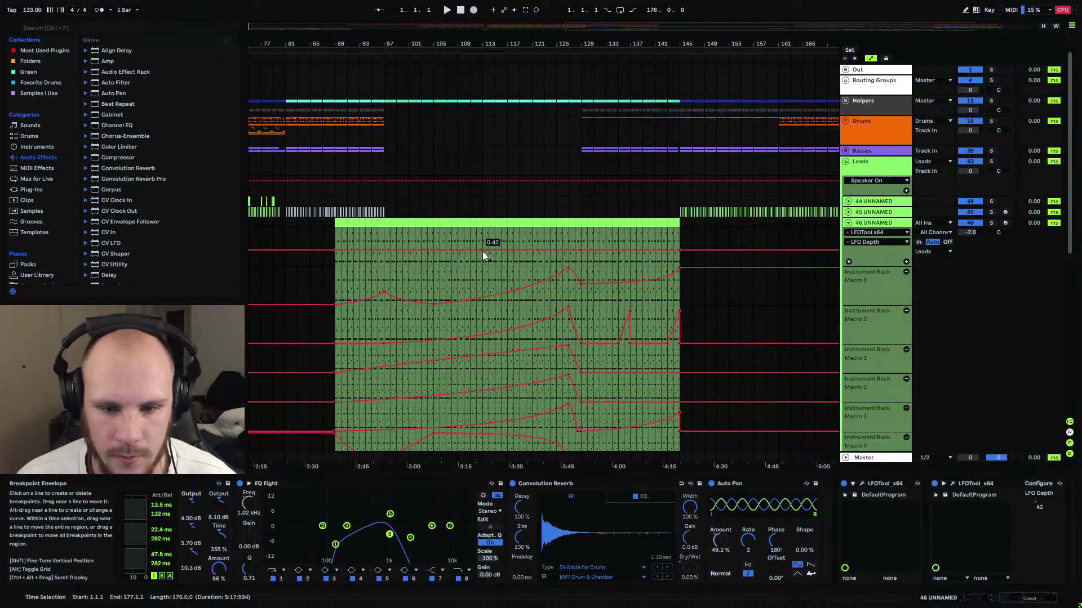
{"action": "left_click_drag", "start_coordinate": [569, 250], "coordinate": [569, 232]}
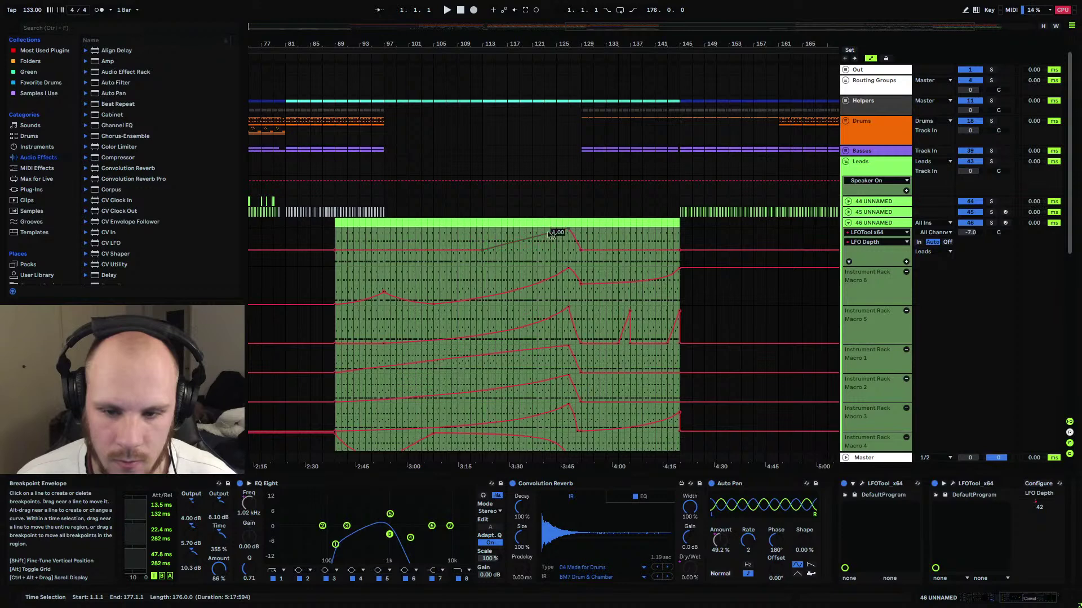
{"action": "key", "text": "space"}
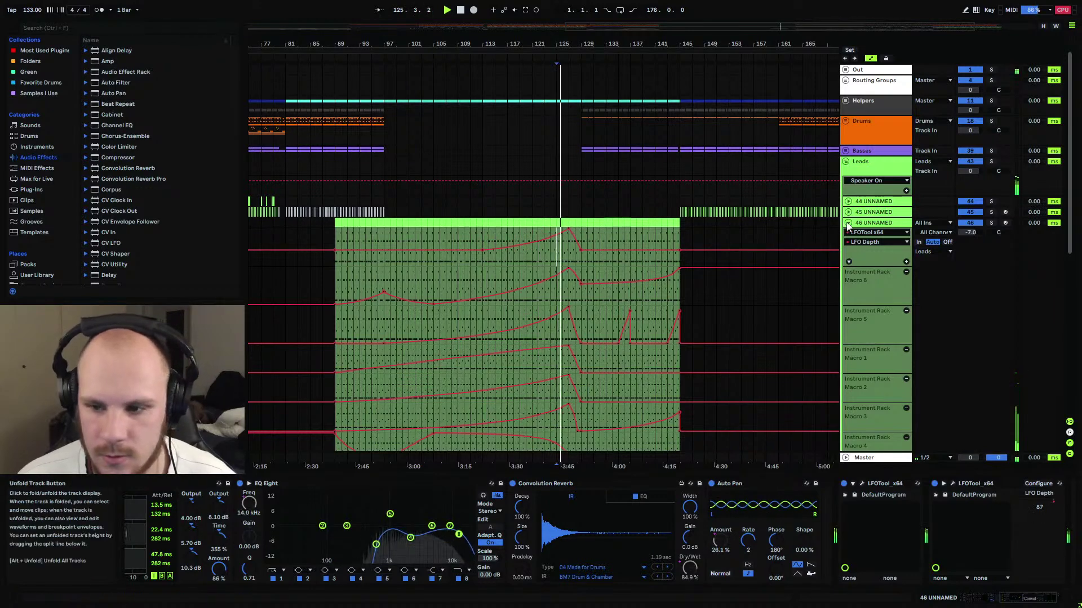
Audition the bar 129 transition, lower track 46's LFO Depth peak at bar 127, and fold the track.
{"action": "left_click", "coordinate": [847, 223]}
{"action": "scroll", "coordinate": [800, 214], "scroll_direction": "up", "scroll_amount": 5}
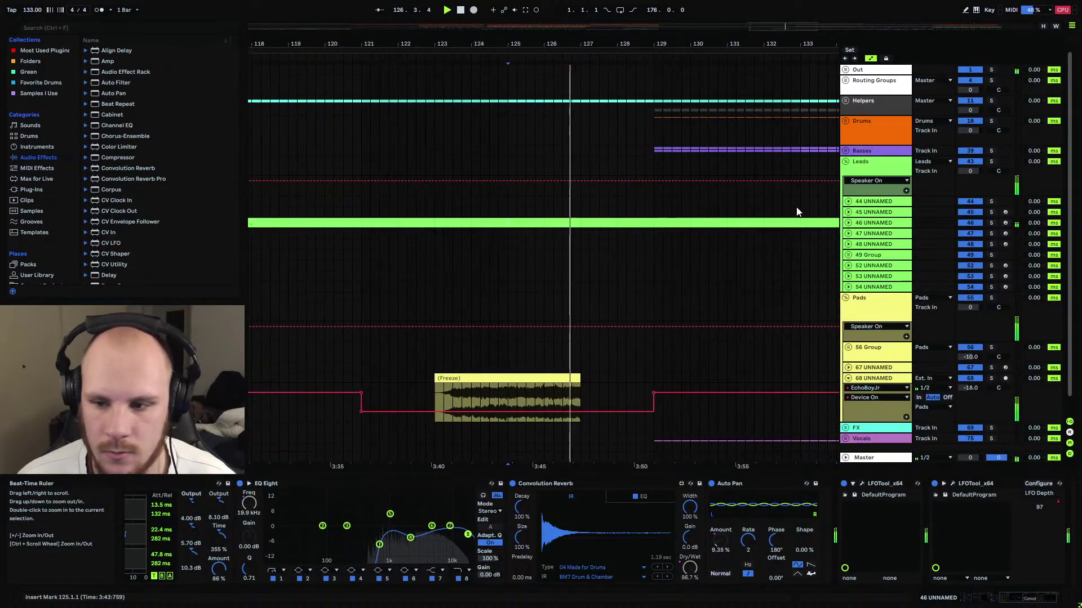
{"action": "left_click", "coordinate": [848, 223]}
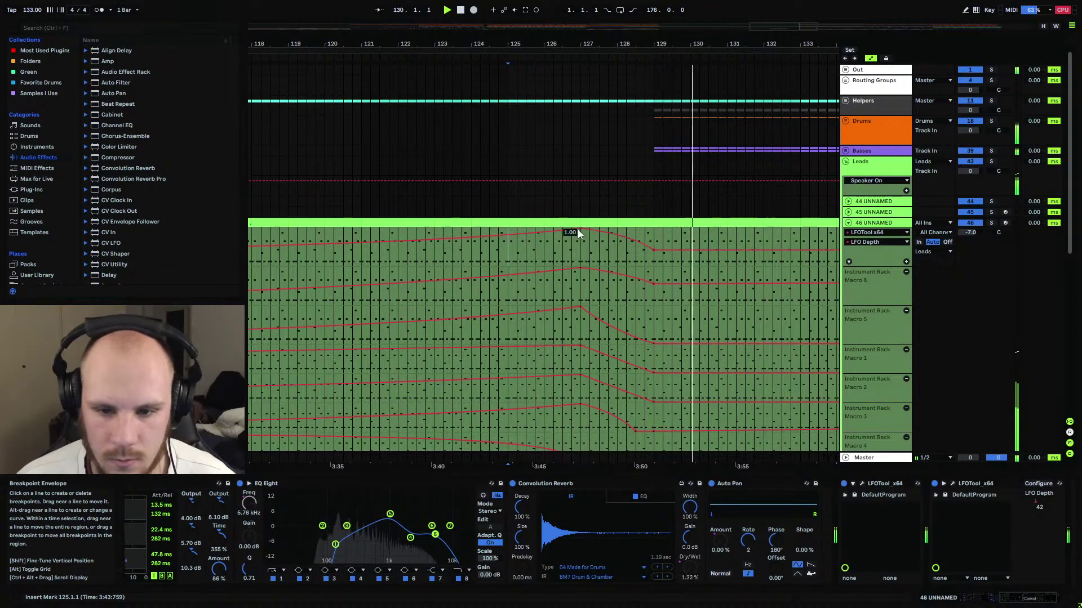
{"action": "key", "text": "space"}
{"action": "key", "text": "space"}
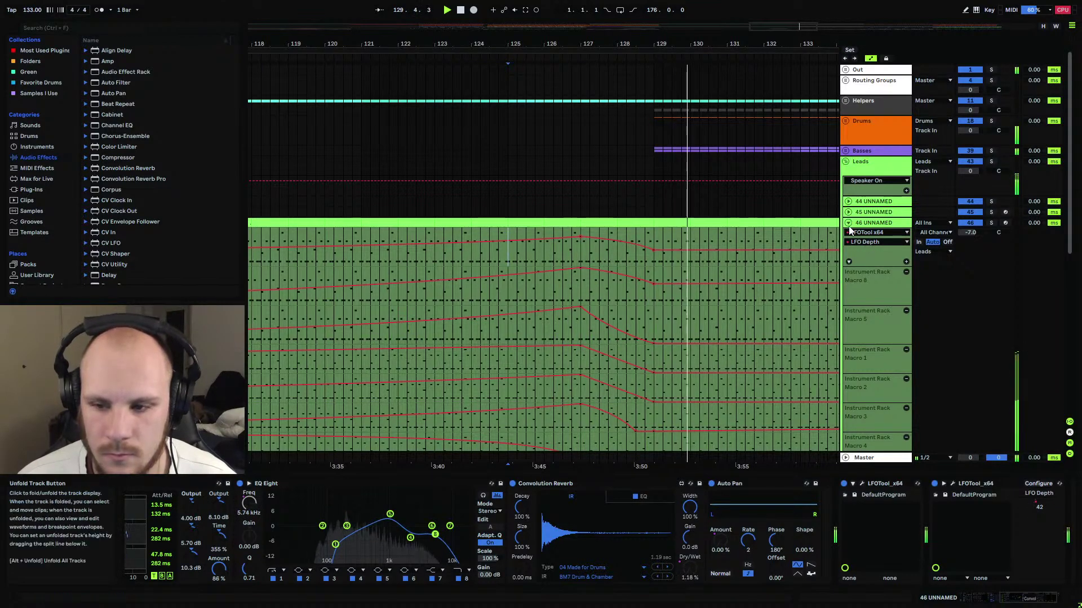
{"action": "left_click_drag", "start_coordinate": [584, 50], "coordinate": [656, 62]}
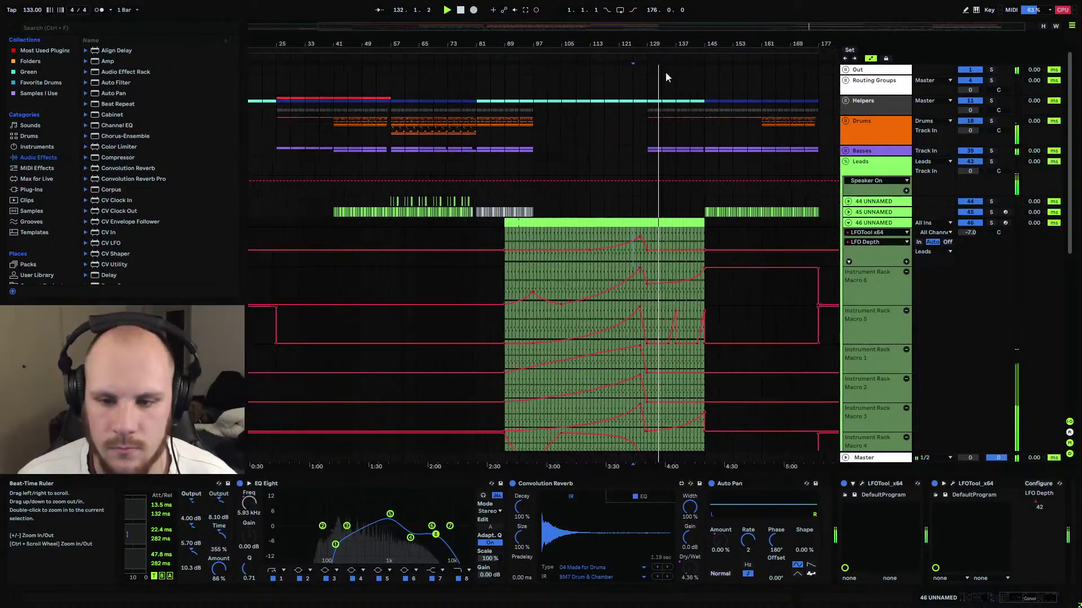
{"action": "left_click", "coordinate": [848, 223]}
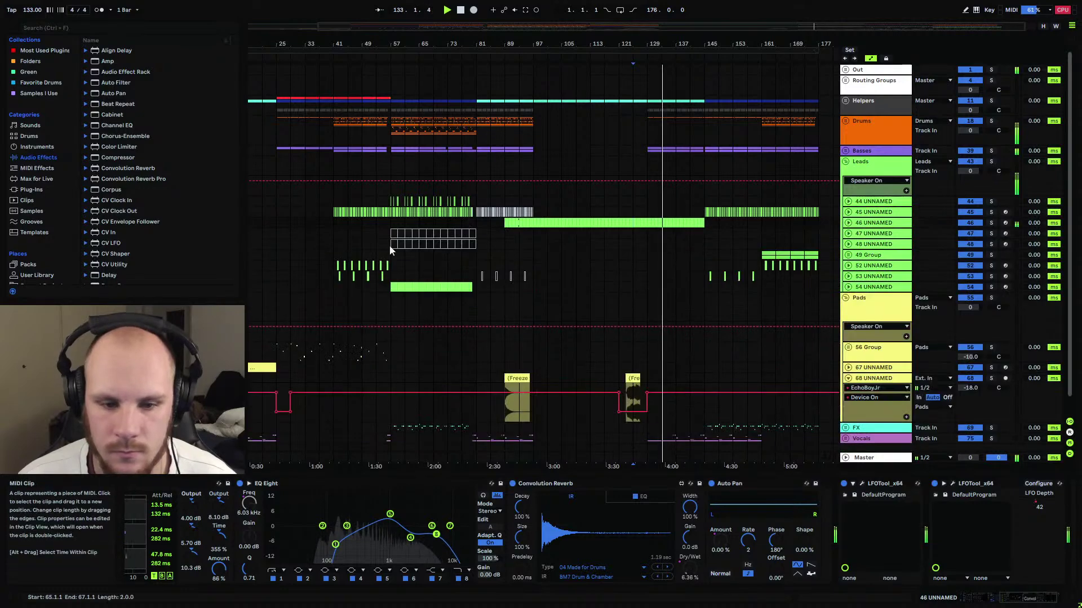
Expand the Helpers group, select the Mood clip from bar 145 to 177, and review the tracks playing in that section.
{"action": "left_click", "coordinate": [335, 244]}
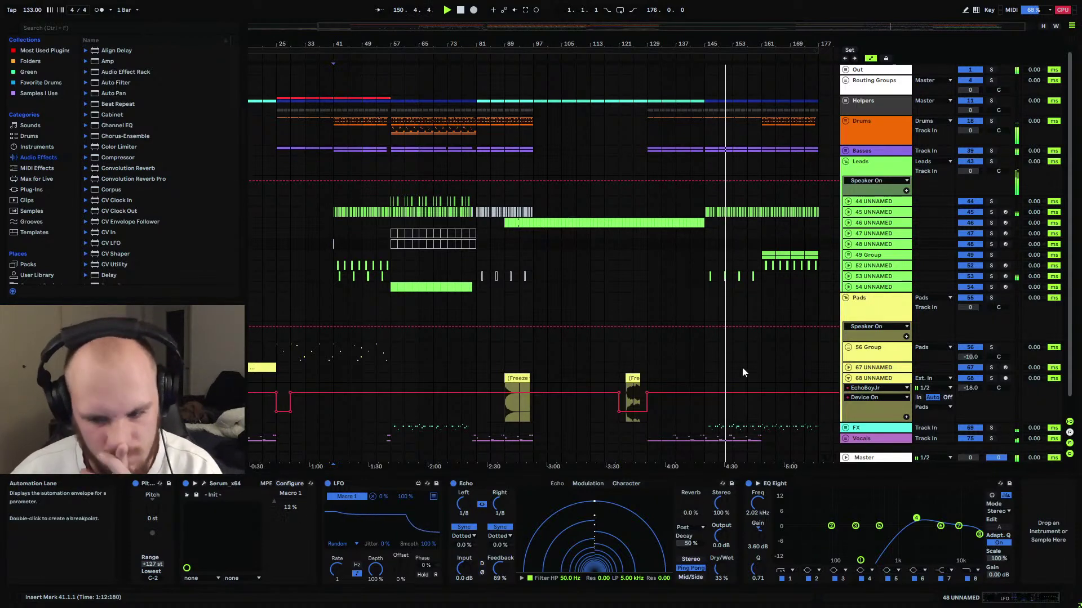
{"action": "left_click", "coordinate": [845, 100]}
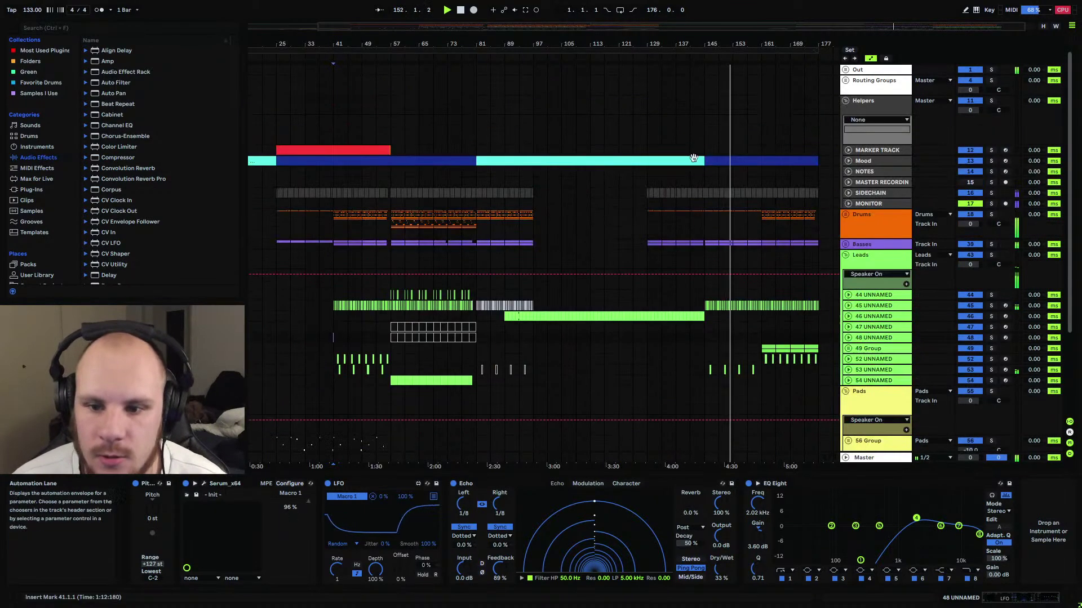
{"action": "scroll", "coordinate": [712, 222], "scroll_direction": "down", "scroll_amount": 3}
{"action": "scroll", "coordinate": [712, 225], "scroll_direction": "down", "scroll_amount": 1}
{"action": "left_click", "coordinate": [705, 418]}
{"action": "scroll", "coordinate": [709, 149], "scroll_direction": "up", "scroll_amount": 5}
{"action": "left_click", "coordinate": [719, 128]}
{"action": "scroll", "coordinate": [739, 130], "scroll_direction": "down", "scroll_amount": 4}
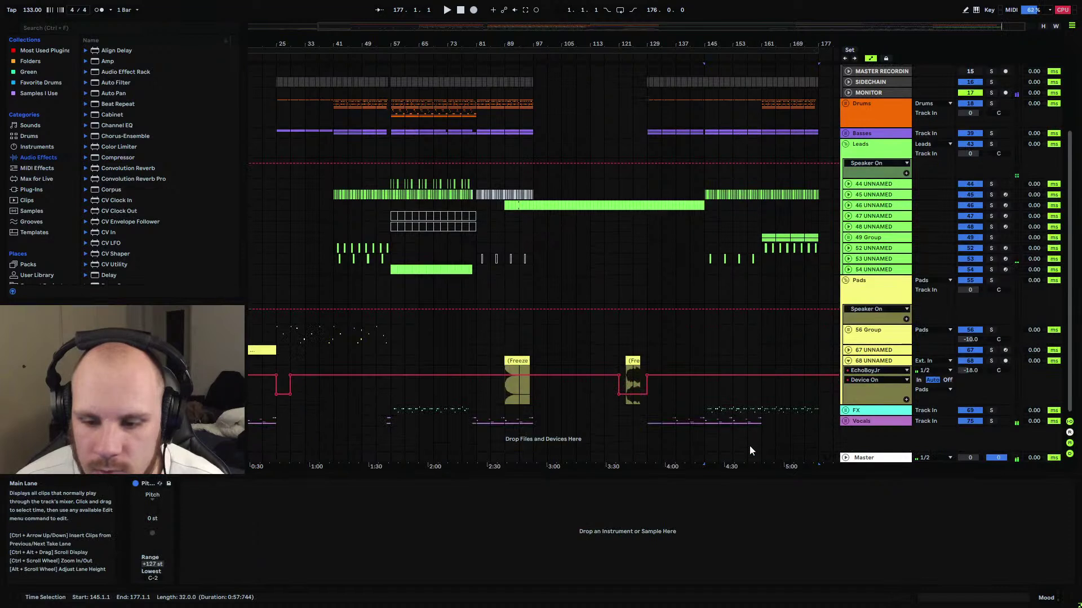
Mark the empty Vocals stretch at bars 145–161 and play the arrangement from bar 141.
{"action": "left_click_drag", "start_coordinate": [761, 422], "coordinate": [718, 422]}
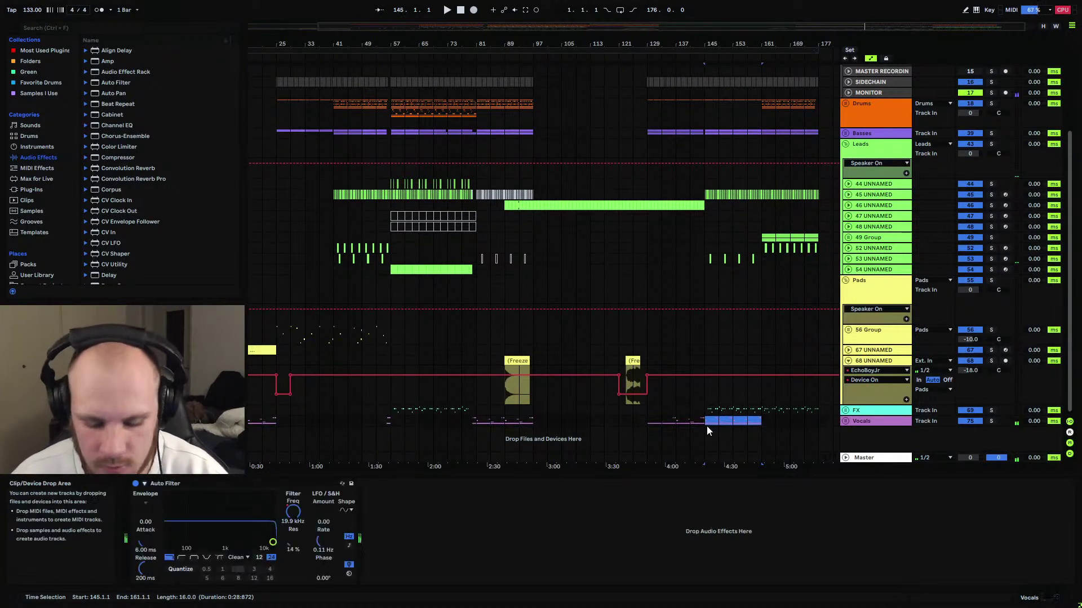
{"action": "left_click", "coordinate": [694, 423]}
{"action": "key", "text": "space"}
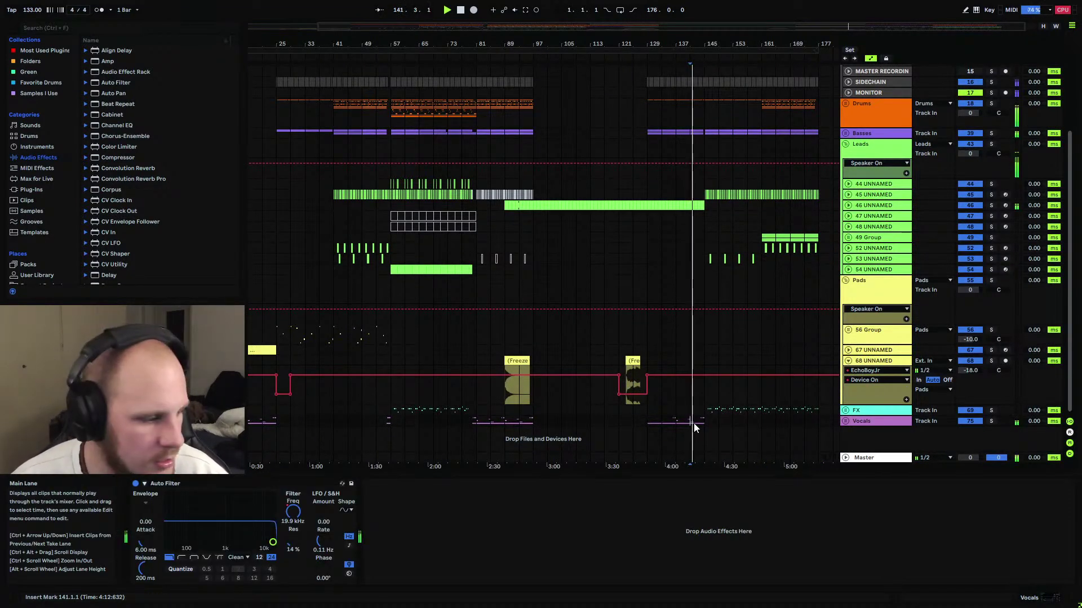
Copy the 56 Group pad clips from bars 25–57 to bars 145–177 and play the section from bar 145.
{"action": "left_click_drag", "start_coordinate": [710, 66], "coordinate": [500, 249]}
{"action": "scroll", "coordinate": [499, 248], "scroll_direction": "up", "scroll_amount": 3}
{"action": "scroll", "coordinate": [489, 234], "scroll_direction": "down", "scroll_amount": 3}
{"action": "left_click_drag", "start_coordinate": [474, 56], "coordinate": [479, 19]}
{"action": "left_click_drag", "start_coordinate": [671, 61], "coordinate": [671, 45]}
{"action": "left_click_drag", "start_coordinate": [585, 46], "coordinate": [584, 26]}
{"action": "left_click_drag", "start_coordinate": [337, 336], "coordinate": [427, 330]}
{"action": "left_click", "coordinate": [711, 332]}
{"action": "left_click_drag", "start_coordinate": [712, 332], "coordinate": [814, 337]}
{"action": "left_click", "coordinate": [711, 333]}
{"action": "key", "text": "space"}
{"action": "key", "text": "space"}
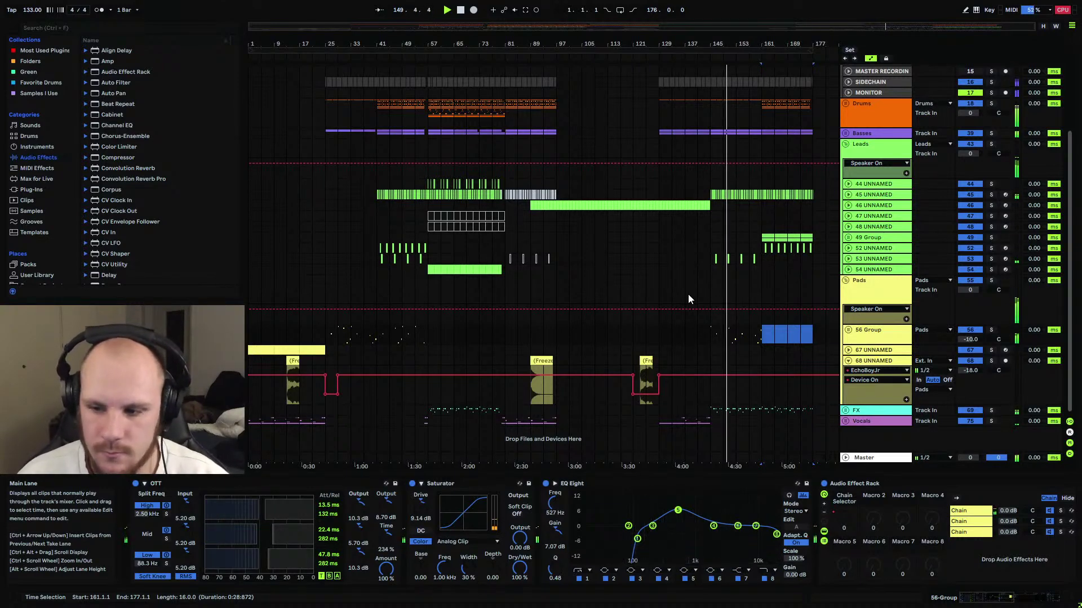
Fold track 68 and keep listening to the copied pads past bar 161.
{"action": "left_click", "coordinate": [847, 360]}
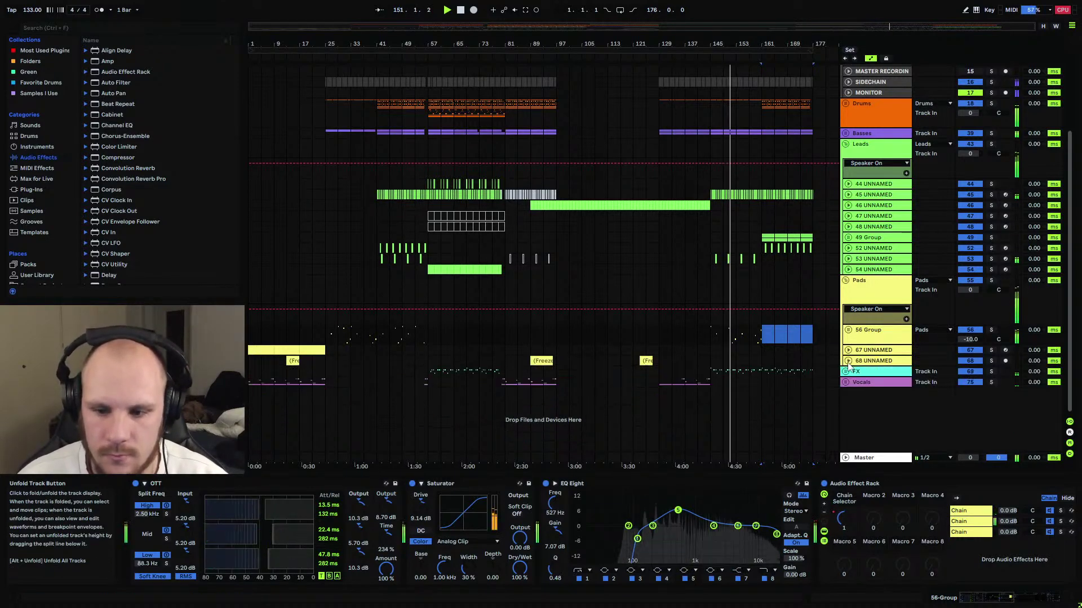
{"action": "left_click", "coordinate": [792, 325]}
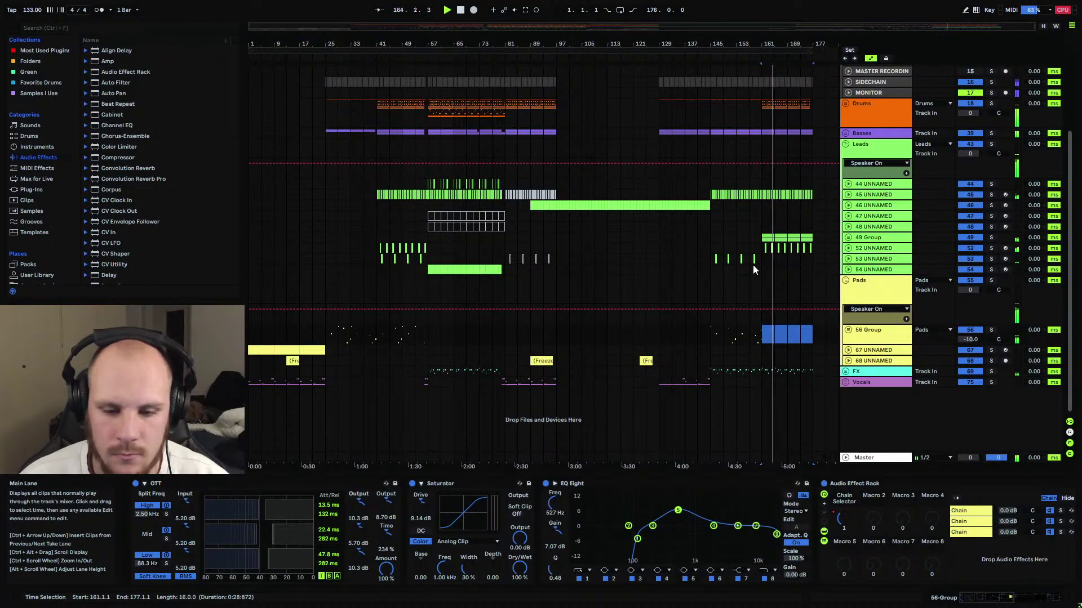
{"action": "scroll", "coordinate": [753, 265], "scroll_direction": "up", "scroll_amount": 3}
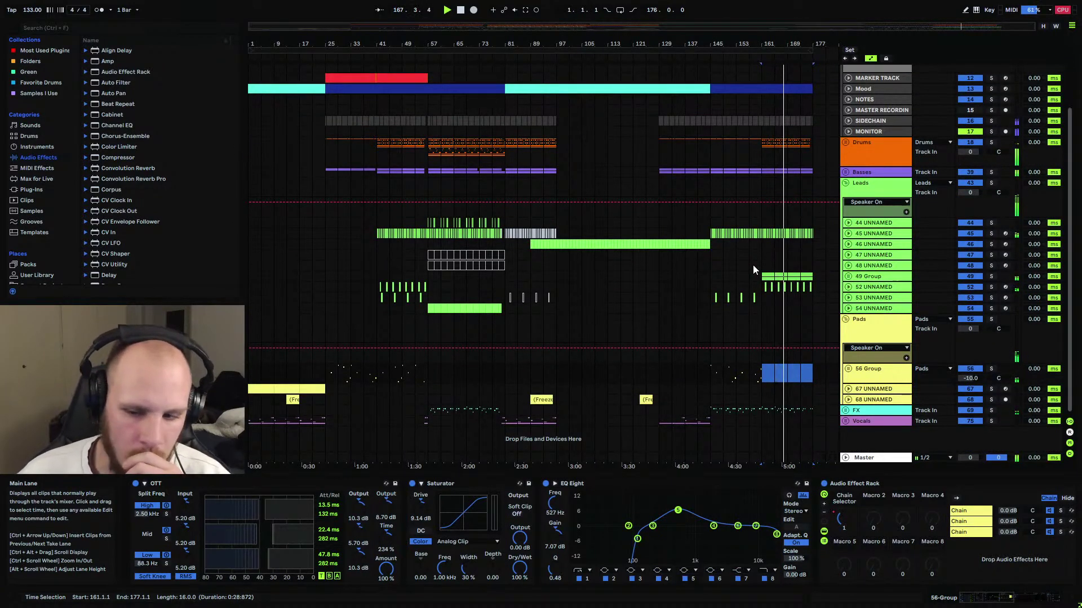
Try moving the 56 Group pad clips from bars 161–177 to bar 41 and undo the attempt.
{"action": "key", "text": "ctrl+x"}
{"action": "left_click", "coordinate": [375, 381]}
{"action": "key", "text": "ctrl+v"}
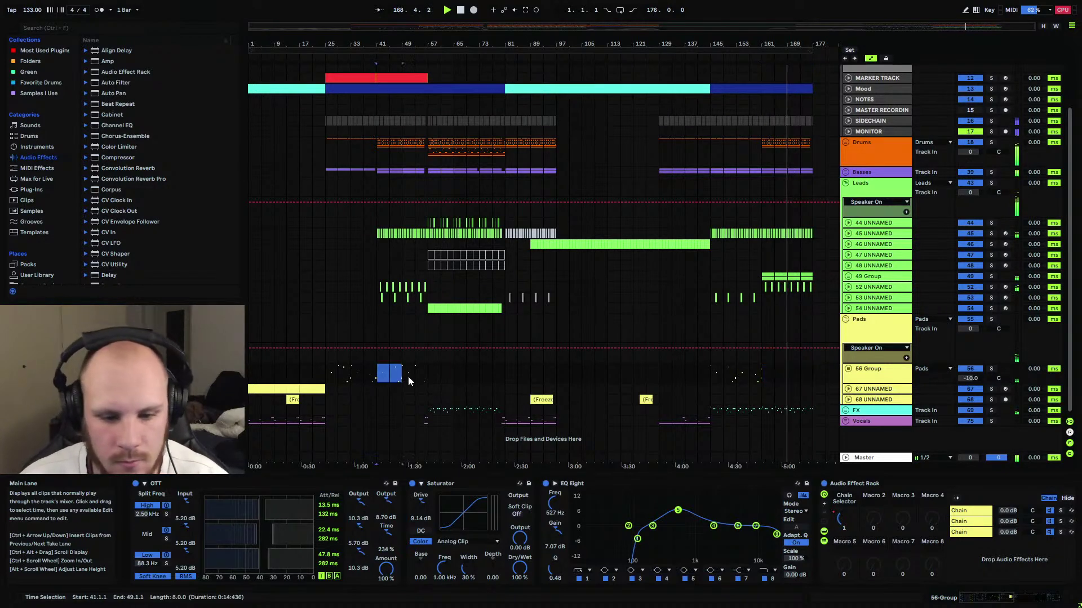
{"action": "key", "text": "ctrl+z"}
{"action": "key", "text": "ctrl+z"}
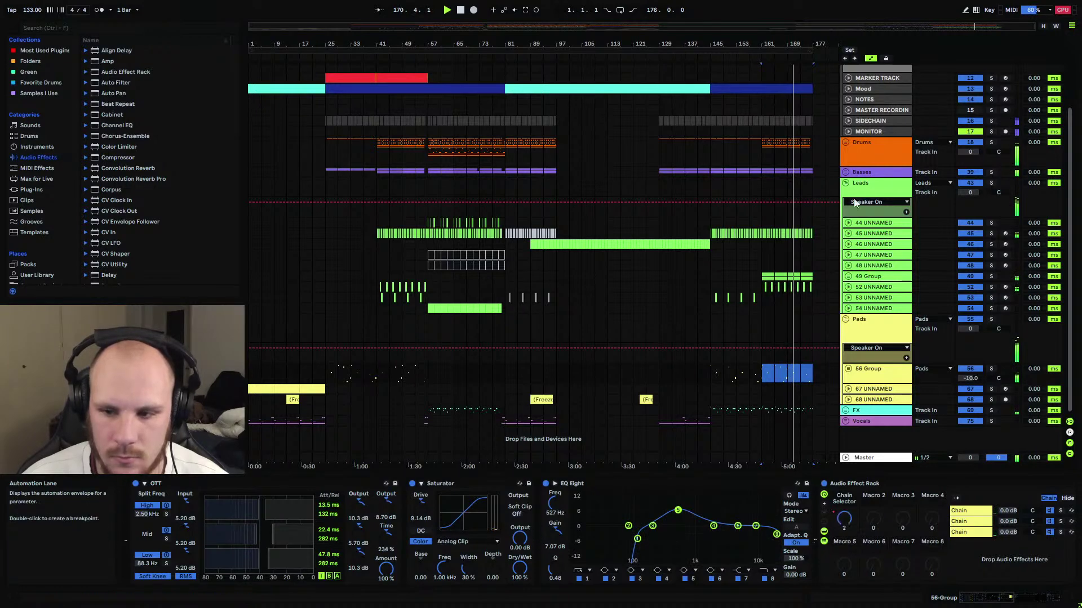
Fold the Leads and Helpers groups, and expand 56 Group to inspect its clips around bar 161.
{"action": "left_click", "coordinate": [845, 182]}
{"action": "left_click", "coordinate": [845, 100]}
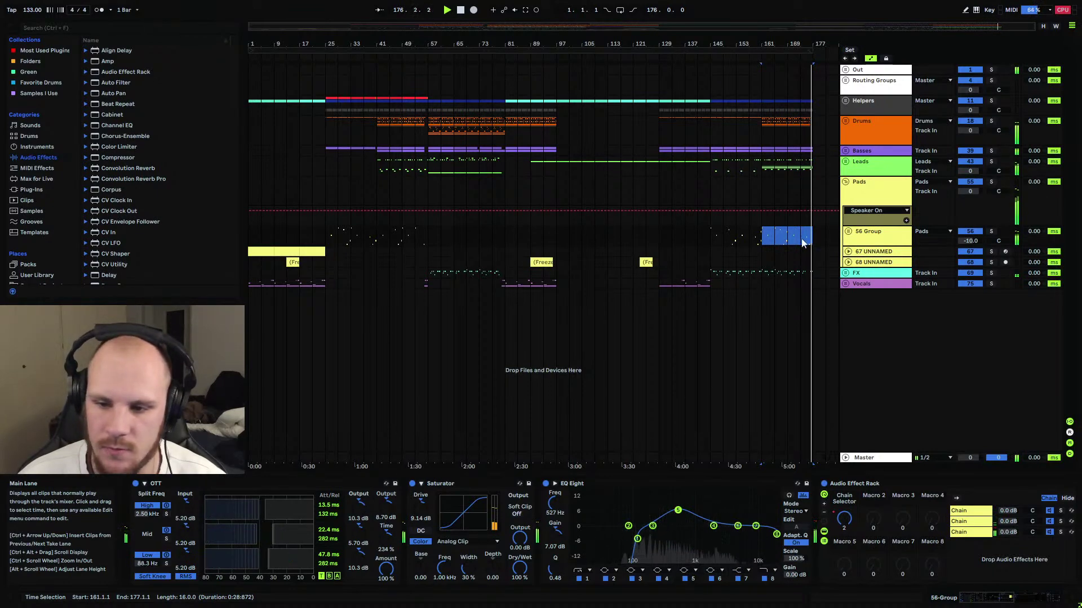
{"action": "left_click", "coordinate": [848, 232]}
{"action": "left_click_drag", "start_coordinate": [787, 60], "coordinate": [598, 63]}
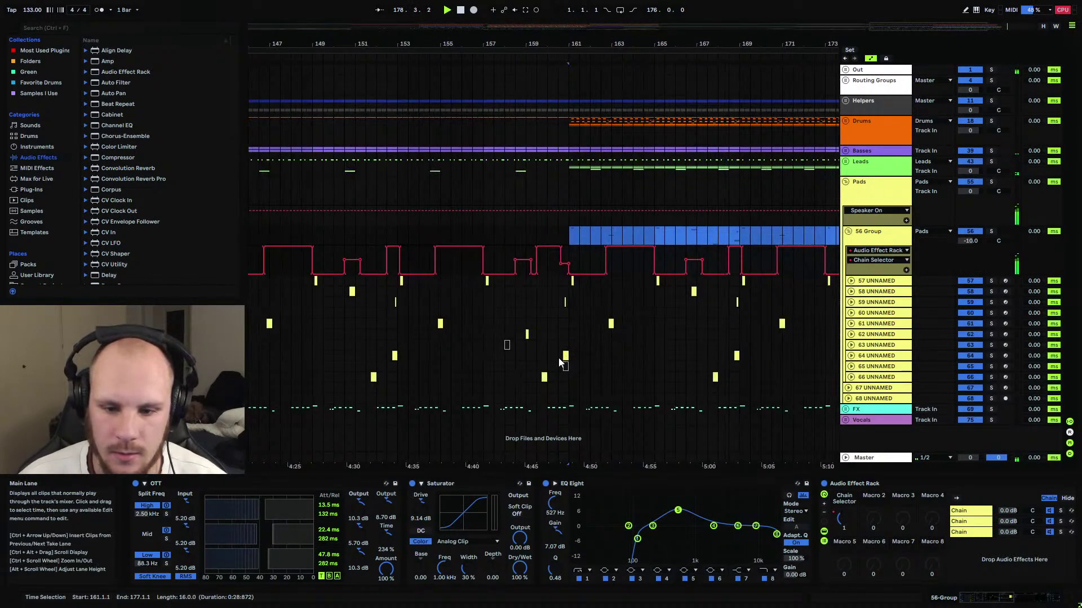
Play the pad clips across the bar 161 transition from bar 160 and stop at bar 163.
{"action": "left_click", "coordinate": [558, 356]}
{"action": "key", "text": "space"}
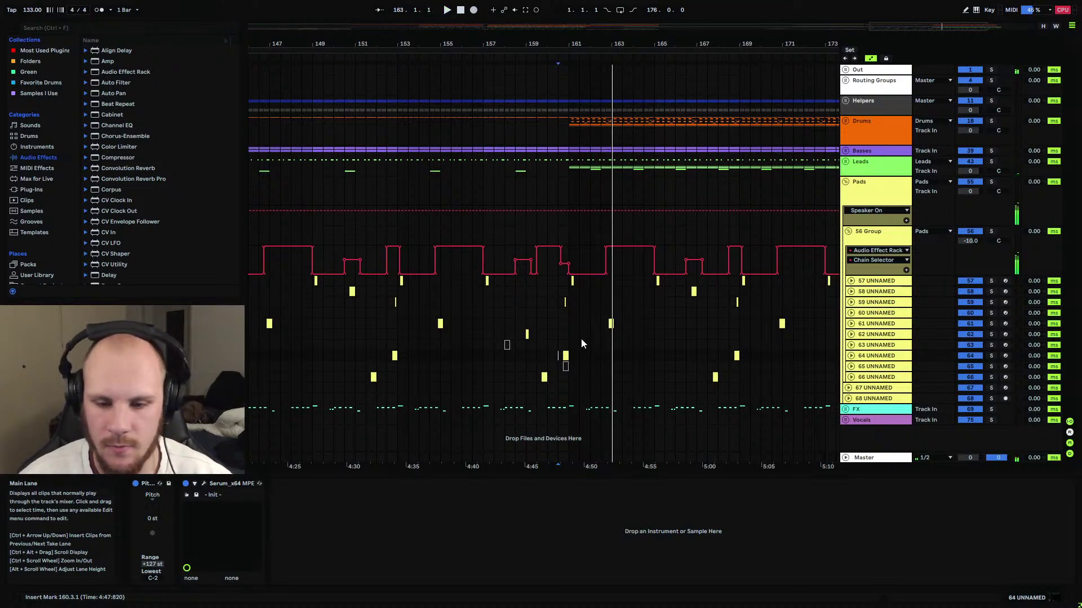
{"action": "left_click_drag", "start_coordinate": [572, 43], "coordinate": [569, 22]}
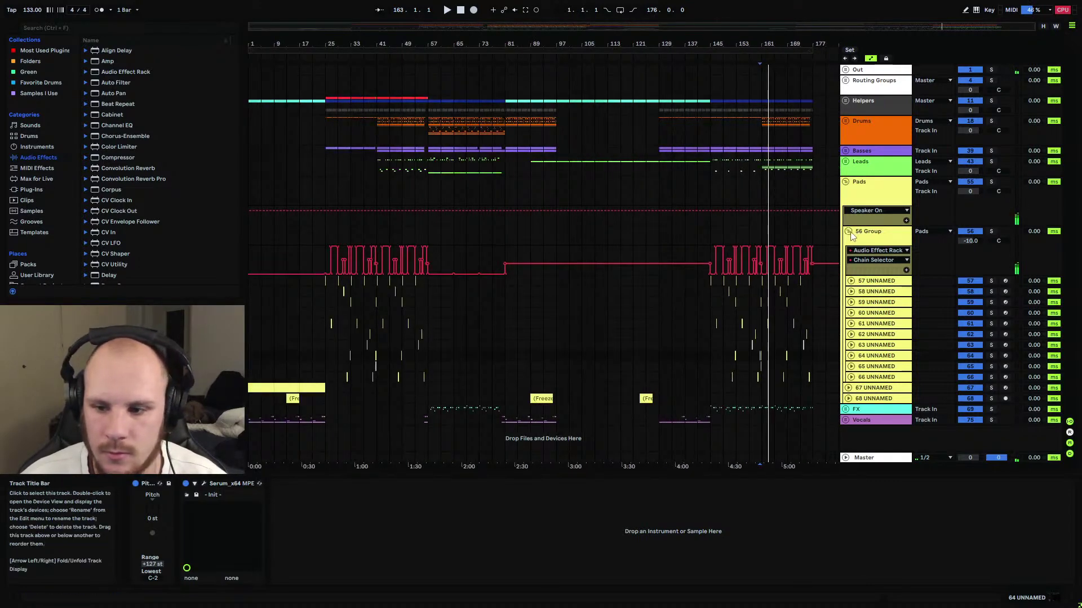
Fold 56 Group and the Pads group, and play the arrangement from bar 17 toward the bar 25 transition.
{"action": "left_click", "coordinate": [377, 239]}
{"action": "key", "text": "Left"}
{"action": "left_click", "coordinate": [329, 237]}
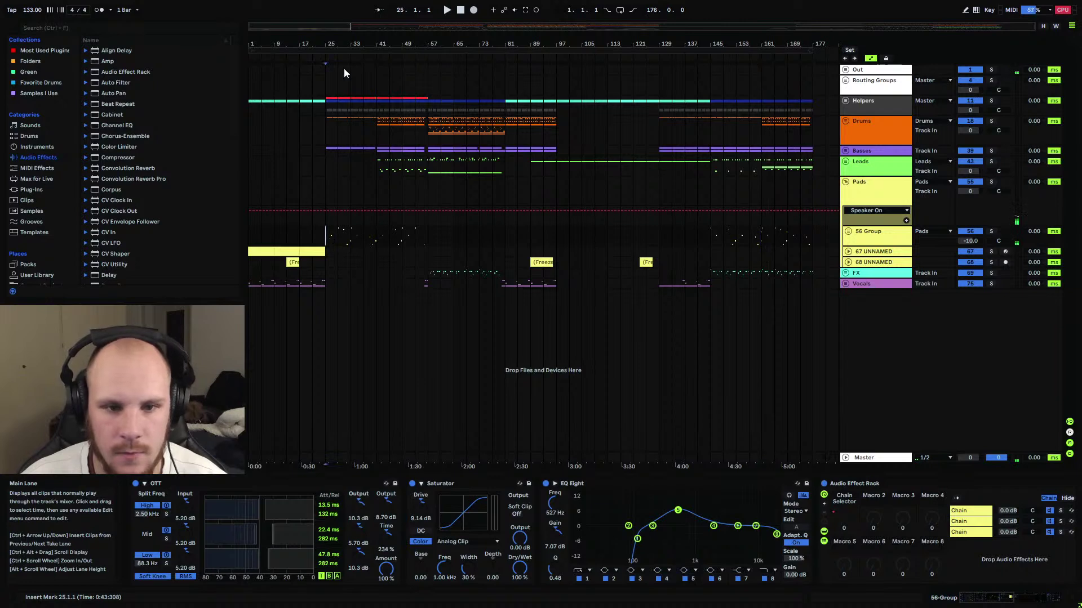
{"action": "scroll", "coordinate": [299, 213], "scroll_direction": "up", "scroll_amount": 1}
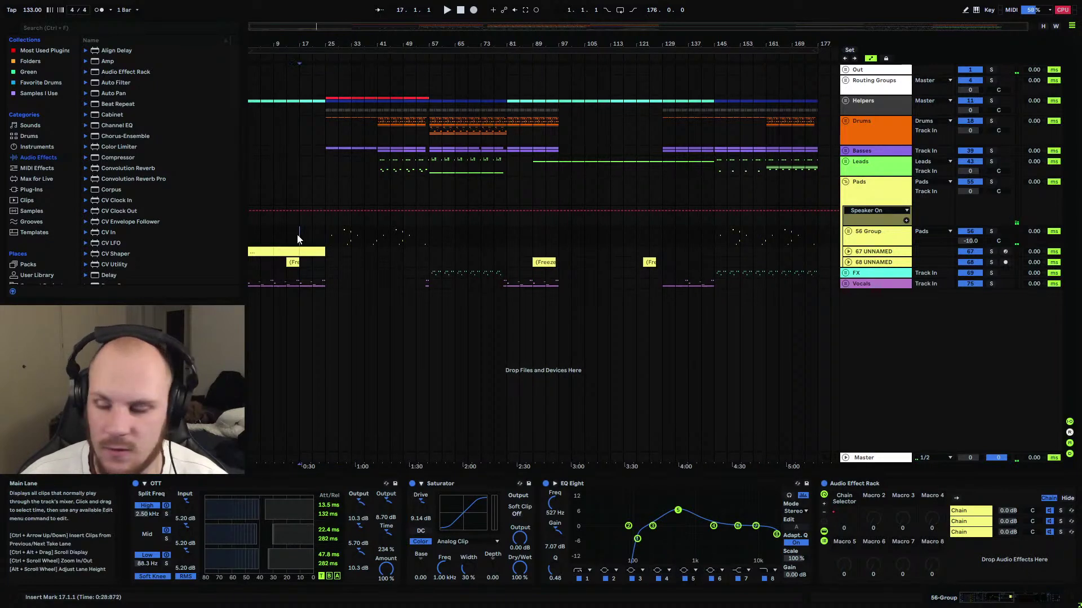
{"action": "key", "text": "space"}
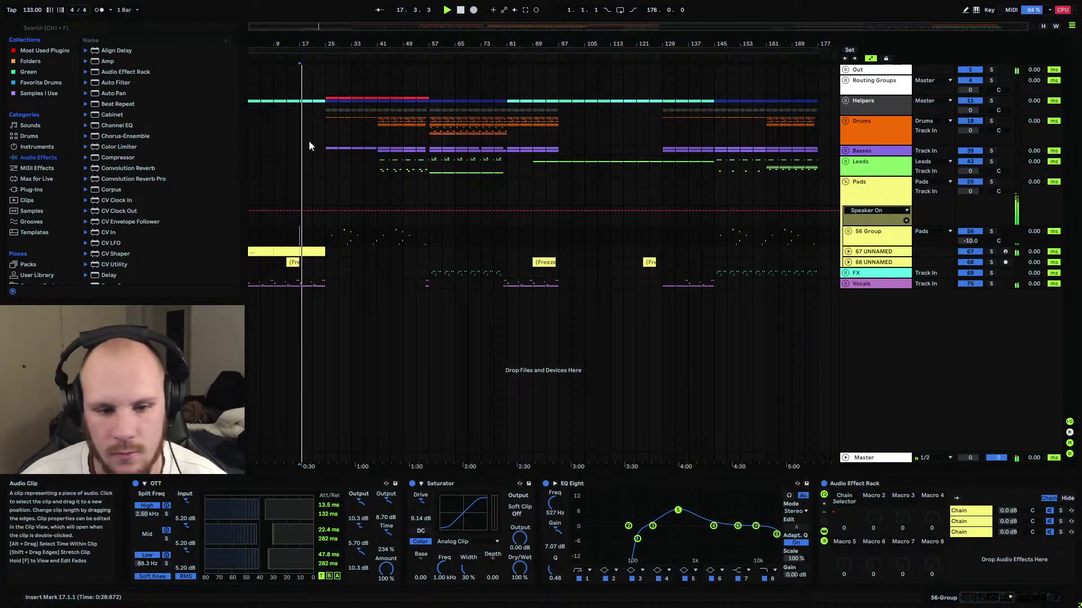
{"action": "scroll", "coordinate": [304, 44], "scroll_direction": "down", "scroll_amount": 1}
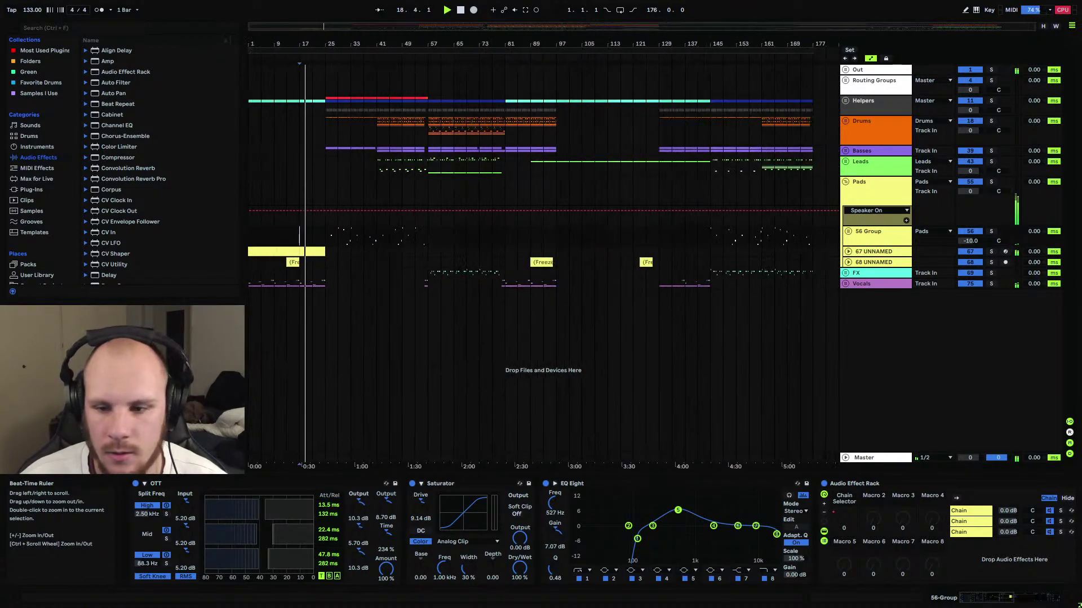
{"action": "left_click", "coordinate": [852, 185]}
{"action": "left_click", "coordinate": [847, 181]}
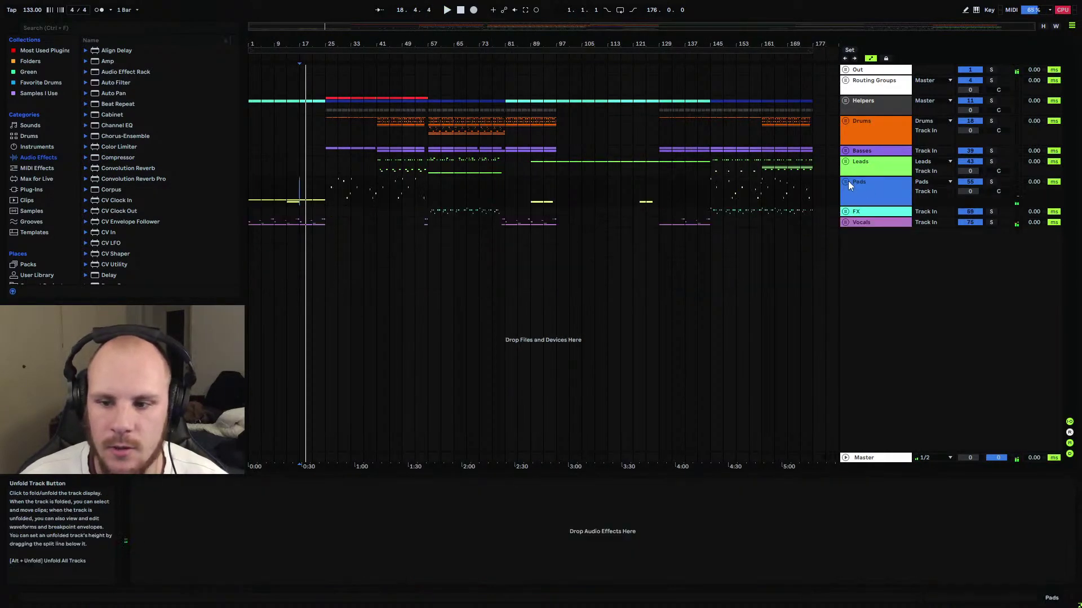
Examine how the drums, basses, leads, pads and FX fill bars 25–57, 25–97 and 97–129.
{"action": "left_click", "coordinate": [517, 211]}
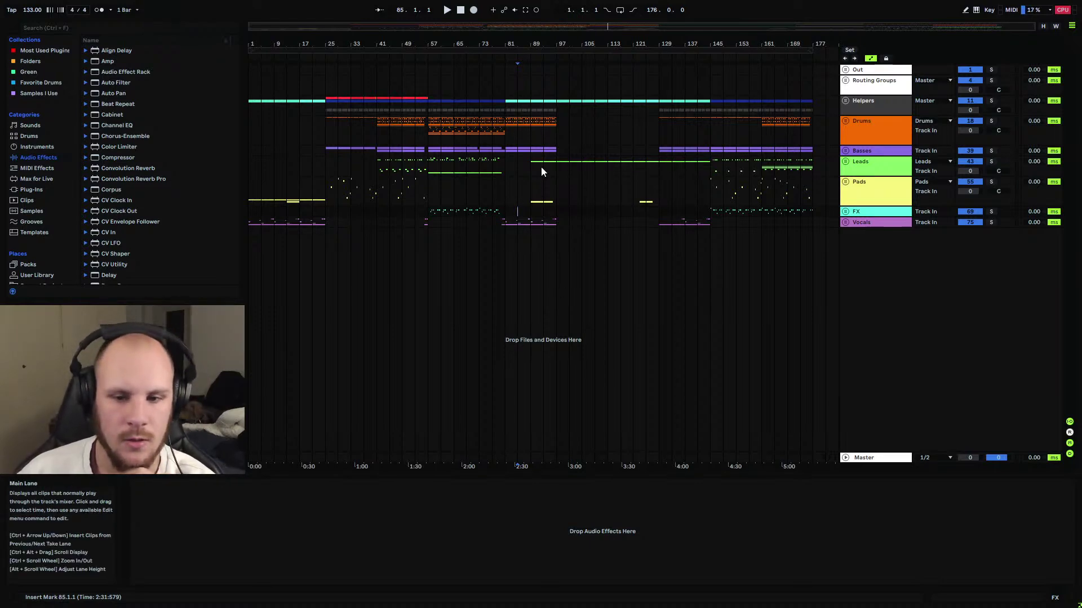
{"action": "left_click_drag", "start_coordinate": [560, 164], "coordinate": [657, 169]}
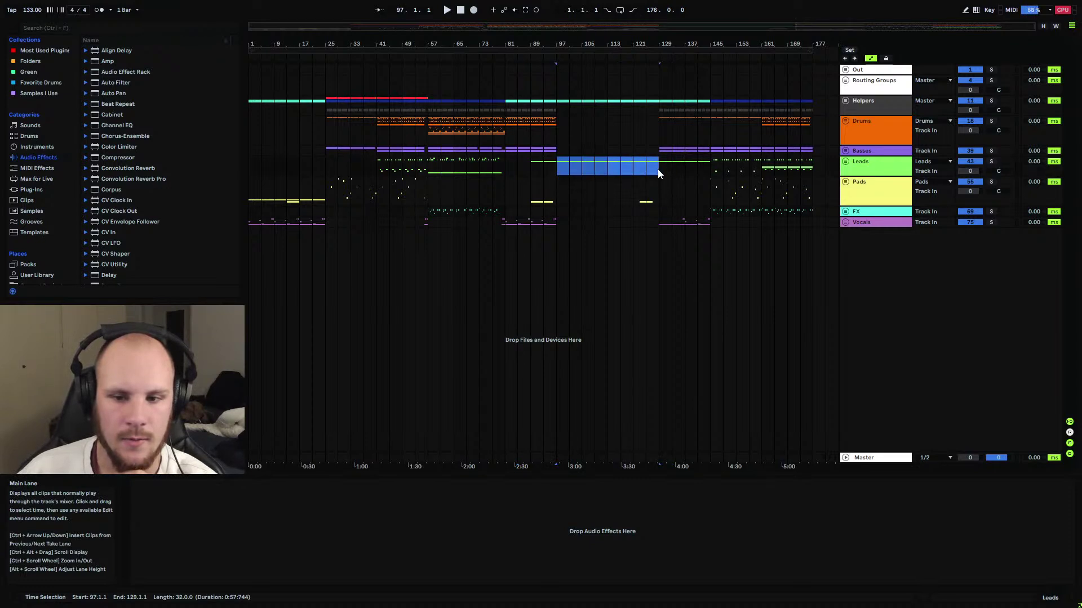
{"action": "left_click", "coordinate": [658, 169]}
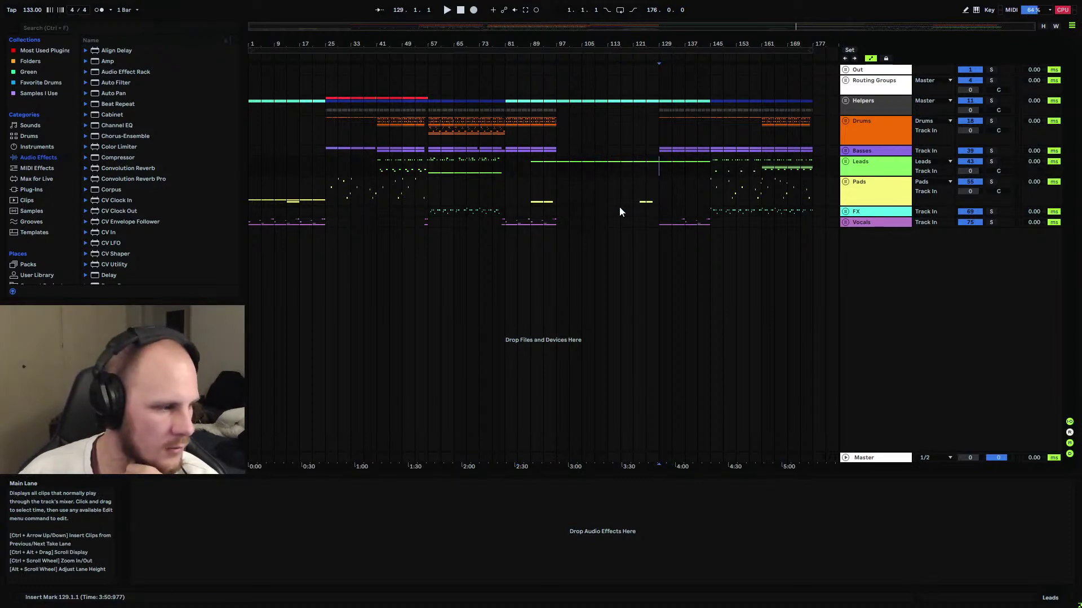
{"action": "left_click", "coordinate": [620, 211]}
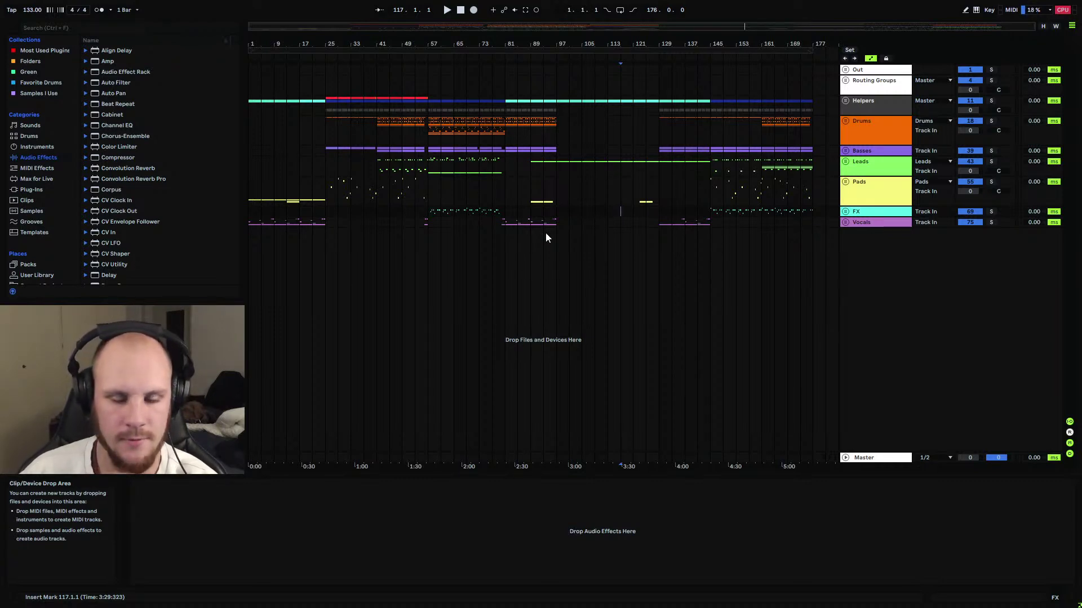
{"action": "left_click_drag", "start_coordinate": [556, 223], "coordinate": [327, 153]}
{"action": "left_click", "coordinate": [326, 154]}
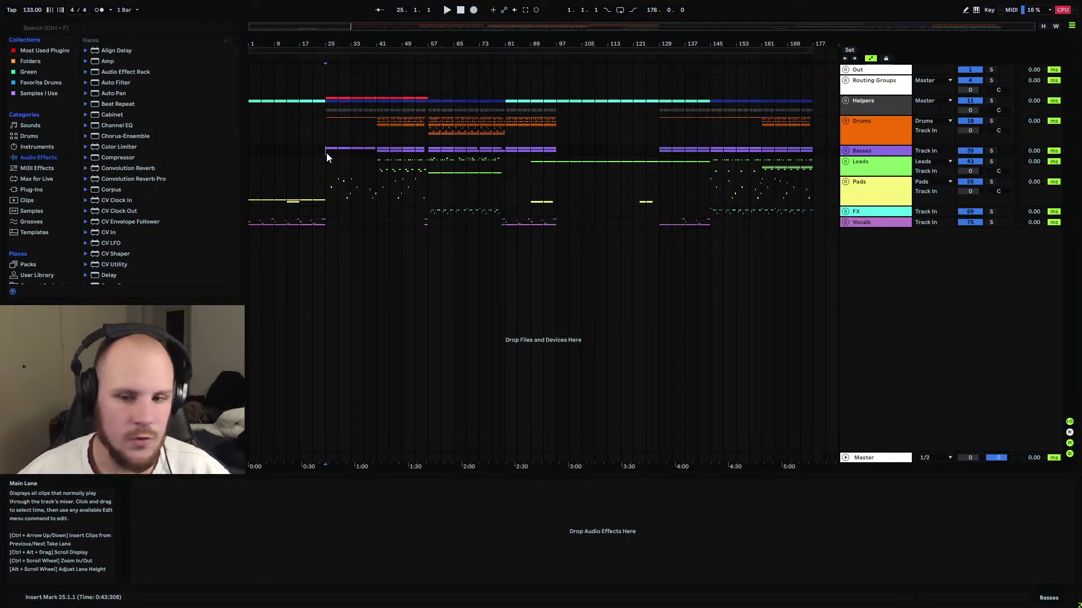
{"action": "left_click_drag", "start_coordinate": [326, 153], "coordinate": [559, 211]}
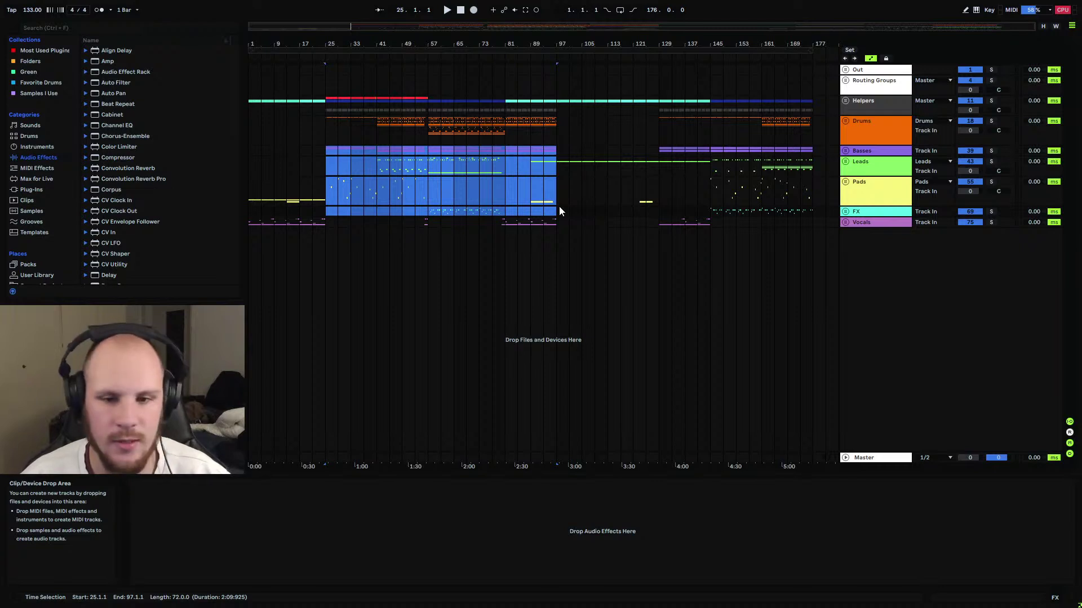
{"action": "left_click", "coordinate": [559, 206]}
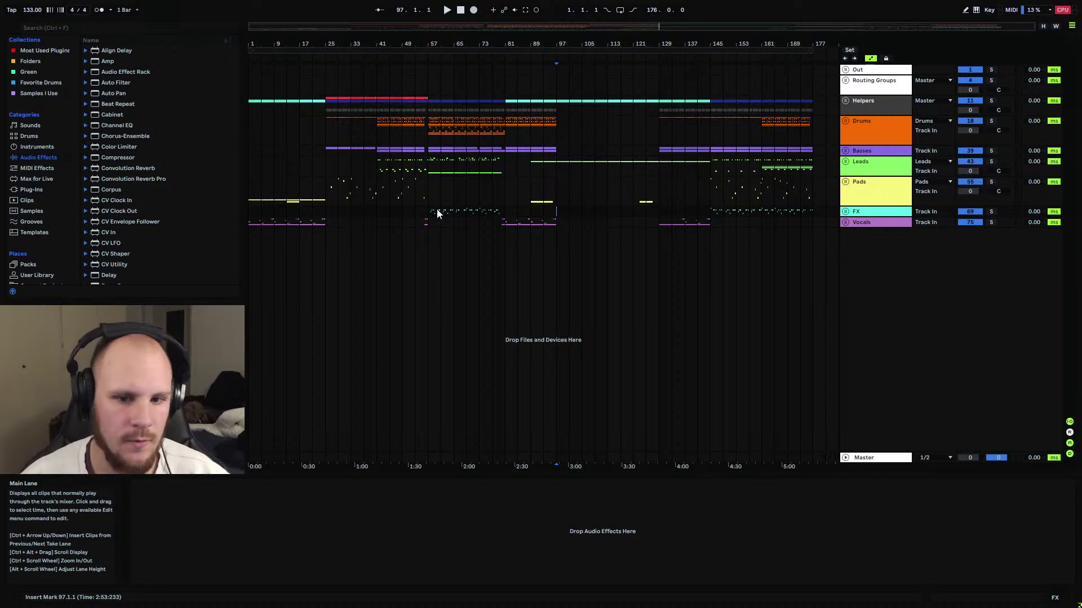
{"action": "left_click_drag", "start_coordinate": [329, 120], "coordinate": [427, 154]}
{"action": "left_click", "coordinate": [427, 155]}
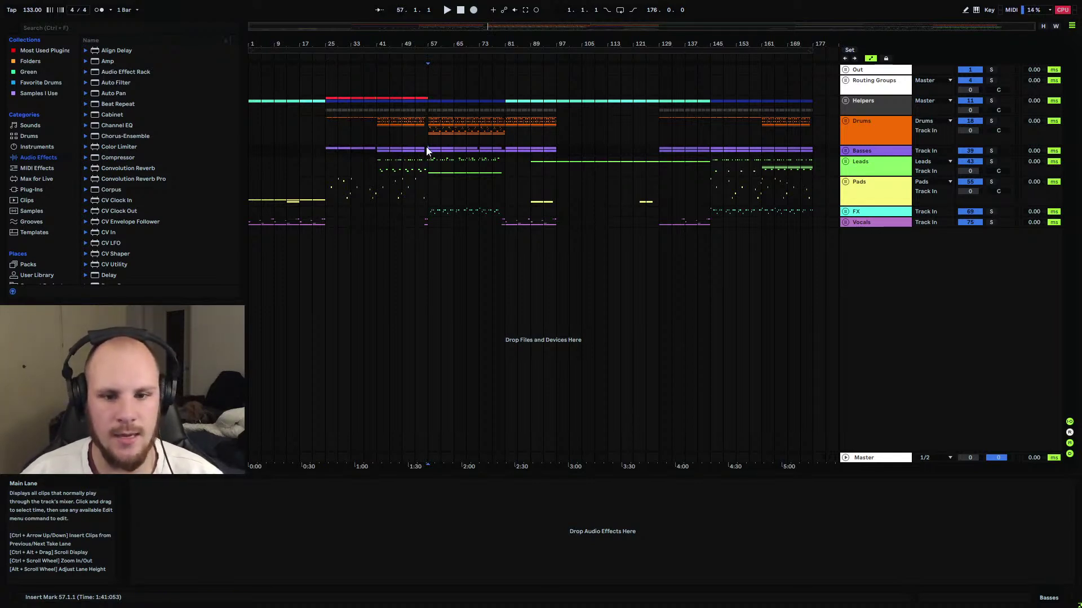
Expand the Drums group and its 20 Group around bar 57, and solo 20 Group.
{"action": "scroll", "coordinate": [430, 115], "scroll_direction": "up", "scroll_amount": 5}
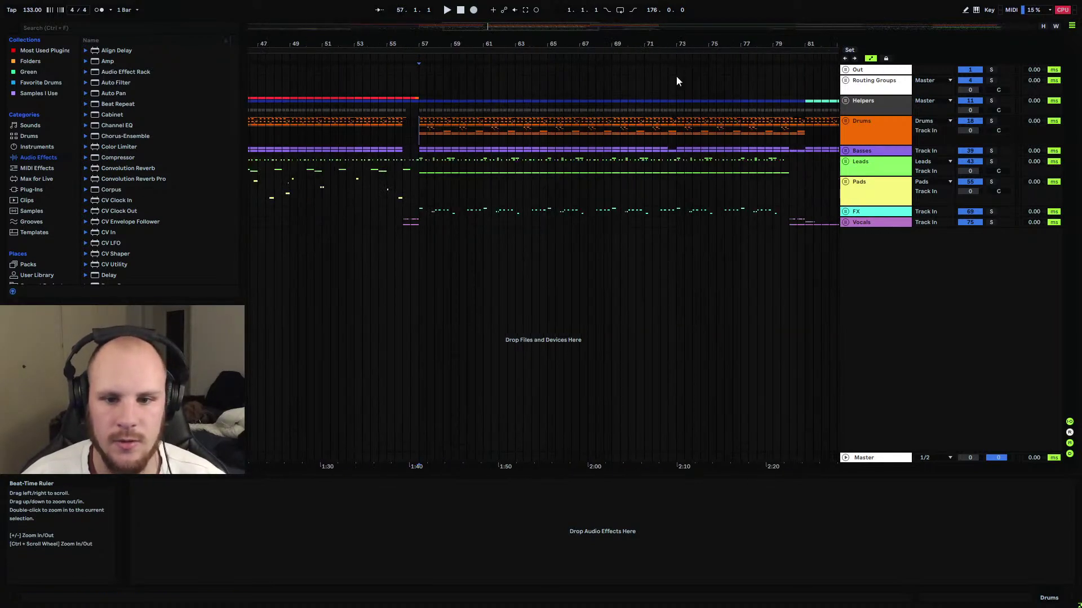
{"action": "left_click", "coordinate": [844, 121]}
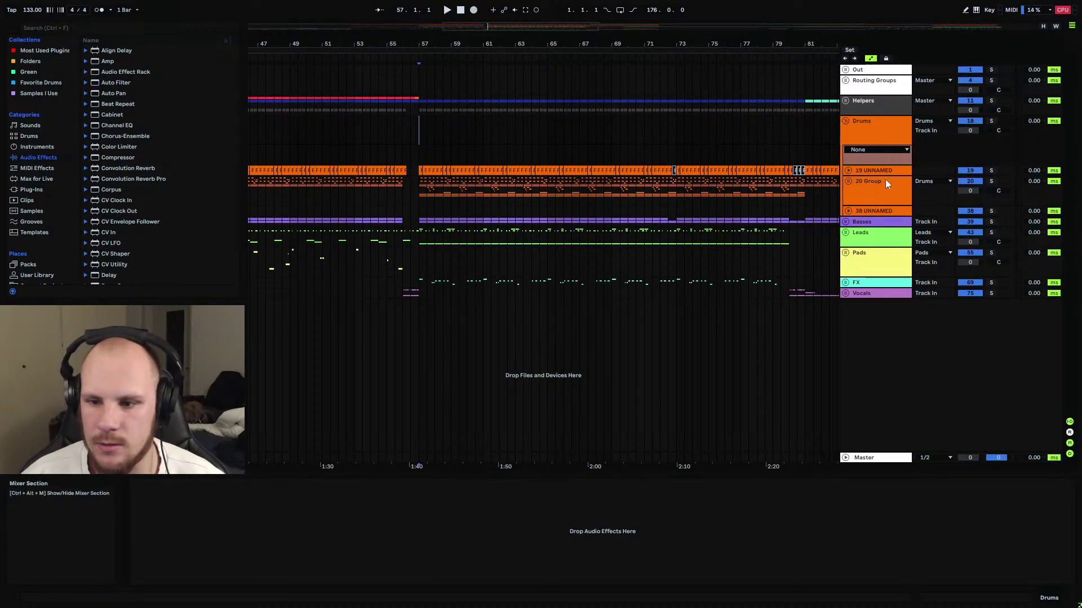
{"action": "left_click", "coordinate": [990, 181]}
{"action": "left_click", "coordinate": [848, 181]}
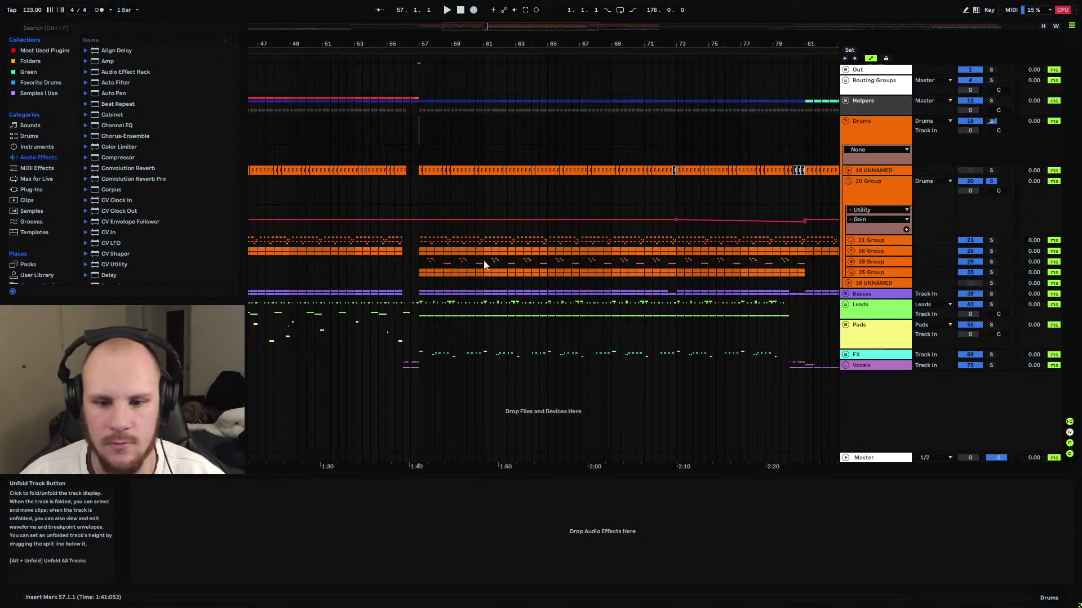
Play from bar 57 with 29 Group soloed, expand that group, and return it to the full mix.
{"action": "left_click", "coordinate": [419, 262]}
{"action": "key", "text": "space"}
{"action": "left_click", "coordinate": [991, 261]}
{"action": "left_click", "coordinate": [851, 261]}
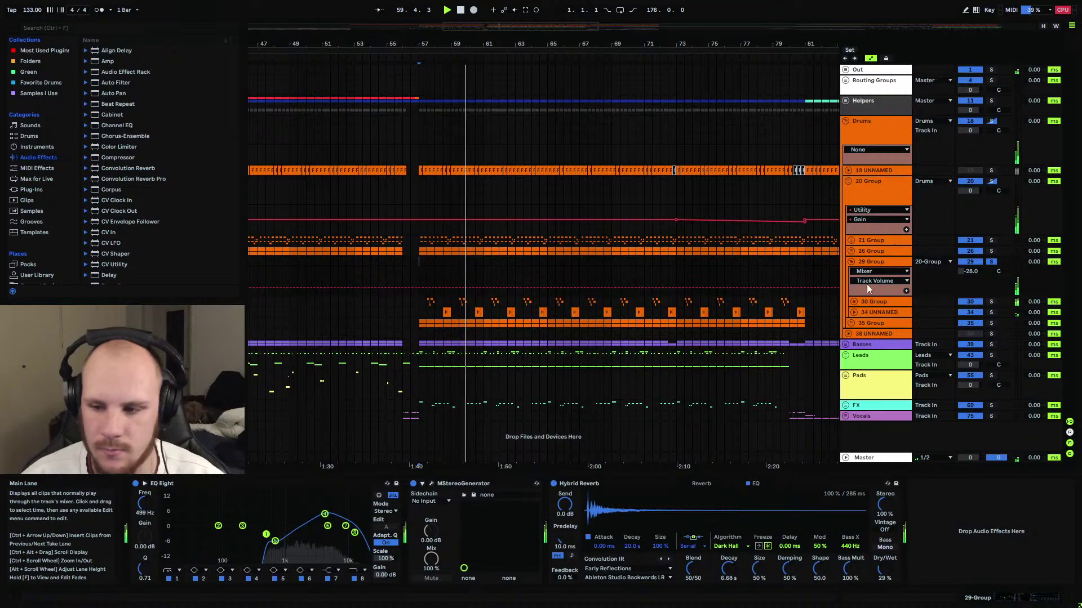
{"action": "left_click", "coordinate": [992, 262]}
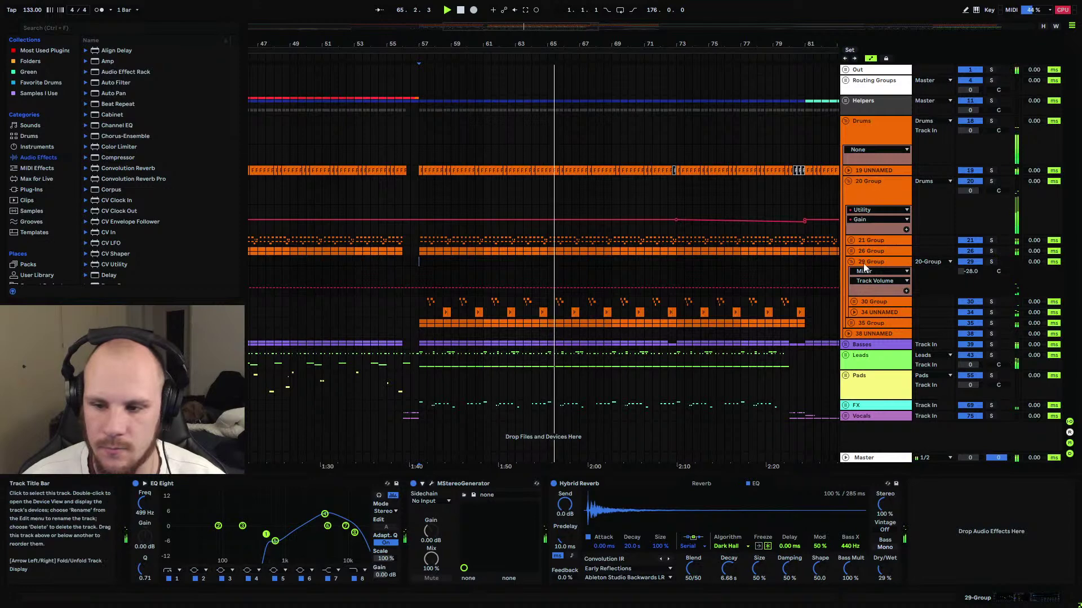
Mute 29 Group briefly and reactivate it to compare the section with and without it.
{"action": "left_click", "coordinate": [973, 267]}
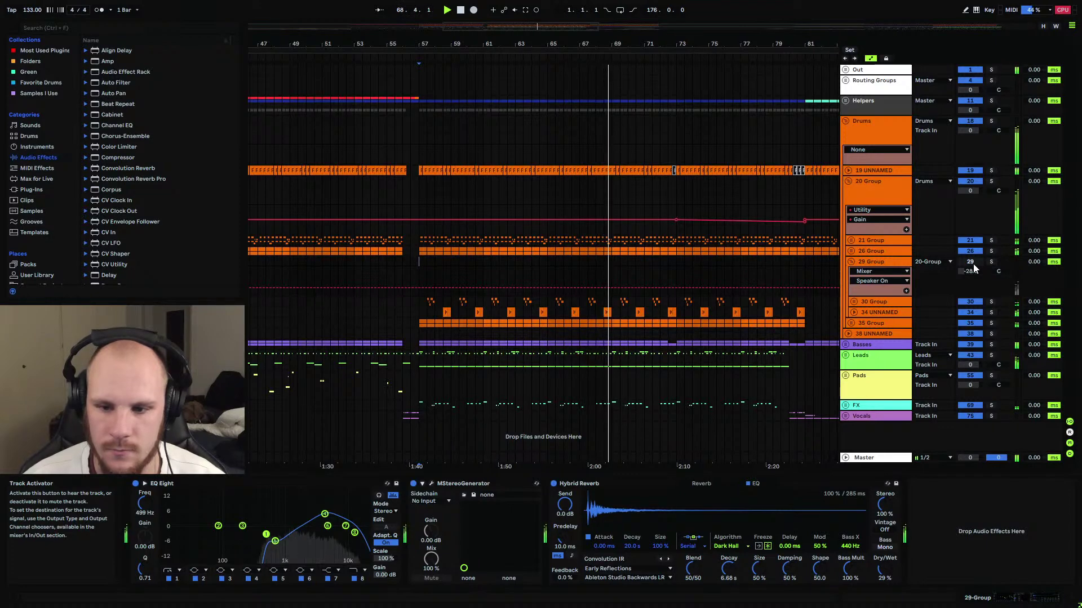
{"action": "left_click", "coordinate": [973, 267]}
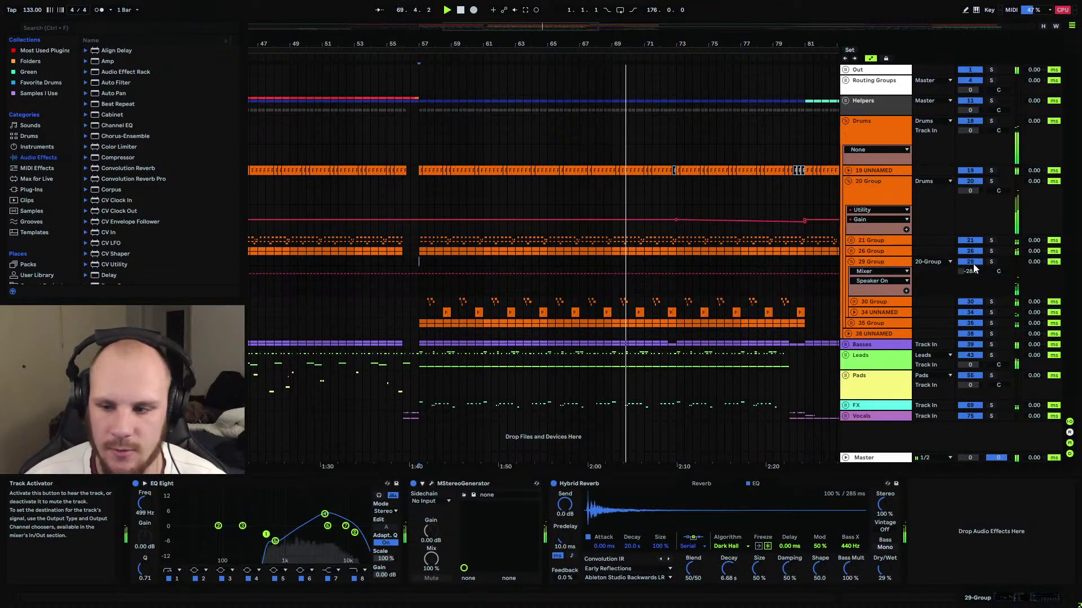
Fold 29 Group and 20 Group, and stop playback.
{"action": "left_click", "coordinate": [851, 262]}
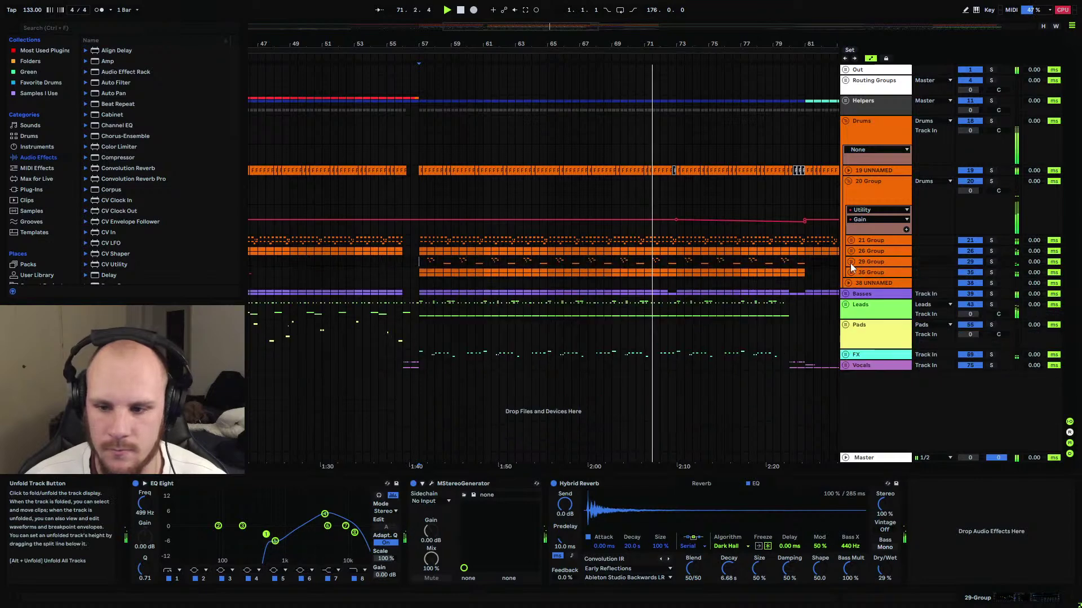
{"action": "left_click", "coordinate": [849, 182]}
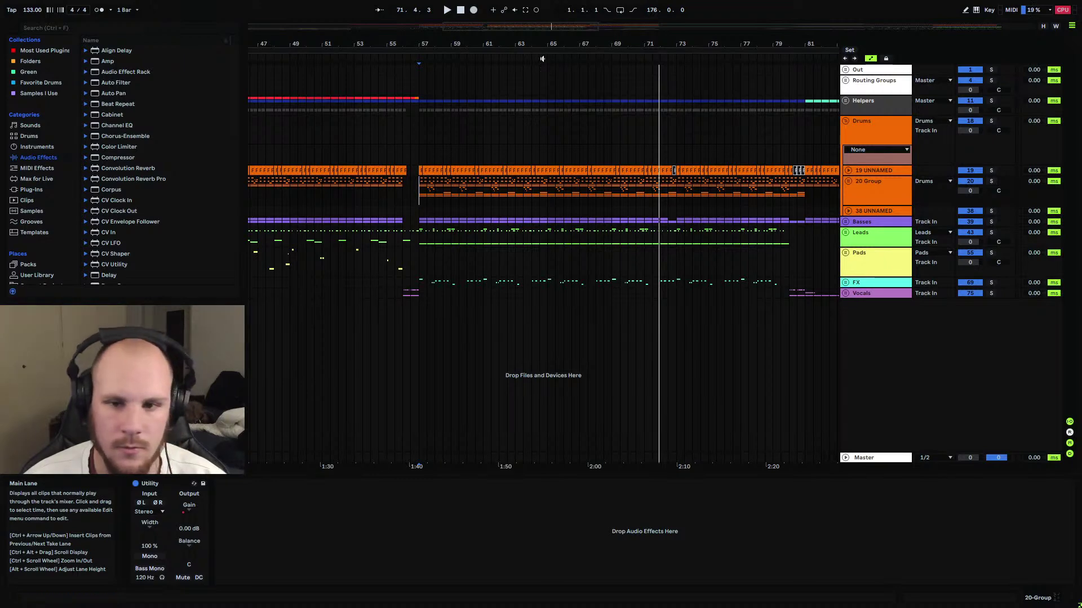
{"action": "left_click_drag", "start_coordinate": [544, 49], "coordinate": [545, 47]}
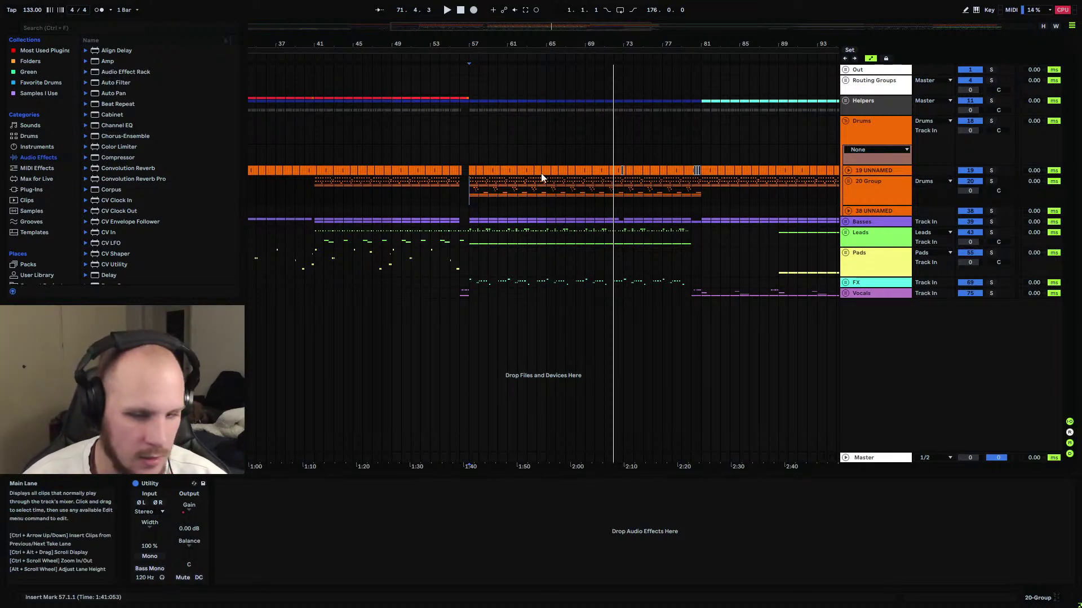
Expand 20 Group and its 29 Group, solo 29 Group, and play from bar 57.
{"action": "left_click", "coordinate": [473, 191]}
{"action": "left_click_drag", "start_coordinate": [494, 45], "coordinate": [435, 43]}
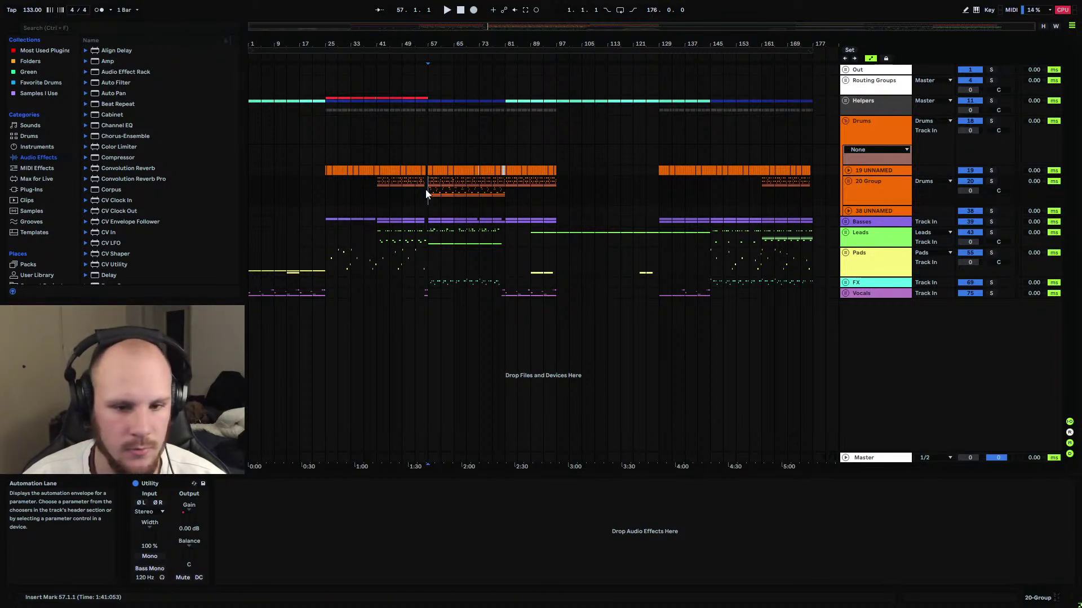
{"action": "left_click", "coordinate": [847, 181]}
{"action": "left_click", "coordinate": [850, 261]}
{"action": "left_click", "coordinate": [871, 260]}
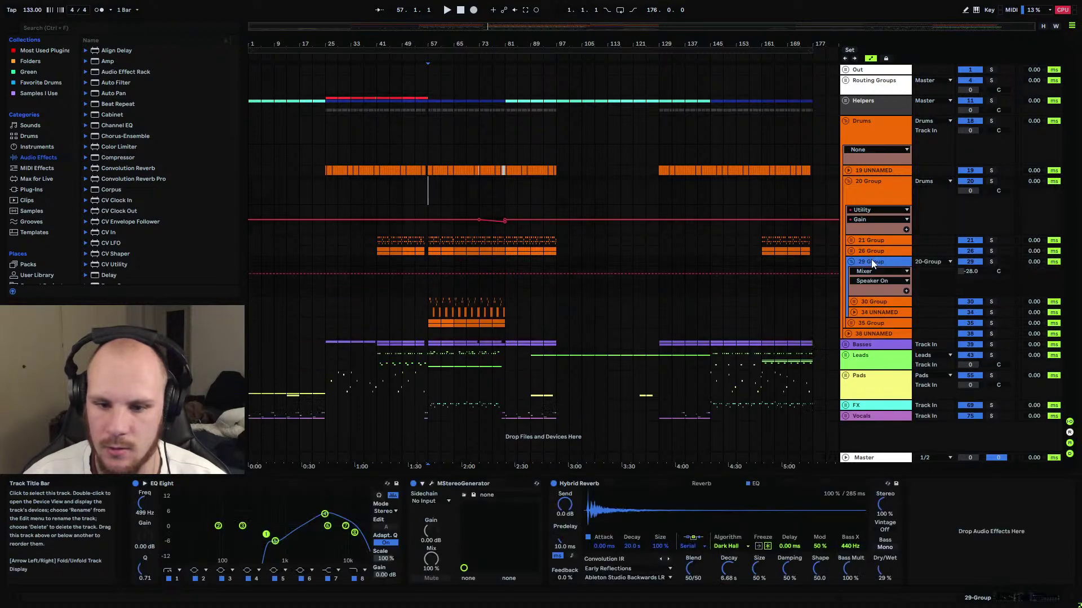
{"action": "left_click", "coordinate": [991, 262]}
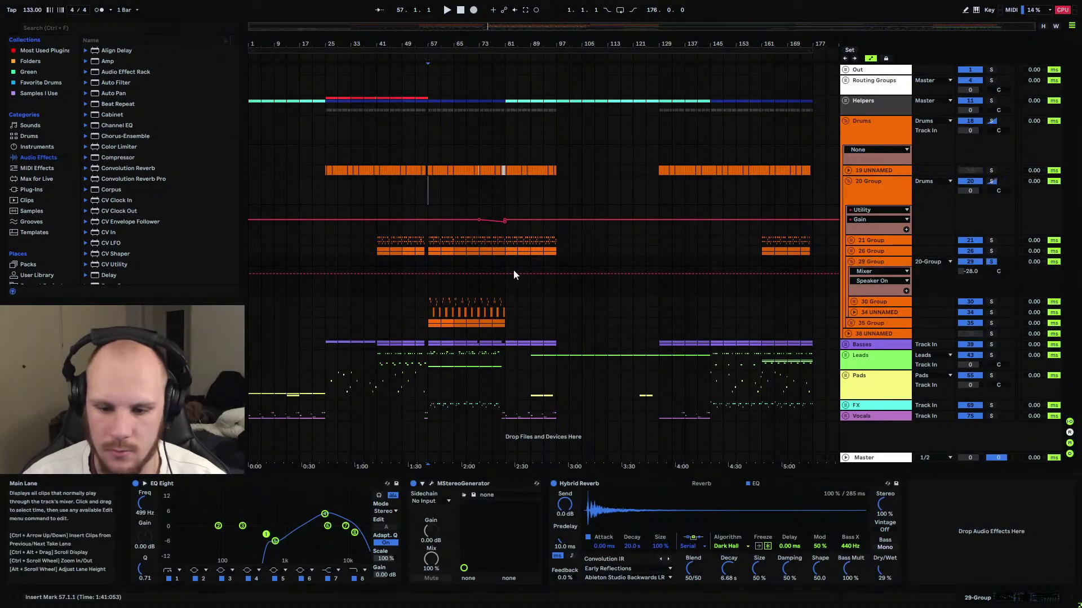
{"action": "left_click", "coordinate": [427, 258]}
{"action": "key", "text": "space"}
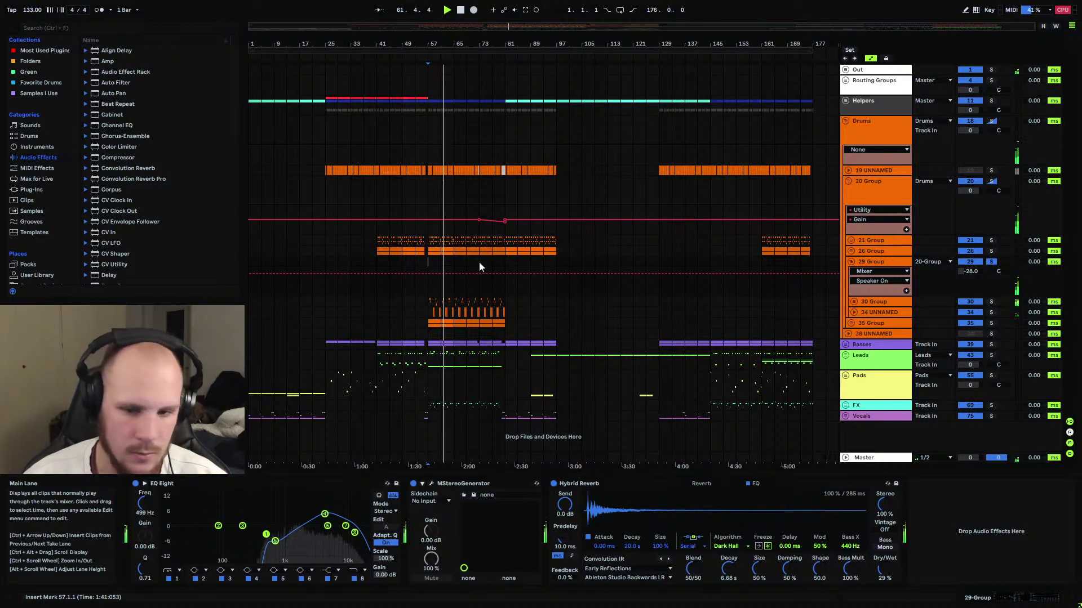
Return 29 Group to the full mix, and fold 29 Group, 20 Group and Drums.
{"action": "left_click", "coordinate": [991, 262]}
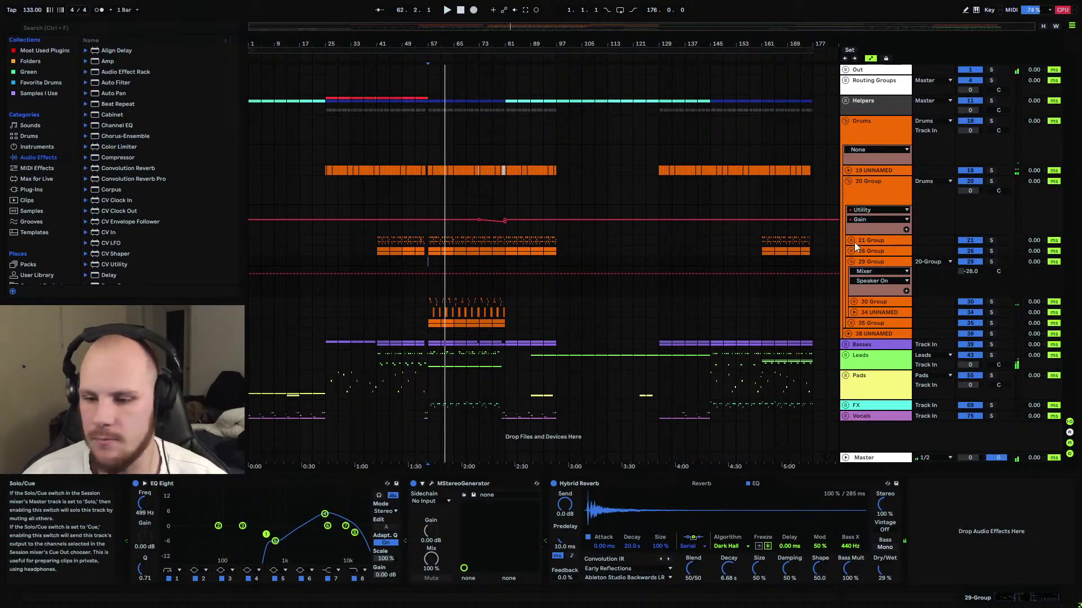
{"action": "left_click", "coordinate": [850, 261]}
{"action": "left_click", "coordinate": [848, 182]}
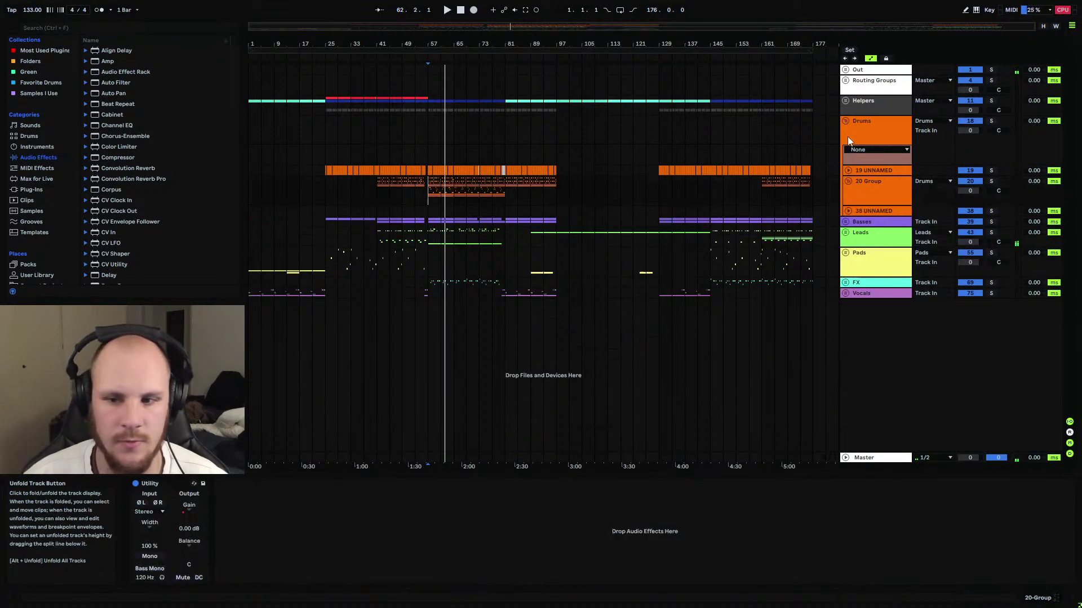
{"action": "left_click", "coordinate": [845, 121]}
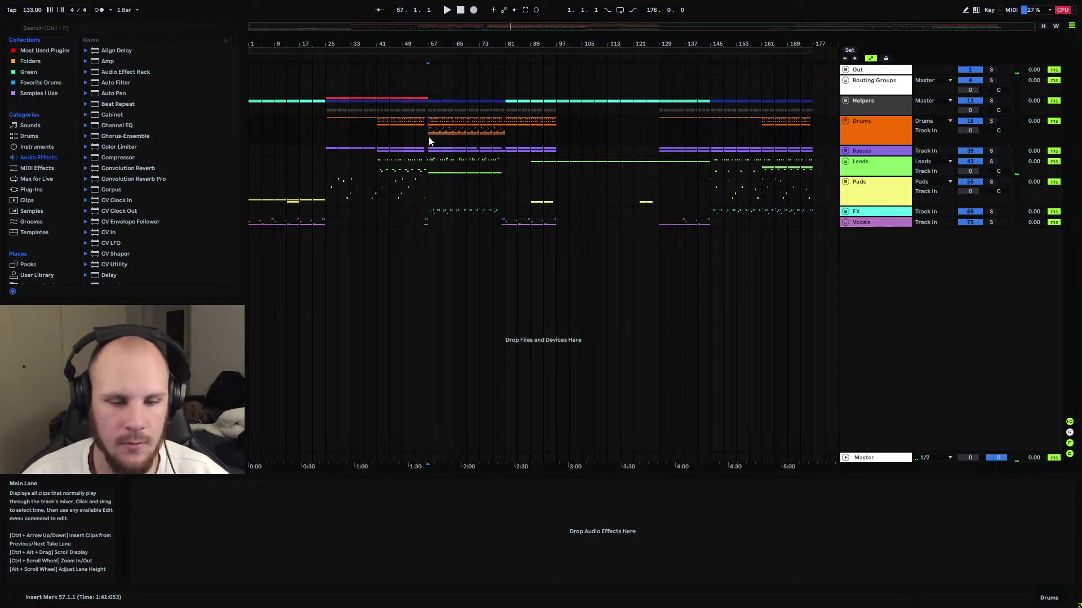
{"action": "key", "text": "space"}
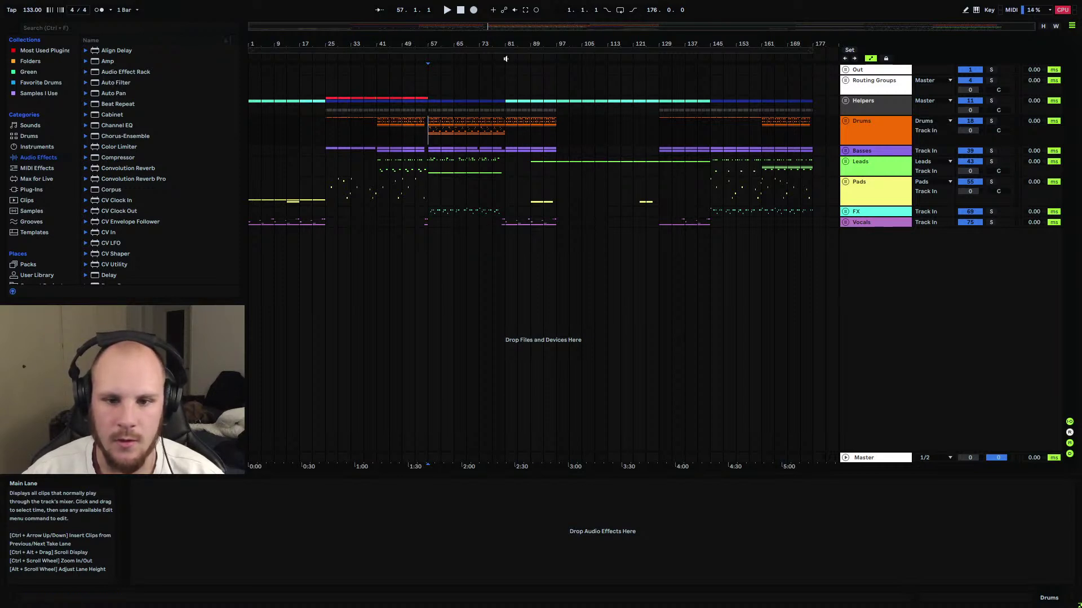
Highlight bars 25 to 97 from Drums through Vocals, and solo the Drums group at bar 57.
{"action": "left_click_drag", "start_coordinate": [325, 125], "coordinate": [556, 220]}
{"action": "left_click", "coordinate": [555, 223]}
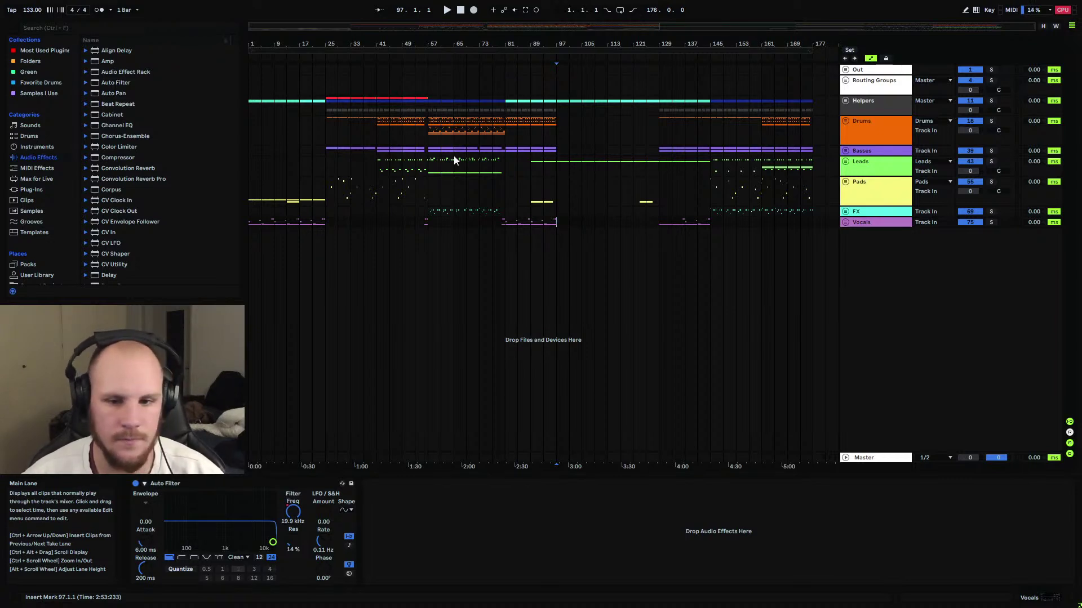
{"action": "left_click", "coordinate": [434, 123]}
{"action": "left_click", "coordinate": [991, 121]}
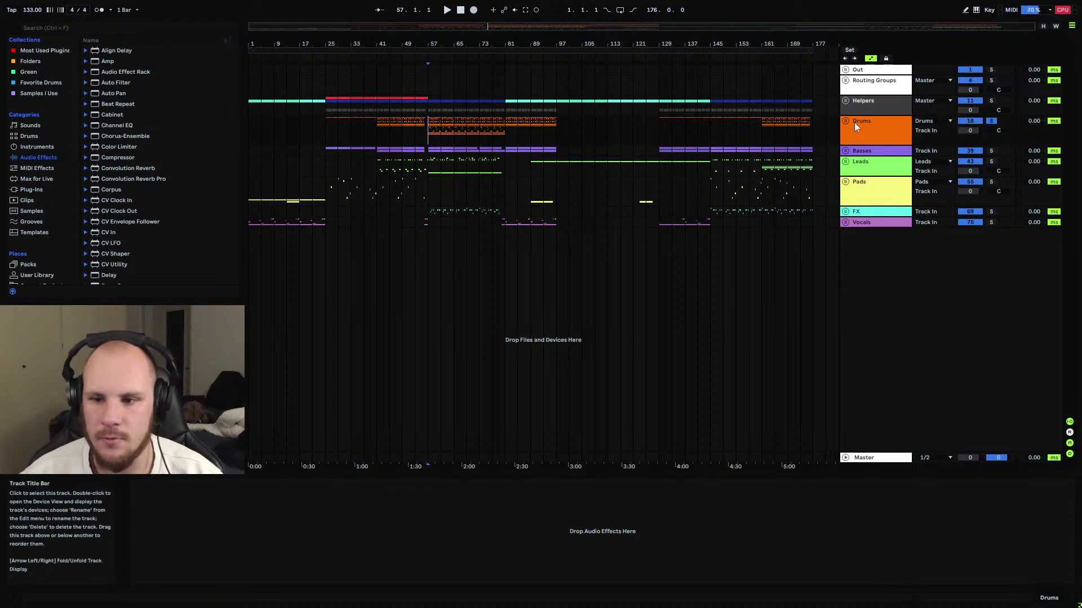
Expand Drums and 20 Group around bar 57, and examine the tracks inside 21 Group.
{"action": "left_click", "coordinate": [845, 121]}
{"action": "left_click_drag", "start_coordinate": [443, 53], "coordinate": [467, 114]}
{"action": "left_click", "coordinate": [849, 180]}
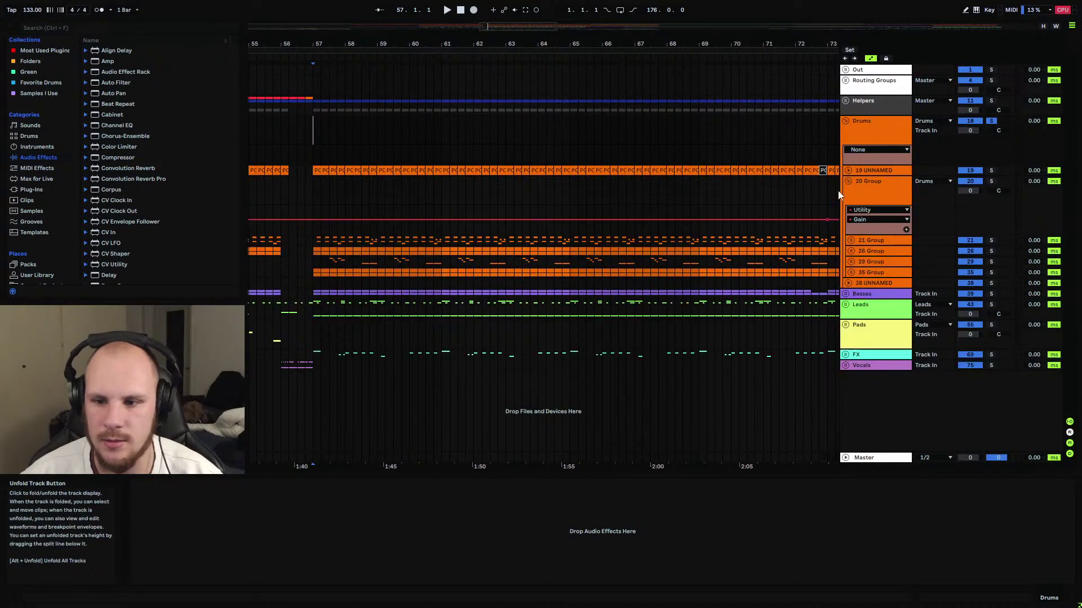
{"action": "left_click", "coordinate": [848, 239]}
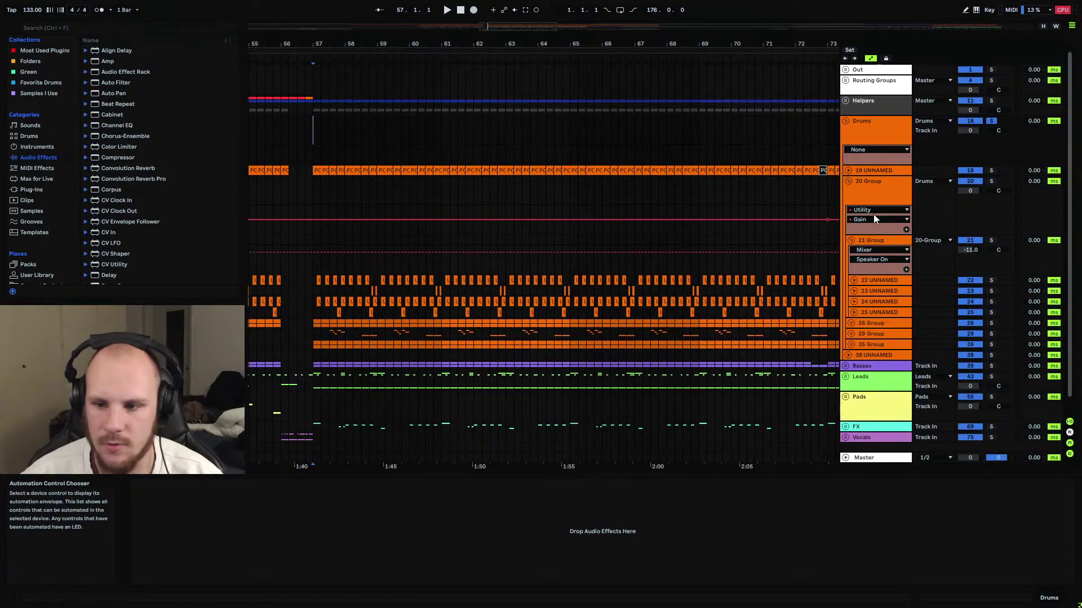
{"action": "left_click", "coordinate": [851, 241]}
Highlight bars 57 to 65 across 21 Group through 35 Group to review the drum layers.
{"action": "left_click", "coordinate": [336, 243]}
{"action": "left_click", "coordinate": [377, 243]}
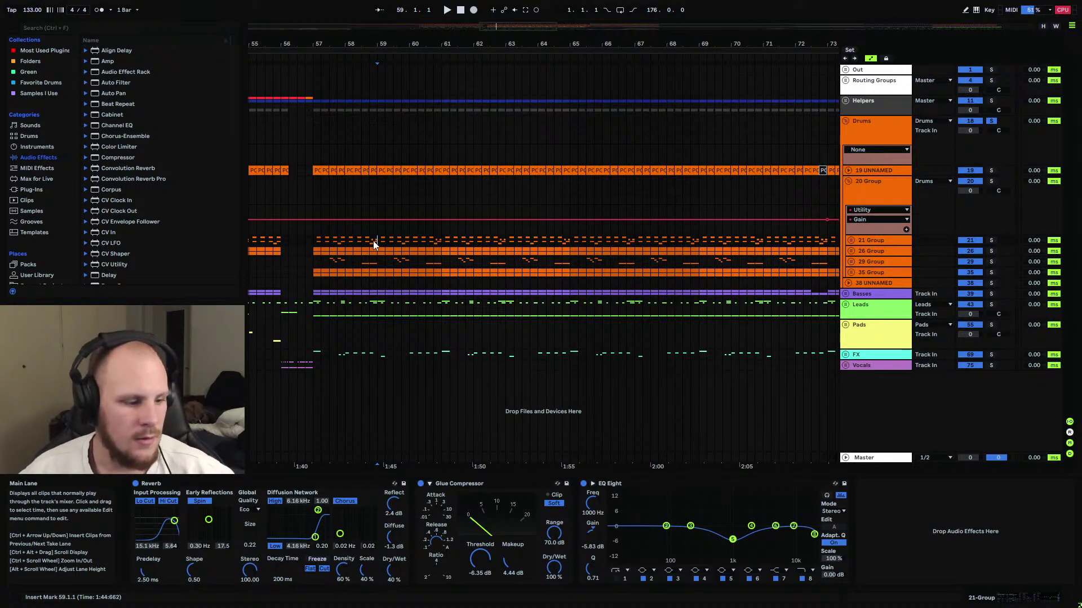
{"action": "left_click_drag", "start_coordinate": [313, 243], "coordinate": [570, 273]}
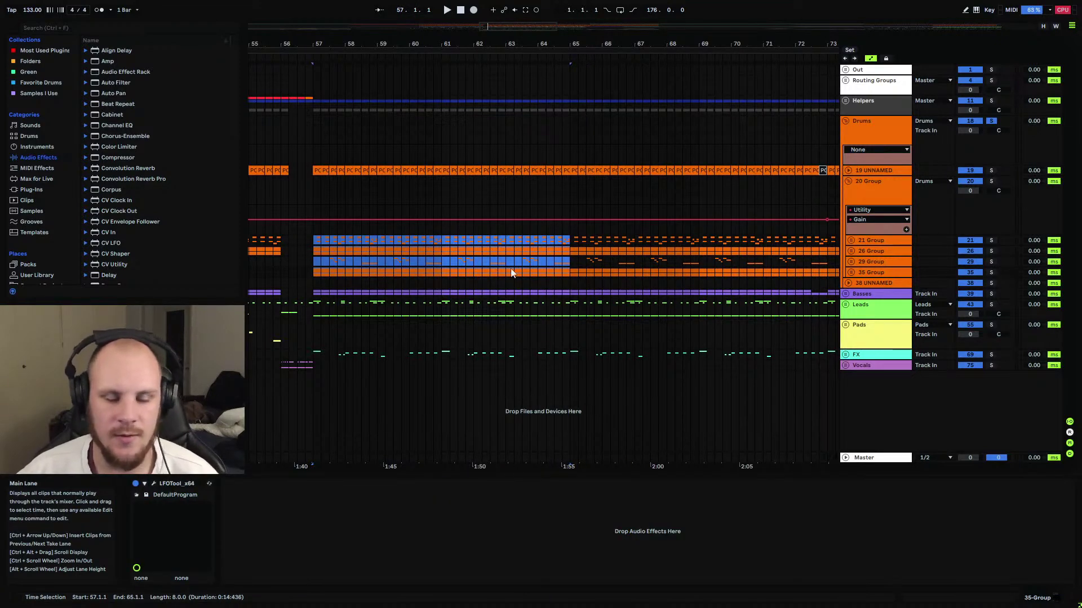
{"action": "left_click_drag", "start_coordinate": [389, 43], "coordinate": [387, 92]}
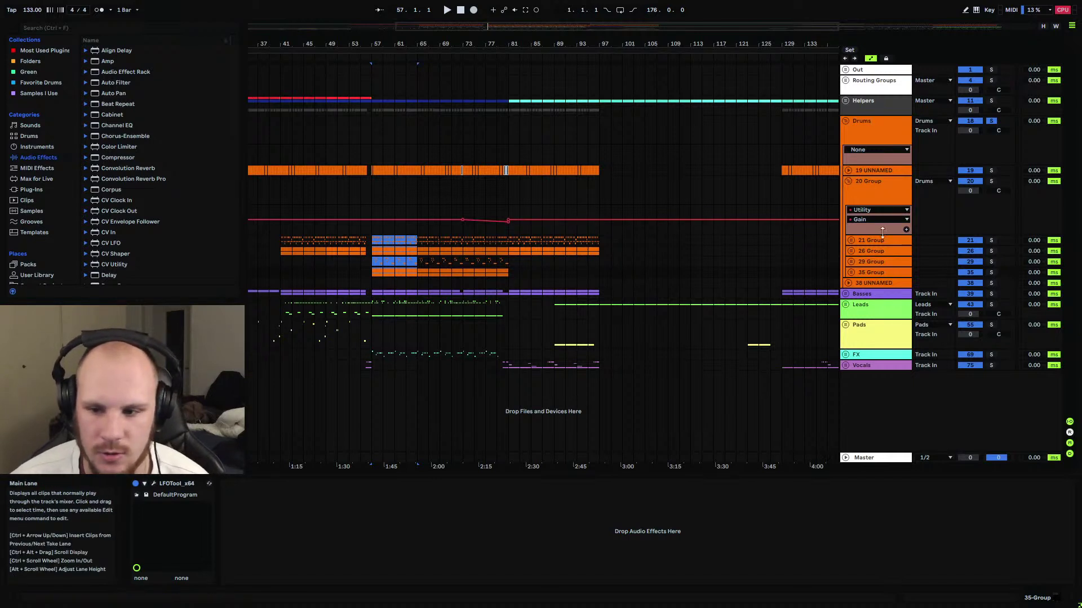
Fold 20 Group, highlight its bars 57 to 81, and fold Drums to view the whole arrangement.
{"action": "left_click", "coordinate": [849, 180]}
{"action": "left_click", "coordinate": [373, 205]}
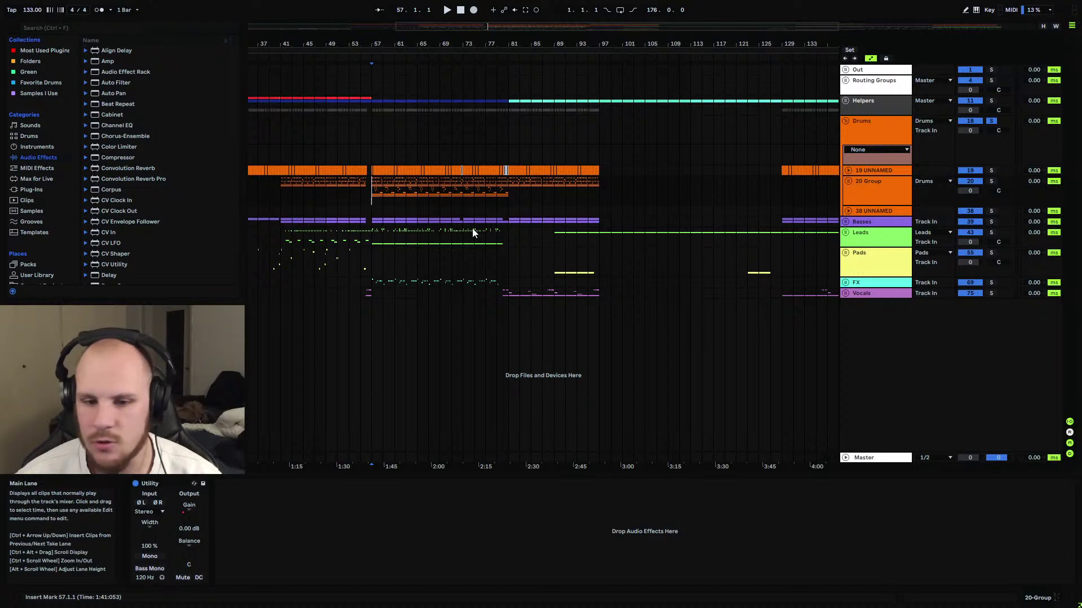
{"action": "left_click_drag", "start_coordinate": [375, 193], "coordinate": [506, 192]}
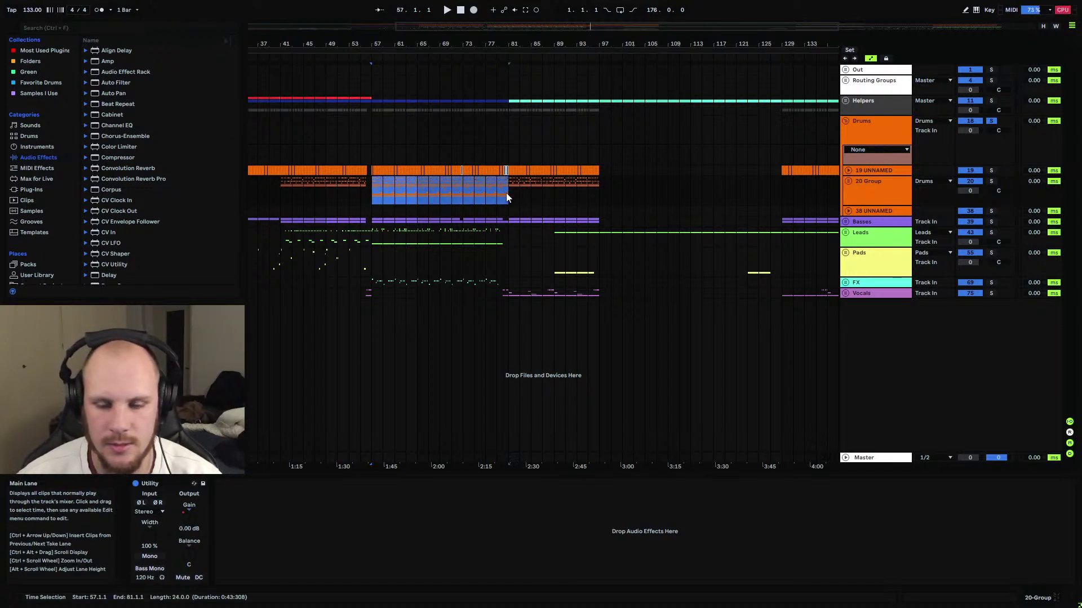
{"action": "left_click", "coordinate": [373, 190]}
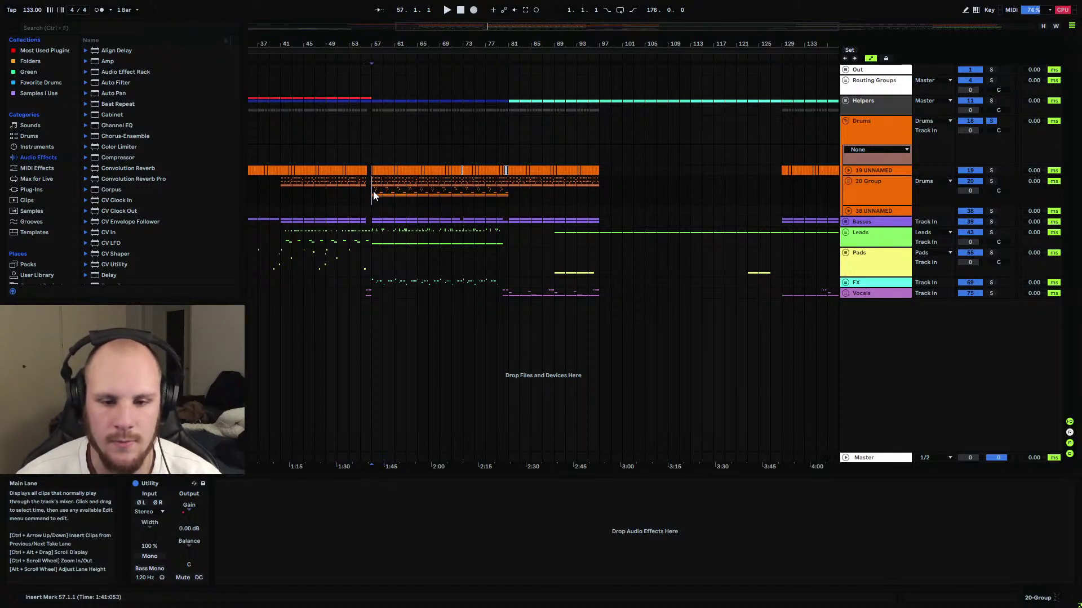
{"action": "left_click_drag", "start_coordinate": [399, 44], "coordinate": [400, 13]}
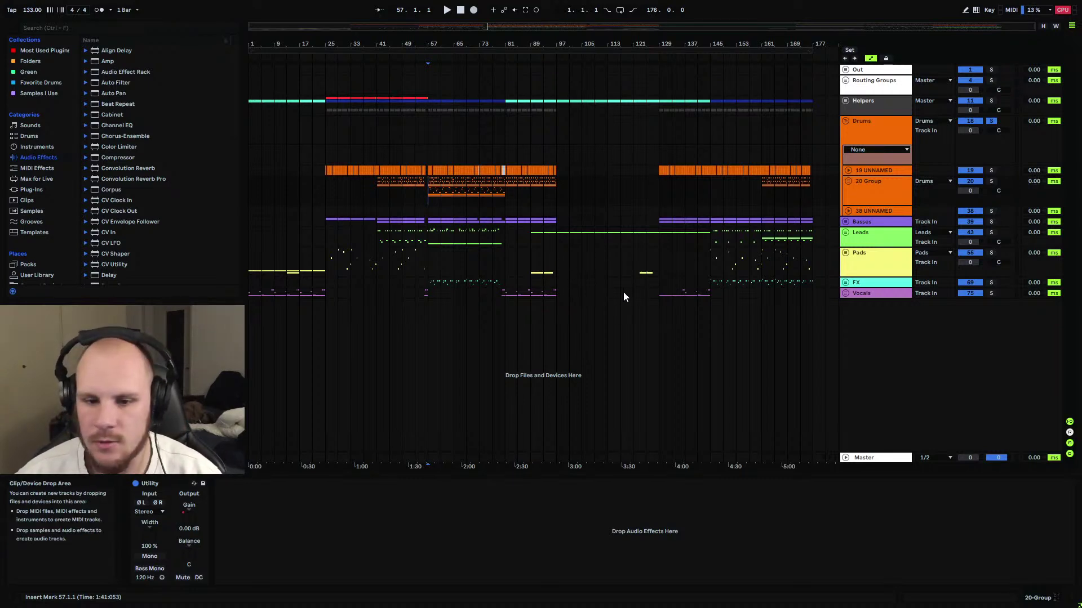
{"action": "left_click", "coordinate": [846, 120]}
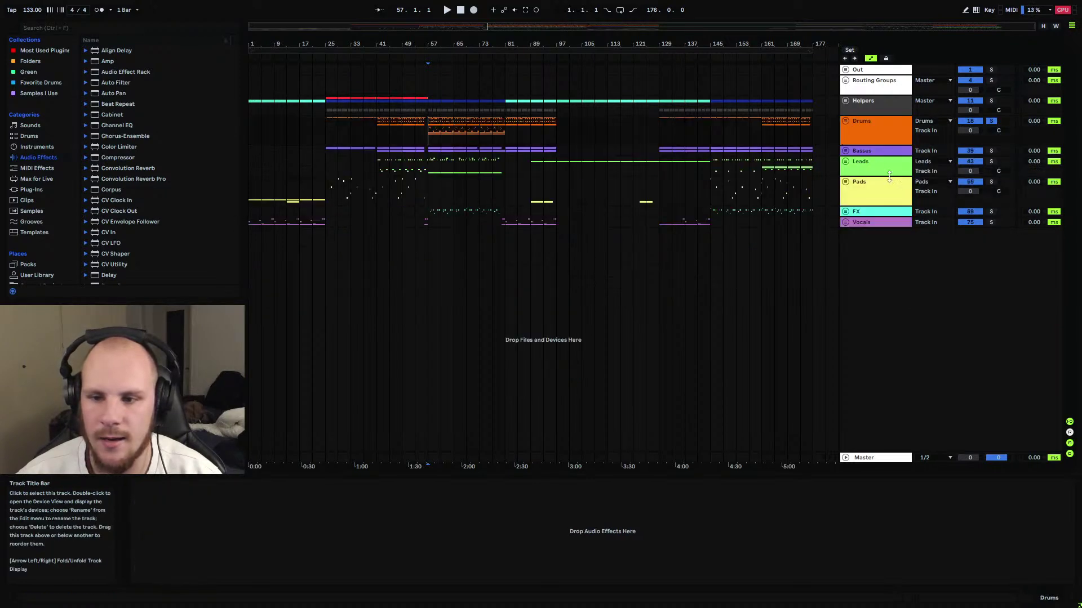
Highlight bars 97 to 129 on the Leads group, and place the insert marker at bar 97.
{"action": "left_click_drag", "start_coordinate": [561, 167], "coordinate": [661, 167]}
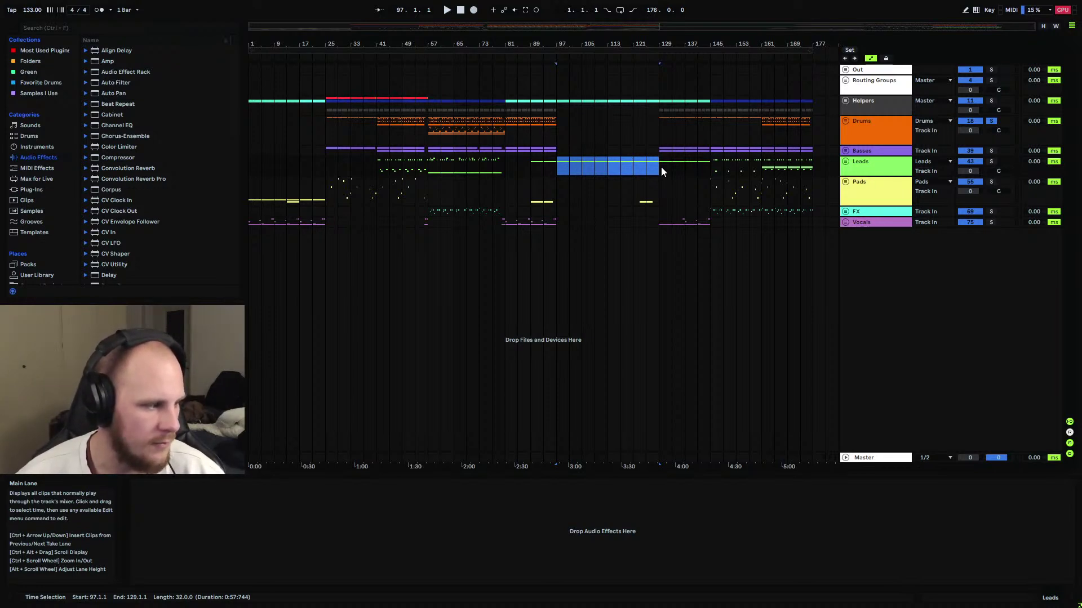
{"action": "left_click", "coordinate": [661, 167]}
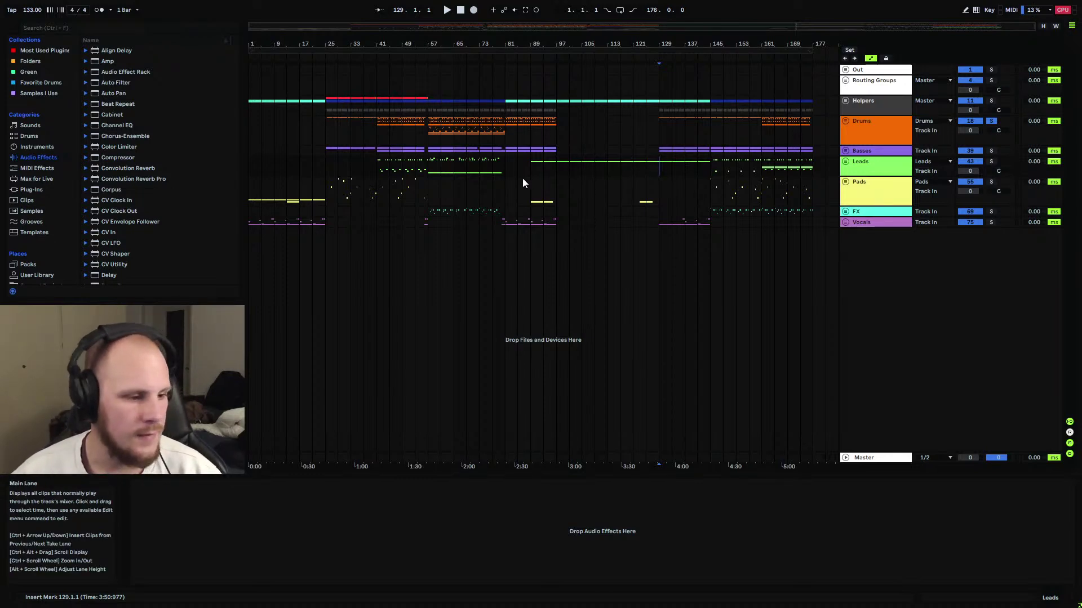
{"action": "left_click", "coordinate": [557, 169]}
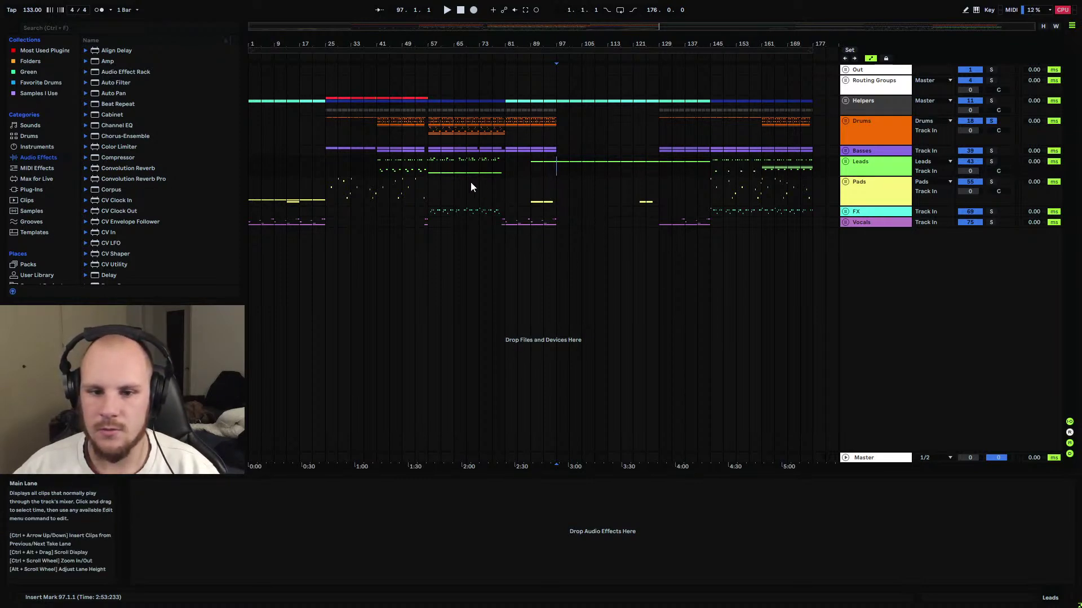
Highlight bars 57 to 81 on the Leads group, and place the insert marker at bar 57.
{"action": "left_click", "coordinate": [428, 175]}
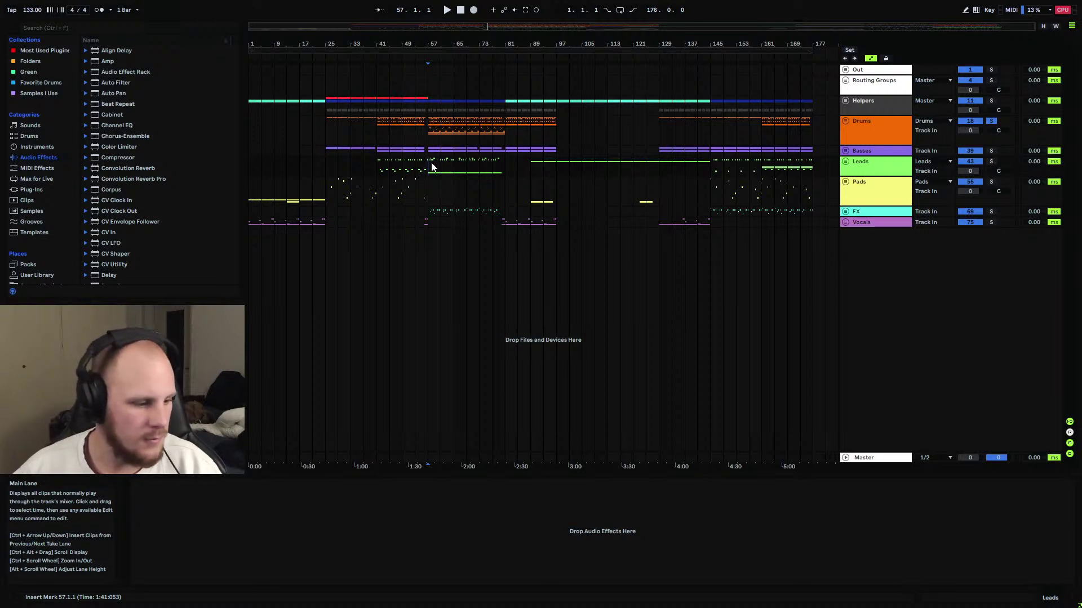
{"action": "left_click_drag", "start_coordinate": [432, 167], "coordinate": [504, 164]}
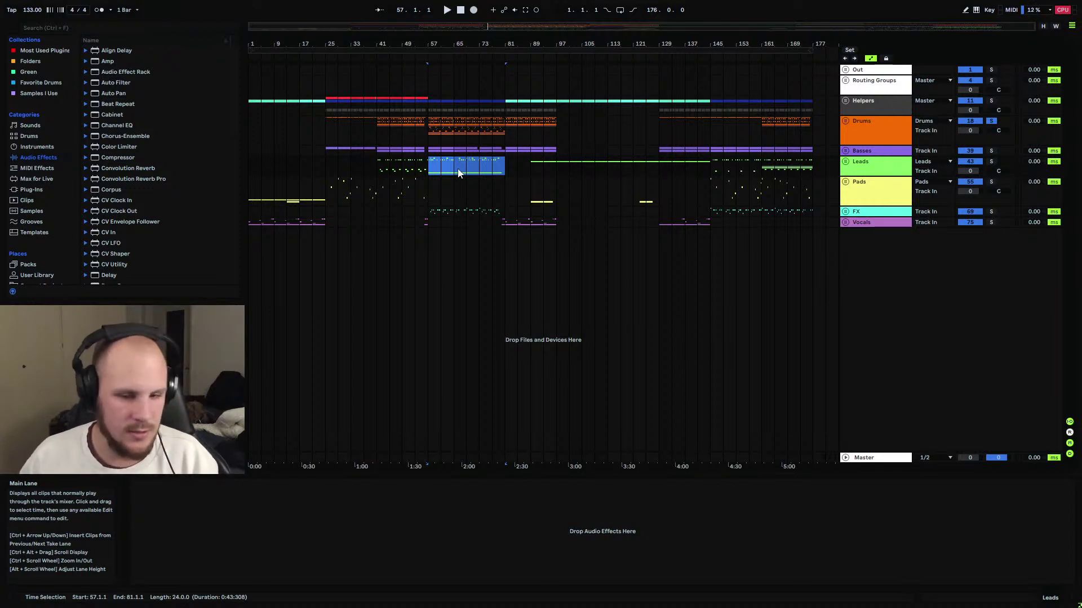
{"action": "left_click", "coordinate": [430, 172]}
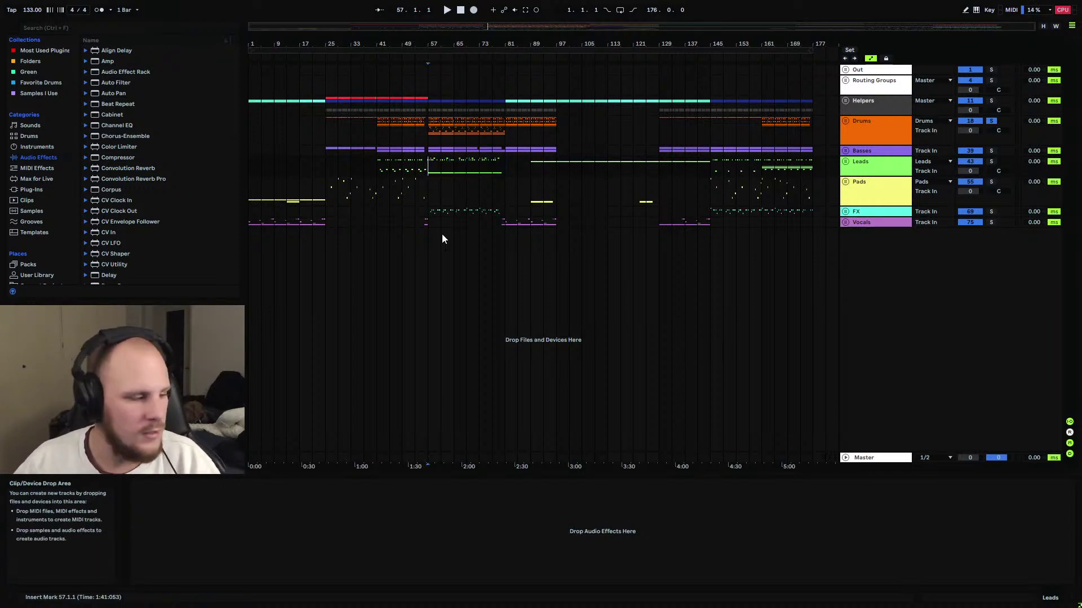